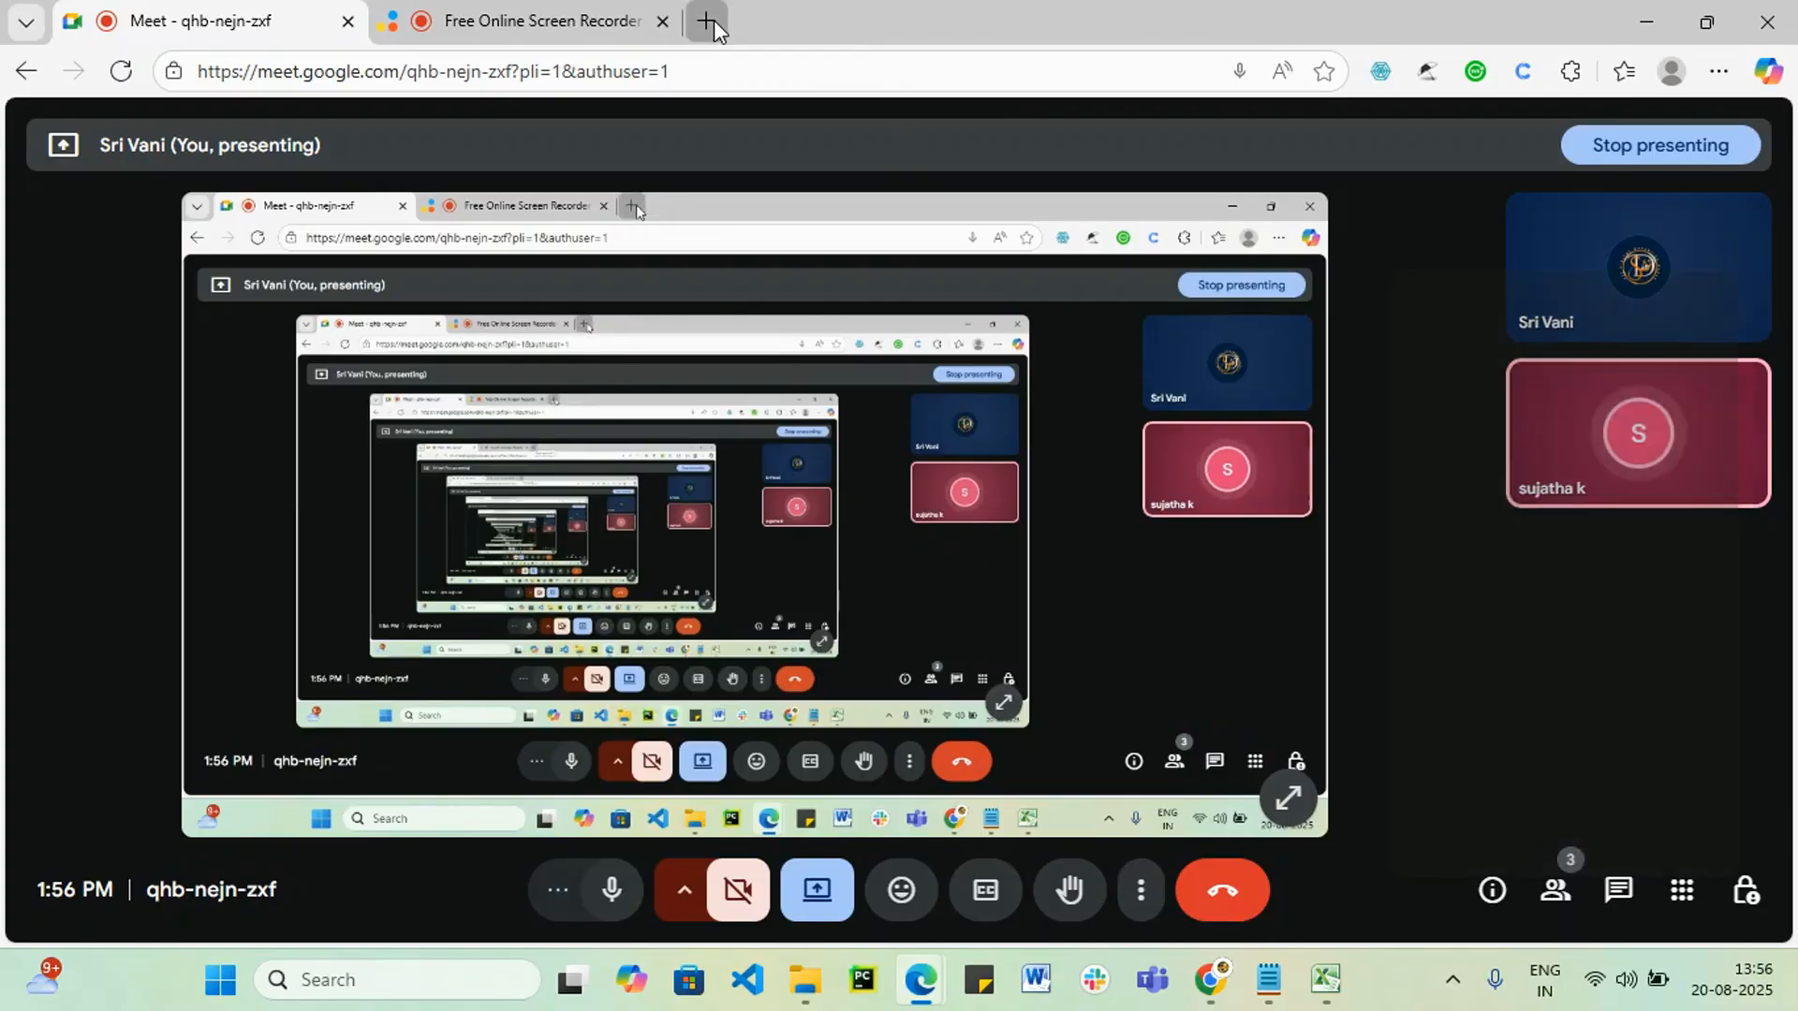
- Open a new tab, close the floating Meet window, and move to the screen recorder tab
left_click(708, 21)
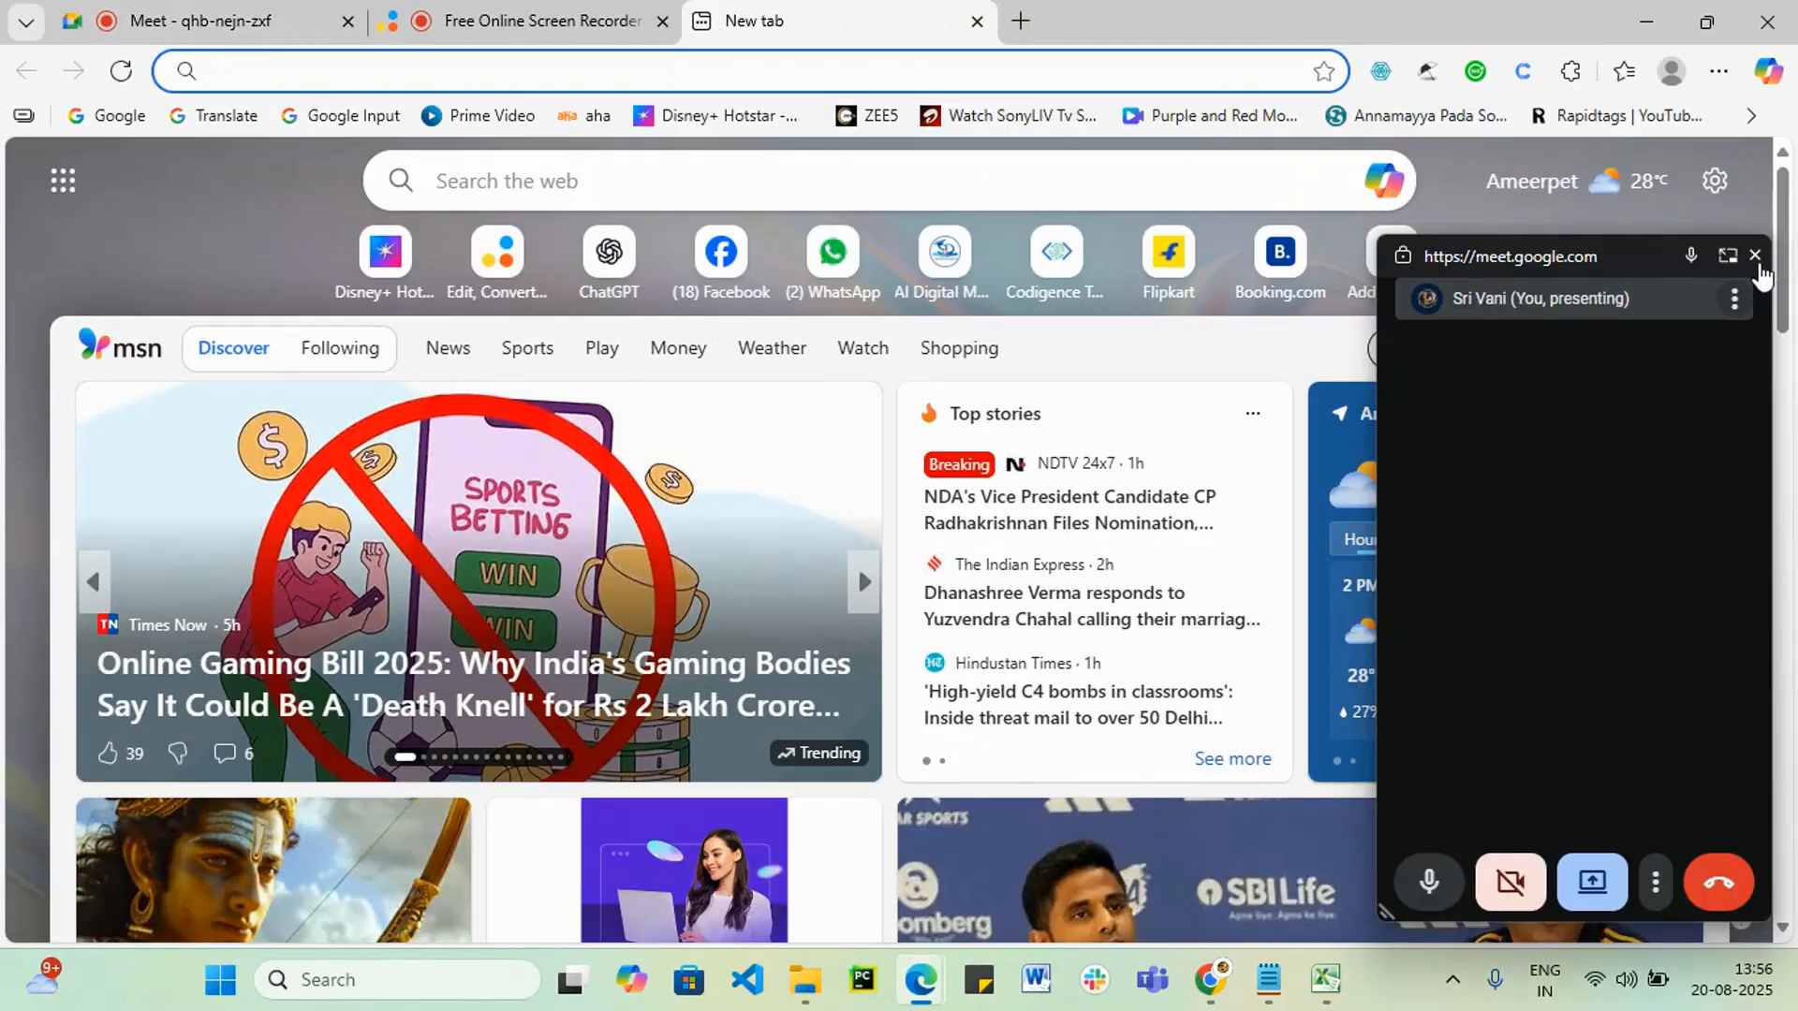
left_click(1755, 255)
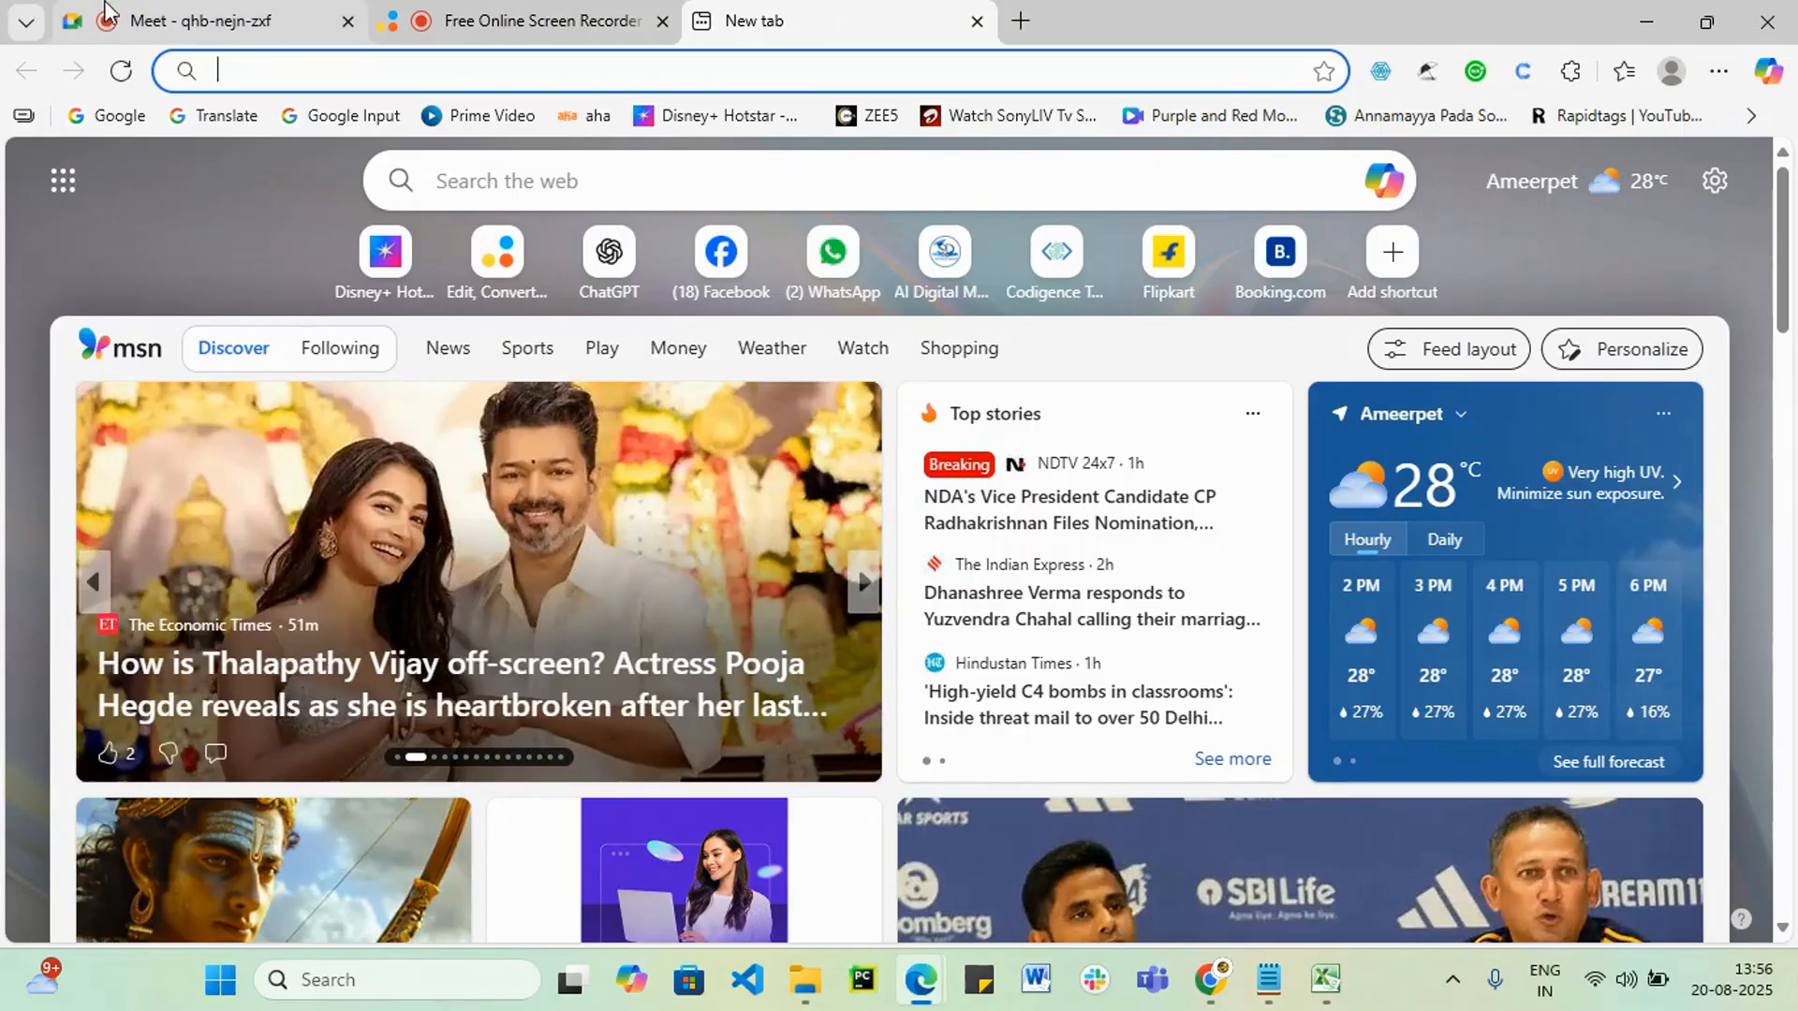
left_click(164, 23)
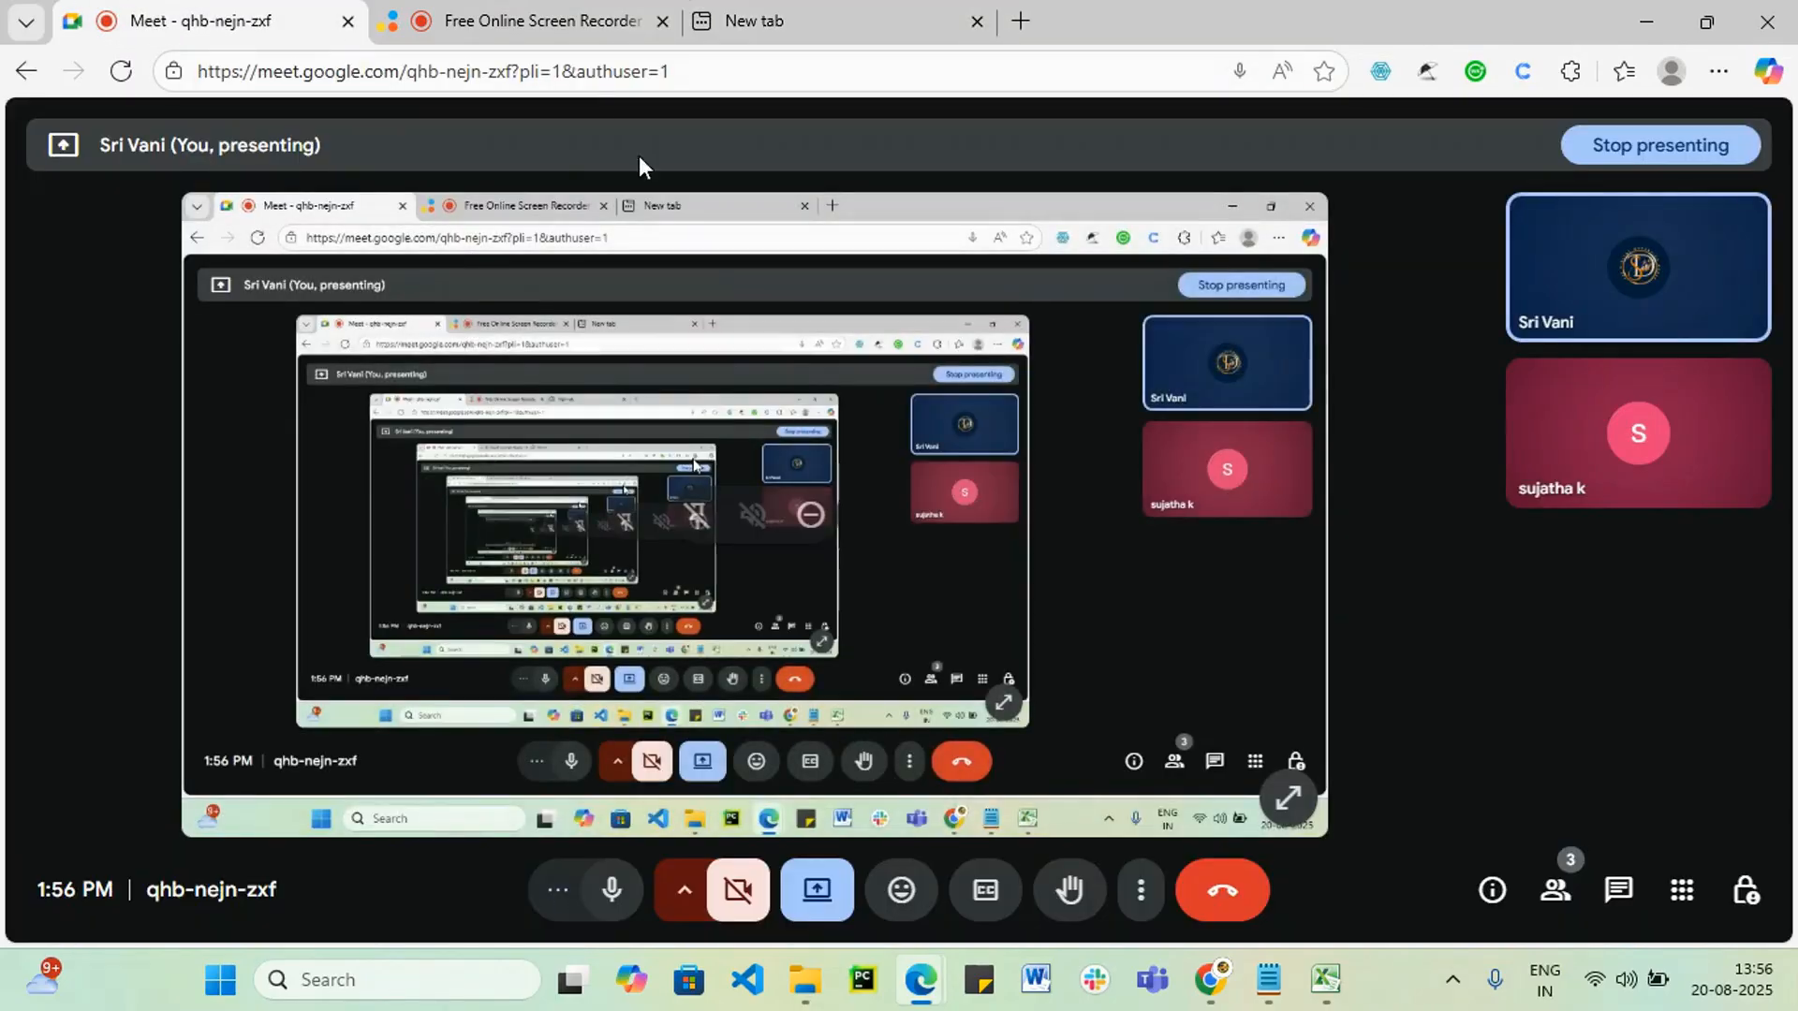
left_click(796, 14)
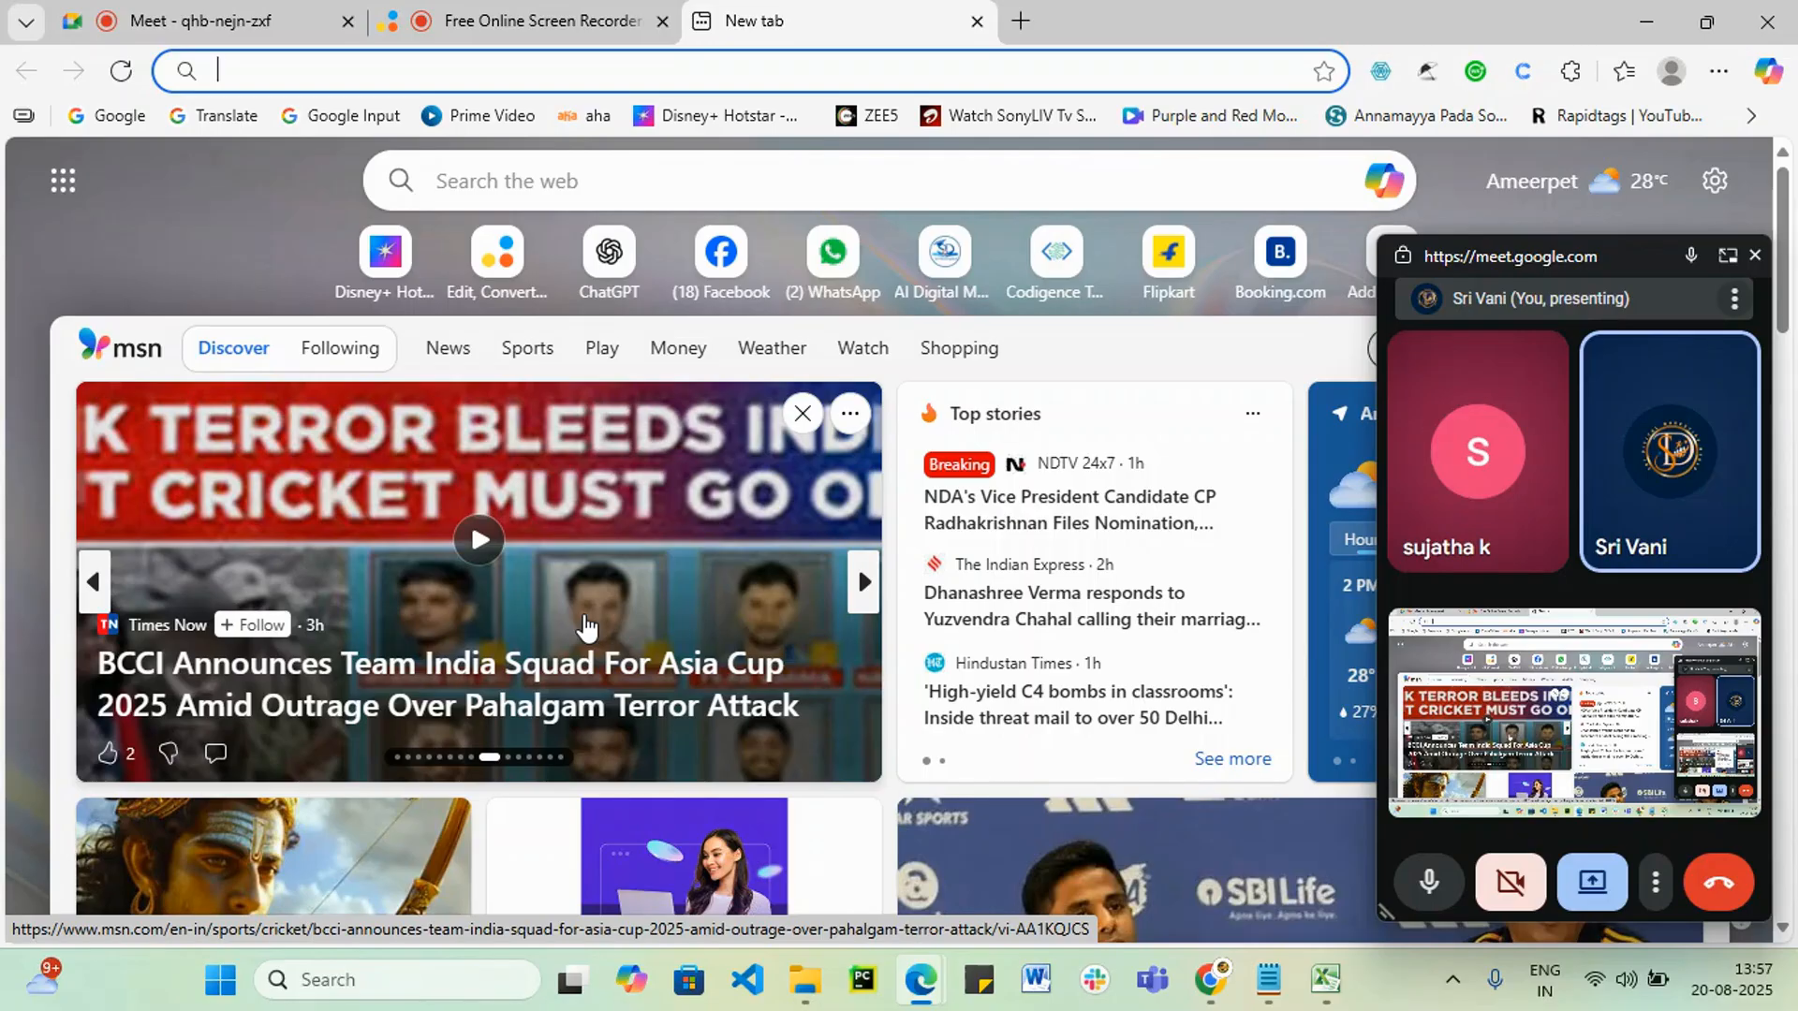
left_click(499, 15)
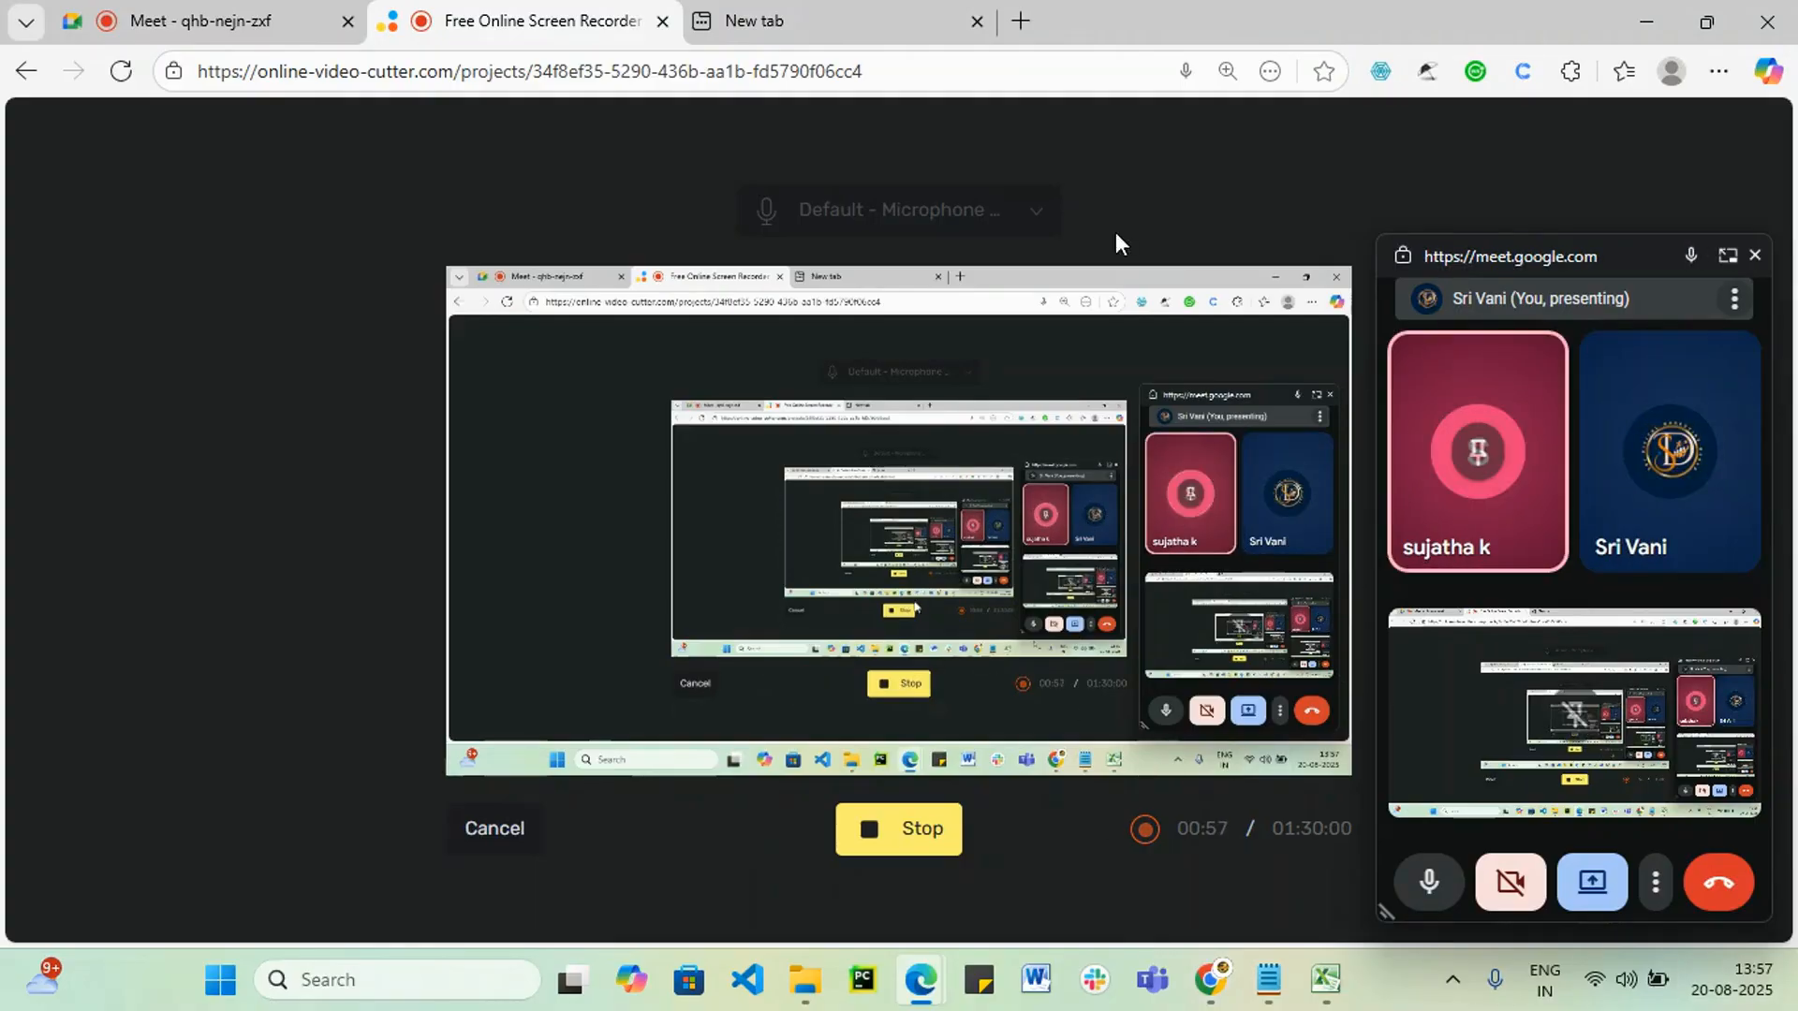
- Close the Meet mini-window, revisit the Meet and new tab pages, and dismiss address suggestions
left_click(1757, 259)
mouse_move(899, 1005)
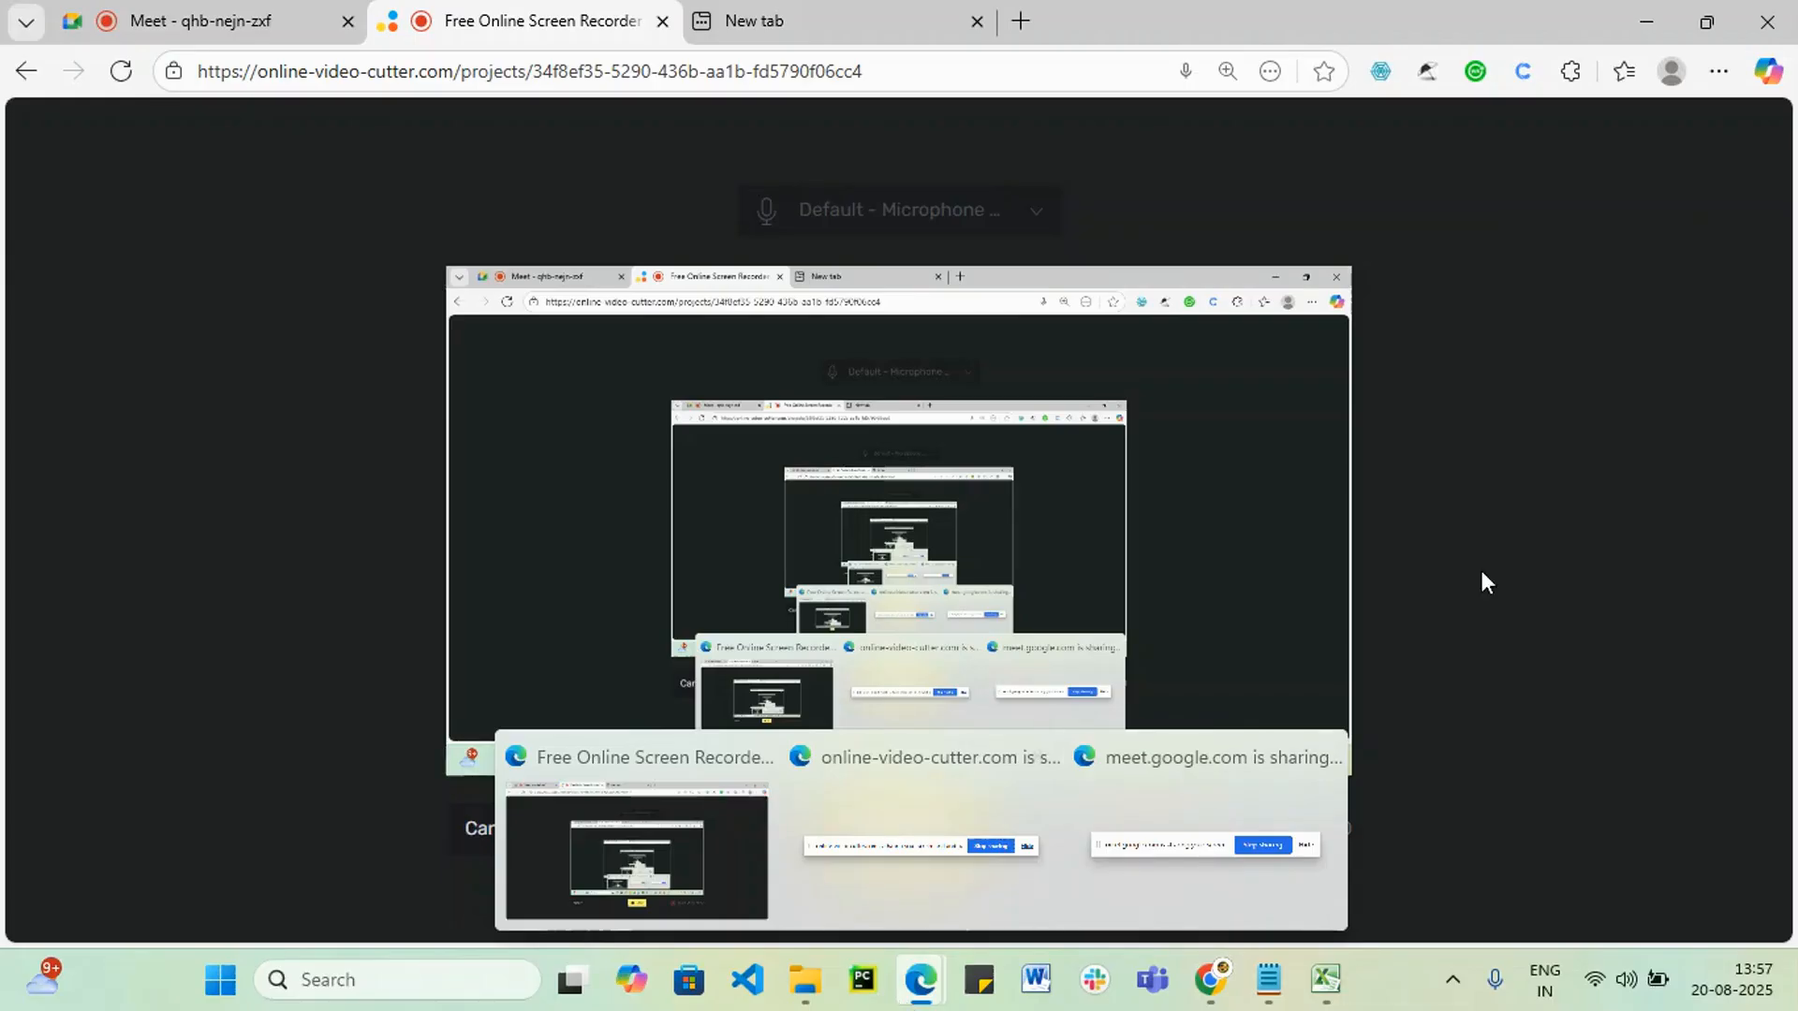
left_click(161, 21)
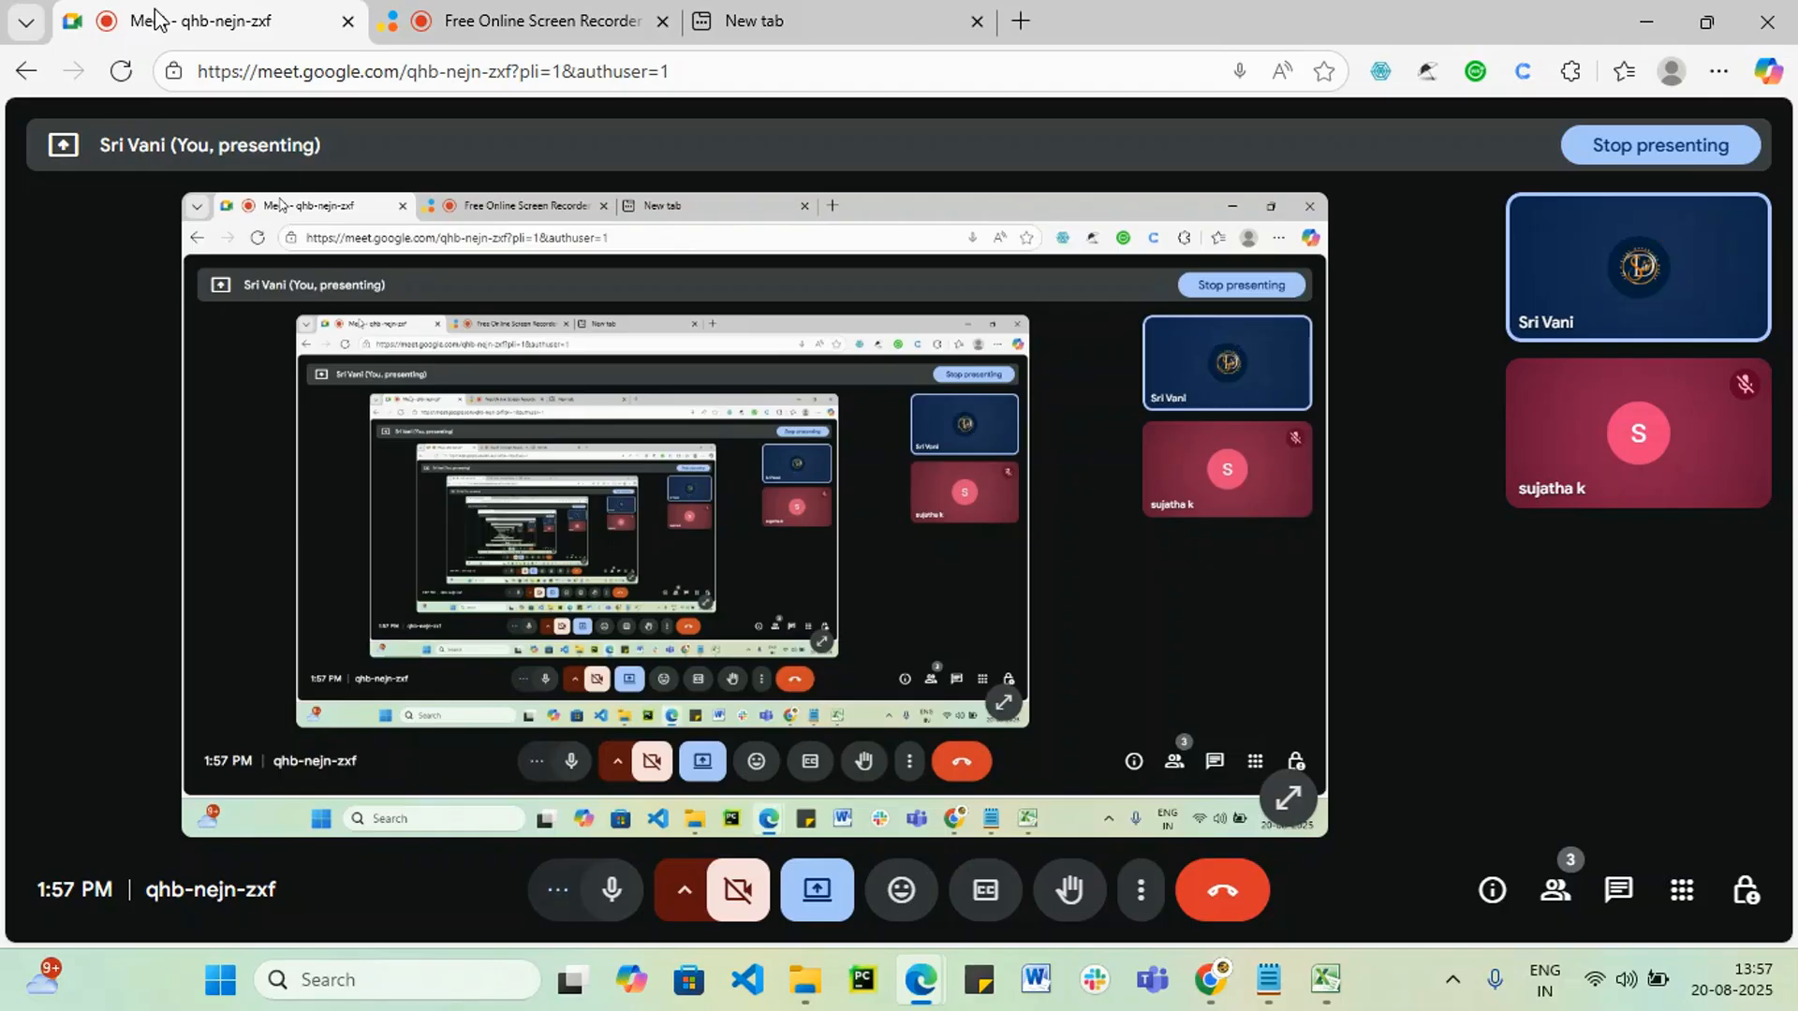
left_click(761, 37)
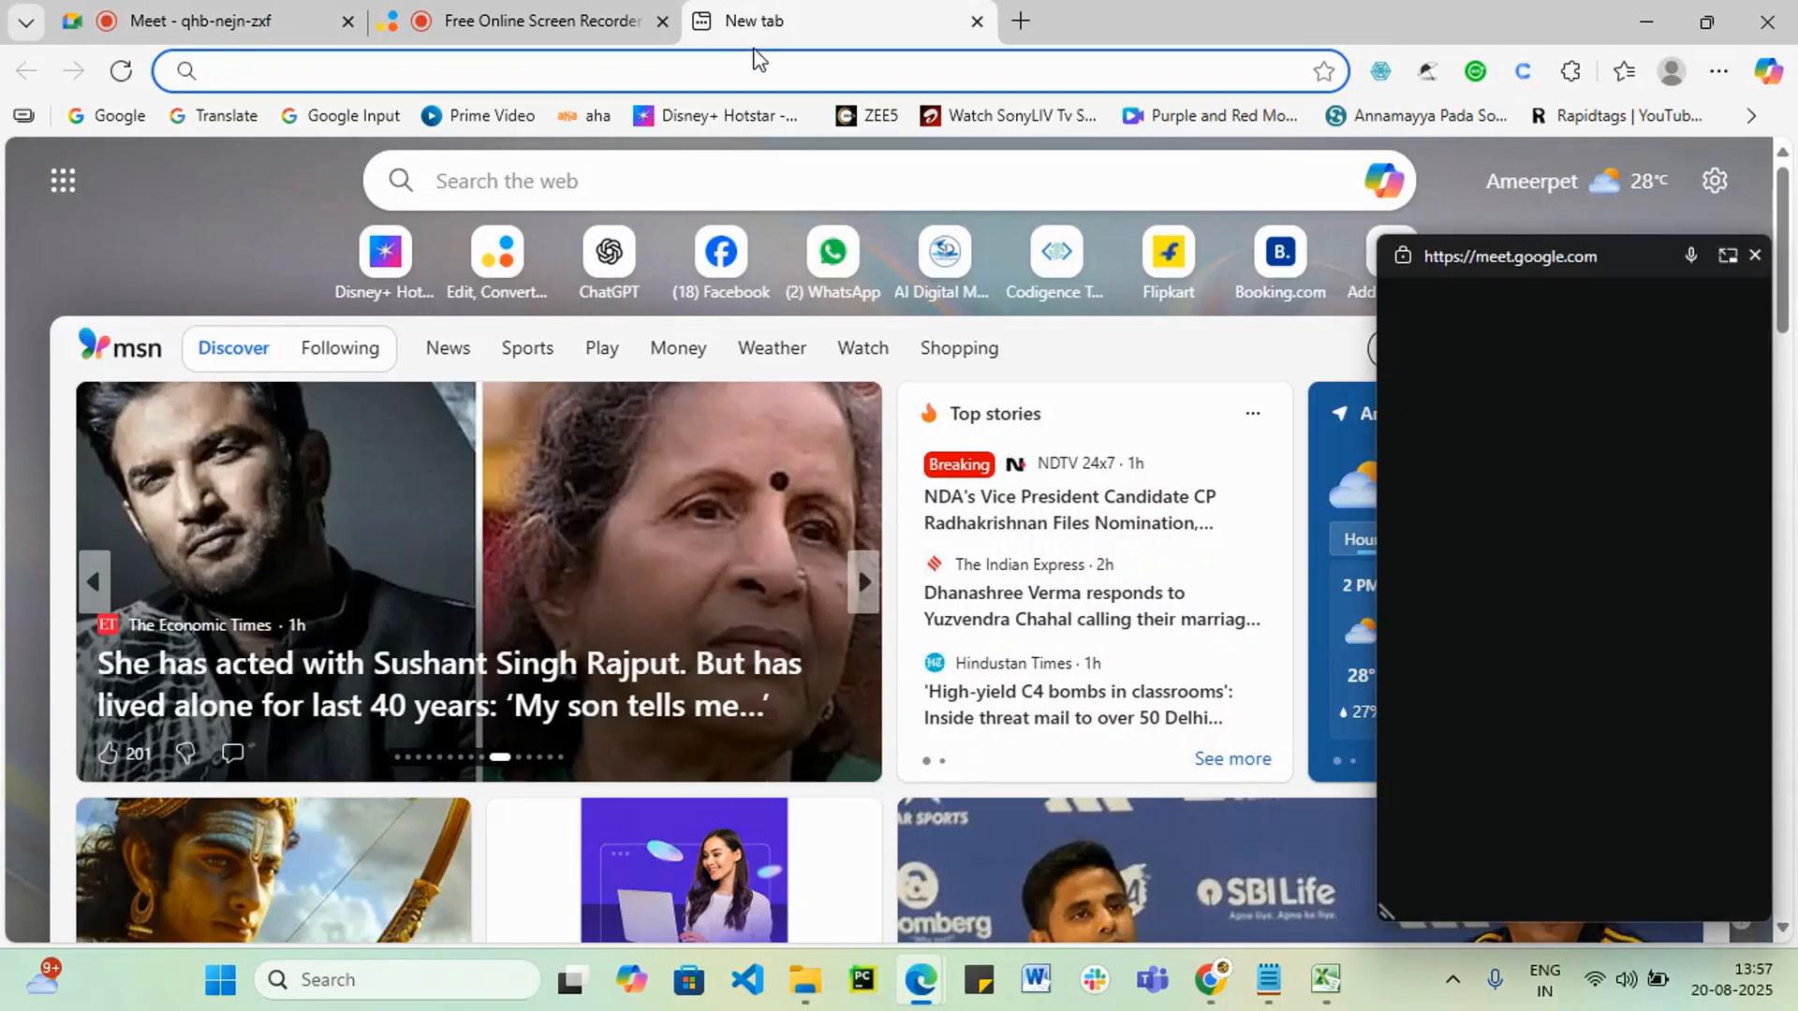
left_click(770, 69)
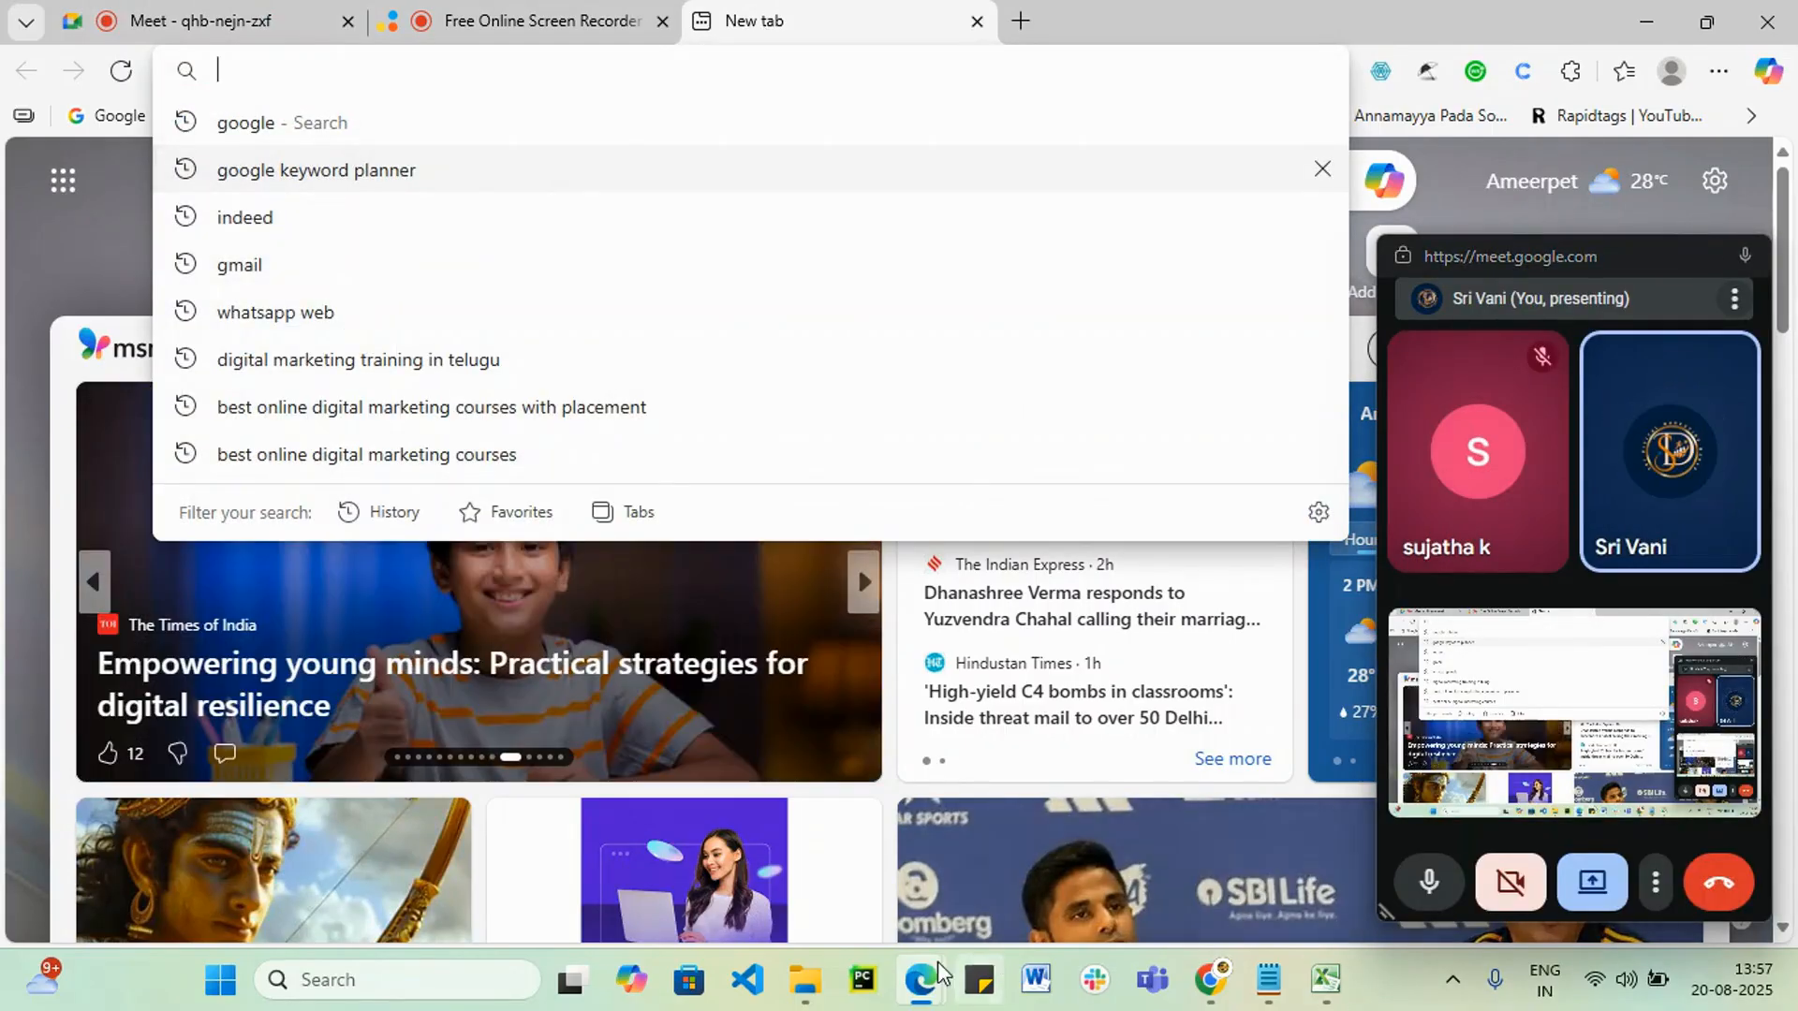
left_click(920, 980)
left_click(1164, 857)
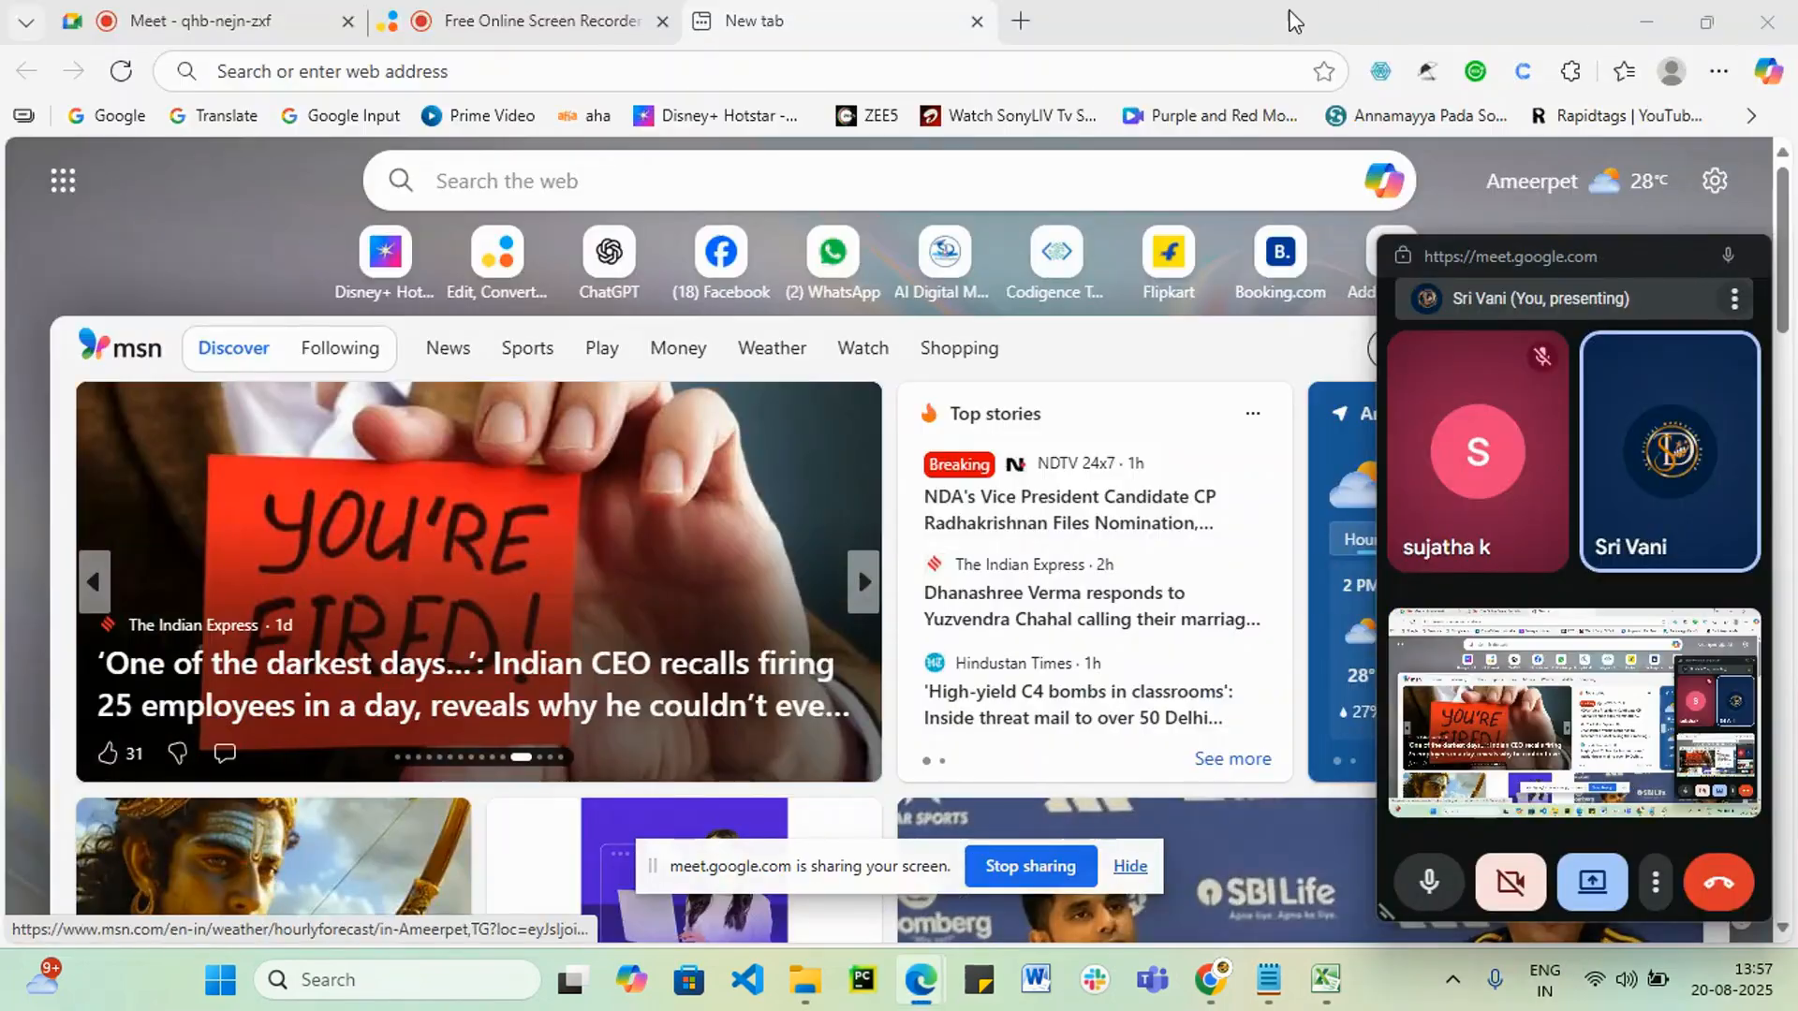
- Minimize Edge, close the old incognito Facebook window, and open a new incognito window
left_click(1646, 21)
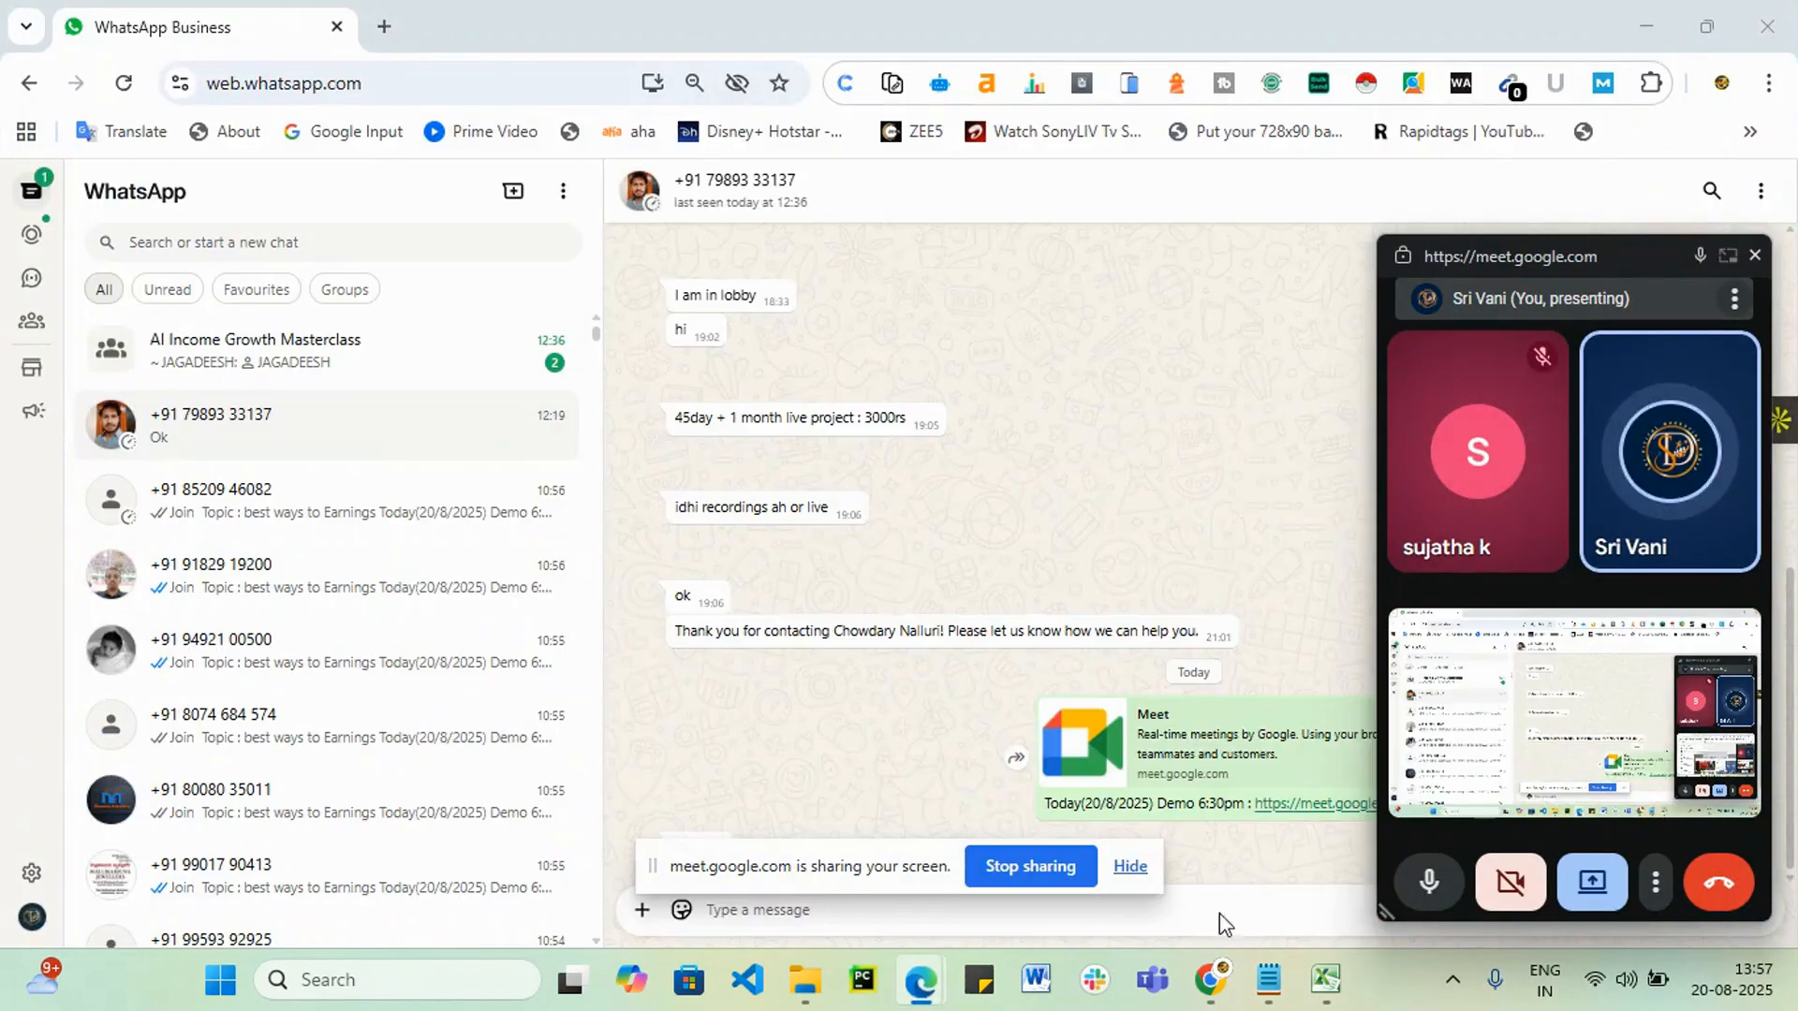
mouse_move(1239, 957)
left_click(1358, 863)
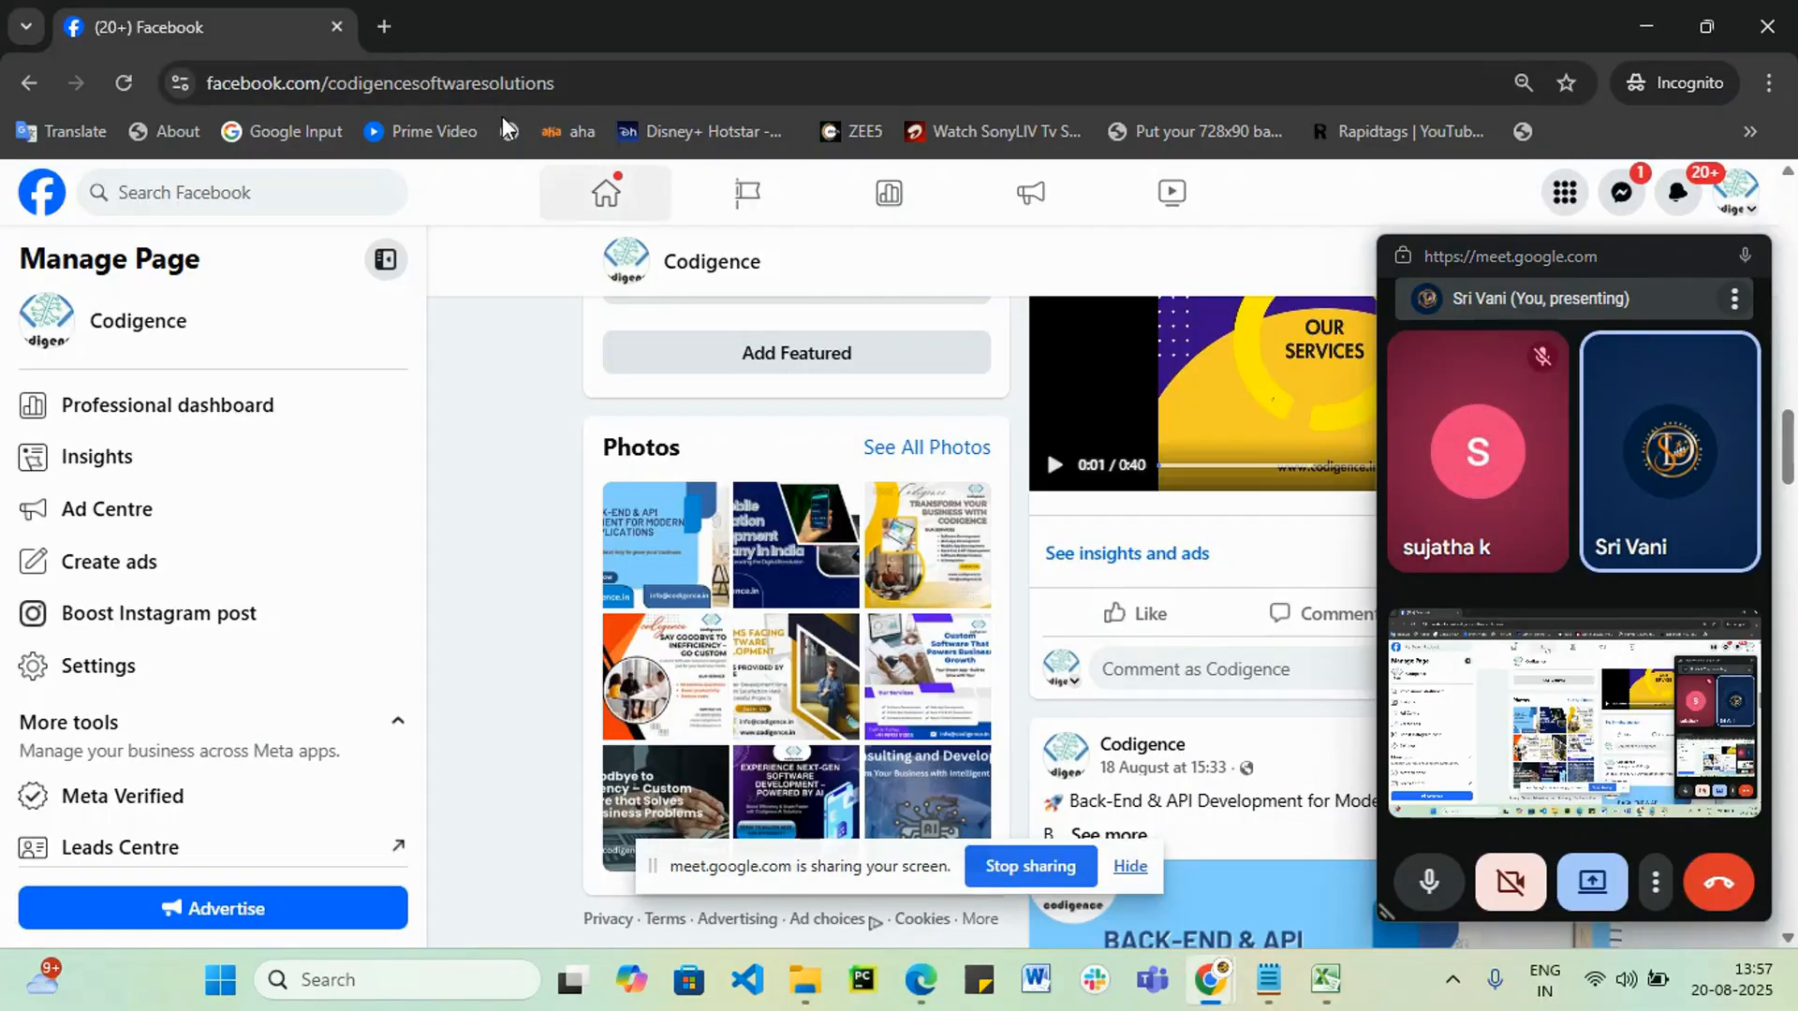
left_click(383, 27)
left_click(336, 26)
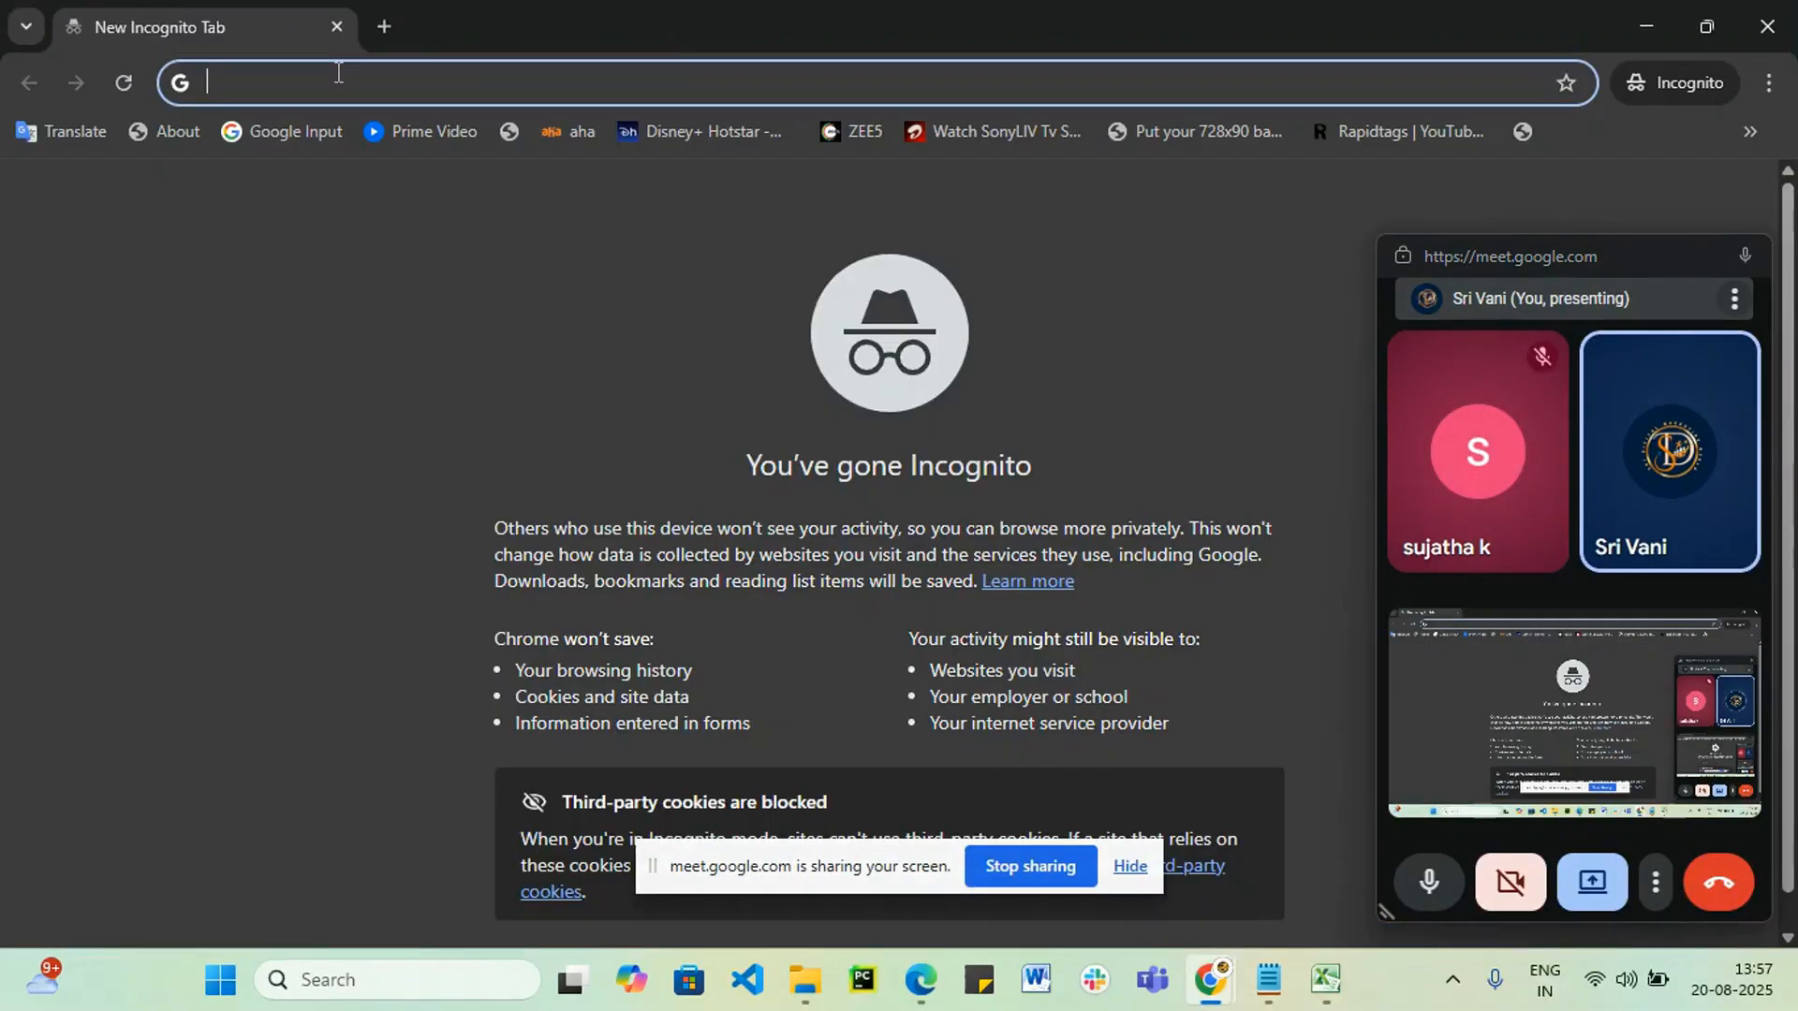
left_click(1767, 26)
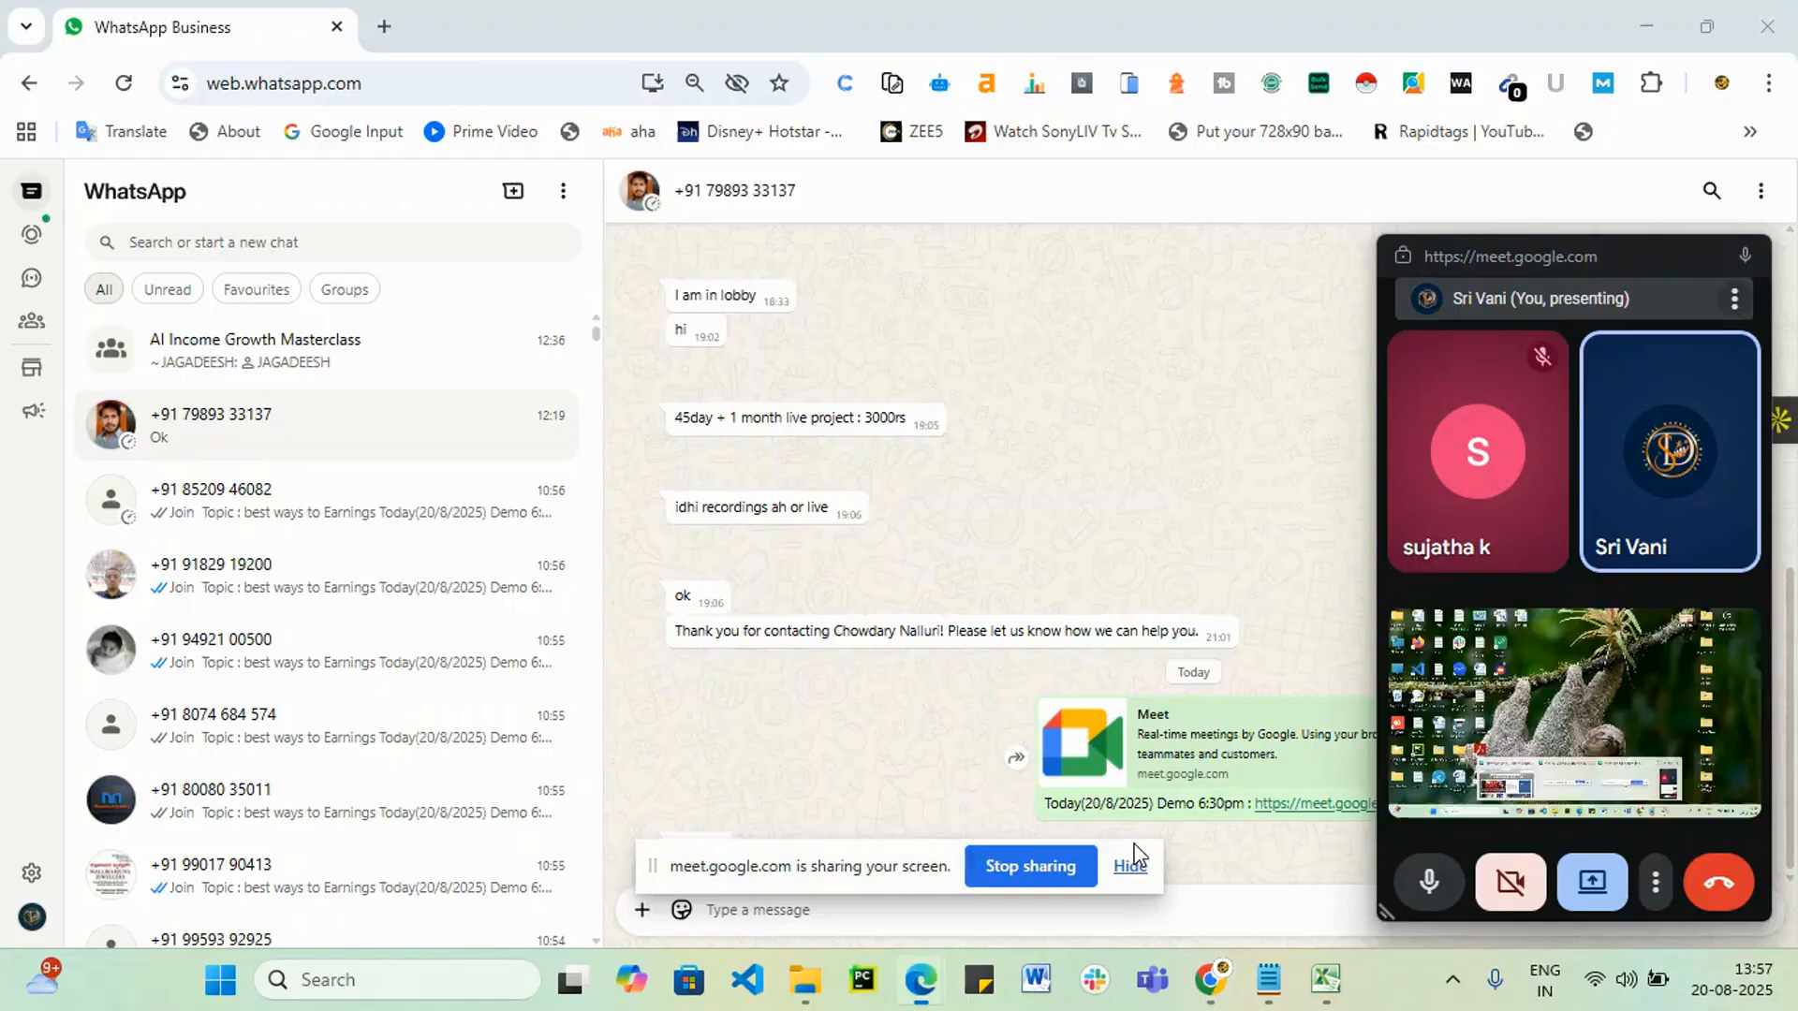
left_click(1769, 82)
left_click(1599, 211)
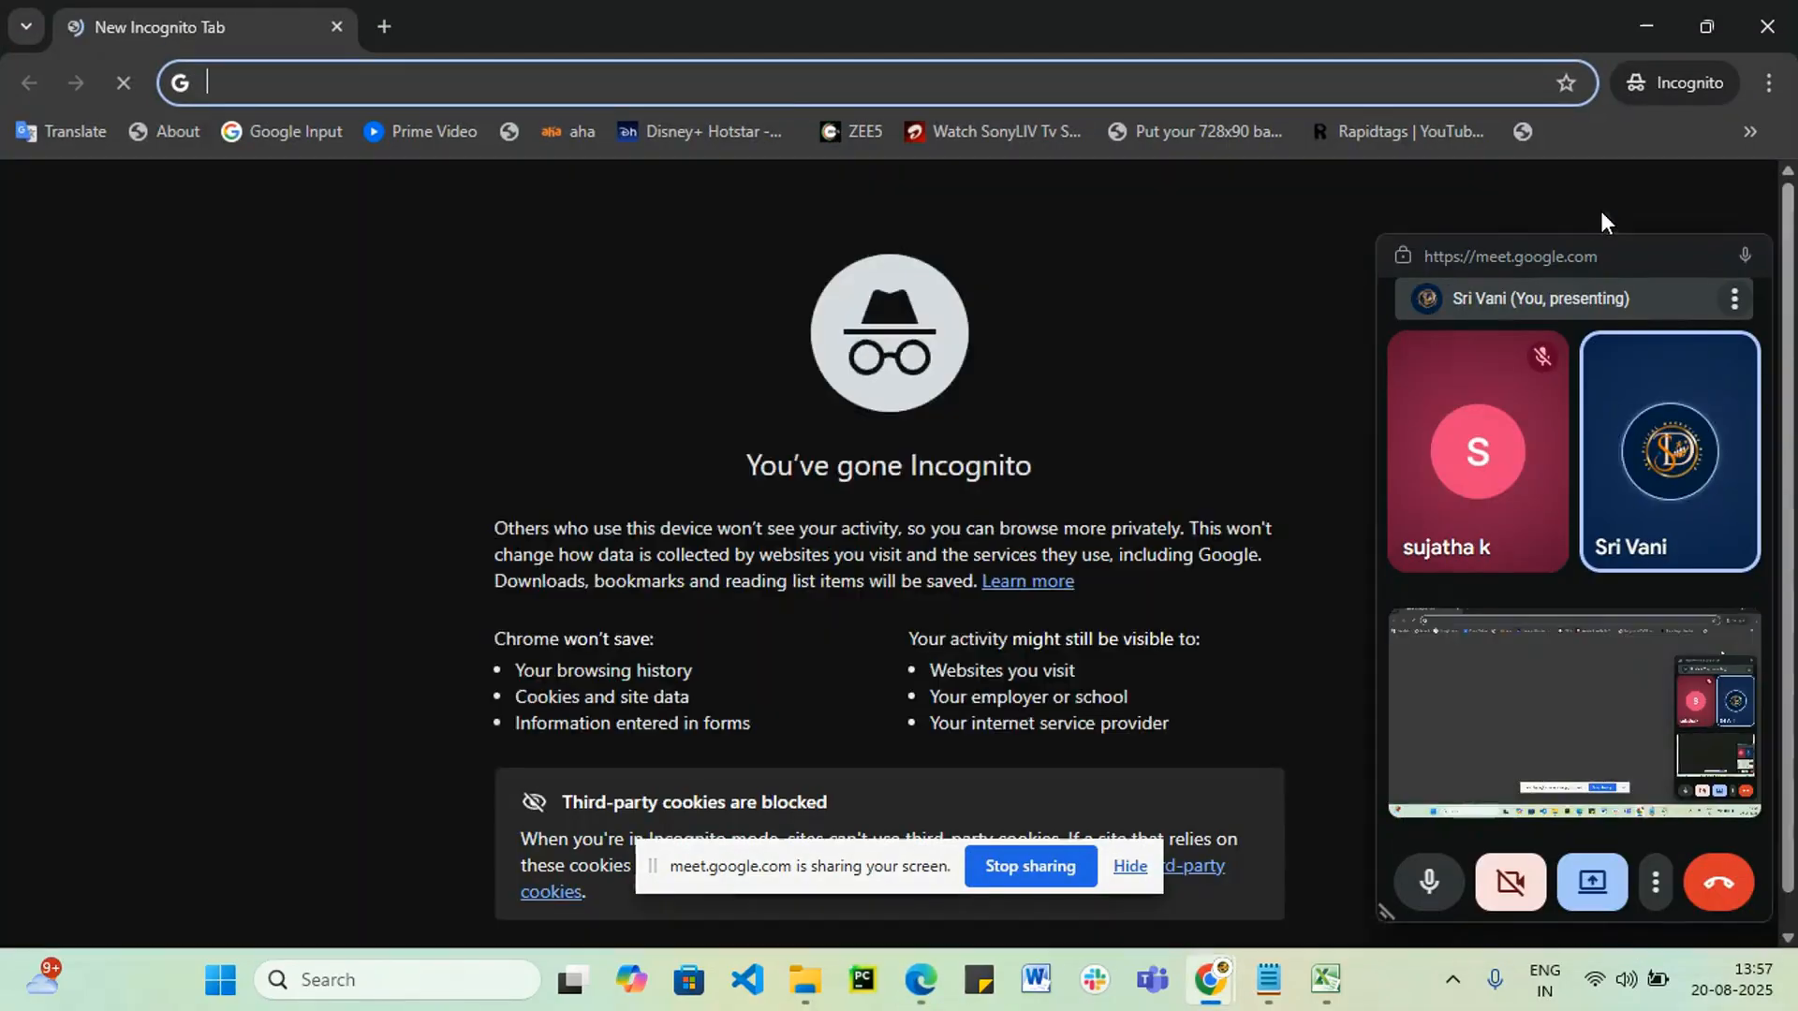
- Load facebook.com in the incognito window and scroll over the login page
type("facebook.com")
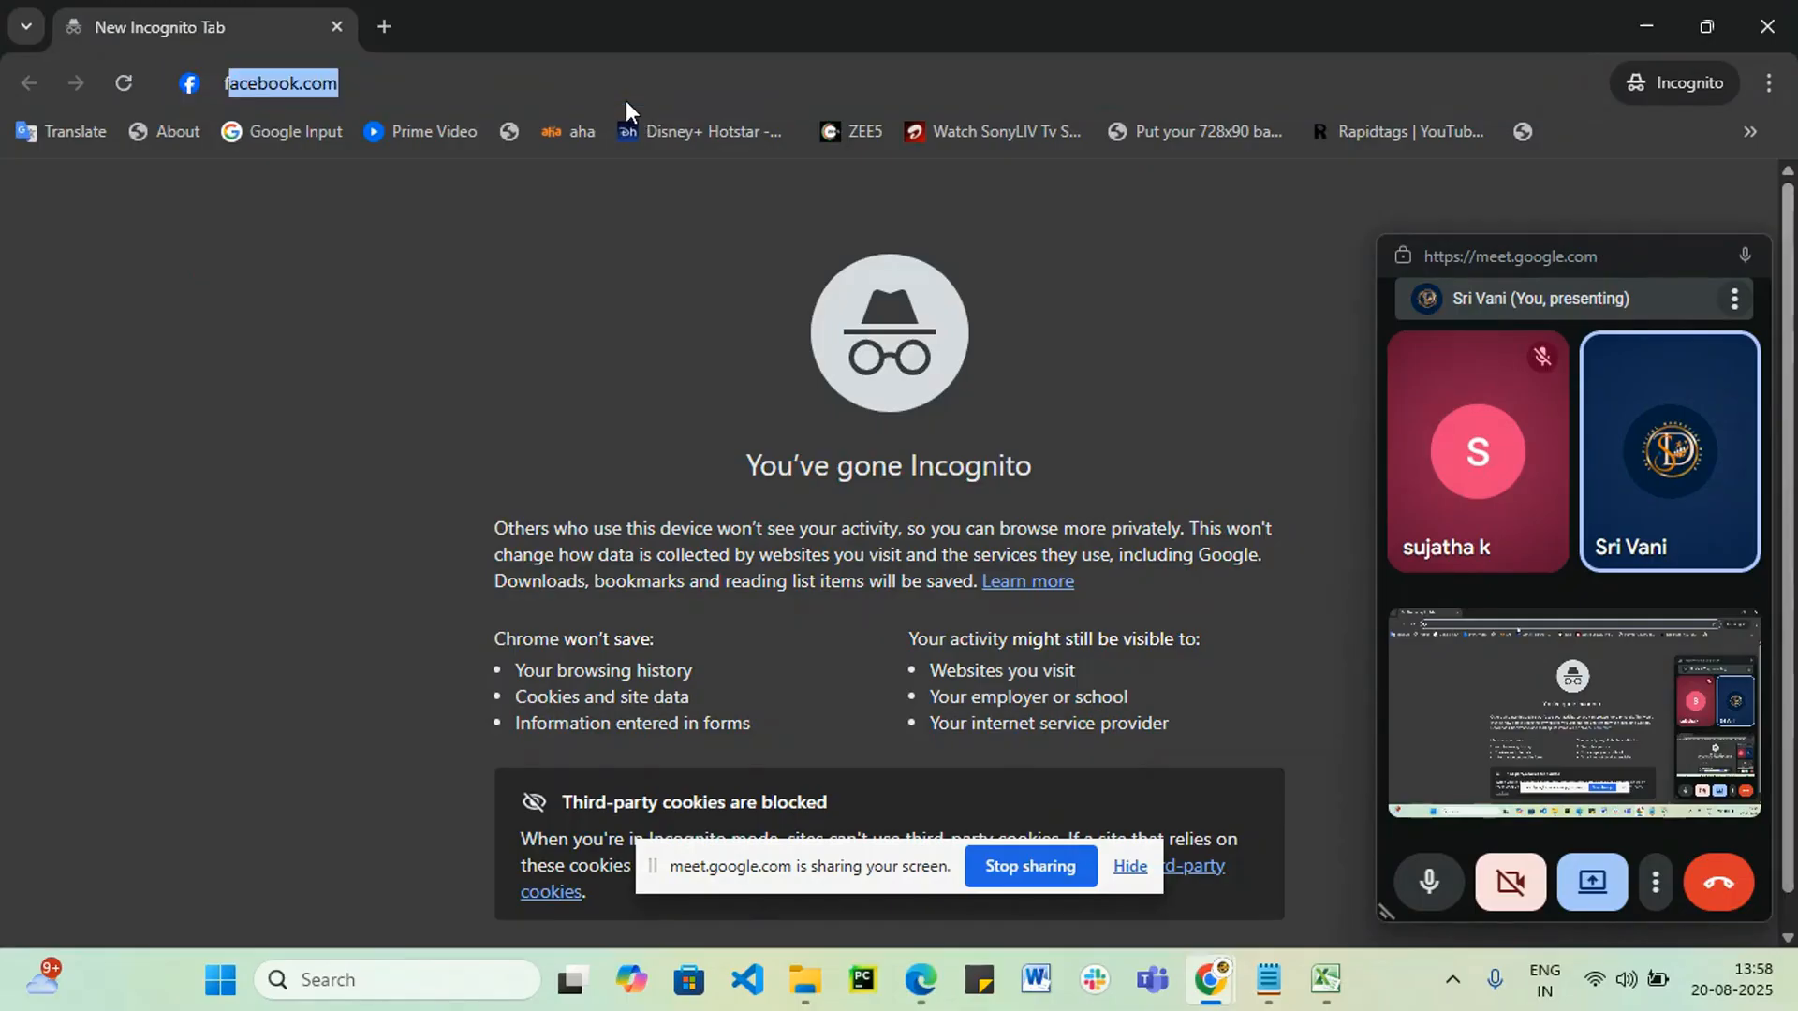
key("Return")
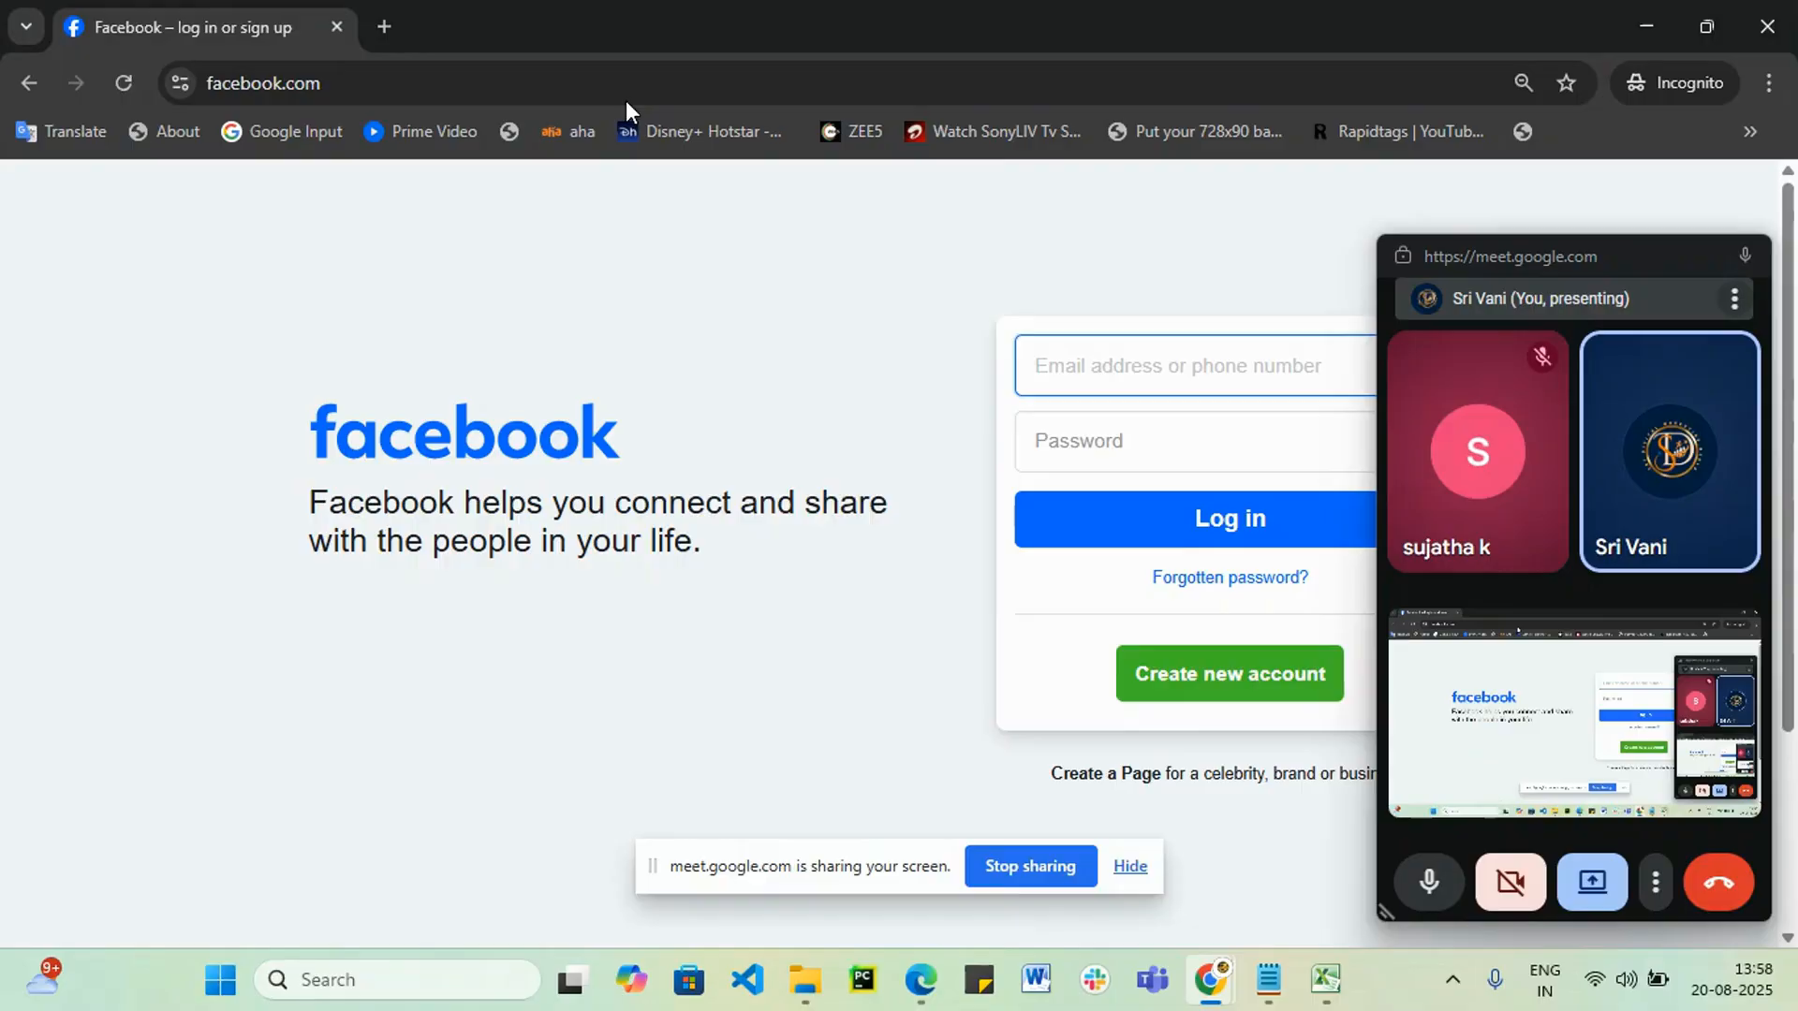
scroll(641, 656, "down", 2)
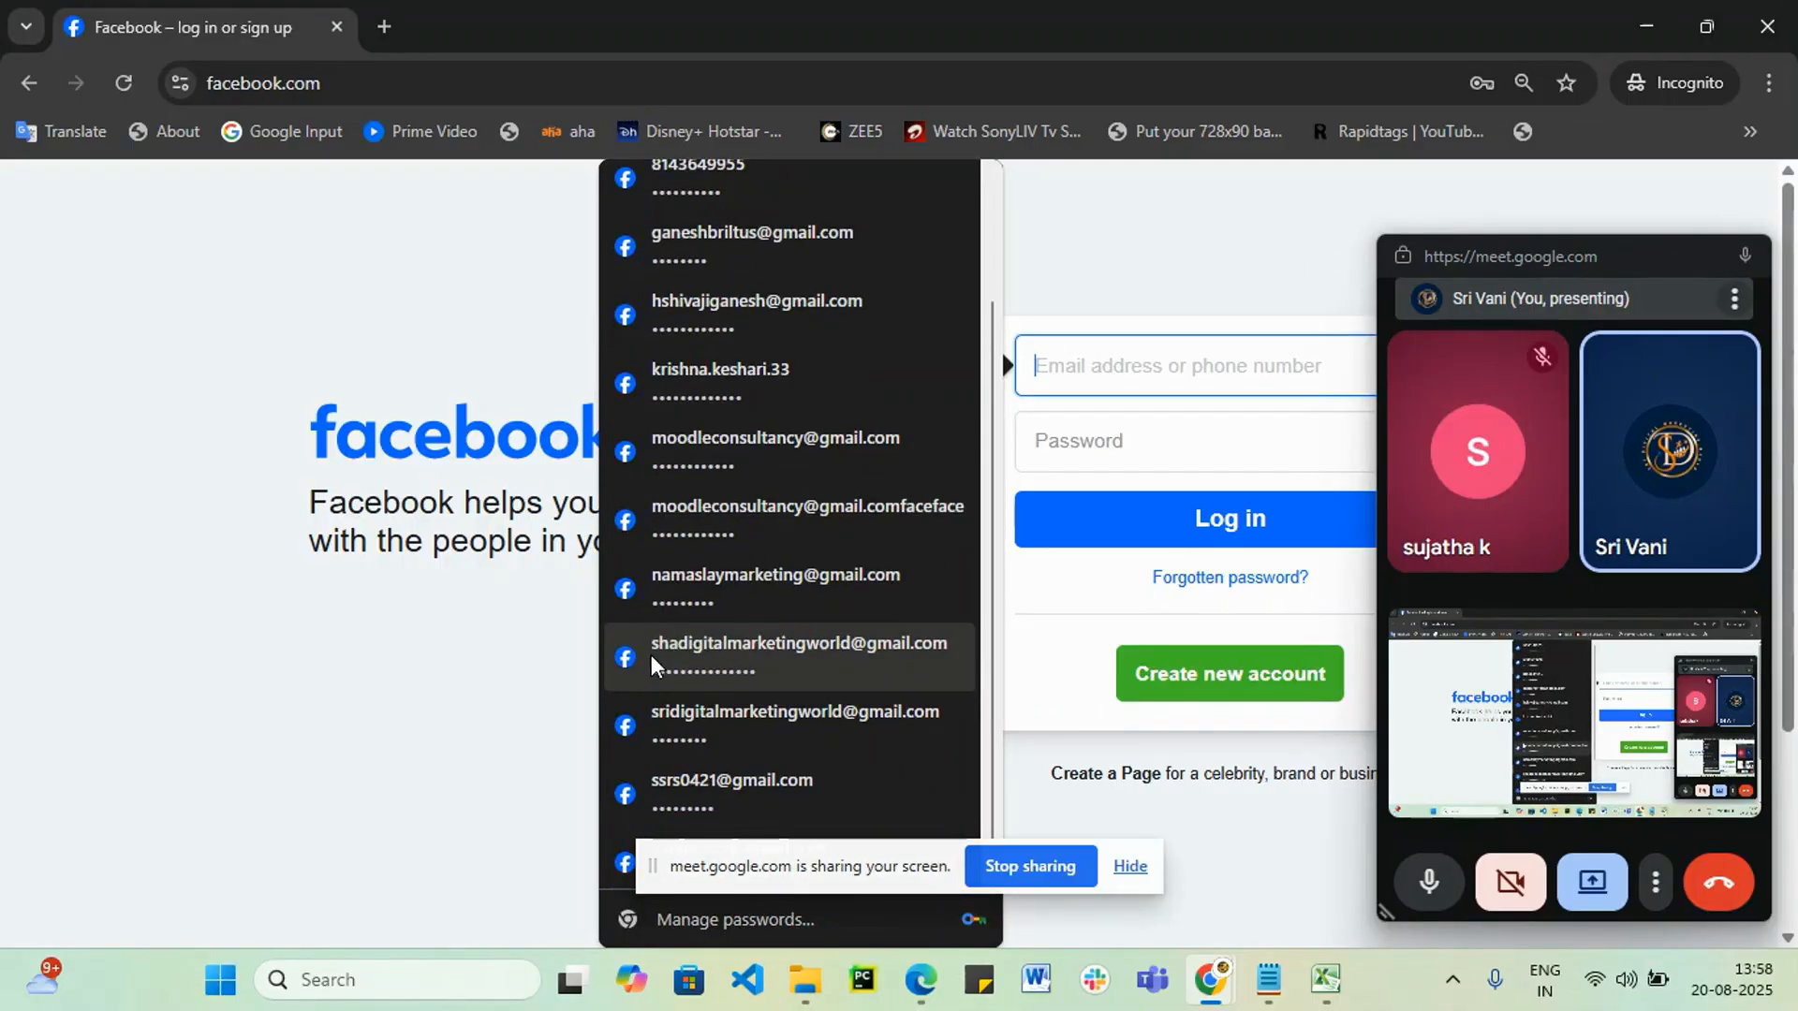
scroll(726, 754, "up", 2)
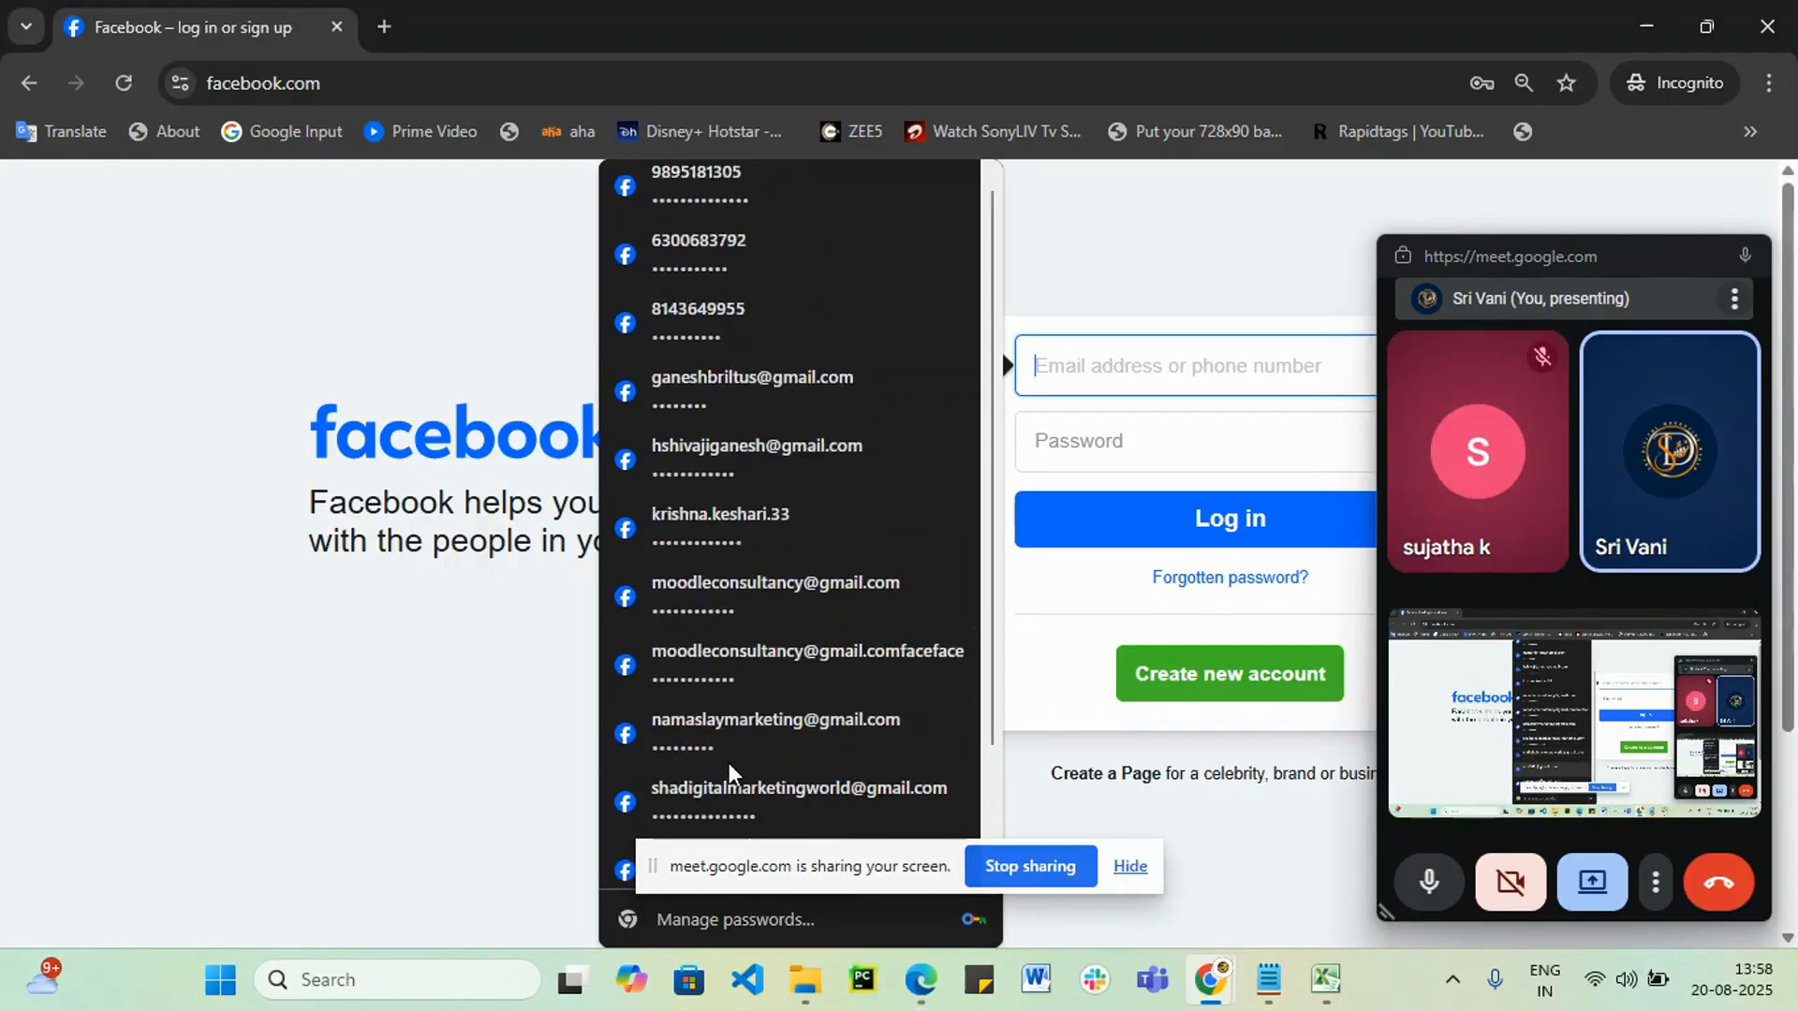
scroll(728, 764, "down", 2)
scroll(729, 761, "up", 2)
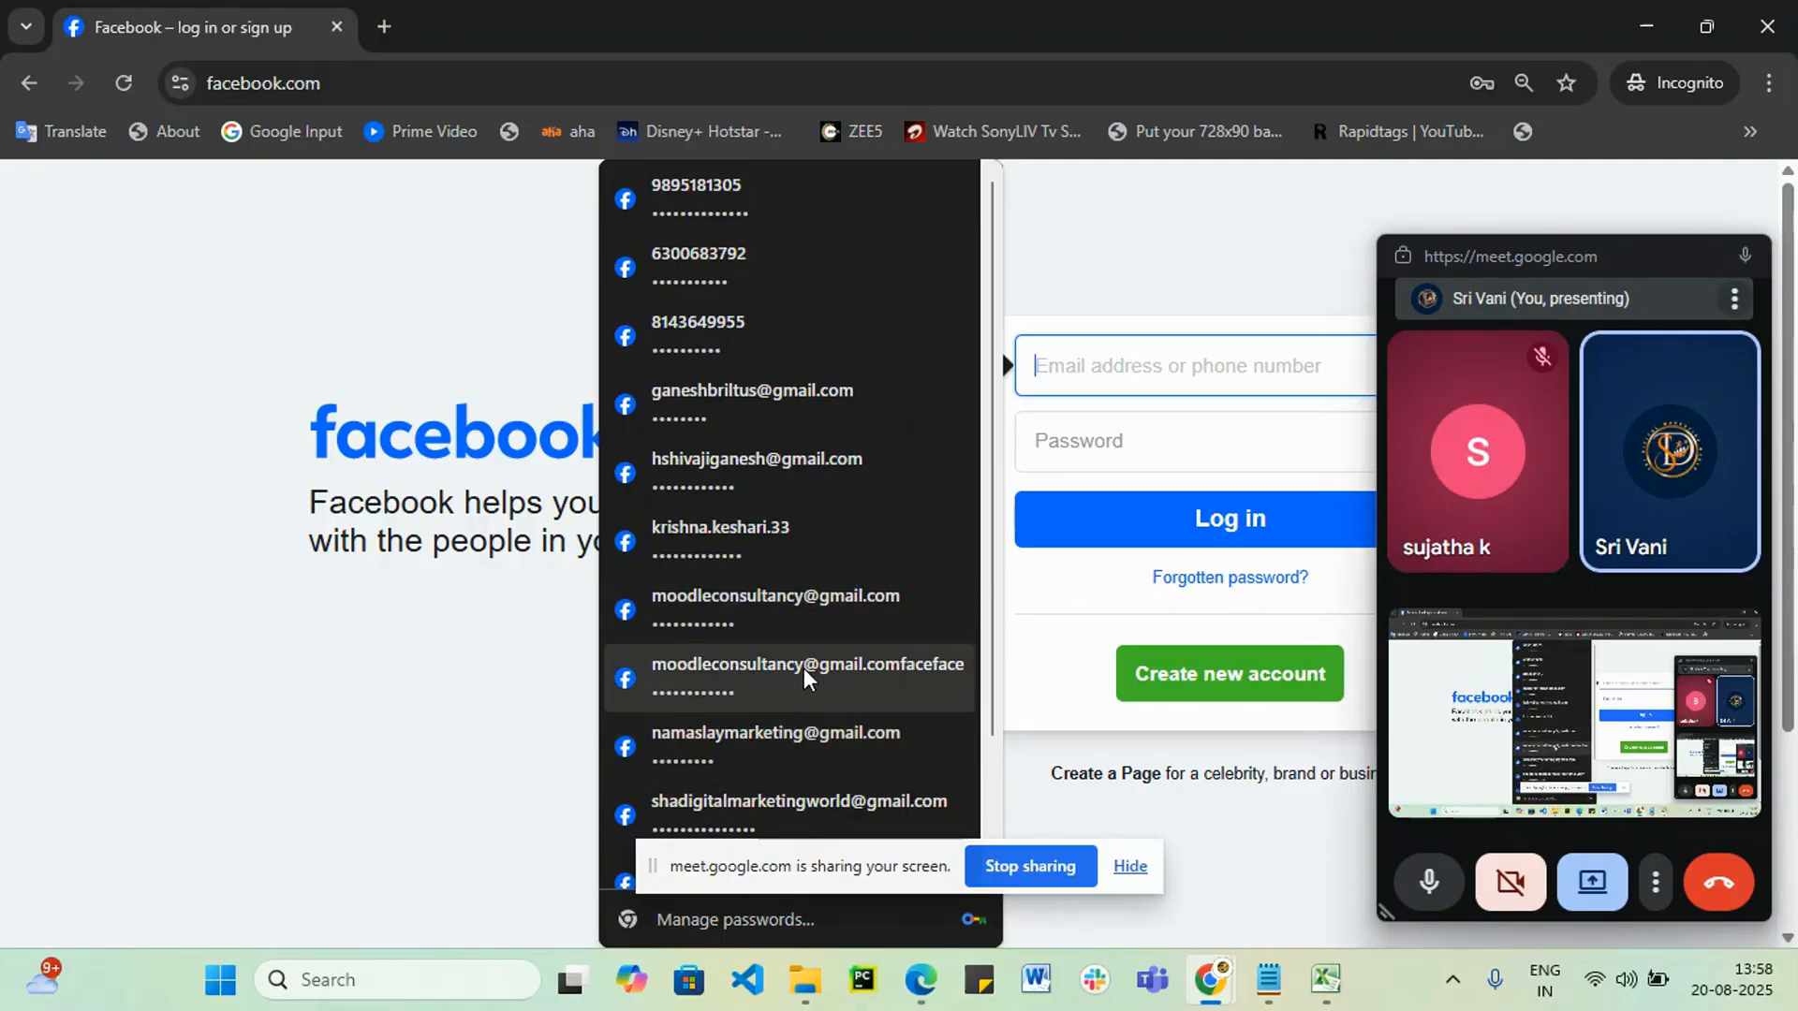
scroll(833, 560, "down", 2)
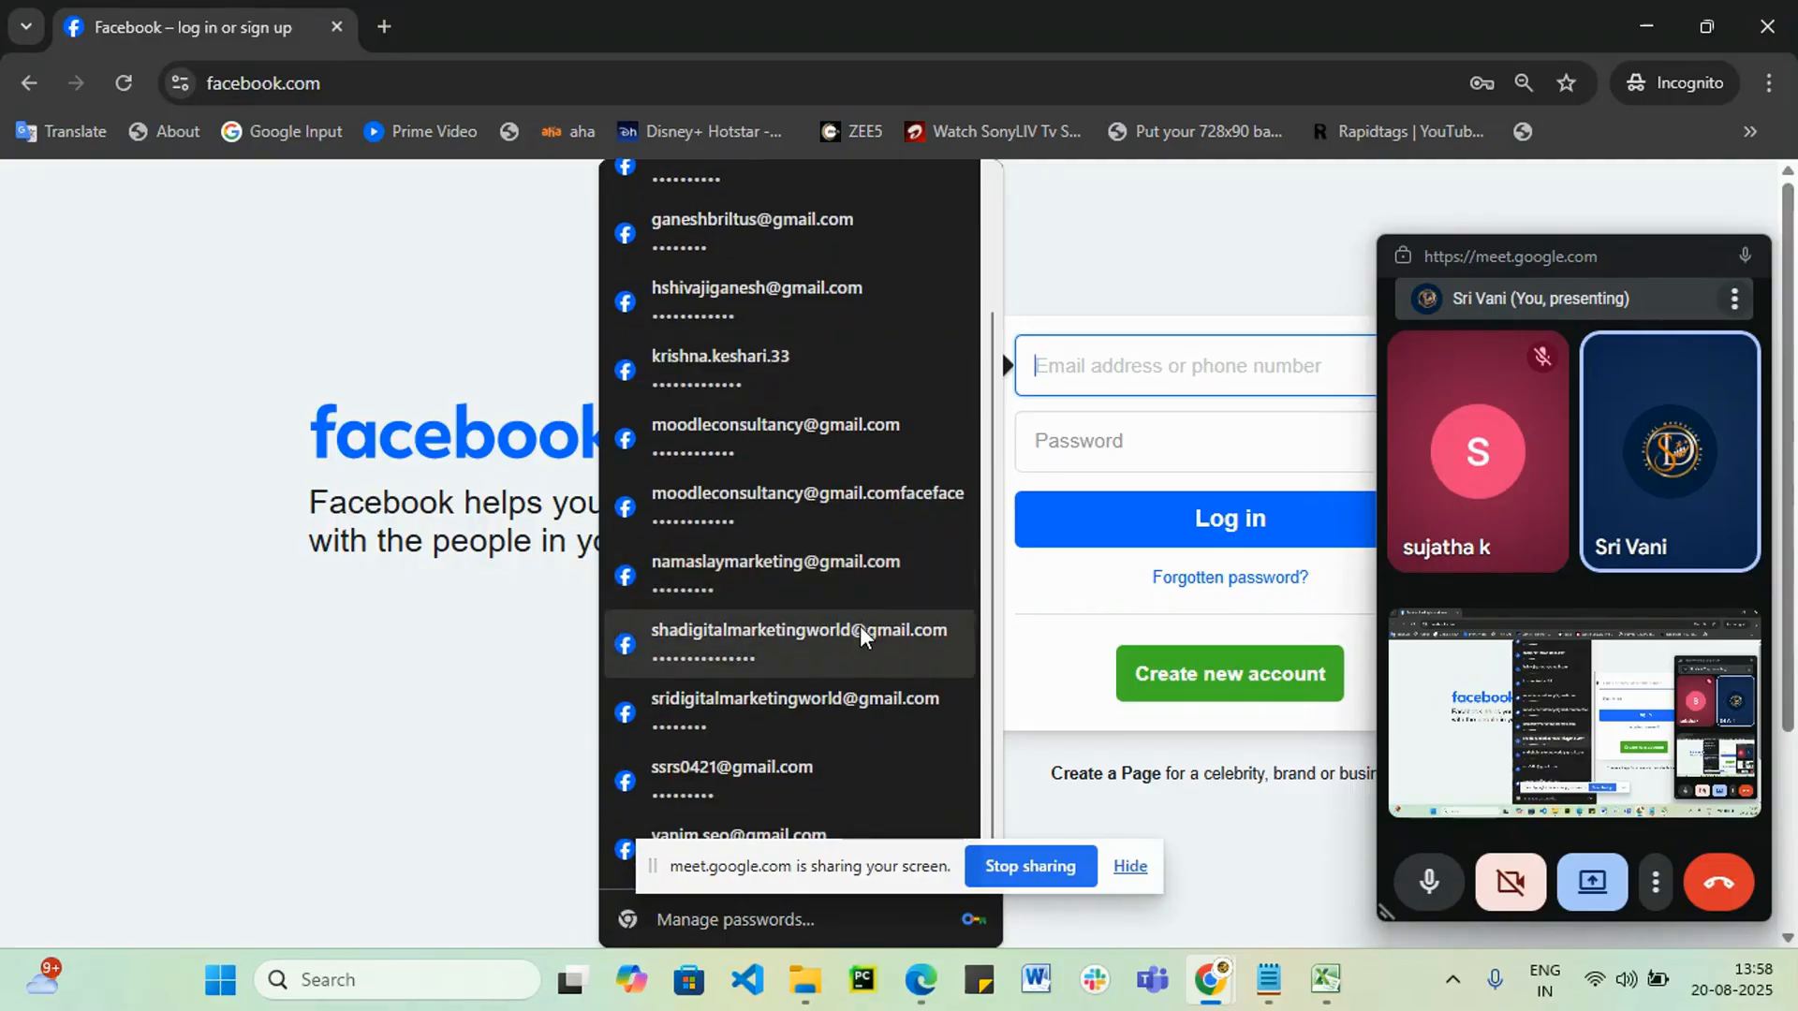
- Fill the email field with the saved address and hide the Meet mini-window and sharing bar
left_click(1125, 356)
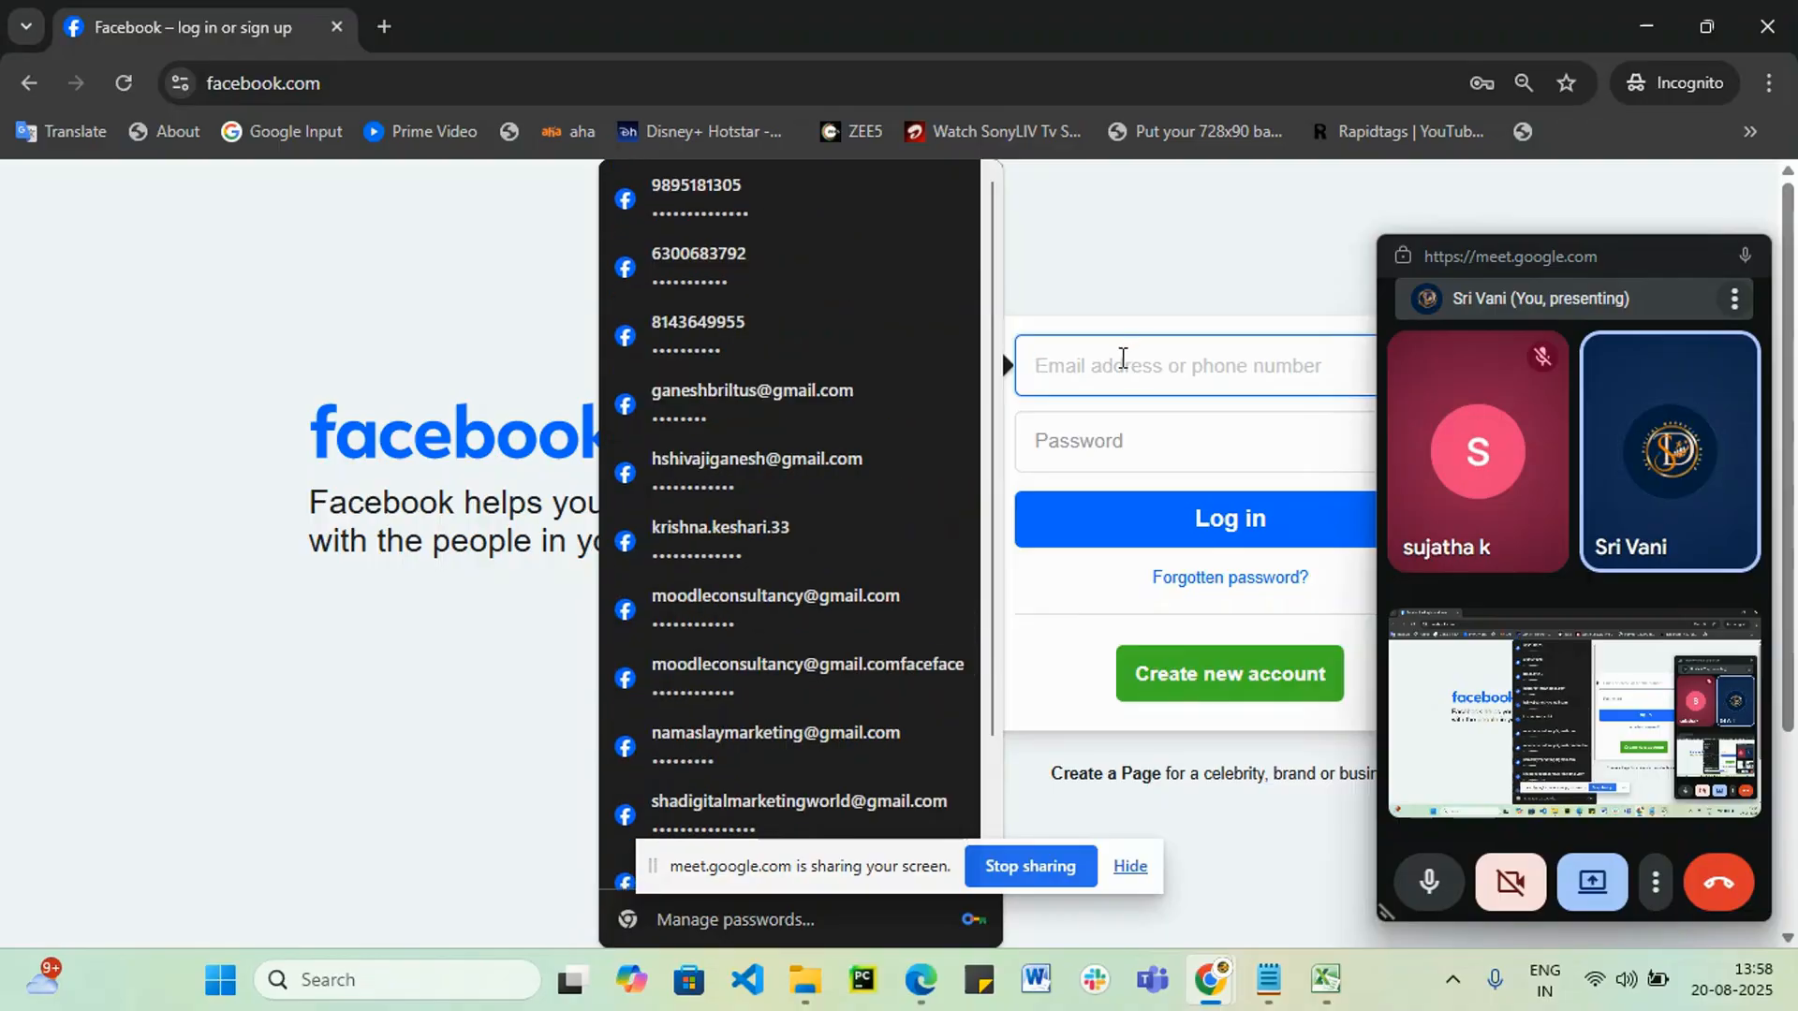
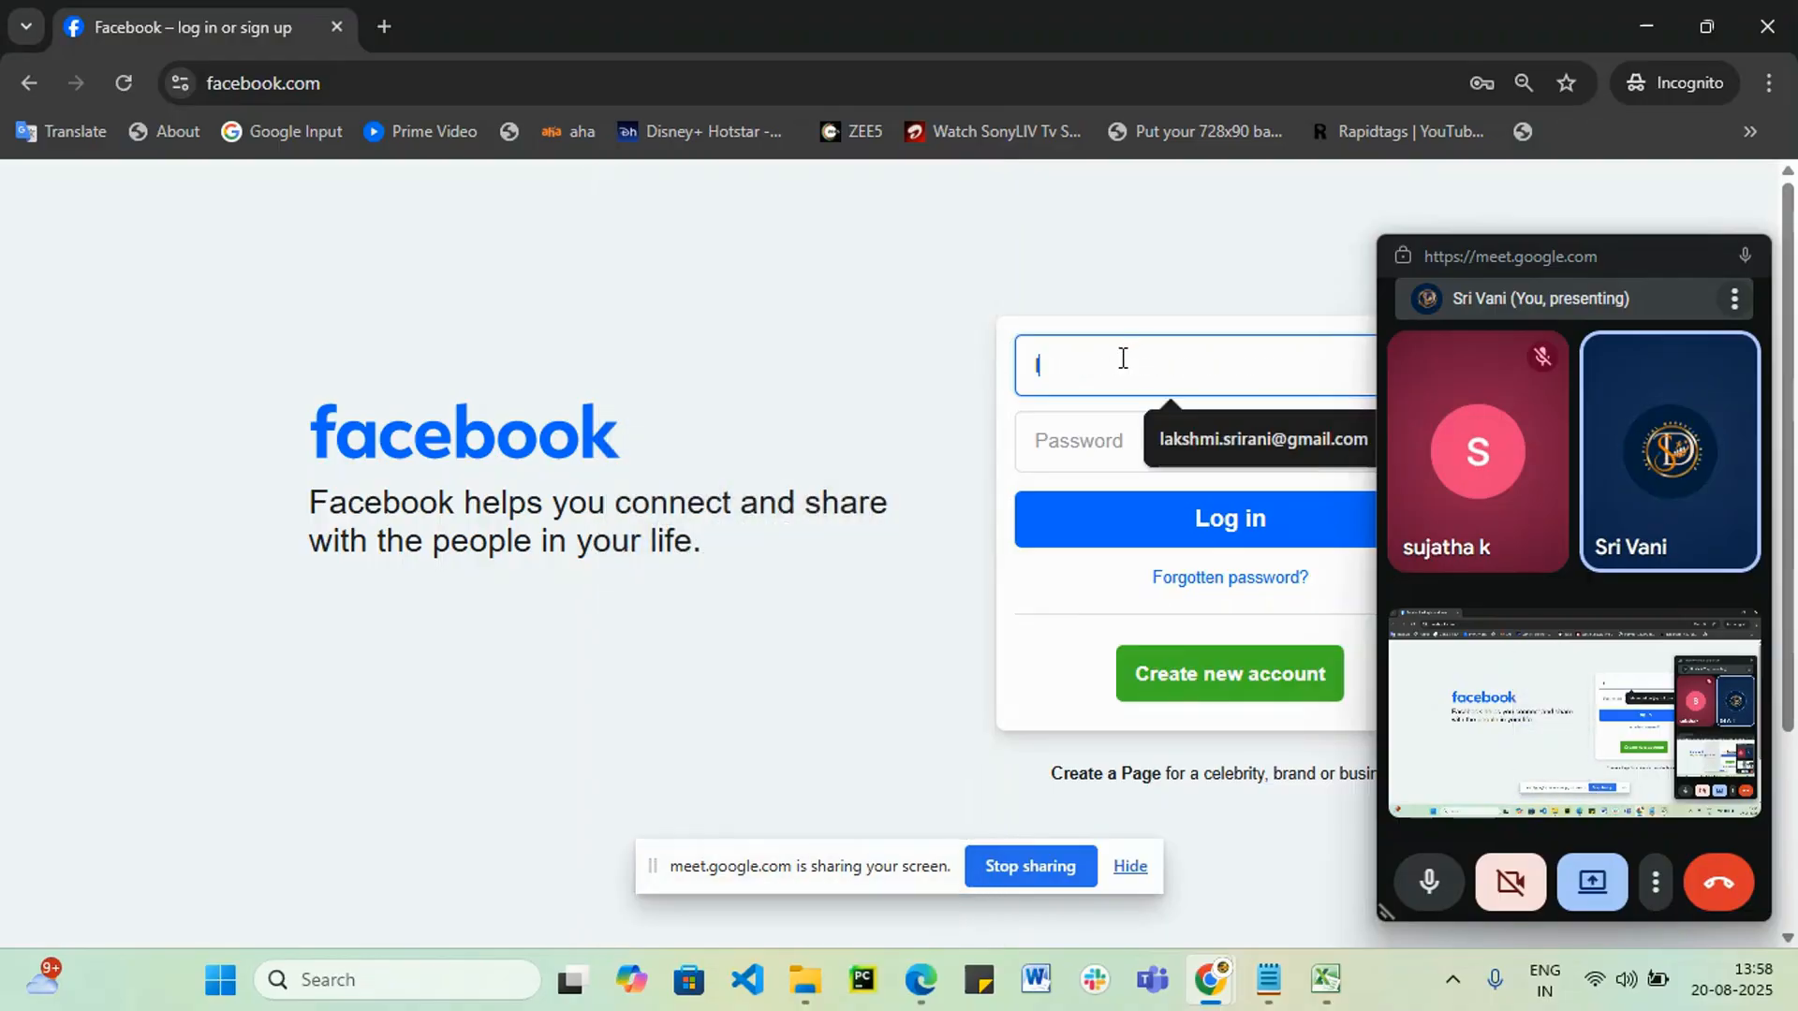
left_click(1279, 441)
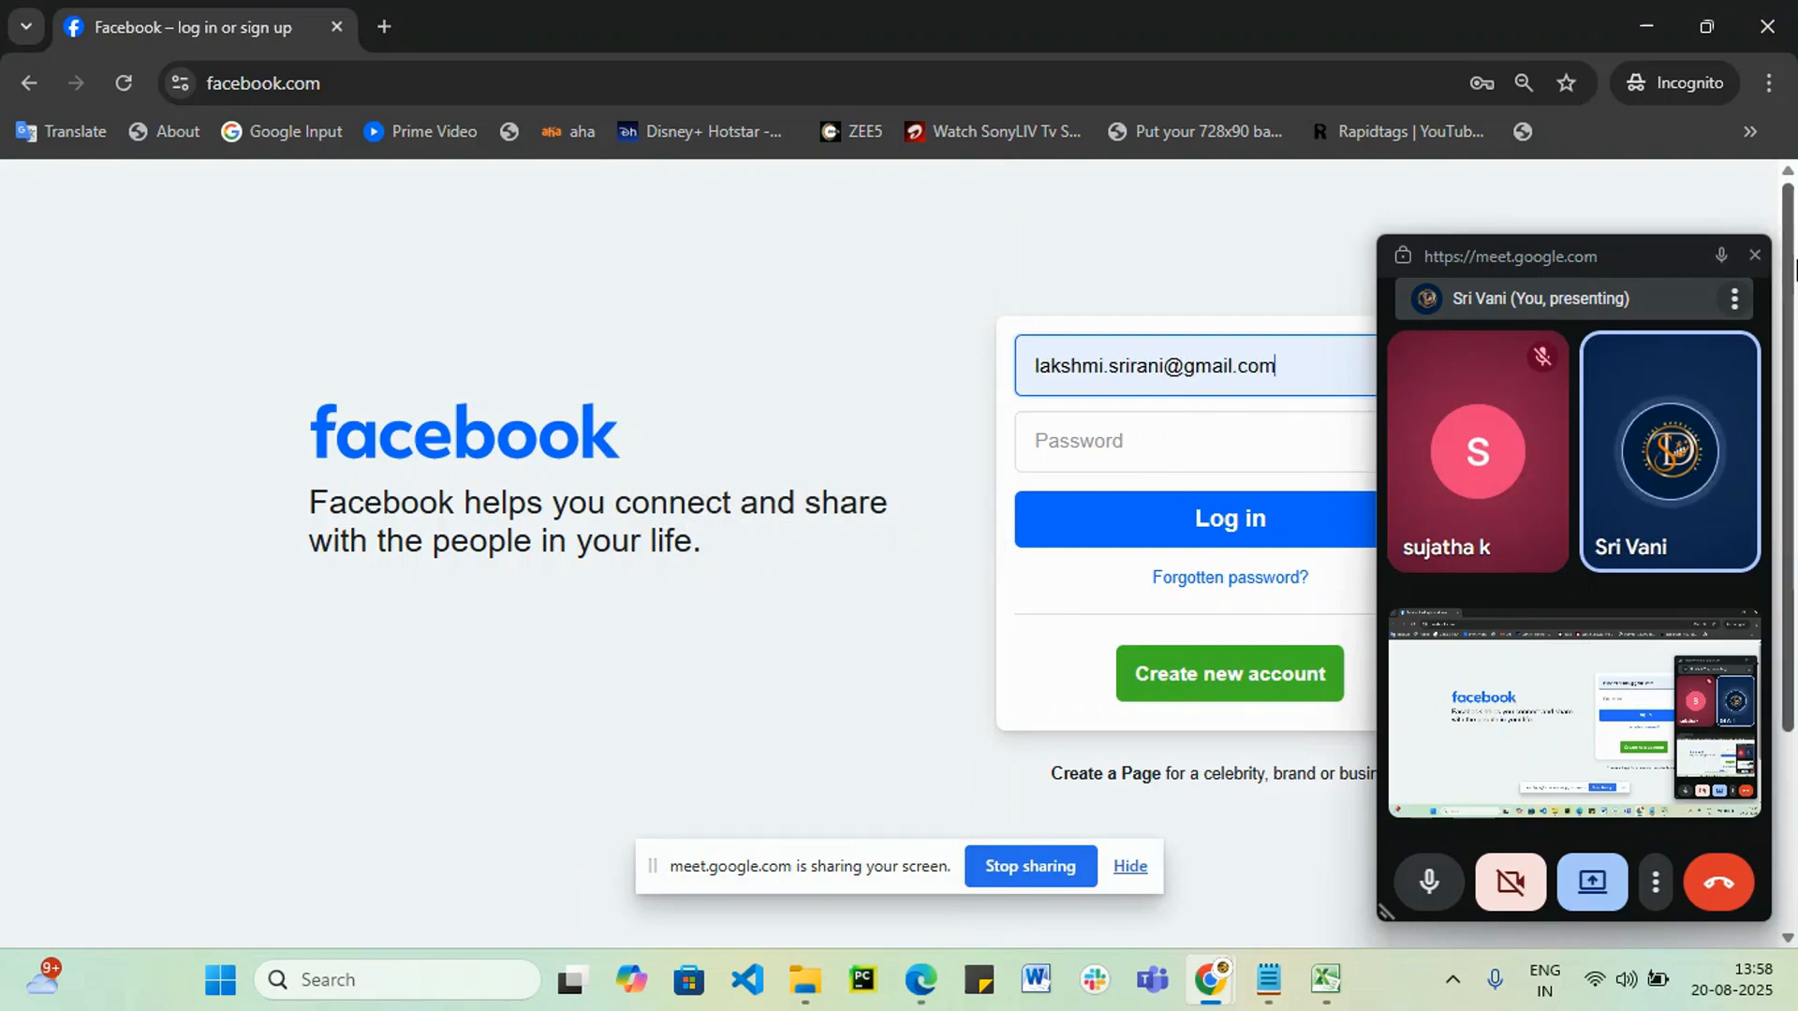
left_click(1754, 273)
left_click(1241, 445)
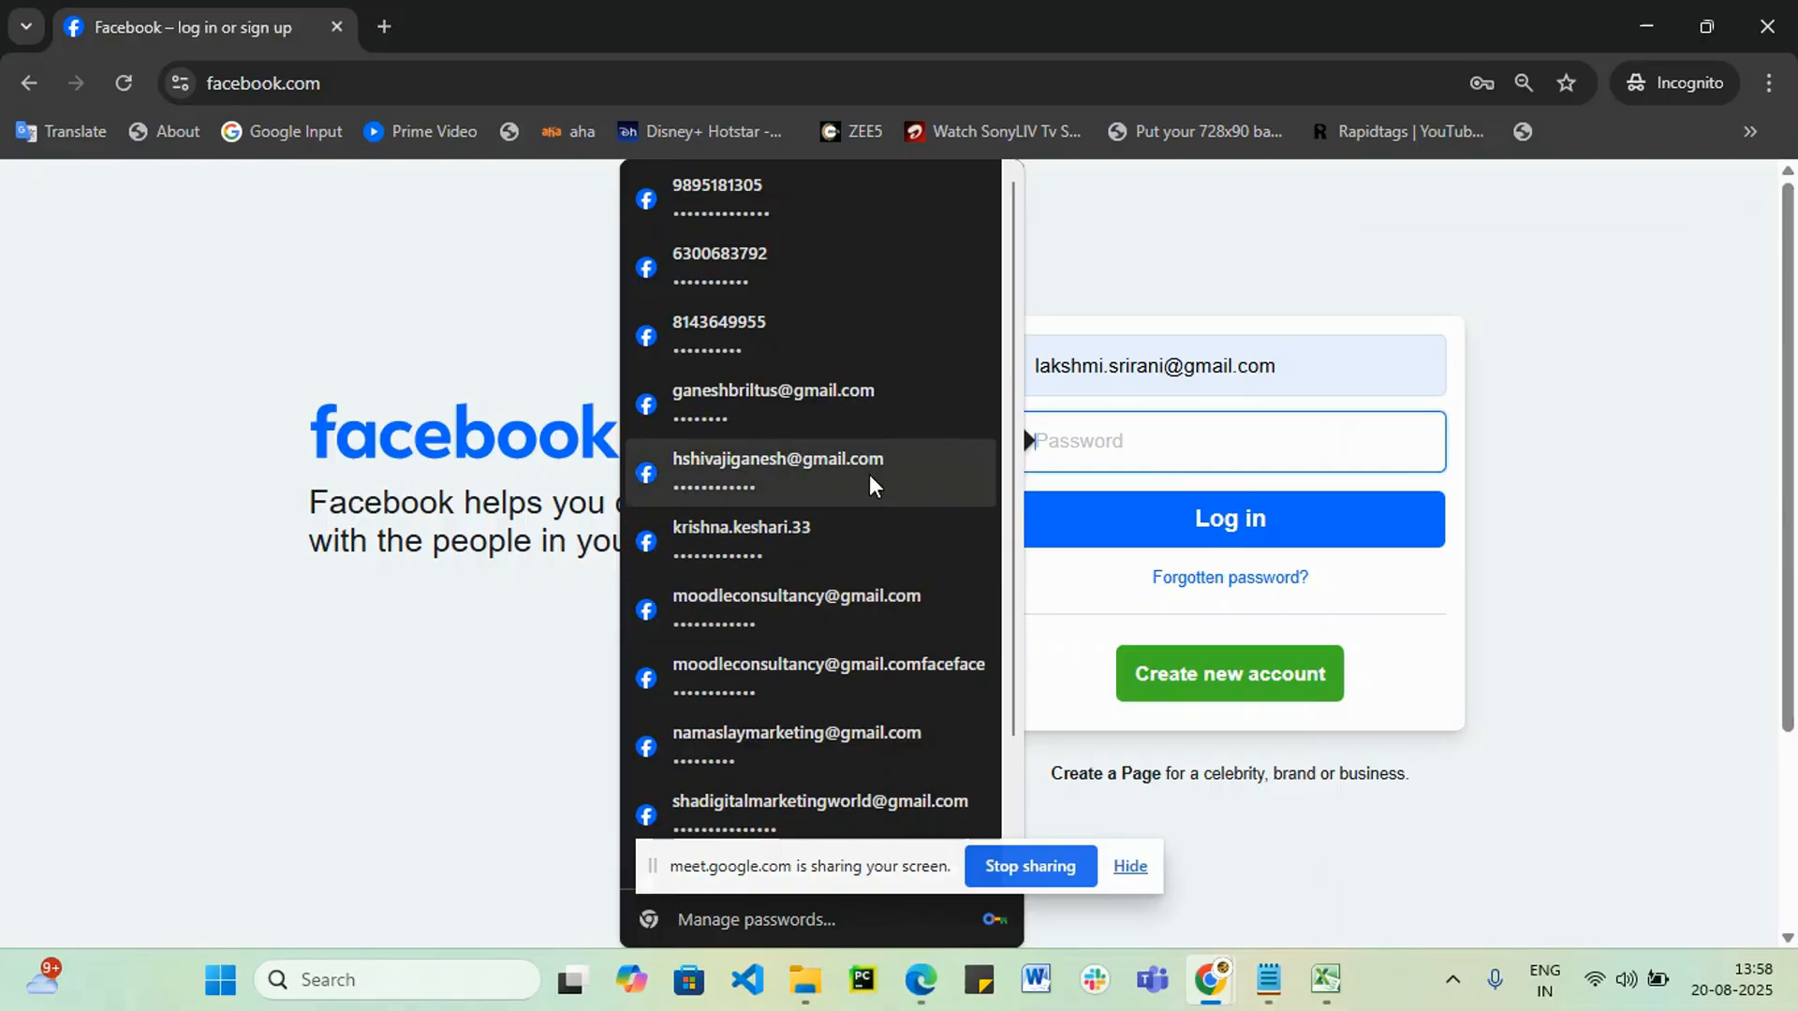
scroll(862, 665, "down", 2)
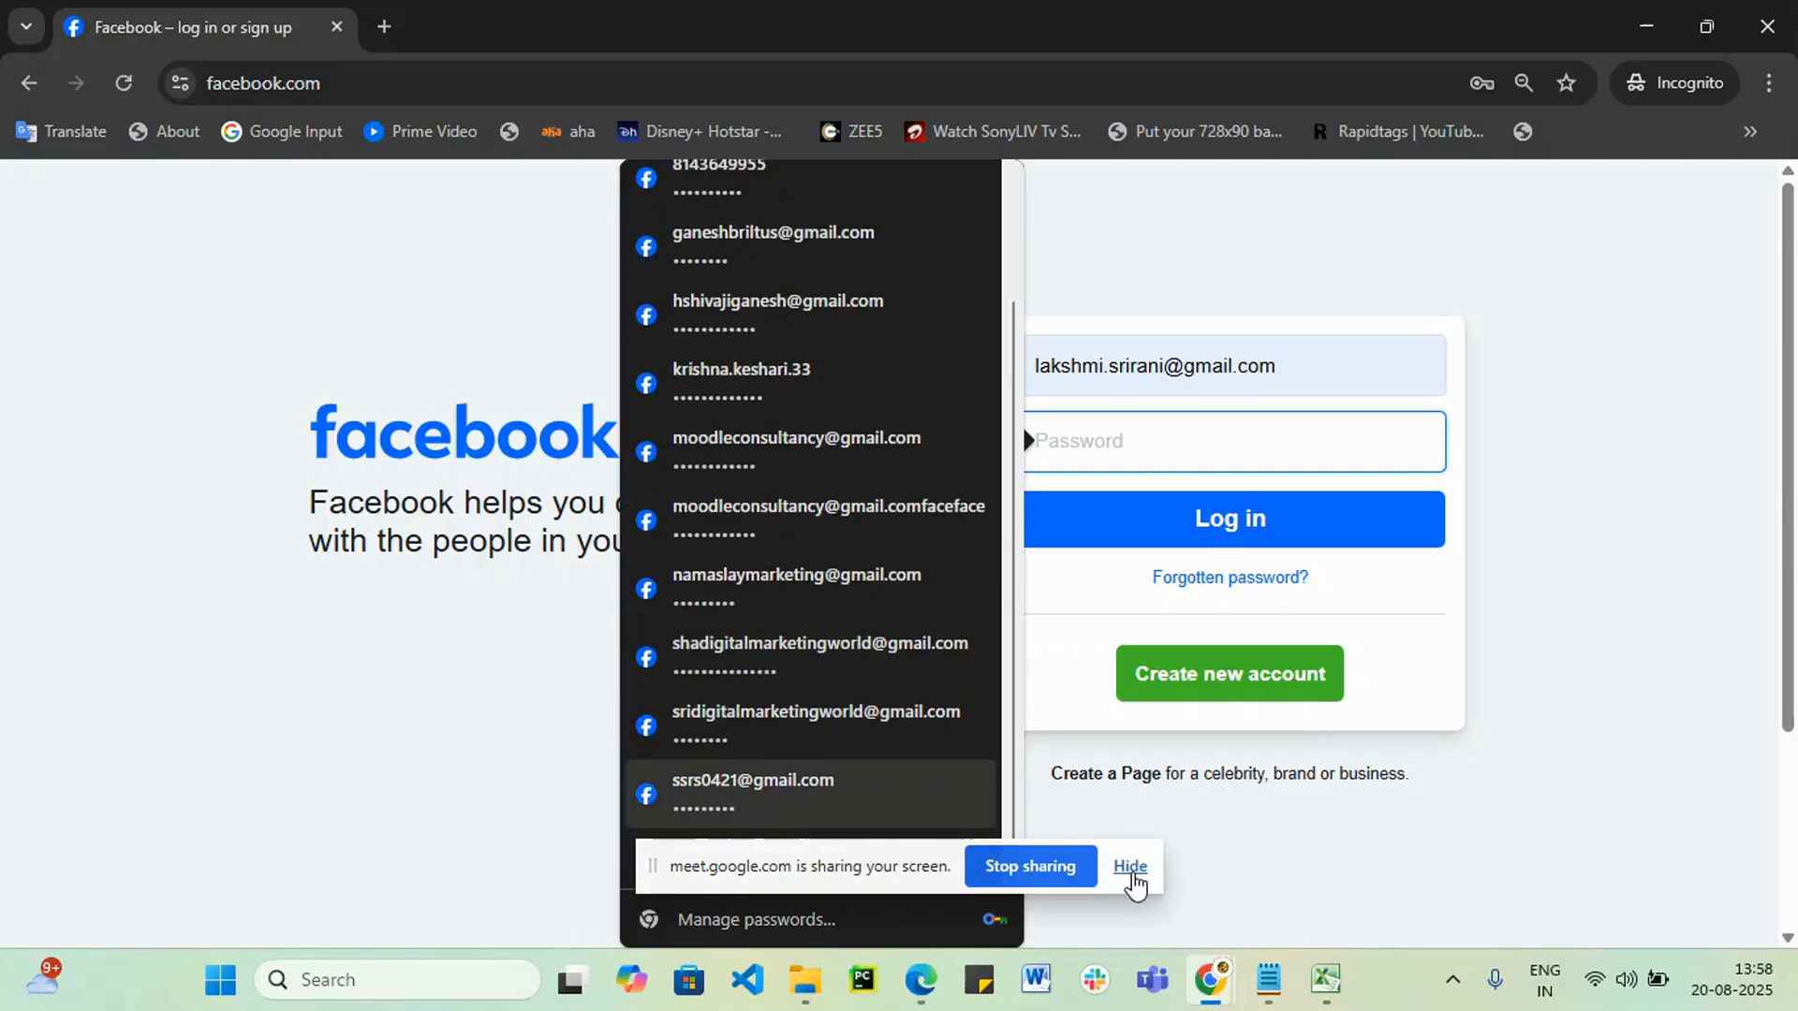
left_click(1132, 876)
- Show the saved logins for the password field, dismiss them, and close the incognito window
left_click(1129, 442)
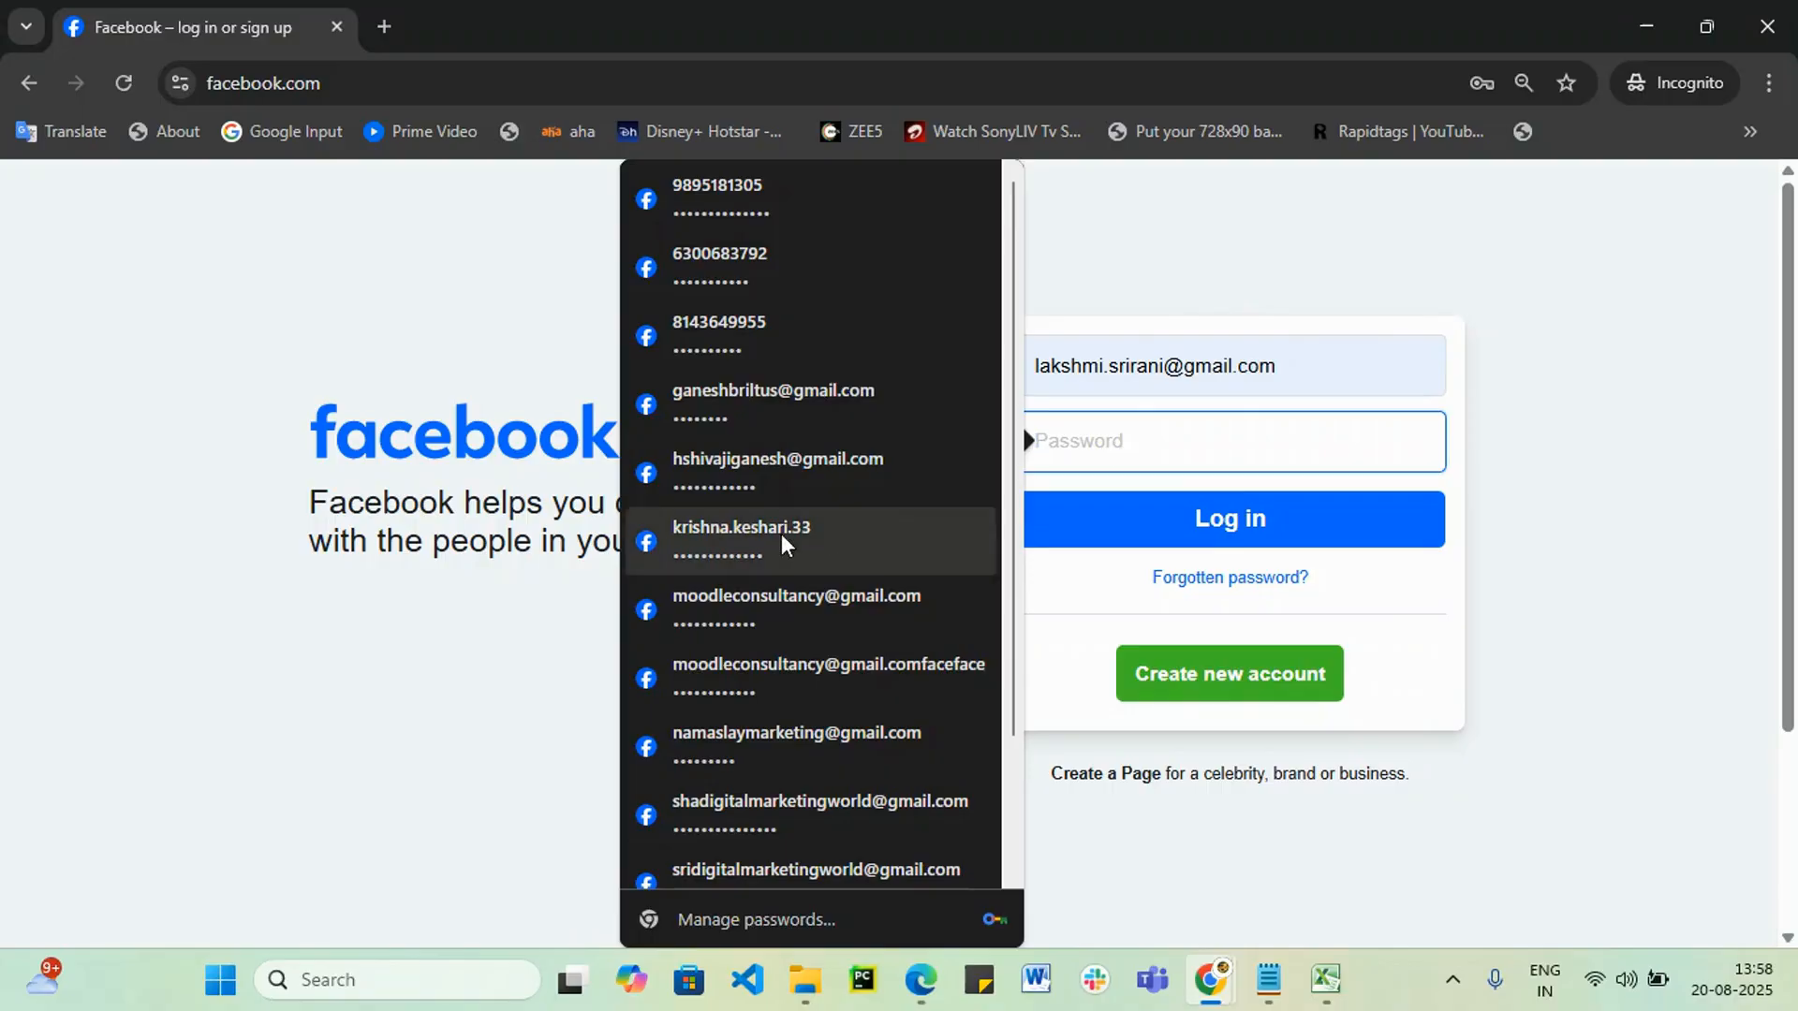
scroll(789, 614, "down", 2)
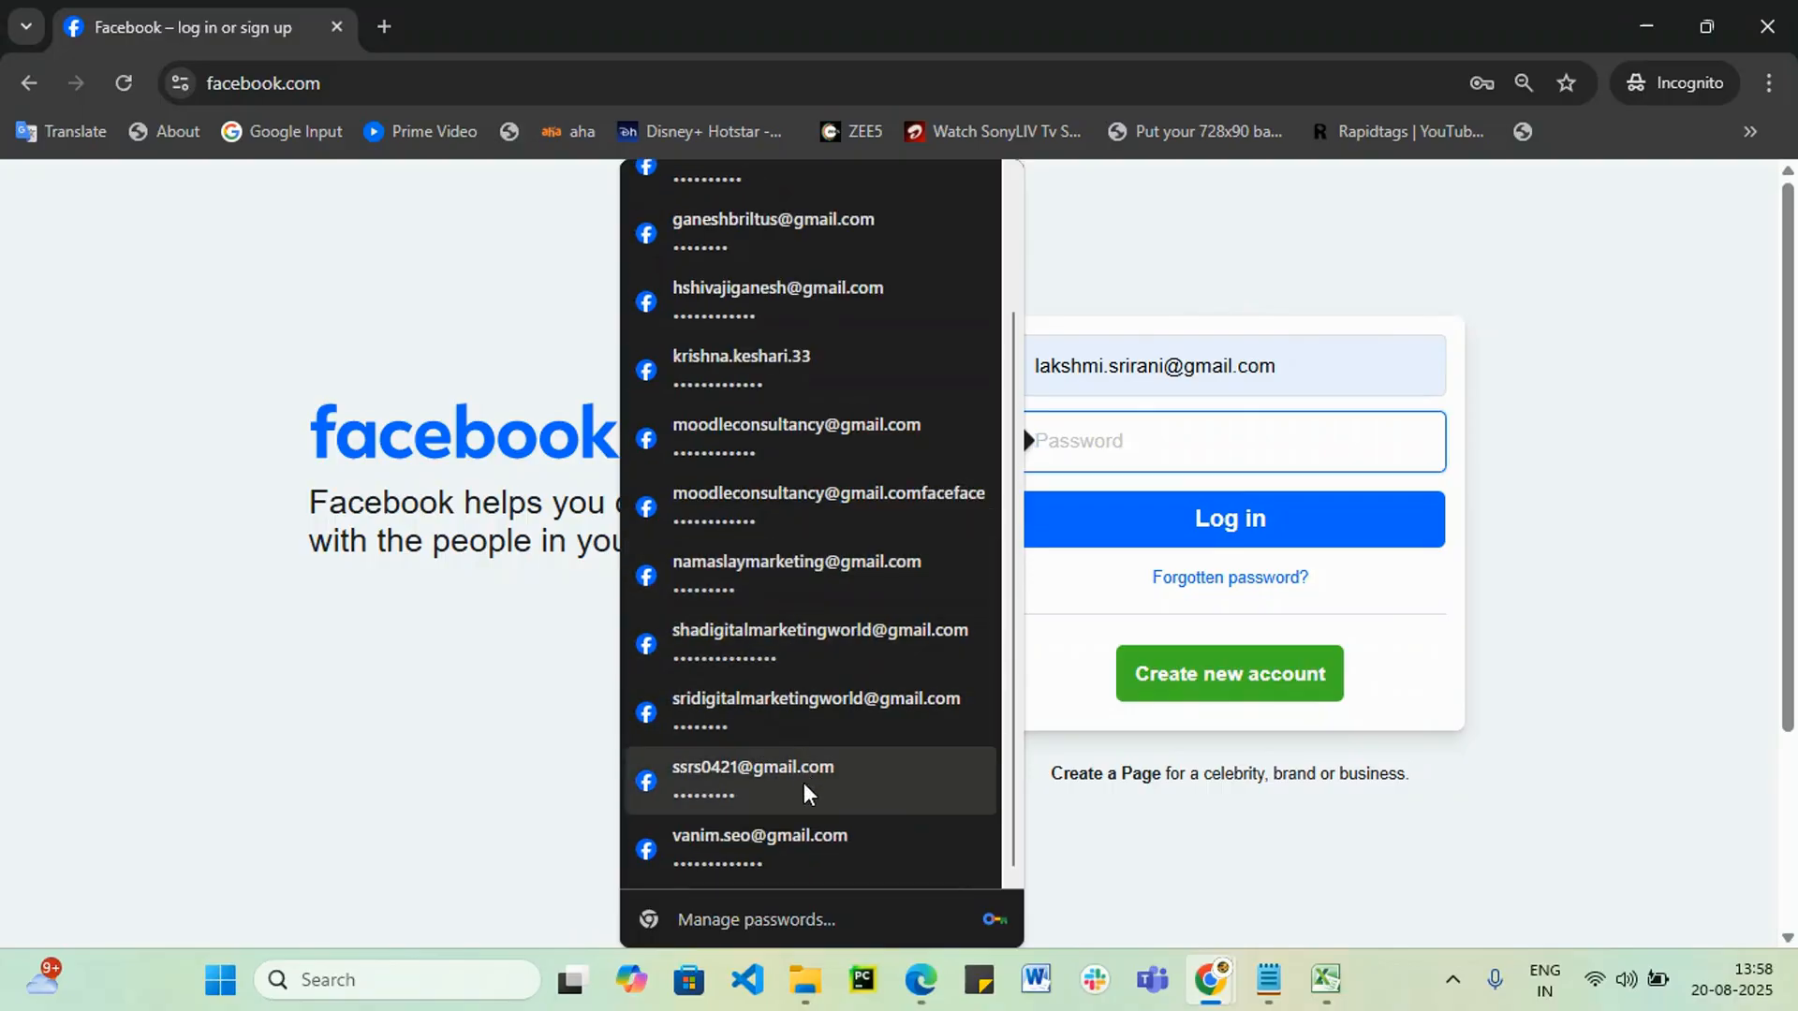
scroll(795, 862, "up", 2)
scroll(802, 851, "down", 1)
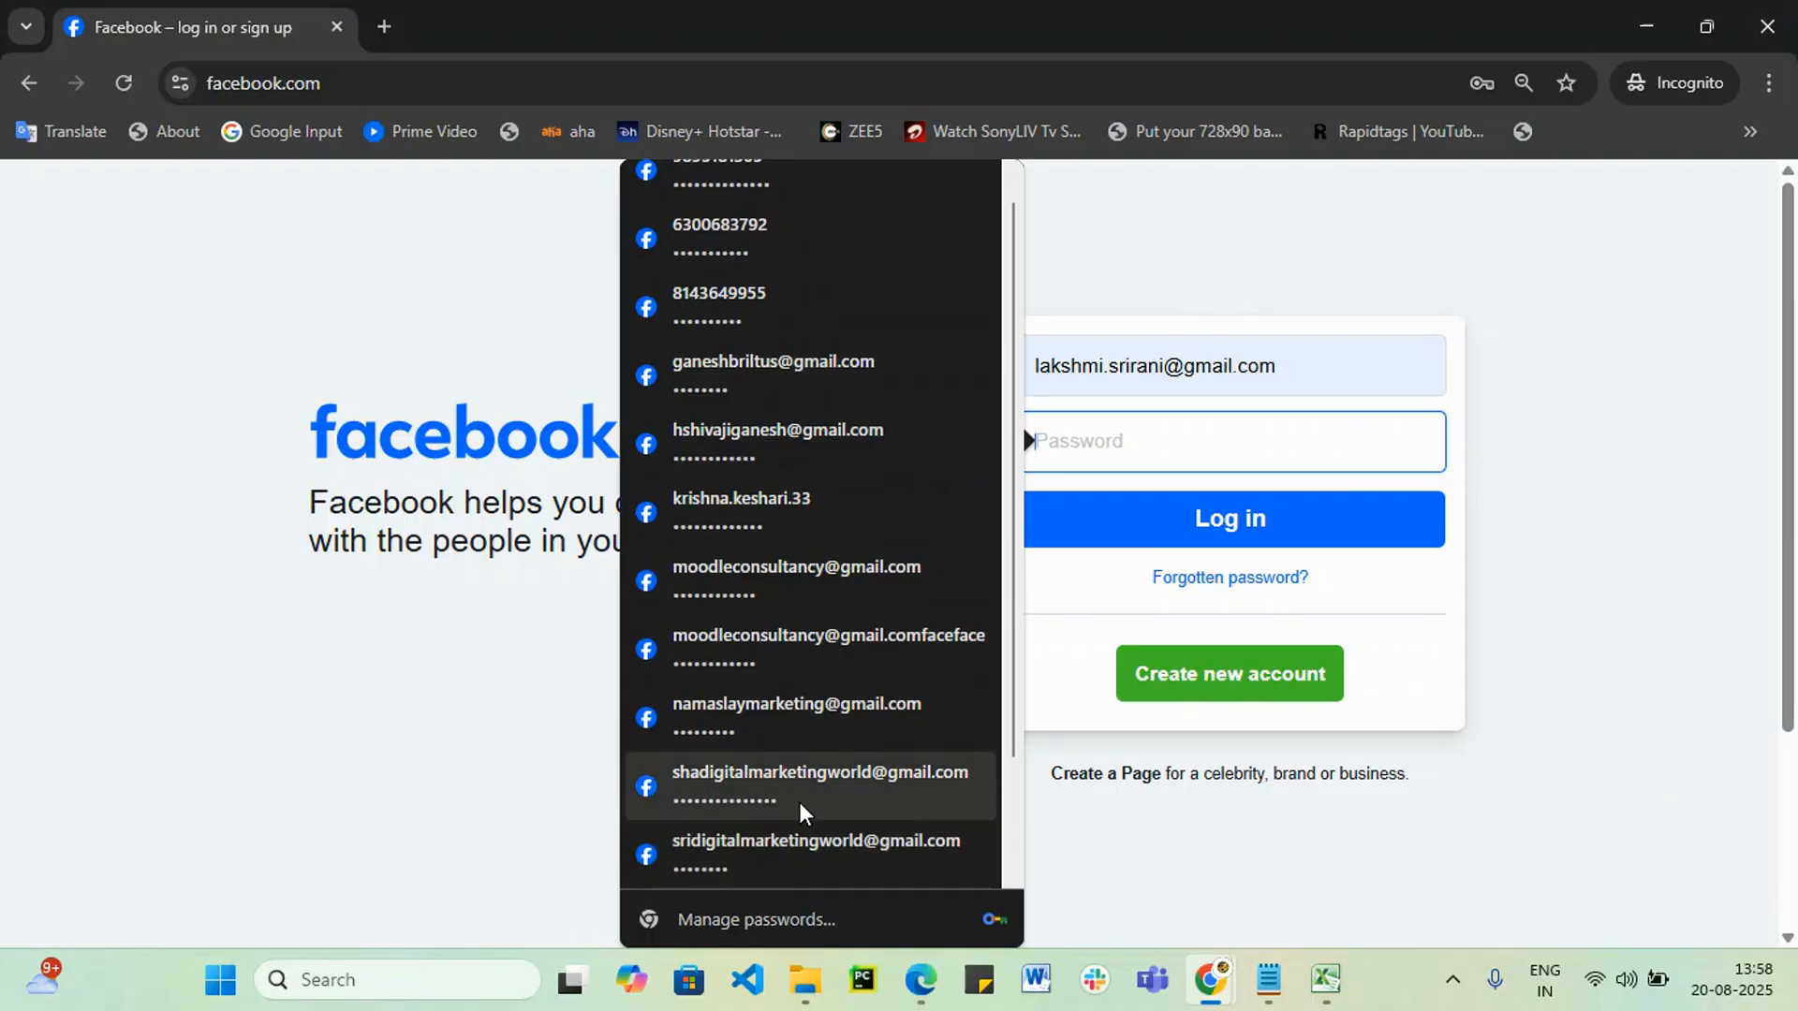
scroll(846, 585, "up", 1)
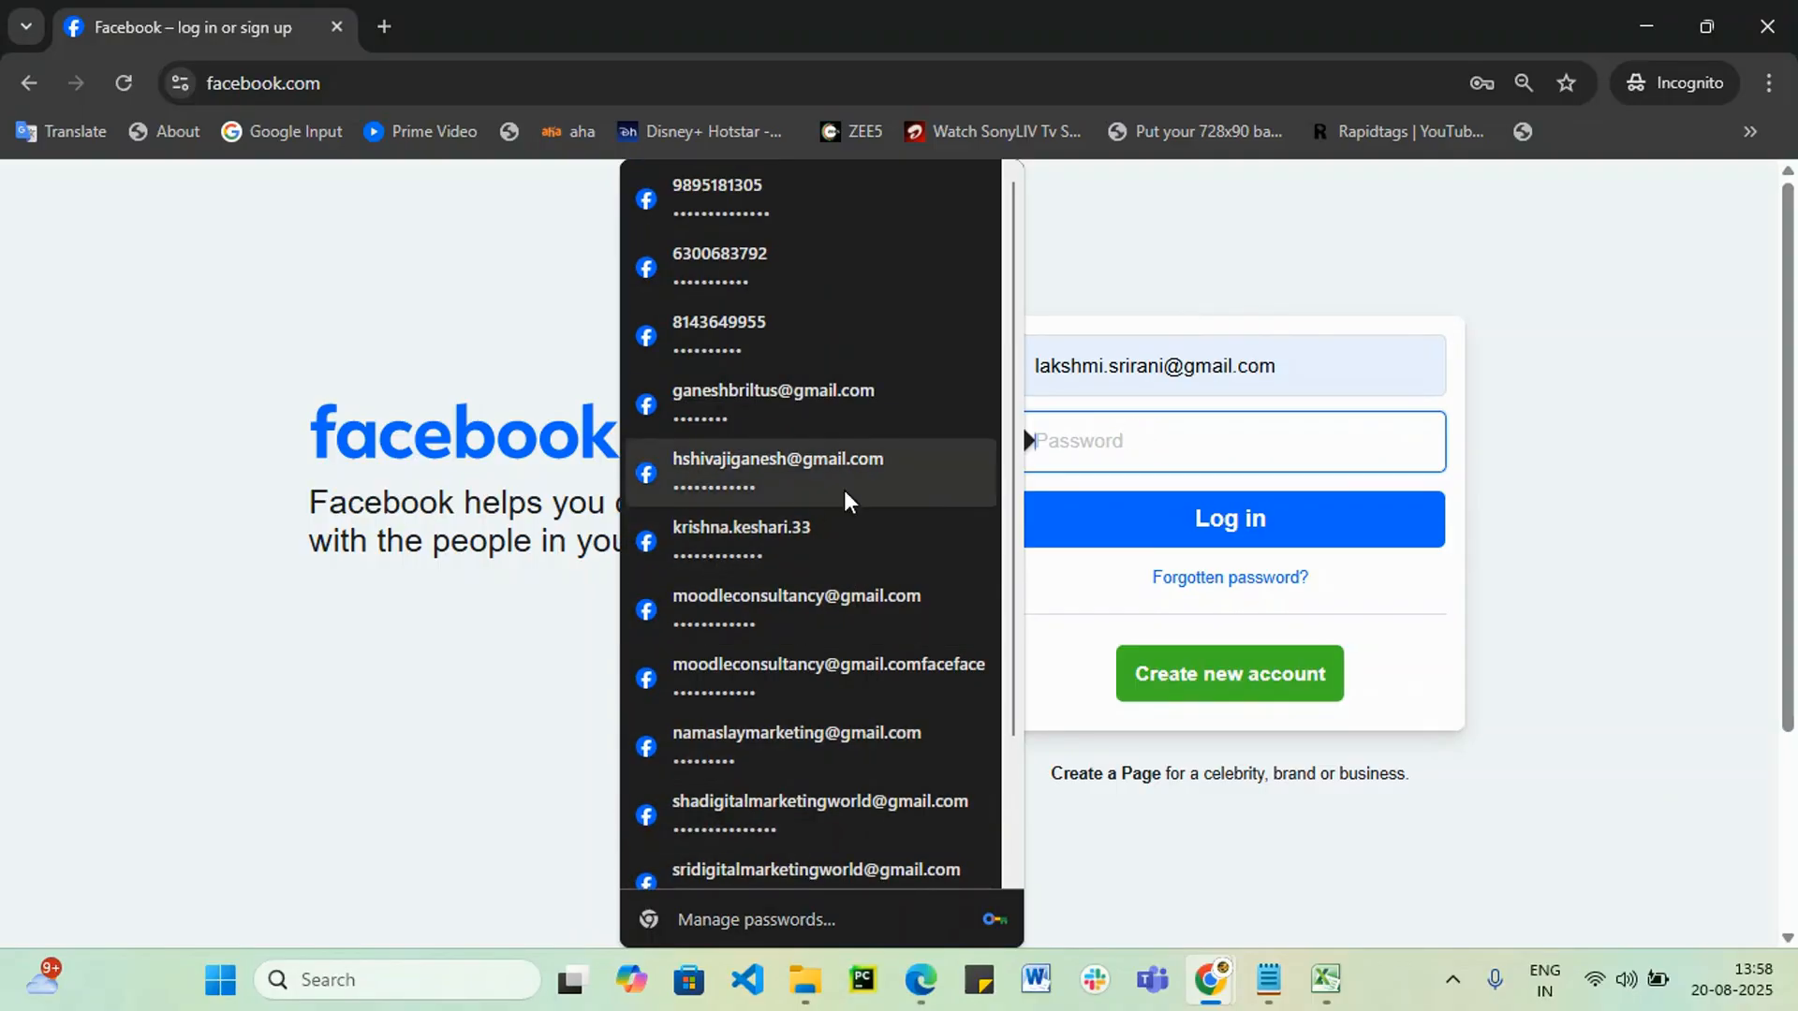
left_click(1592, 468)
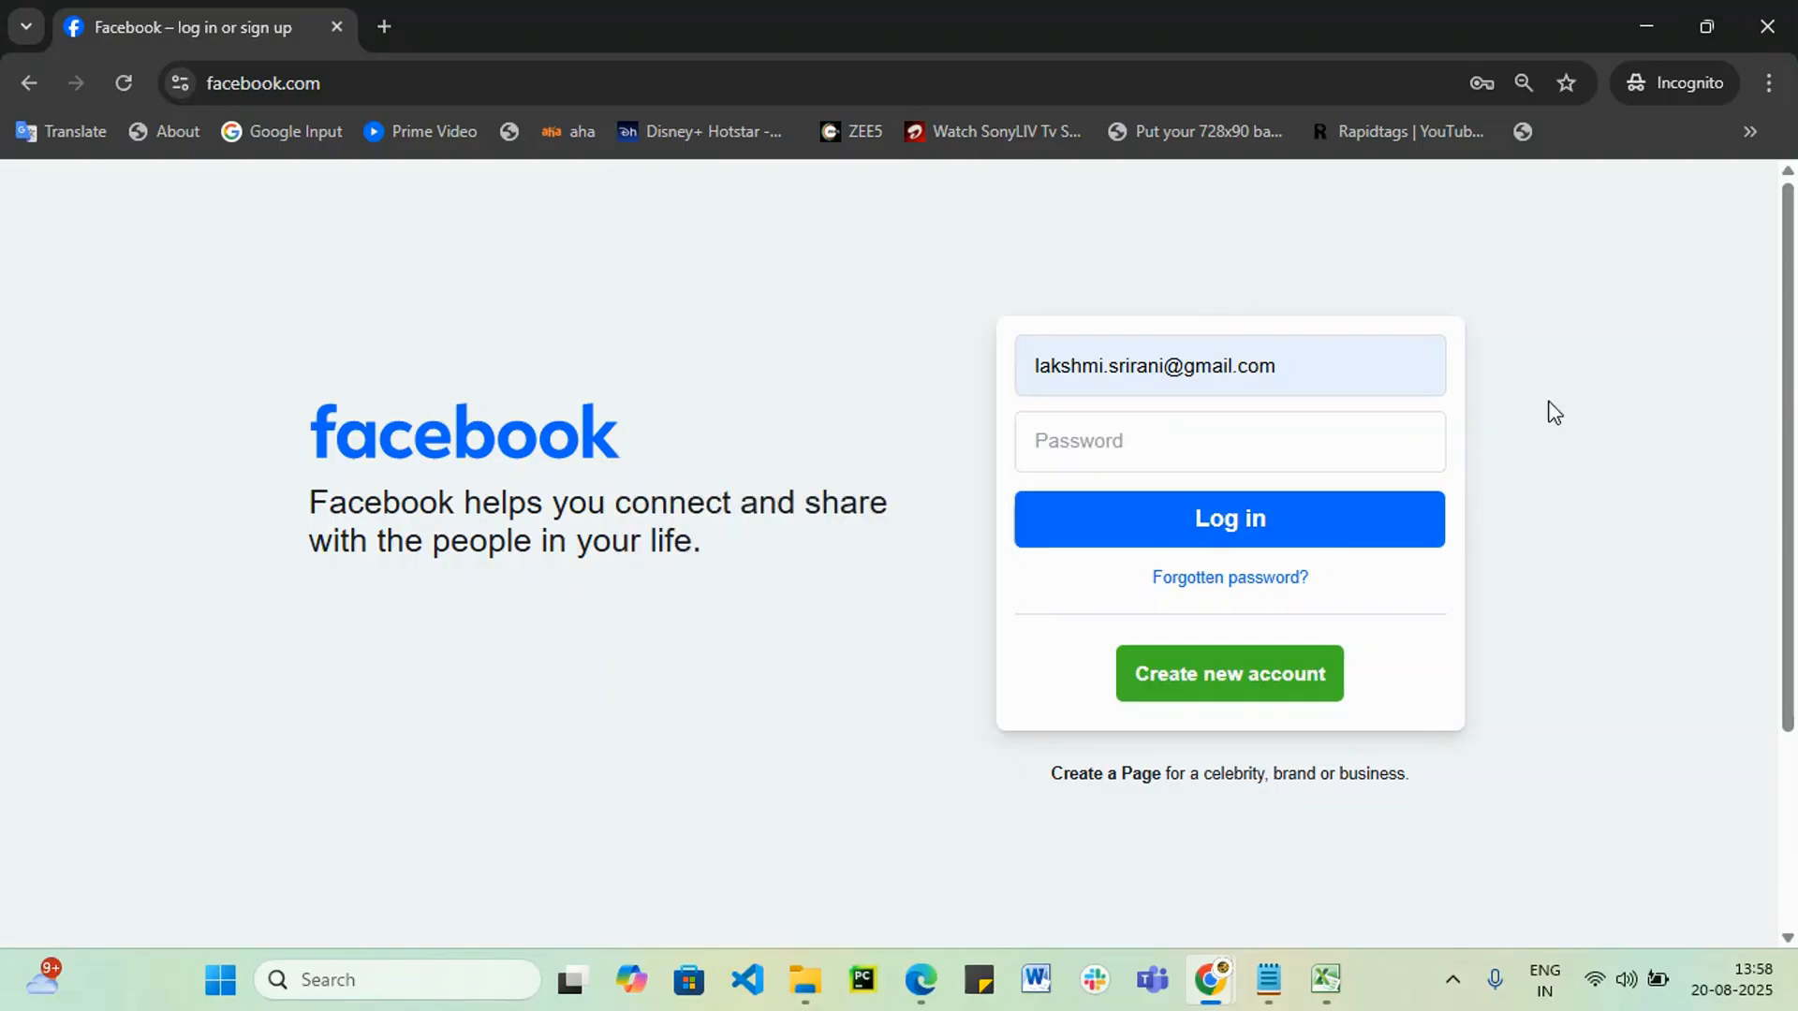
left_click(1768, 26)
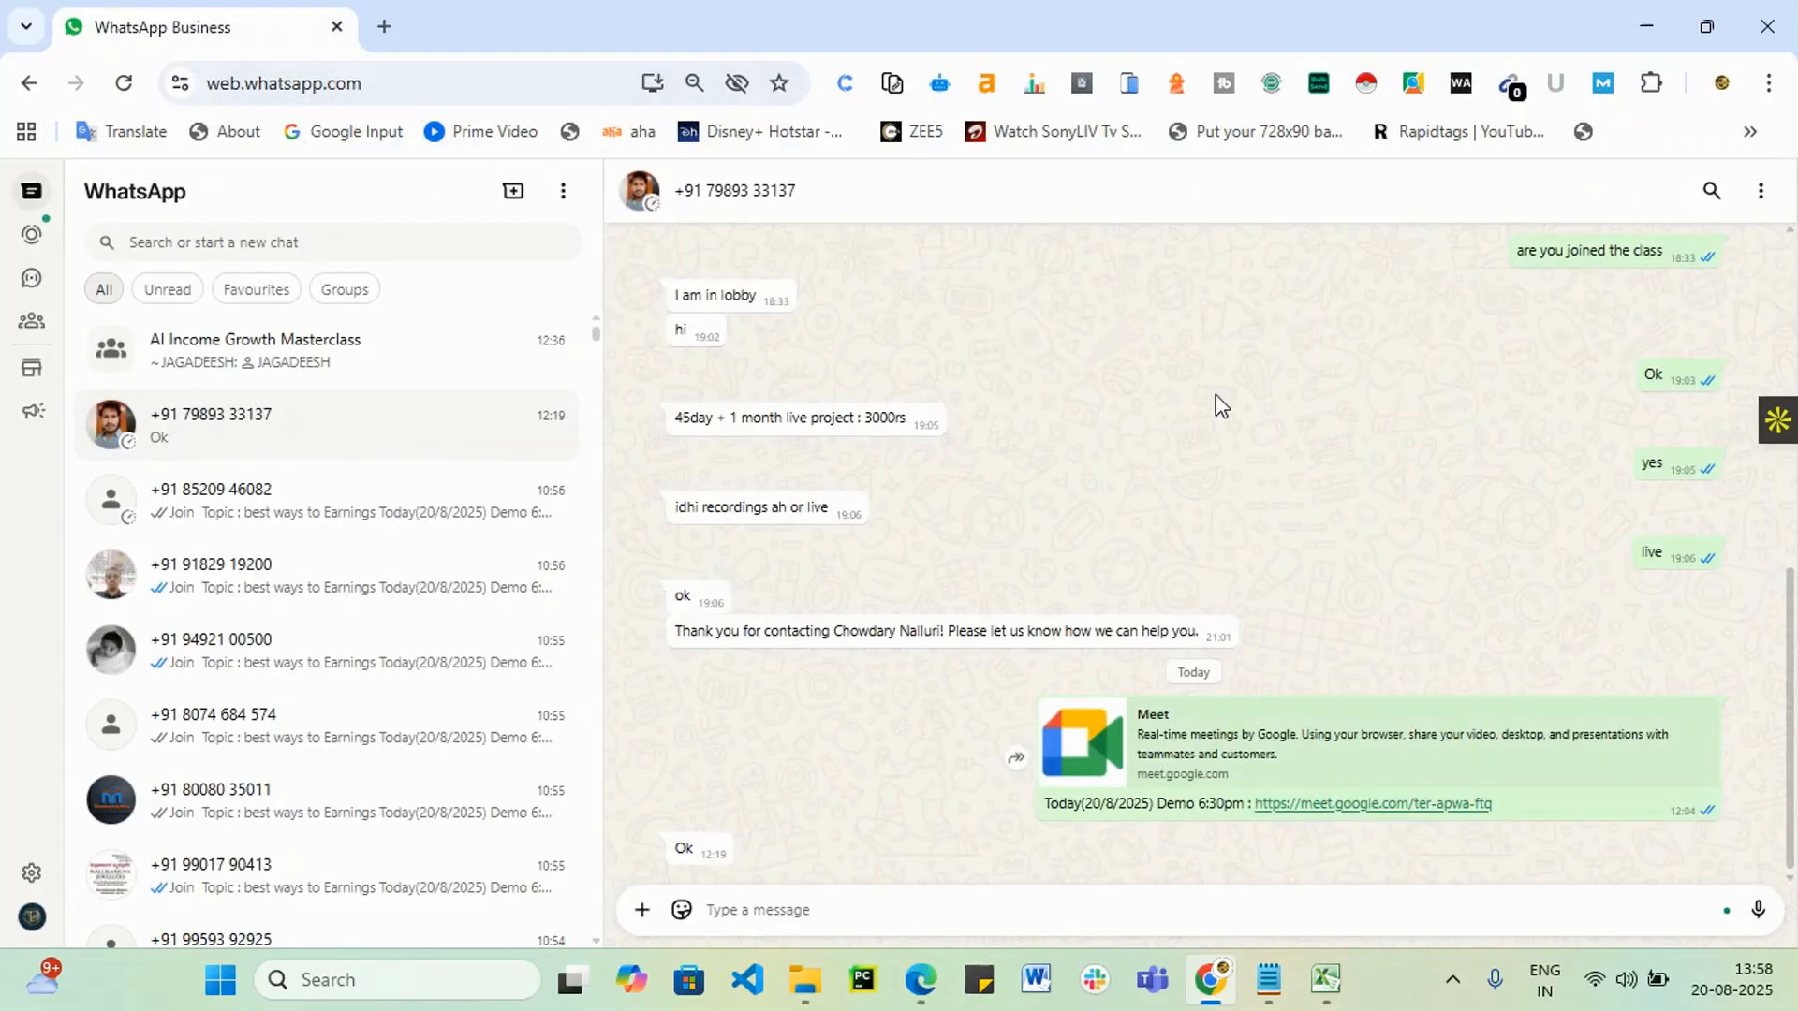
left_click(384, 26)
left_click(716, 95)
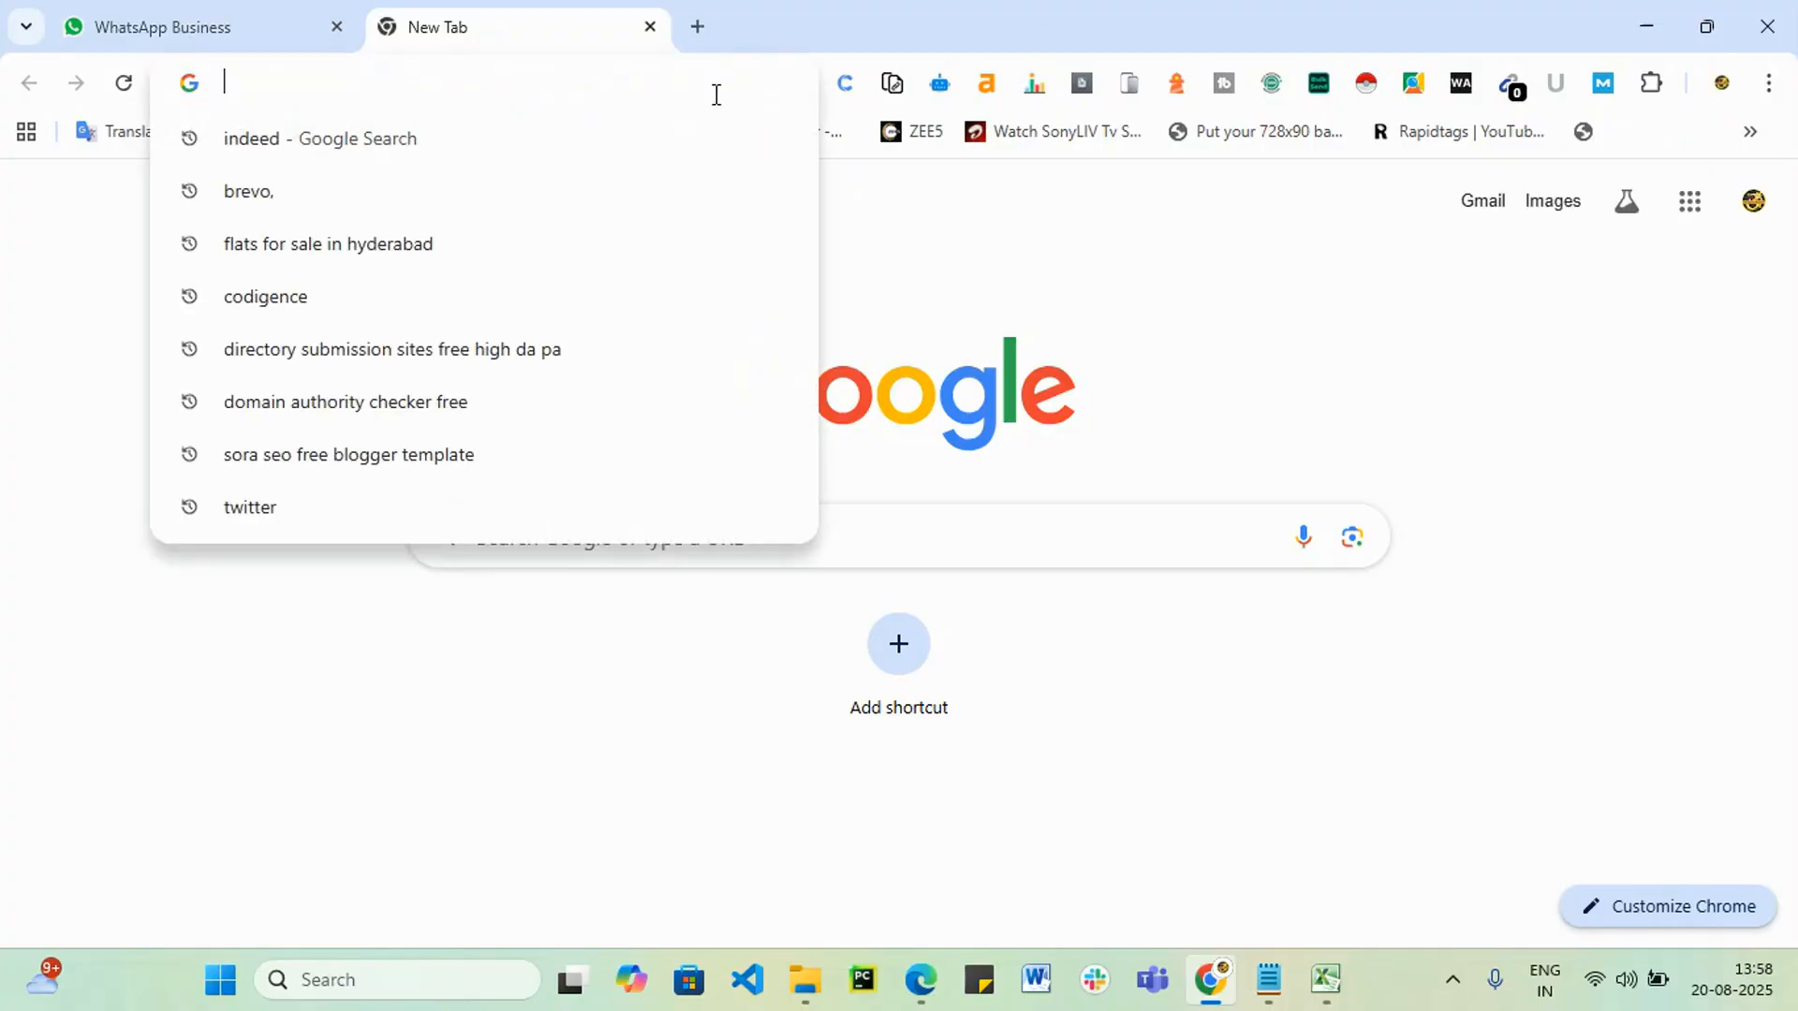
left_click(1644, 26)
left_click(1543, 92)
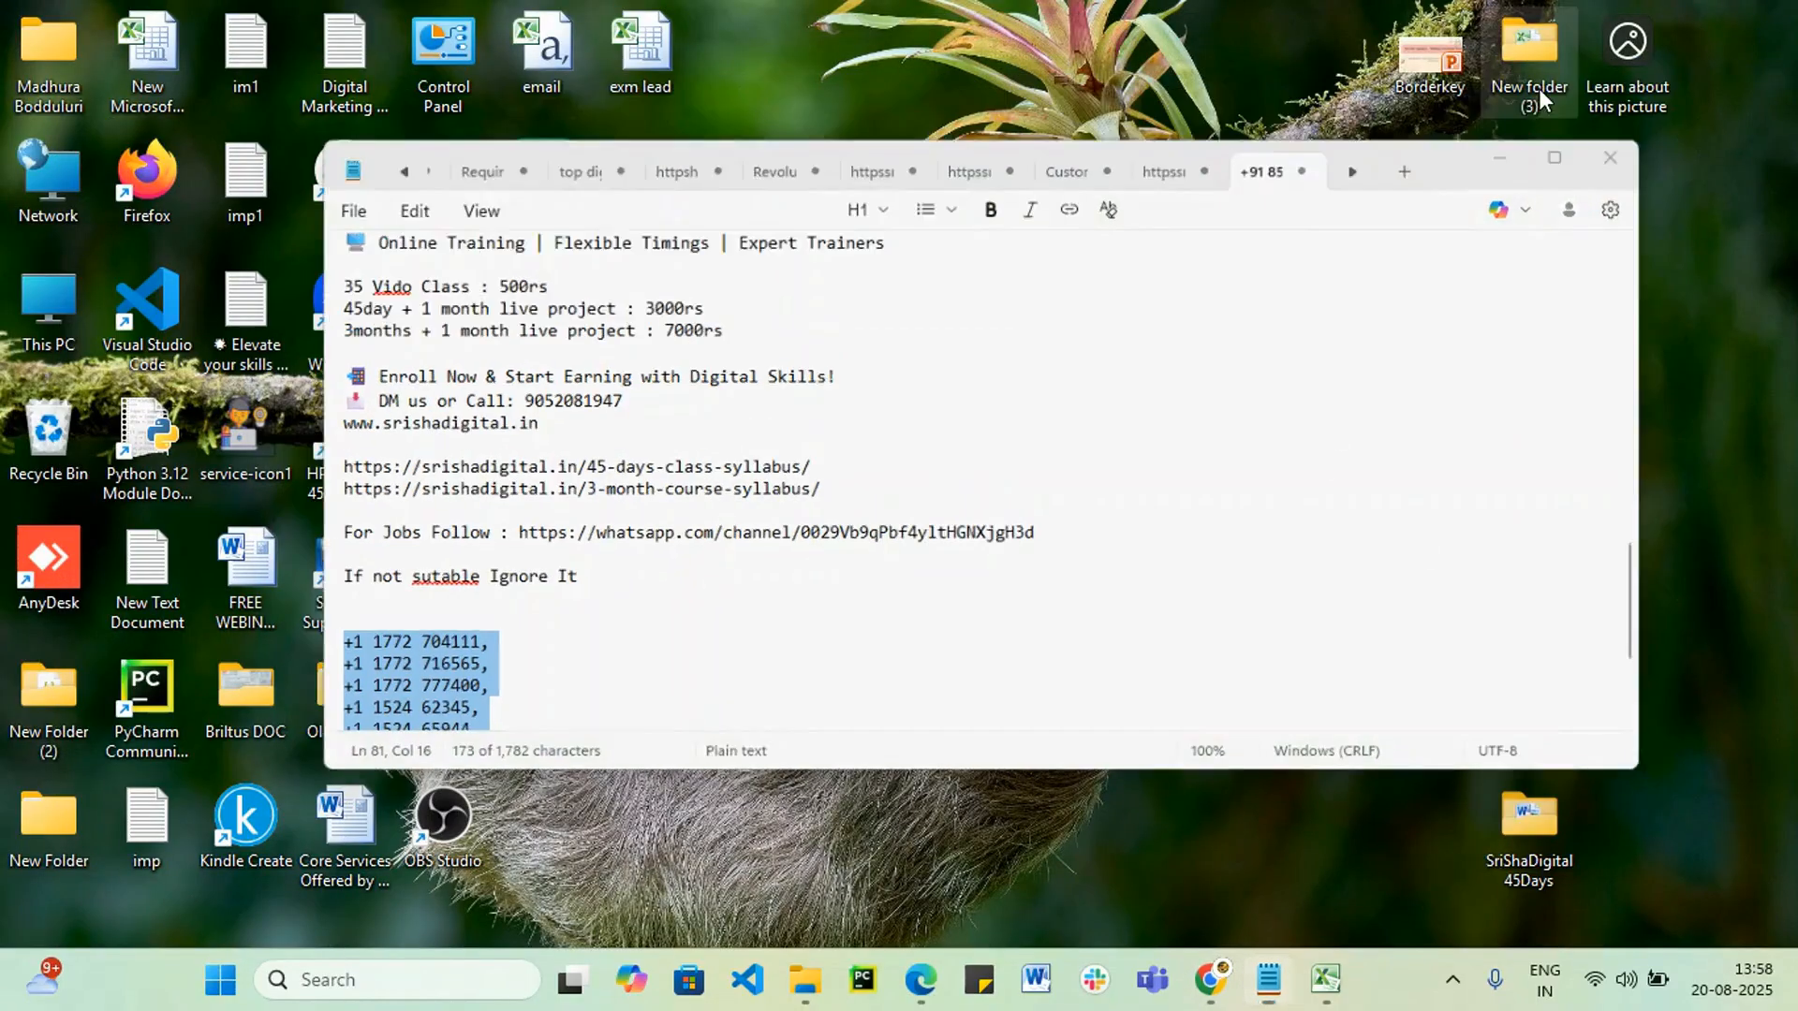
left_click(1199, 982)
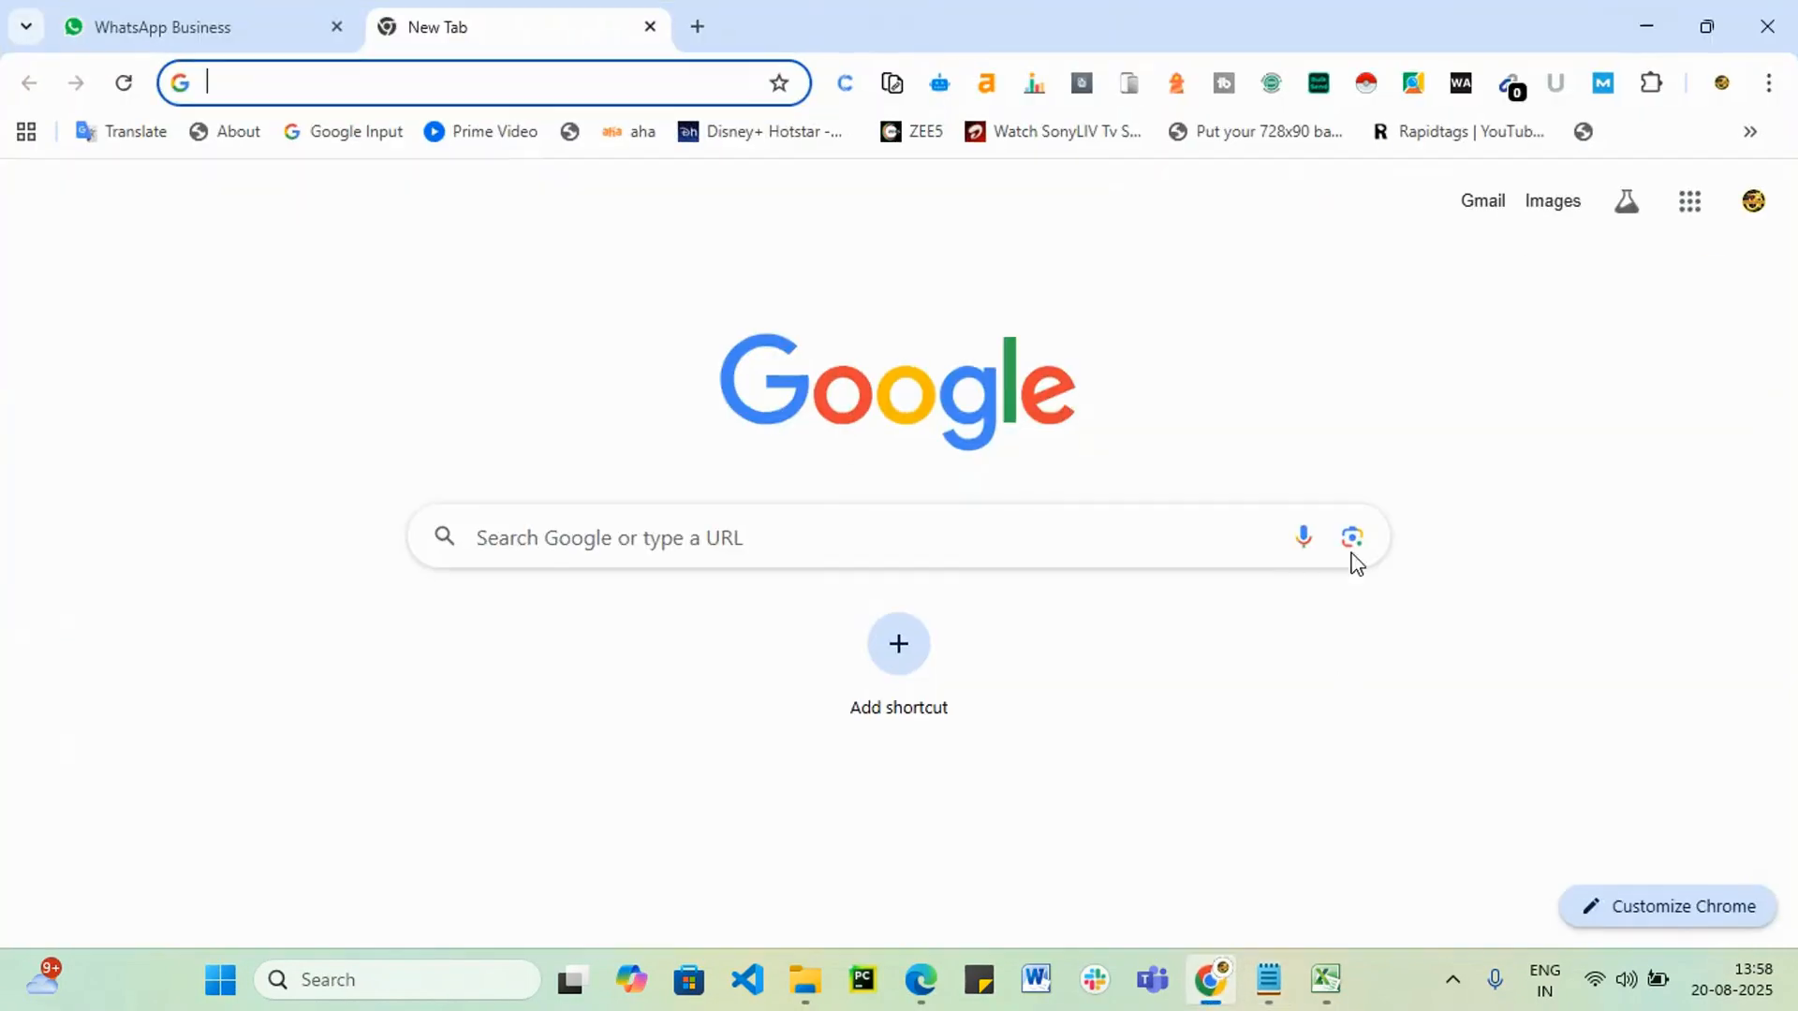
type("facebook.com")
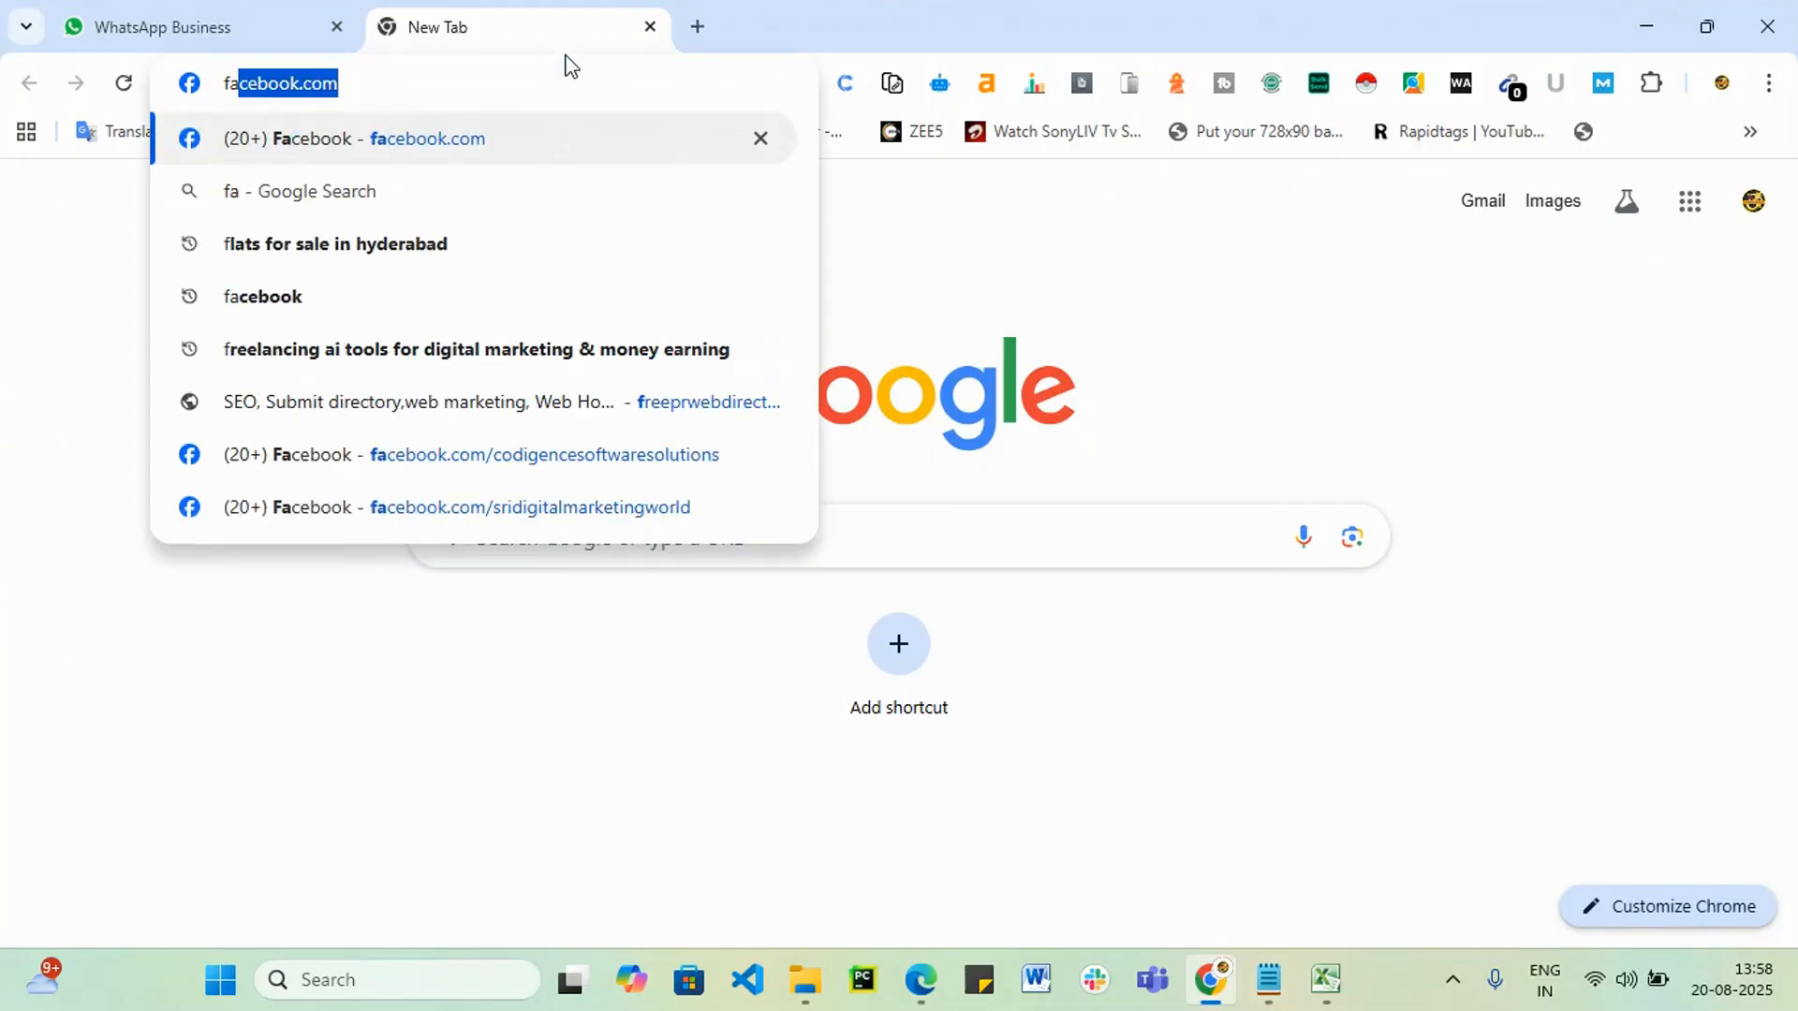
key("Return")
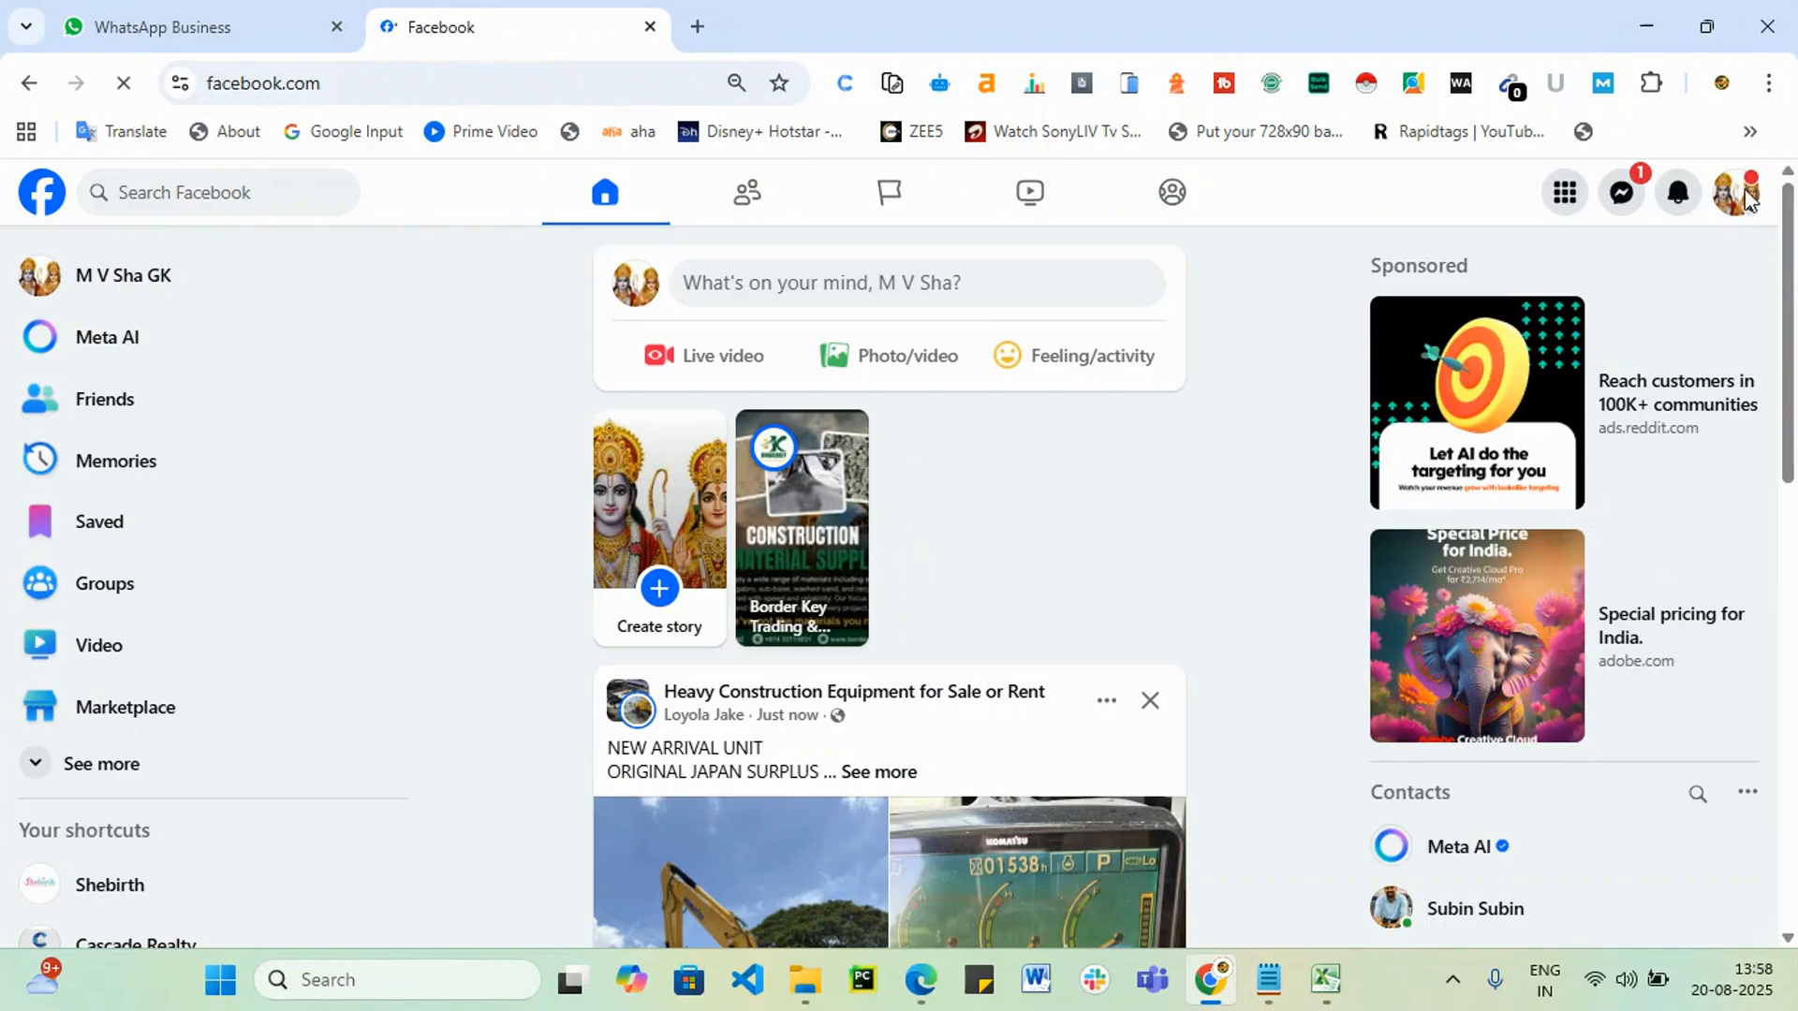
left_click(1744, 206)
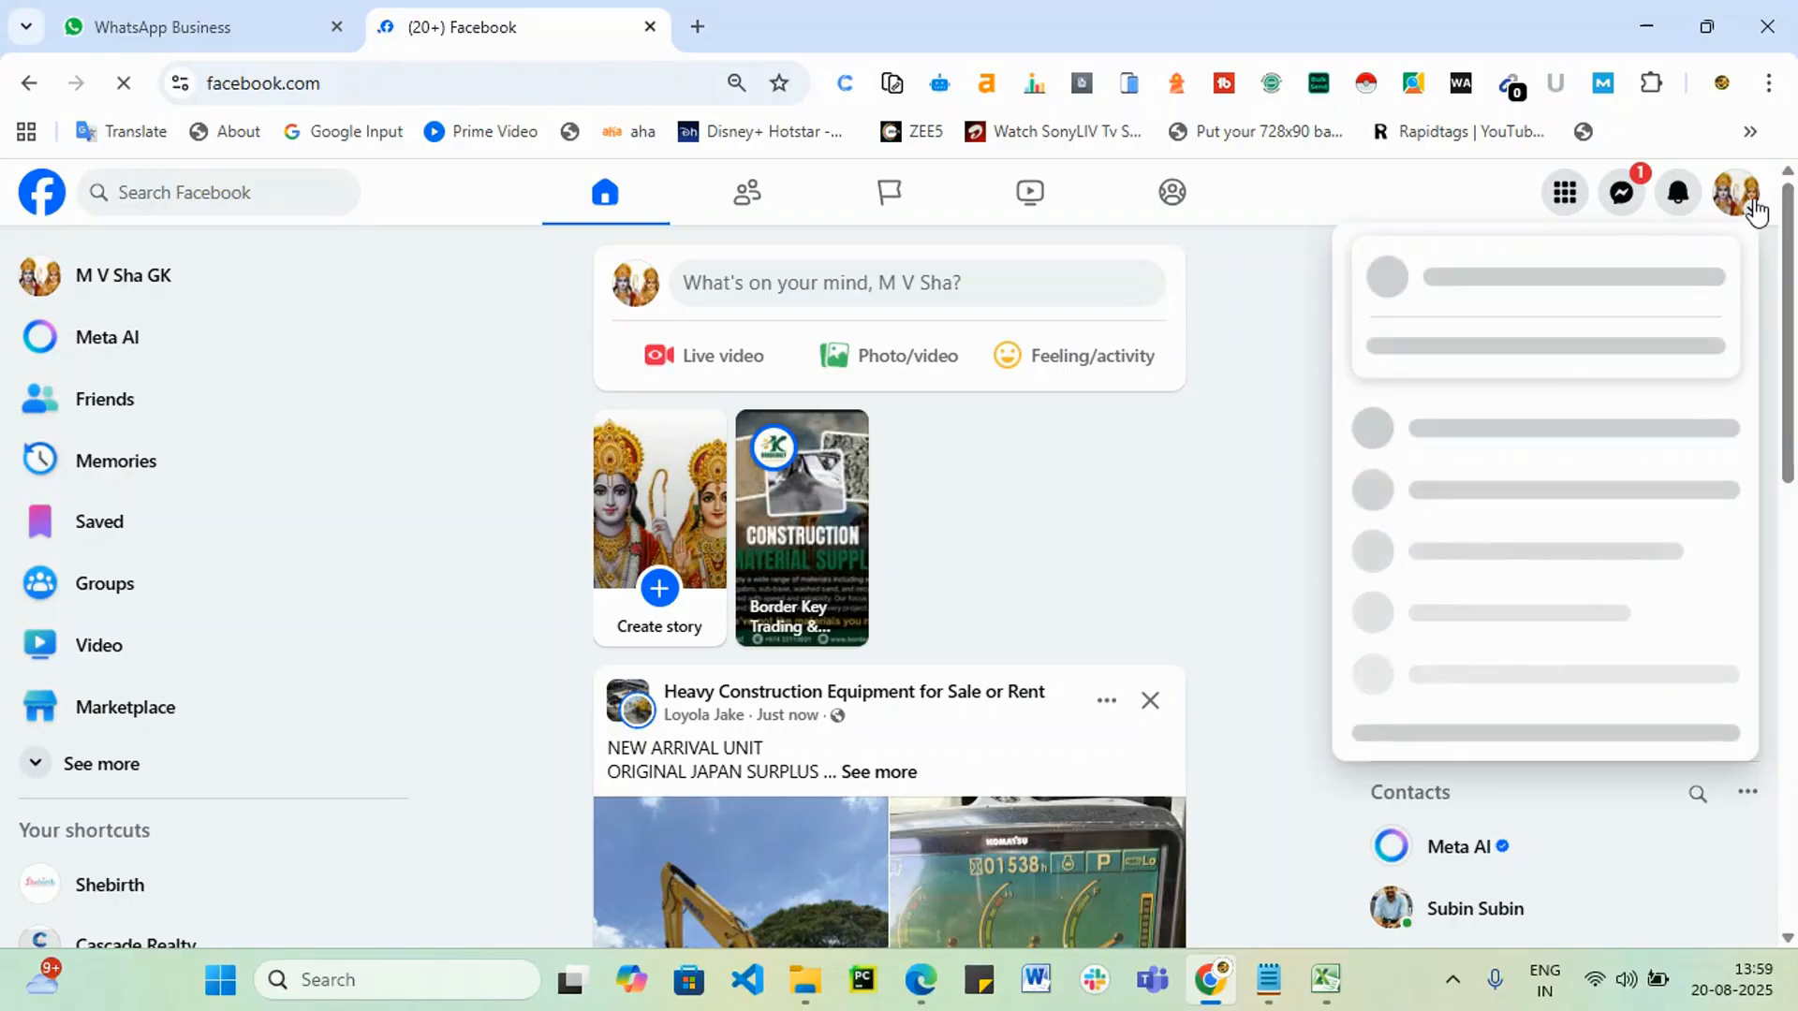
left_click(122, 82)
left_click(348, 83)
key("Return")
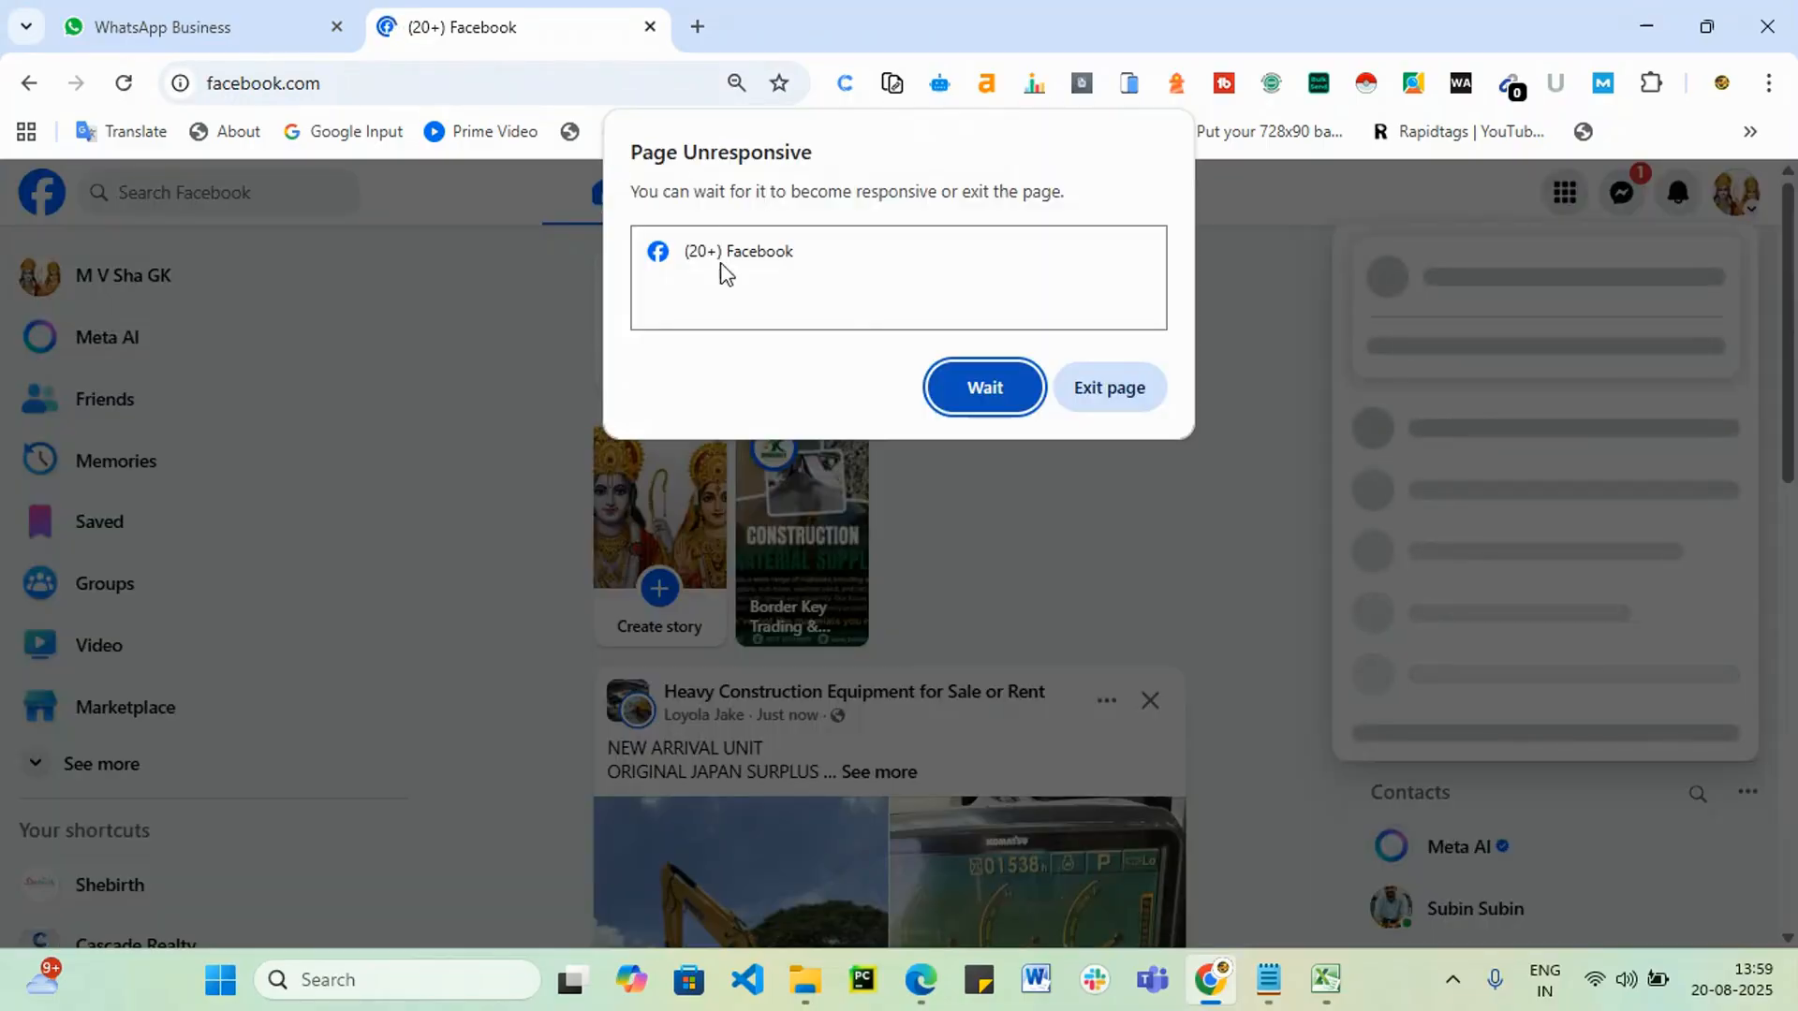
left_click(987, 397)
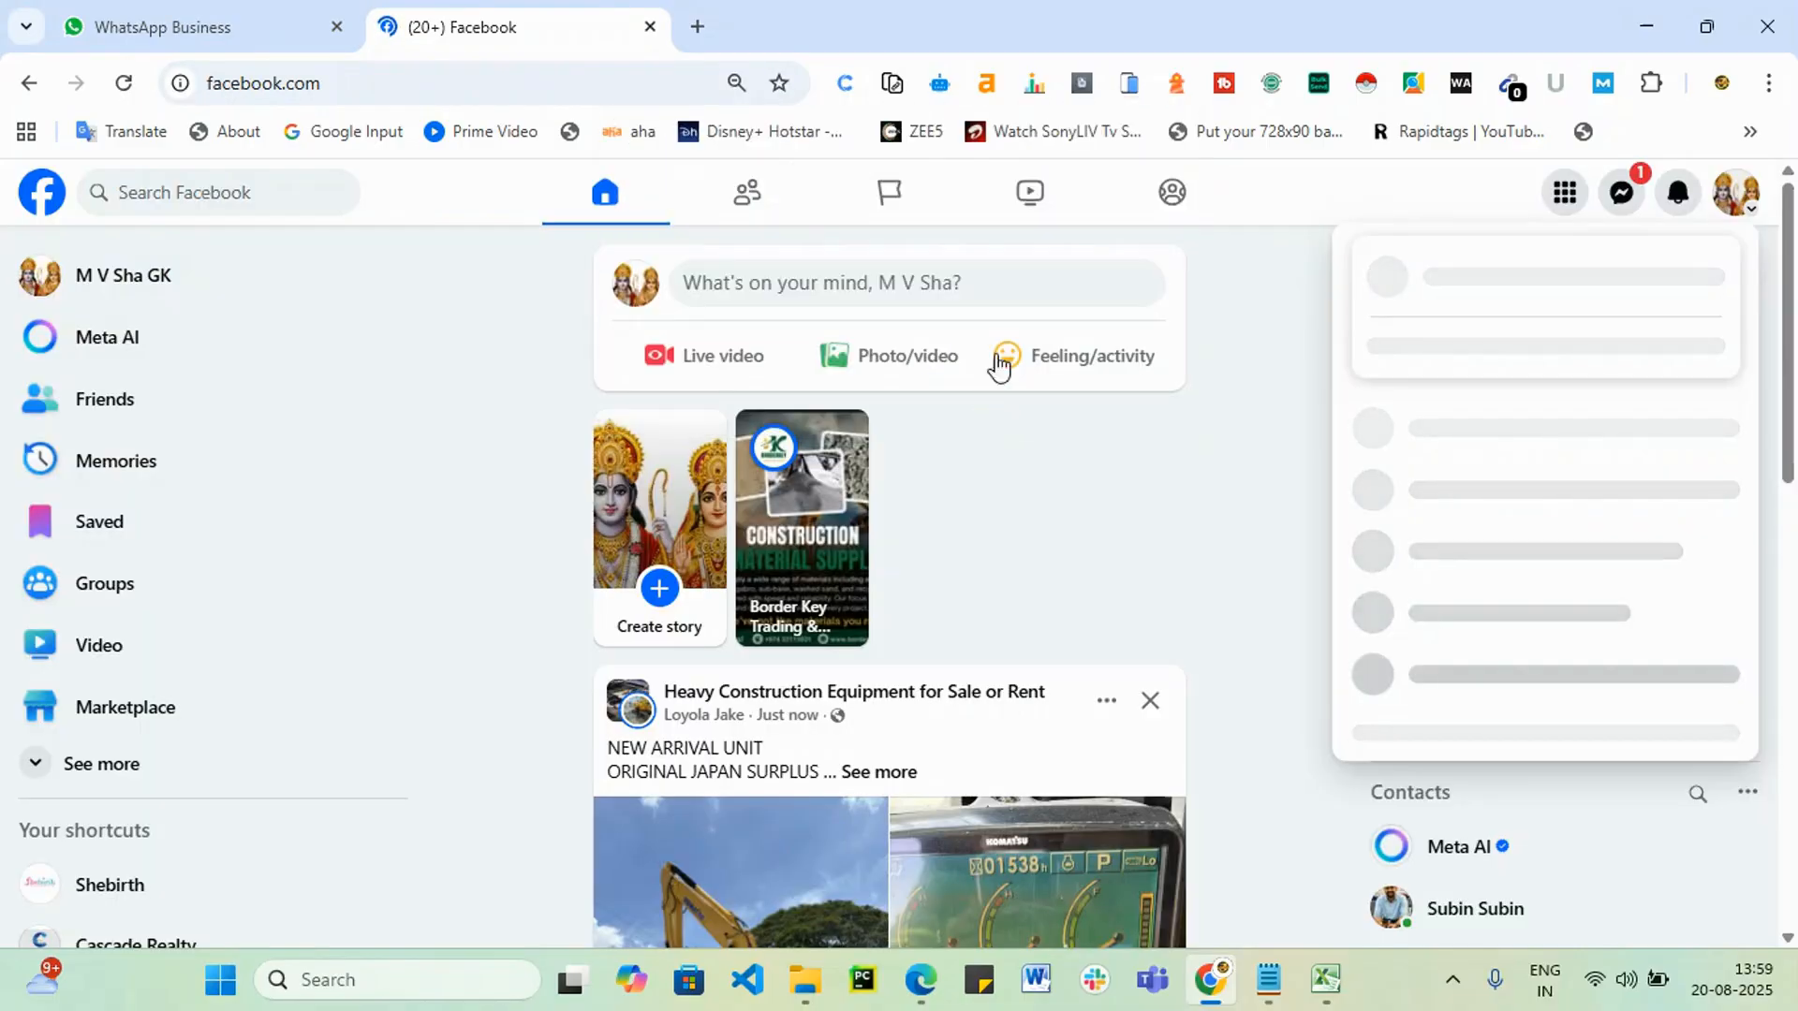
left_click(648, 30)
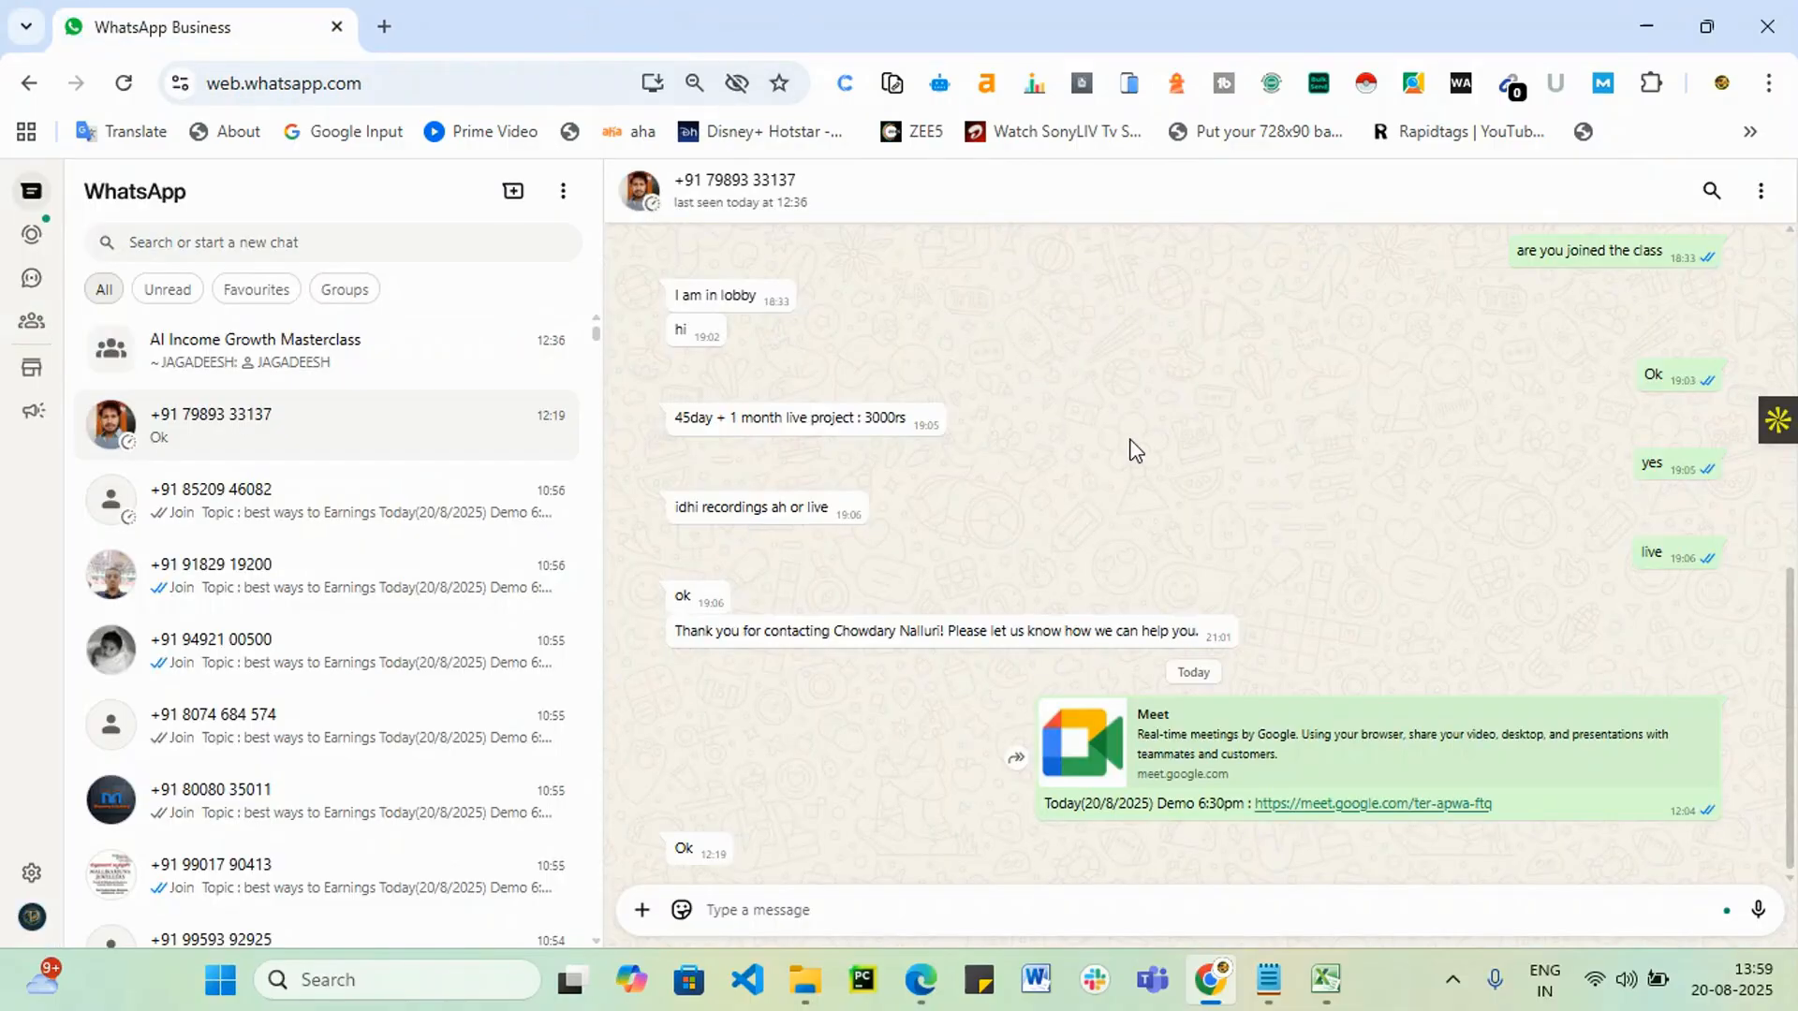
- Close the WhatsApp Business tab and load facebook.com in a new incognito window
left_click(384, 26)
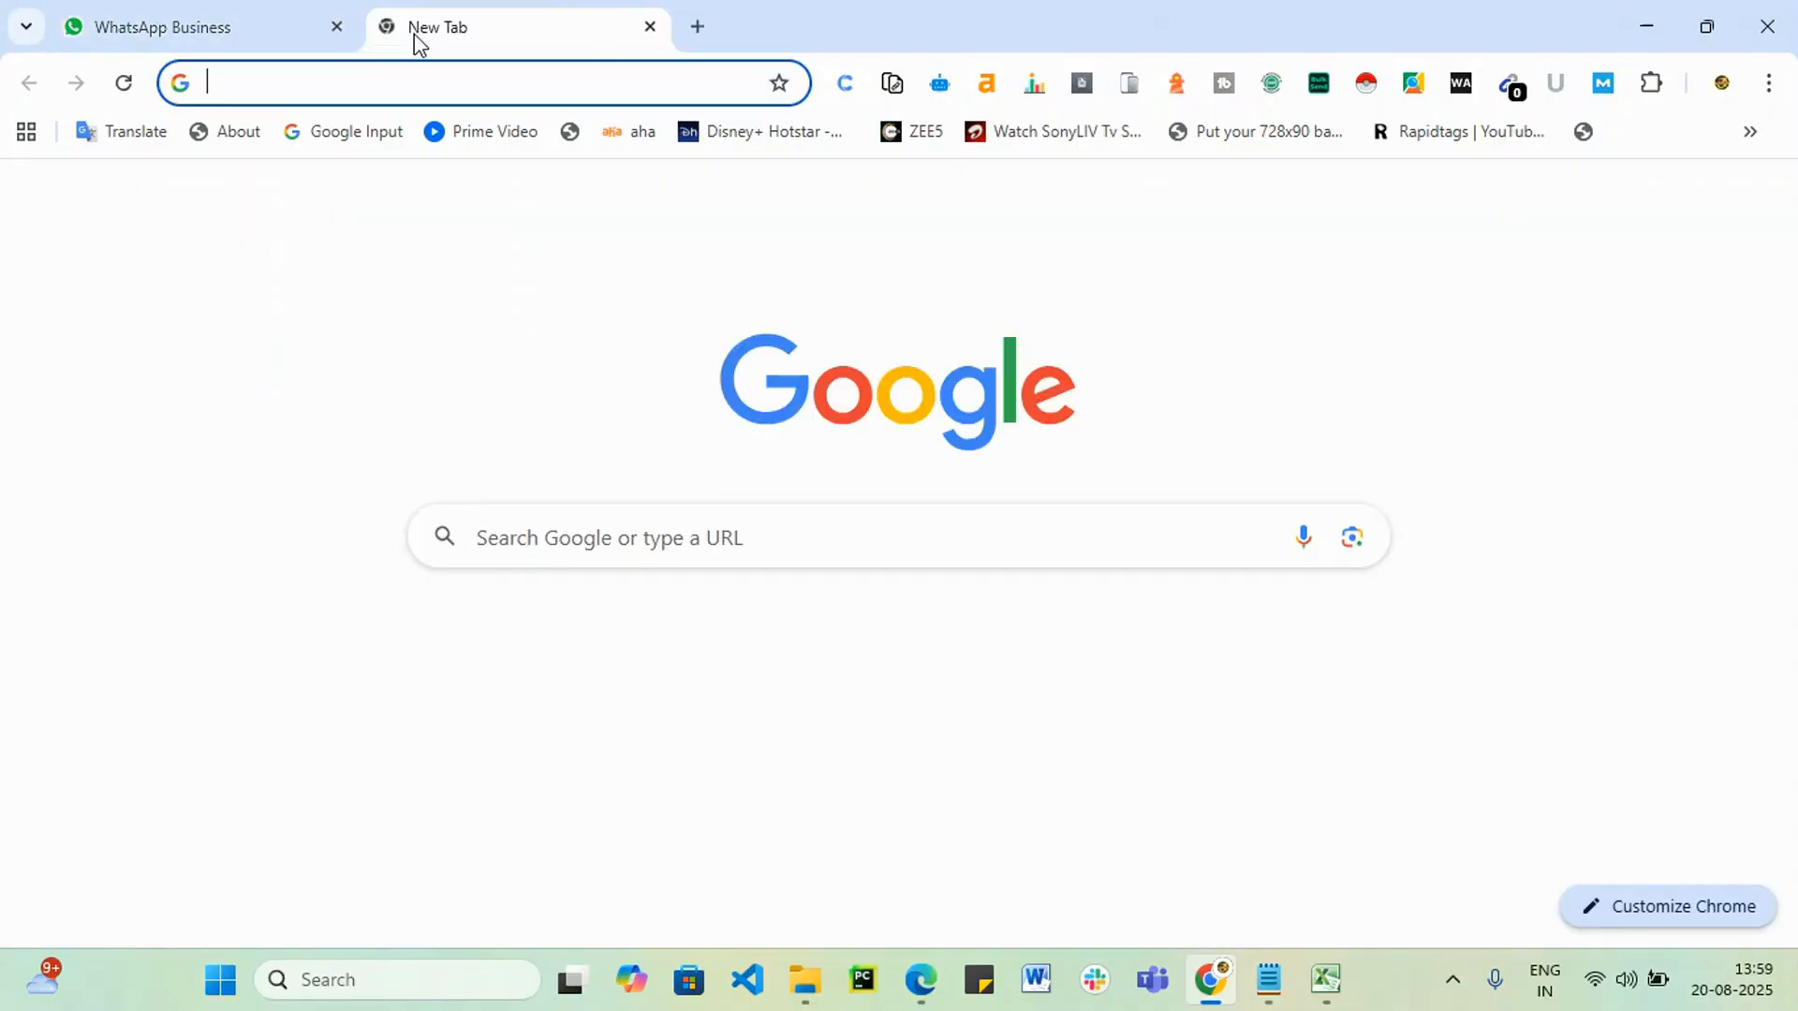
left_click(337, 26)
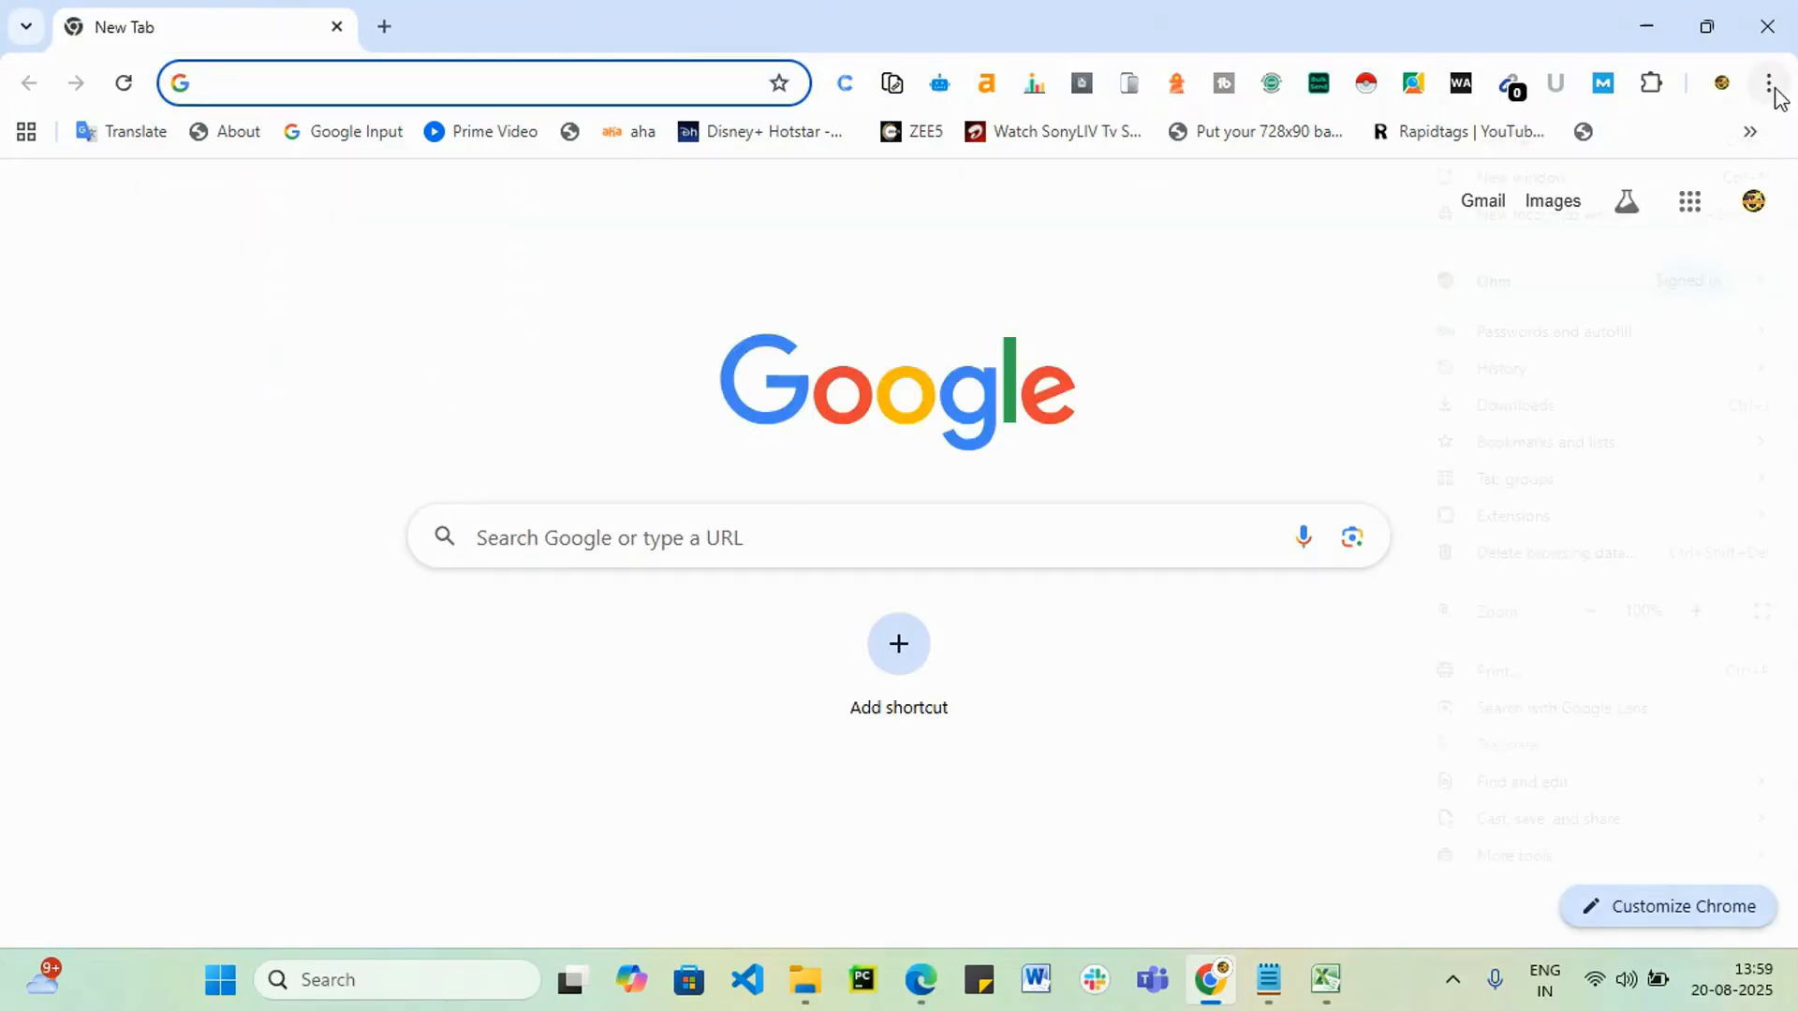
left_click(1604, 216)
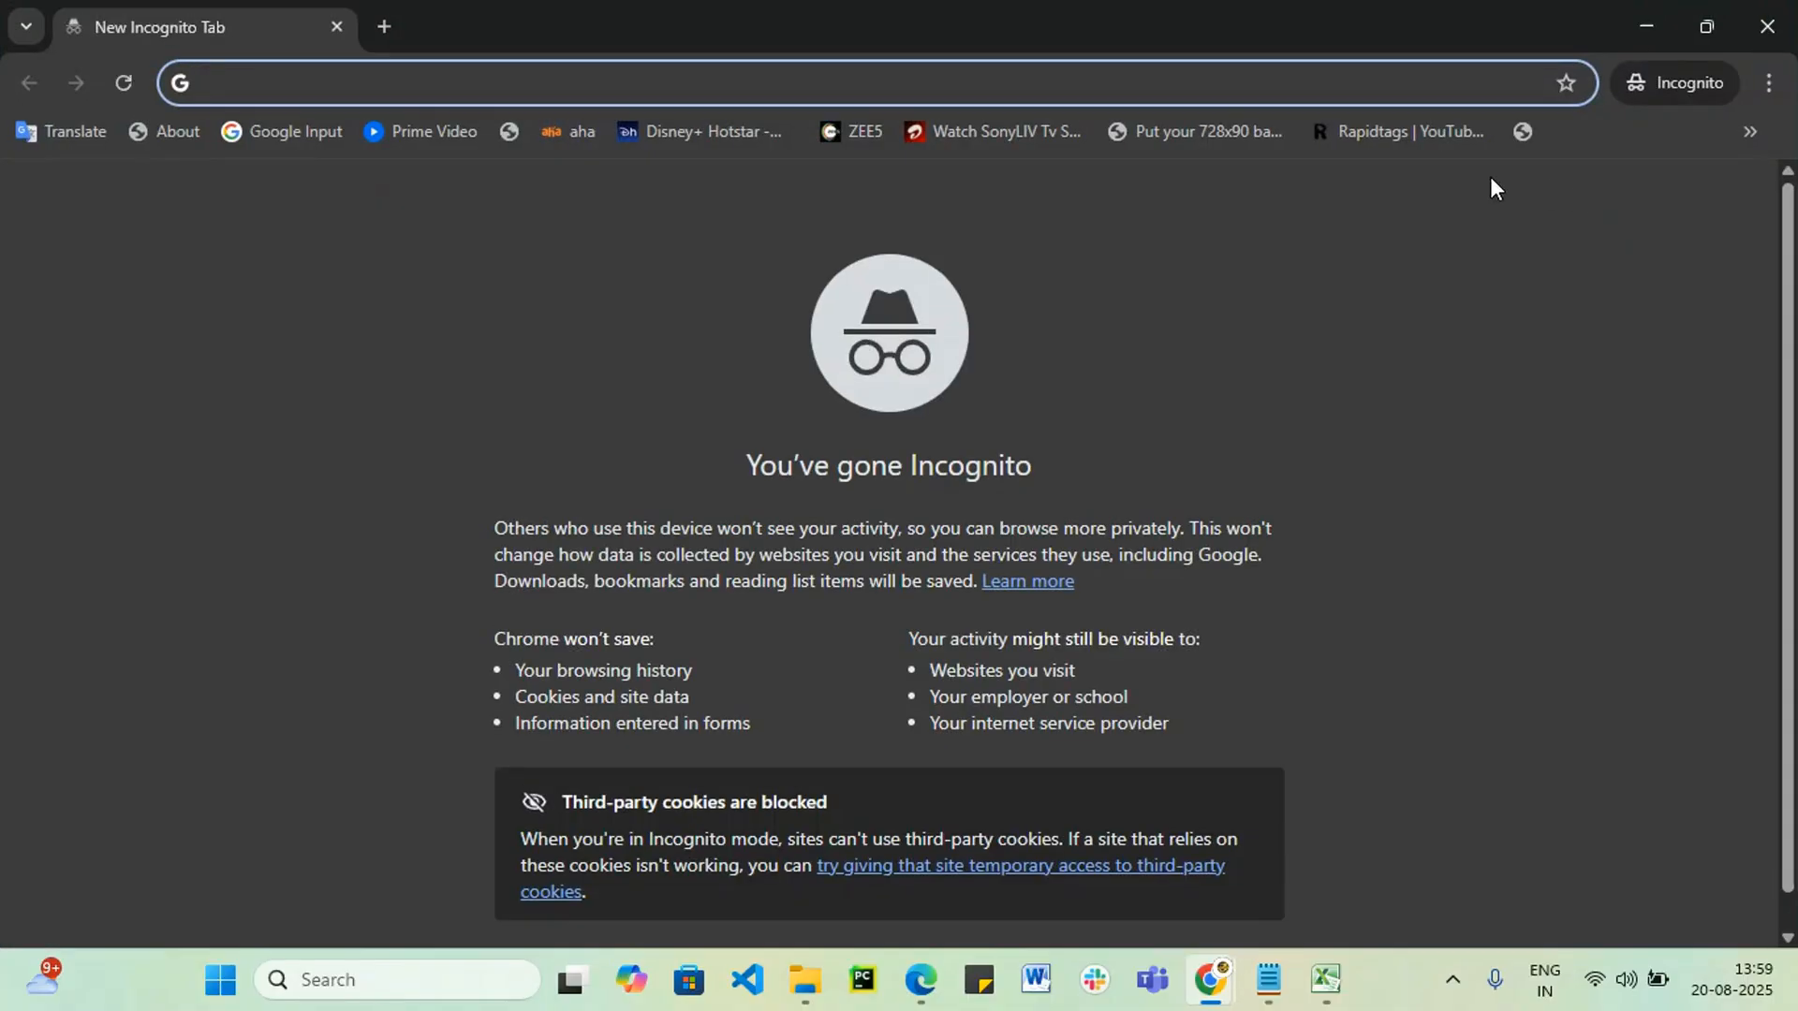
type("f")
key("Return")
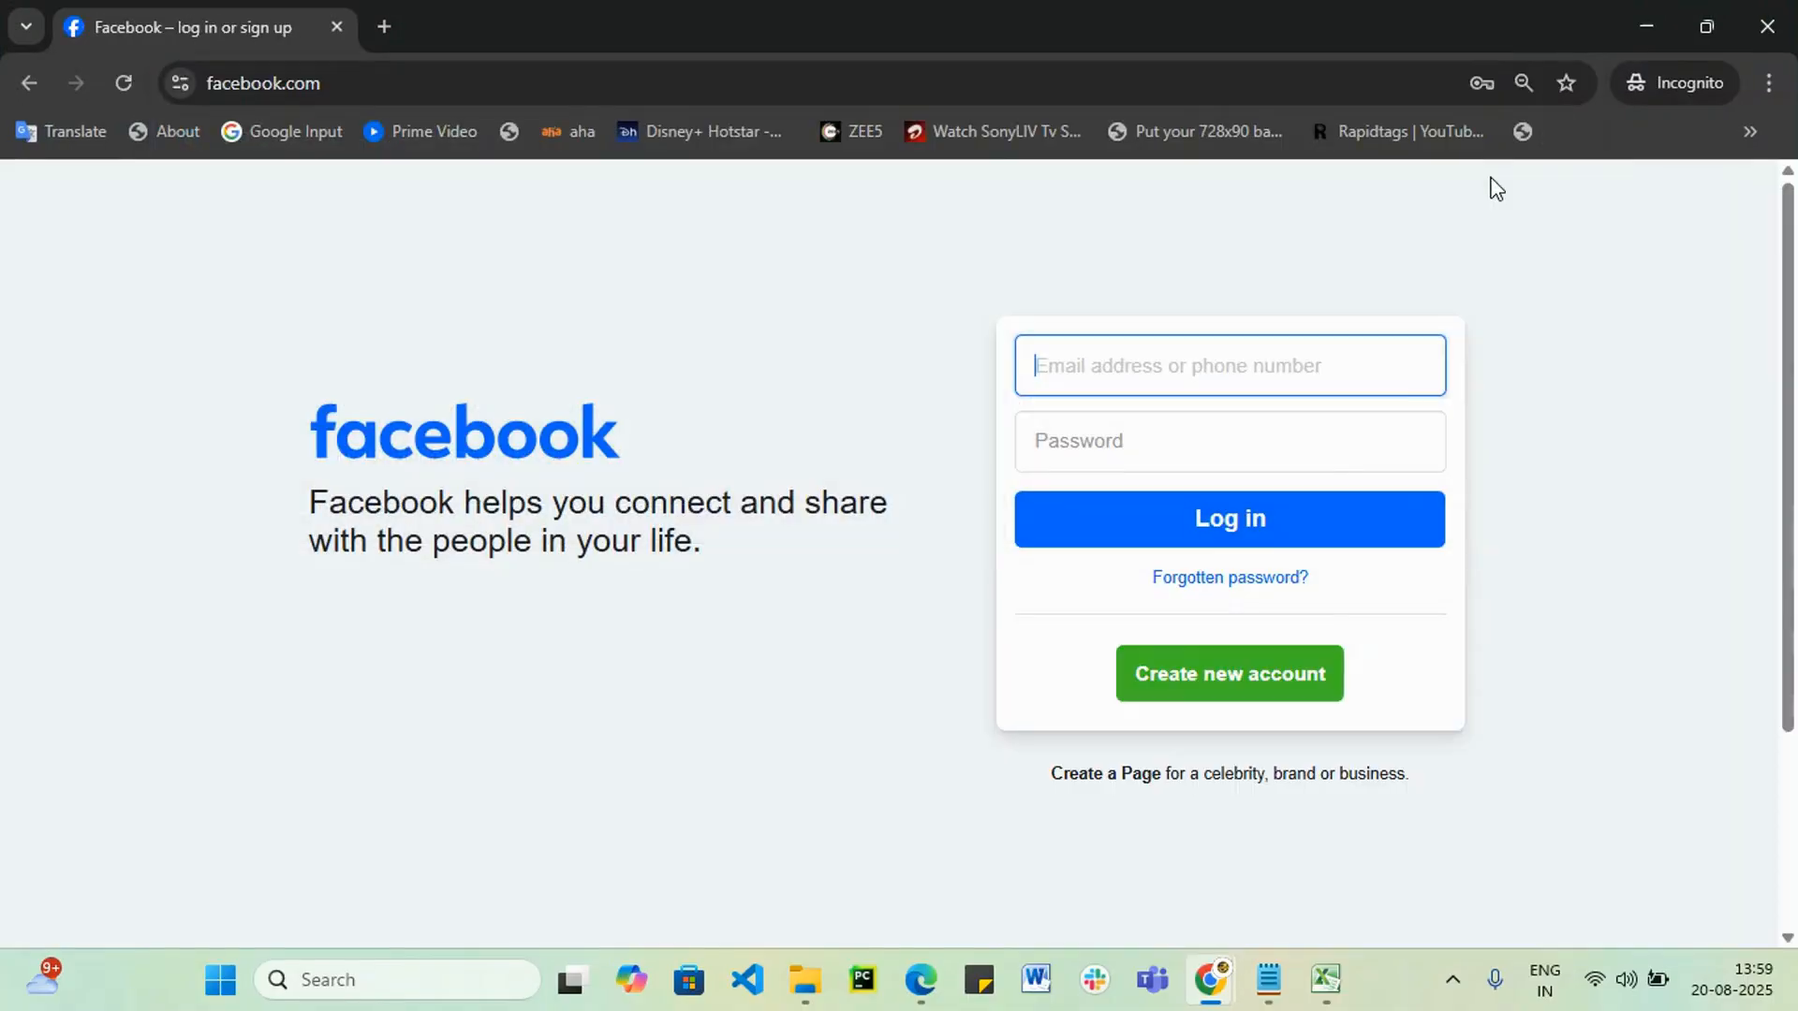
scroll(773, 554, "down", 2)
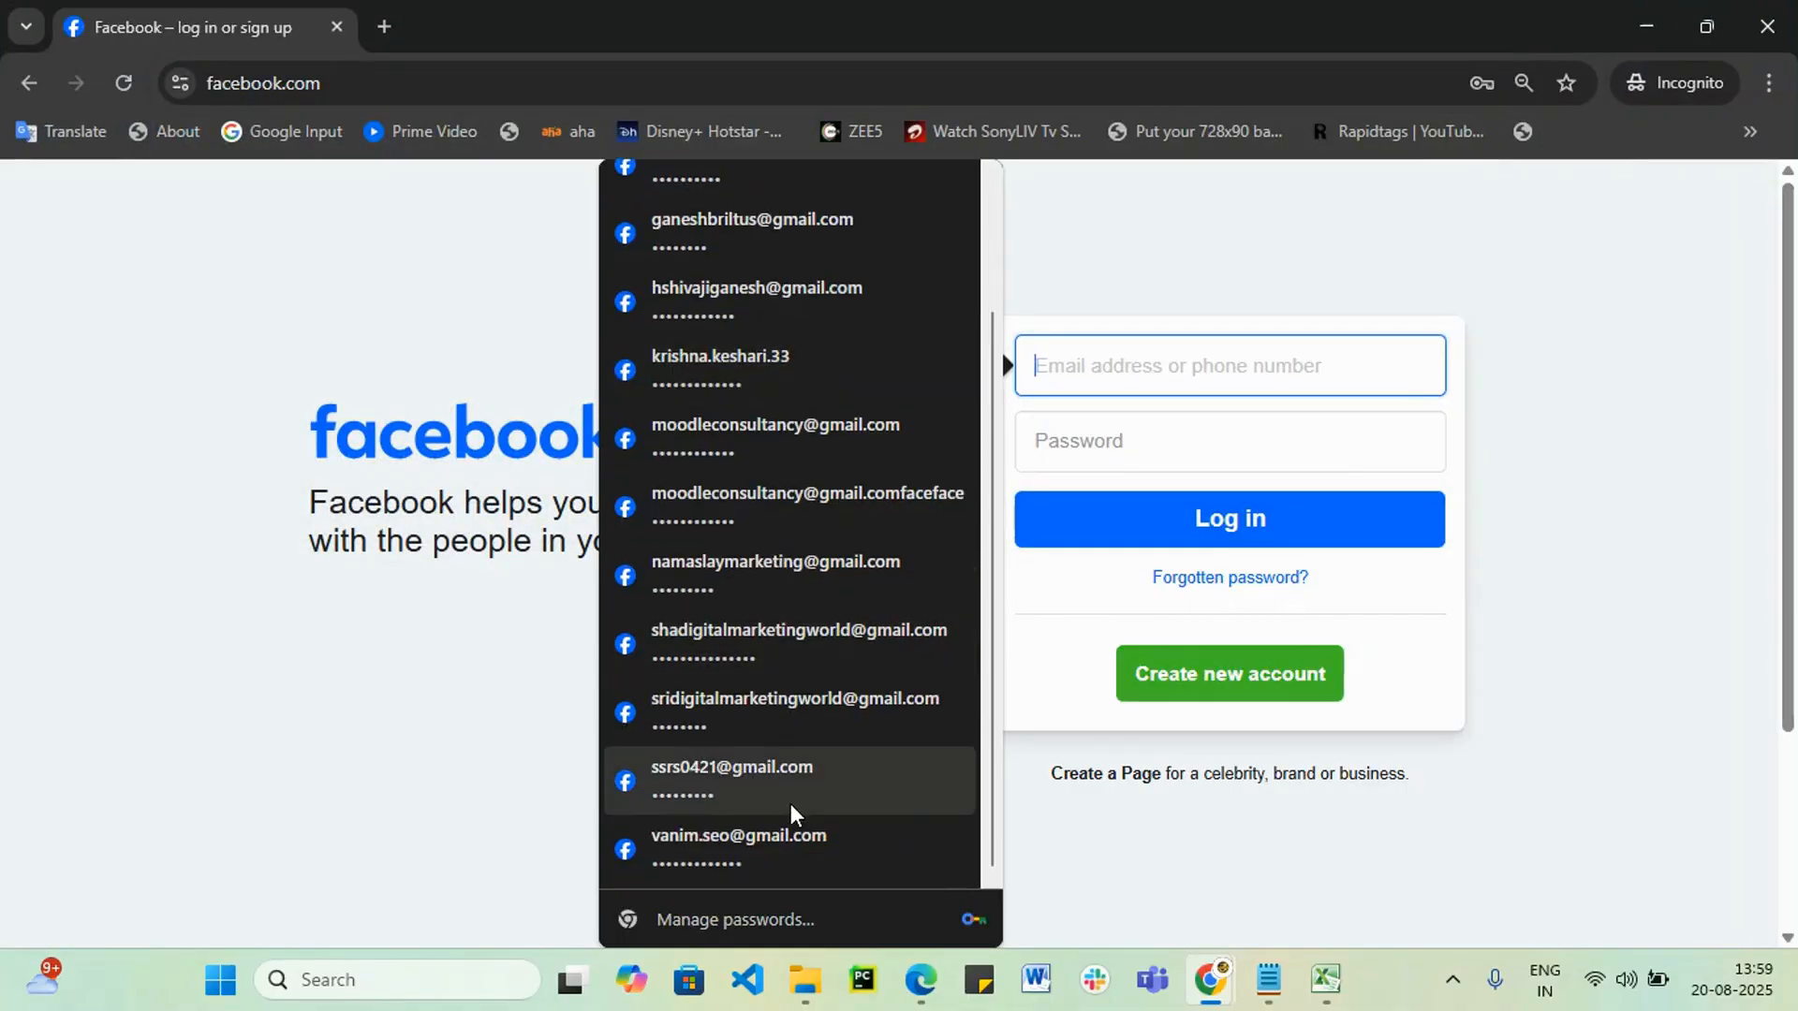
- Open Manage passwords, scroll through the saved site passwords, then close the Password Manager tab
left_click(753, 918)
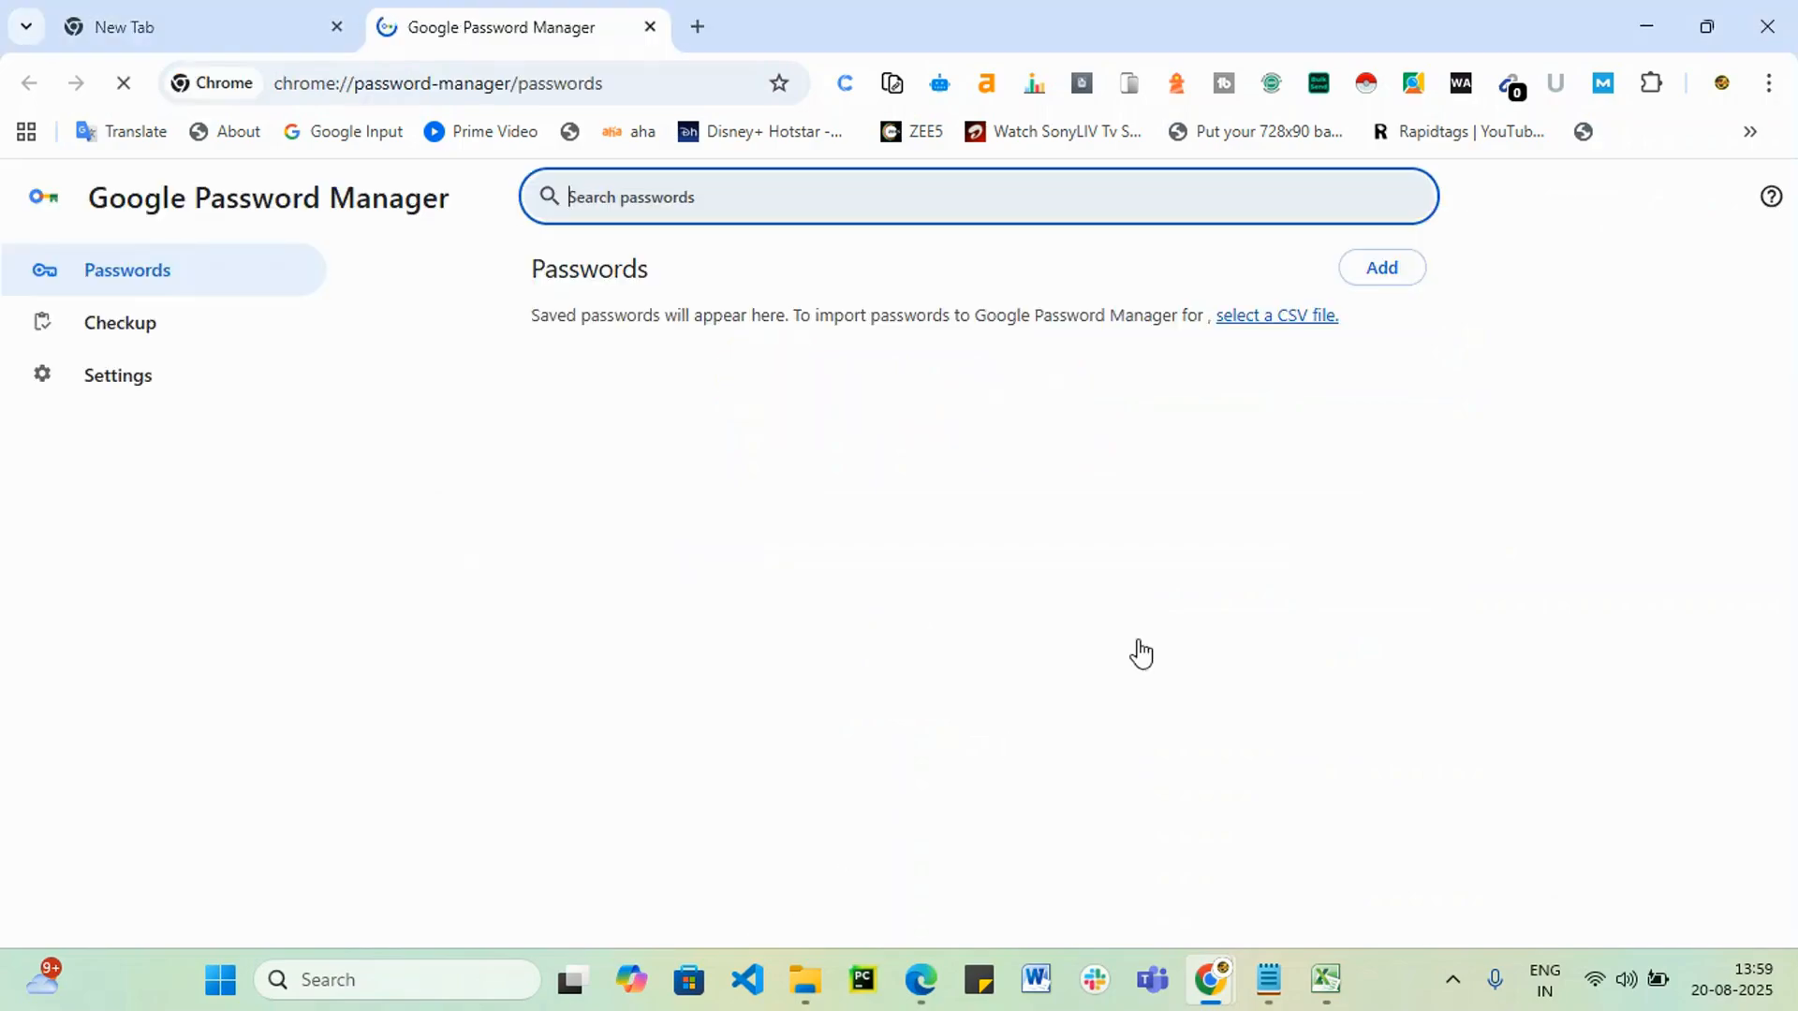
scroll(977, 666, "down", 2)
scroll(979, 668, "down", 15)
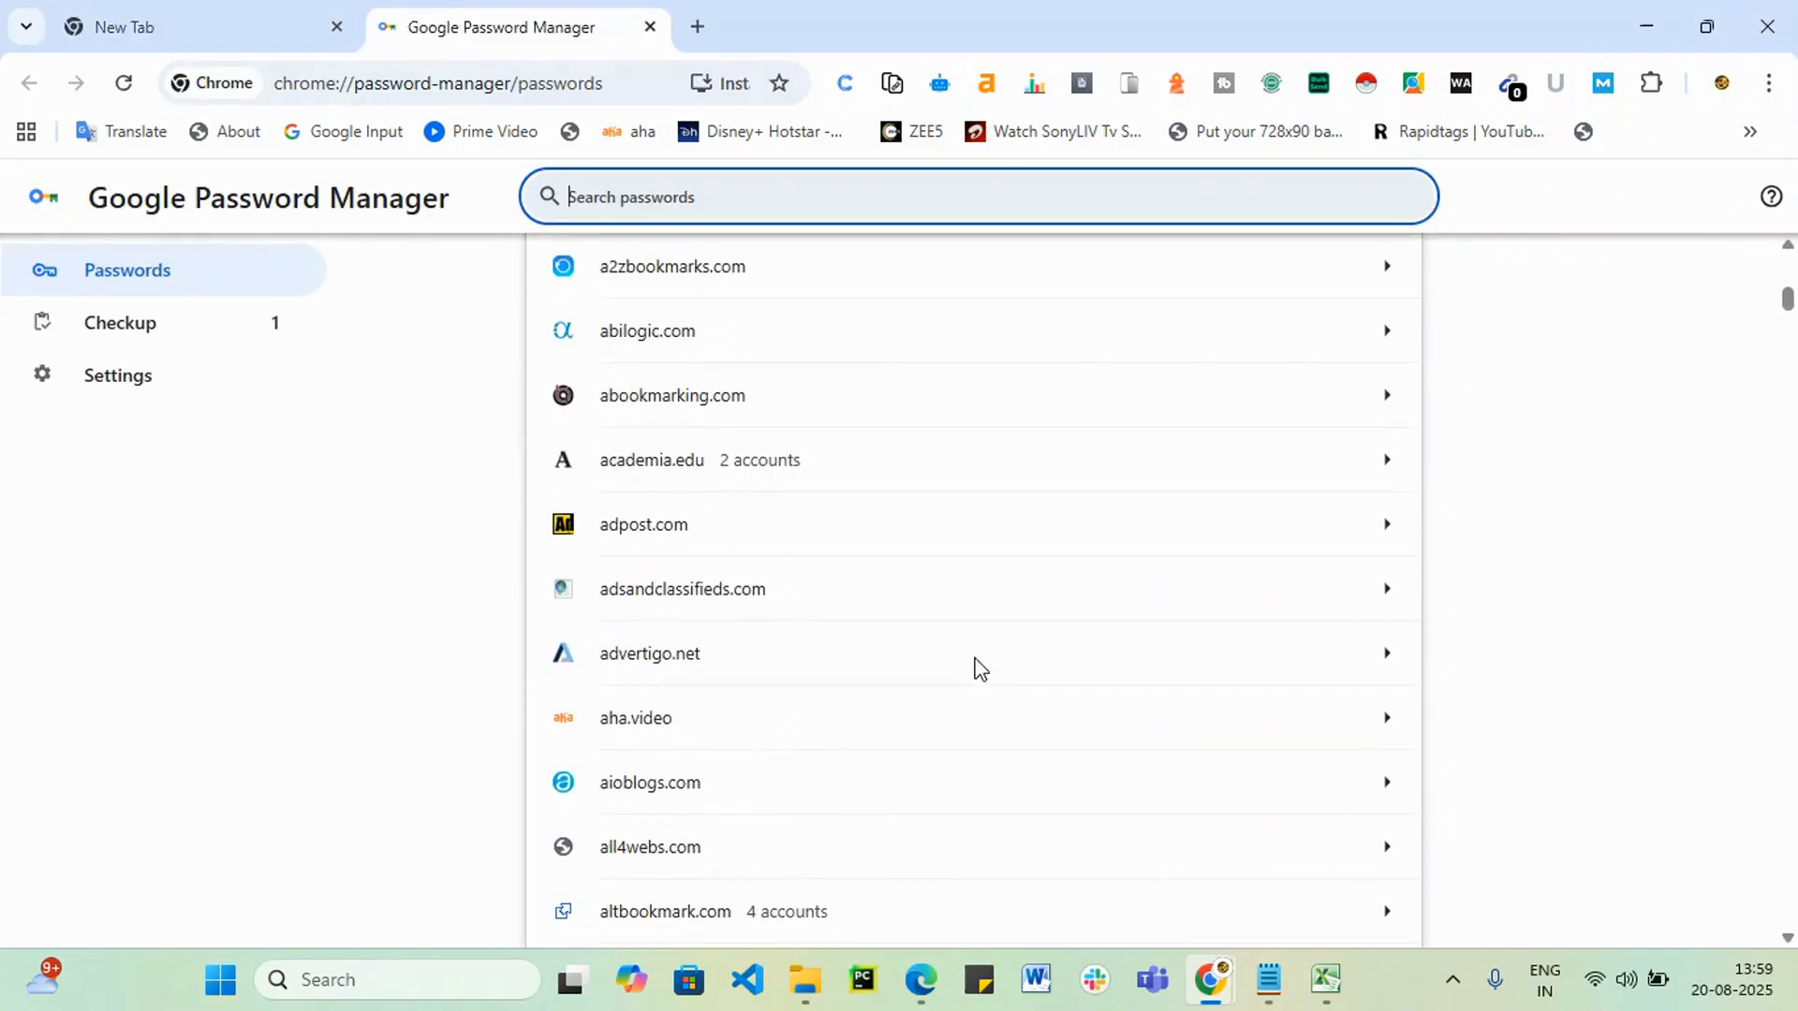
scroll(977, 670, "down", 20)
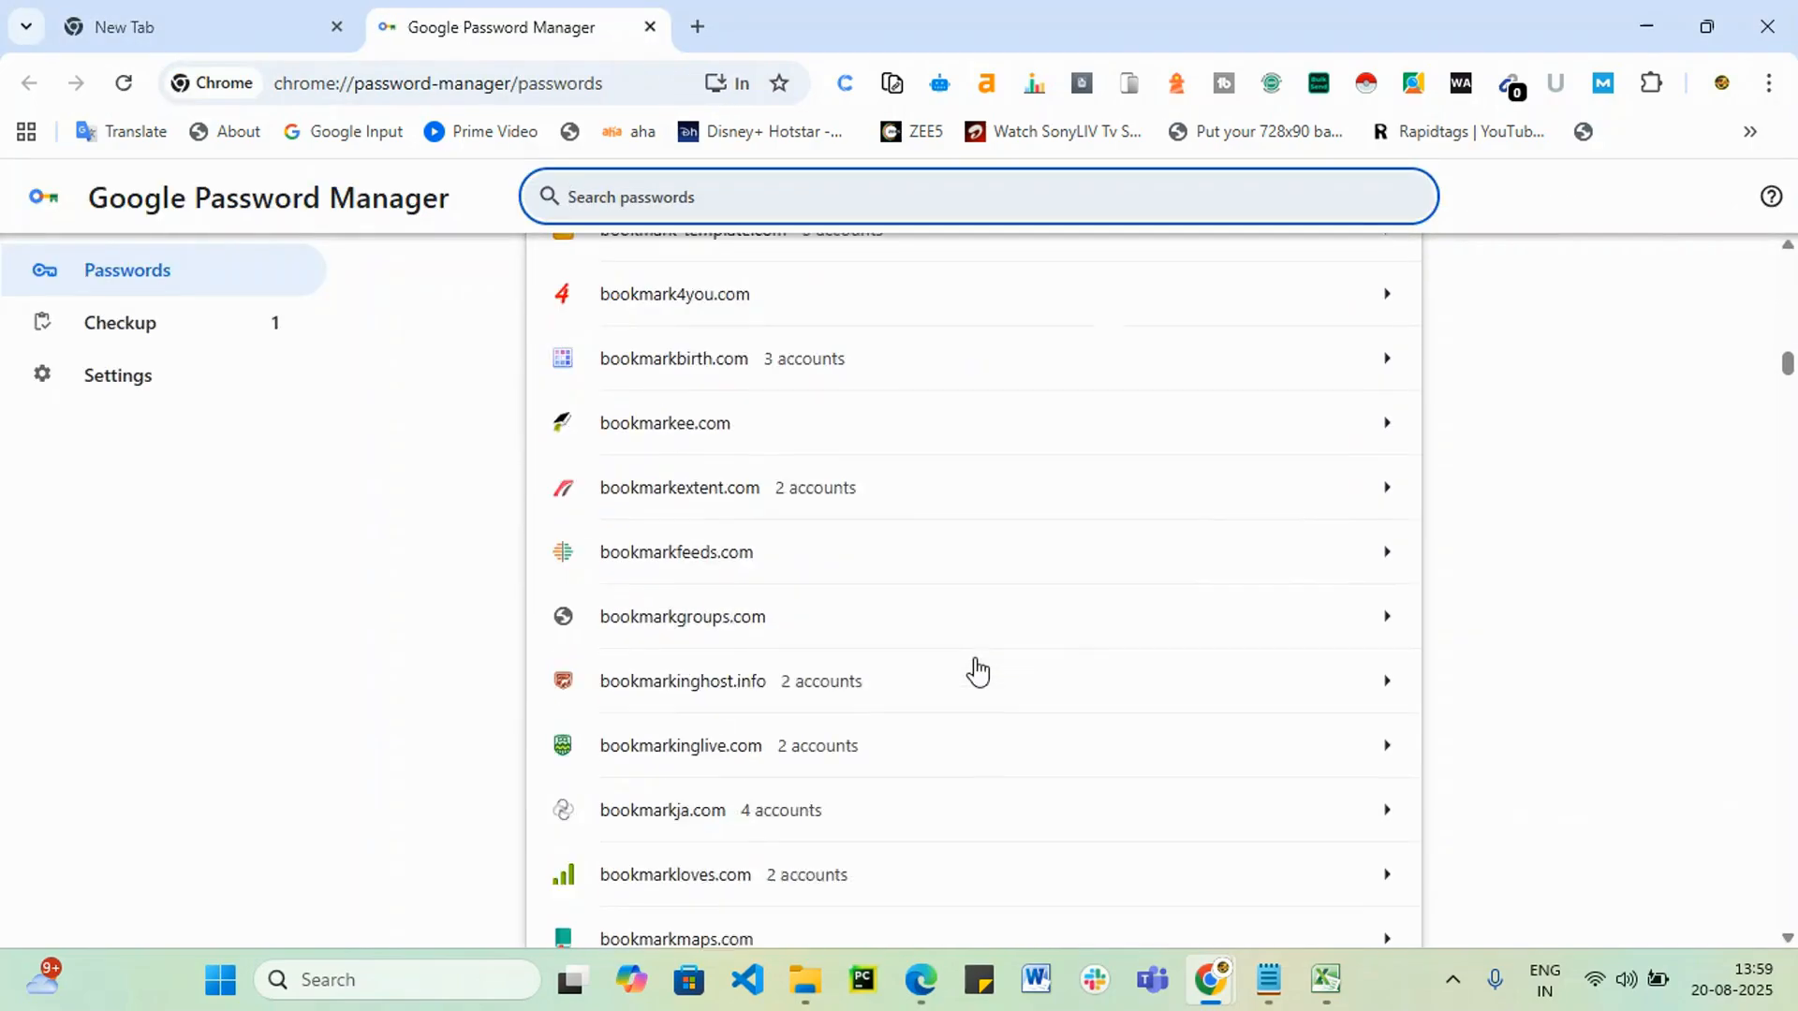
scroll(978, 668, "down", 9)
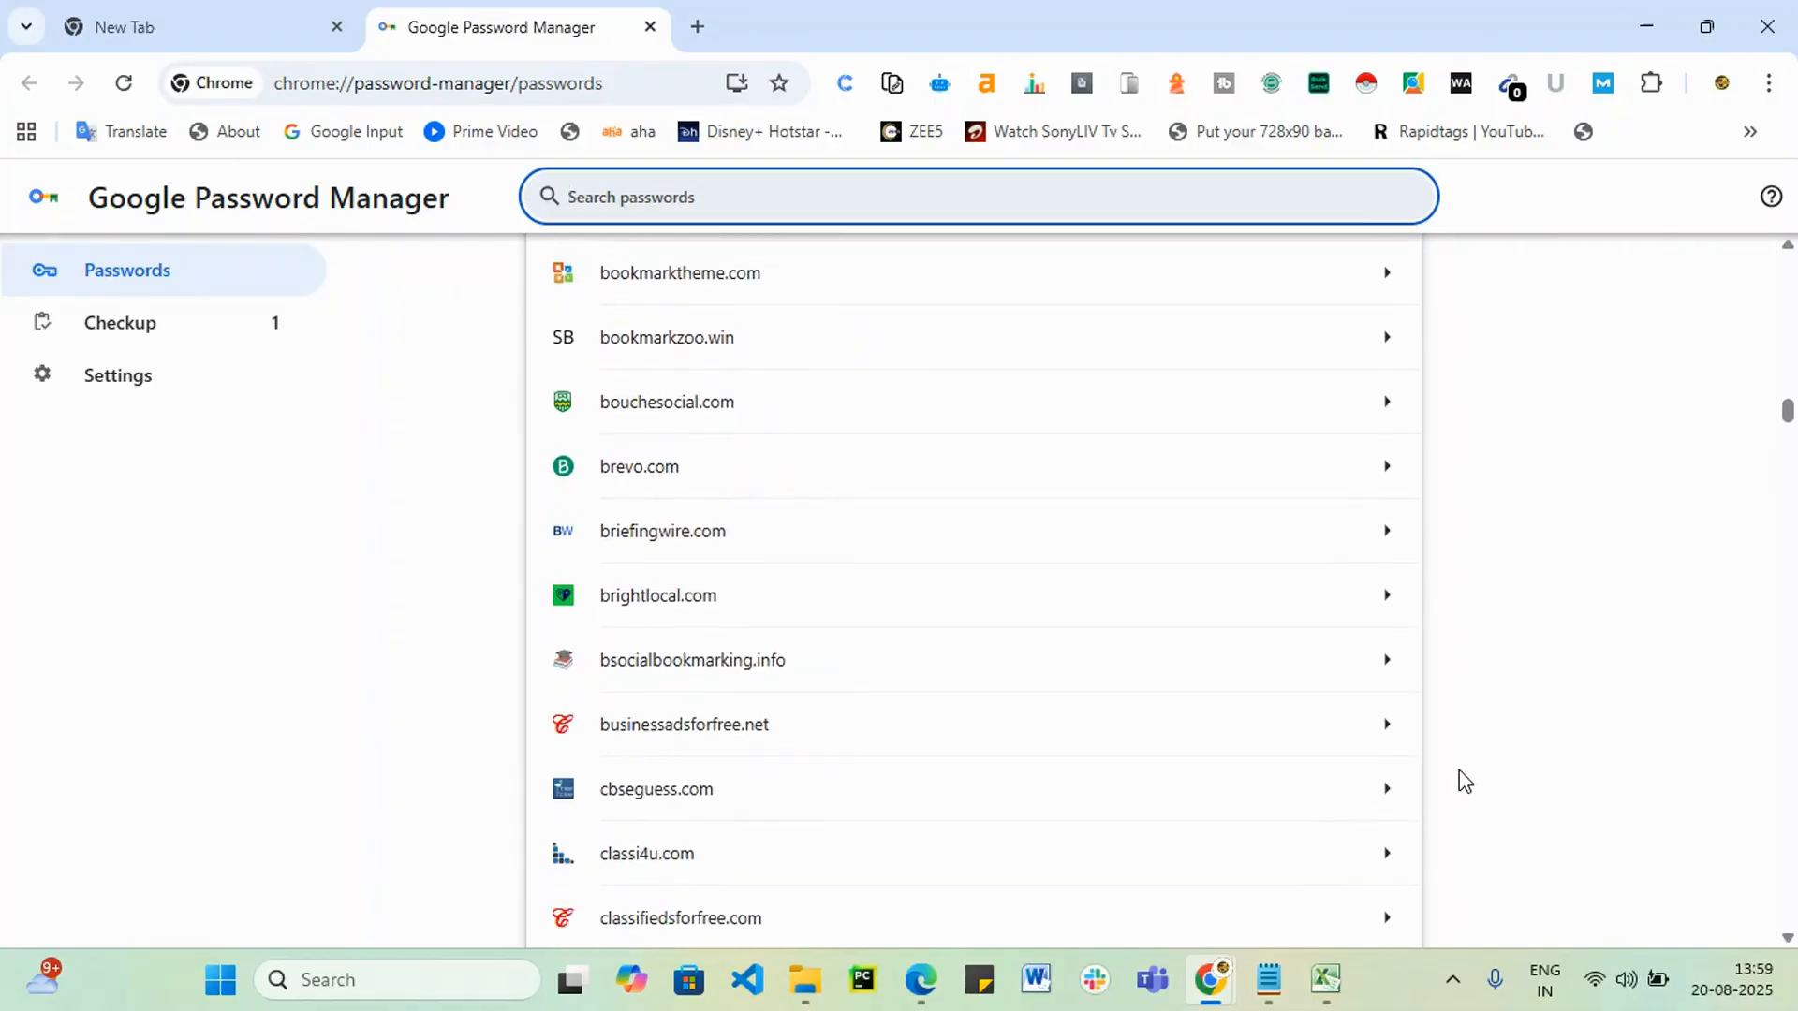
scroll(1461, 783, "up", 7)
scroll(1481, 776, "up", 20)
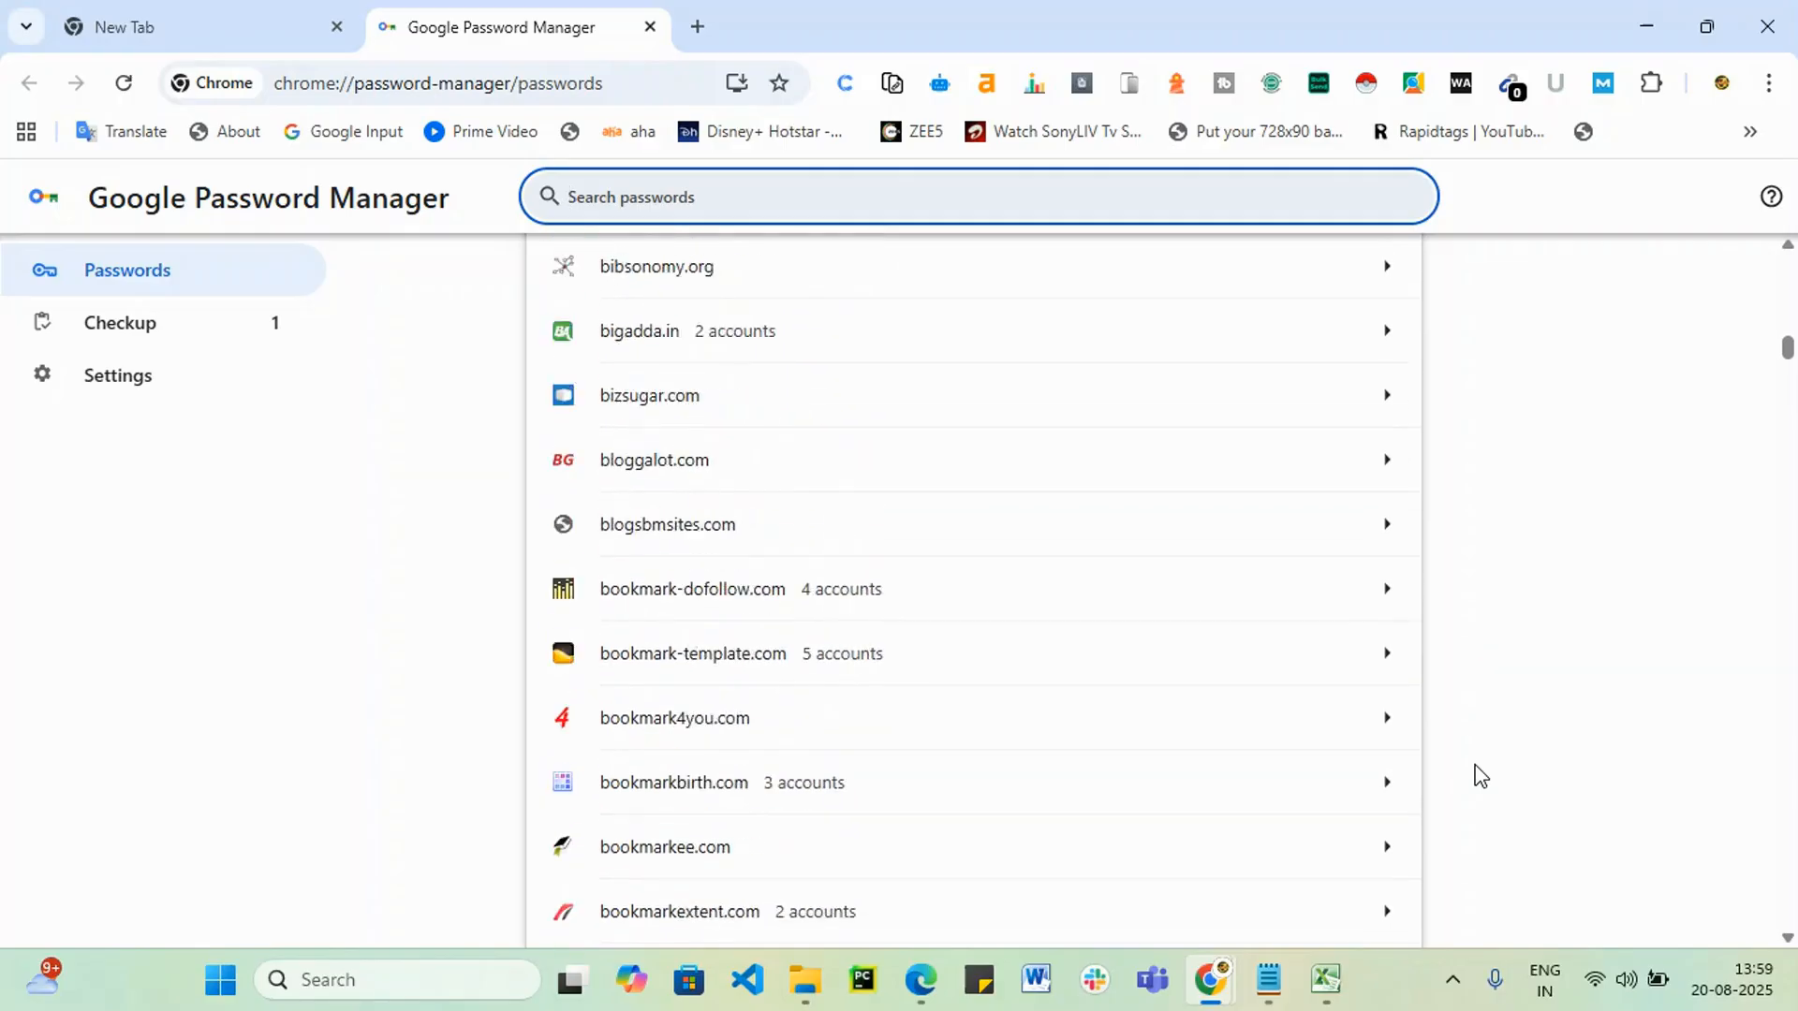
scroll(1477, 774, "up", 3)
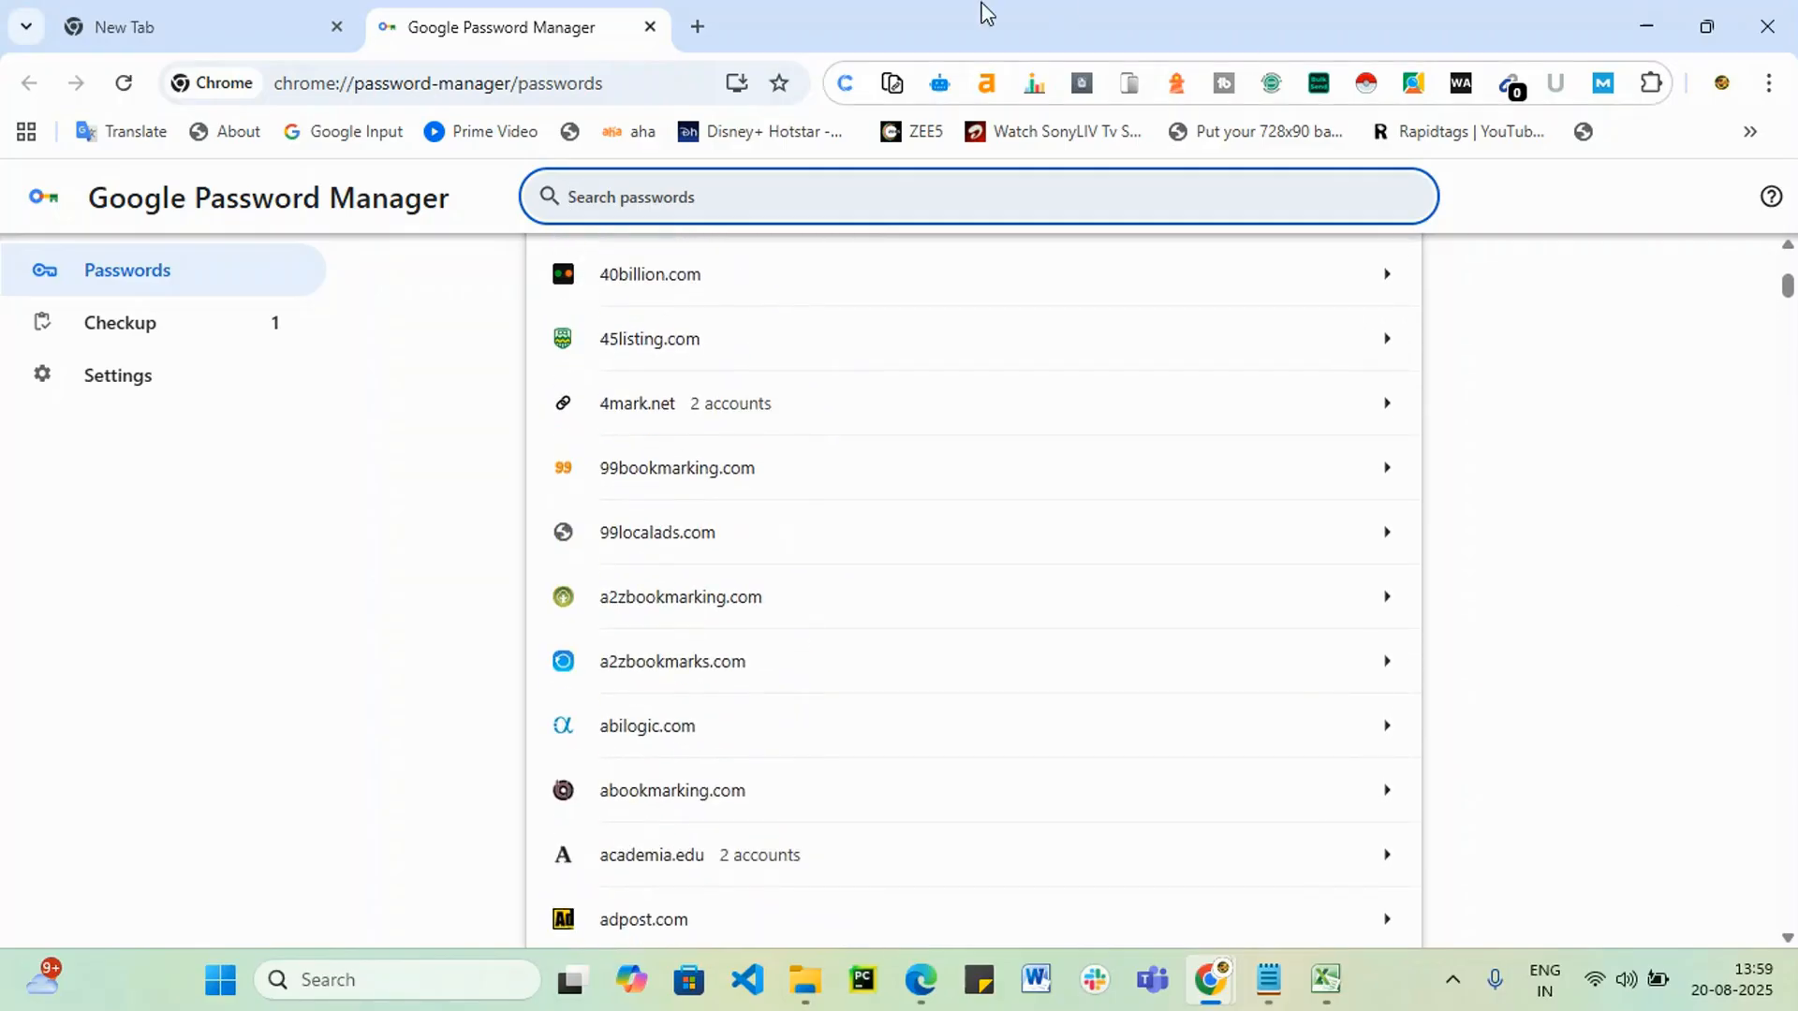
left_click(648, 27)
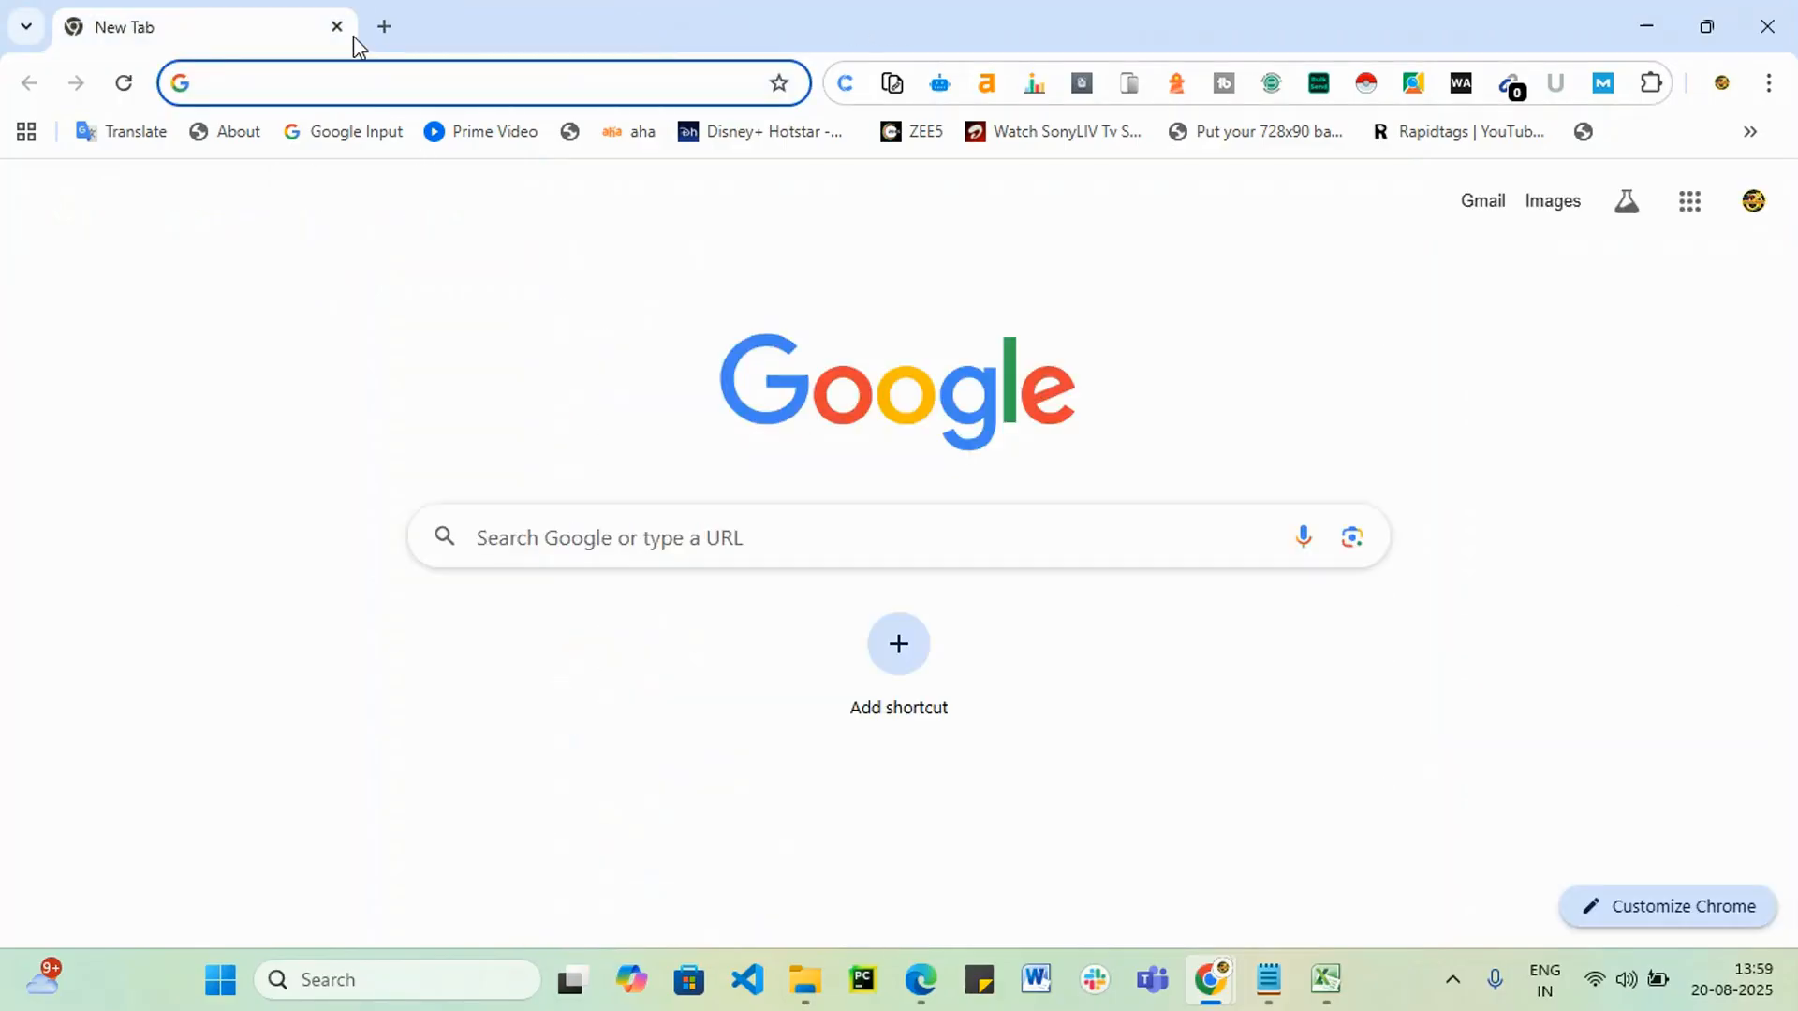
- Load Facebook, then reopen facebook.com in a fresh incognito window
type("fa")
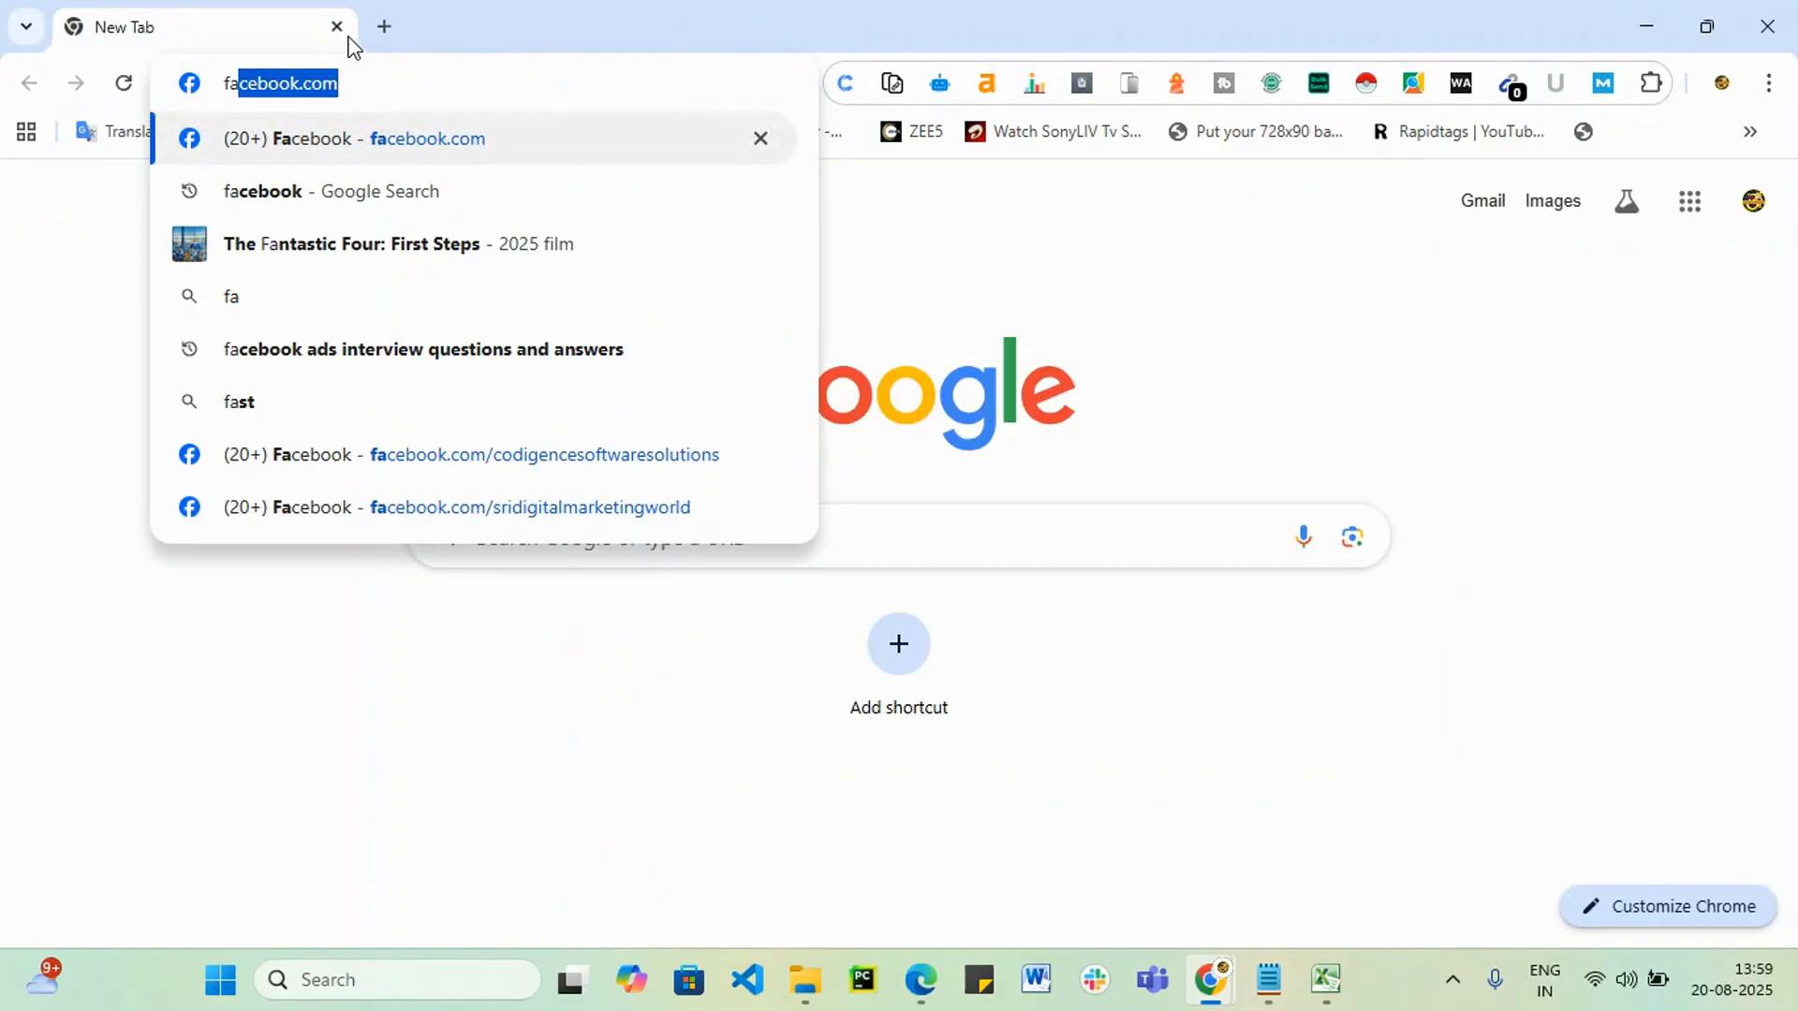
key("Return")
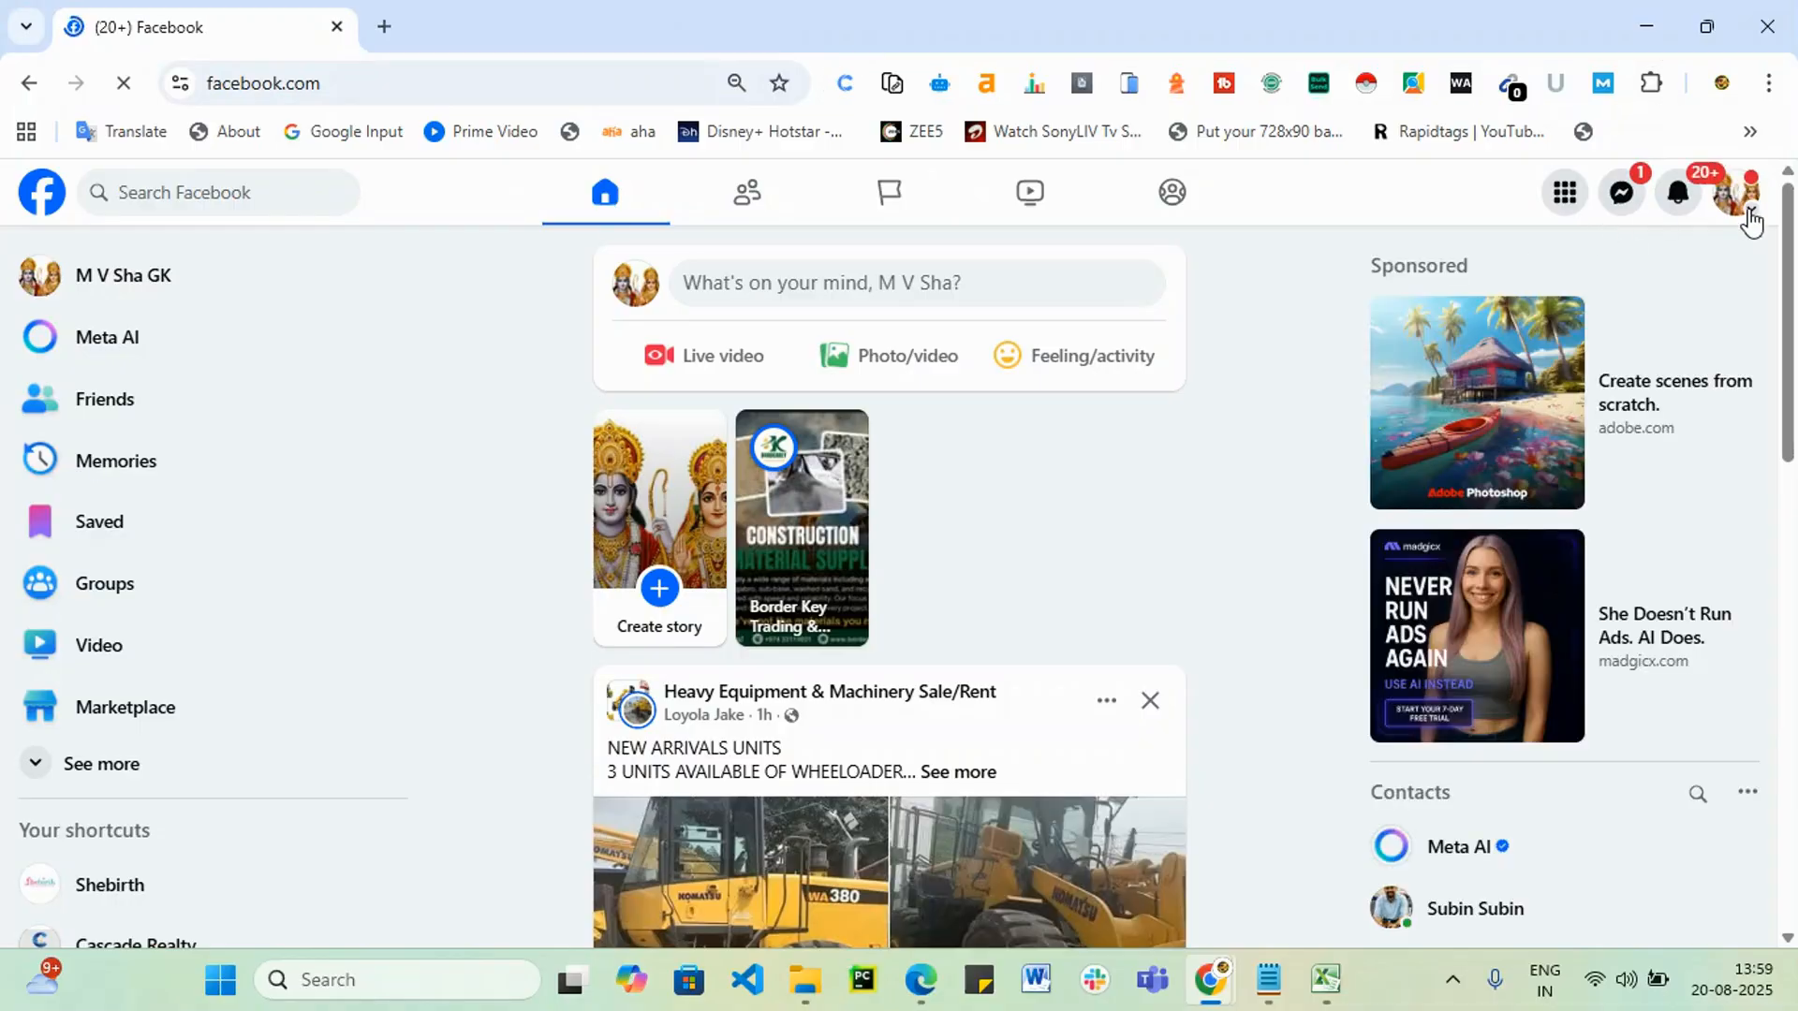
left_click(385, 27)
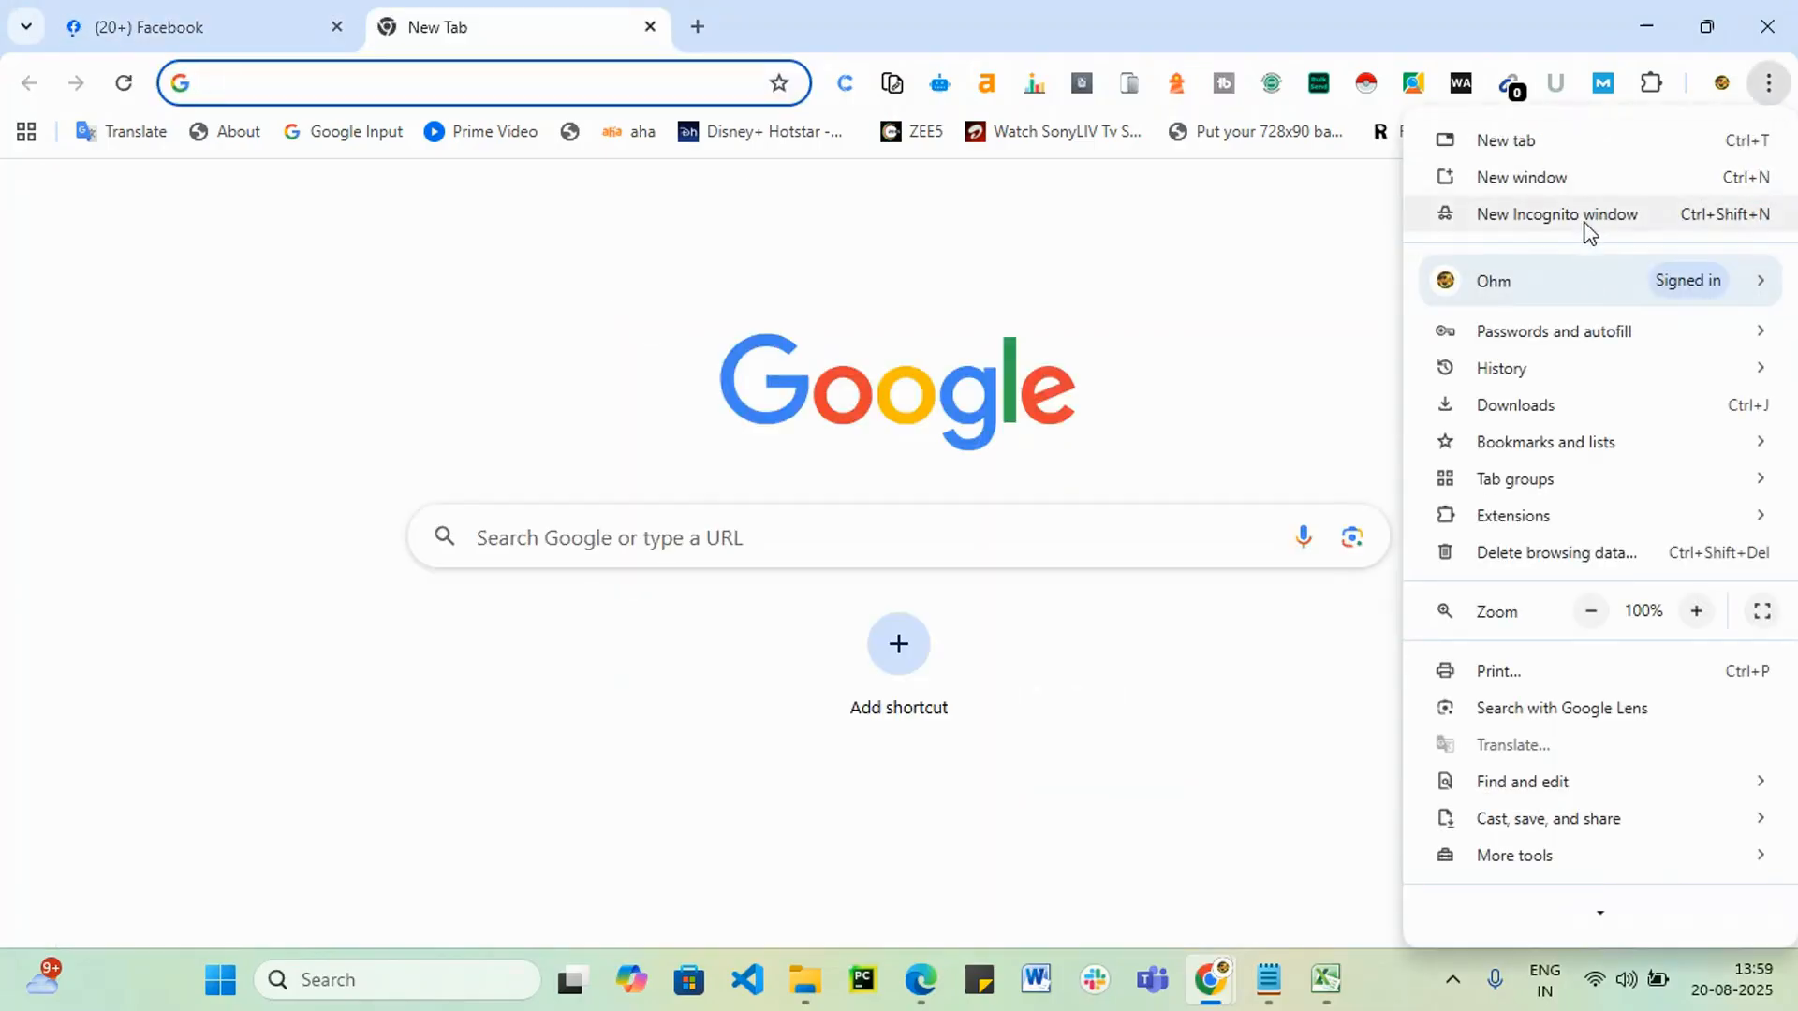
left_click(1583, 214)
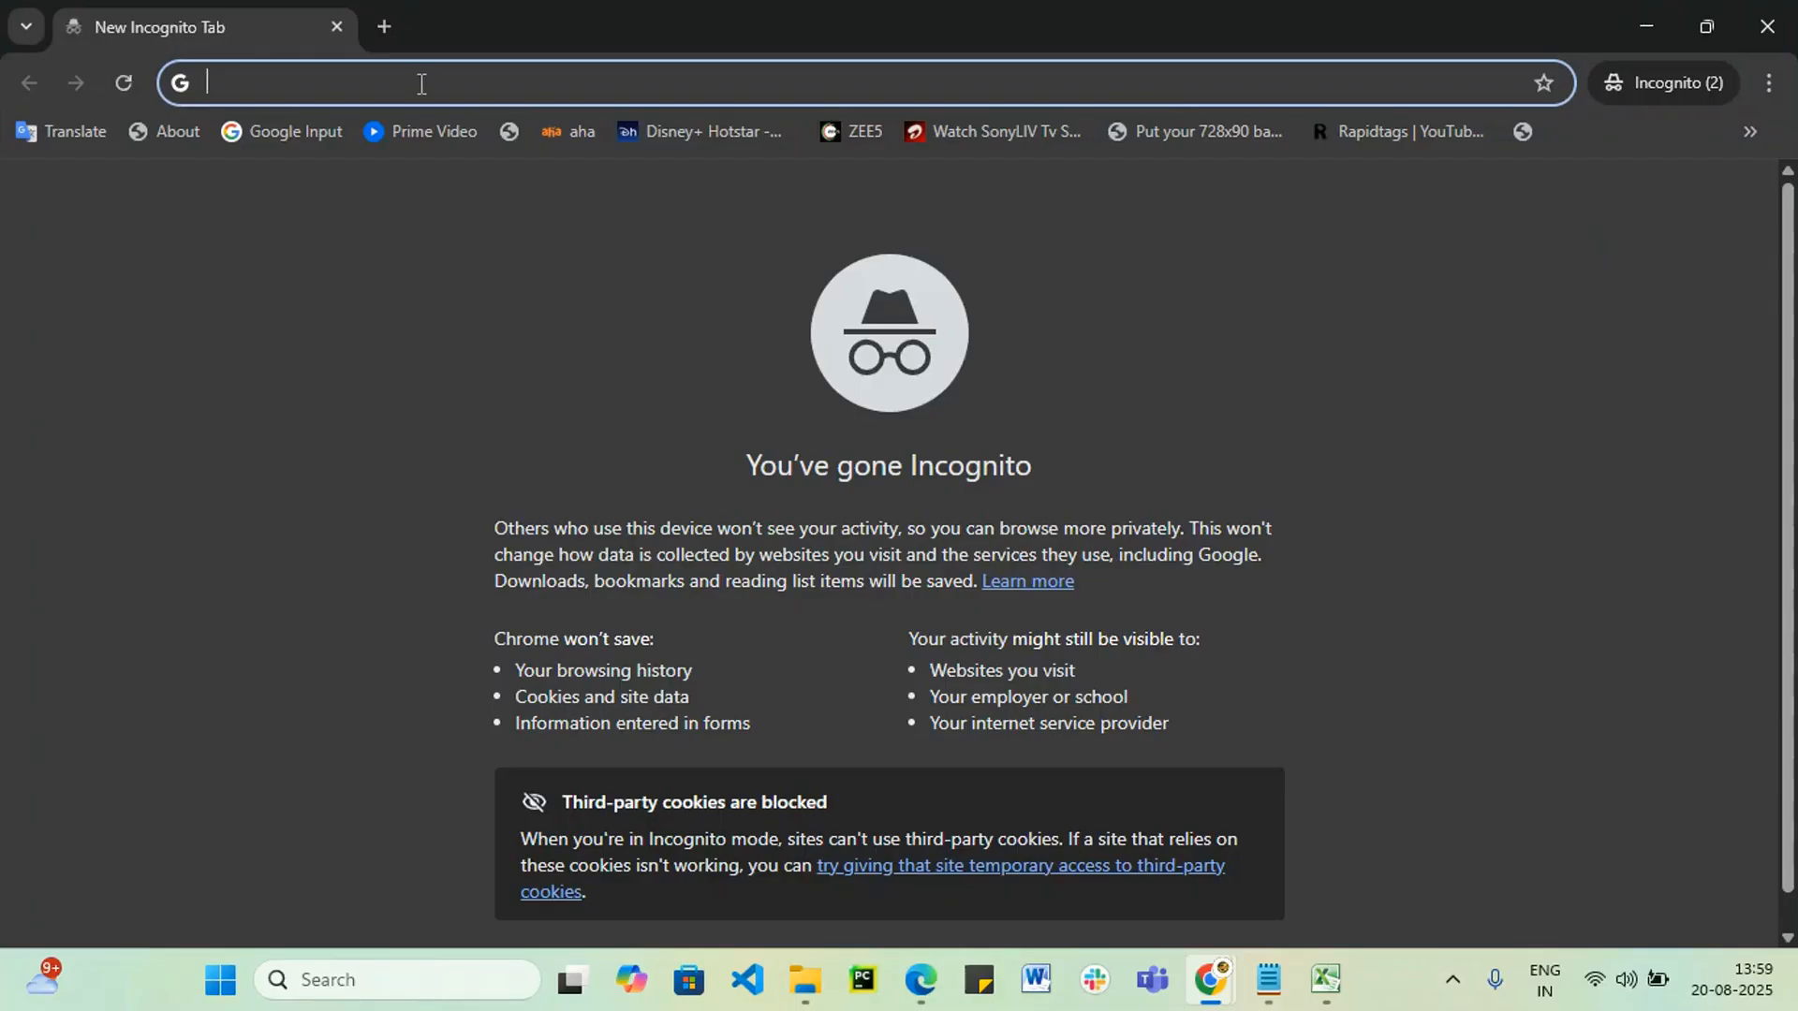
type("facebook.com")
key("Return")
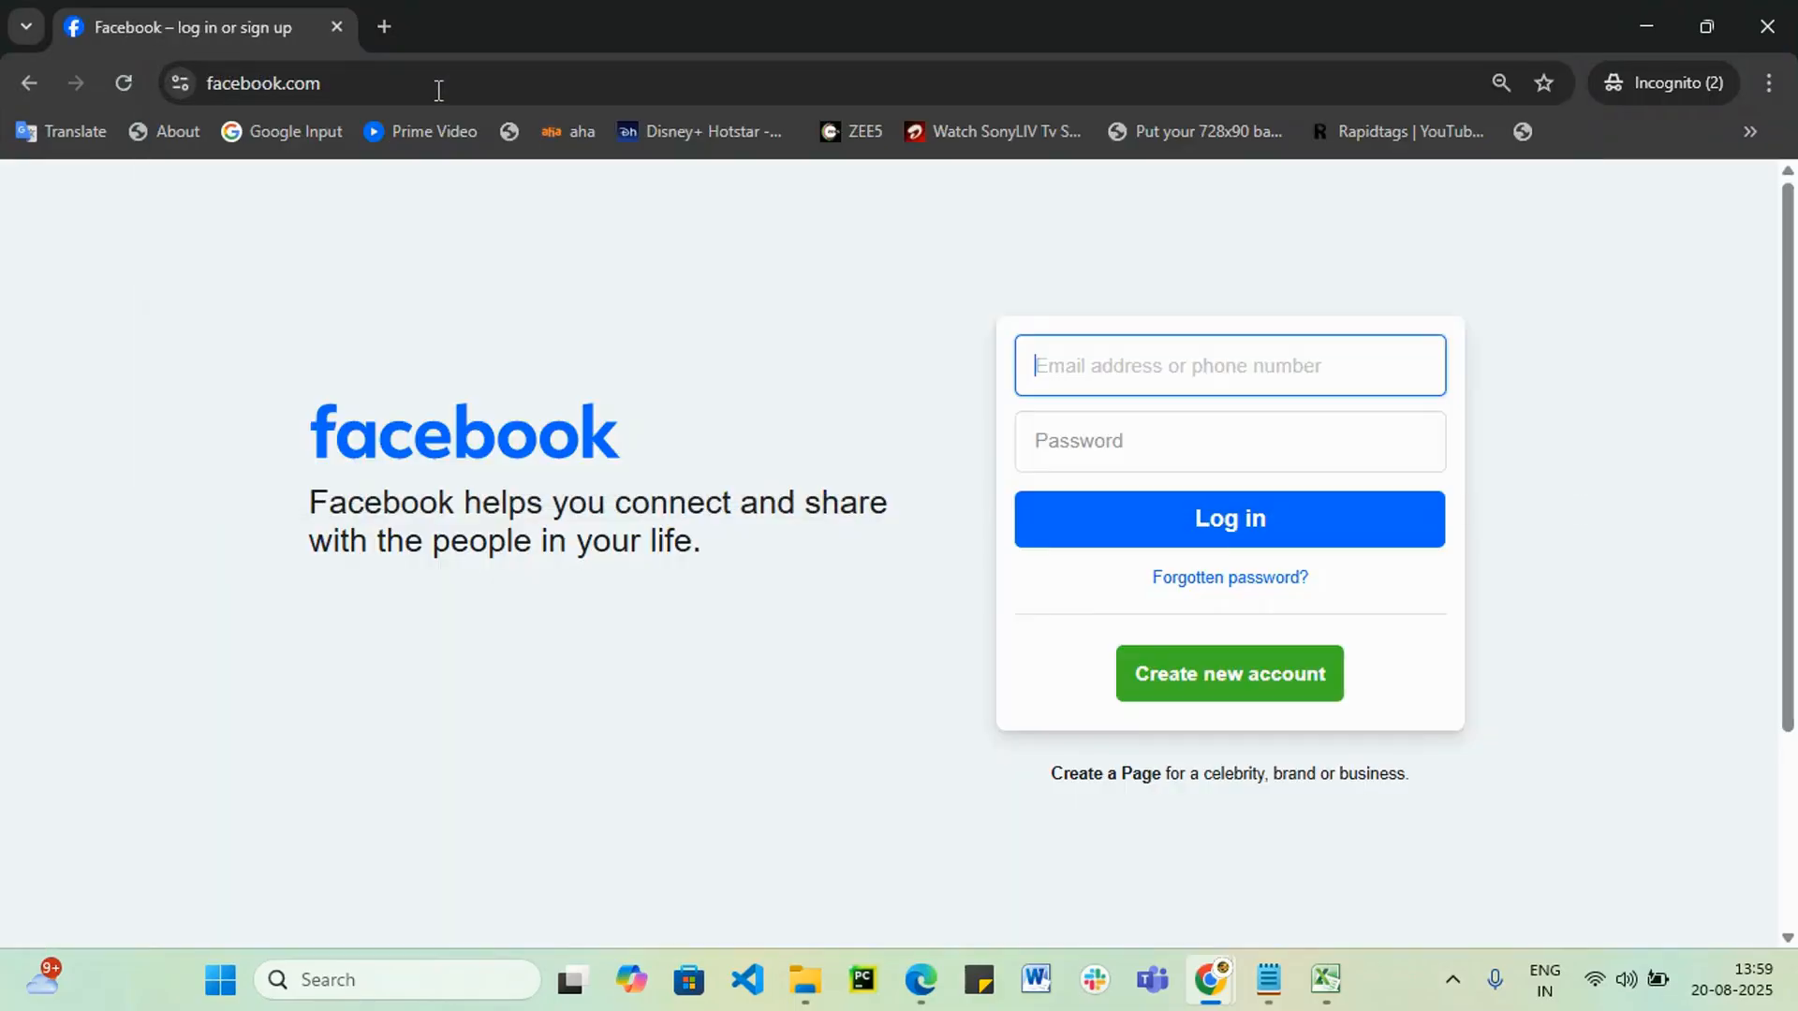
- Fill in the saved Facebook login and type the account password
scroll(794, 662, "down", 2)
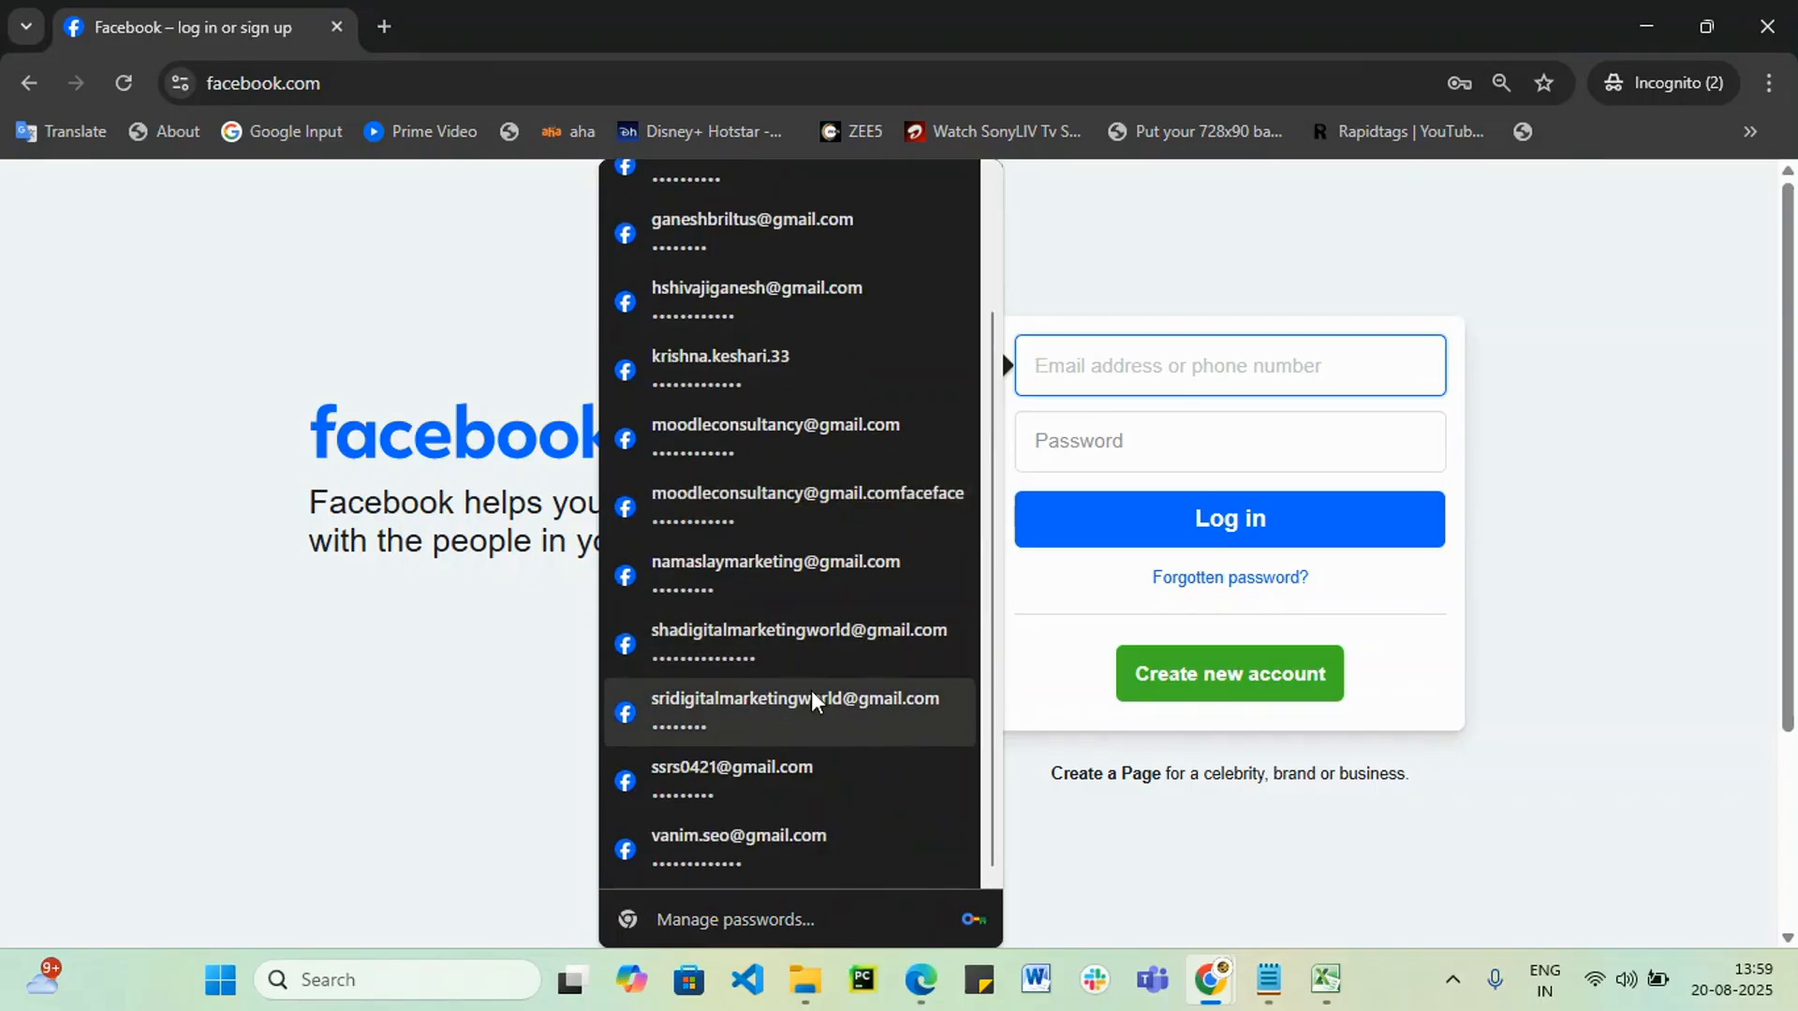
scroll(787, 788, "up", 2)
scroll(784, 798, "down", 2)
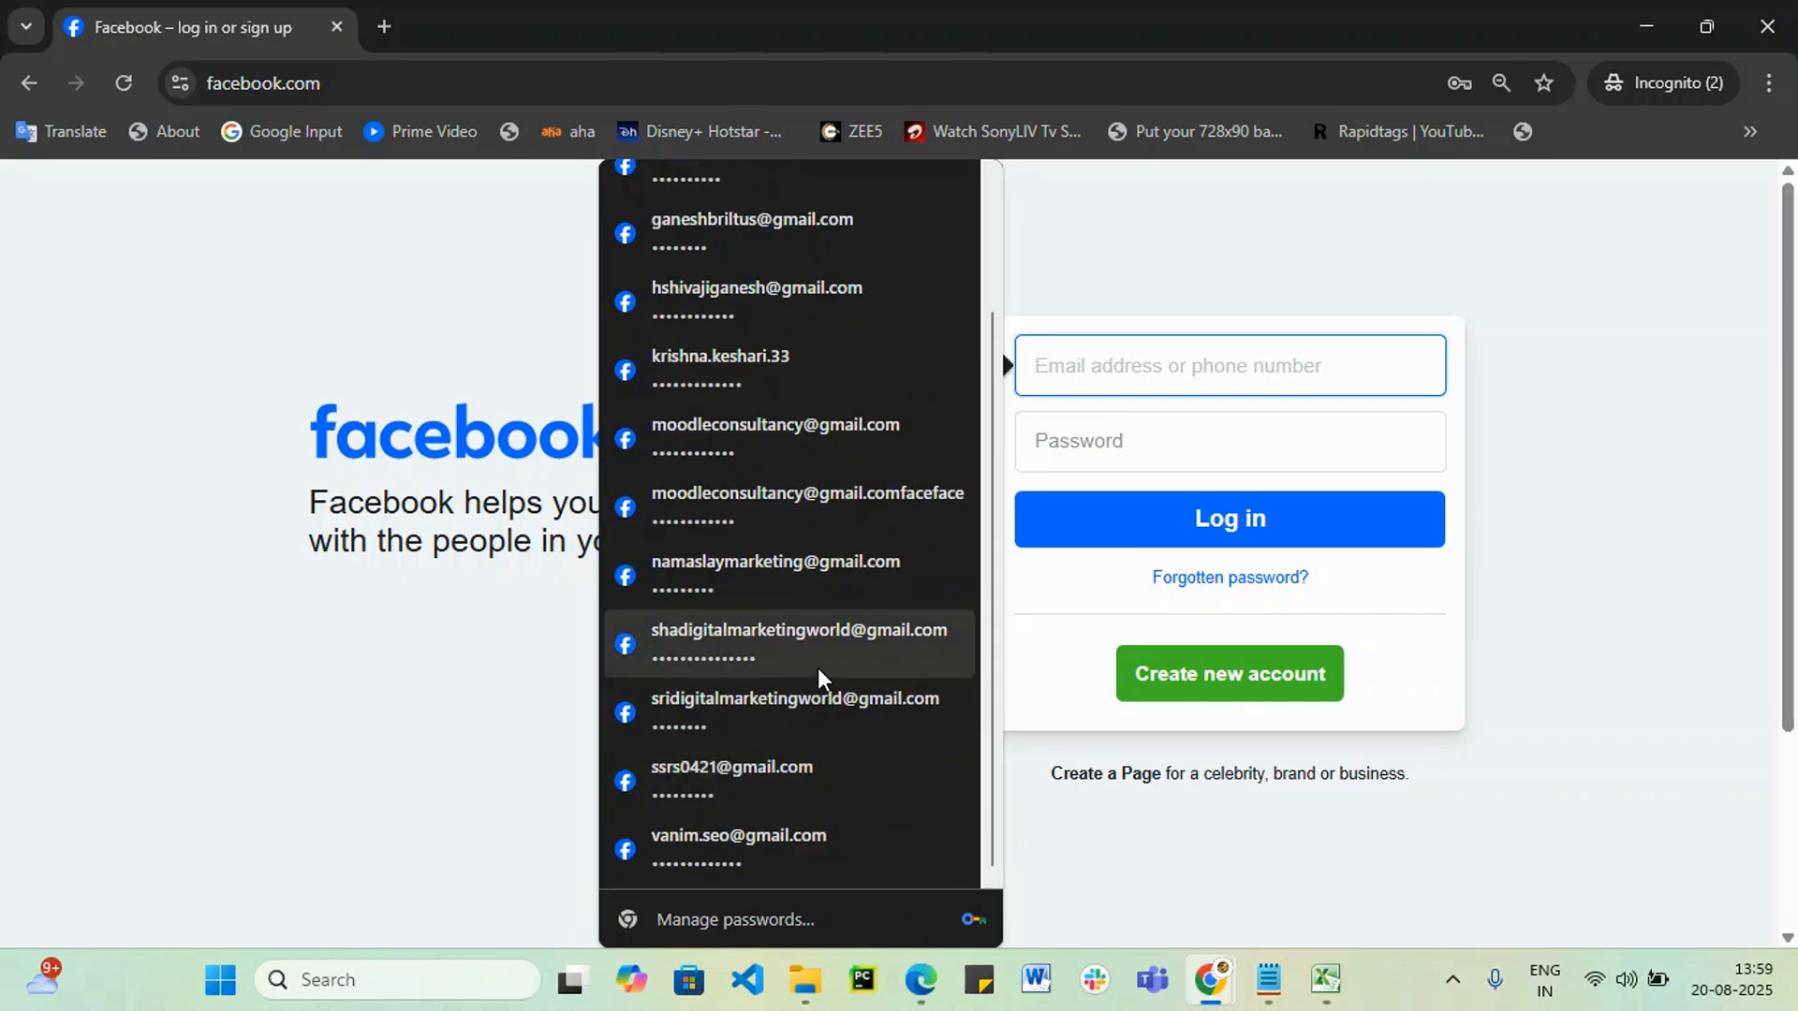
left_click(790, 701)
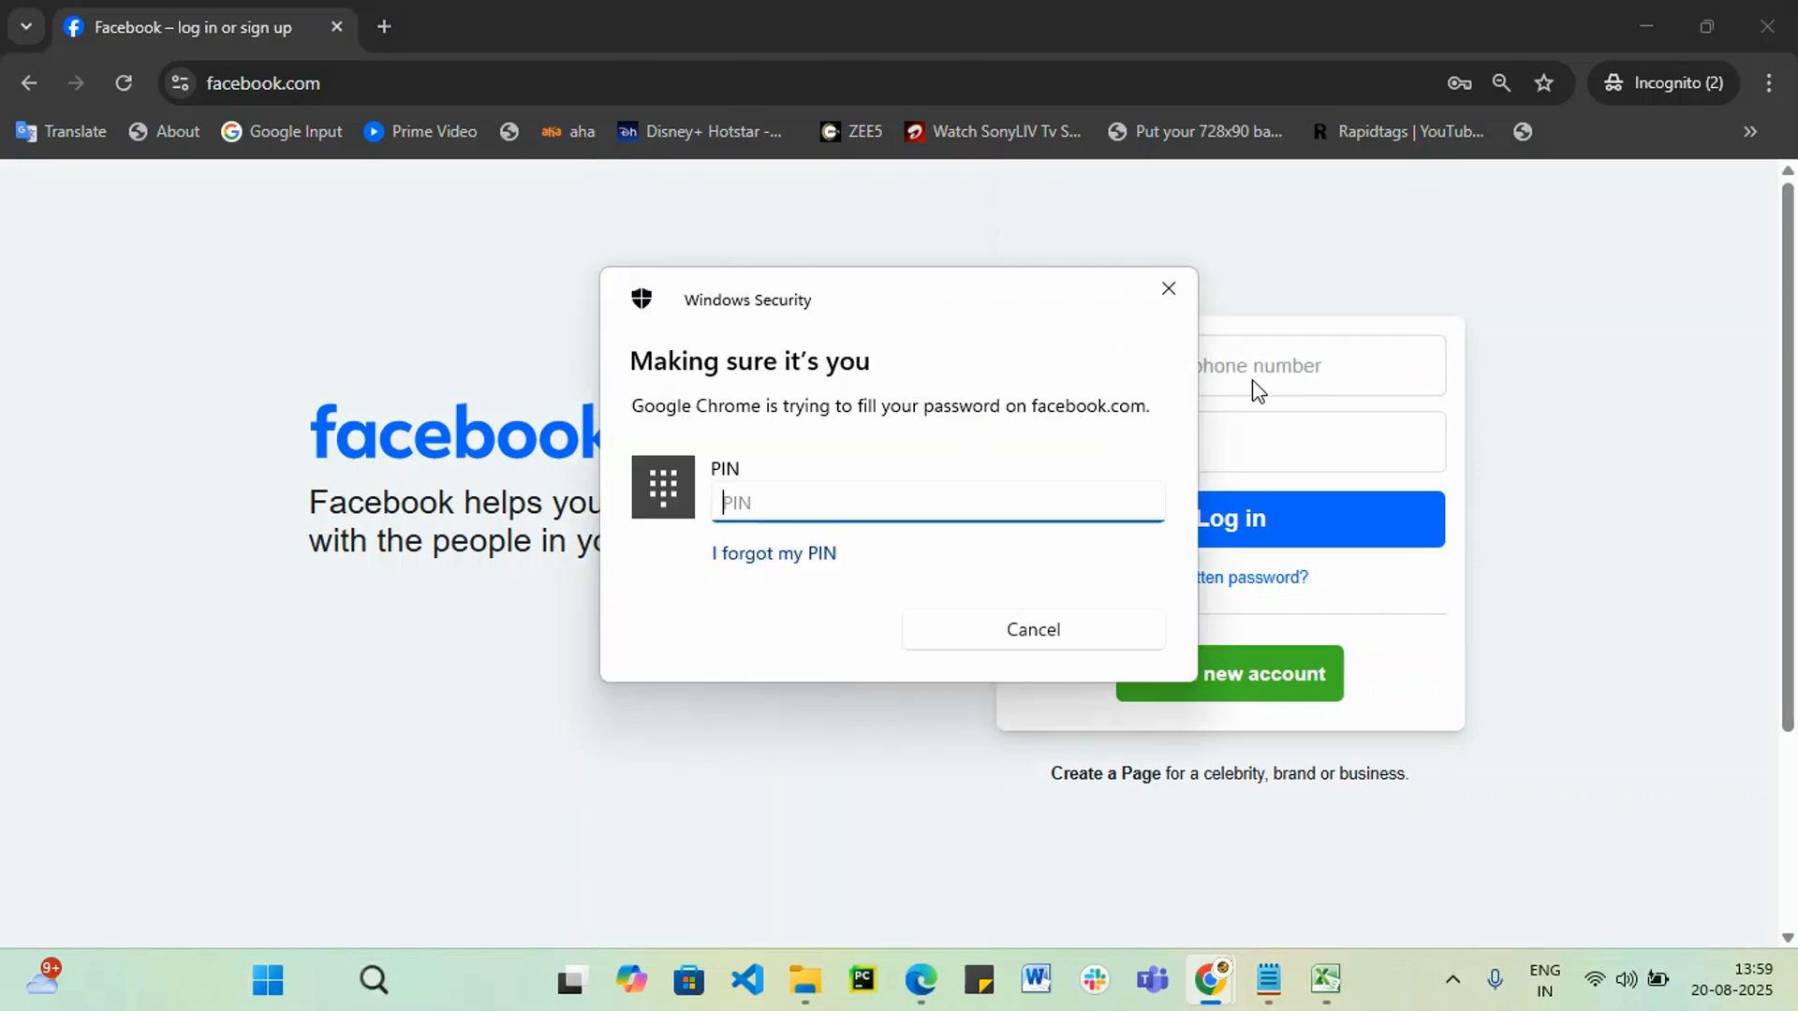
type("••••")
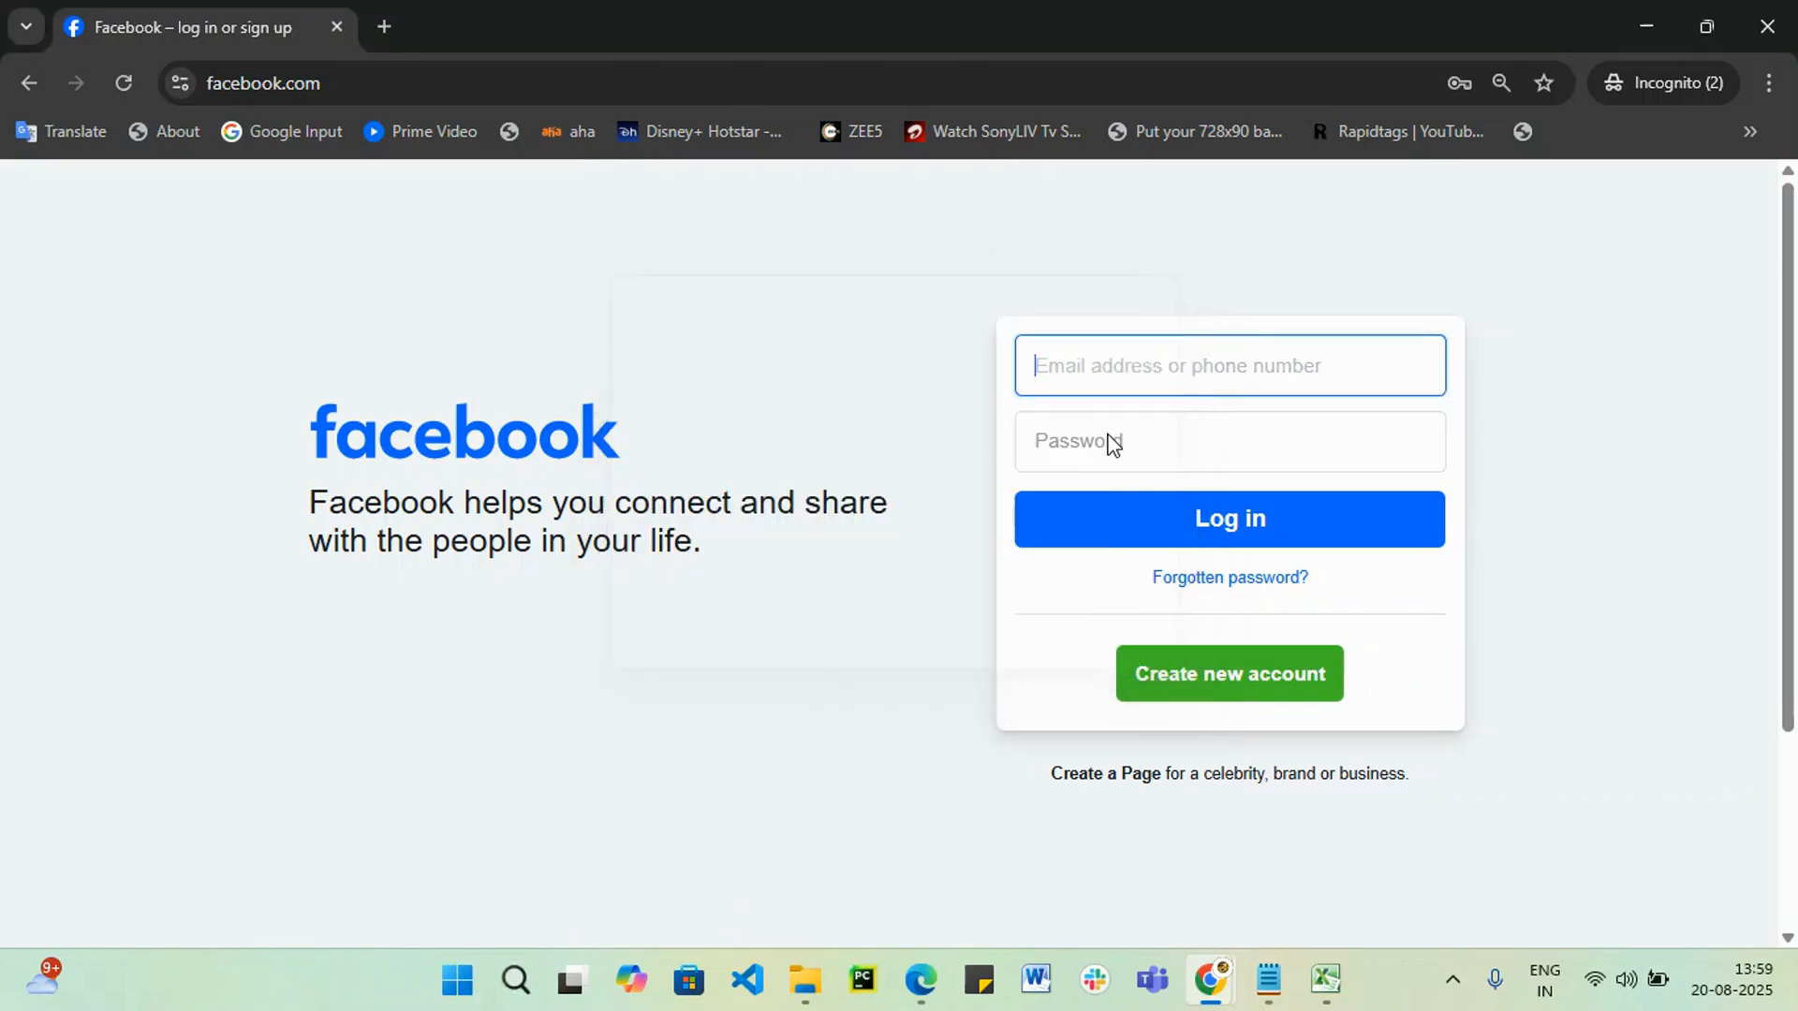
- Log in to the Facebook account and scroll down the feed sidebar
left_click(1256, 544)
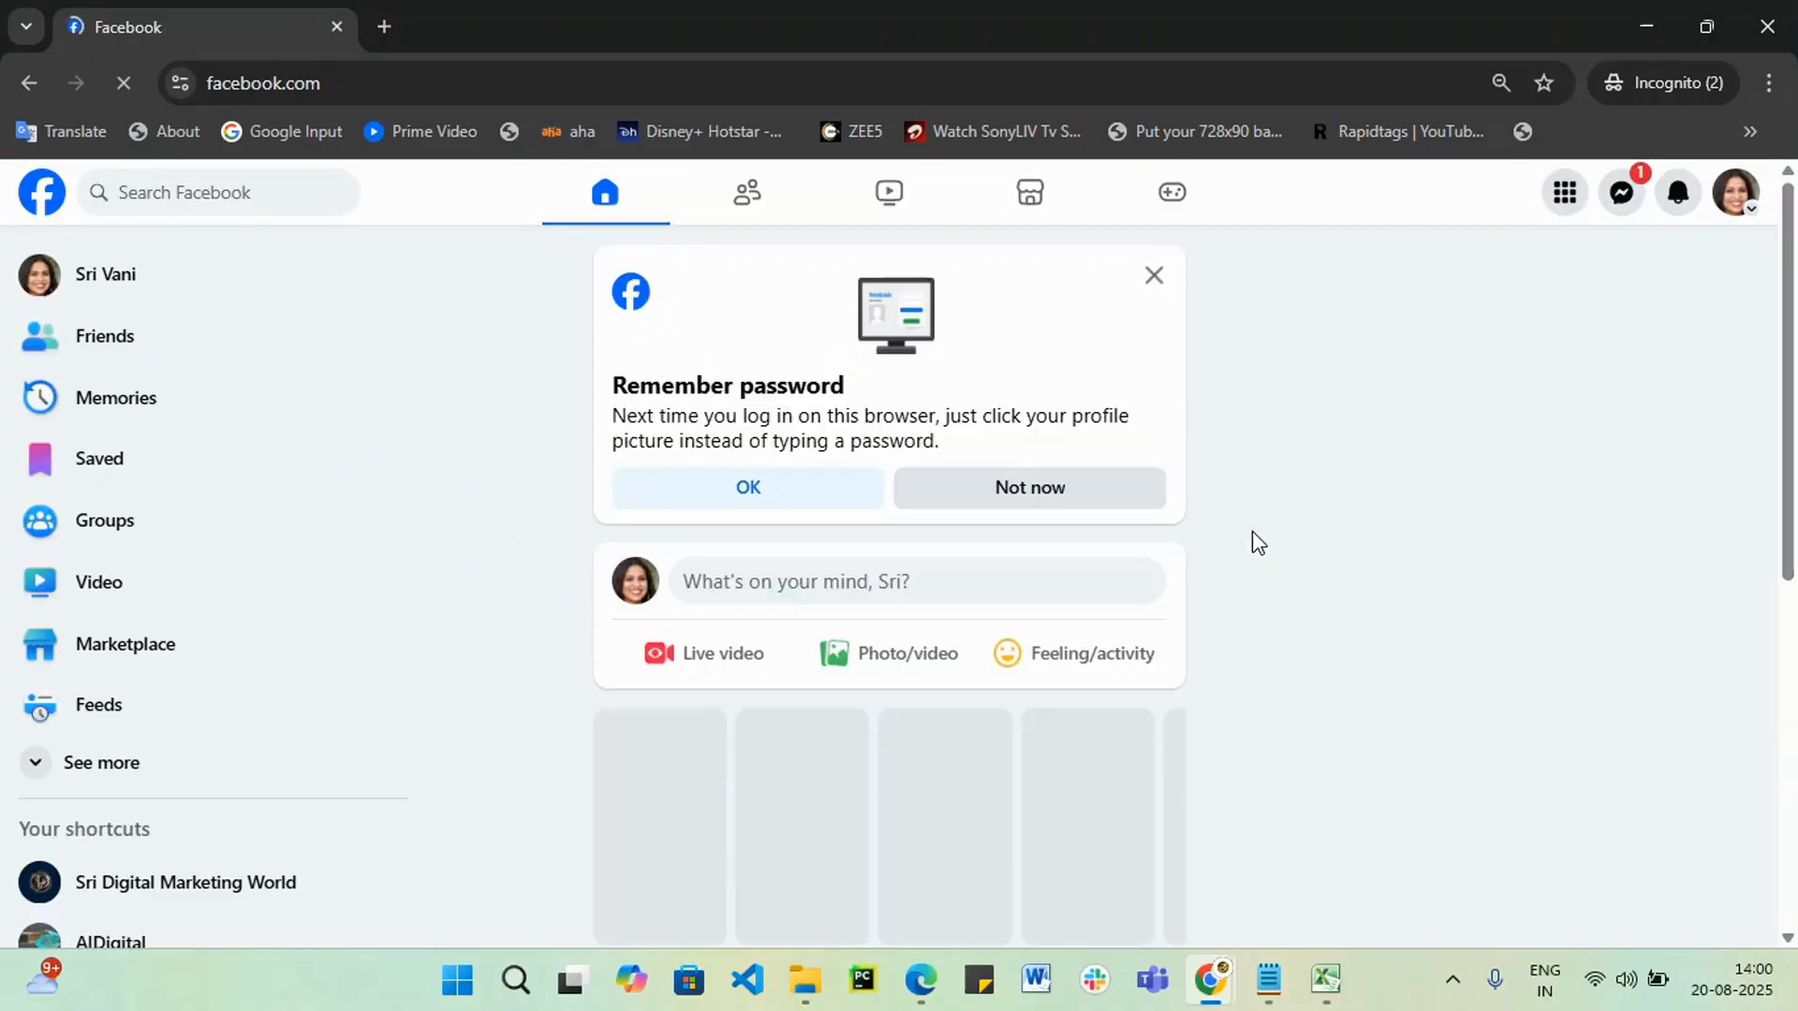
scroll(441, 494, "down", 1)
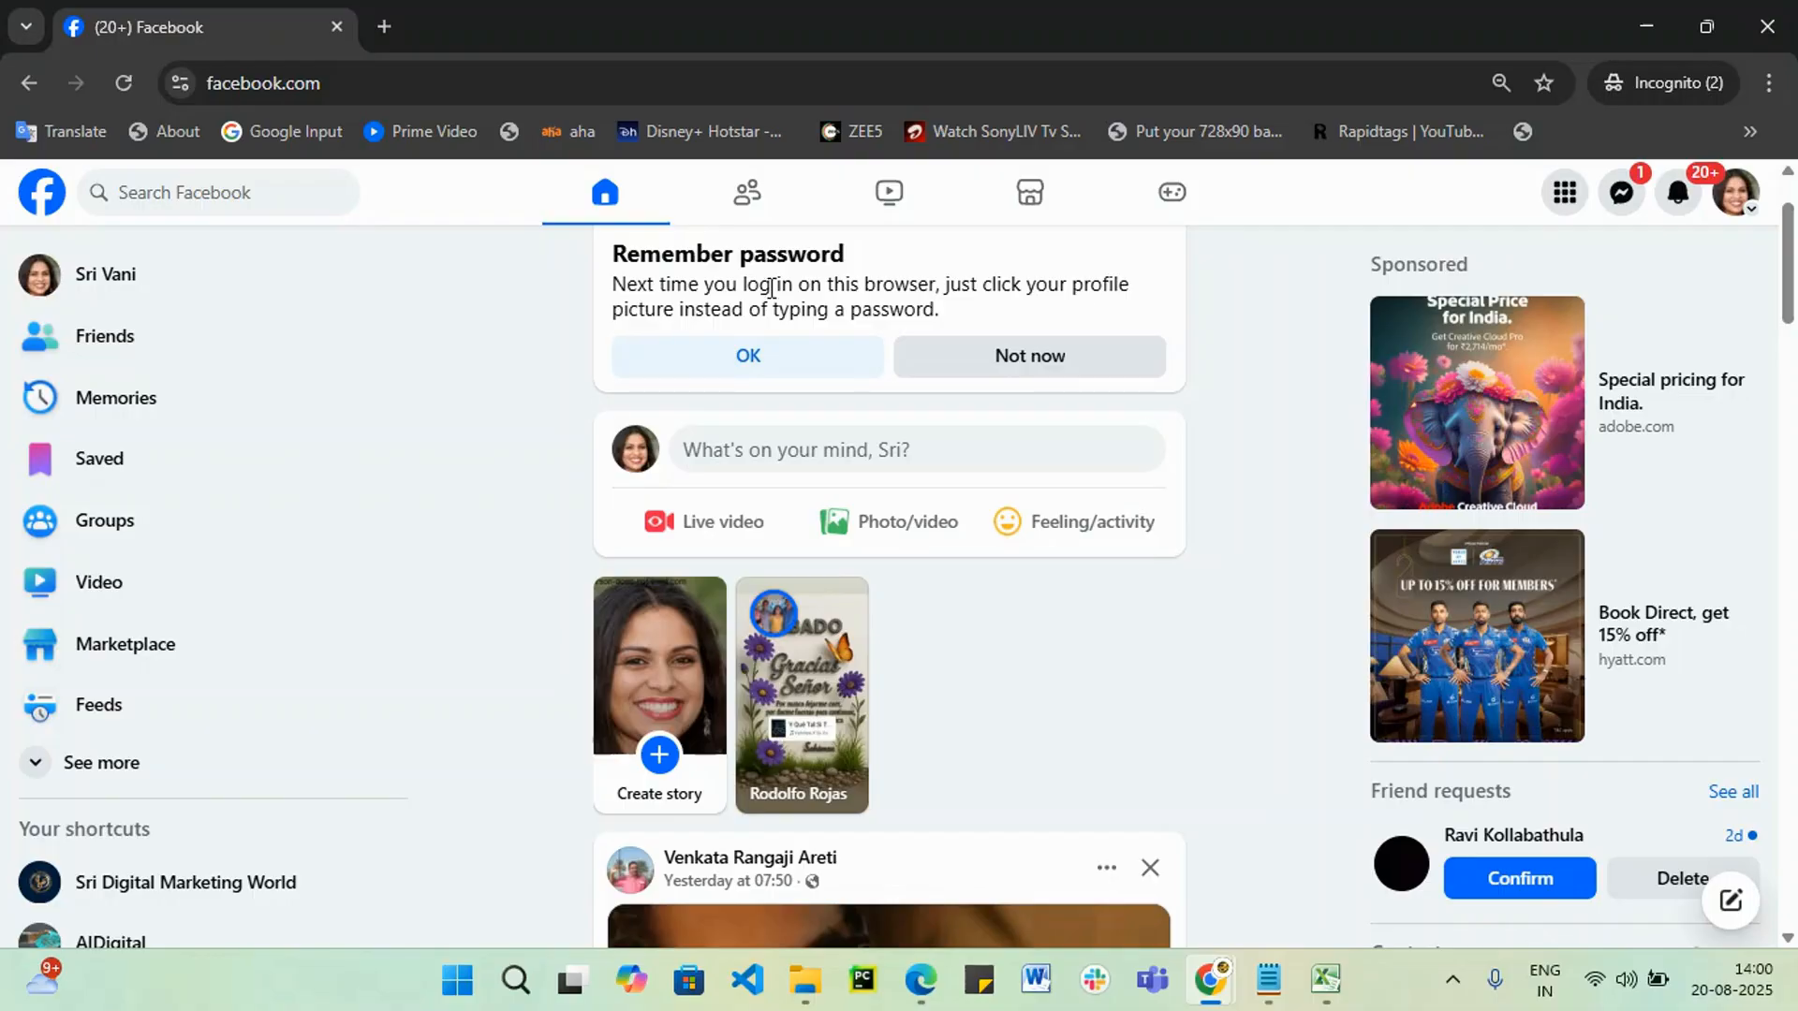
scroll(110, 596, "down", 2)
scroll(111, 595, "down", 1)
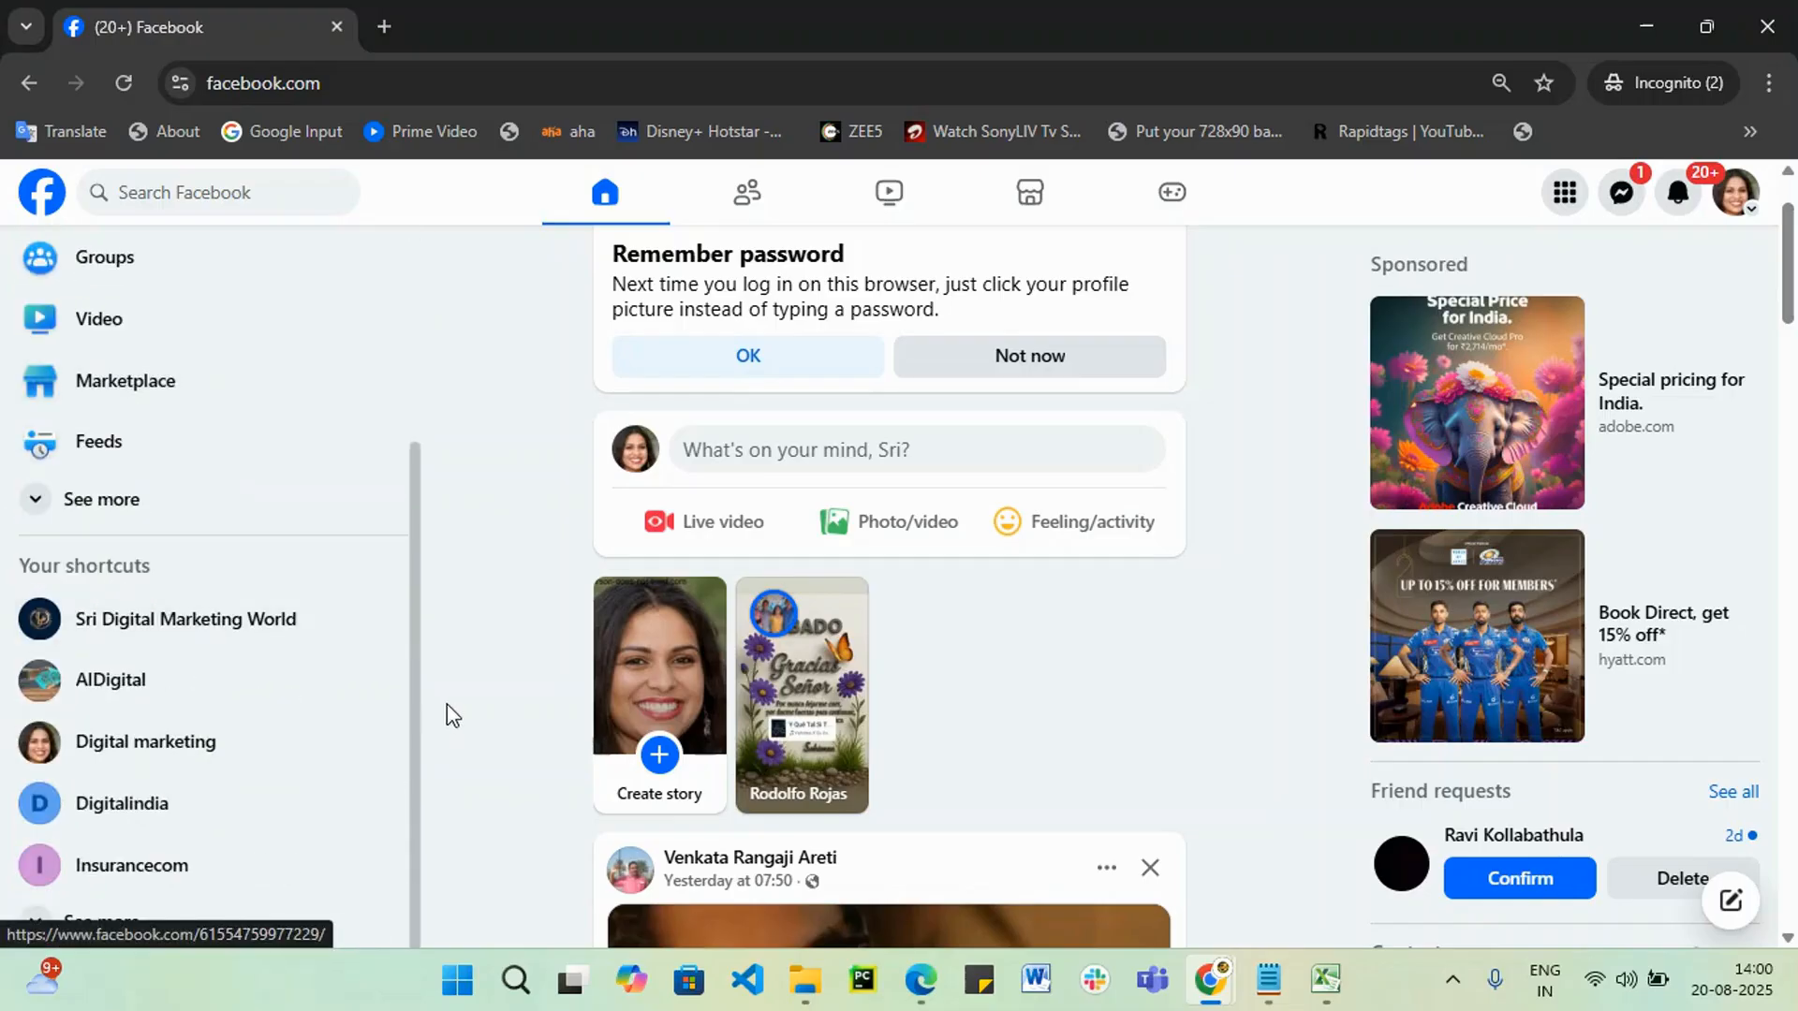
scroll(327, 750, "down", 1)
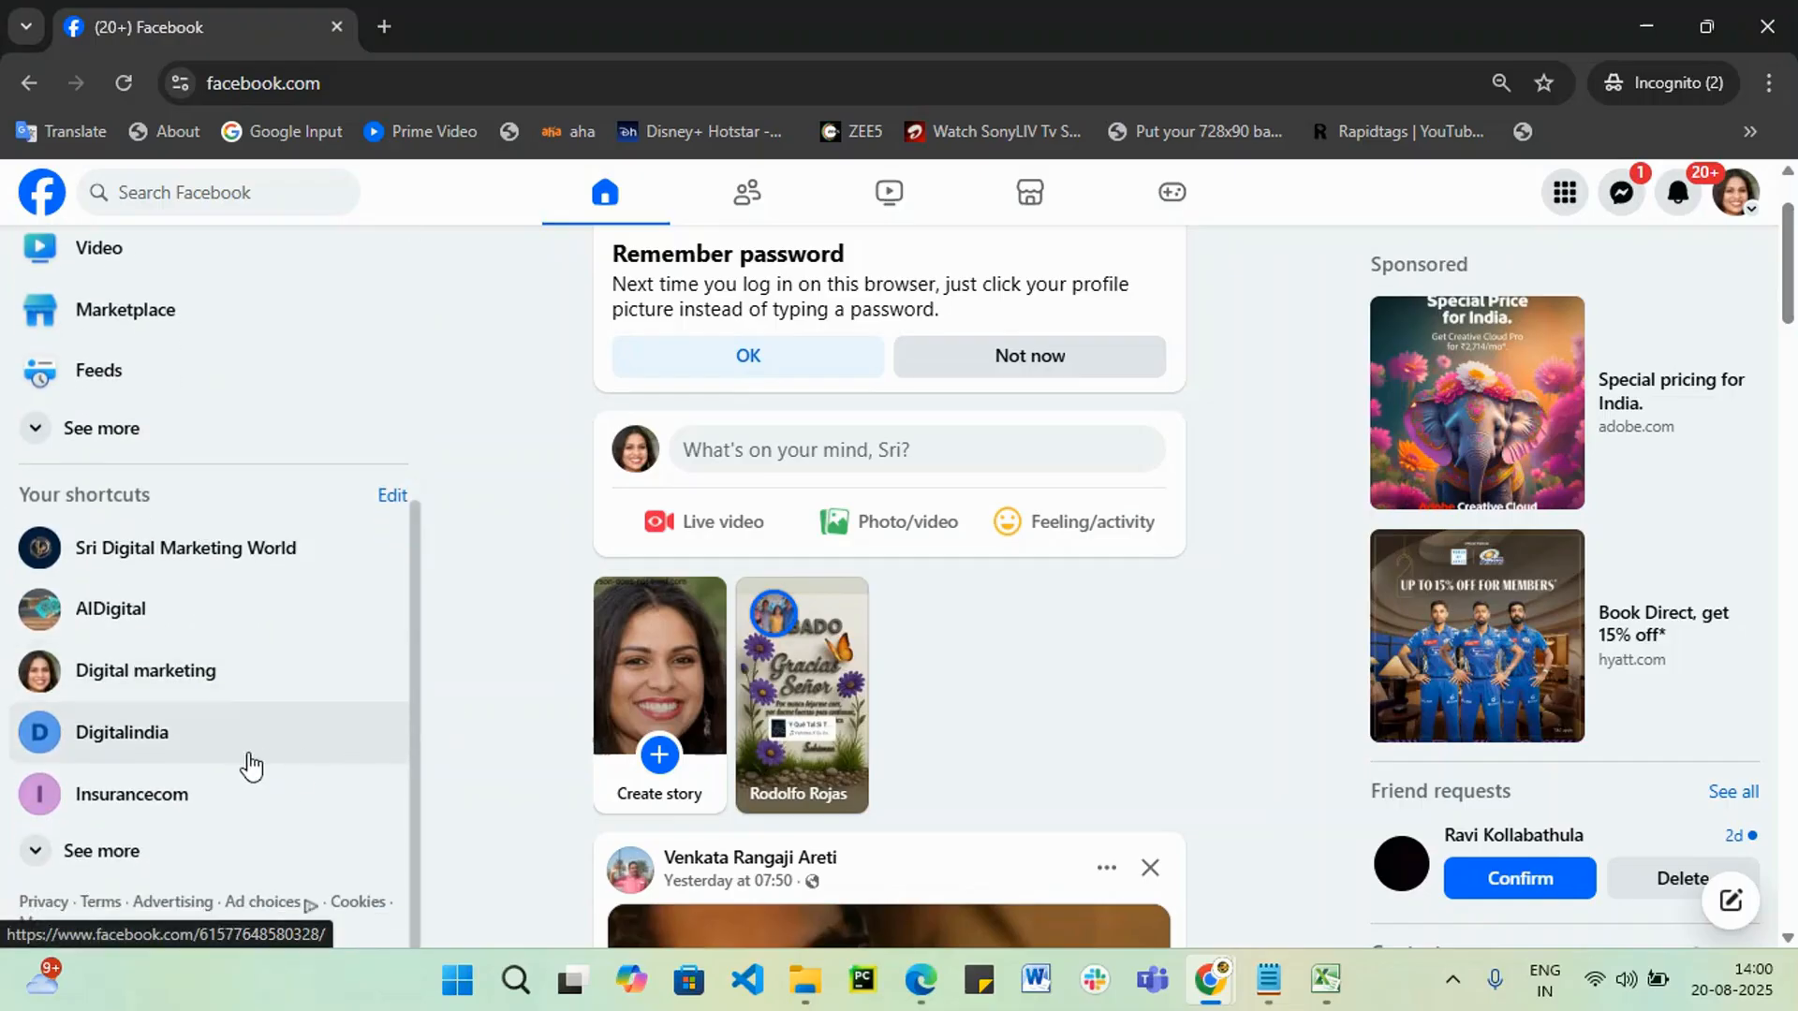
- Open the Digitalindia Page shortcut and switch to acting as that Page
left_click(138, 729)
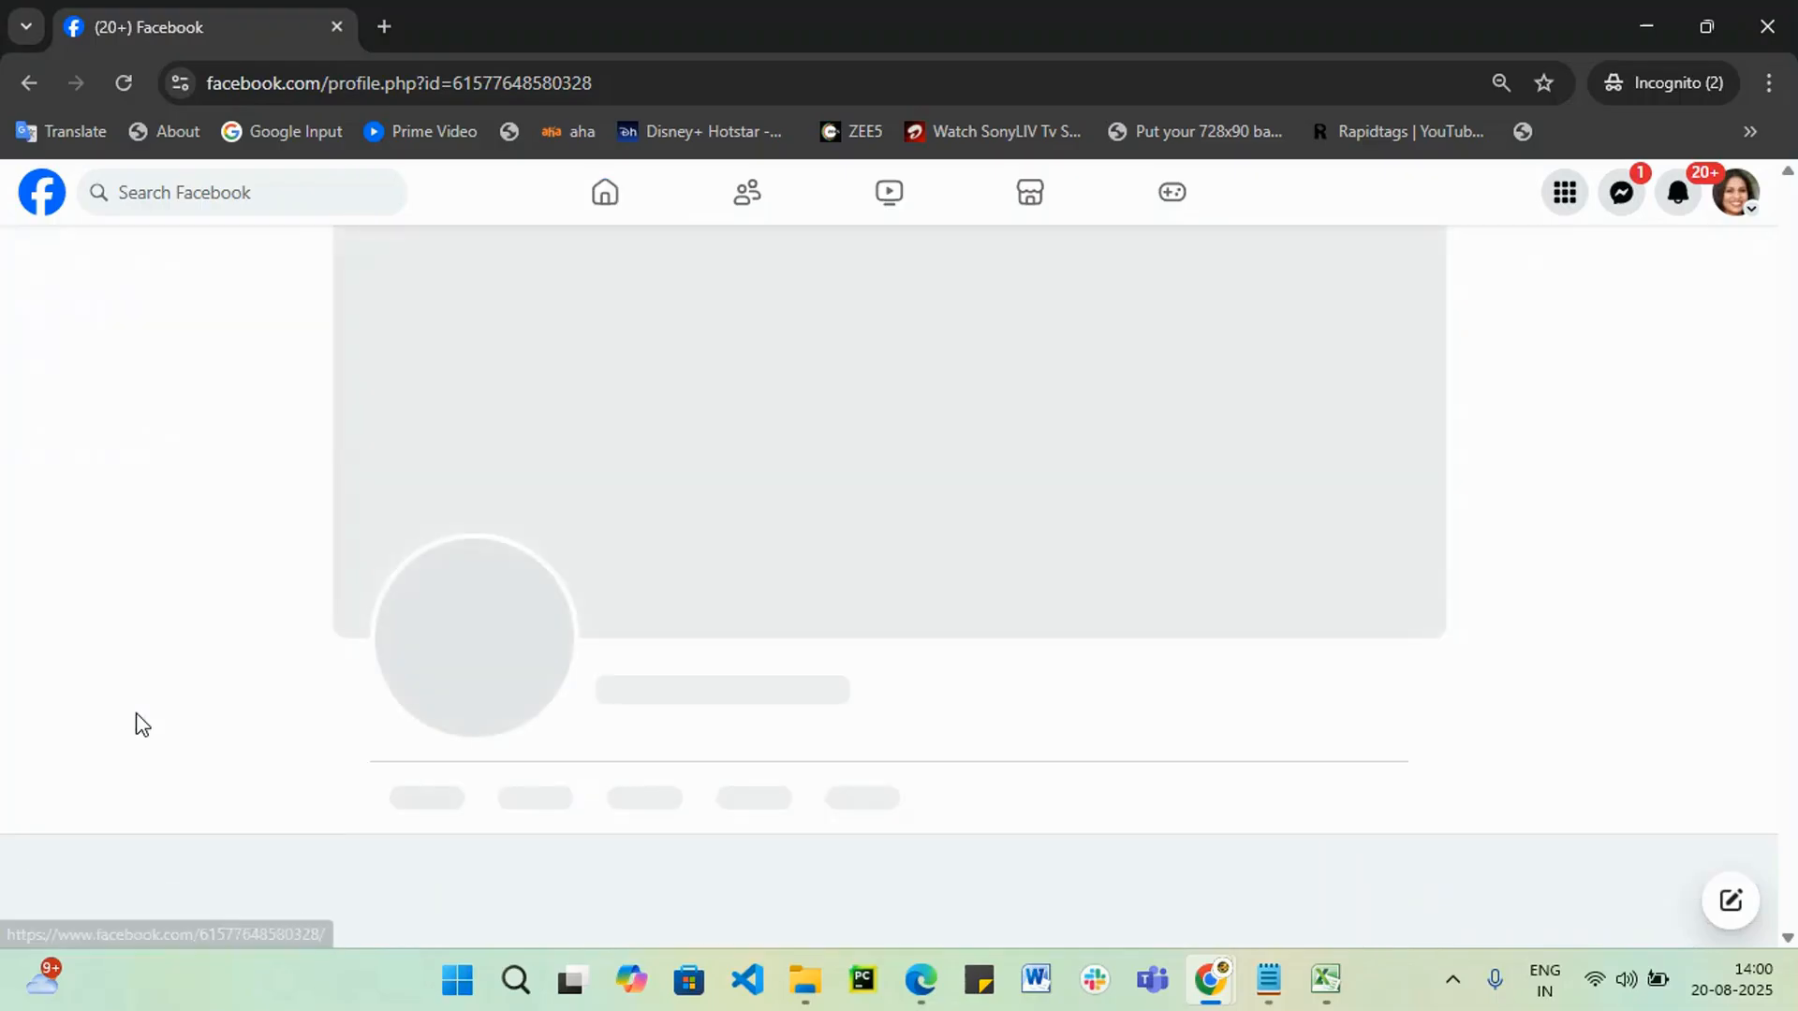
scroll(588, 655, "down", 5)
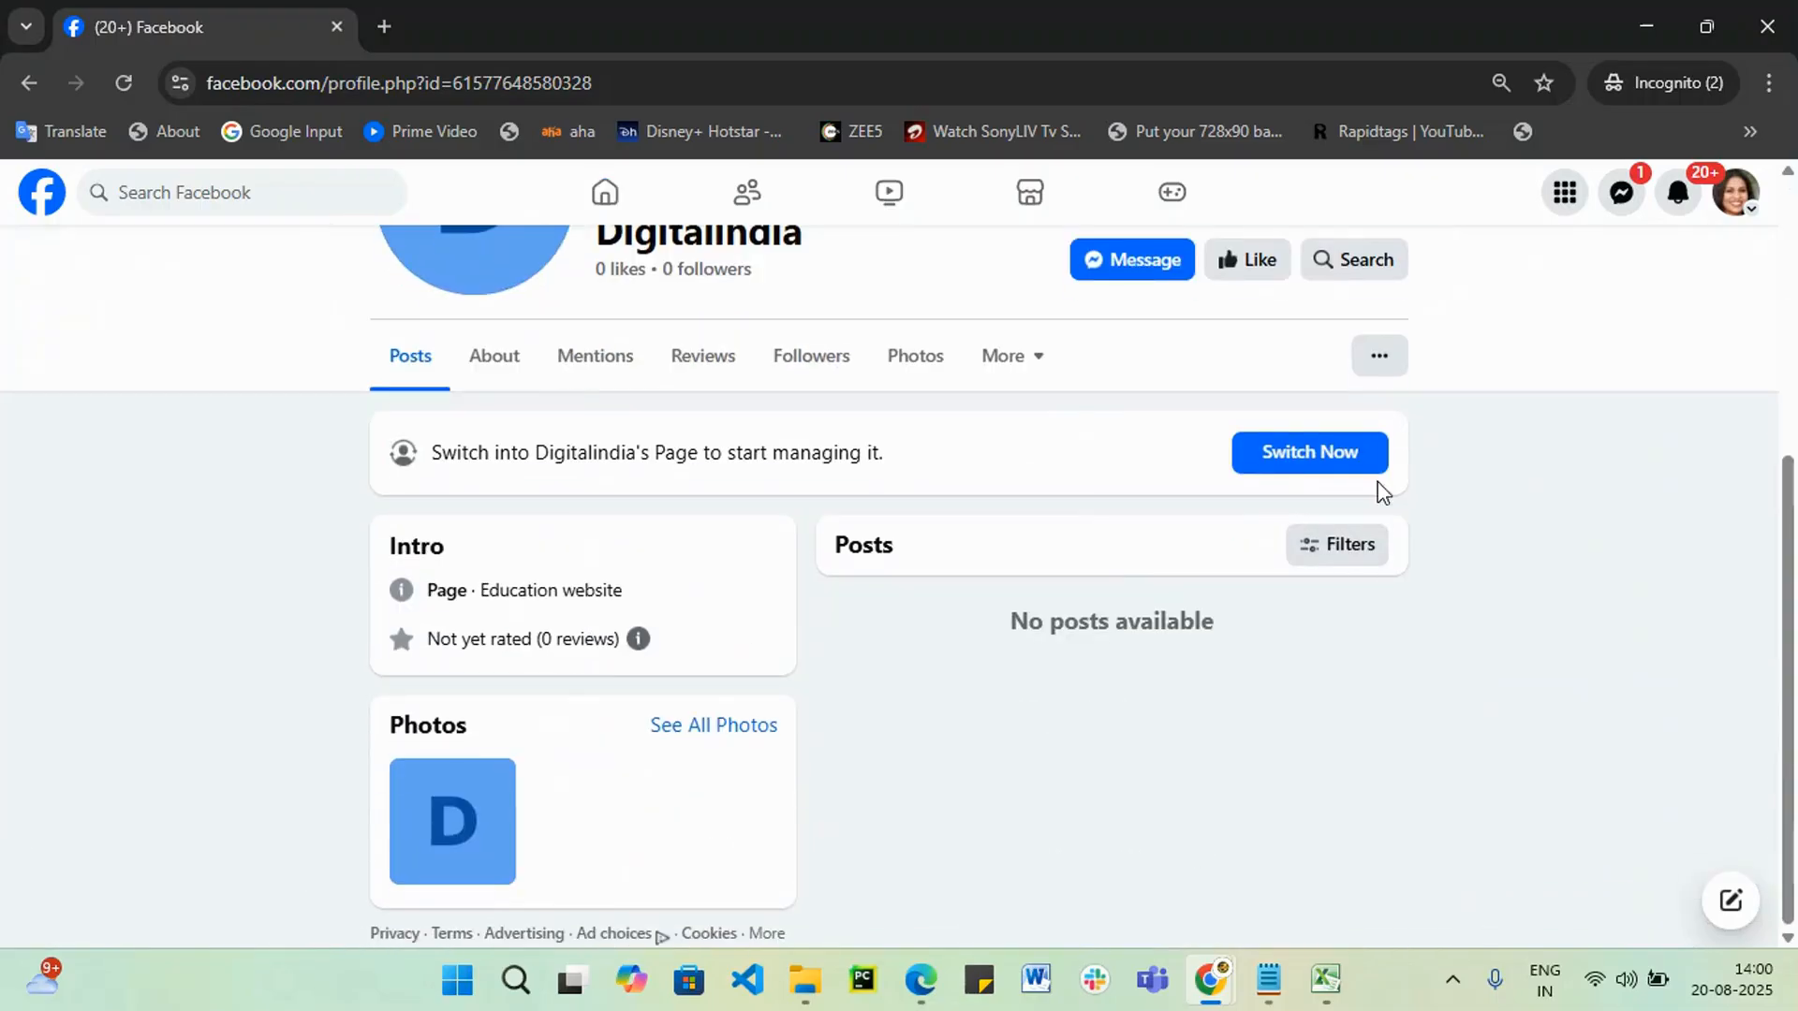
left_click(1349, 444)
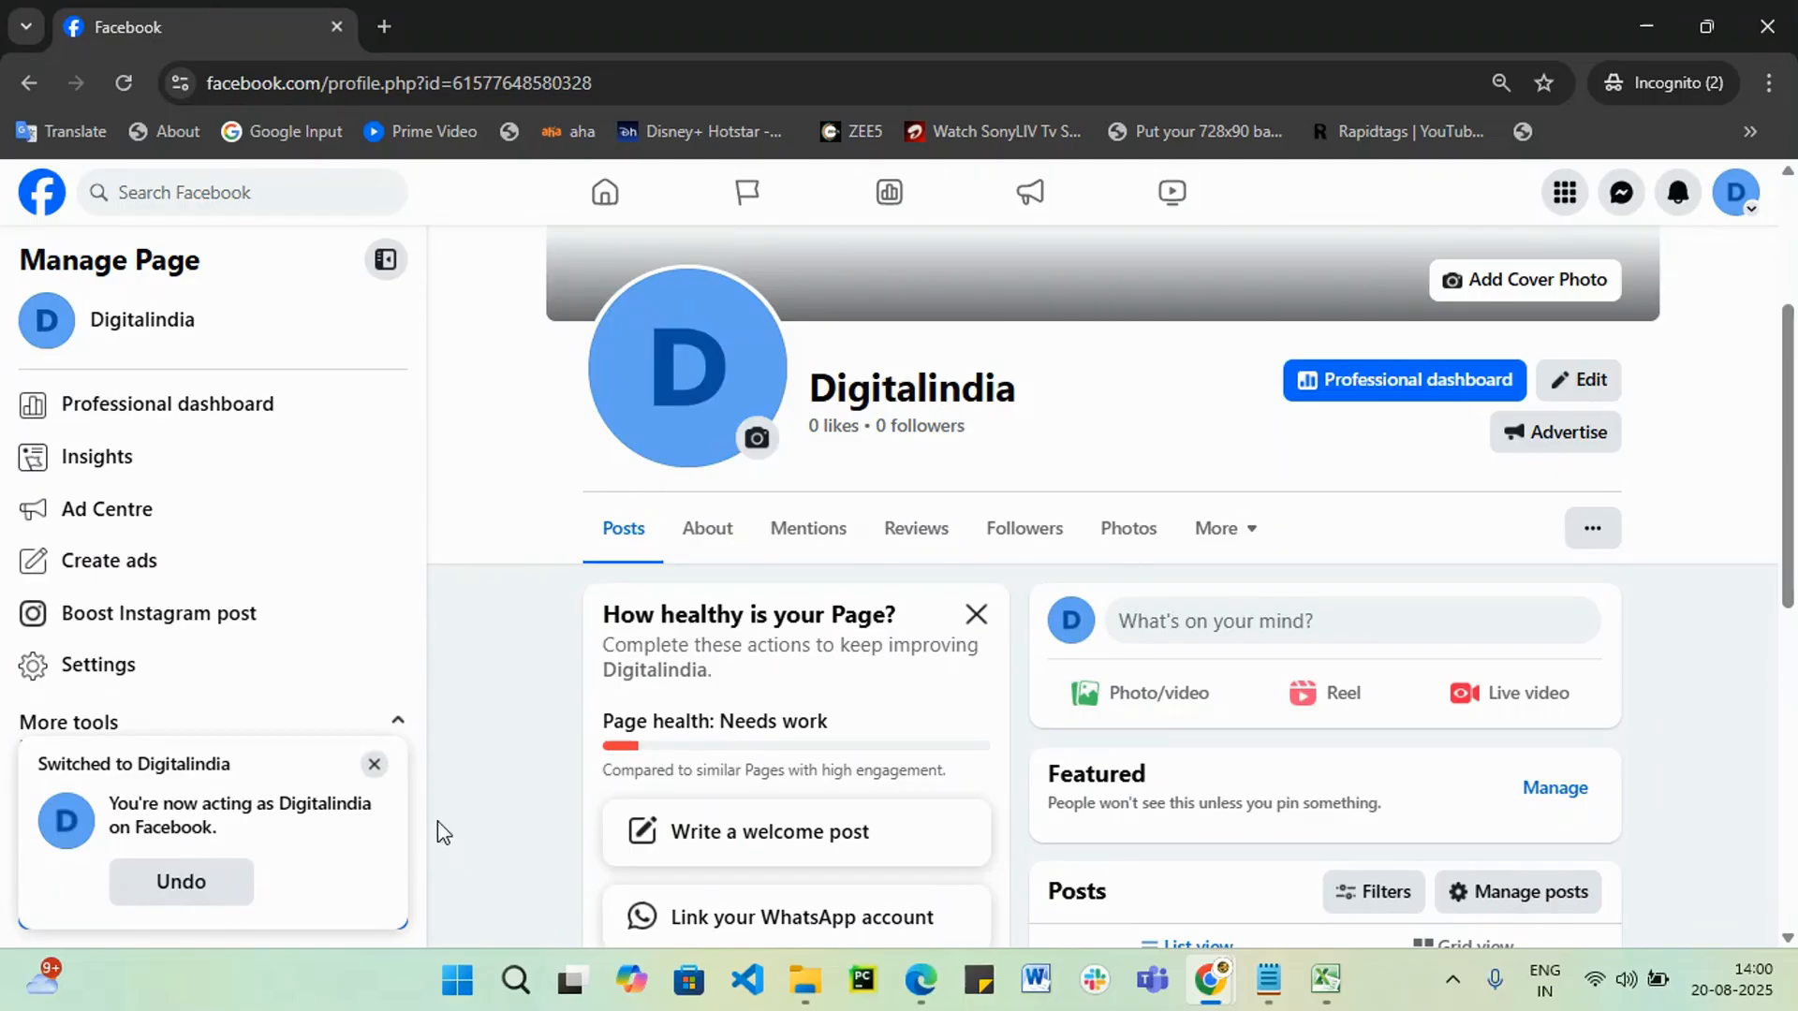
- Dismiss the switch notice, open Digitalindia's Ad Centre, and launch Ads Manager in a new tab
left_click(375, 775)
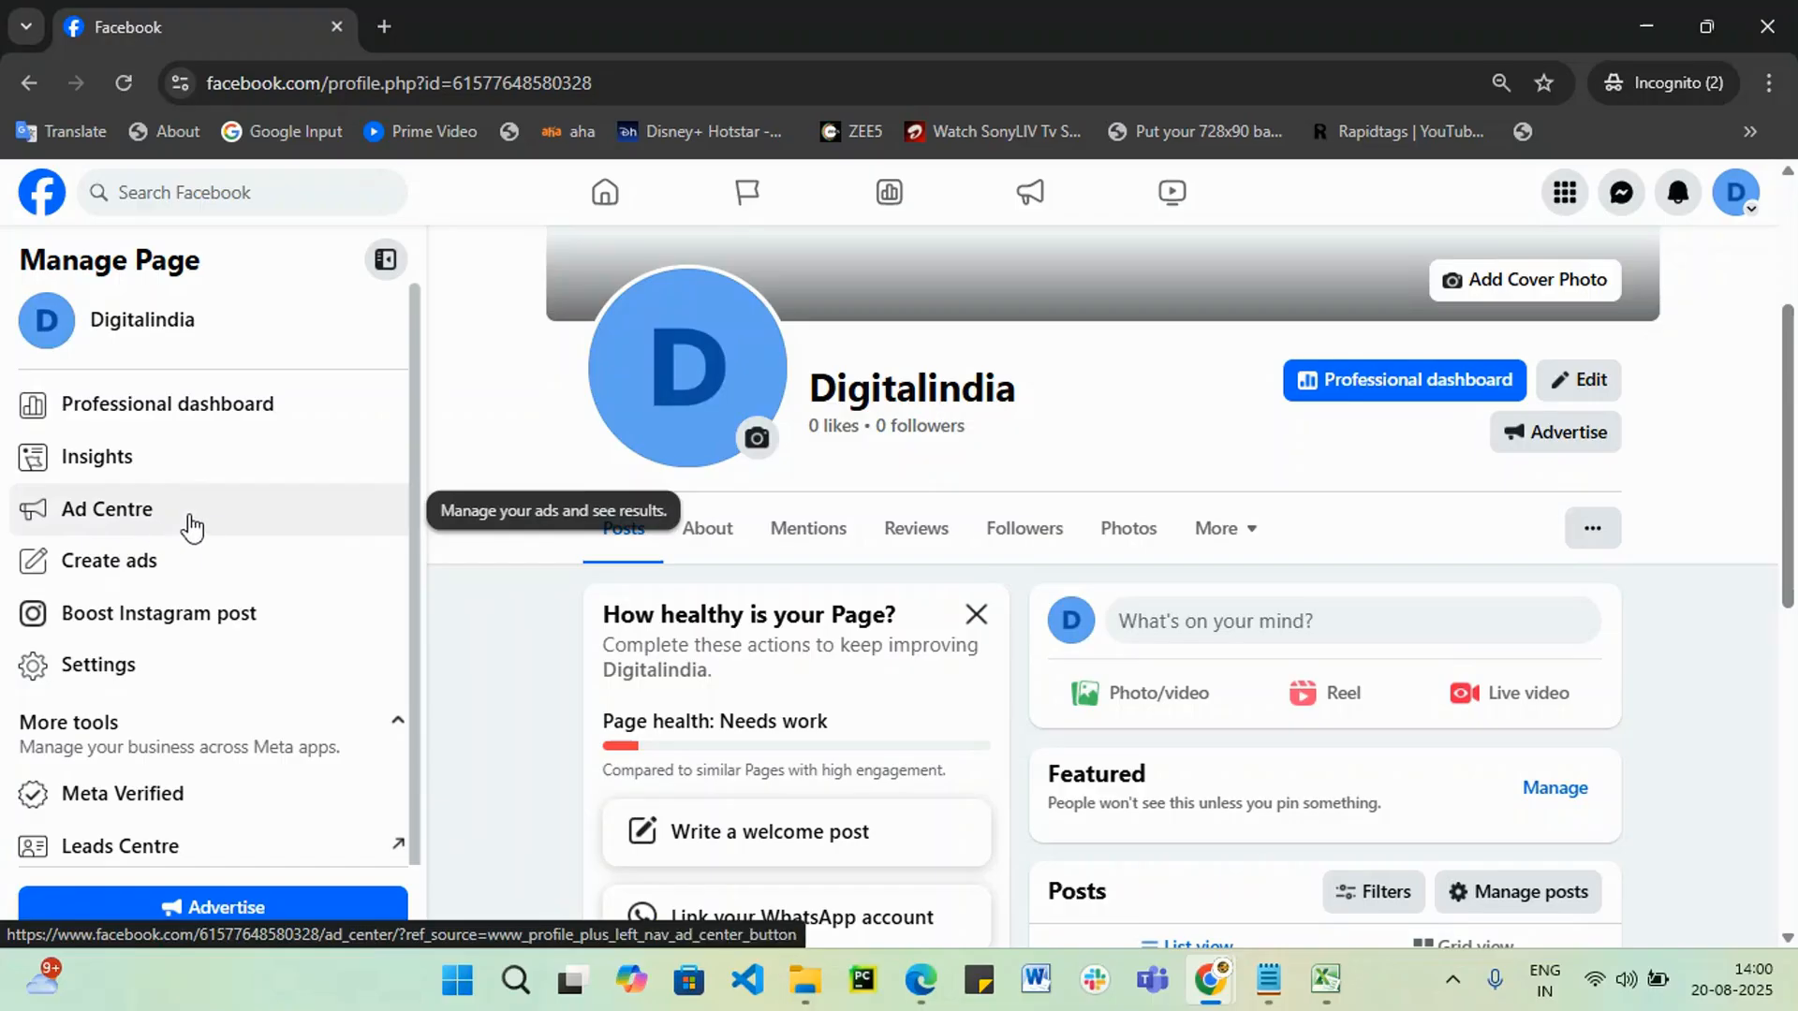
left_click(223, 518)
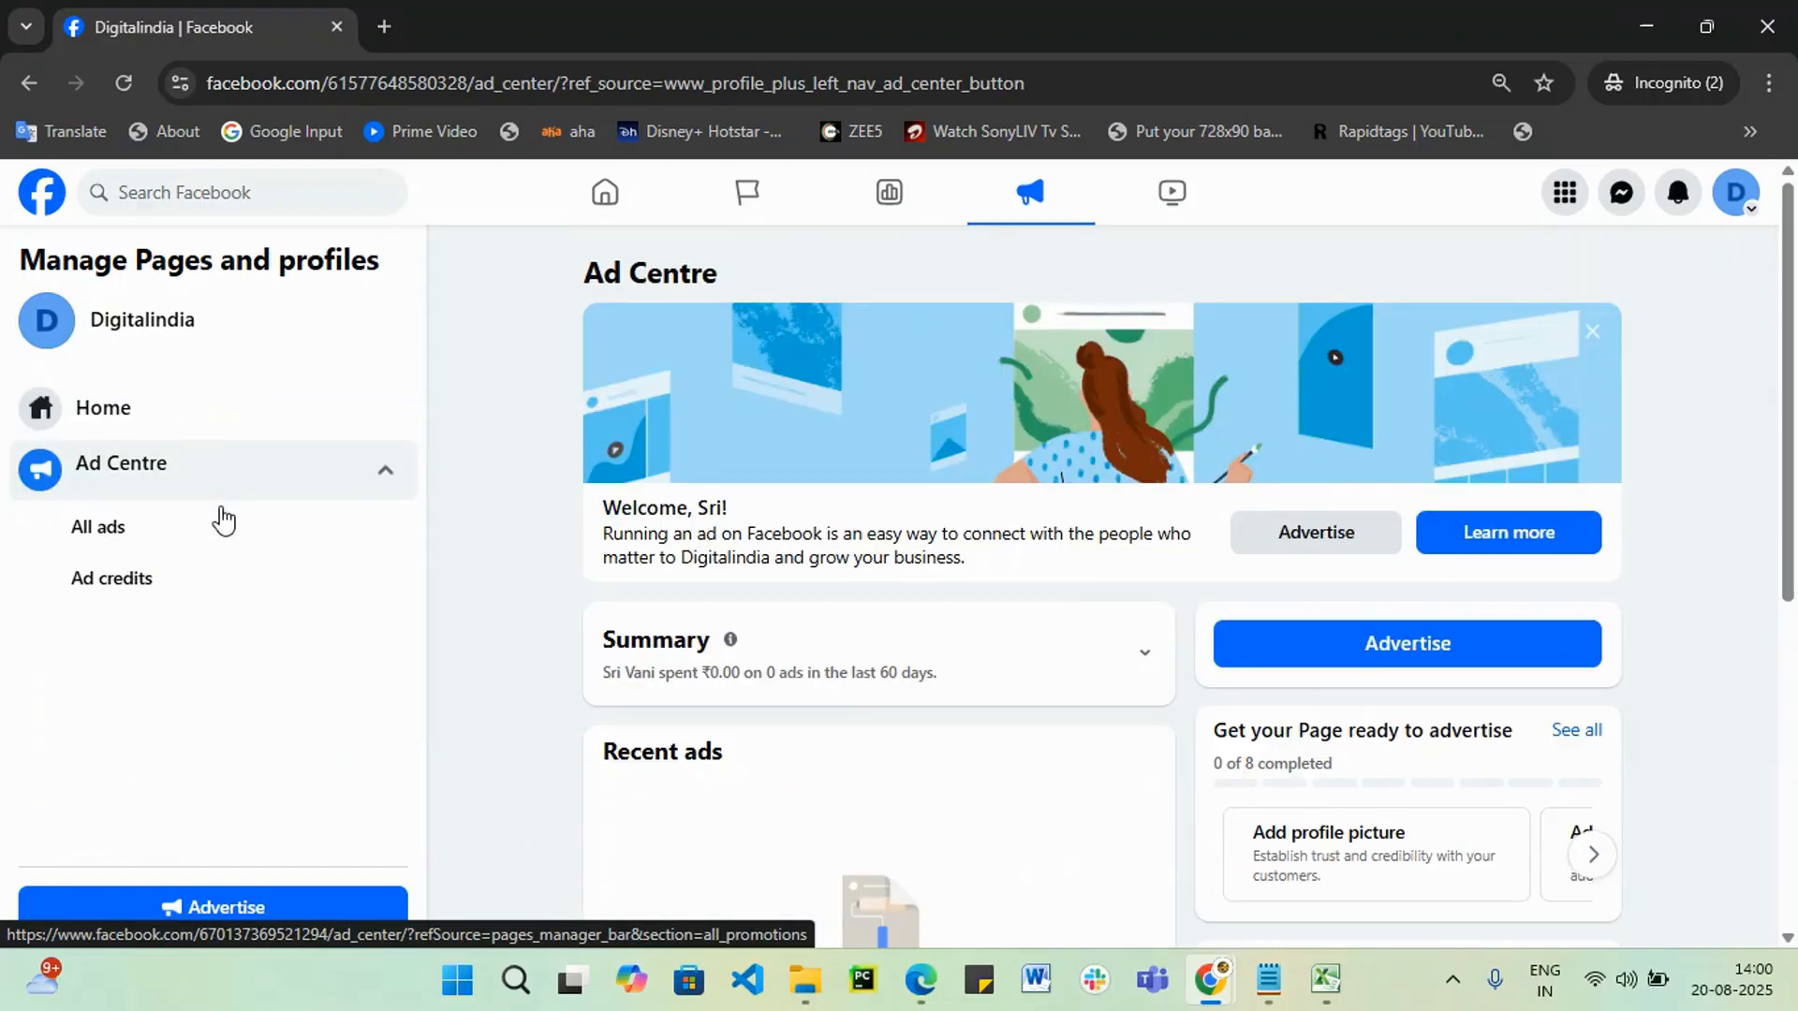
scroll(931, 634, "down", 5)
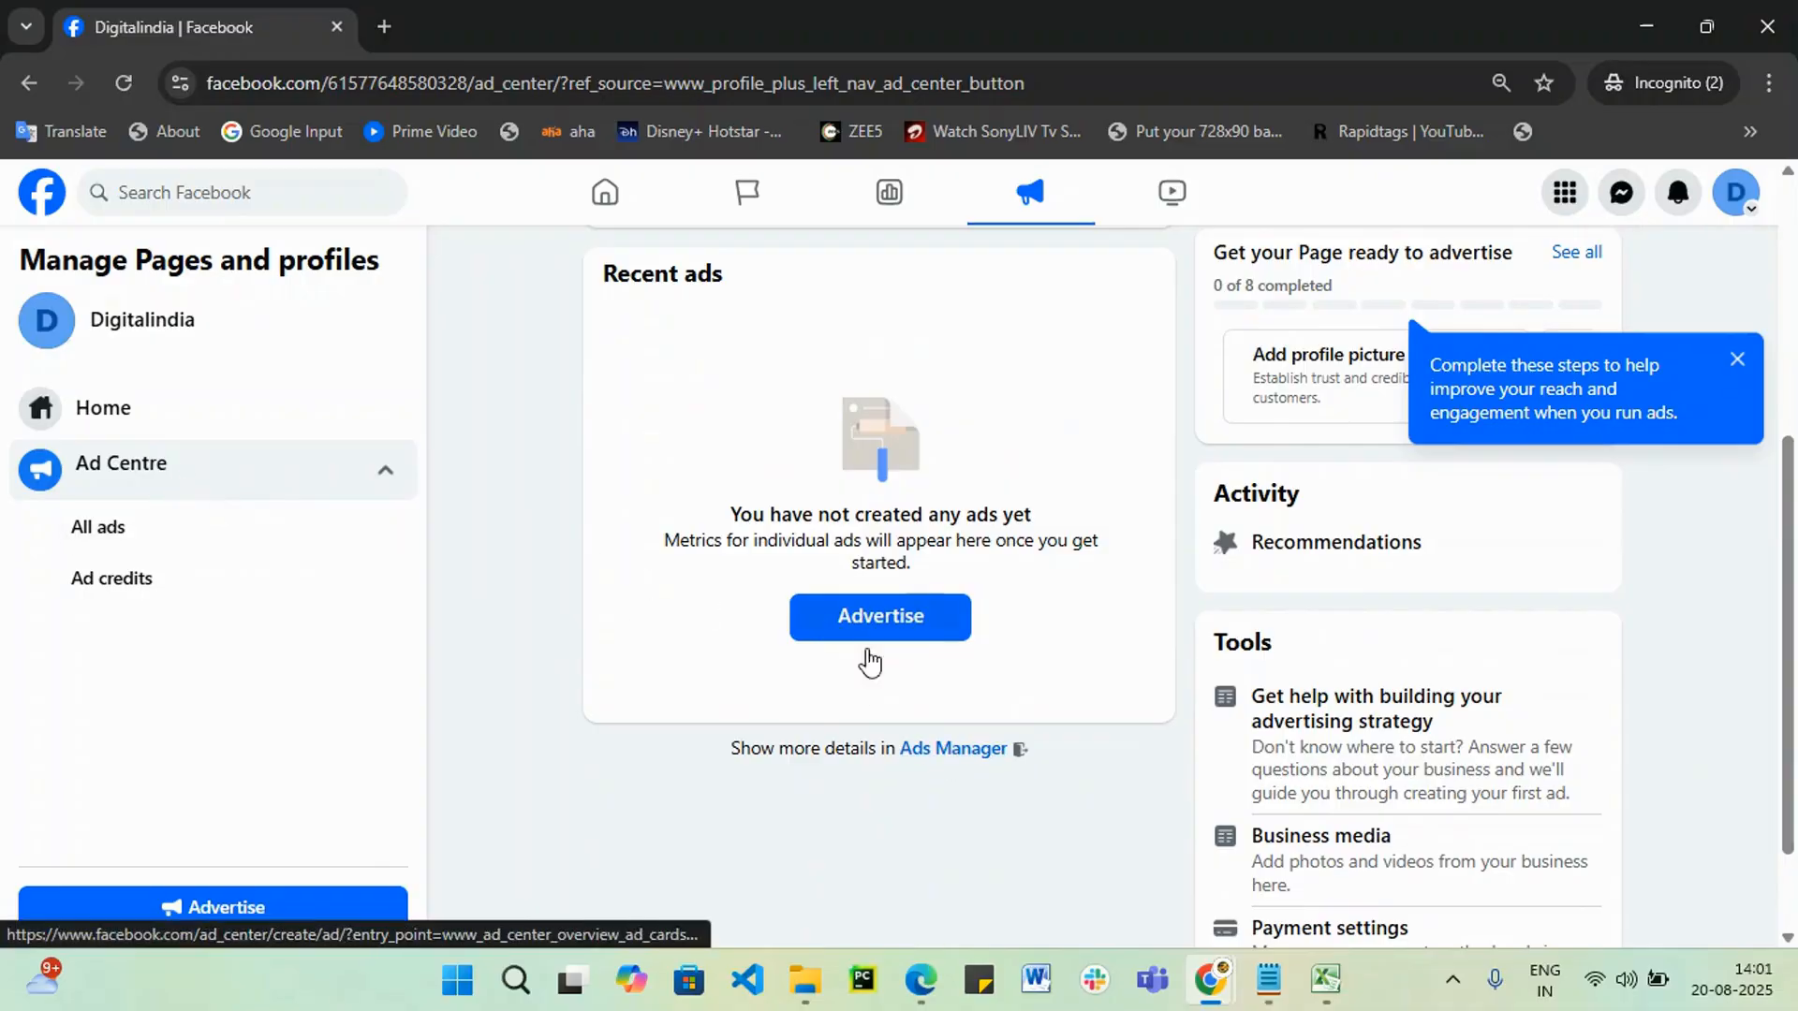
left_click(964, 749)
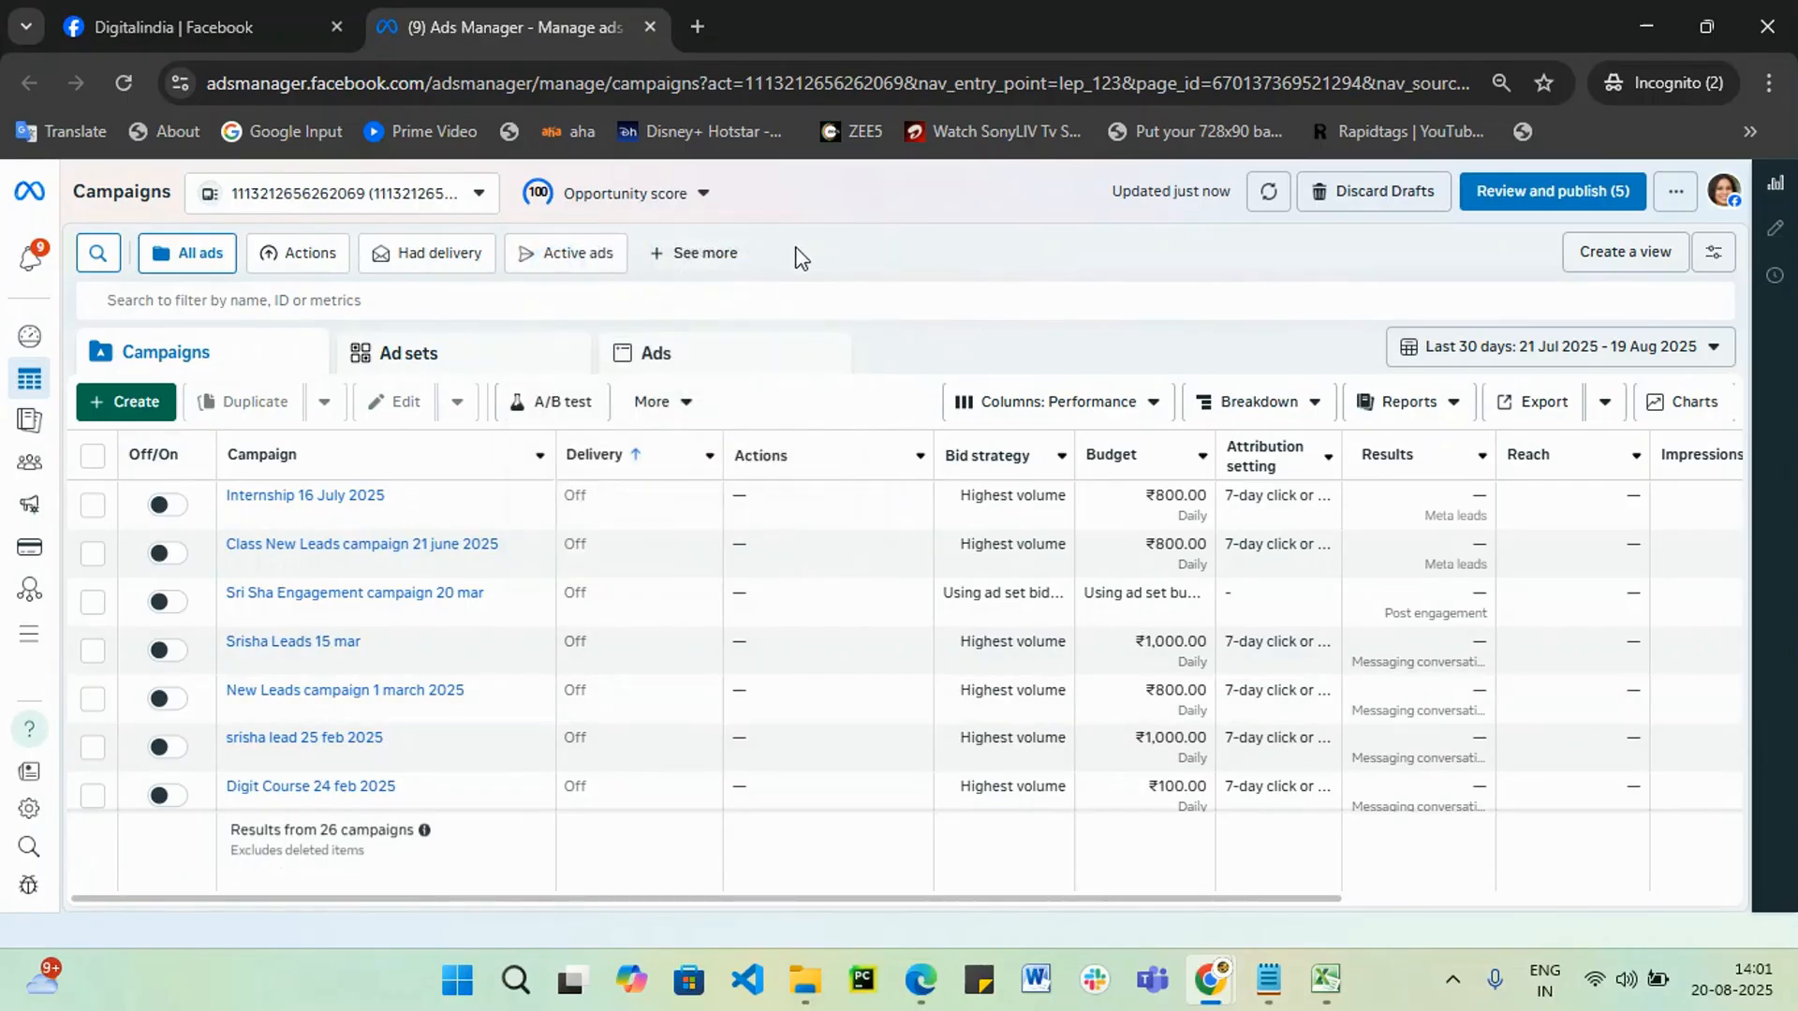
- Select the srishadigital (Read-Only) account under the Digital marketing portfolio and review the ad-settings notice
left_click(473, 199)
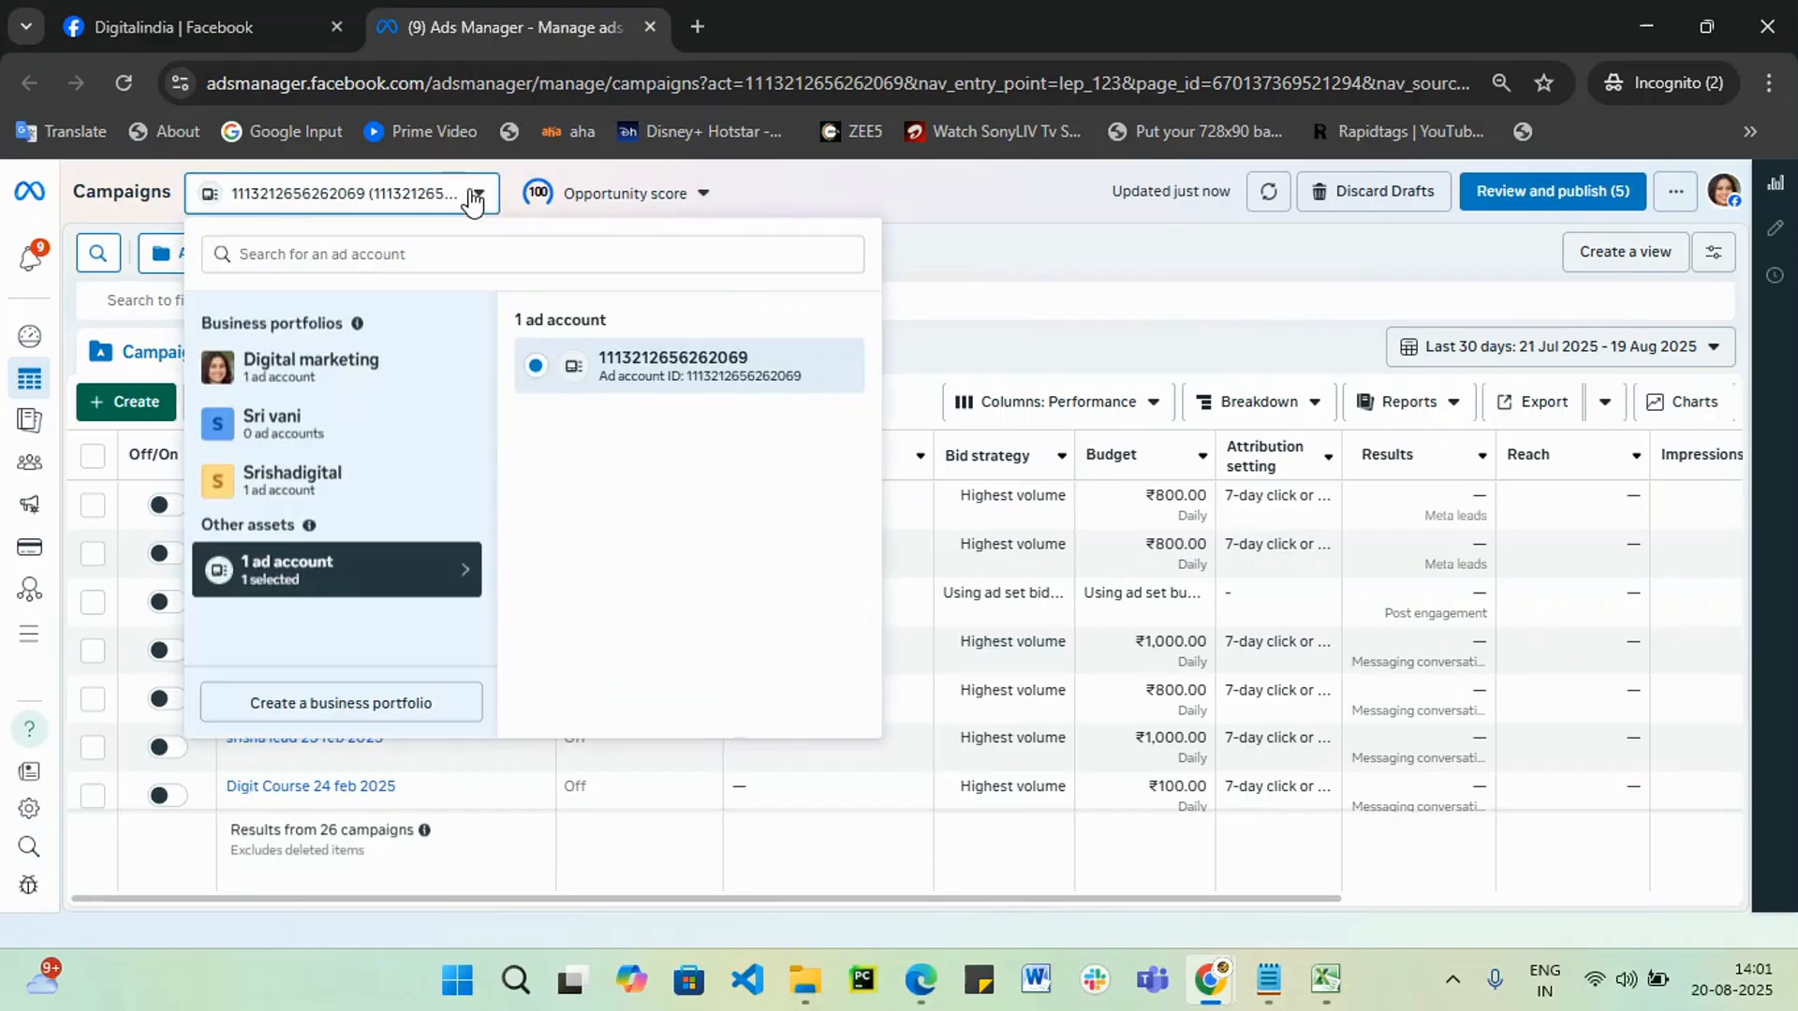
left_click(365, 492)
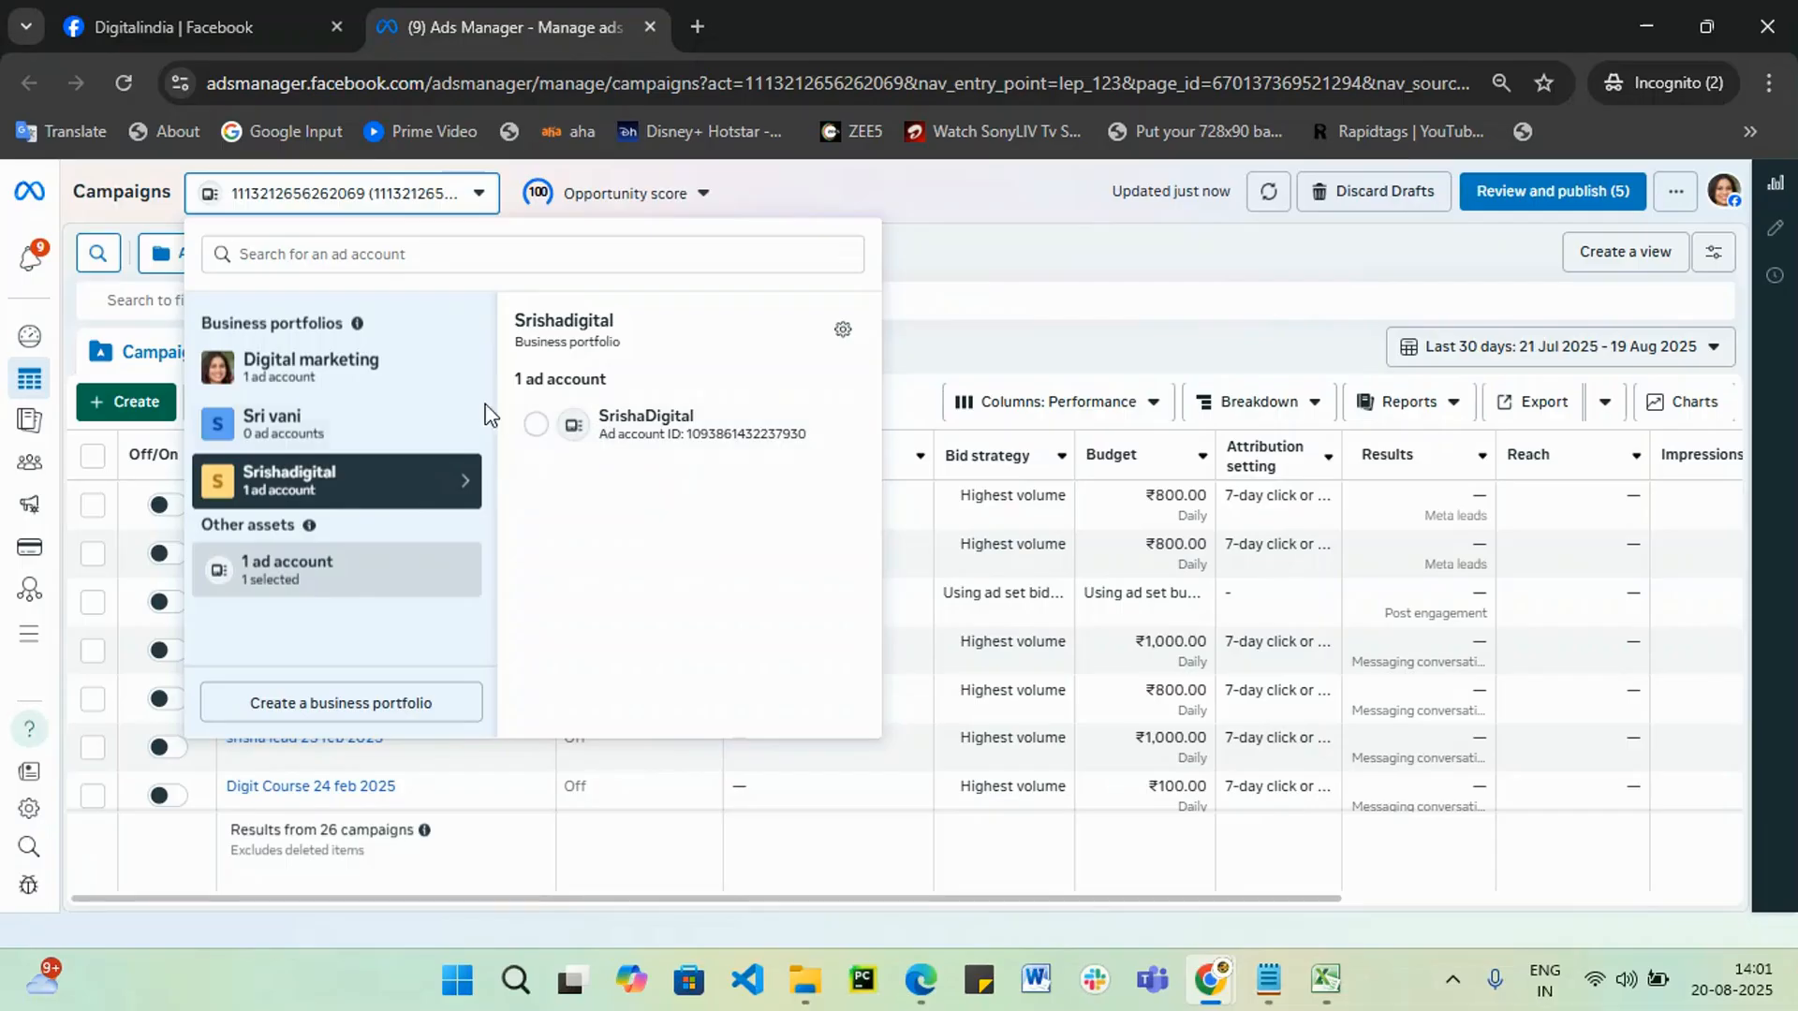
left_click(314, 368)
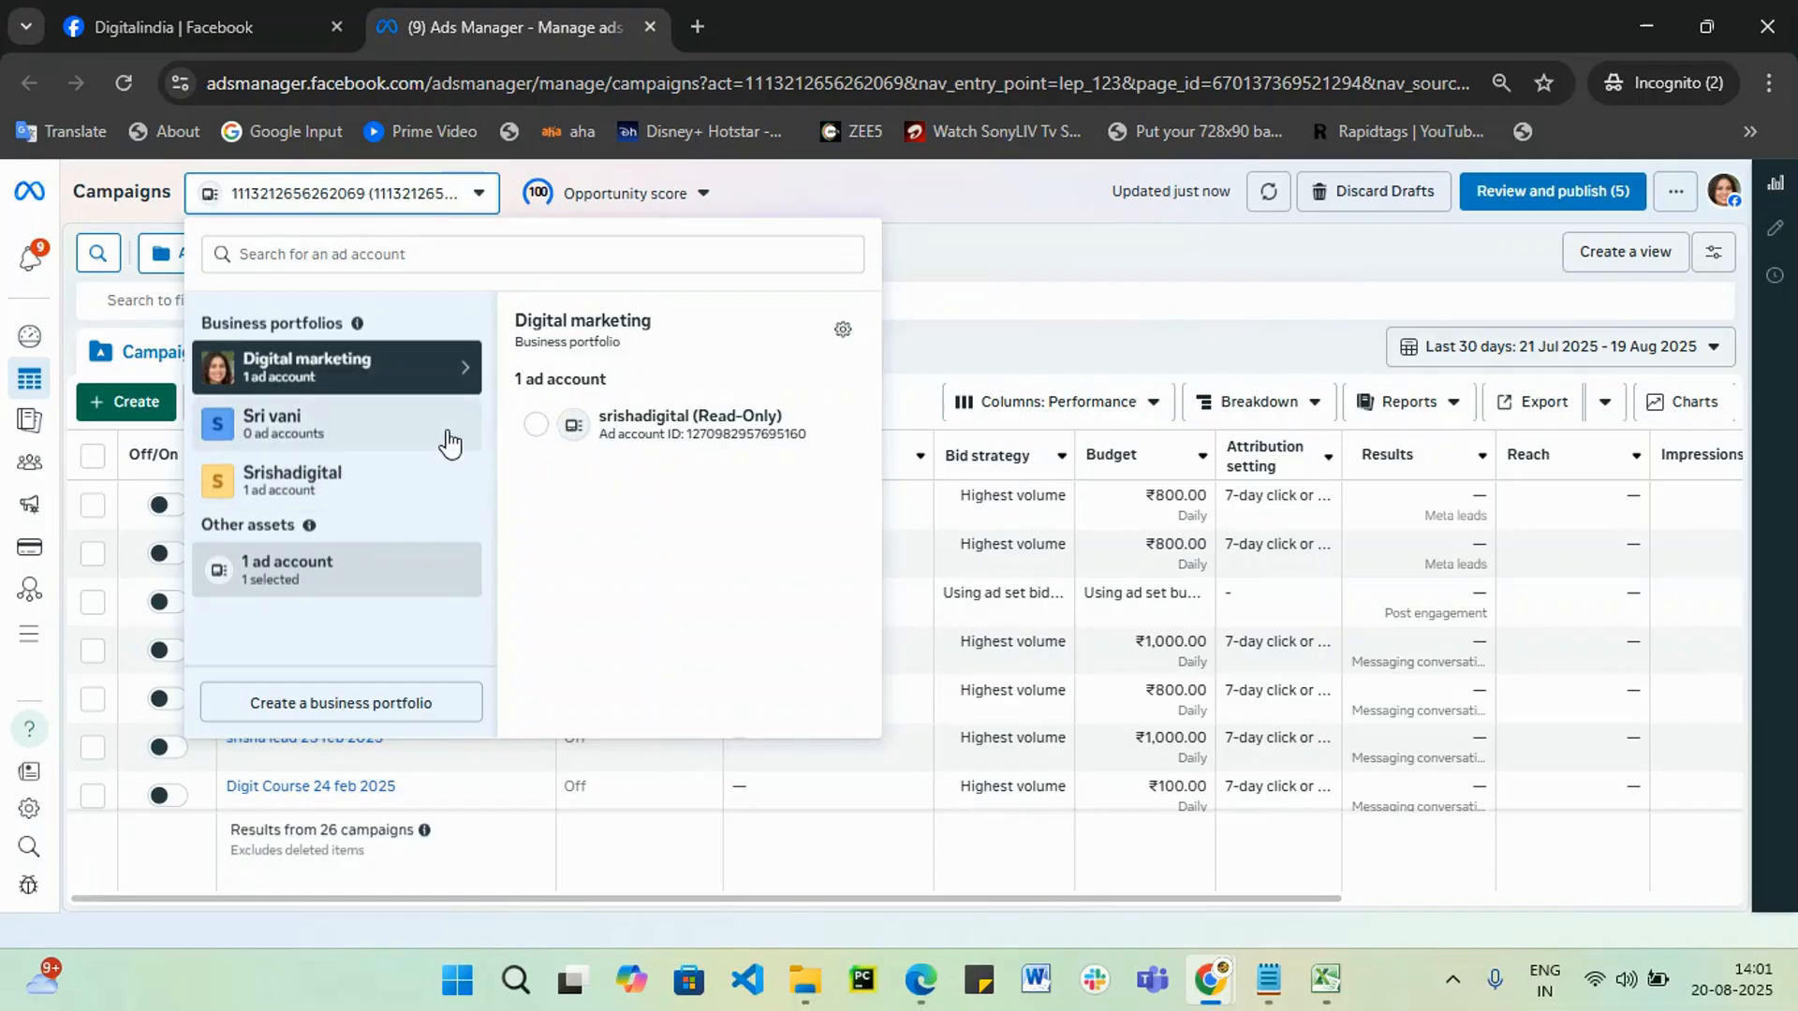
left_click(542, 431)
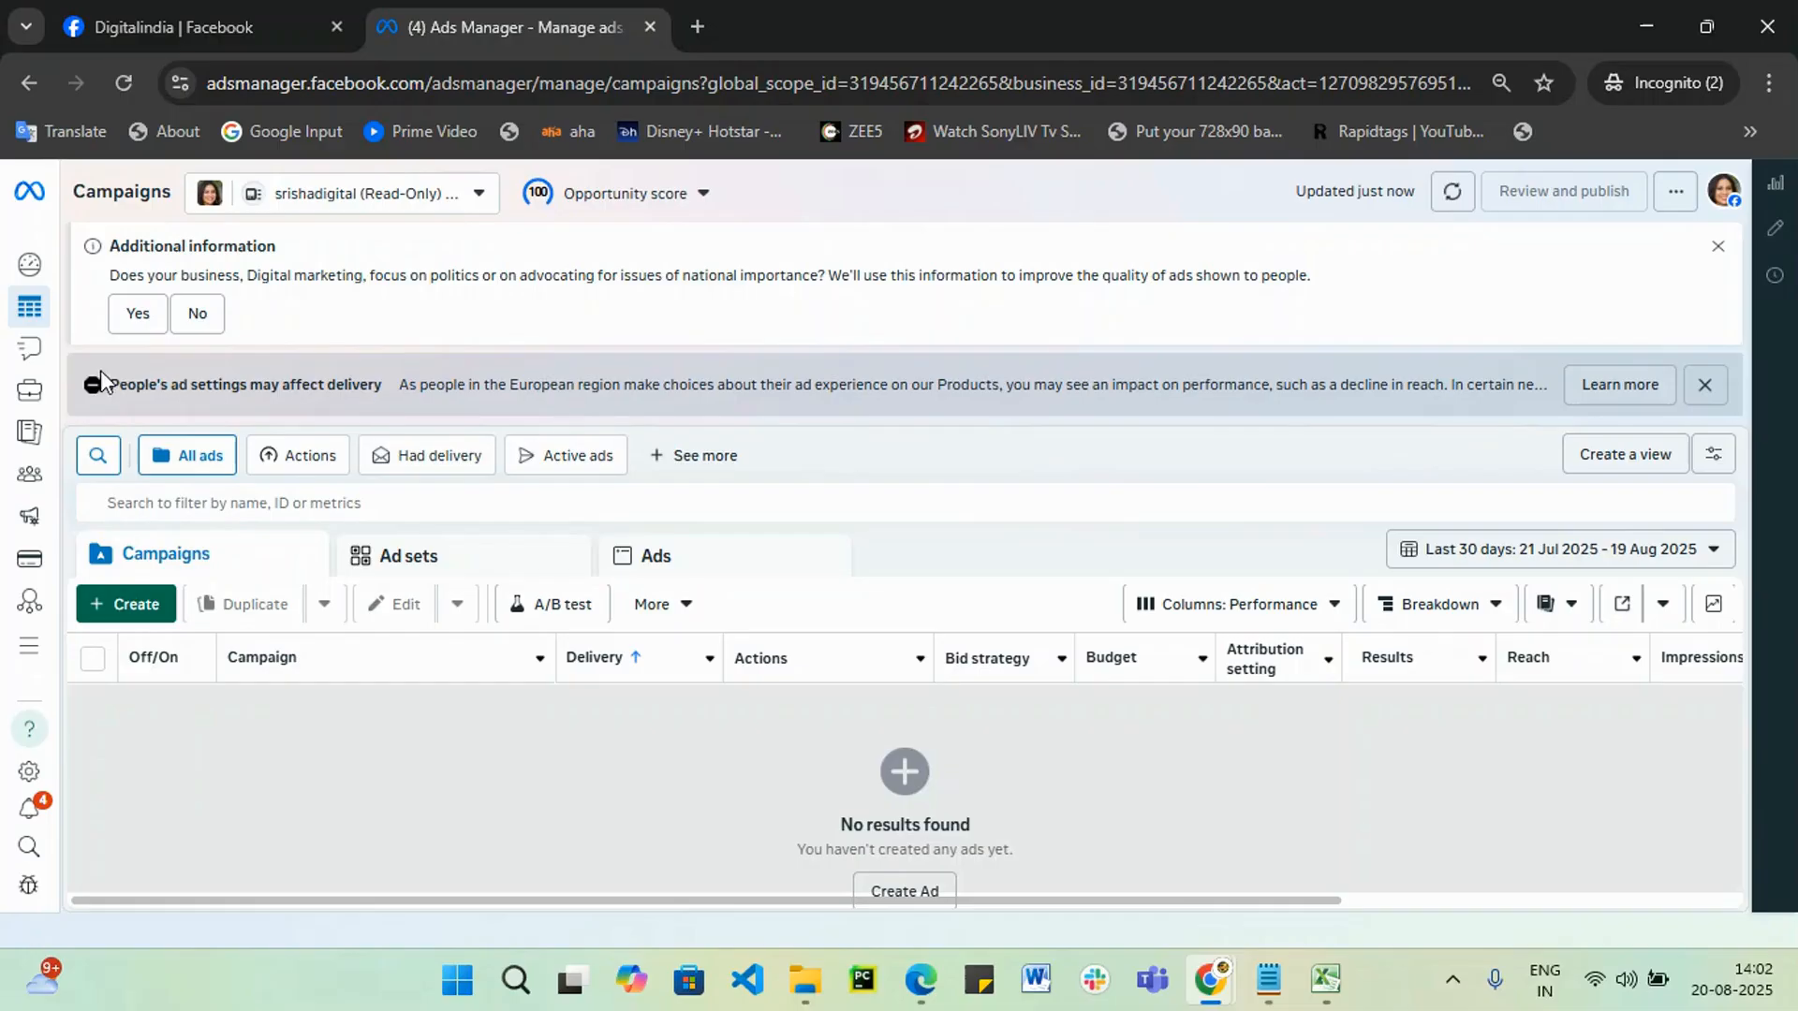
left_click_drag(99, 371, 1318, 394)
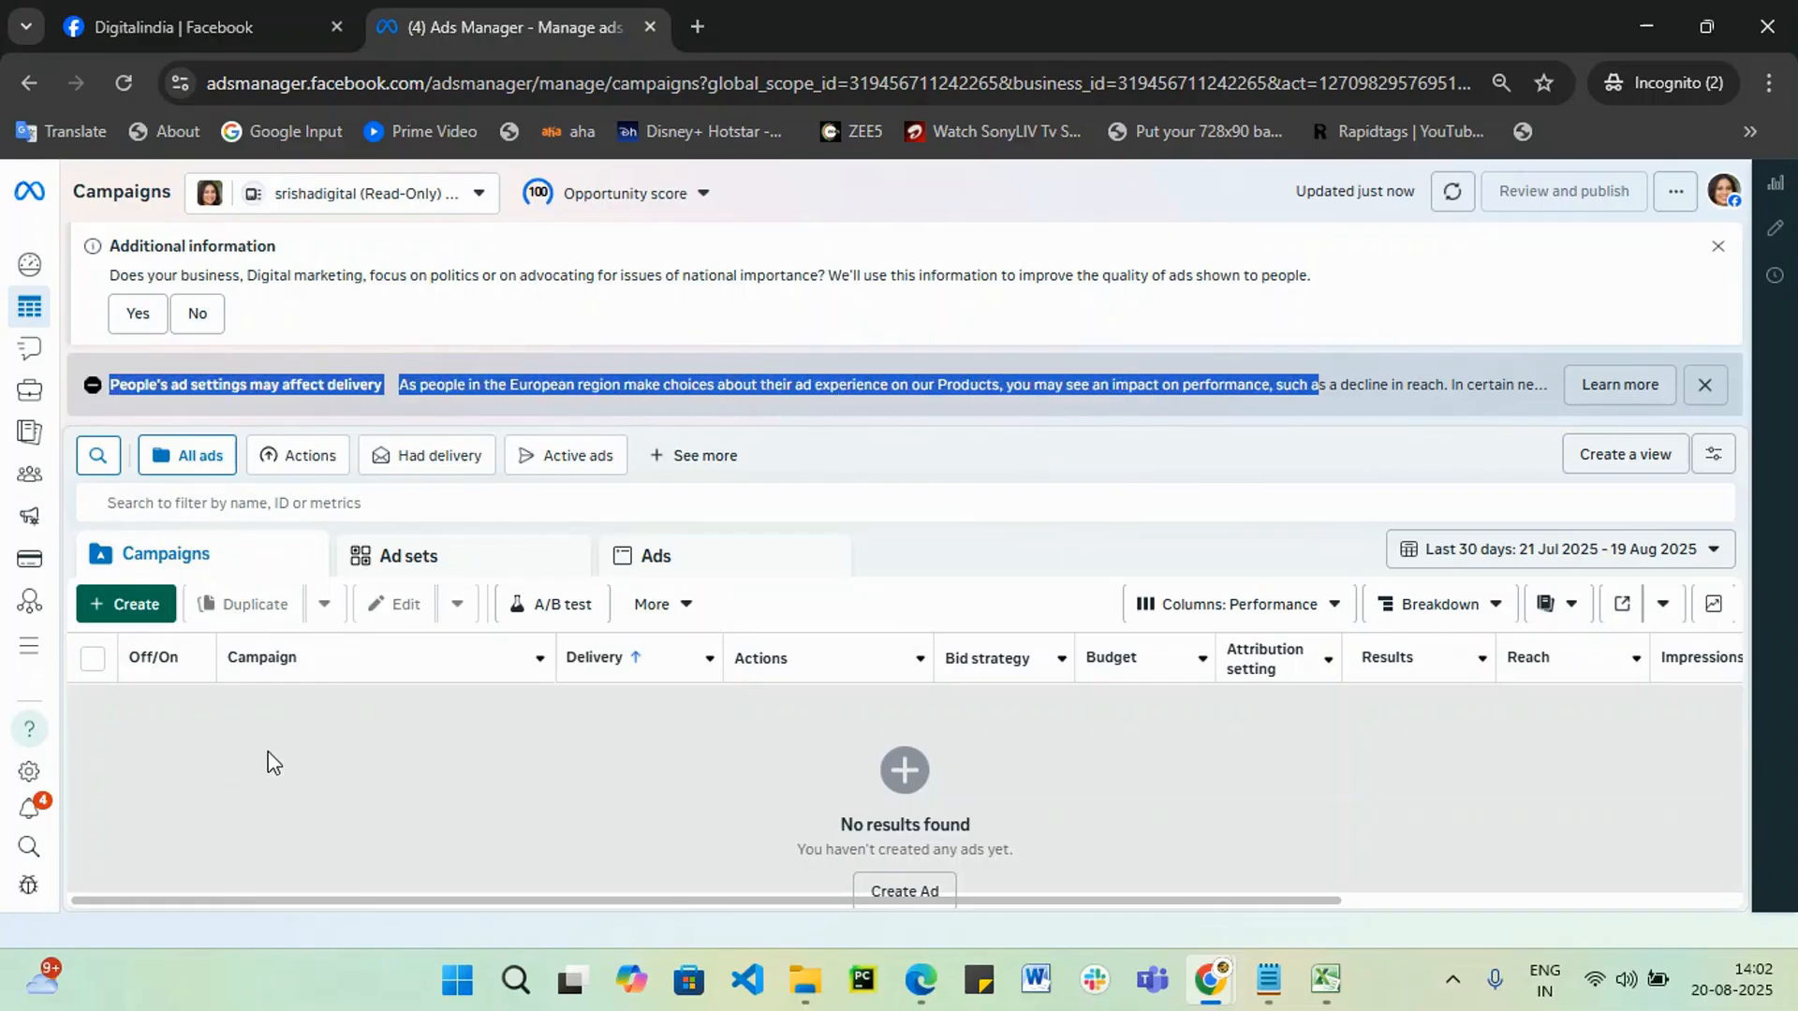
left_click(323, 759)
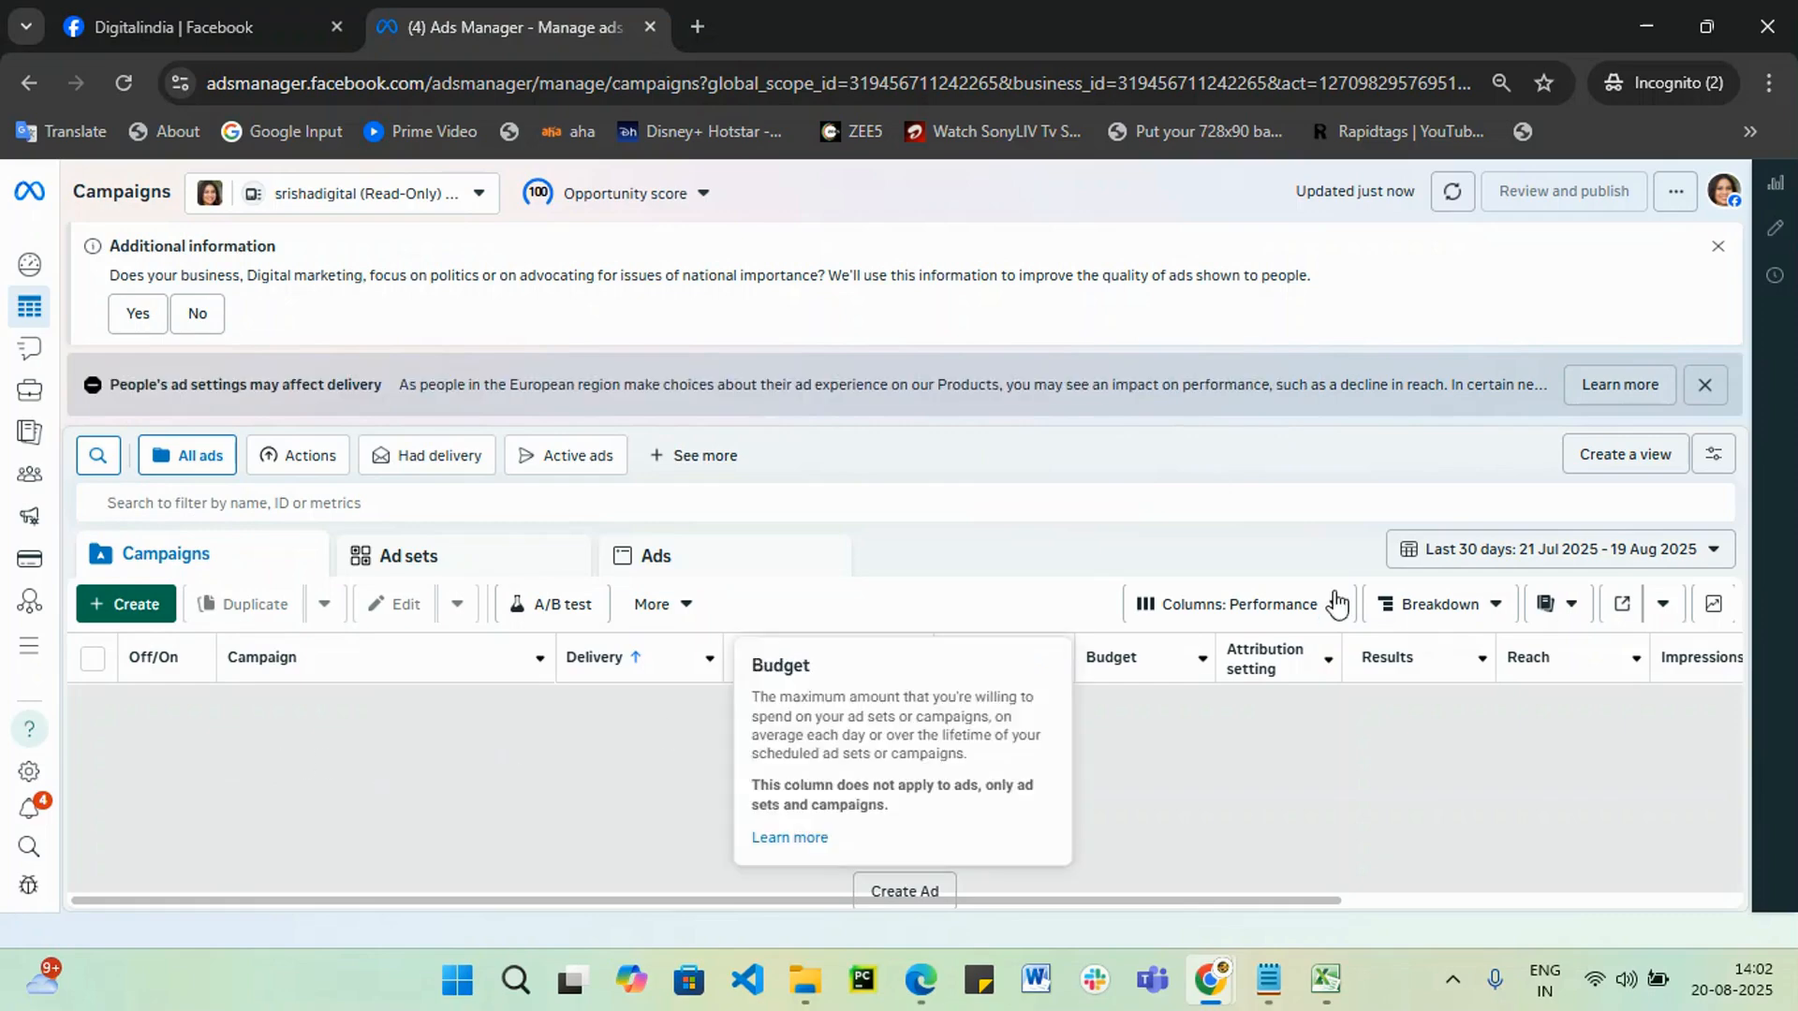
- Start a new campaign, review the objectives, and pick Traffic as the objective
left_click(133, 604)
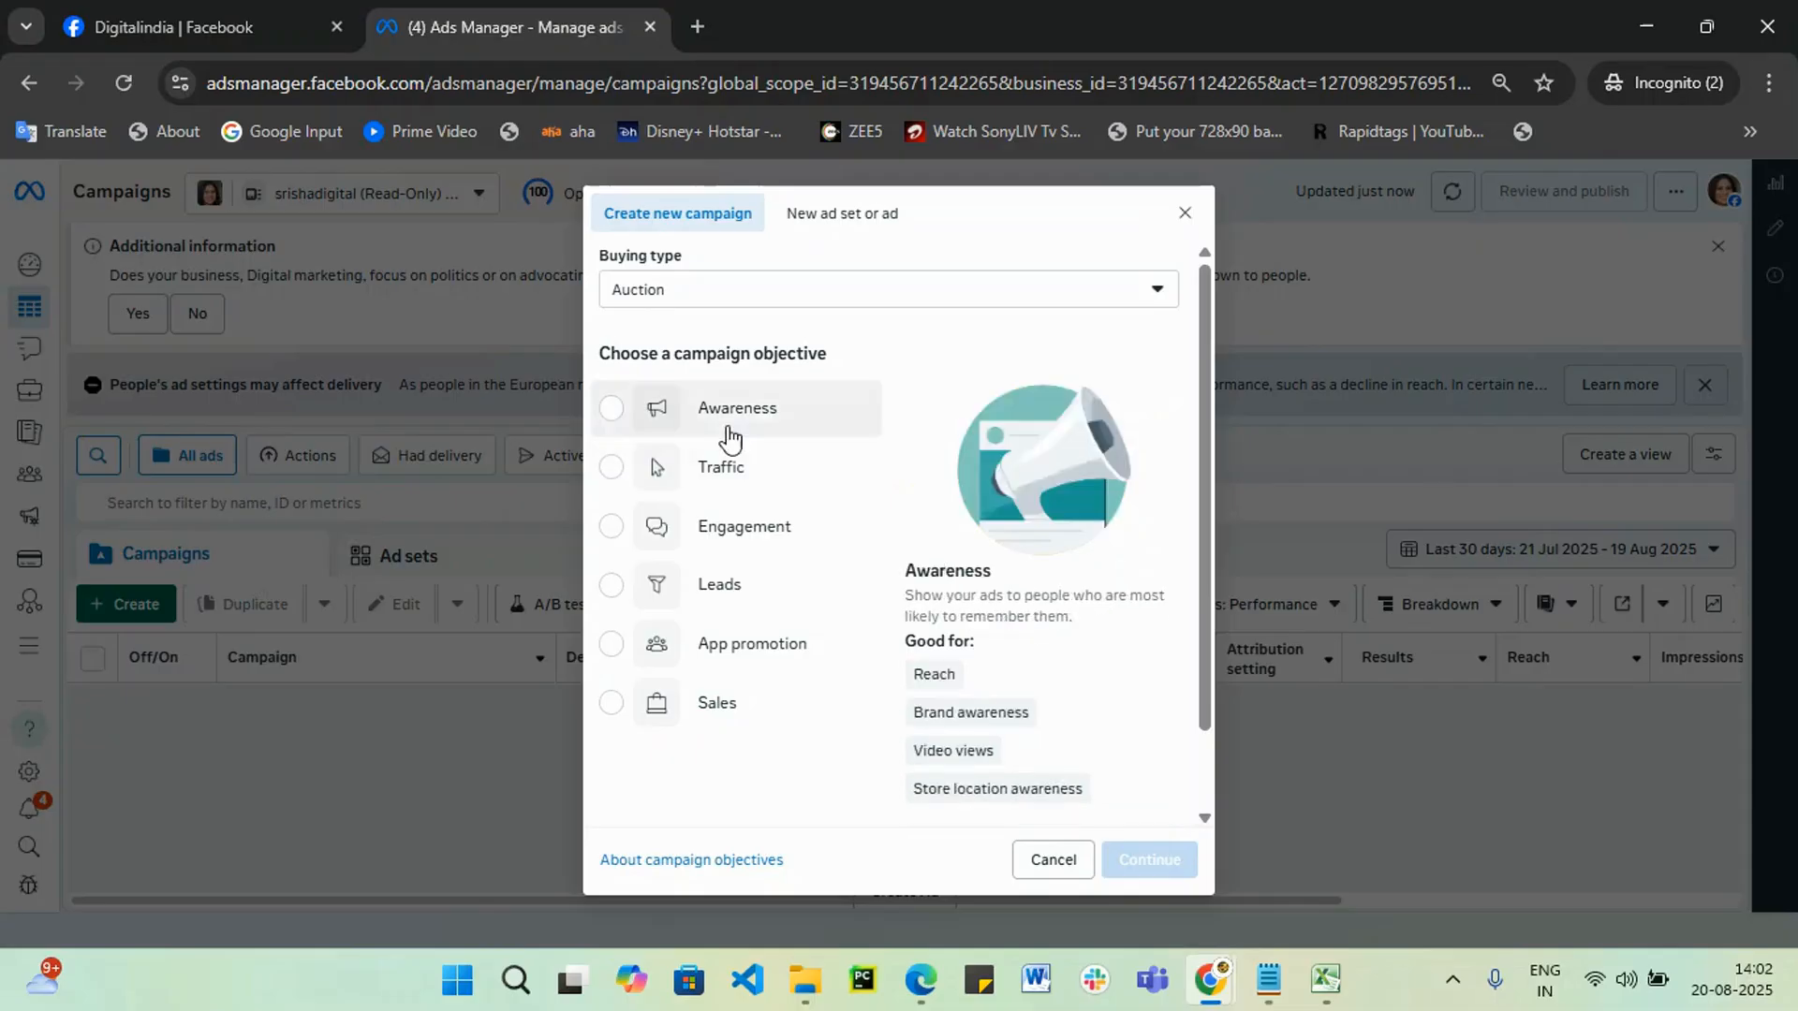
mouse_move(739, 412)
mouse_move(715, 490)
scroll(905, 394, "down", 1)
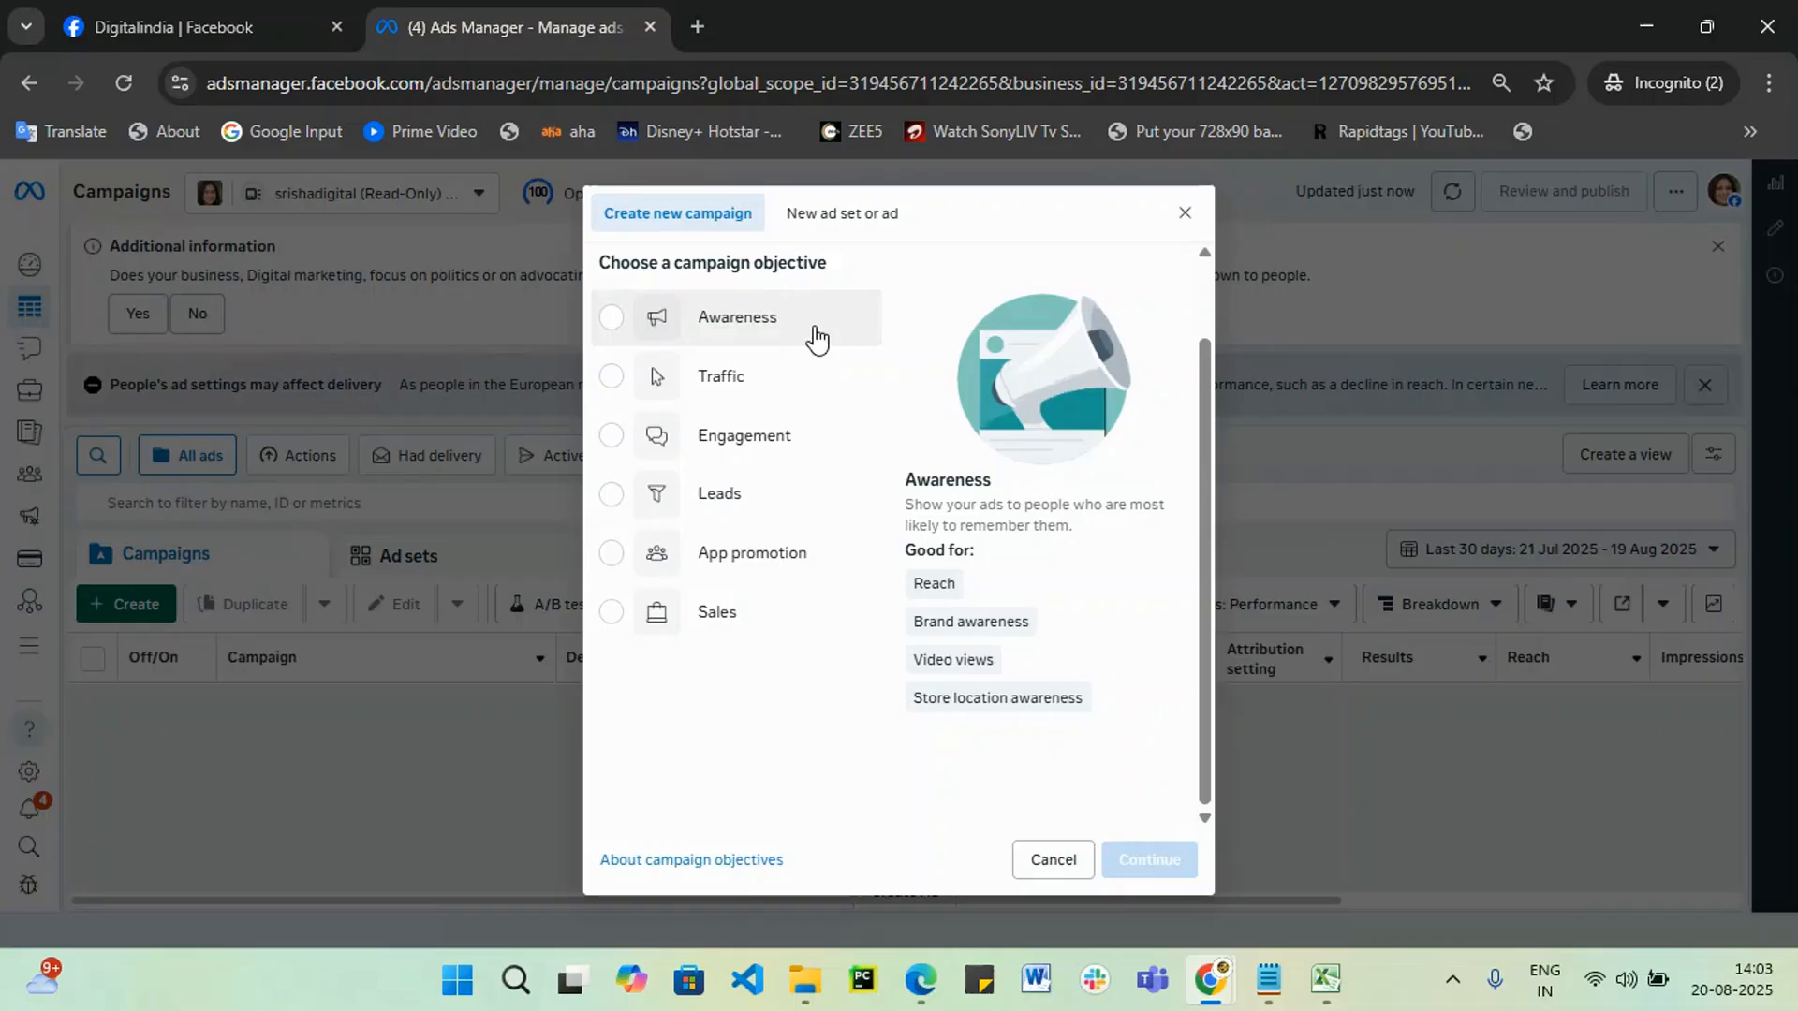
left_click(709, 397)
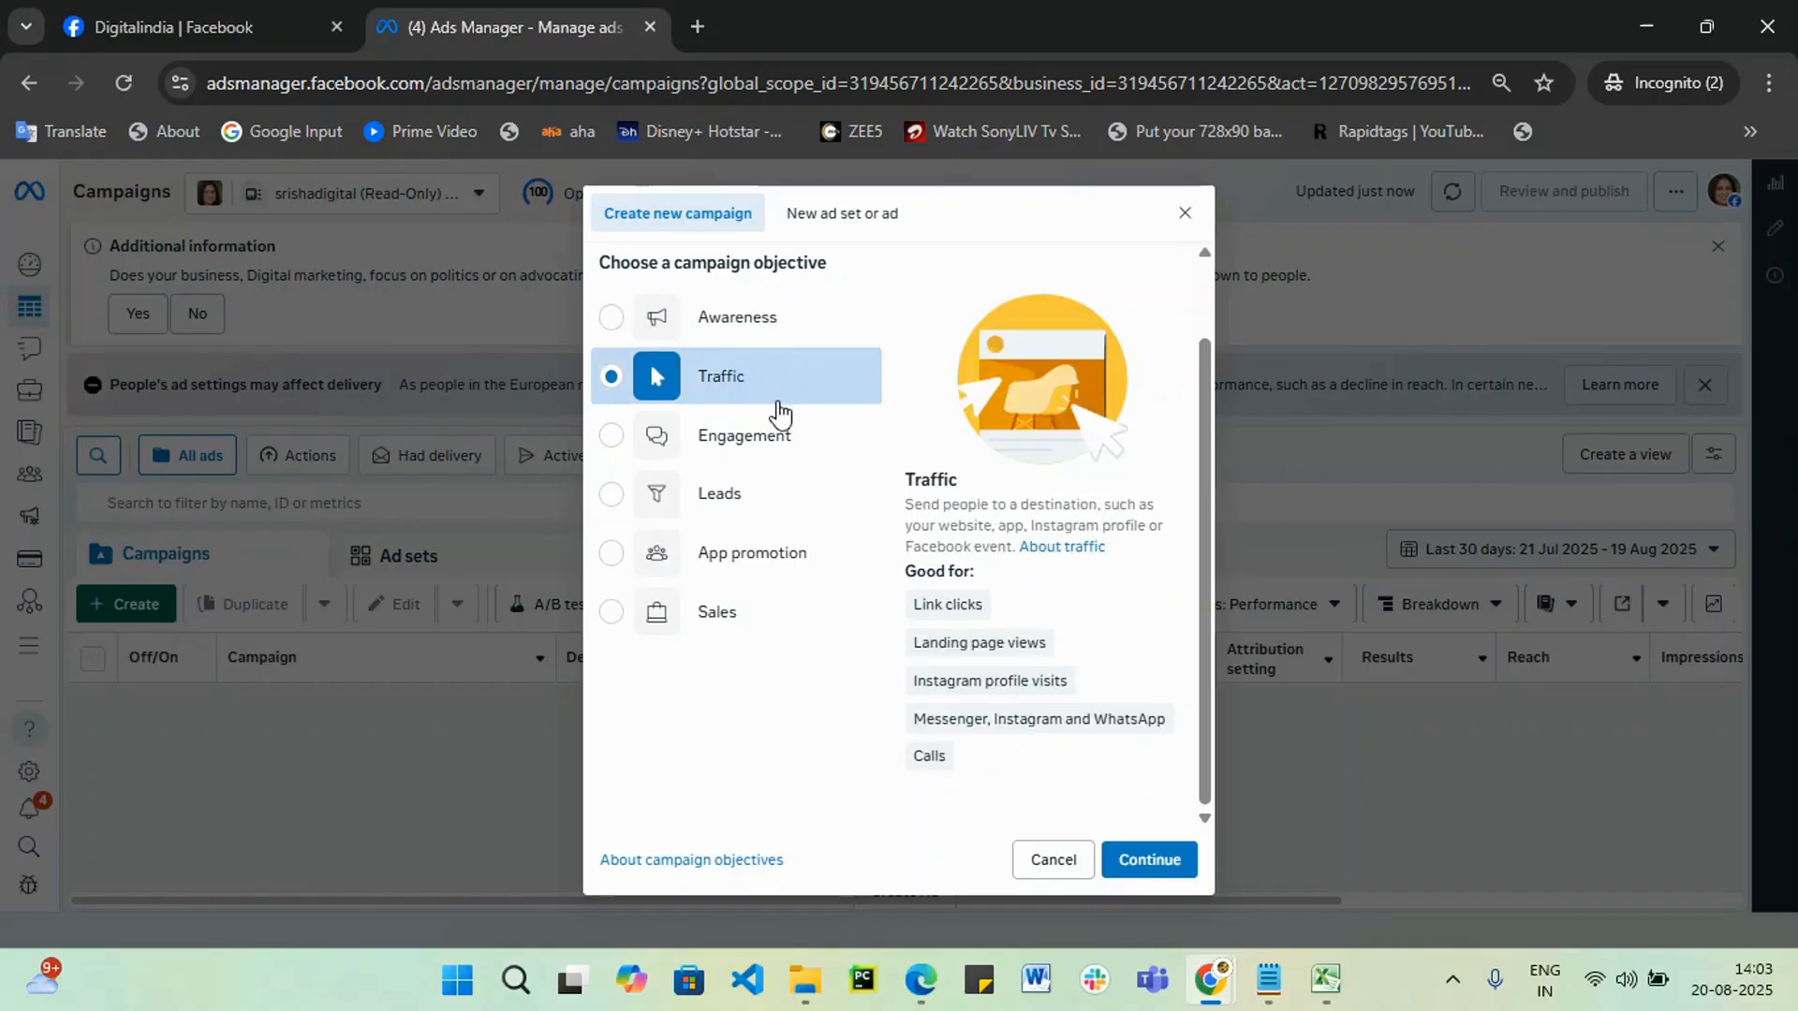
- Try Engagement and App promotion, then settle on Leads and continue
left_click(739, 447)
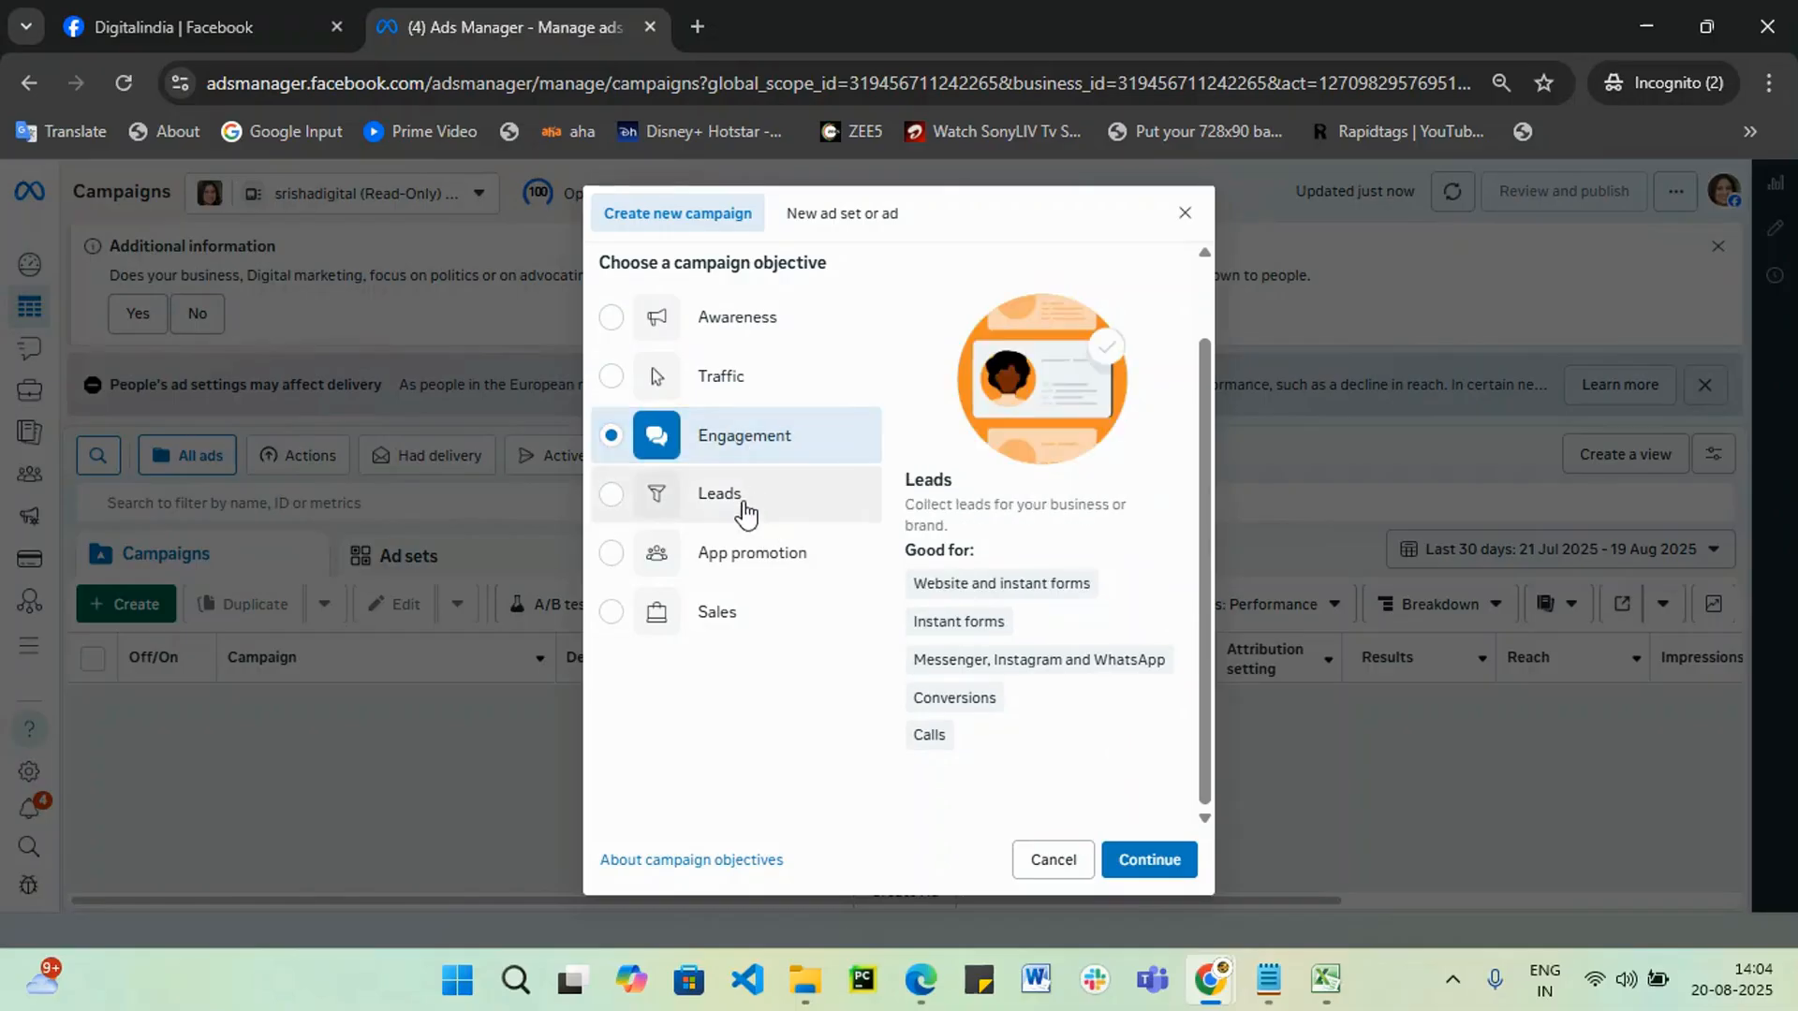
left_click(705, 515)
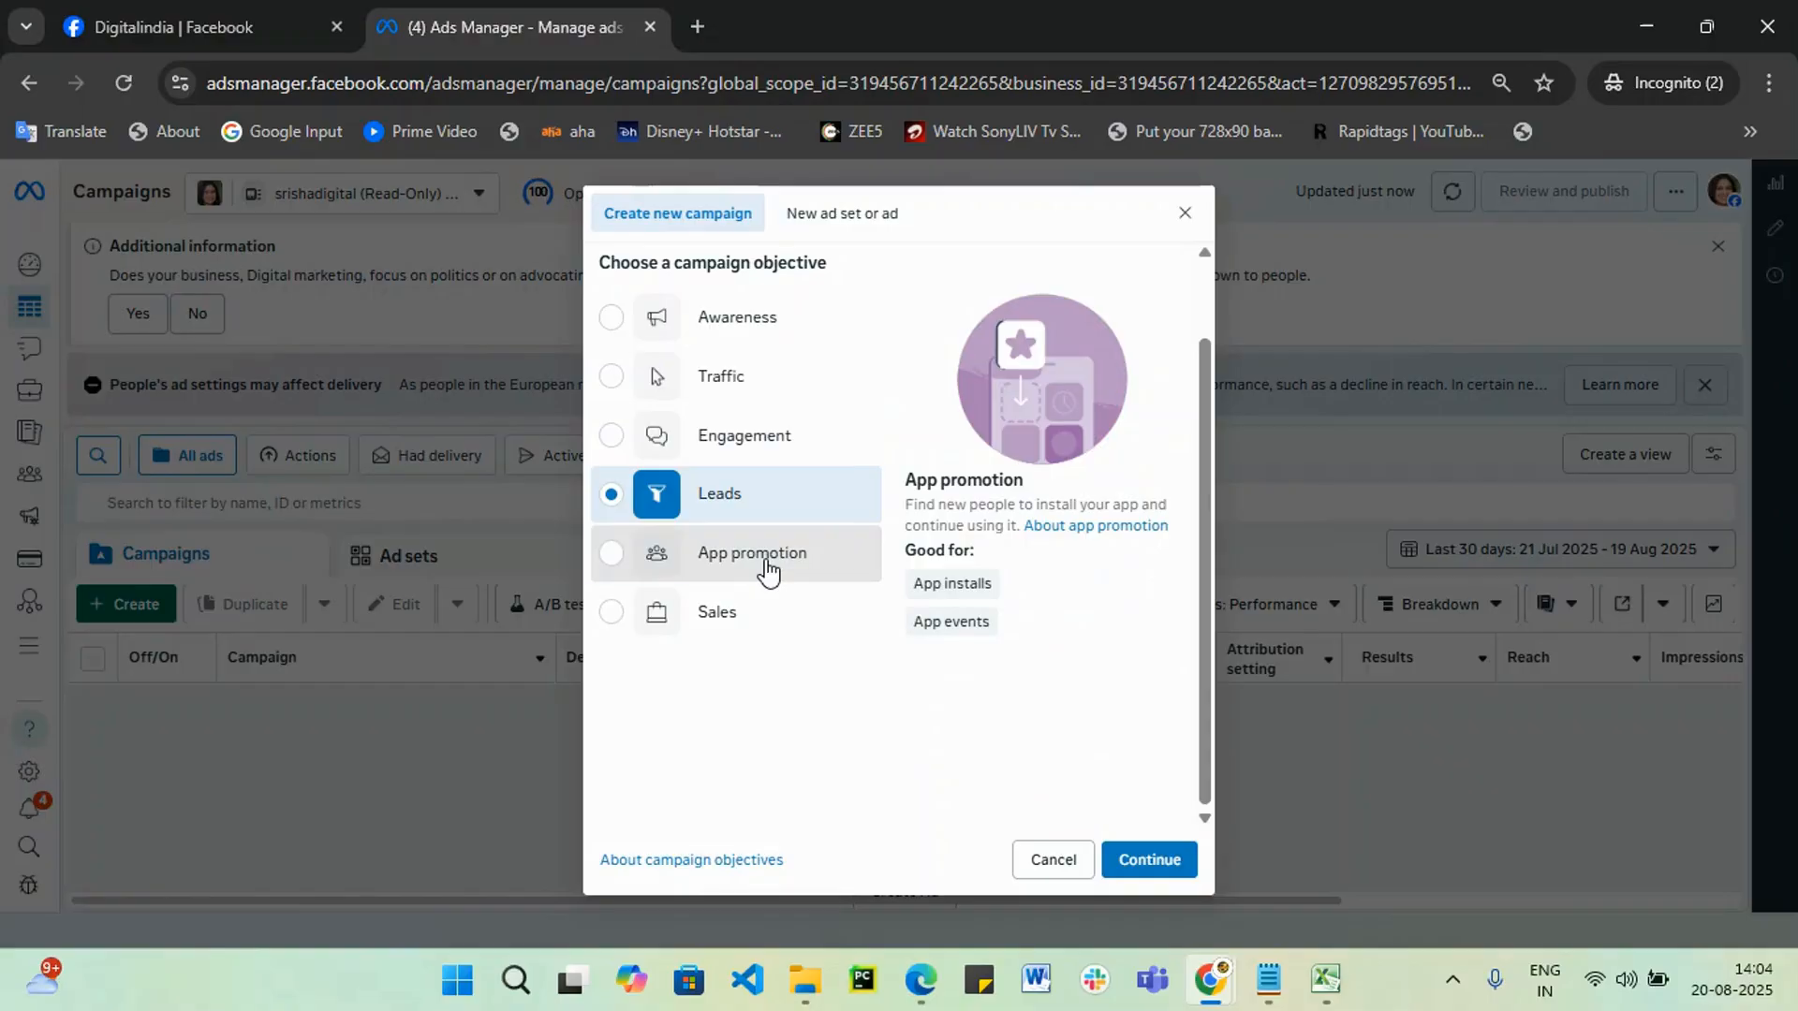
left_click(768, 569)
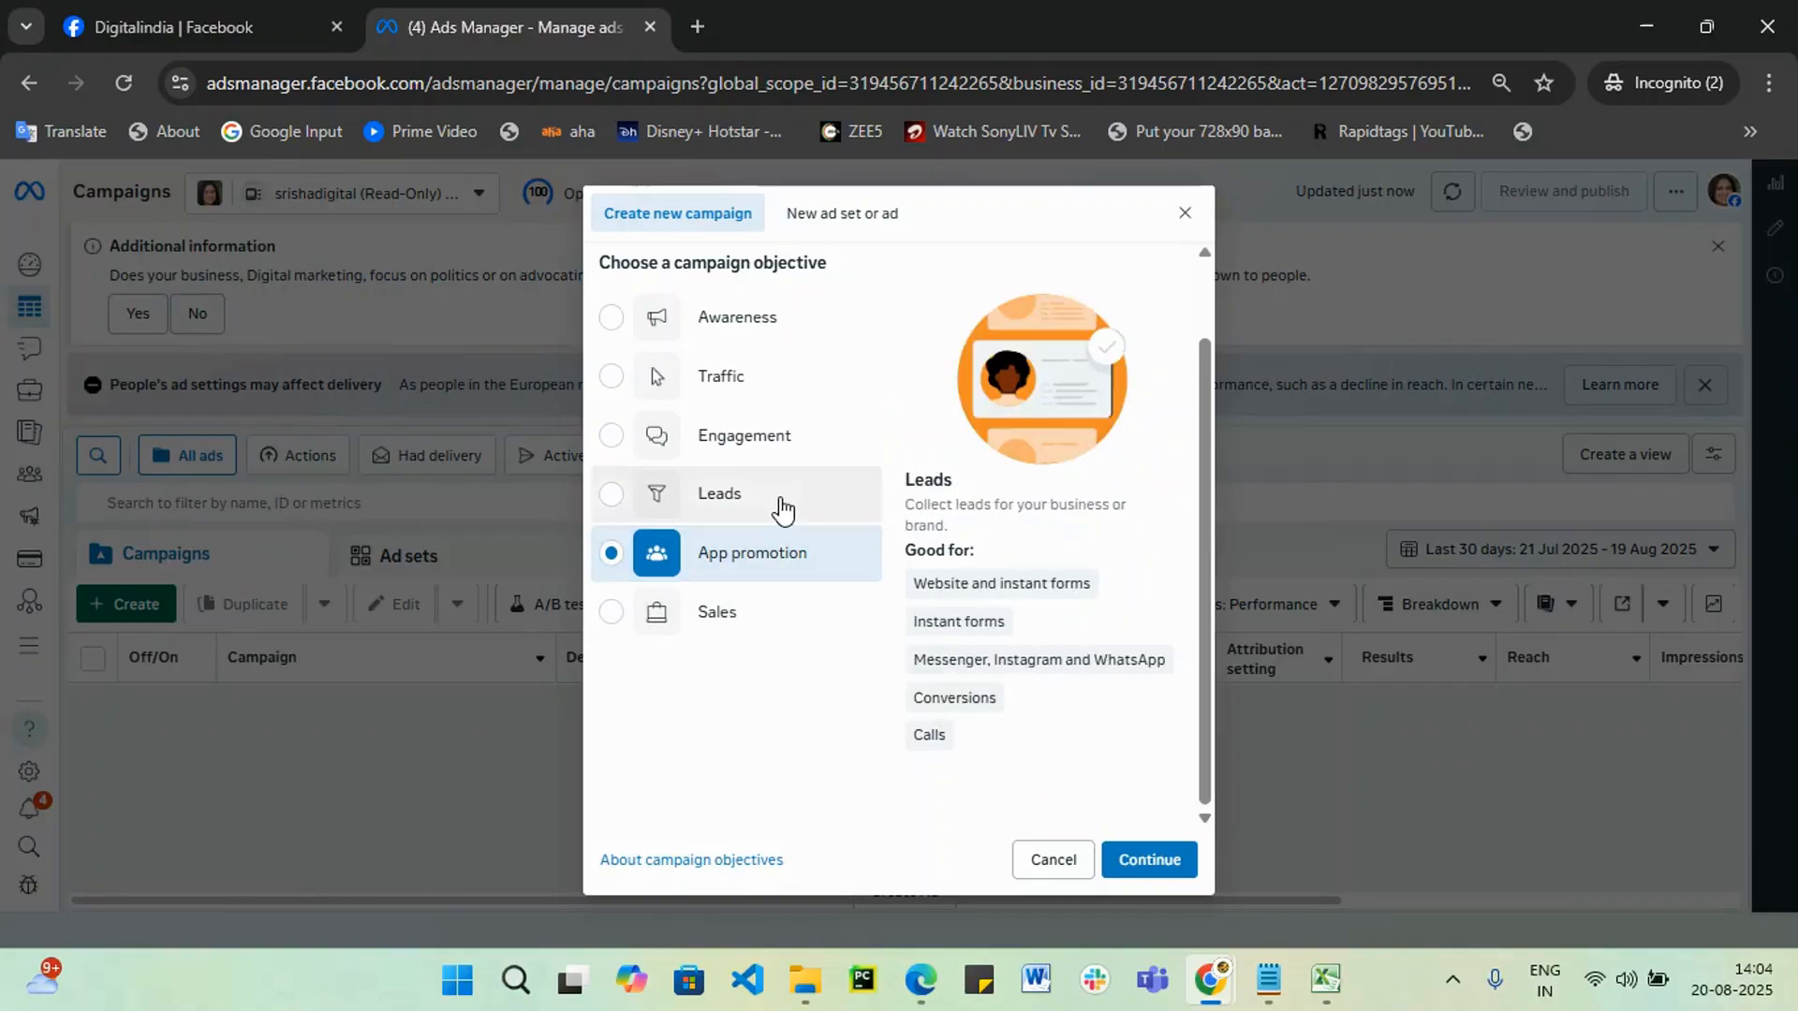
left_click(777, 501)
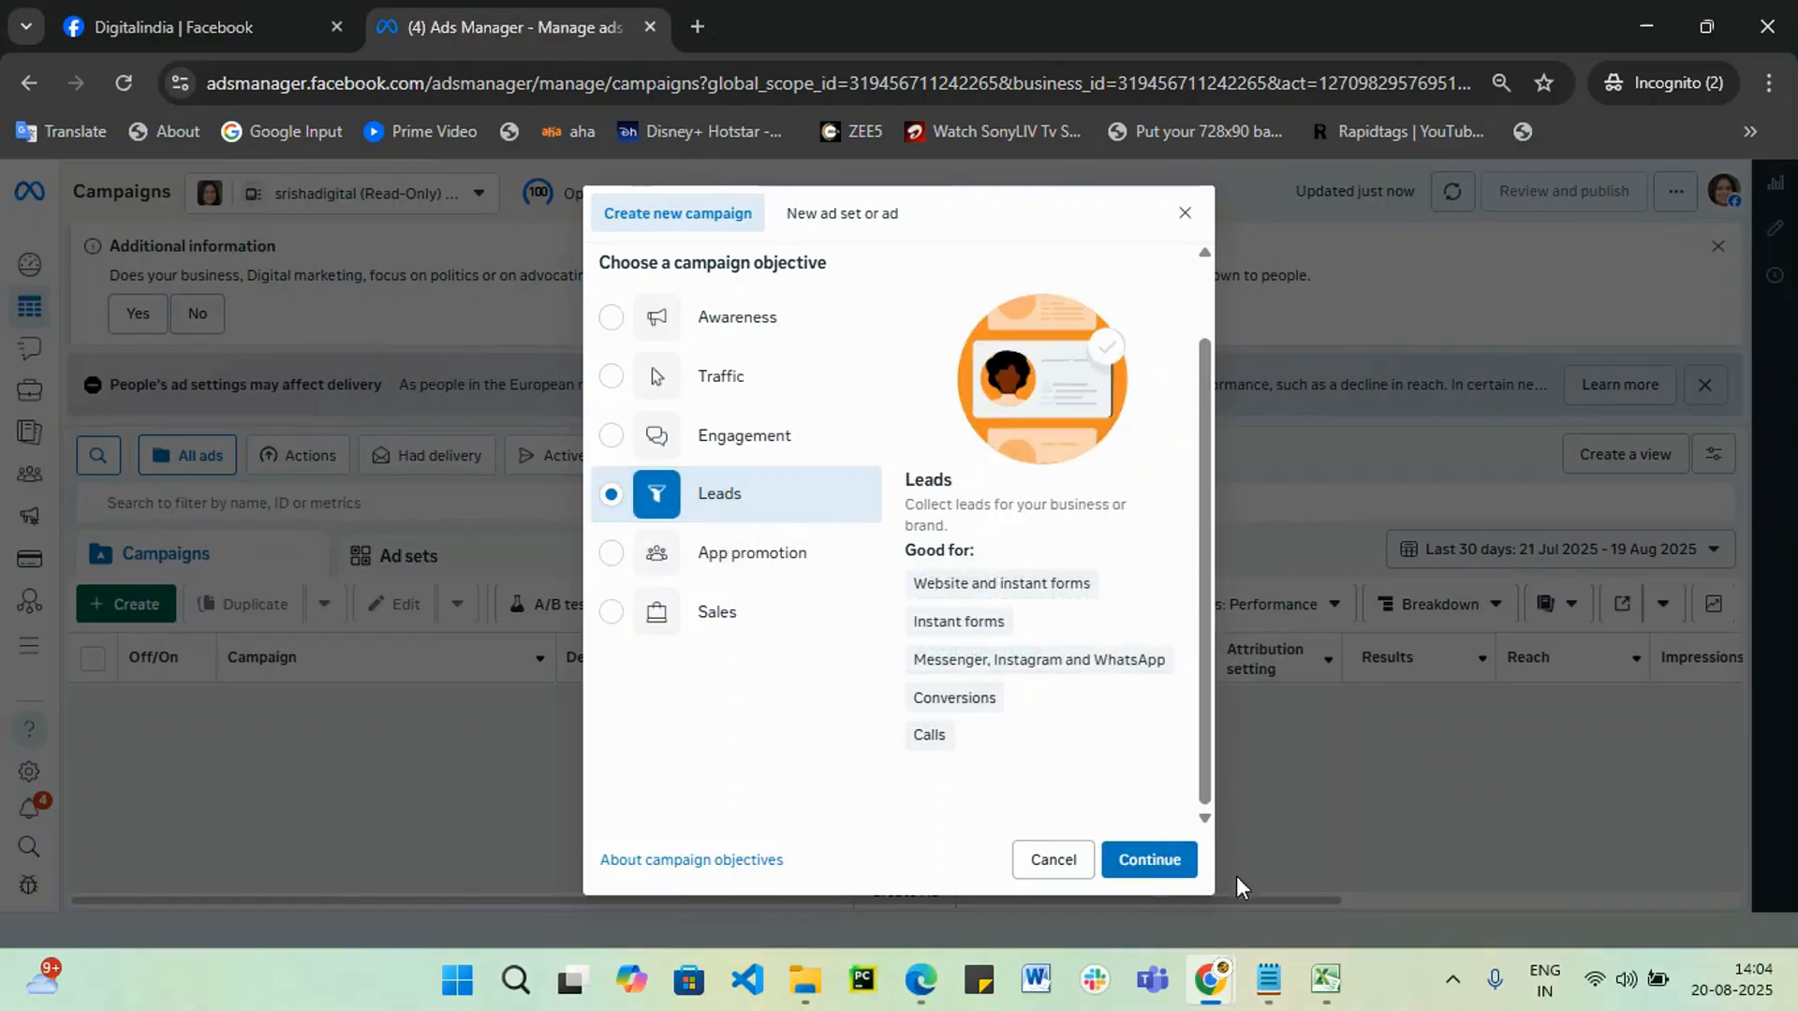
left_click(1151, 857)
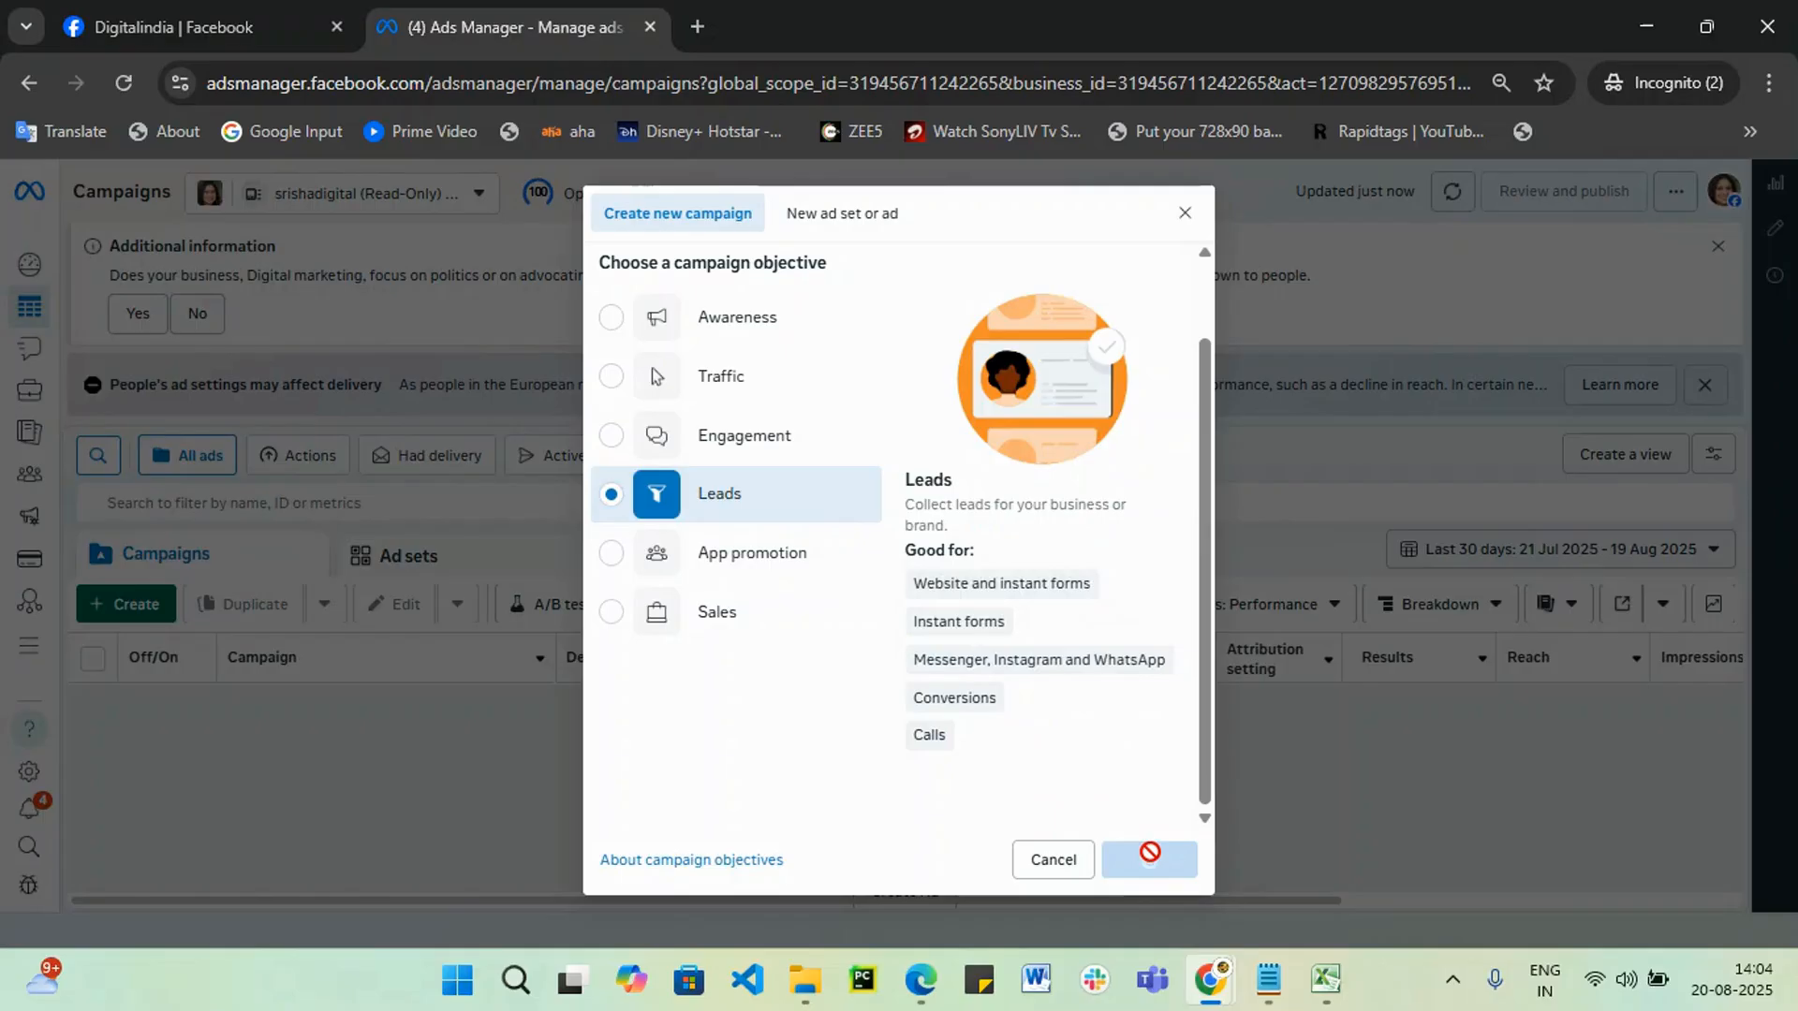
- Scroll the draft New Leads campaign down to the ₹1,000.00 daily budget and back to Campaign name
mouse_move(985, 678)
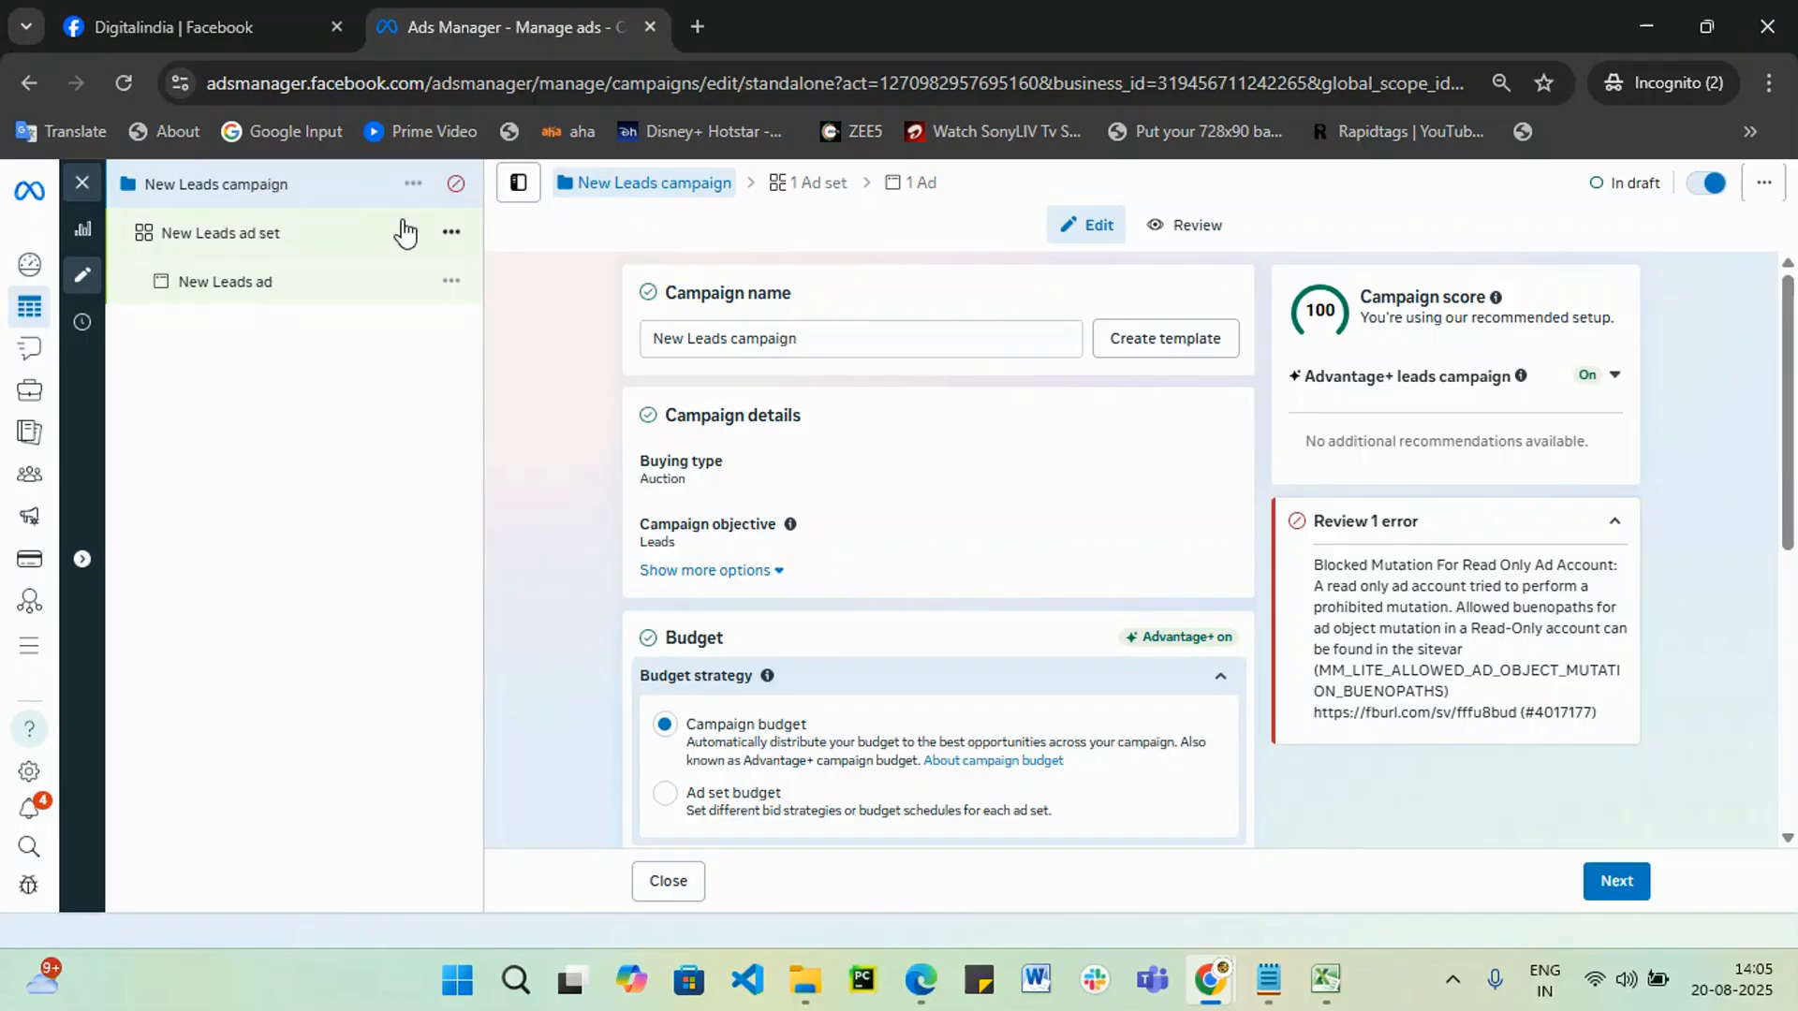
scroll(1051, 615, "down", 3)
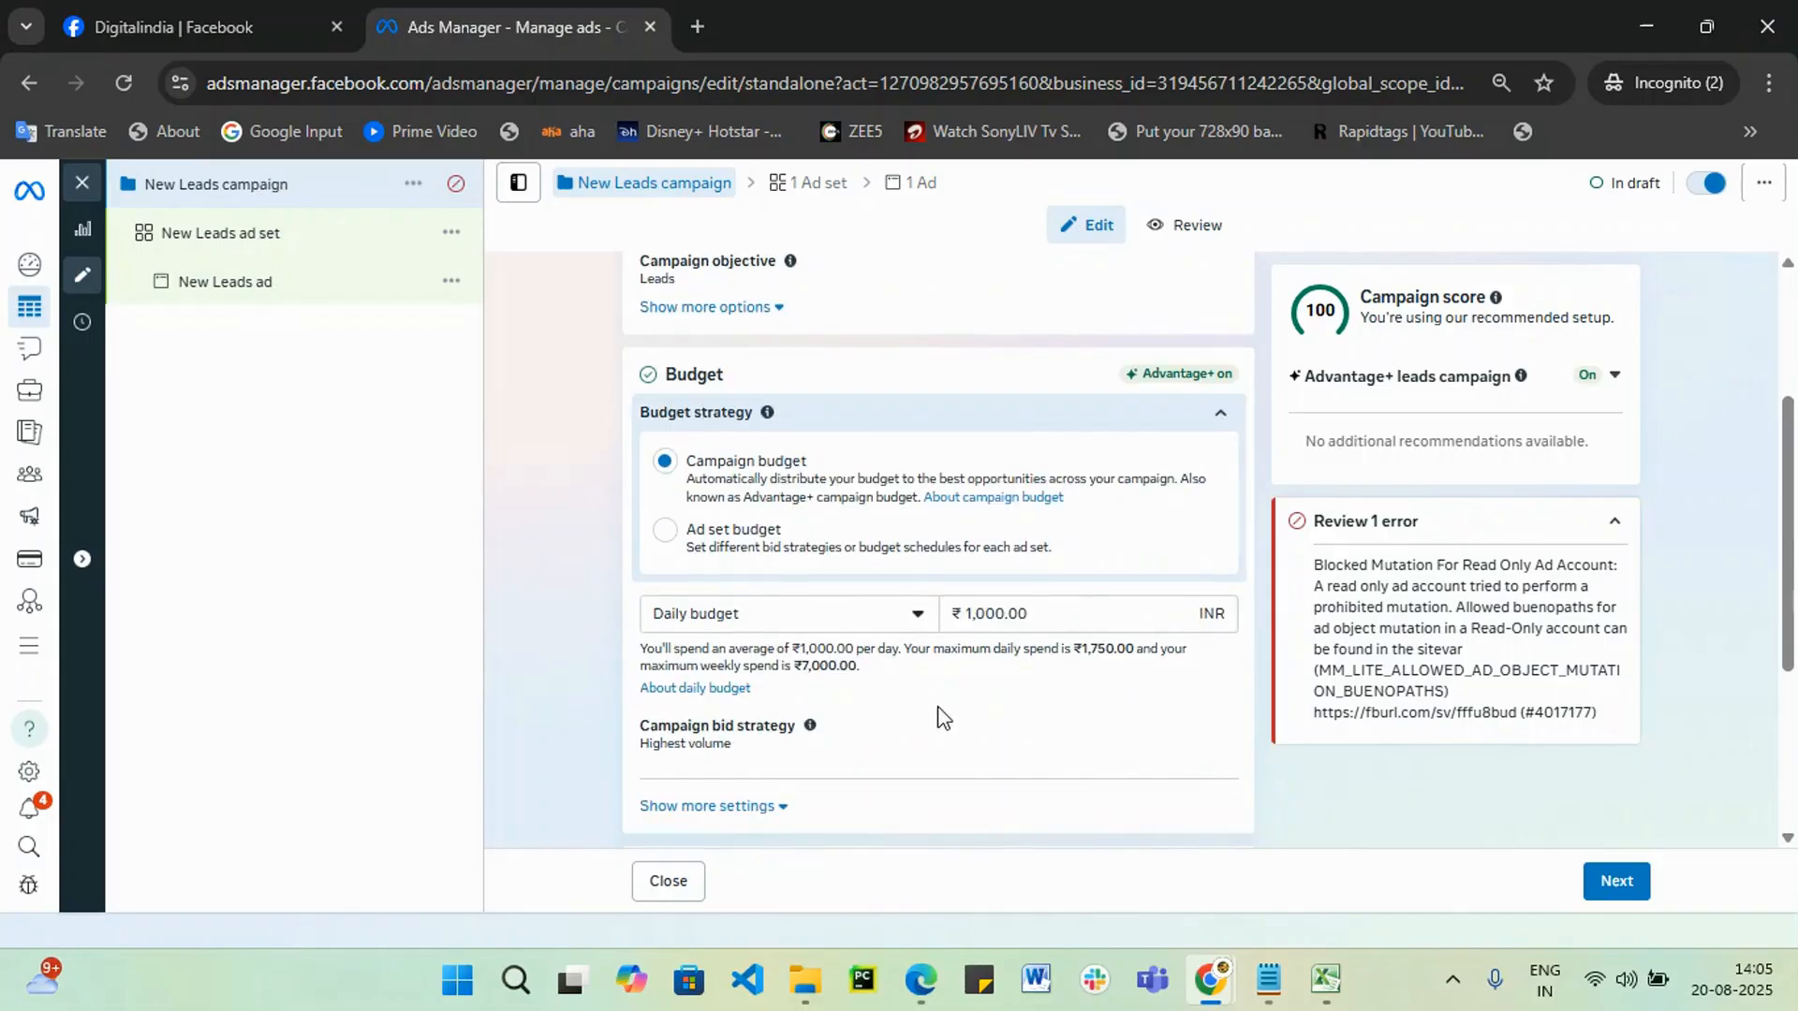
scroll(940, 715, "up", 3)
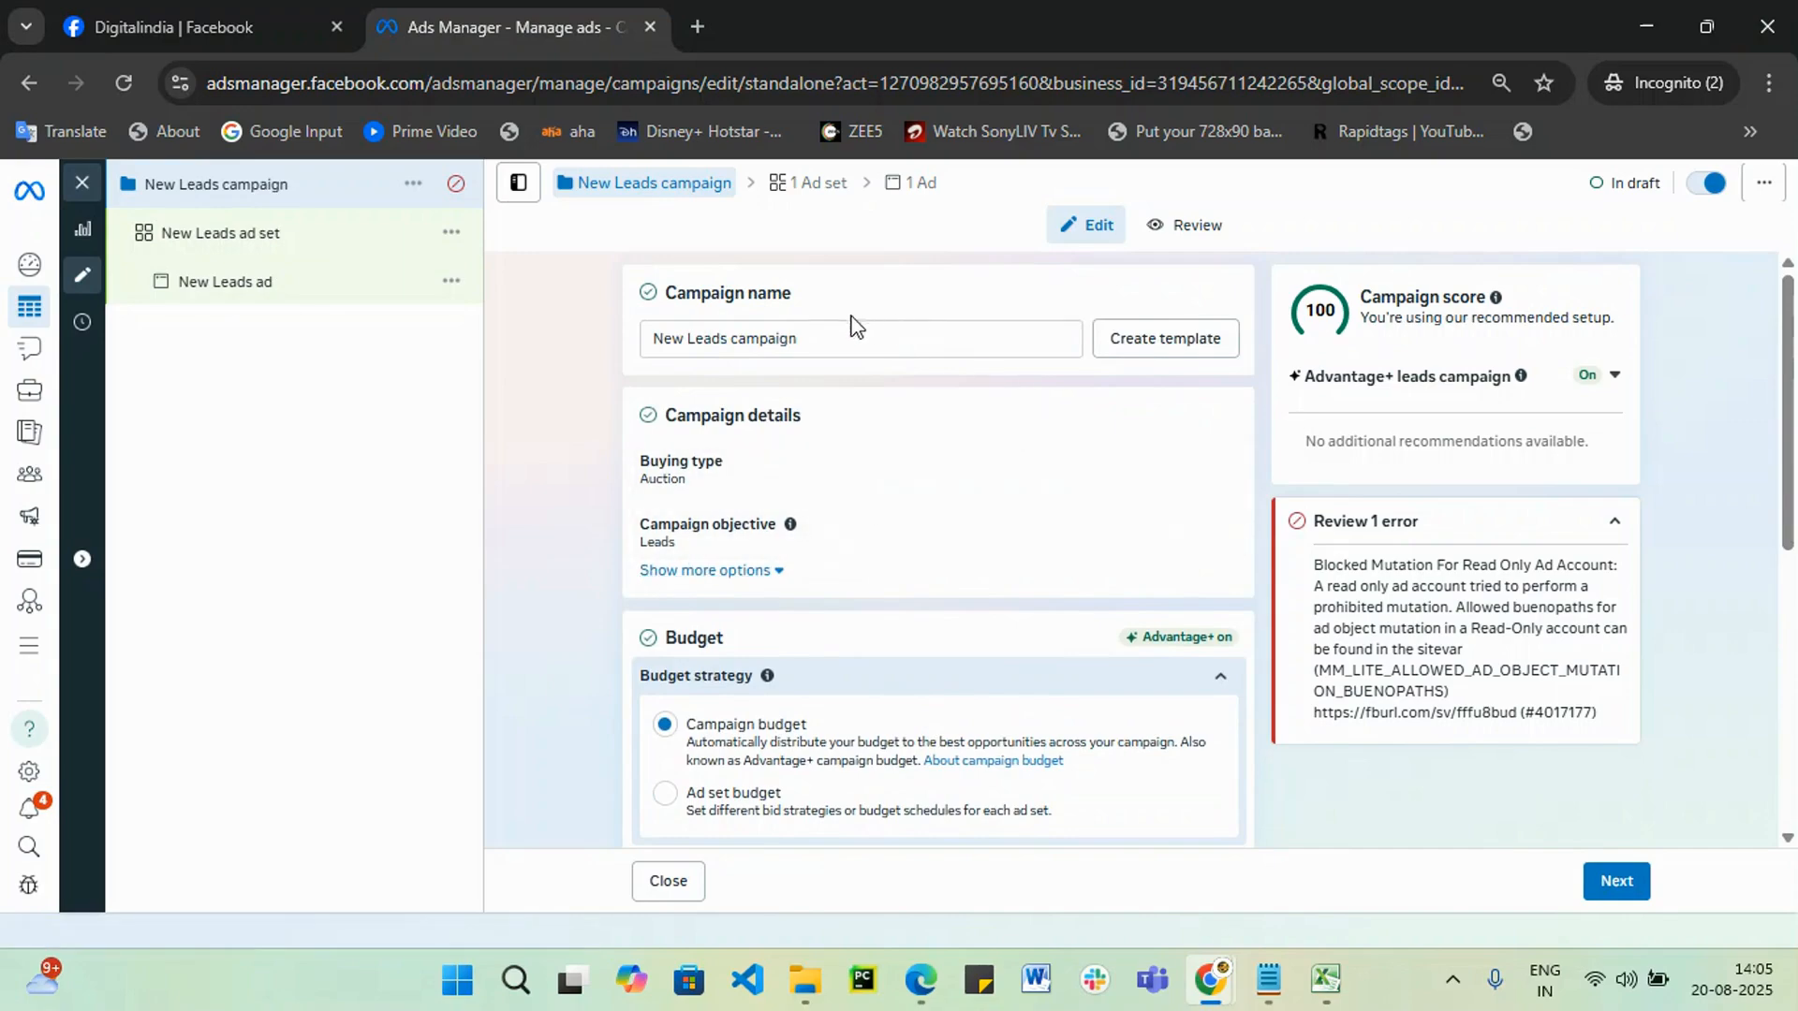
- Replace the campaign name with the student's name plus '20 Aug 2025' and select it for copying
left_click_drag(1053, 337, 630, 360)
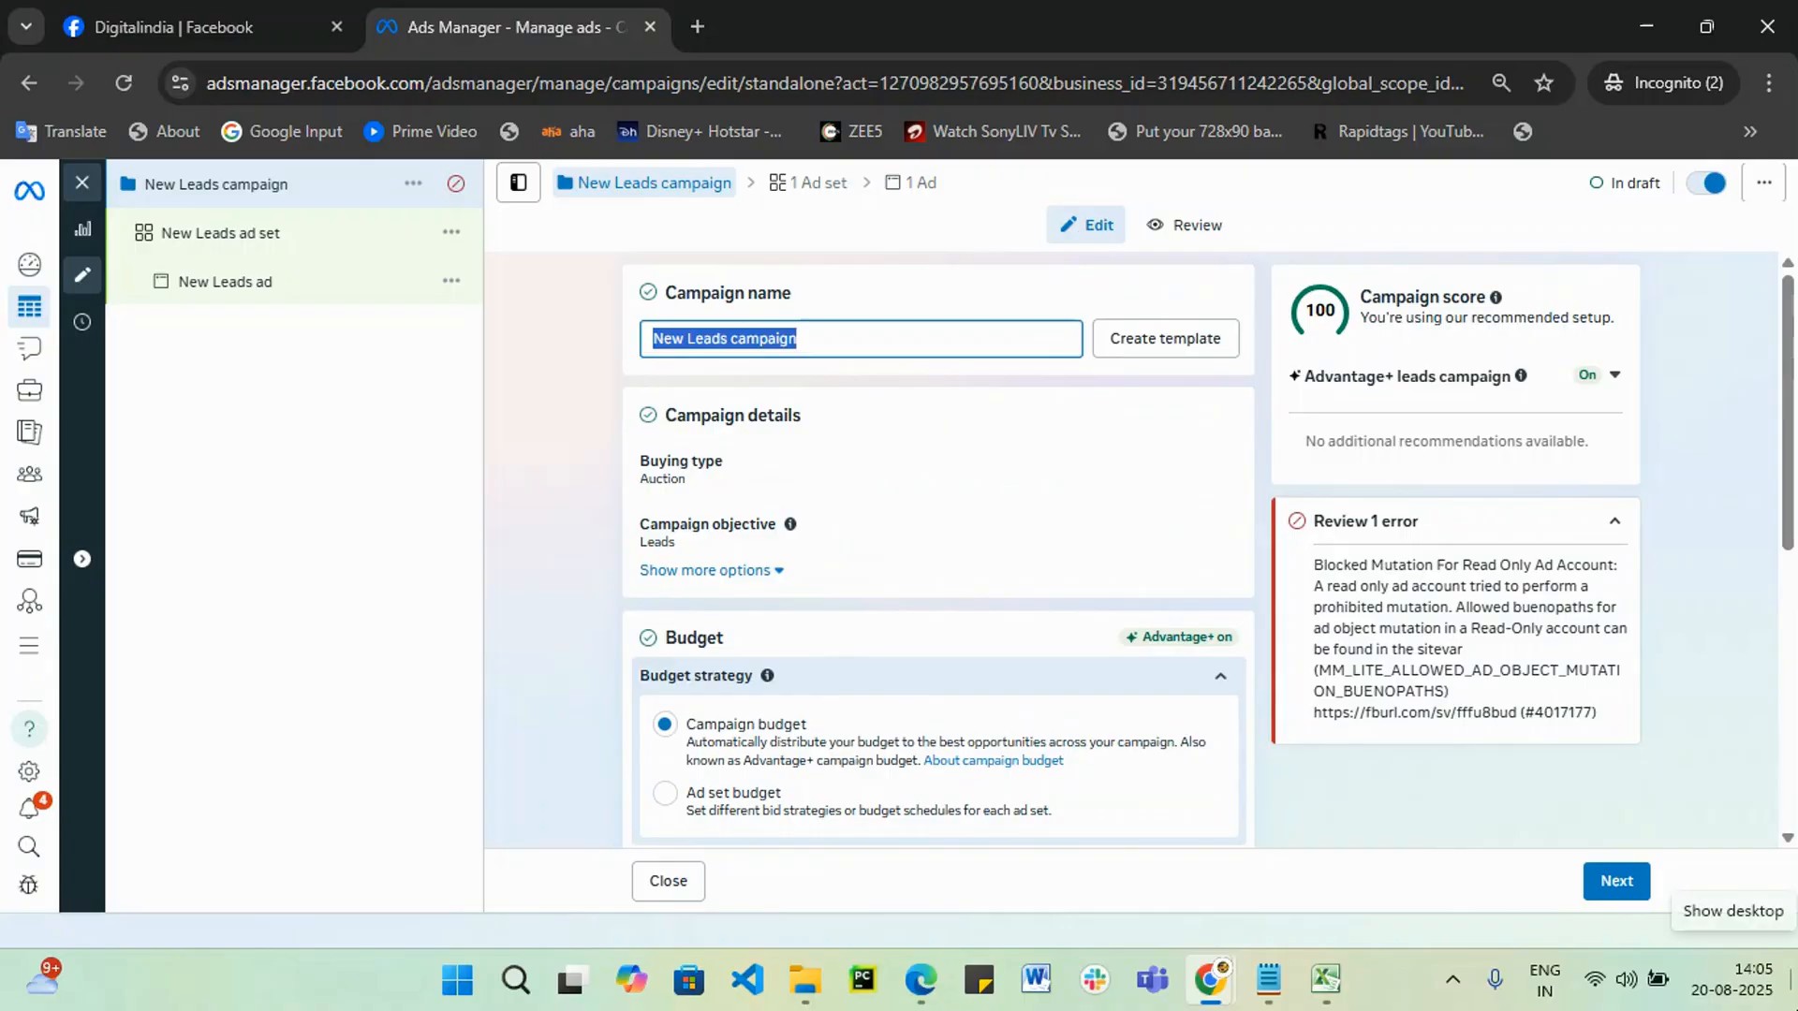
type("sri")
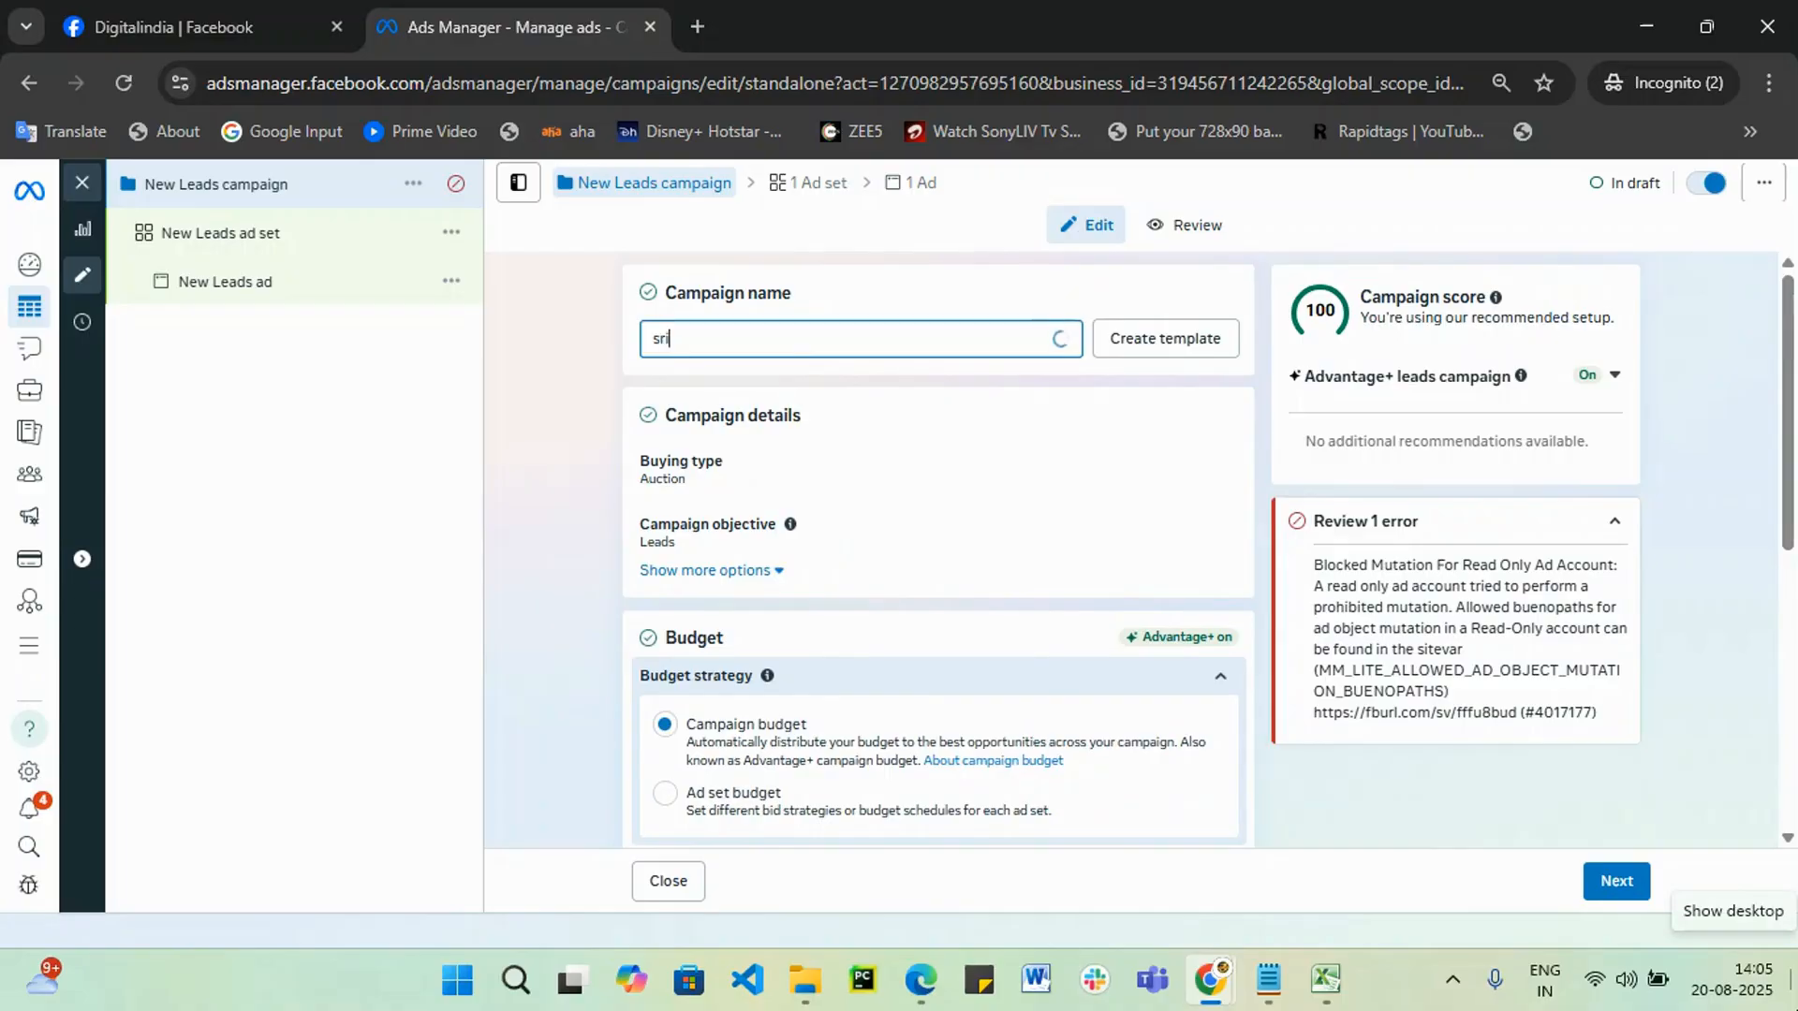
type("sha")
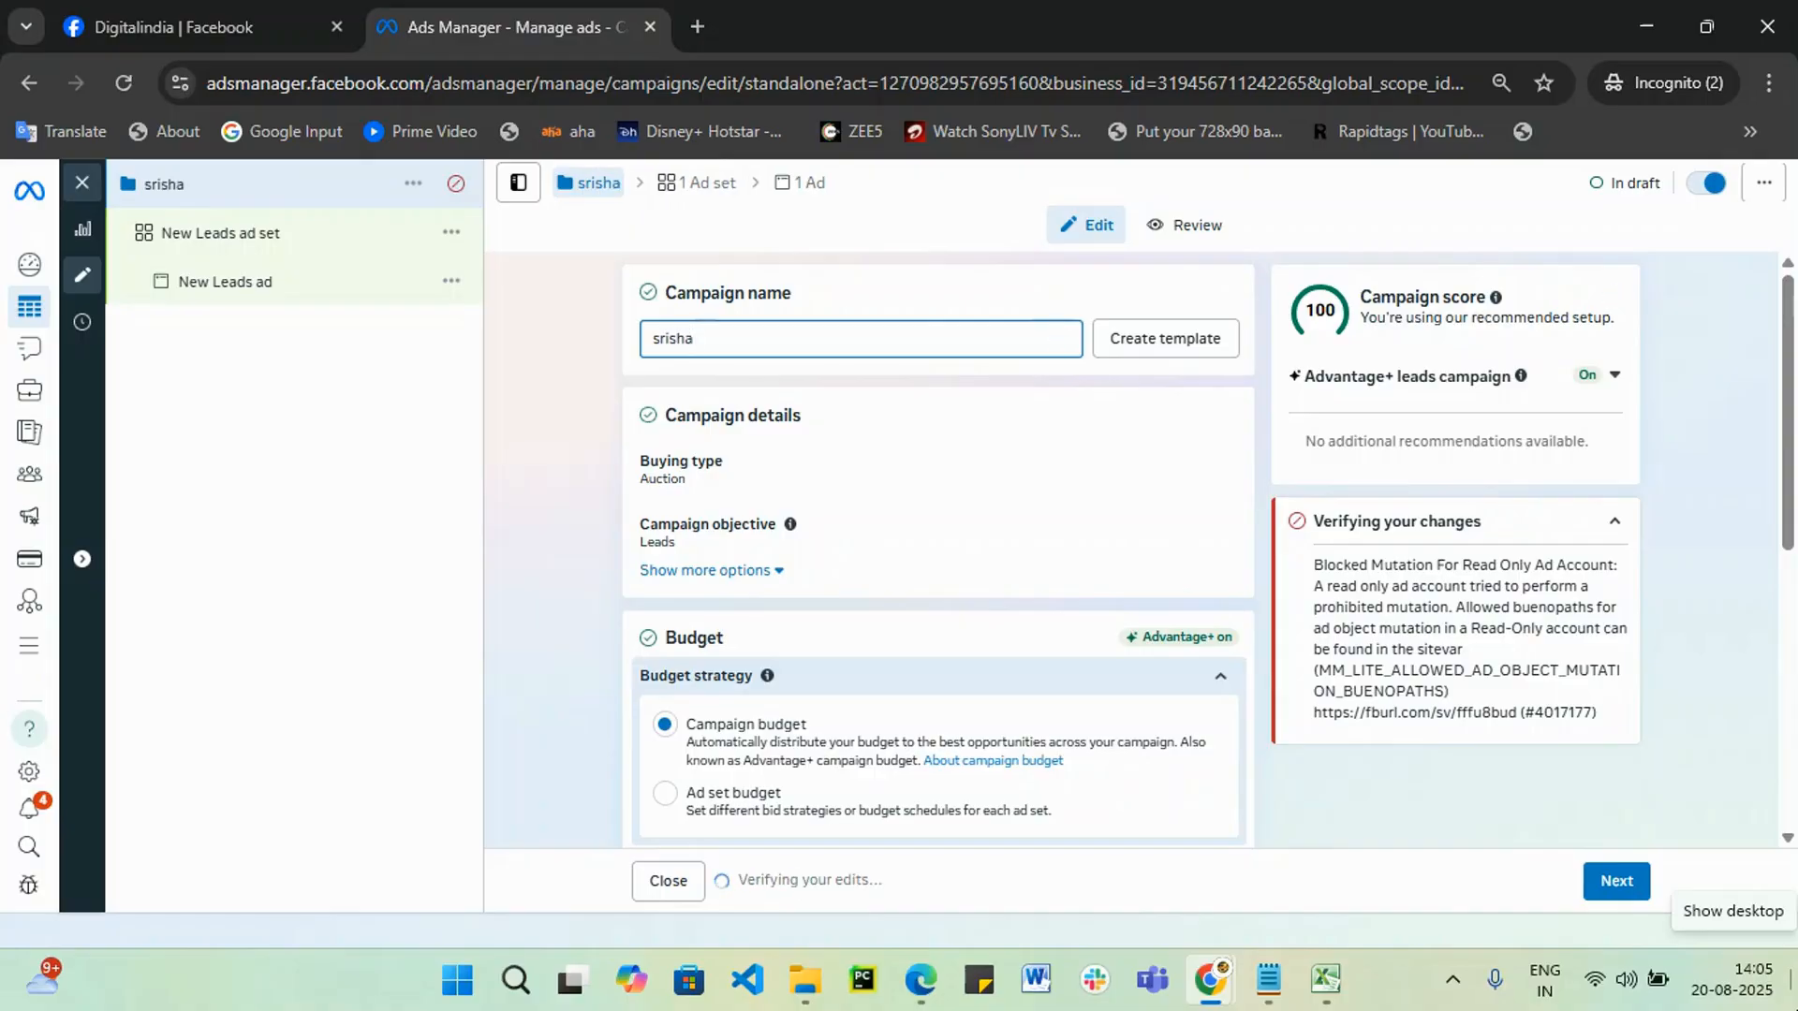
type(" student")
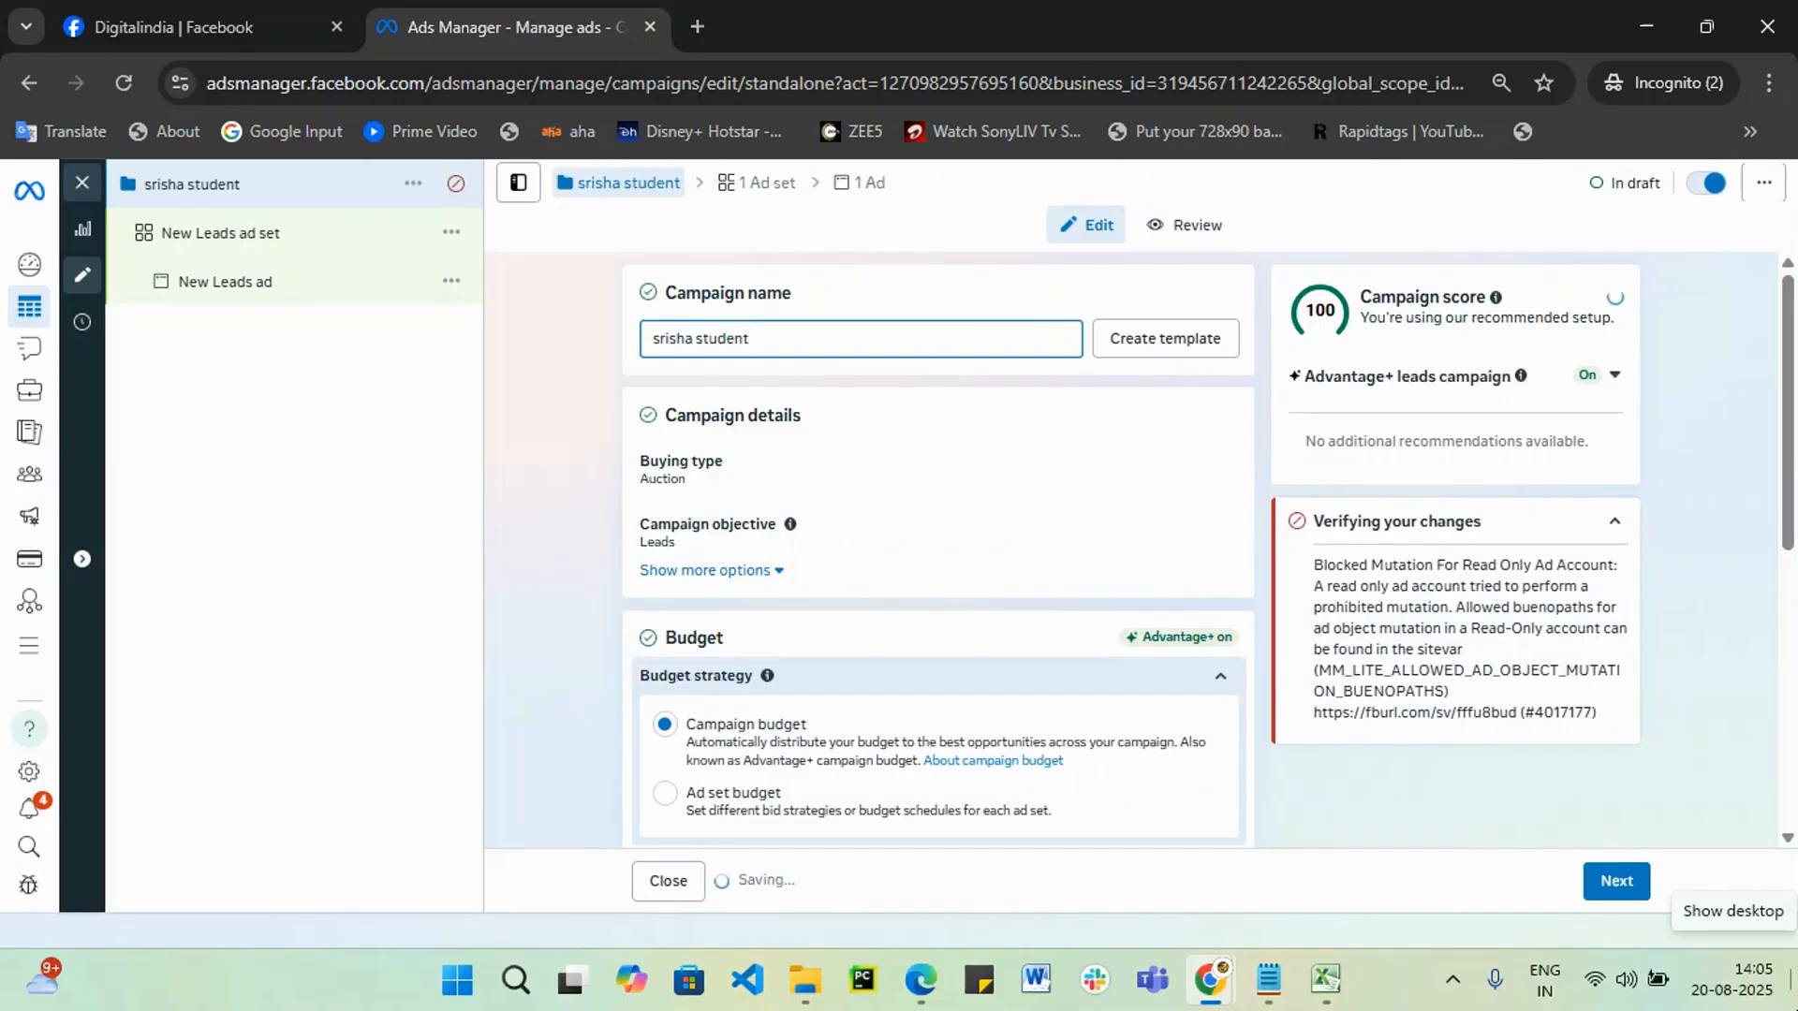
type(" 20 Aug 20")
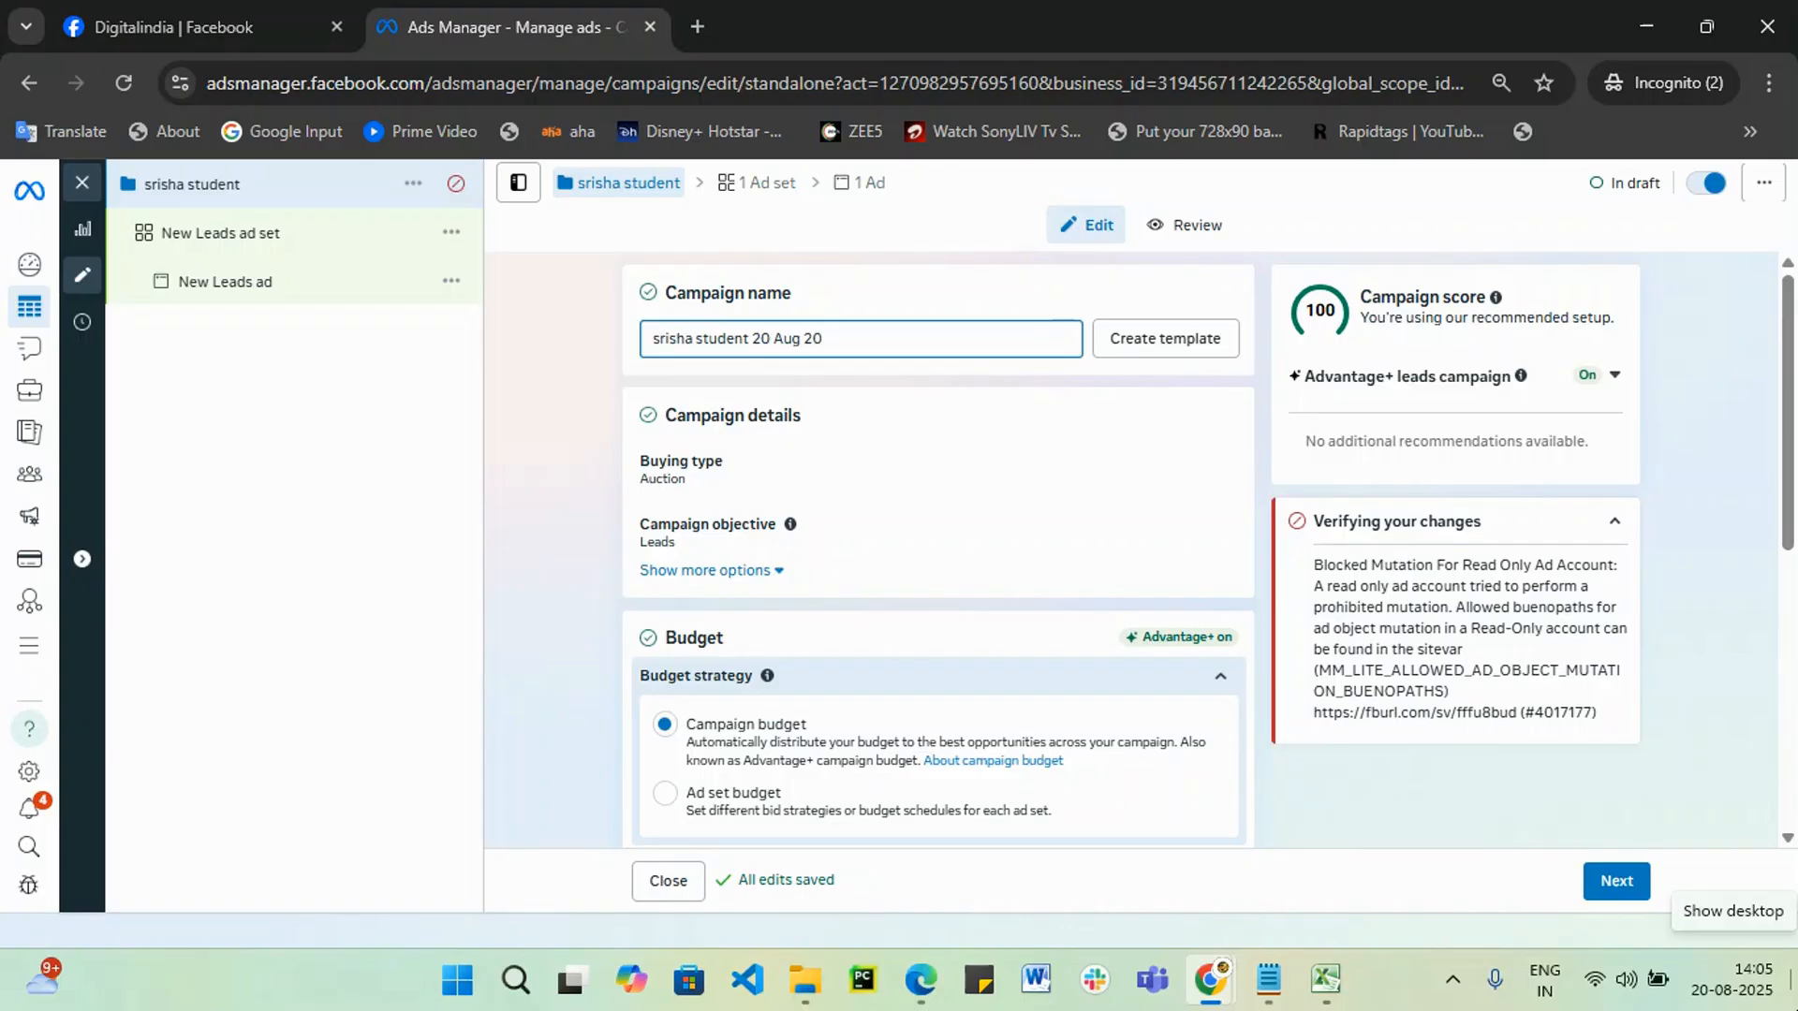
type("25")
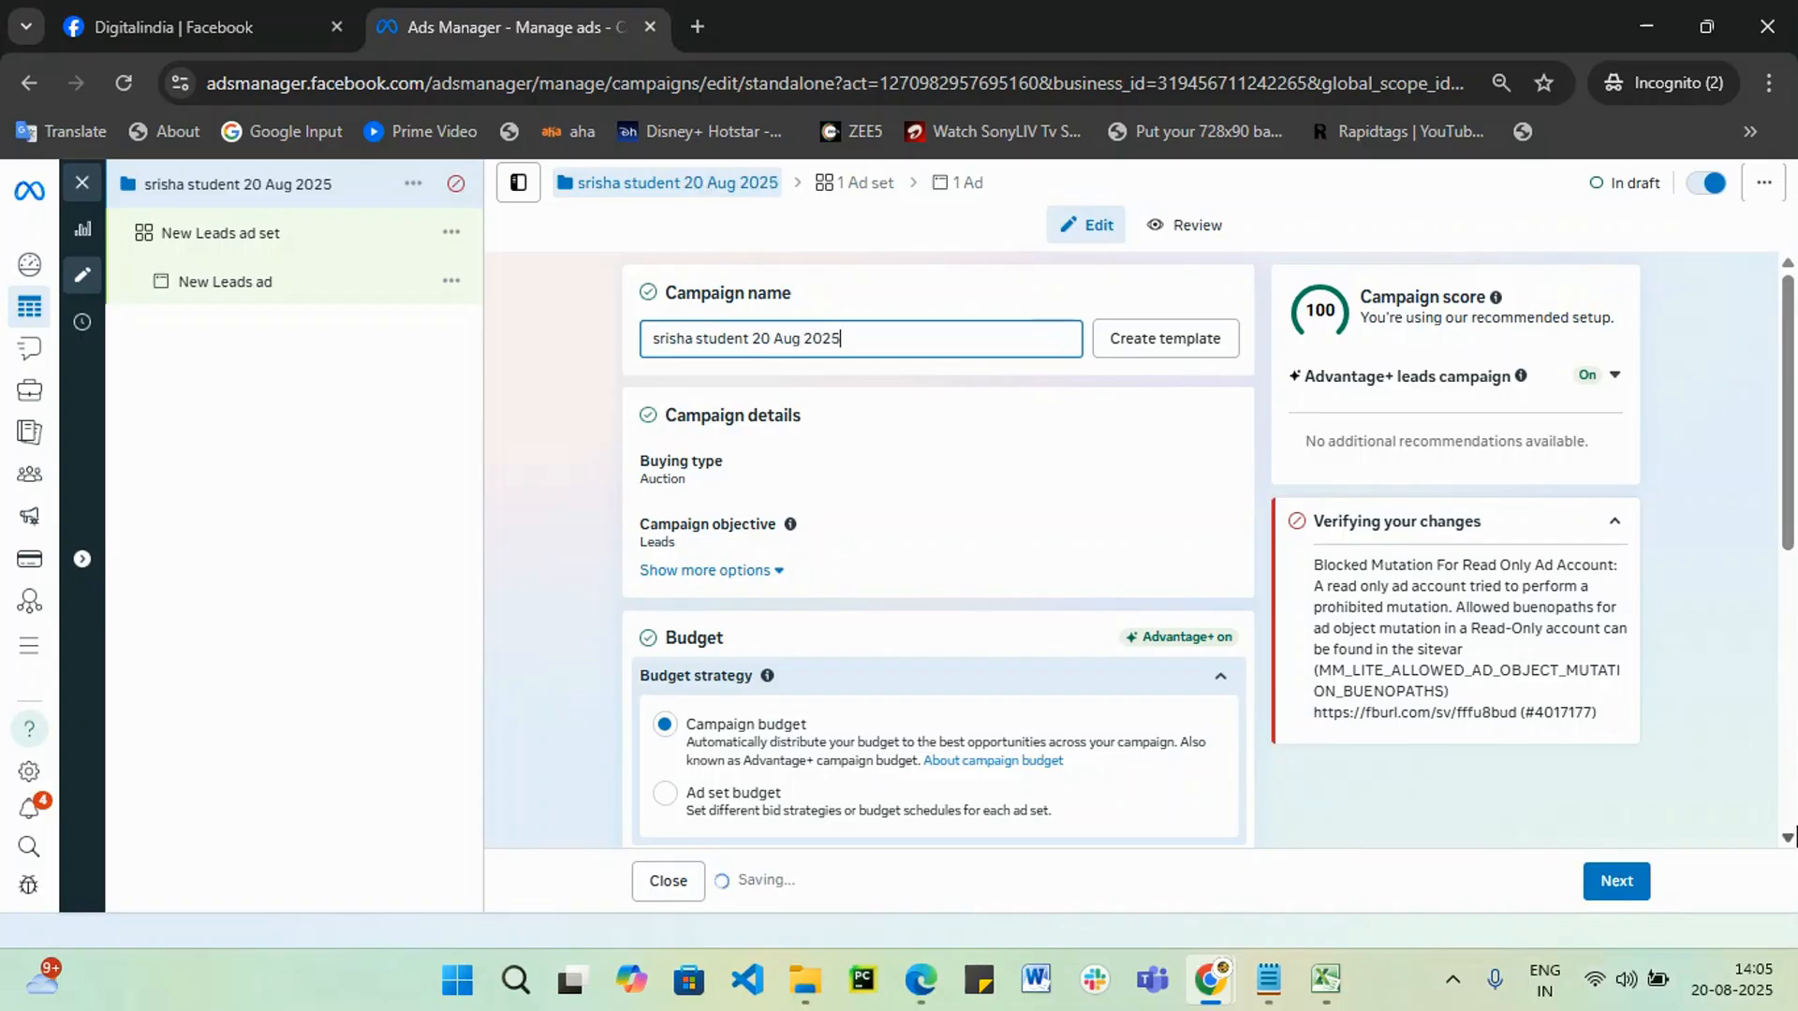
left_click_drag(865, 348, 623, 353)
- Paste the copied campaign name into both the ad set and ad names, then return to campaign settings
left_click(213, 242)
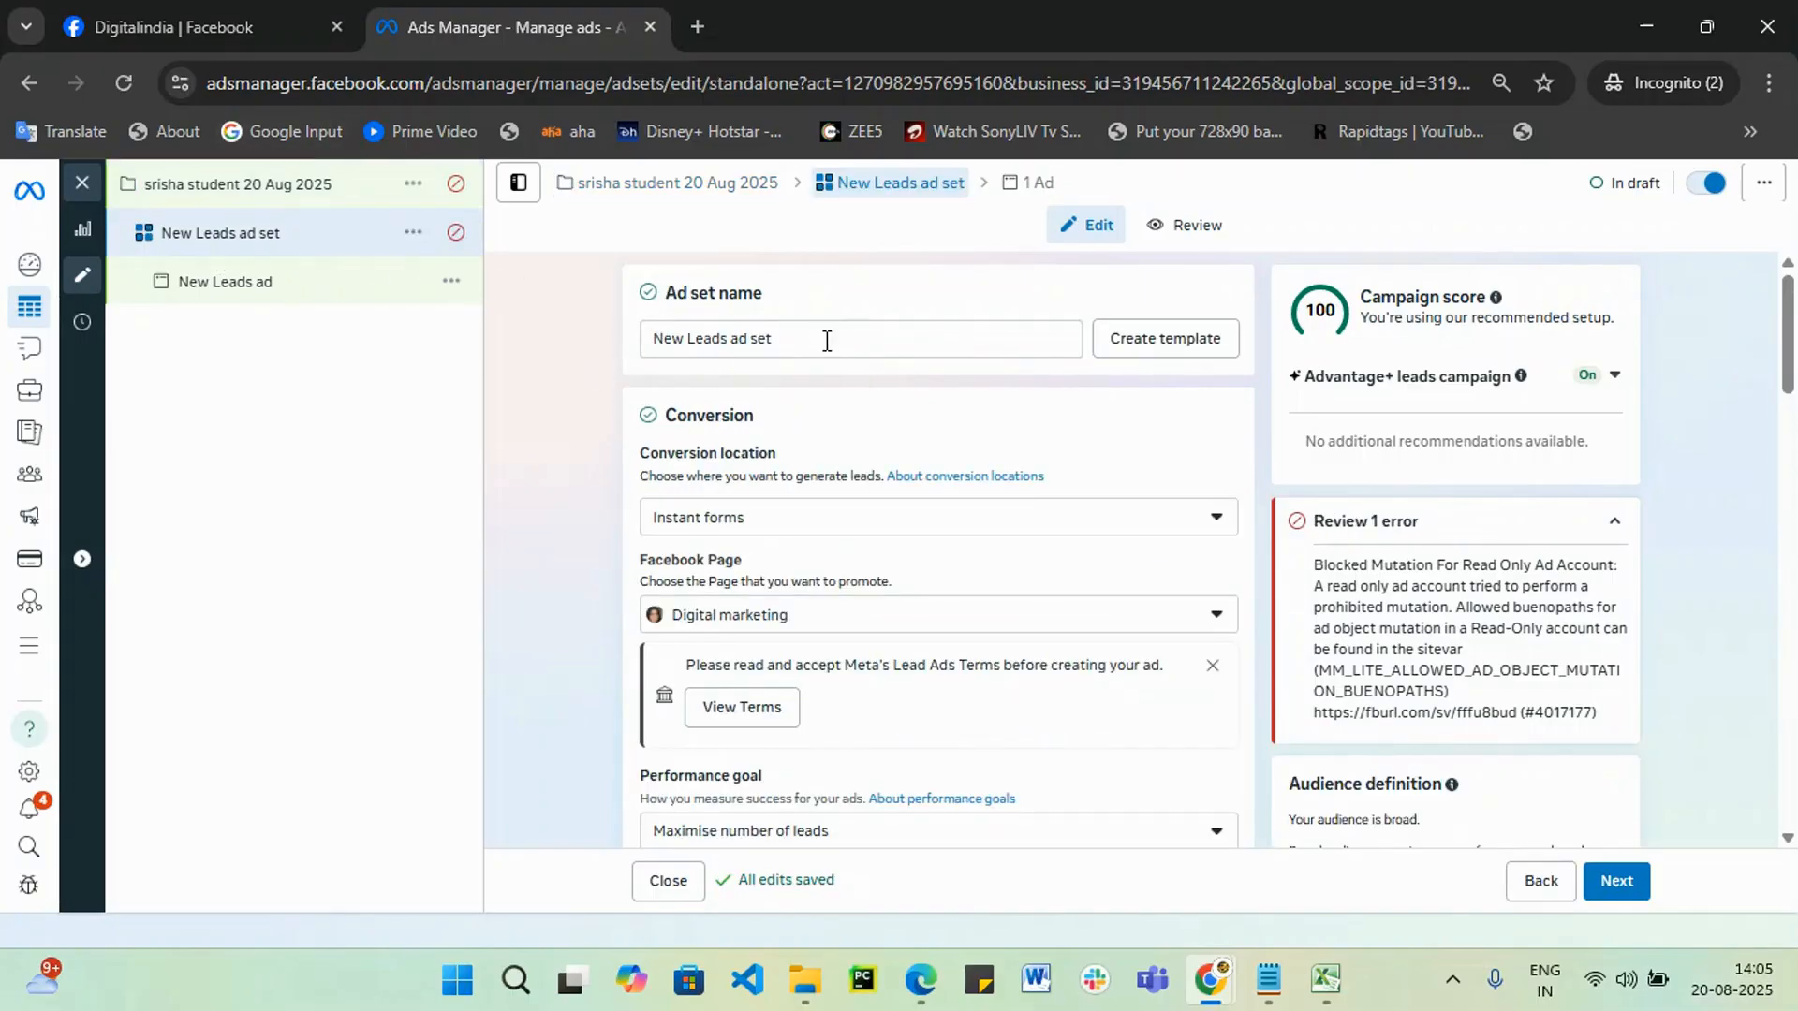
left_click_drag(827, 341, 558, 369)
type("srisha student 20 Aug 2025")
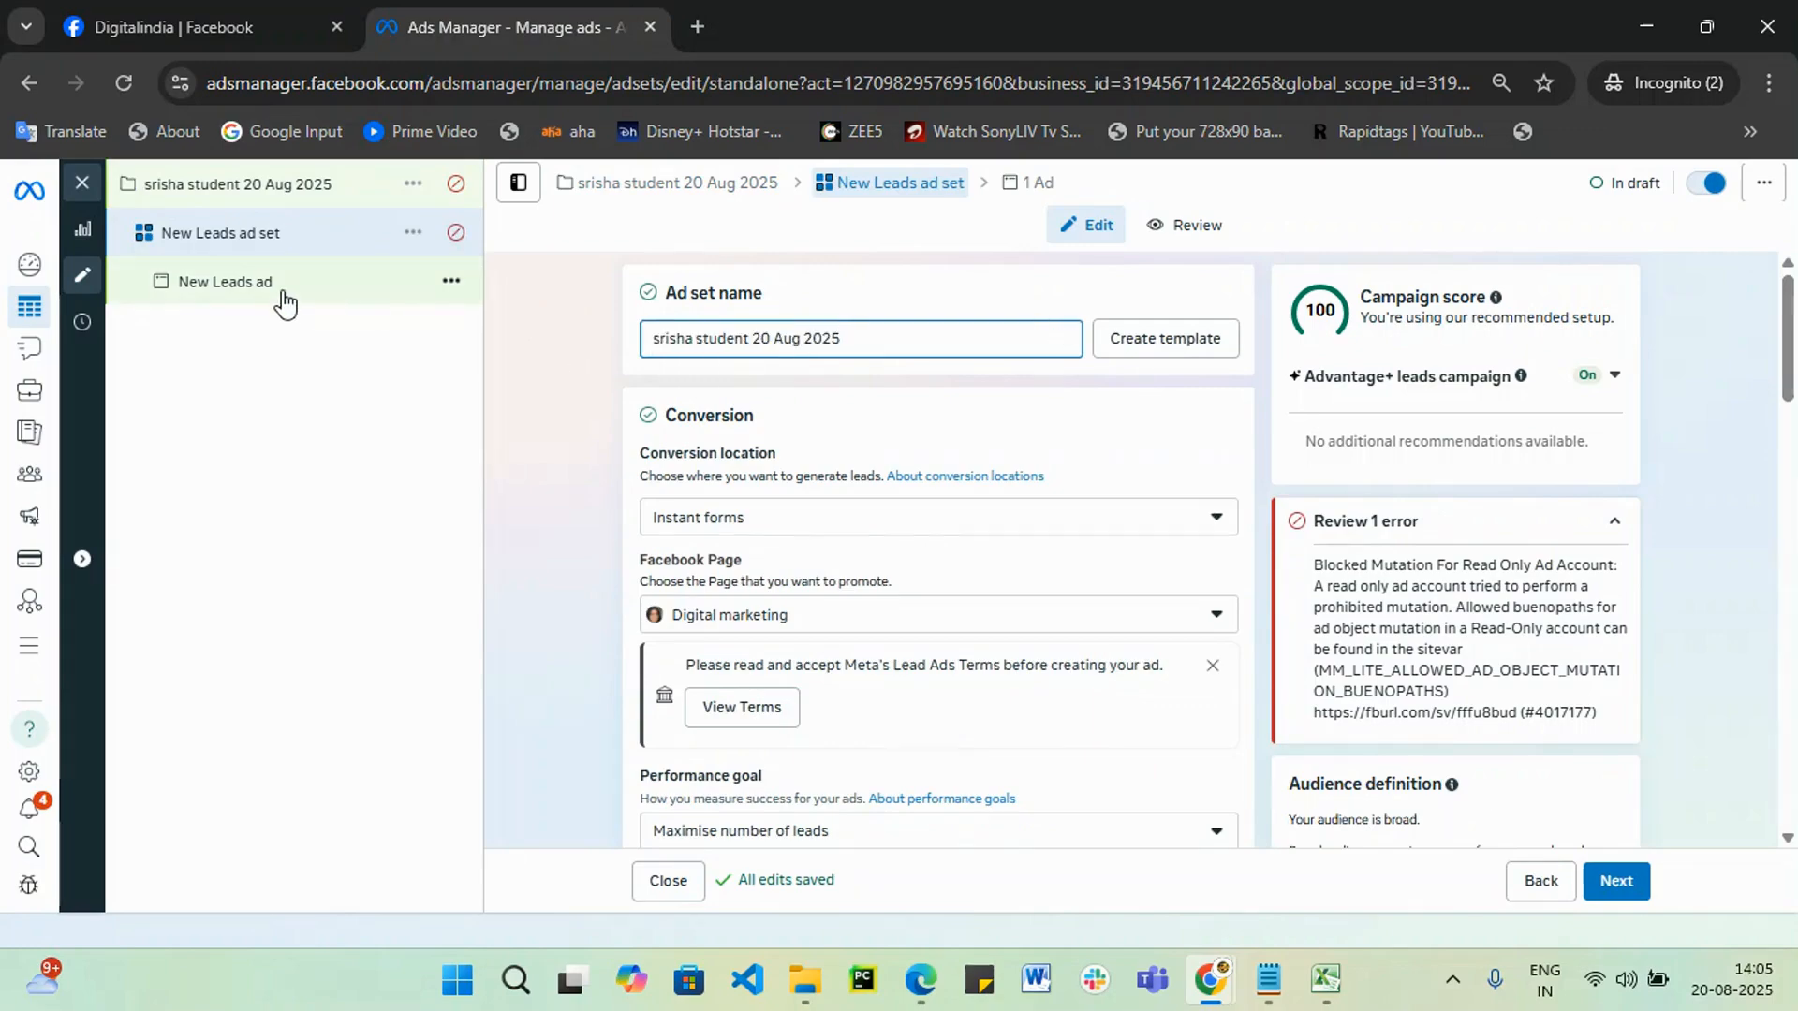
left_click(284, 294)
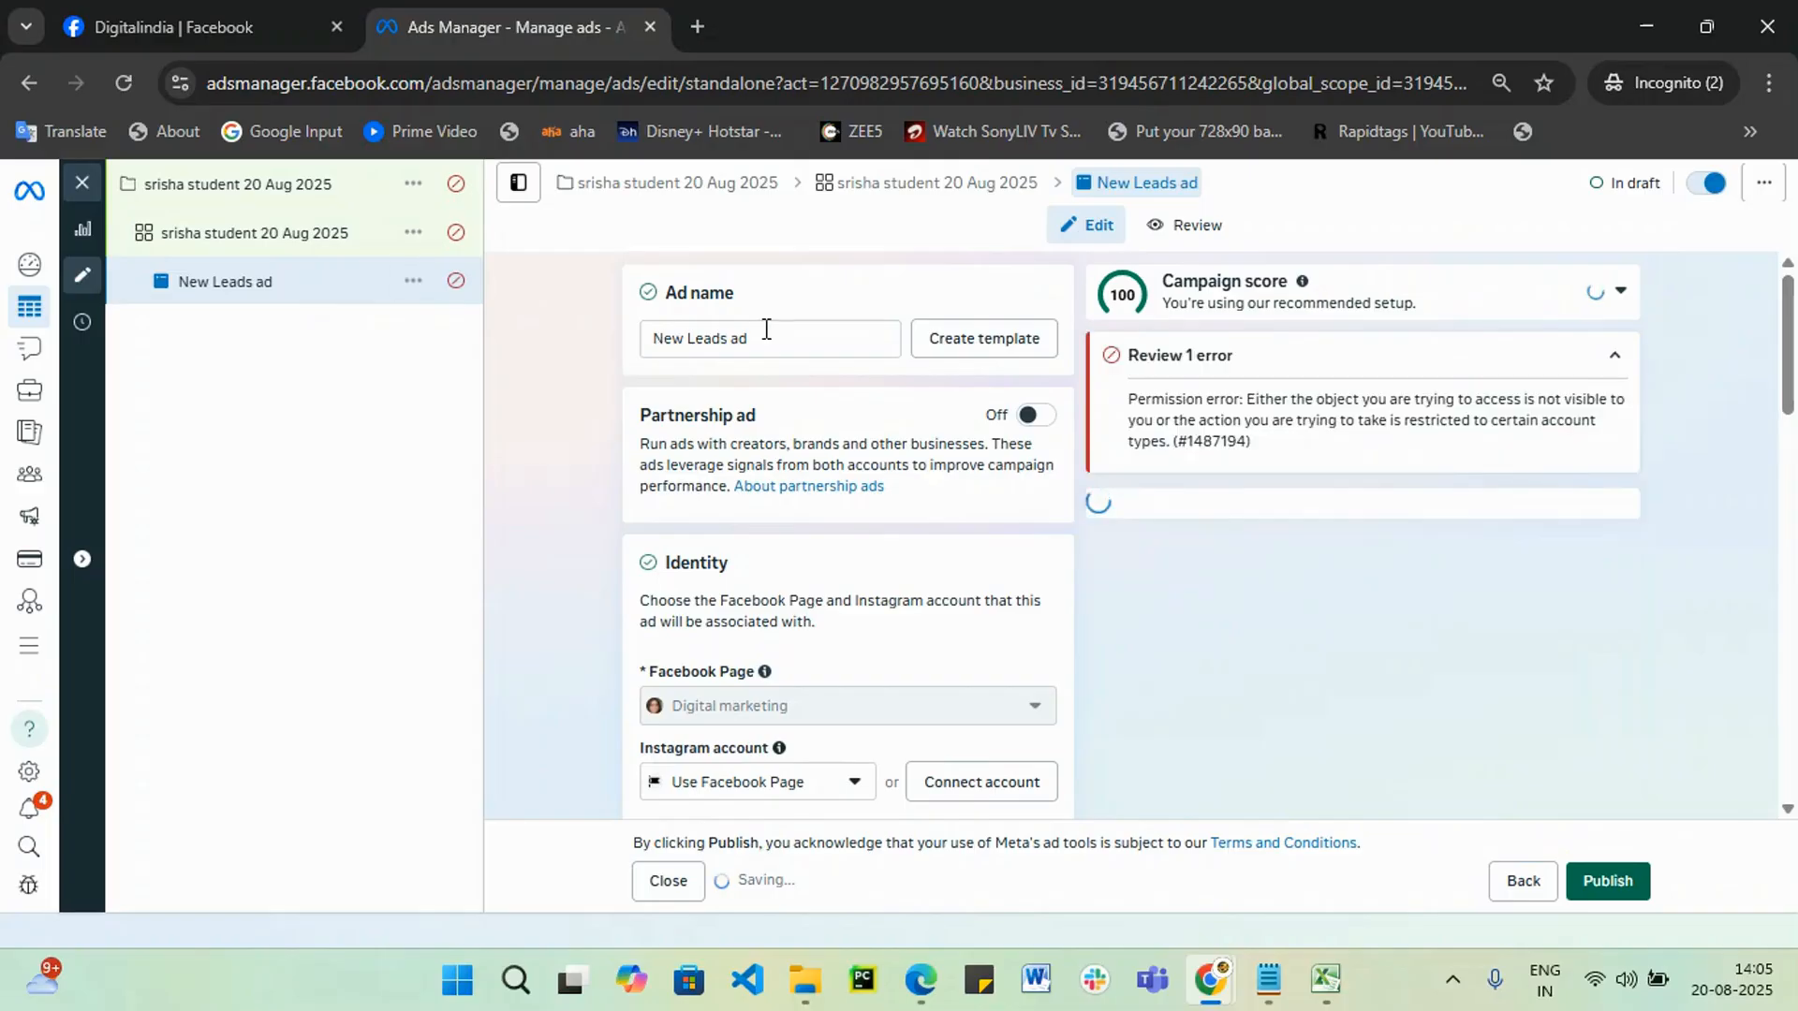
left_click_drag(766, 337, 610, 363)
type("srisha student 20 Aug 2025")
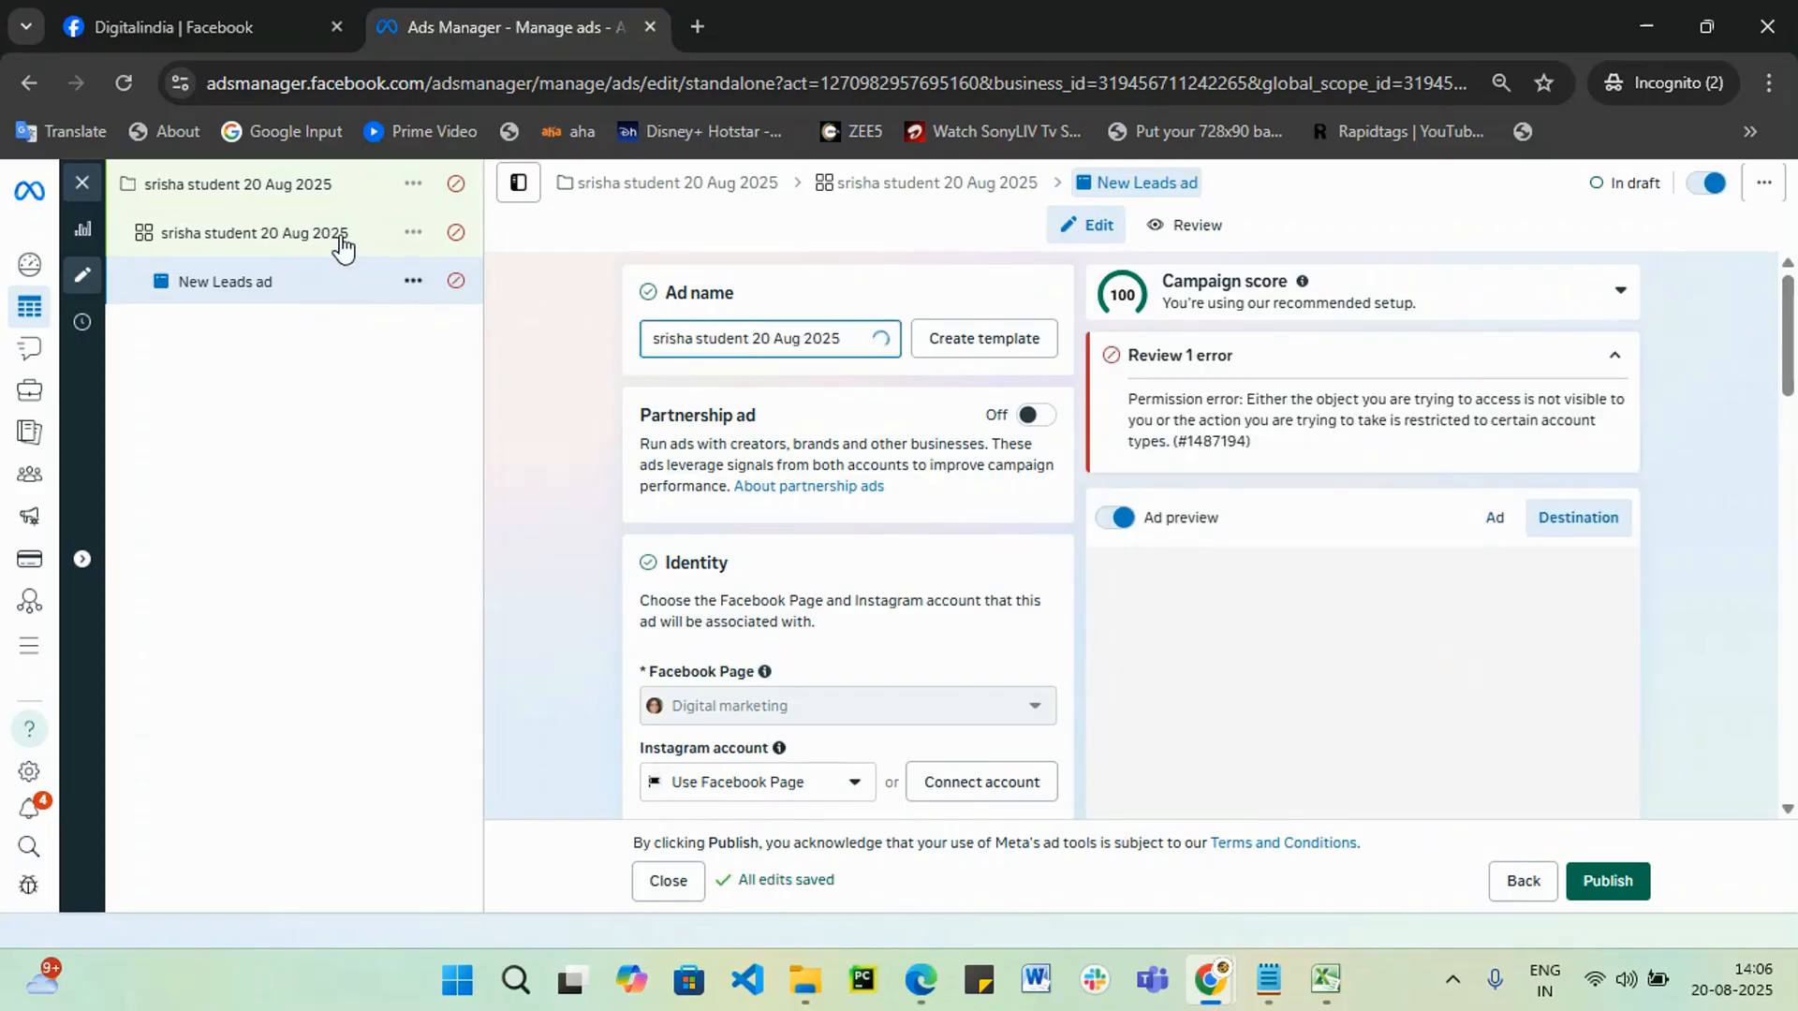
left_click(262, 192)
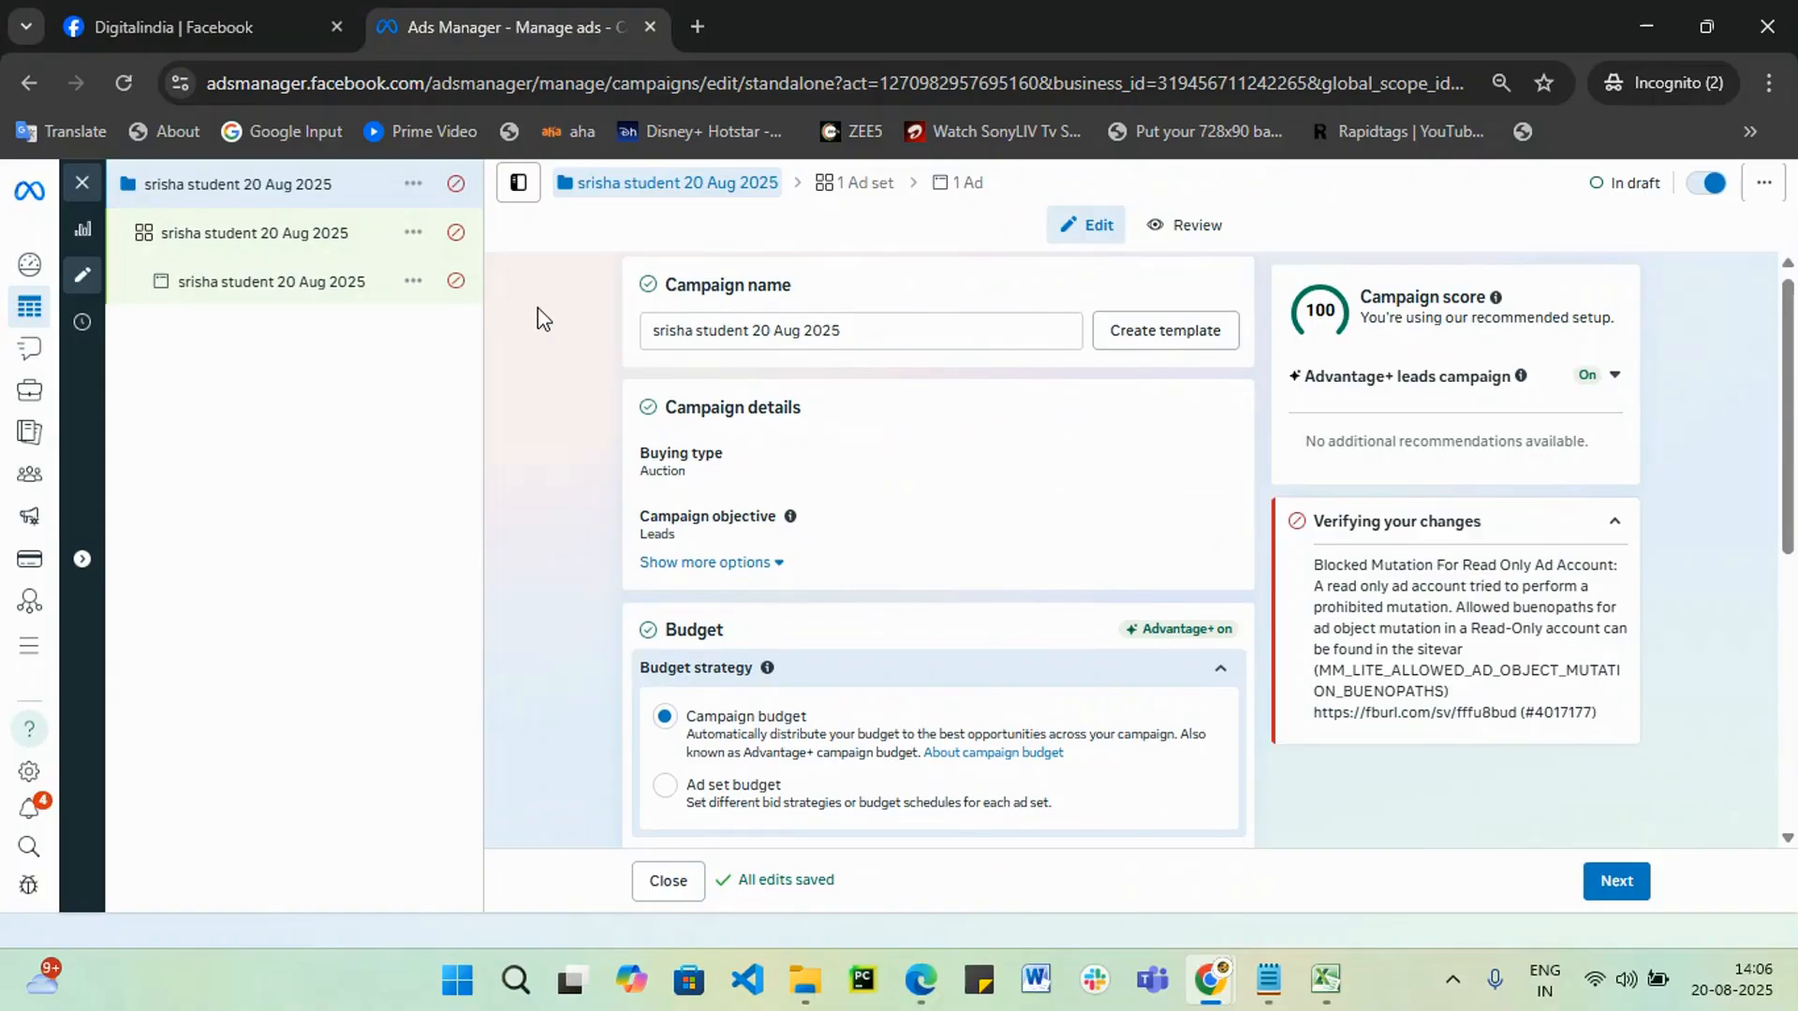
- Switch to the other business portfolio's ad account from the campaigns list
left_click(81, 182)
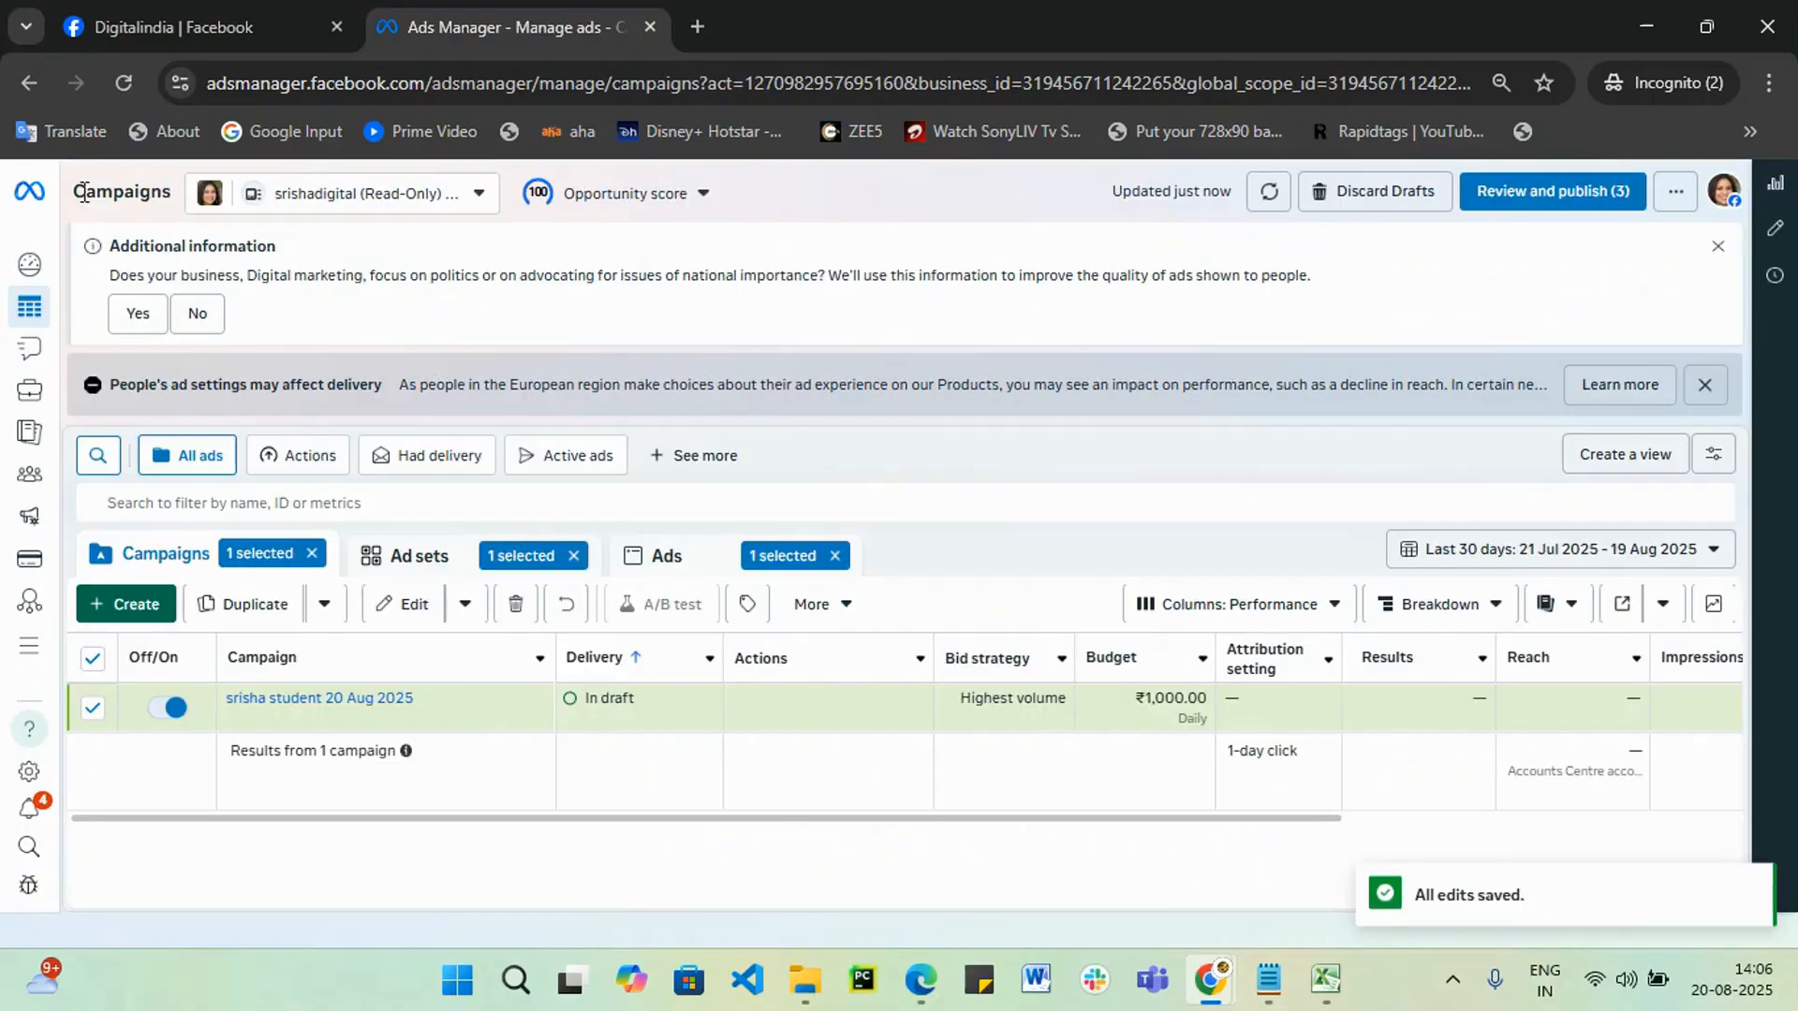
left_click(476, 194)
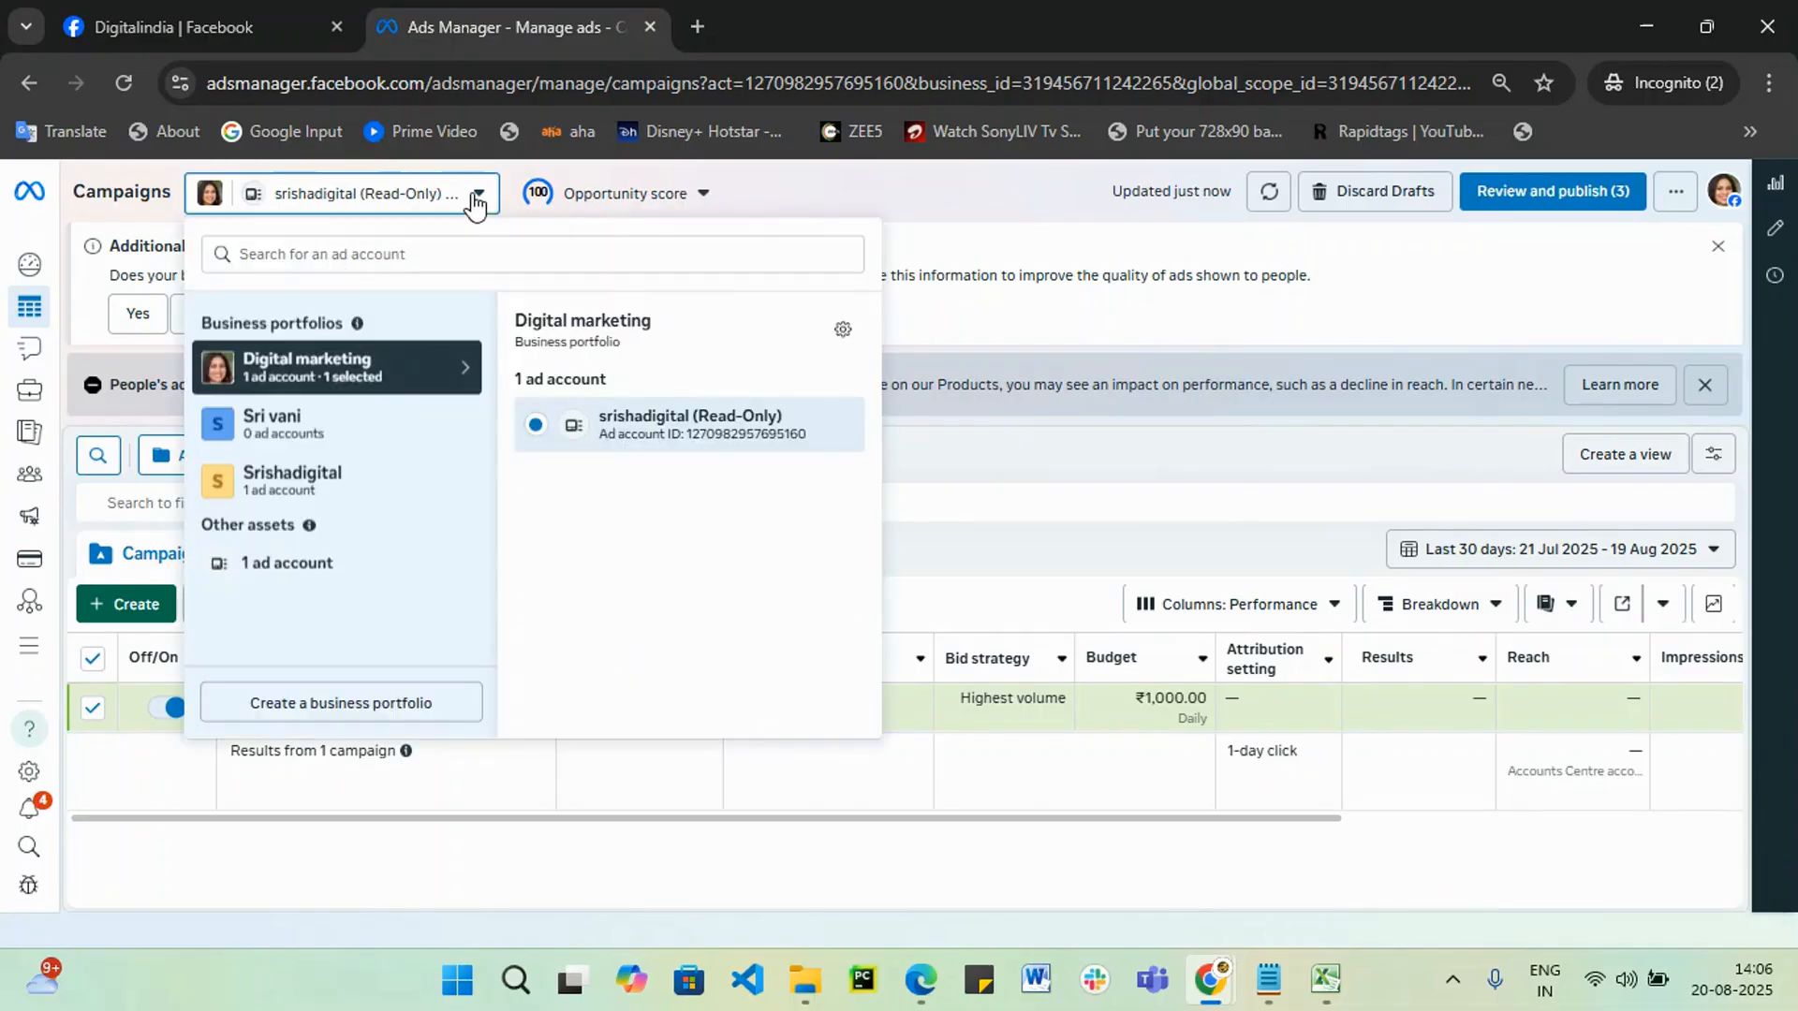
left_click(276, 492)
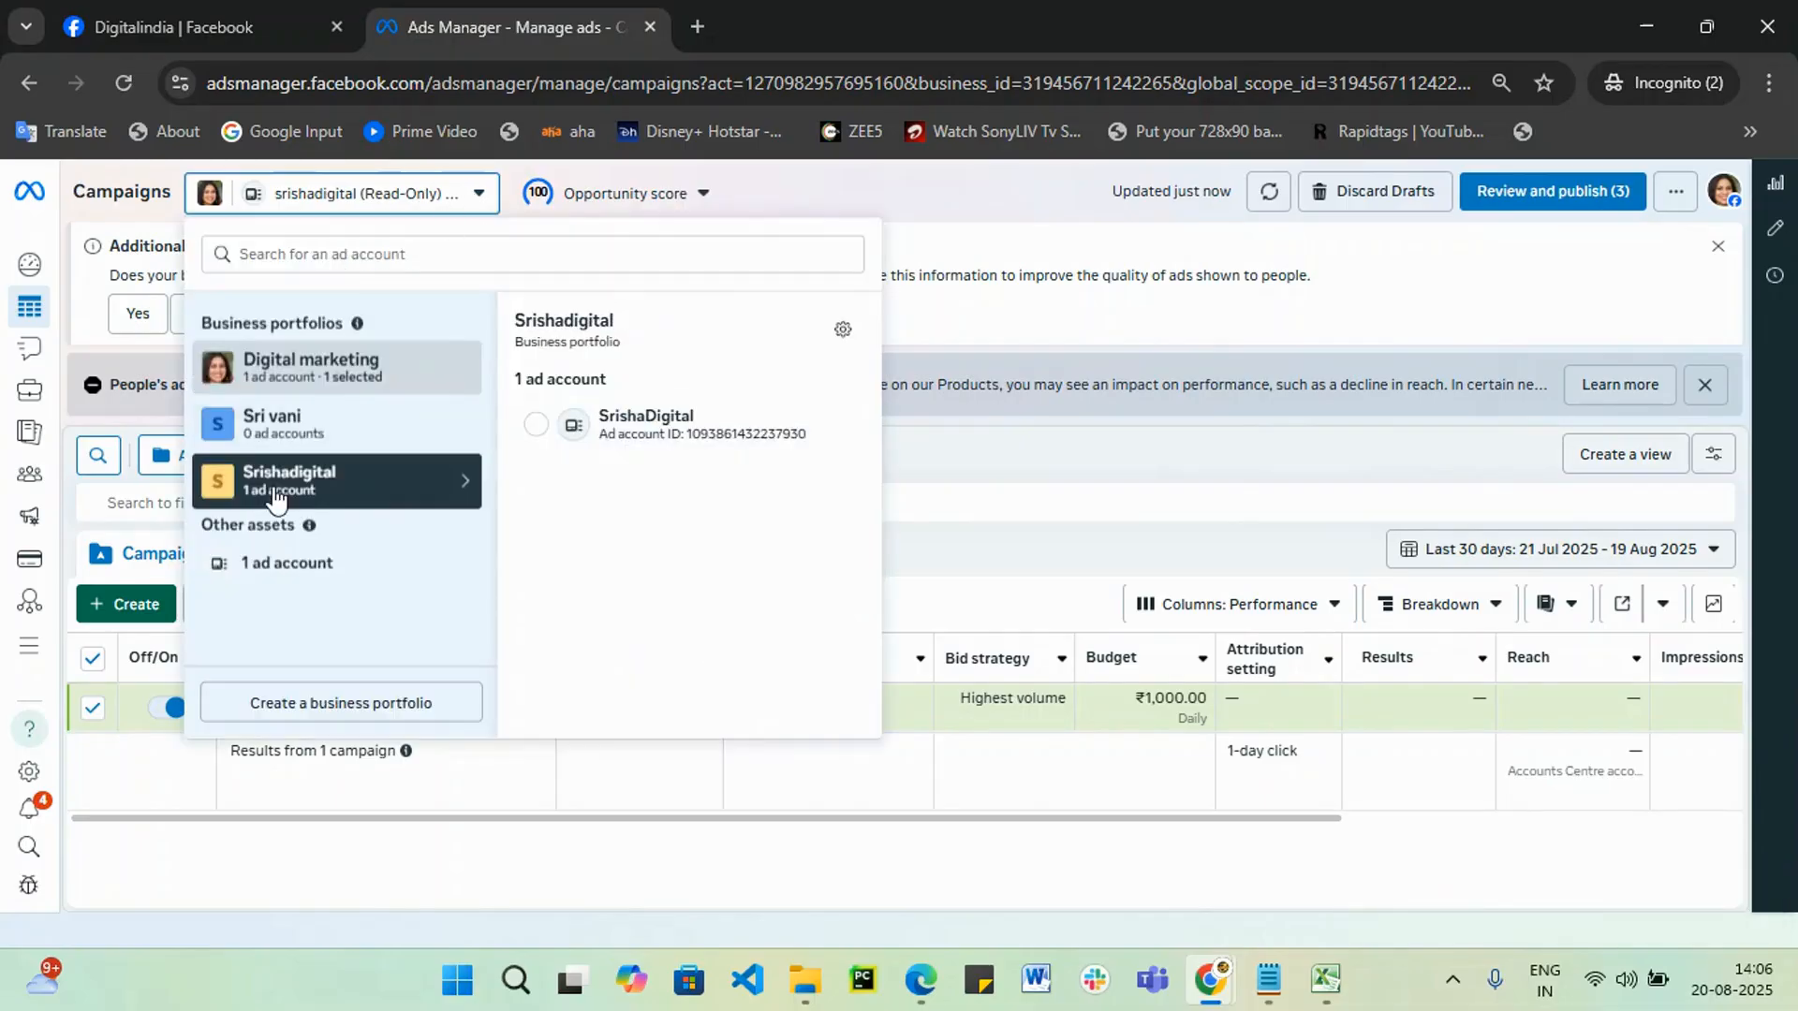
left_click(534, 436)
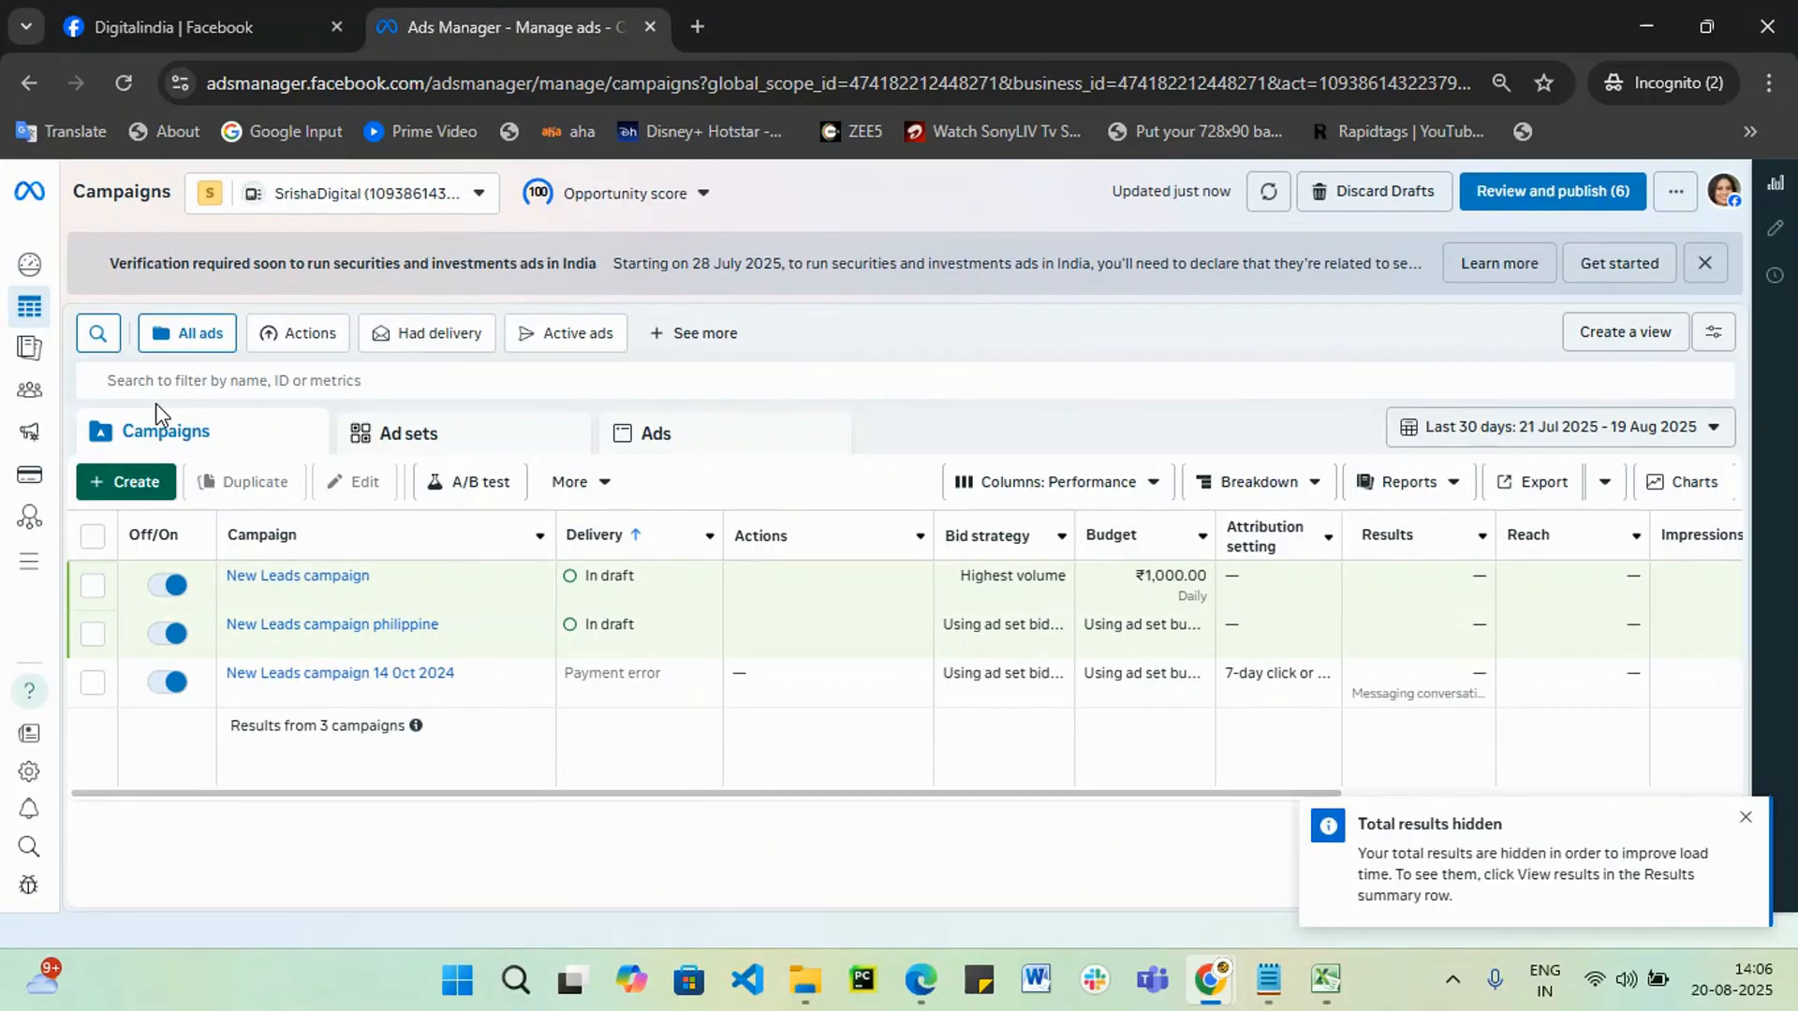
- Create a new campaign with Leads as its objective
left_click(148, 485)
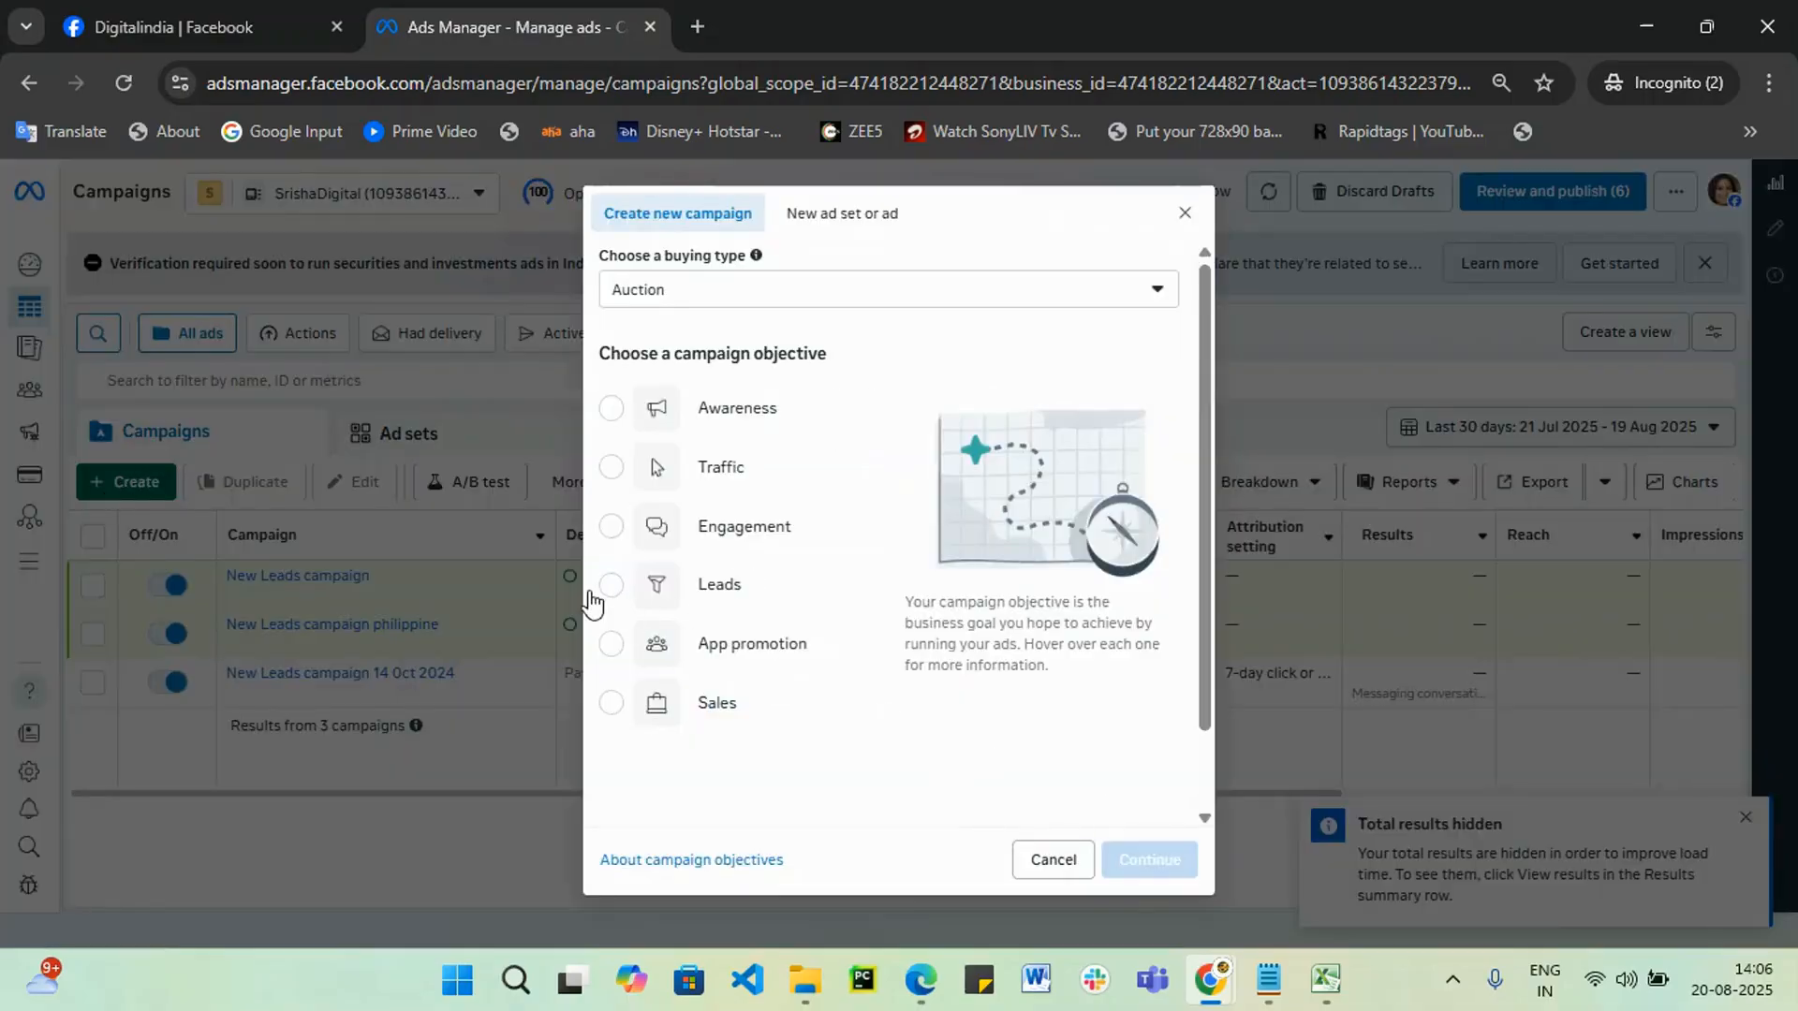
left_click(610, 585)
left_click(1151, 860)
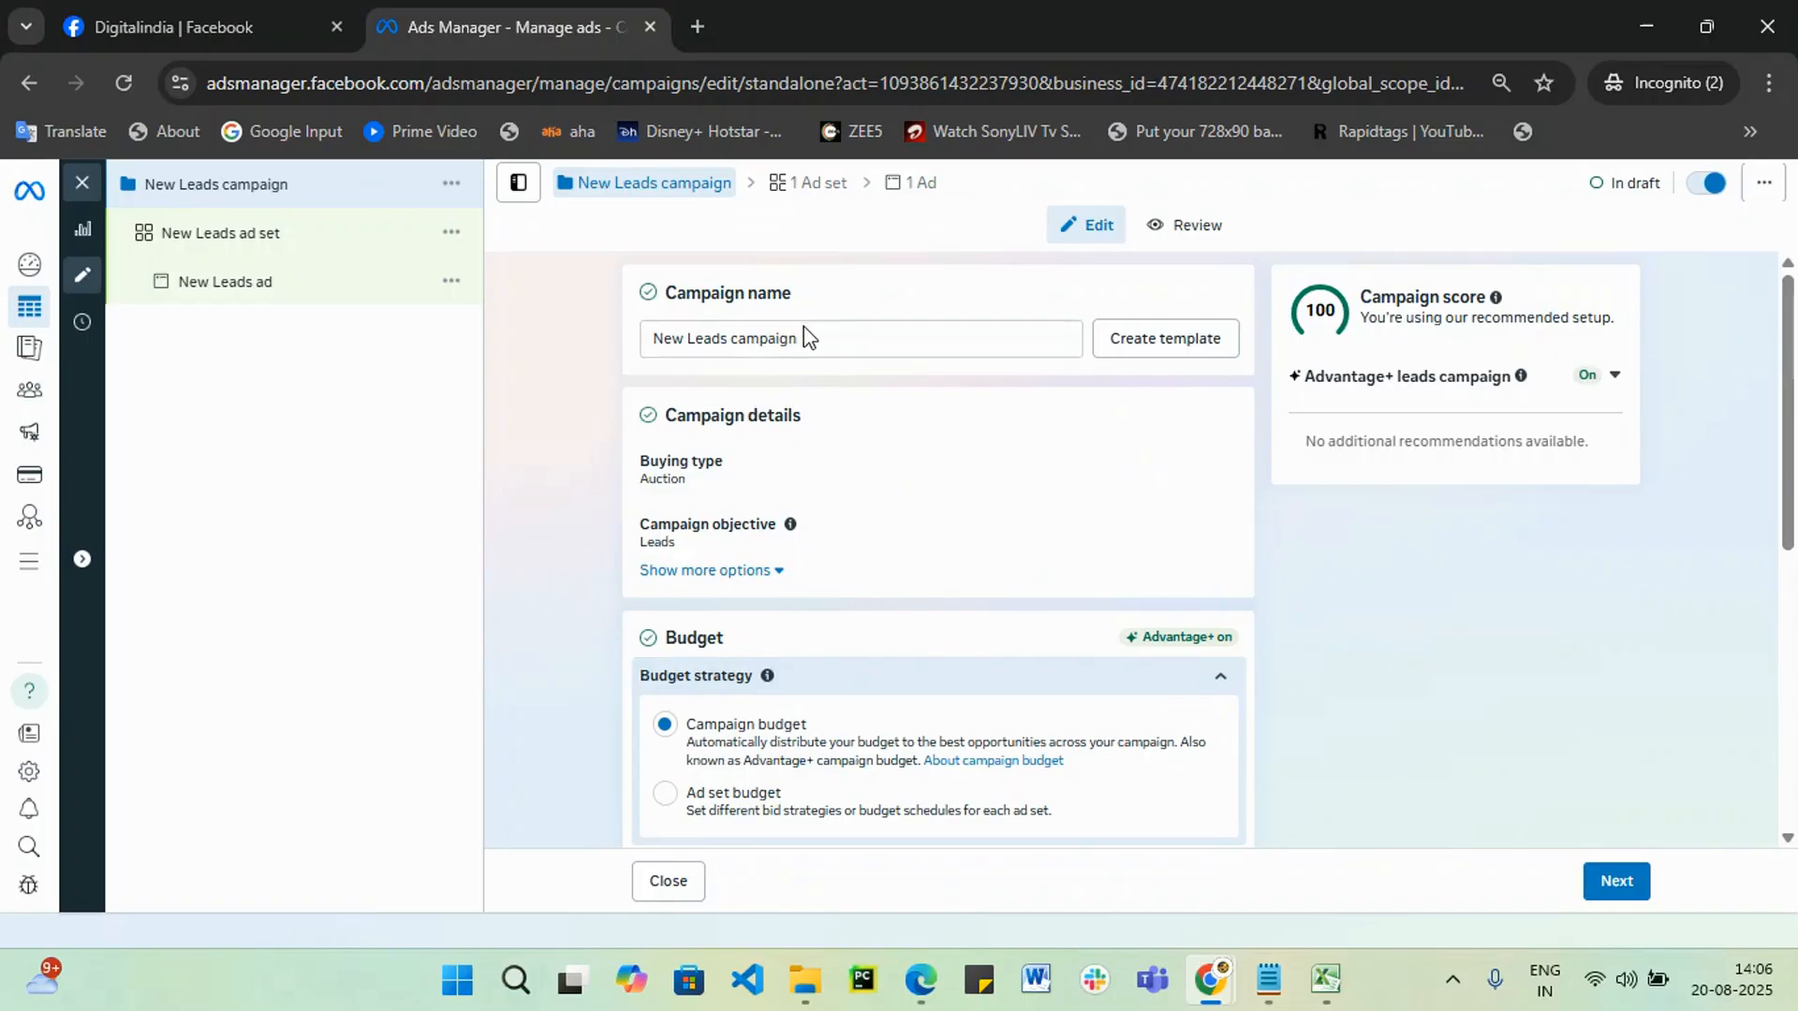
- Paste the student's name plus '20 Aug 2025' as the campaign name and review the Budget section
left_click_drag(807, 334, 558, 348)
type("srisha student 20 Aug 2025")
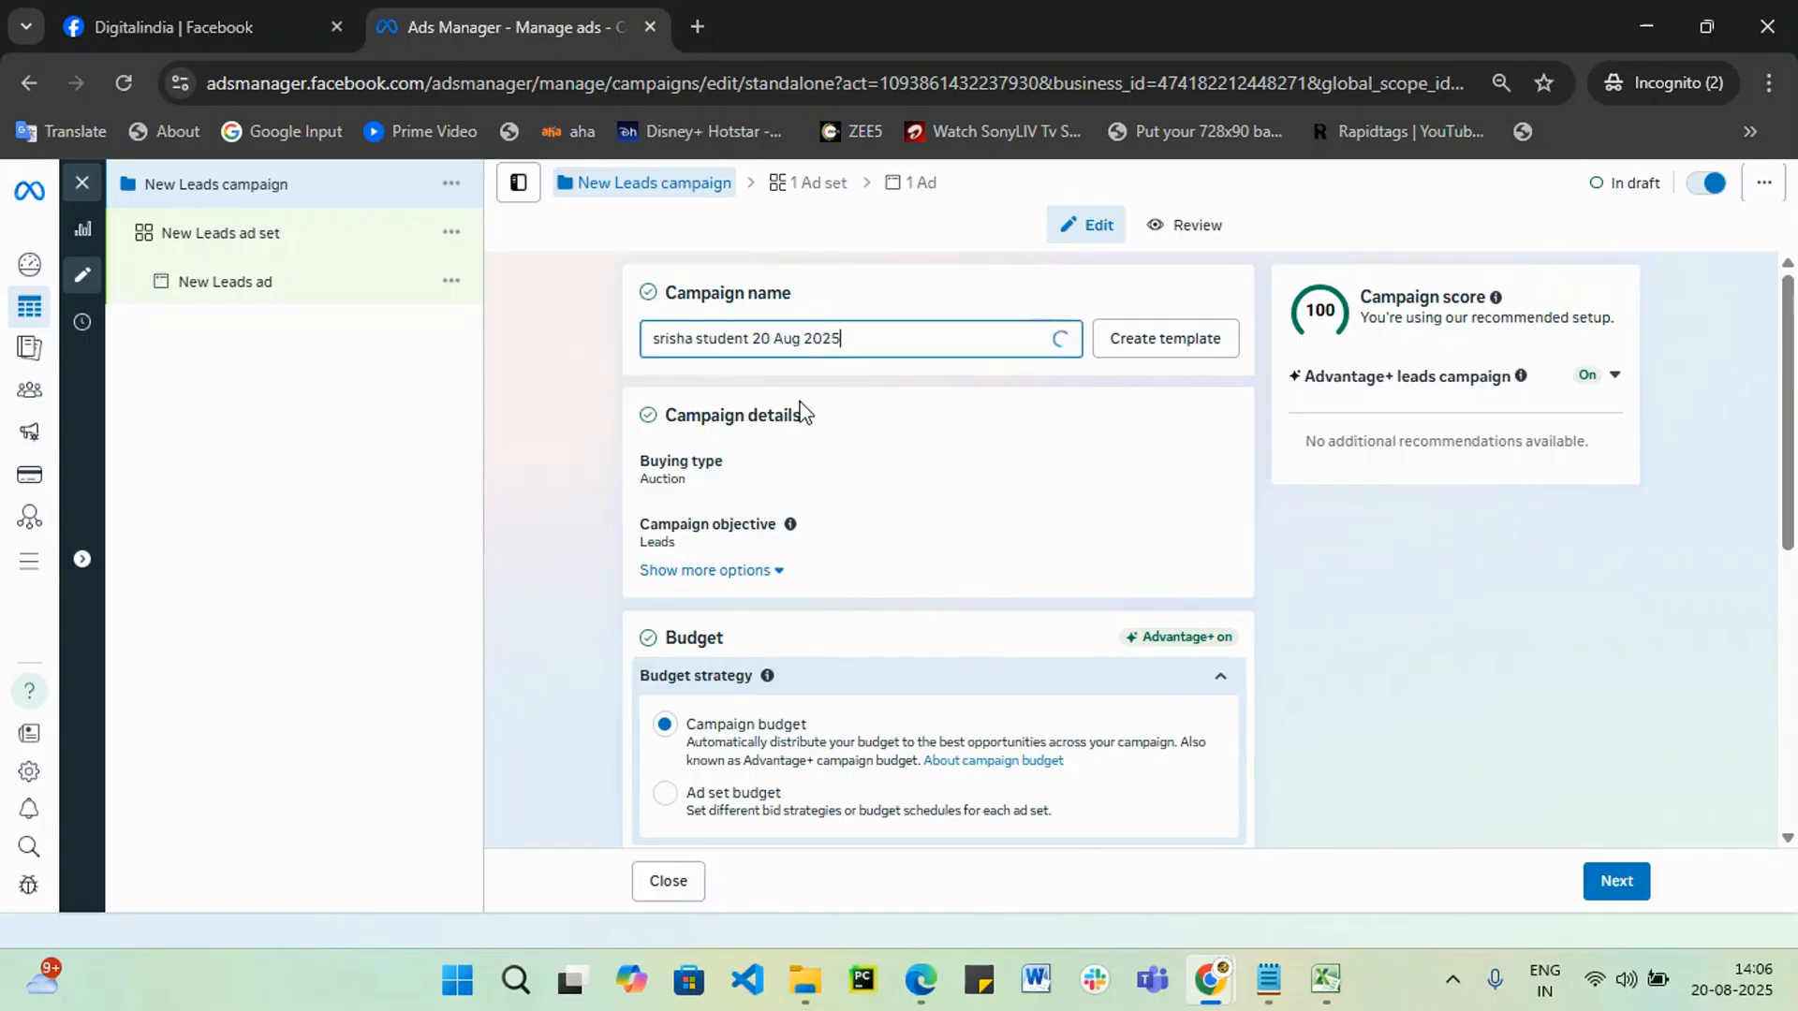
scroll(889, 469, "down", 5)
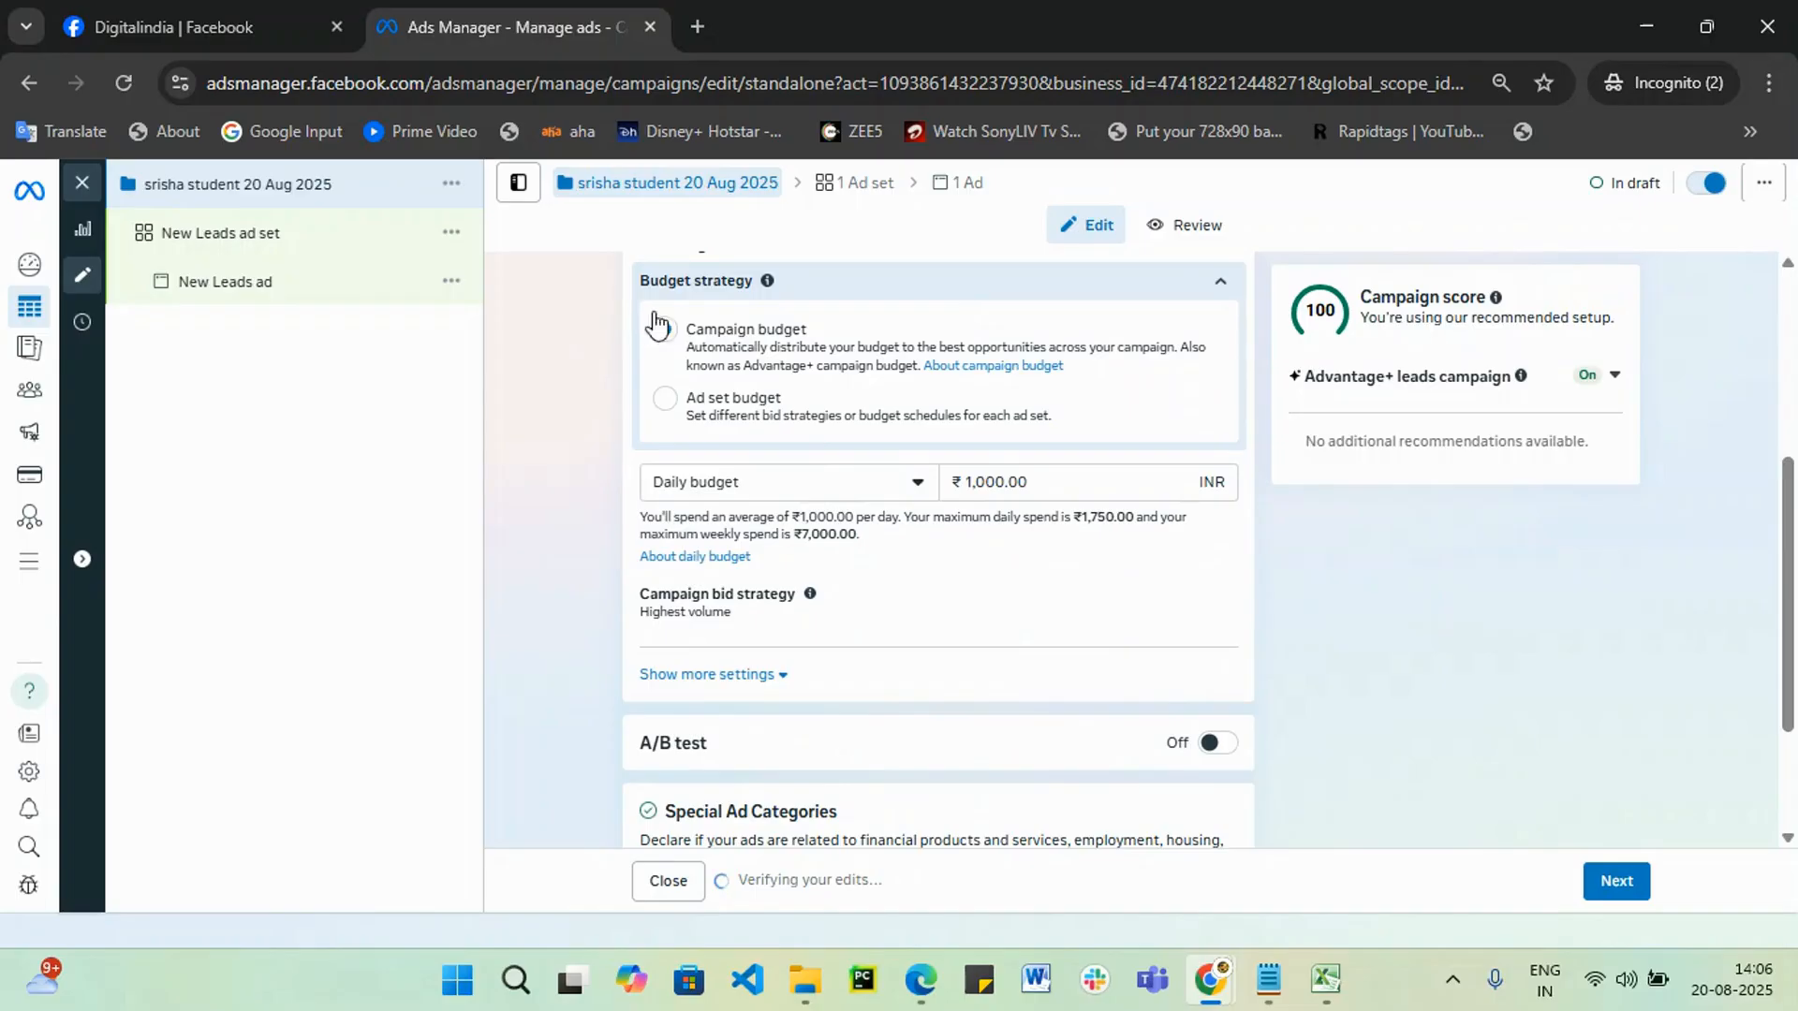
scroll(642, 618, "up", 3)
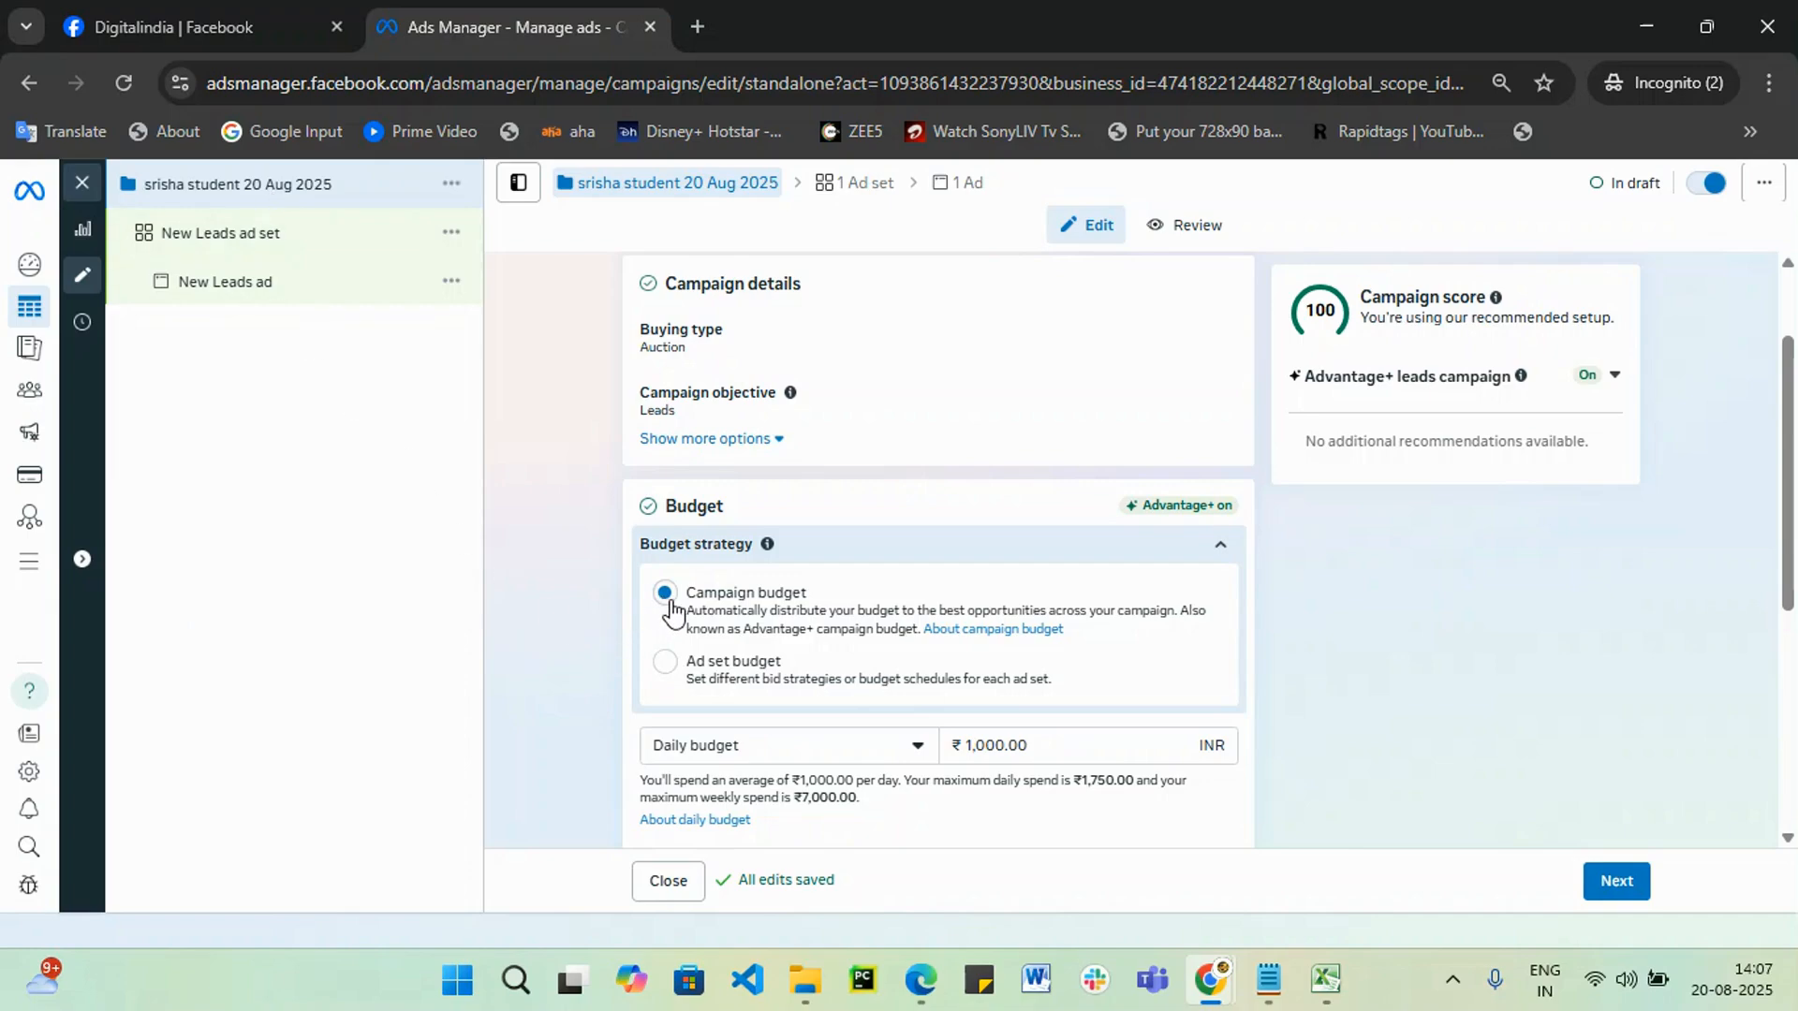
scroll(1077, 581, "down", 2)
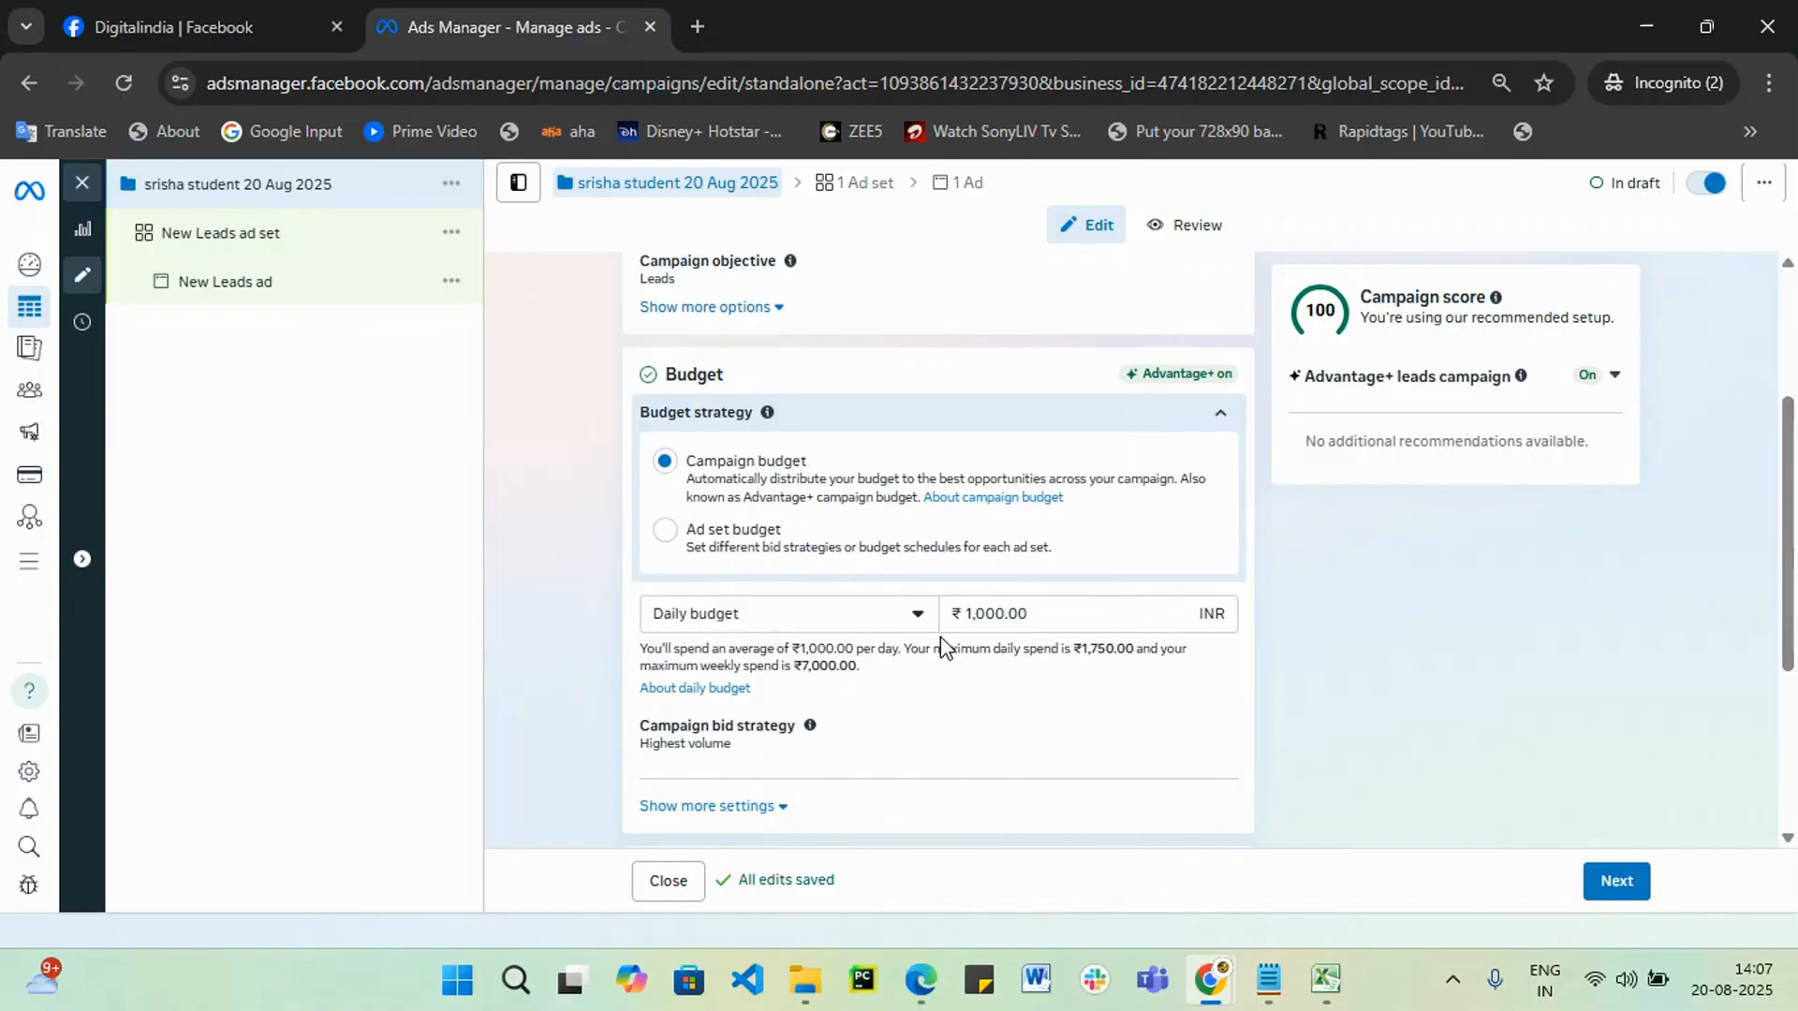
scroll(940, 646, "down", 1)
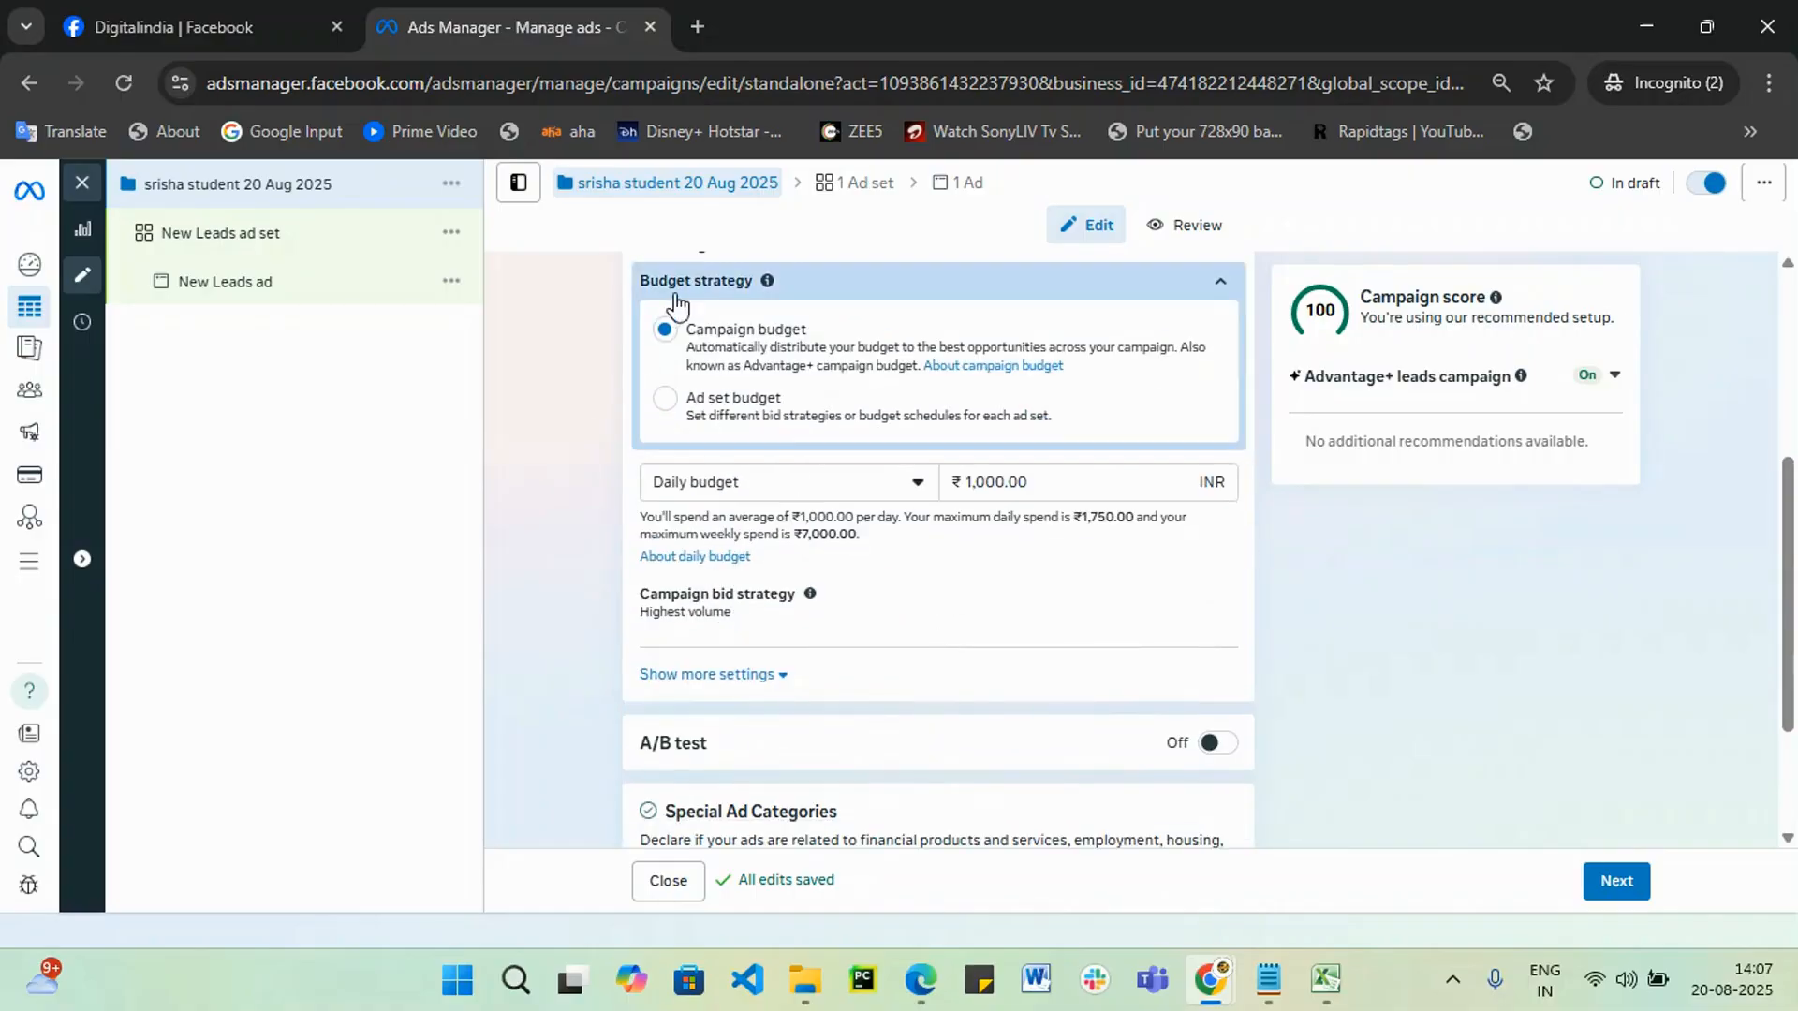
scroll(814, 506, "down", 1)
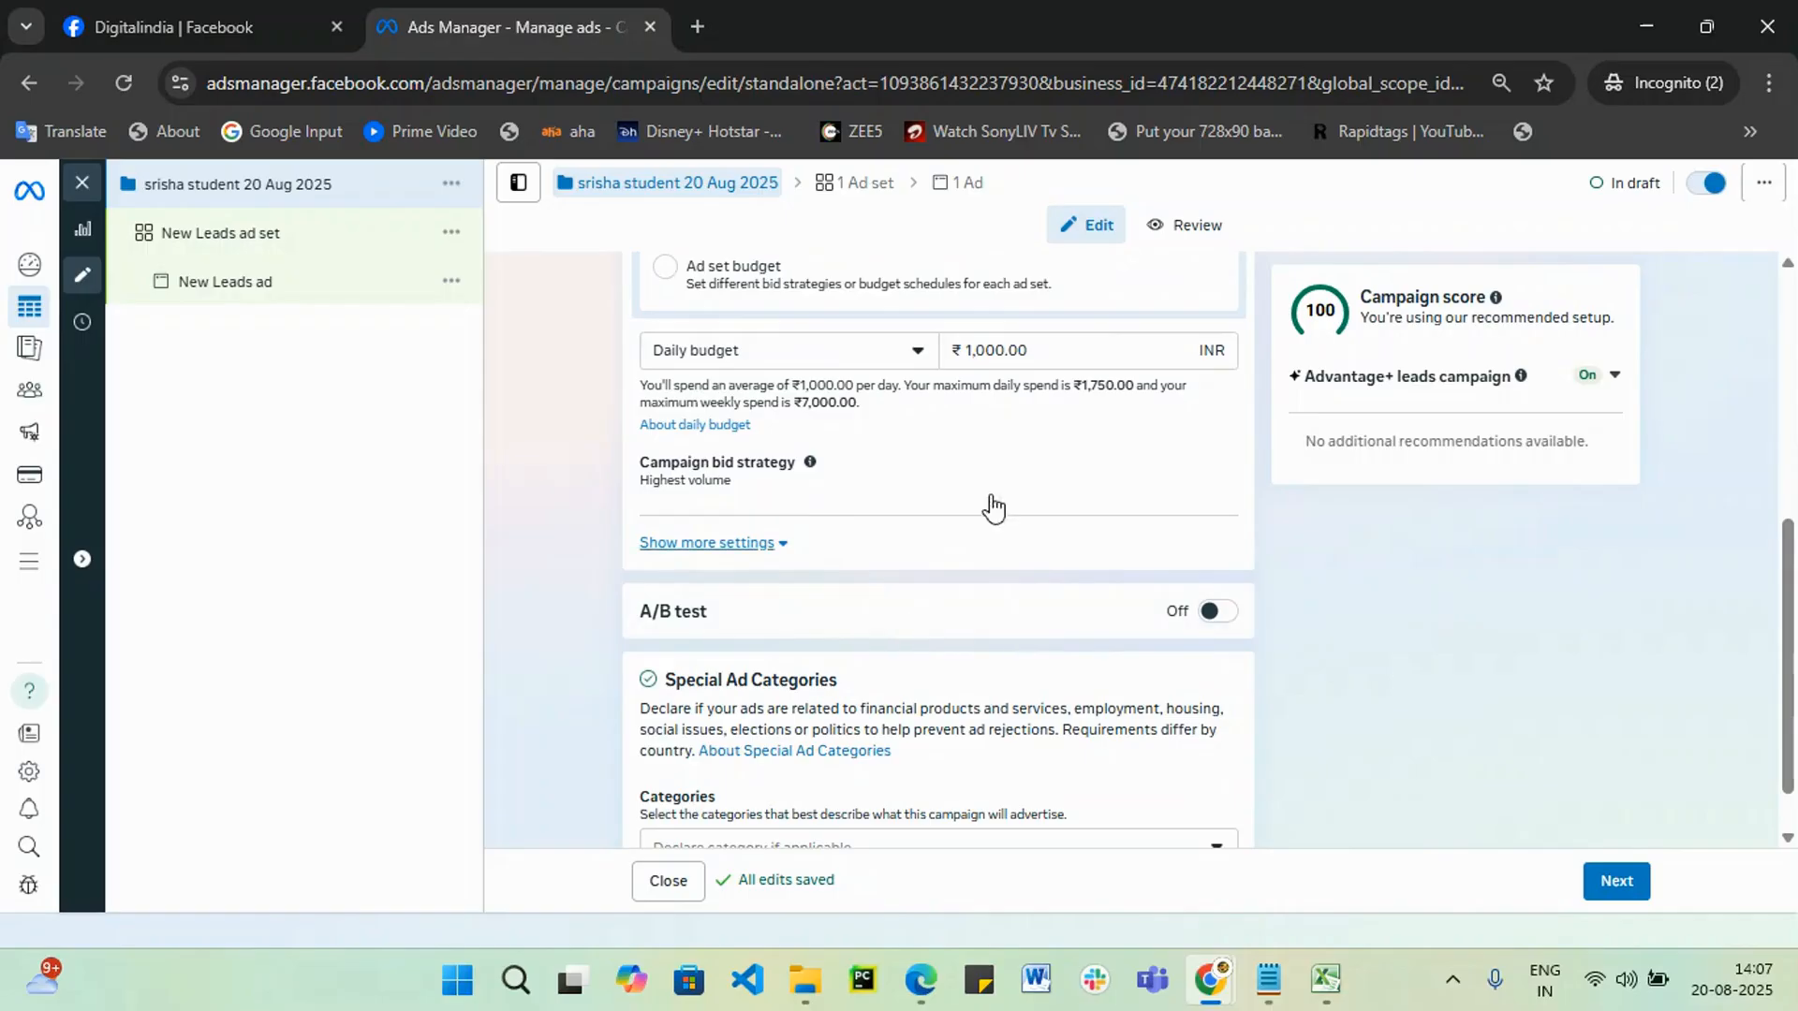
- Change the daily campaign budget from 1000 to 800
left_click(972, 352)
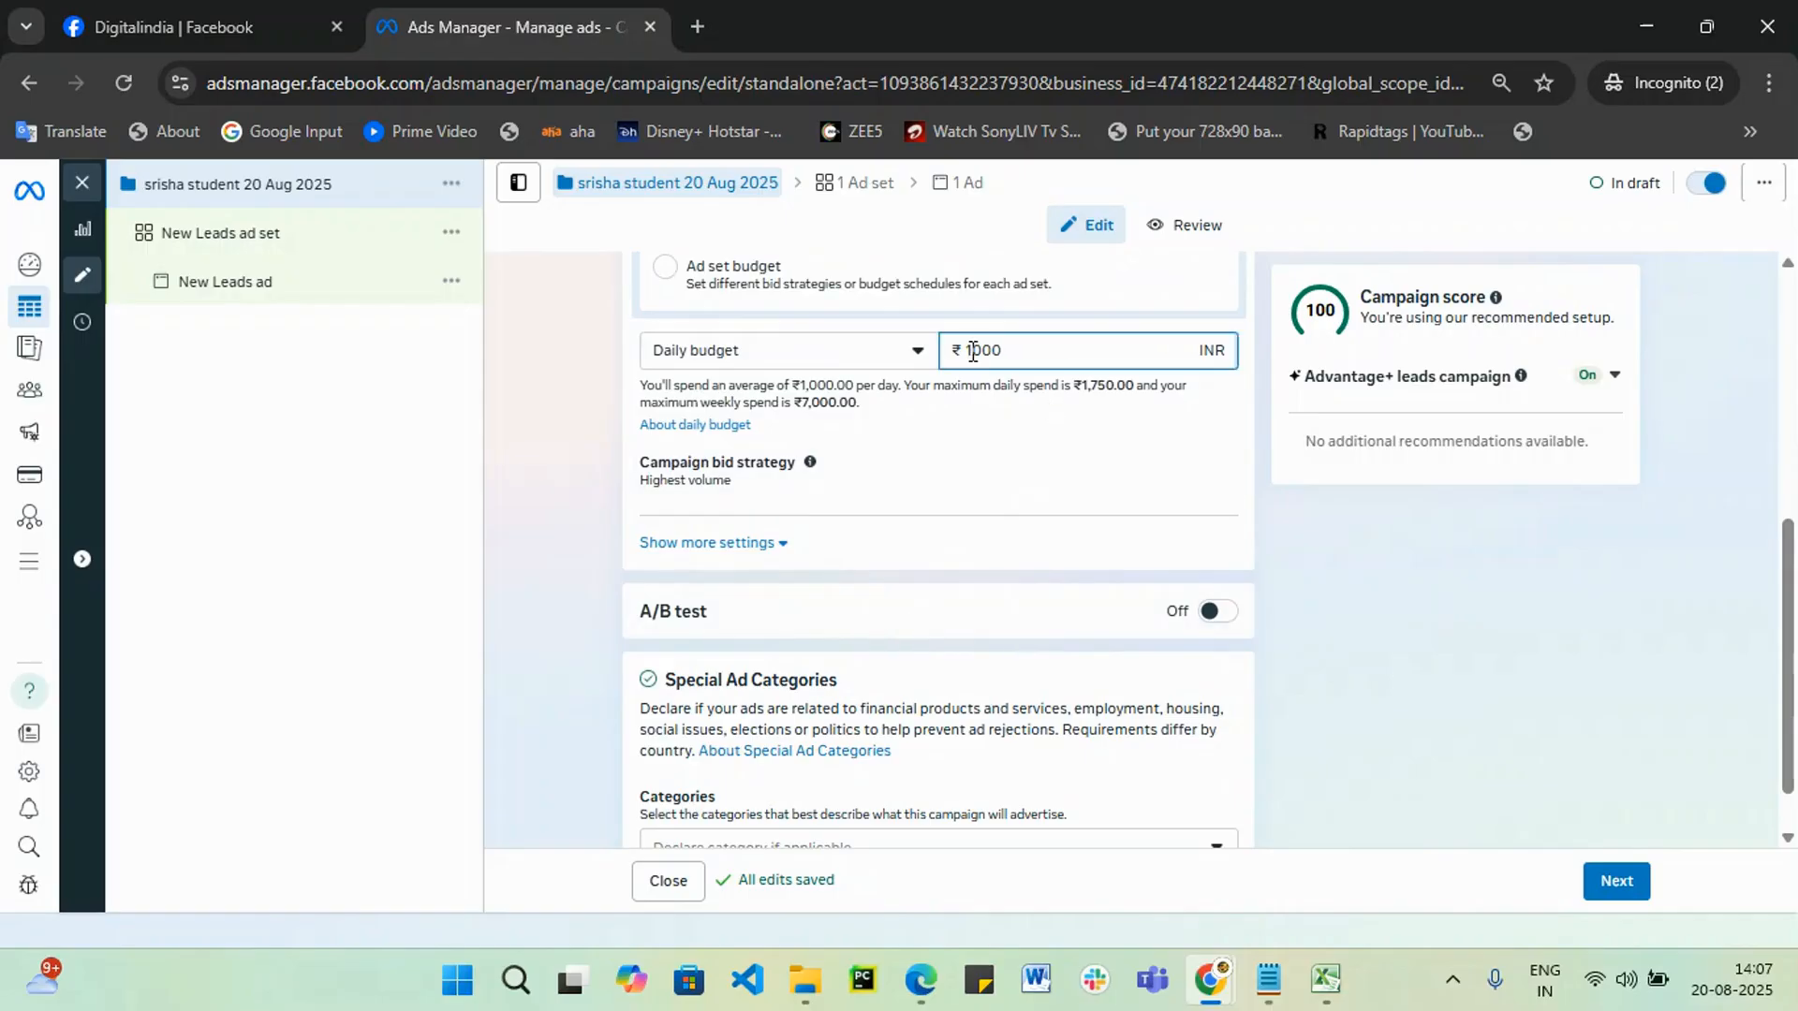
left_click_drag(1002, 351, 971, 352)
key("BackSpace")
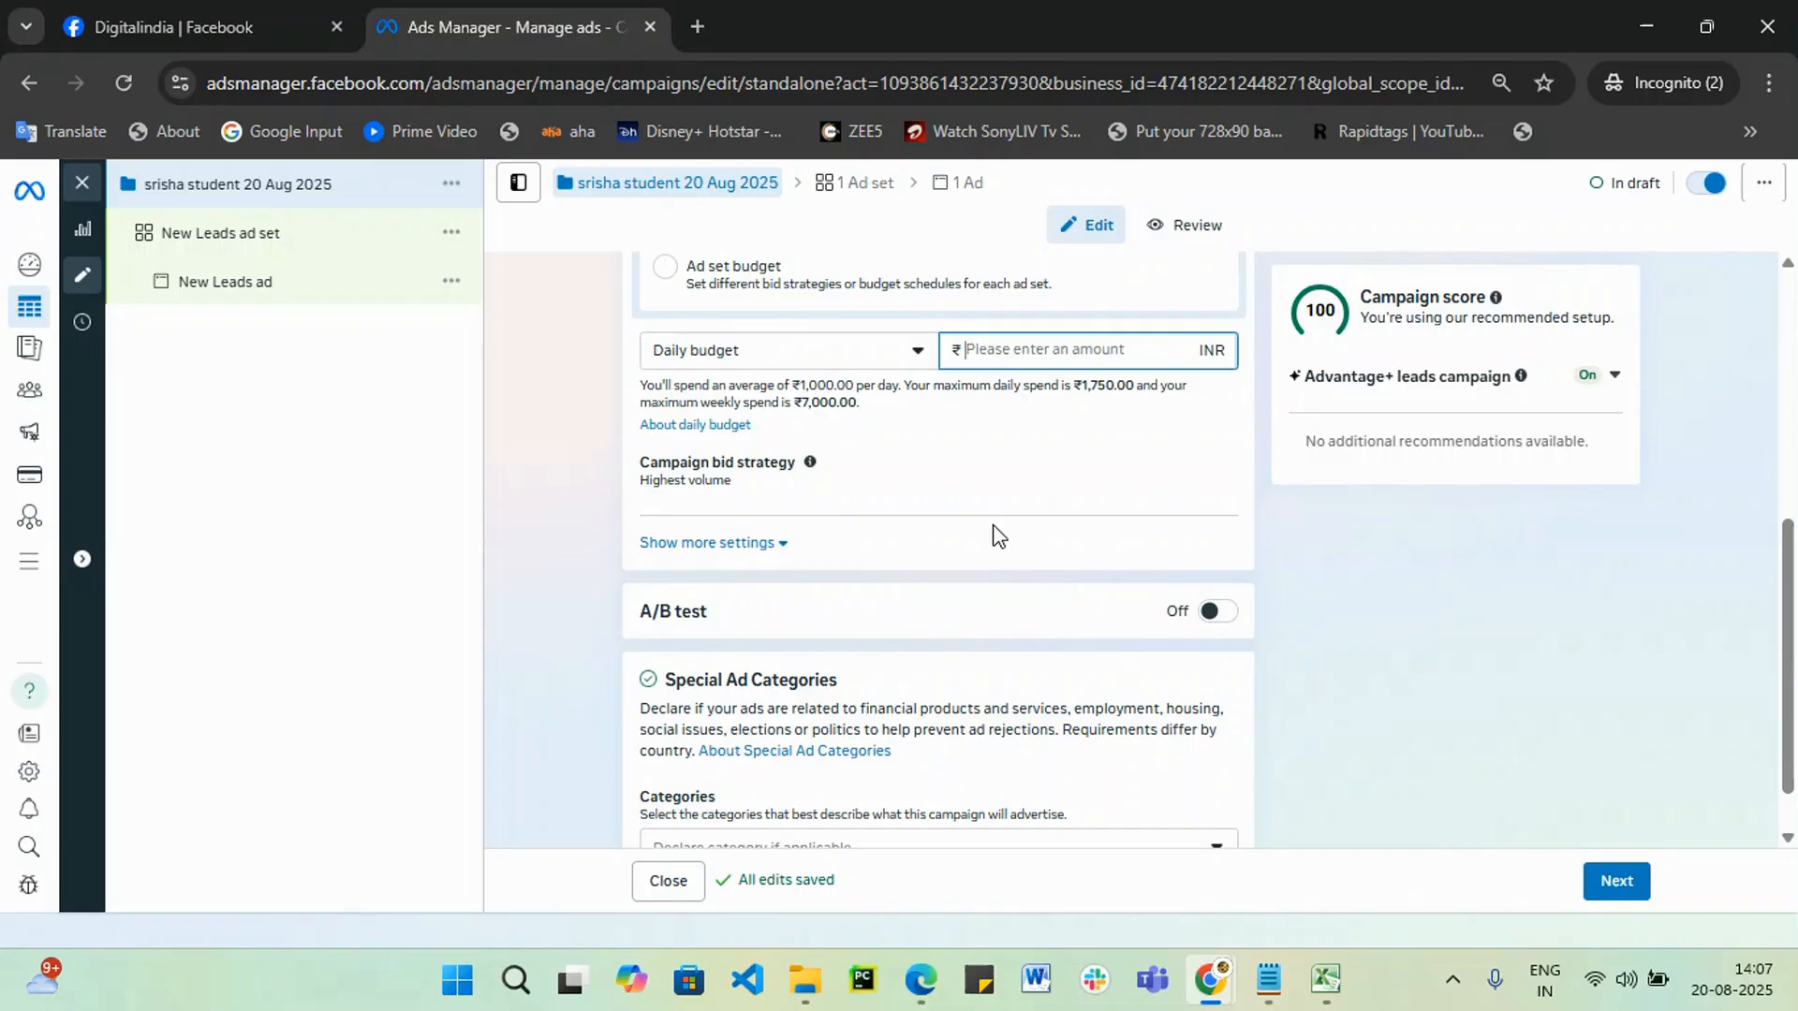
type("800")
left_click(1275, 761)
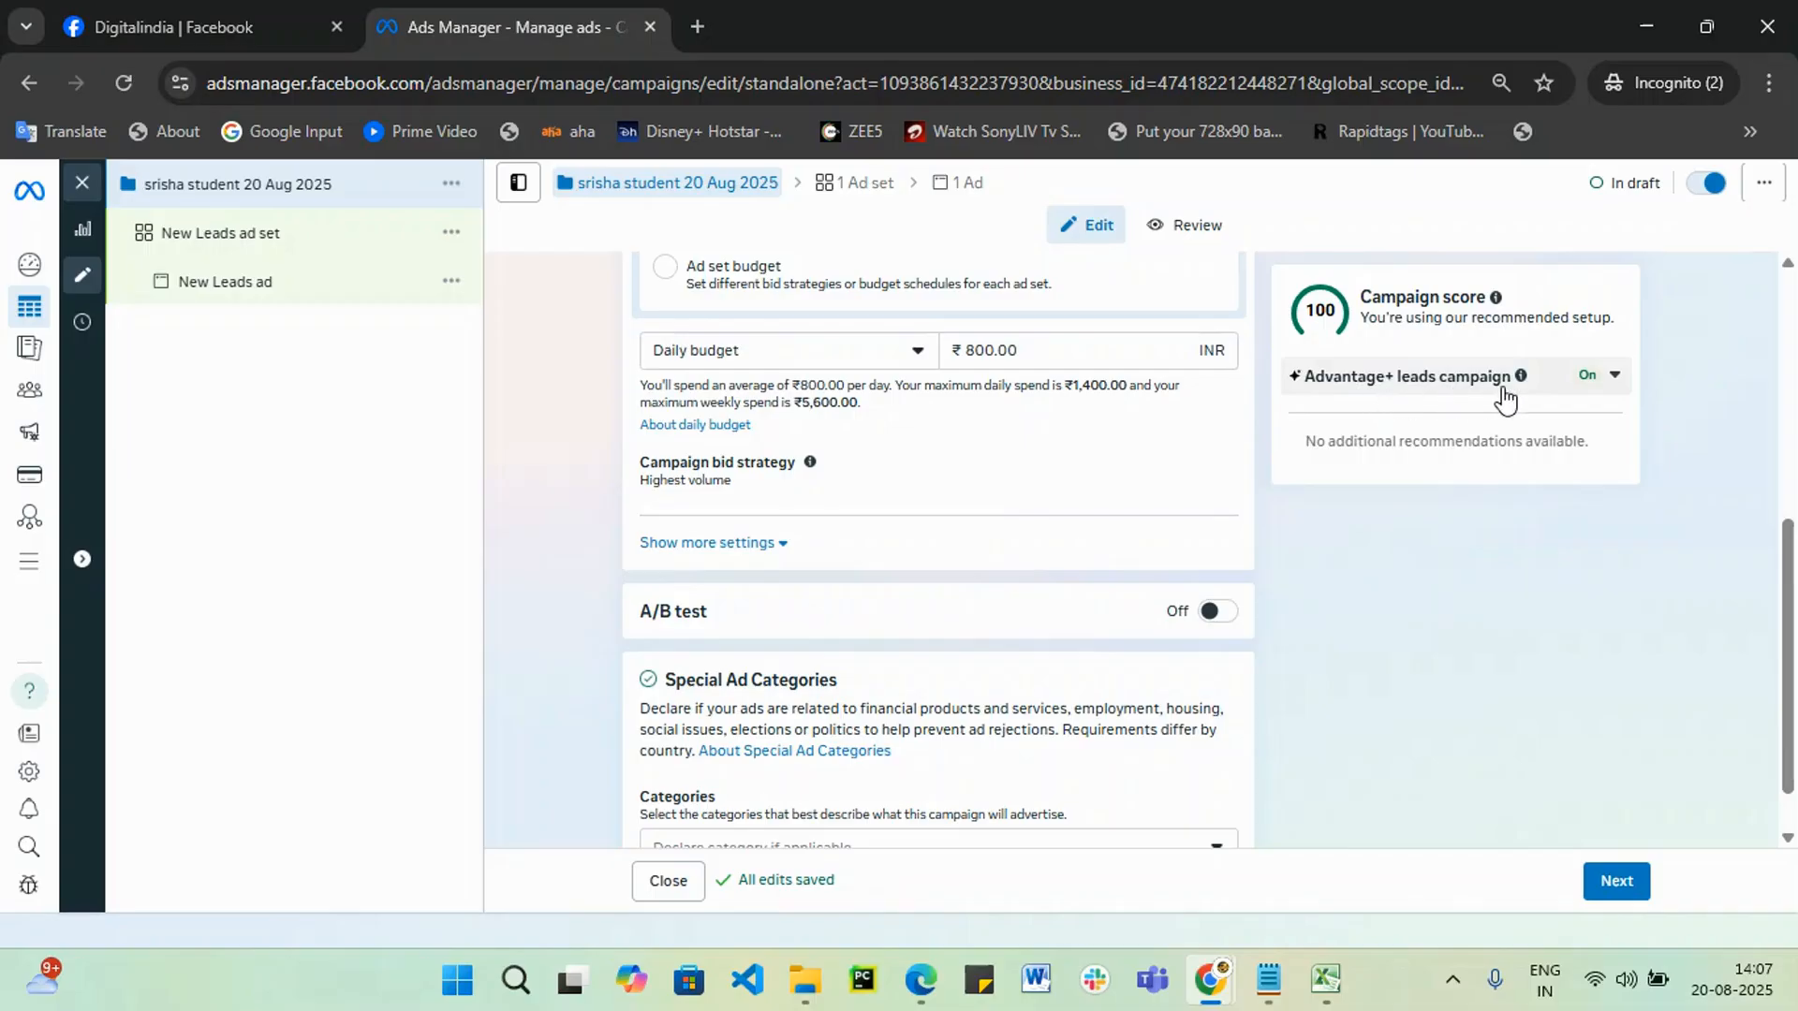
- Check the Advantage+ leads campaign panel, keeping the daily budget at ₹800
left_click(1611, 379)
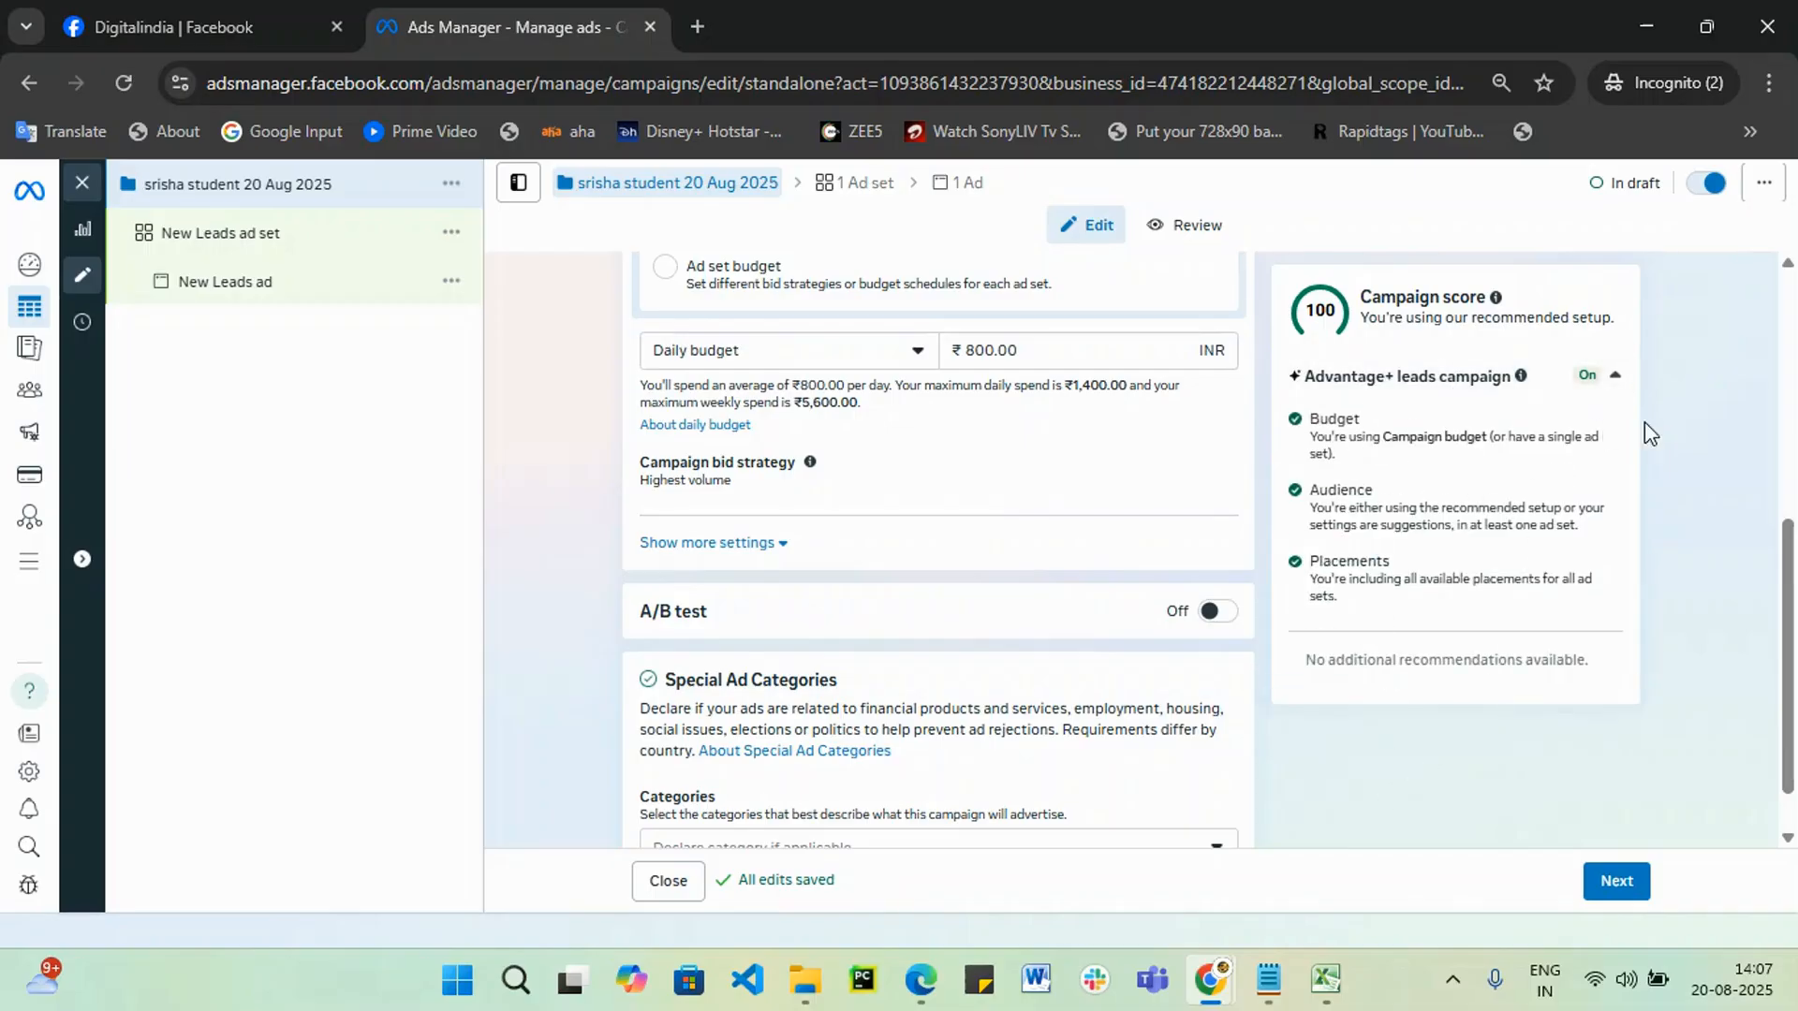
left_click(1615, 379)
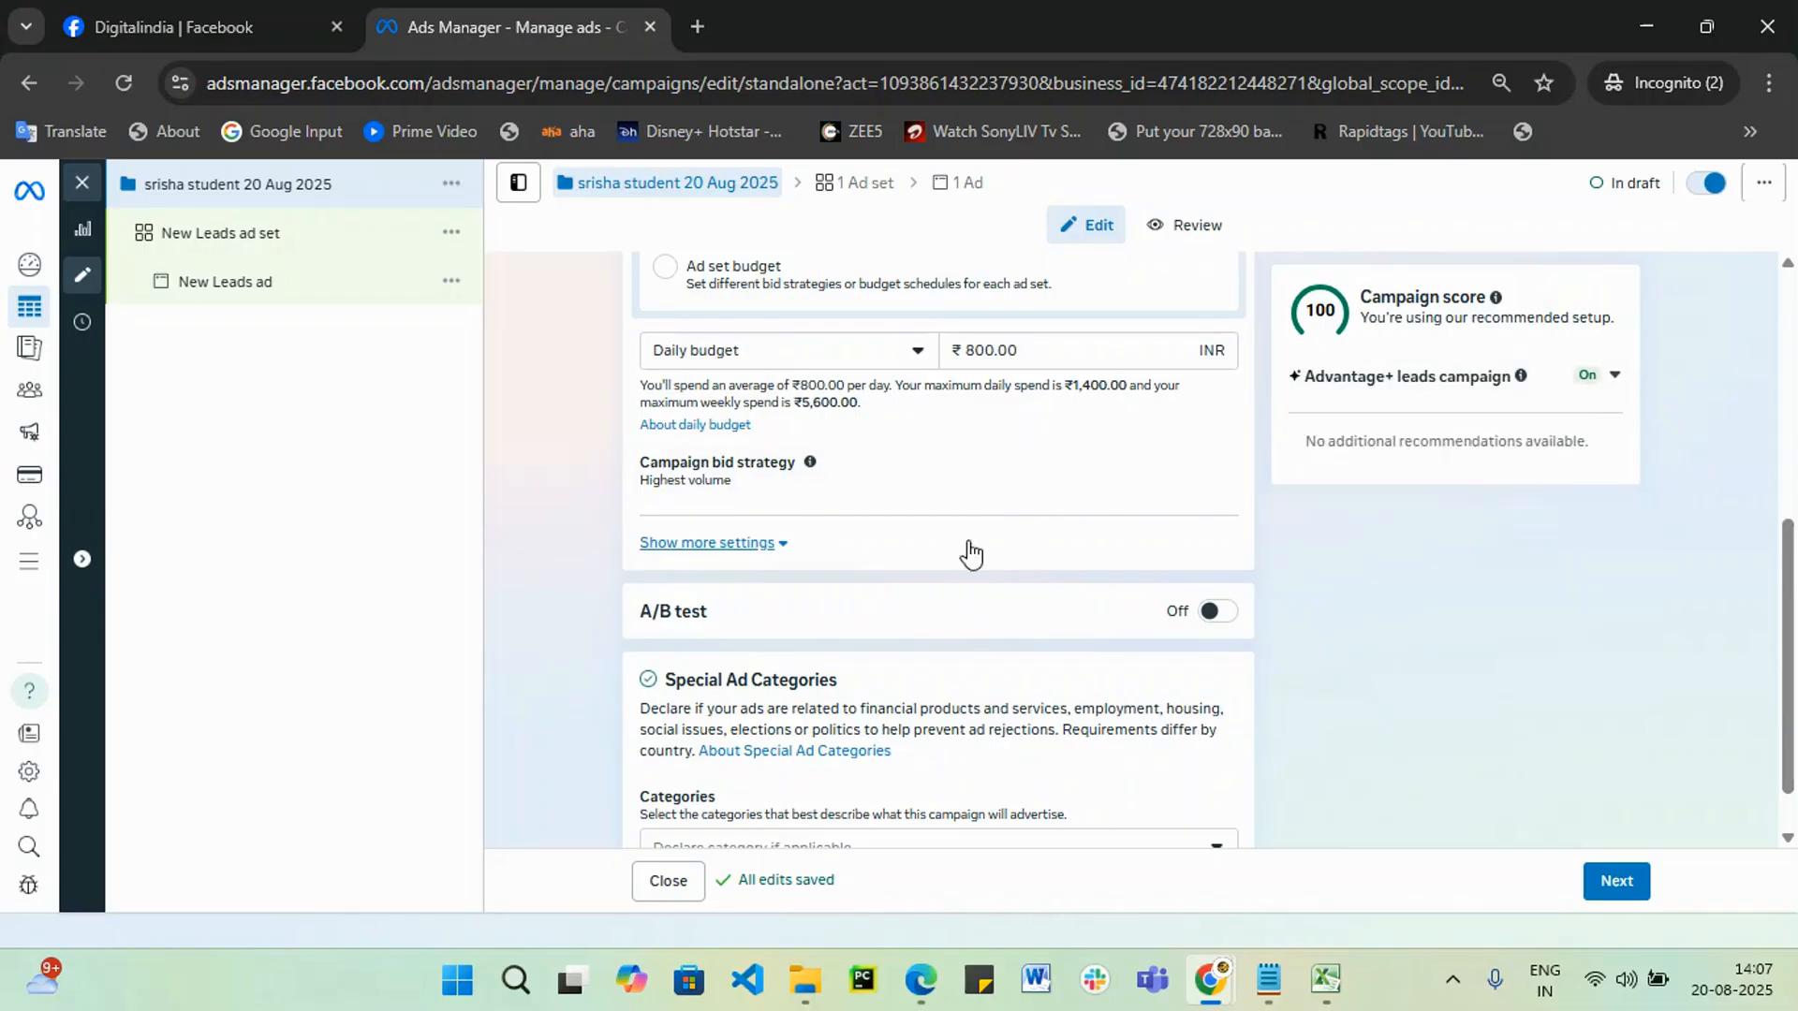
scroll(937, 581, "up", 2)
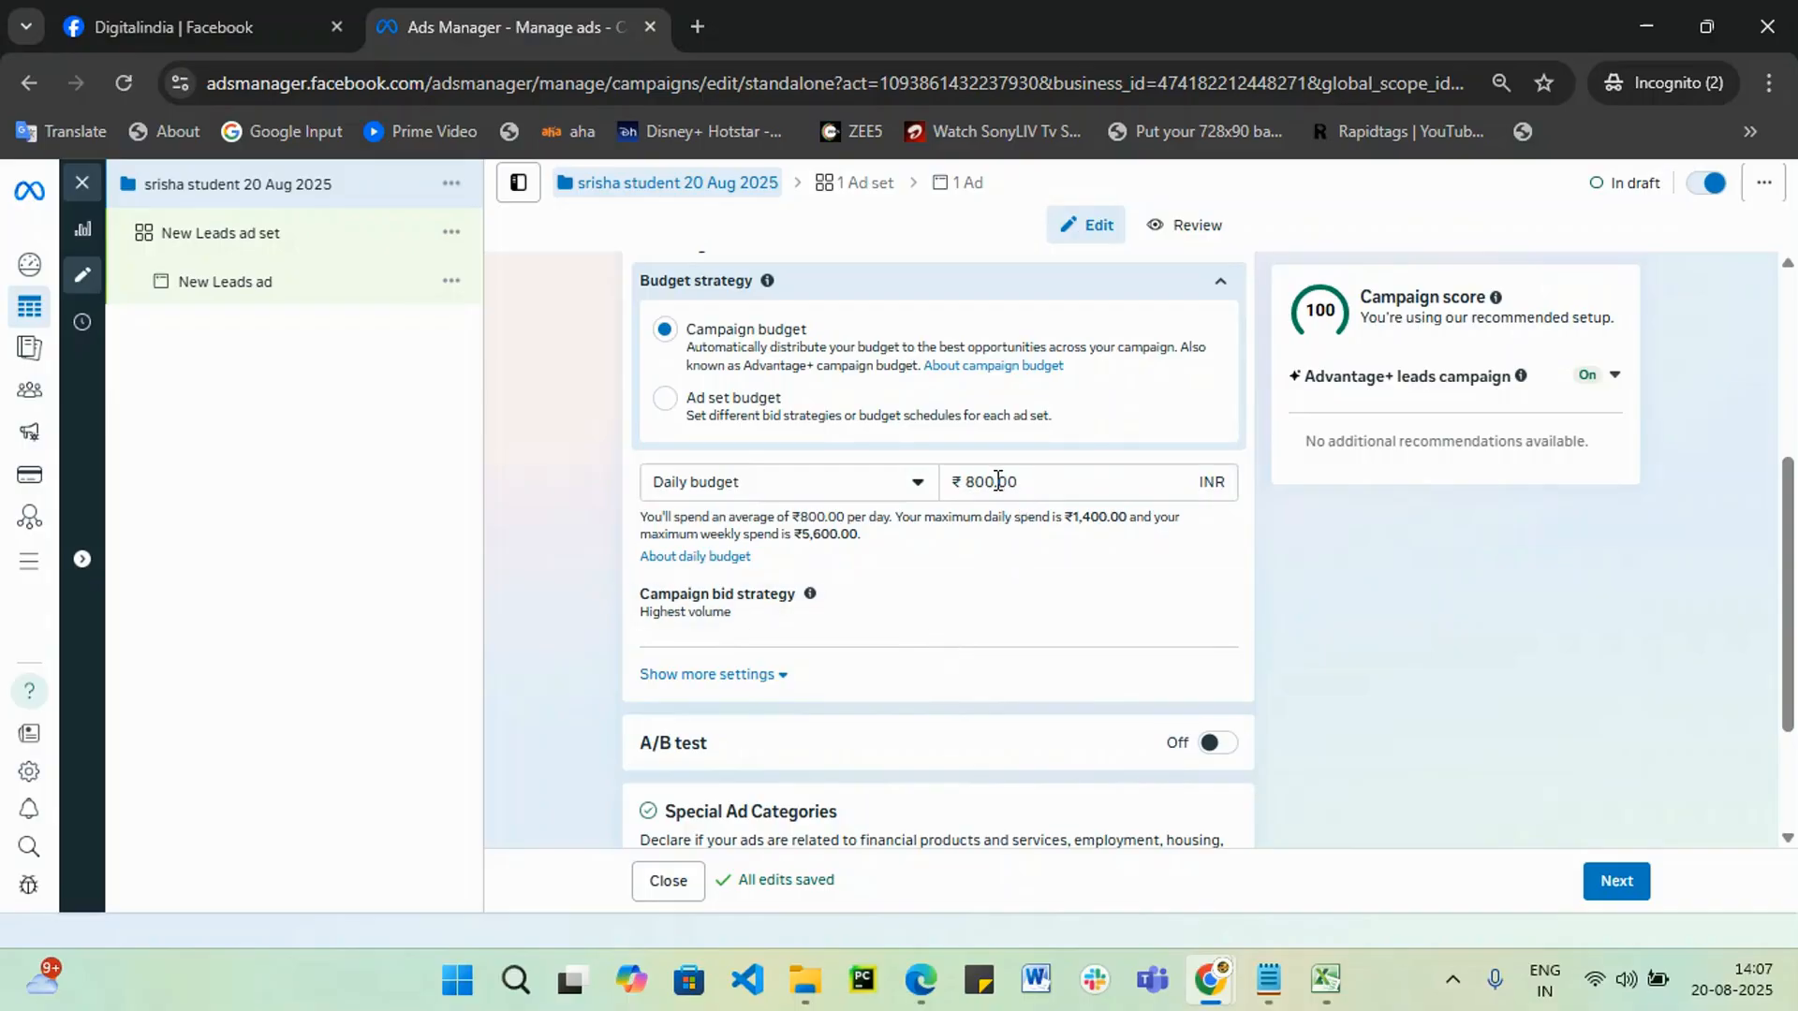
left_click_drag(976, 483, 964, 487)
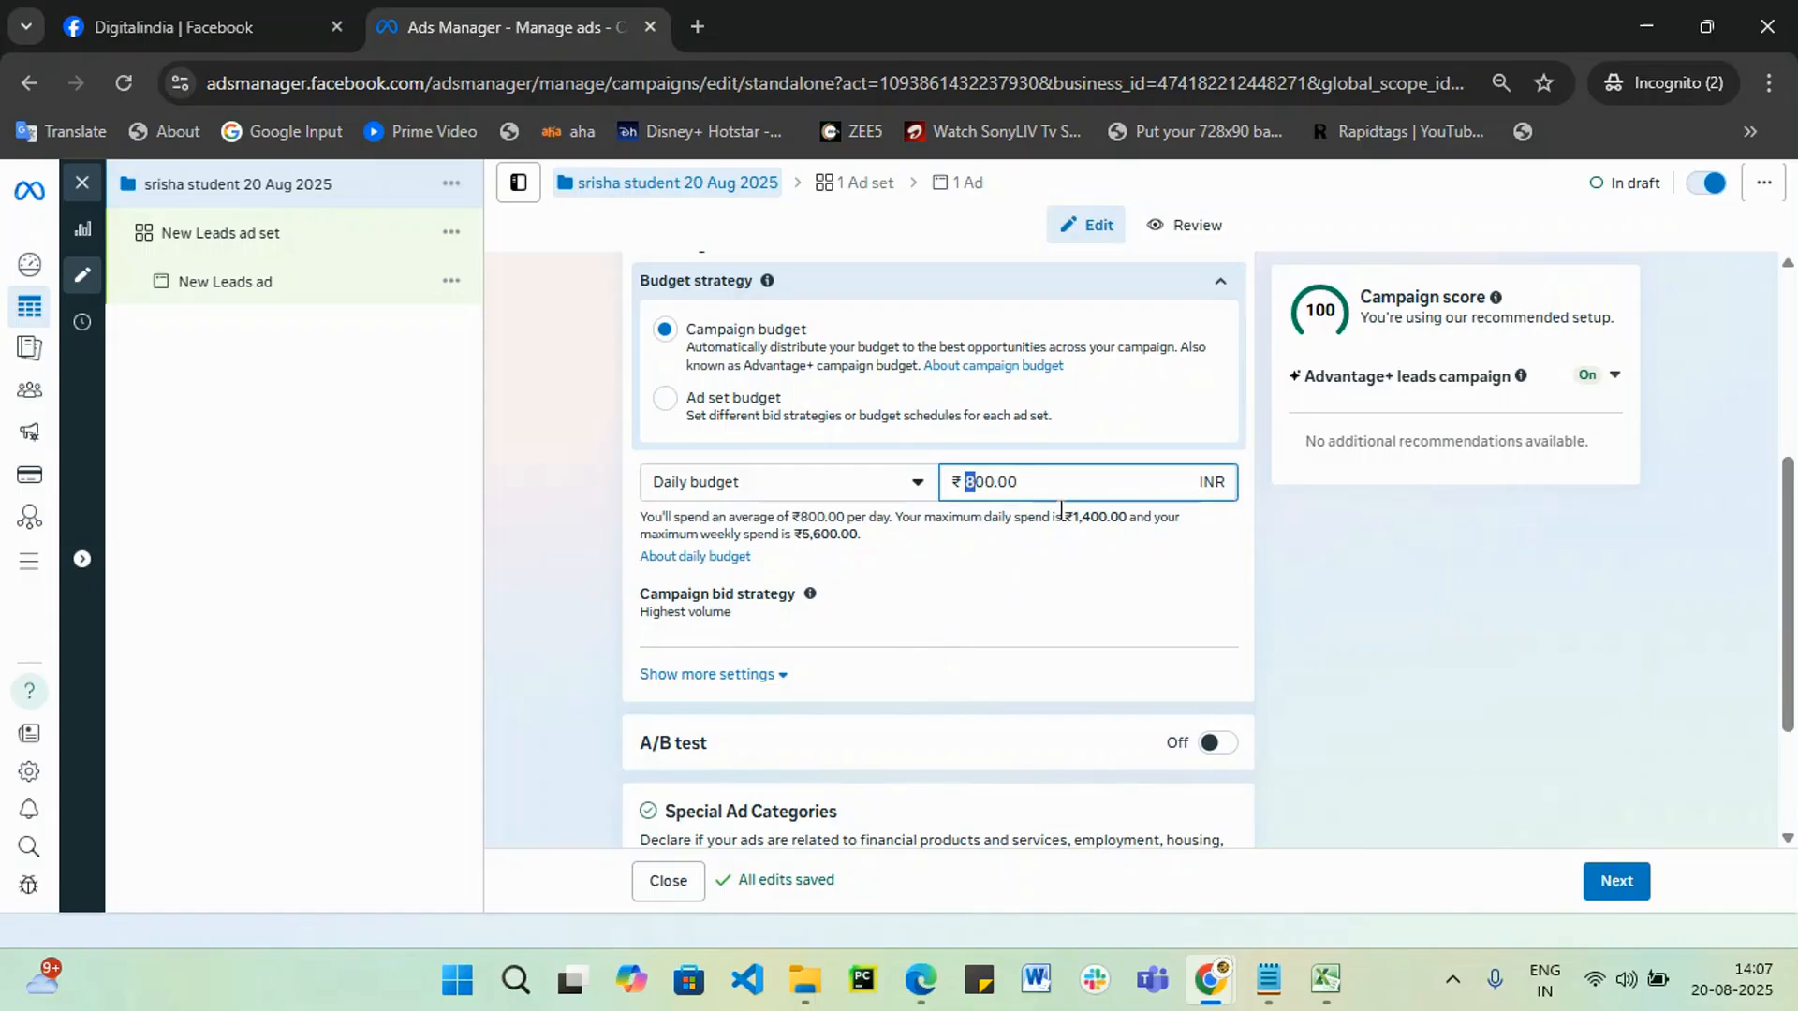
left_click(1356, 581)
scroll(1190, 616, "down", 2)
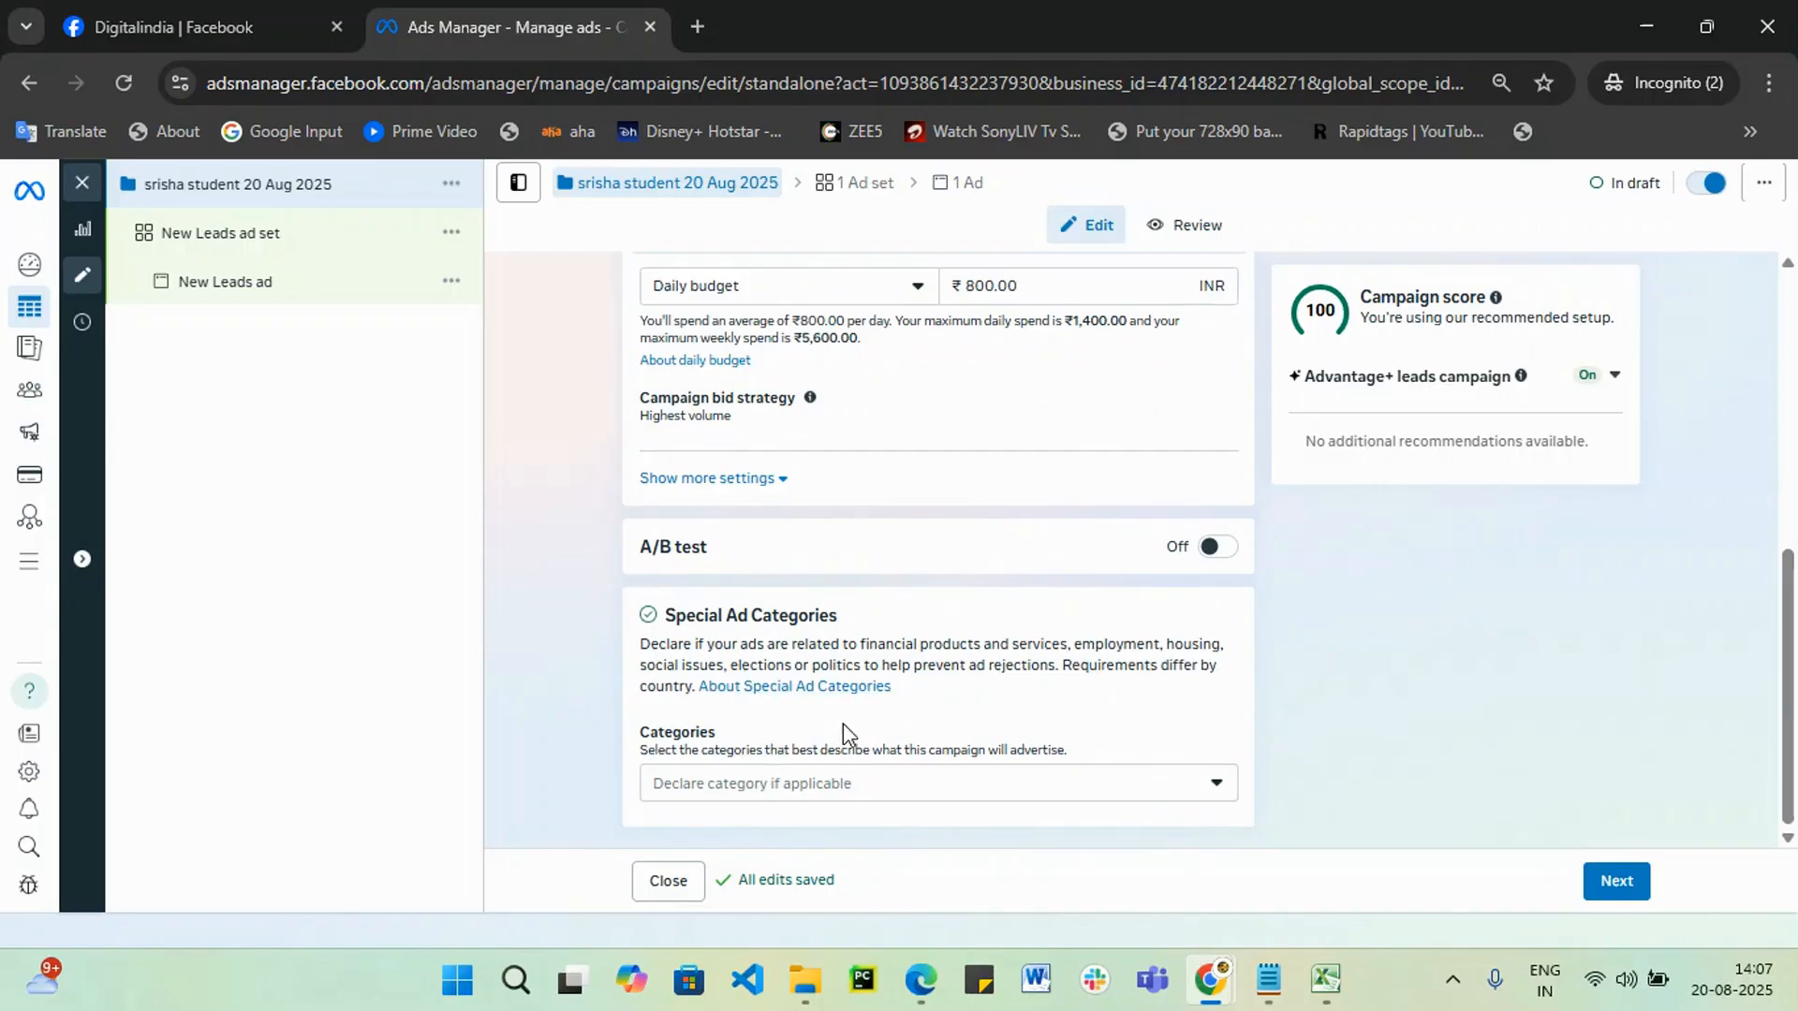
- Leave Special Ad Categories undeclared and proceed to the ad set settings
left_click(796, 802)
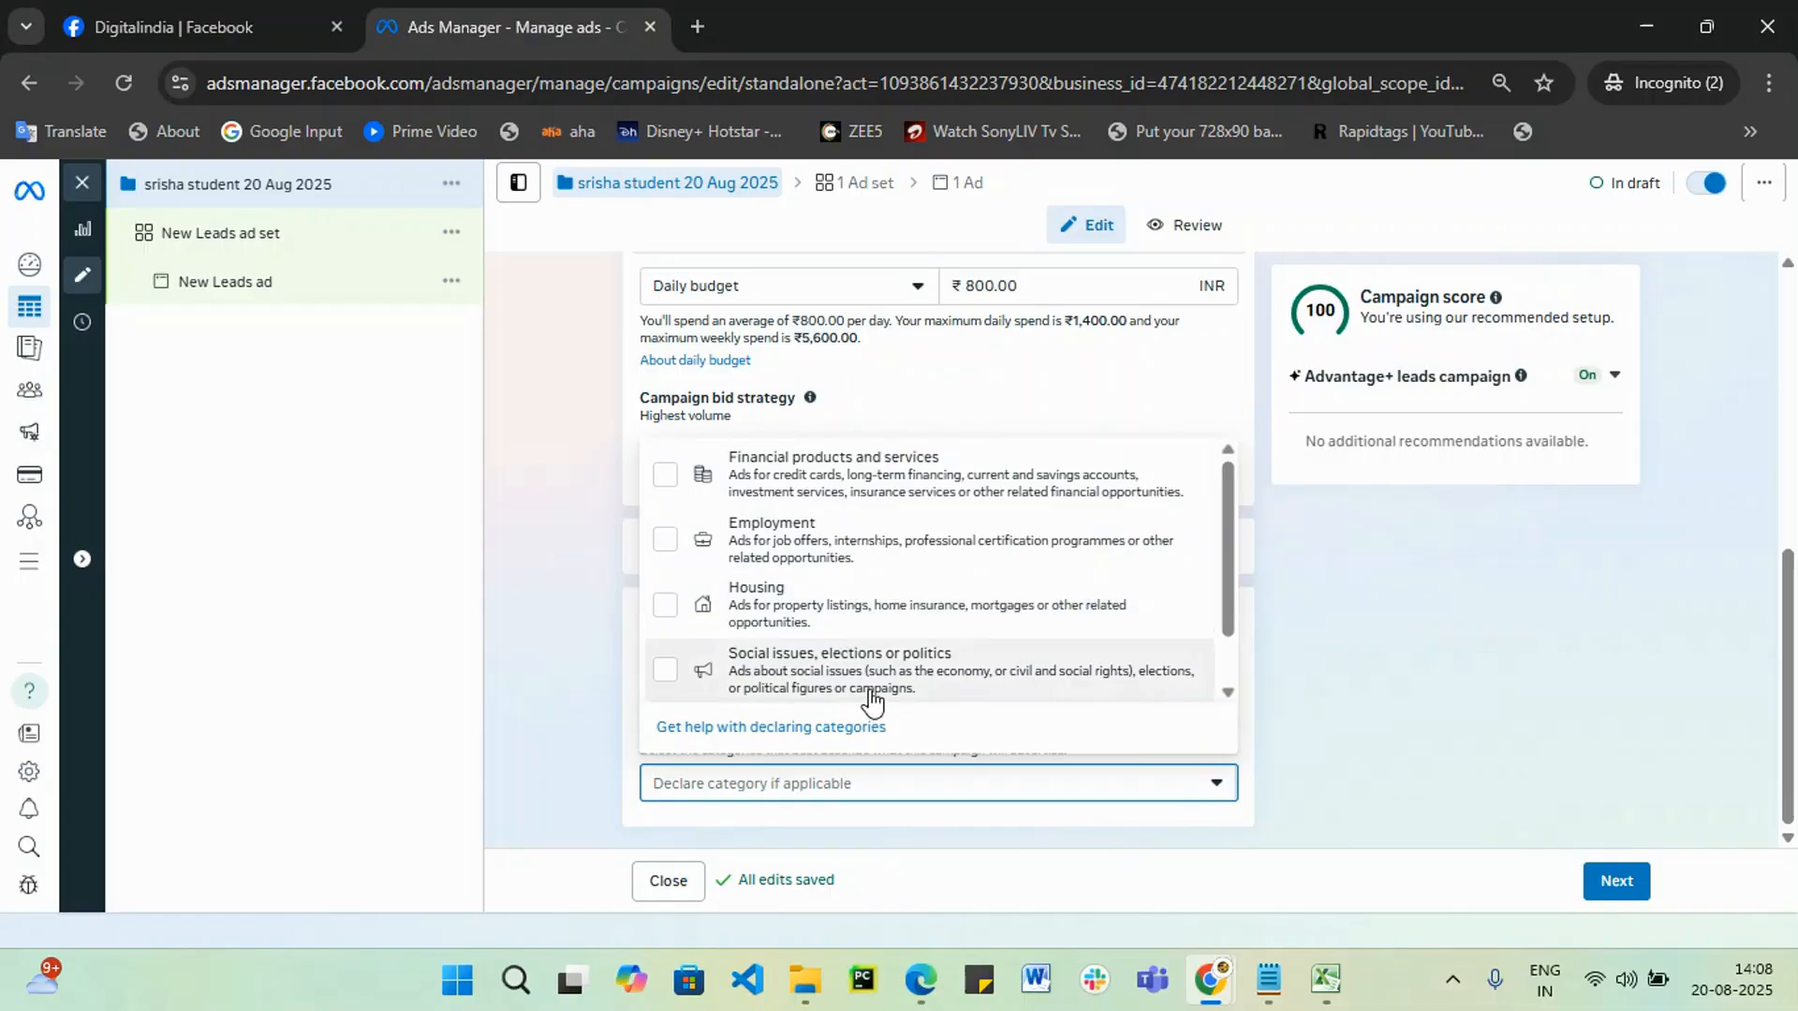
left_click(1252, 743)
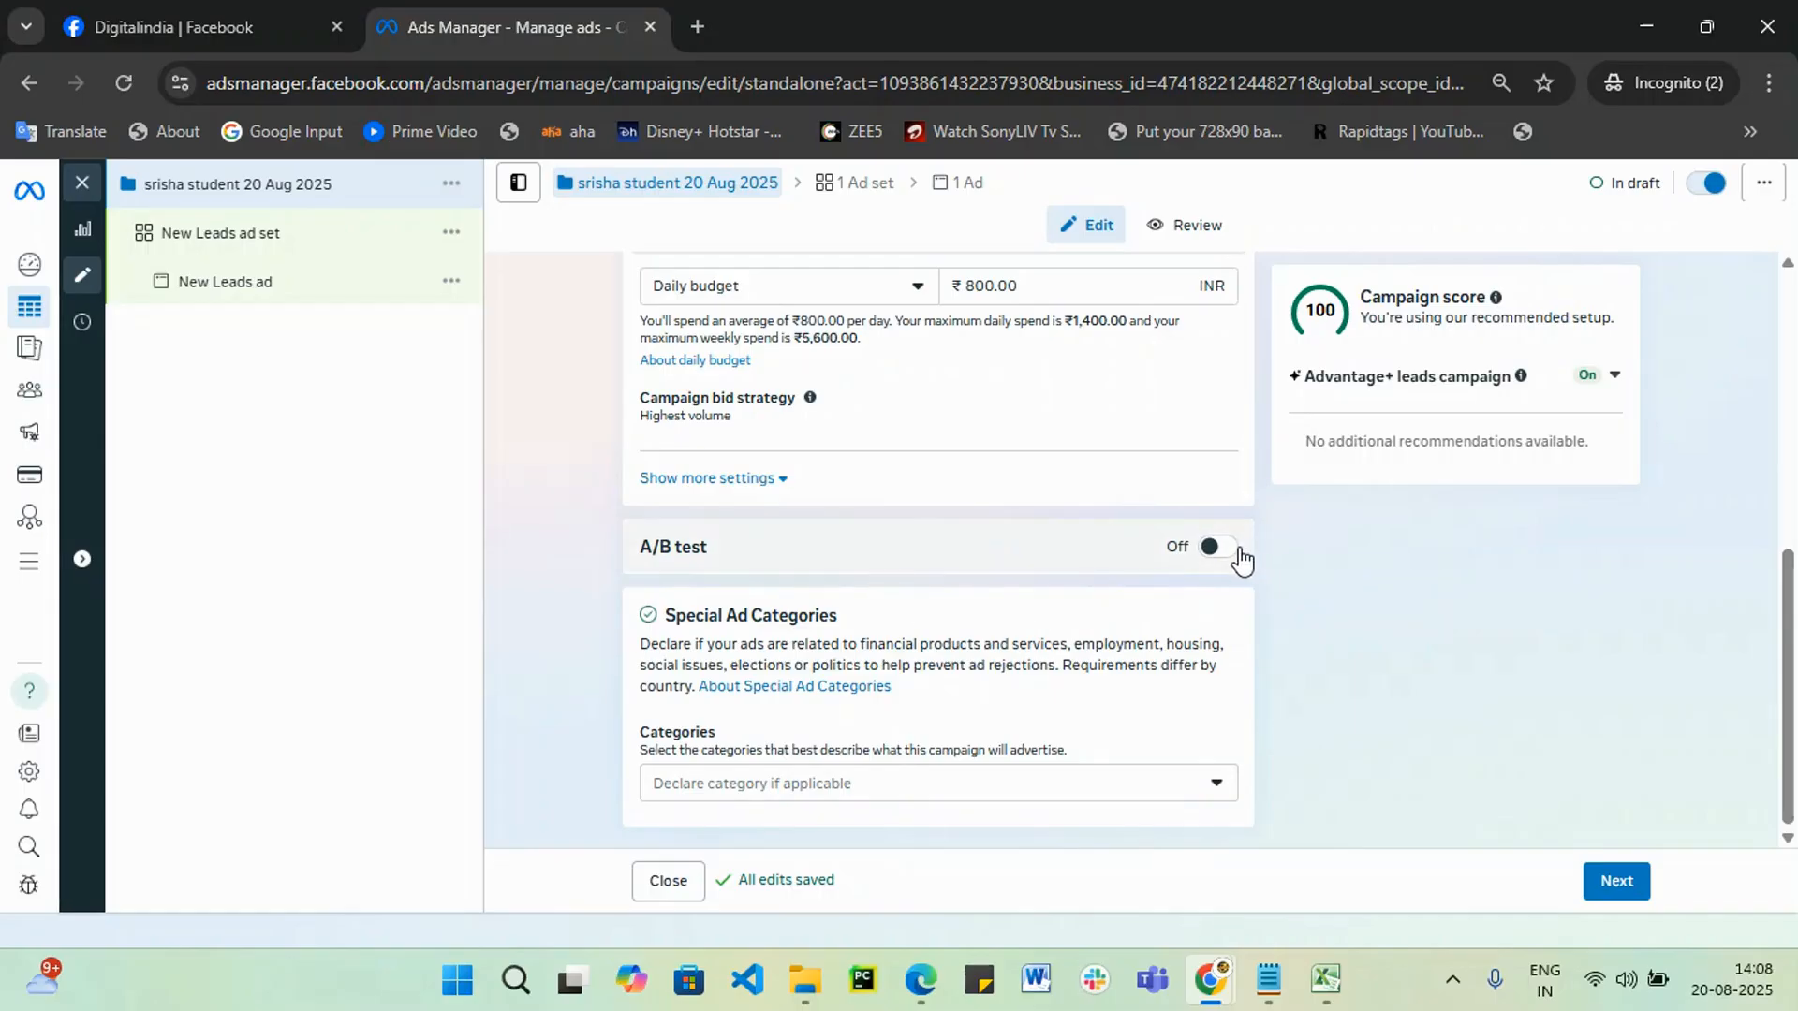
left_click(1629, 898)
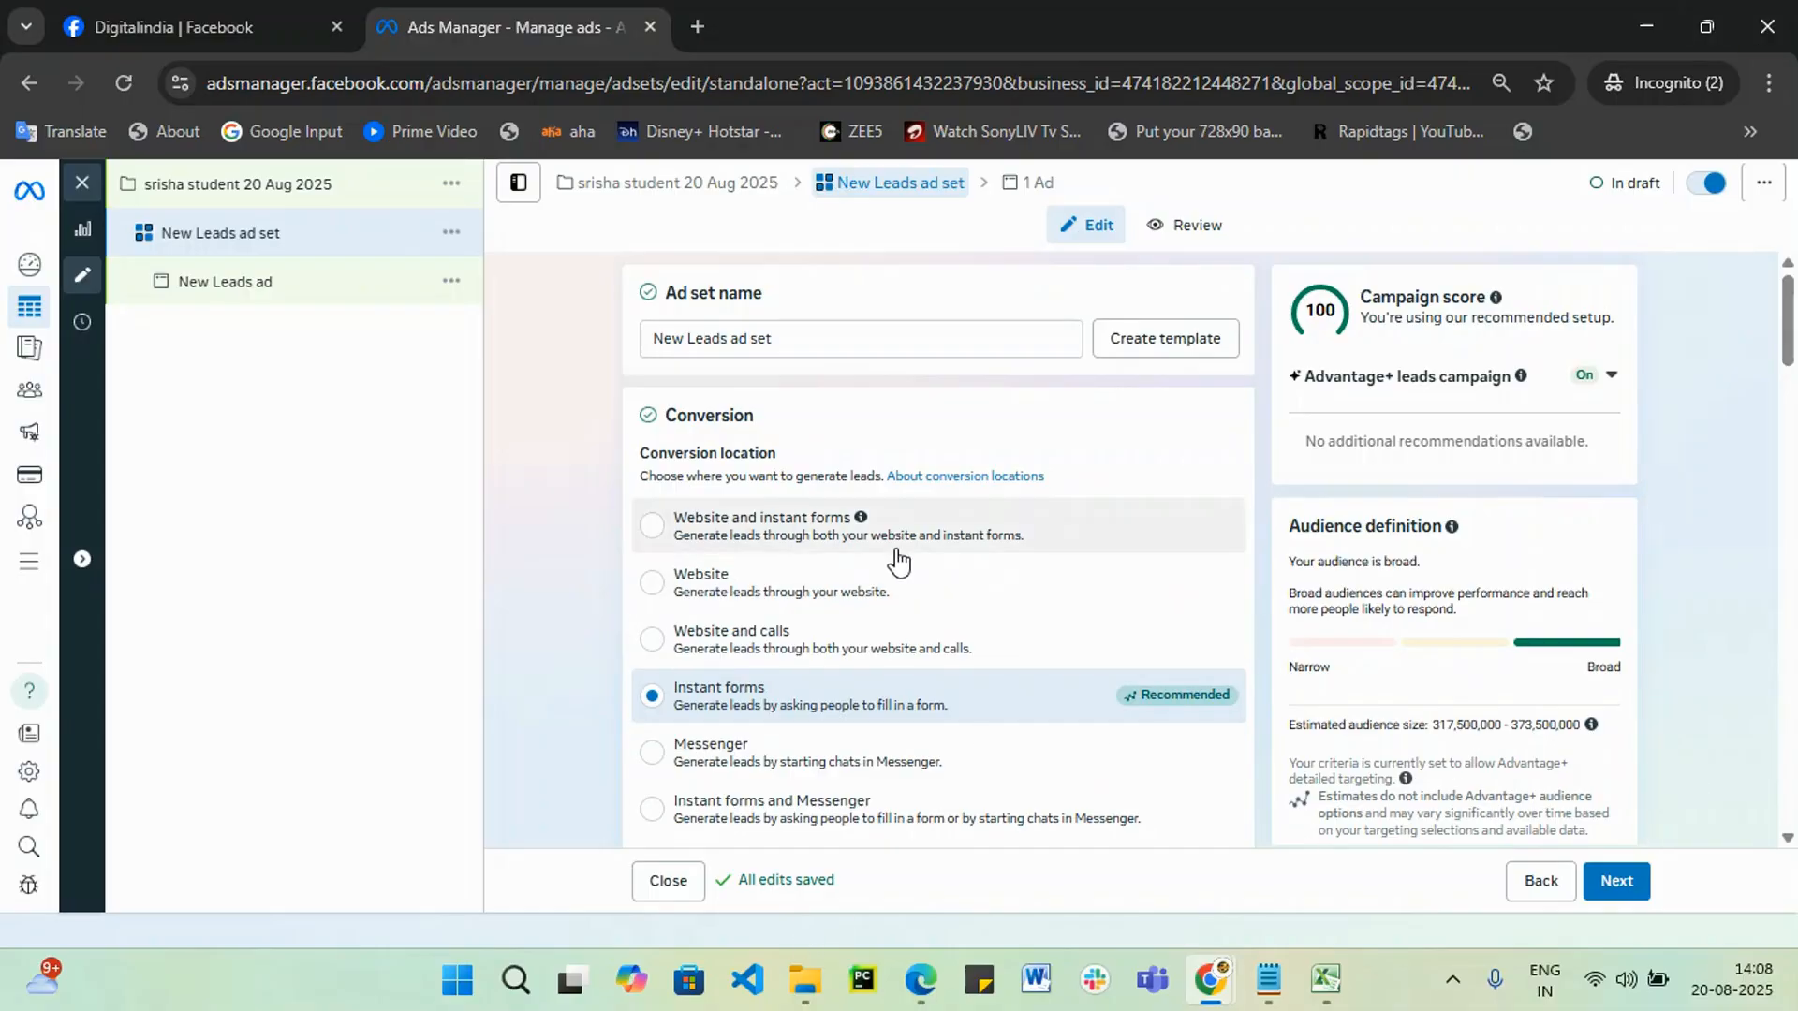
- Paste the campaign's name over the ad set and ad names, then return to the ad set
double_click(762, 339)
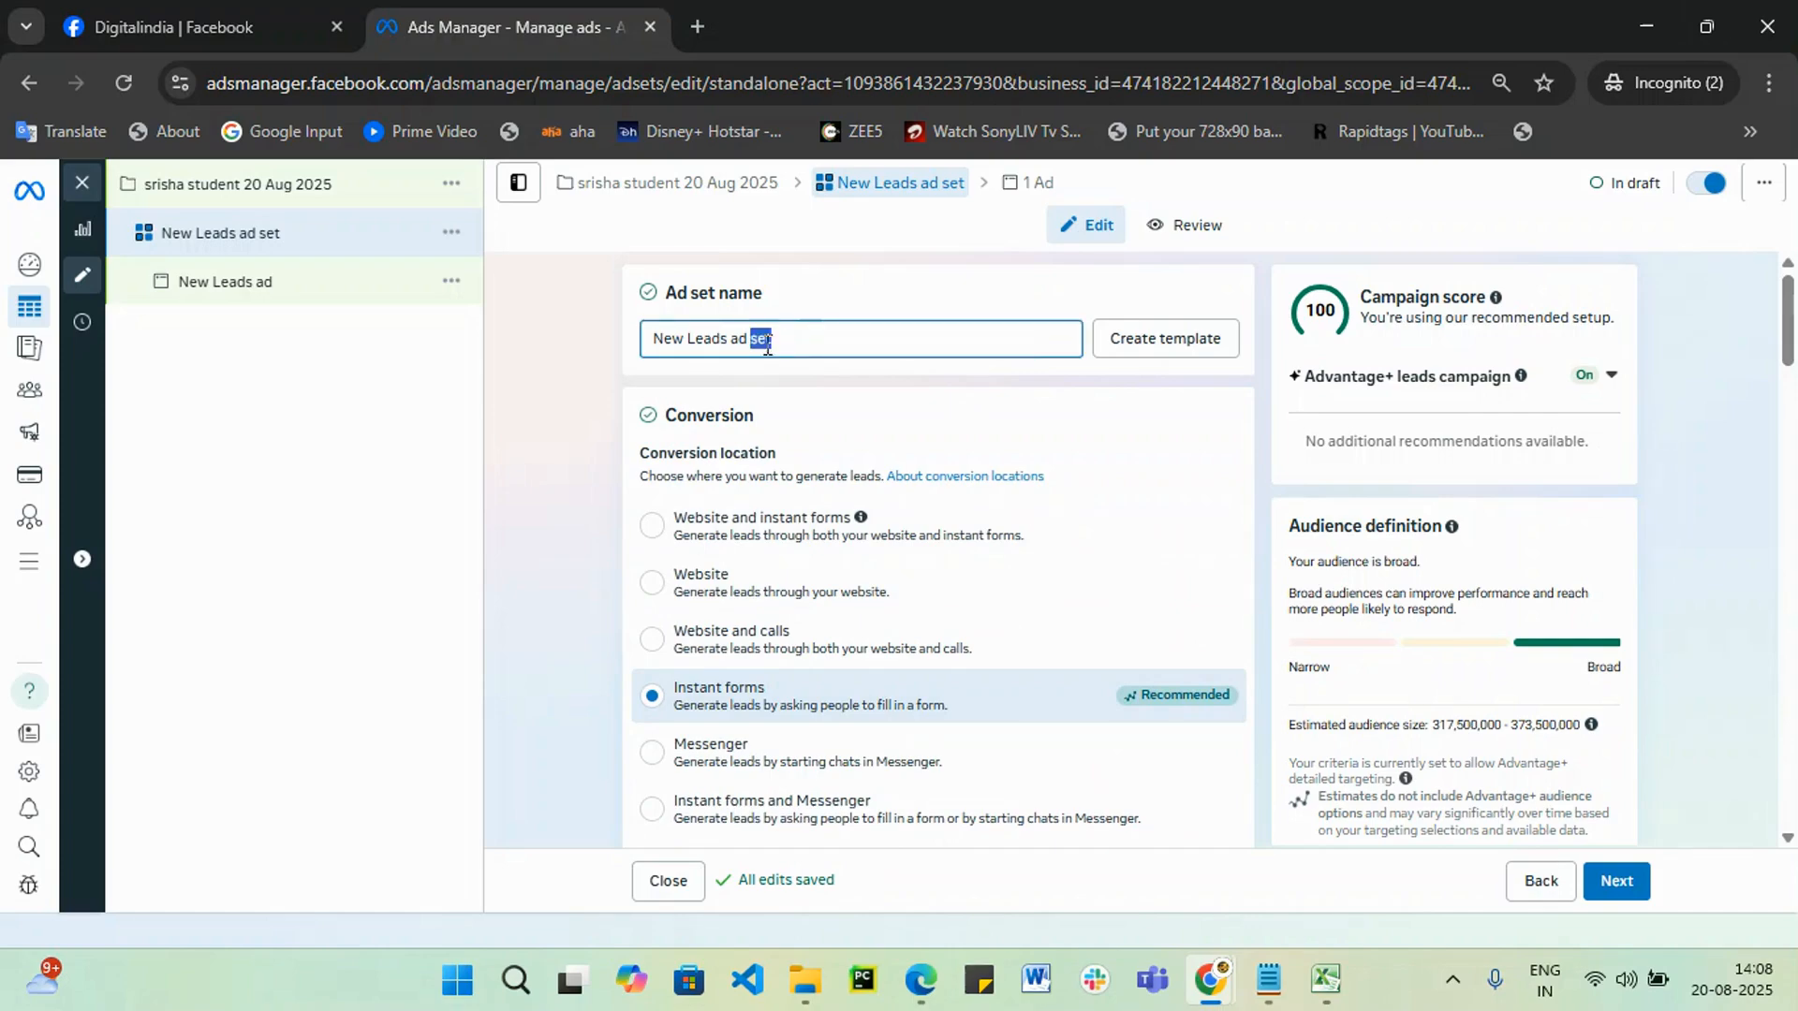
key("ctrl+a")
type("srisha student 20 Aug 2025")
left_click(272, 283)
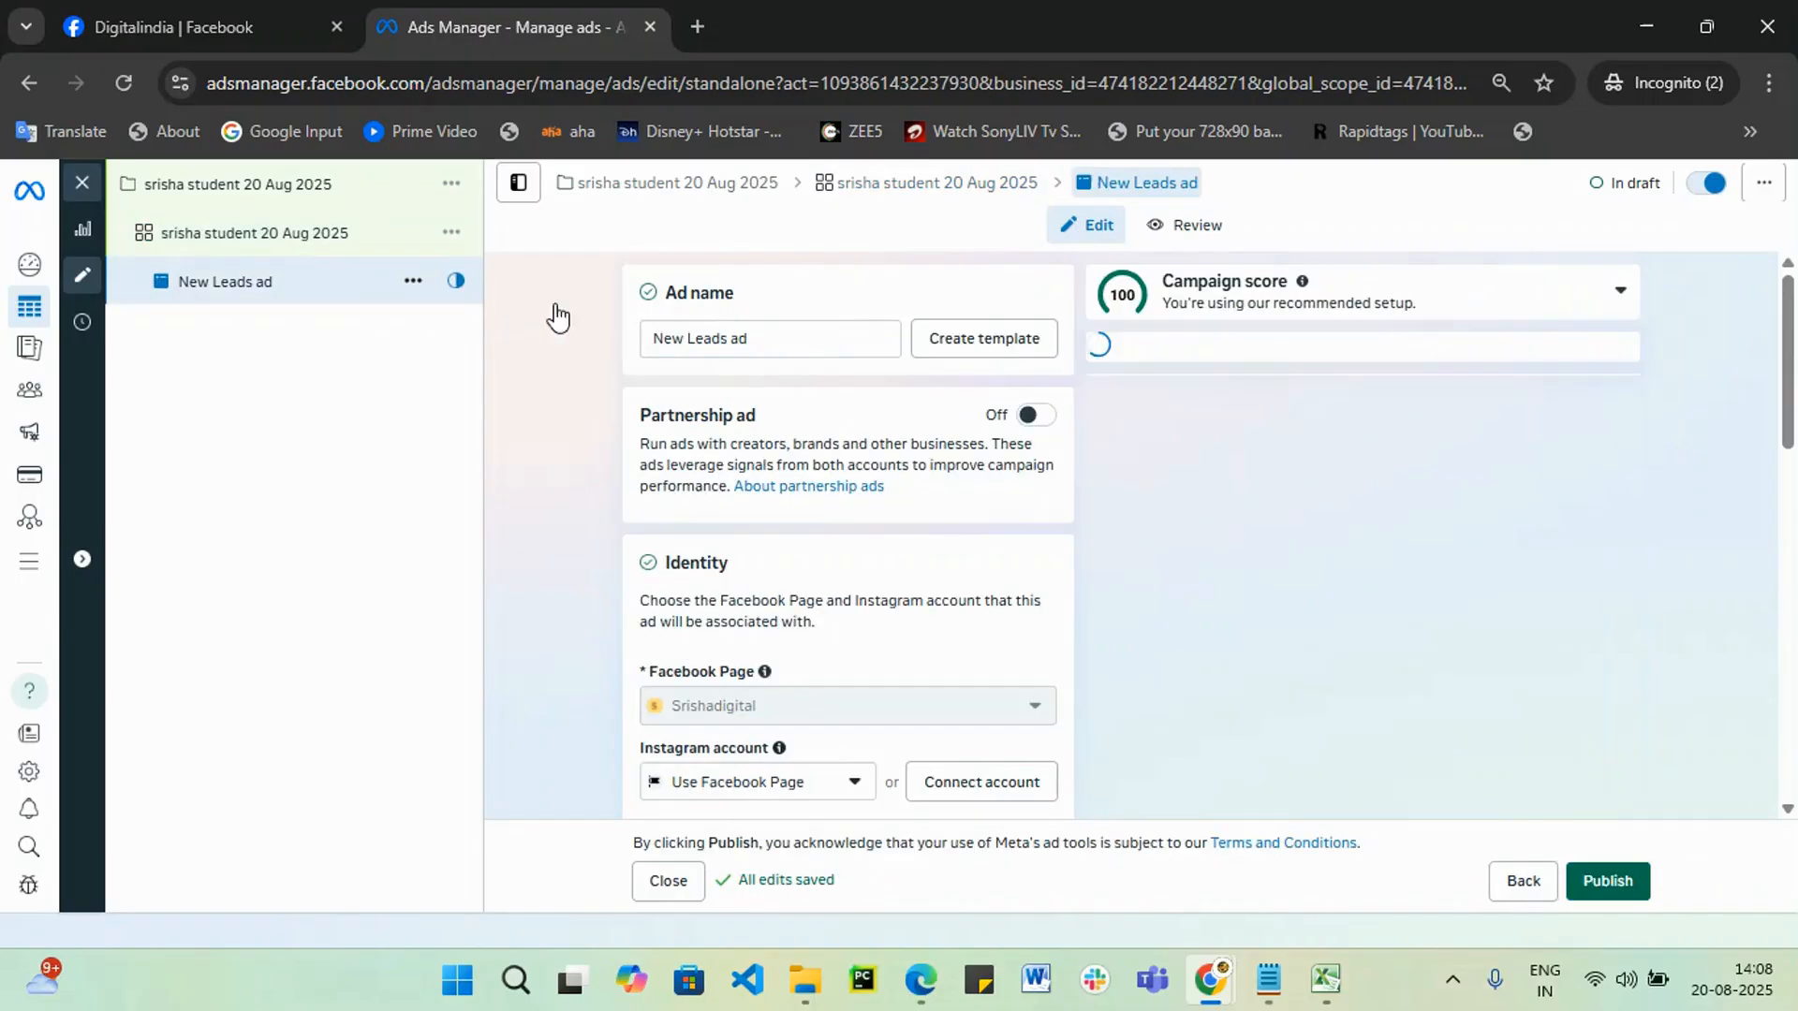
double_click(739, 339)
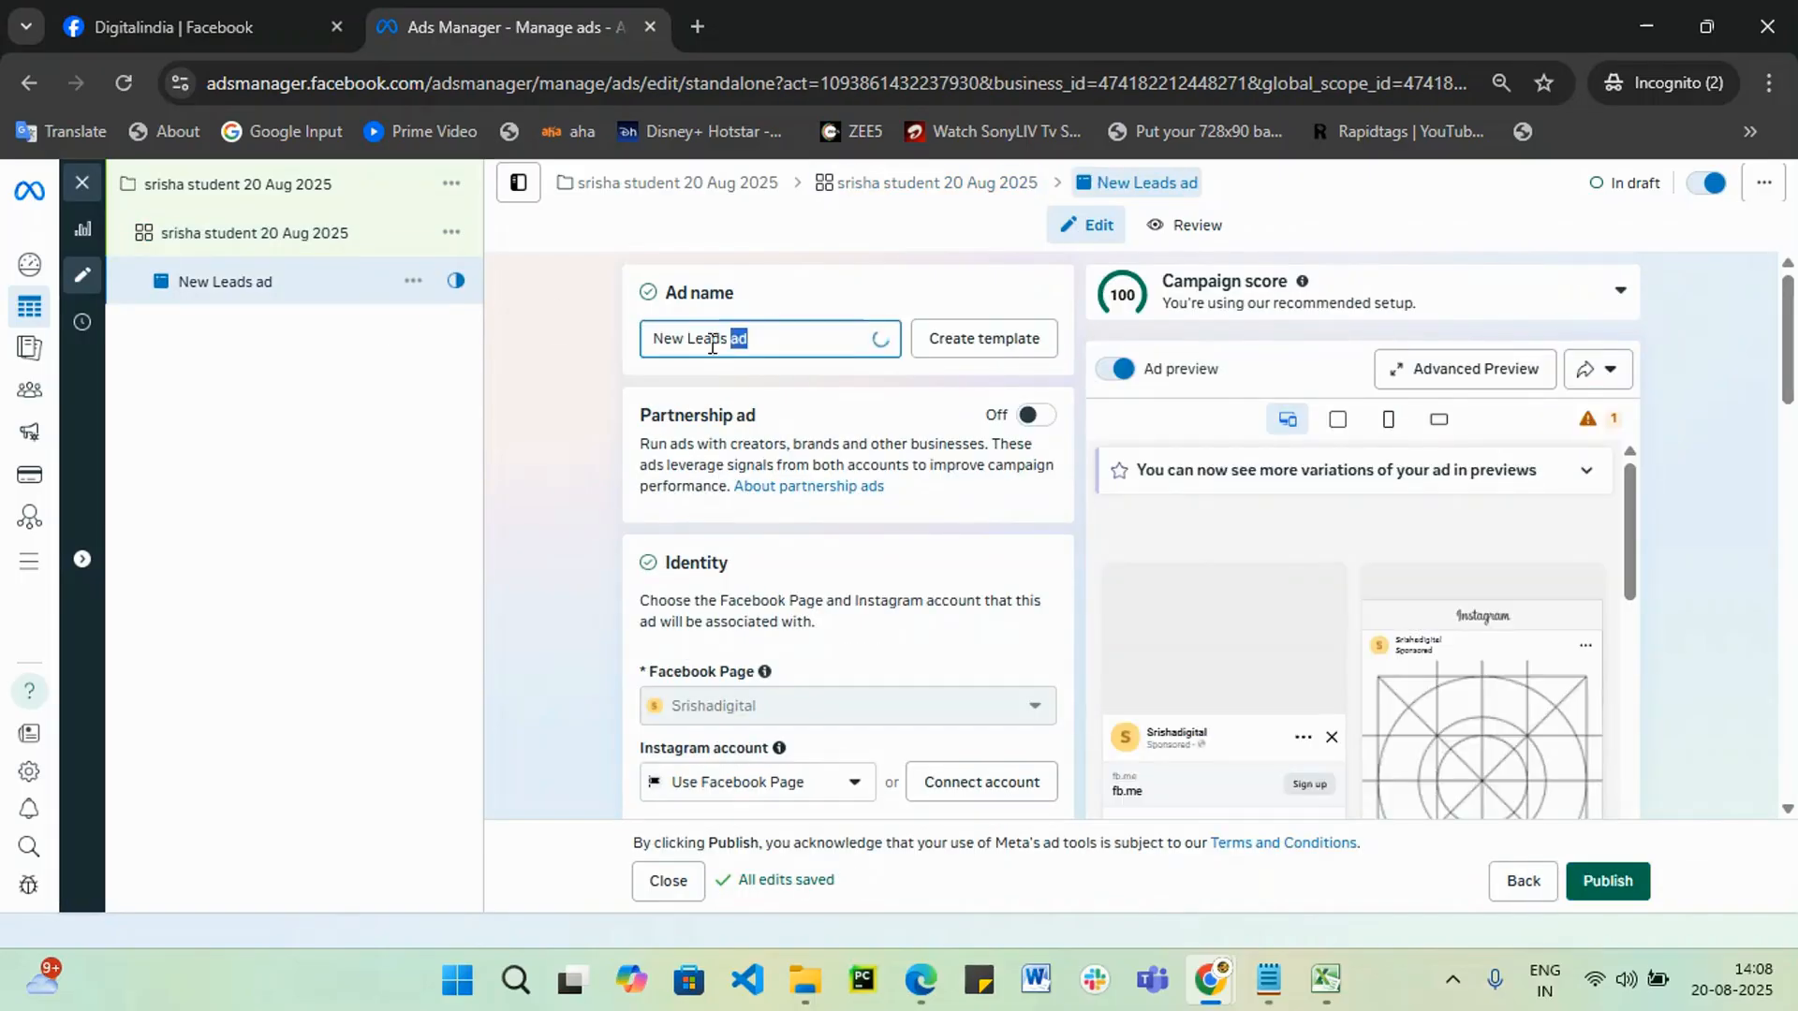
key("ctrl+a")
type("srisha student 20 Aug 2025")
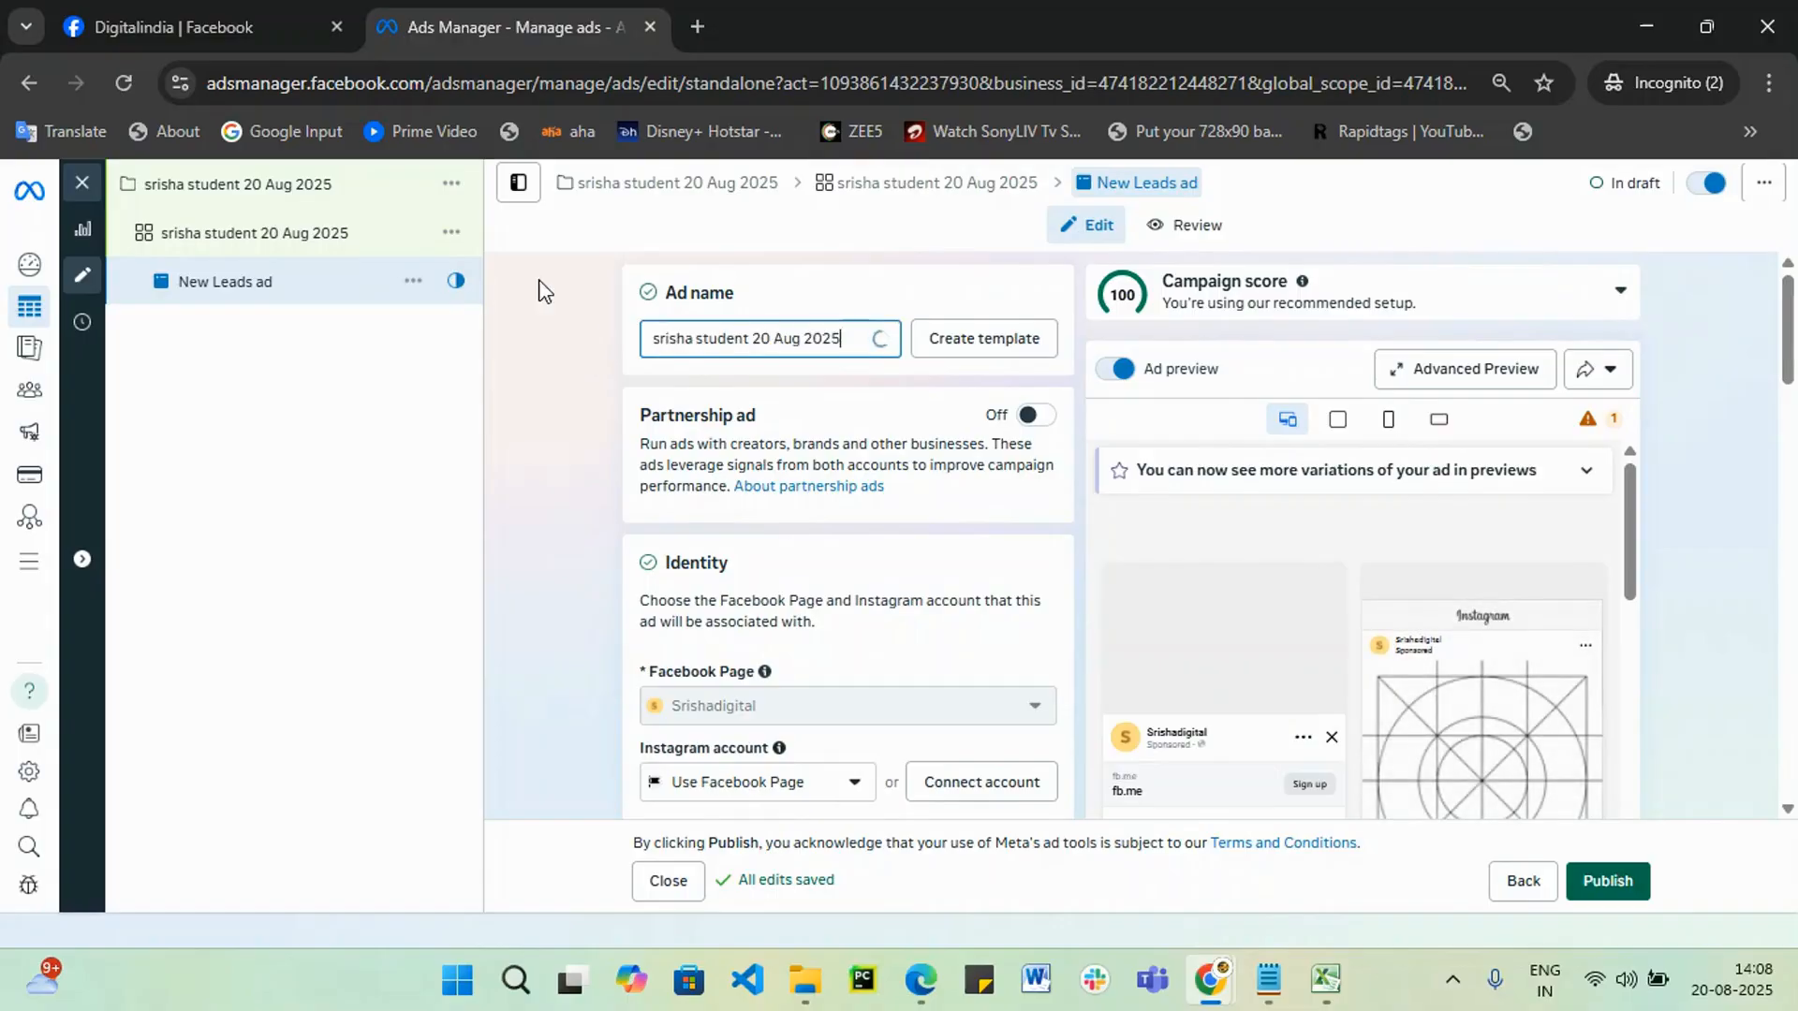
left_click(305, 242)
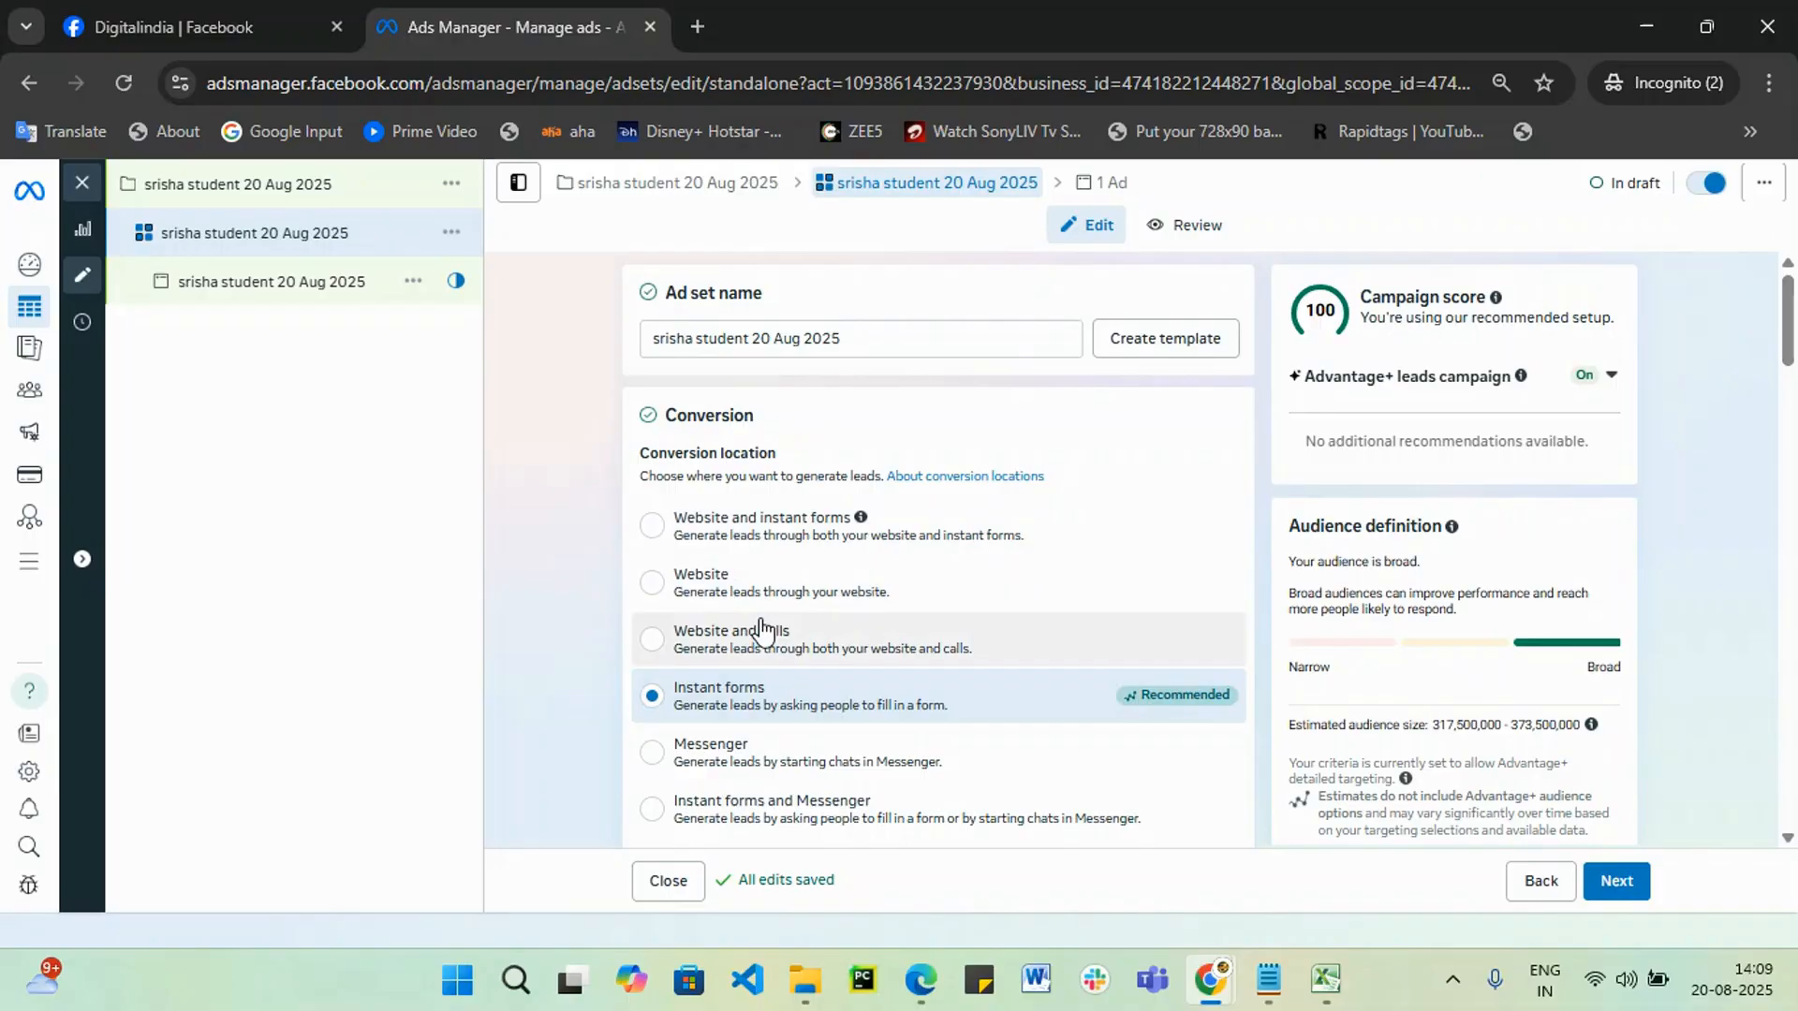
scroll(761, 631, "down", 1)
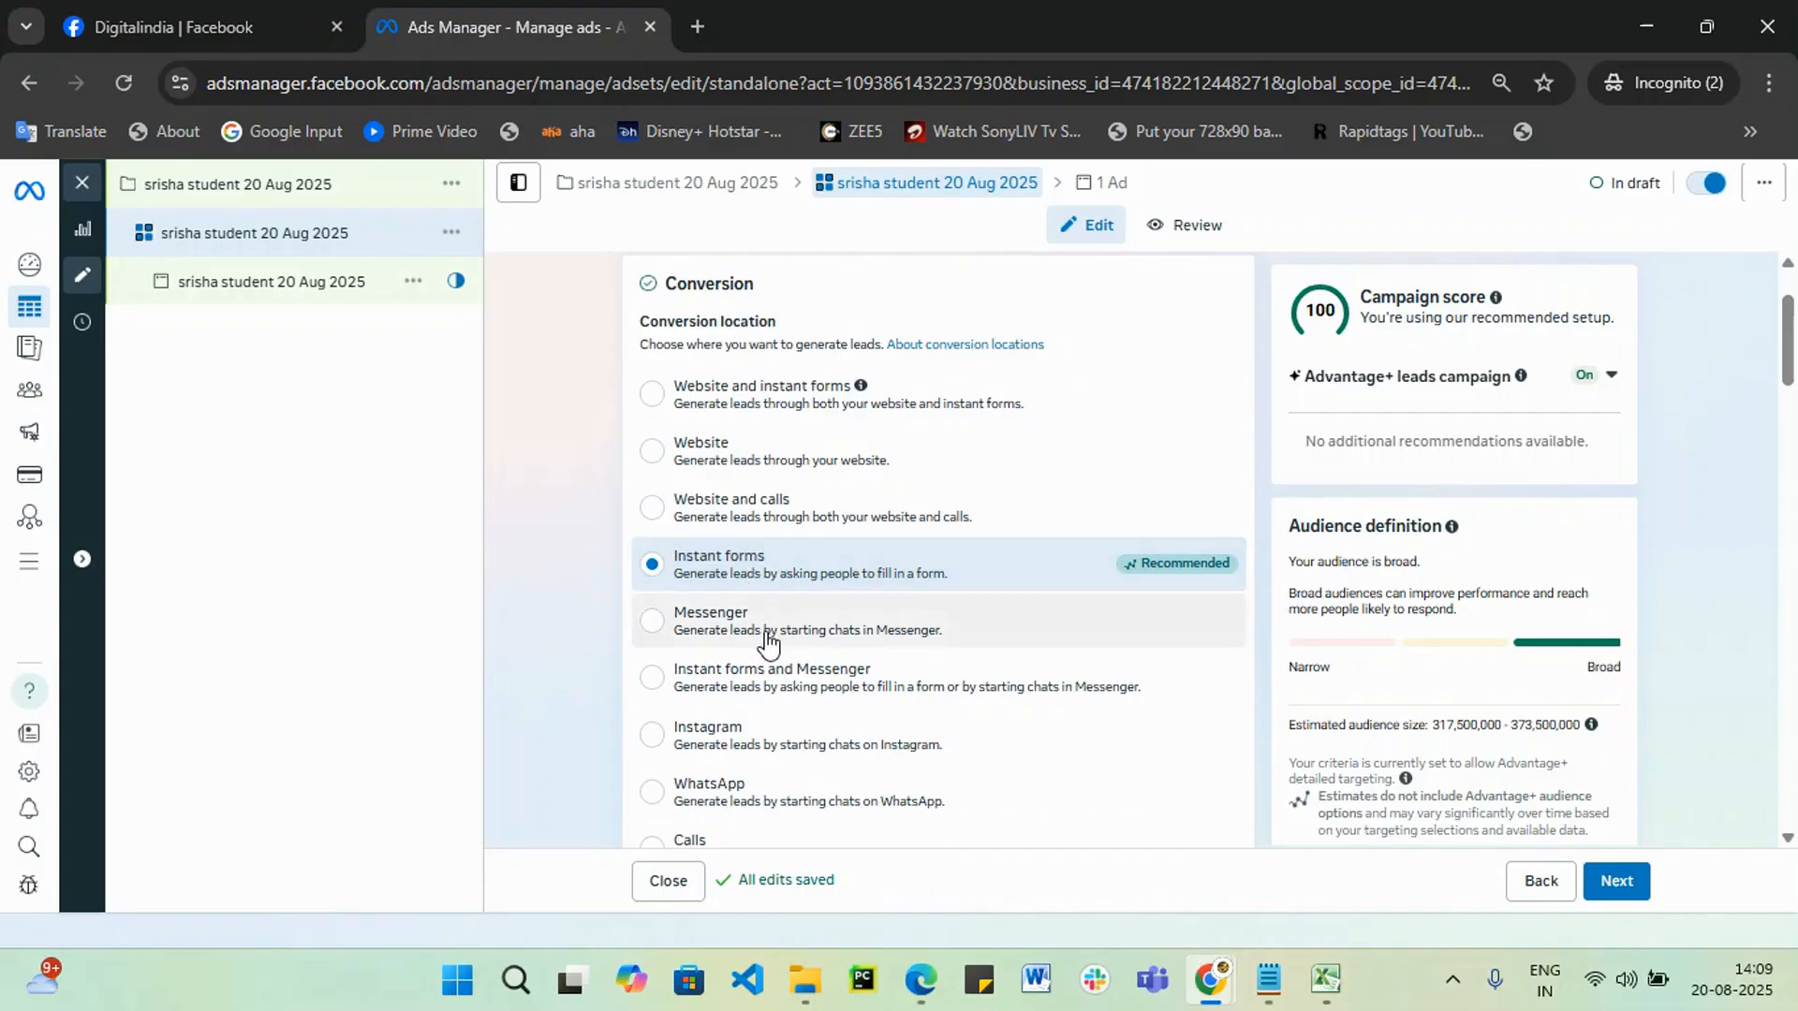
scroll(786, 698, "down", 3)
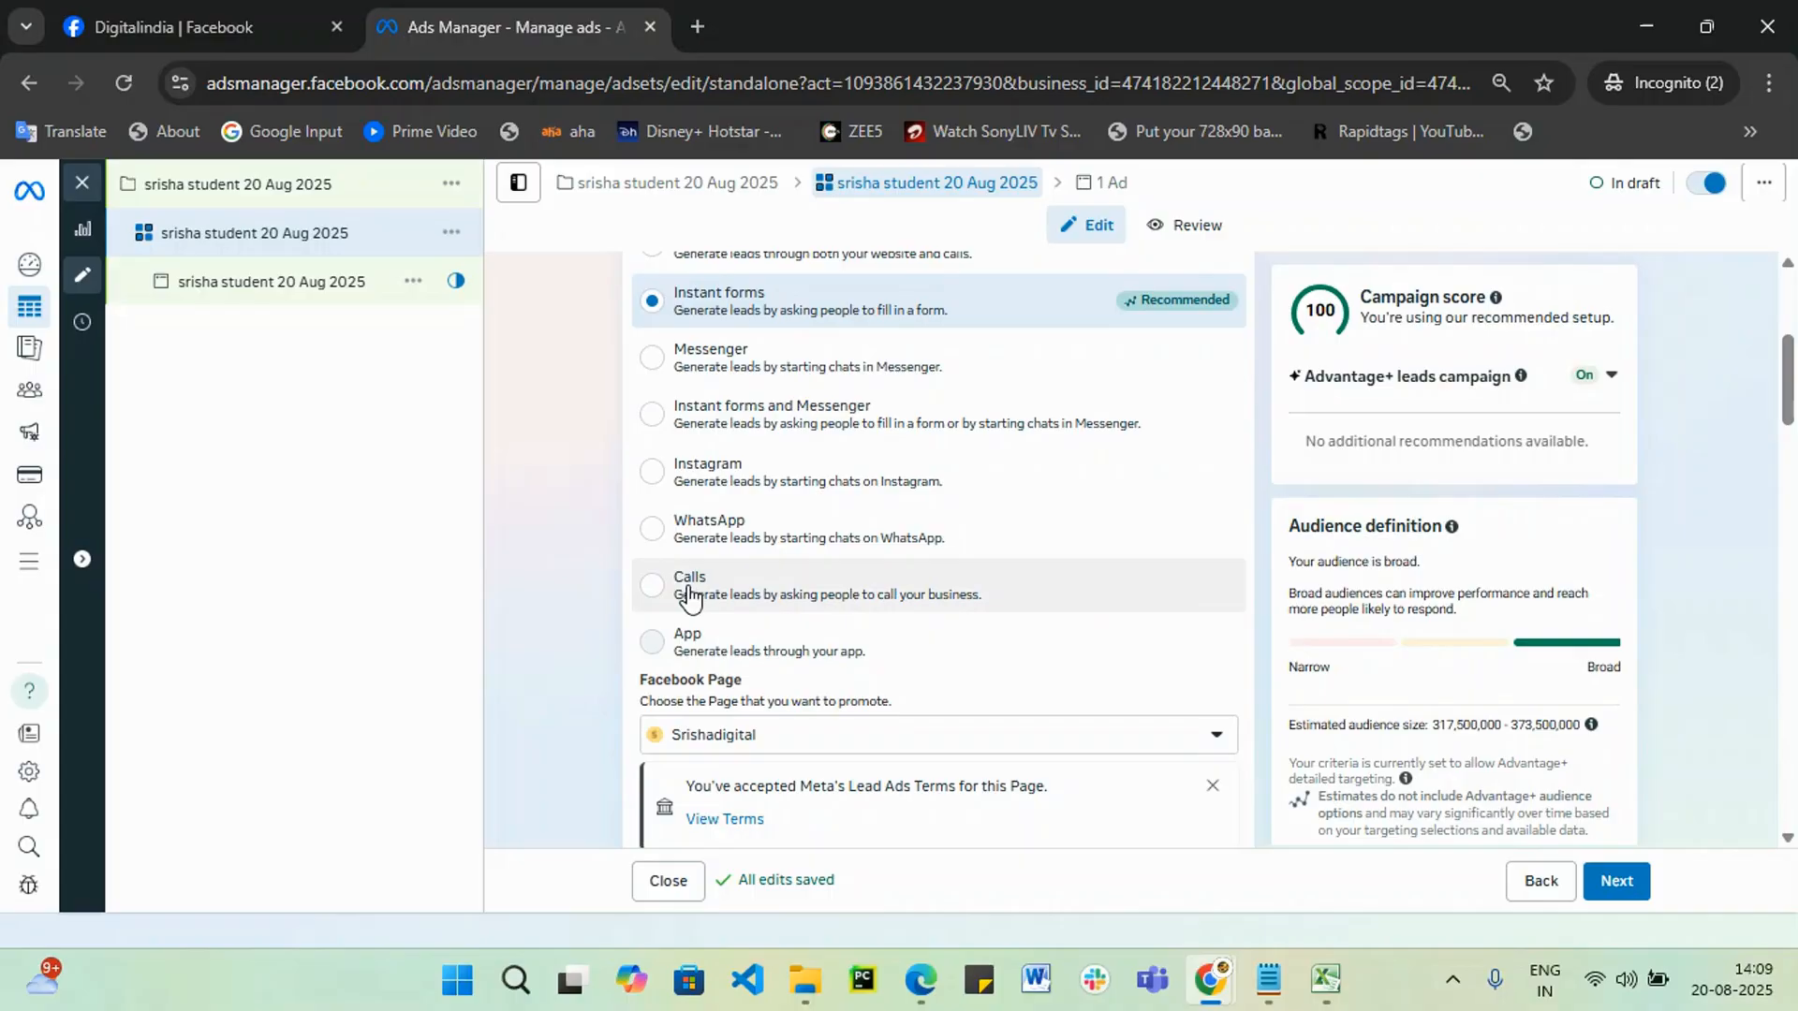
scroll(694, 586, "down", 1)
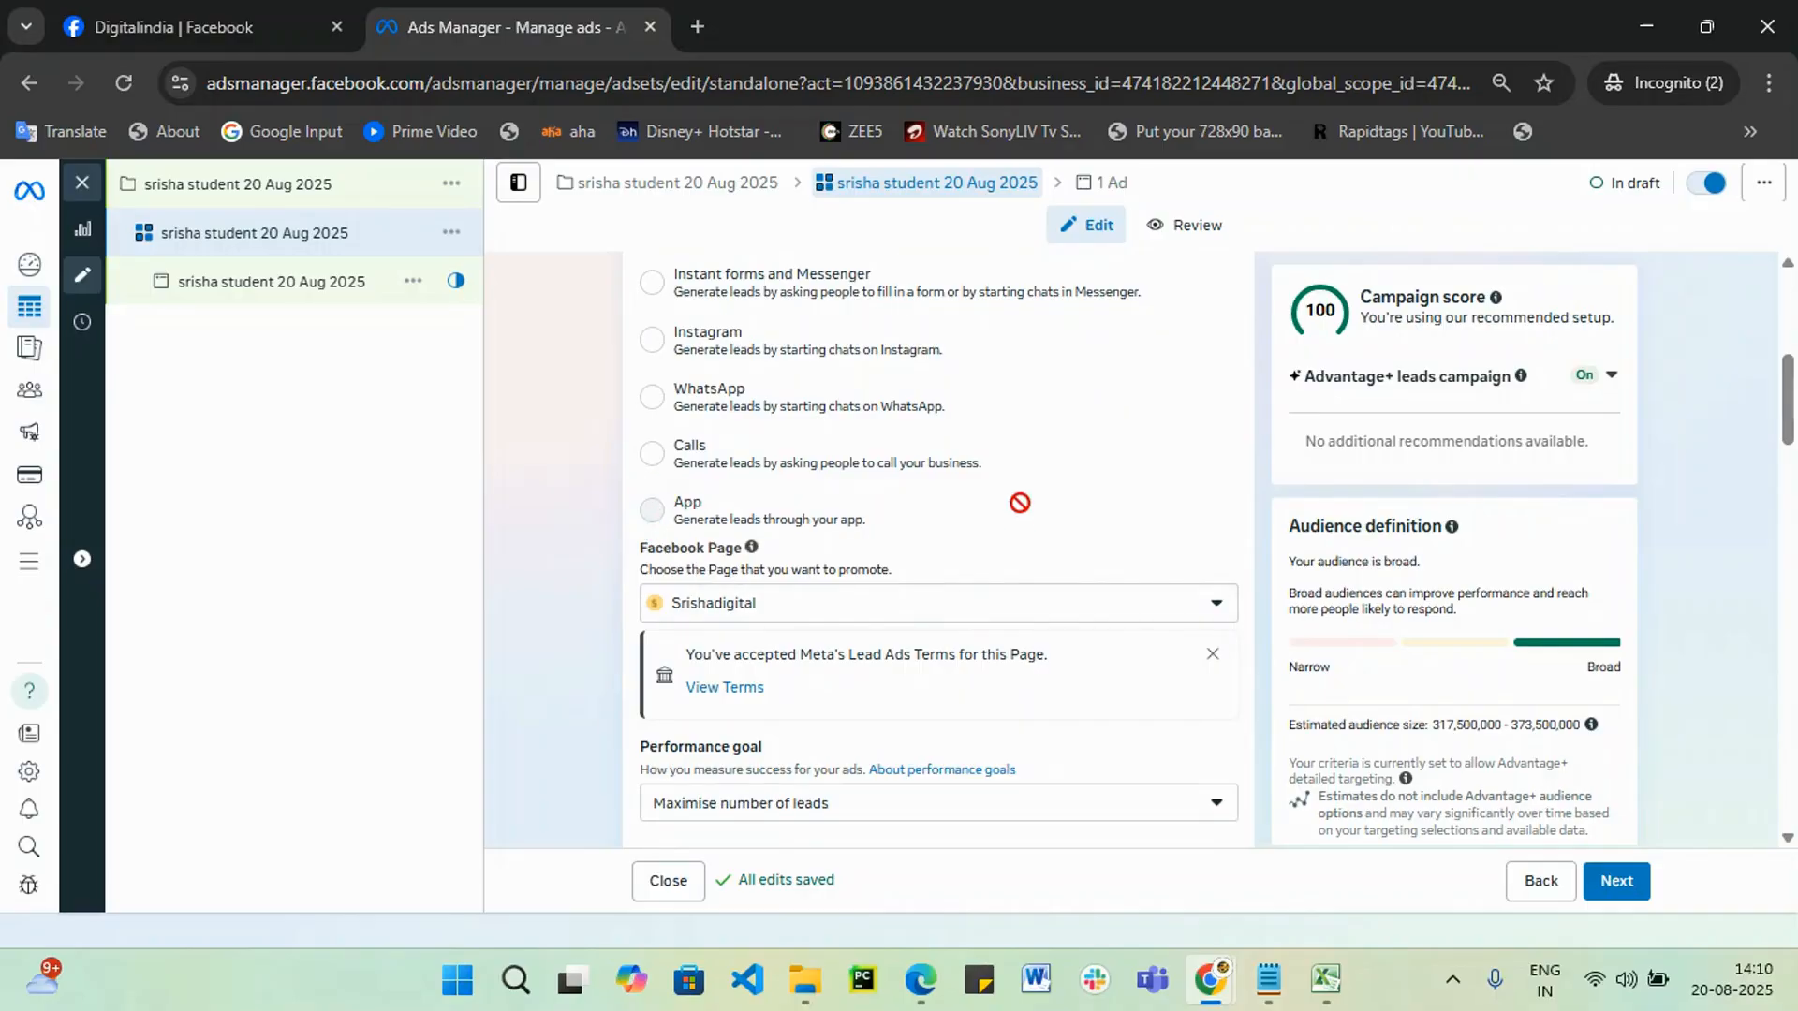
scroll(851, 666, "up", 2)
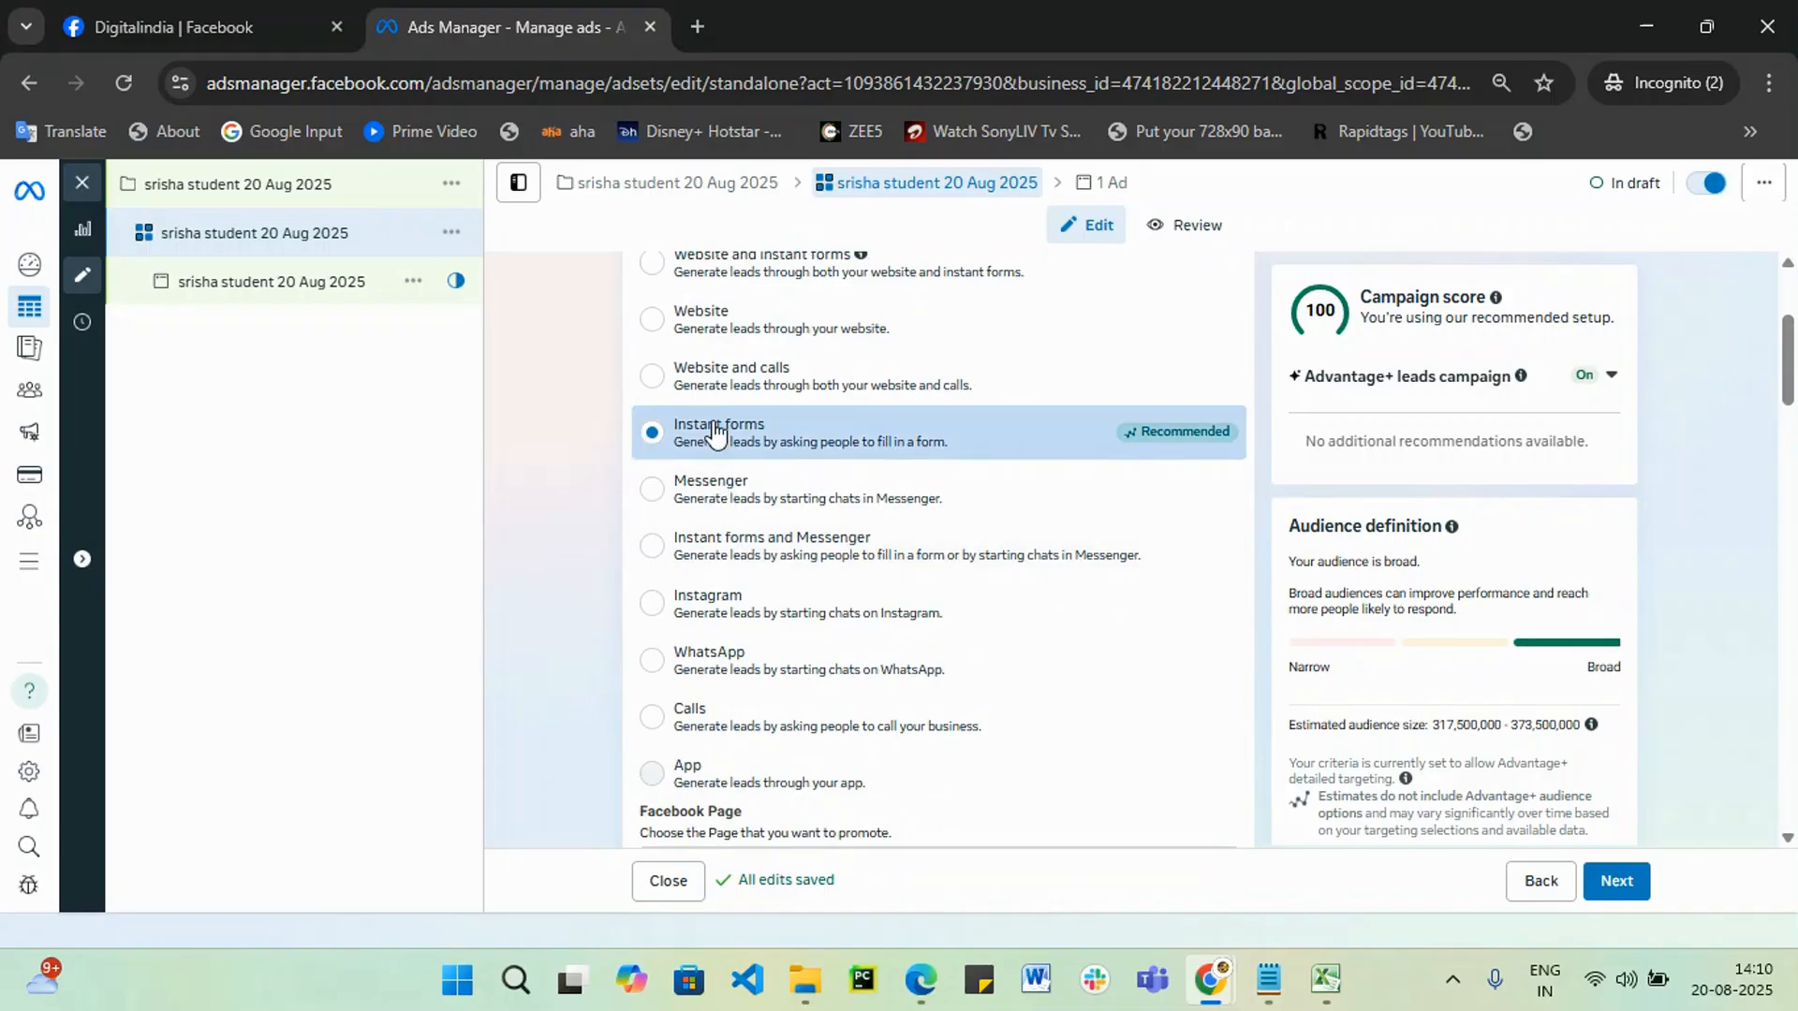
scroll(916, 551, "down", 2)
scroll(1065, 740, "up", 1)
scroll(1069, 745, "down", 3)
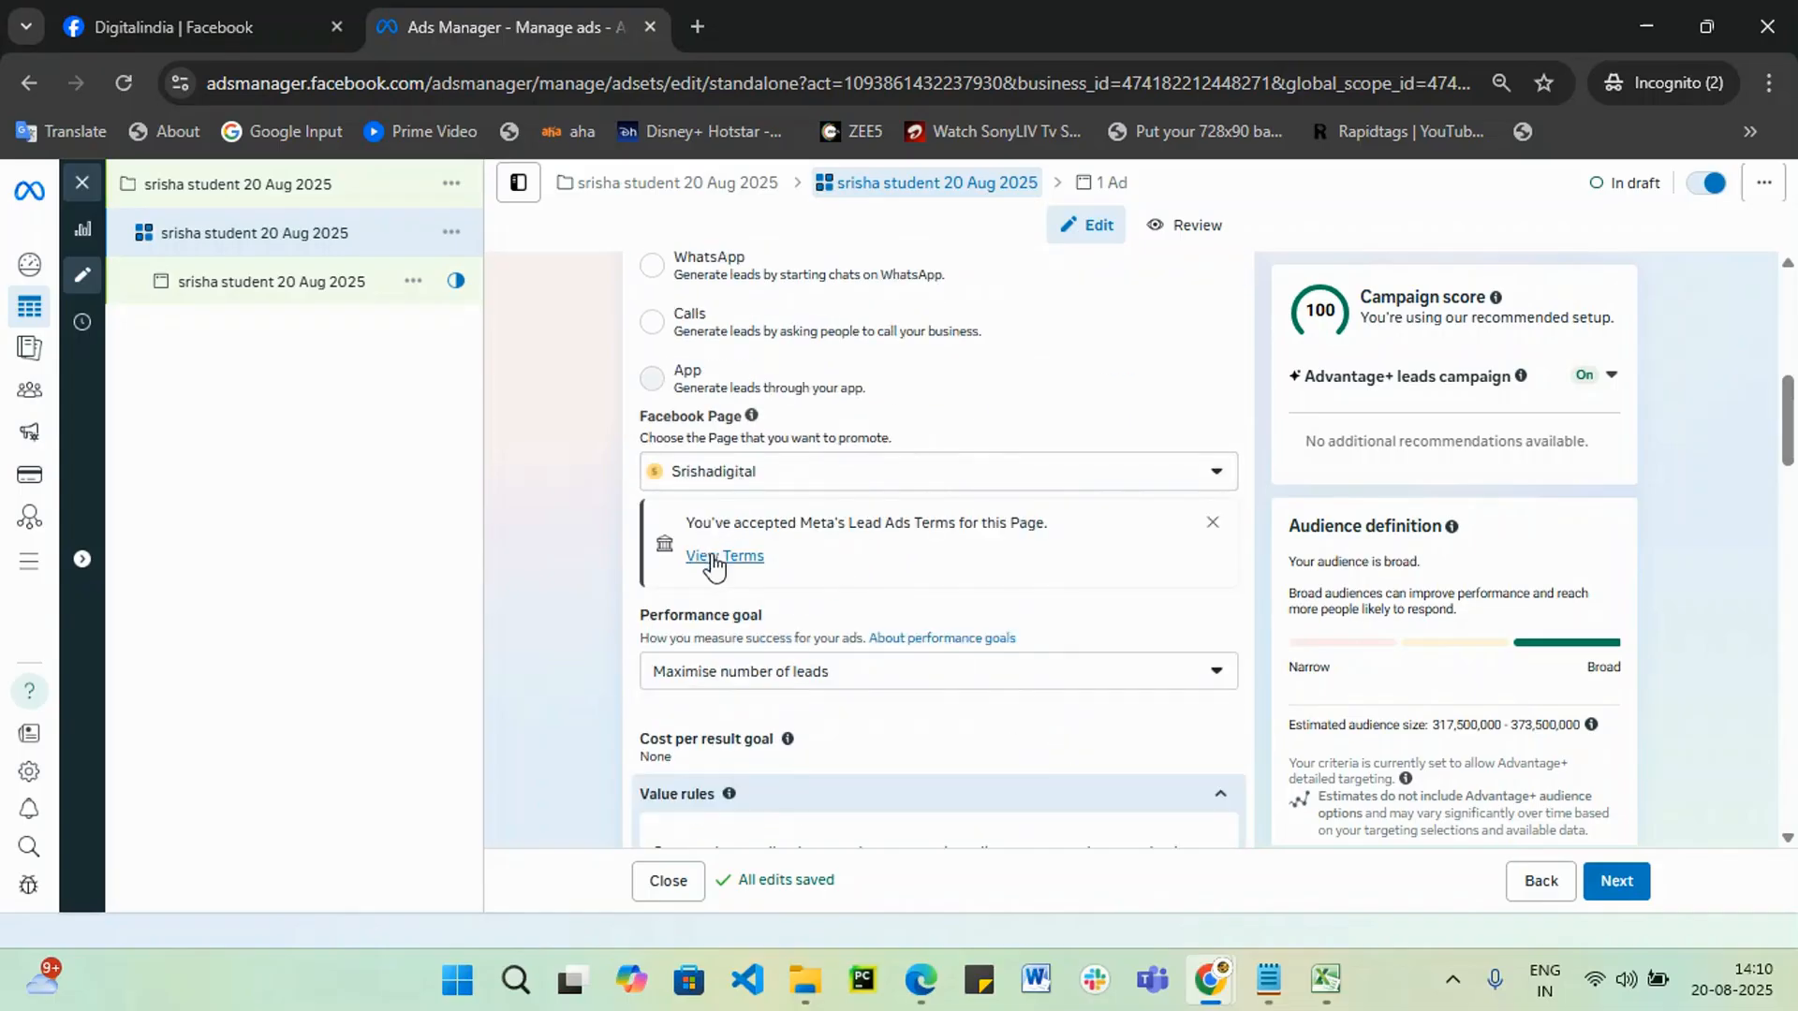
- Promote the Sri Digital Marketing World page in the ad set and view its Lead Ad Terms
left_click(1218, 477)
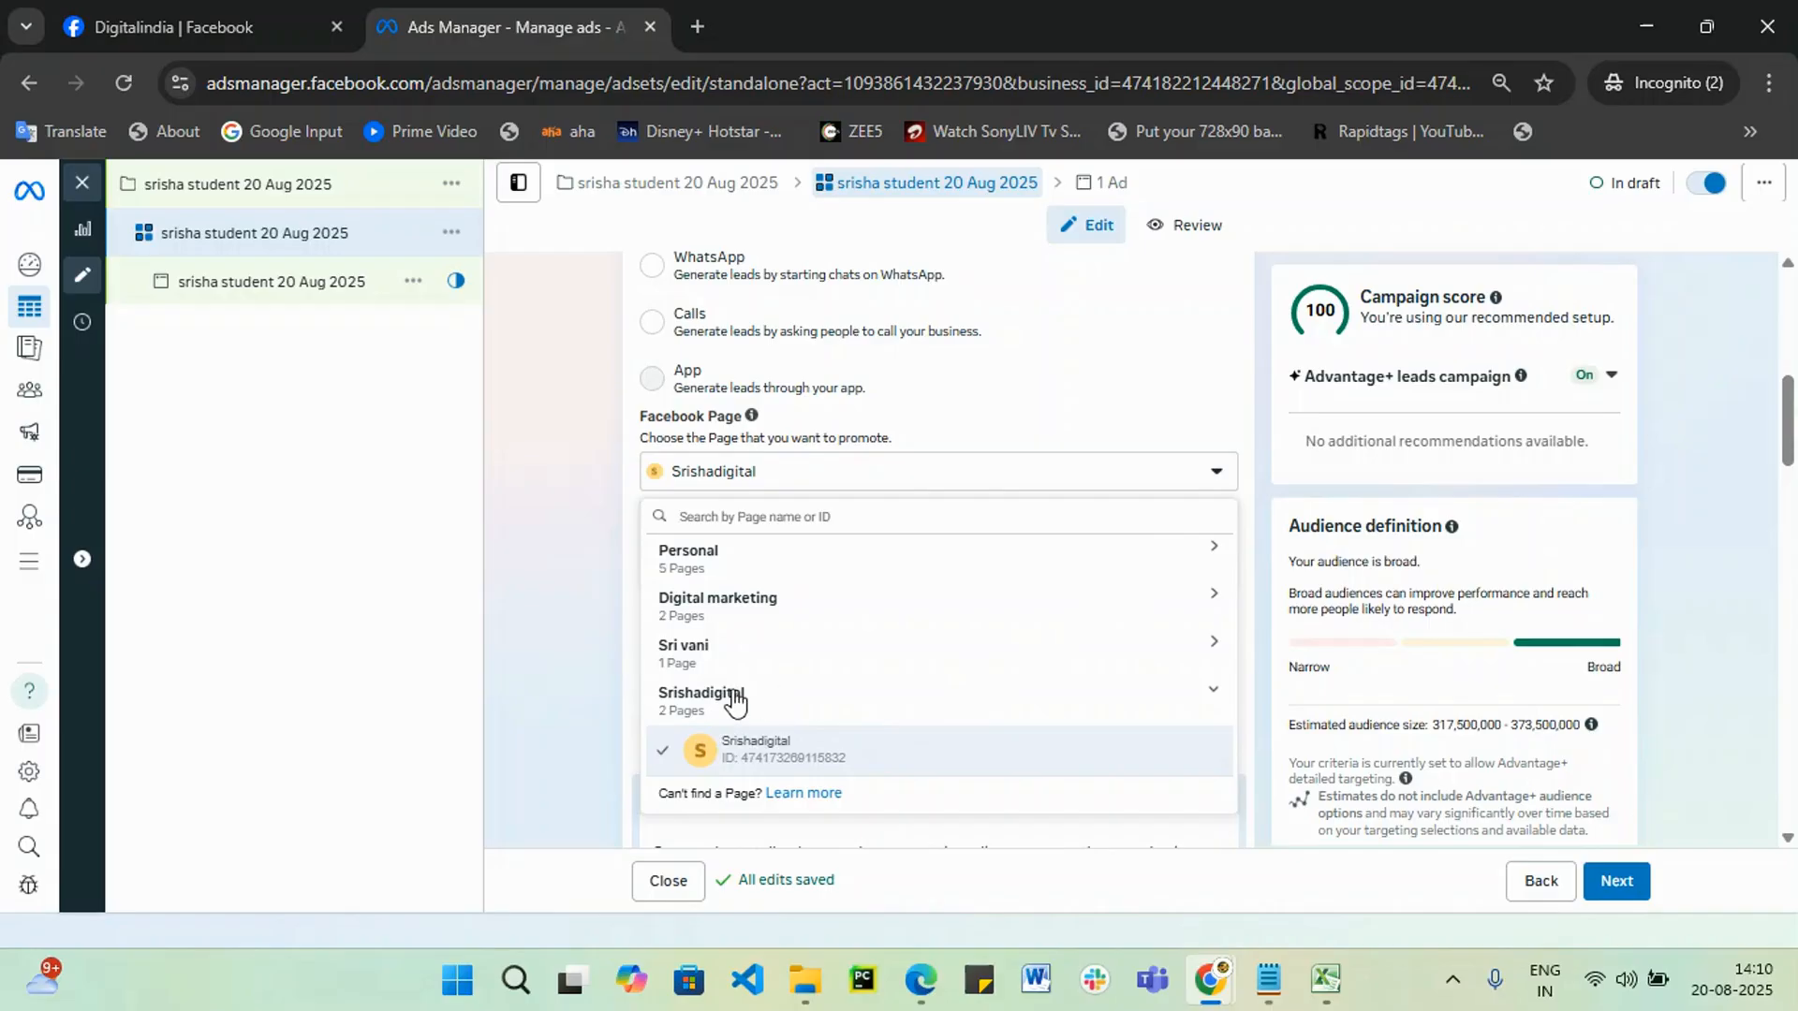
left_click(712, 648)
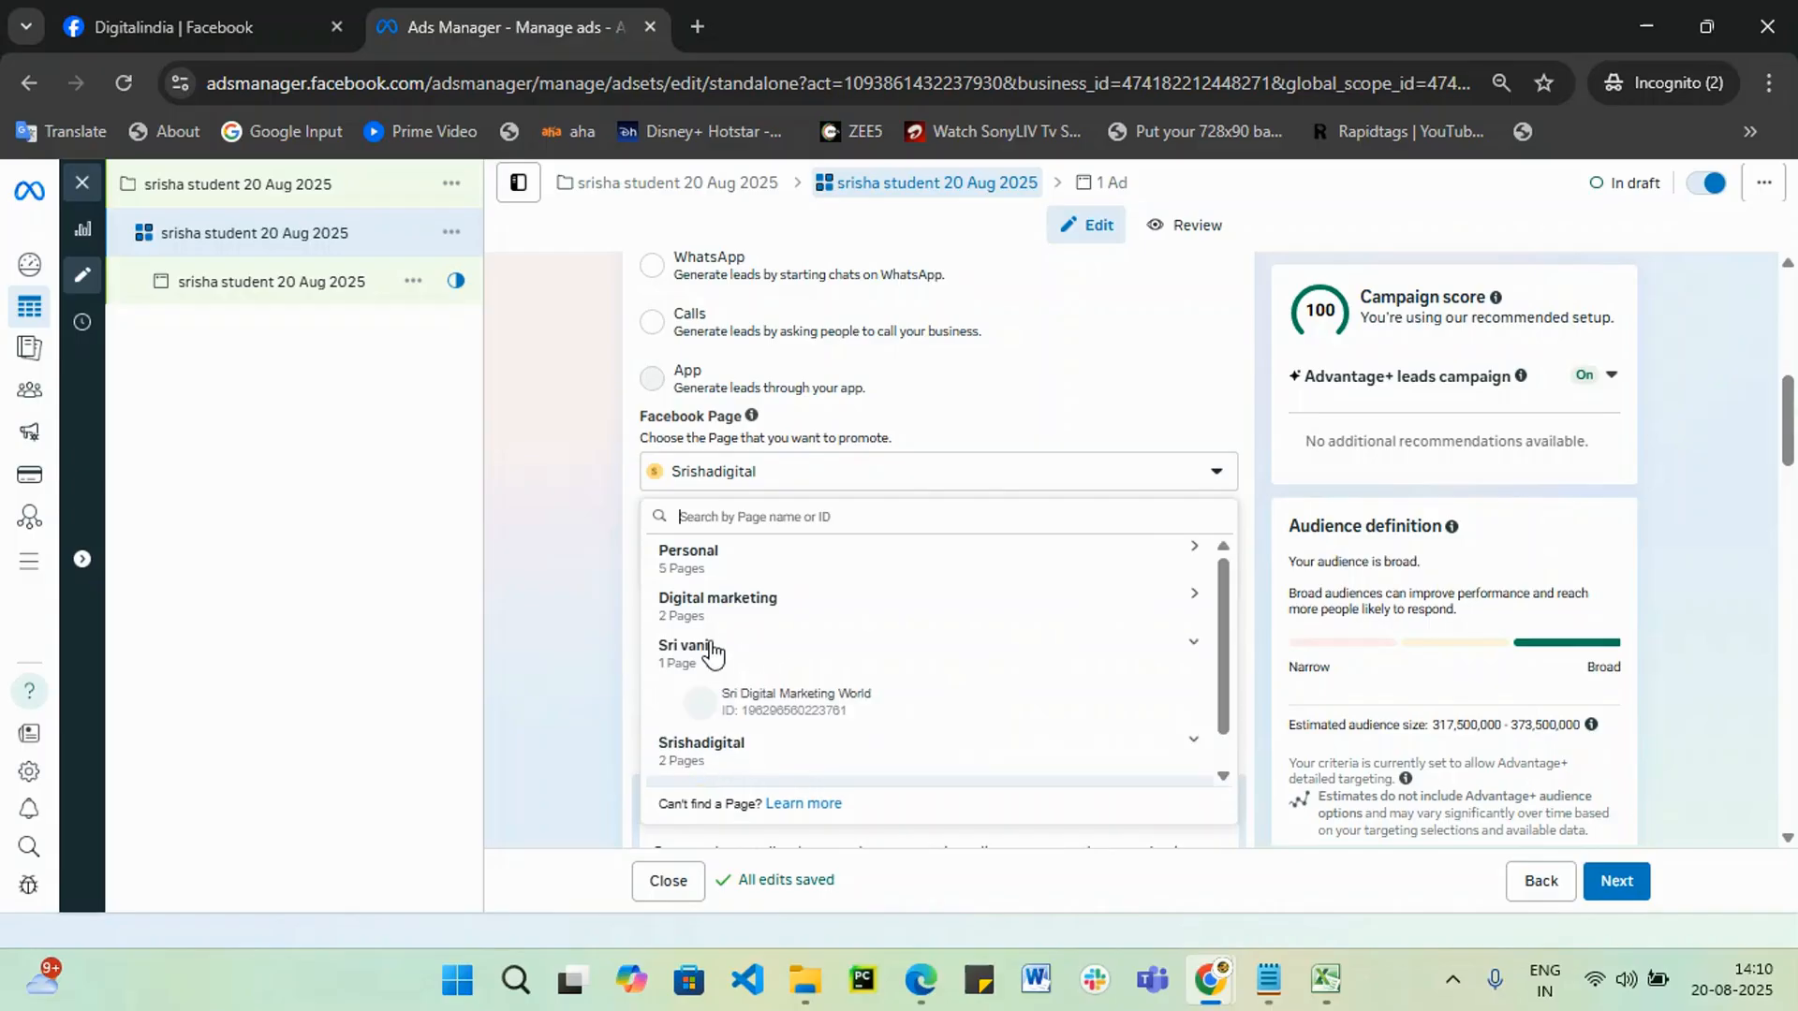
left_click(789, 718)
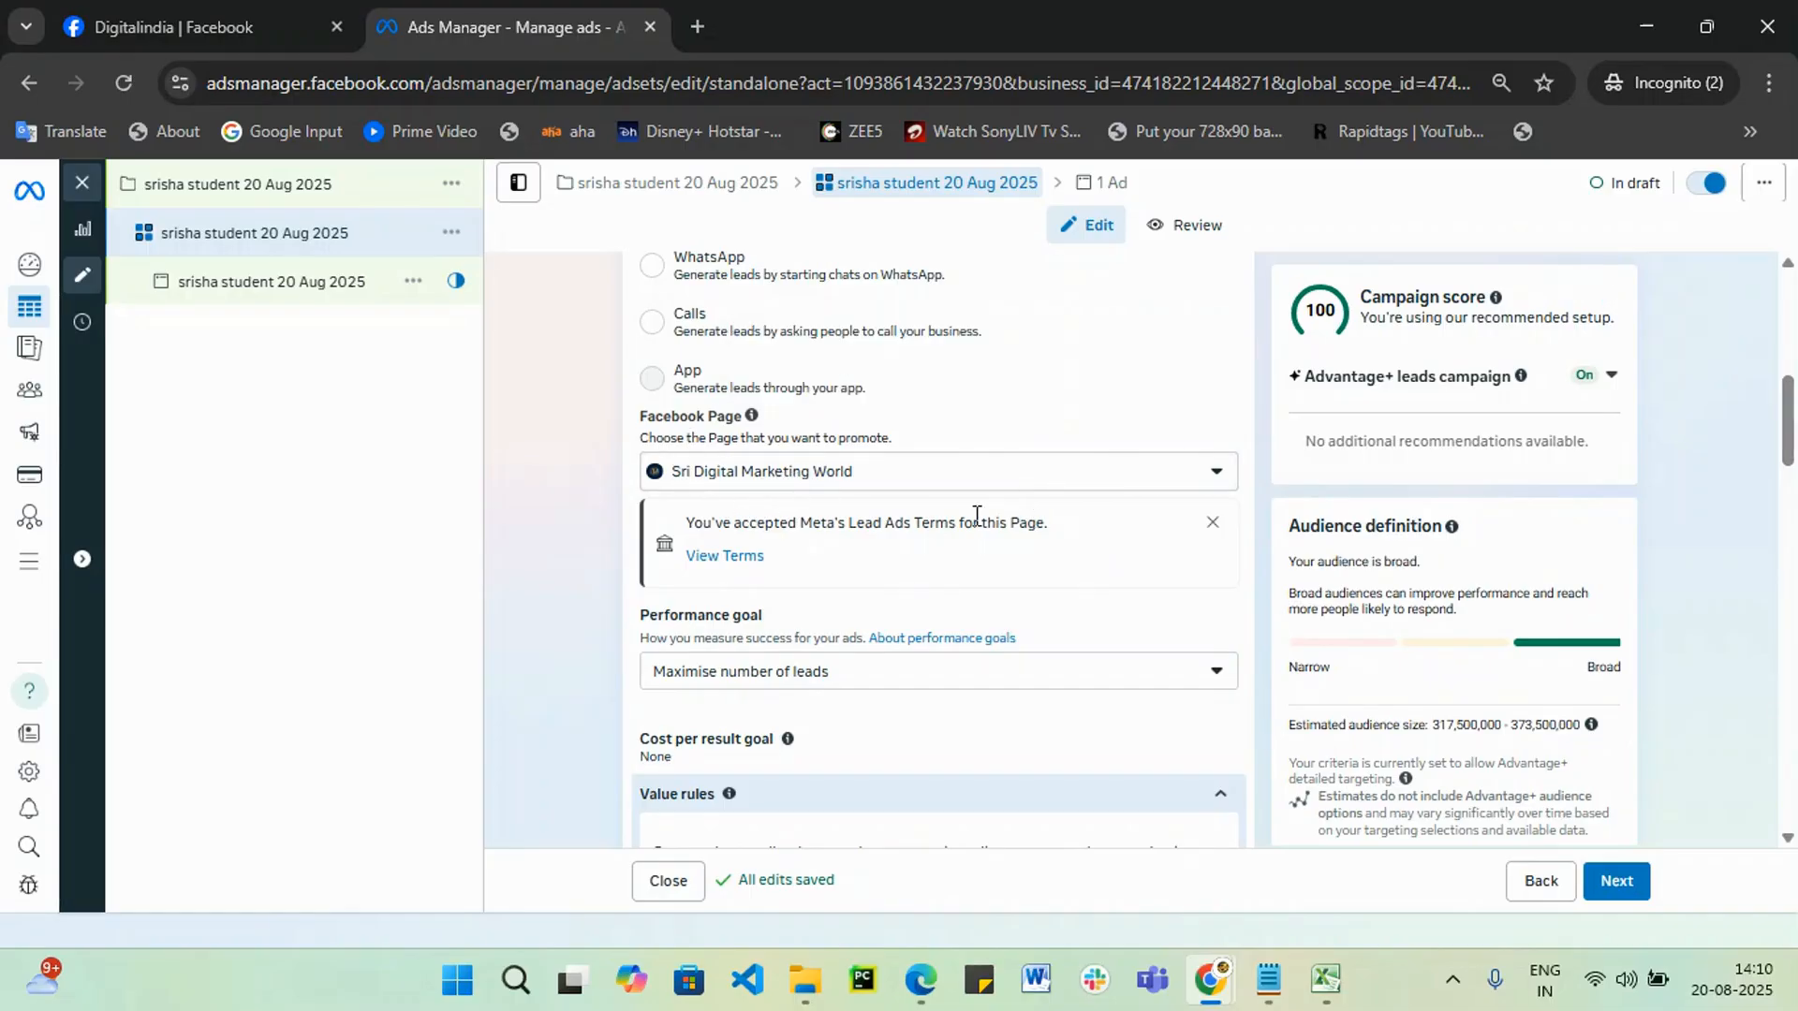
left_click(723, 555)
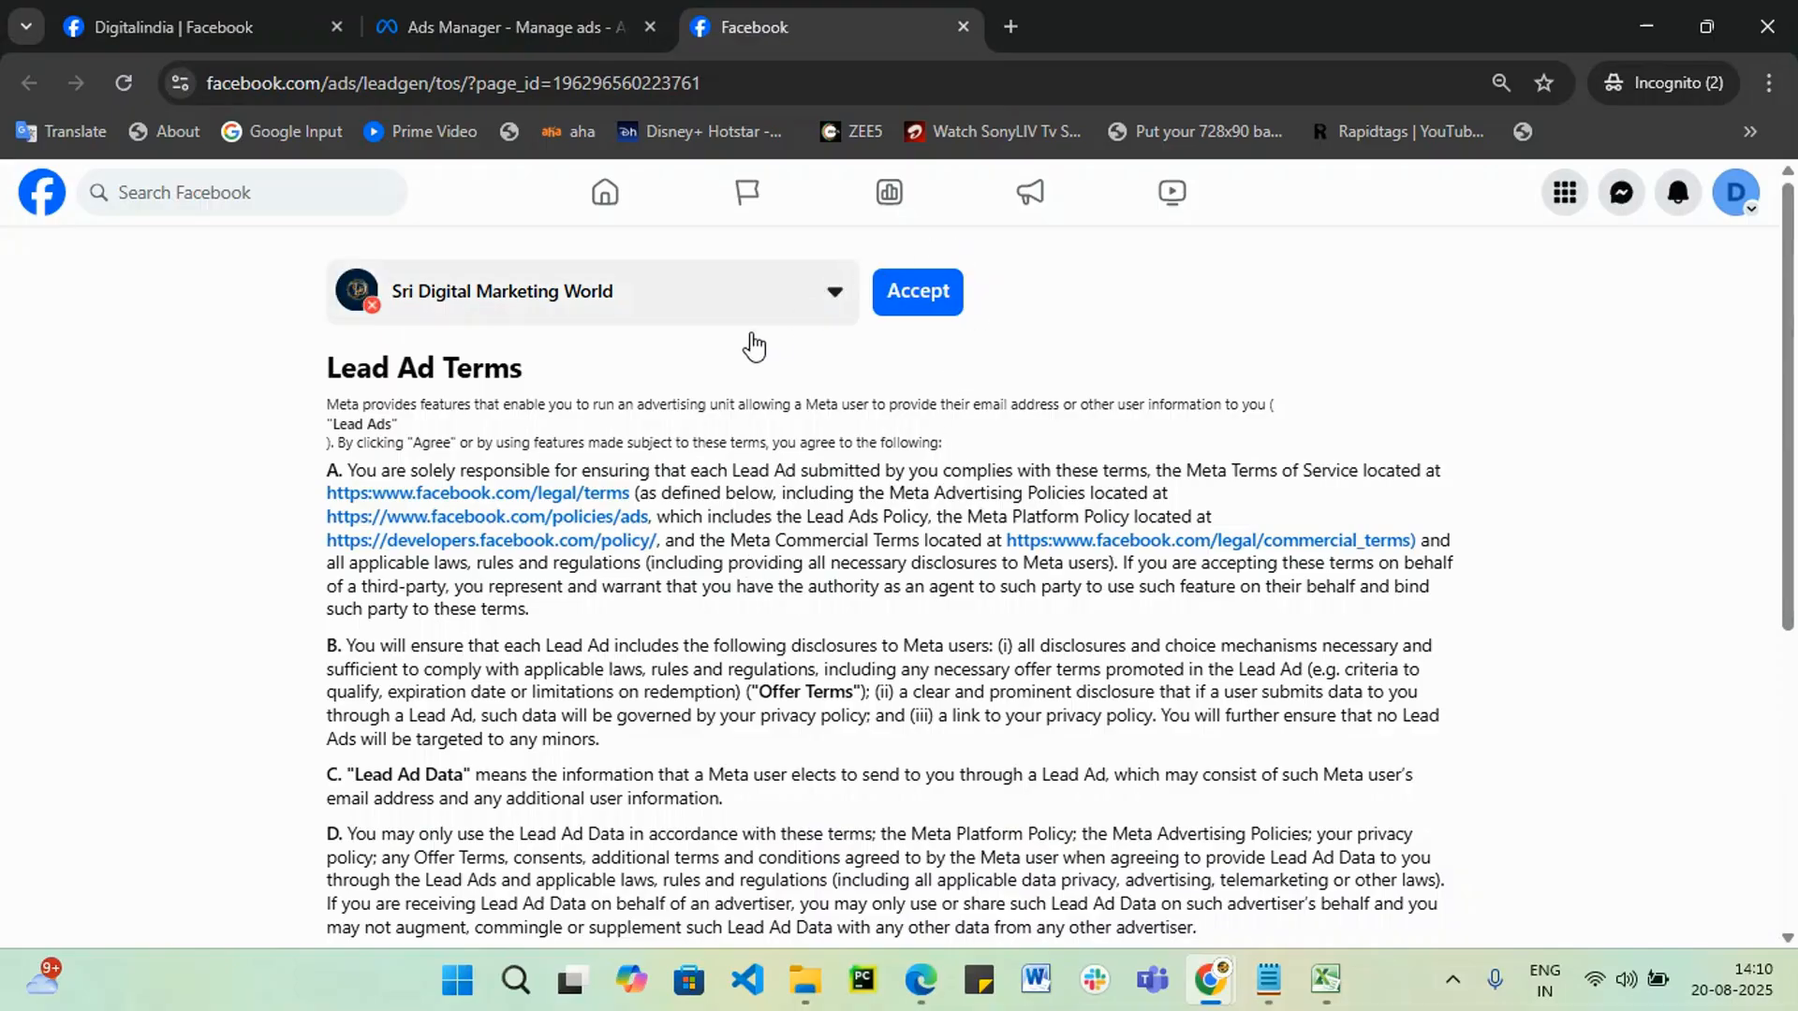
- Try accepting Sri Digital Marketing World's Lead Ad Terms, then switch the promoted page to Srishadigital
left_click(922, 295)
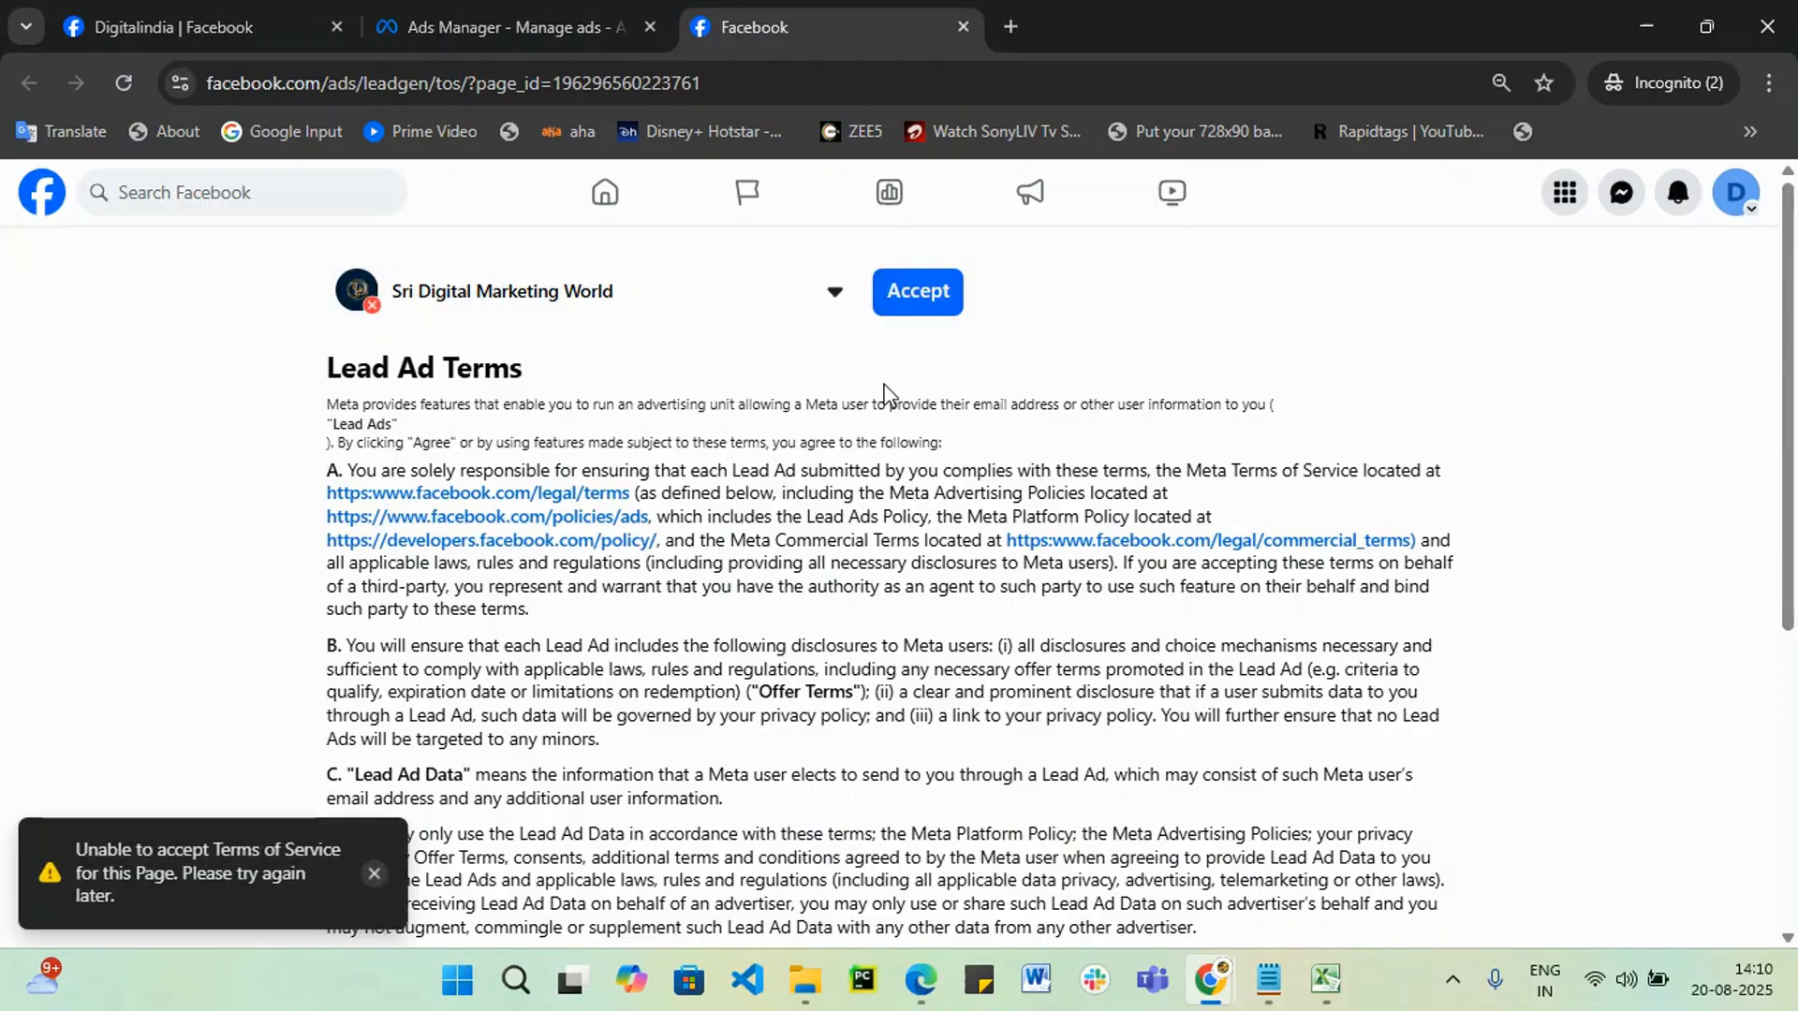
left_click(964, 27)
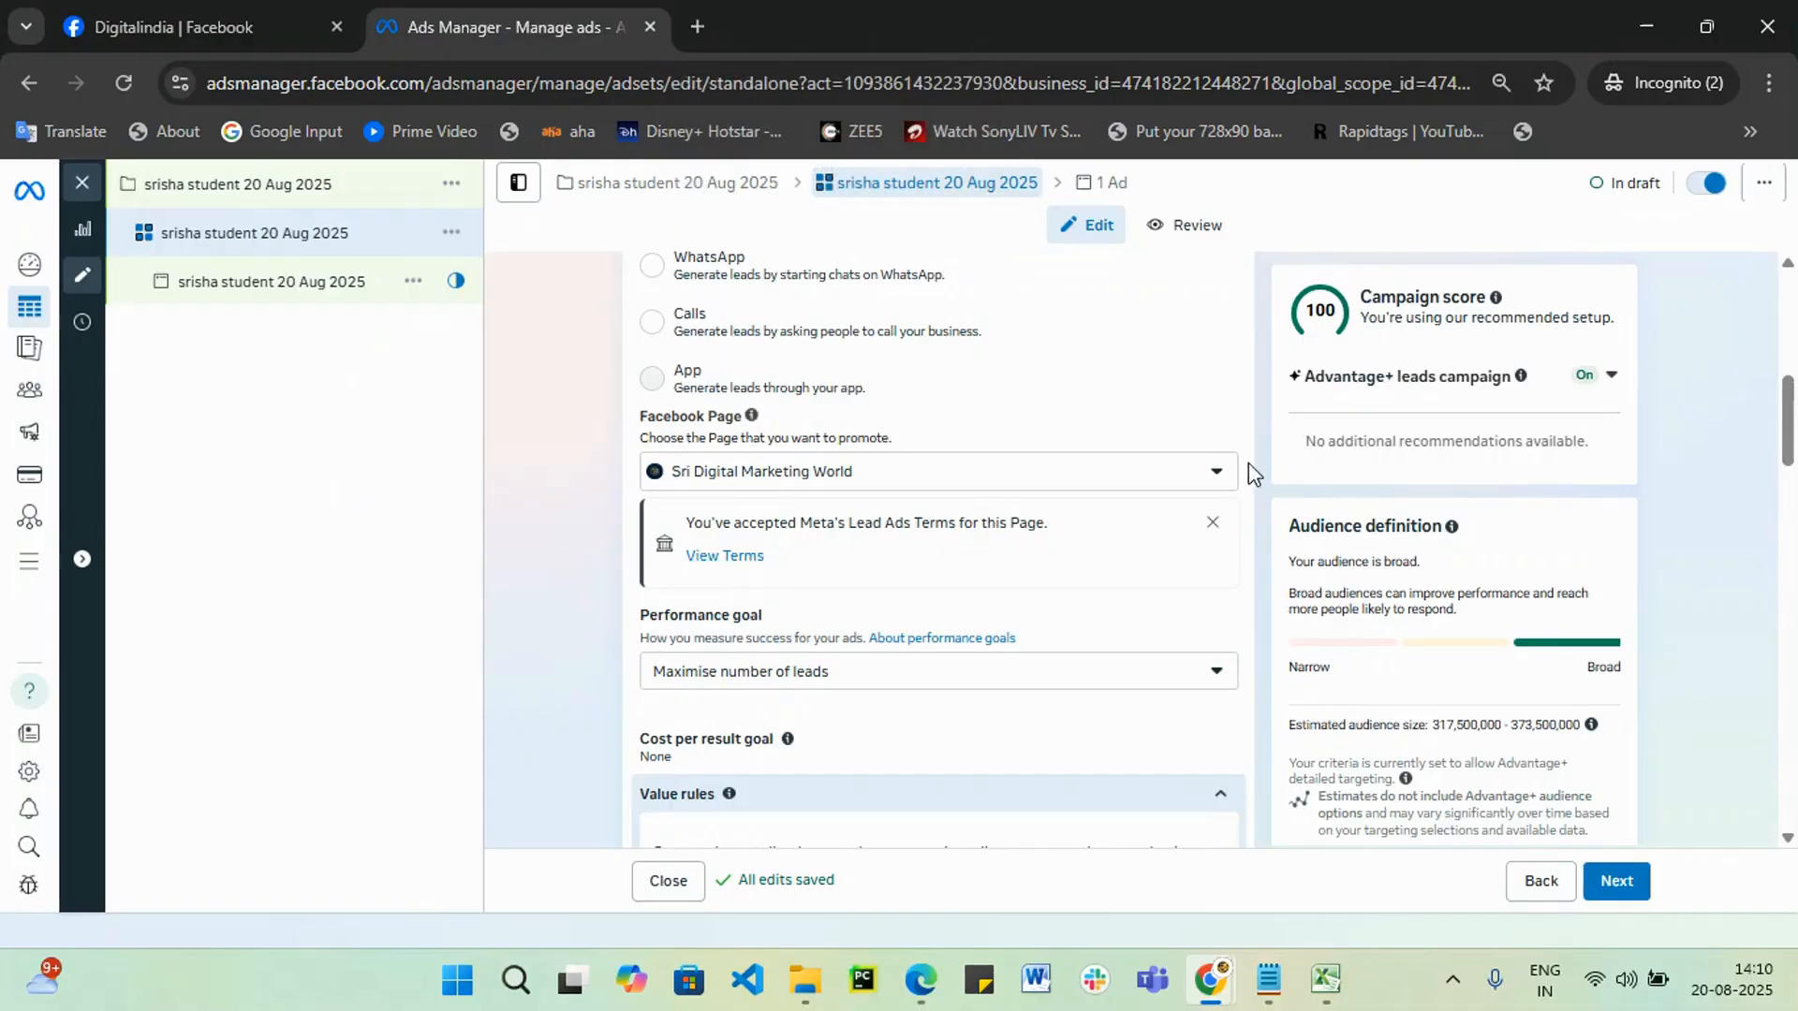
left_click(1002, 475)
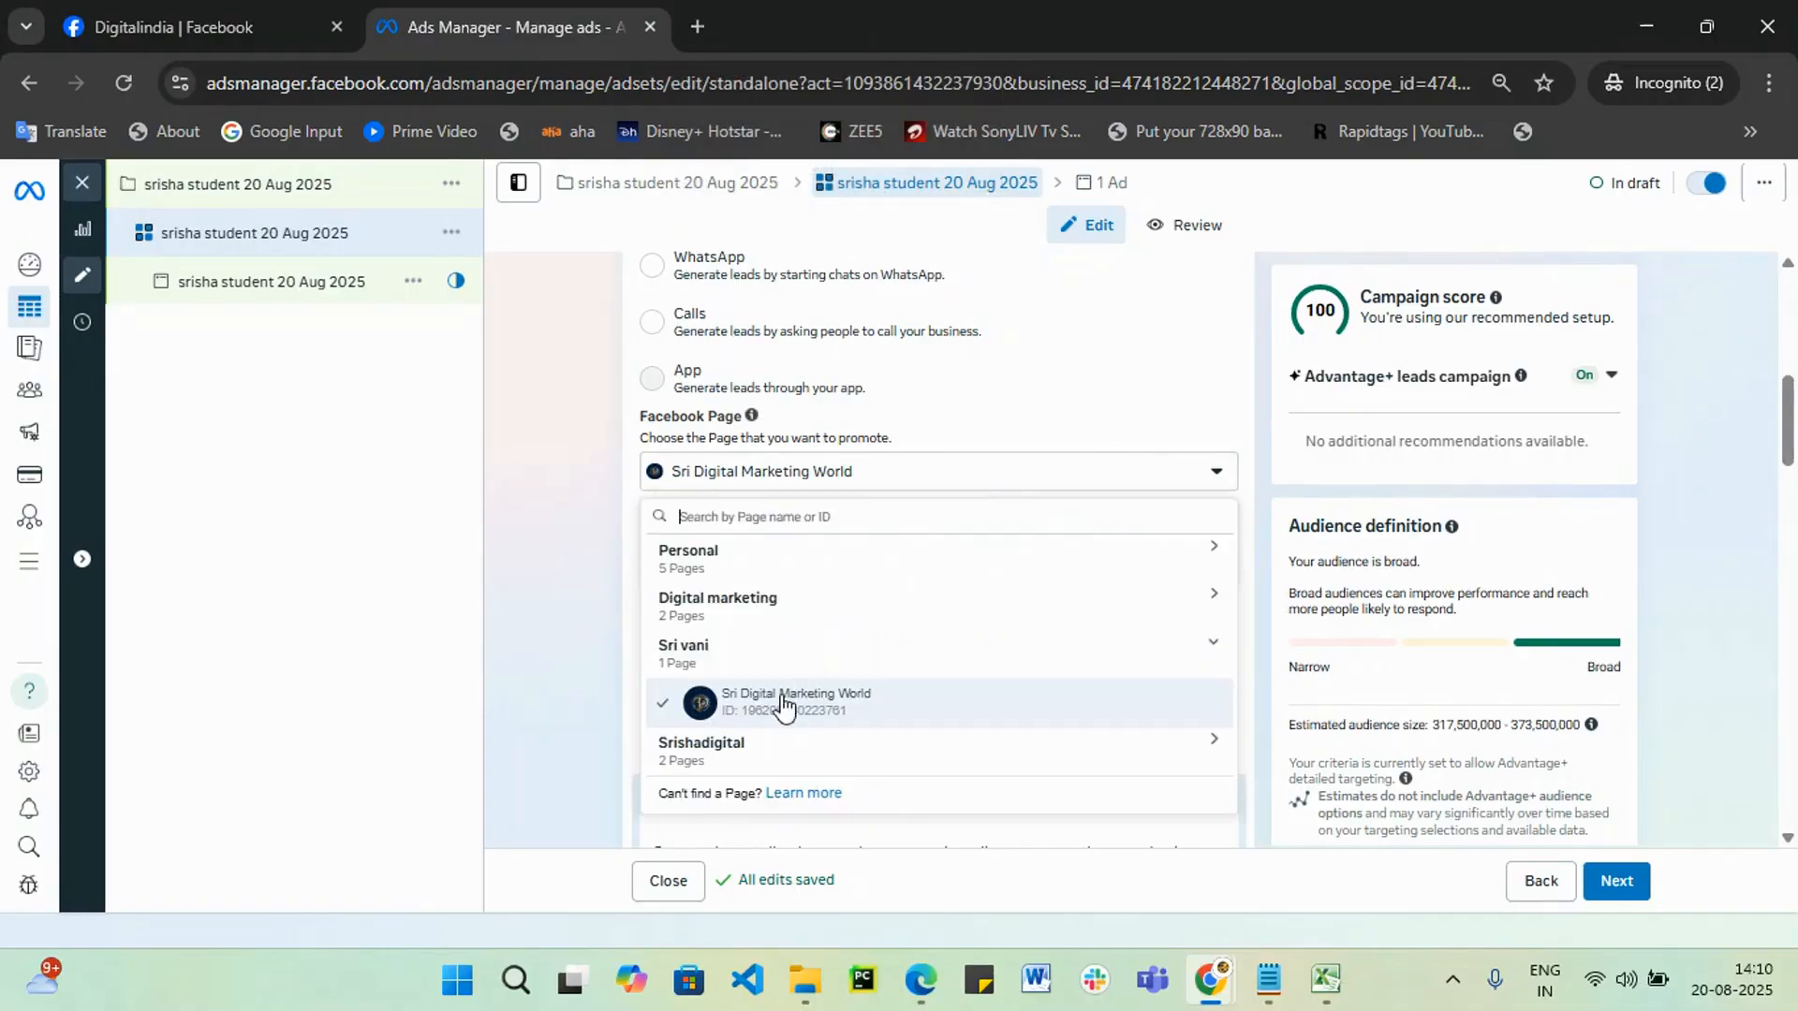
left_click(717, 755)
scroll(730, 749, "down", 1)
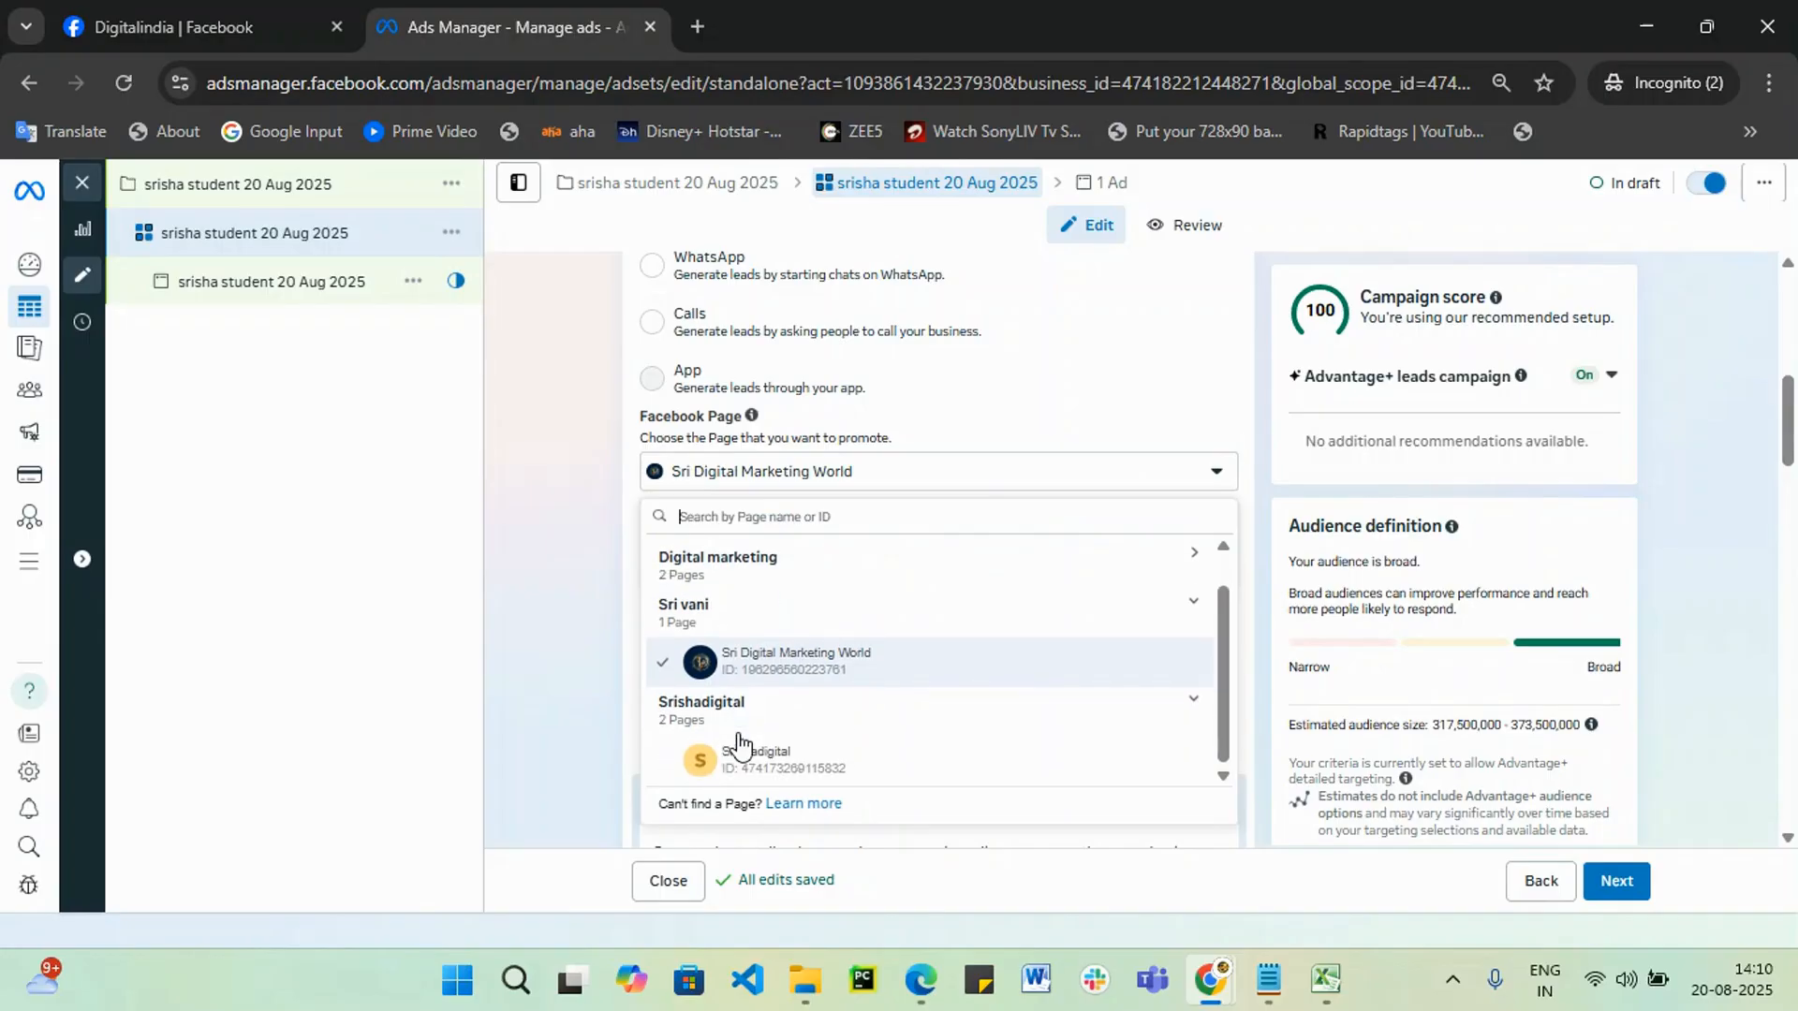
left_click(735, 752)
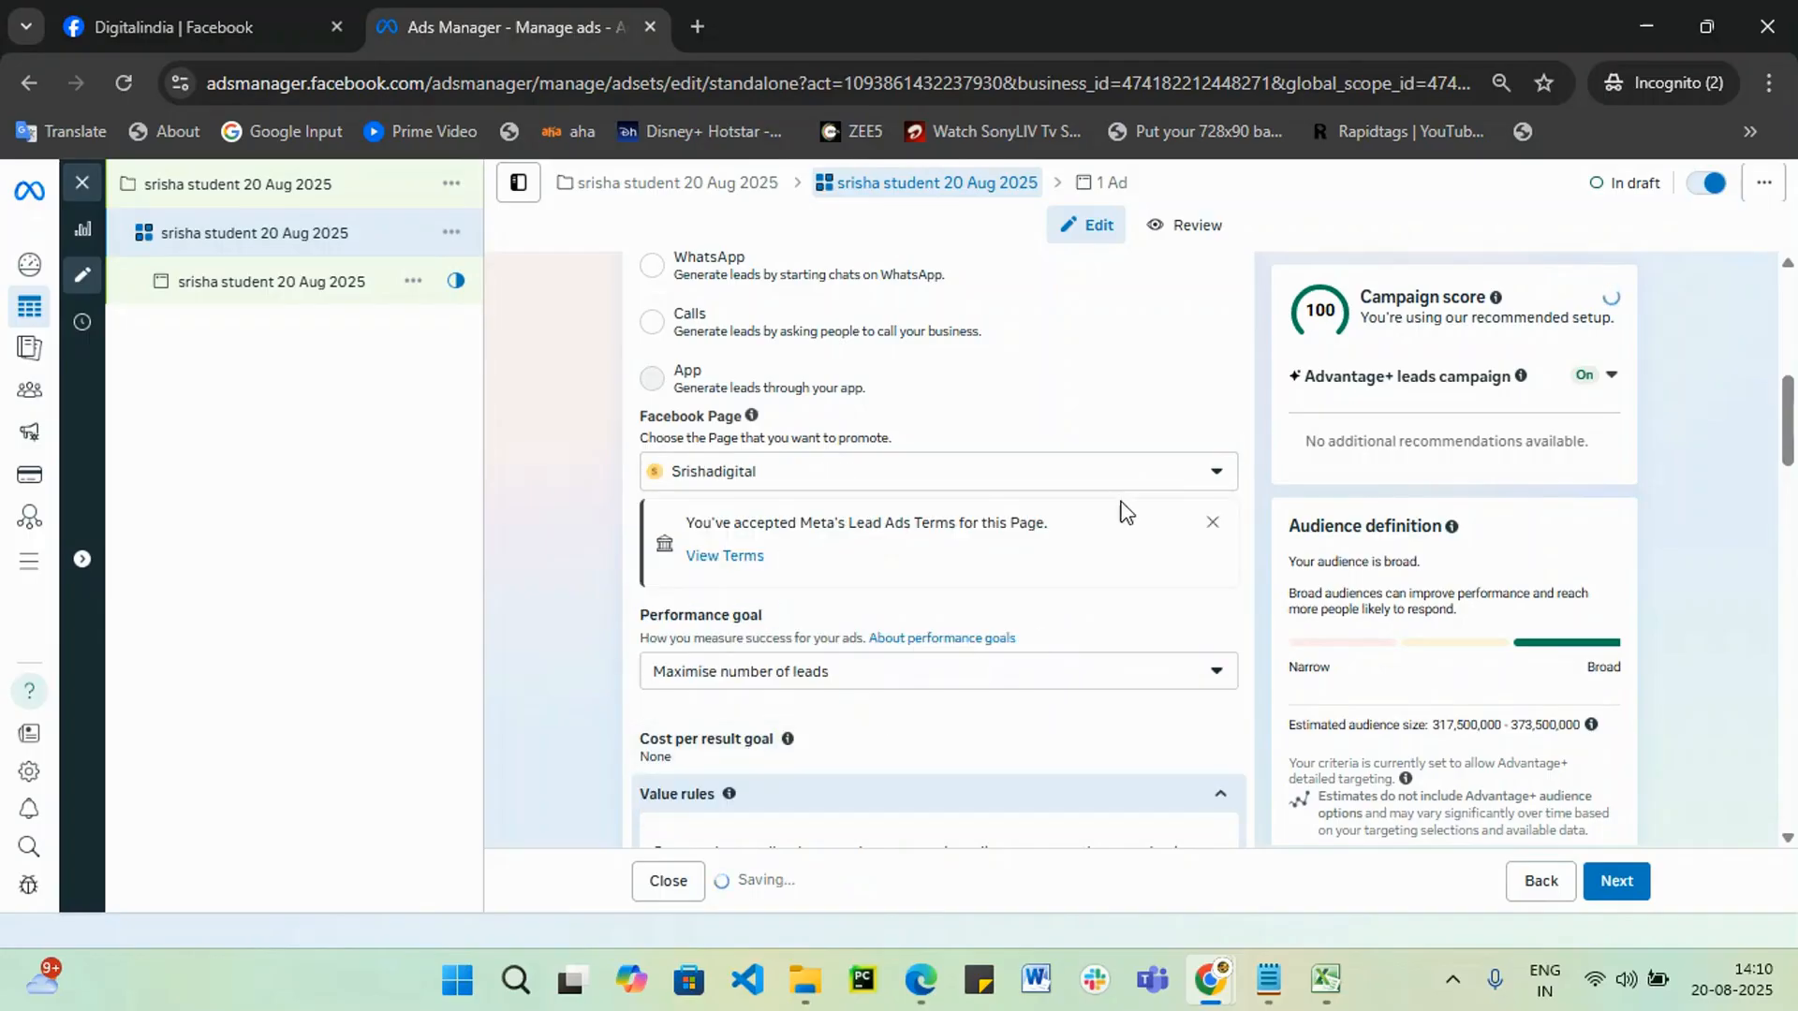
- View and accept Srishadigital's Lead Ad Terms, then close the terms tab
left_click(723, 559)
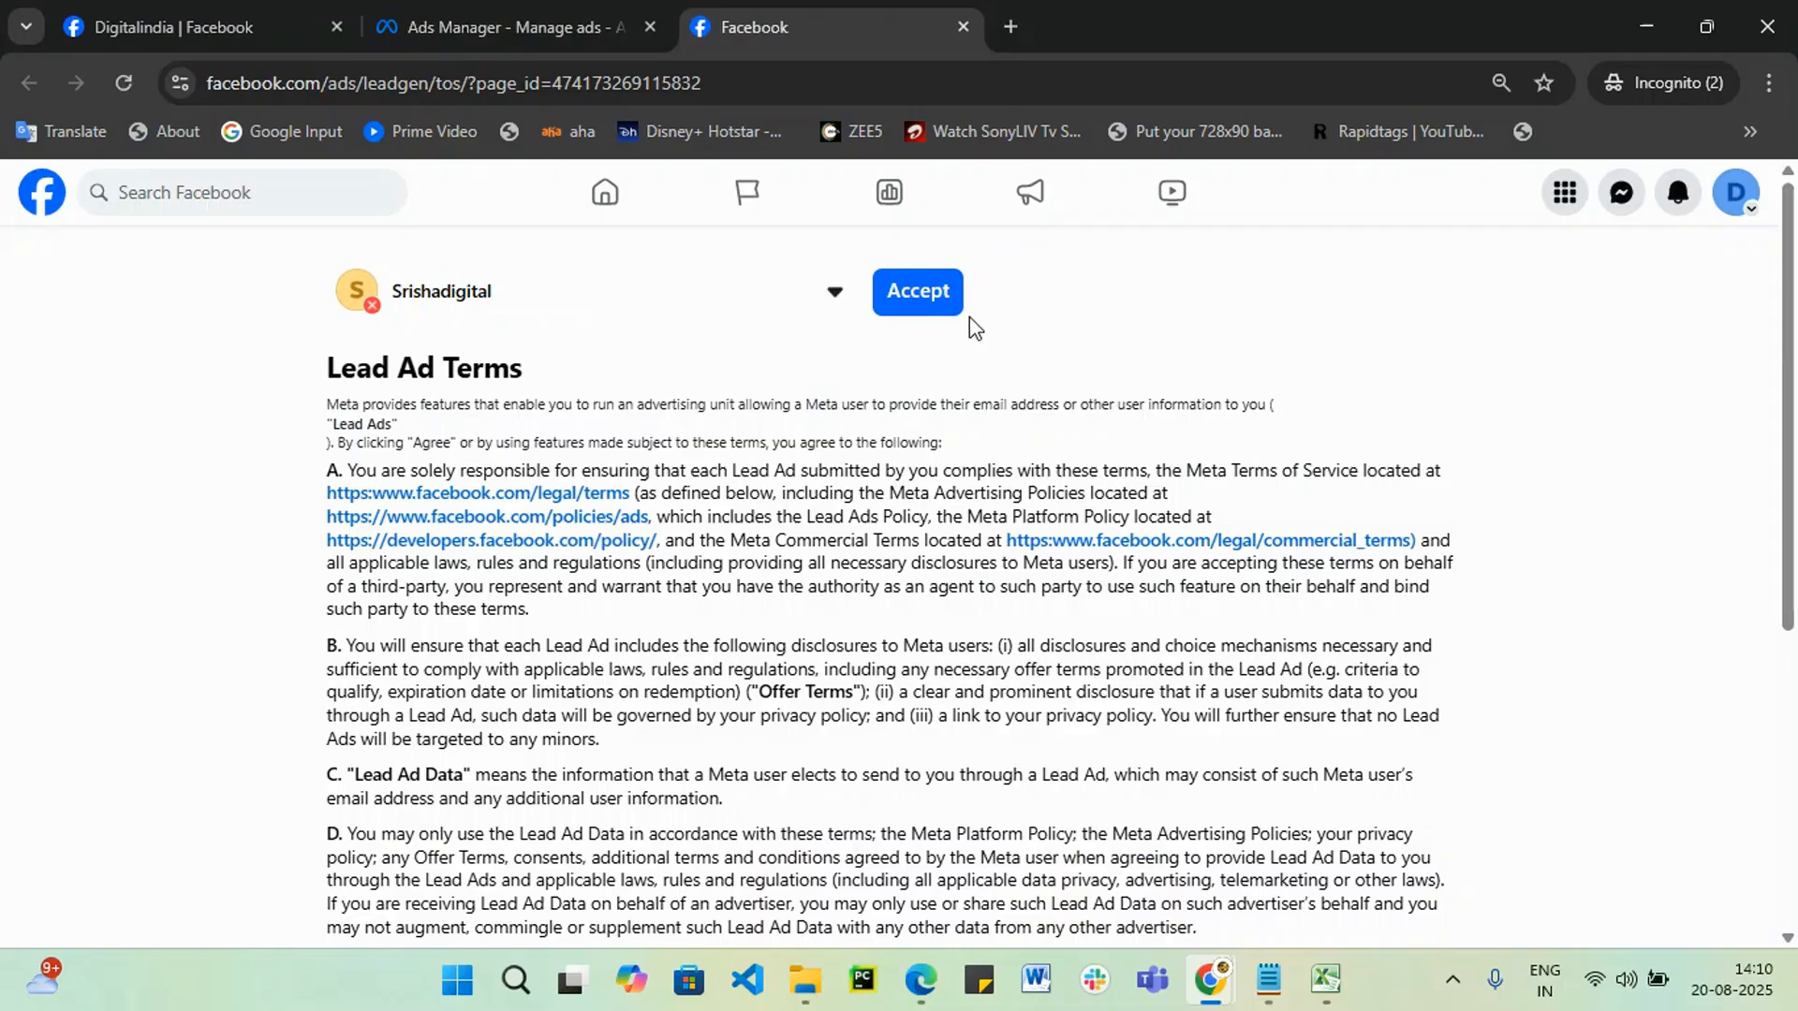
left_click(920, 297)
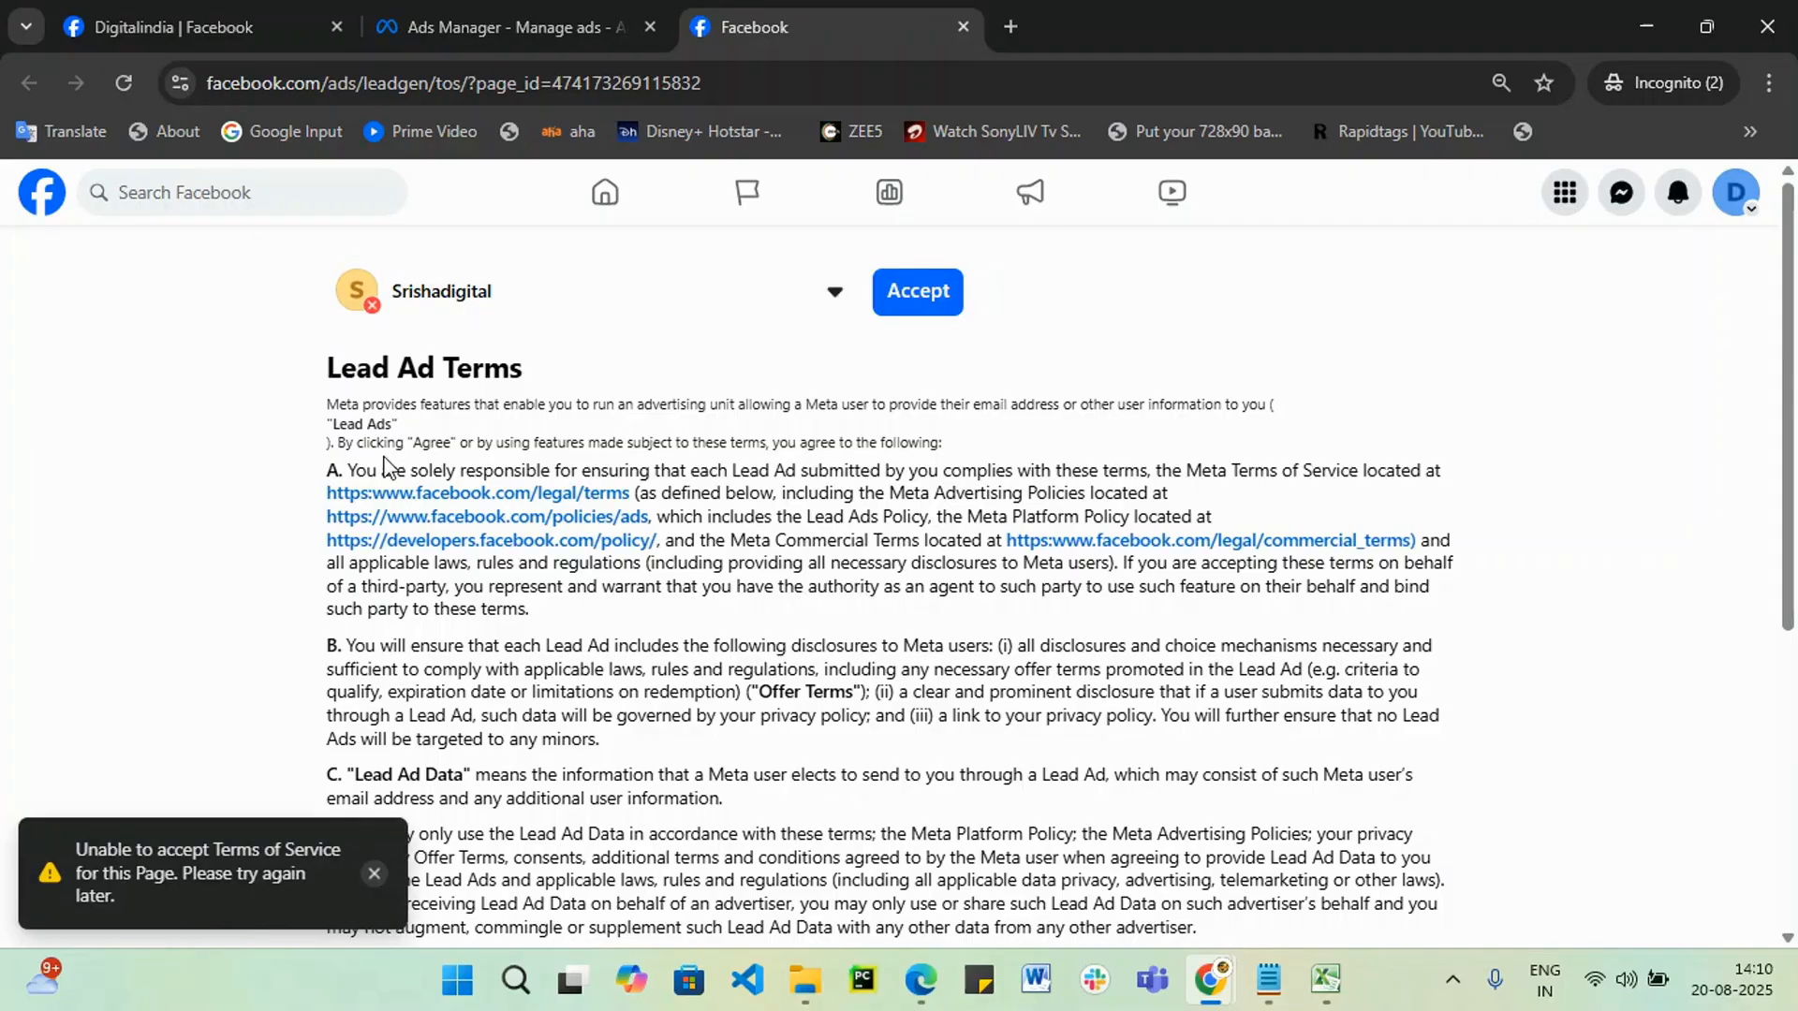
left_click(963, 27)
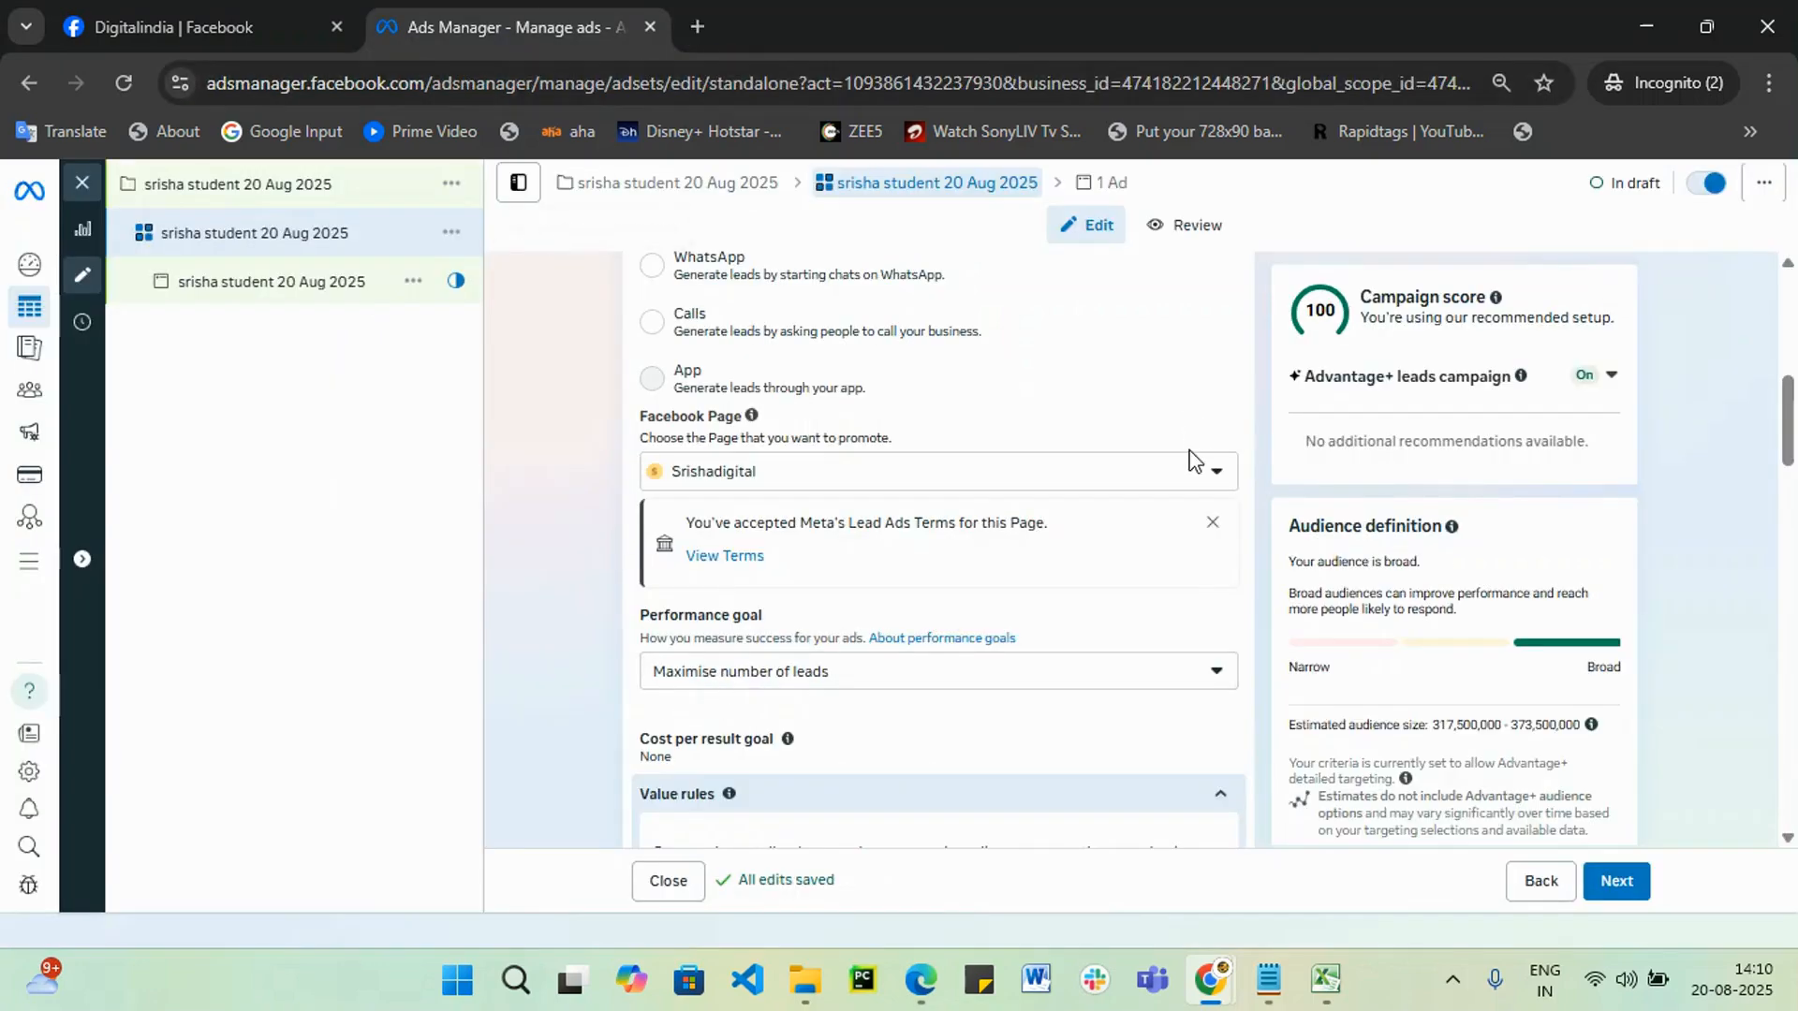
left_click(1210, 478)
- Promote the Sridigitalservicesinhyd page from the Personal group and agree to its Lead Ad Terms
left_click(698, 557)
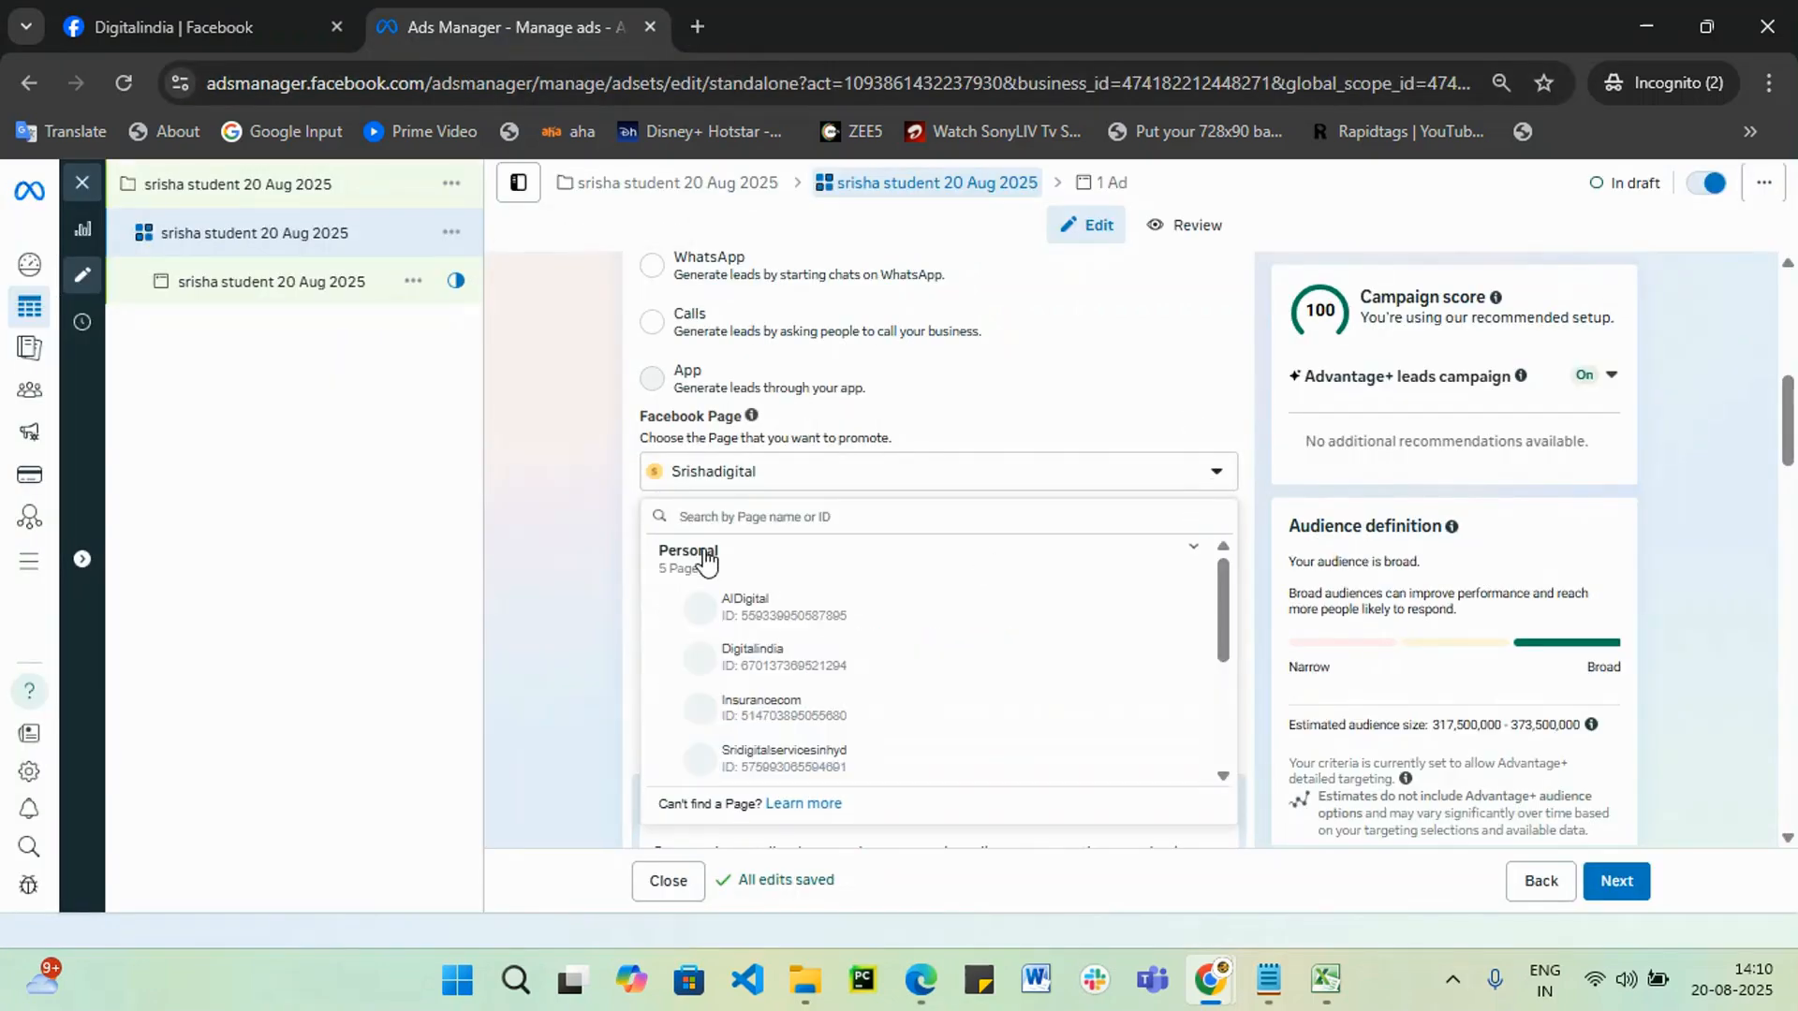
scroll(867, 693, "down", 2)
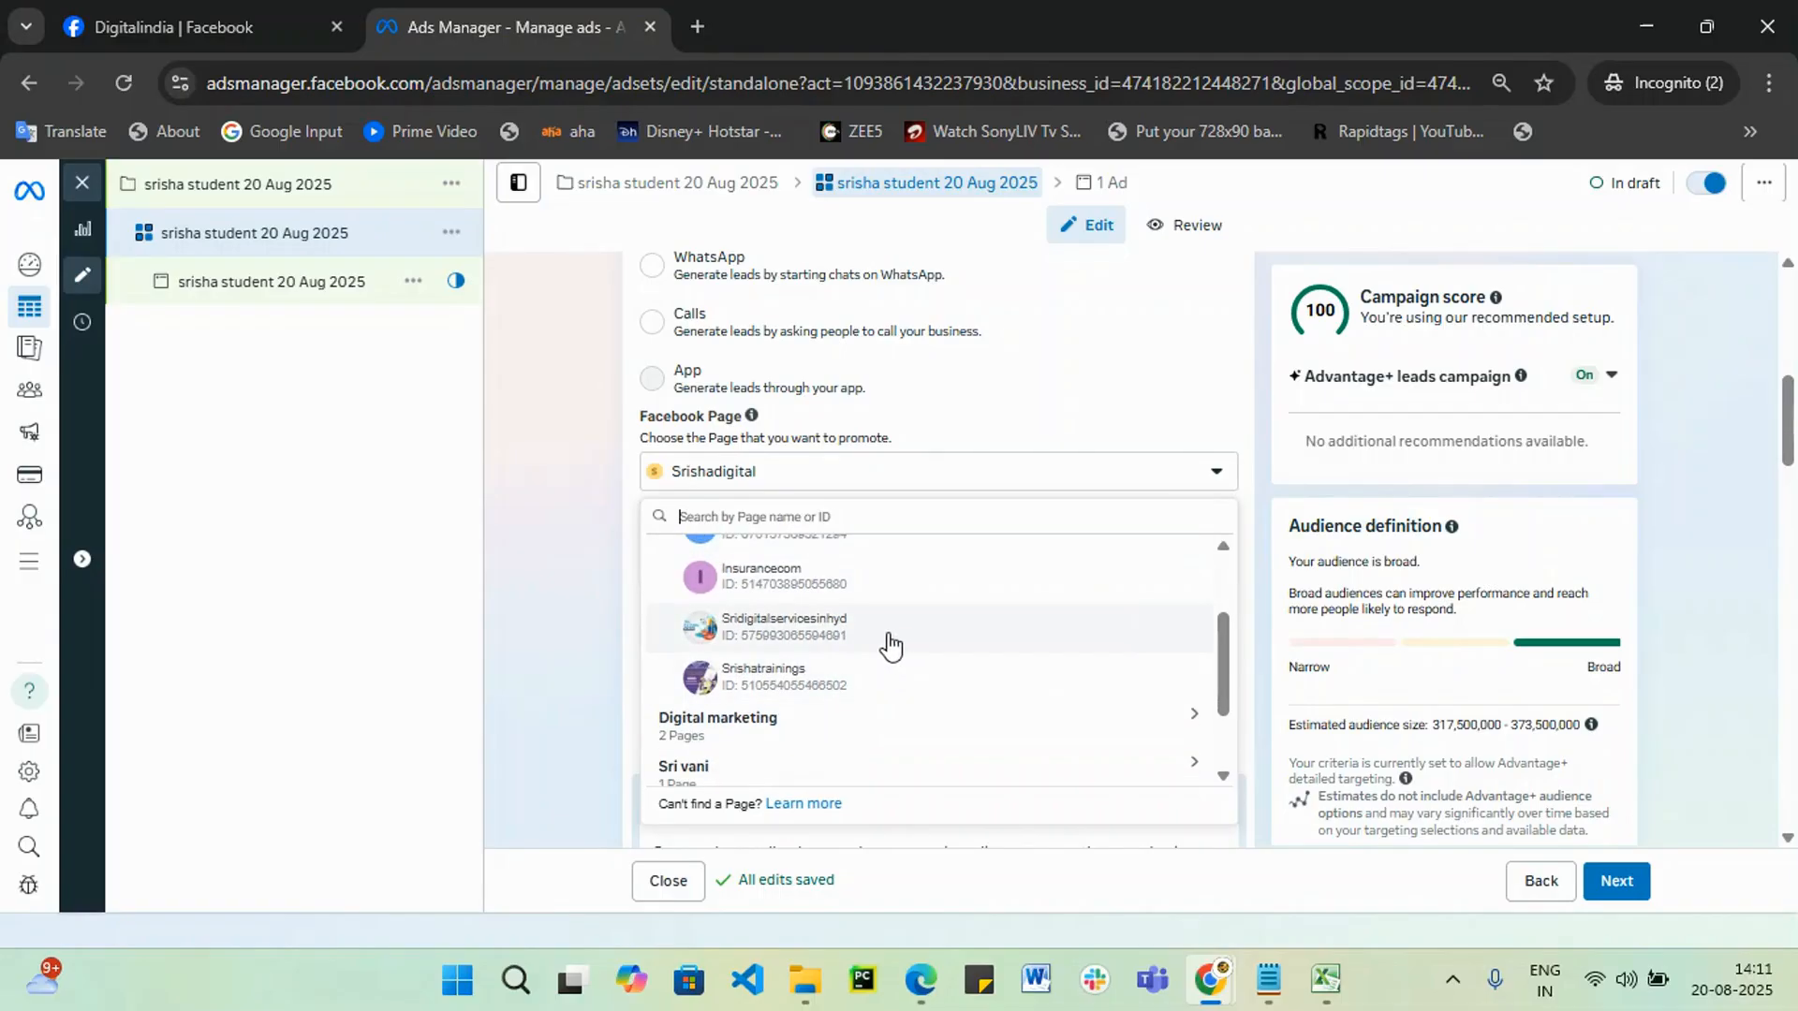
left_click(790, 622)
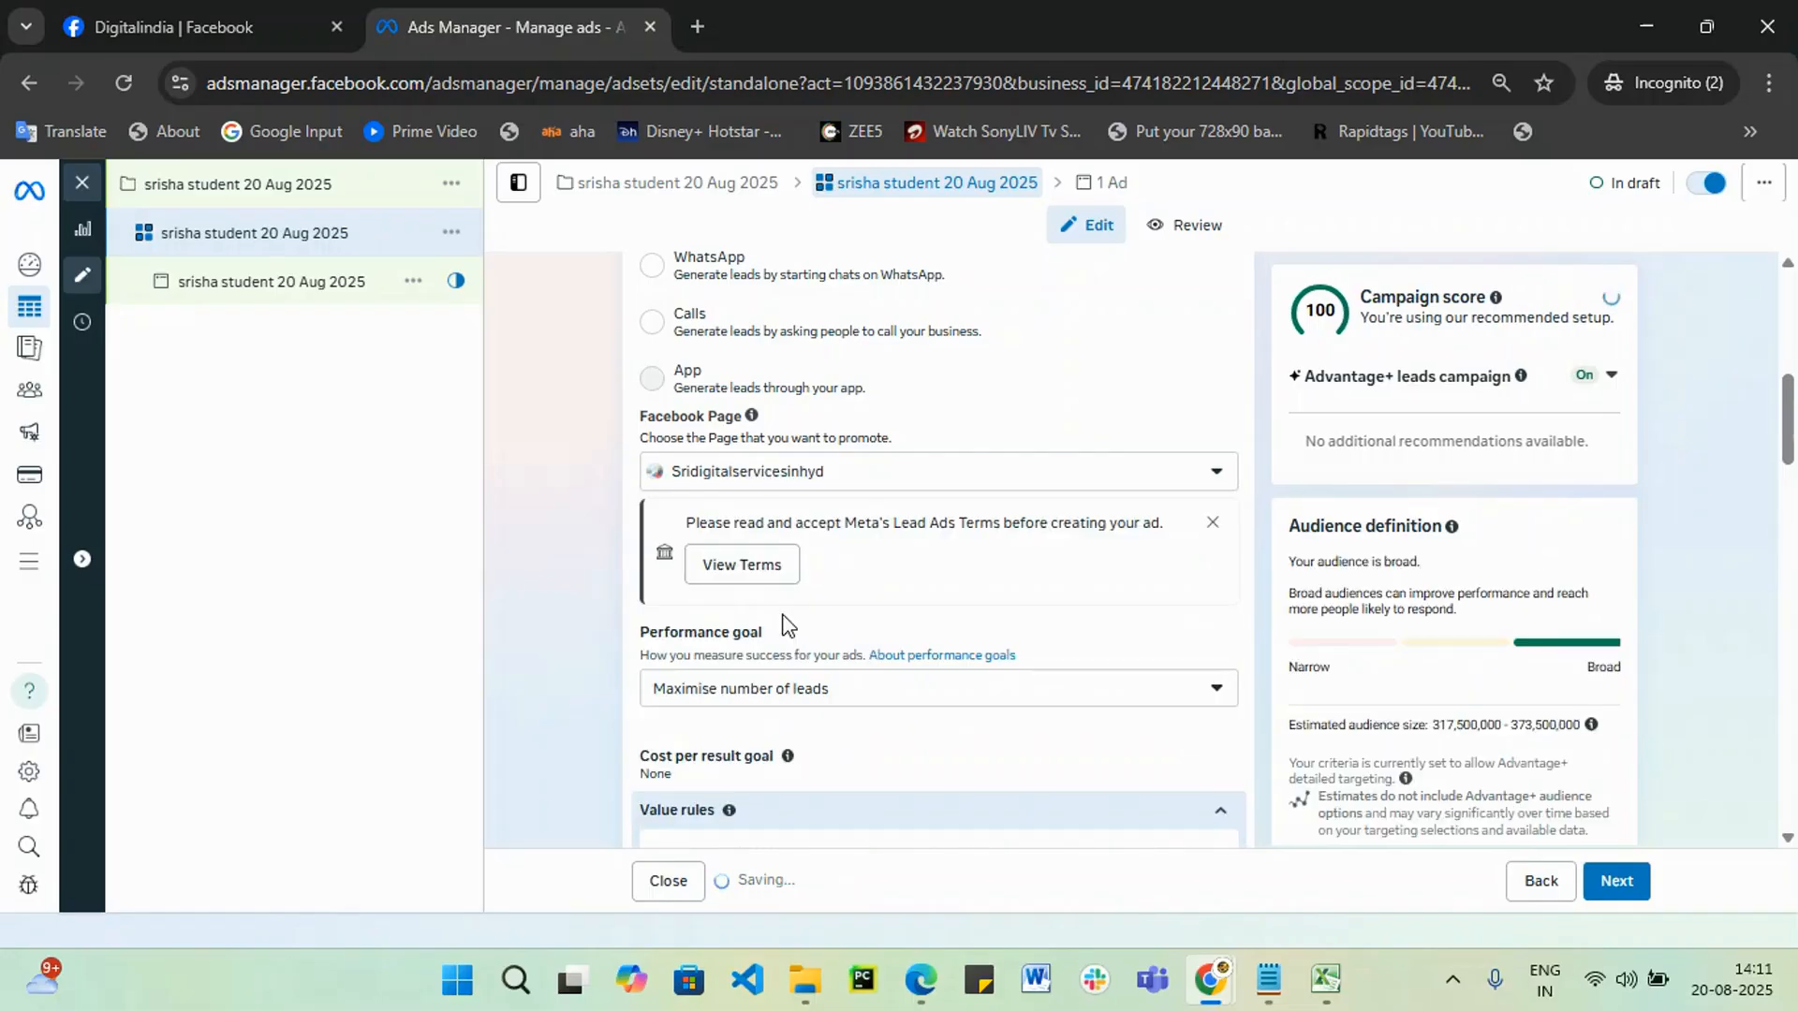
left_click(762, 564)
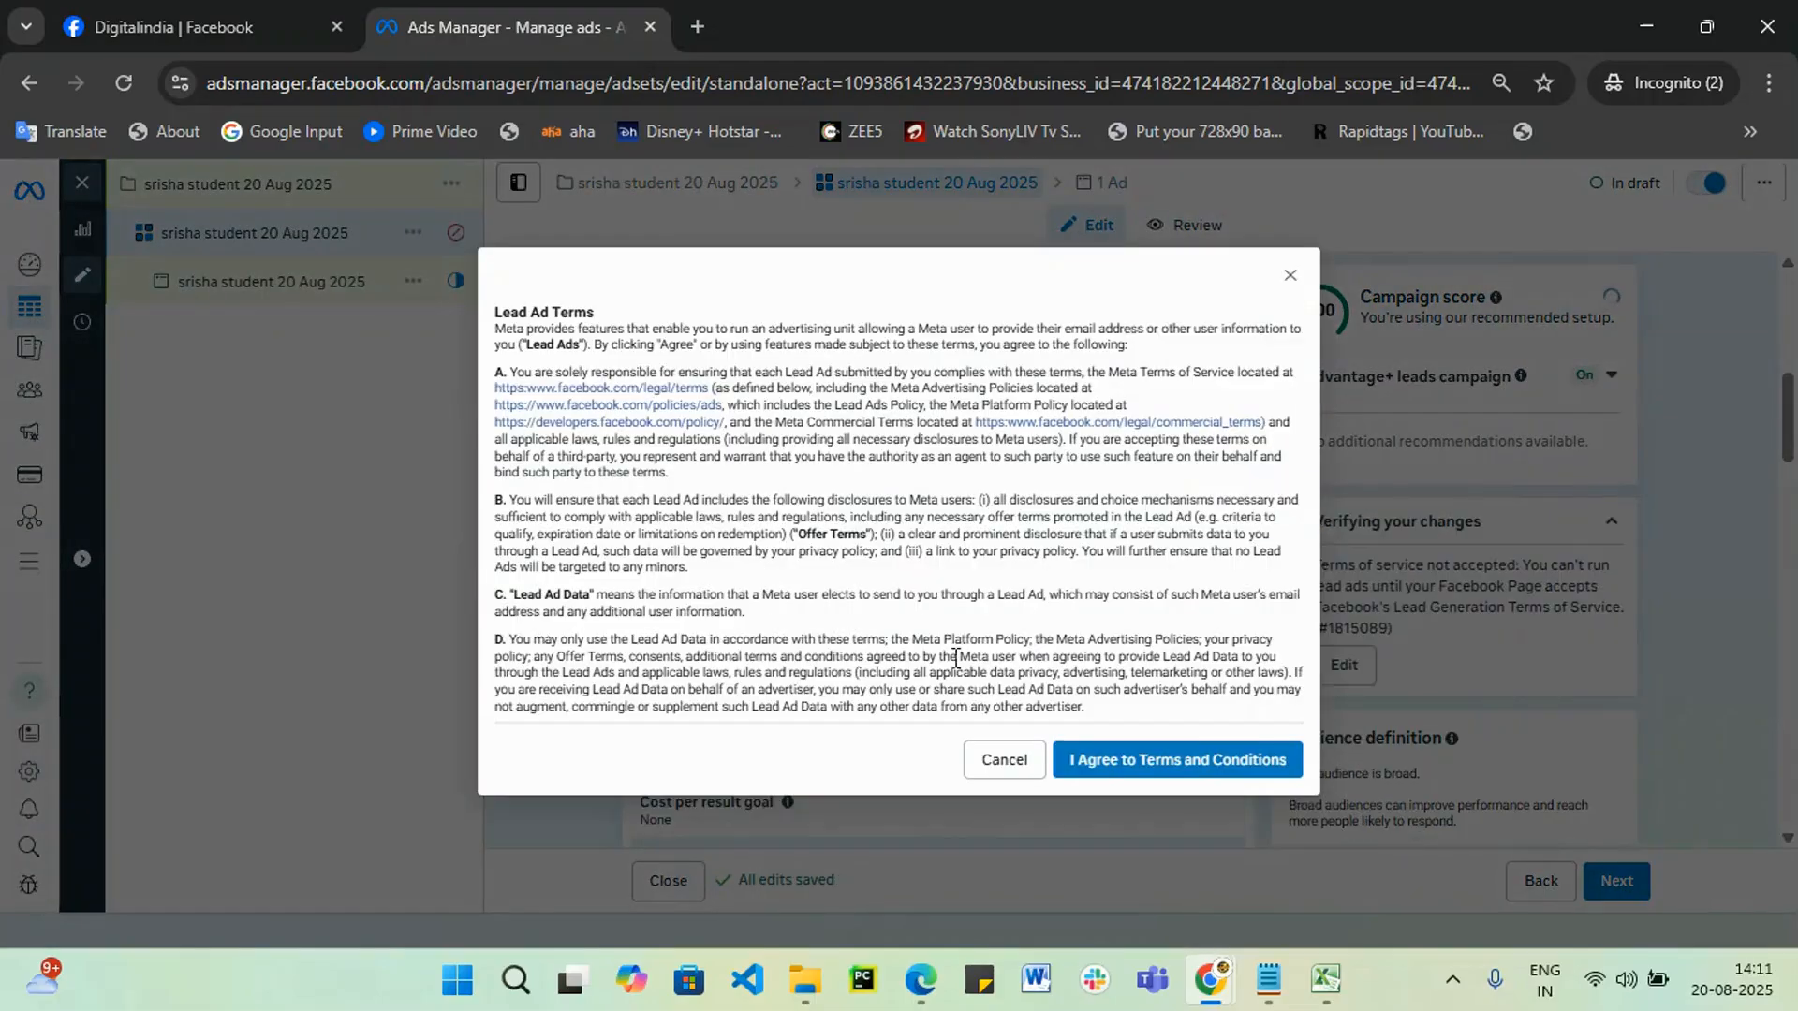
left_click(1222, 763)
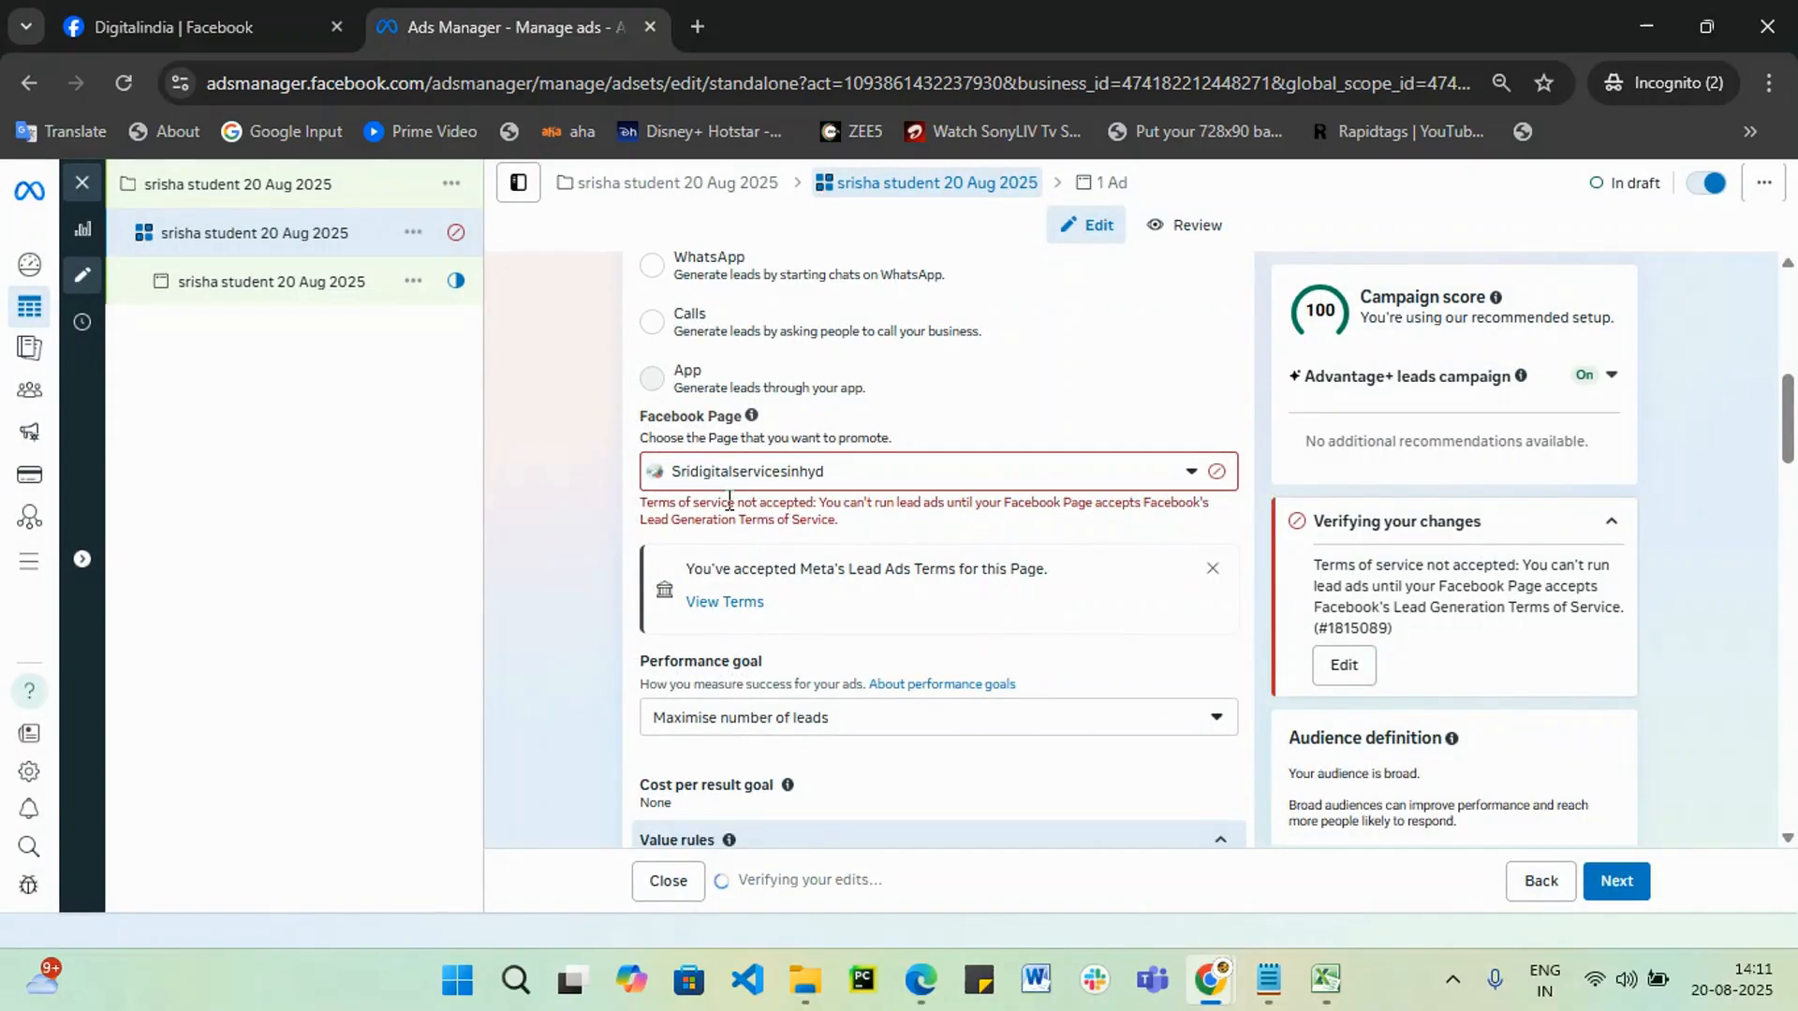
left_click(1211, 529)
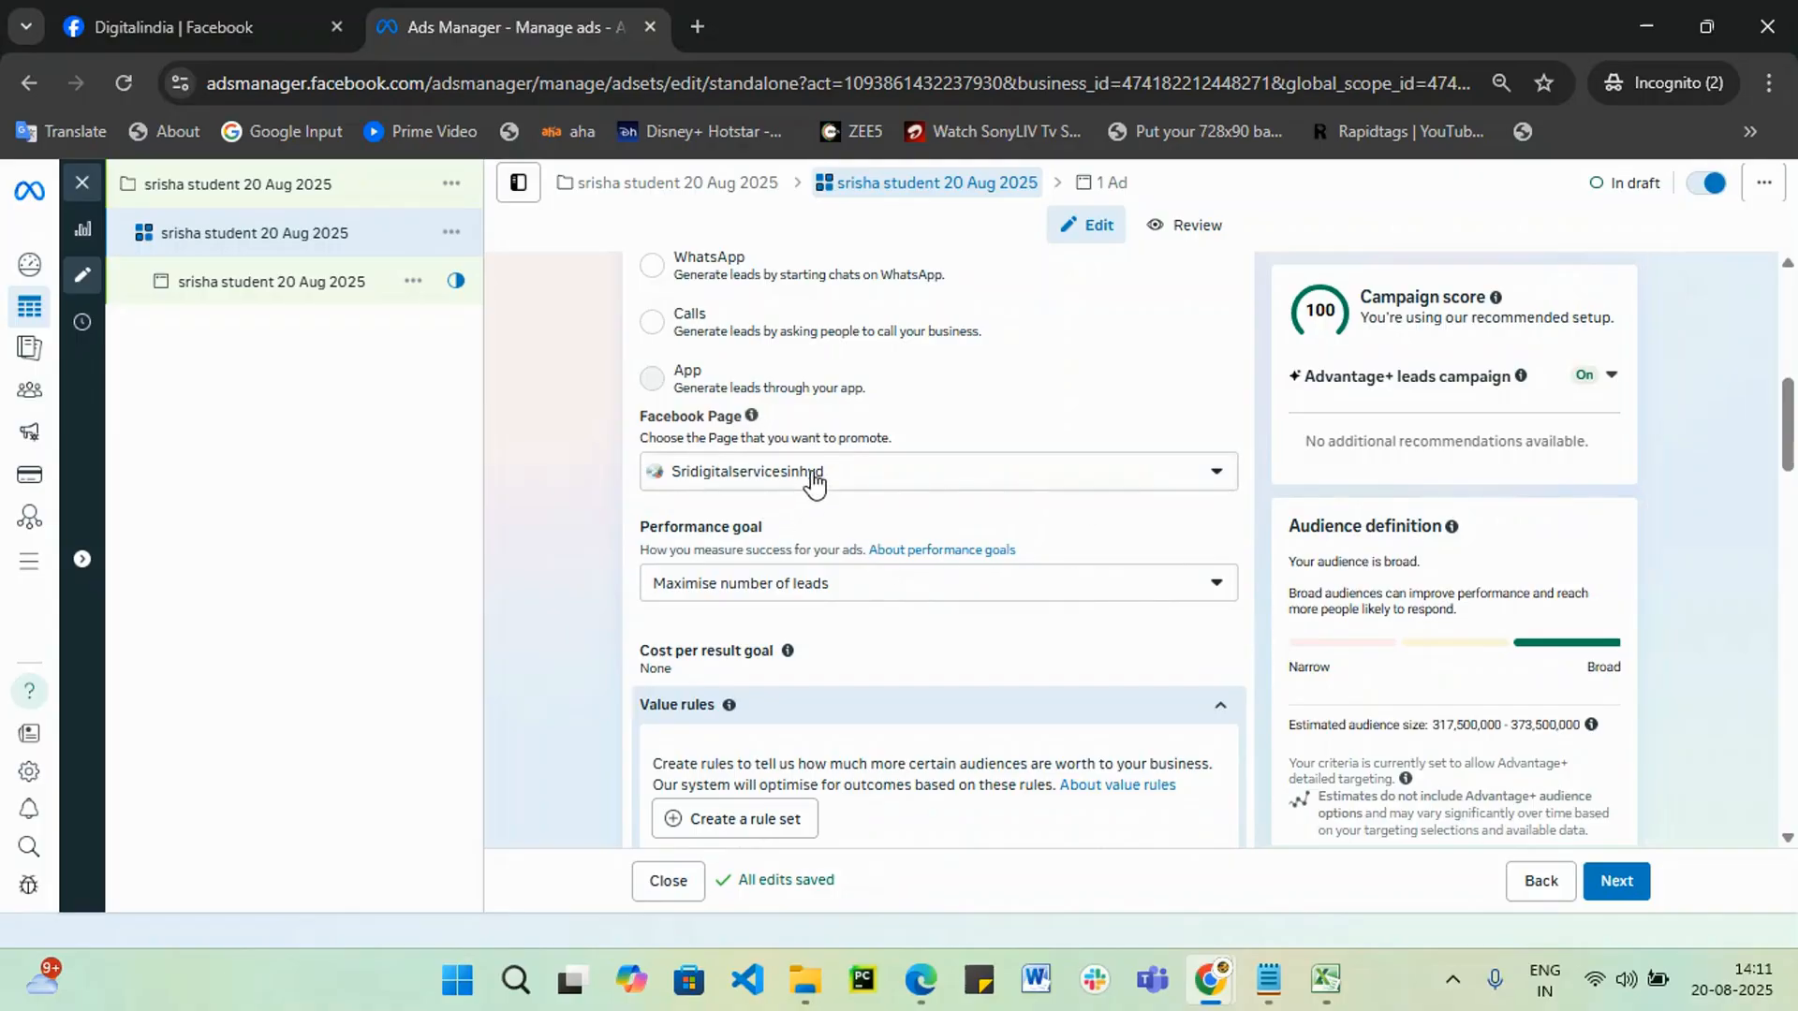
scroll(915, 586, "down", 1)
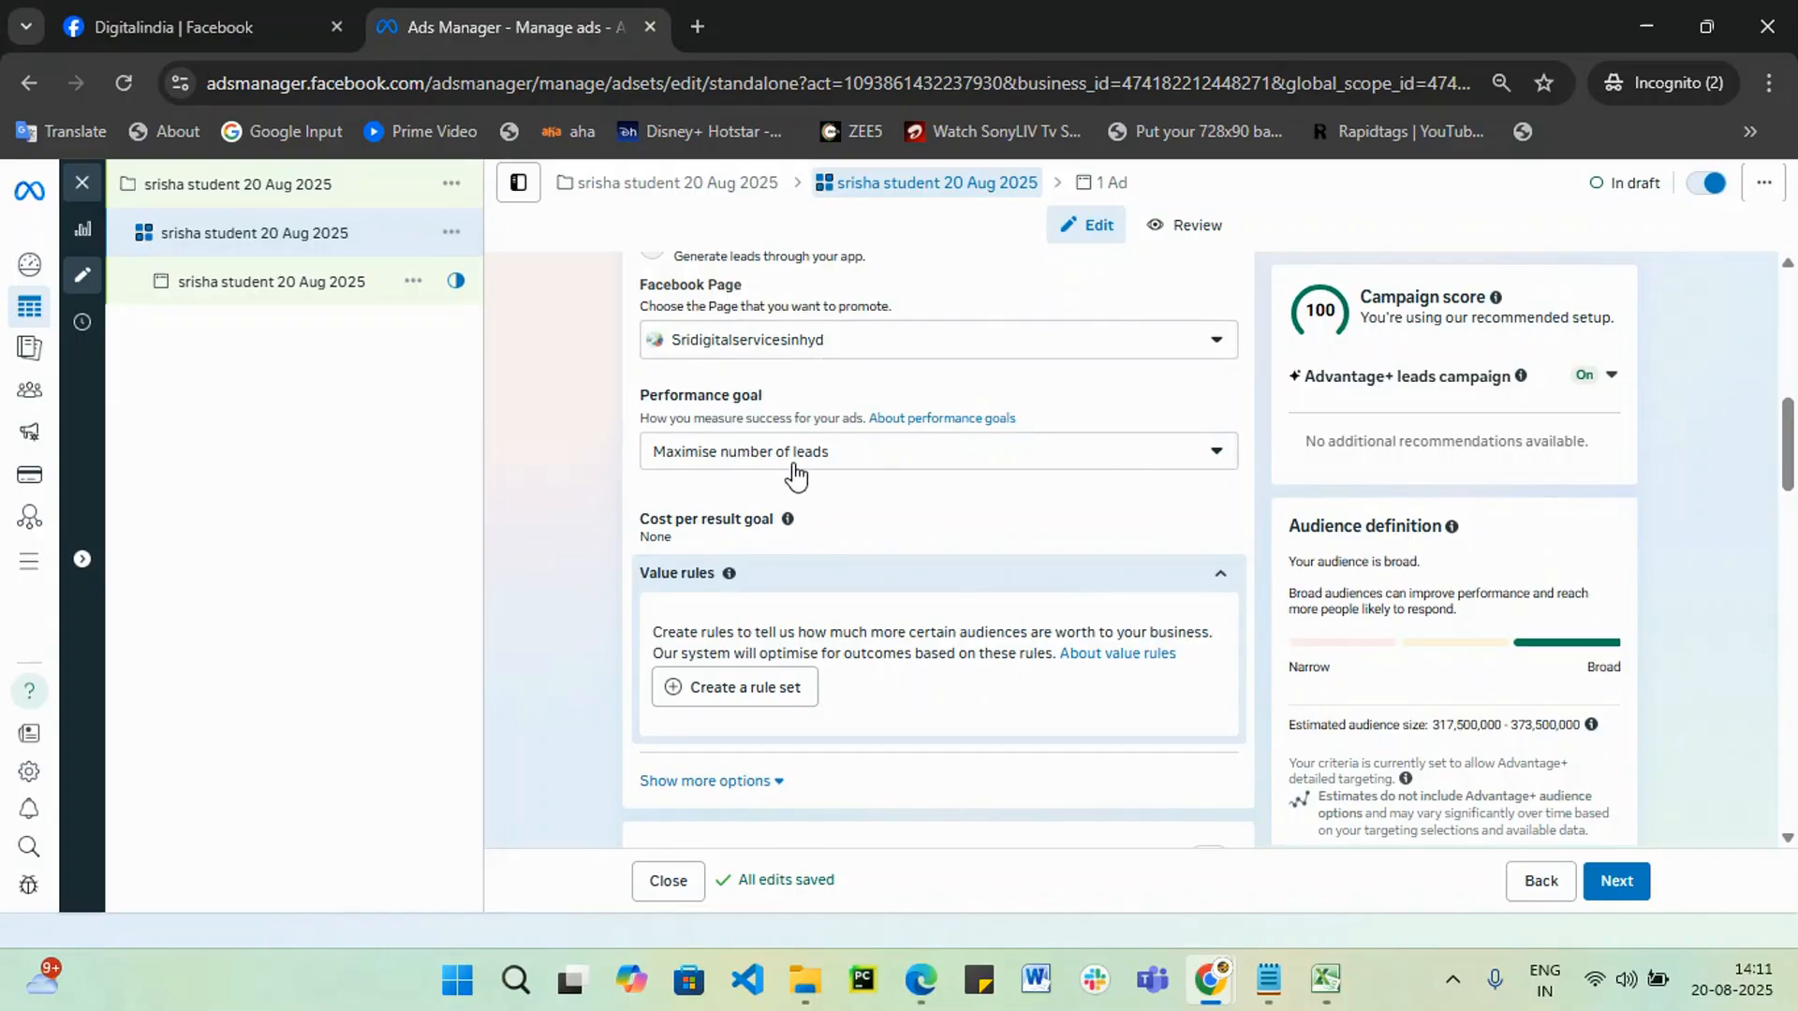
left_click(1059, 457)
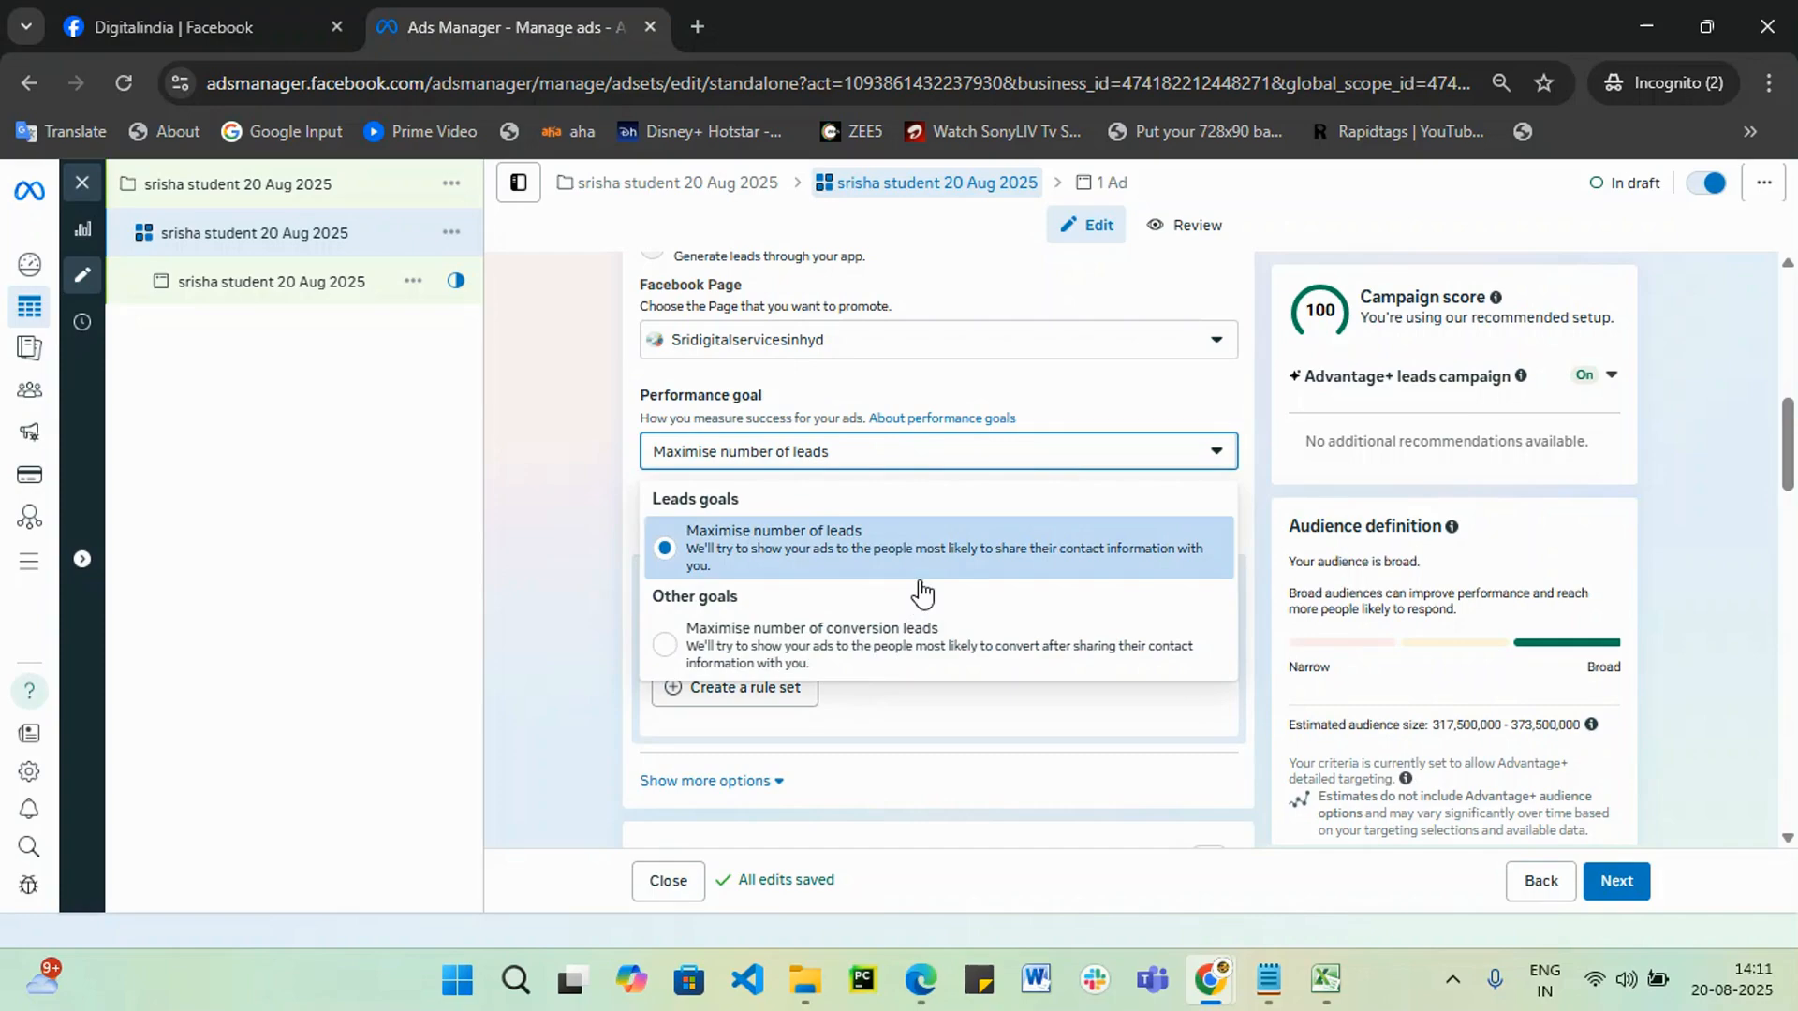
left_click(565, 634)
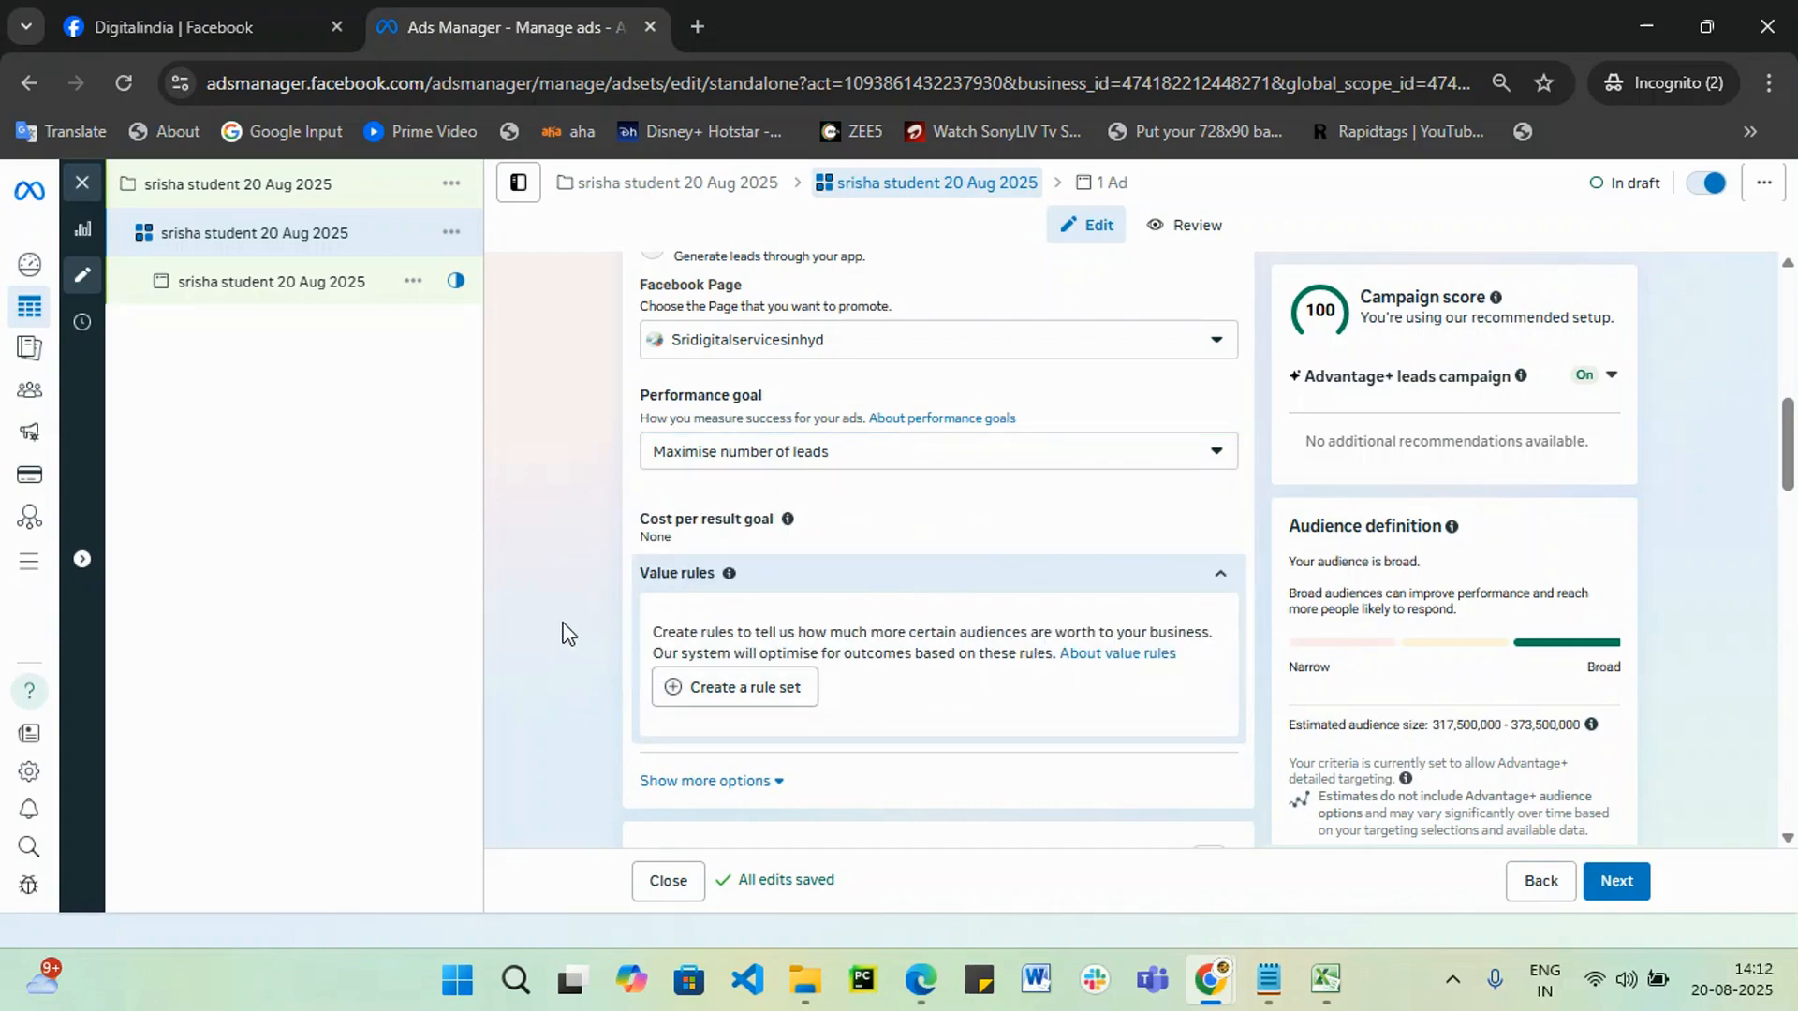
scroll(794, 614, "up", 2)
scroll(799, 623, "down", 2)
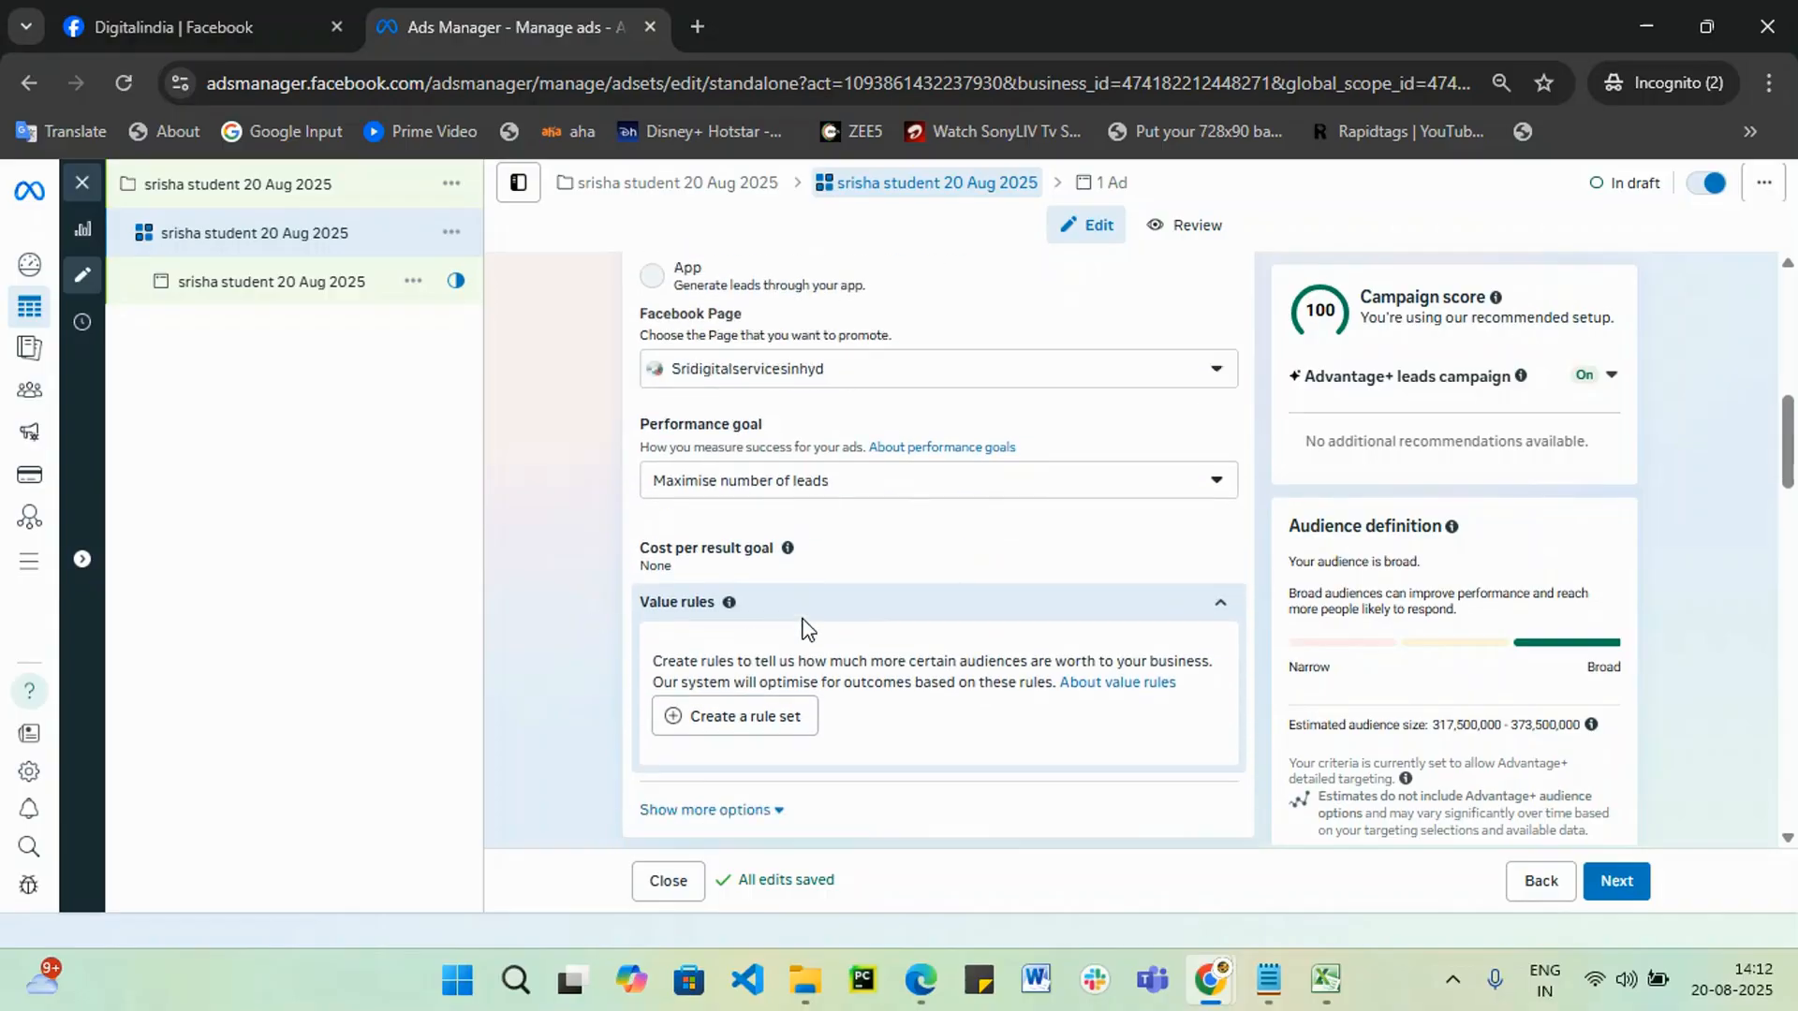
scroll(803, 628, "down", 3)
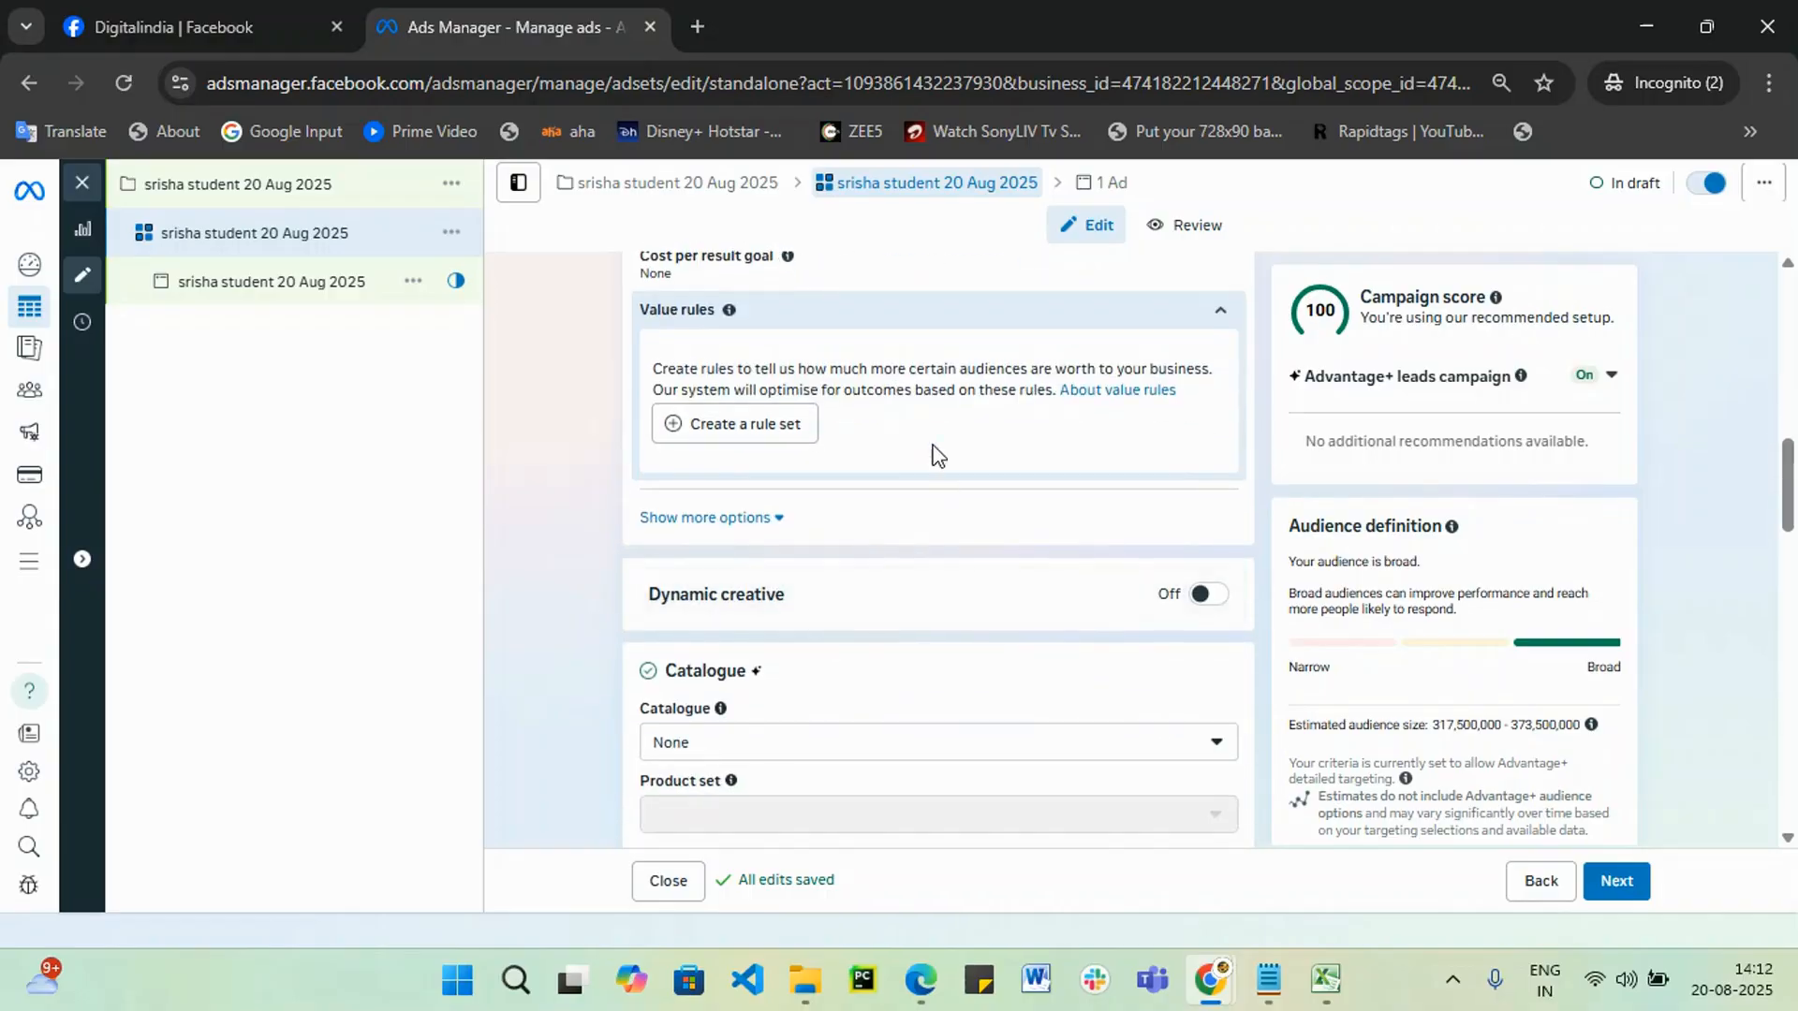
scroll(795, 465, "up", 3)
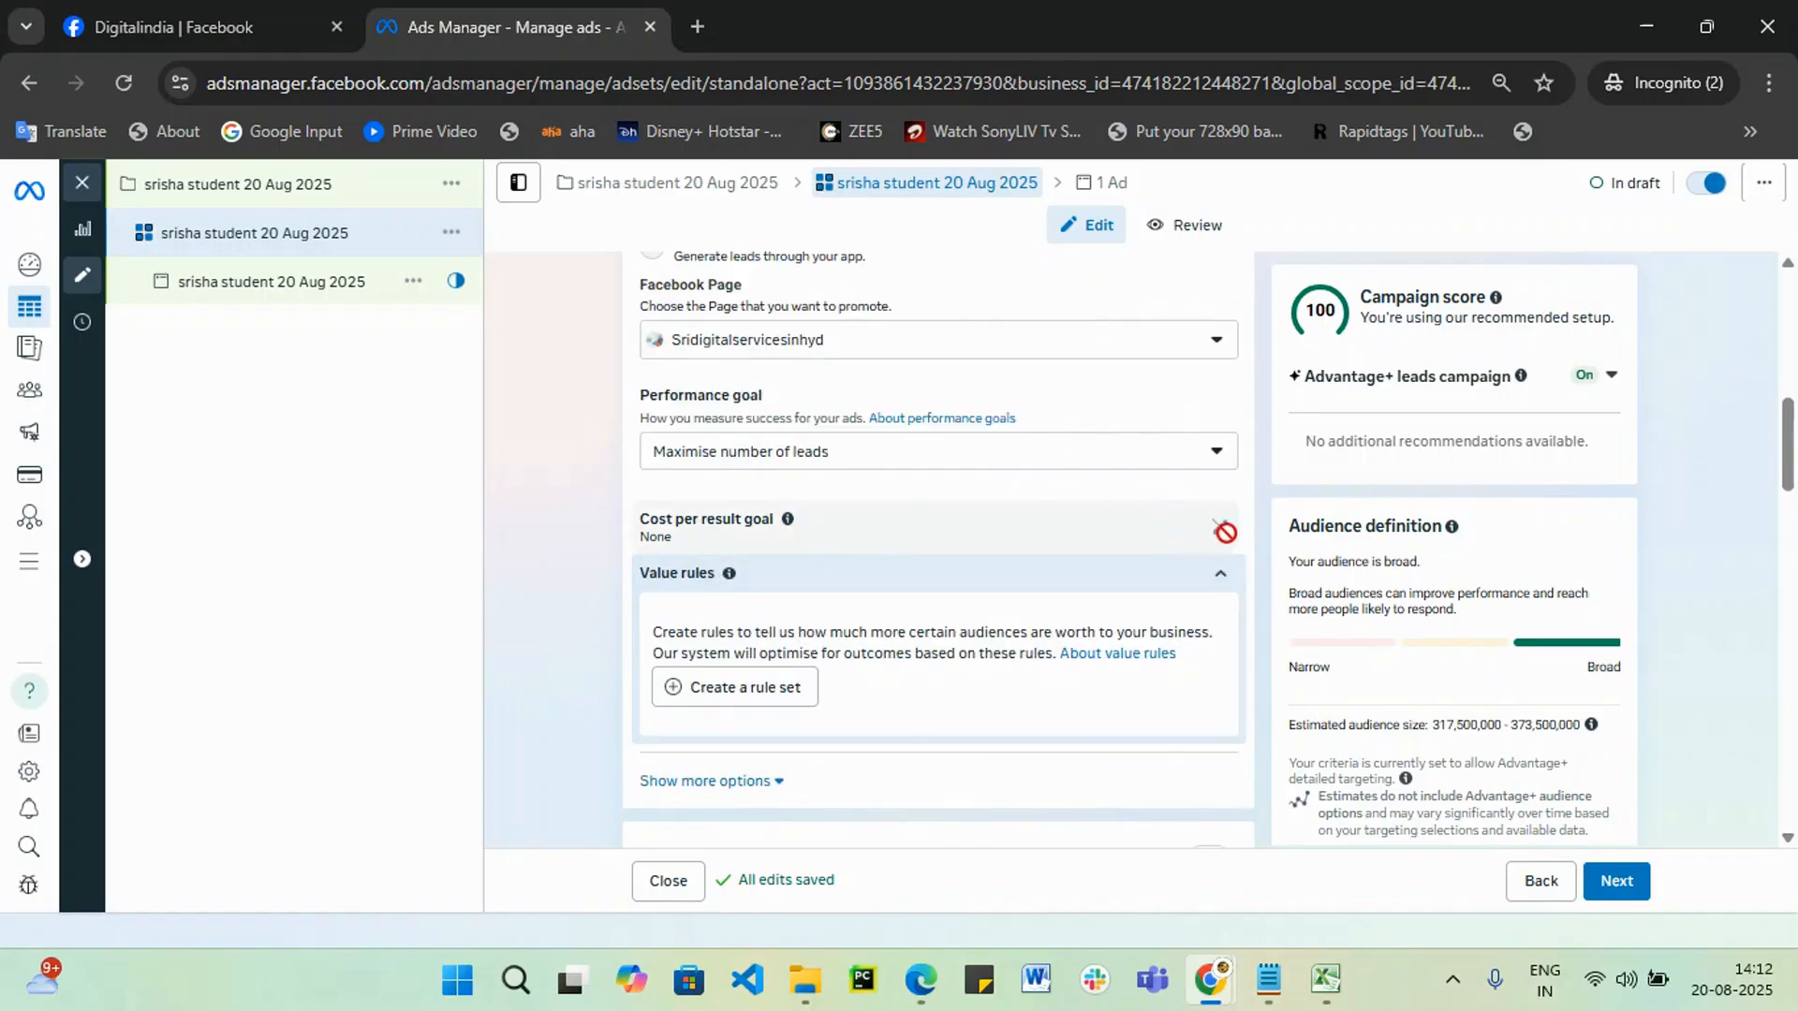
scroll(1035, 629, "down", 3)
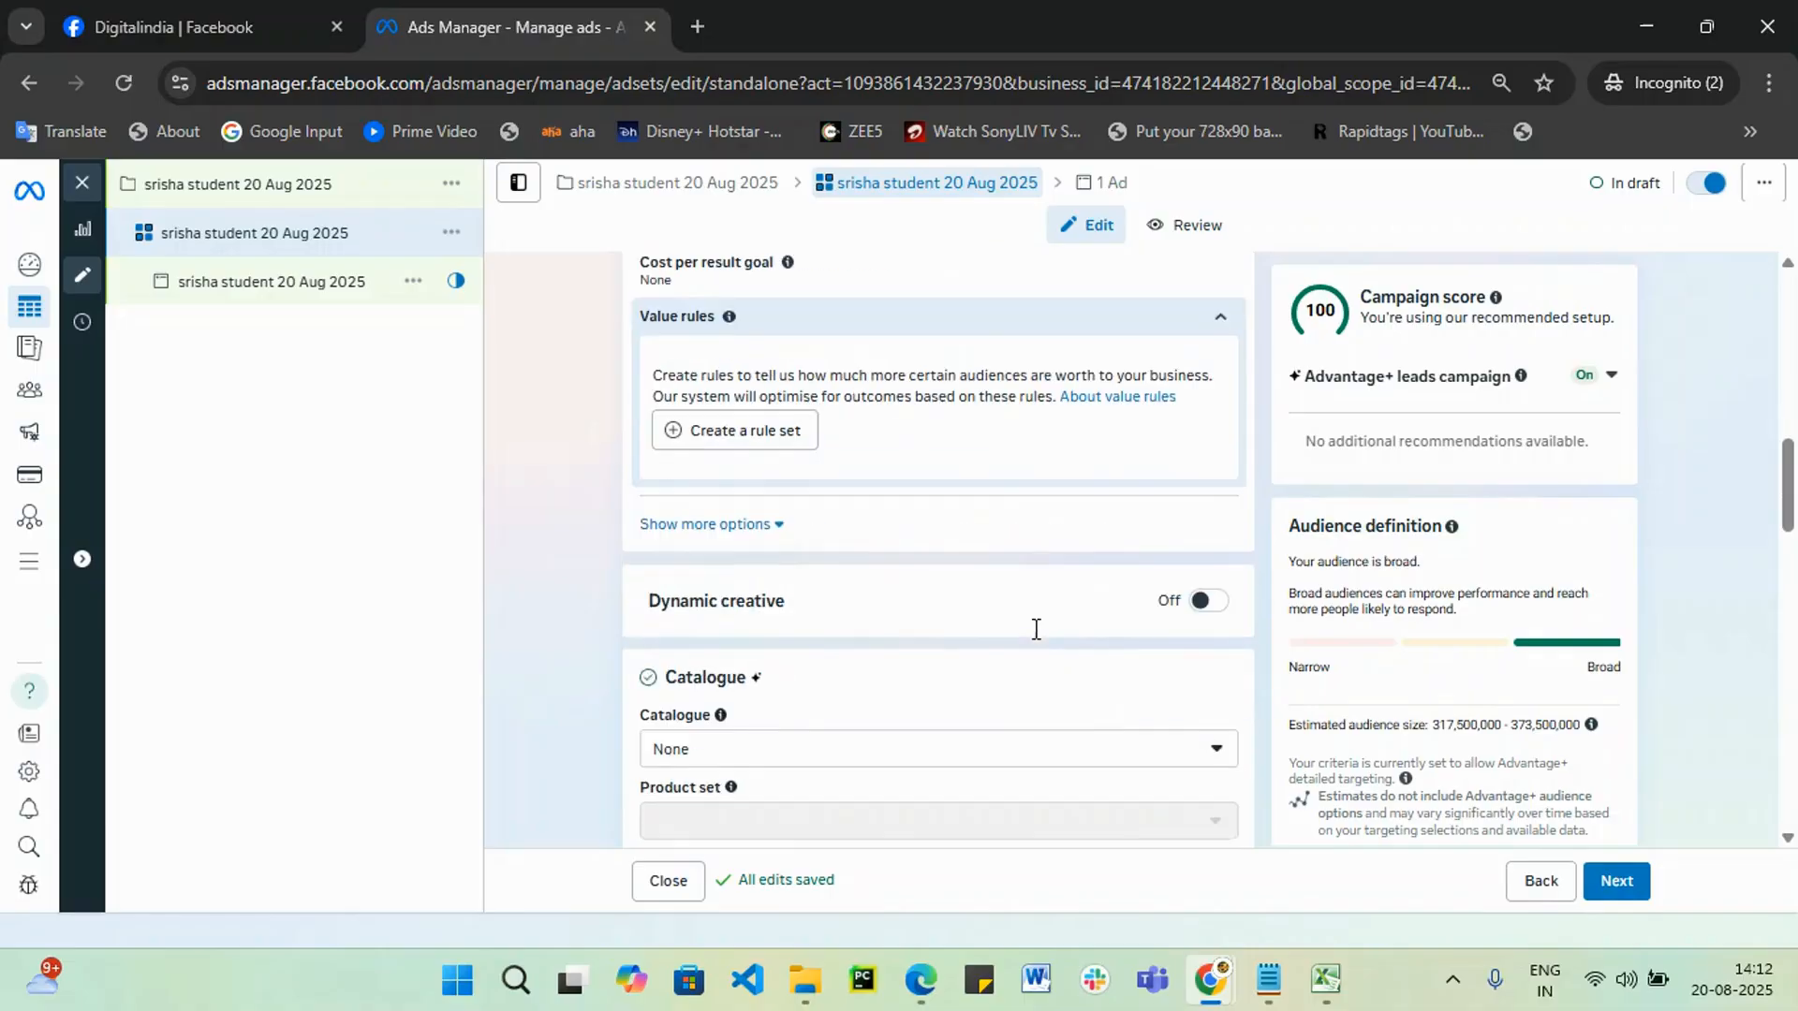
left_click(776, 438)
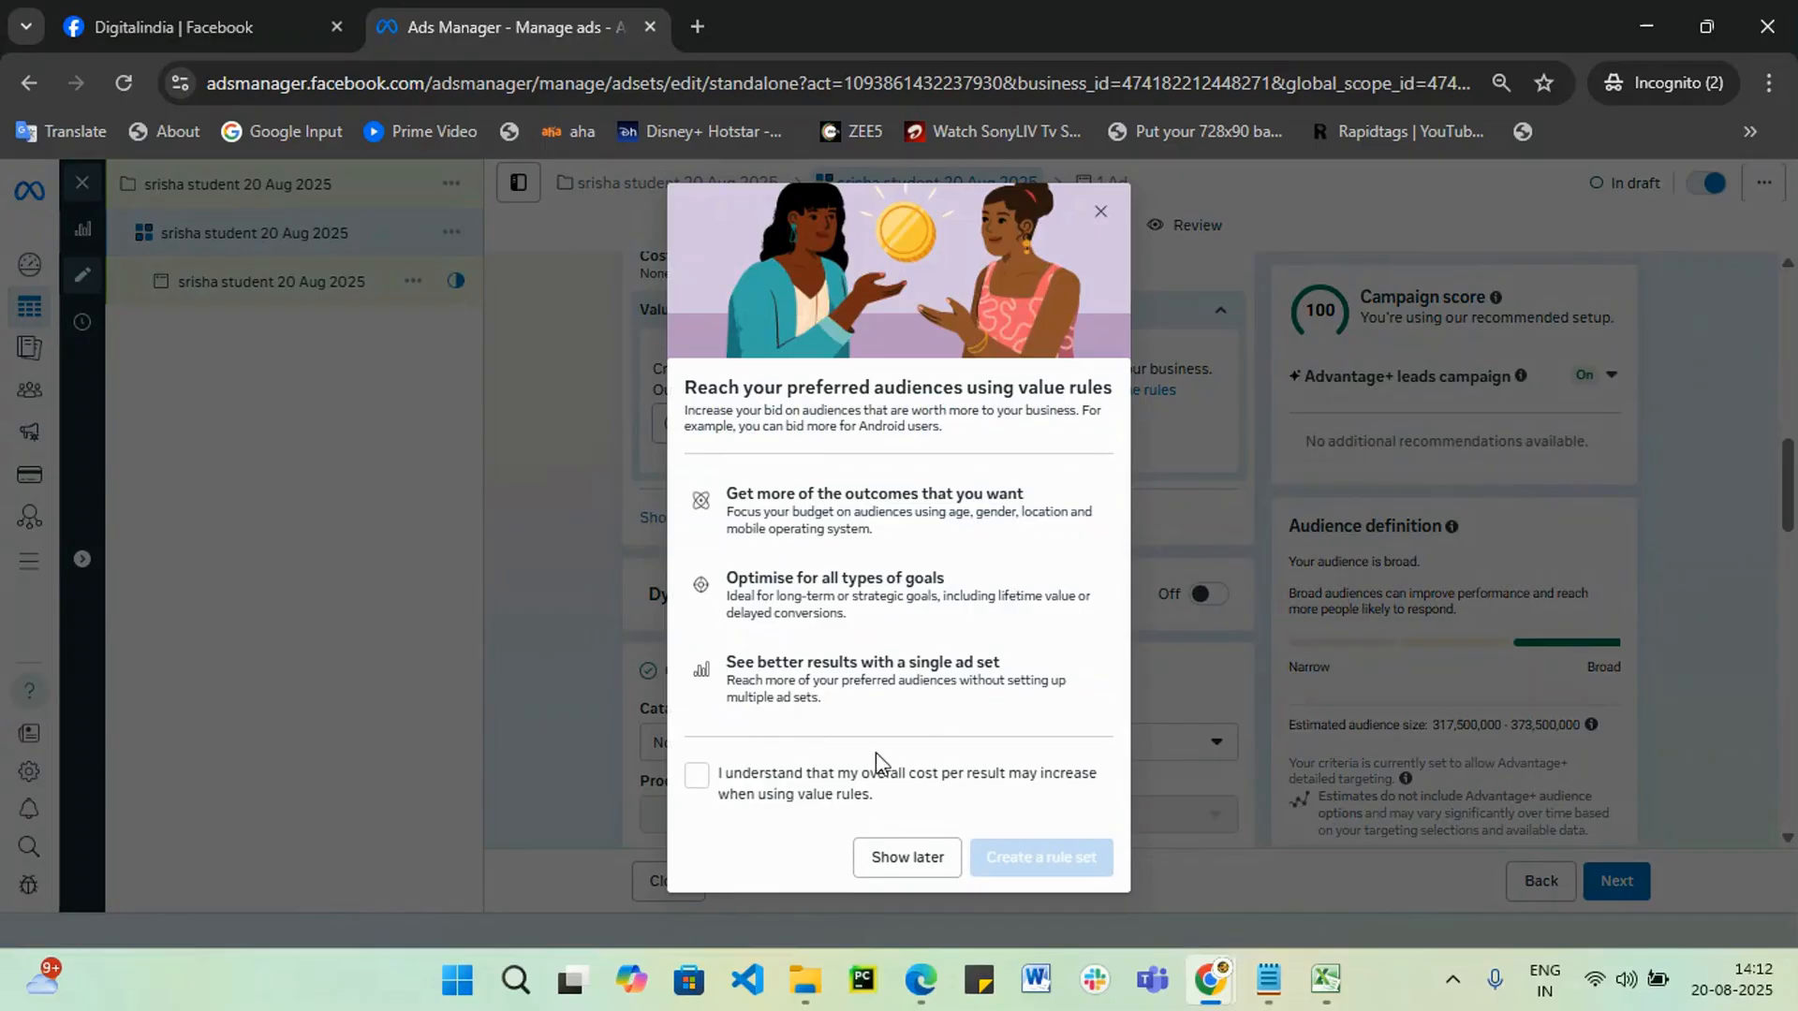
- Acknowledge that cost per result may increase and create a new value rule set
left_click(696, 775)
left_click(1051, 864)
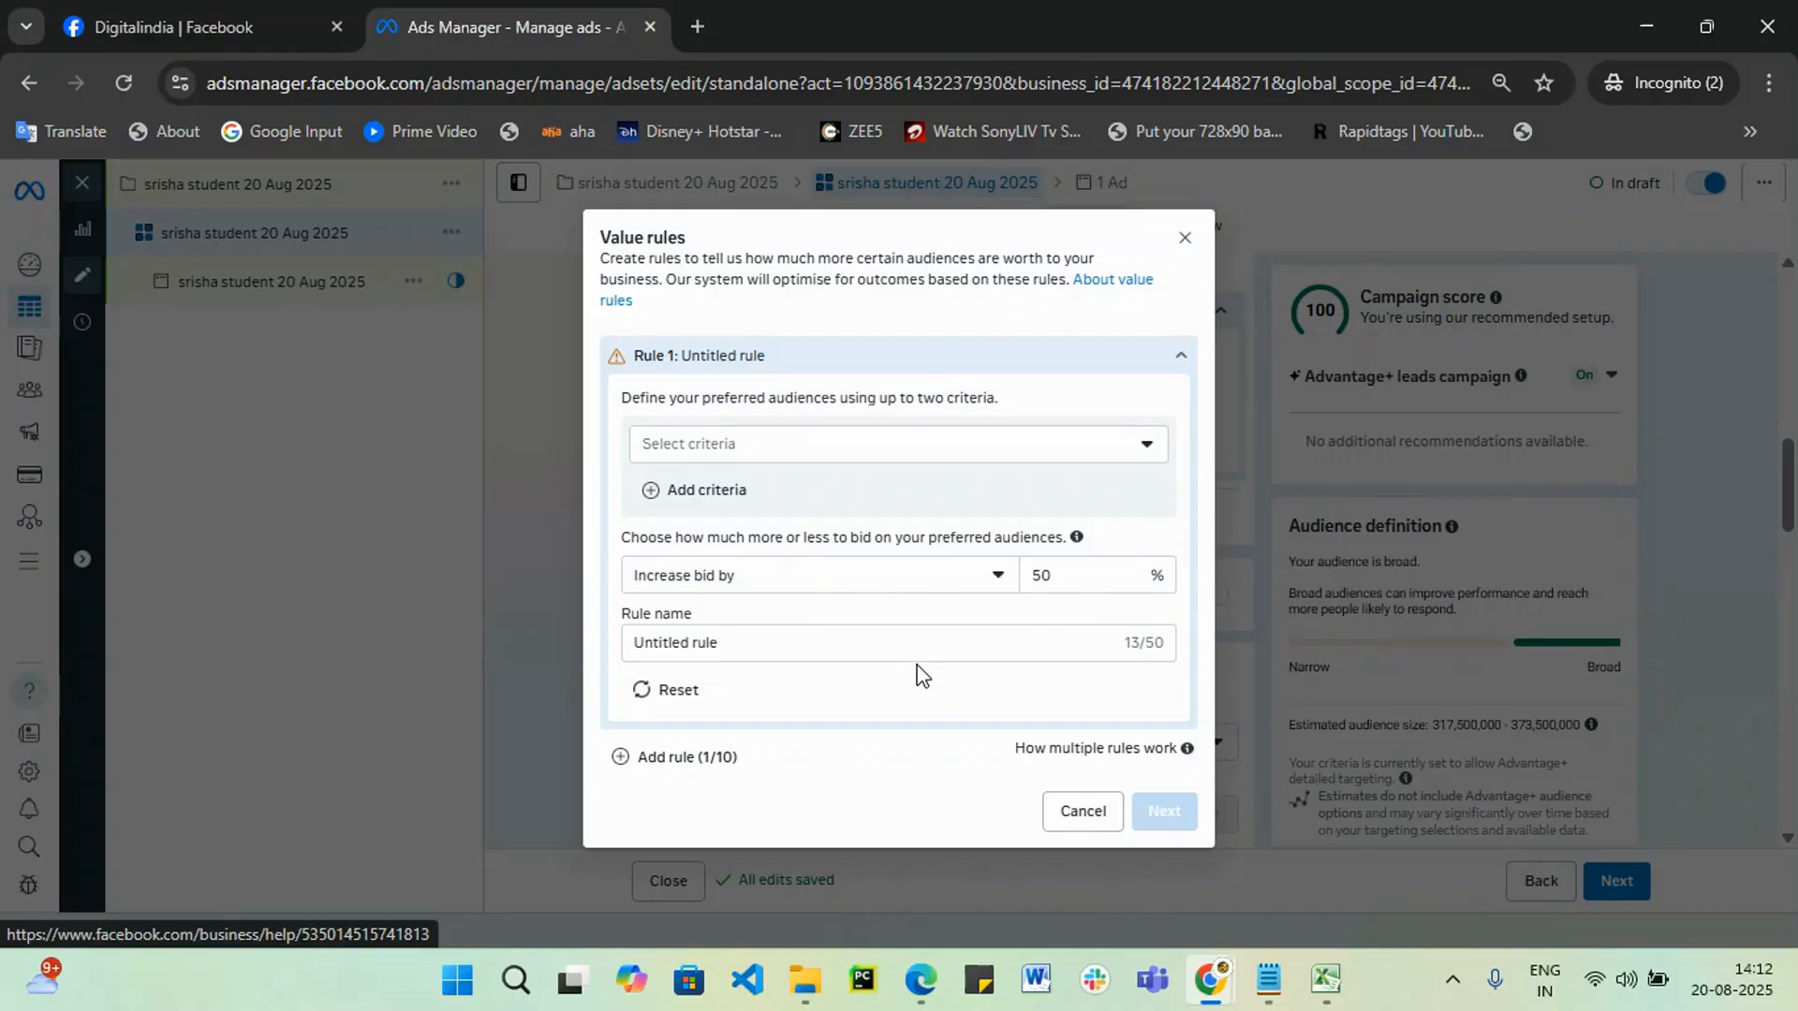
- Set Rule 1's criterion to Location at Town/city level, keeping Increase bid by 50%
left_click(1141, 453)
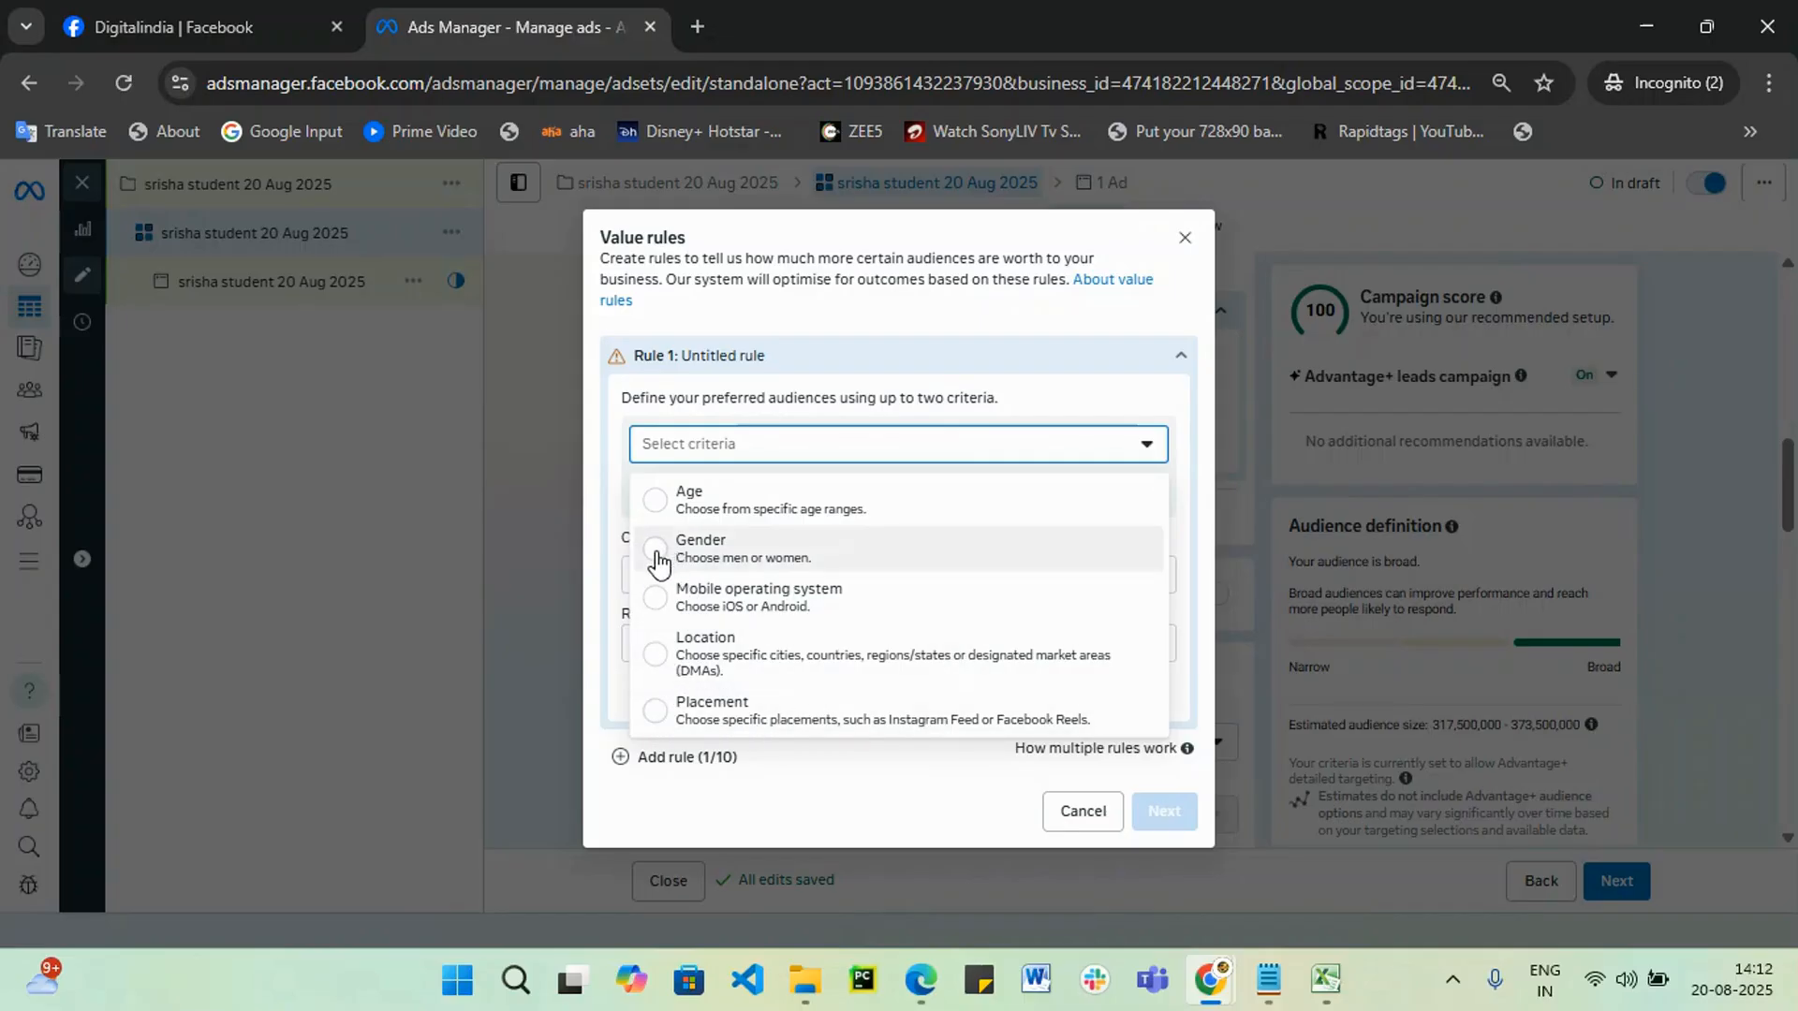
left_click(654, 652)
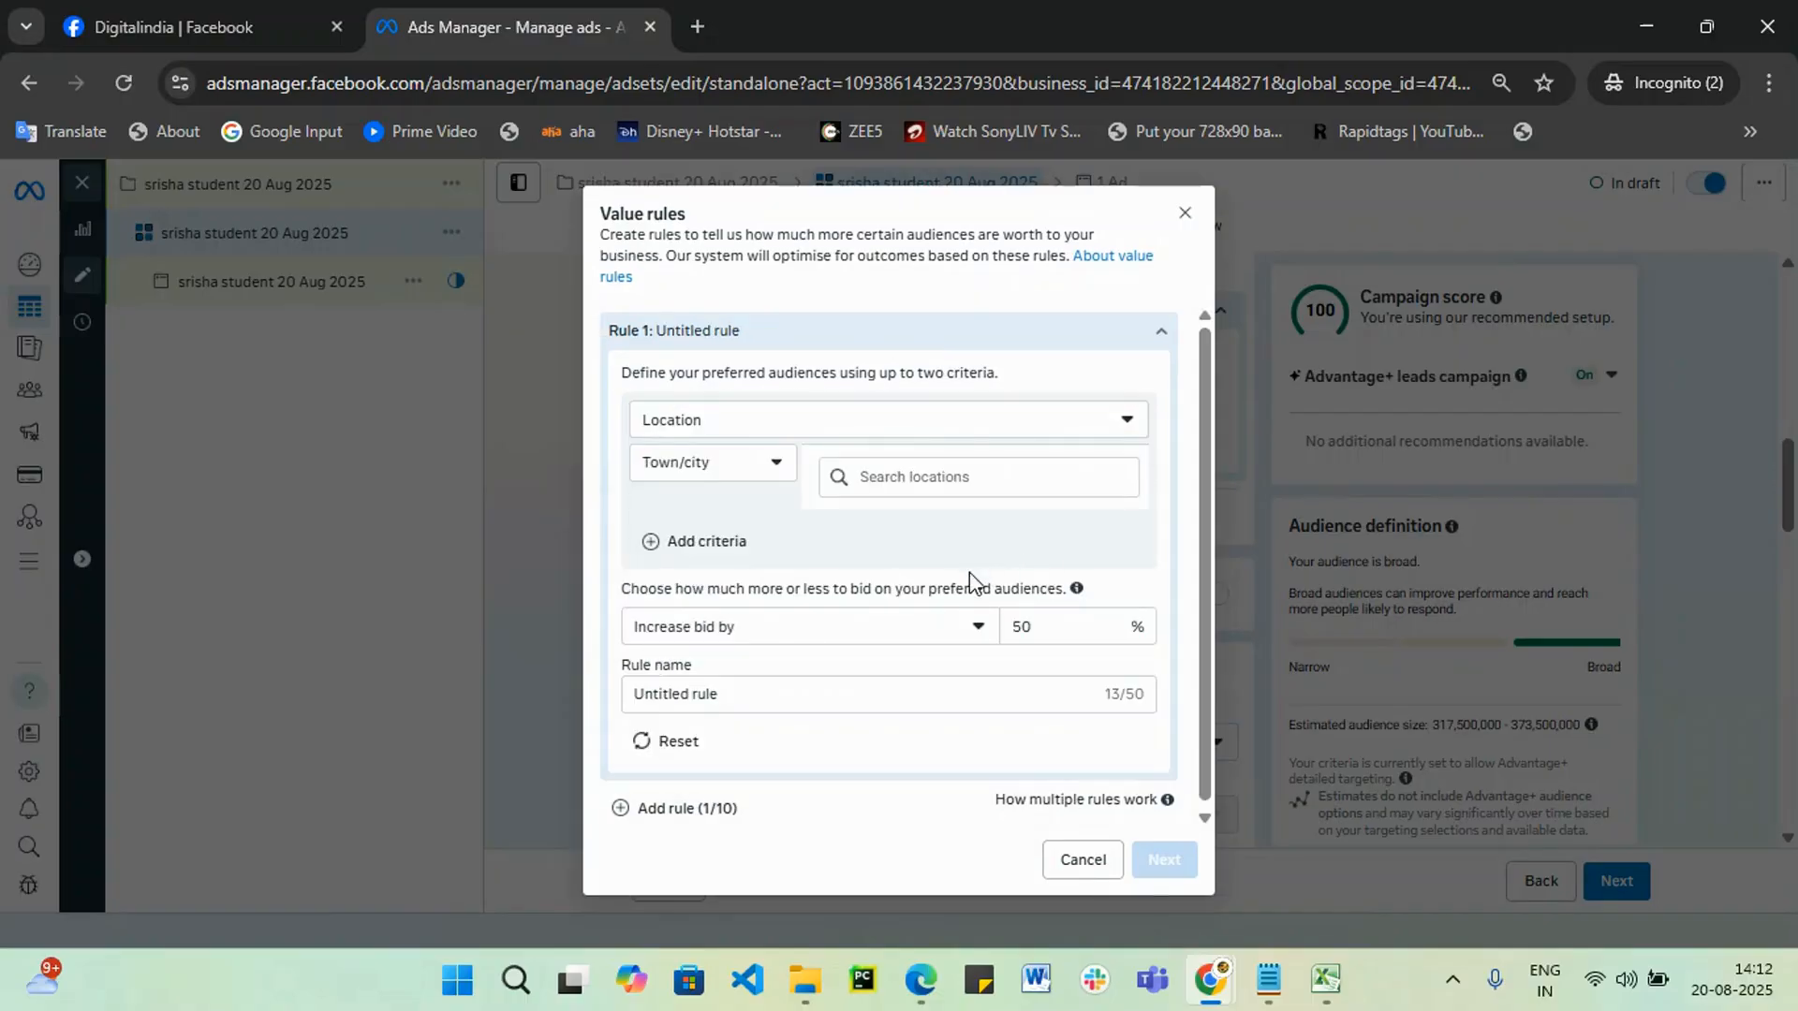
left_click(770, 469)
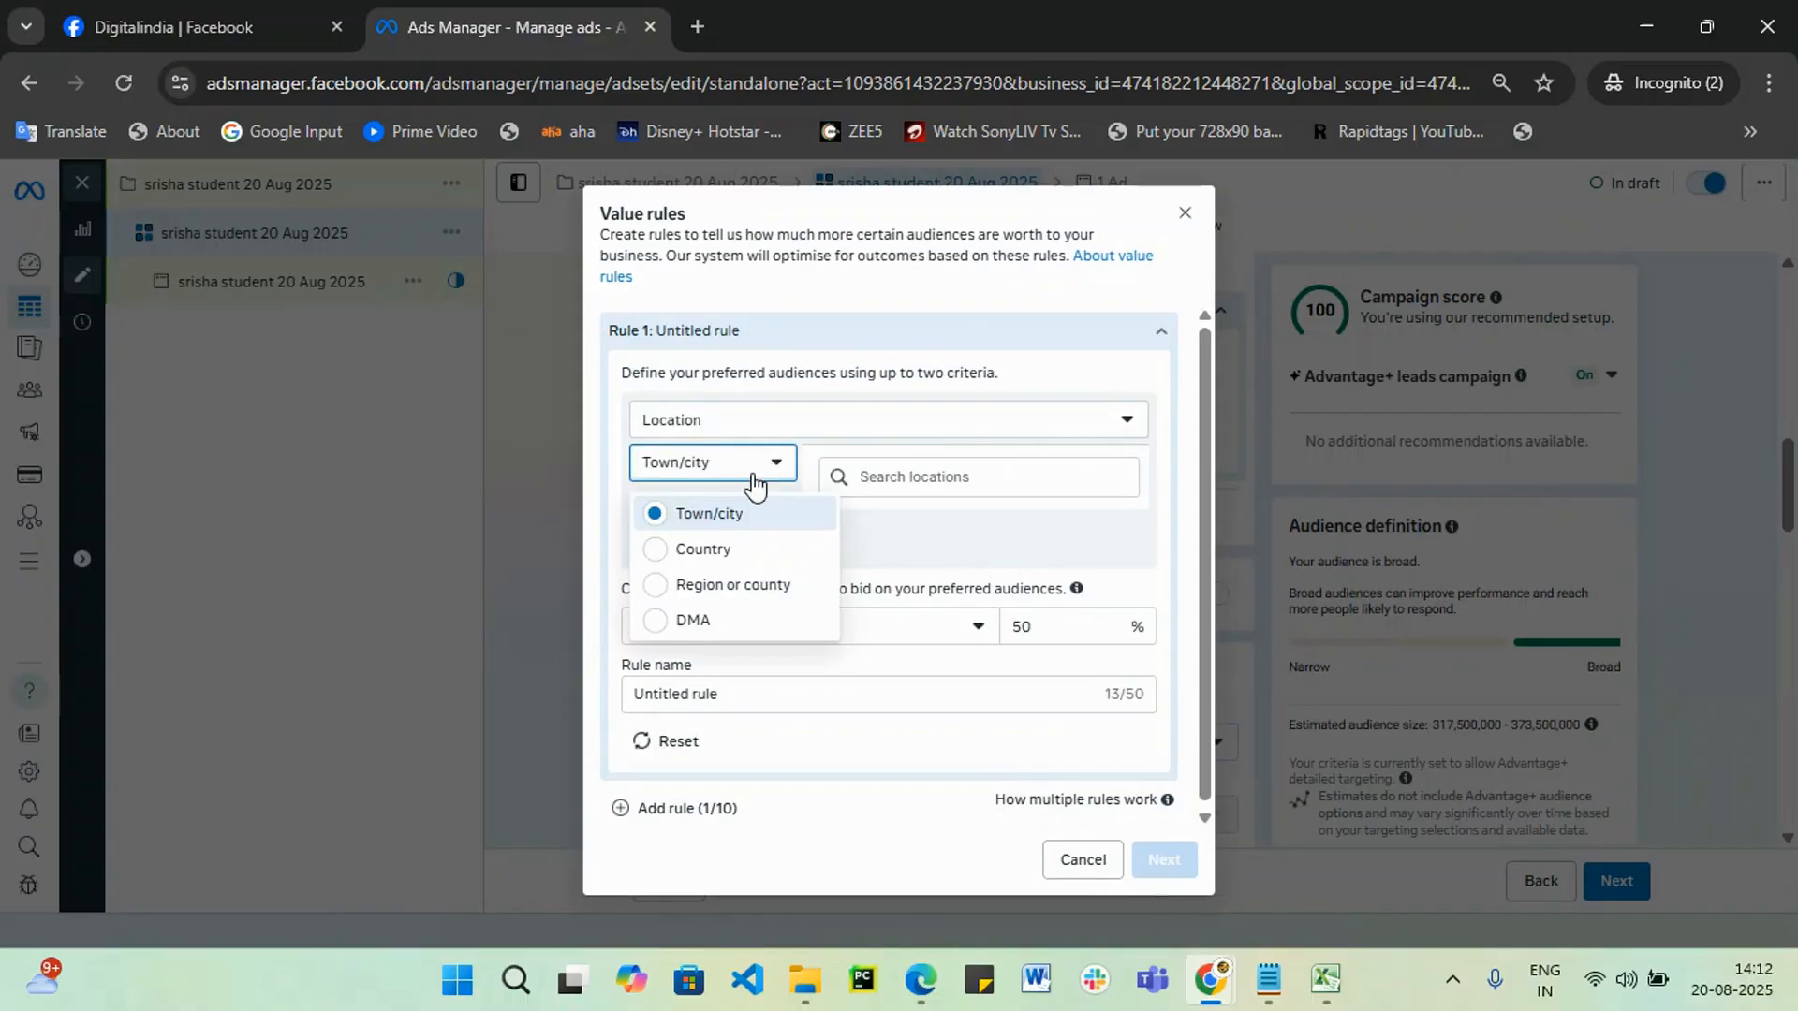
left_click(744, 515)
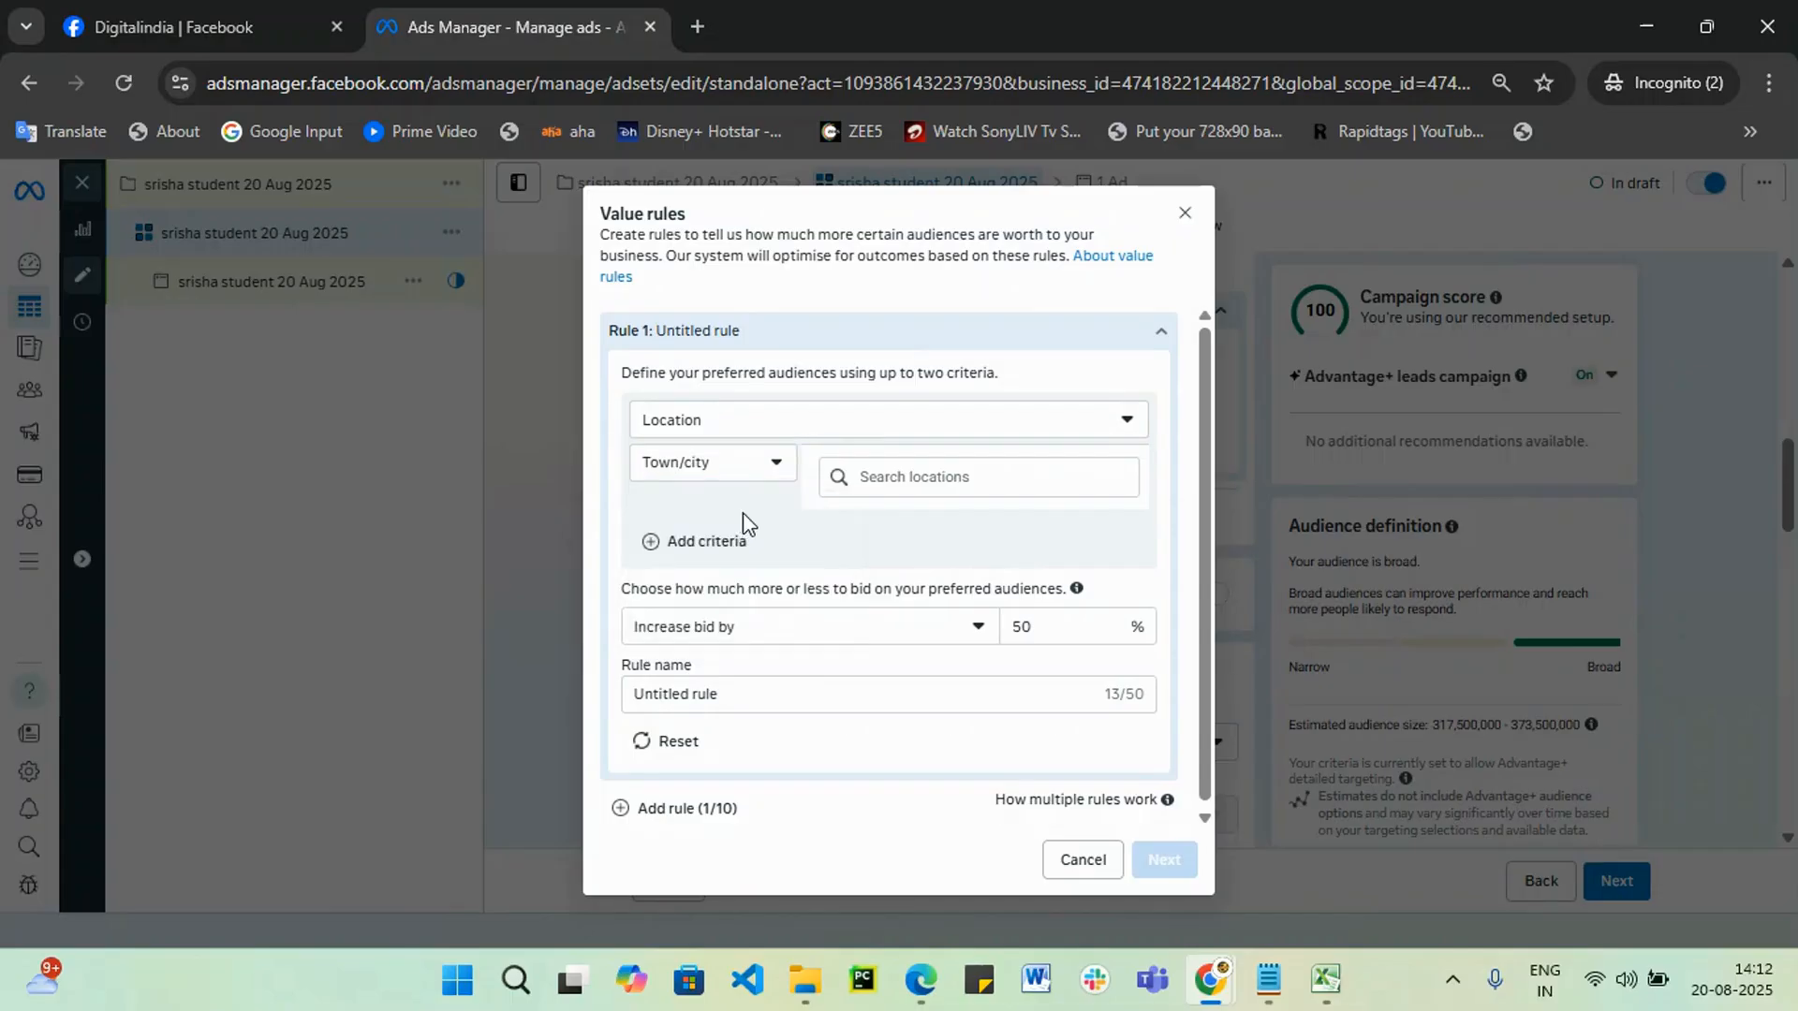
left_click(783, 485)
left_click(925, 543)
left_click(974, 631)
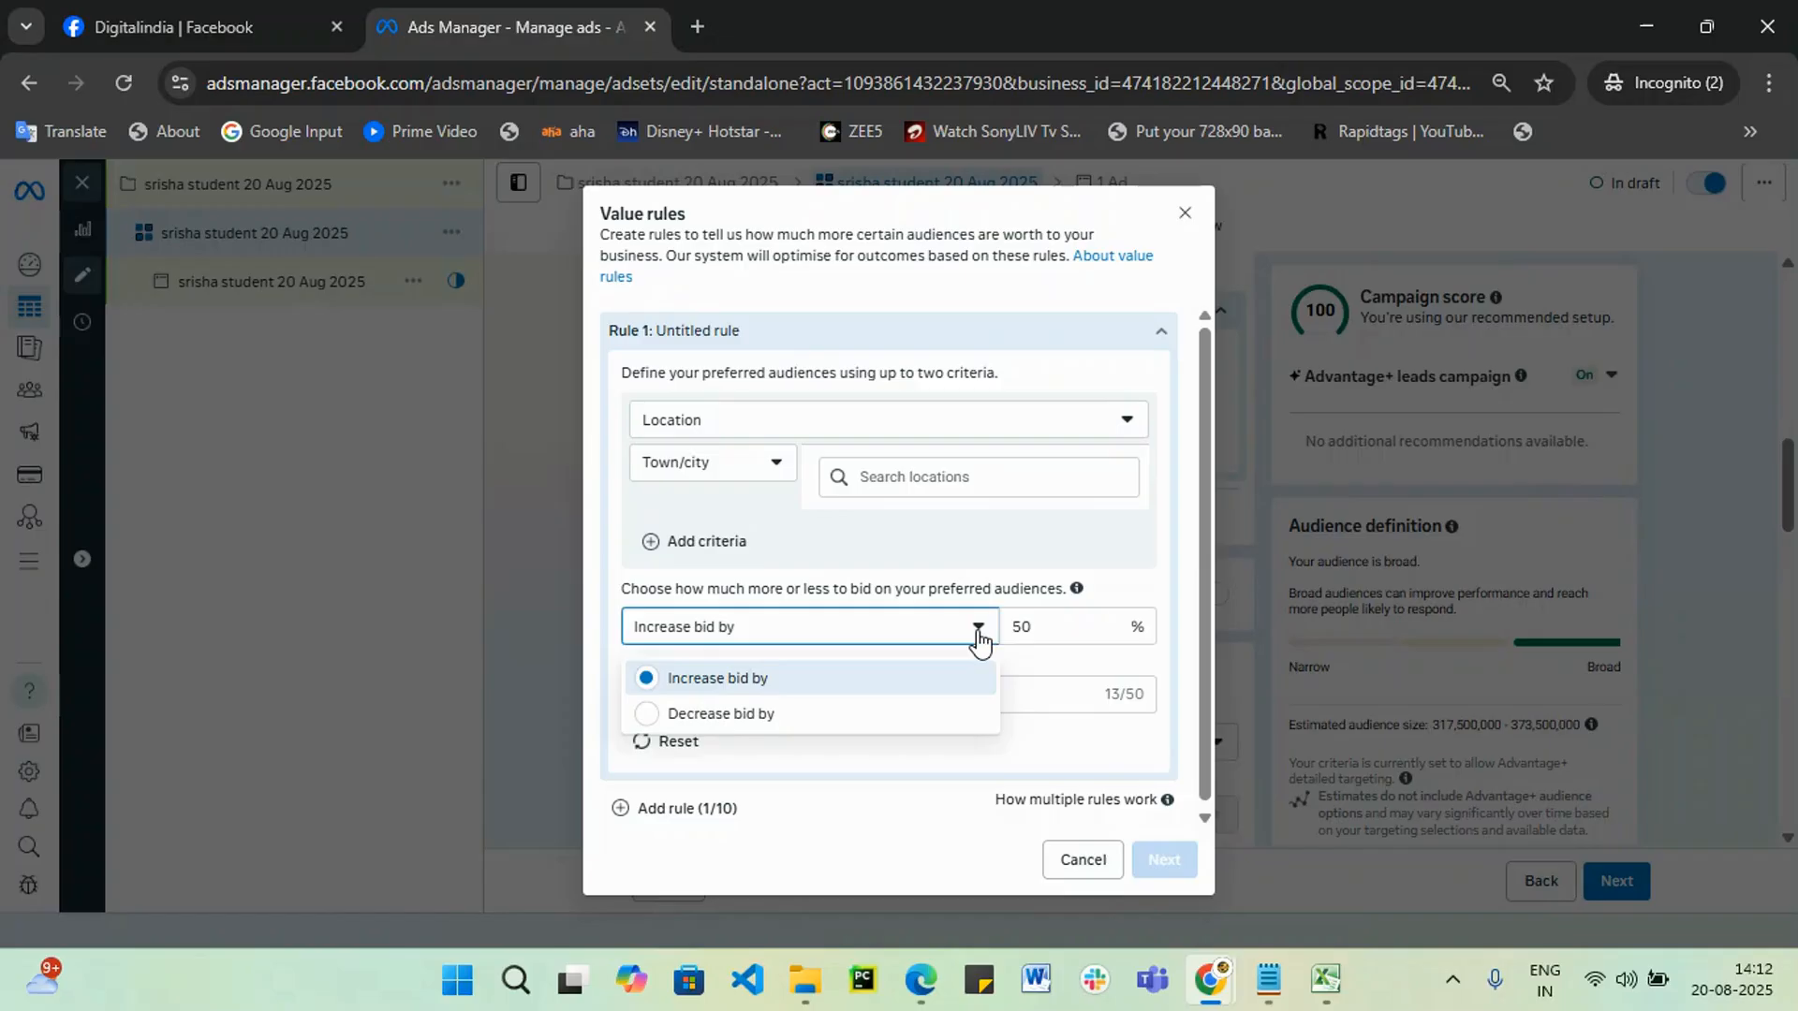
left_click(1071, 626)
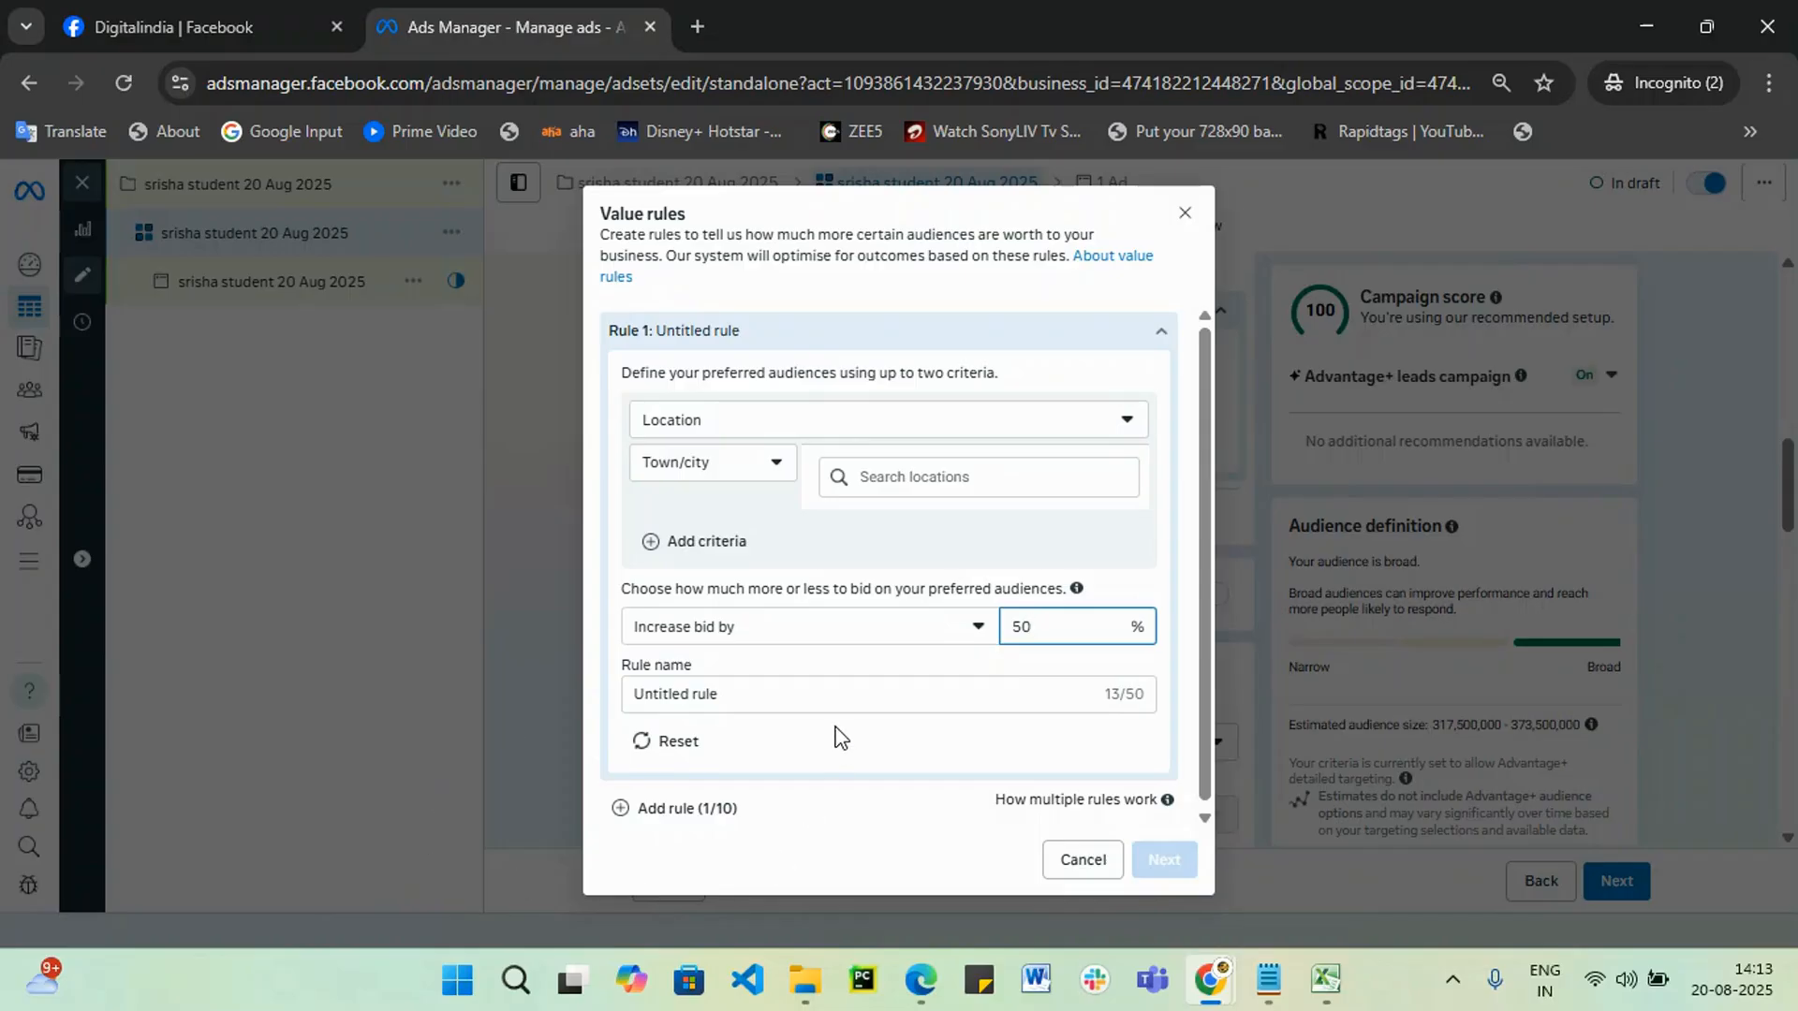
left_click(866, 699)
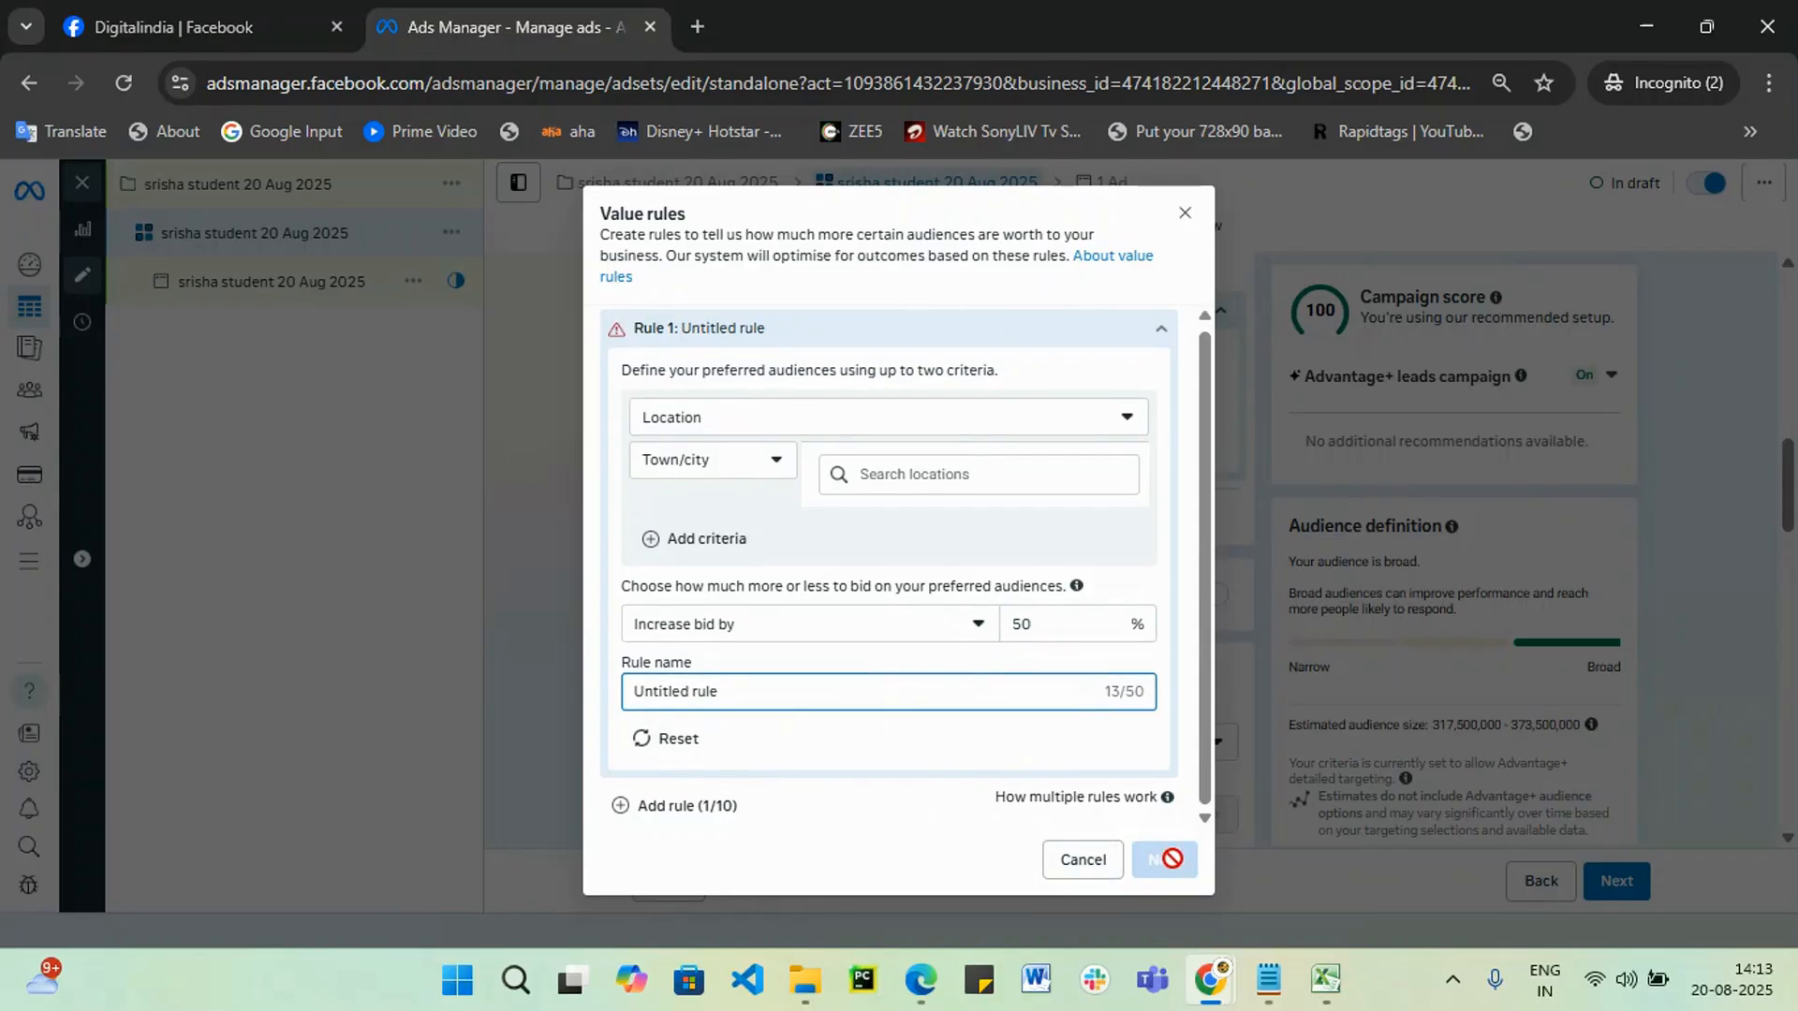
- Review the bid and rule options, keeping the location level at Town/city
left_click(1167, 798)
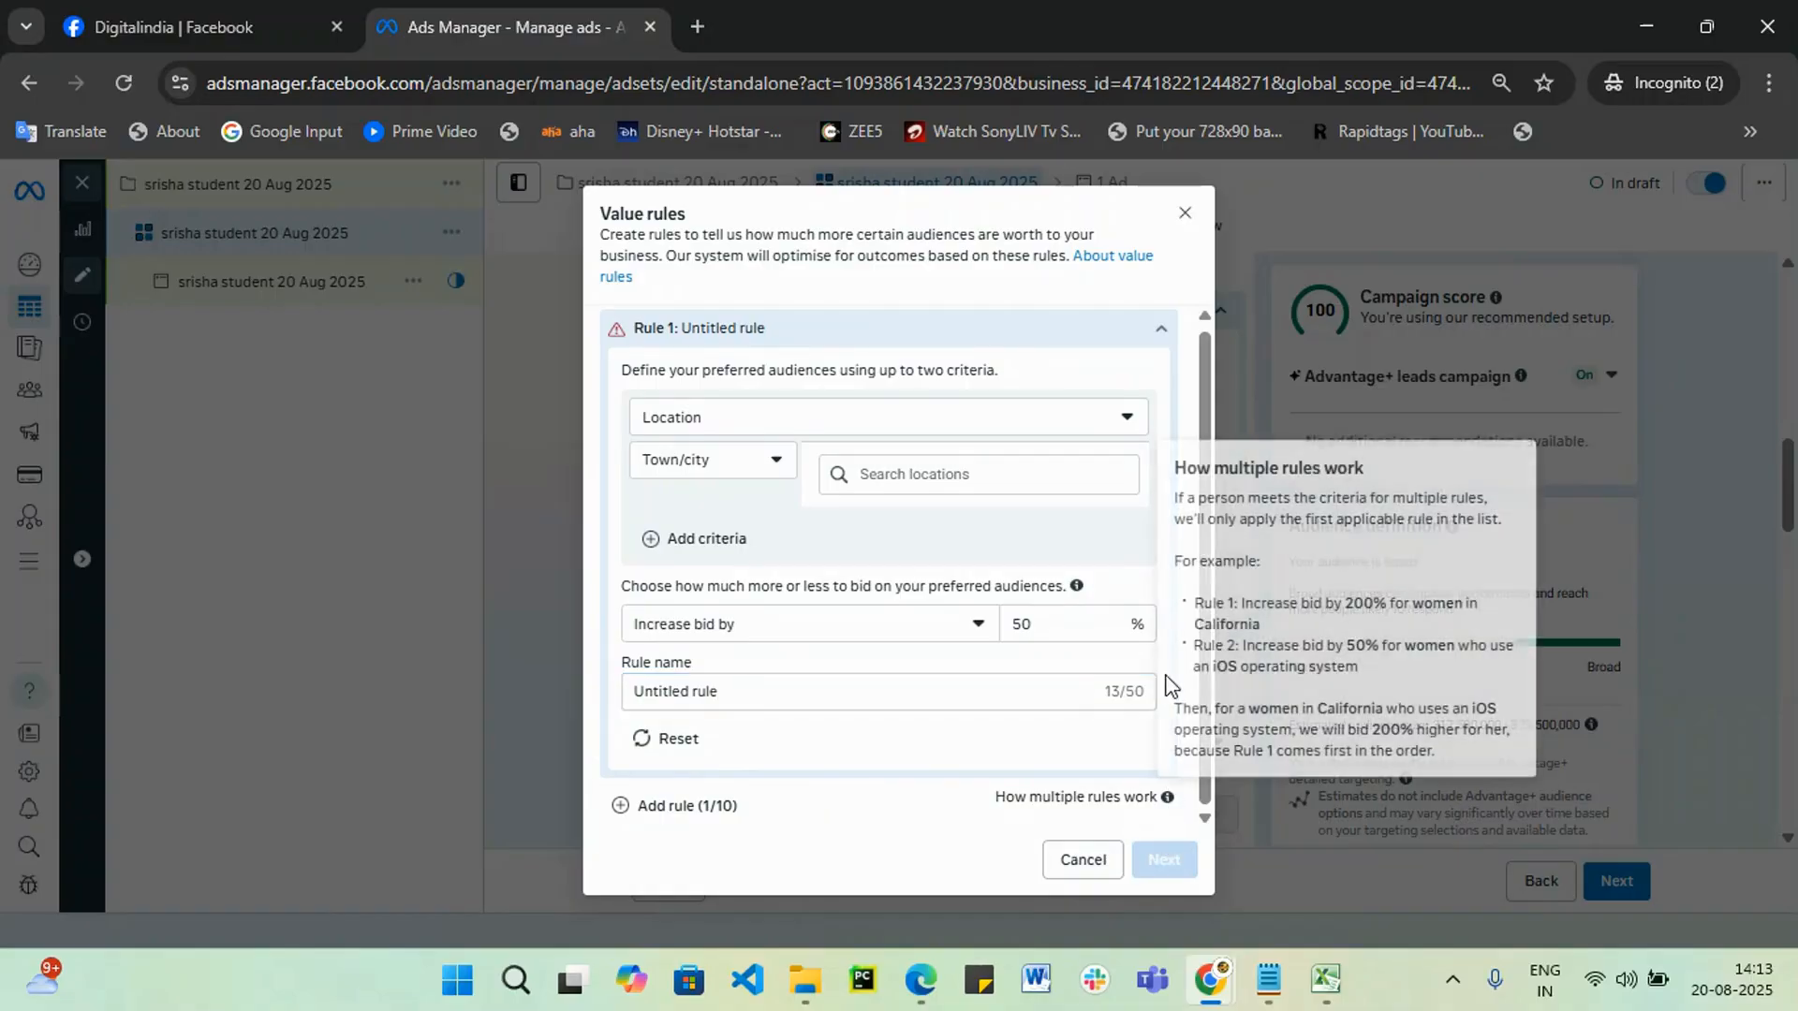
left_click(978, 626)
left_click(769, 770)
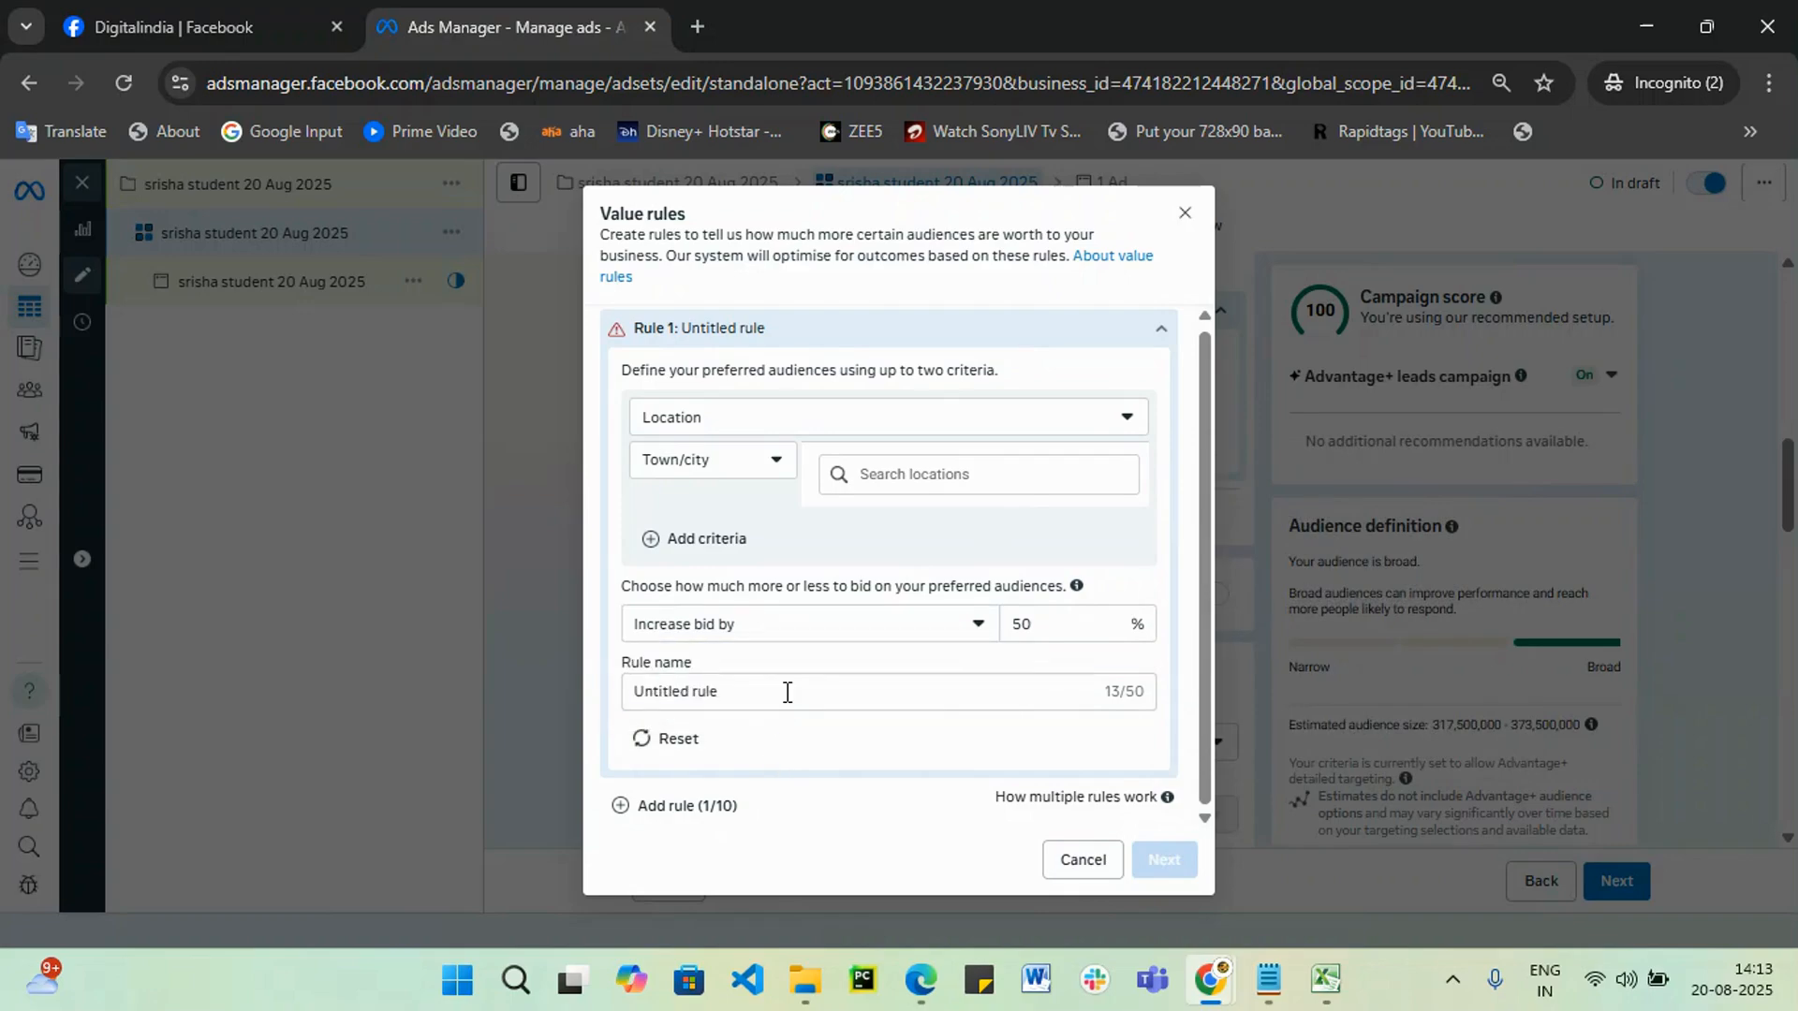
left_click_drag(787, 690, 490, 719)
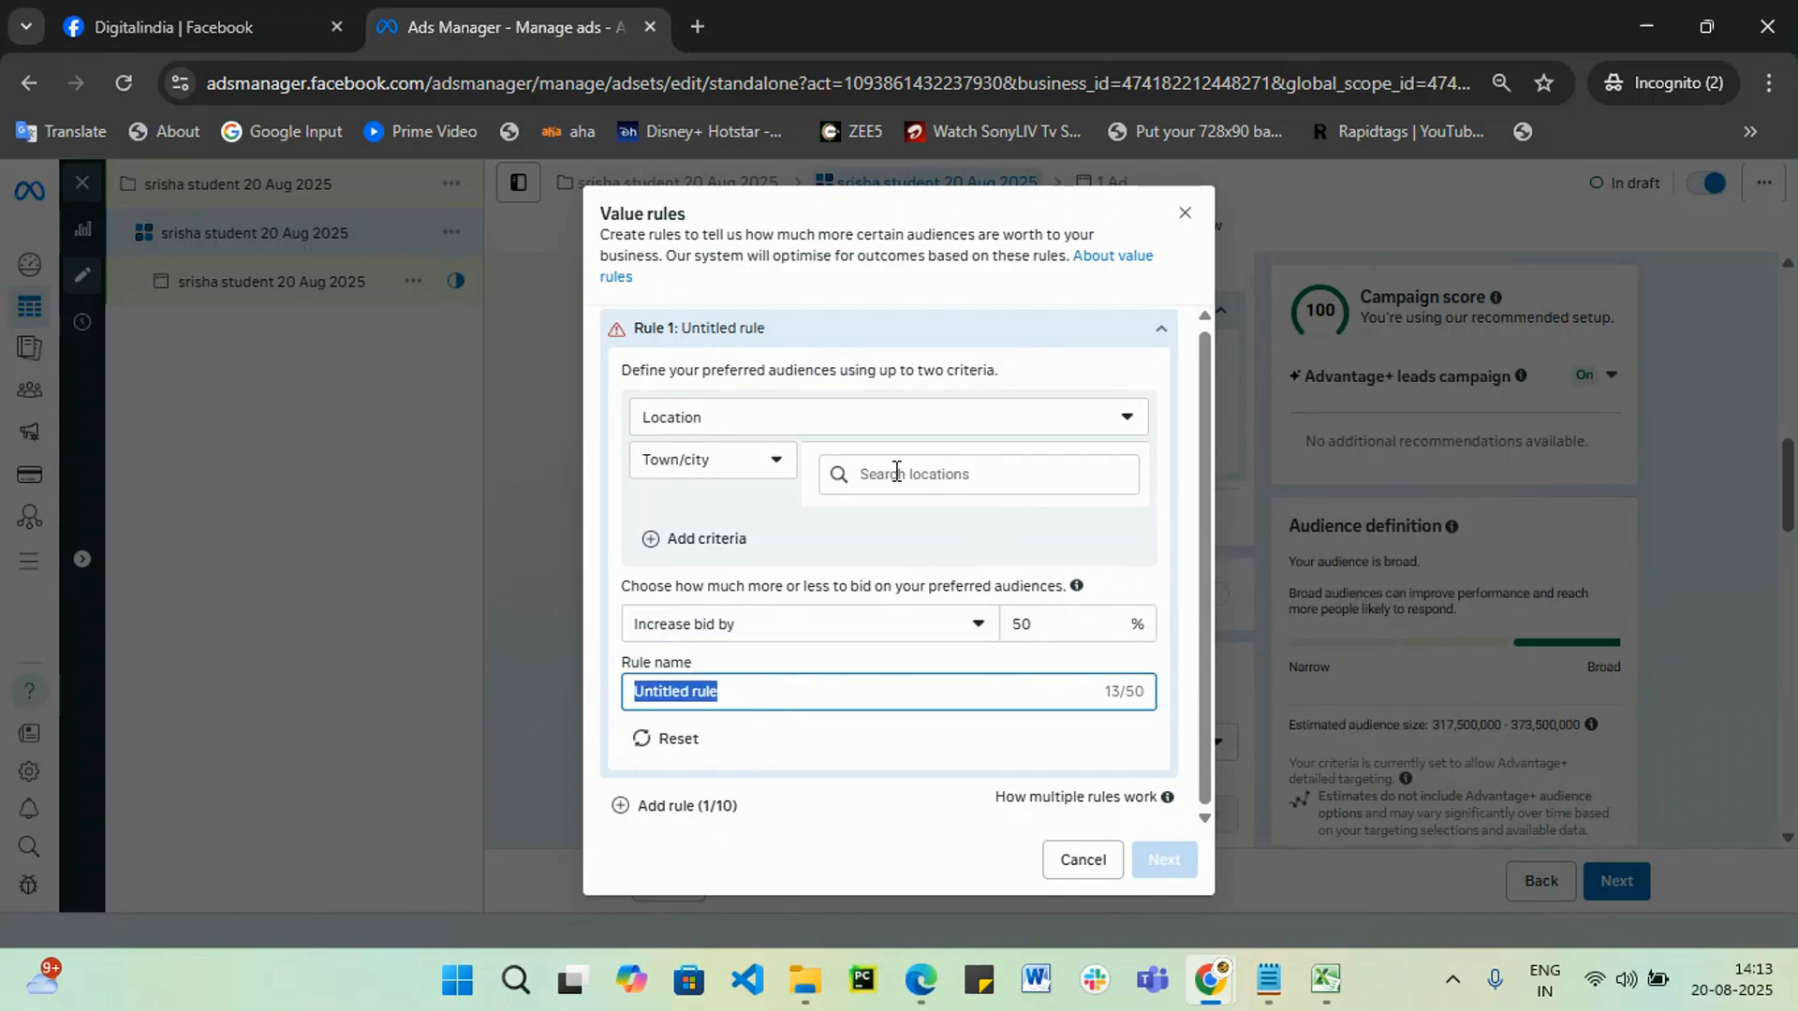
left_click(754, 463)
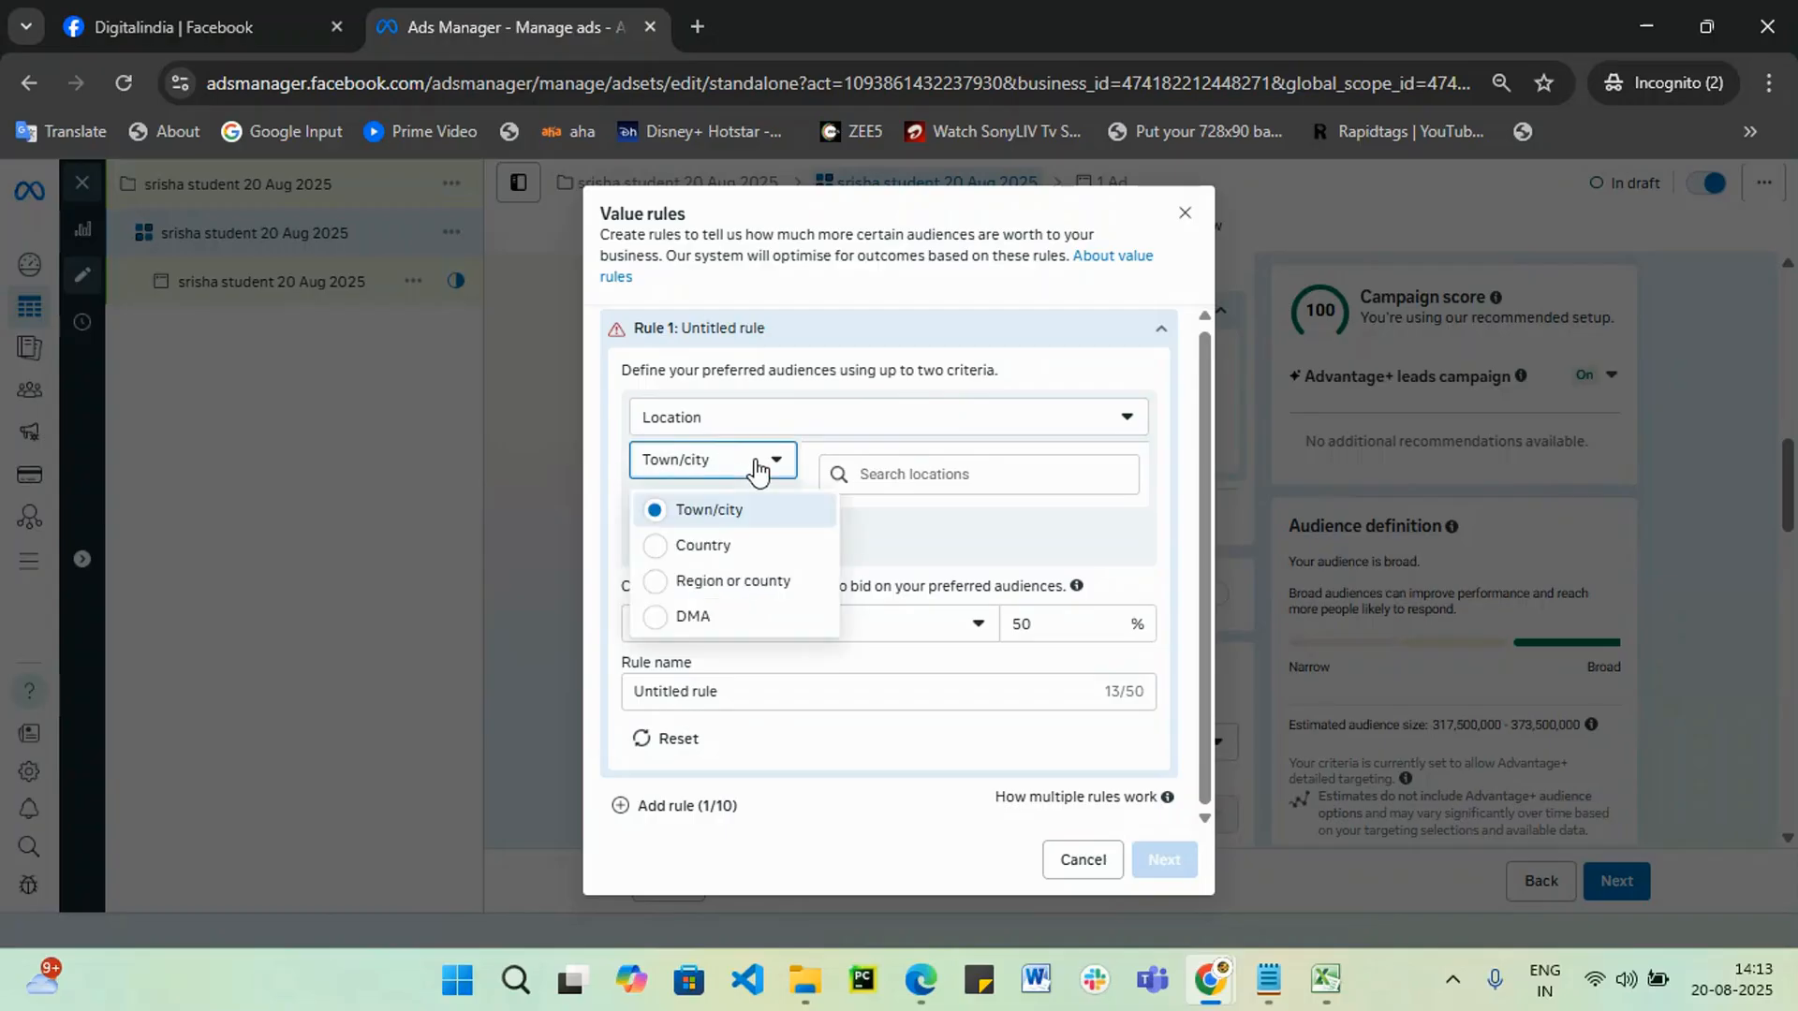
left_click(749, 547)
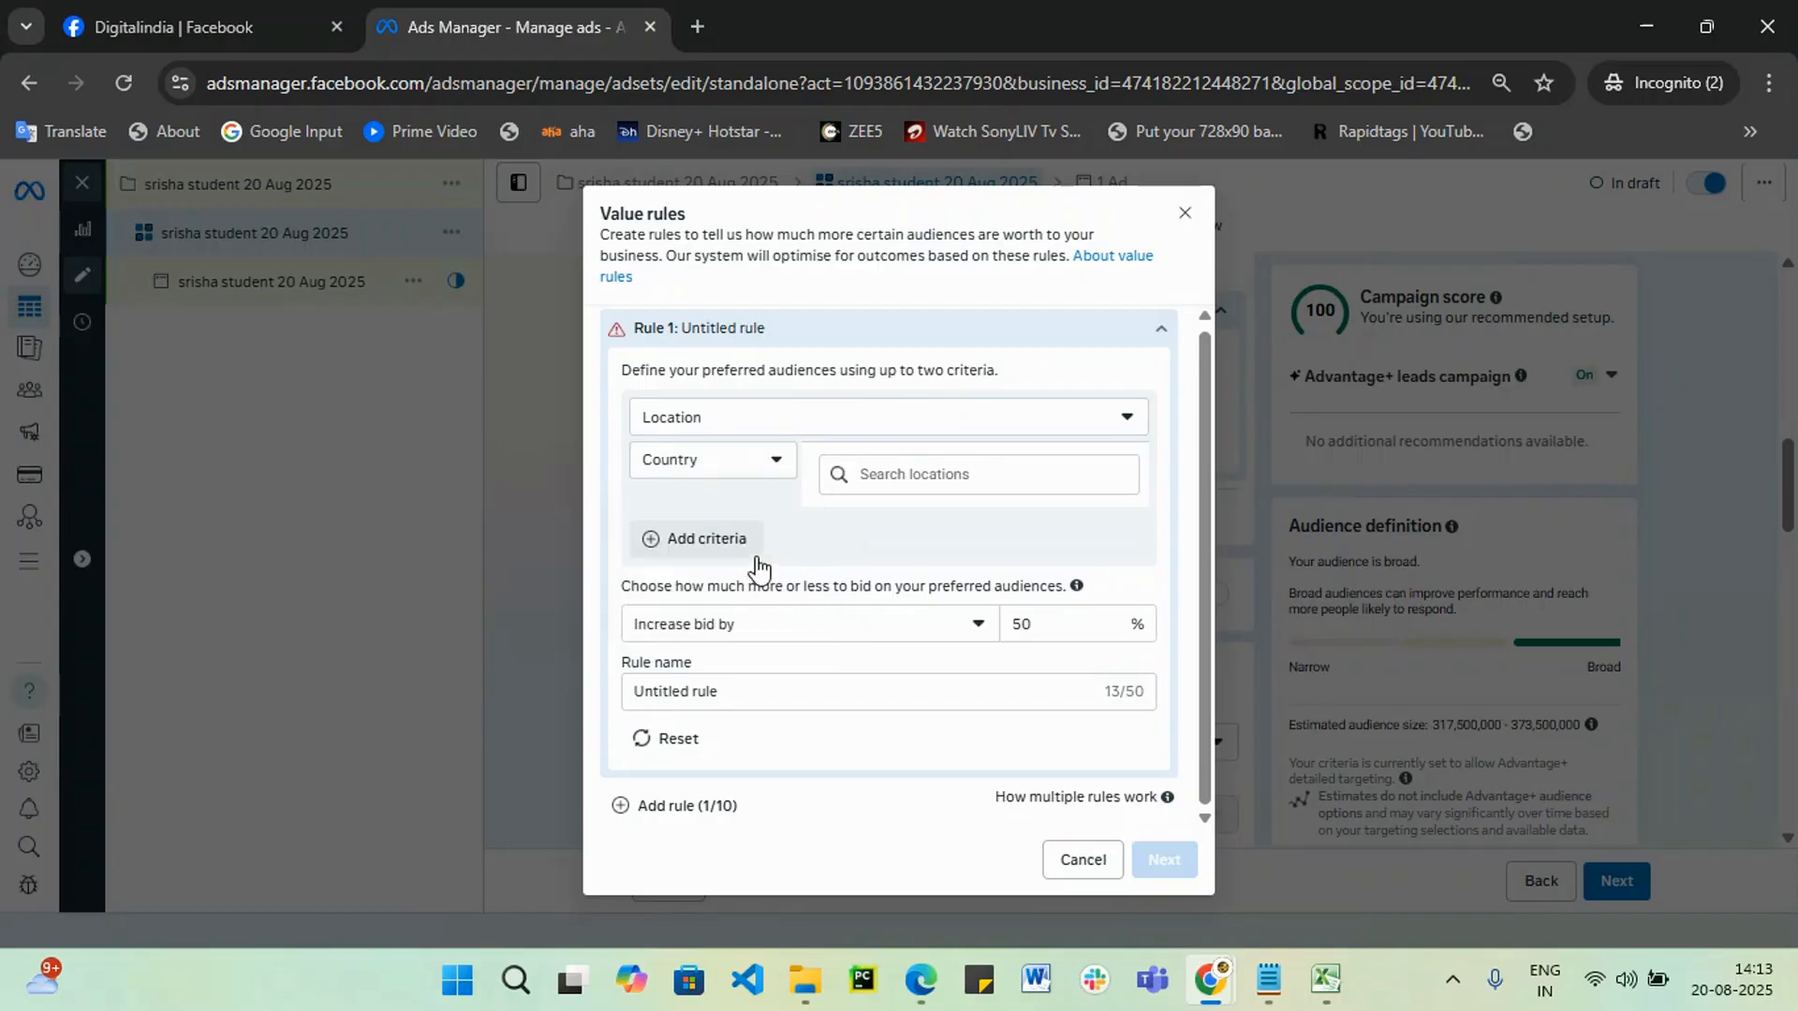
left_click(777, 463)
left_click(760, 512)
- Add Hyderabad, Telangana, India to the rule, rename it demo, and go to the summary
left_click(923, 481)
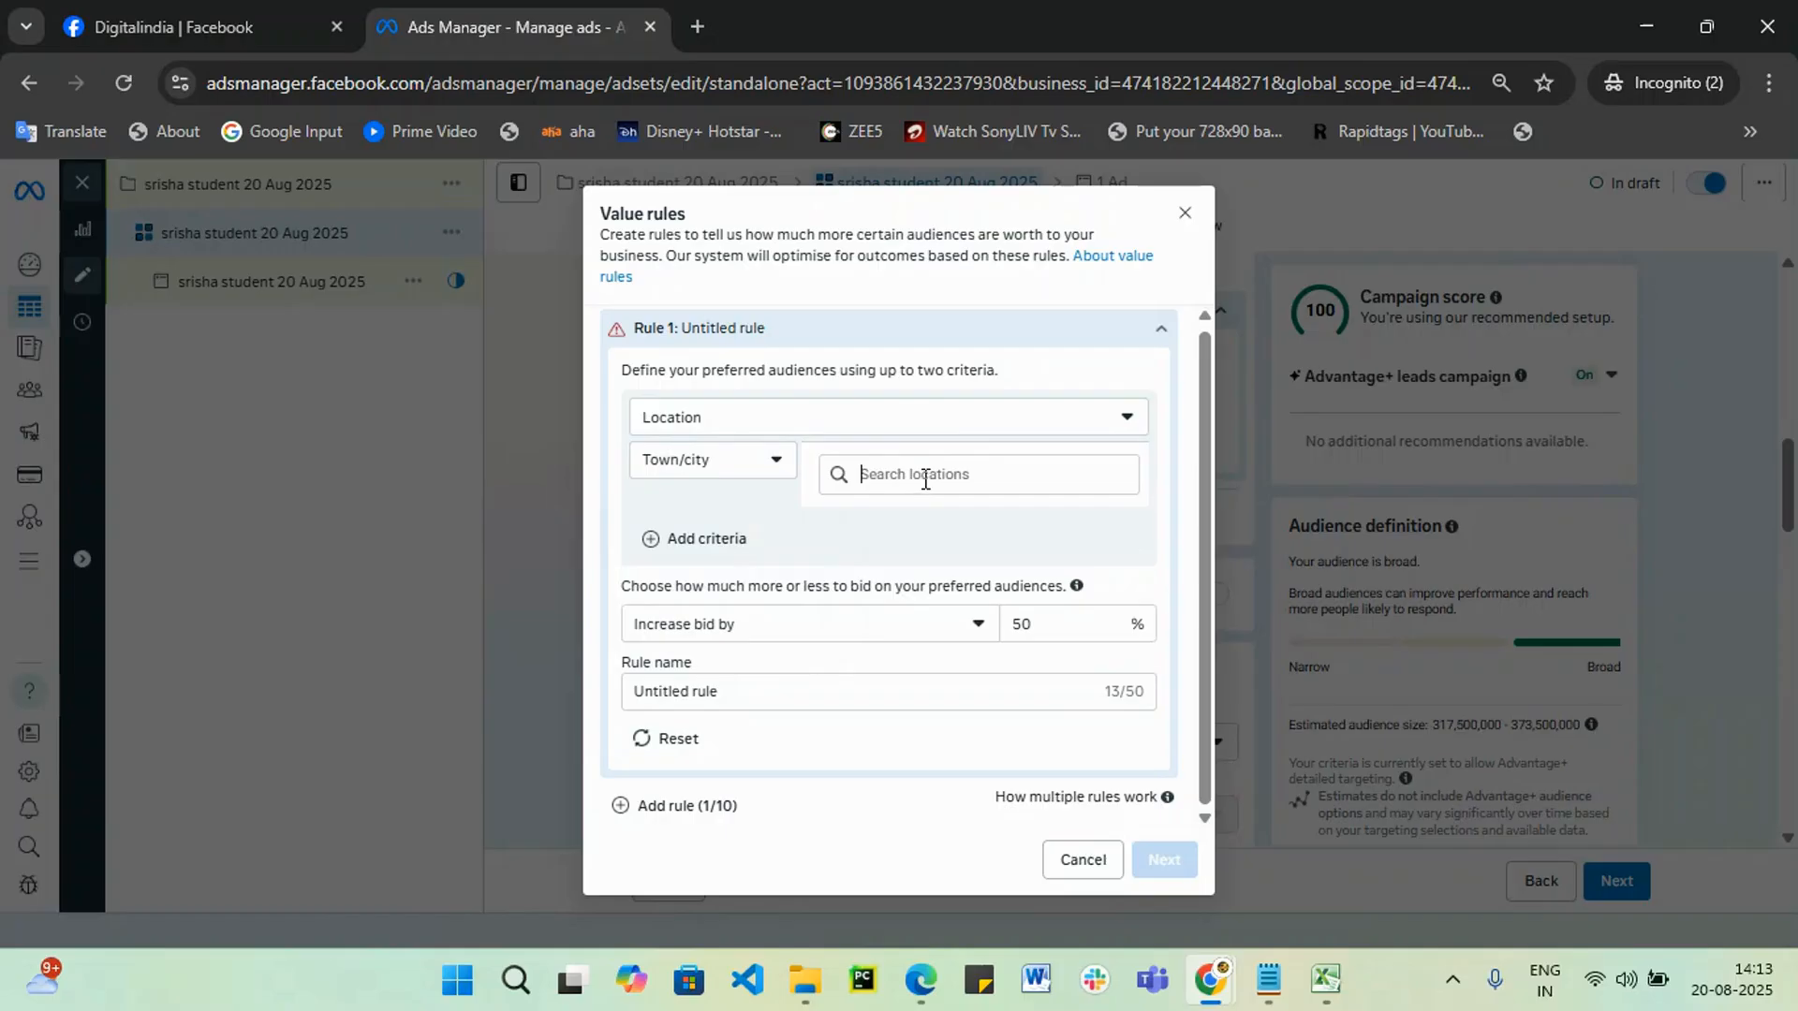
type("hyde")
left_click(924, 515)
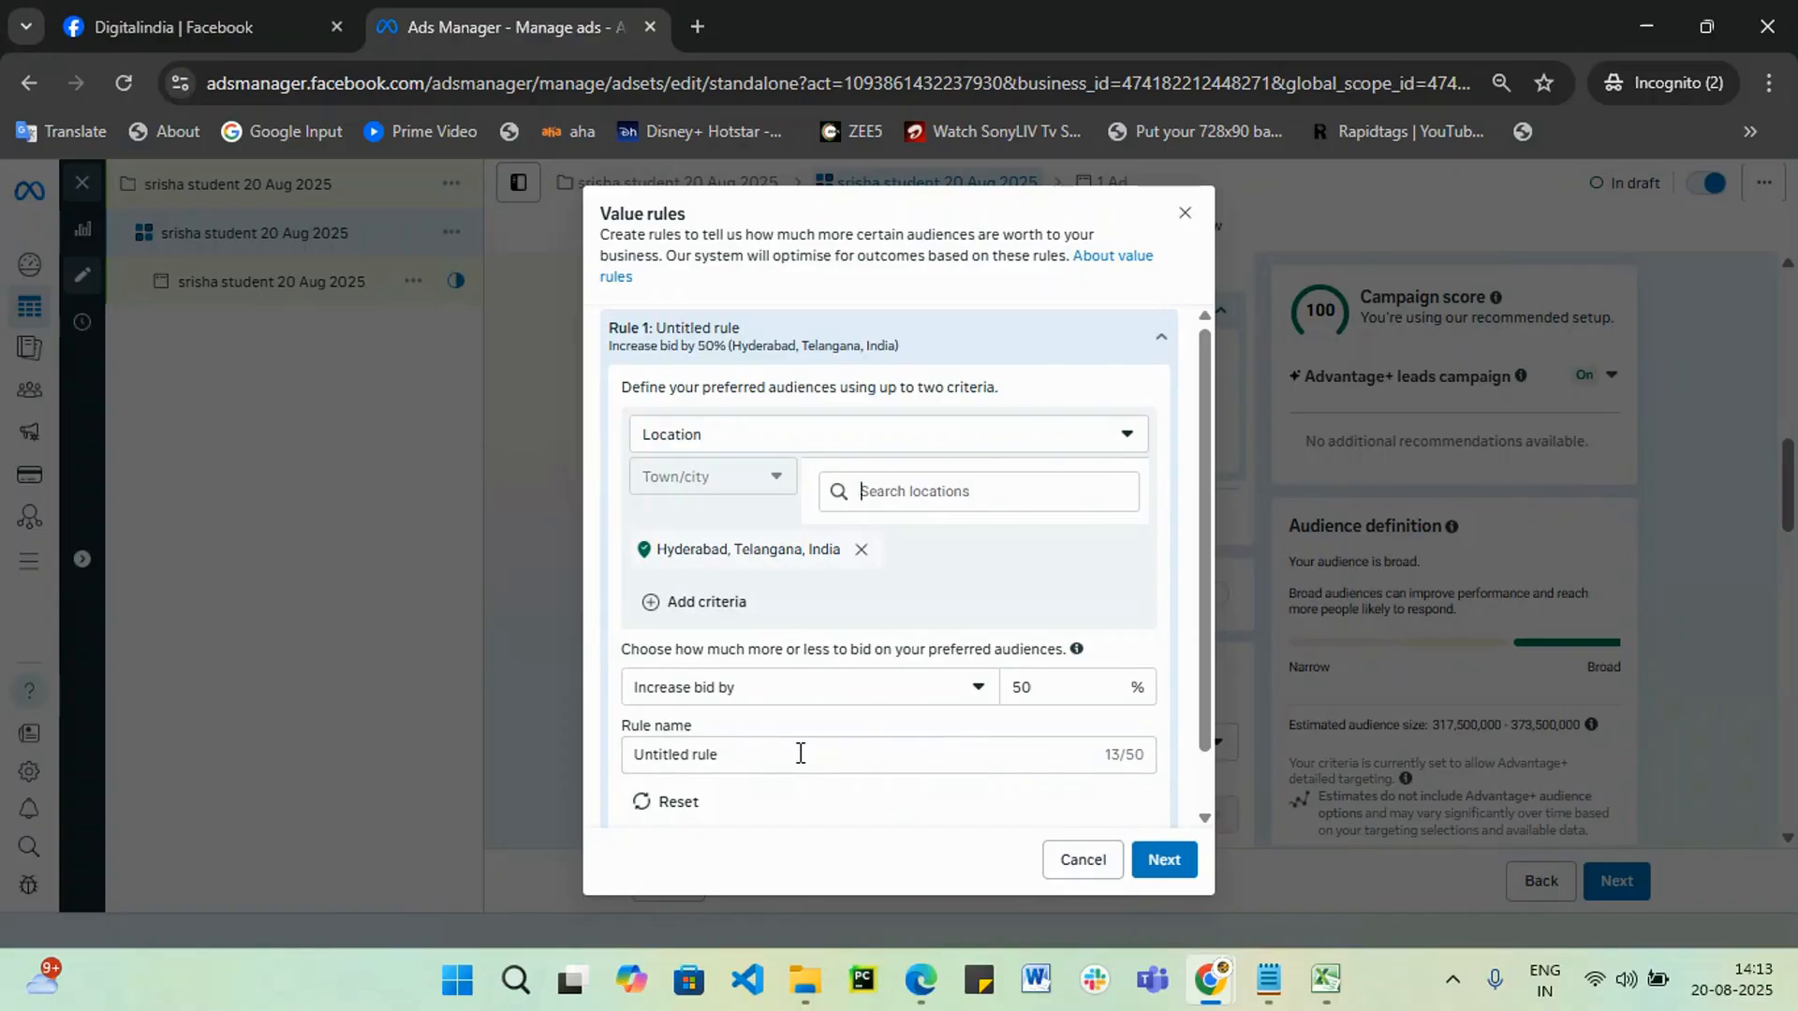
left_click_drag(799, 749, 630, 754)
type("demo")
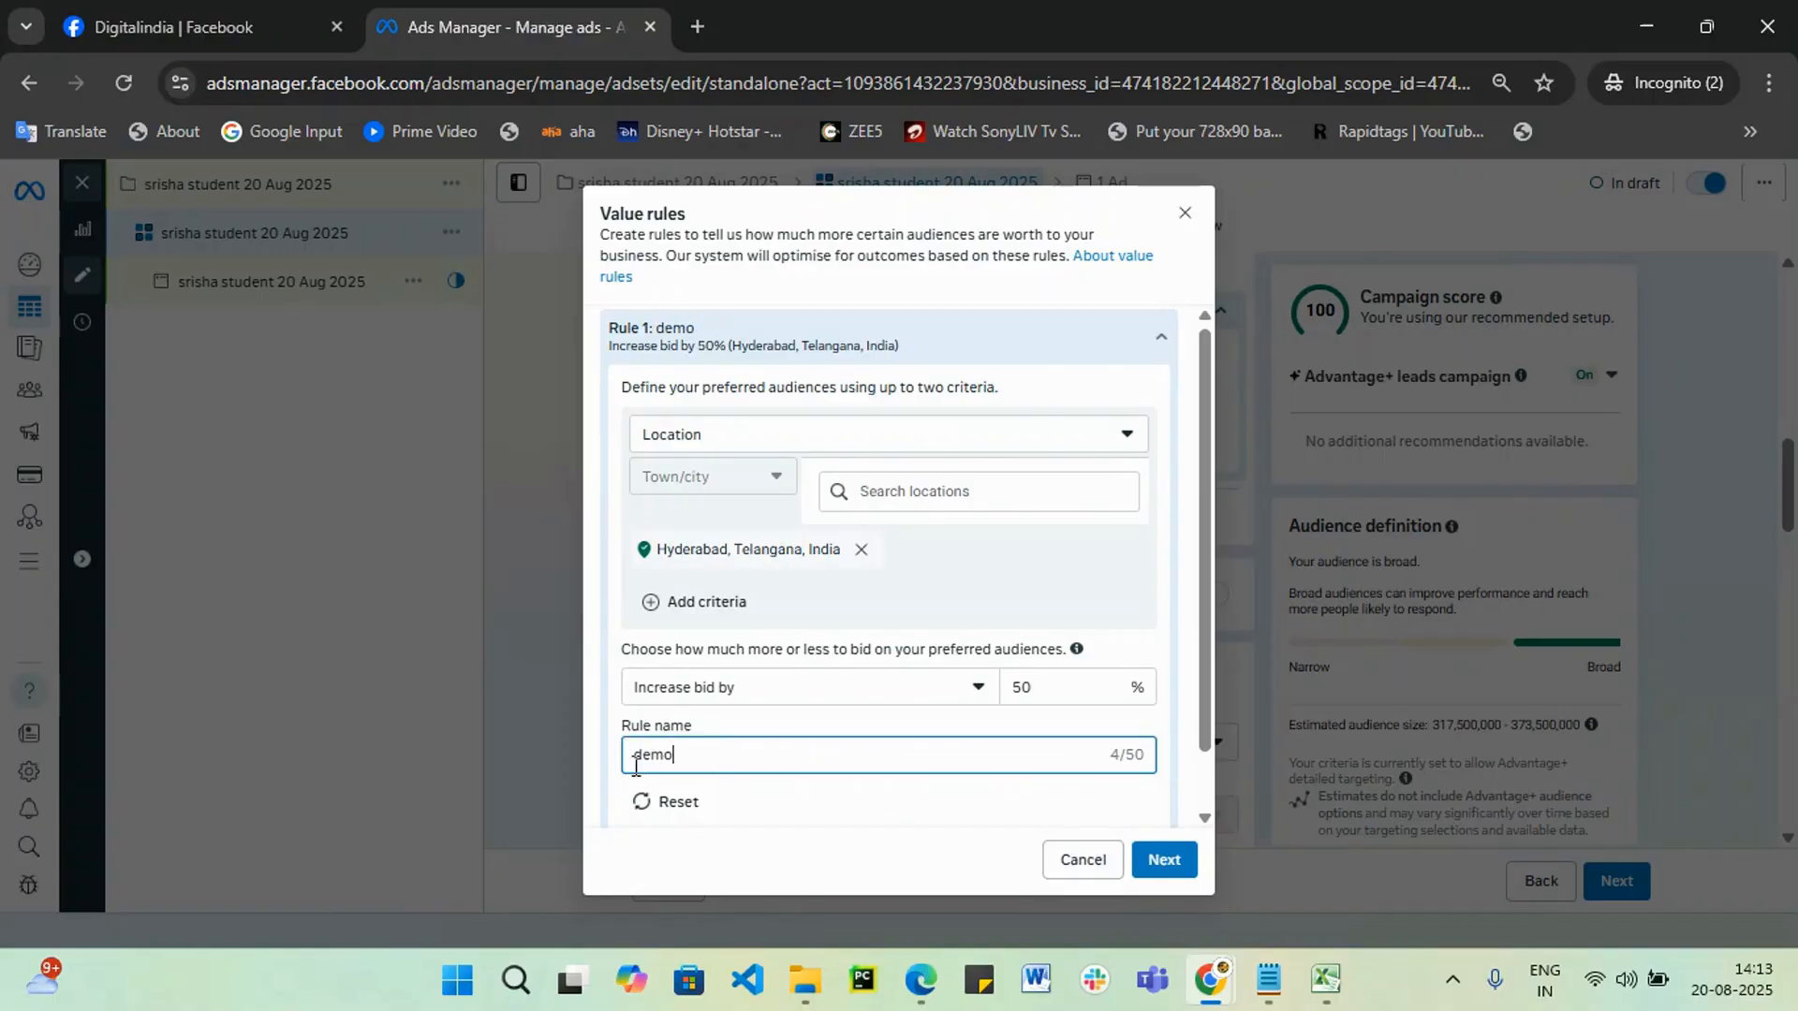
left_click(1156, 862)
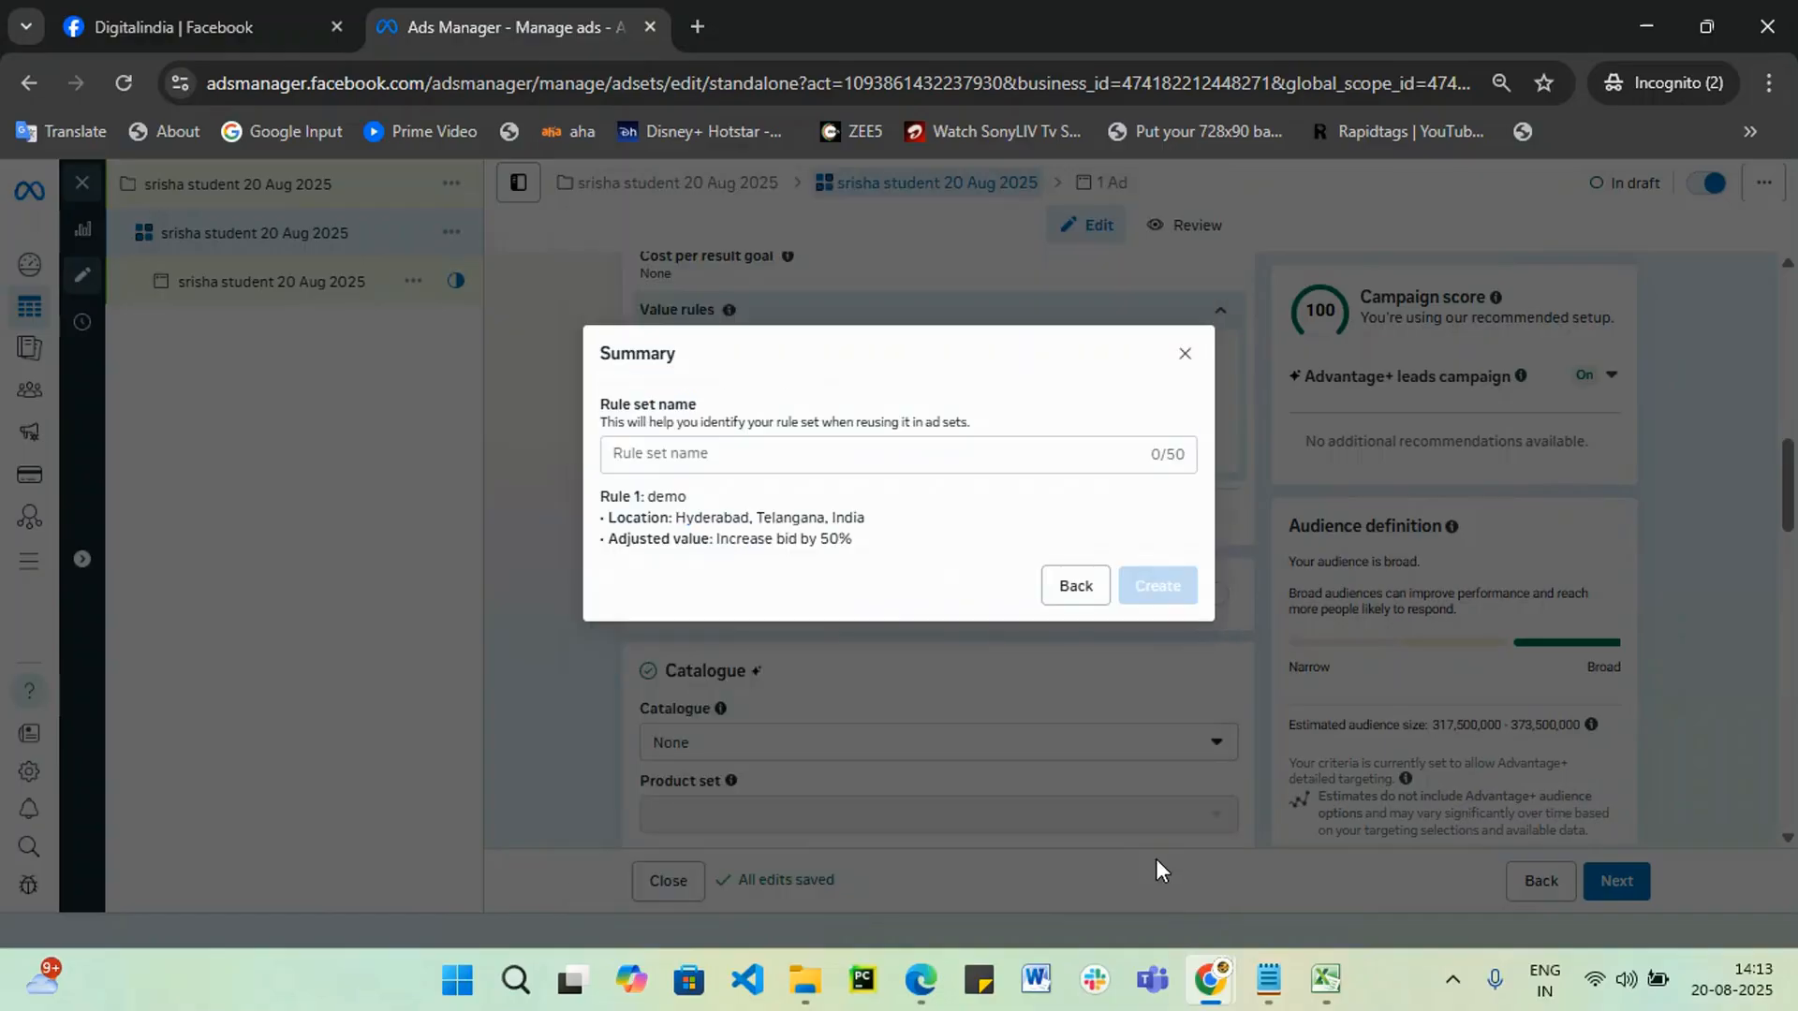
- Name the rule set demohyd and create it
left_click(750, 452)
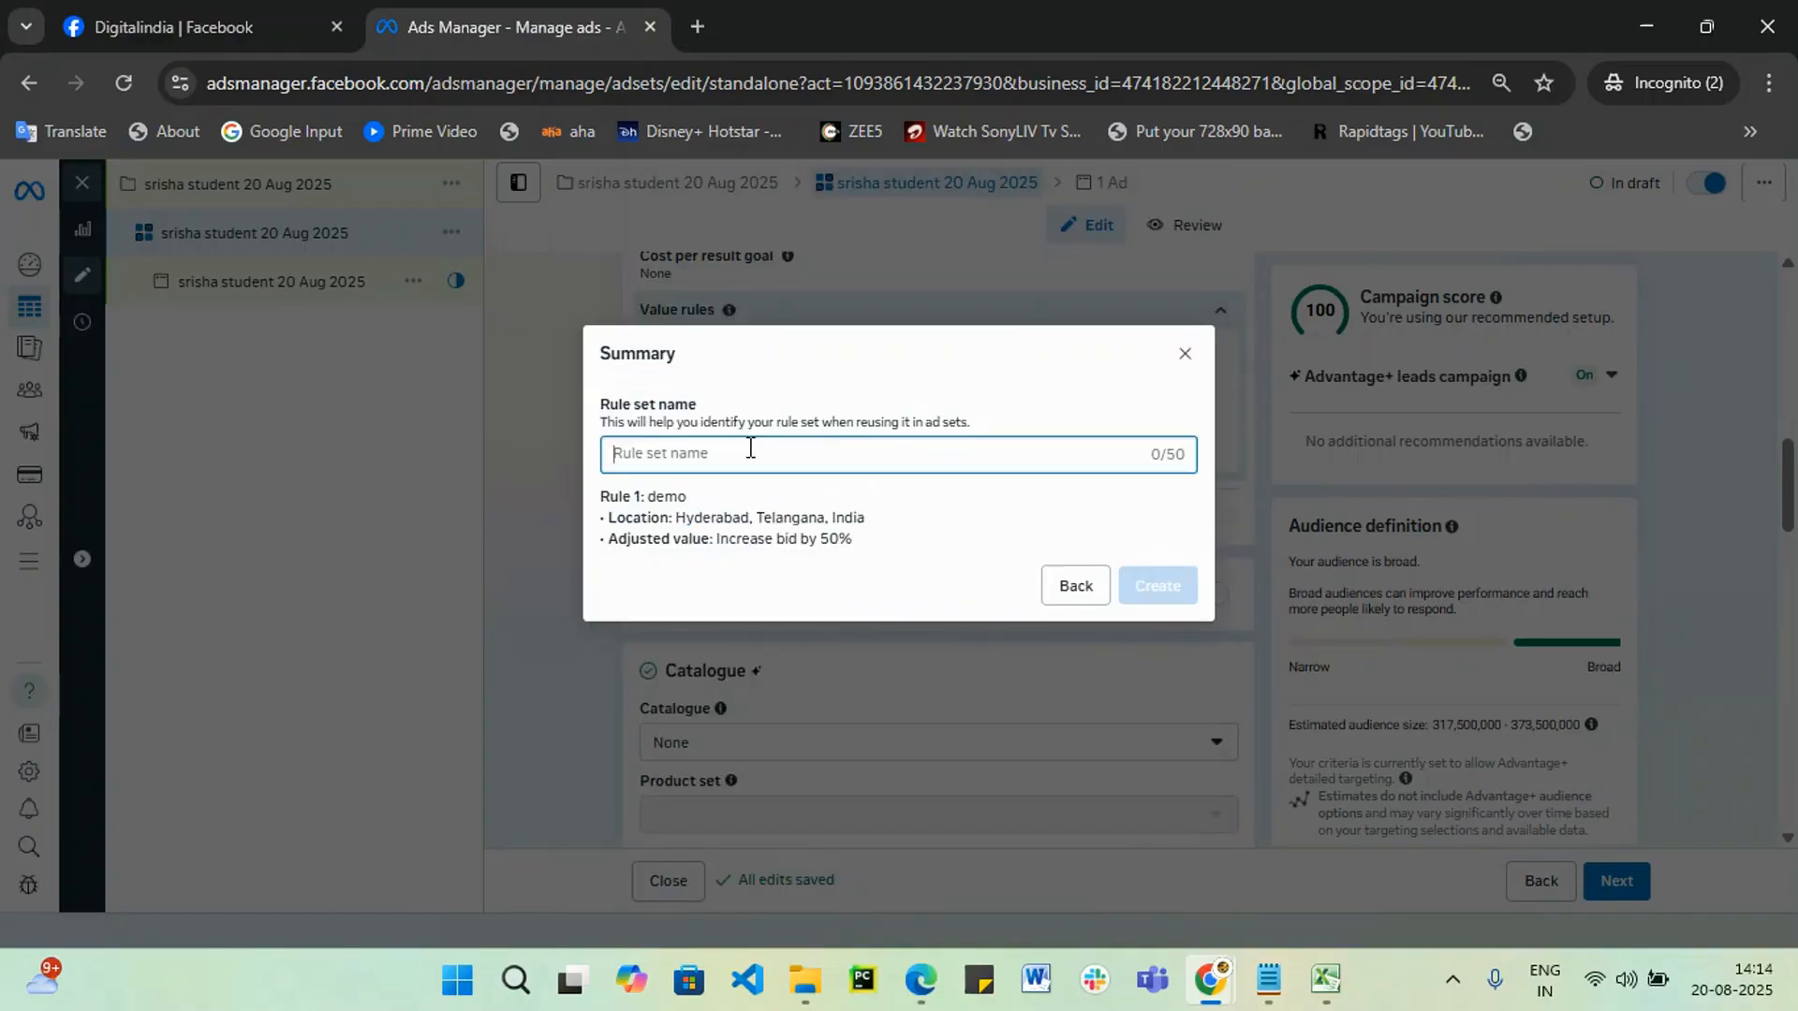
type("demo")
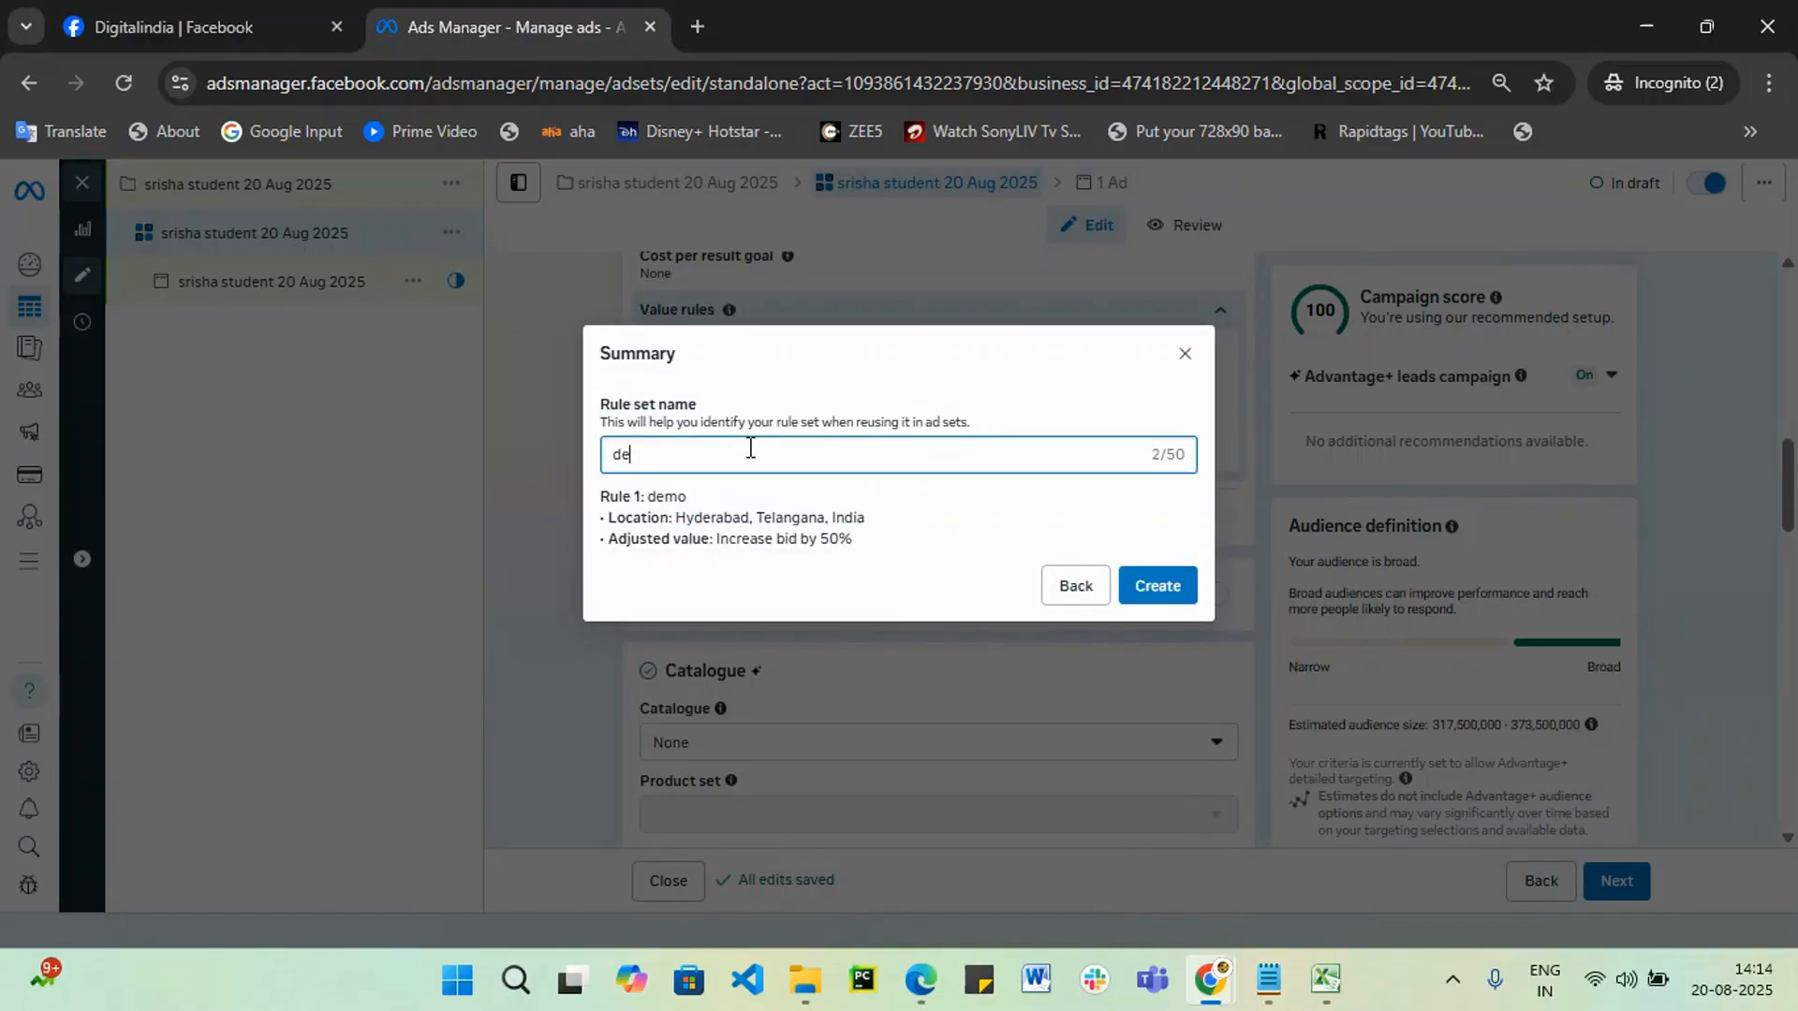
type("hyd")
left_click(1160, 598)
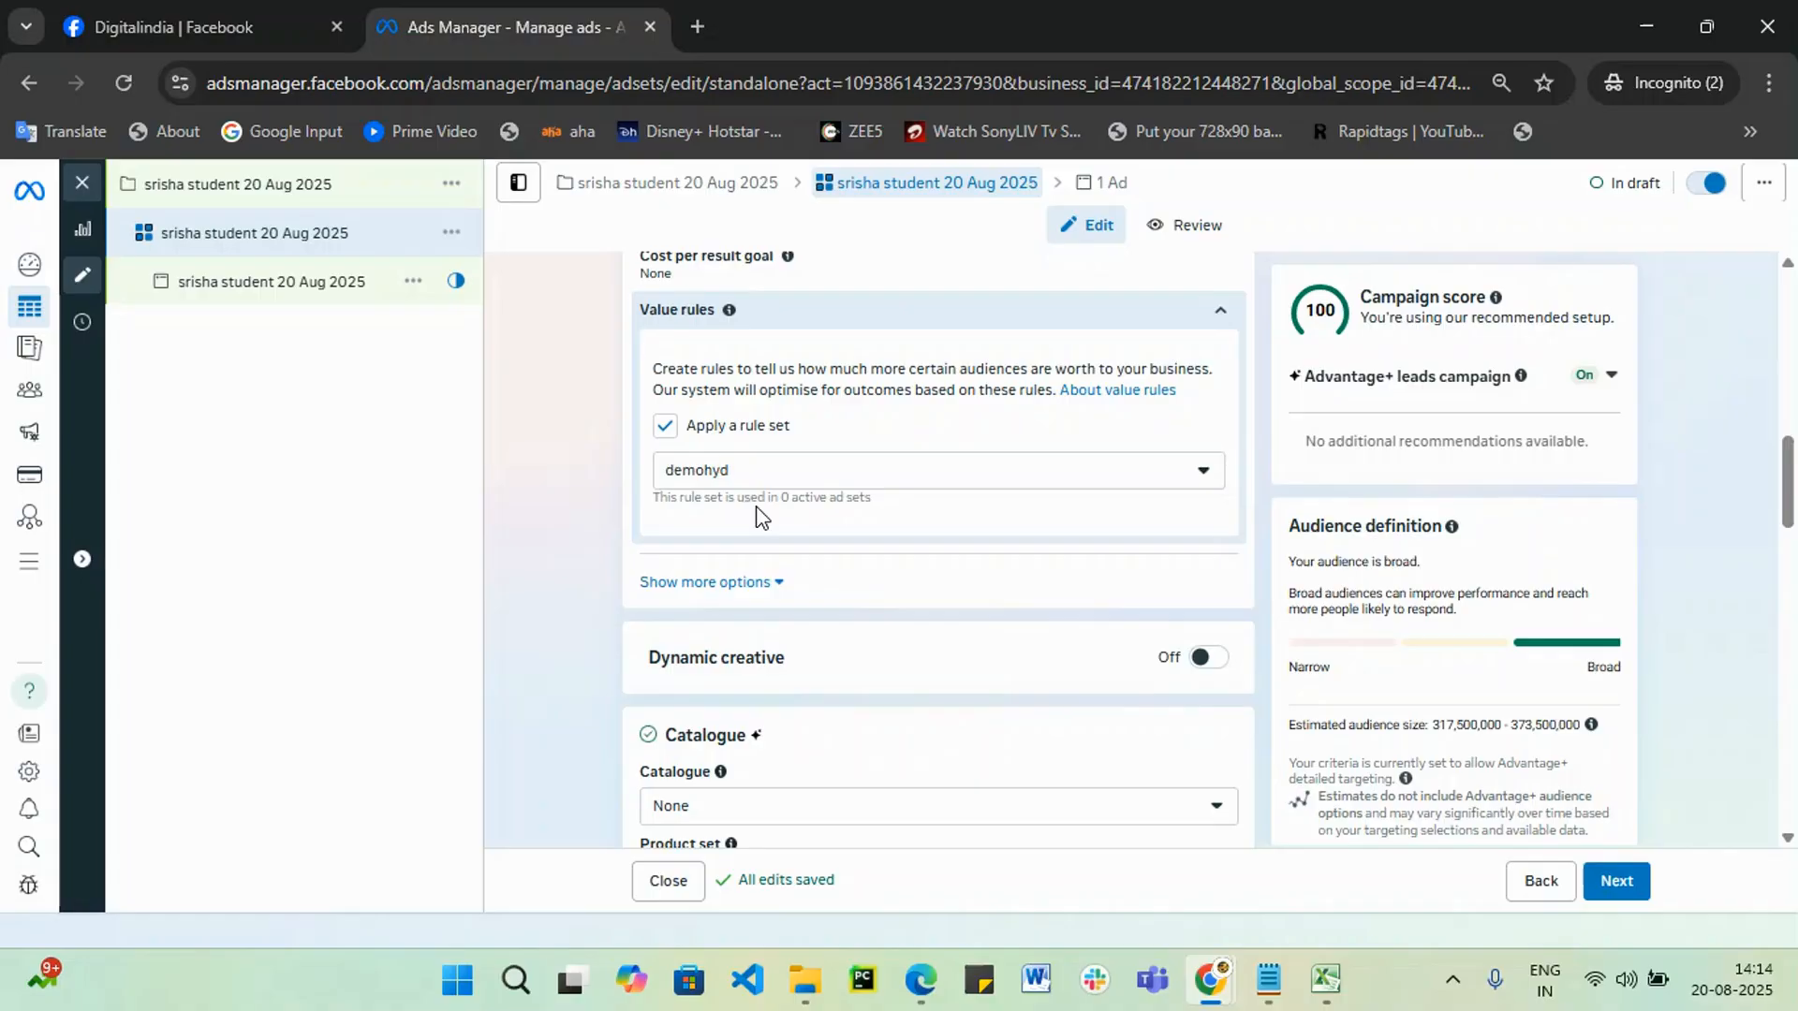
- Expand Show more options under Value rules to view the extra ad set settings
scroll(939, 548, "up", 2)
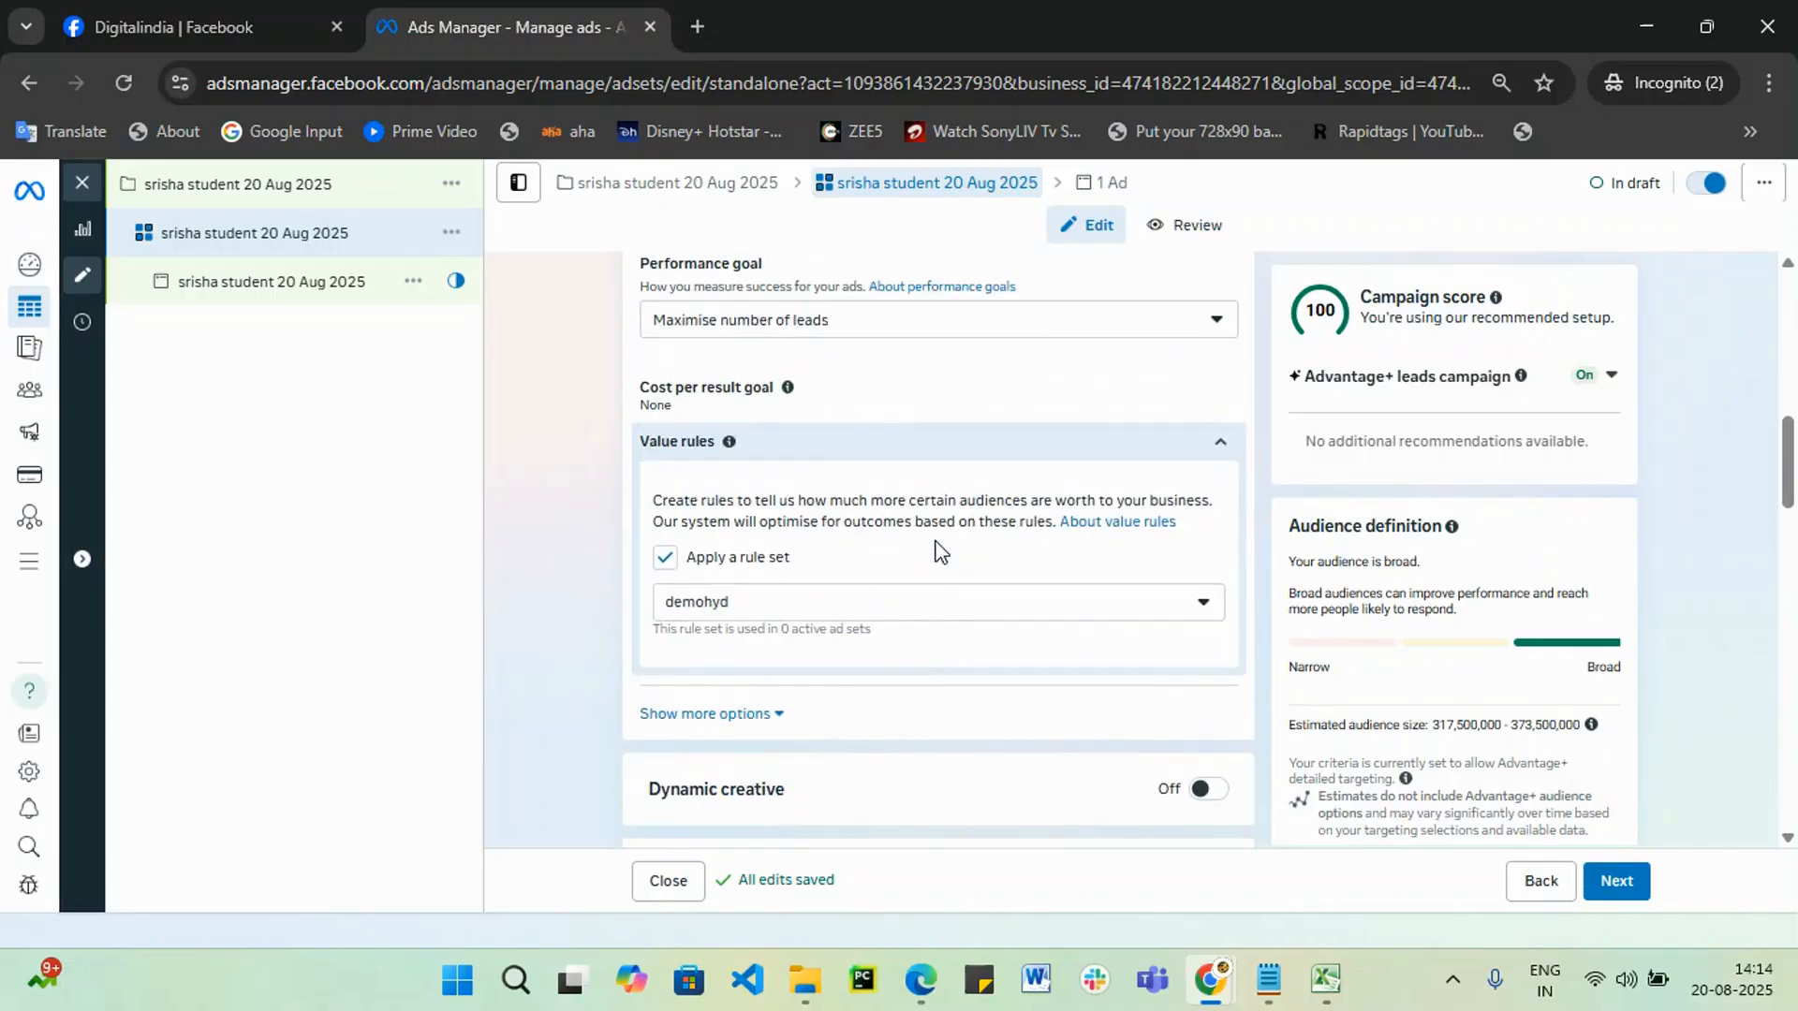
scroll(938, 562, "down", 4)
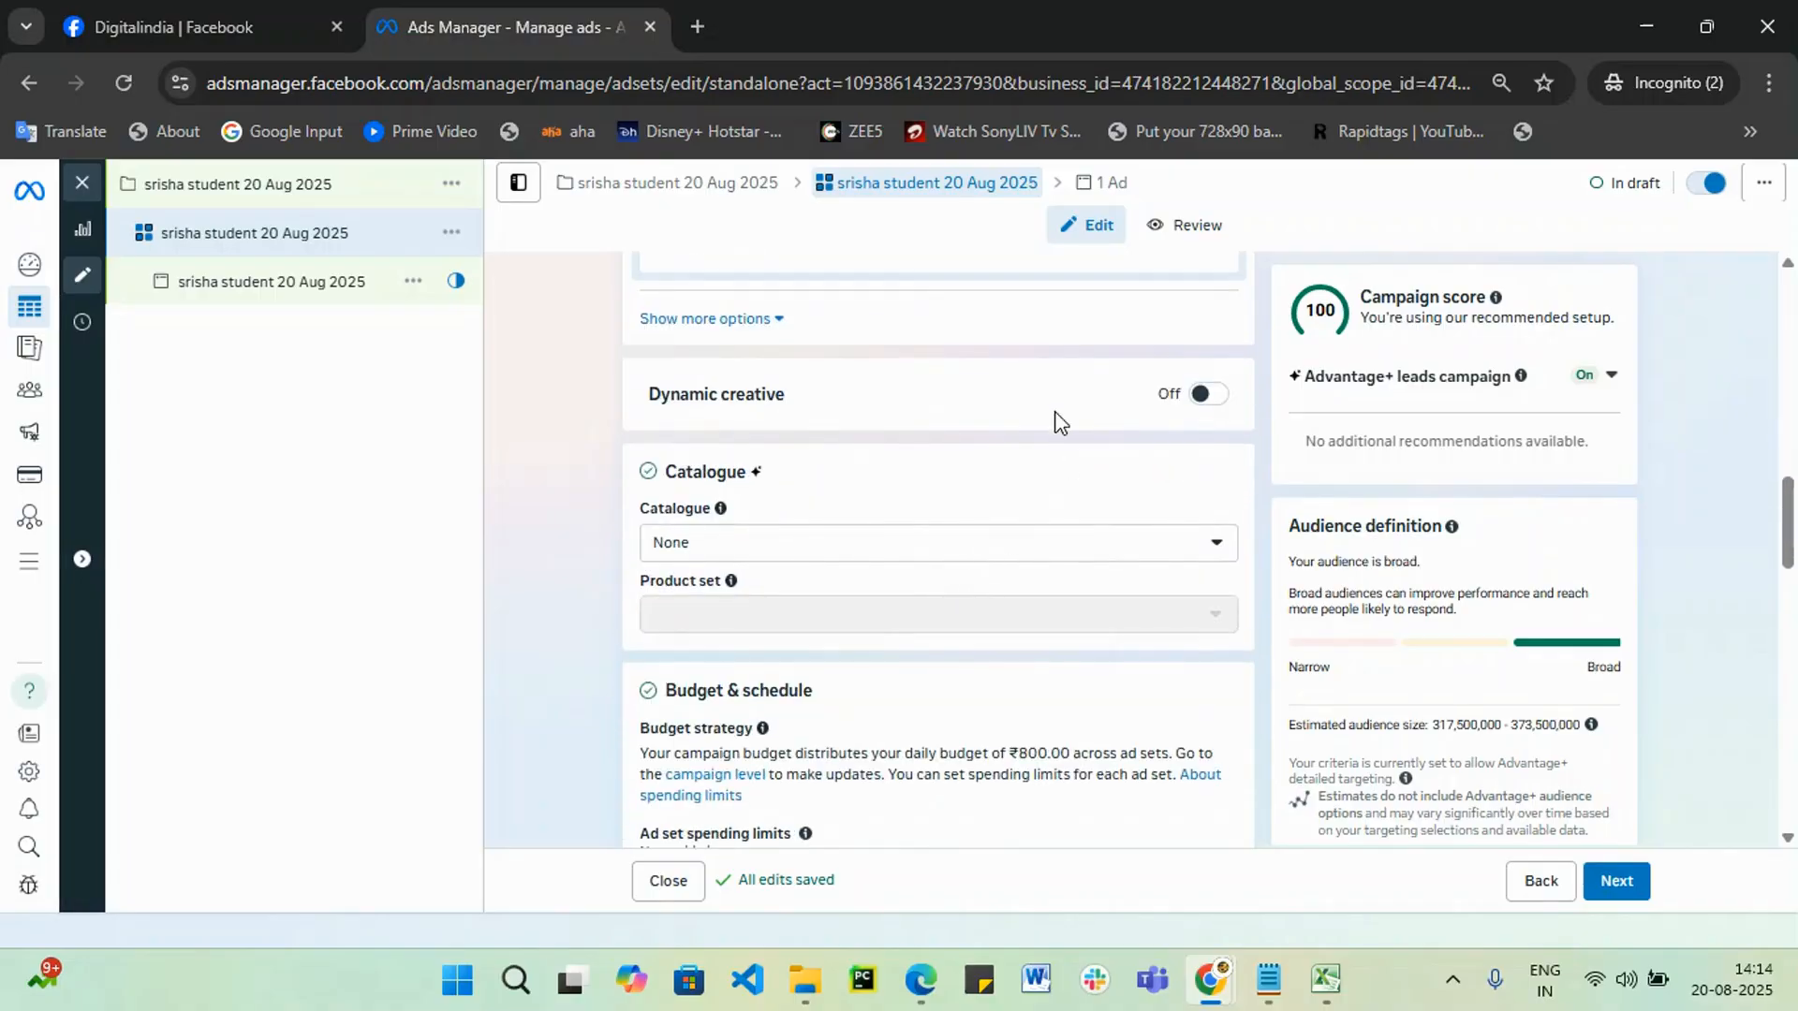
left_click(778, 320)
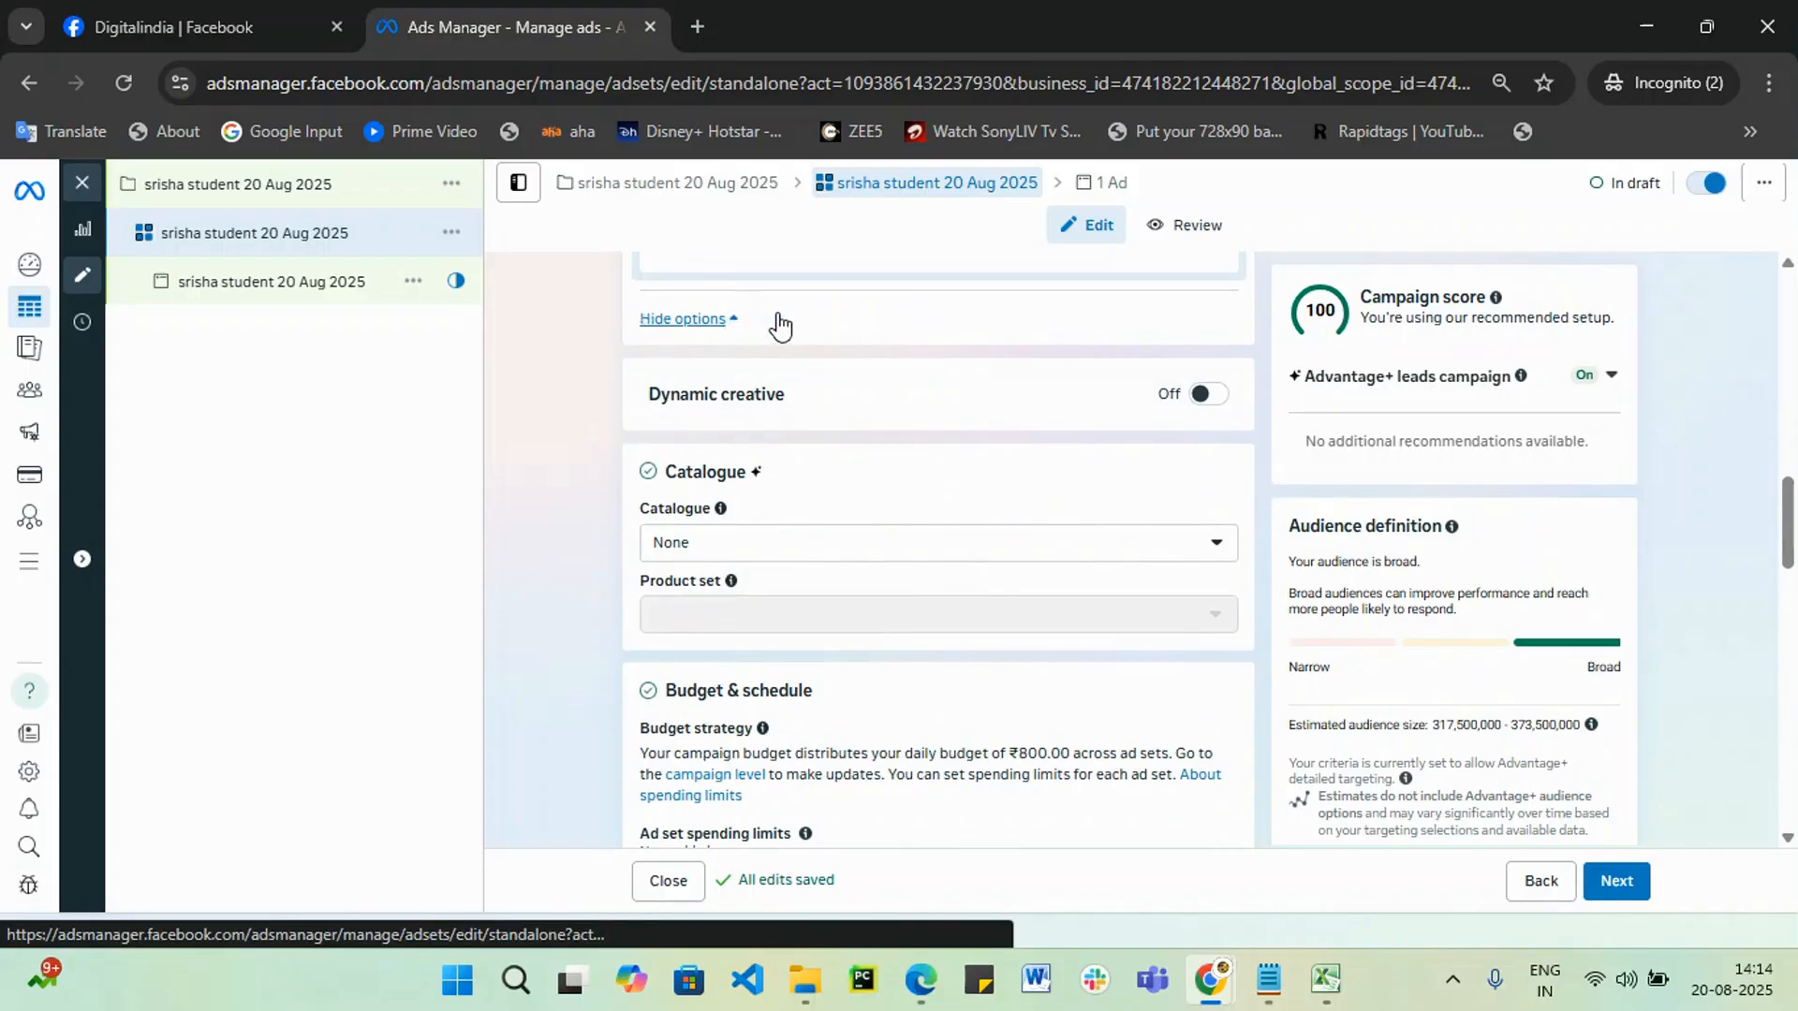
left_click(726, 323)
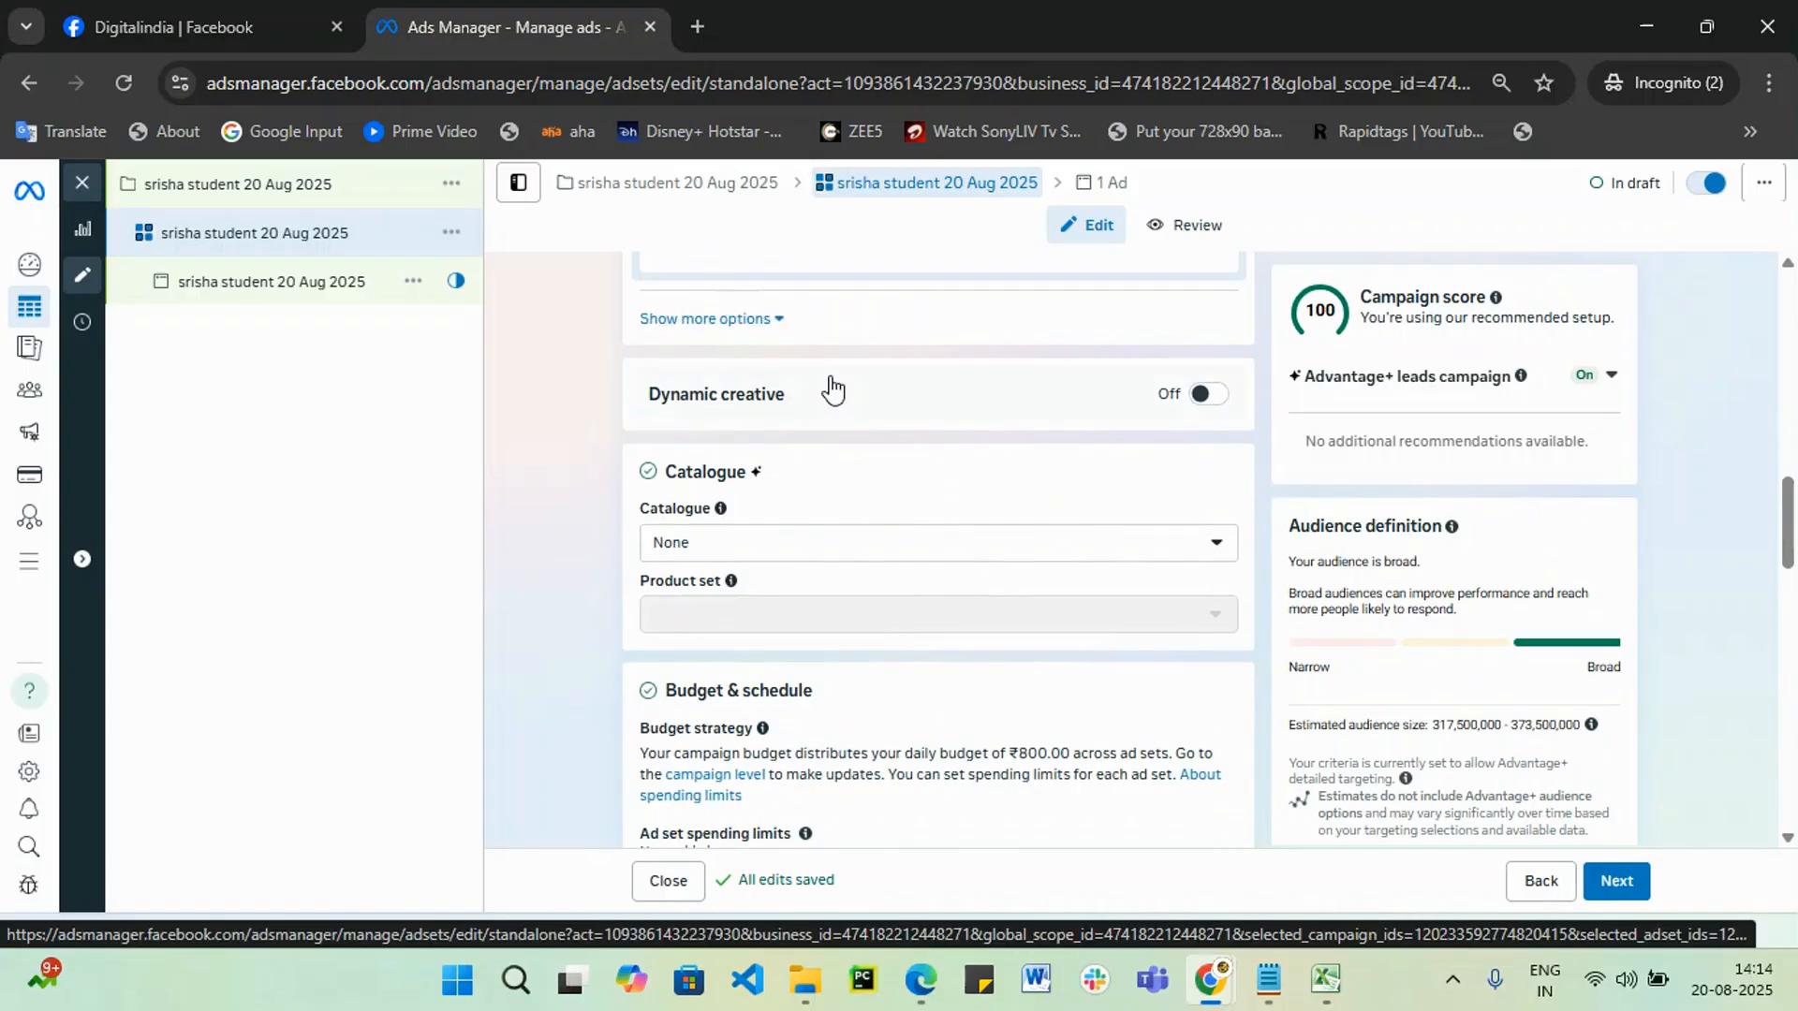
scroll(831, 389, "up", 3)
left_click(691, 586)
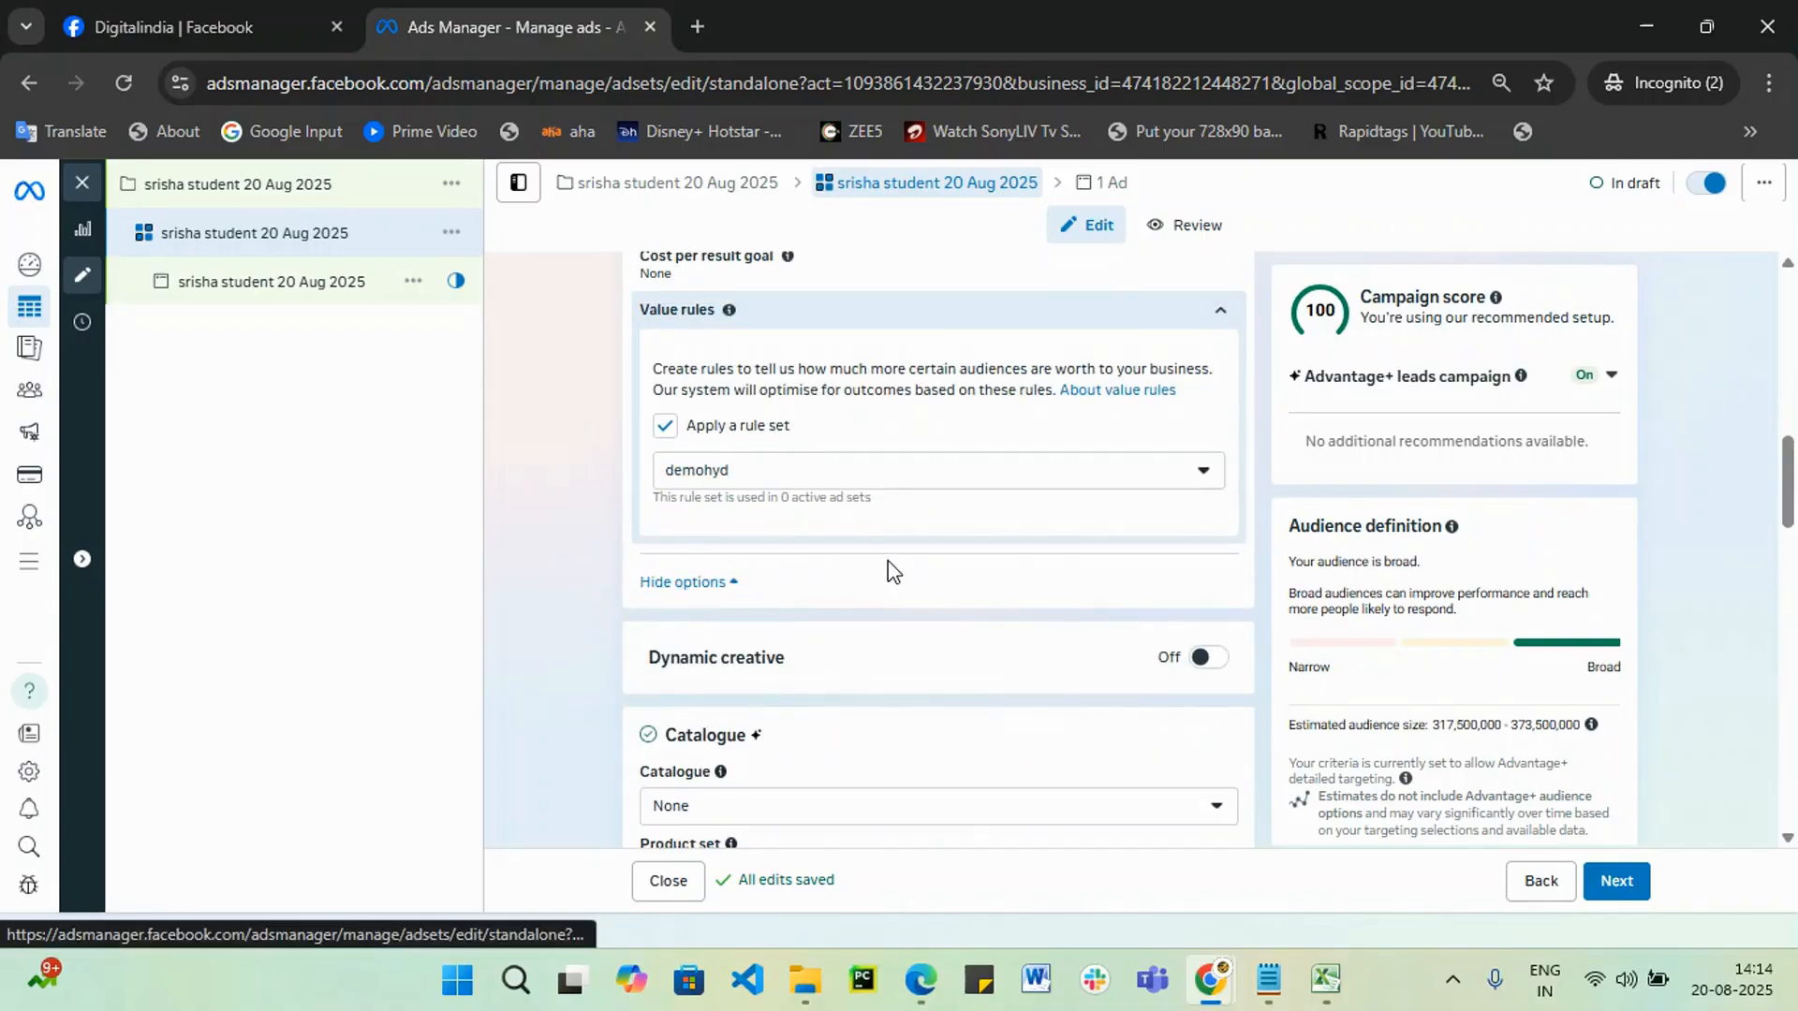
scroll(890, 569, "down", 3)
scroll(891, 571, "down", 3)
scroll(891, 571, "up", 10)
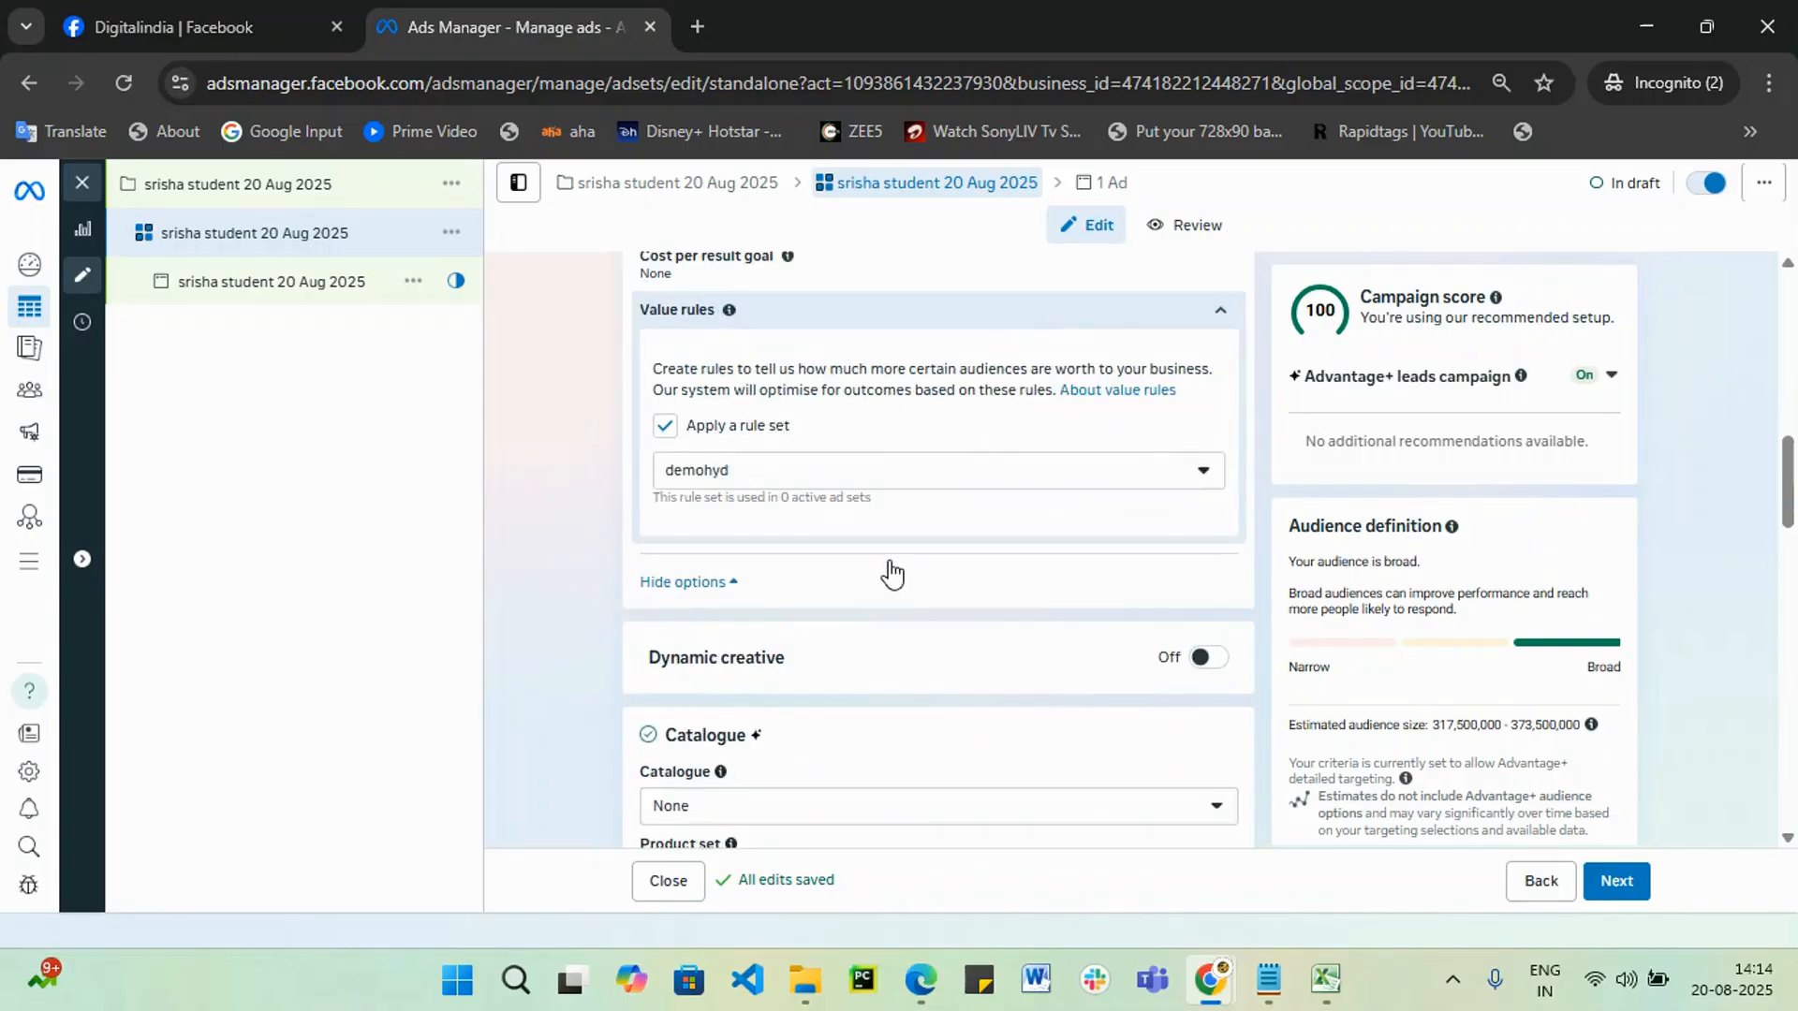
scroll(889, 570, "down", 7)
left_click(698, 320)
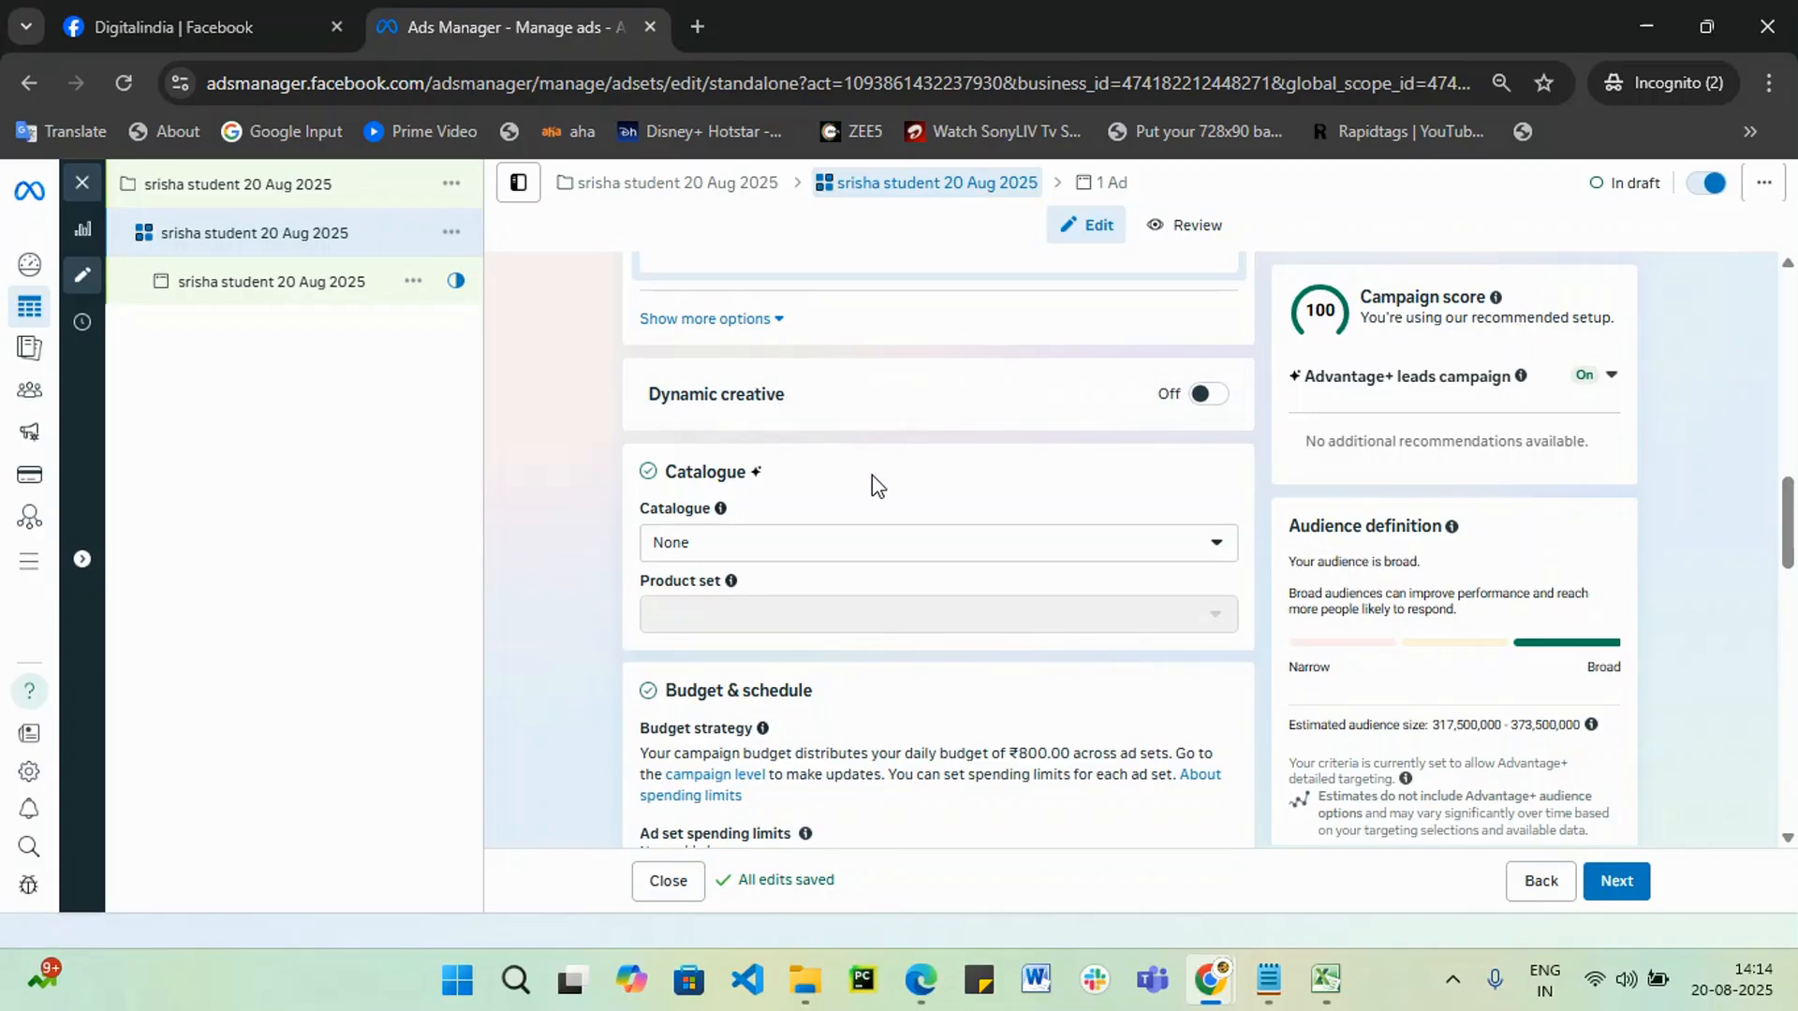
left_click(1209, 394)
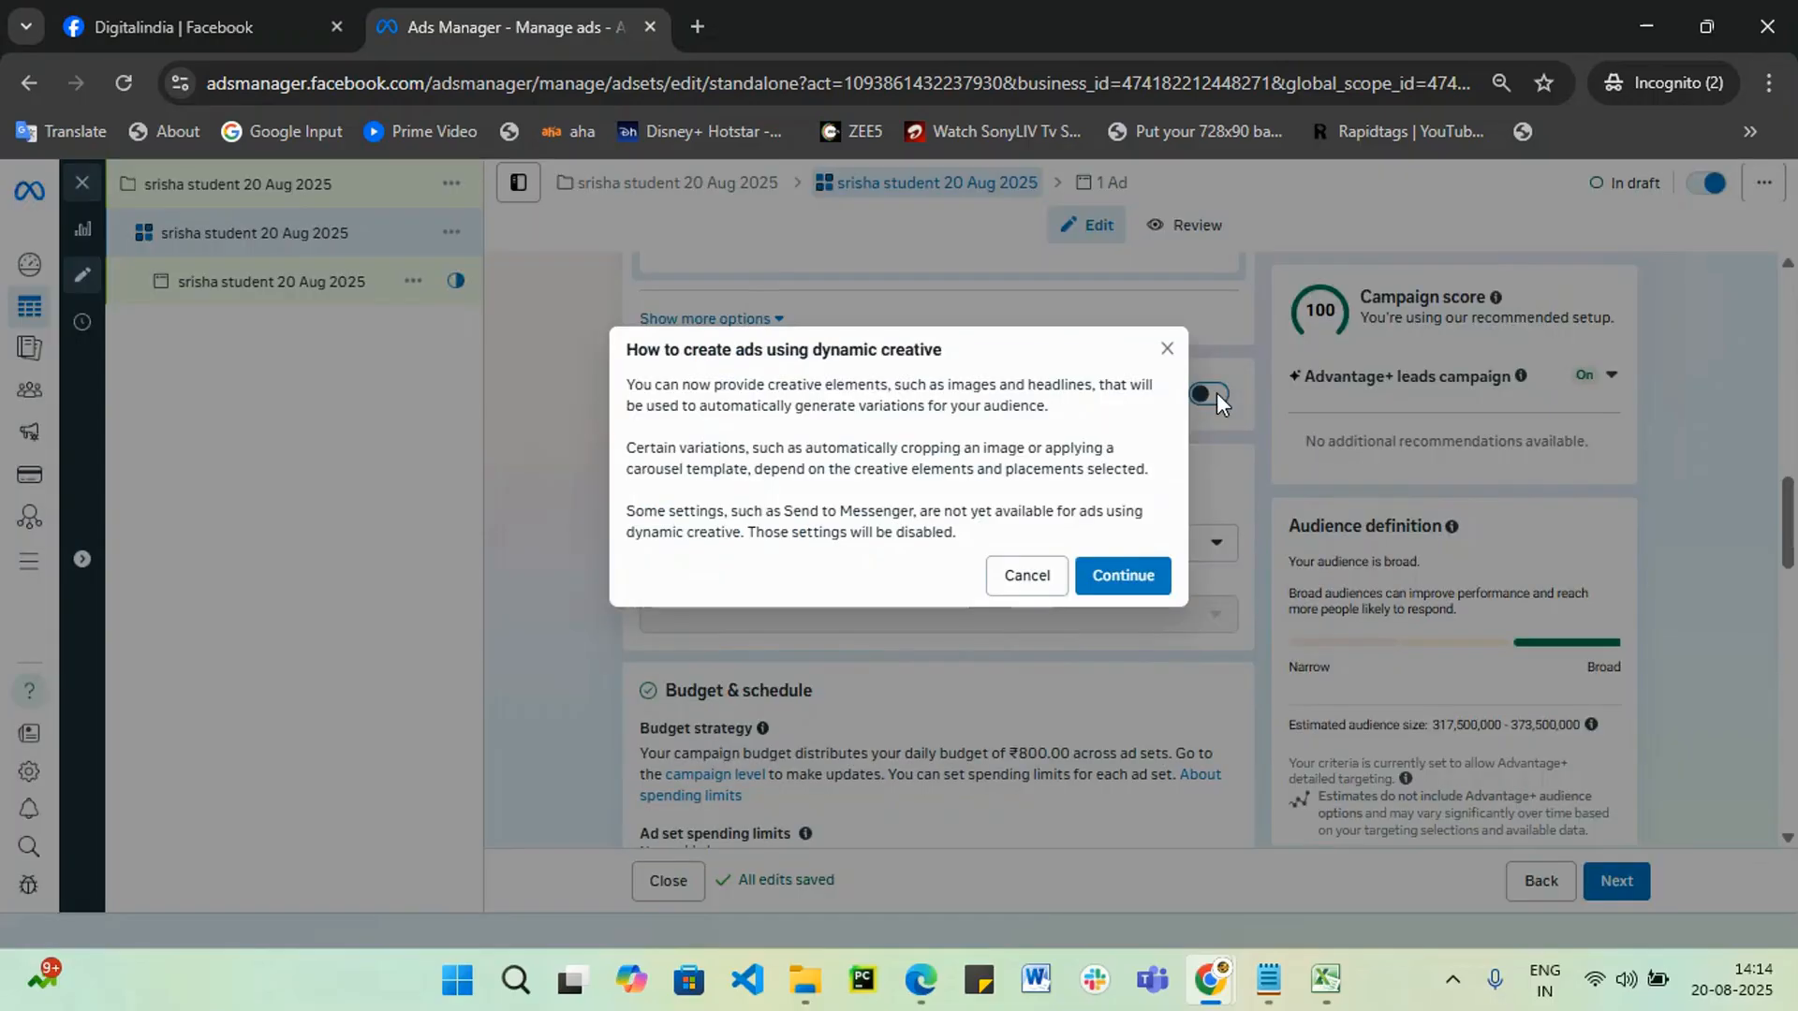
left_click(1167, 350)
scroll(887, 510, "down", 2)
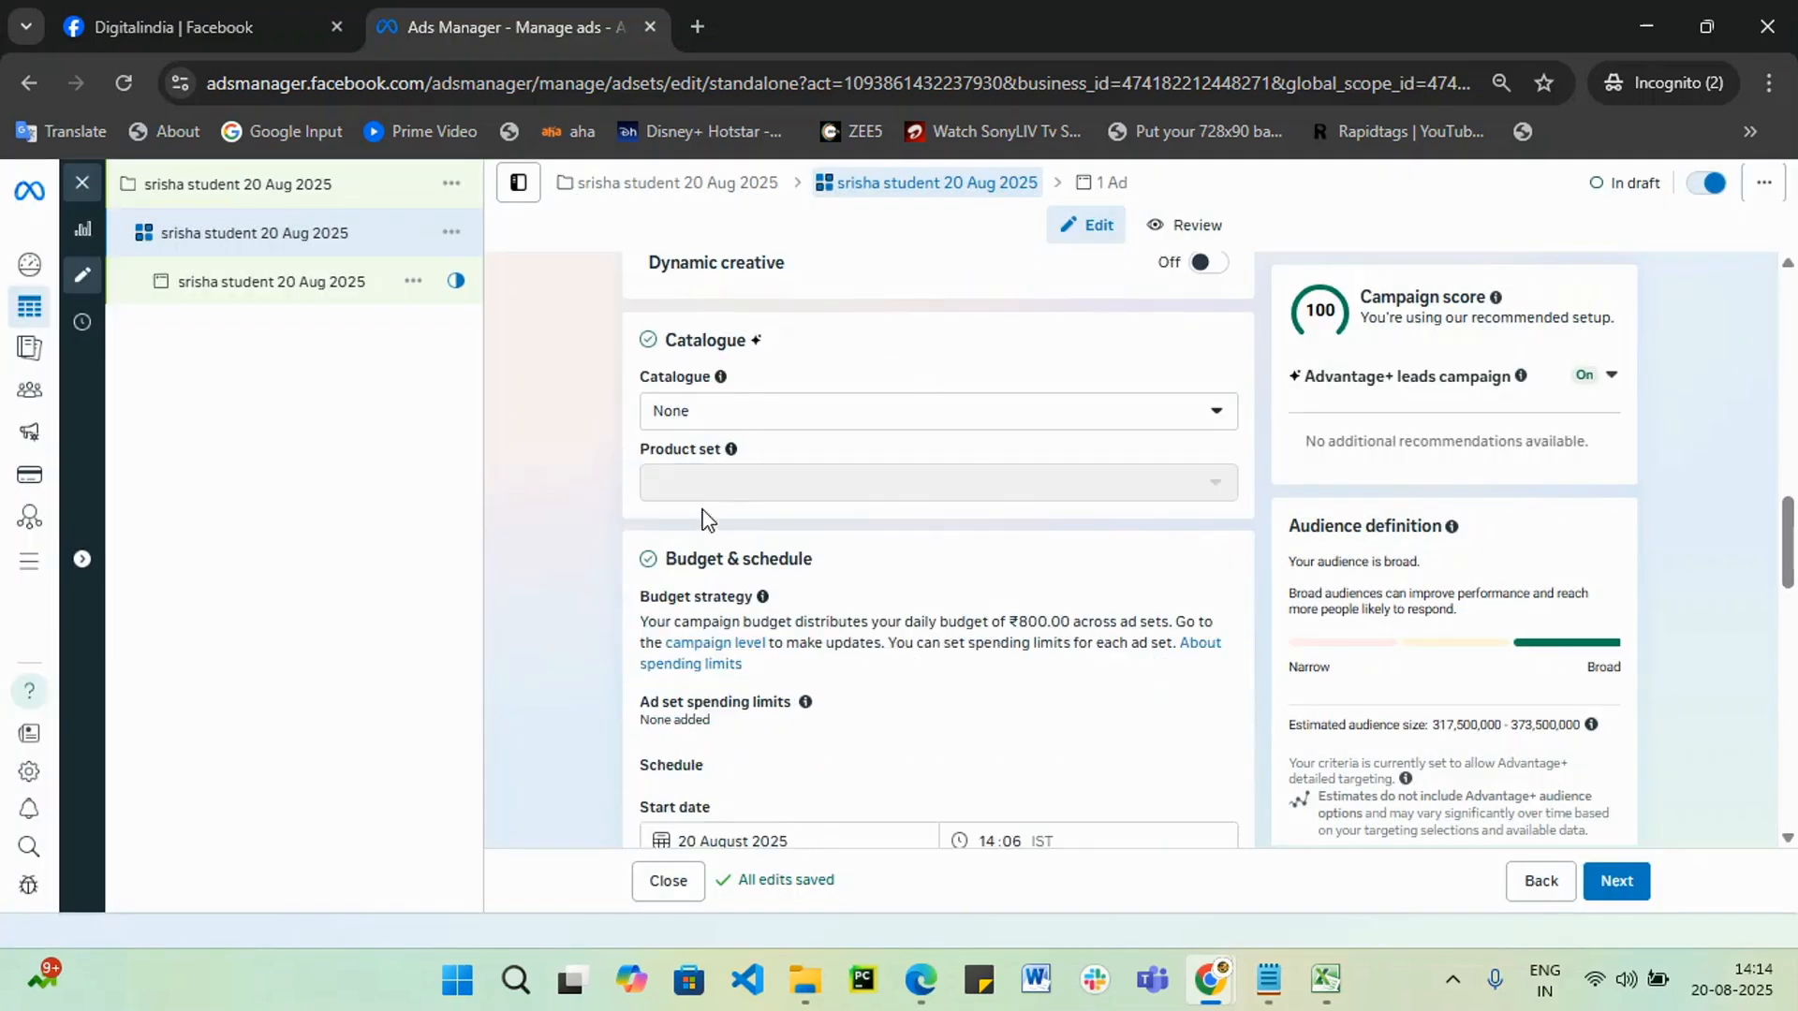
left_click(1022, 435)
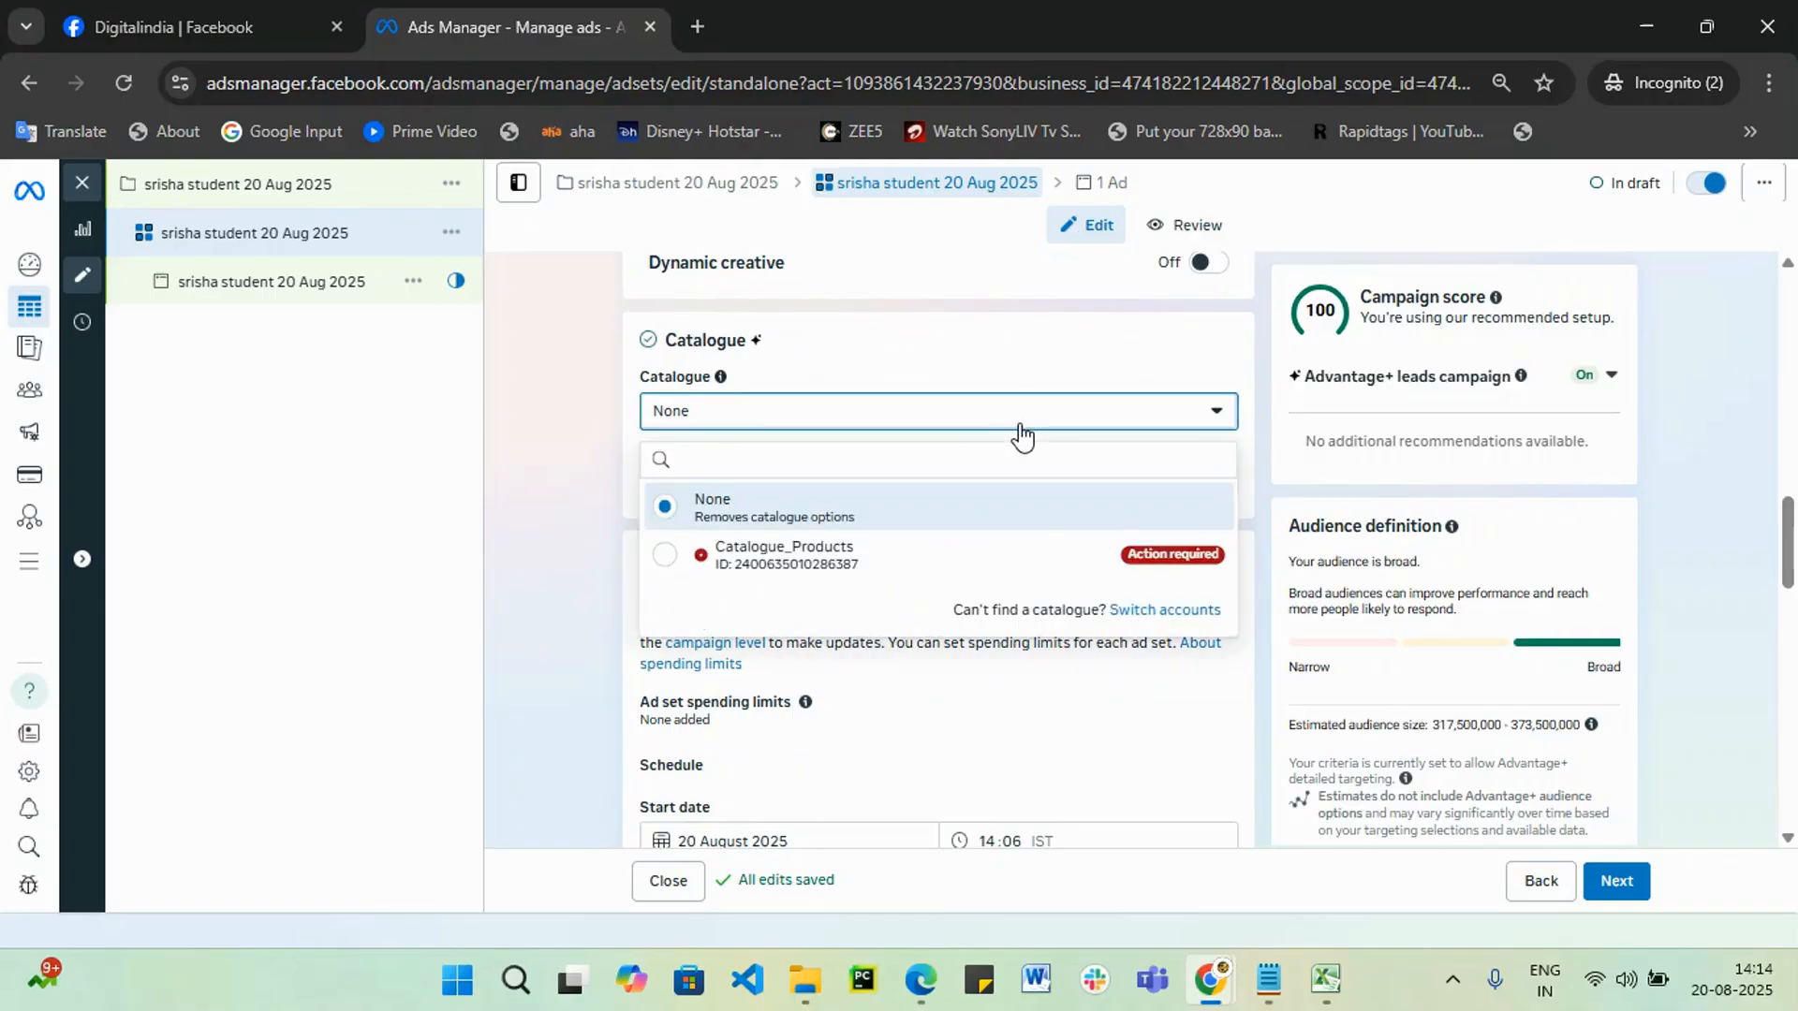
left_click(554, 520)
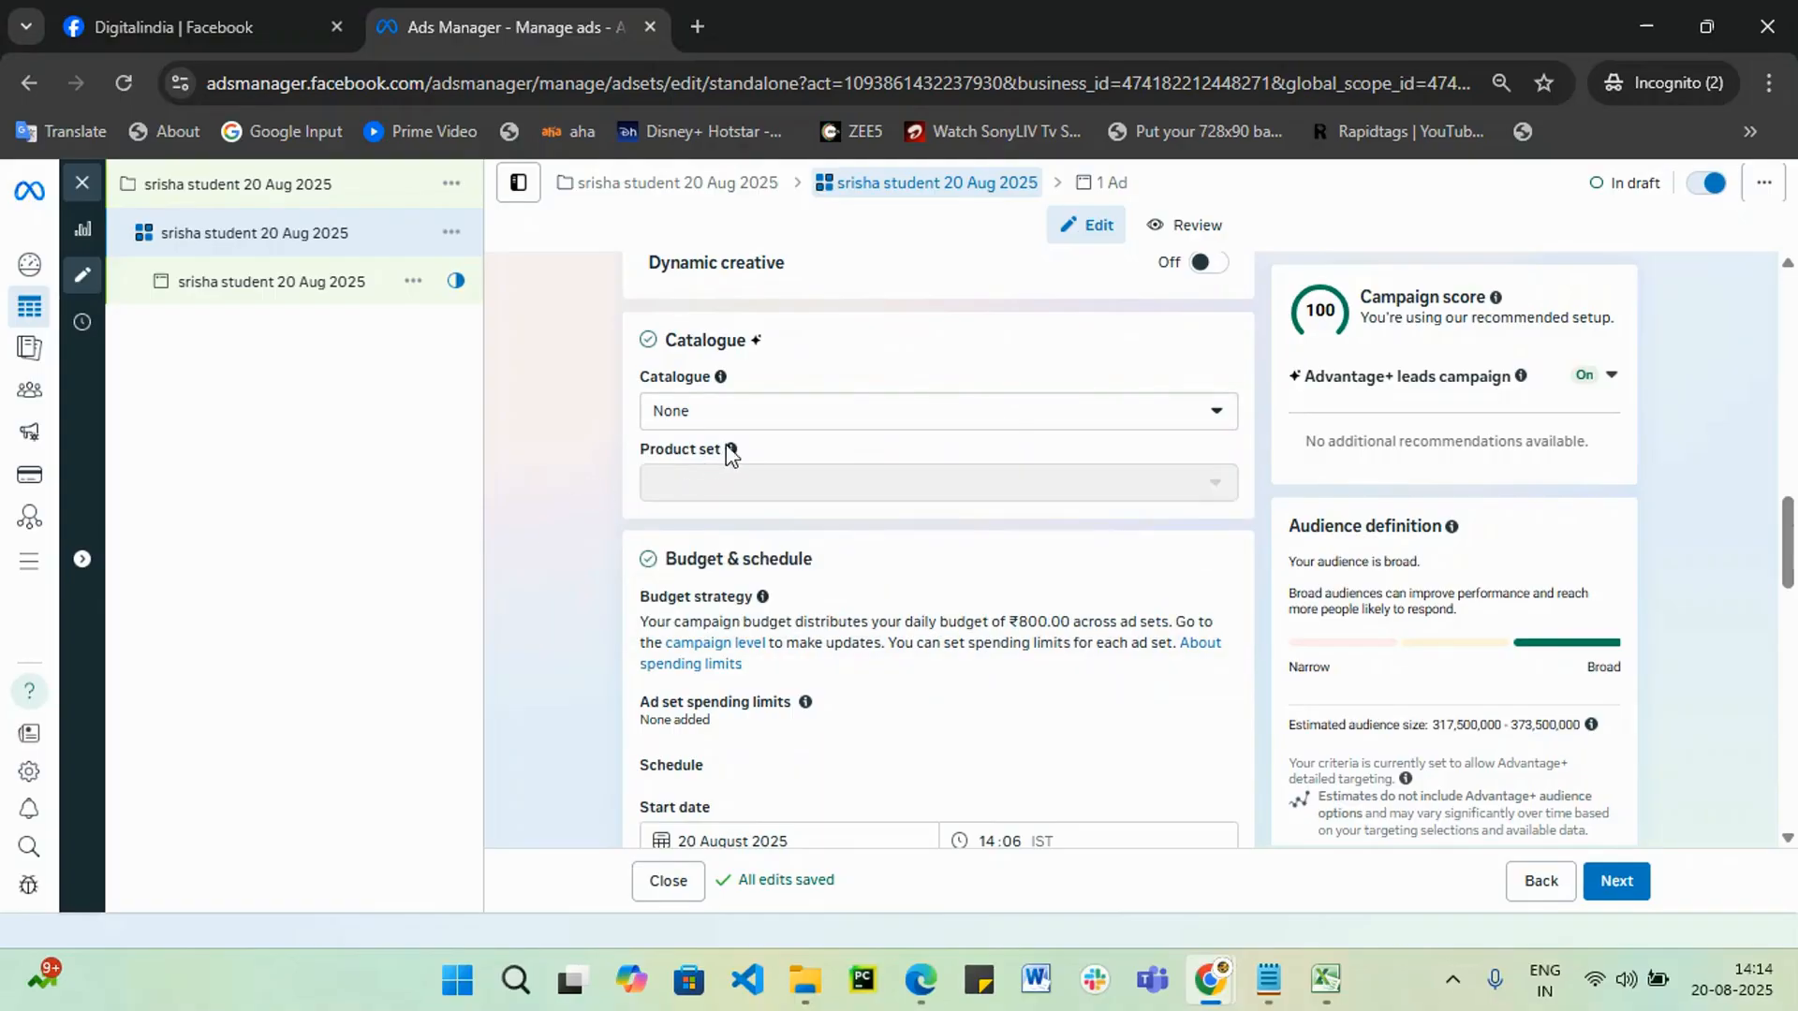
scroll(850, 373, "down", 2)
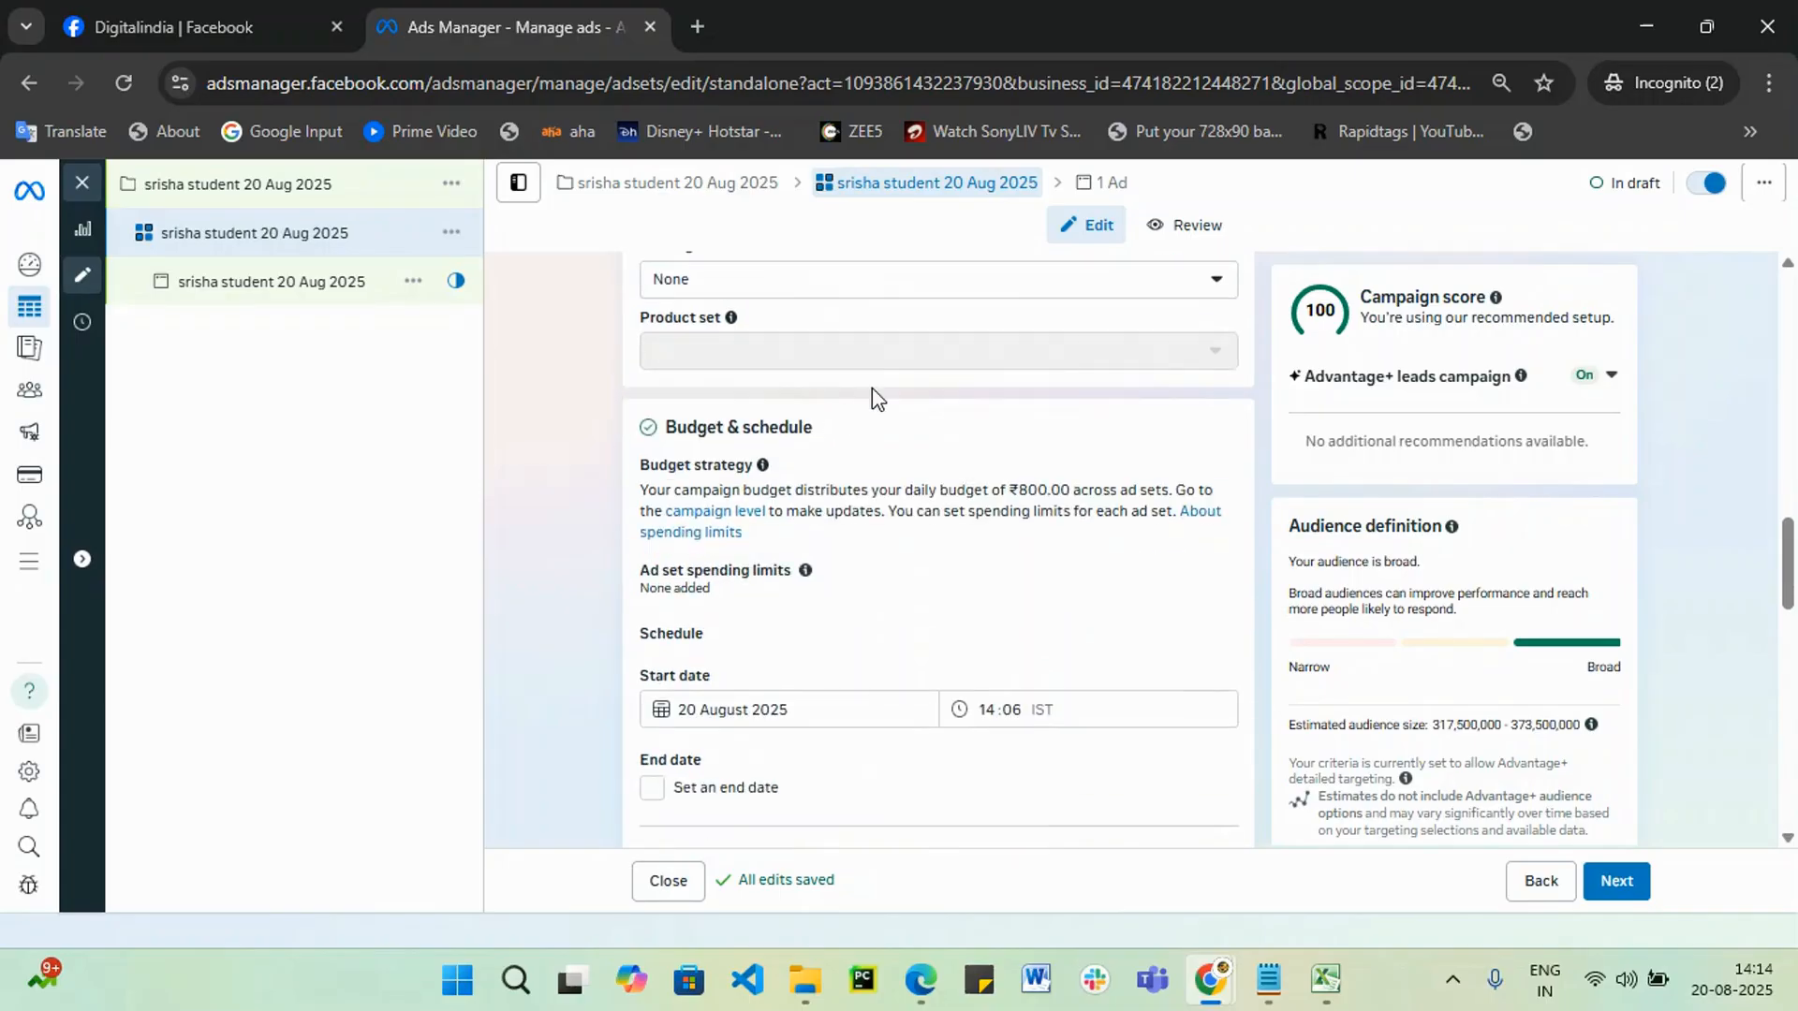
scroll(824, 389, "up", 3)
scroll(923, 602, "down", 5)
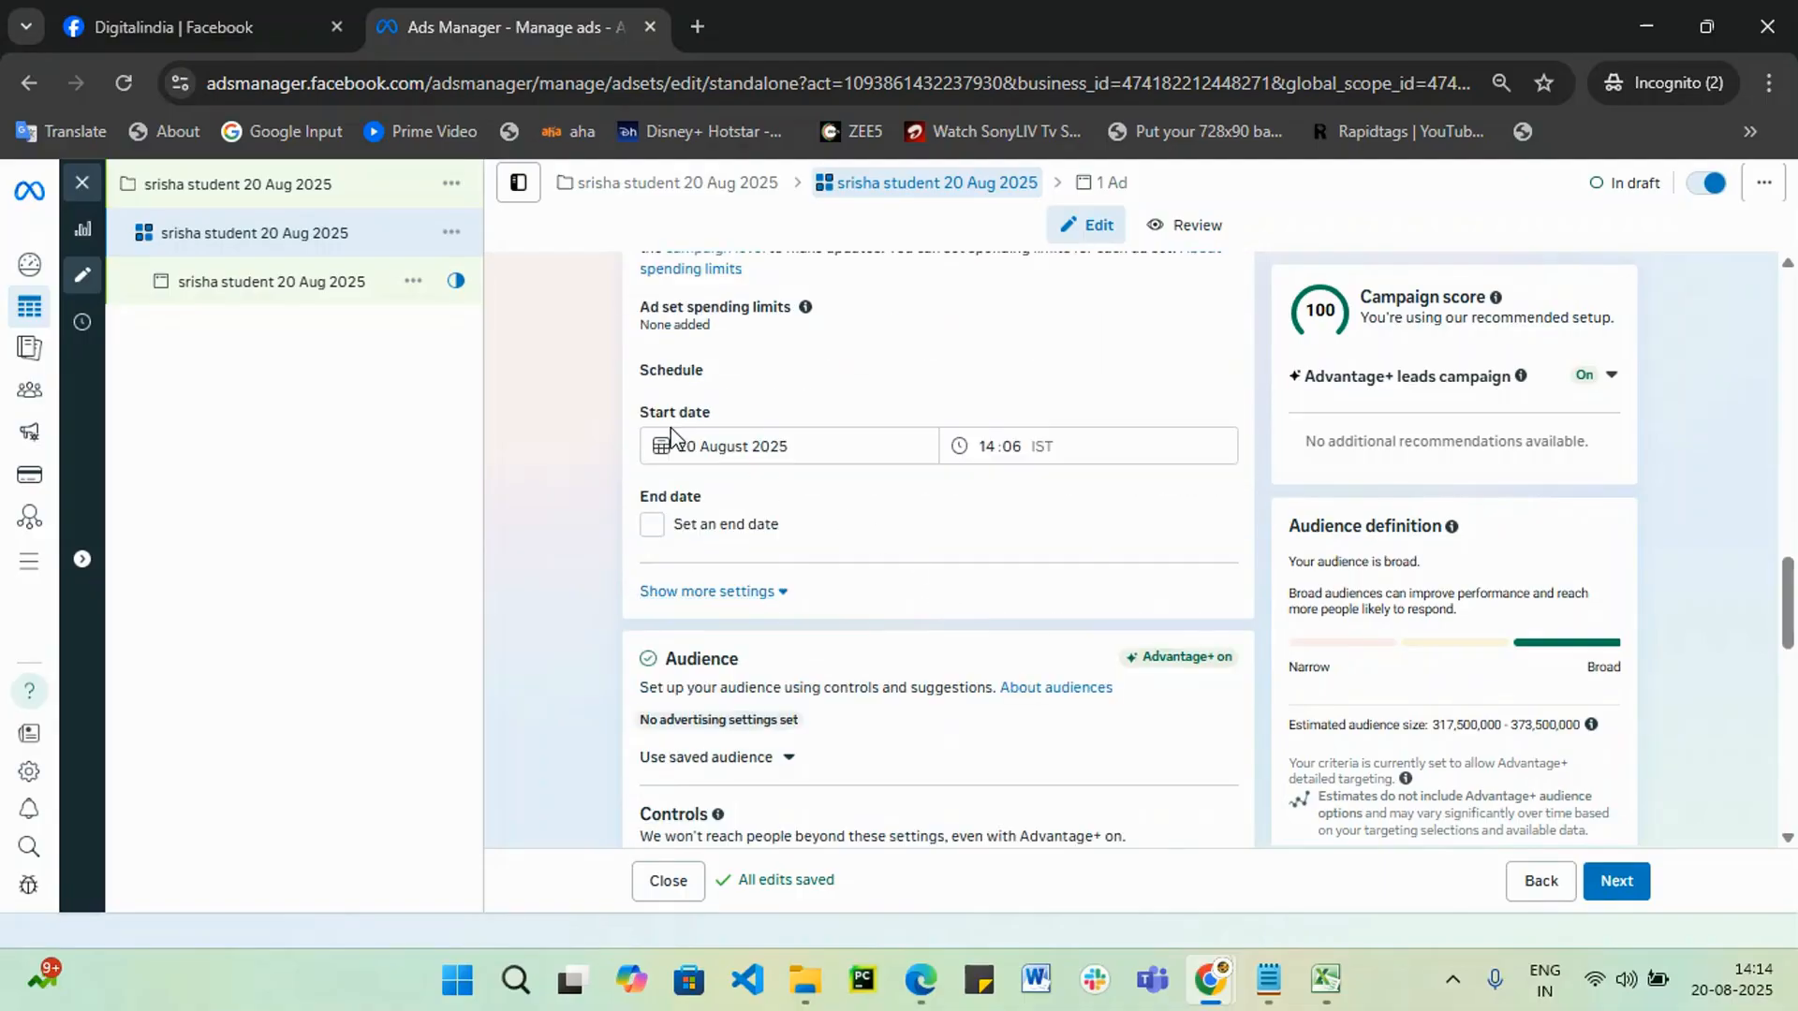
left_click(706, 443)
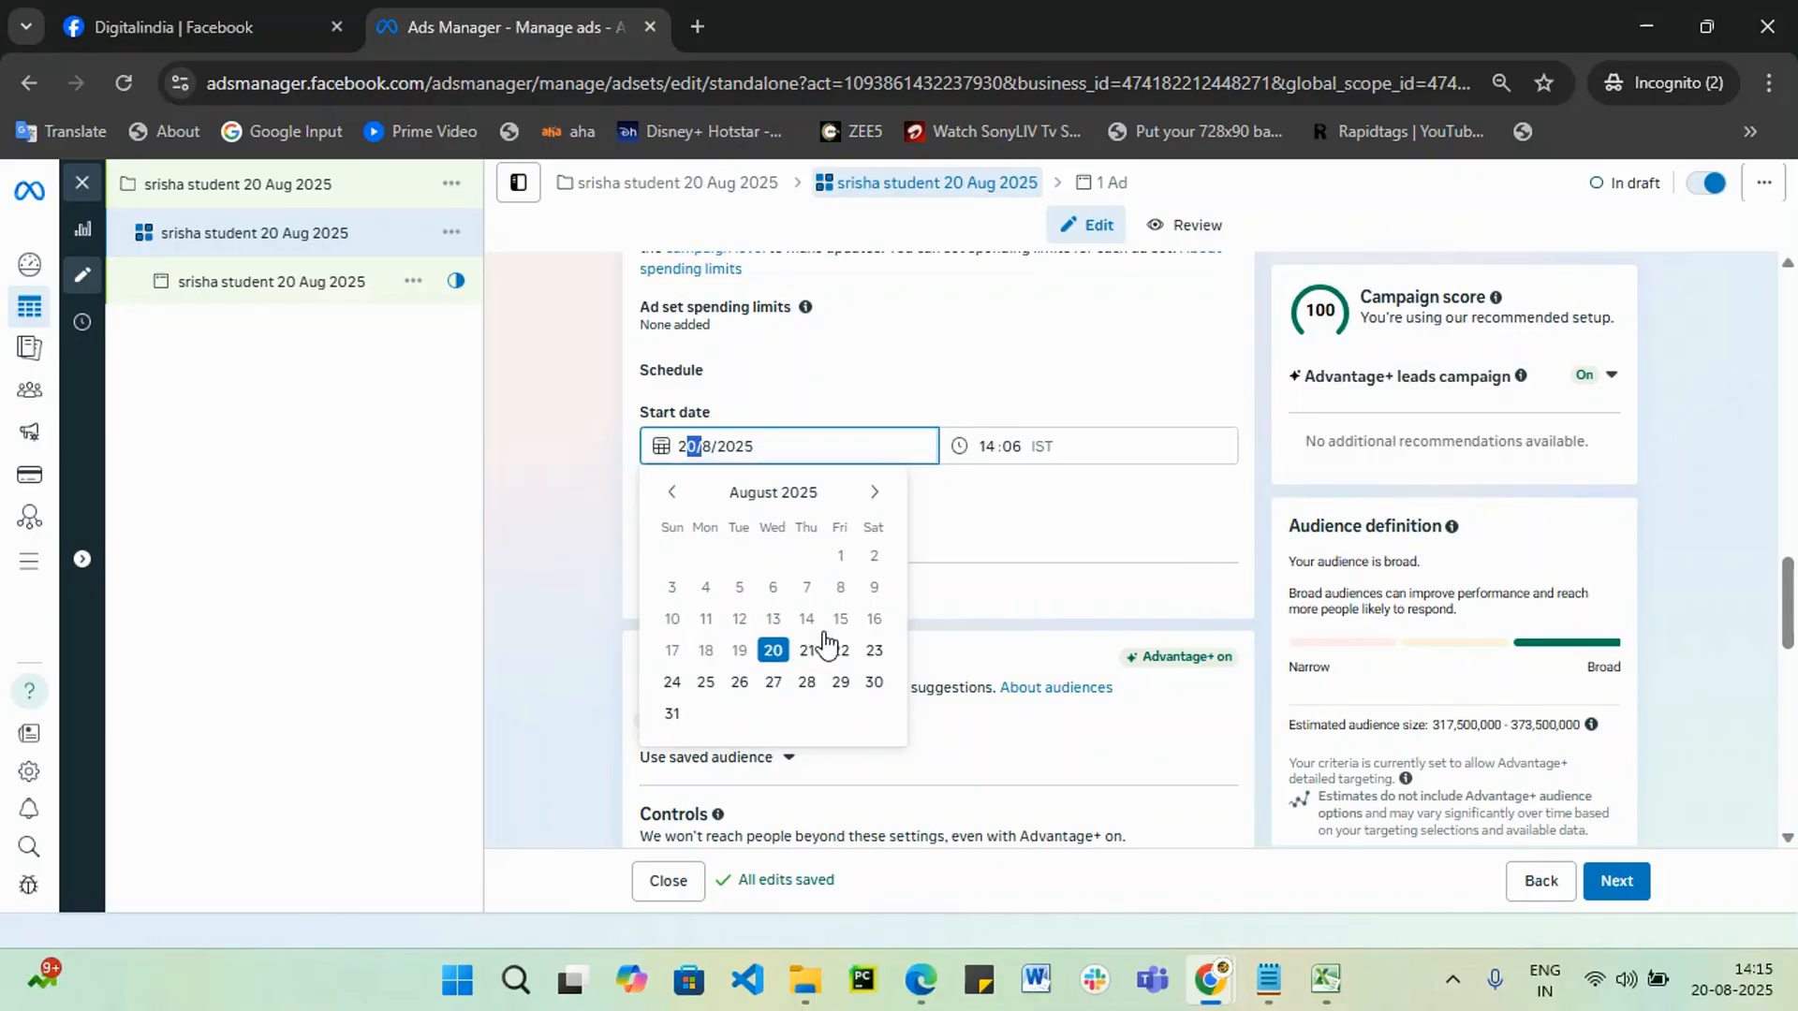
left_click(1015, 558)
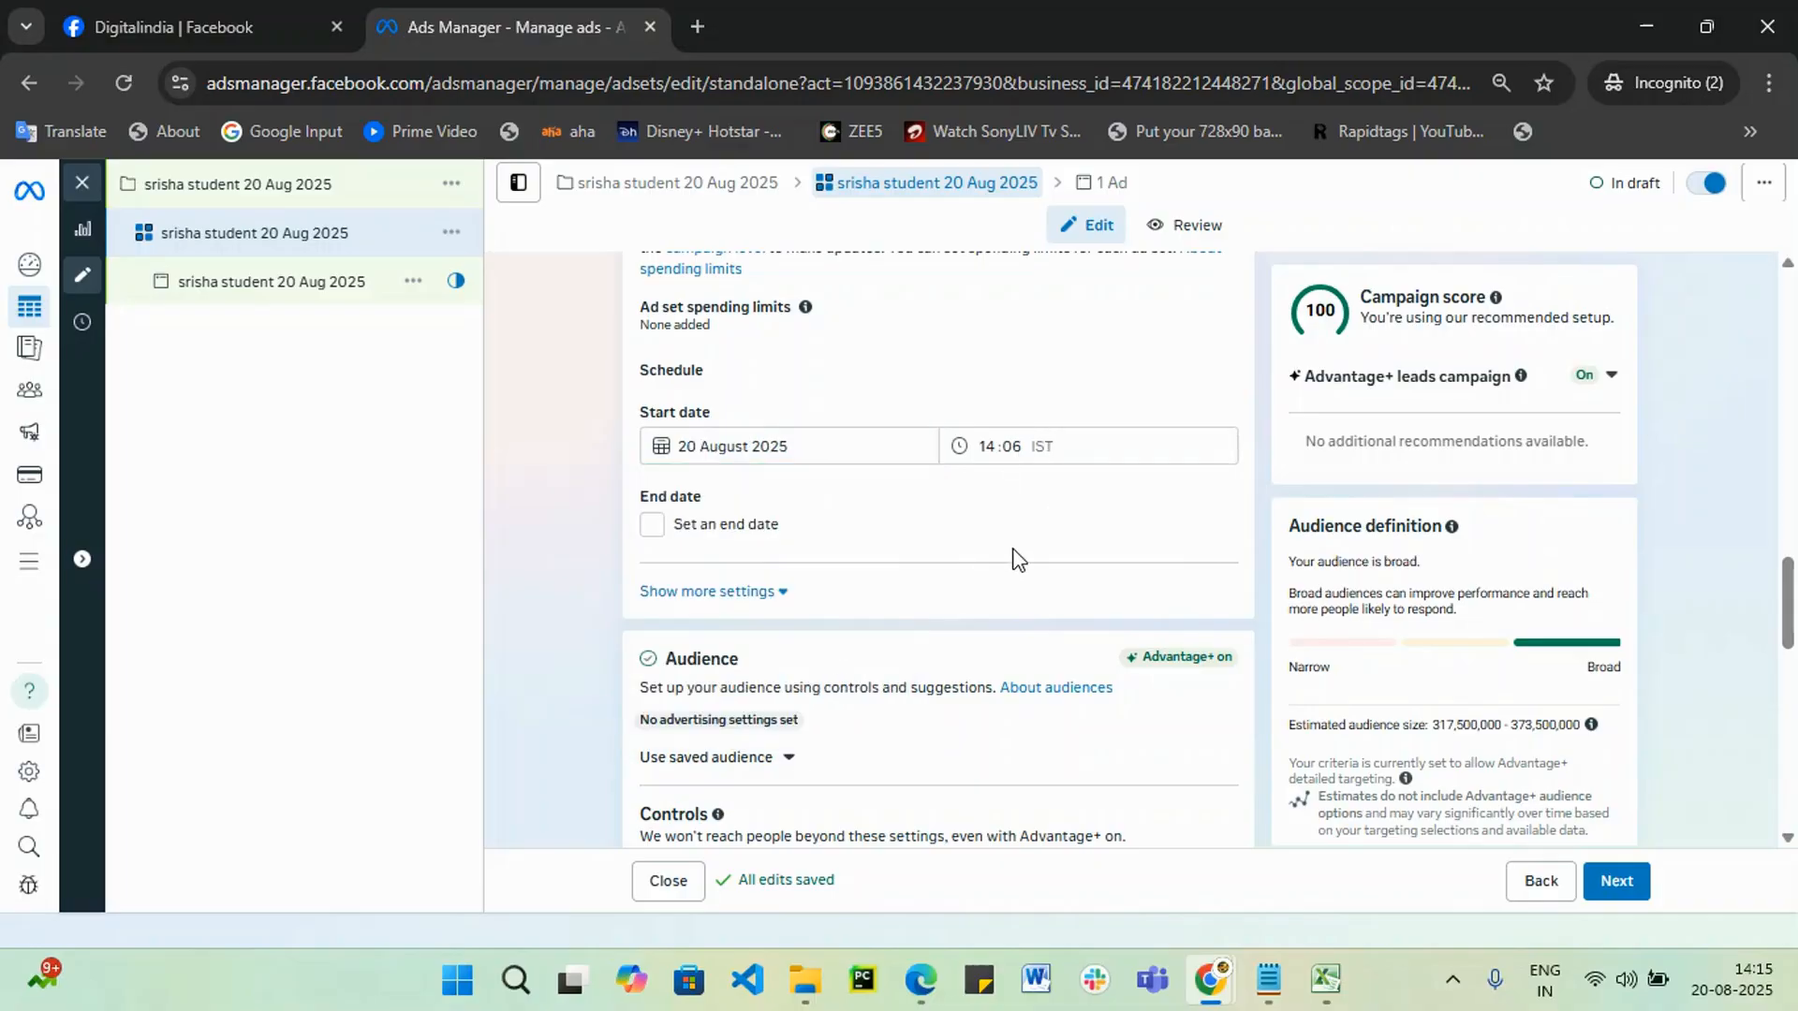
left_click(652, 525)
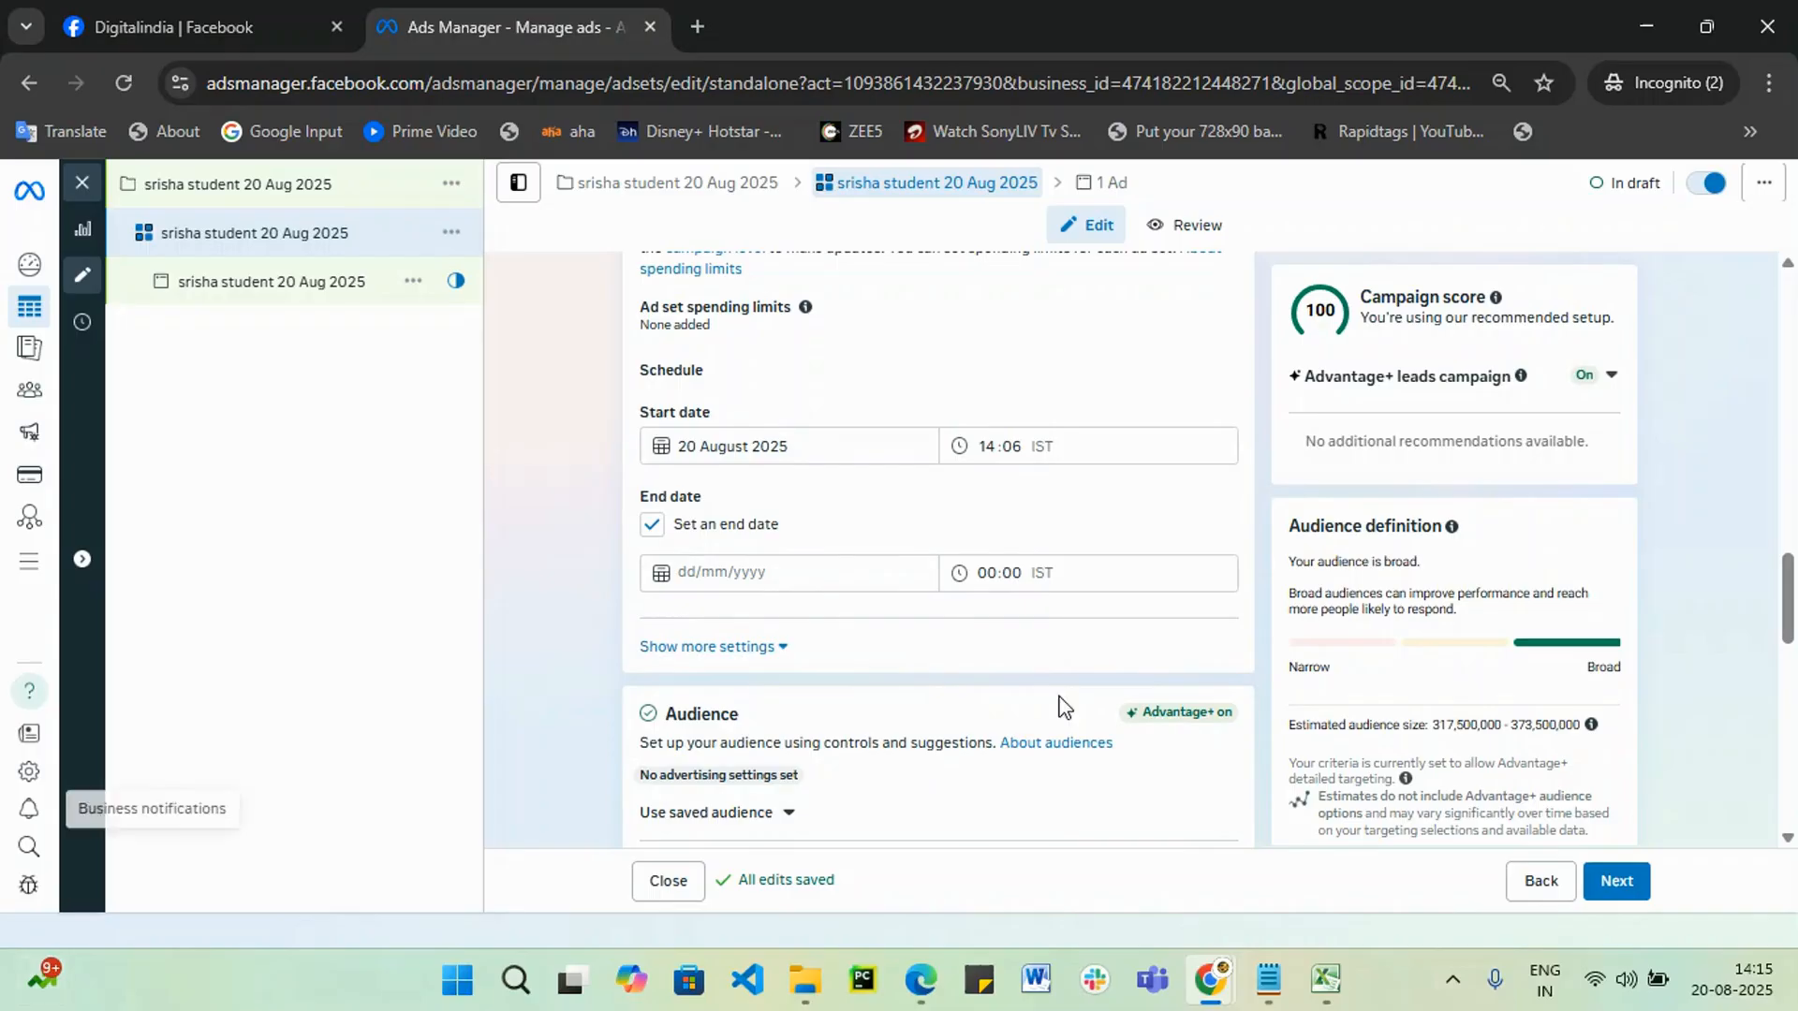
left_click(652, 524)
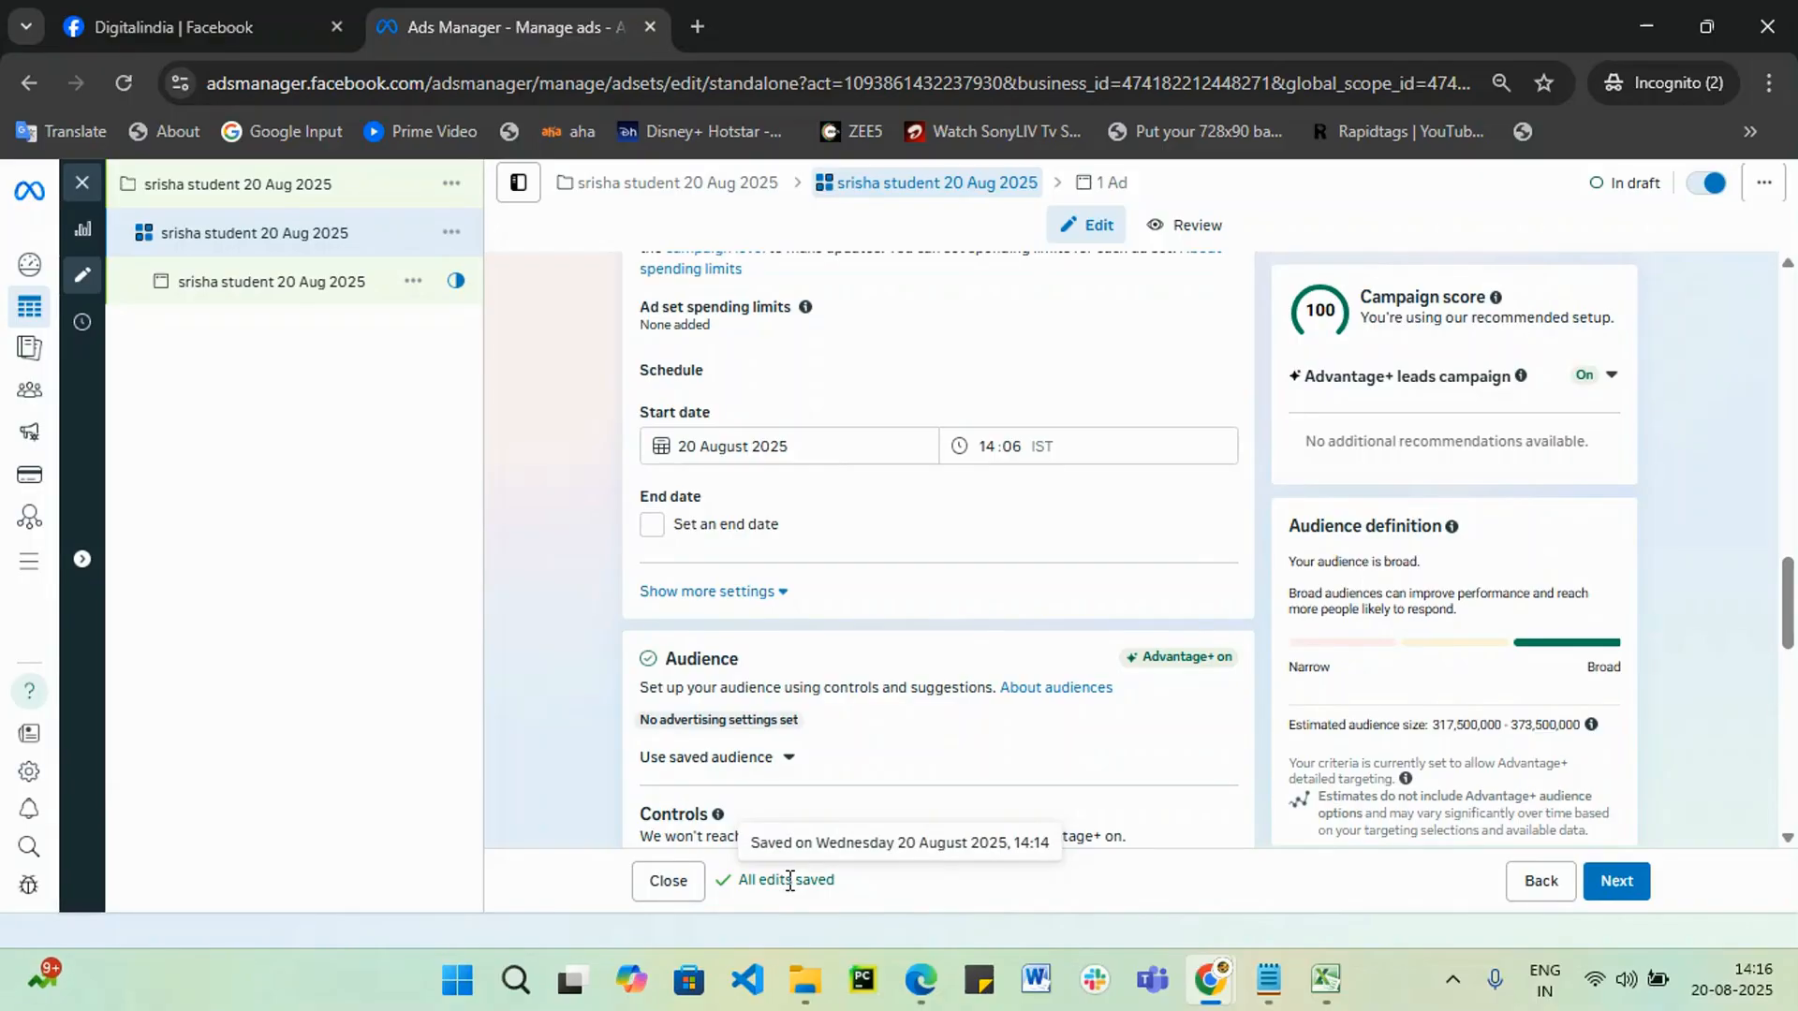
scroll(821, 532, "down", 1)
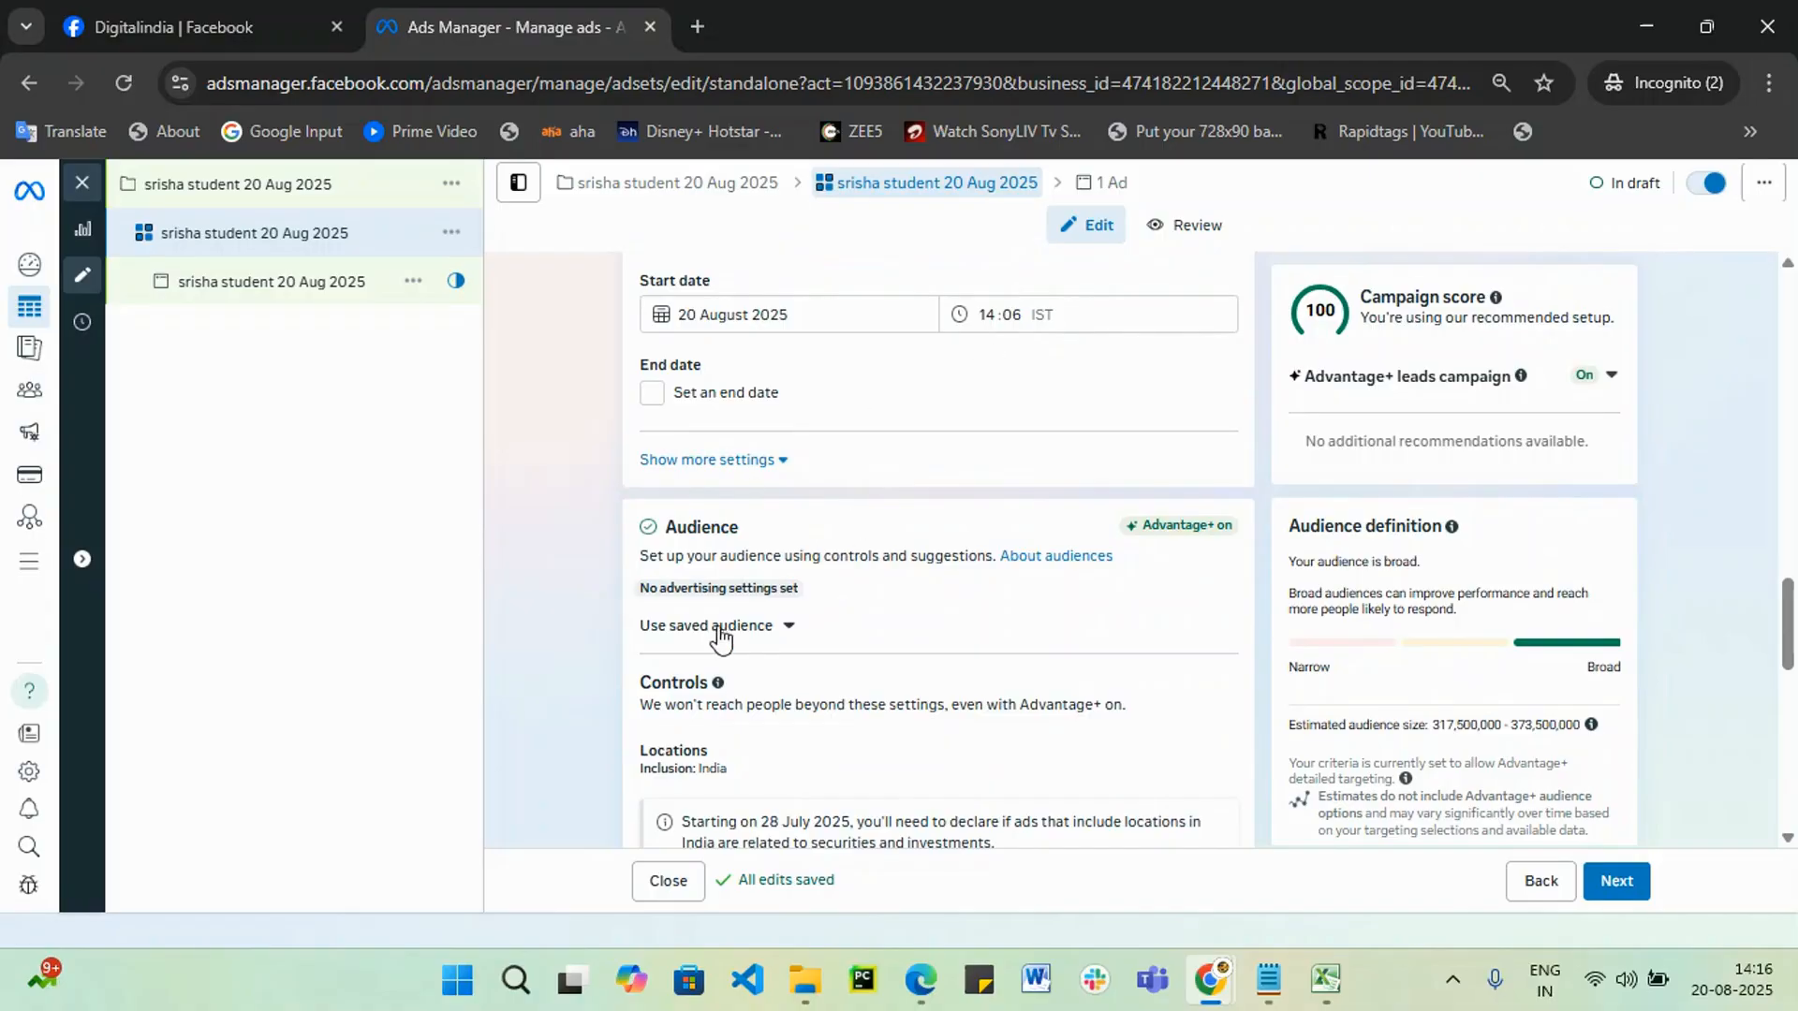
- Expand the Audience section's Locations editor, currently targeting India
scroll(848, 623, "down", 1)
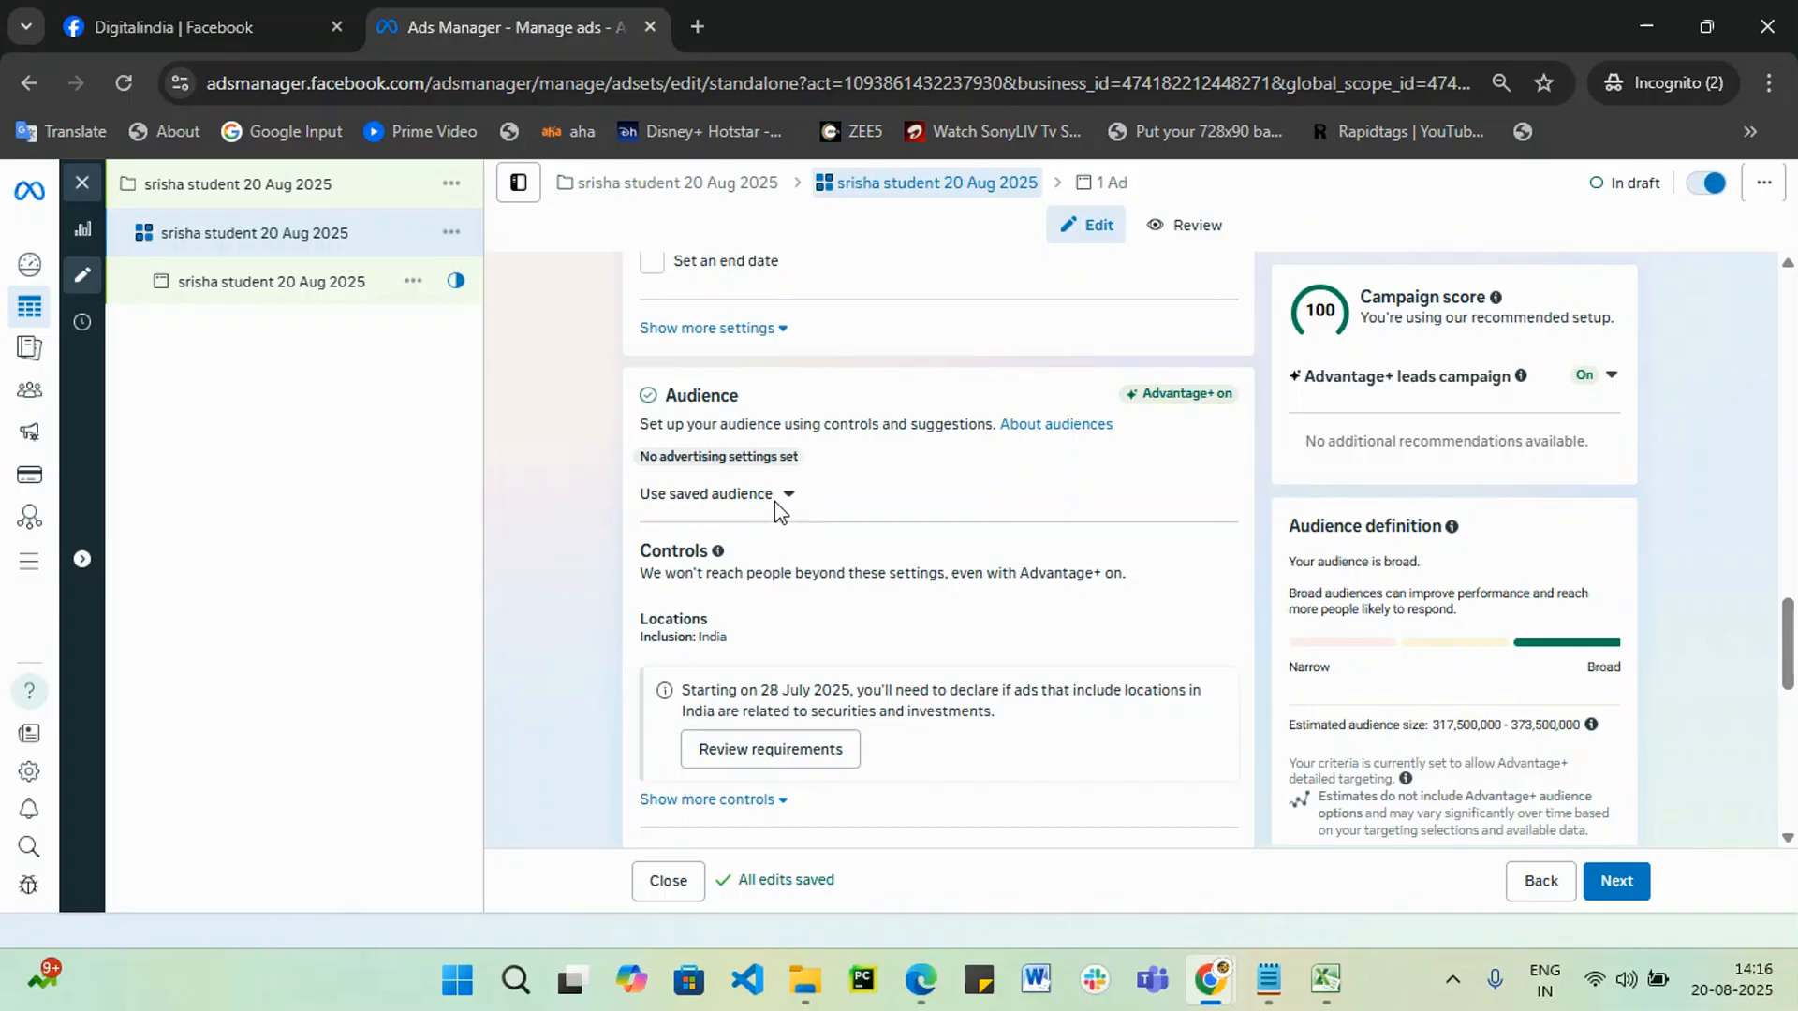
left_click_drag(783, 503, 998, 602)
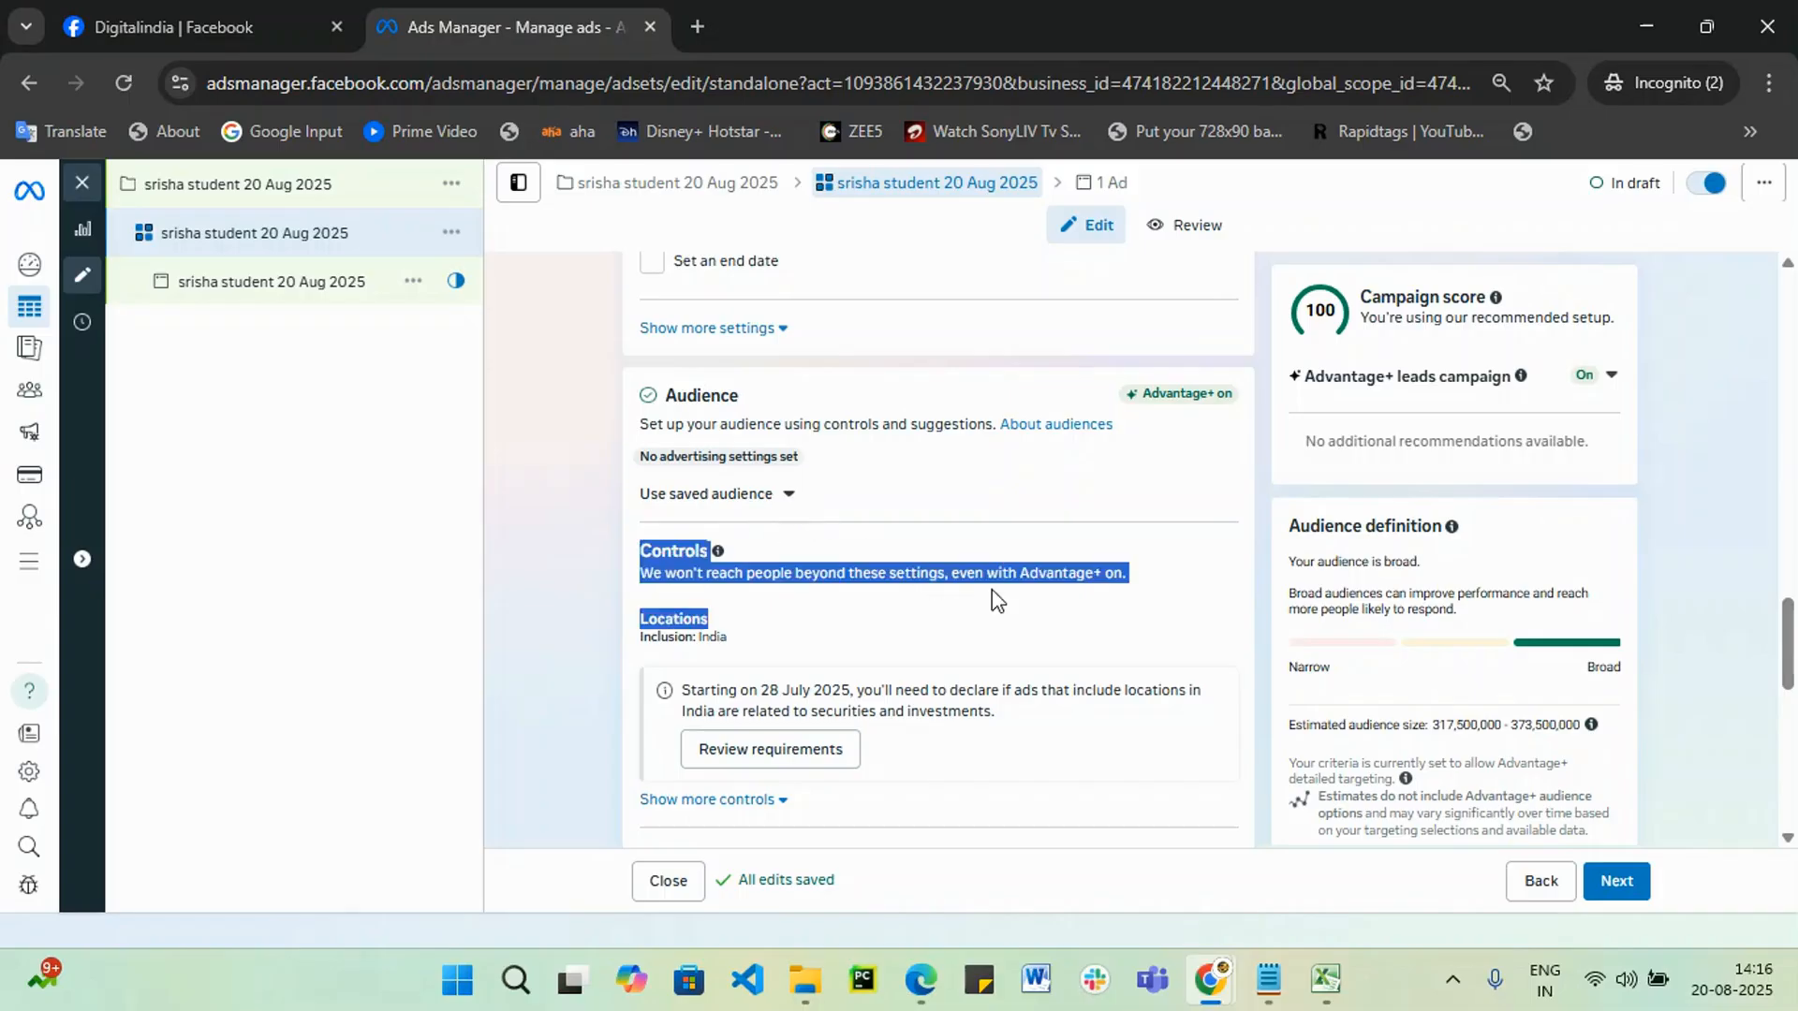
left_click(952, 634)
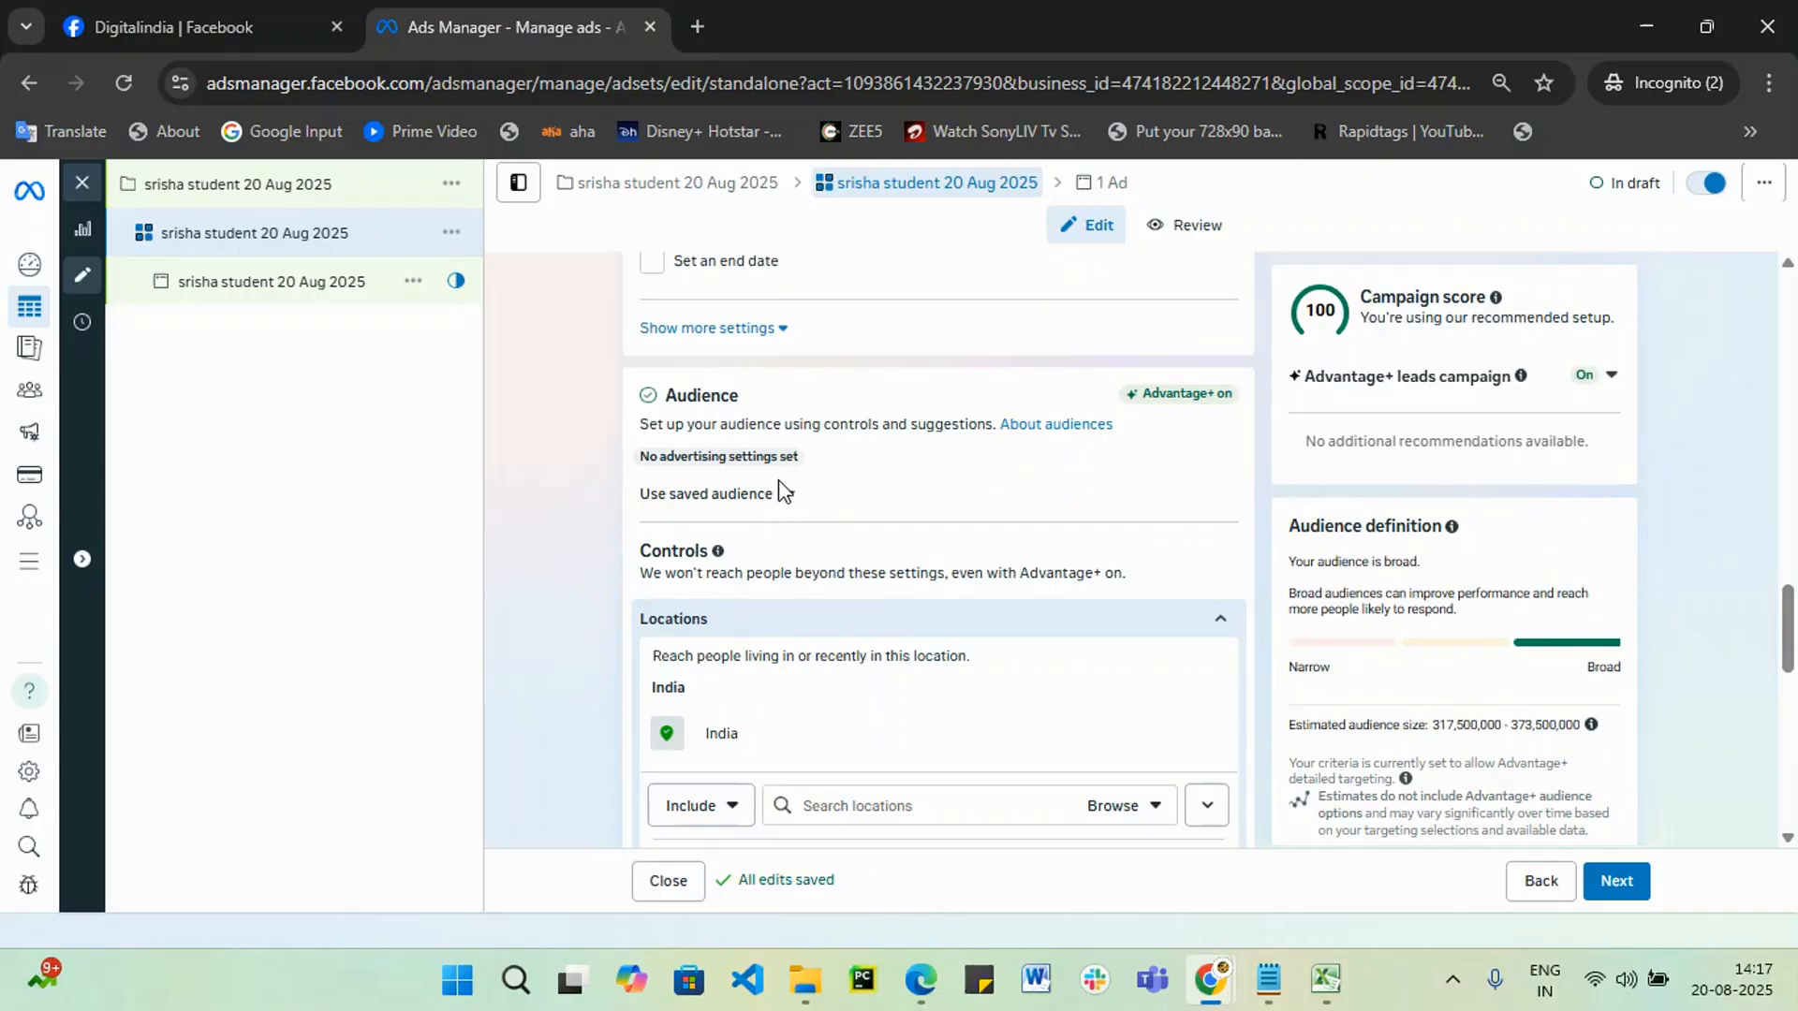
scroll(824, 610, "down", 3)
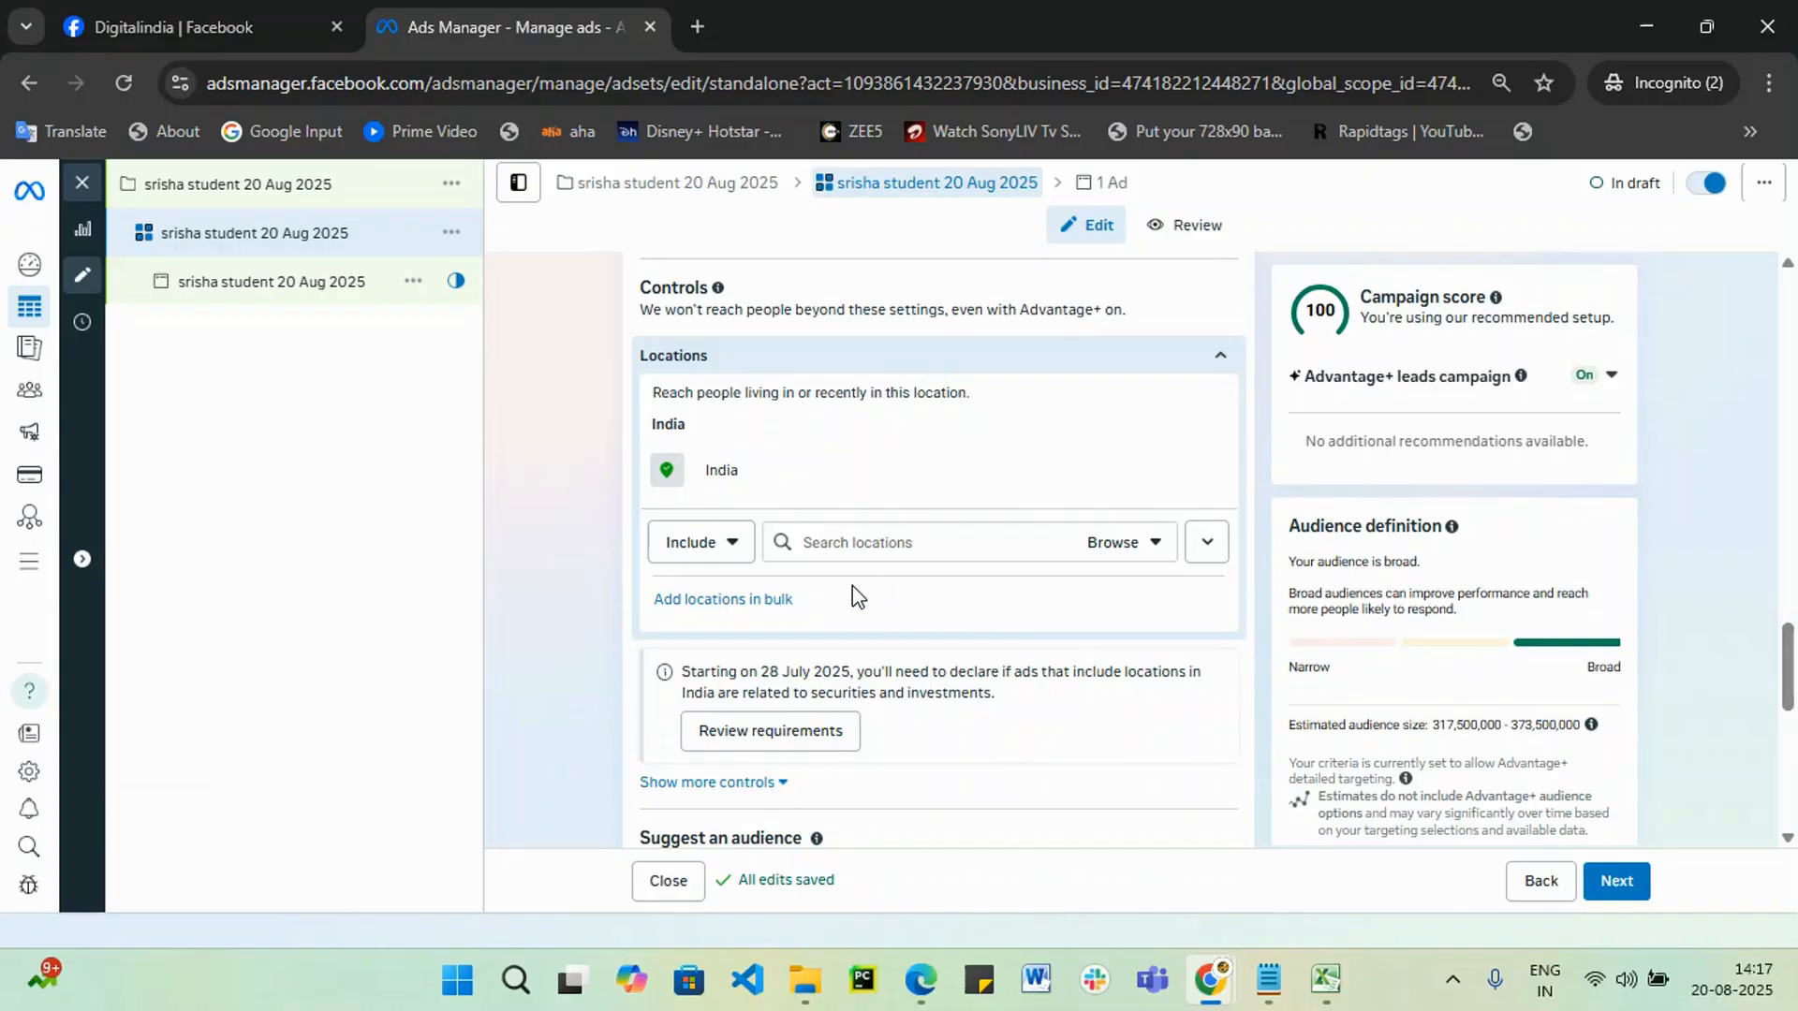
mouse_move(104, 590)
scroll(912, 571, "up", 2)
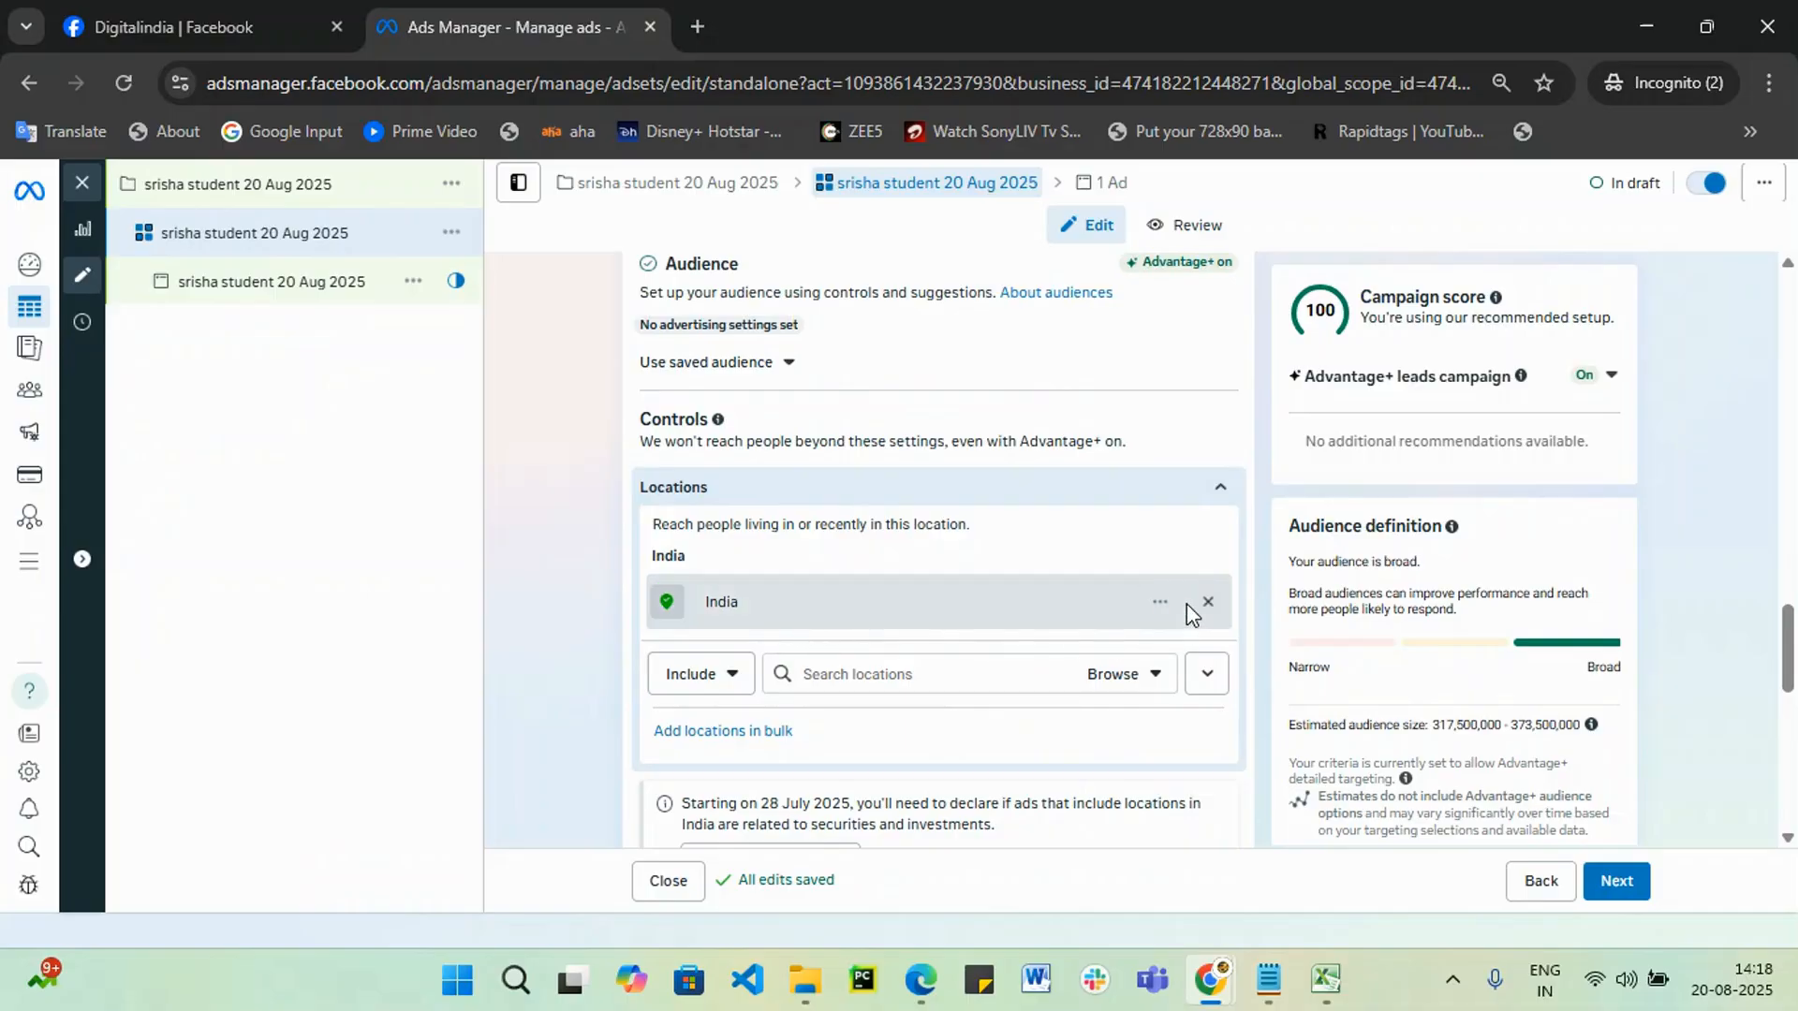
- Add Hyderabad, Telangana, India as a target location
left_click(854, 665)
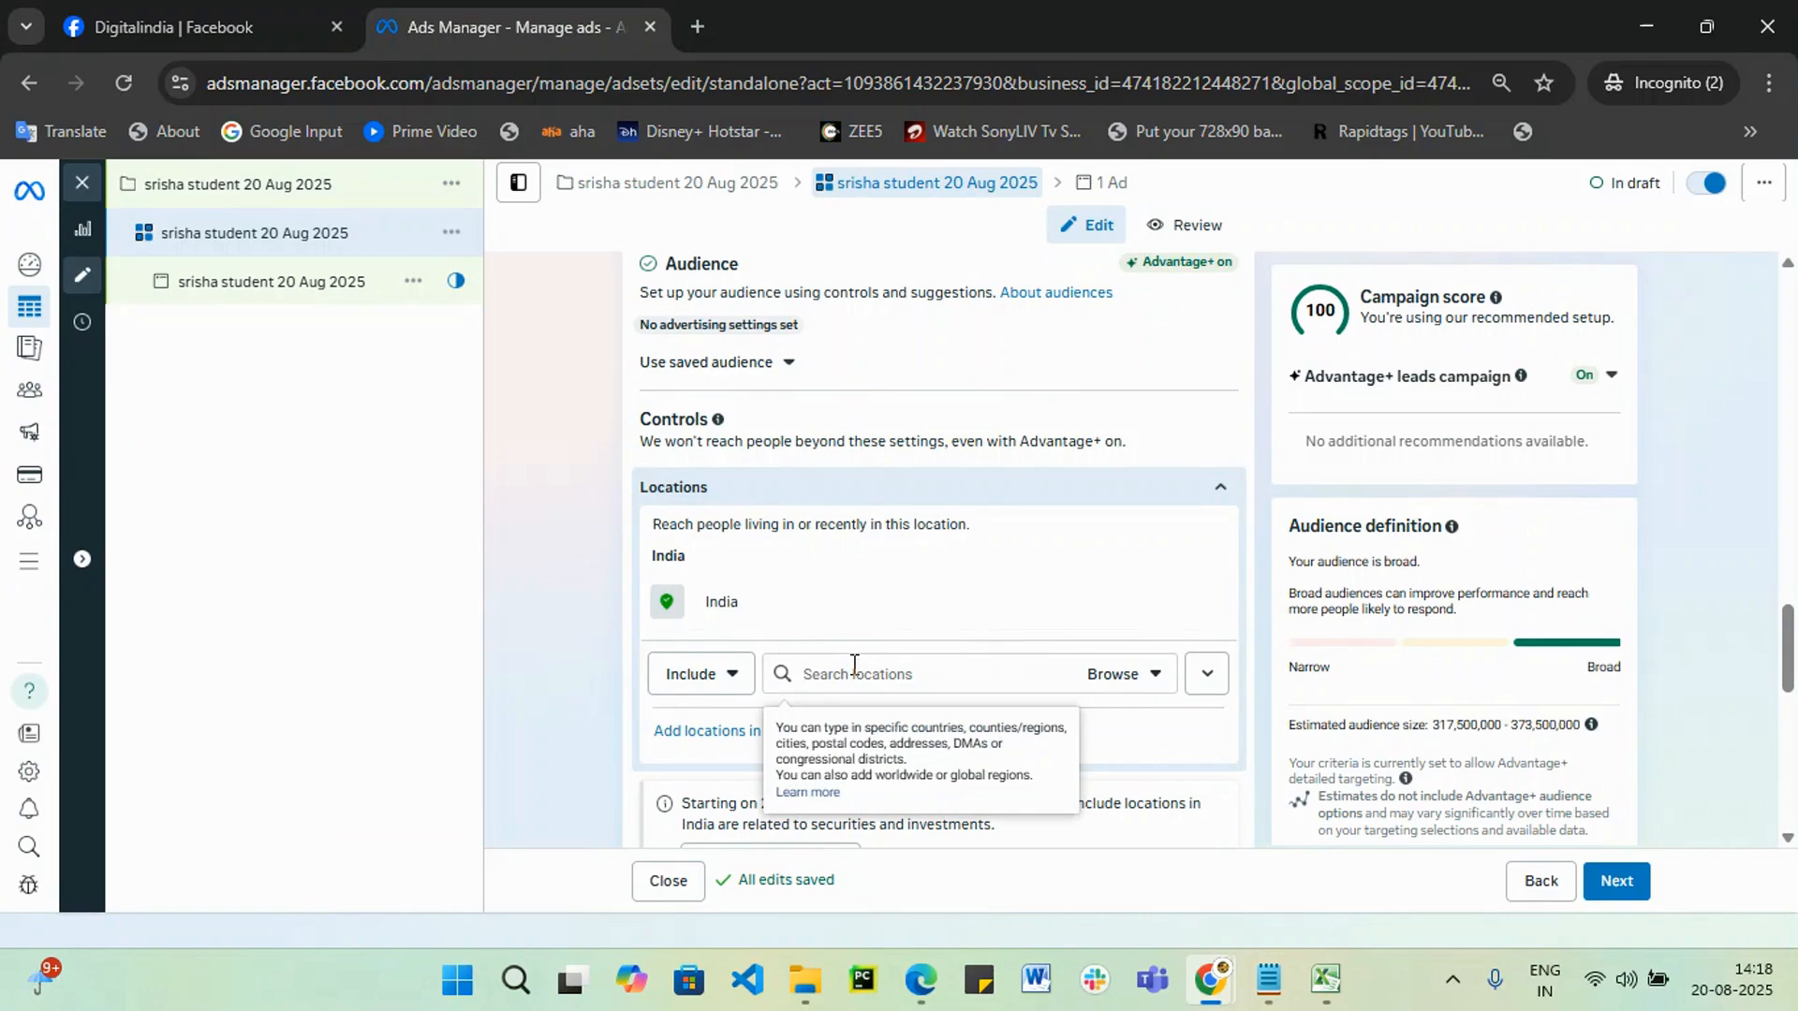
type("hyderab")
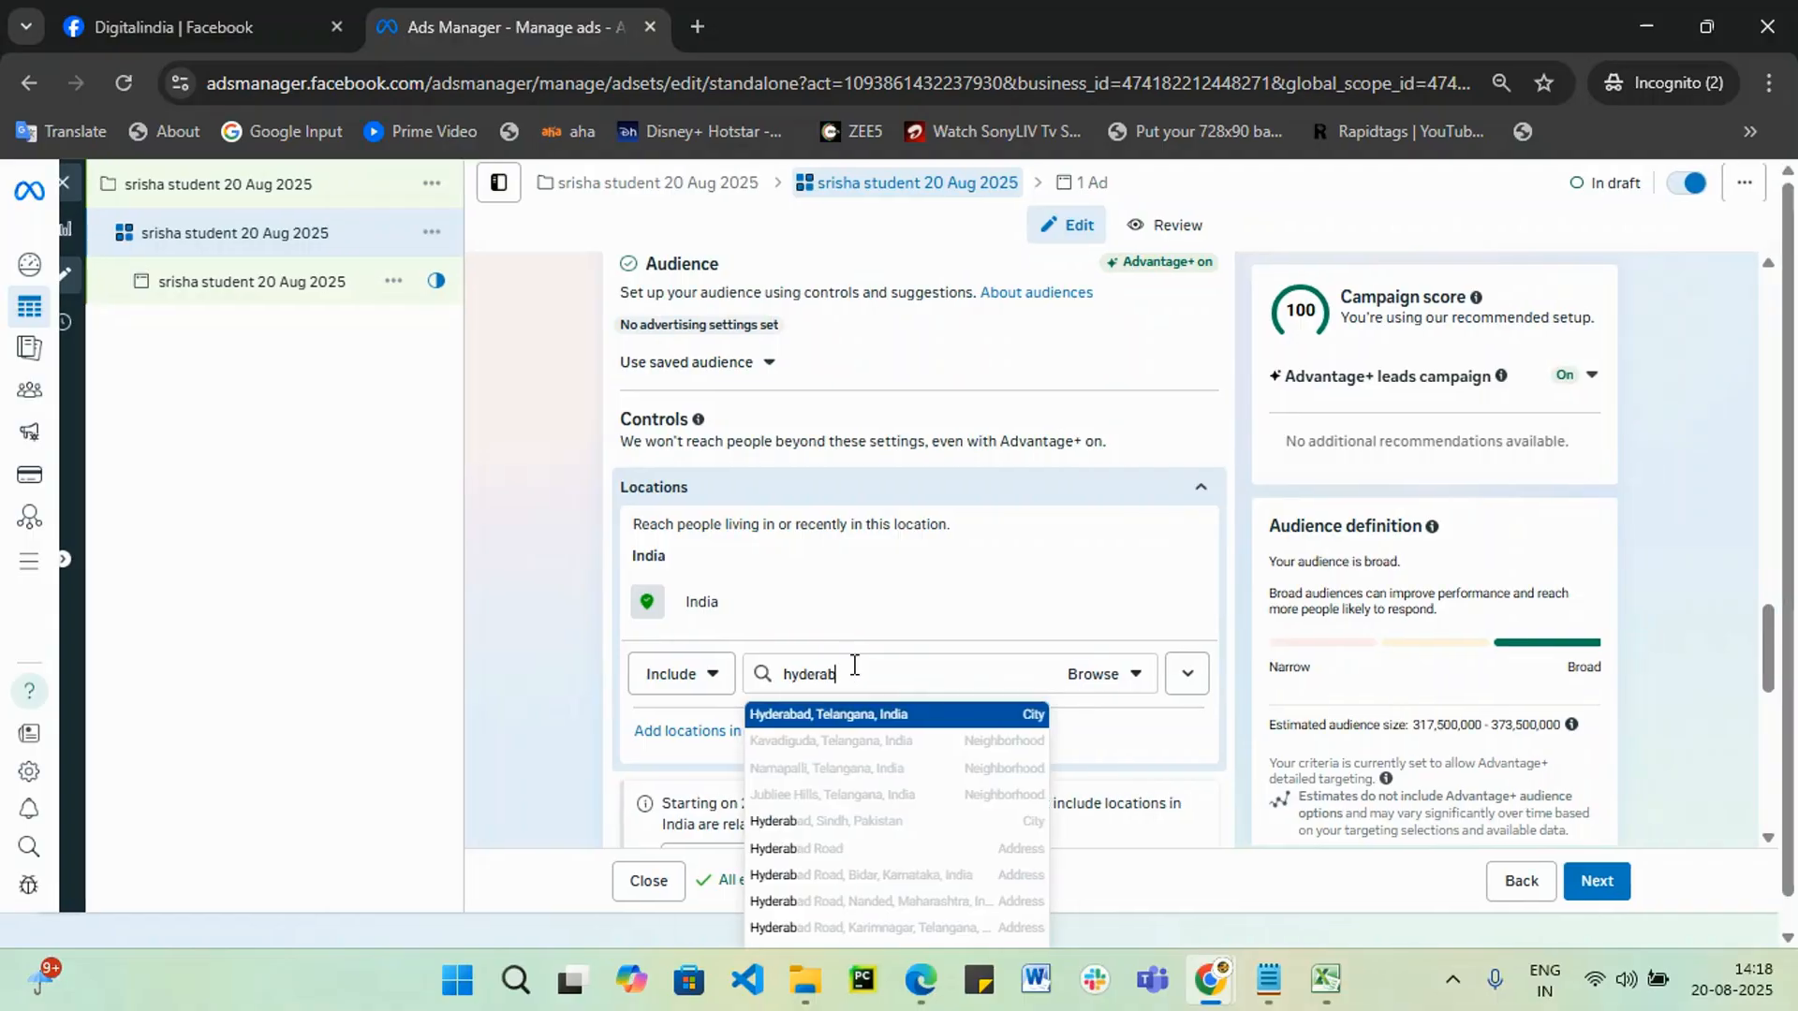
left_click(846, 717)
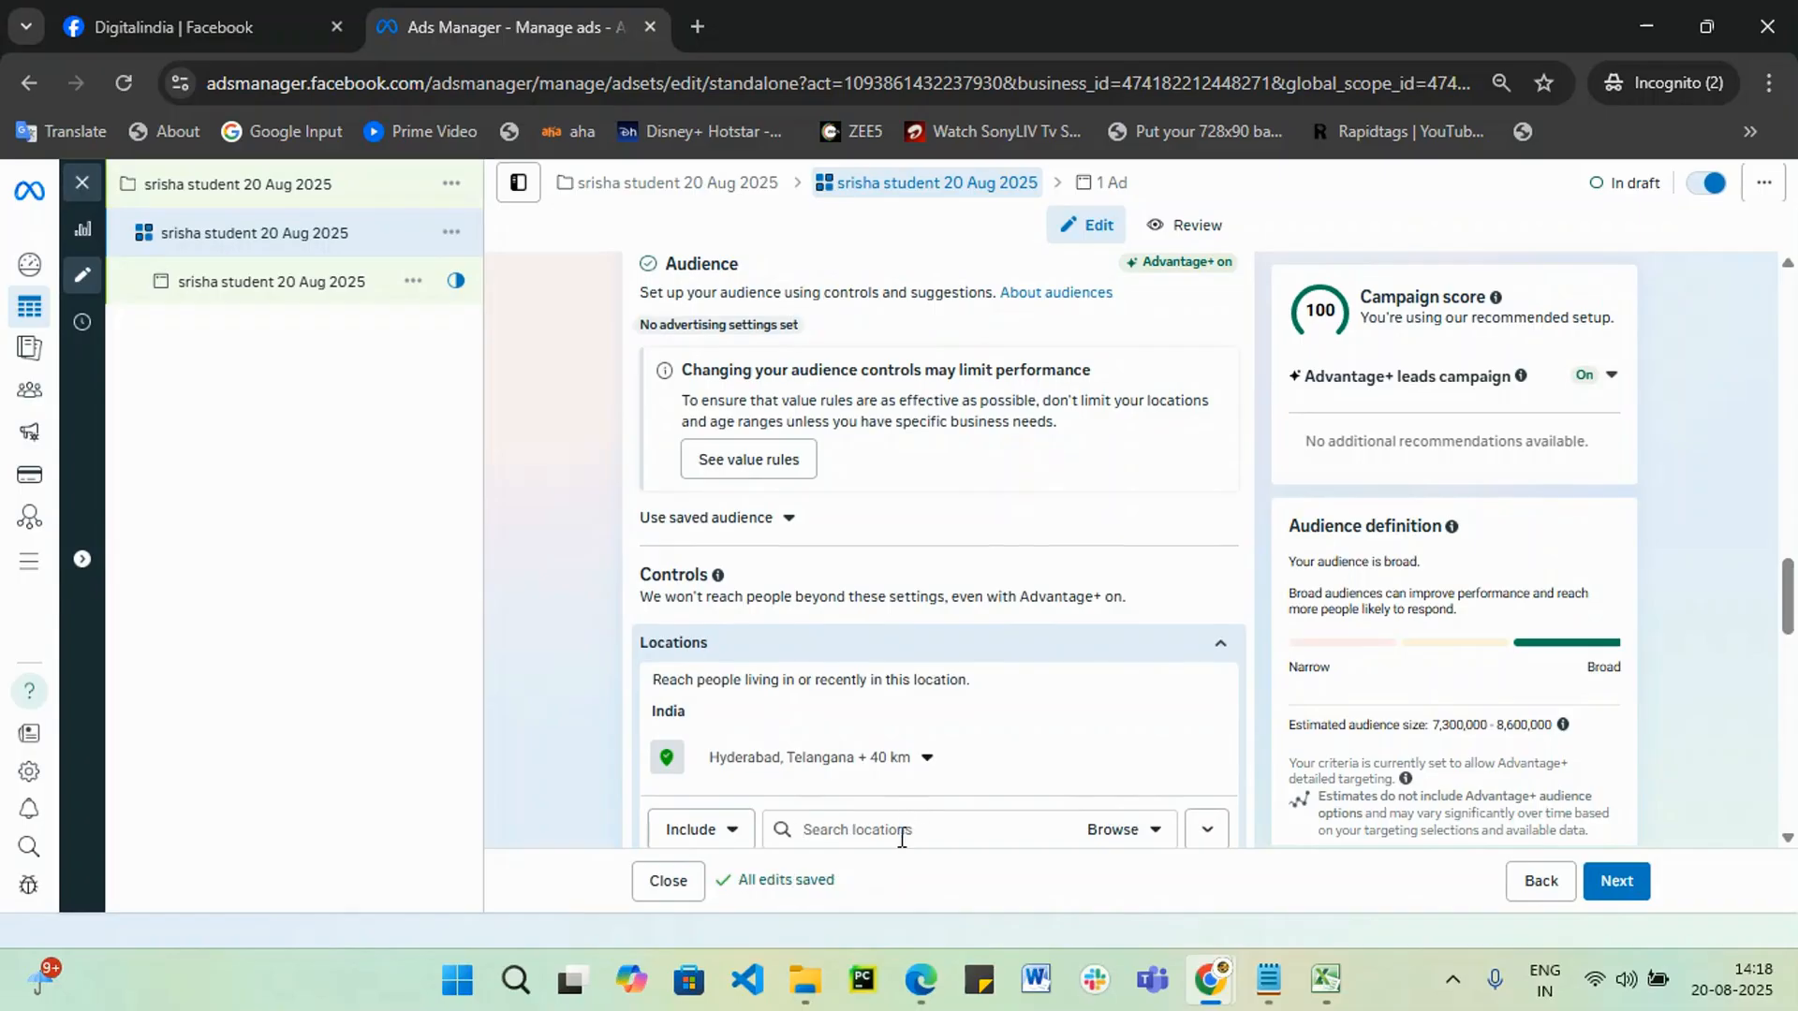
- Add Karnataka, India as a target location, correcting the misspelled search
type("karna")
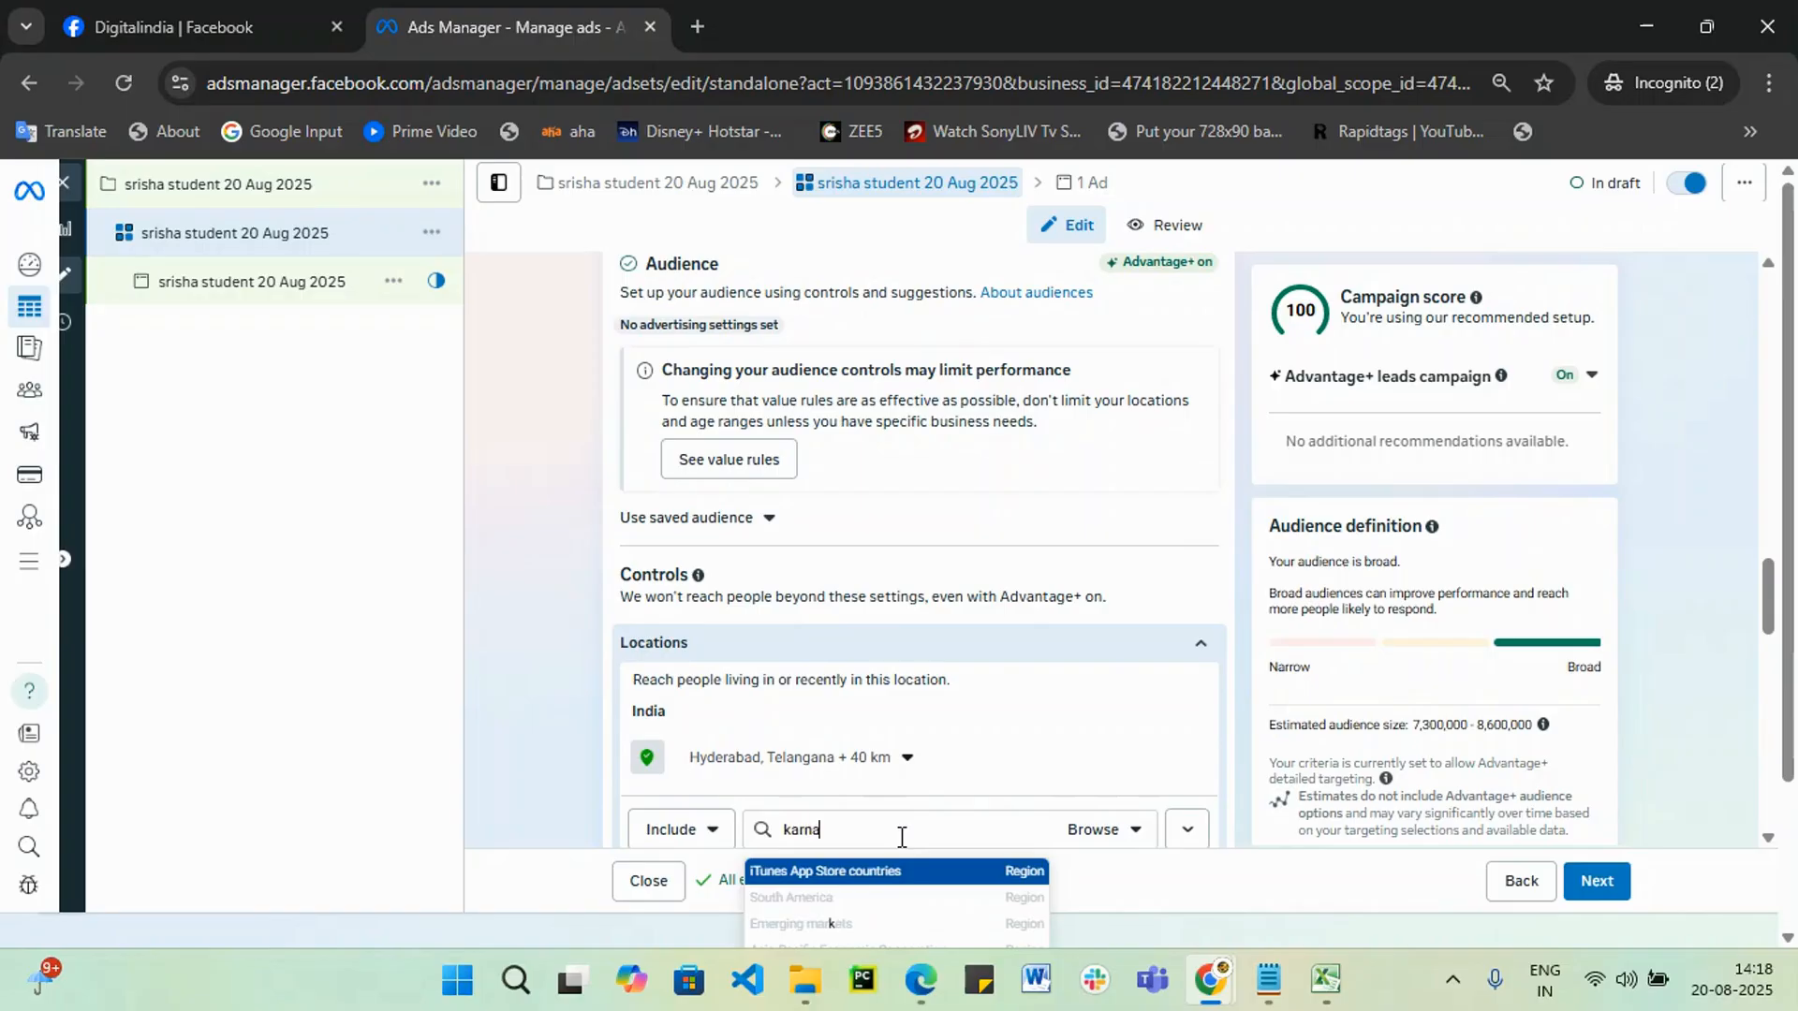
type("kat")
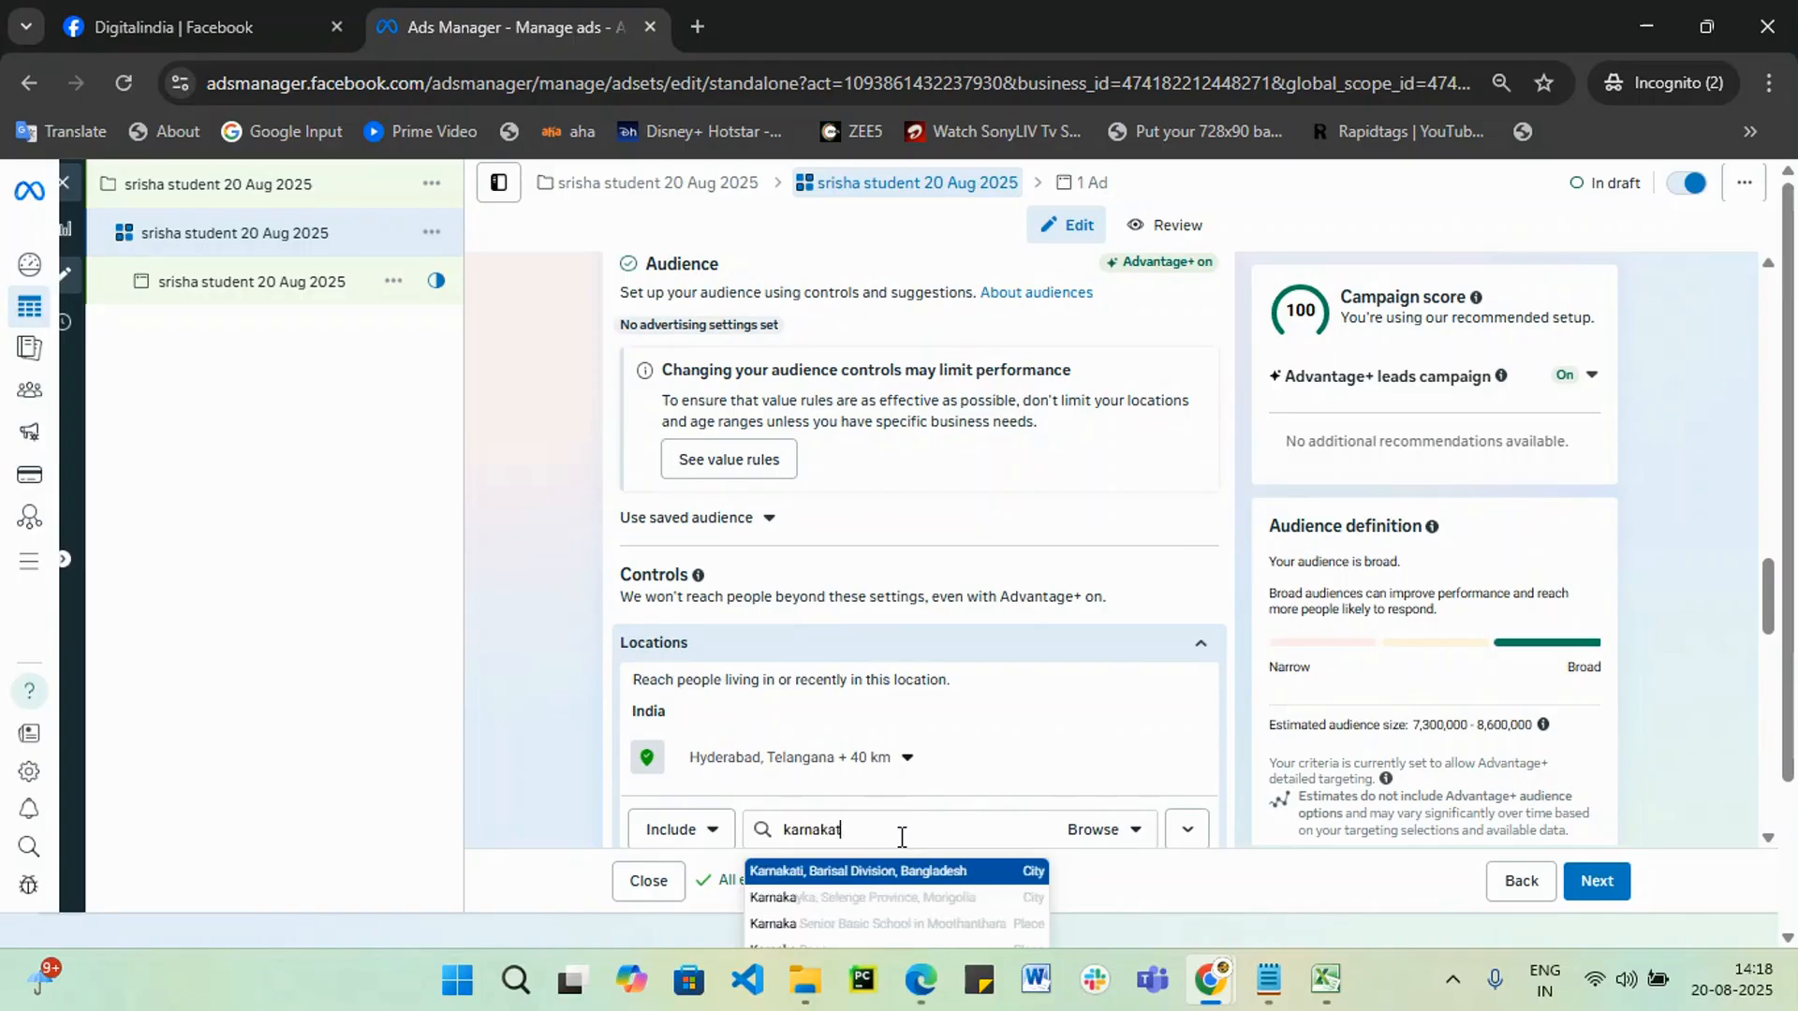
type("ka")
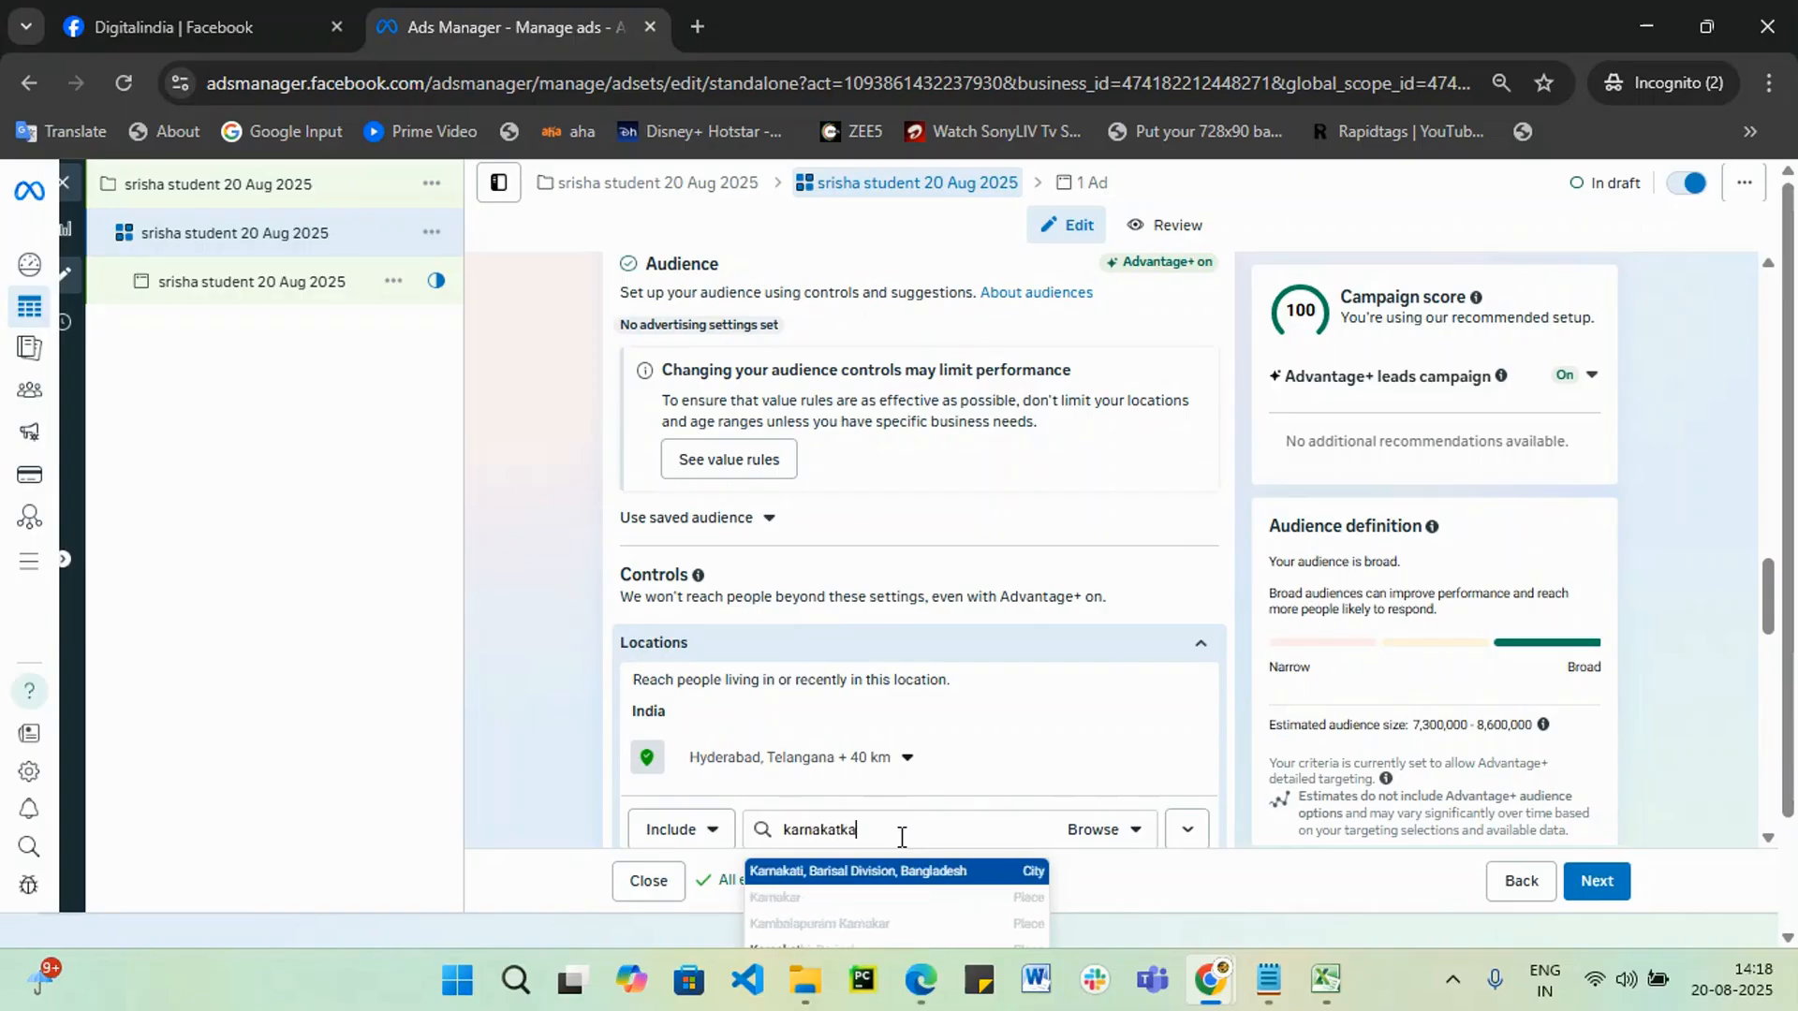
scroll(969, 642, "down", 4)
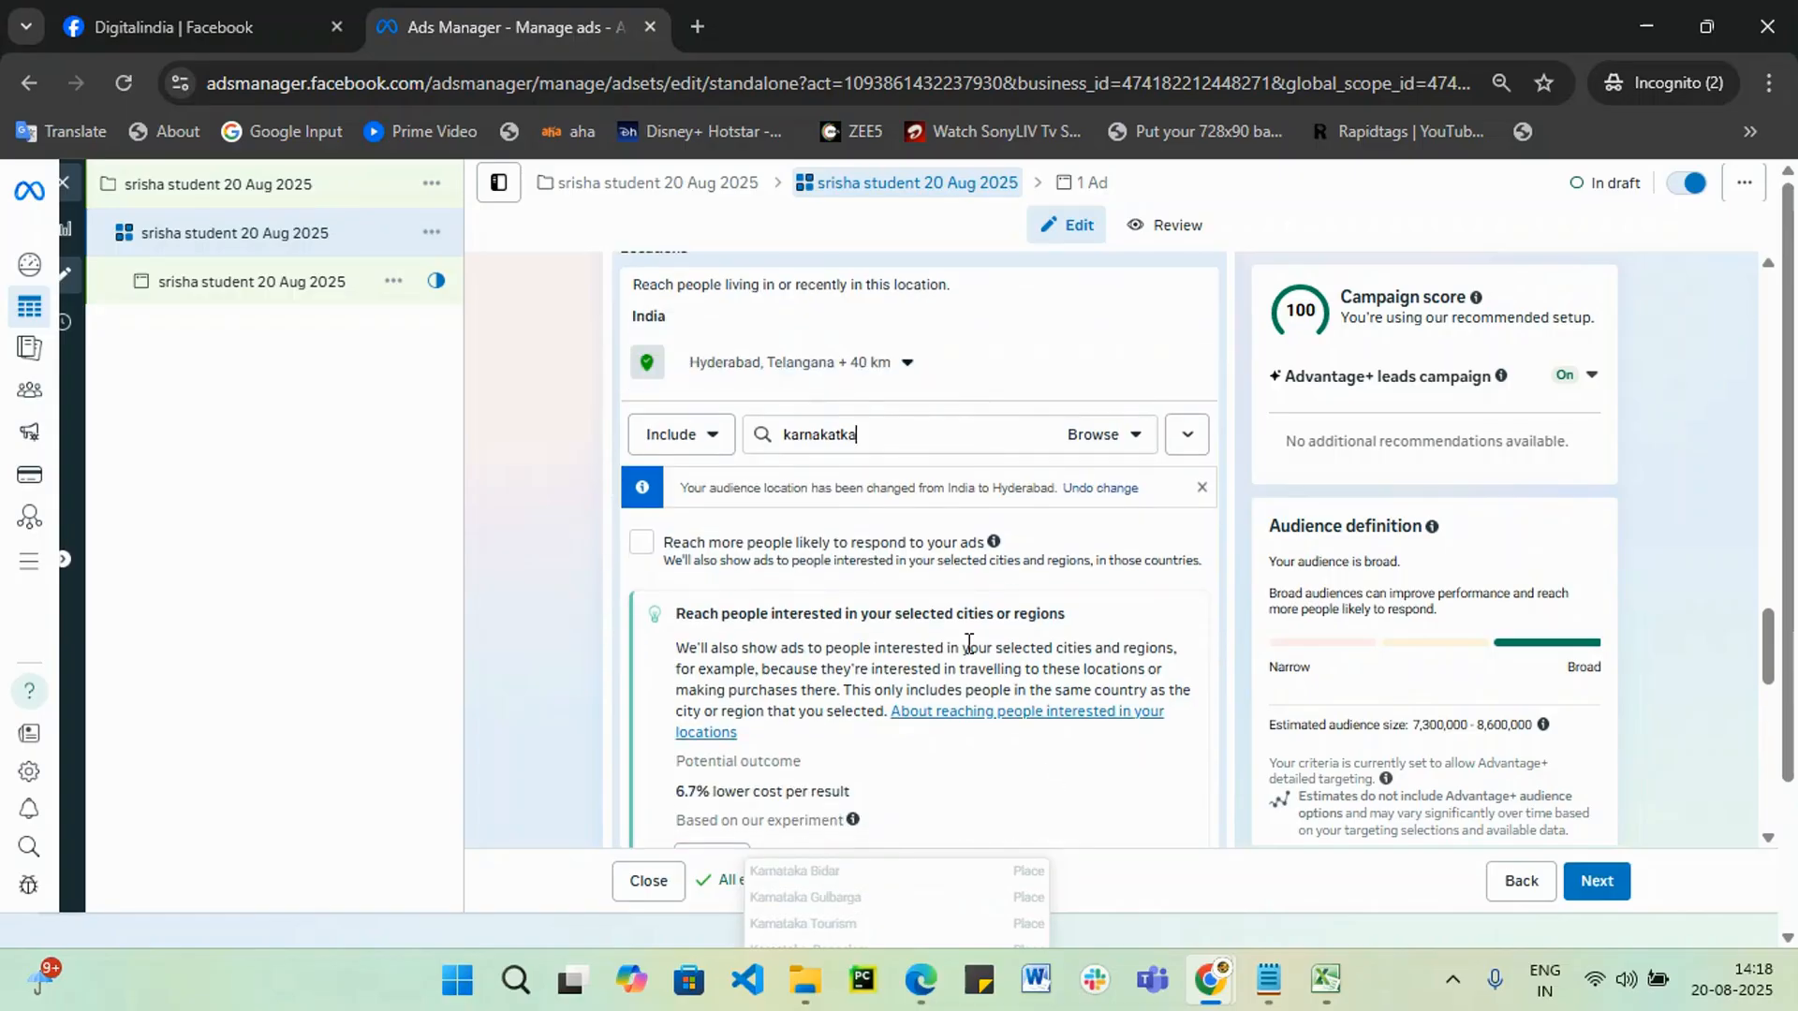
double_click(883, 420)
left_click(883, 423)
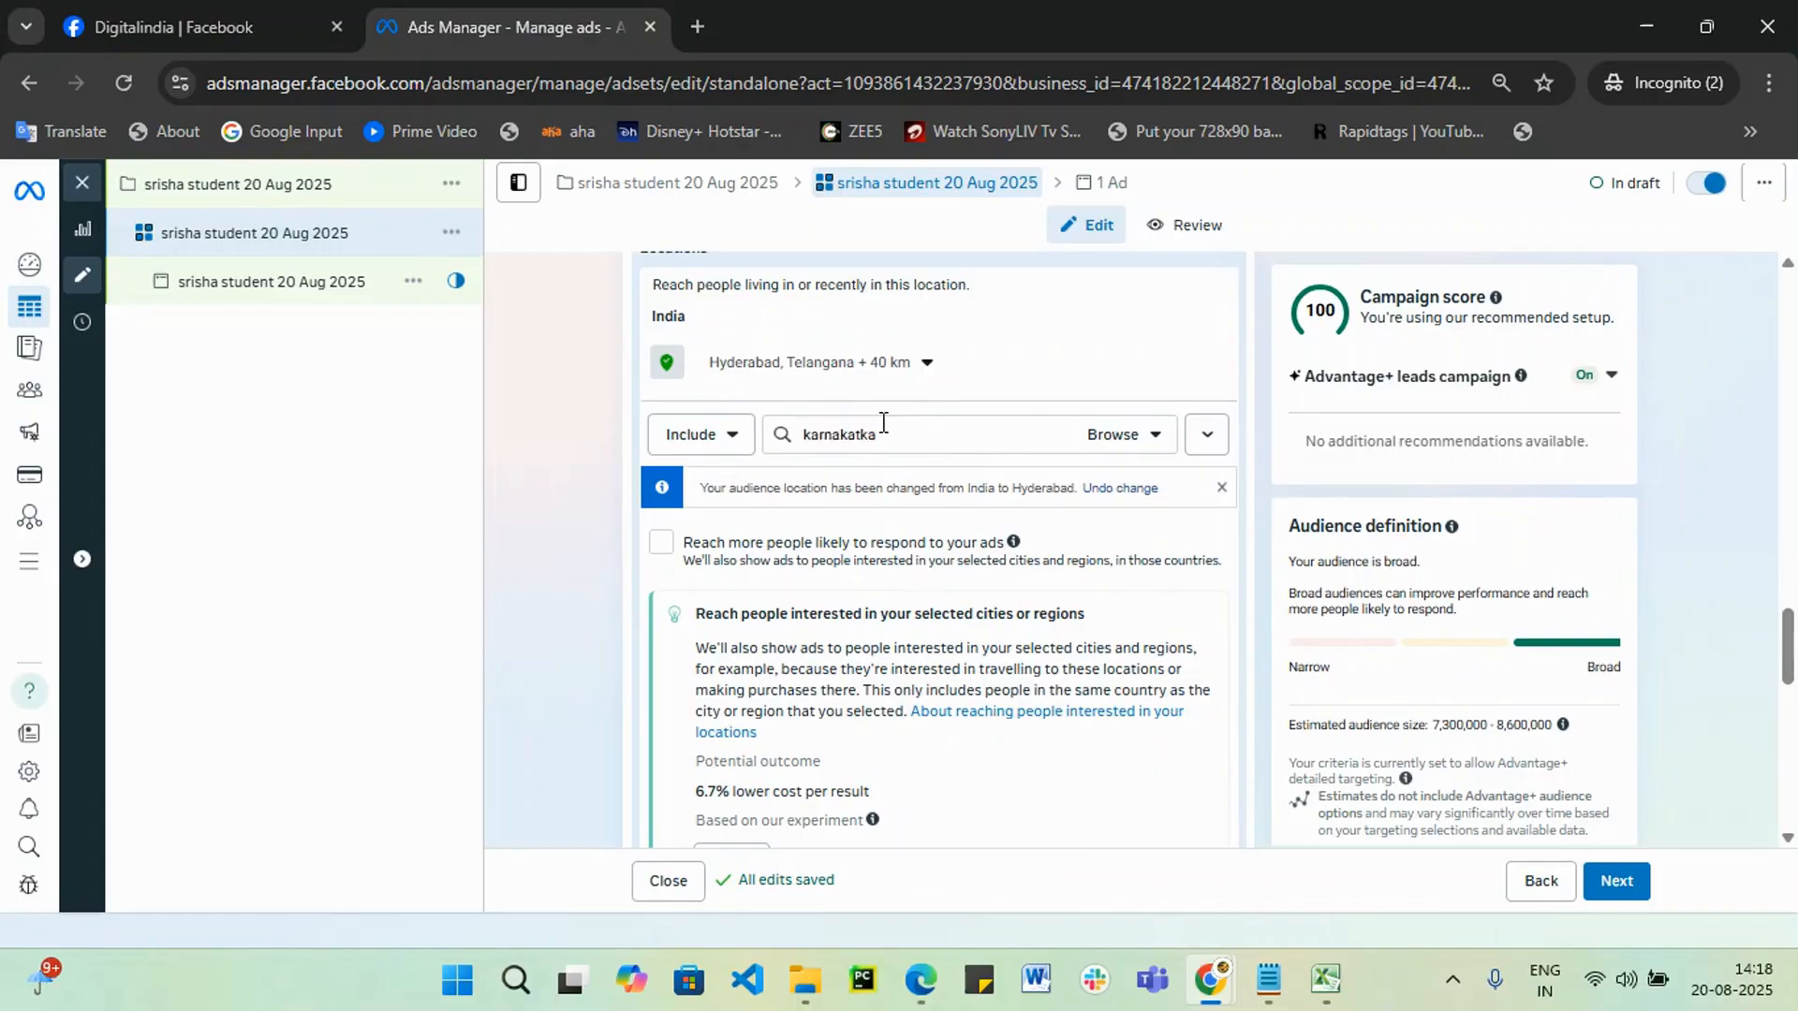
double_click(883, 422)
key("BackSpace")
type("karna")
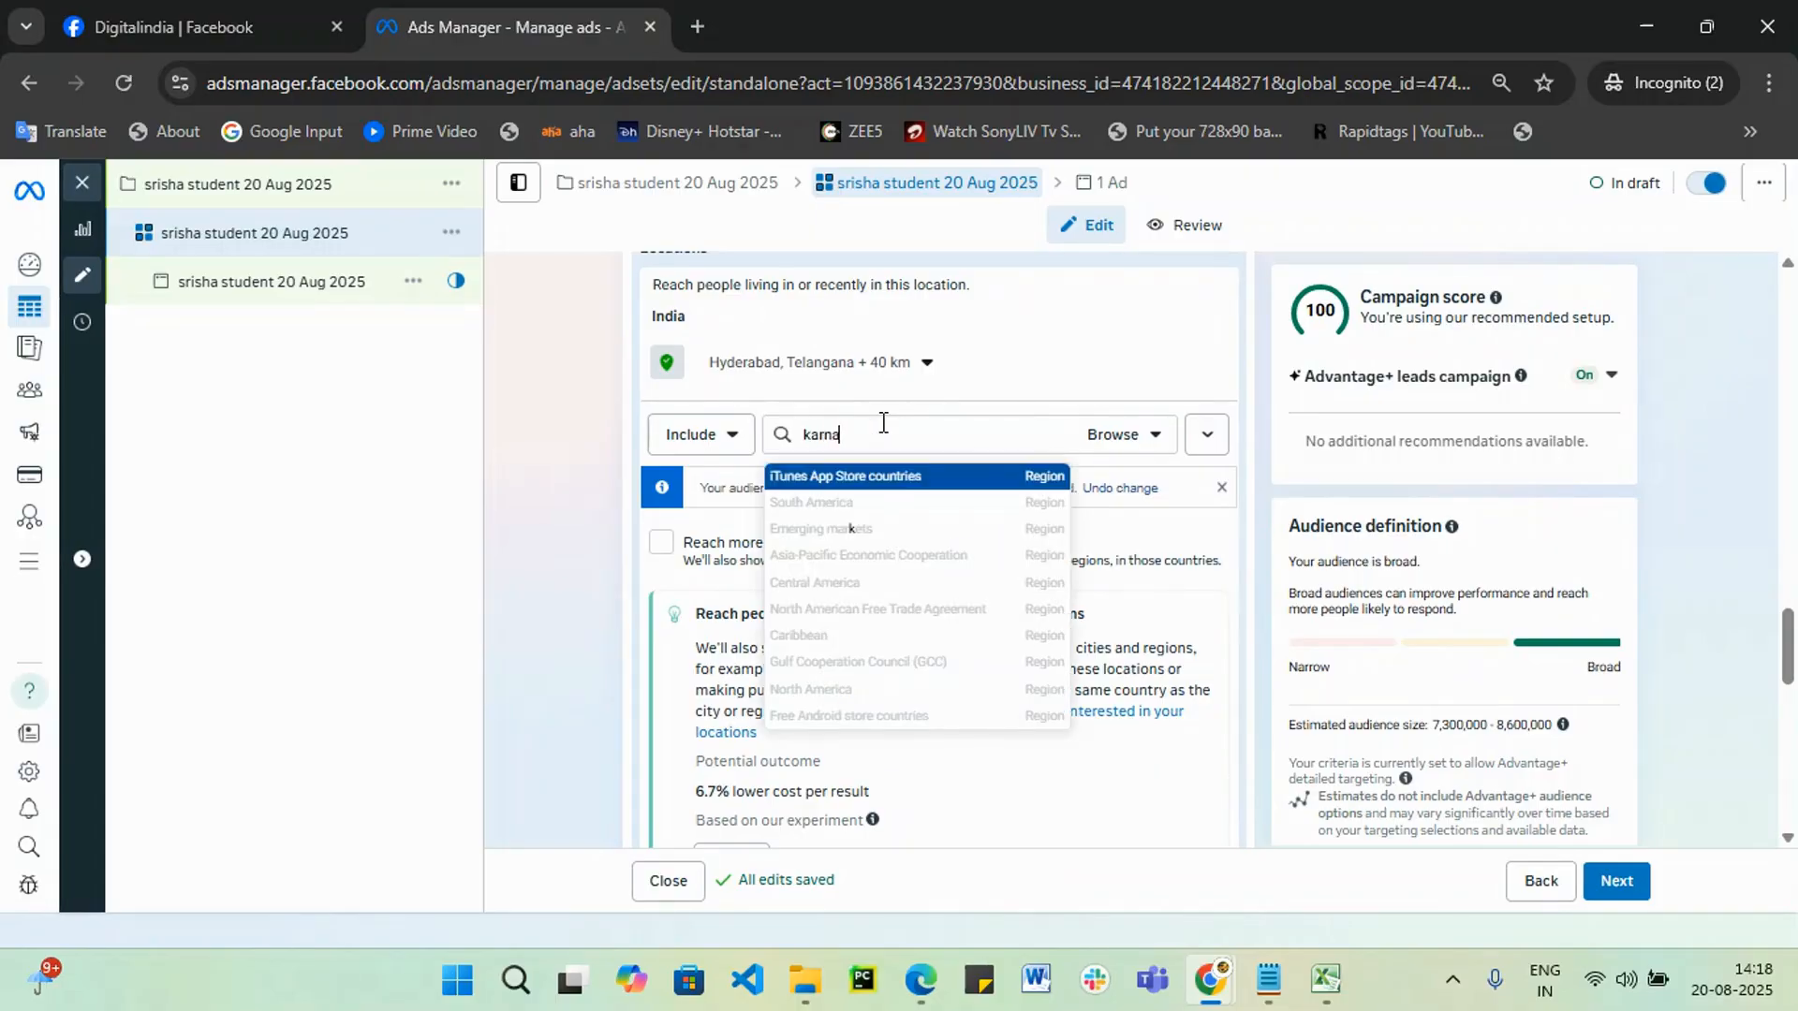
type("taka")
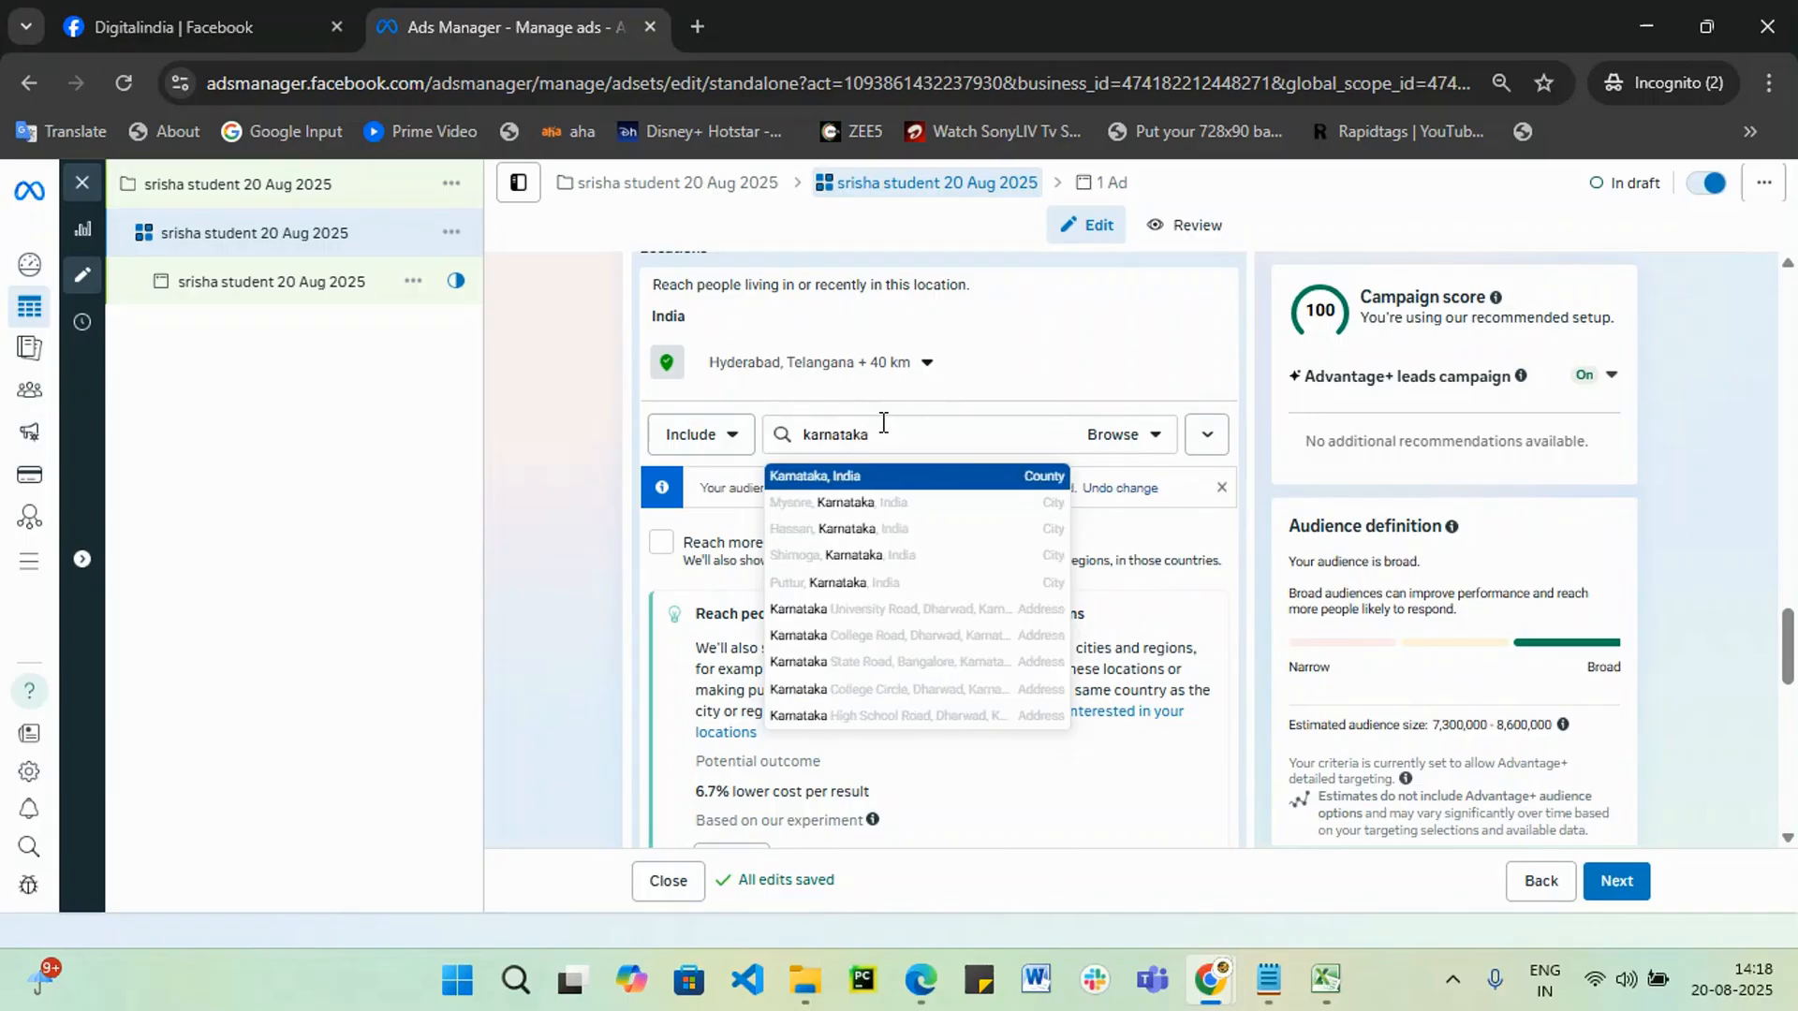
left_click(877, 478)
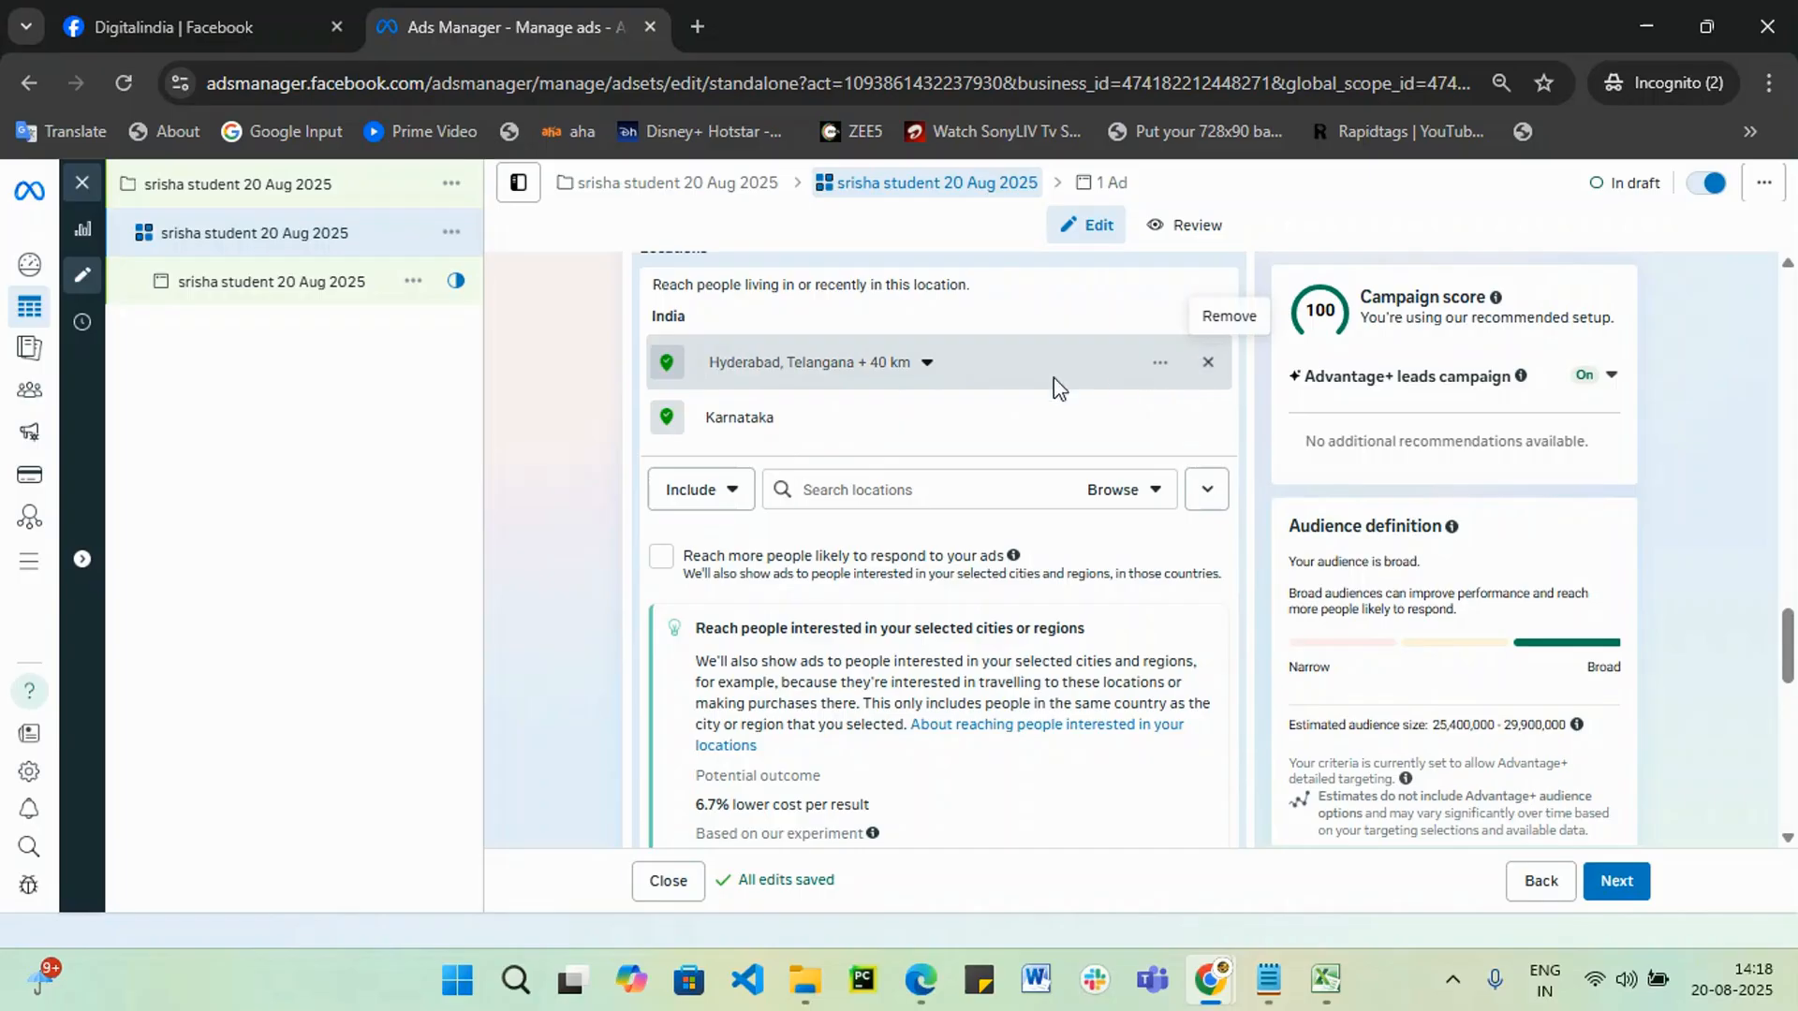
- Widen the Hyderabad targeting radius to 80 km
left_click(927, 362)
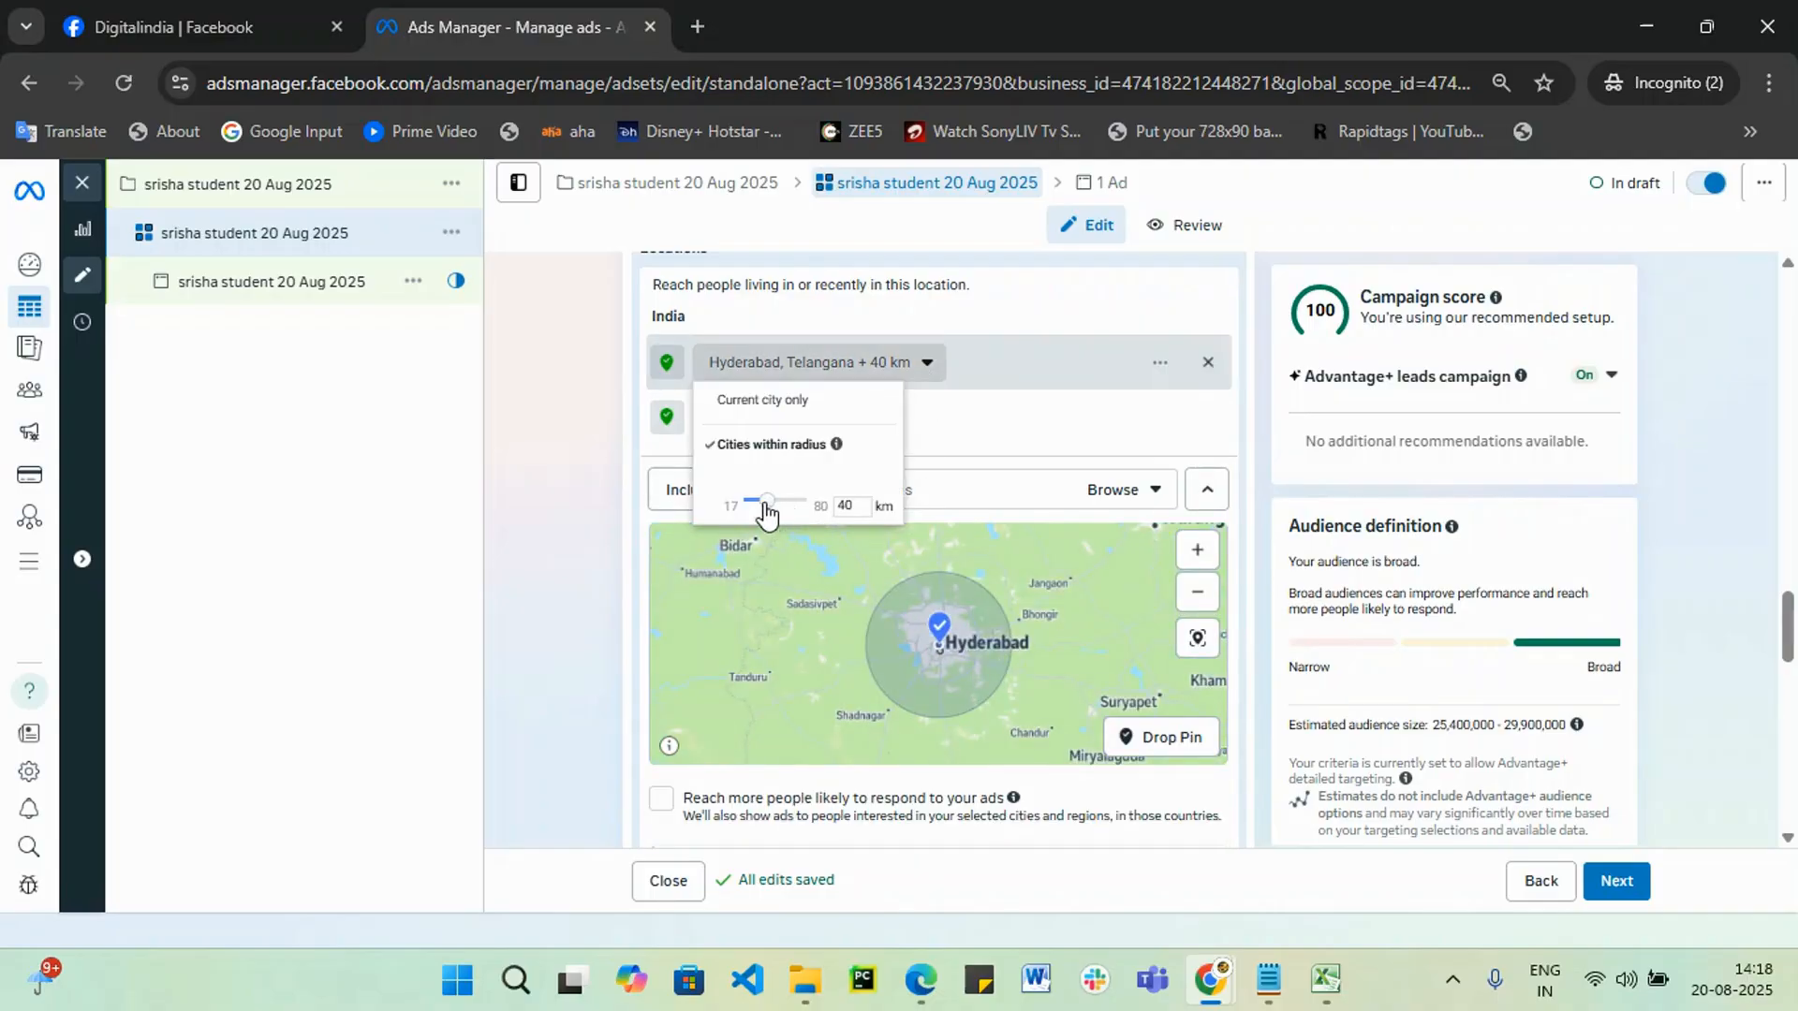
left_click_drag(767, 501, 823, 504)
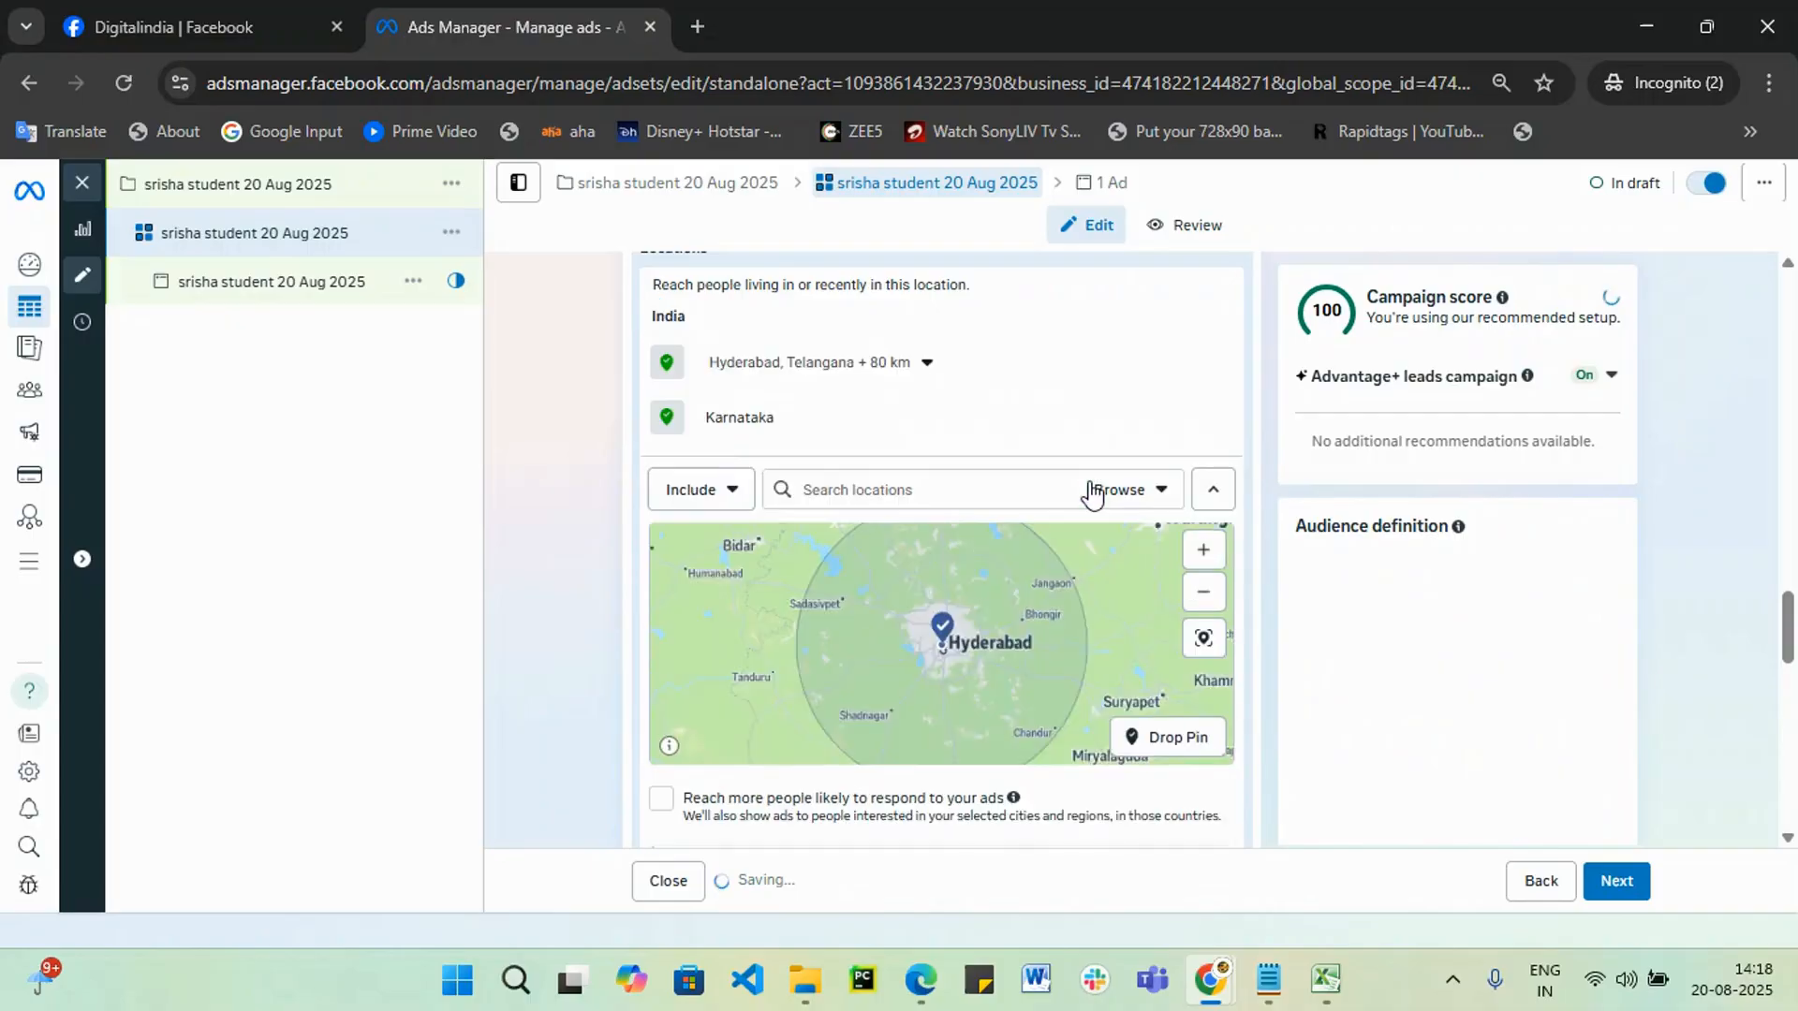
left_click(1079, 479)
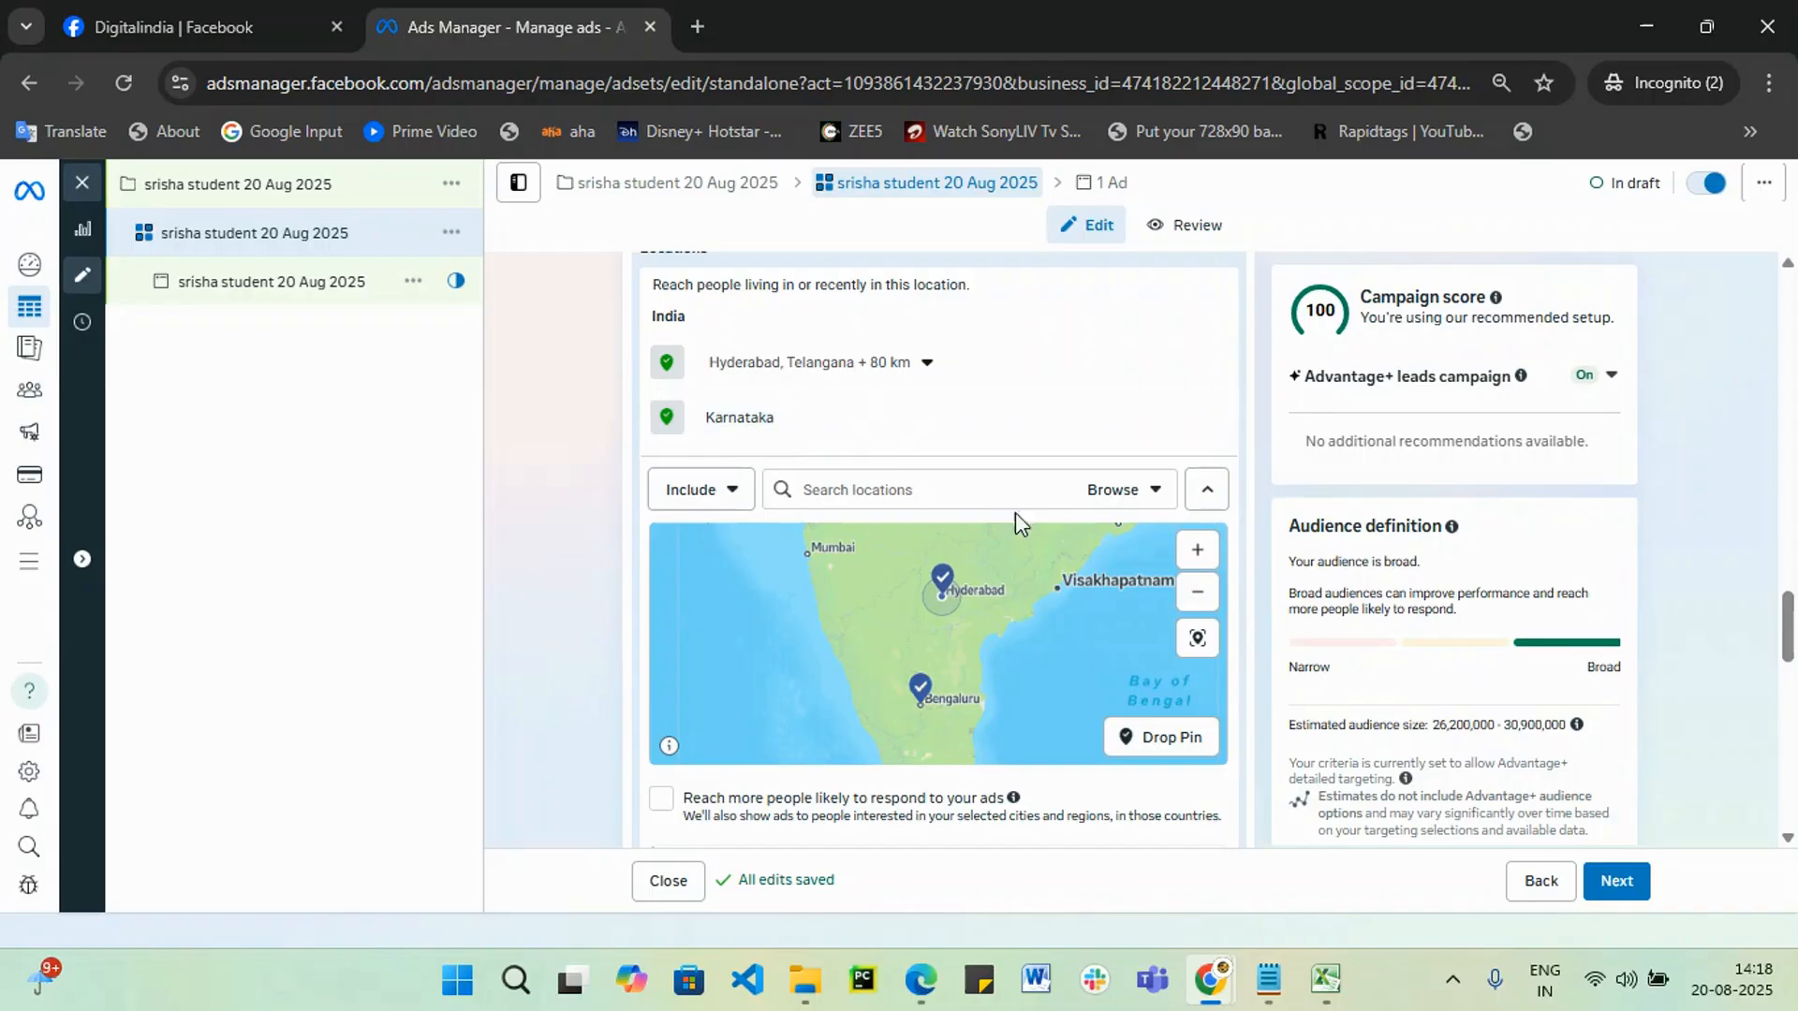
- Exclude Mysore, Karnataka from the locations with a 24 km radius
scroll(879, 497, "down", 2)
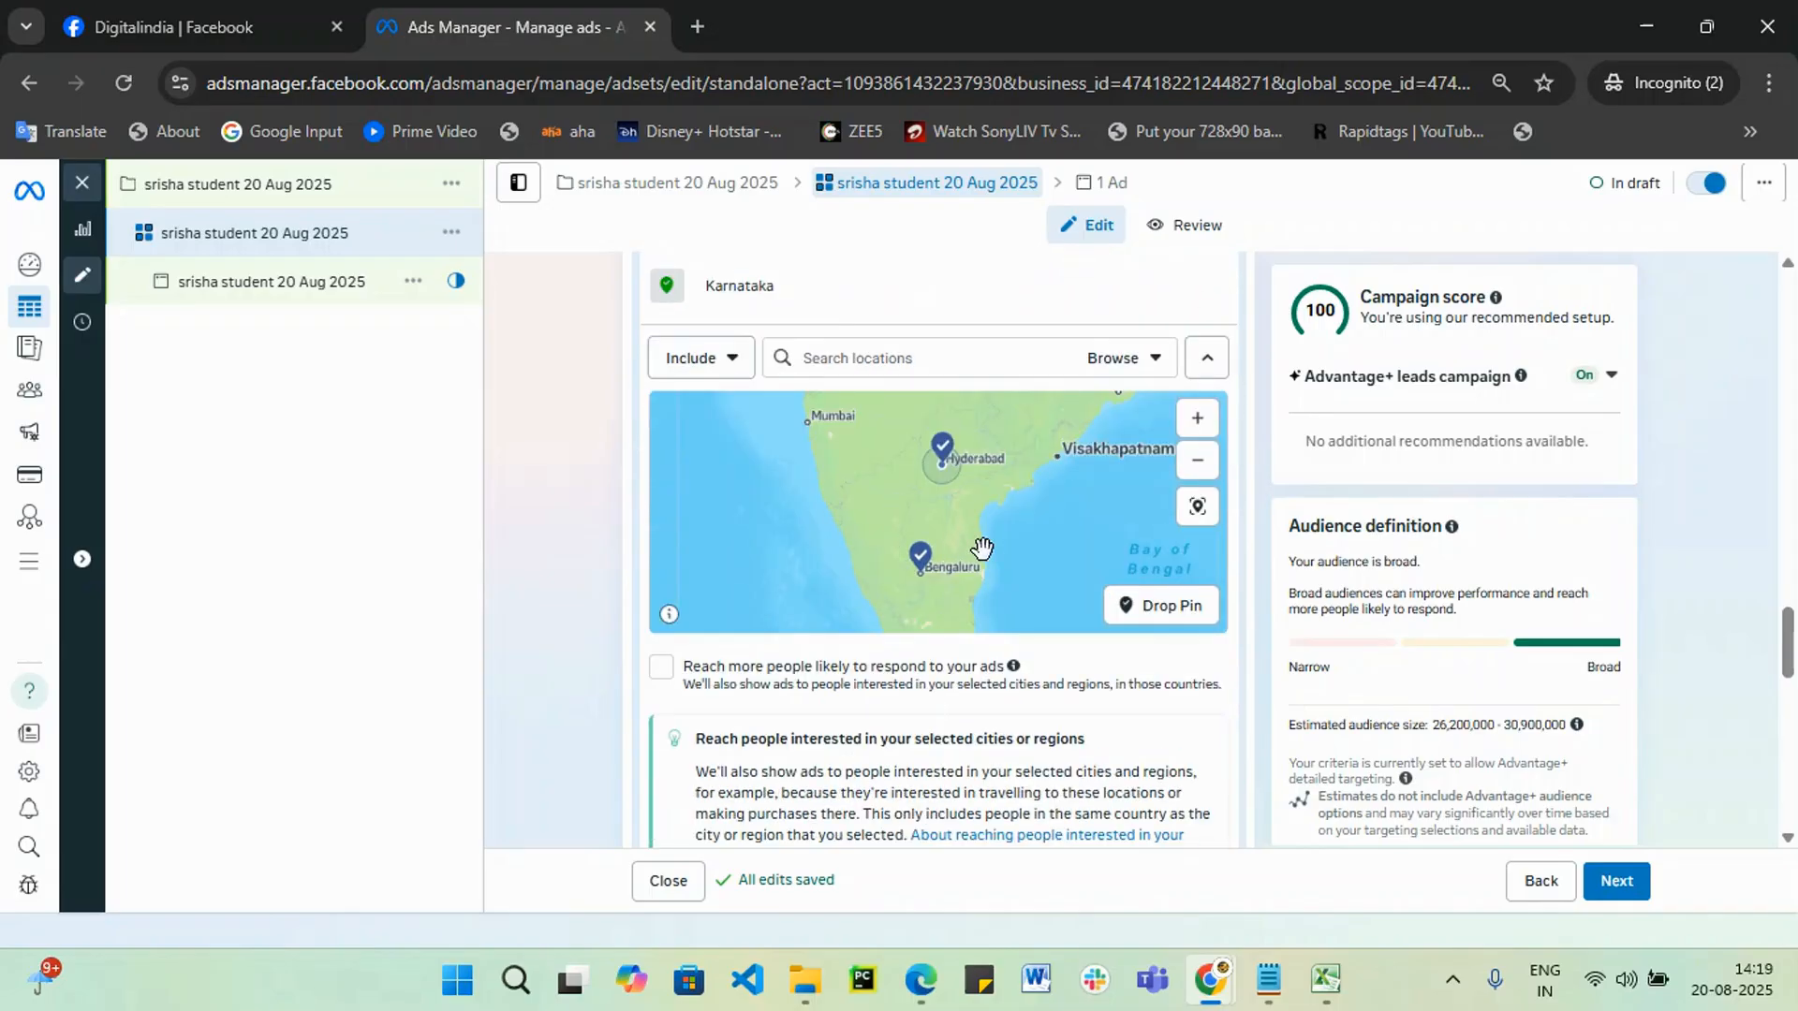
scroll(982, 548, "down", 3)
scroll(1442, 562, "down", 1)
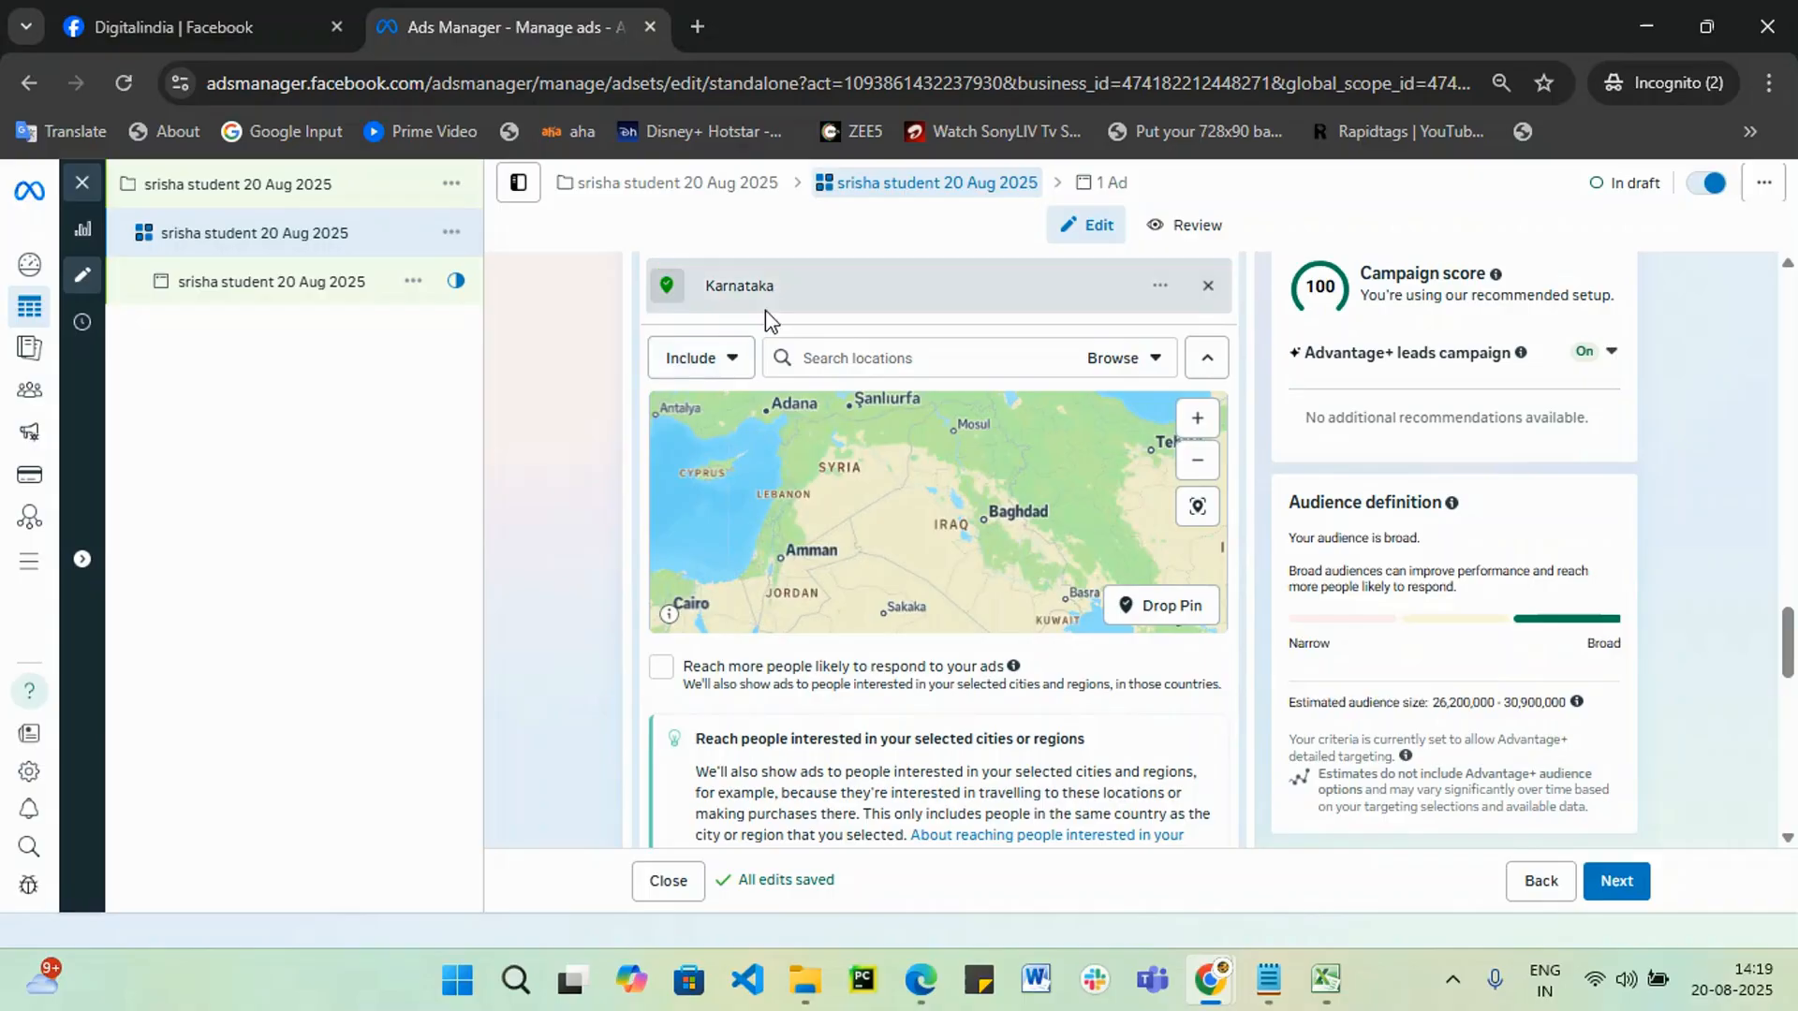
left_click(732, 358)
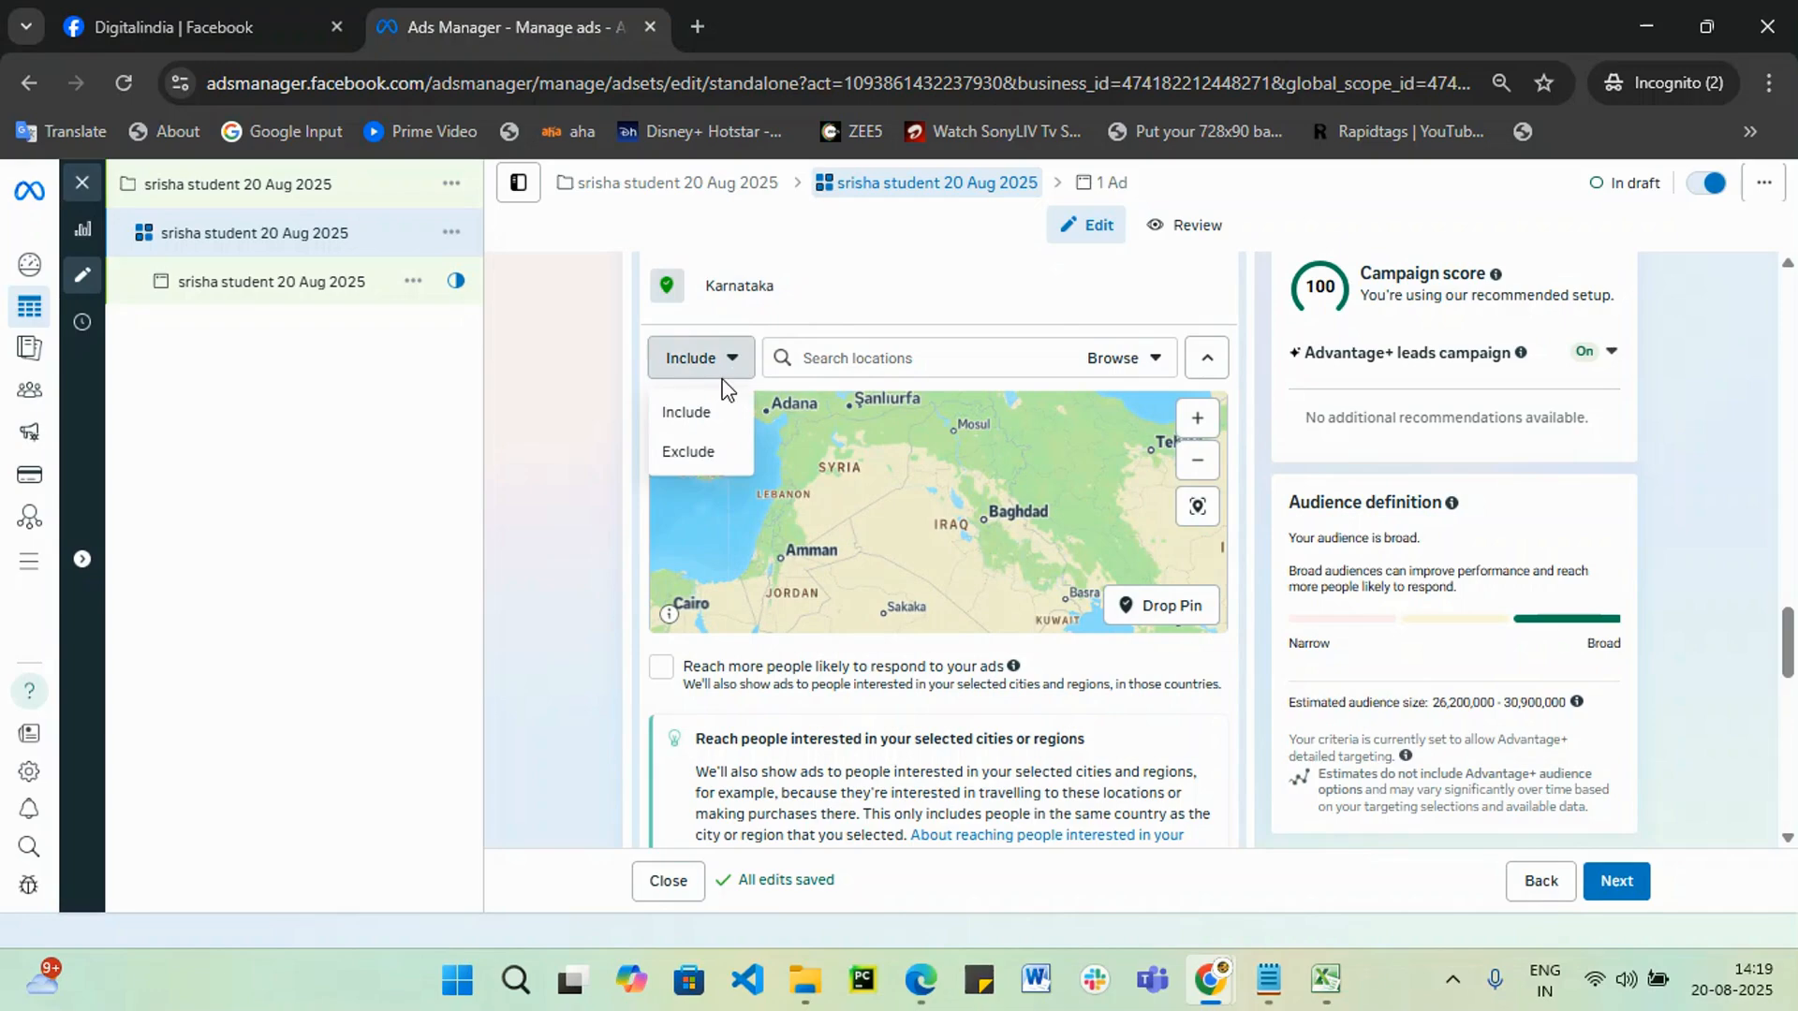
left_click(702, 454)
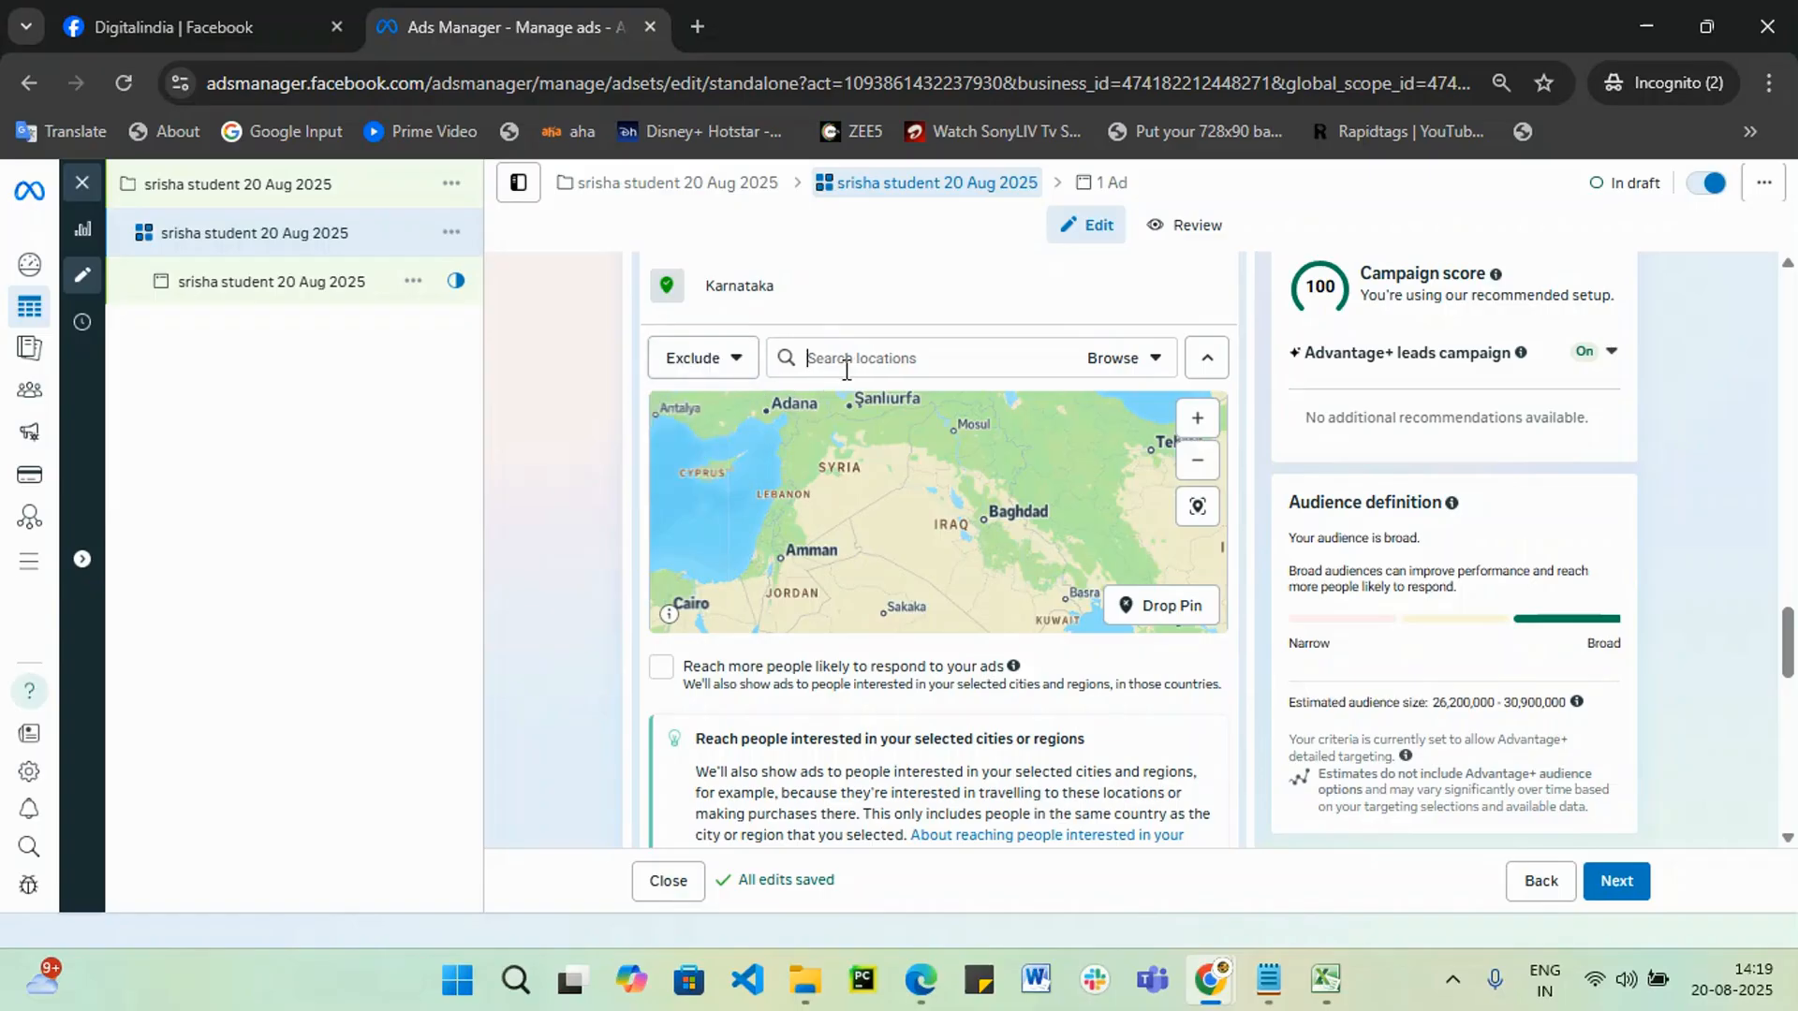
type("mysore")
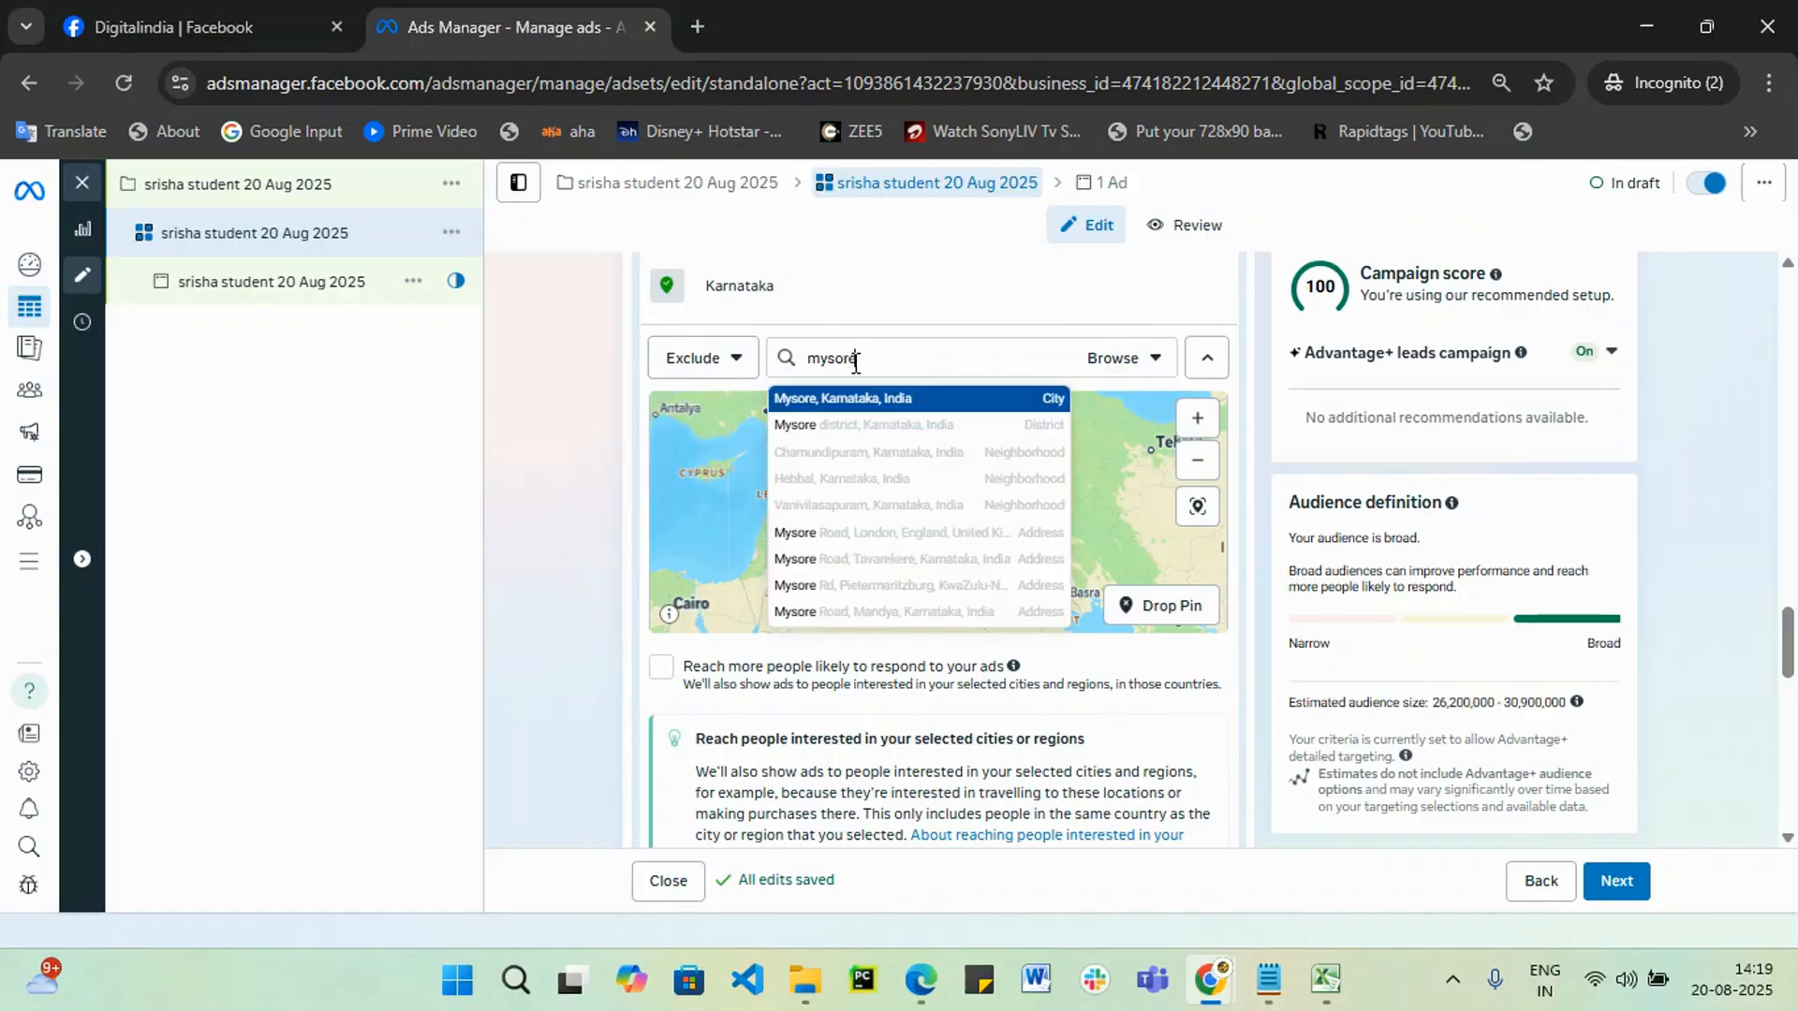
left_click(873, 399)
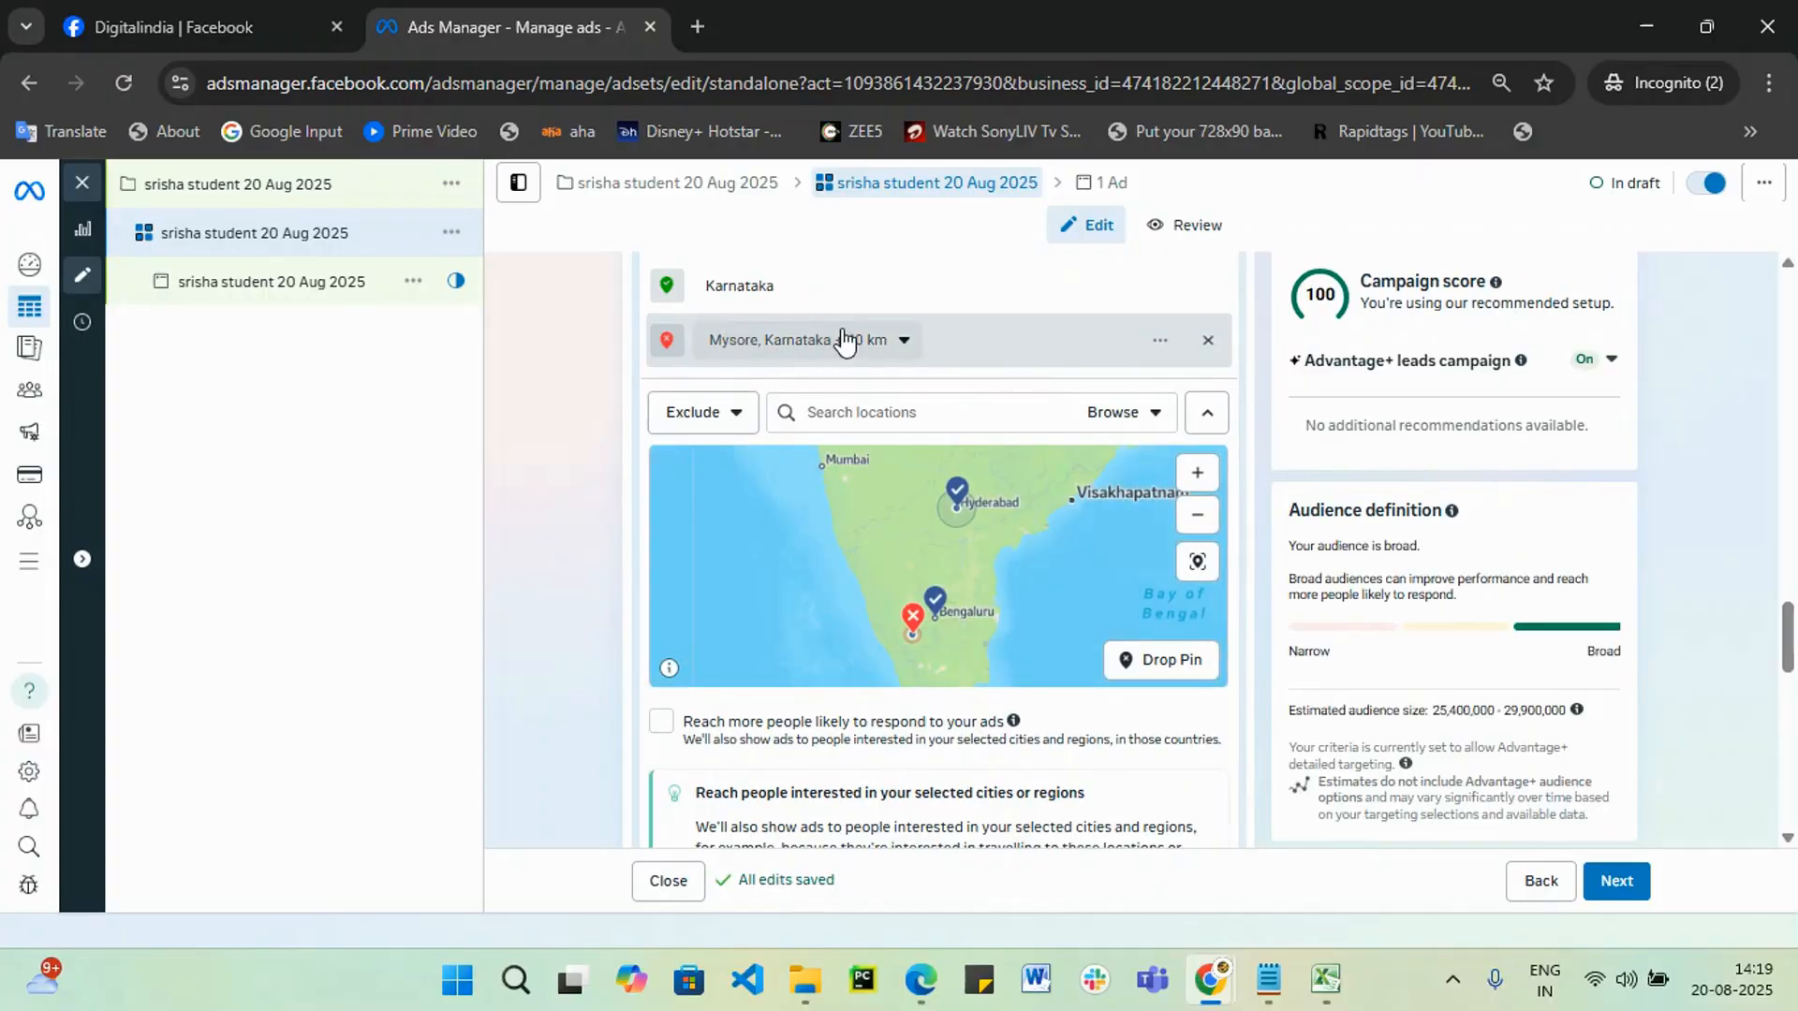
left_click(904, 340)
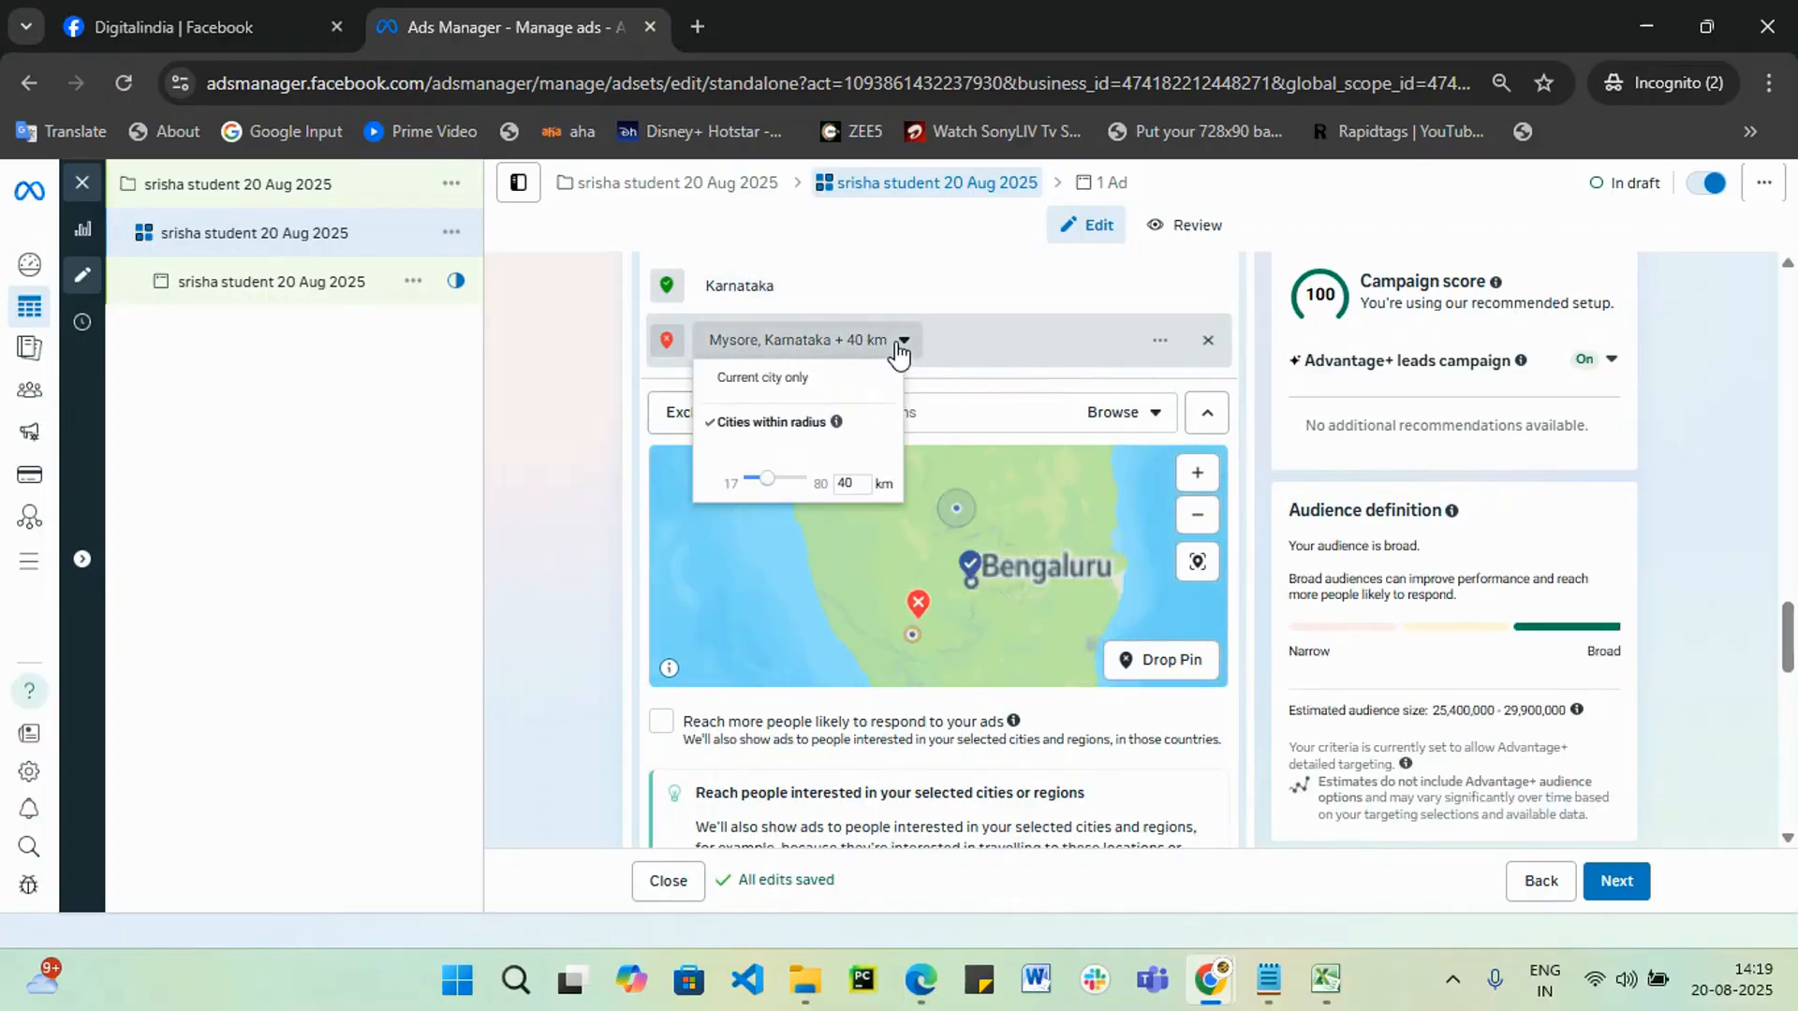
mouse_move(766, 488)
left_mouse_down()
mouse_move(814, 486)
mouse_move(734, 474)
mouse_move(756, 490)
left_mouse_up()
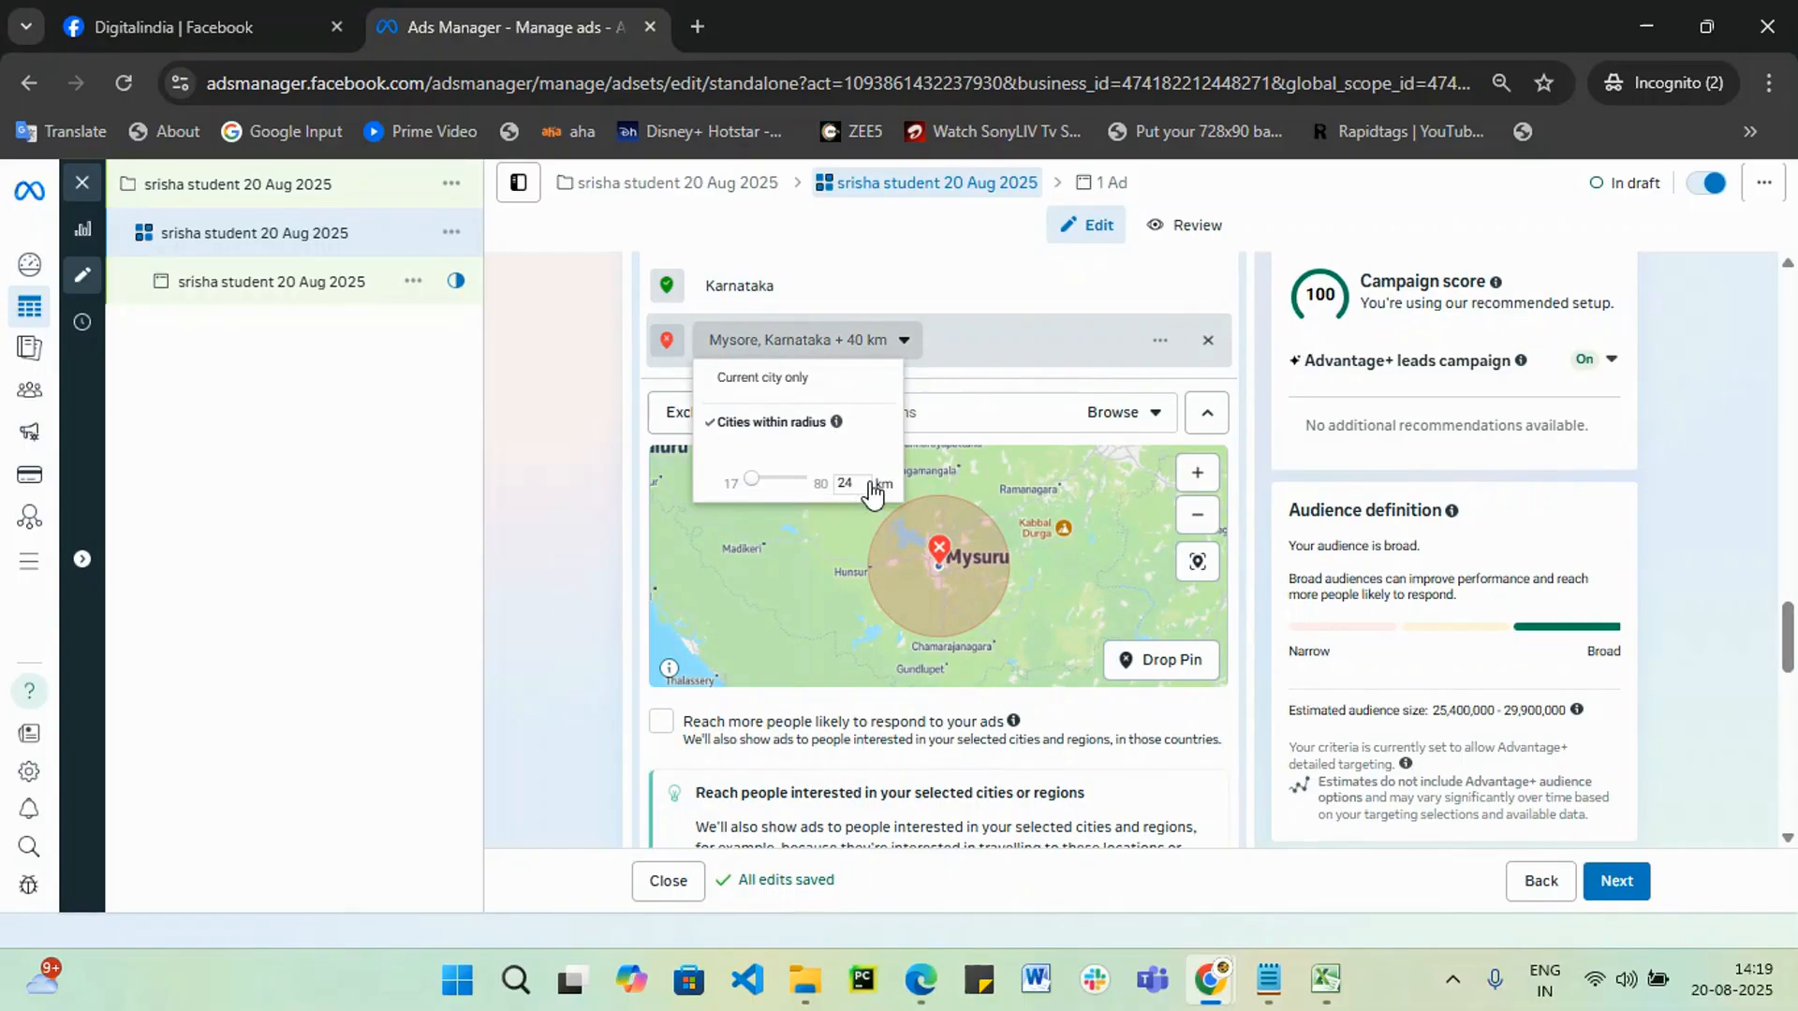
left_click(1043, 283)
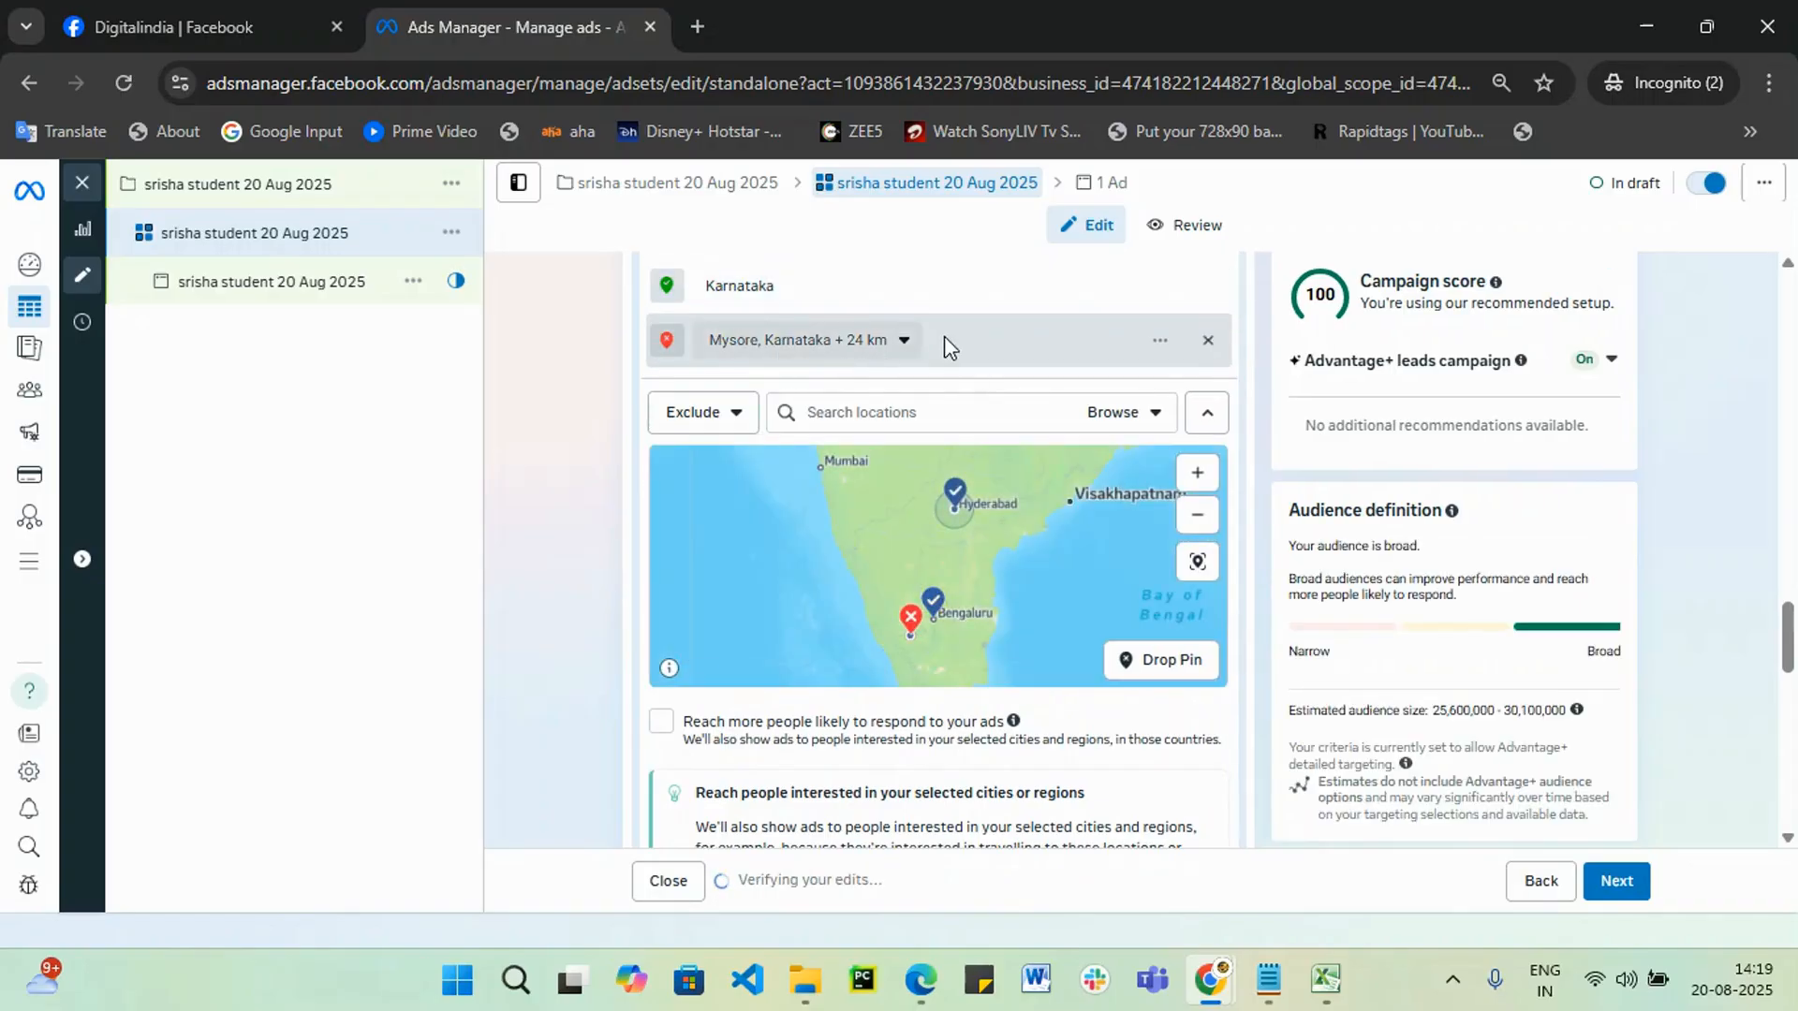
scroll(948, 551, "down", 3)
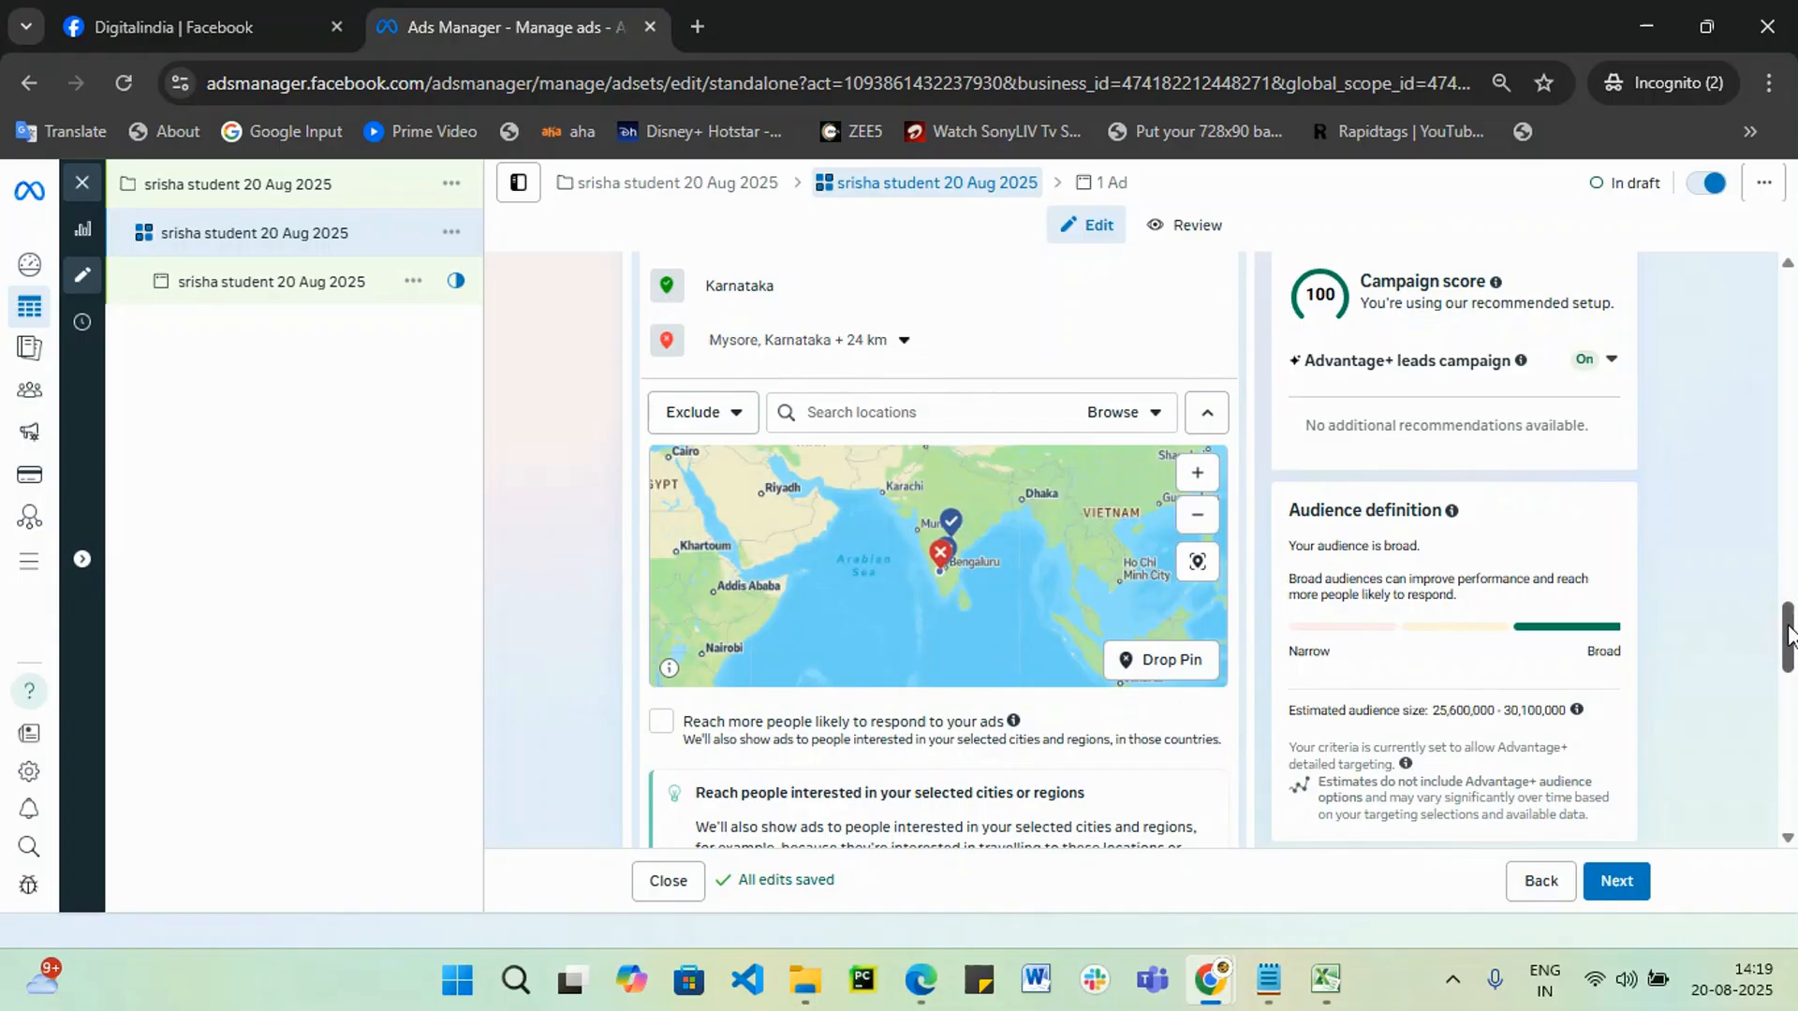
left_click_drag(1785, 643, 1790, 699)
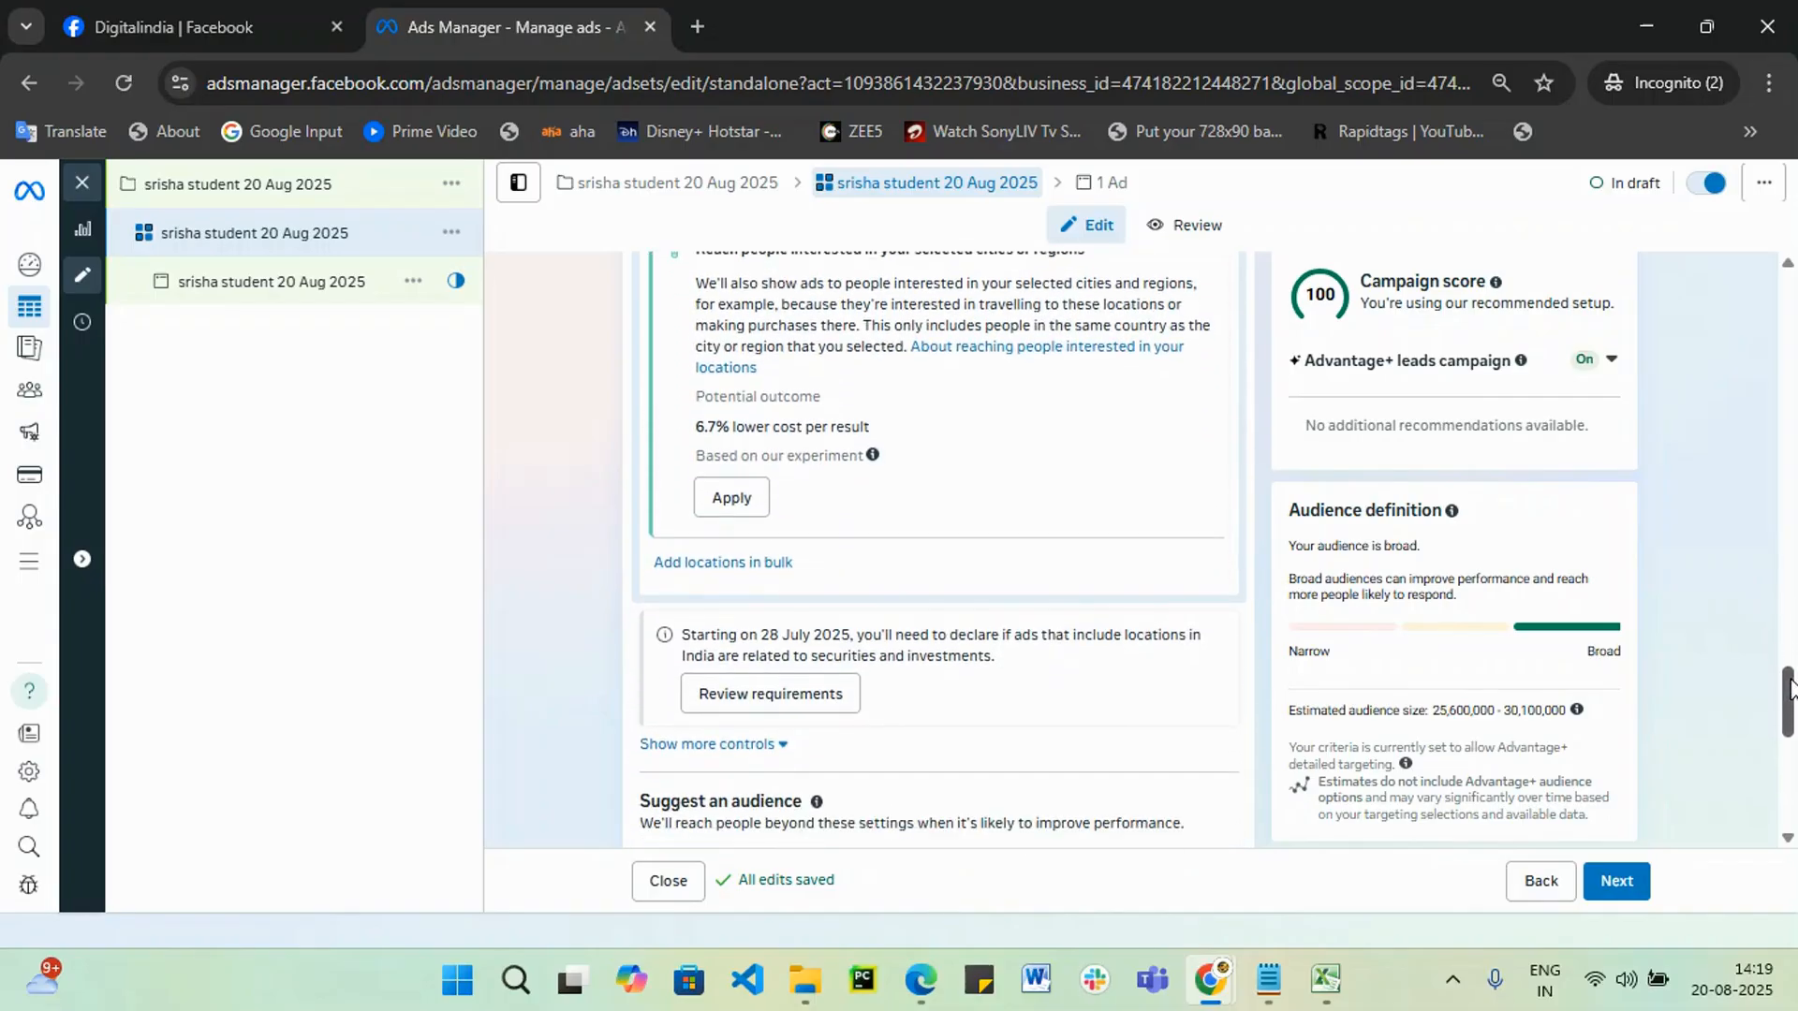
left_click(699, 567)
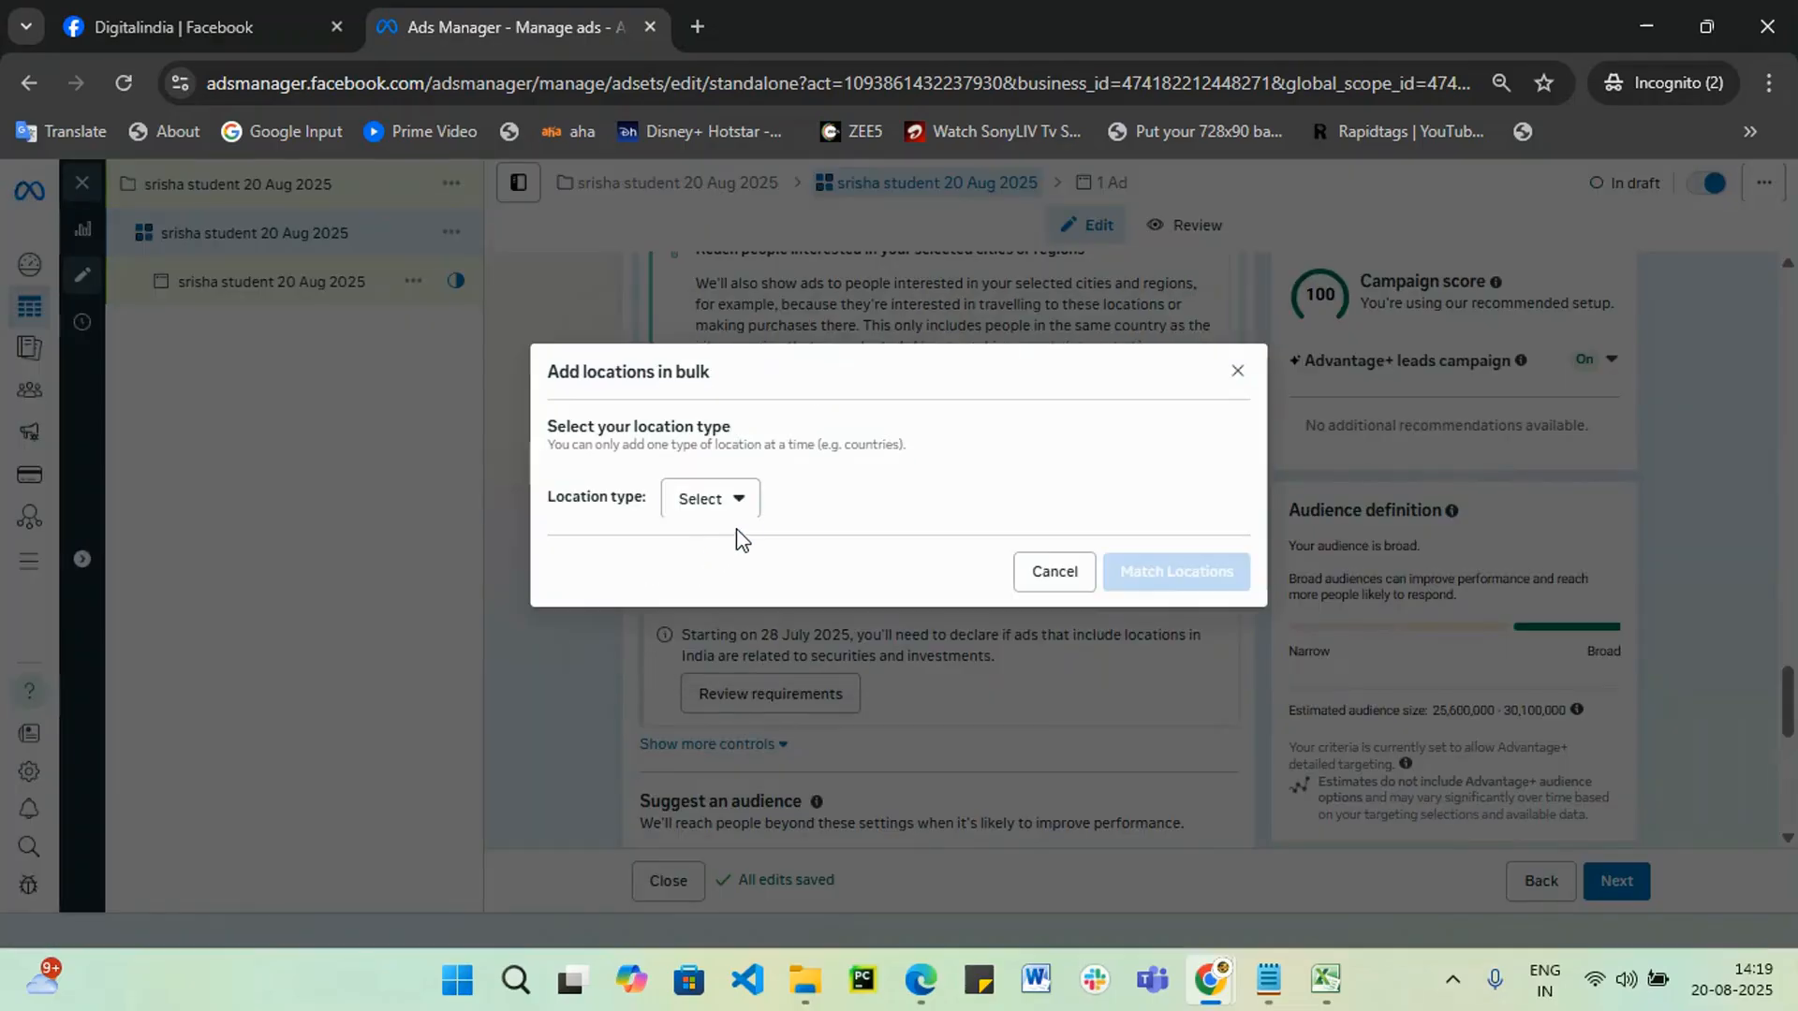
left_click(753, 511)
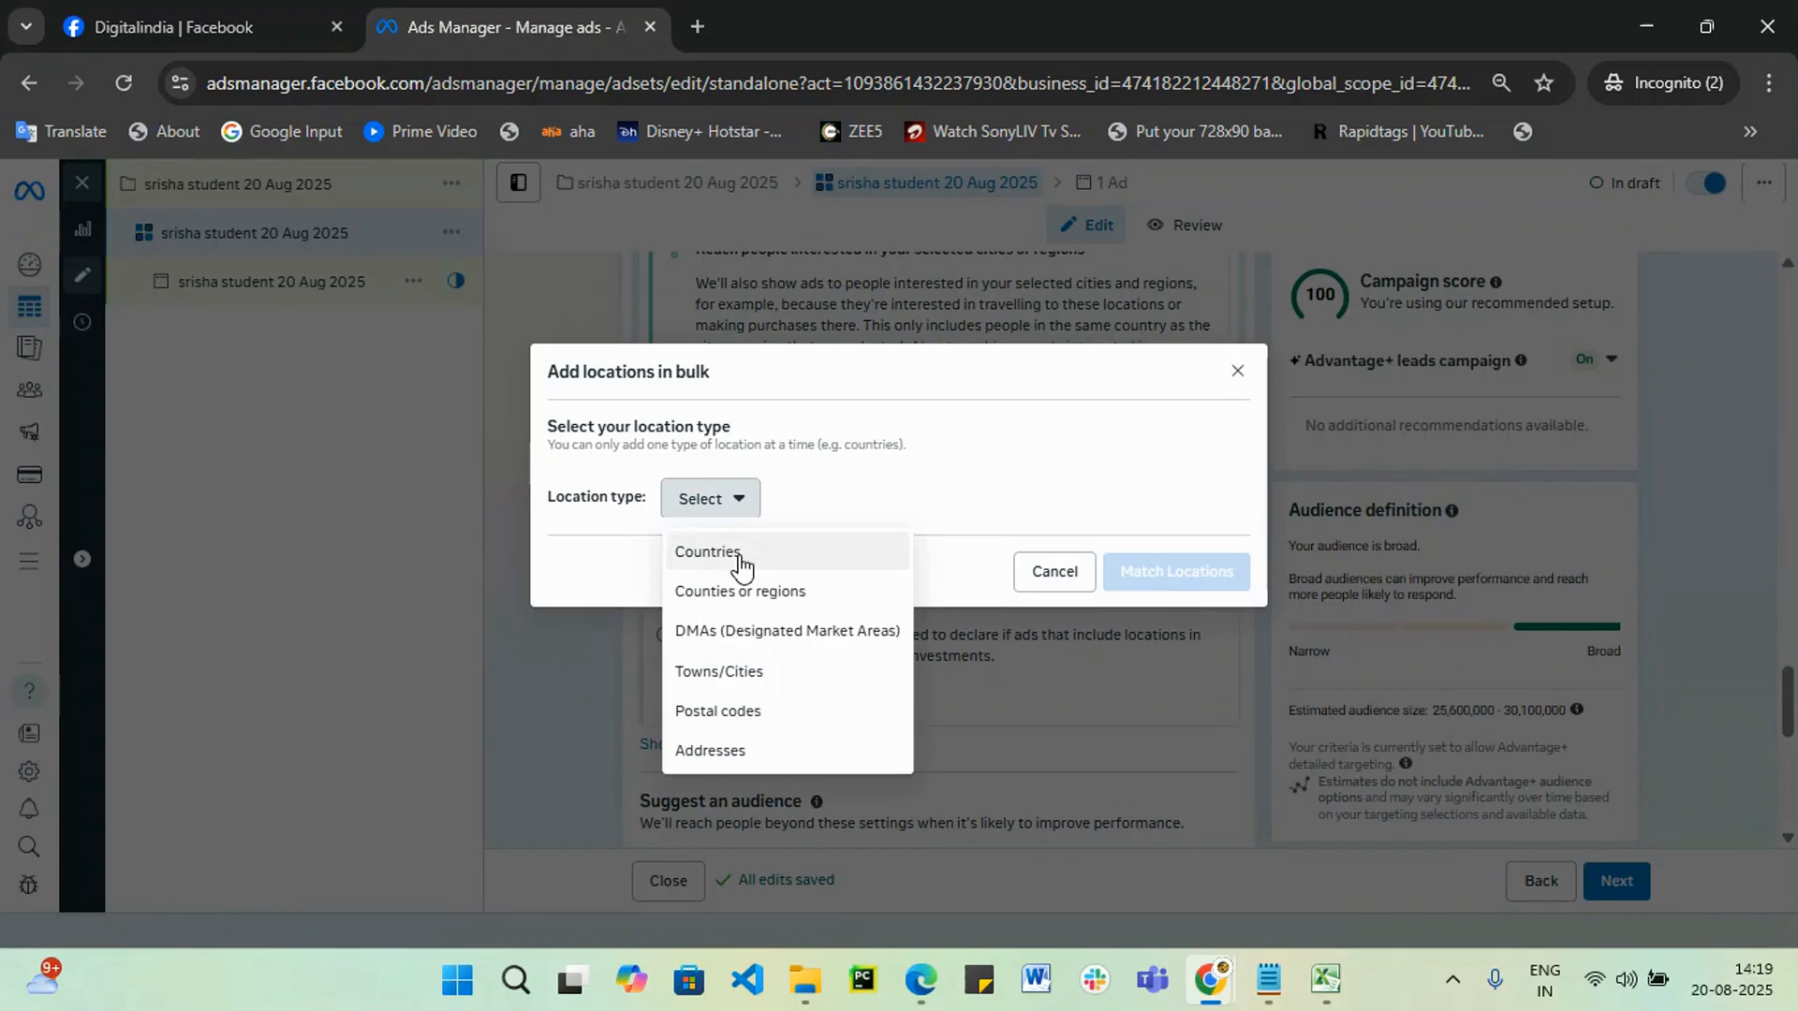
left_click(739, 555)
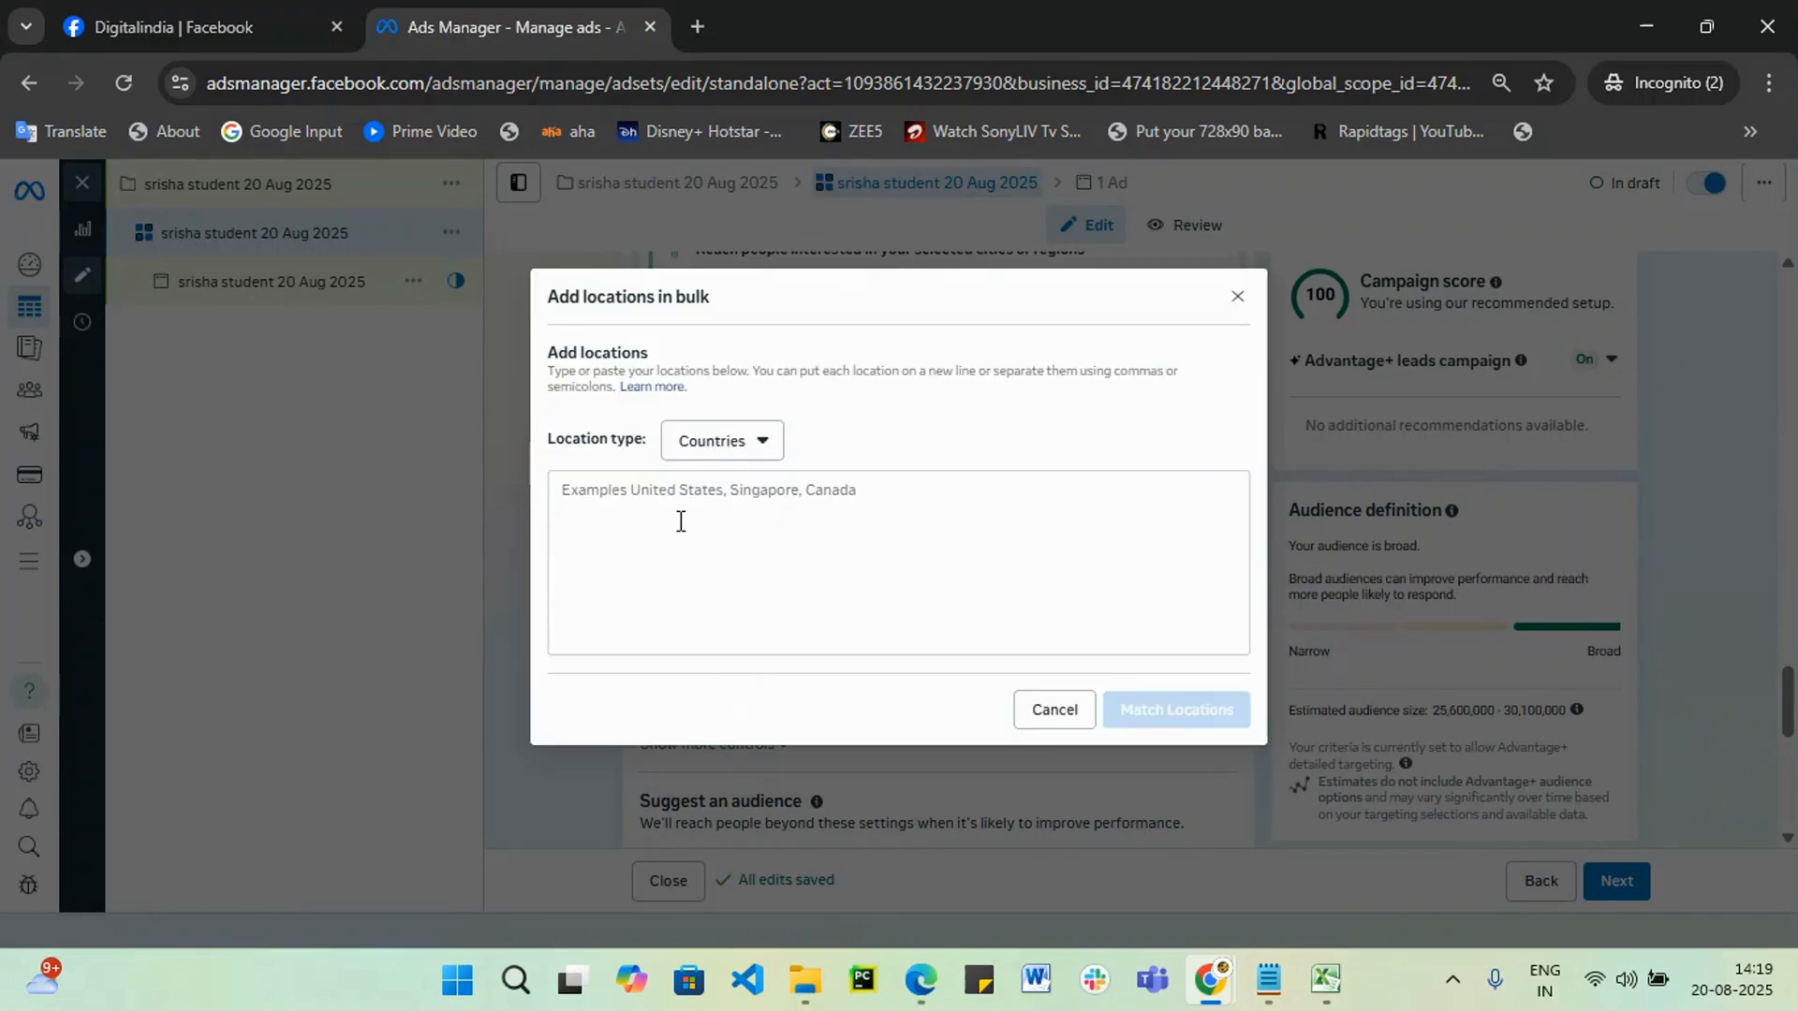
left_click(760, 439)
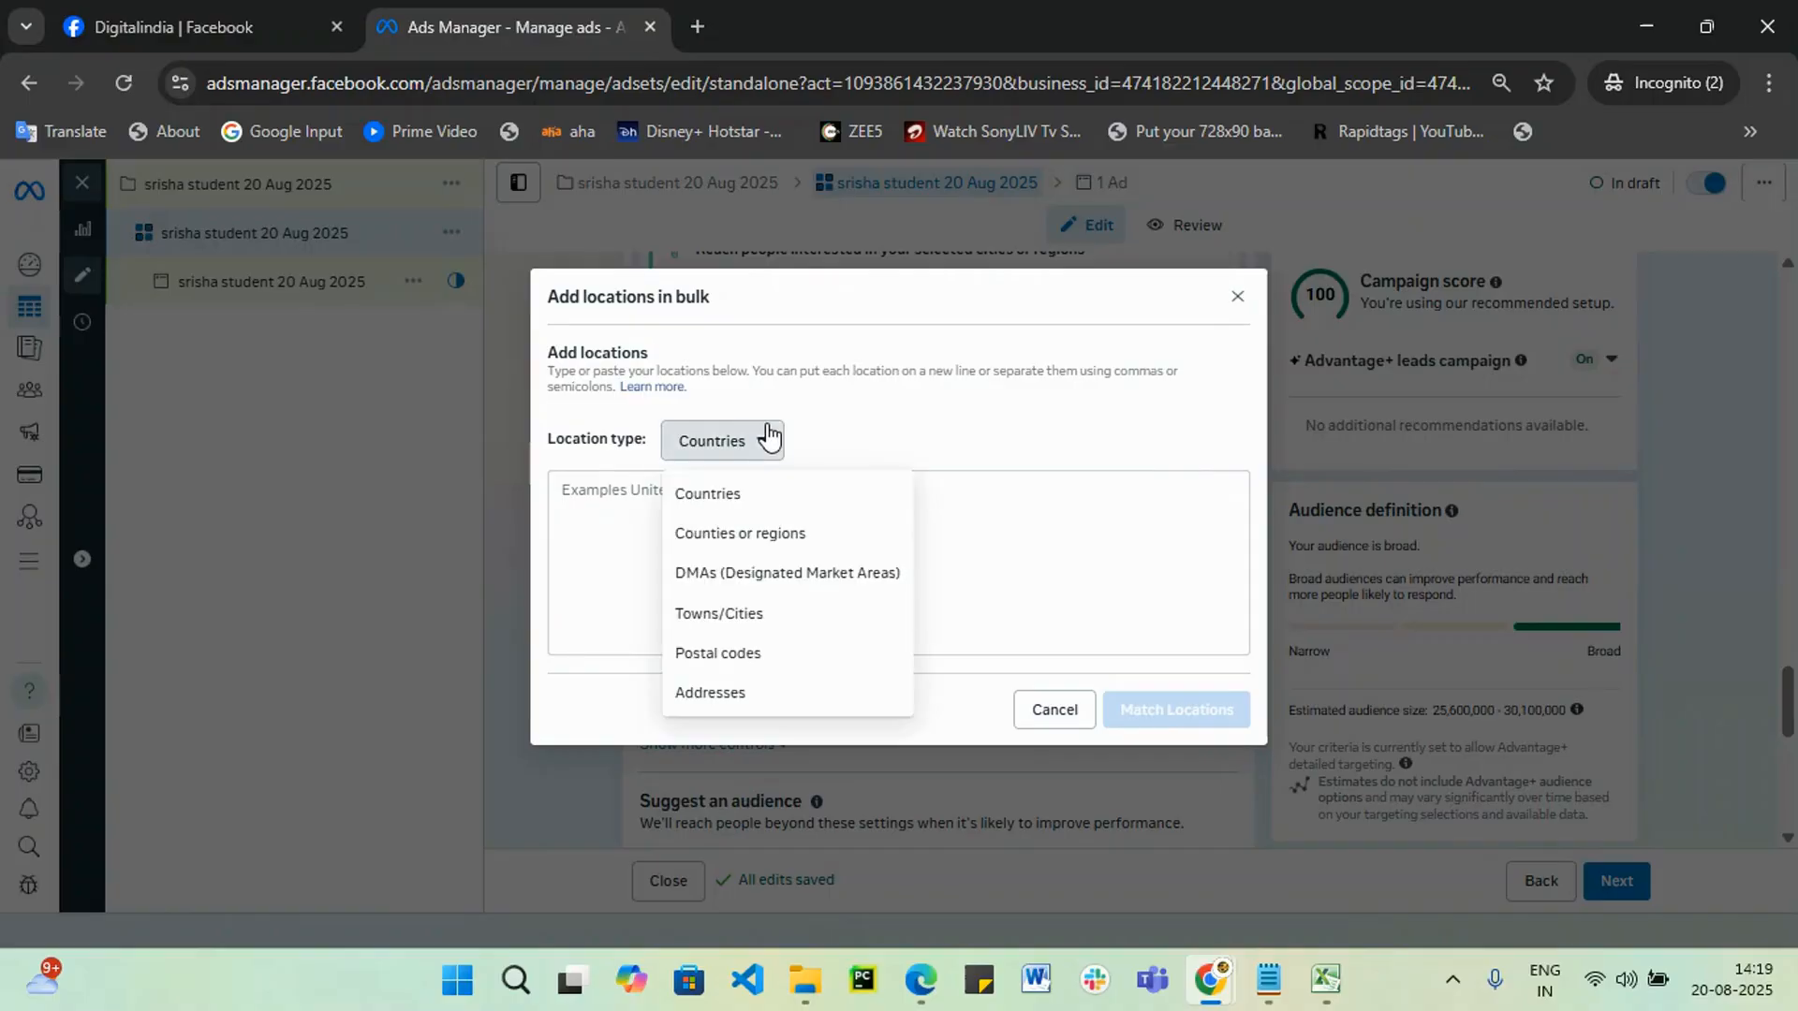
left_click(753, 543)
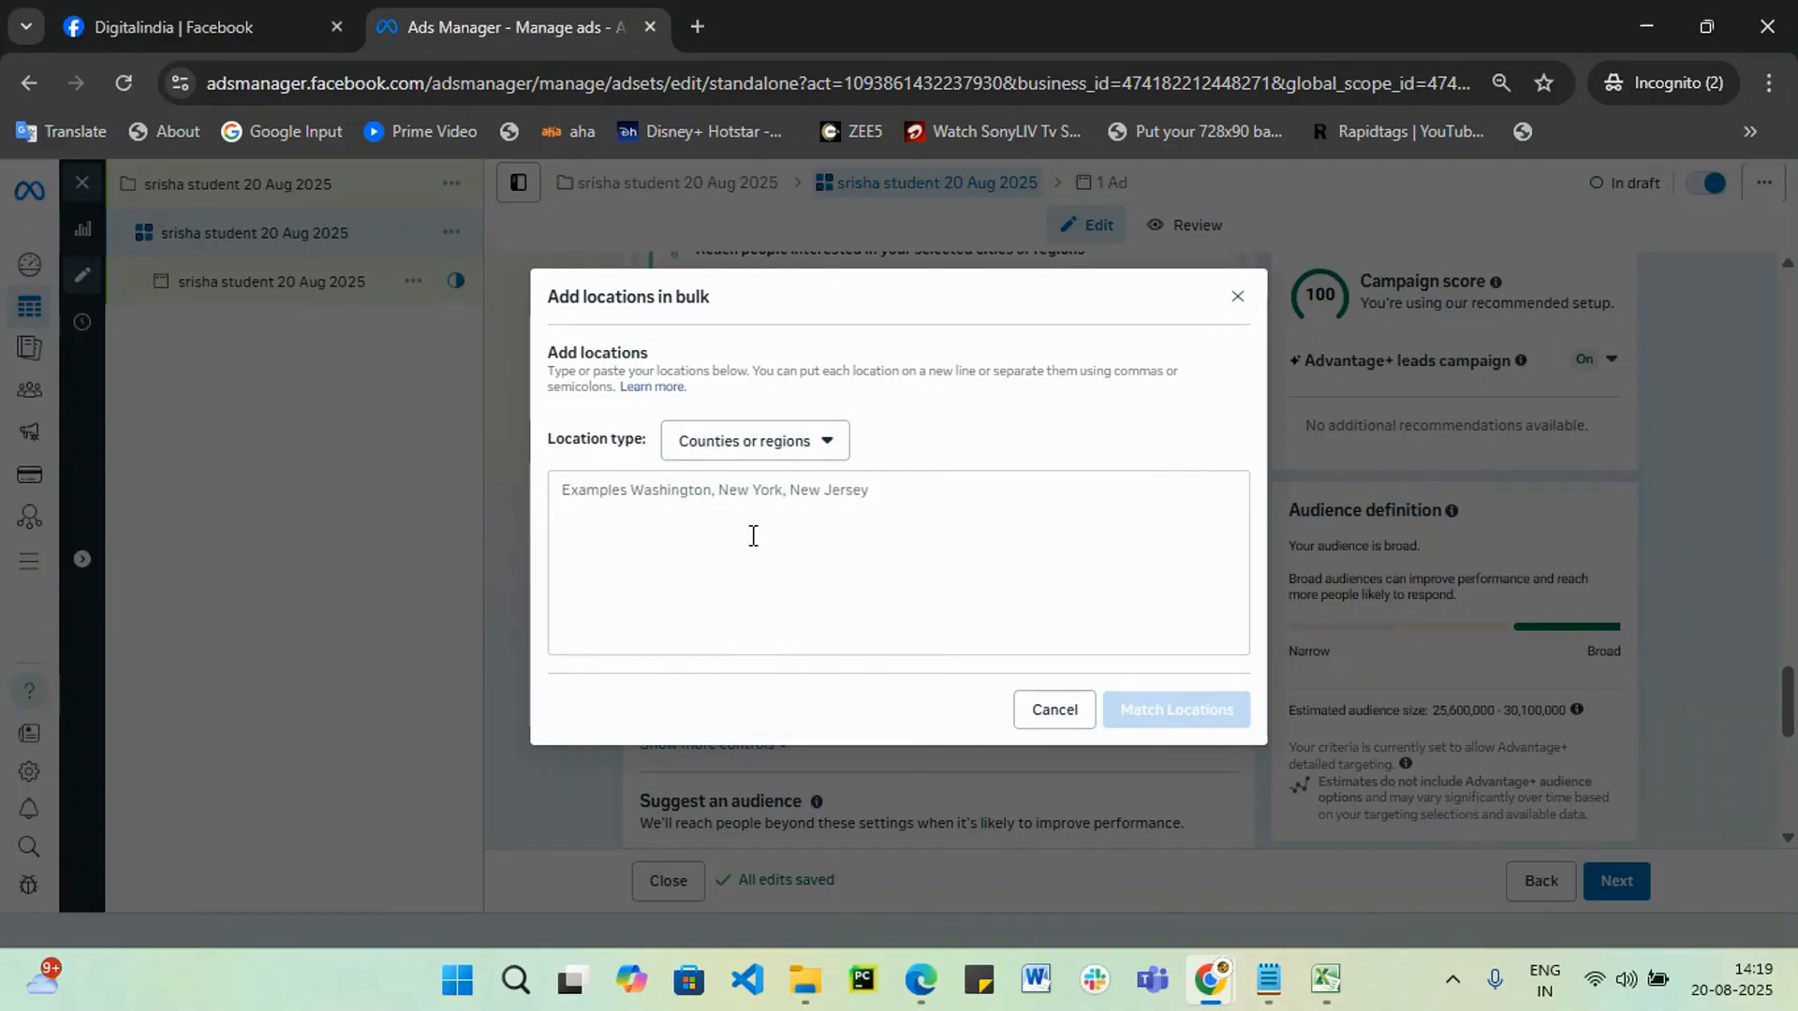
left_click(629, 491)
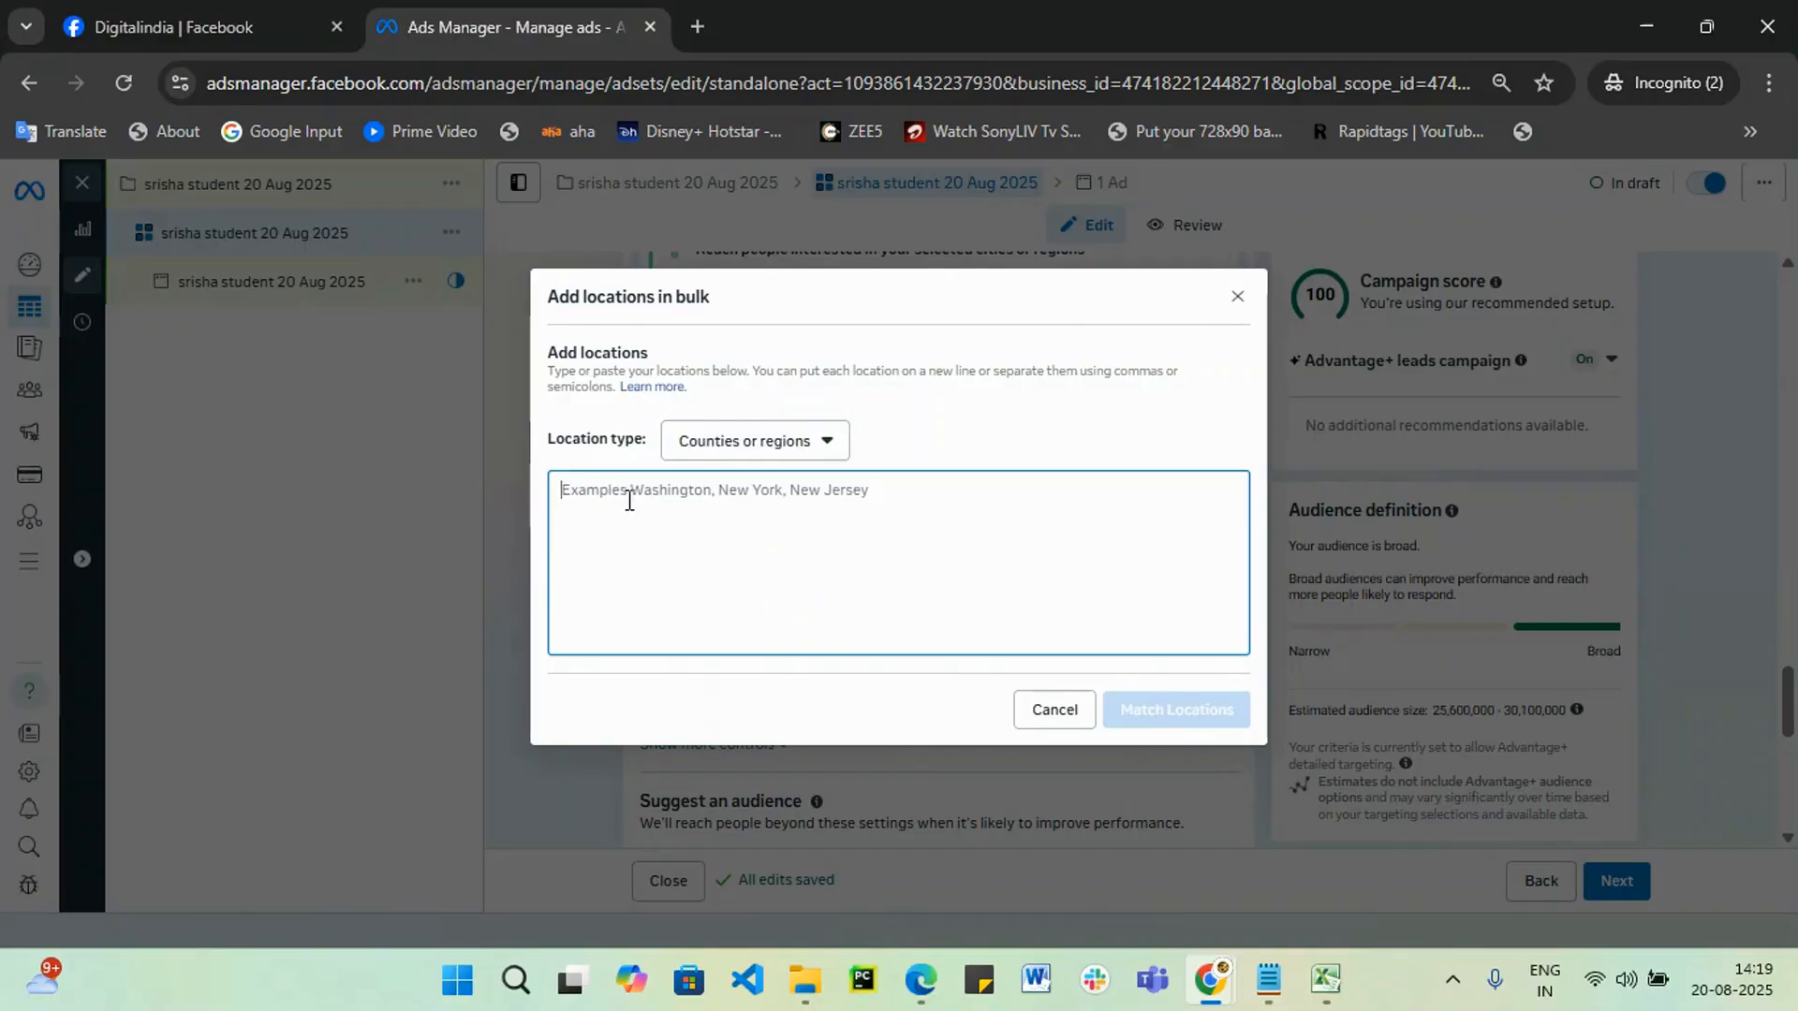
left_click(829, 448)
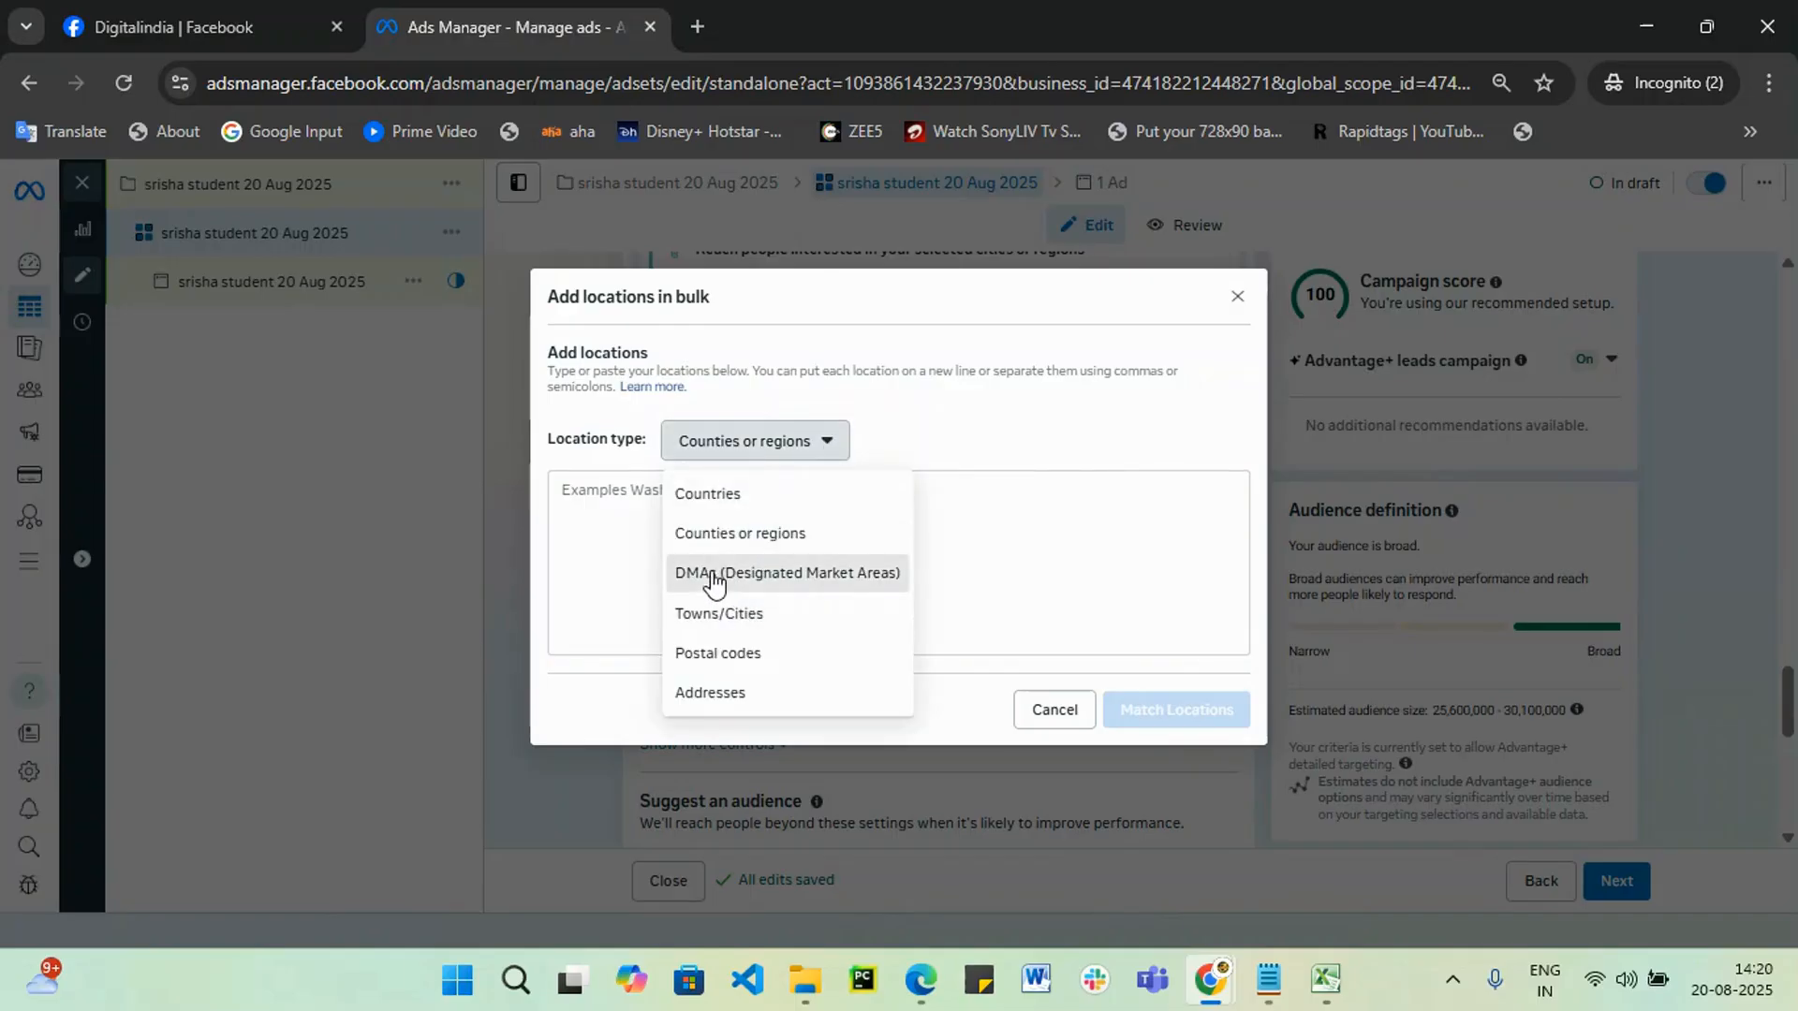
left_click(715, 581)
left_click(770, 475)
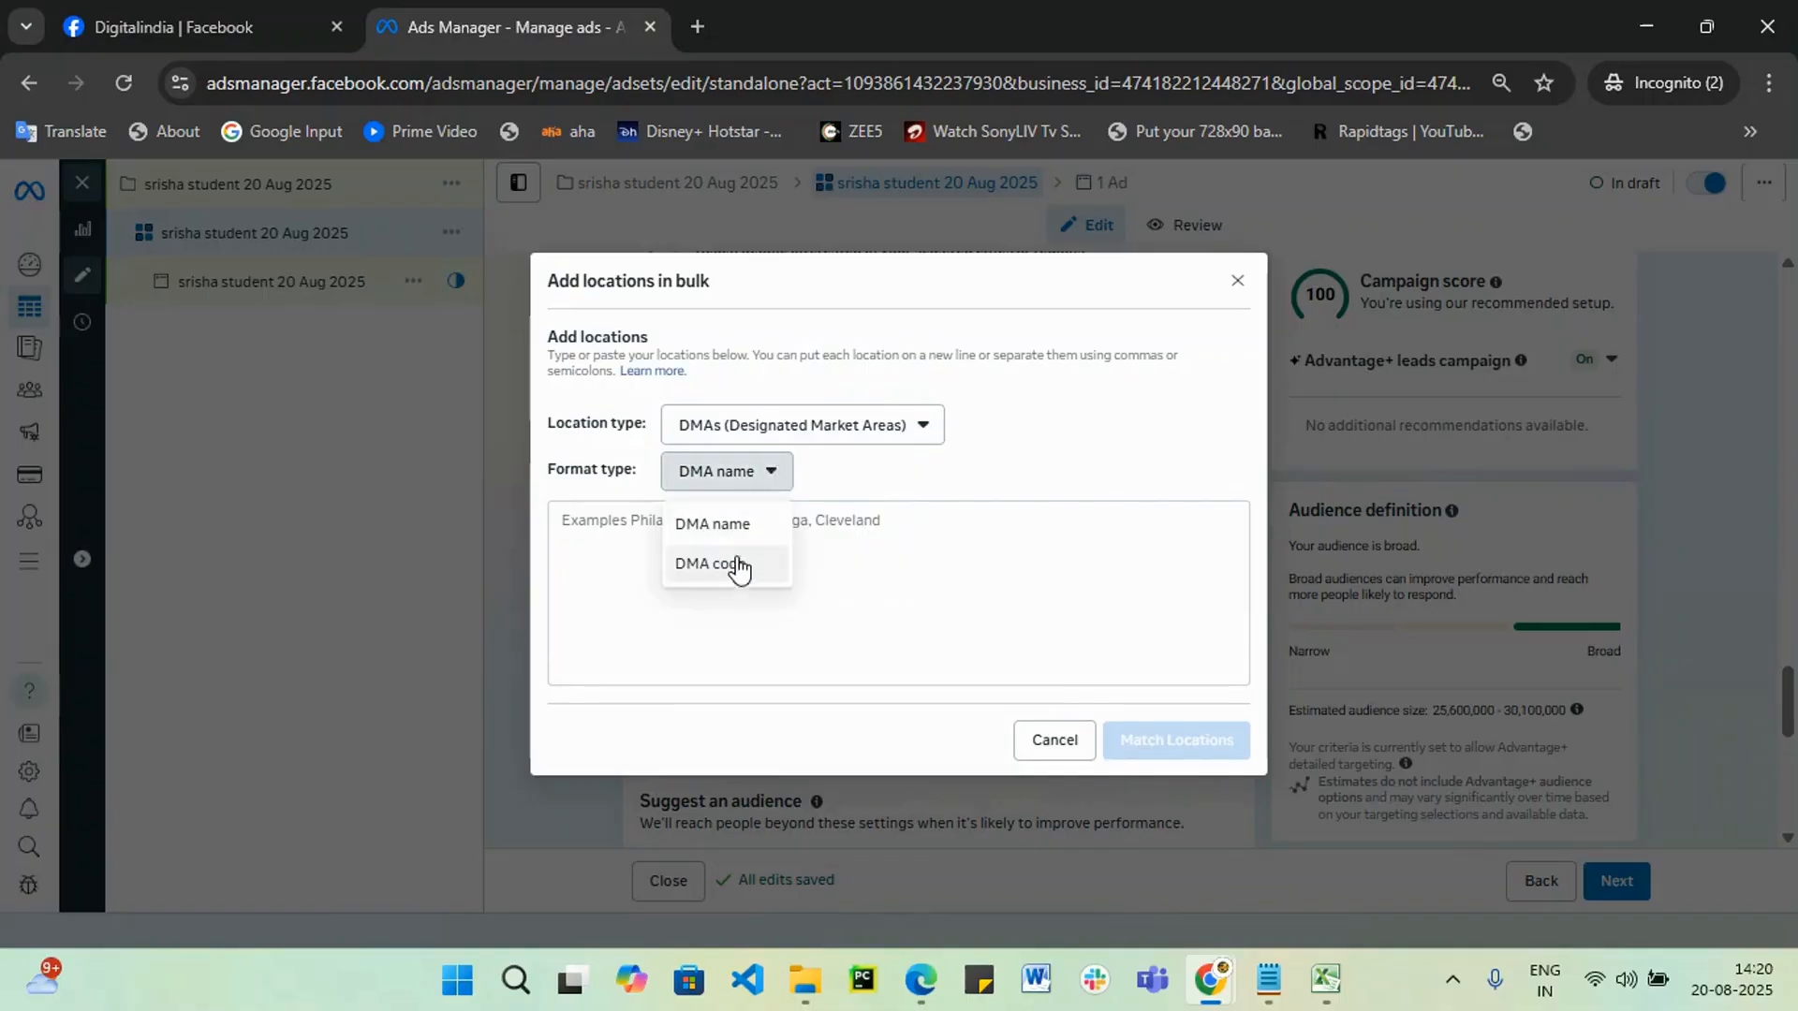
left_click(922, 423)
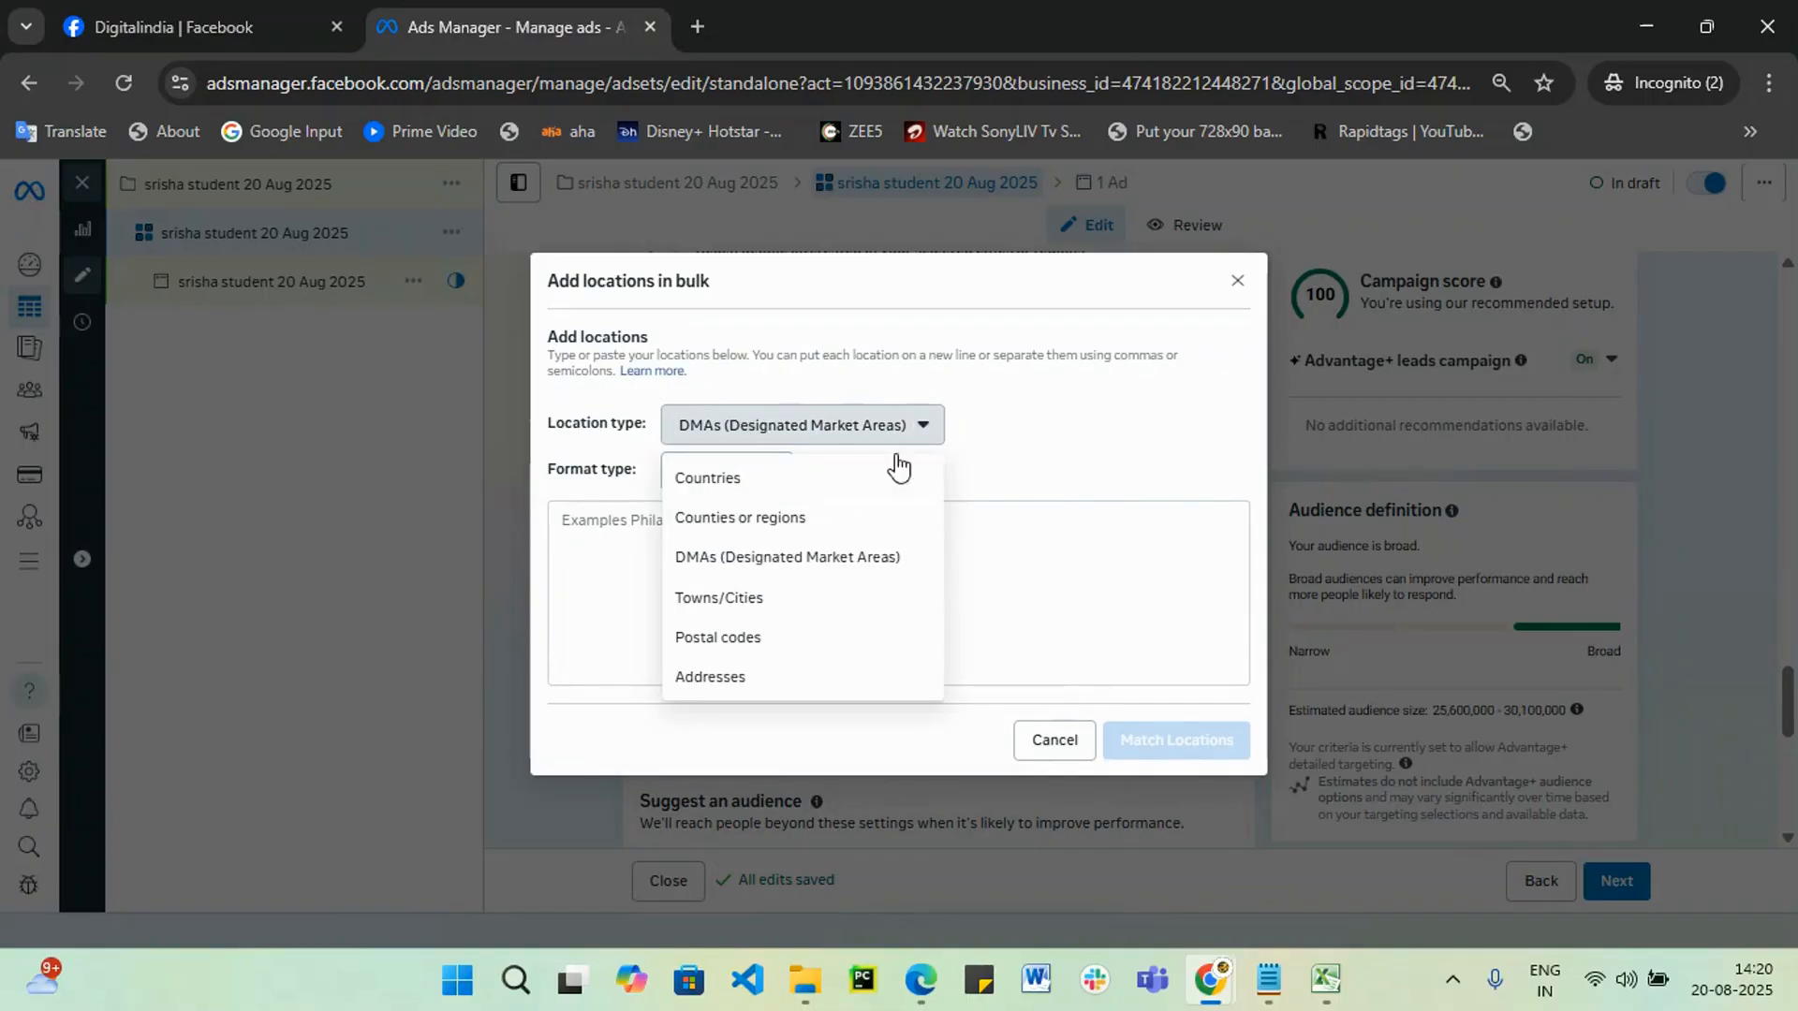
left_click(719, 675)
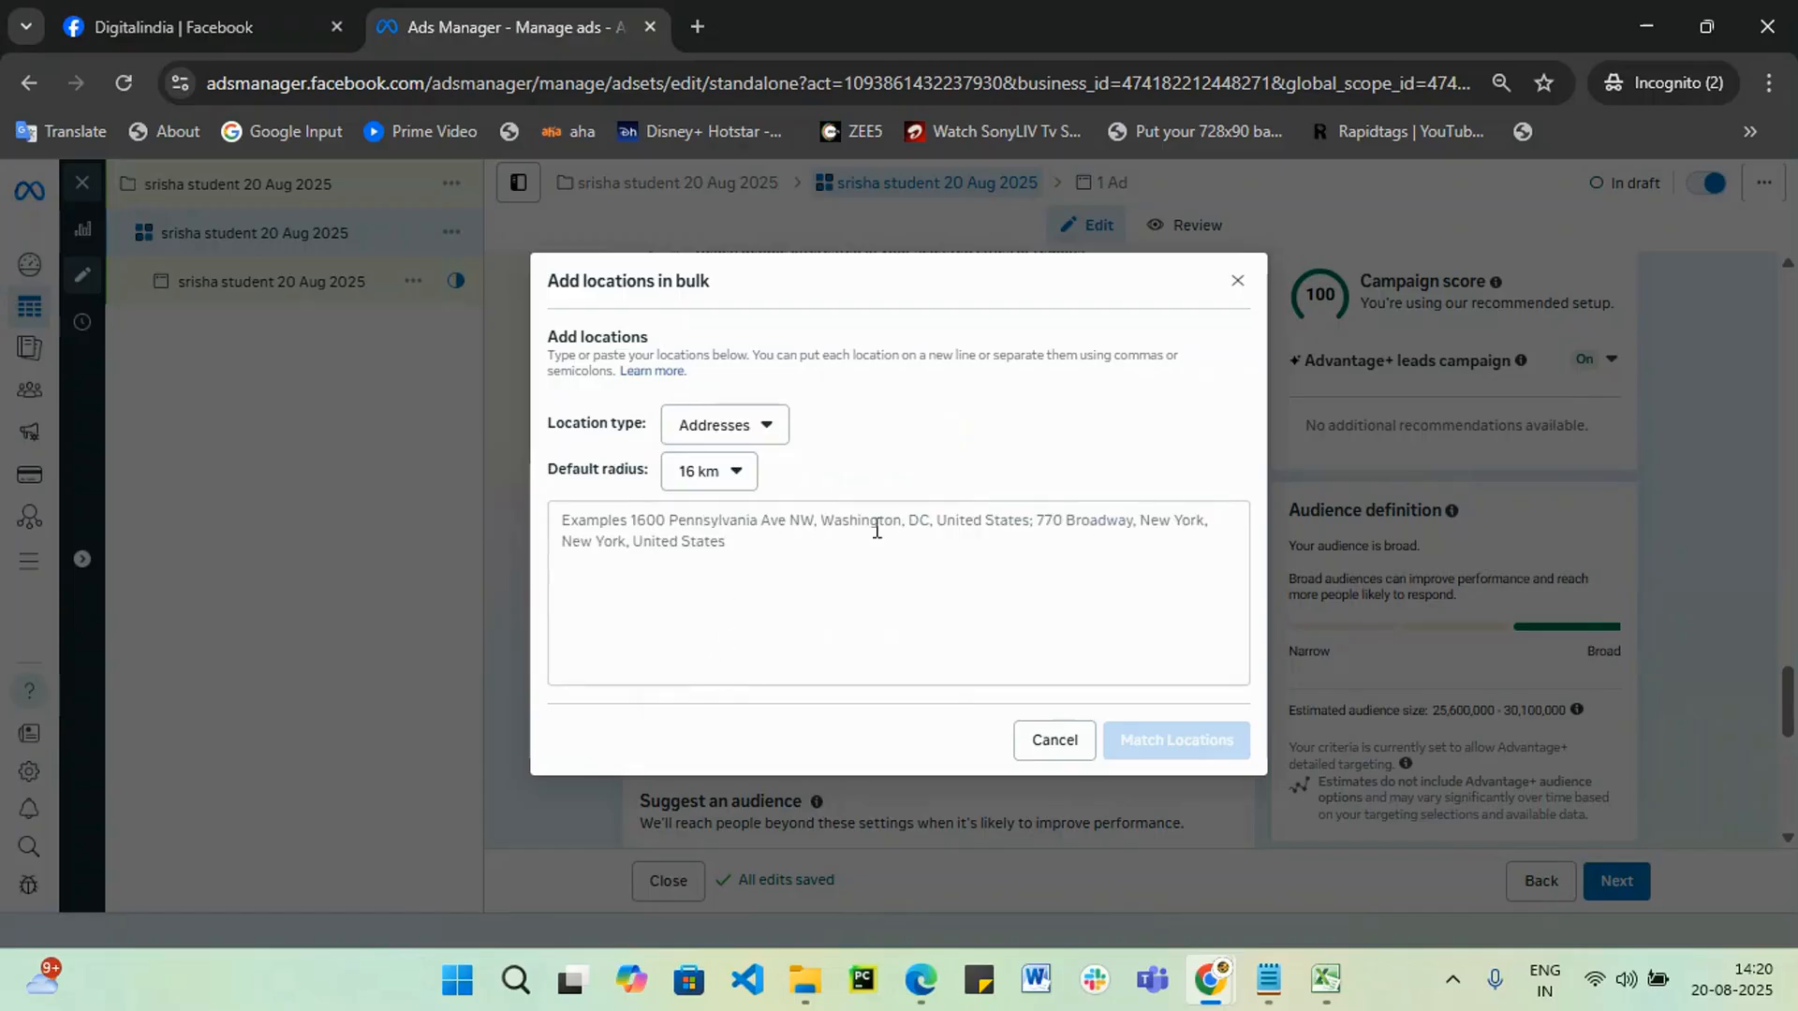
left_click(1239, 281)
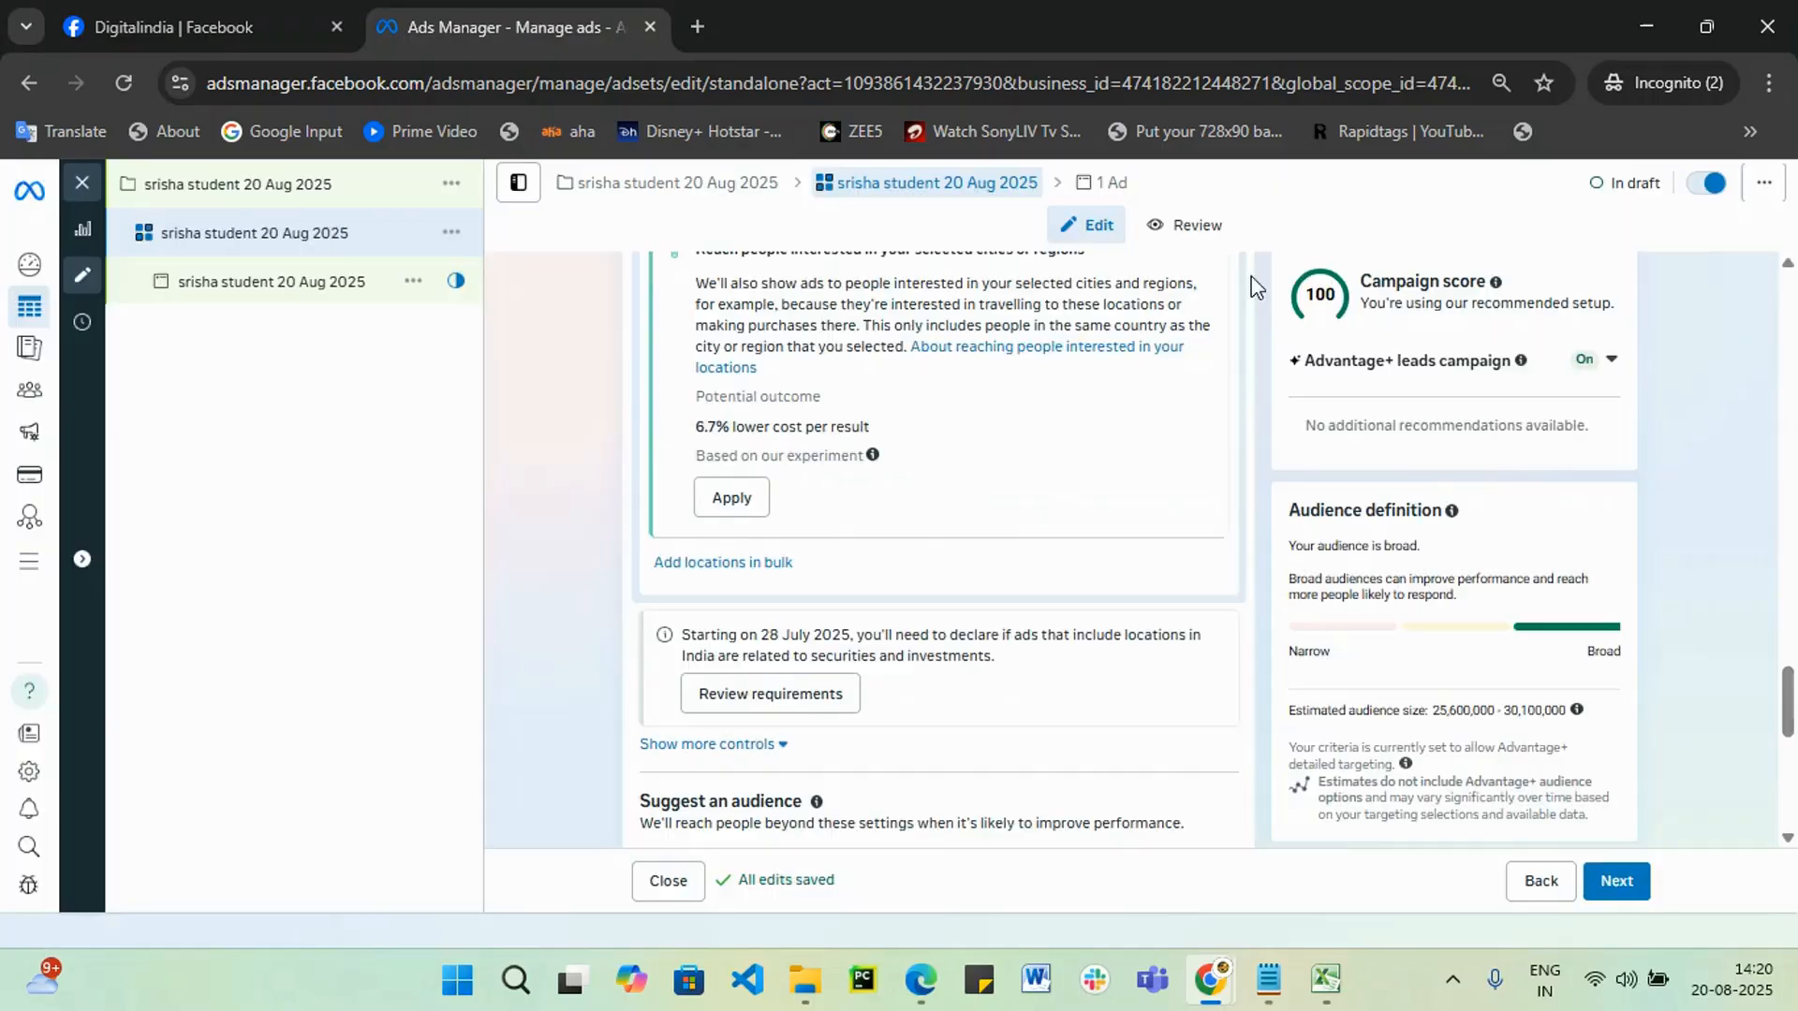
scroll(768, 637, "up", 7)
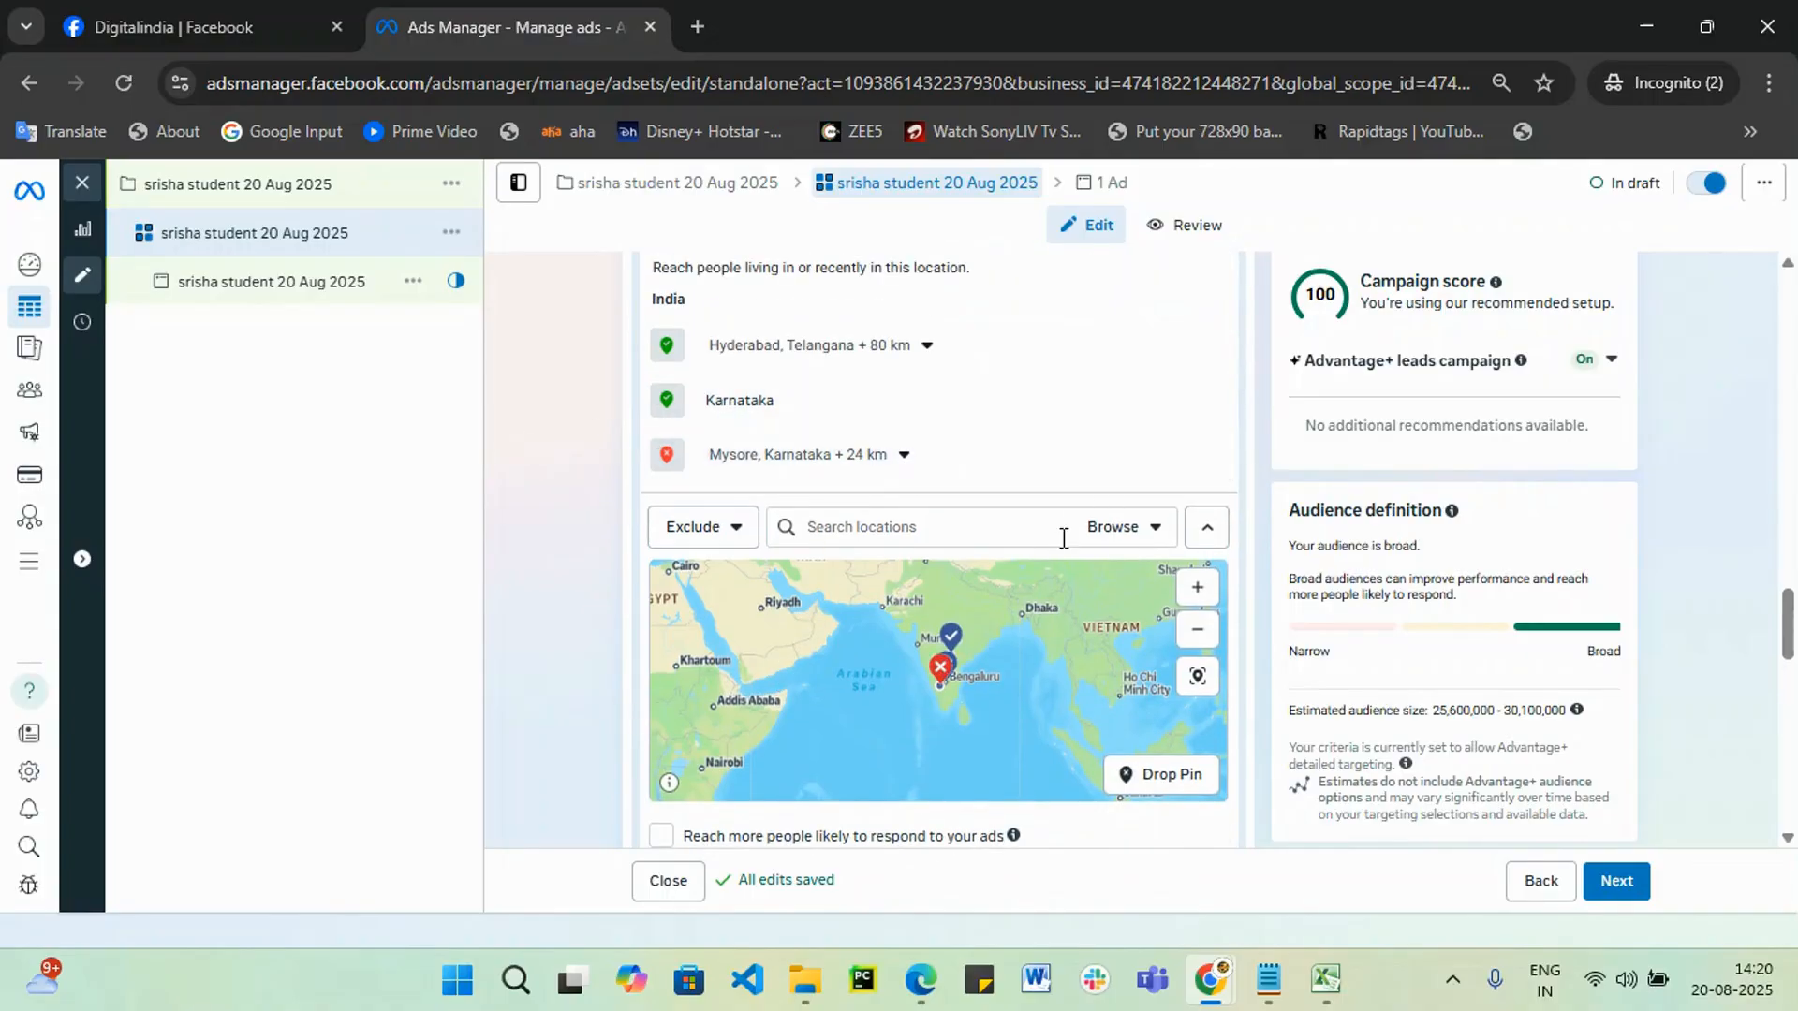
scroll(1064, 529, "down", 5)
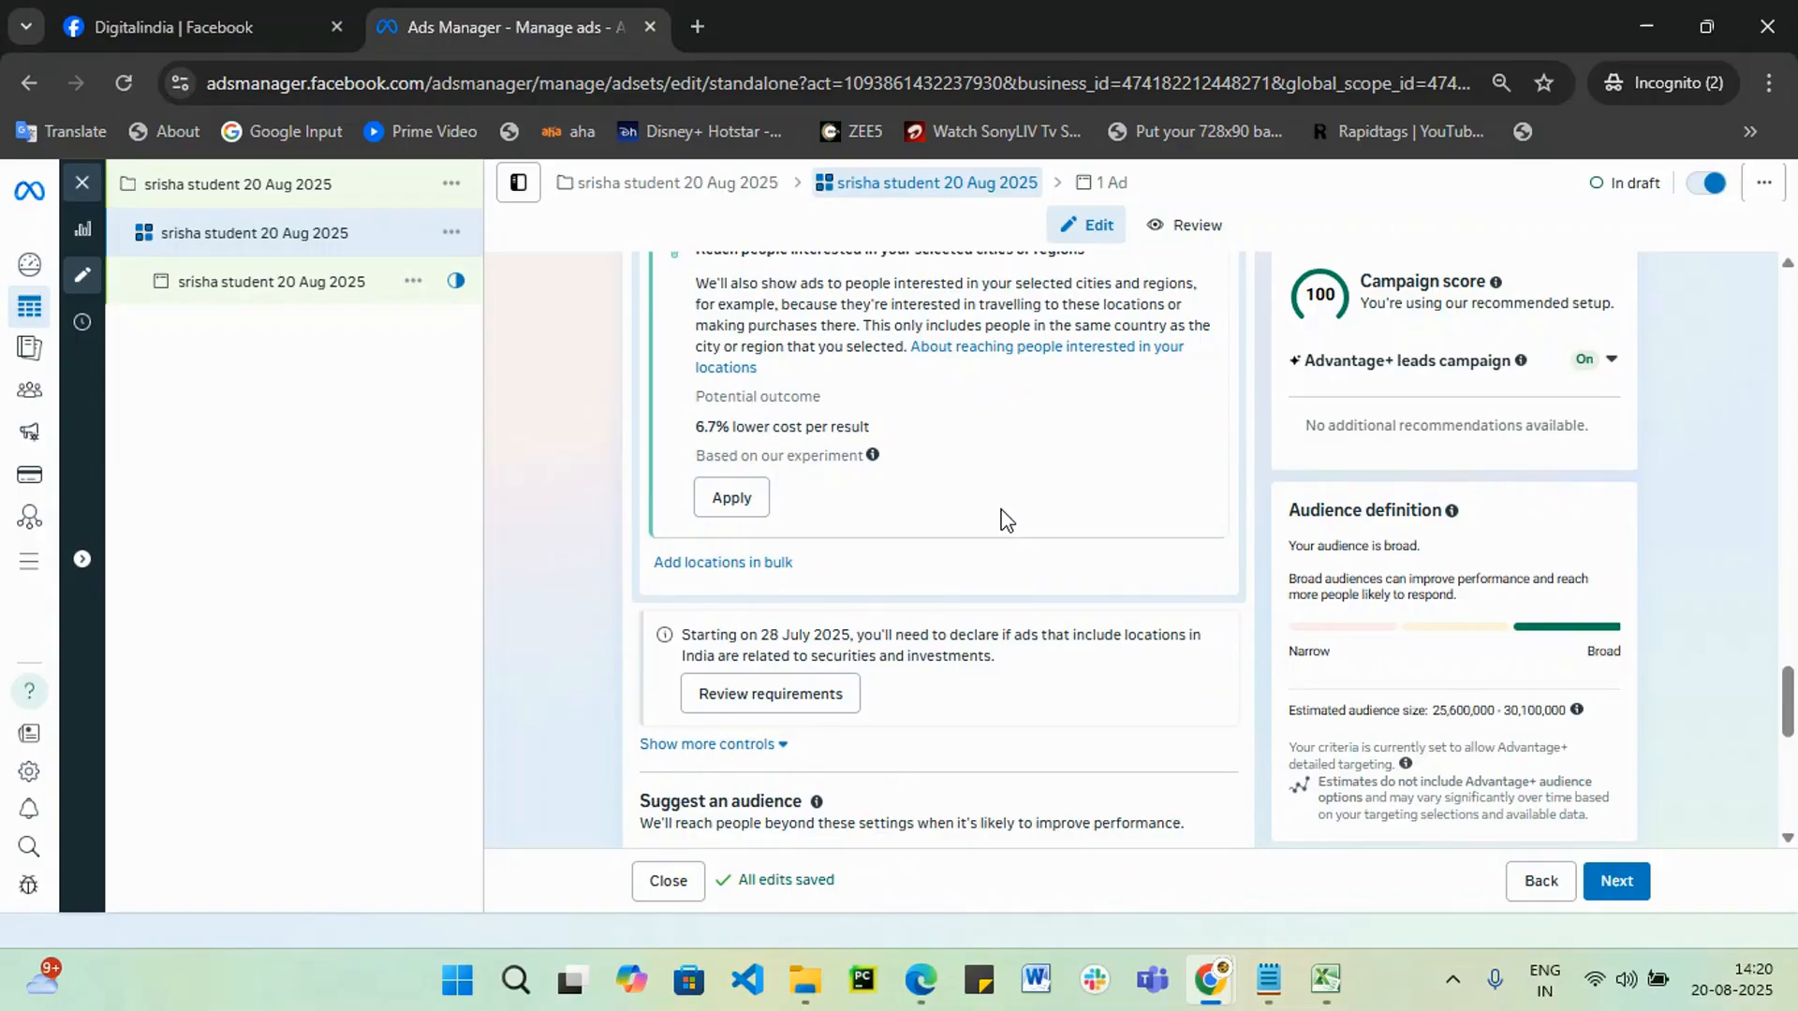
scroll(1004, 518, "down", 3)
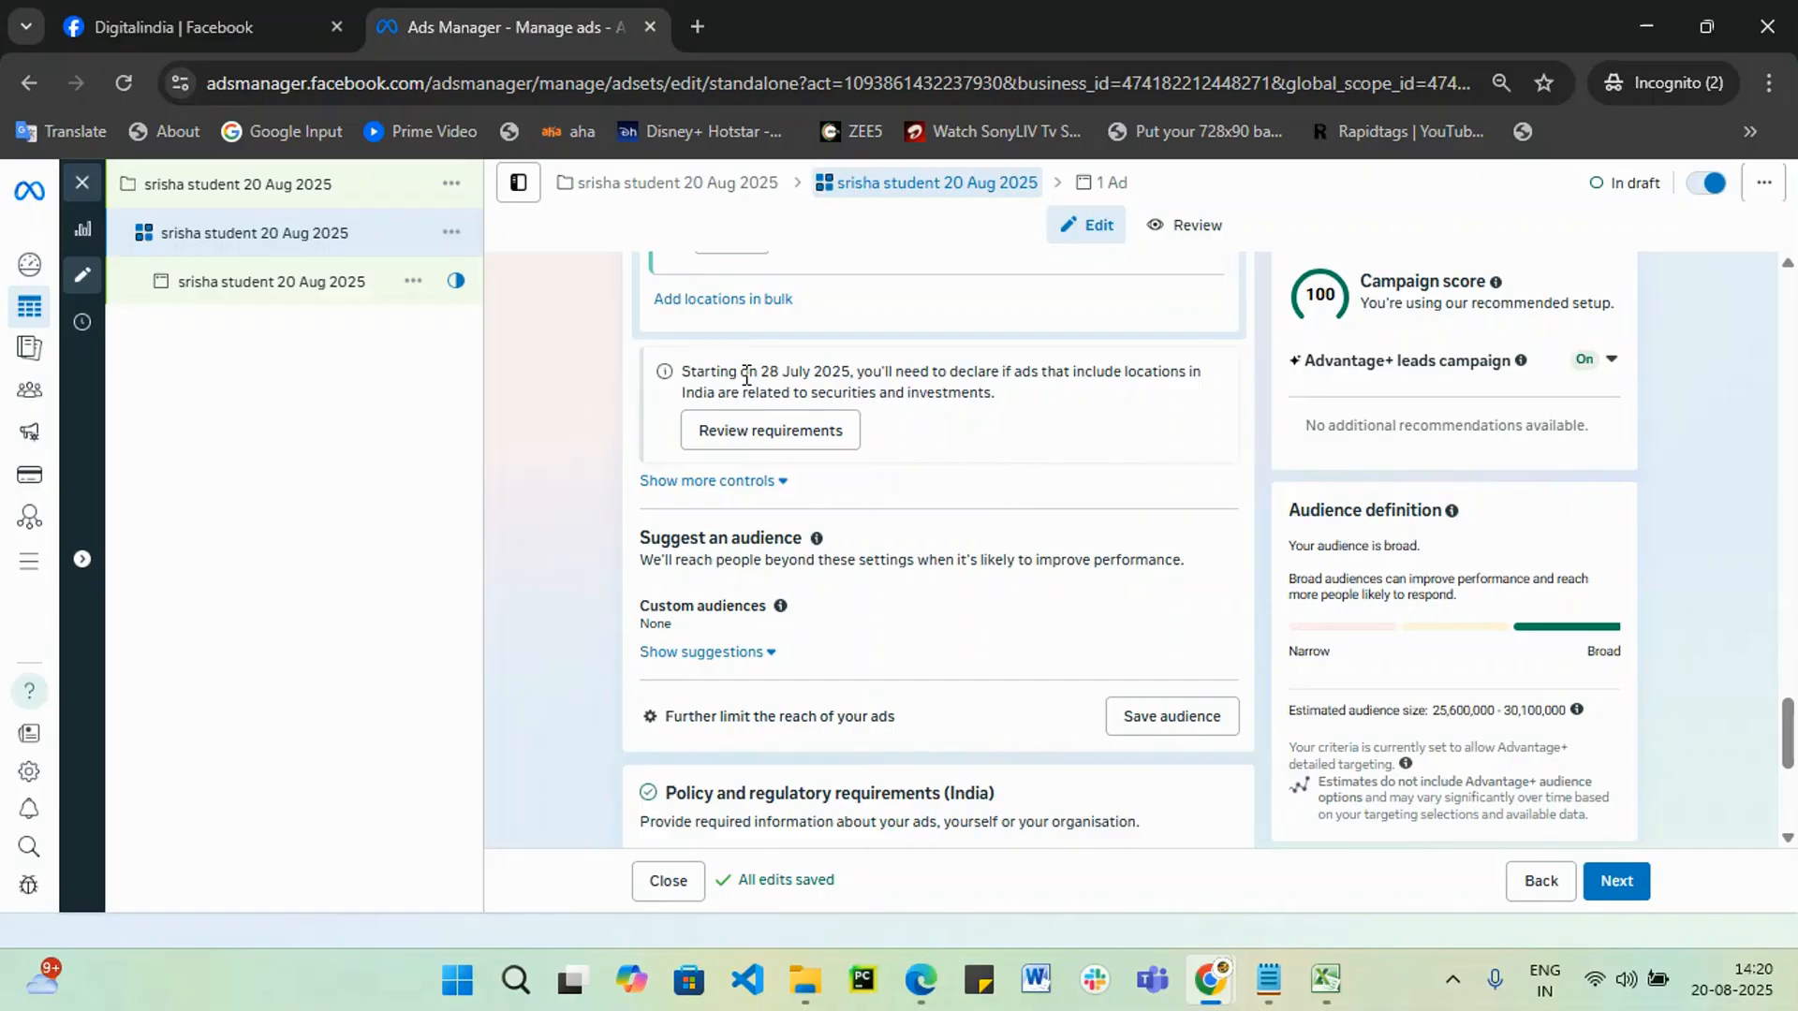
- Set the ad set's minimum age to 22, correcting an initial pick of 25
left_click(773, 483)
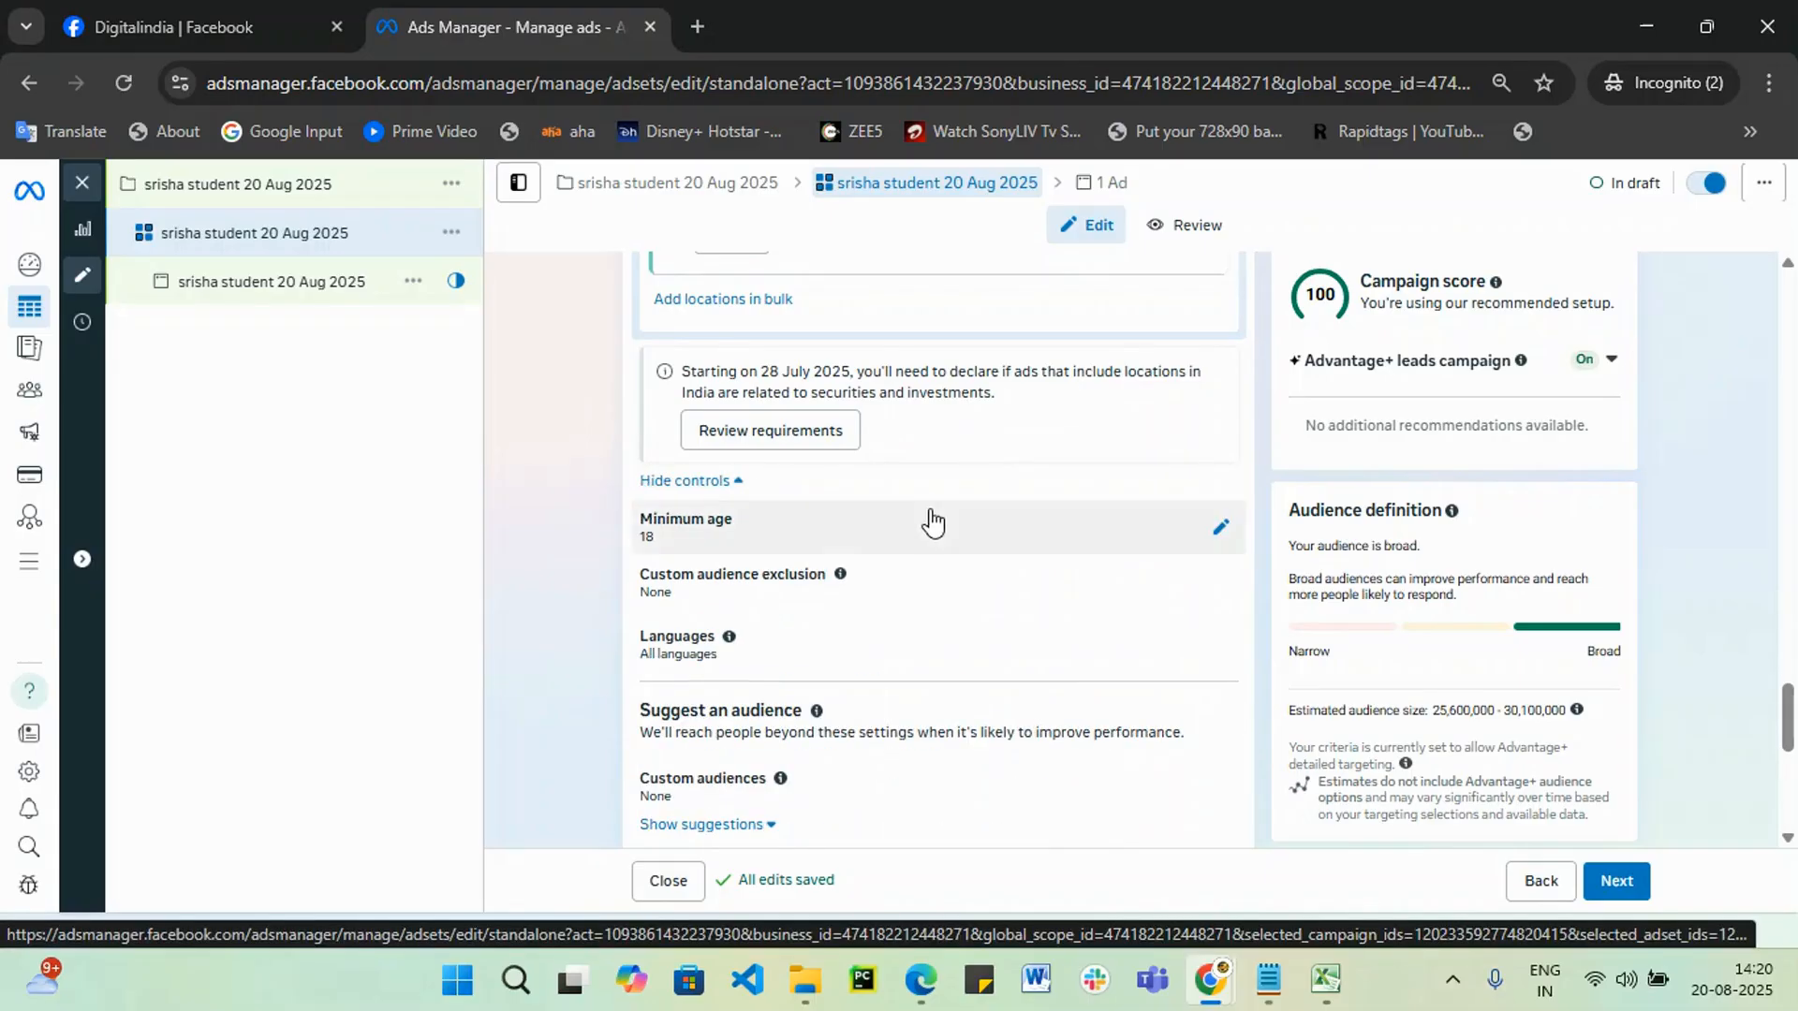
scroll(936, 517, "up", 2)
scroll(868, 590, "up", 3)
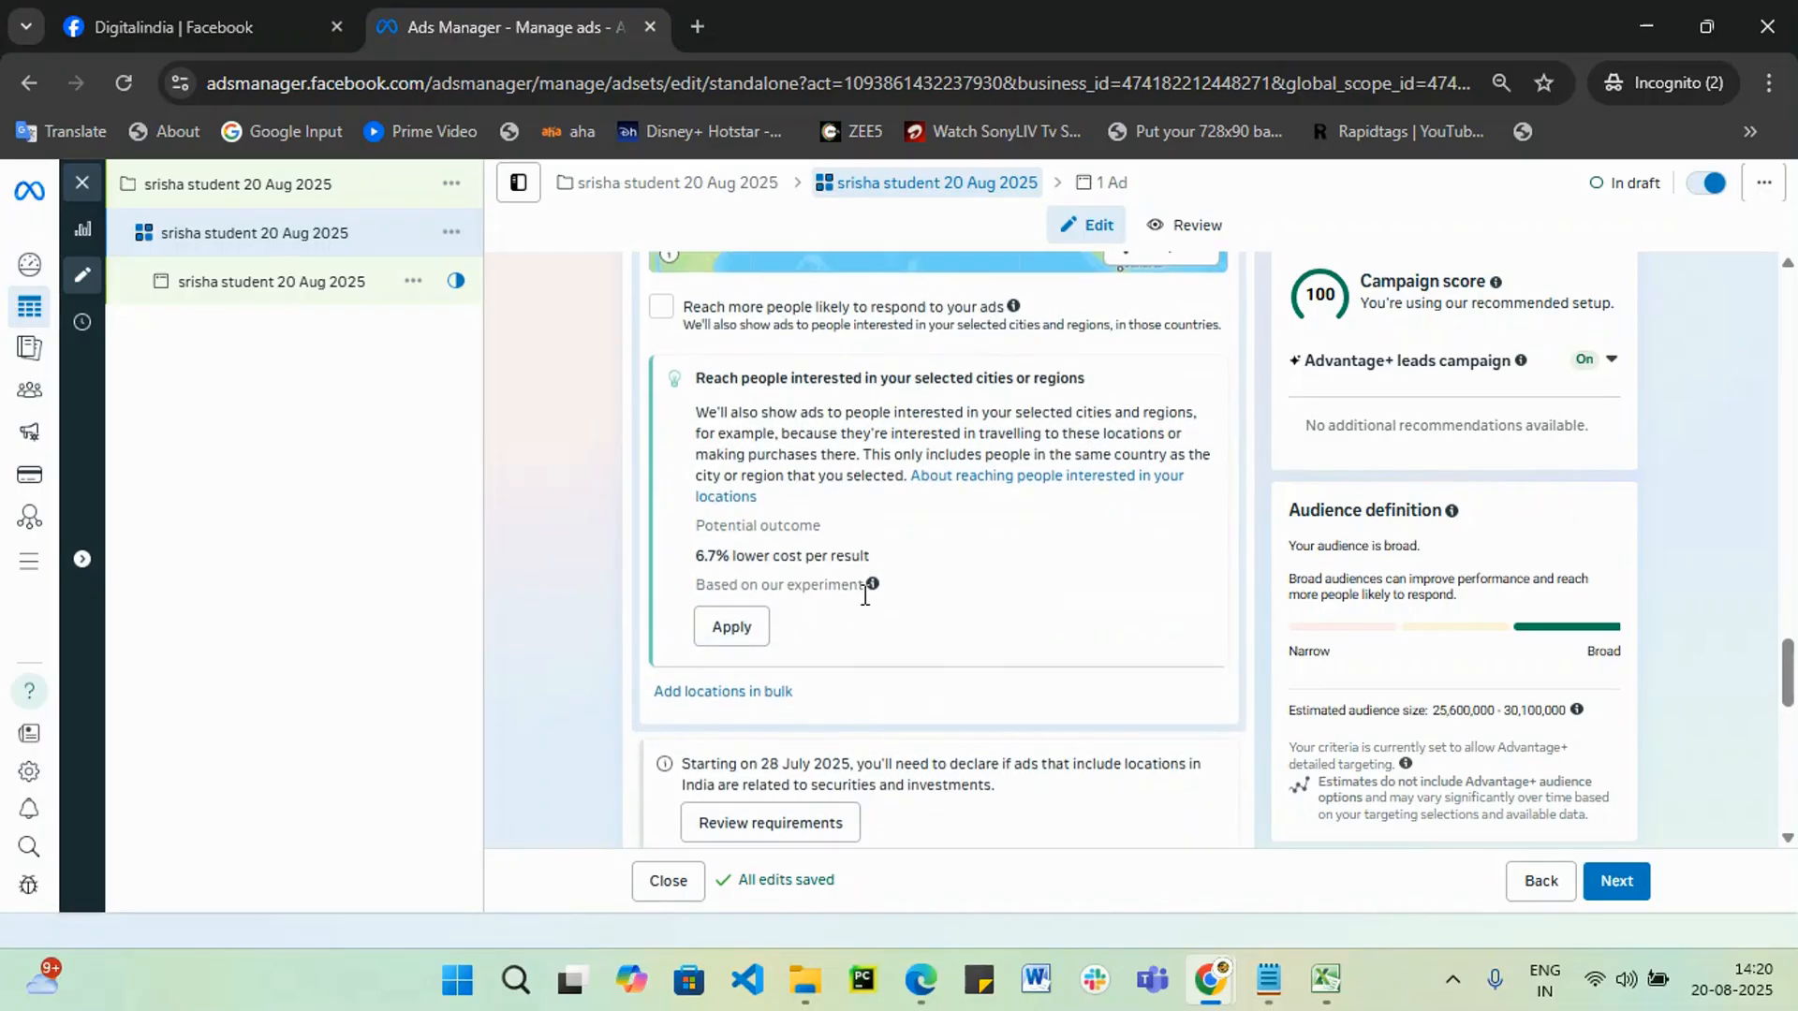
scroll(891, 602, "down", 5)
scroll(901, 603, "down", 3)
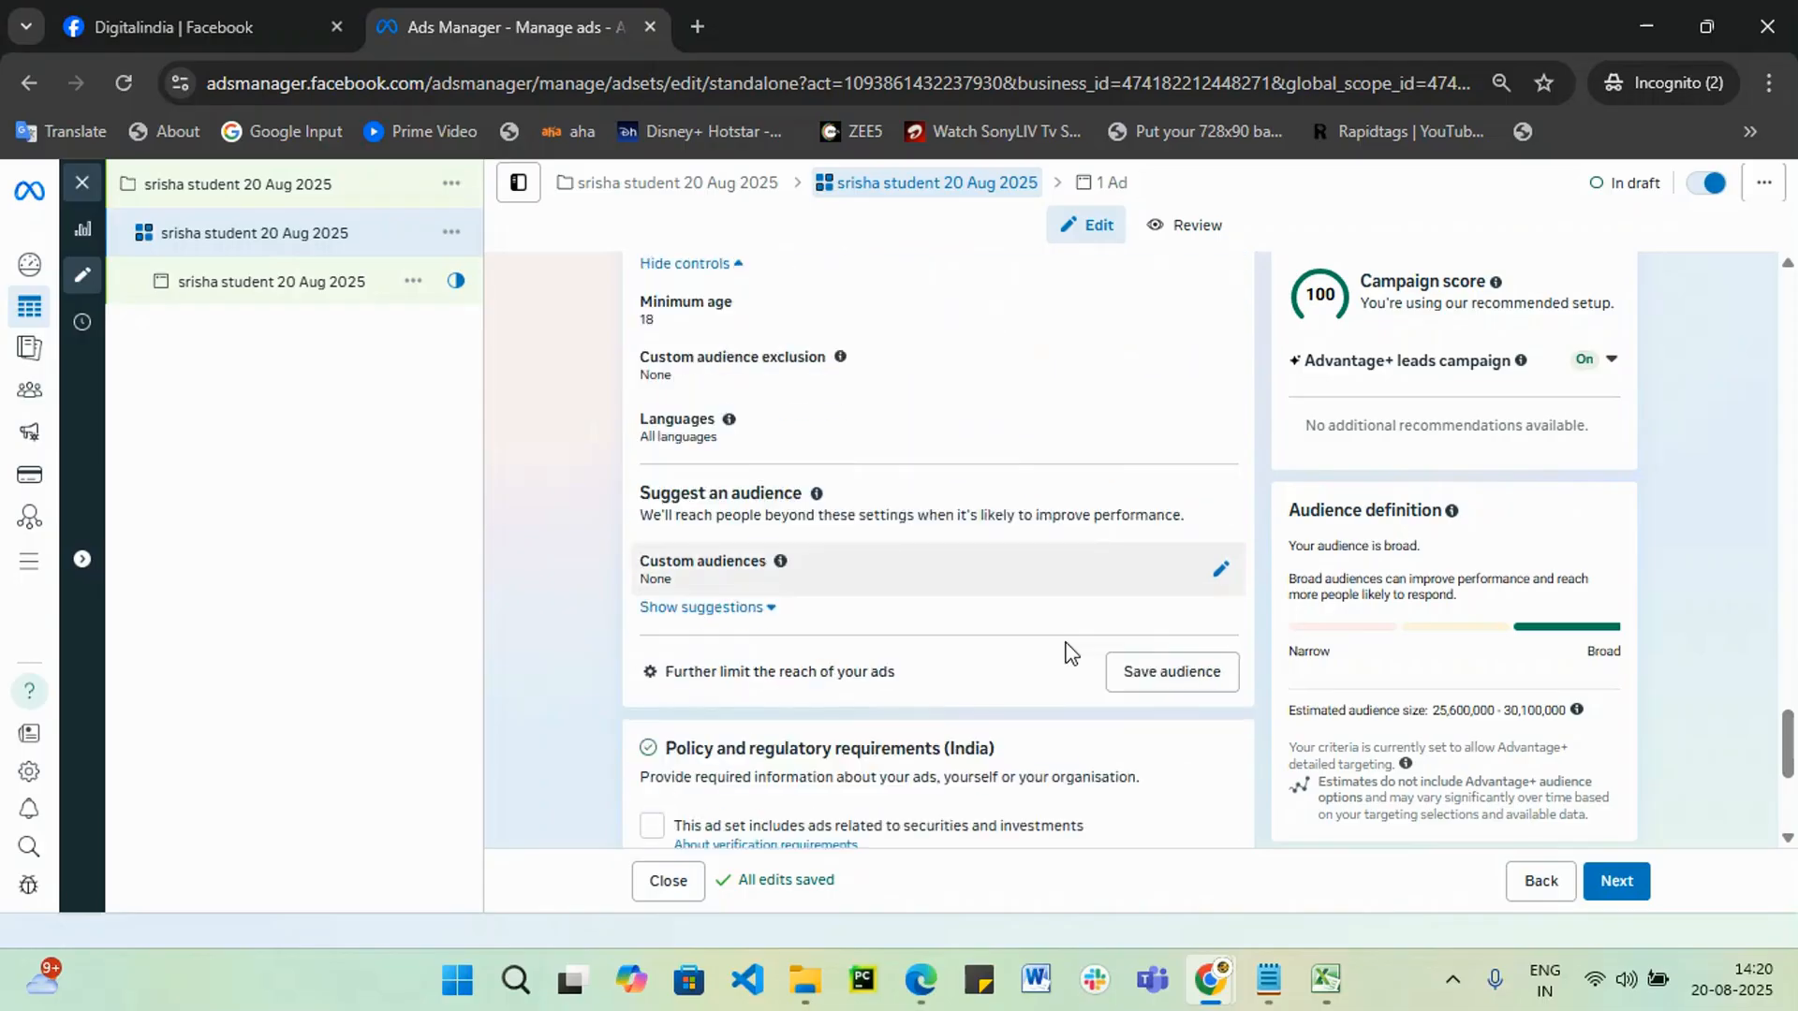
scroll(891, 611, "up", 2)
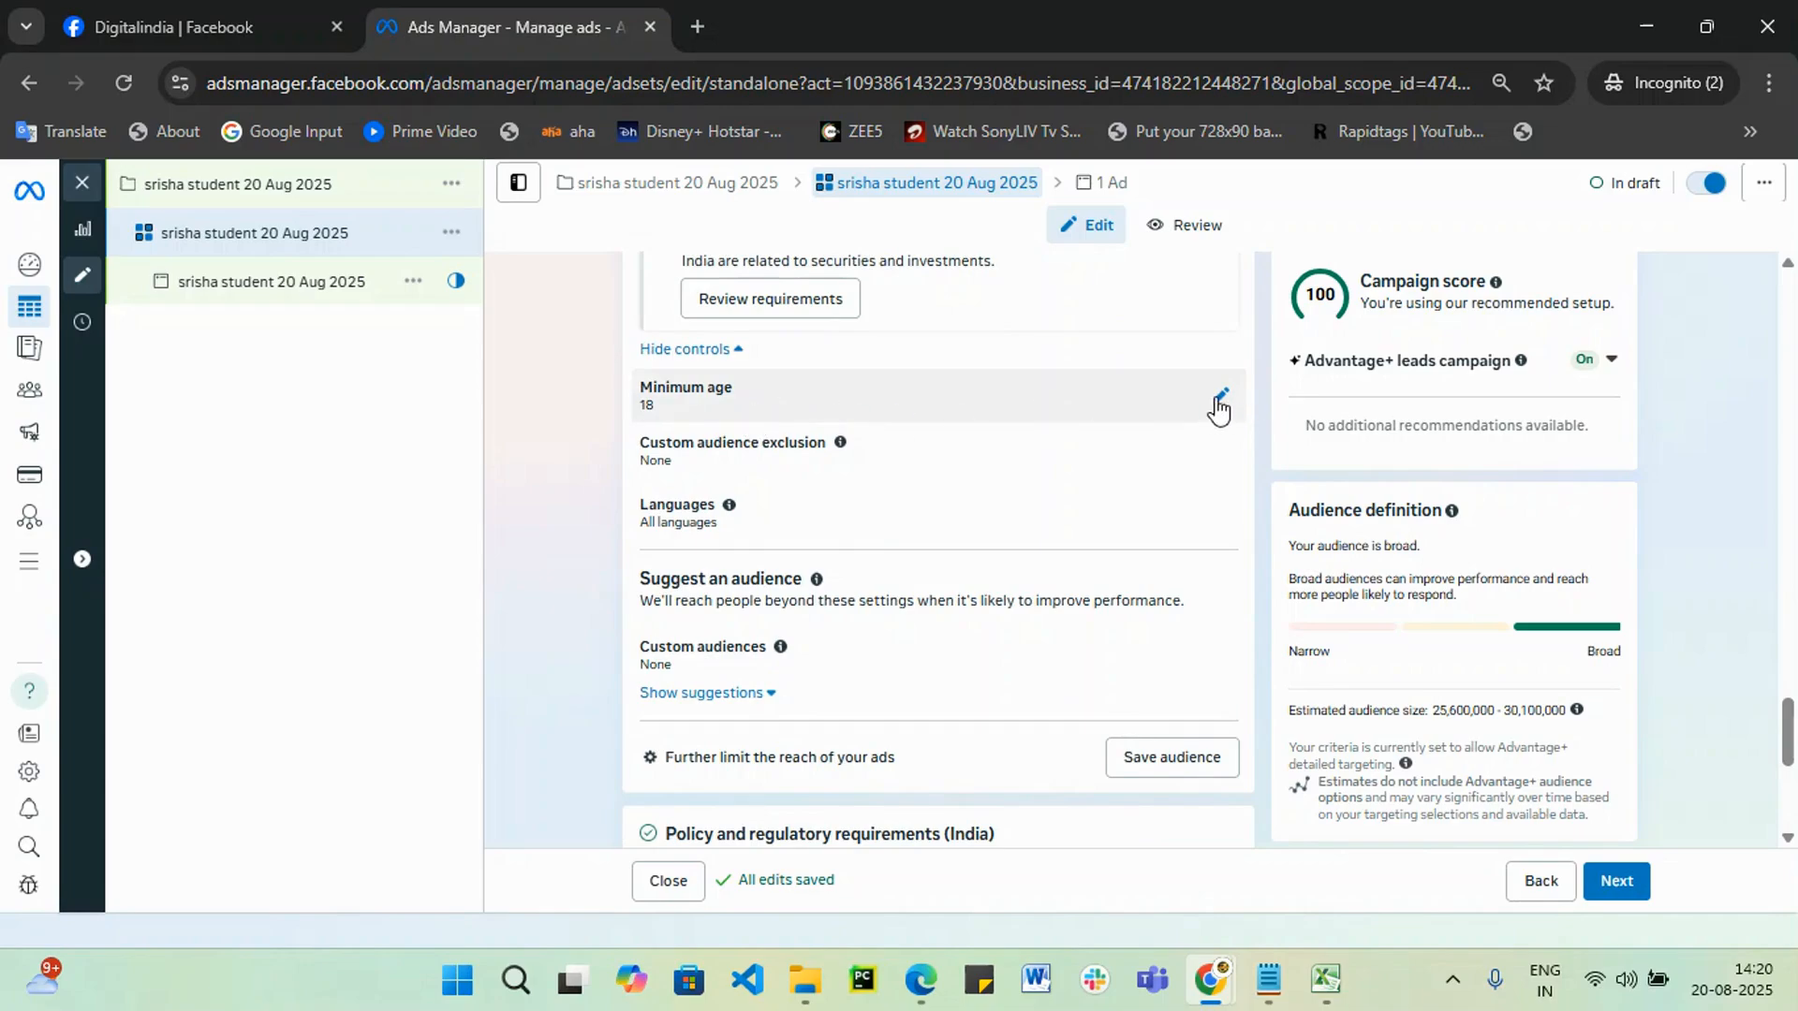
scroll(1219, 409, "down", 5)
scroll(957, 455, "up", 5)
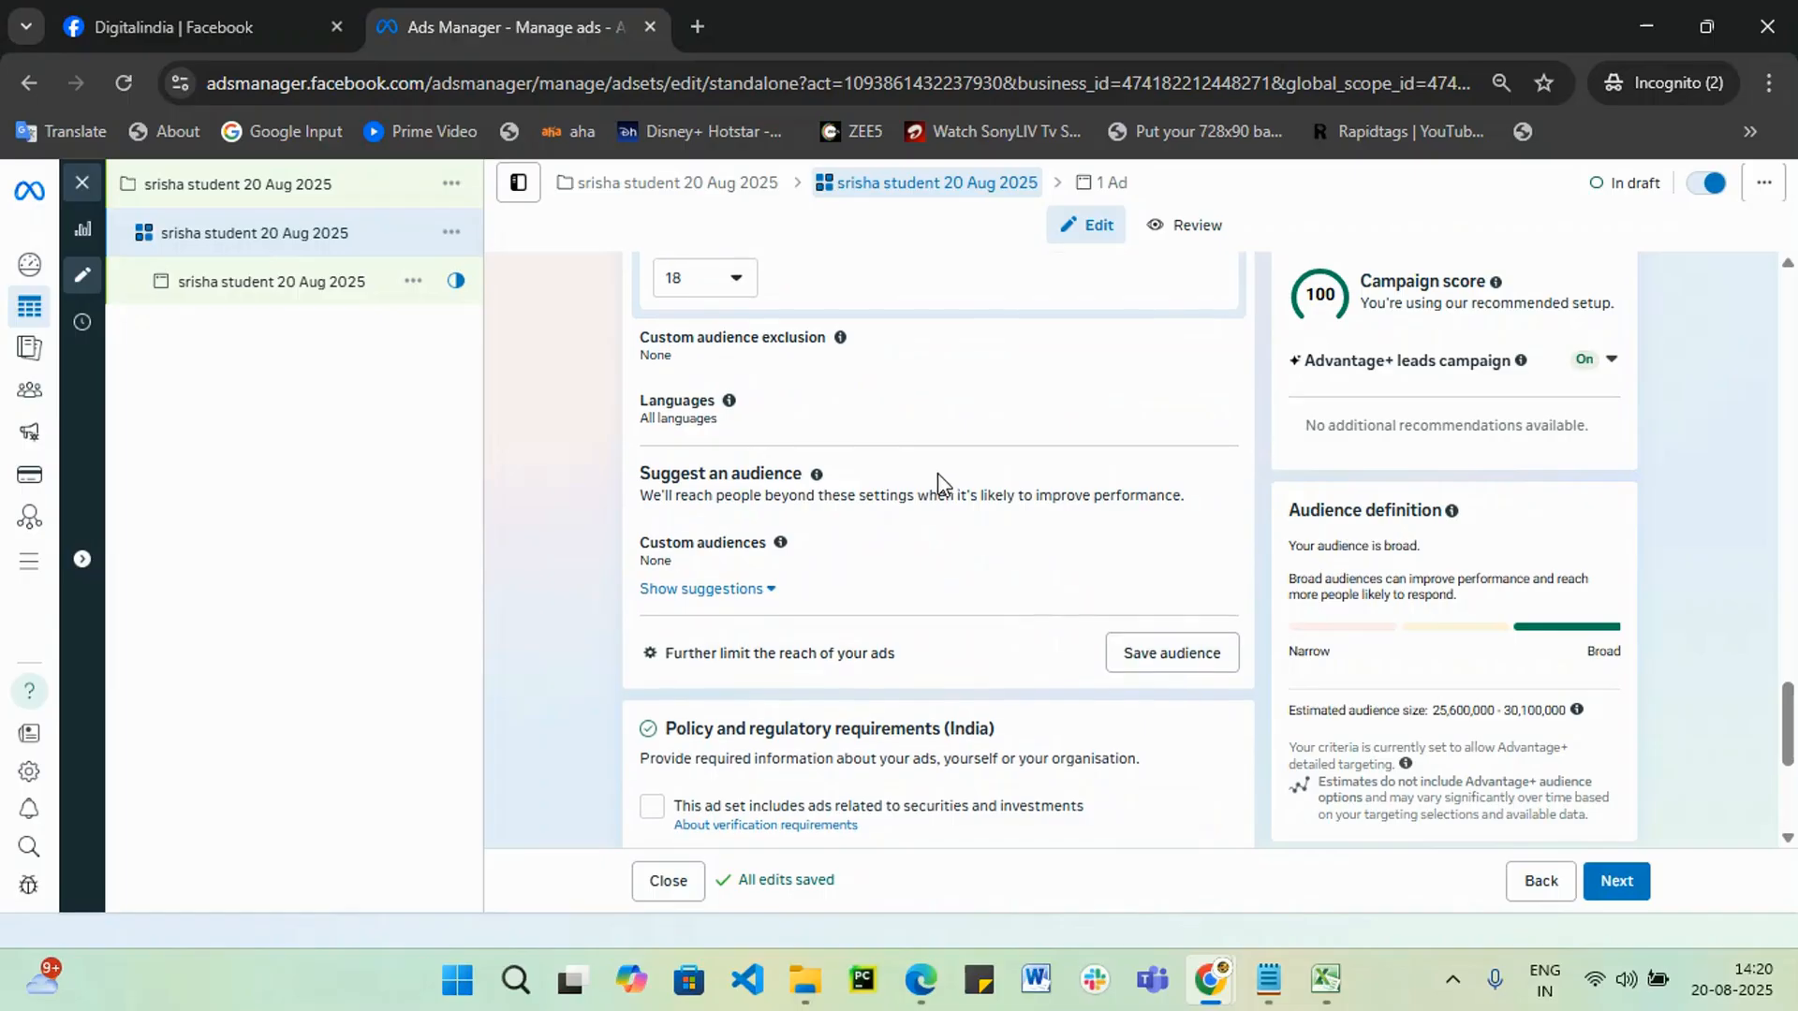
left_click(719, 407)
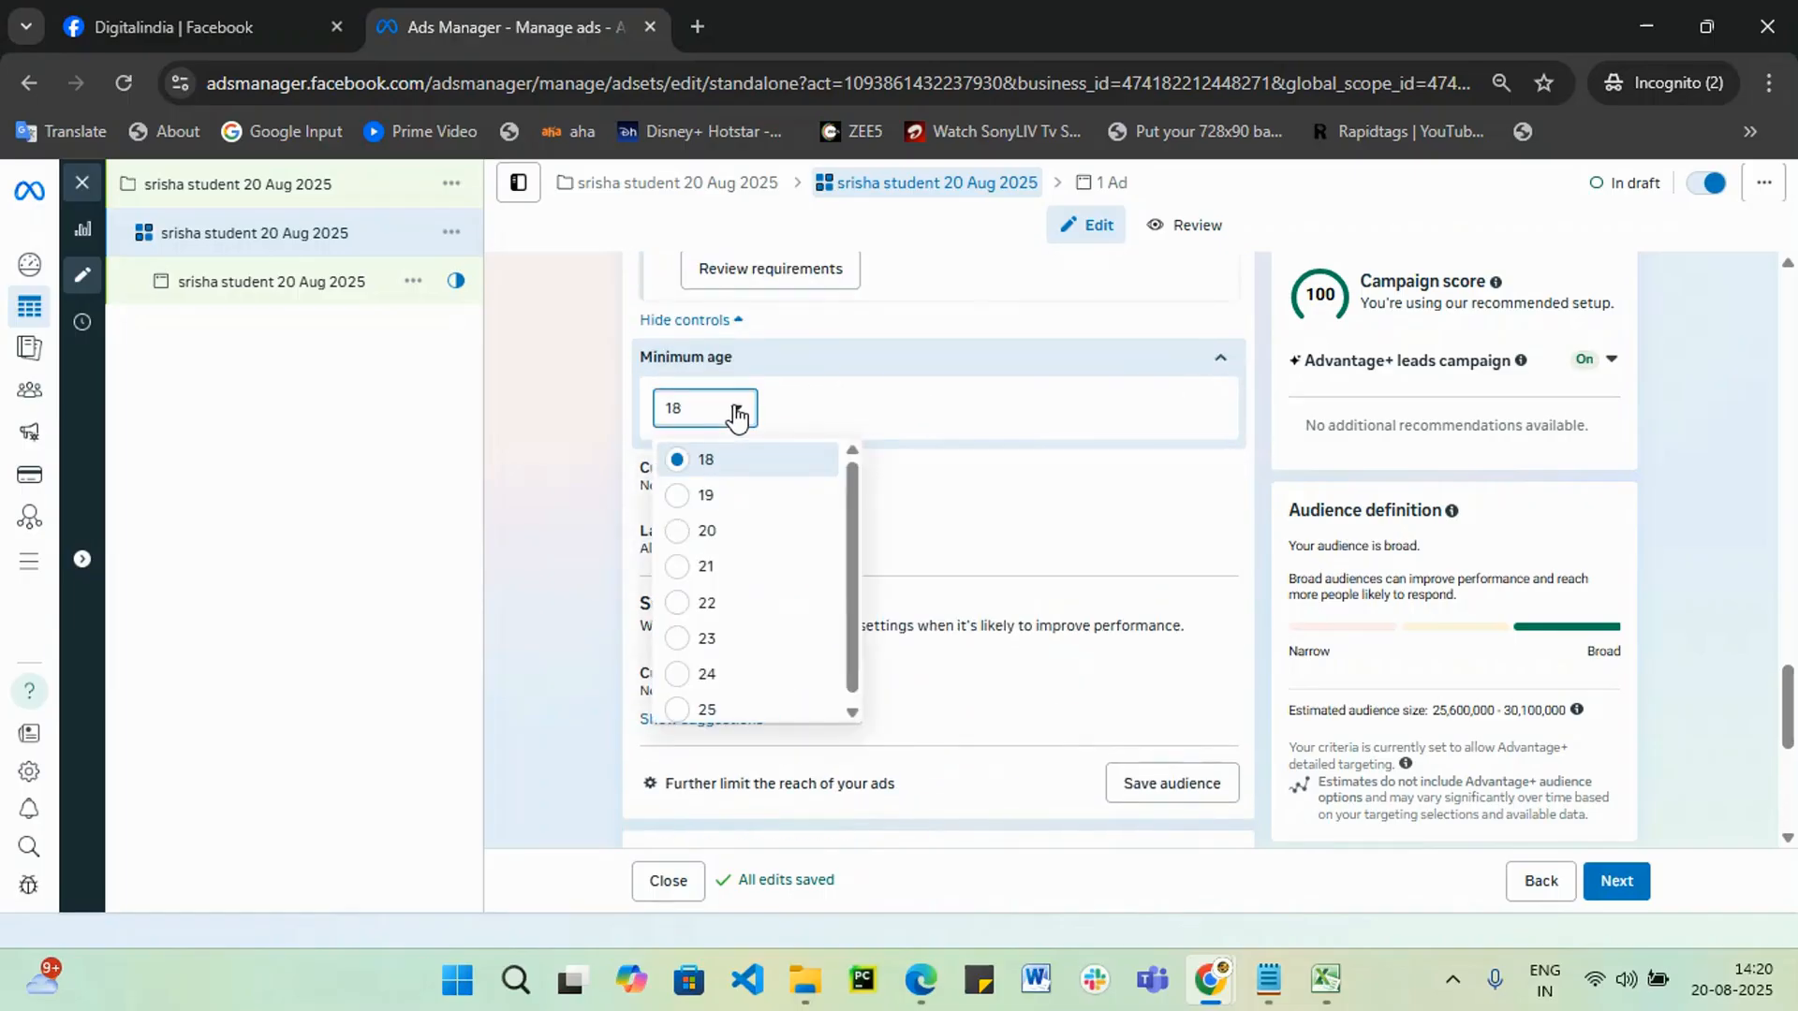
left_click(683, 719)
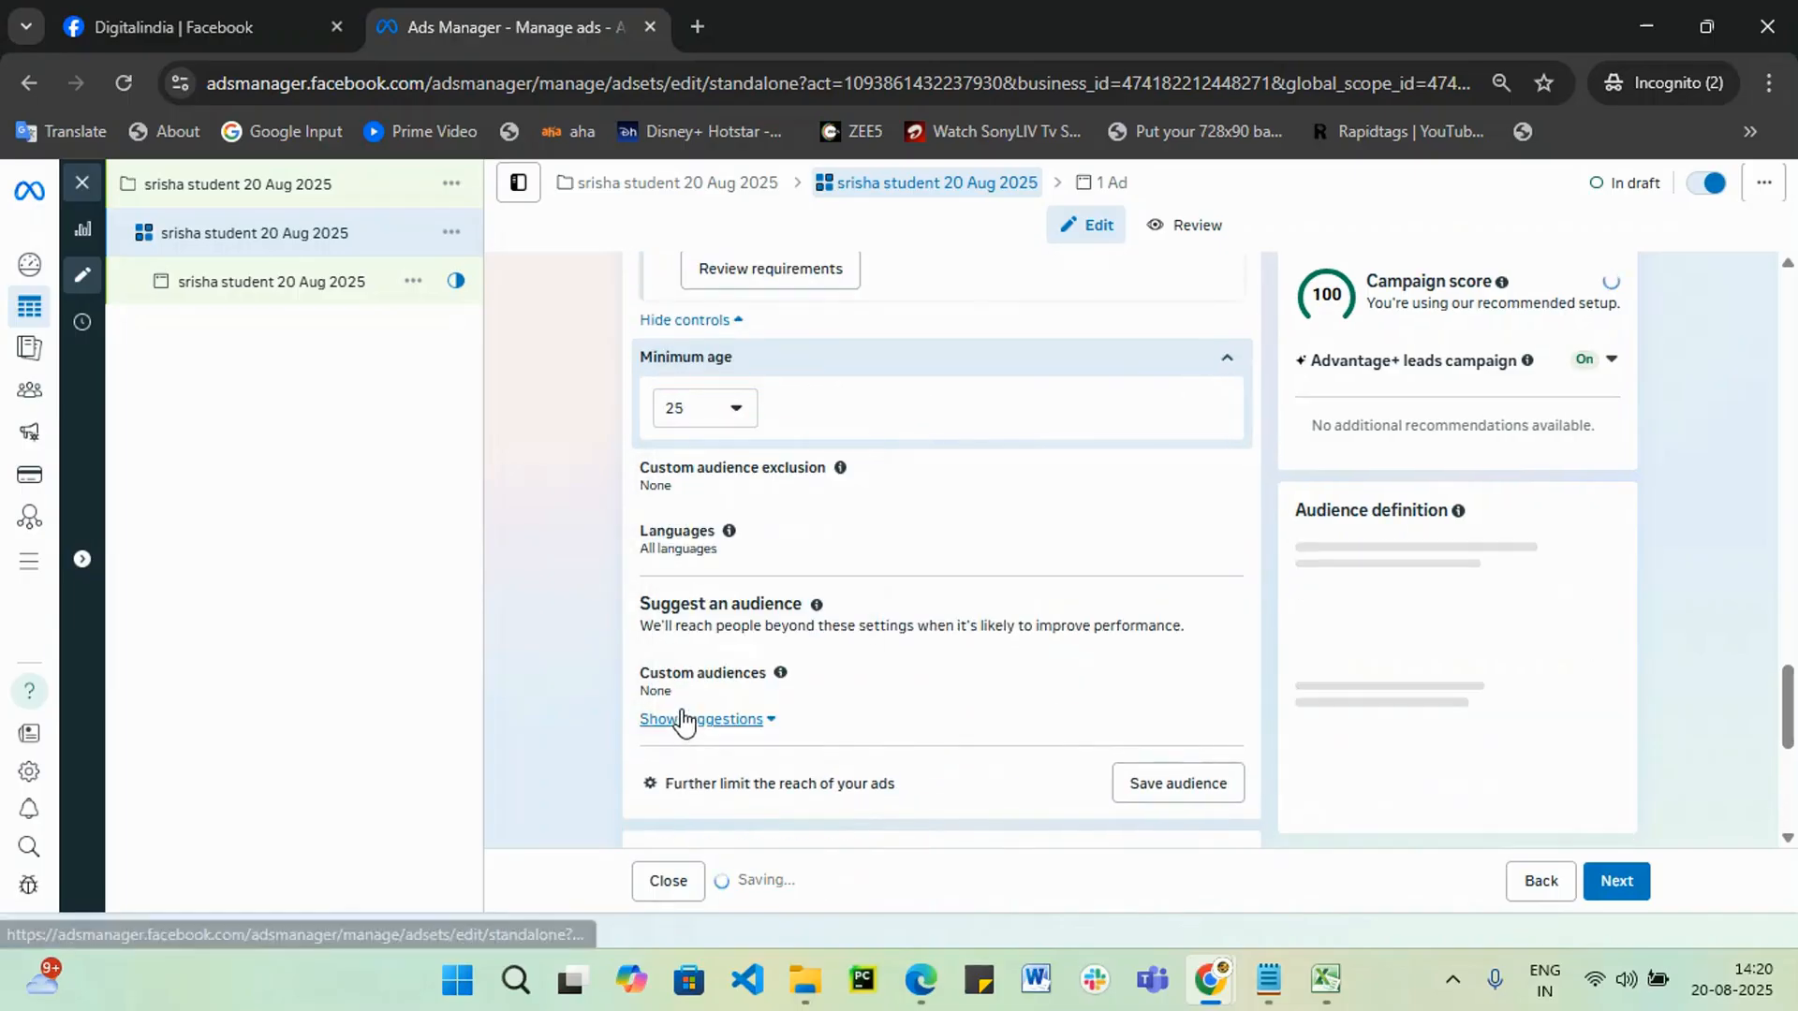
left_click(753, 416)
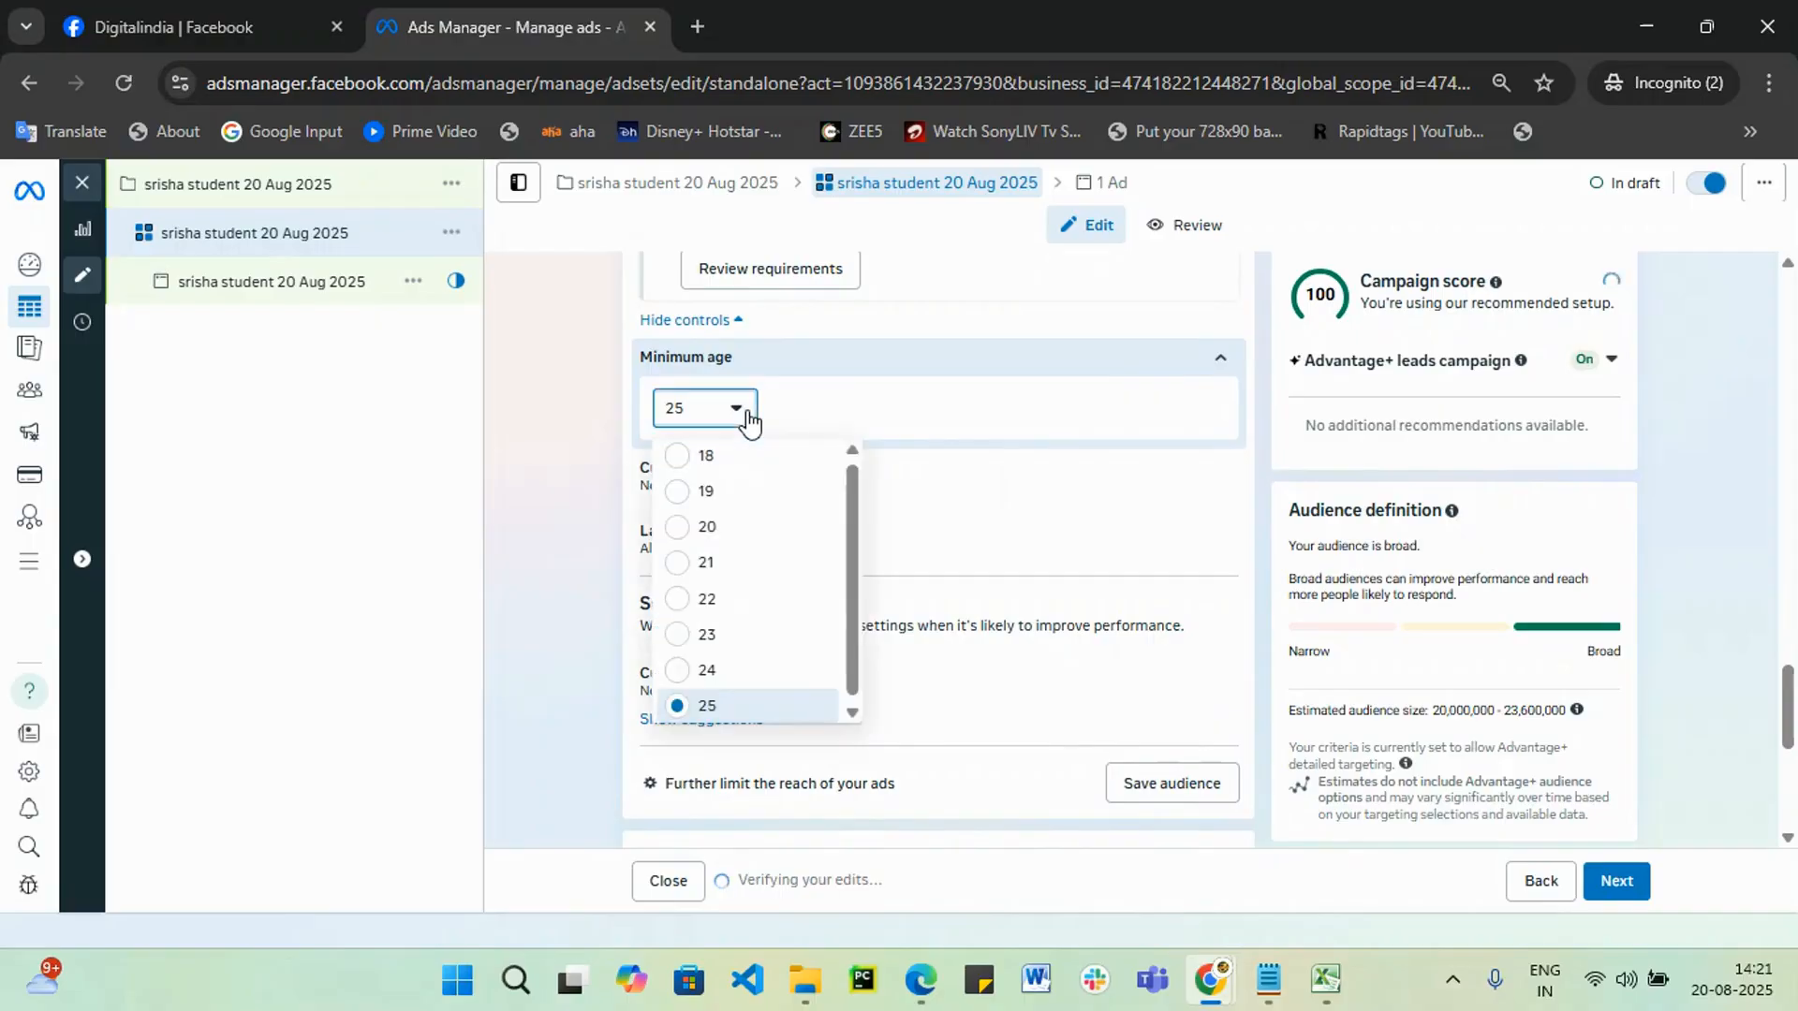
left_click(740, 604)
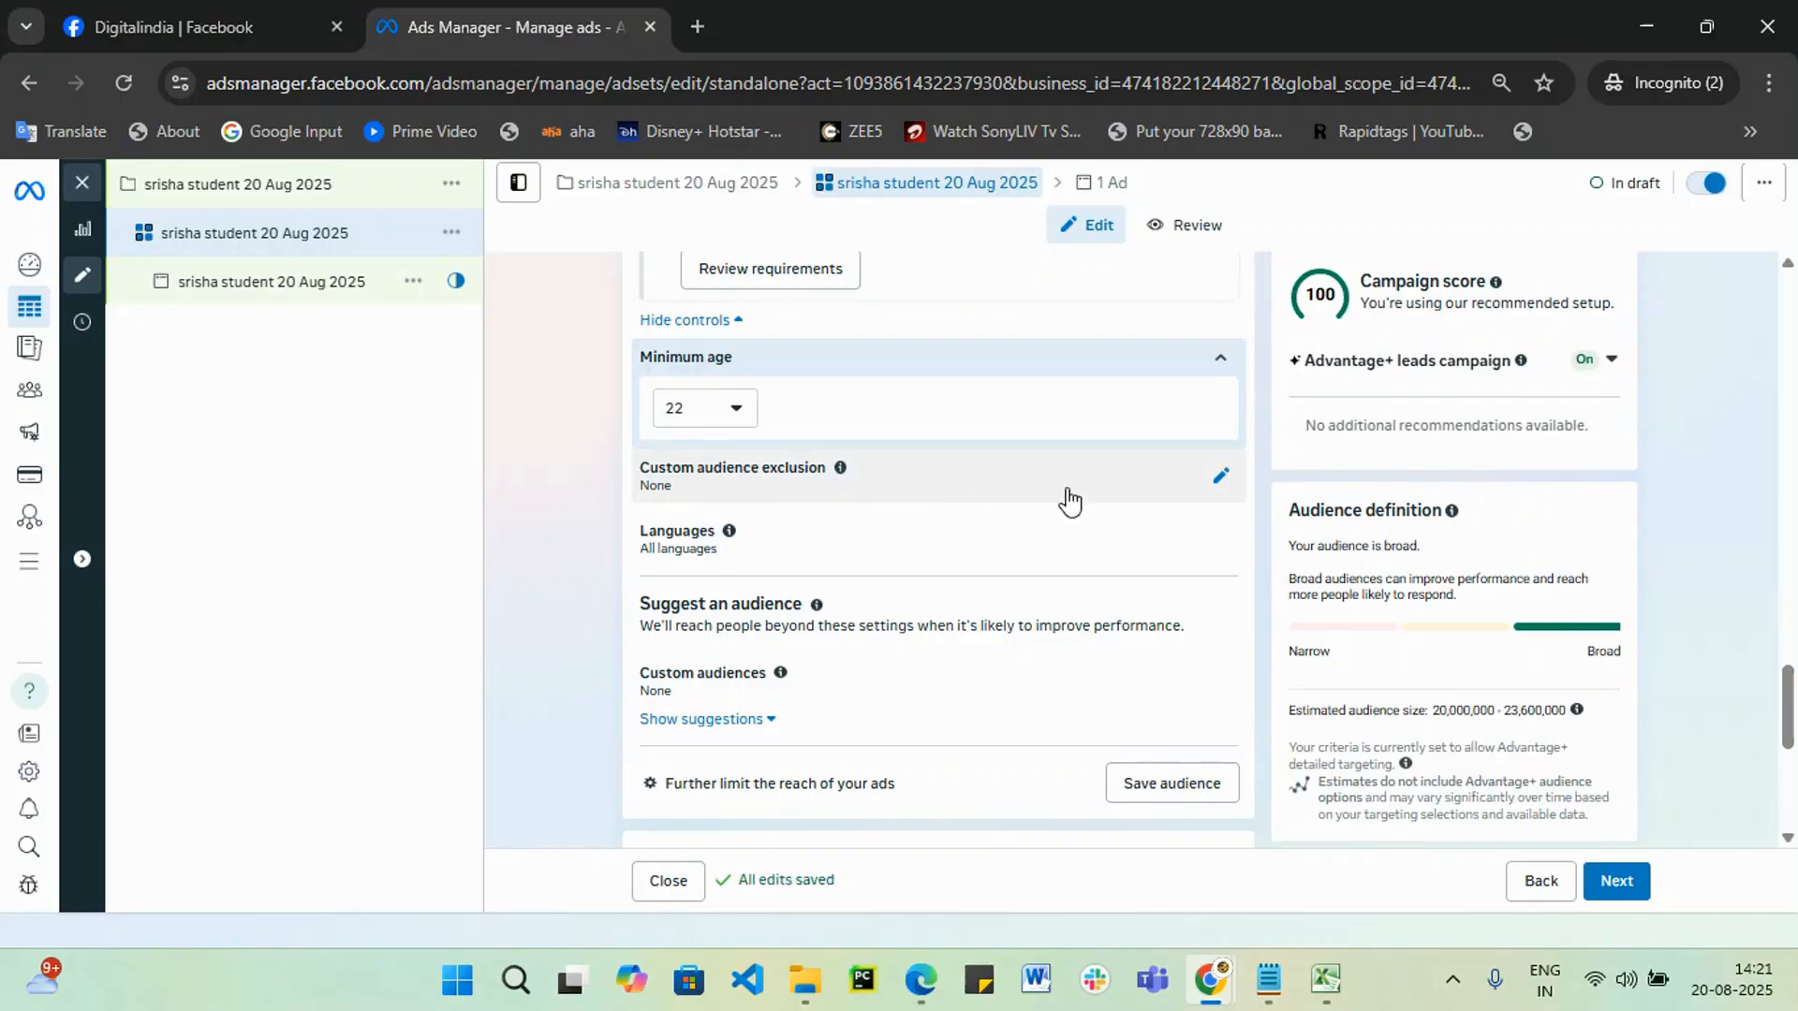
- Leave the custom audience exclusion at None and begin editing the Languages setting
left_click(1221, 478)
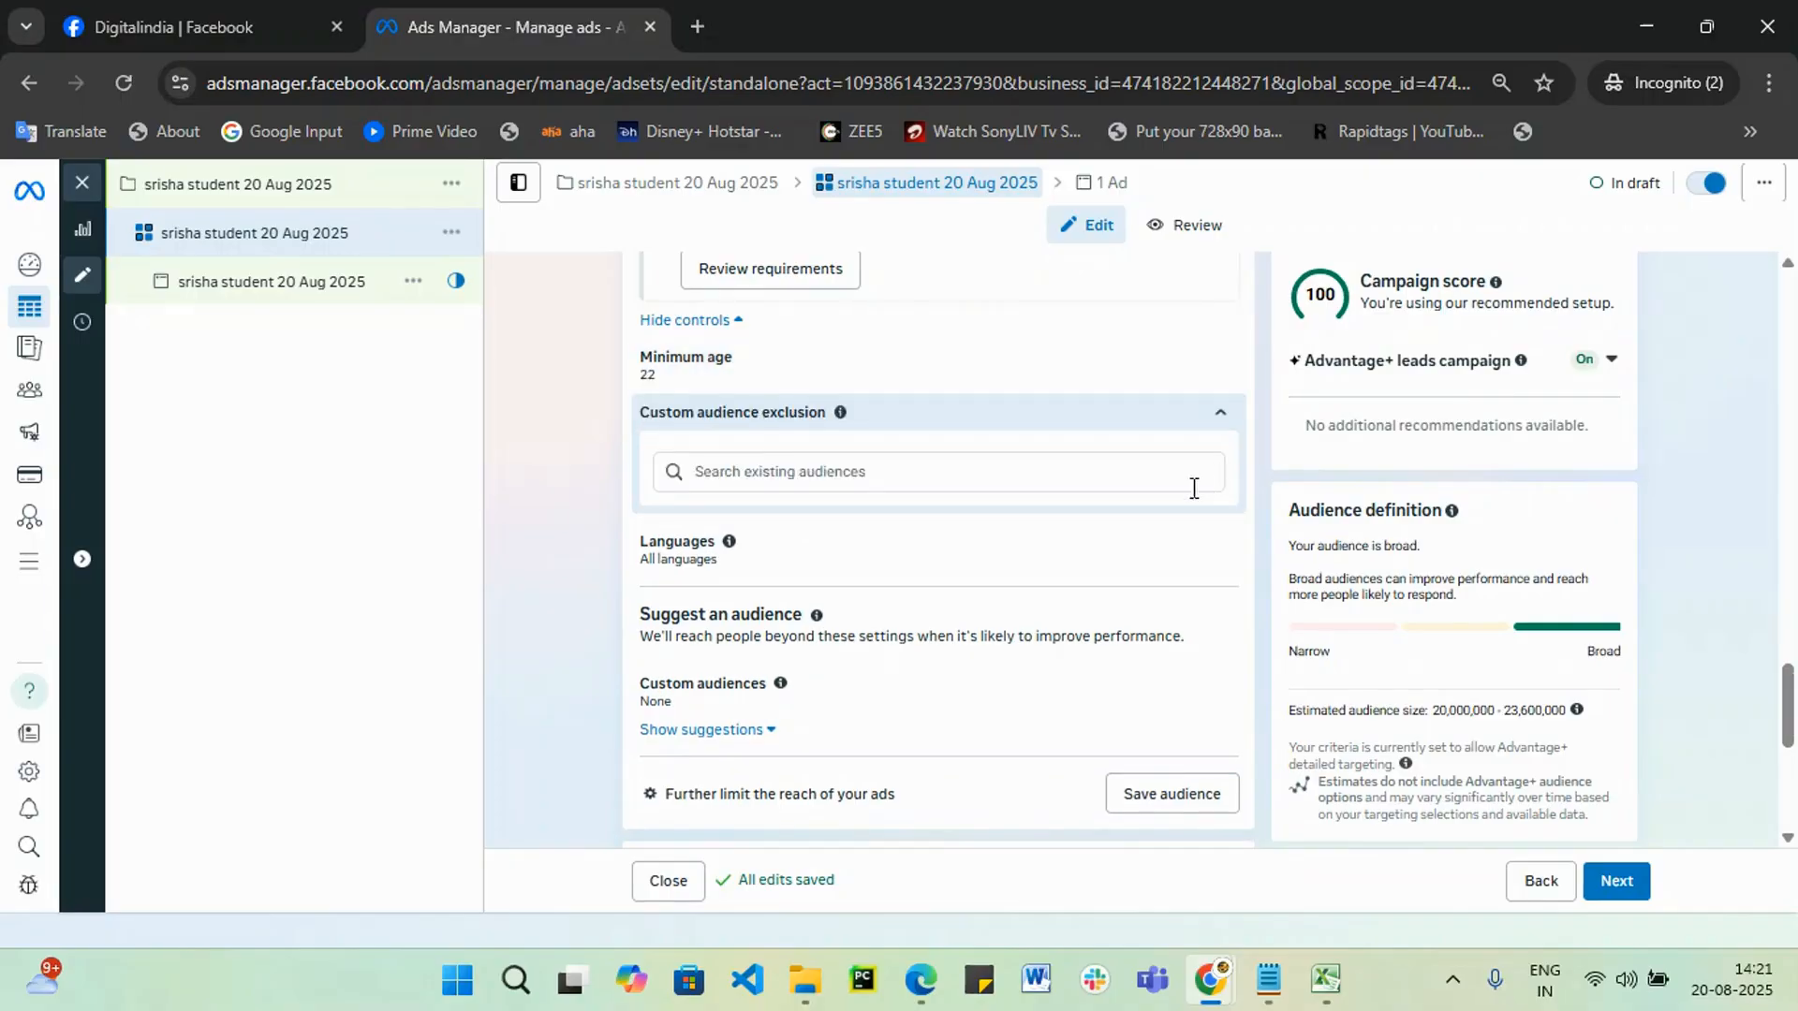
left_click(913, 473)
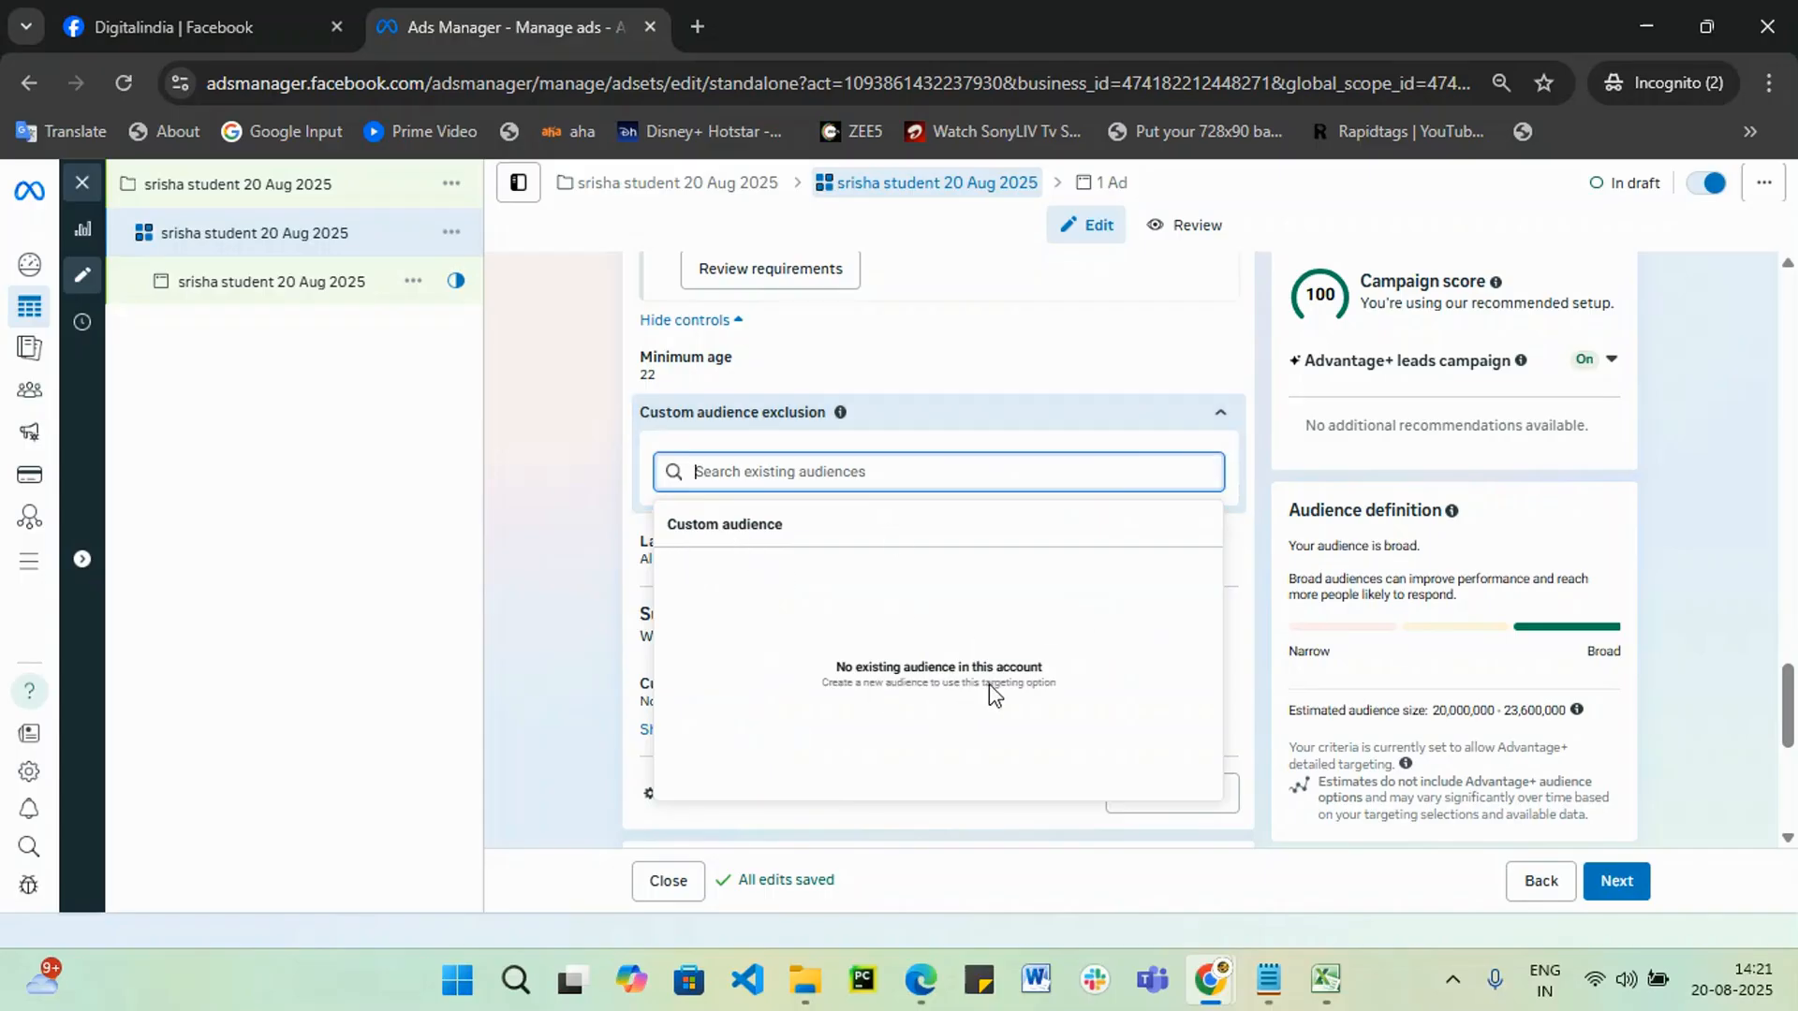
left_click(1227, 417)
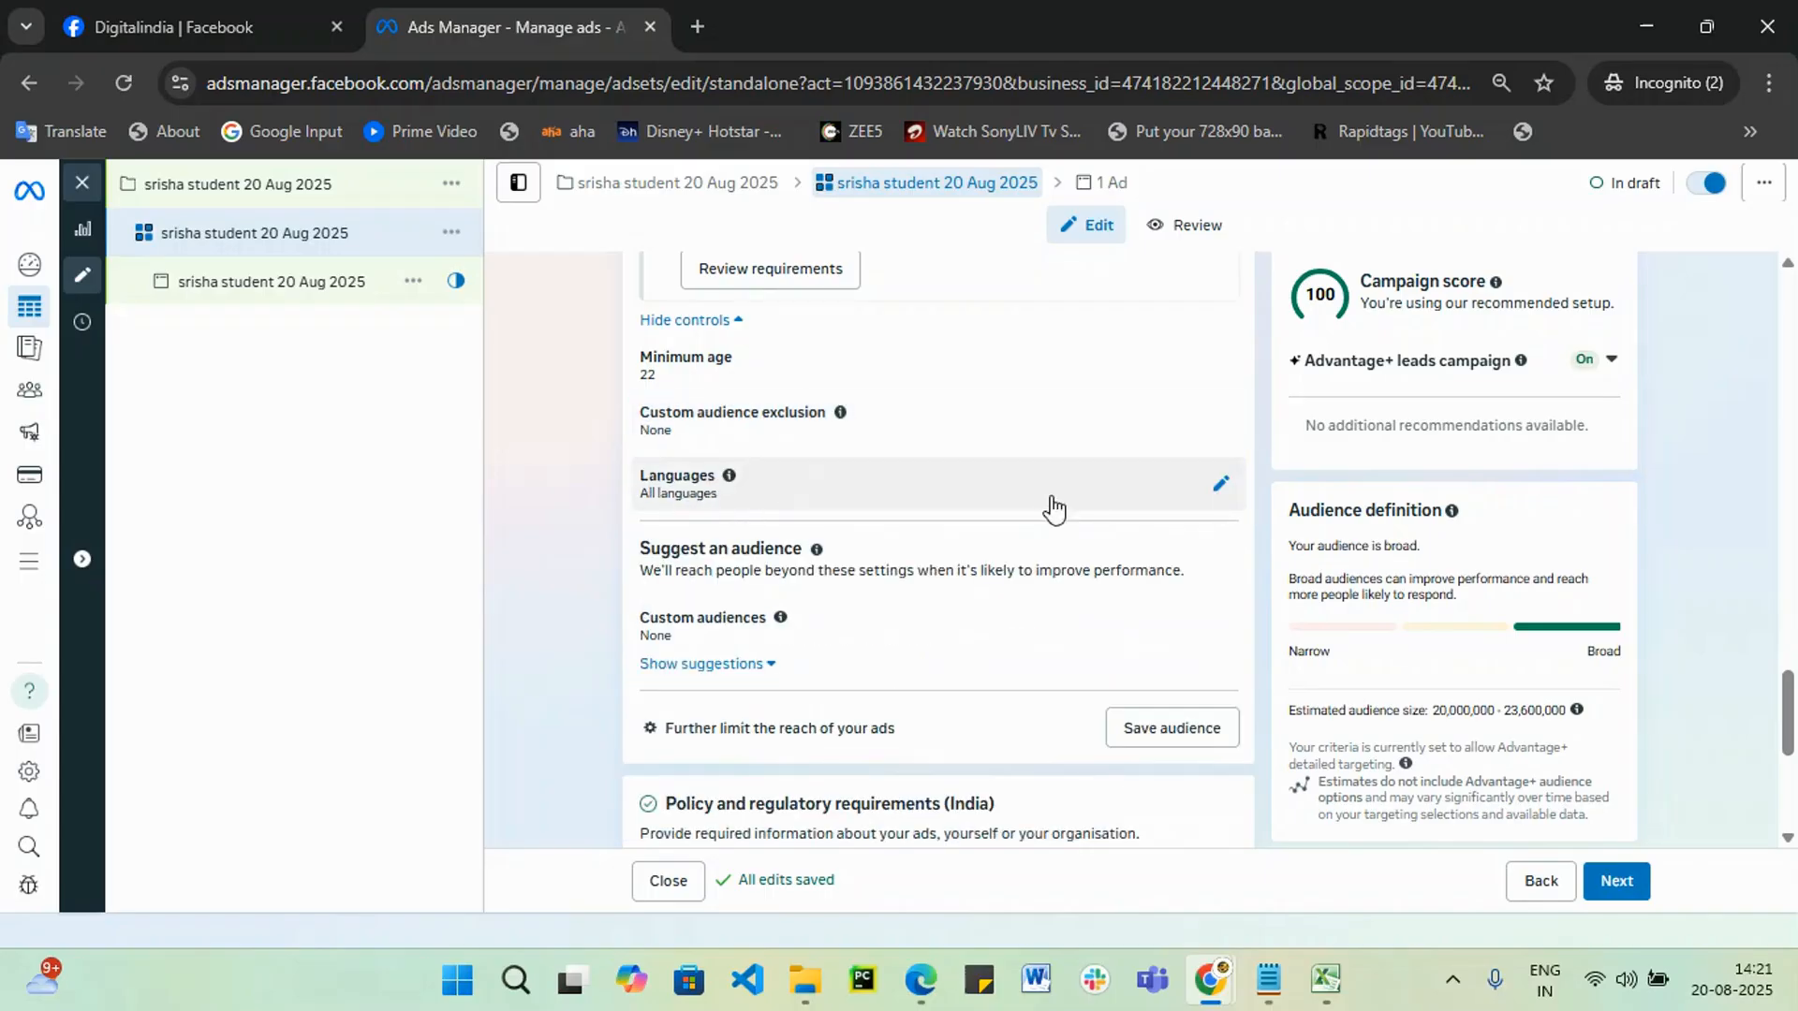
left_click(1221, 487)
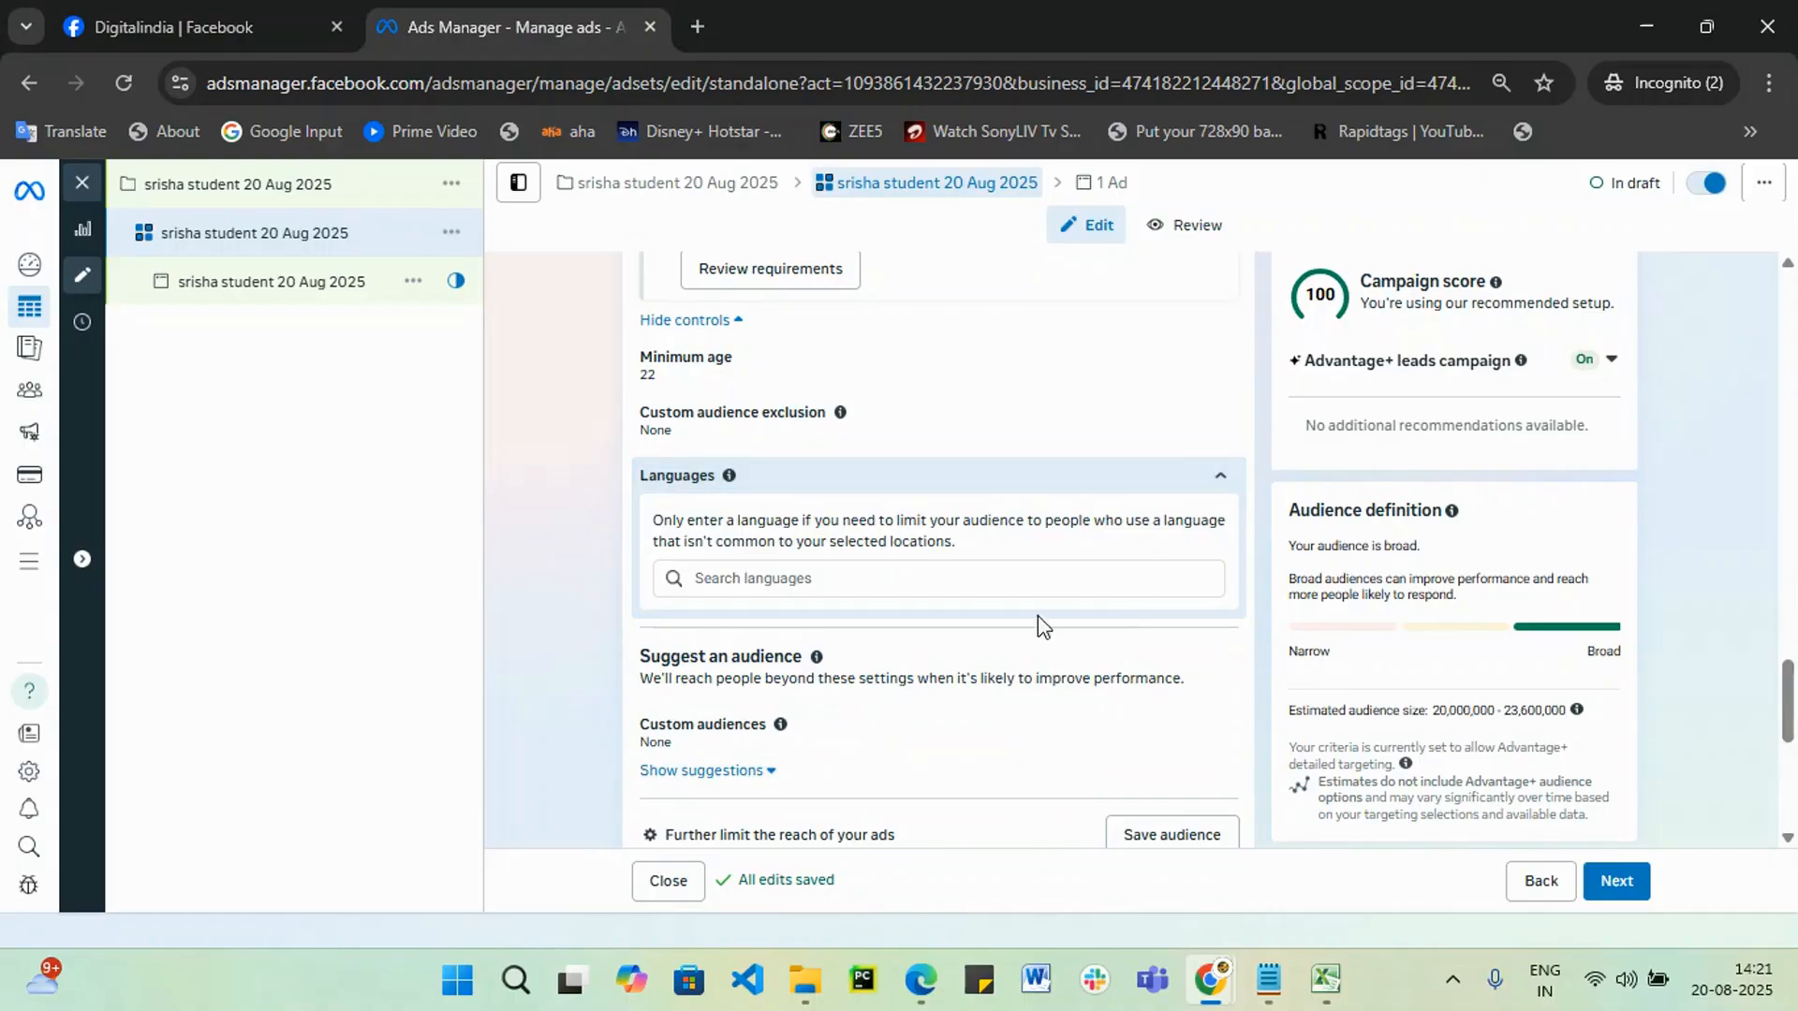
- Add Telugu, Kannada and English (All) as the ad set's target languages
left_click(824, 573)
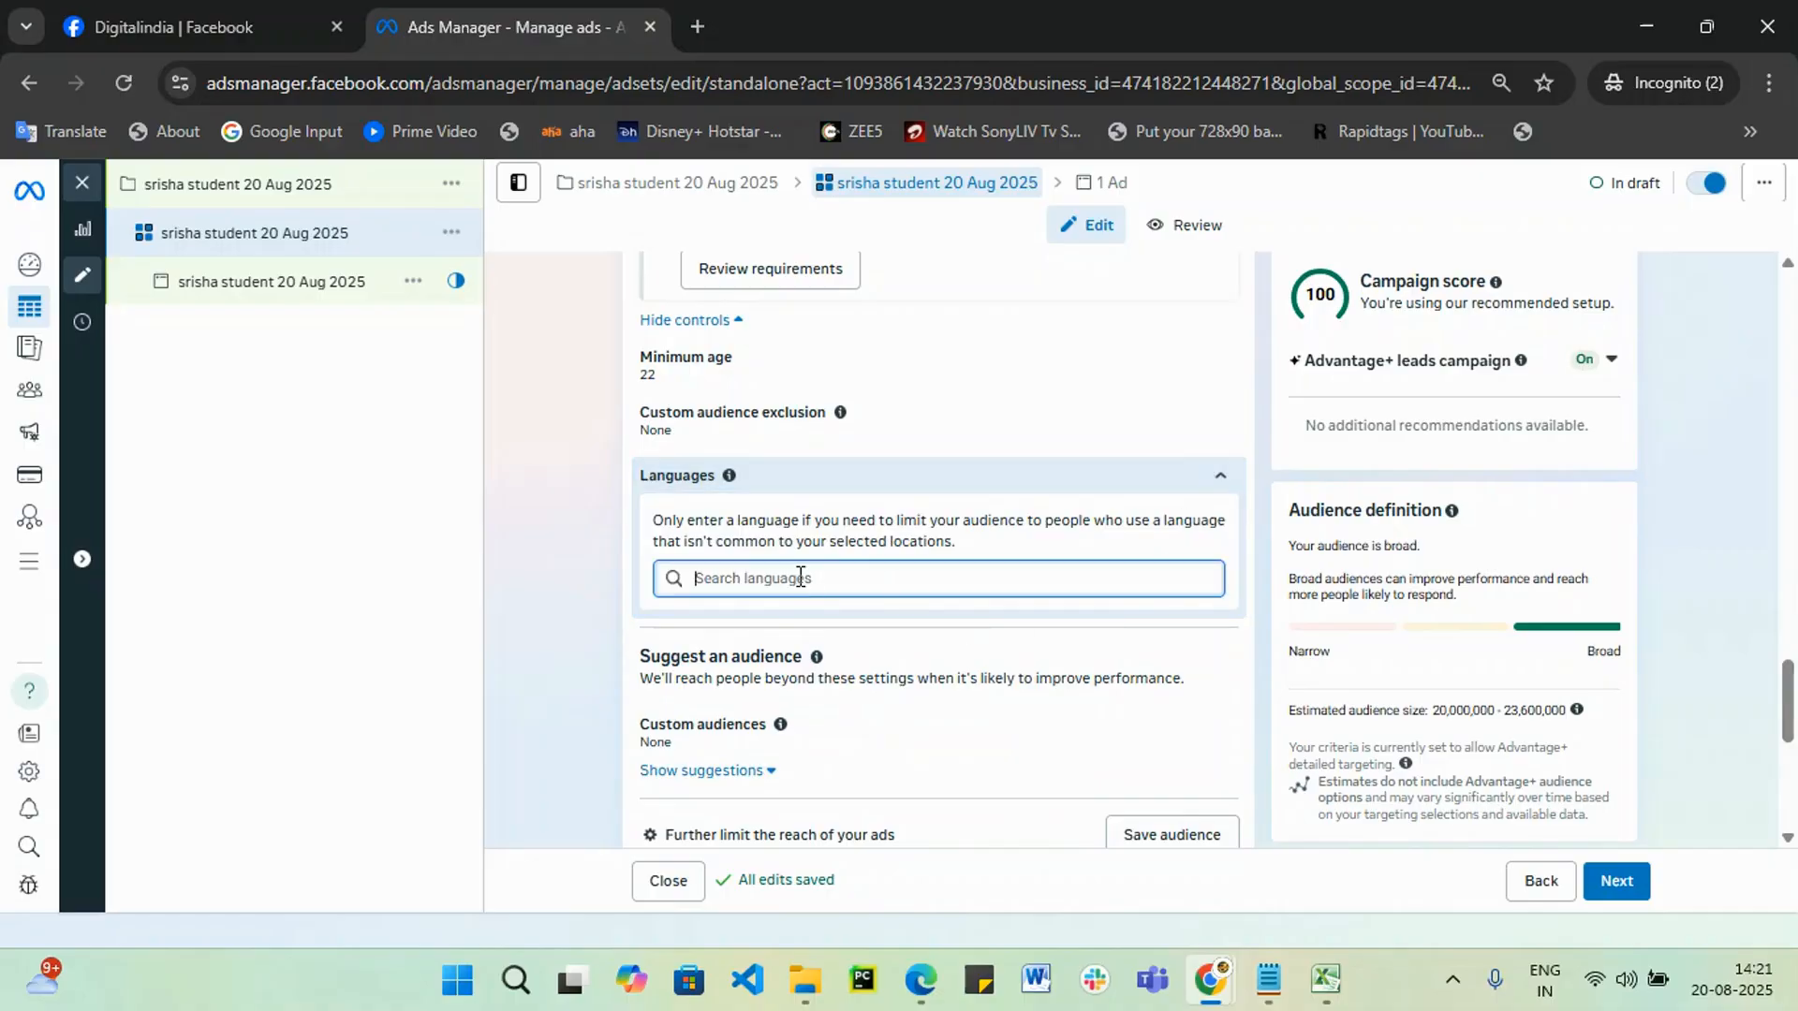
type("te")
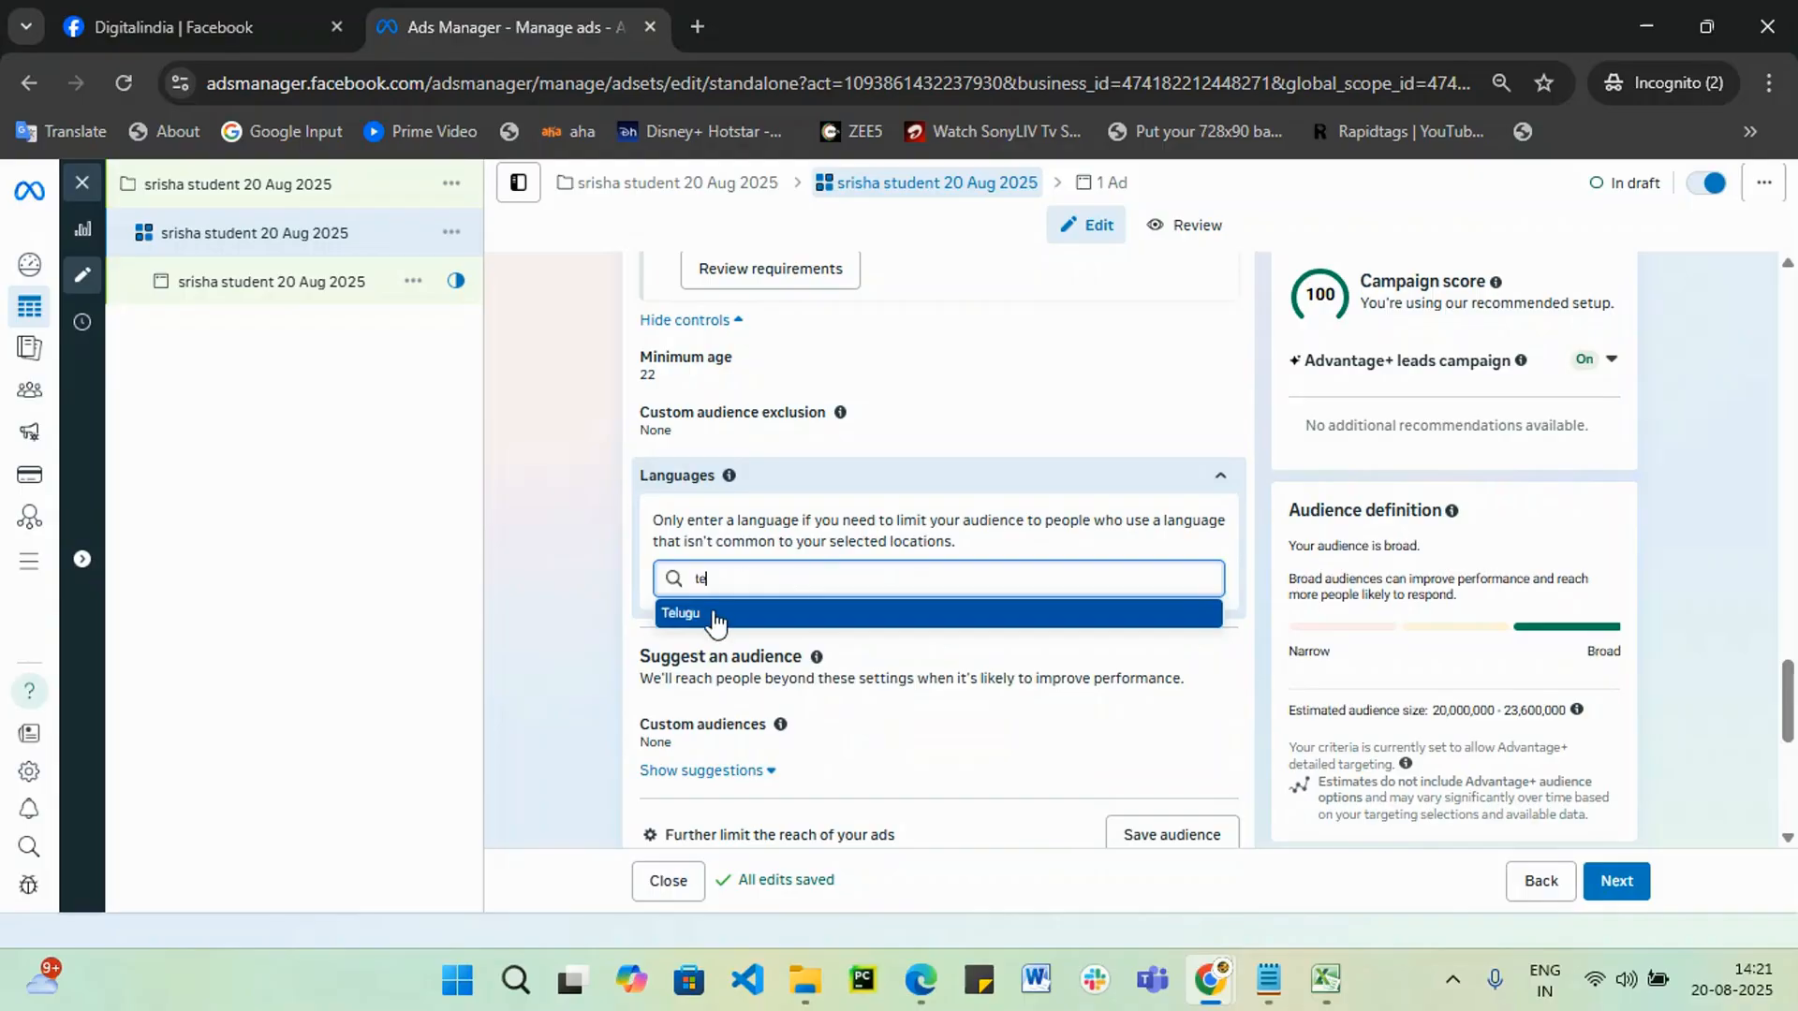
left_click(750, 613)
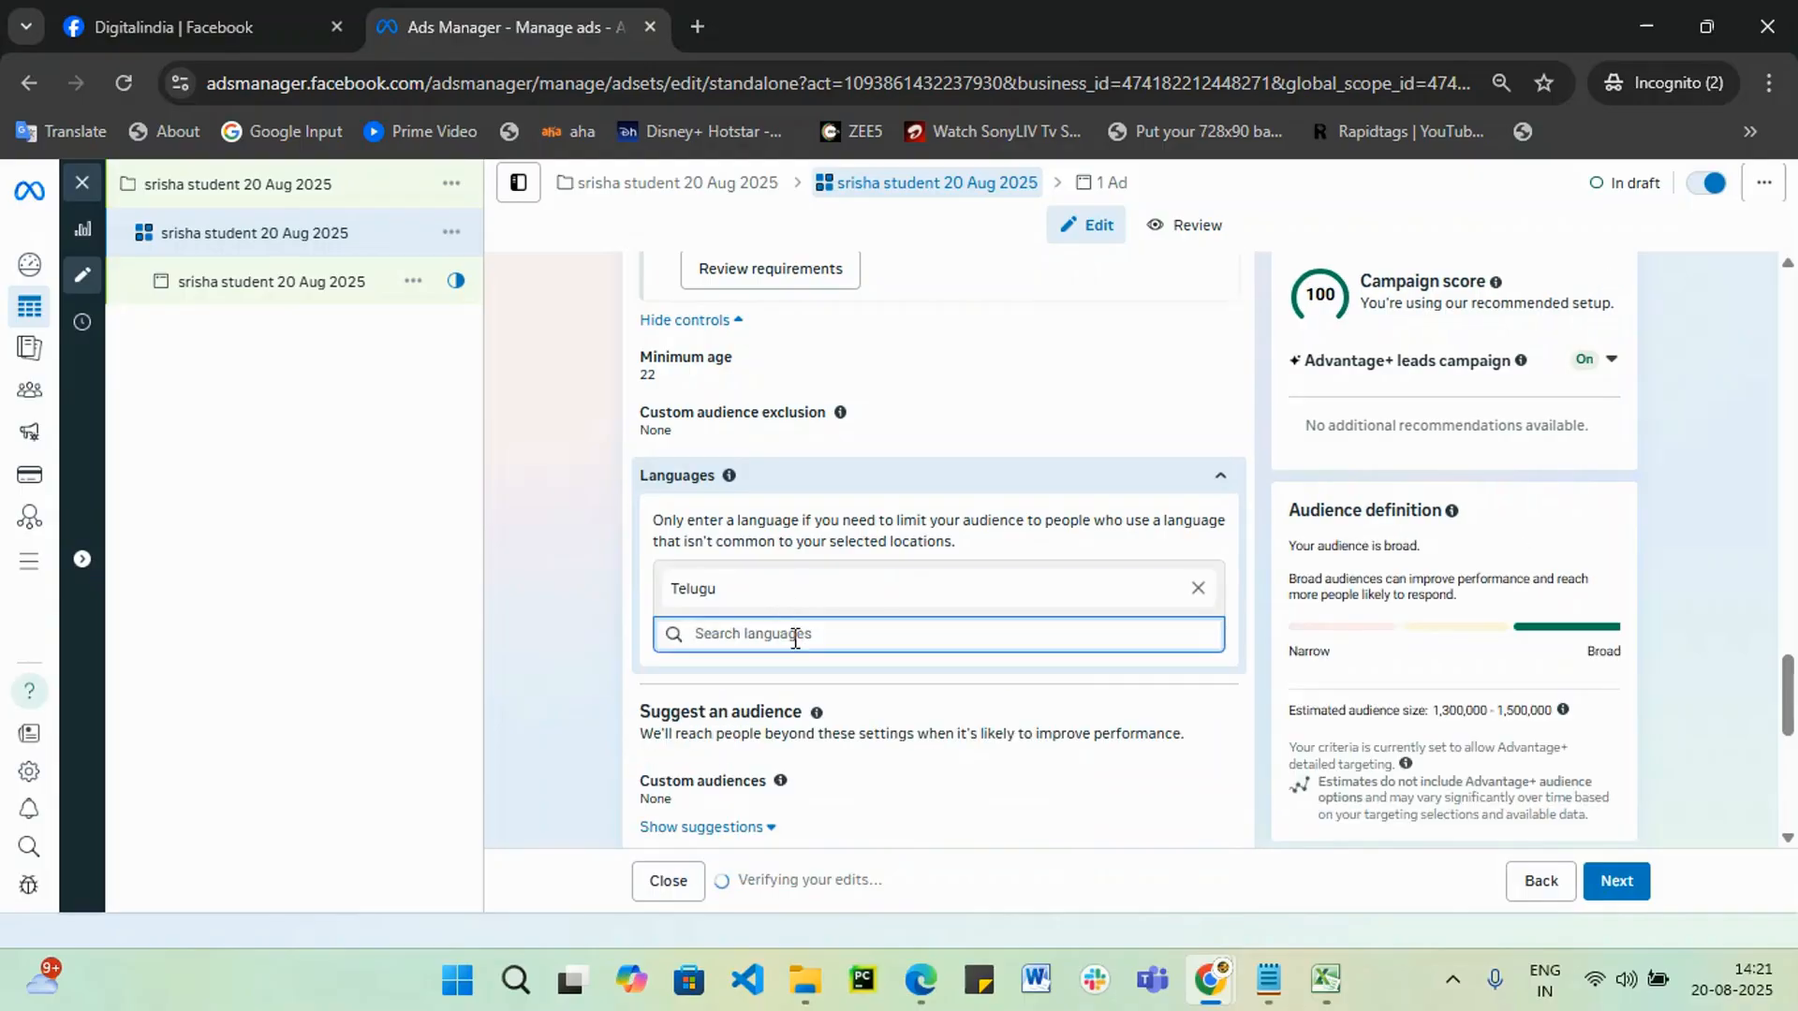
type("kan")
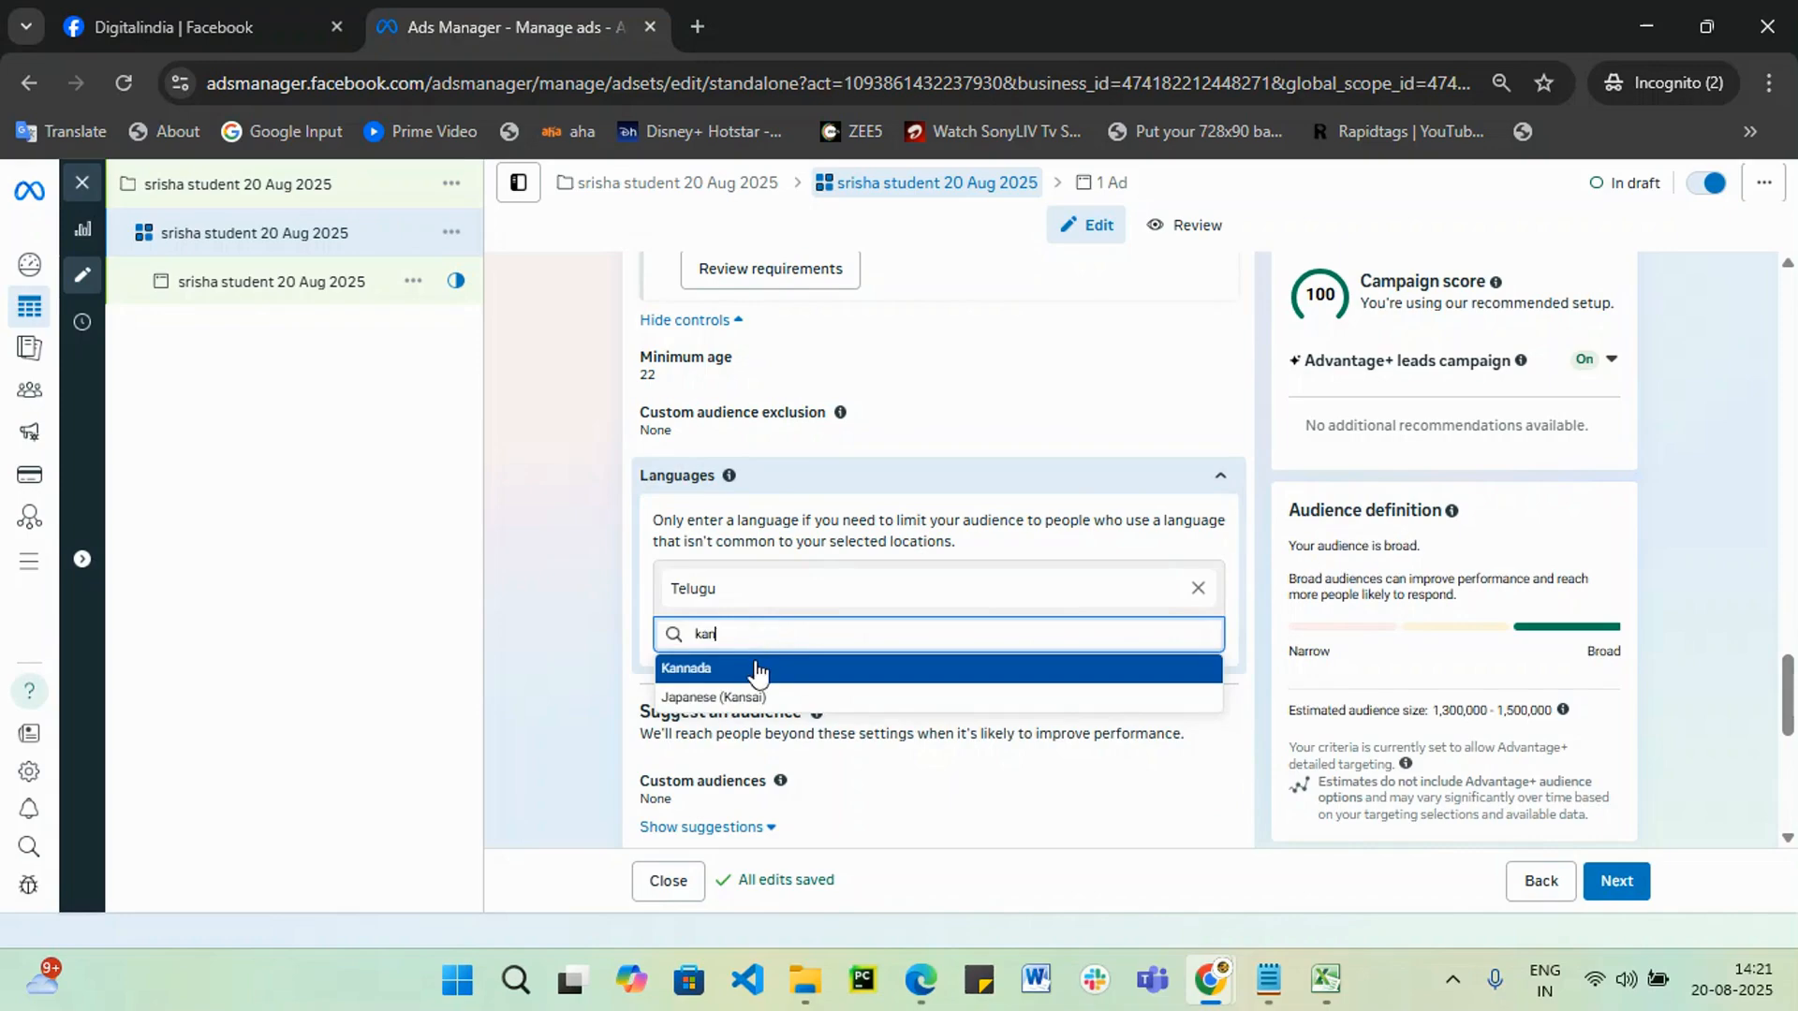
left_click(765, 669)
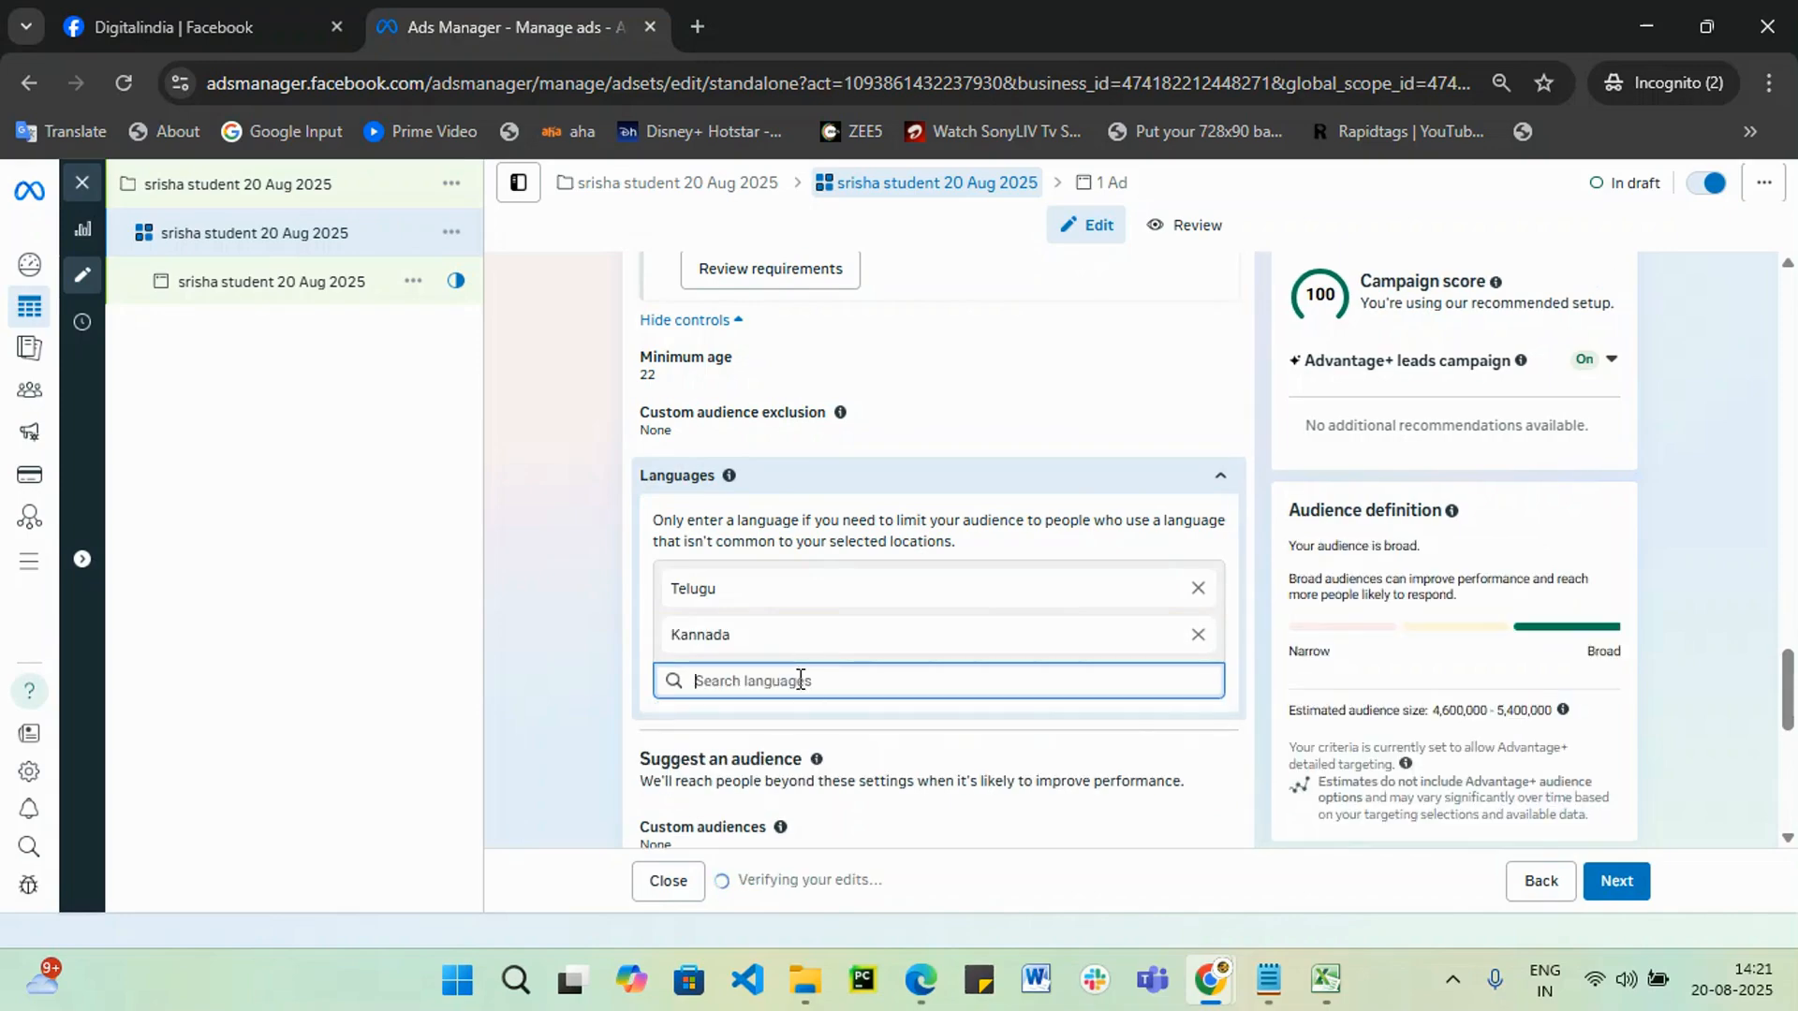
type("en")
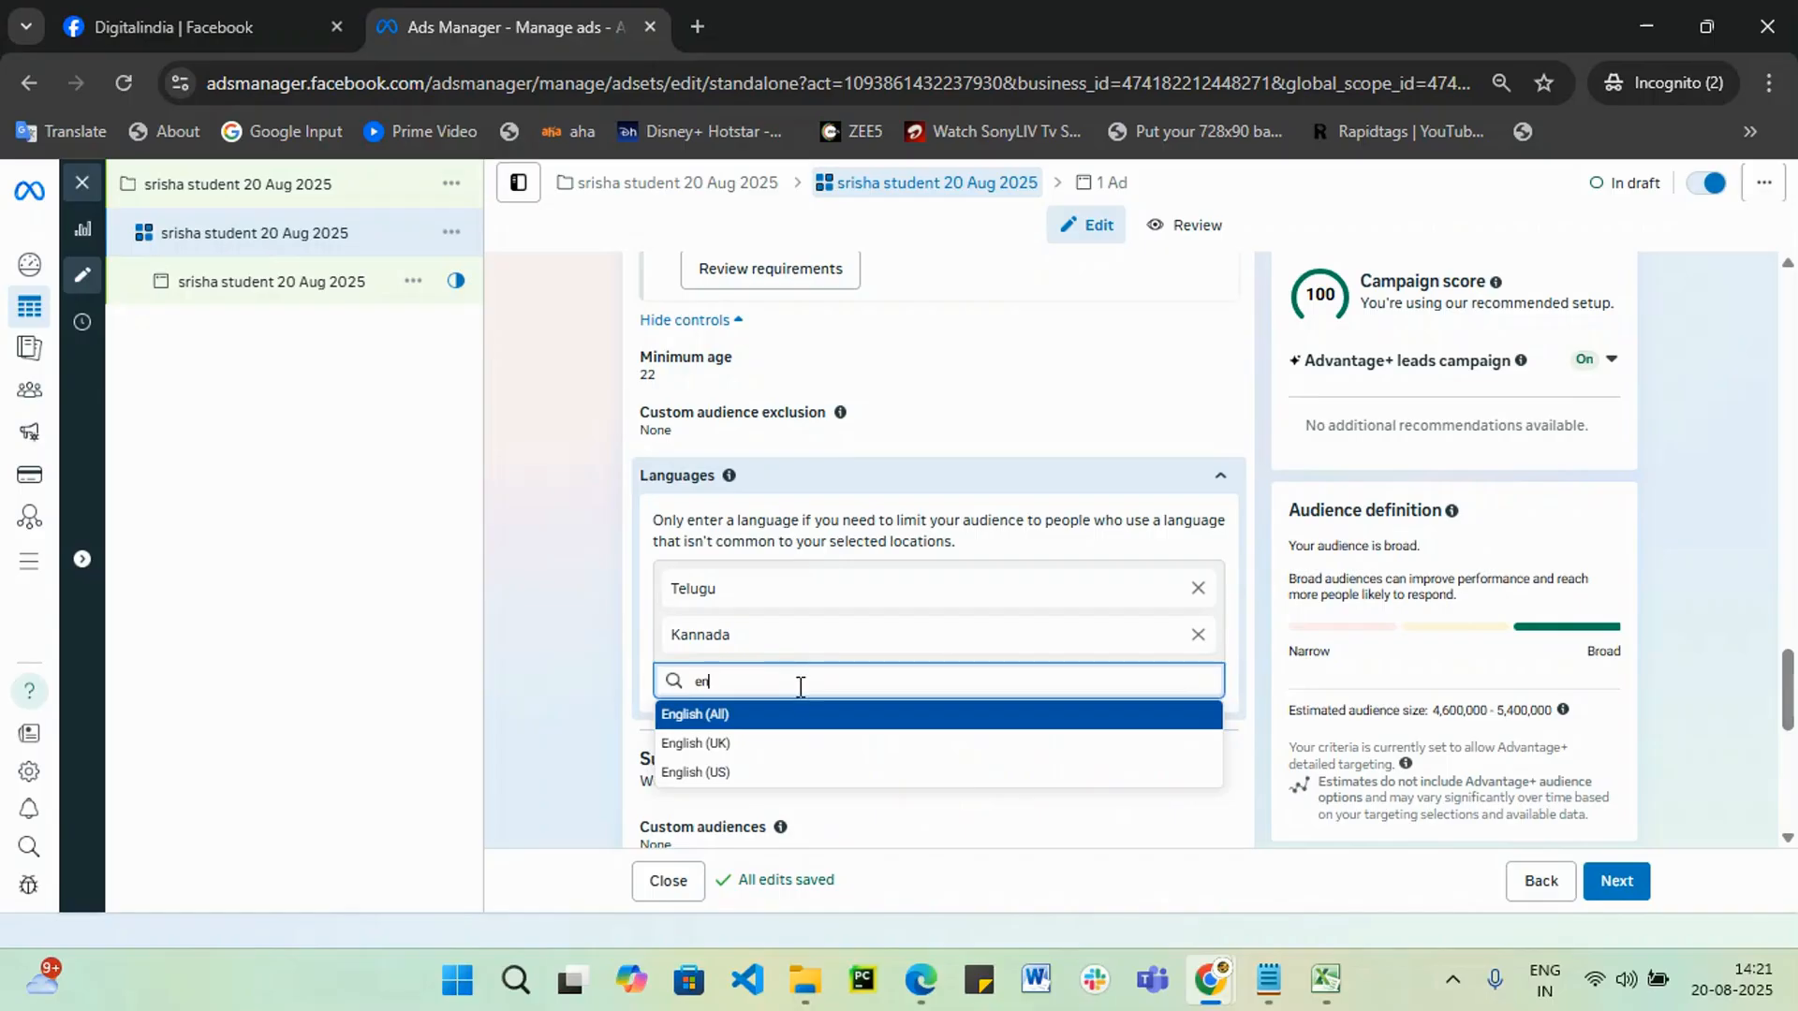
left_click(794, 717)
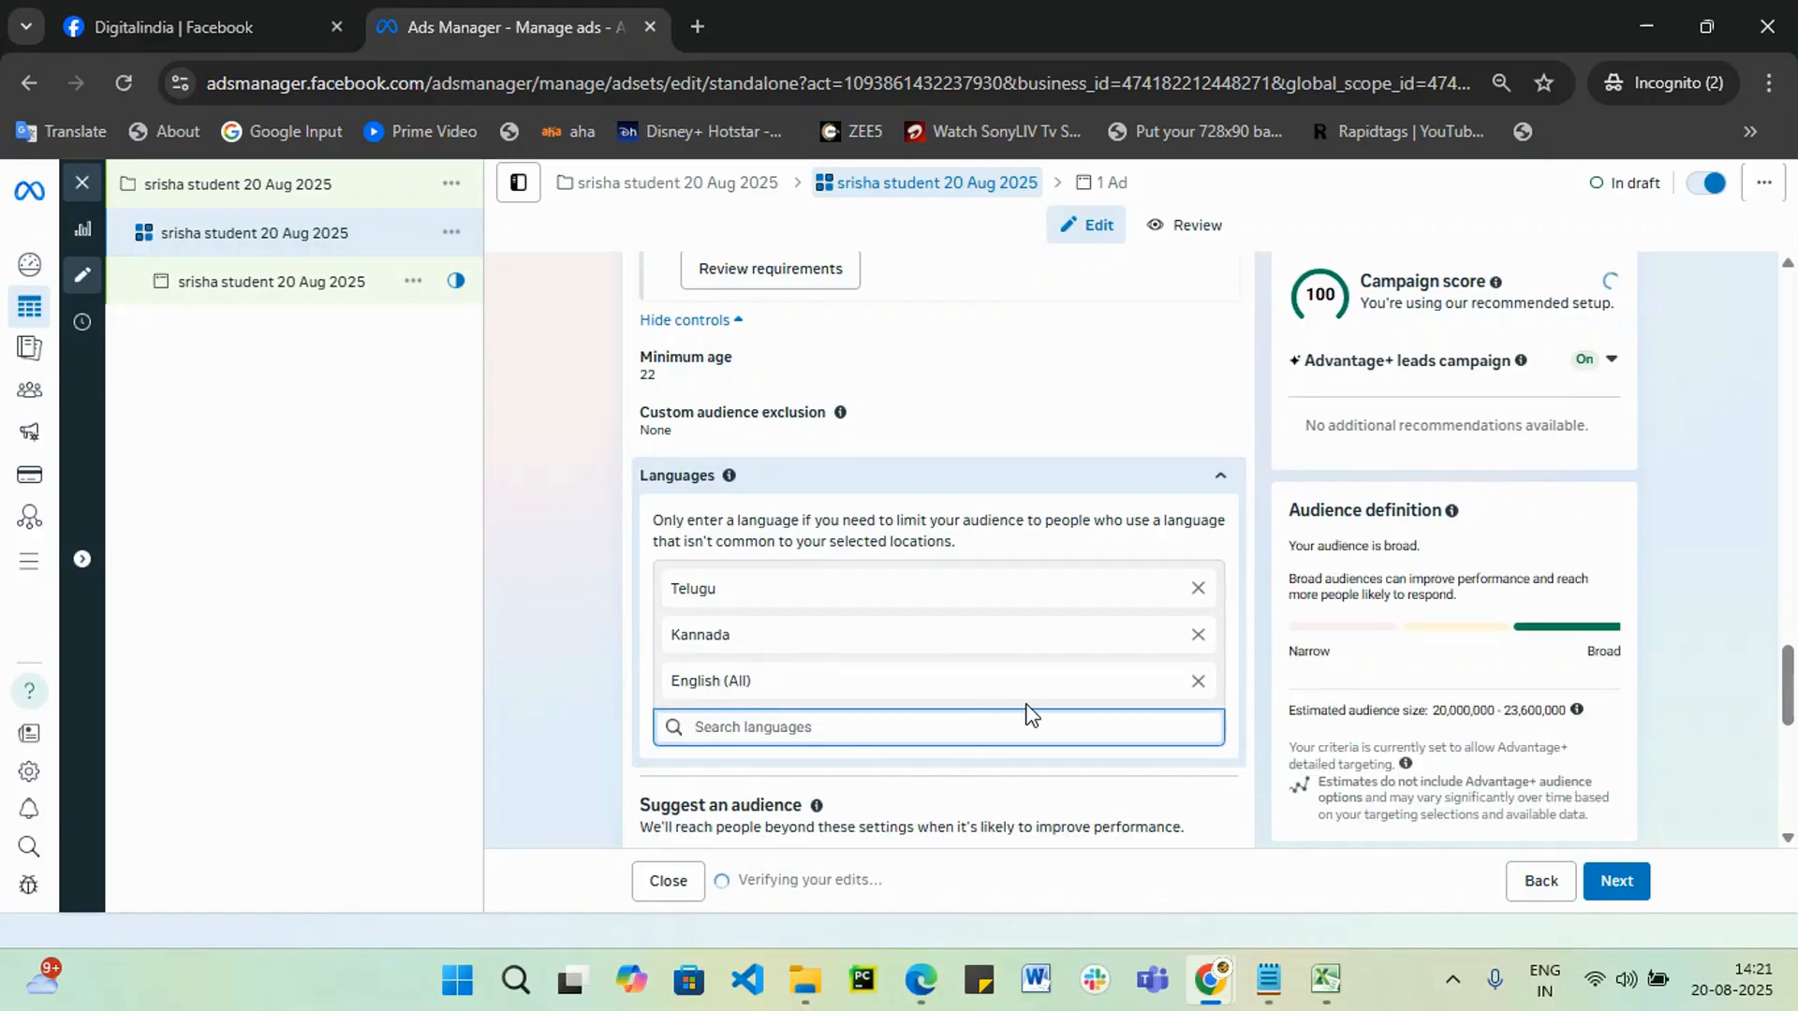
scroll(1027, 706, "down", 5)
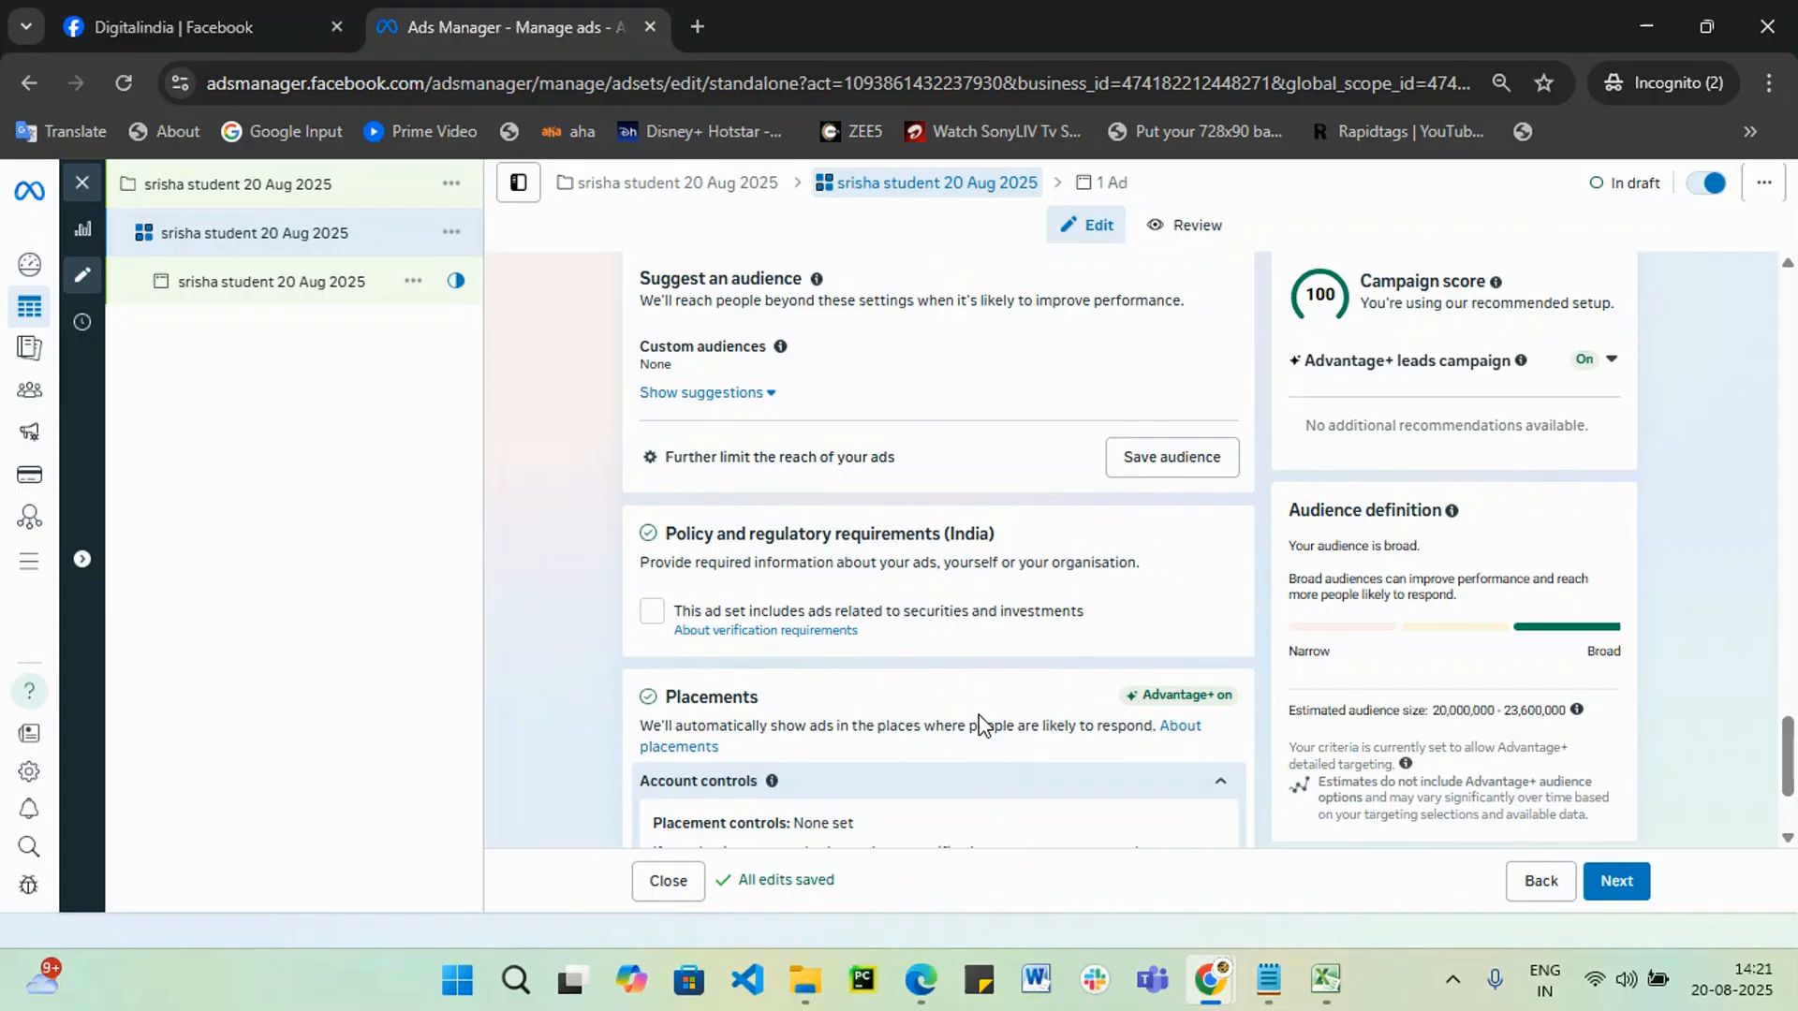
scroll(814, 549, "up", 3)
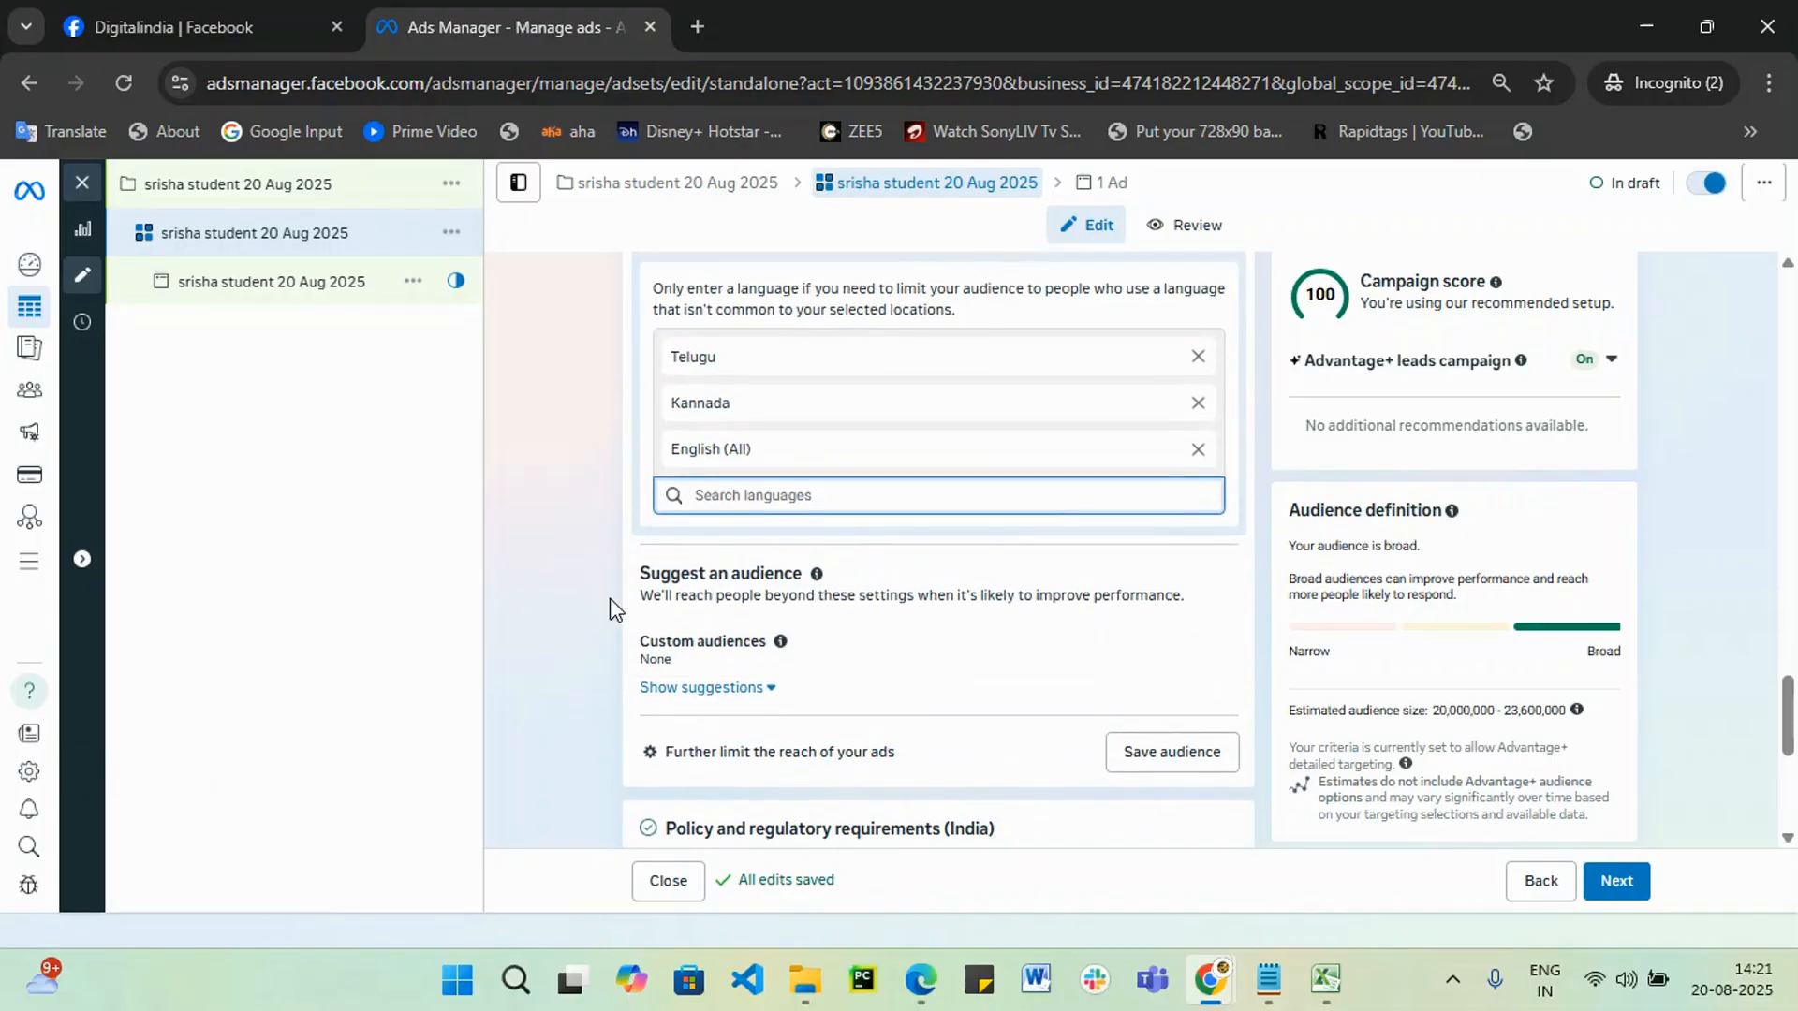
scroll(666, 597, "down", 2)
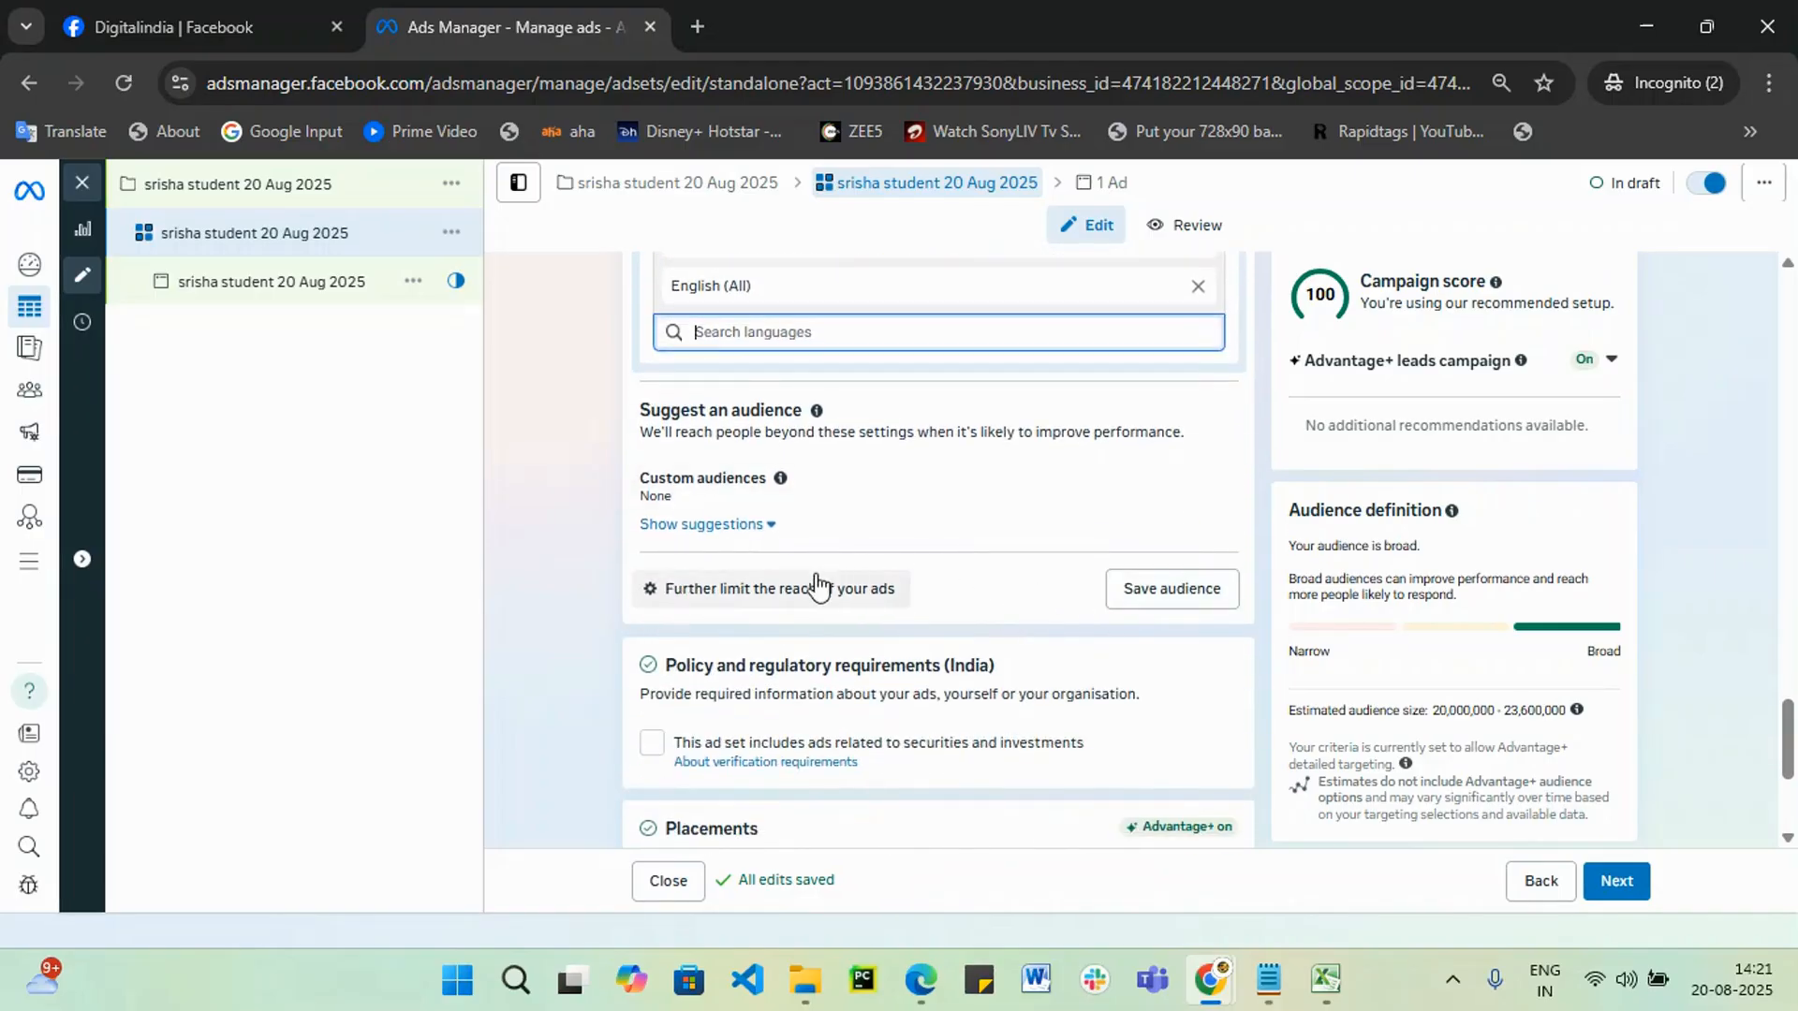
scroll(745, 551, "down", 5)
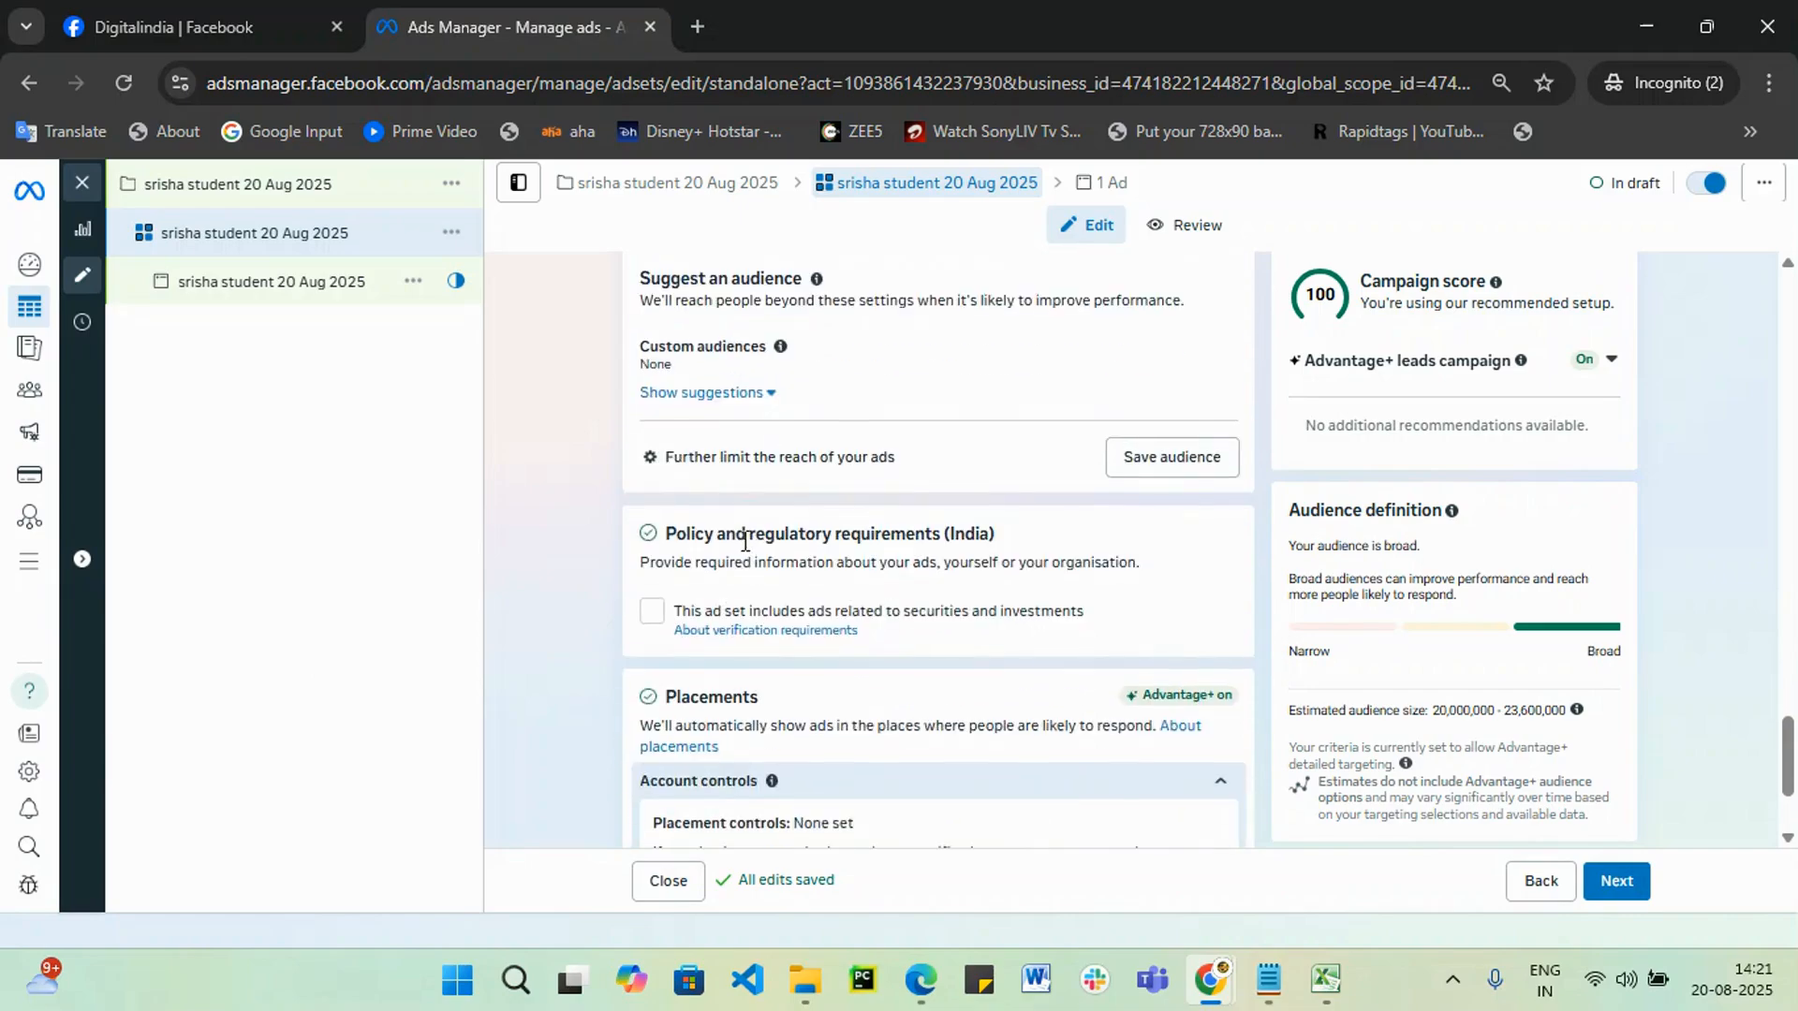
scroll(744, 542, "up", 4)
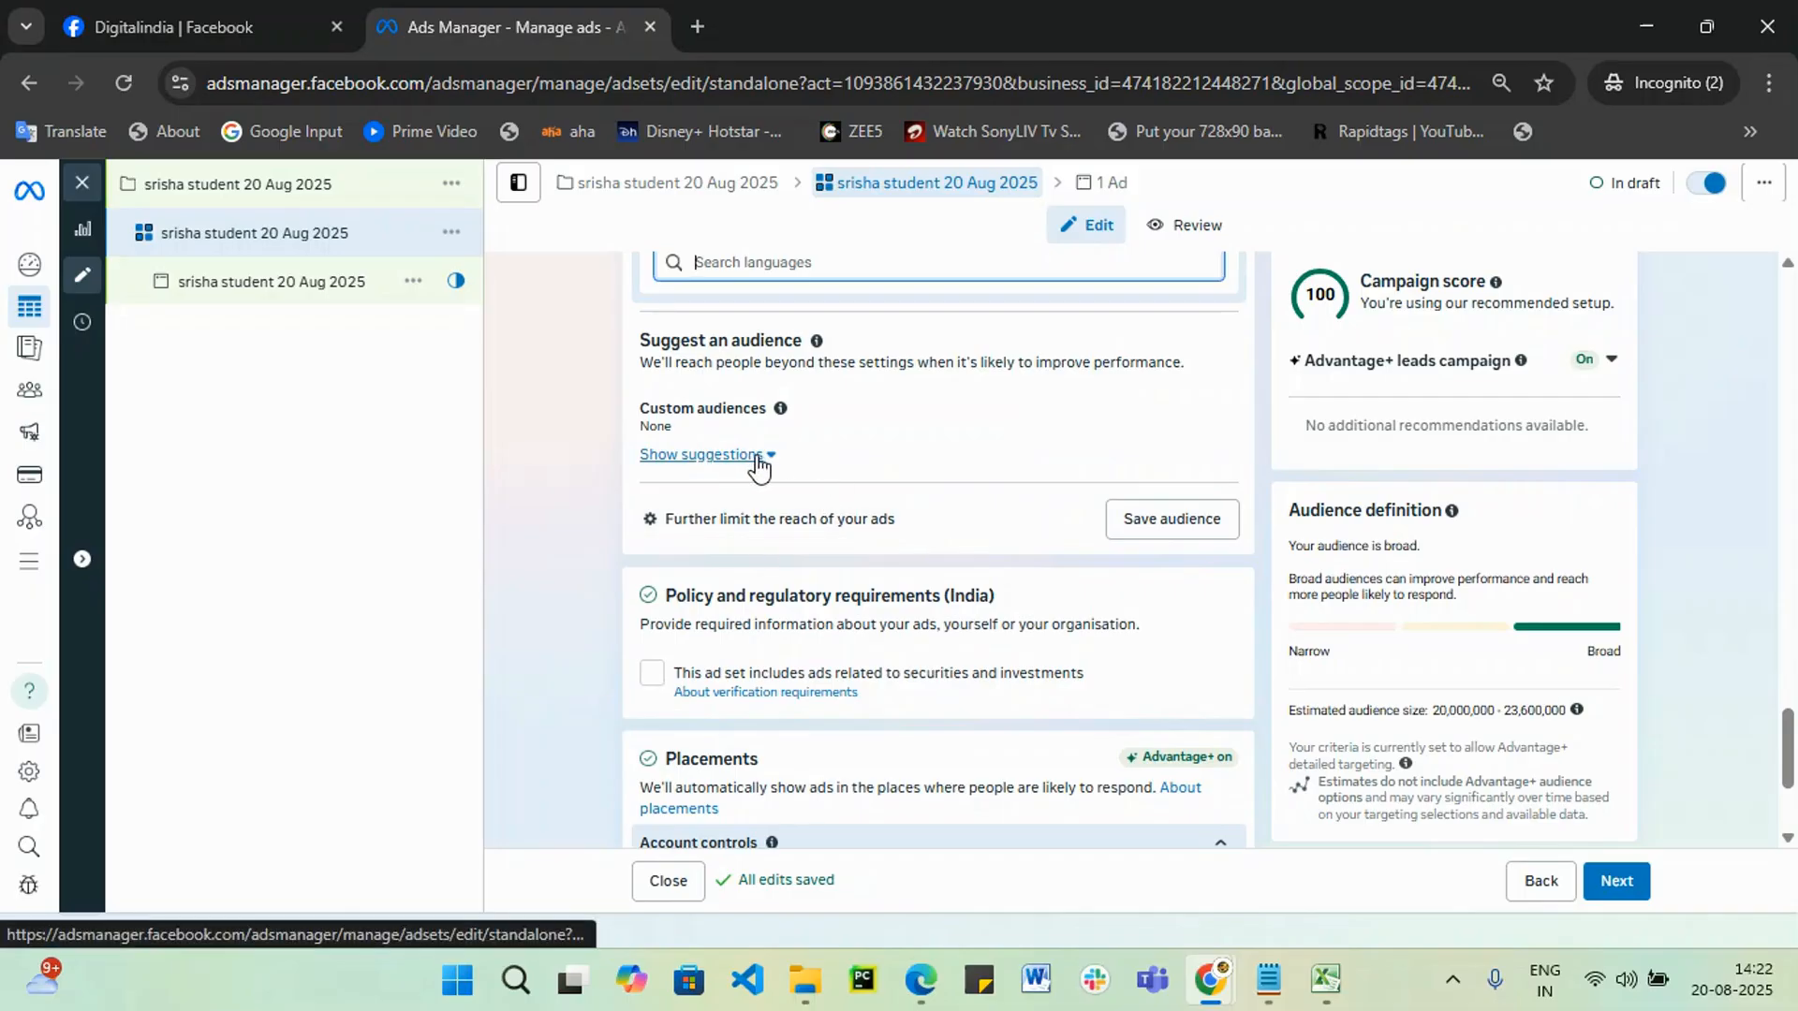
- Set the suggested audience age to minimum 22 and maximum 45
left_click(754, 461)
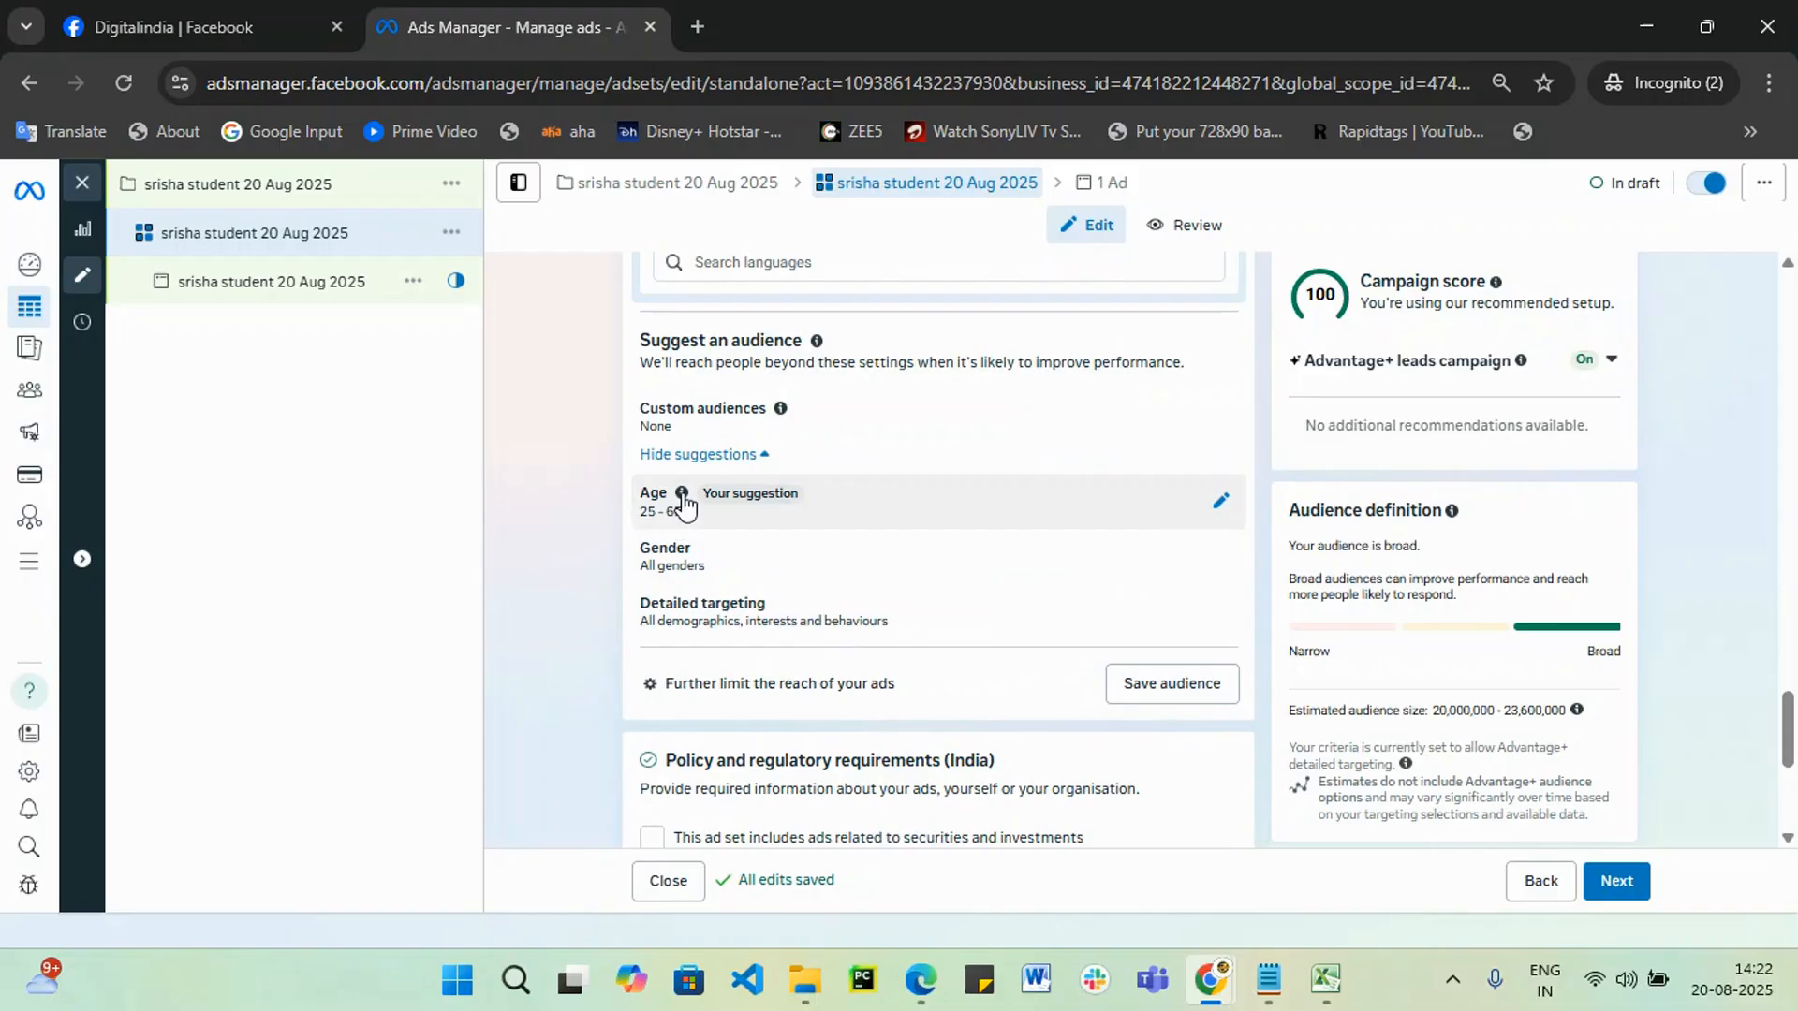
left_click(1220, 501)
scroll(937, 552, "up", 3)
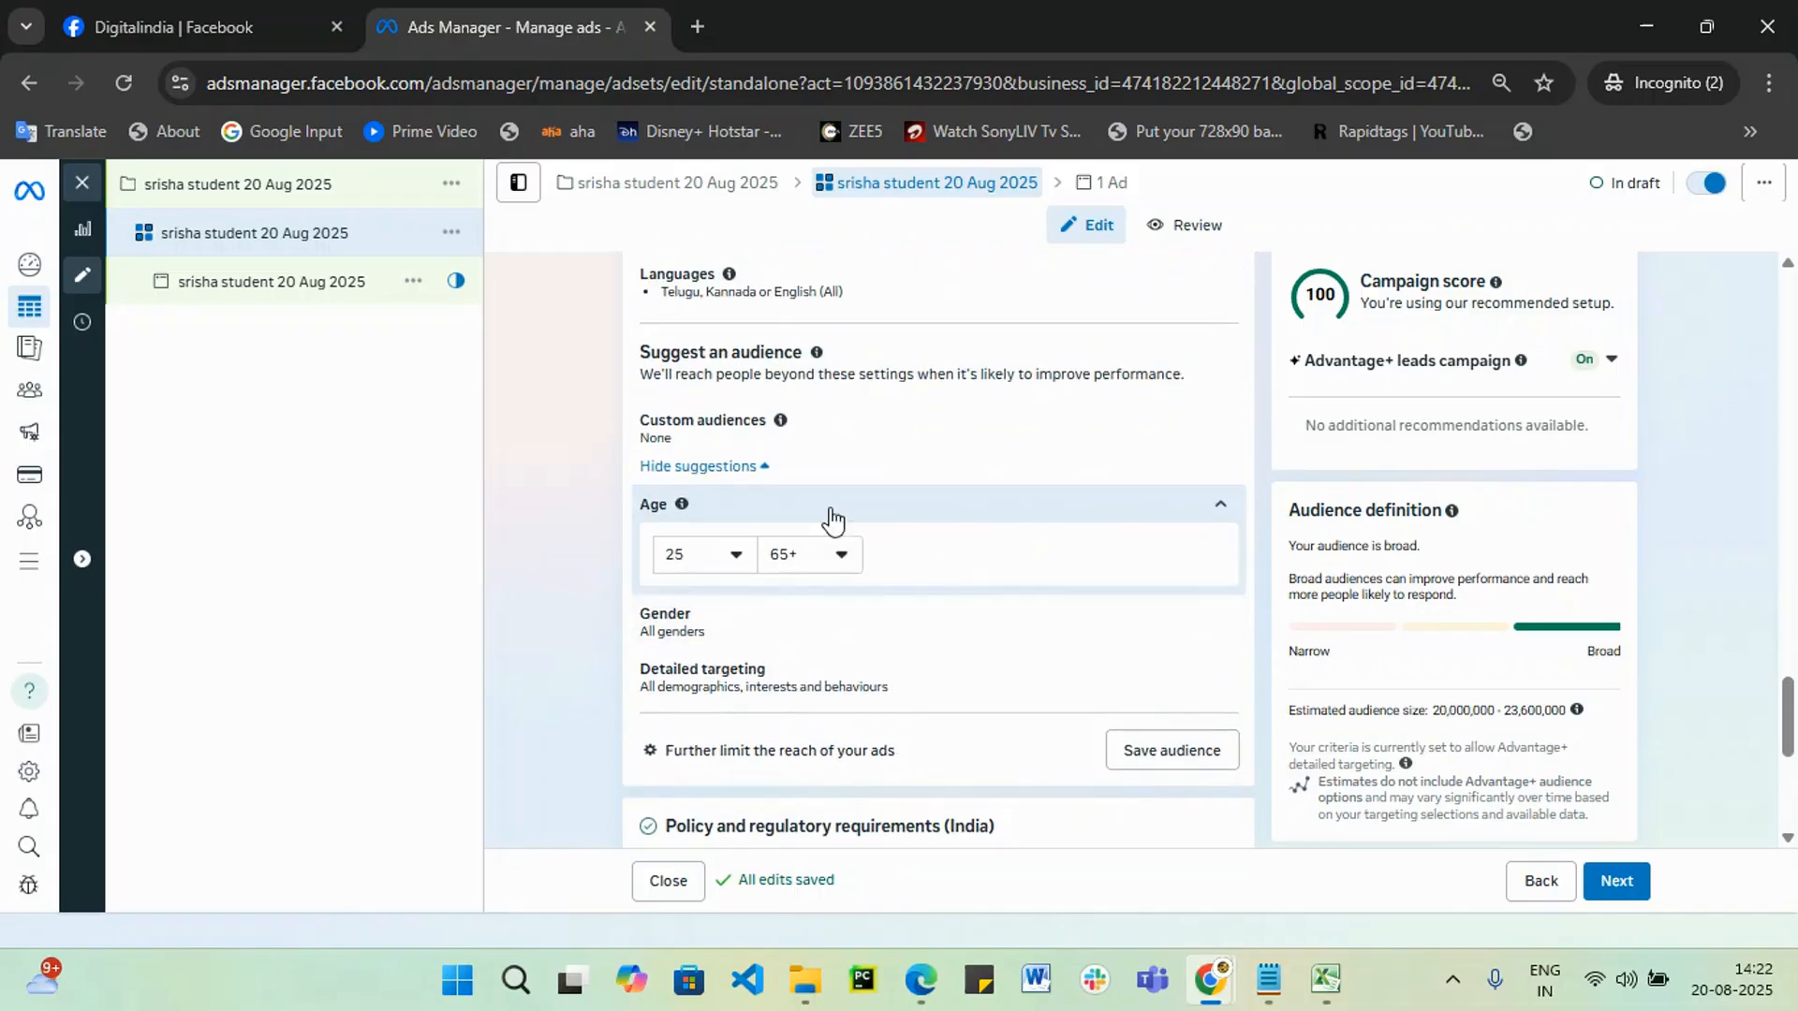
left_click(726, 560)
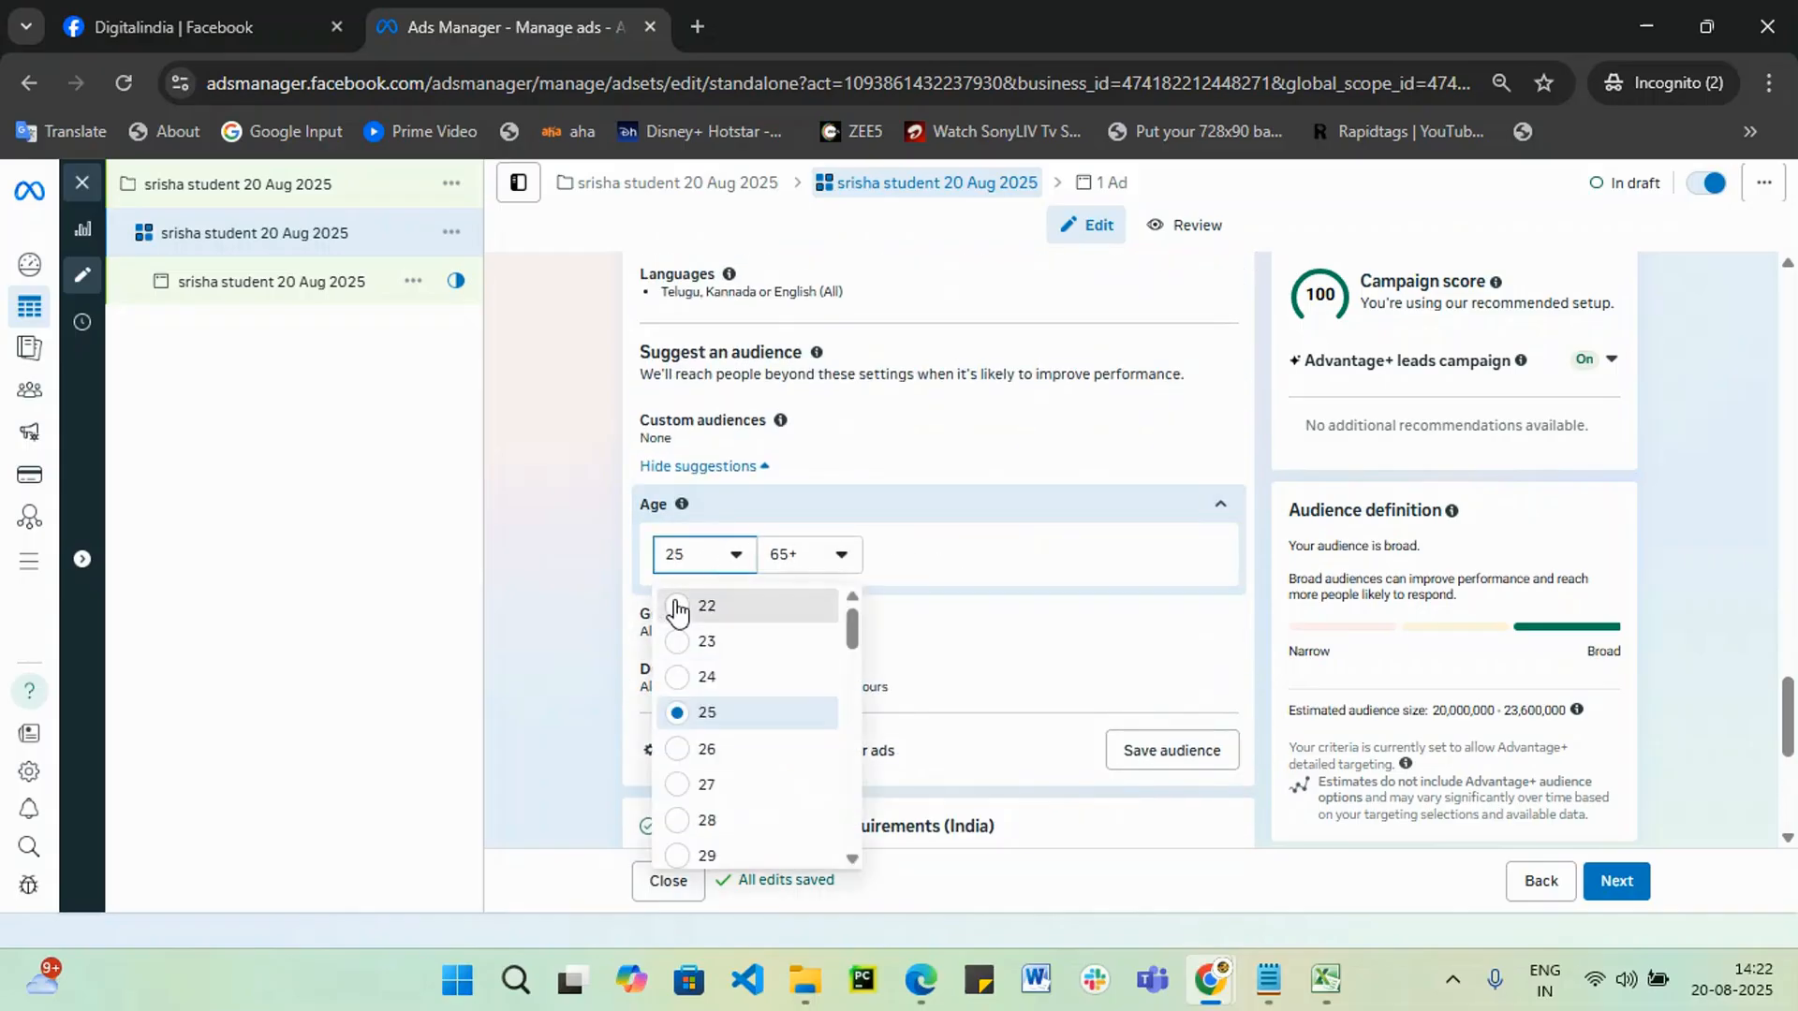
left_click(698, 607)
left_click(840, 559)
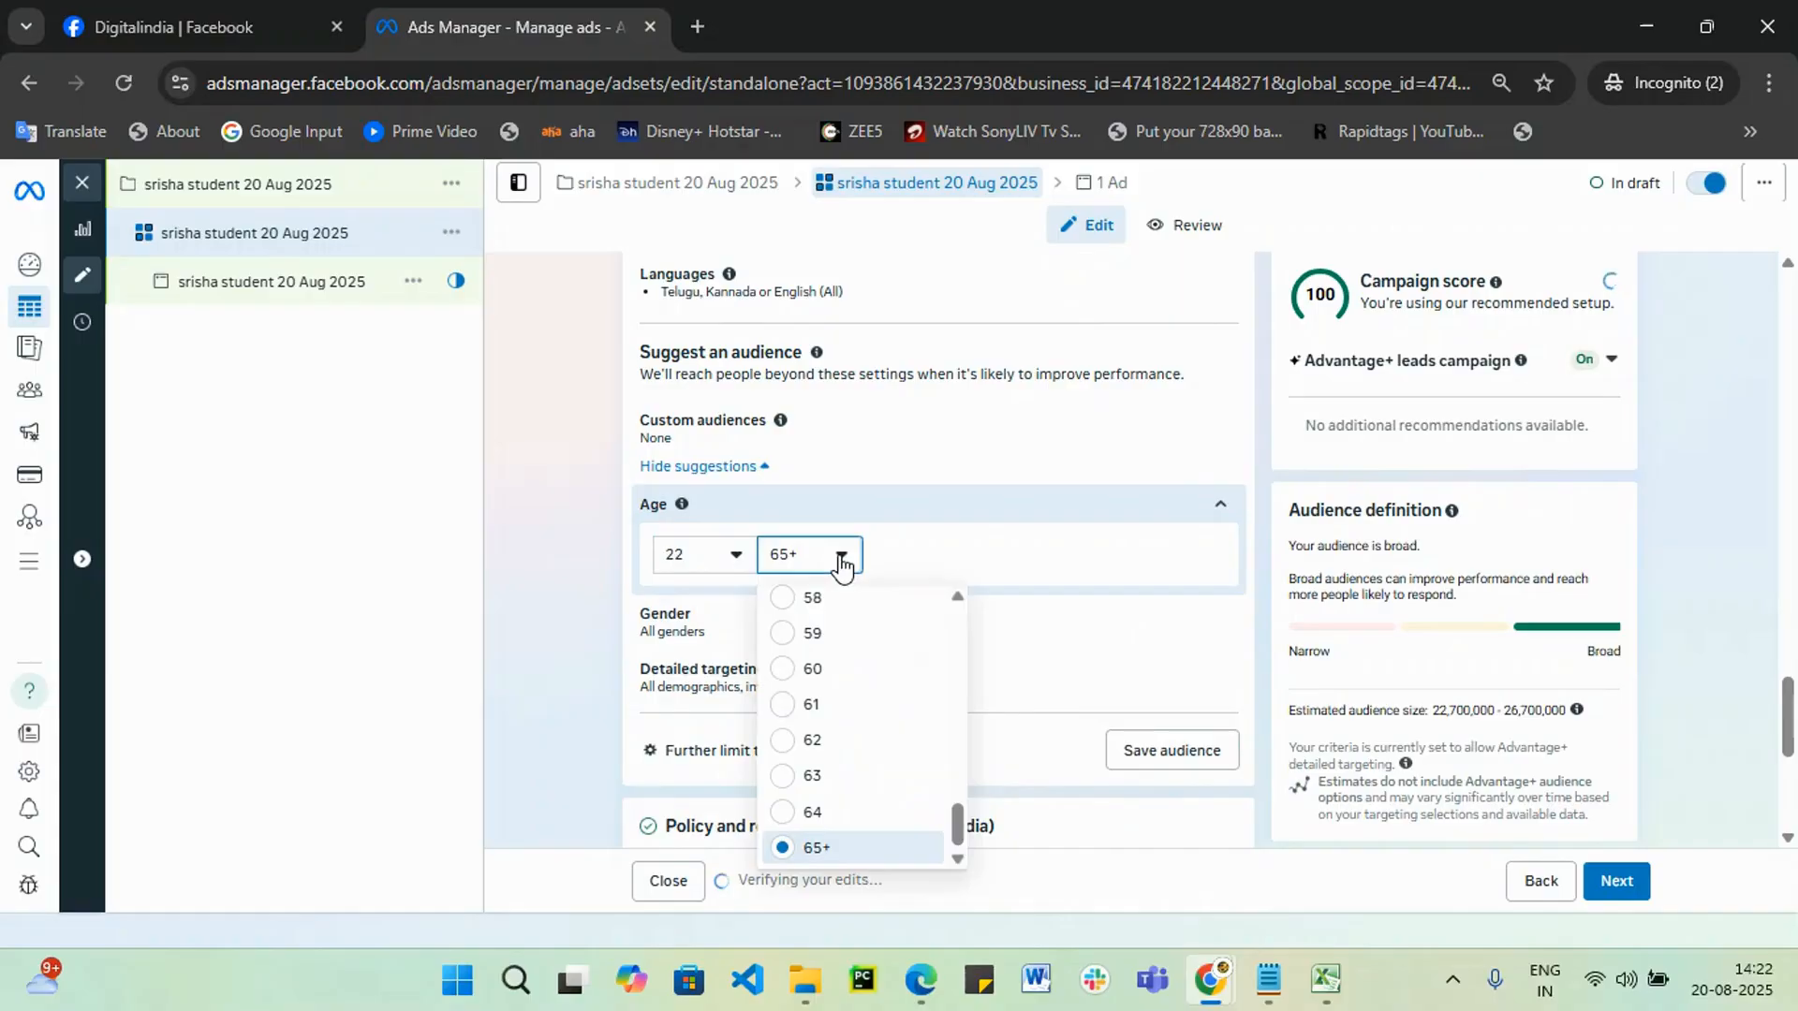
scroll(811, 722, "up", 1)
scroll(813, 723, "up", 2)
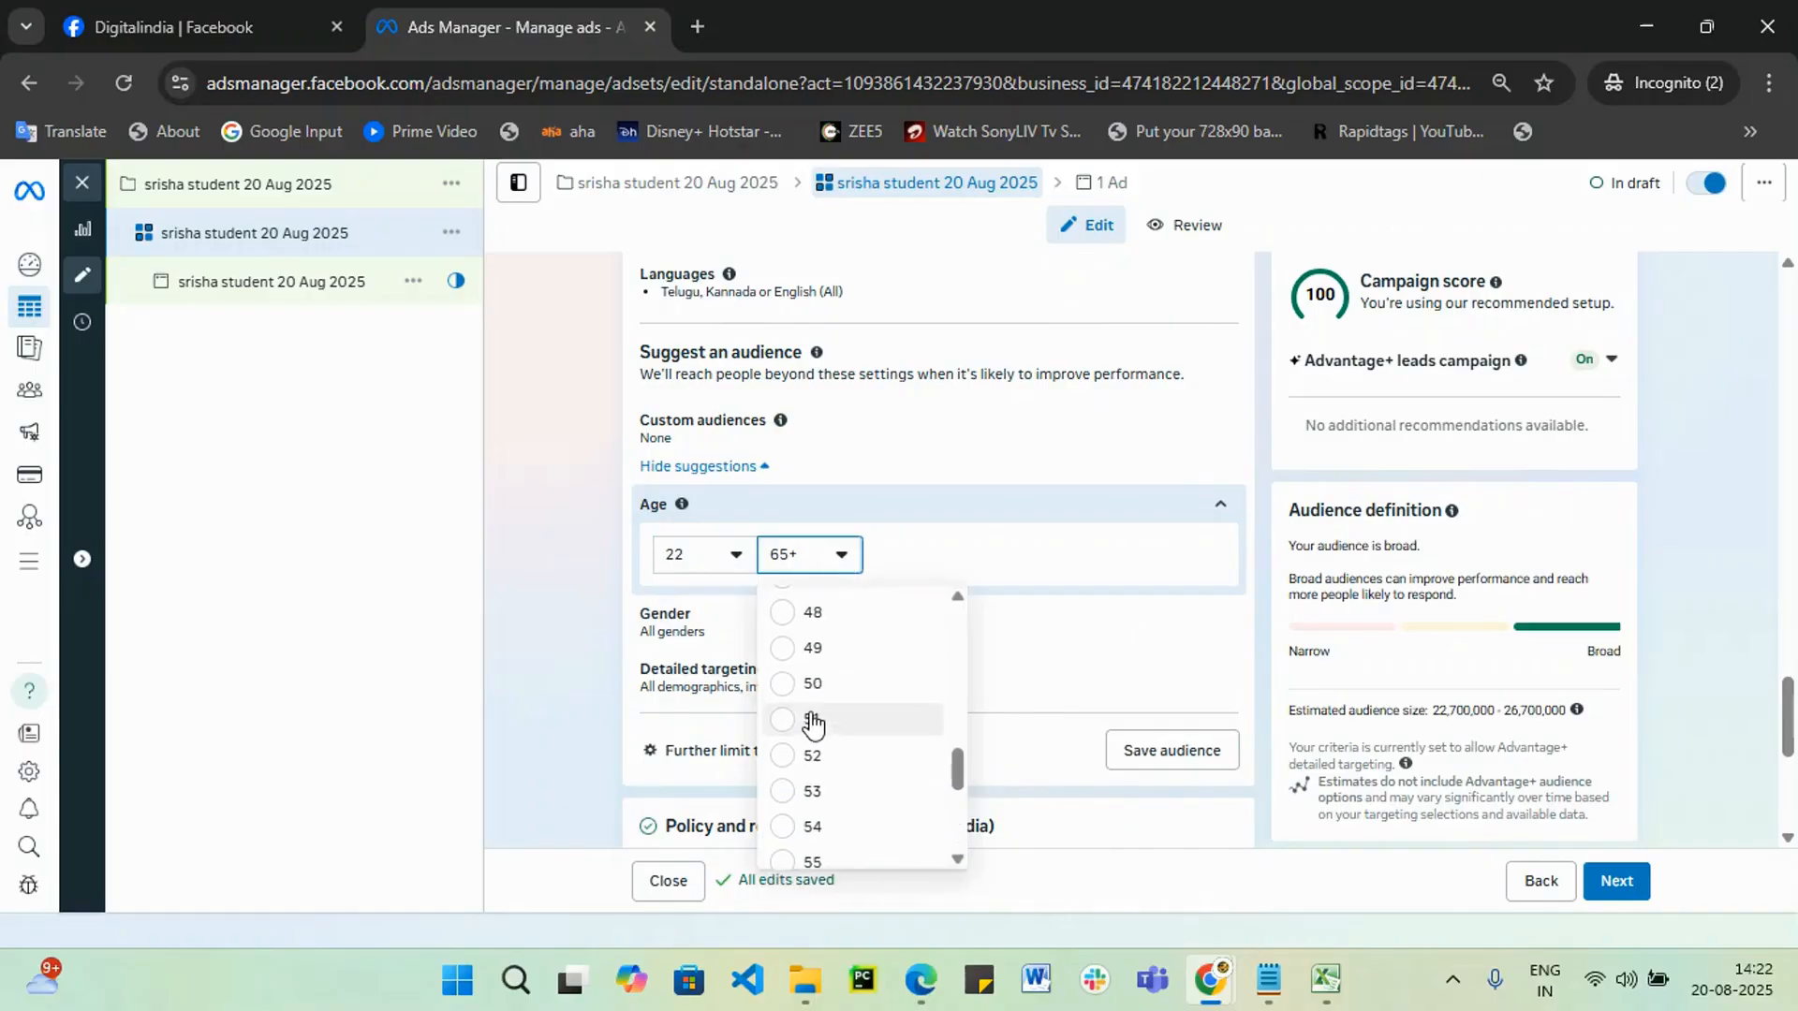
scroll(807, 738, "up", 2)
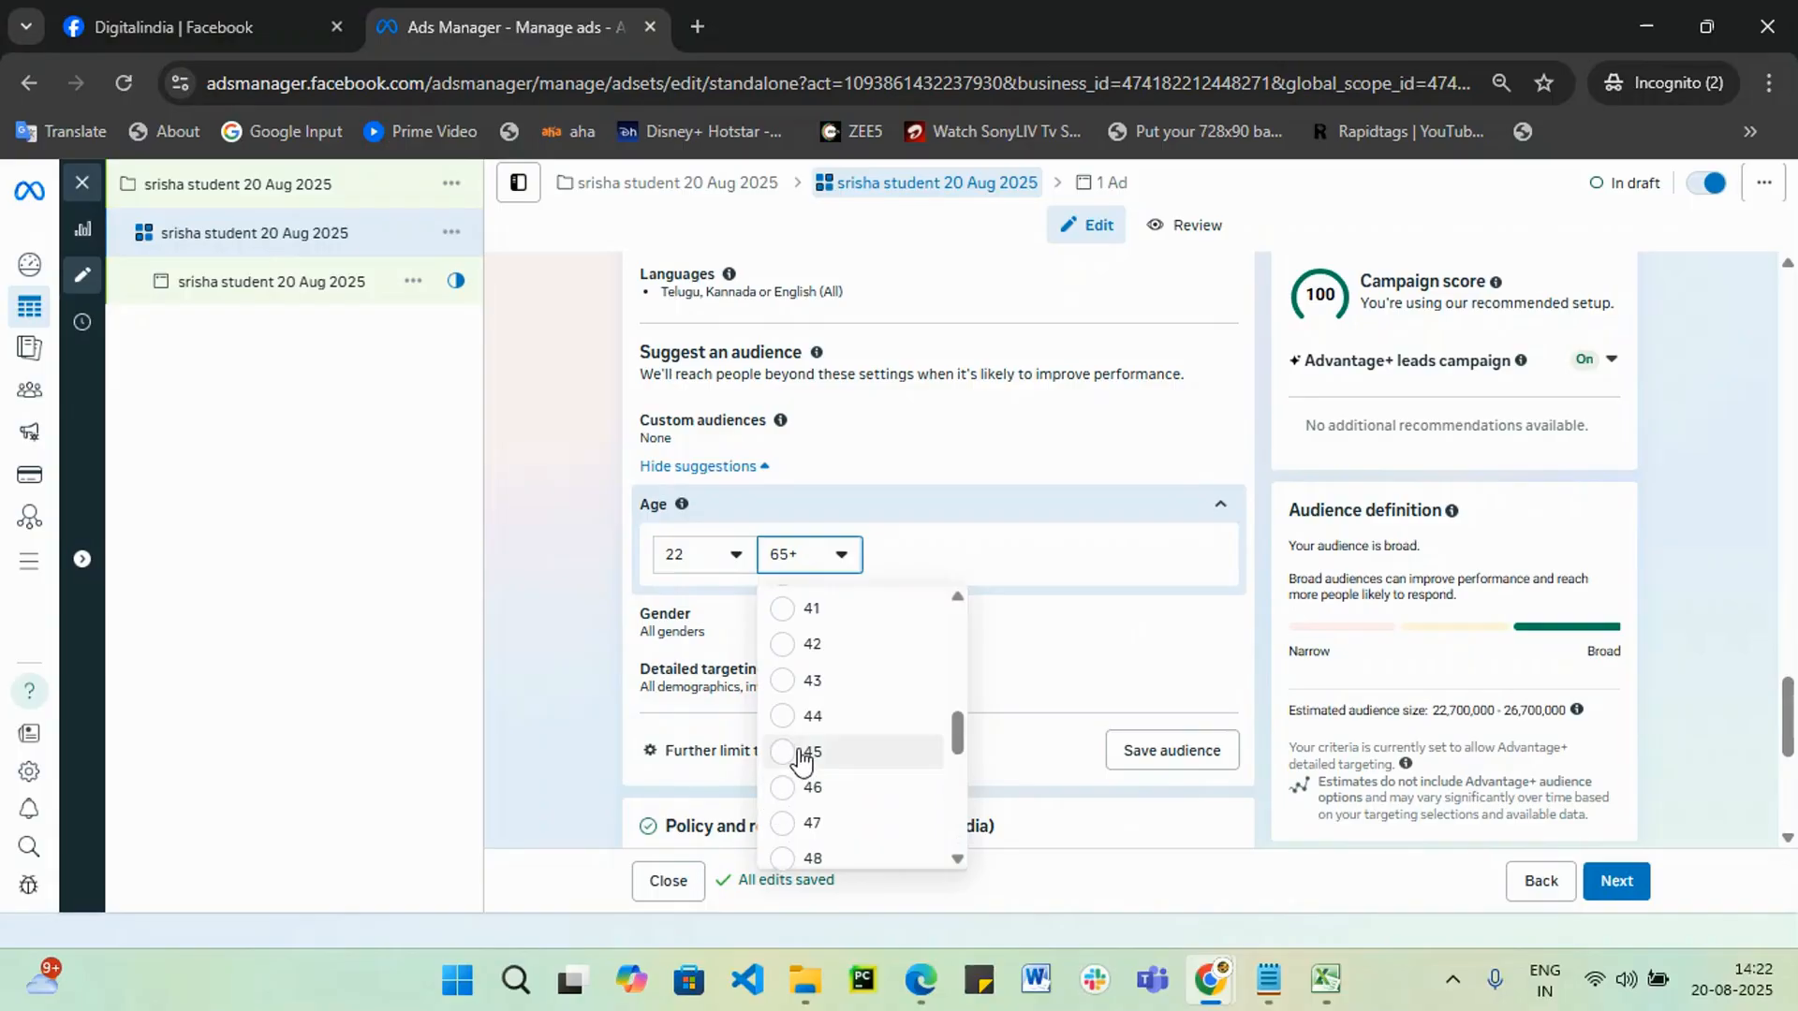
left_click(794, 754)
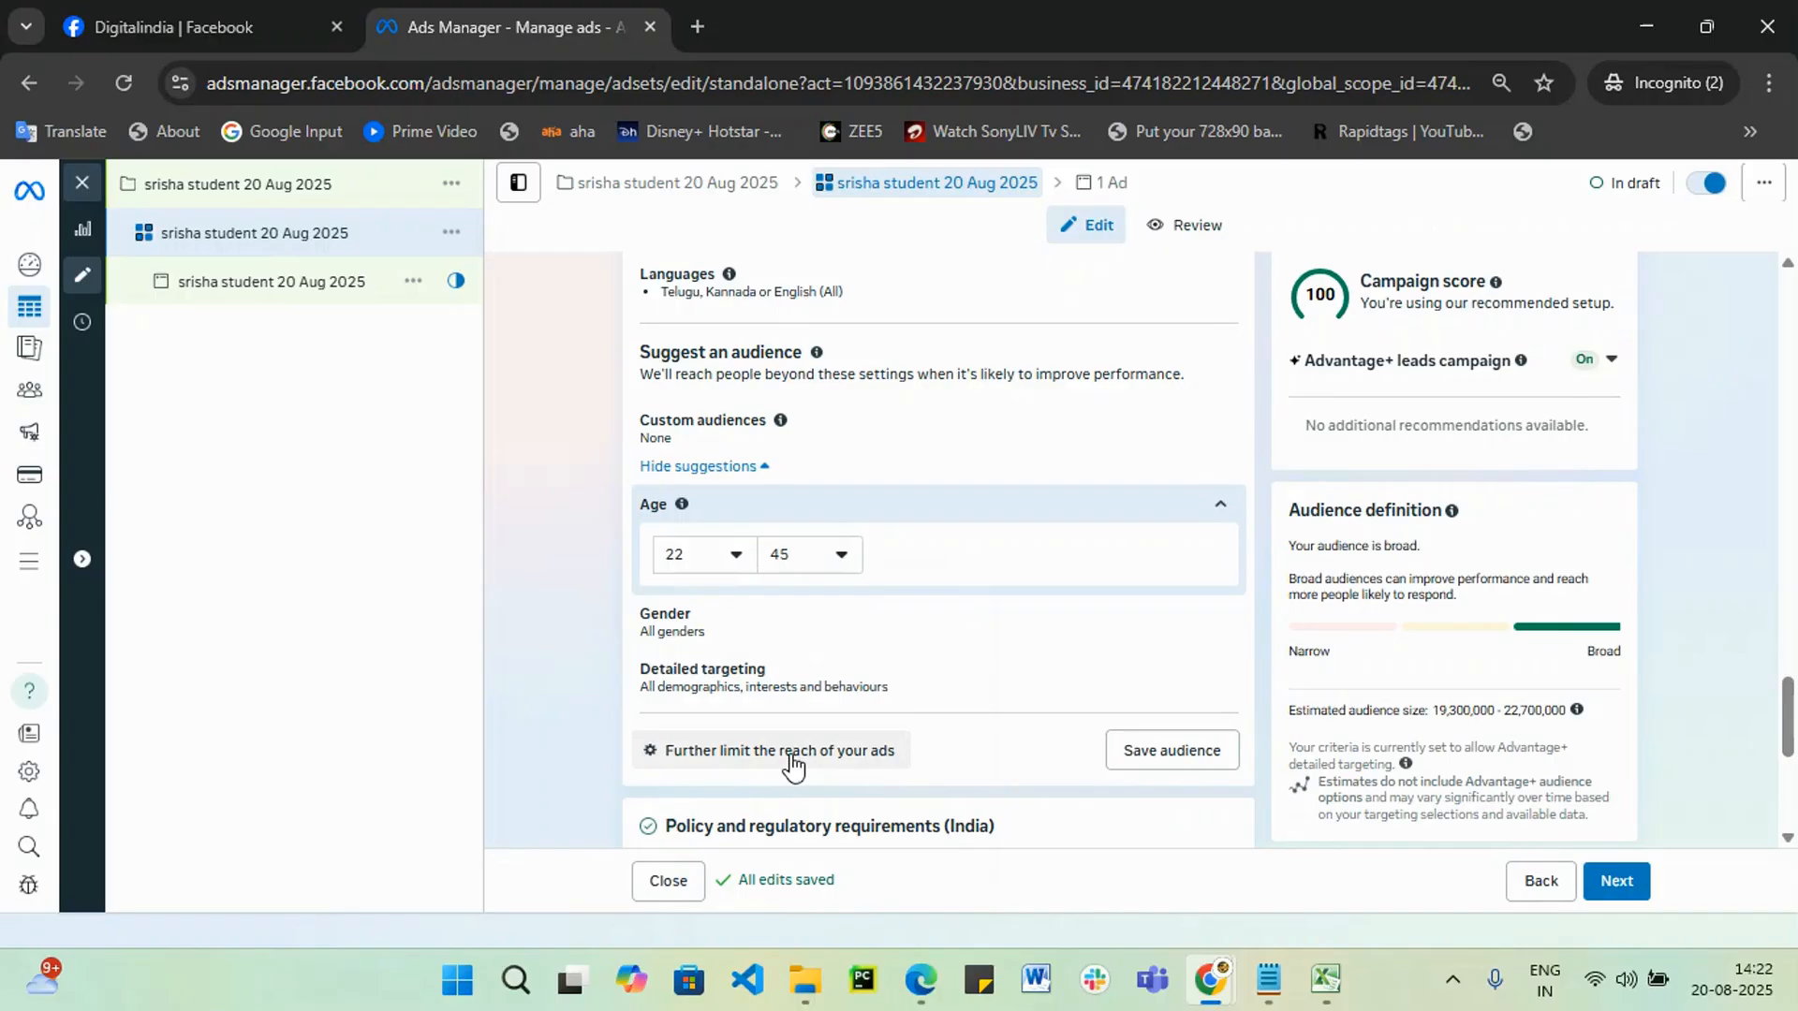
- Keep all genders, search 'students' in detailed targeting, and add Student and University (higher education) interests
left_click(1219, 625)
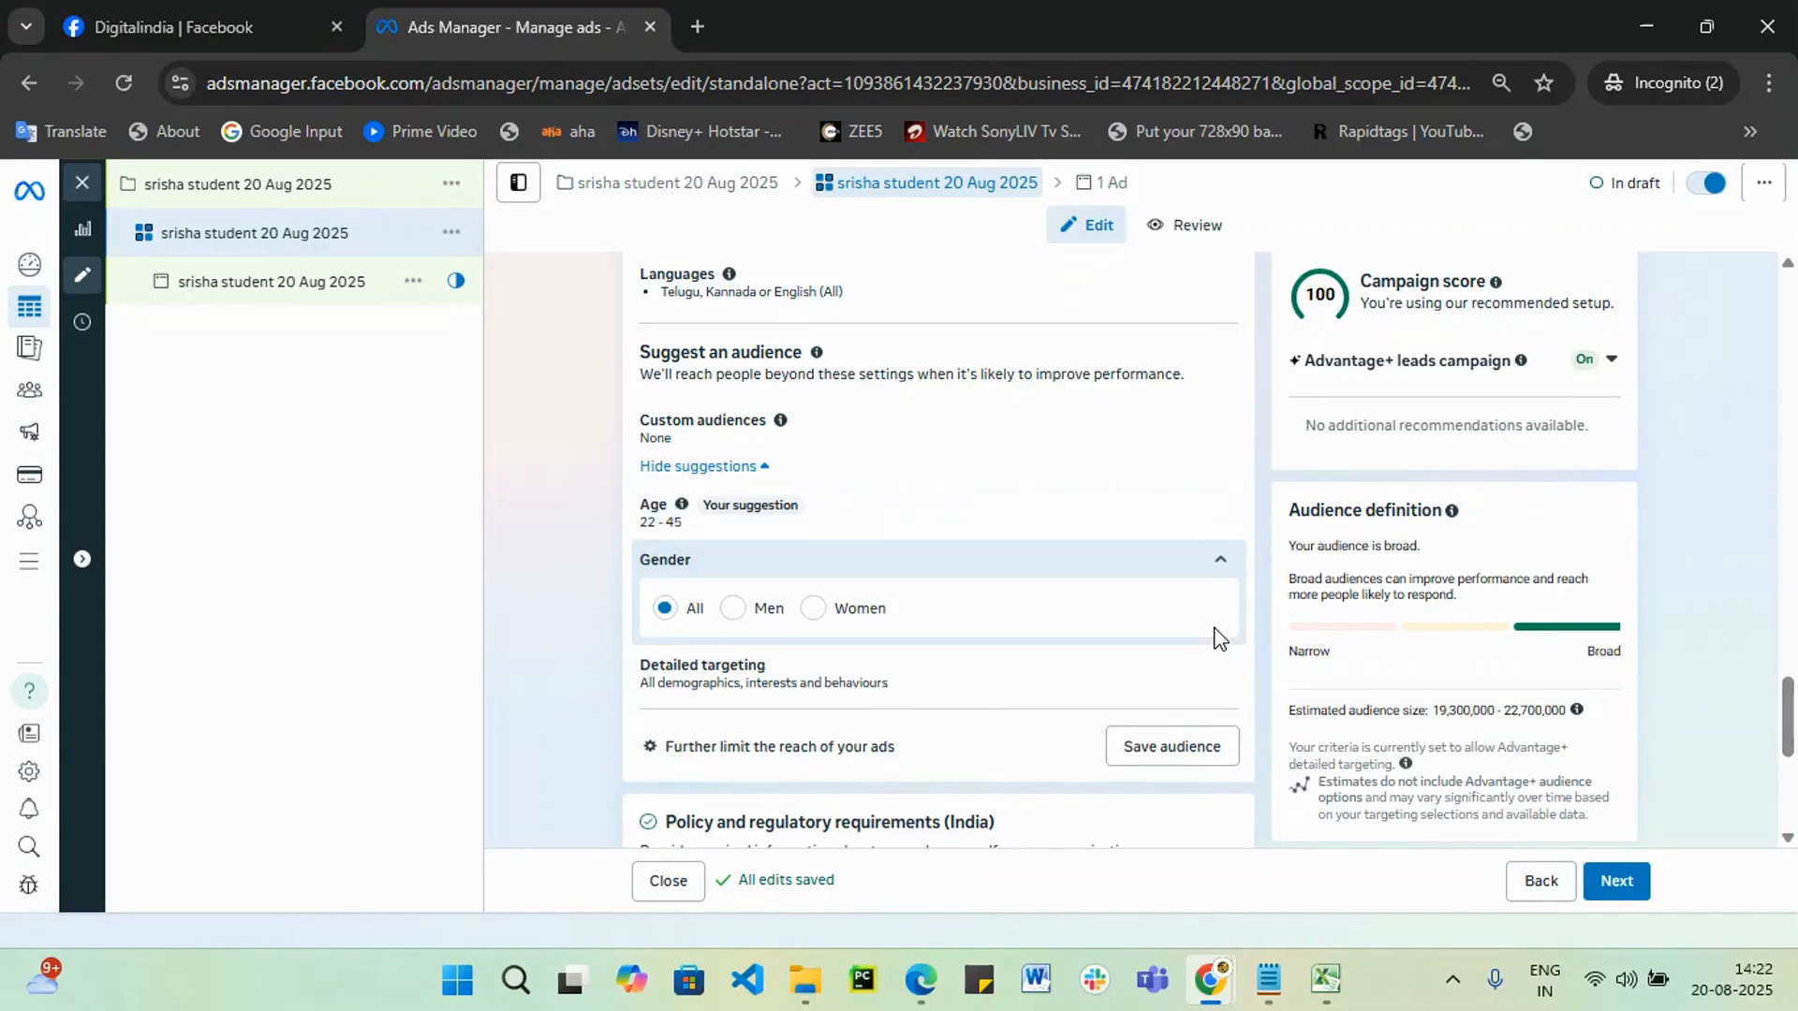
left_click(1220, 562)
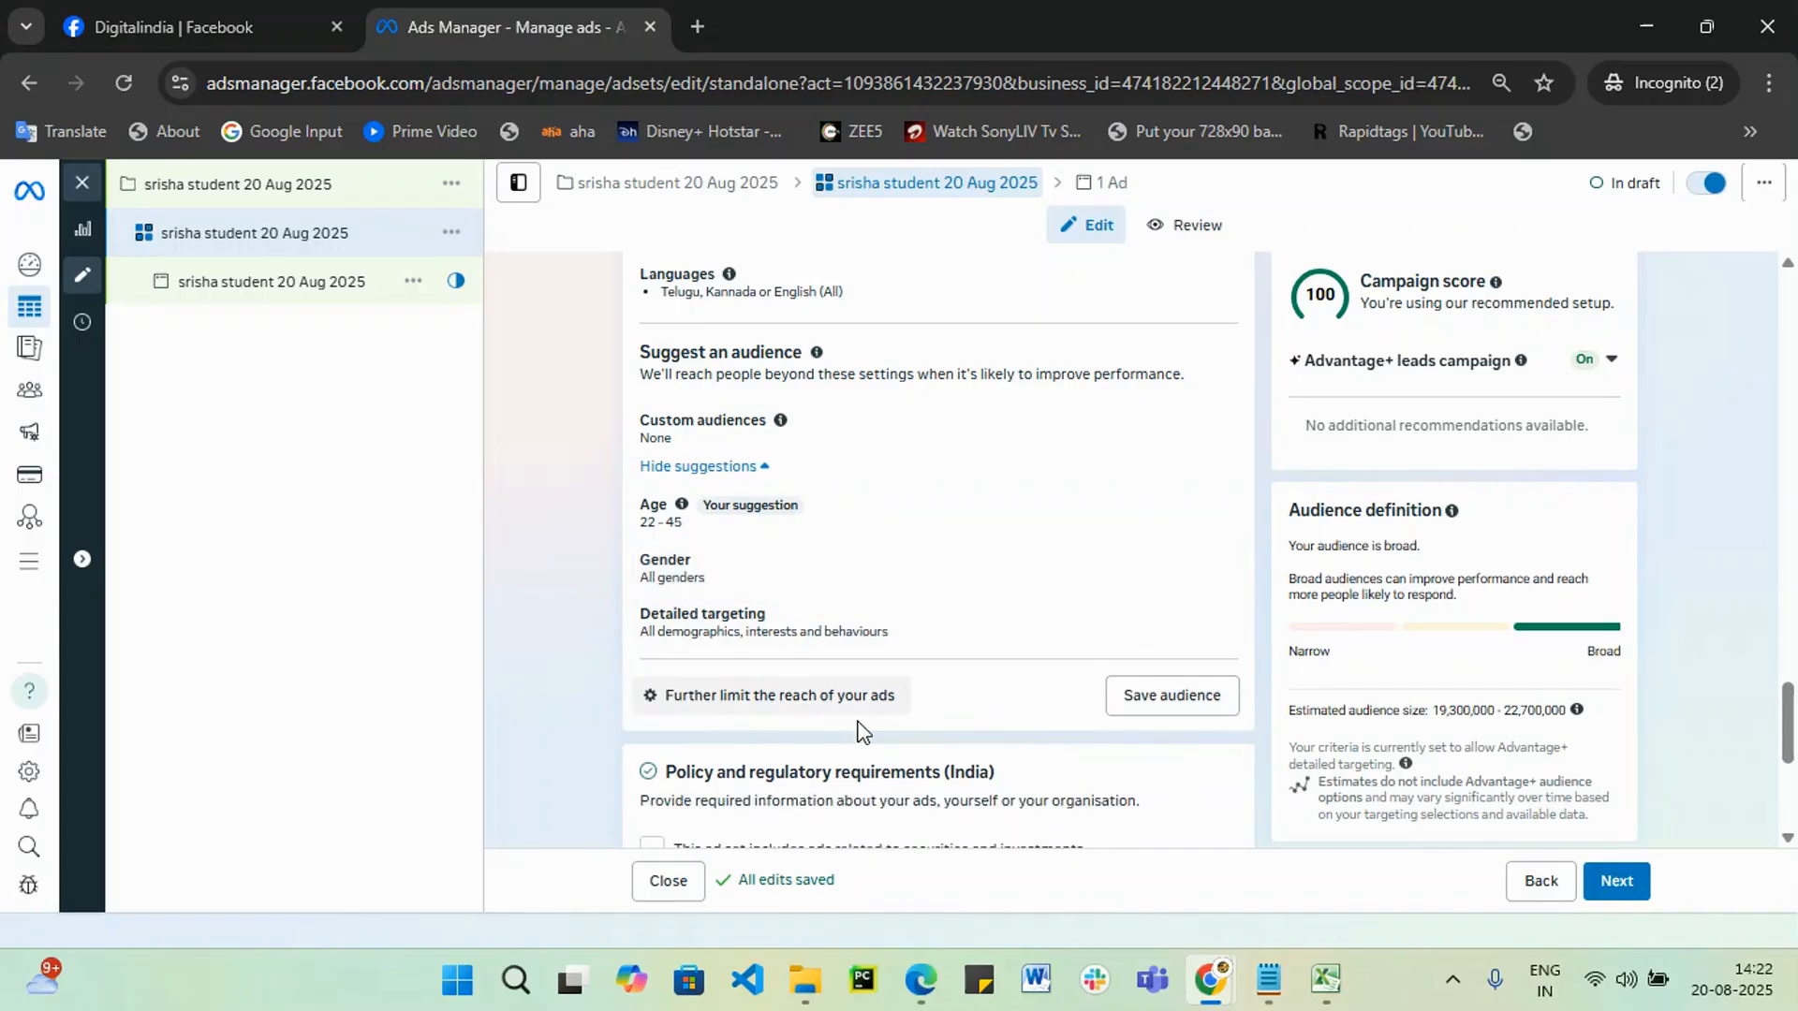
left_click(1219, 625)
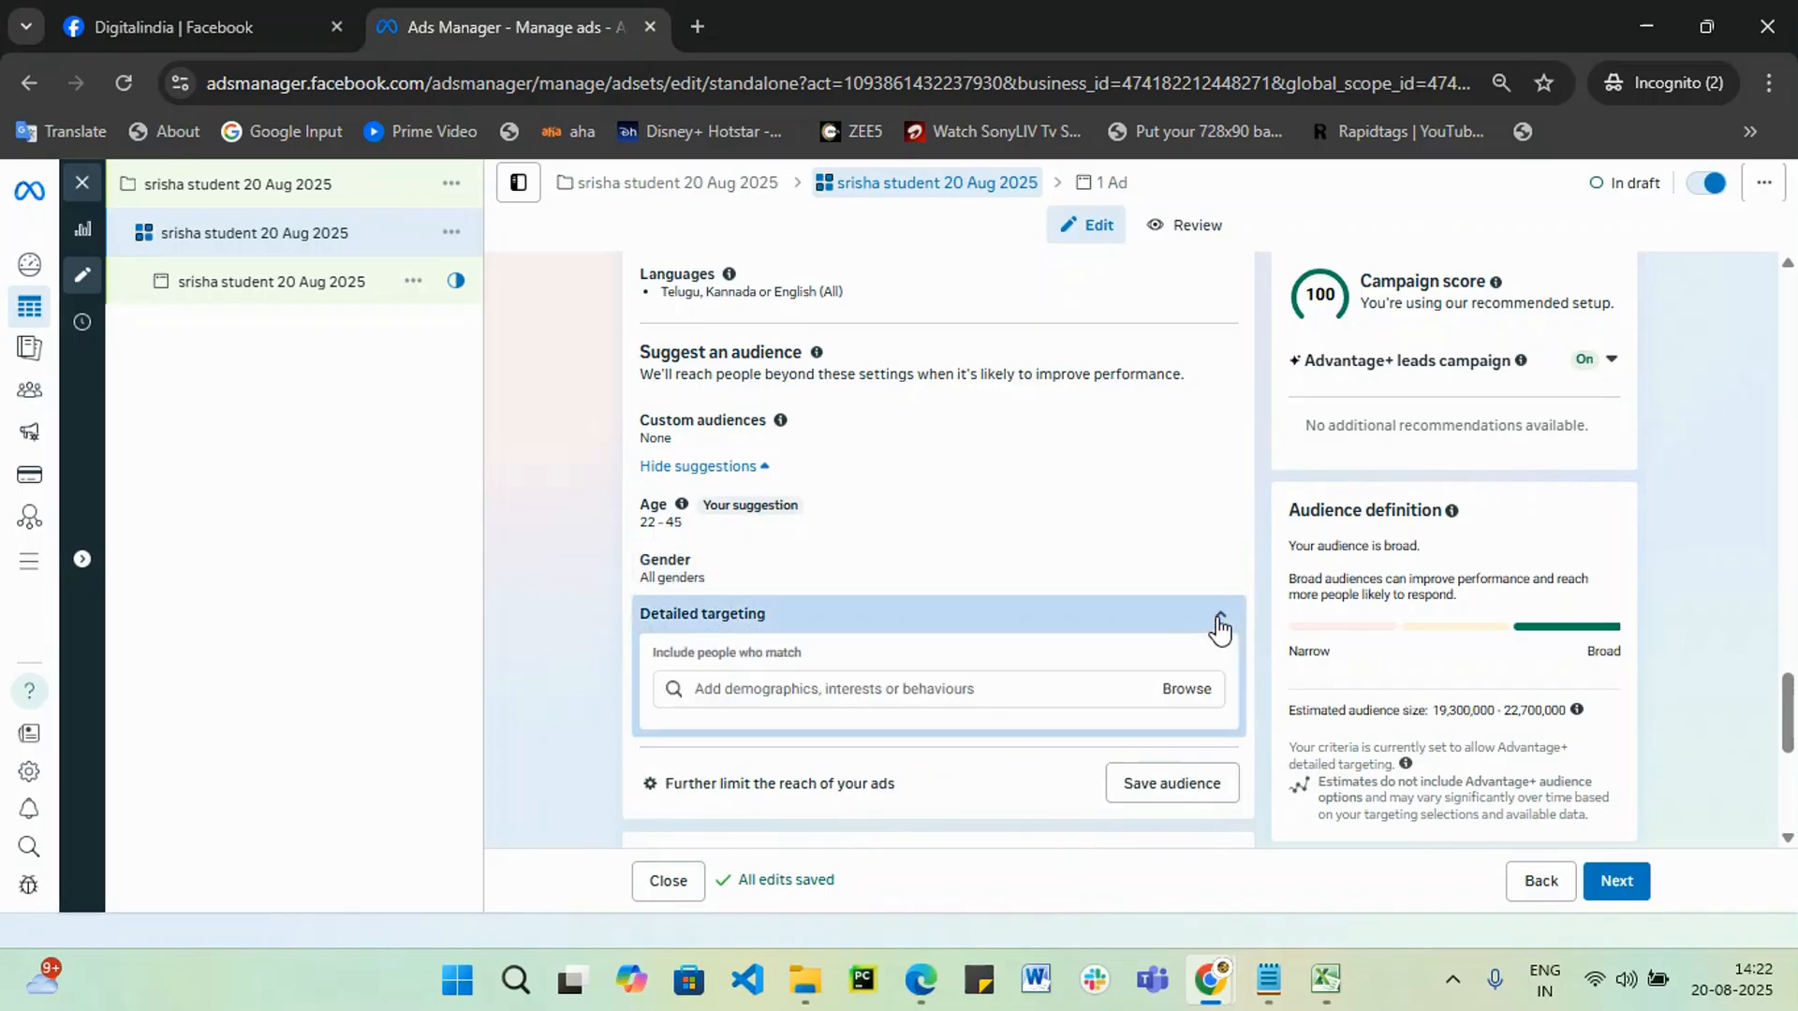
left_click(897, 688)
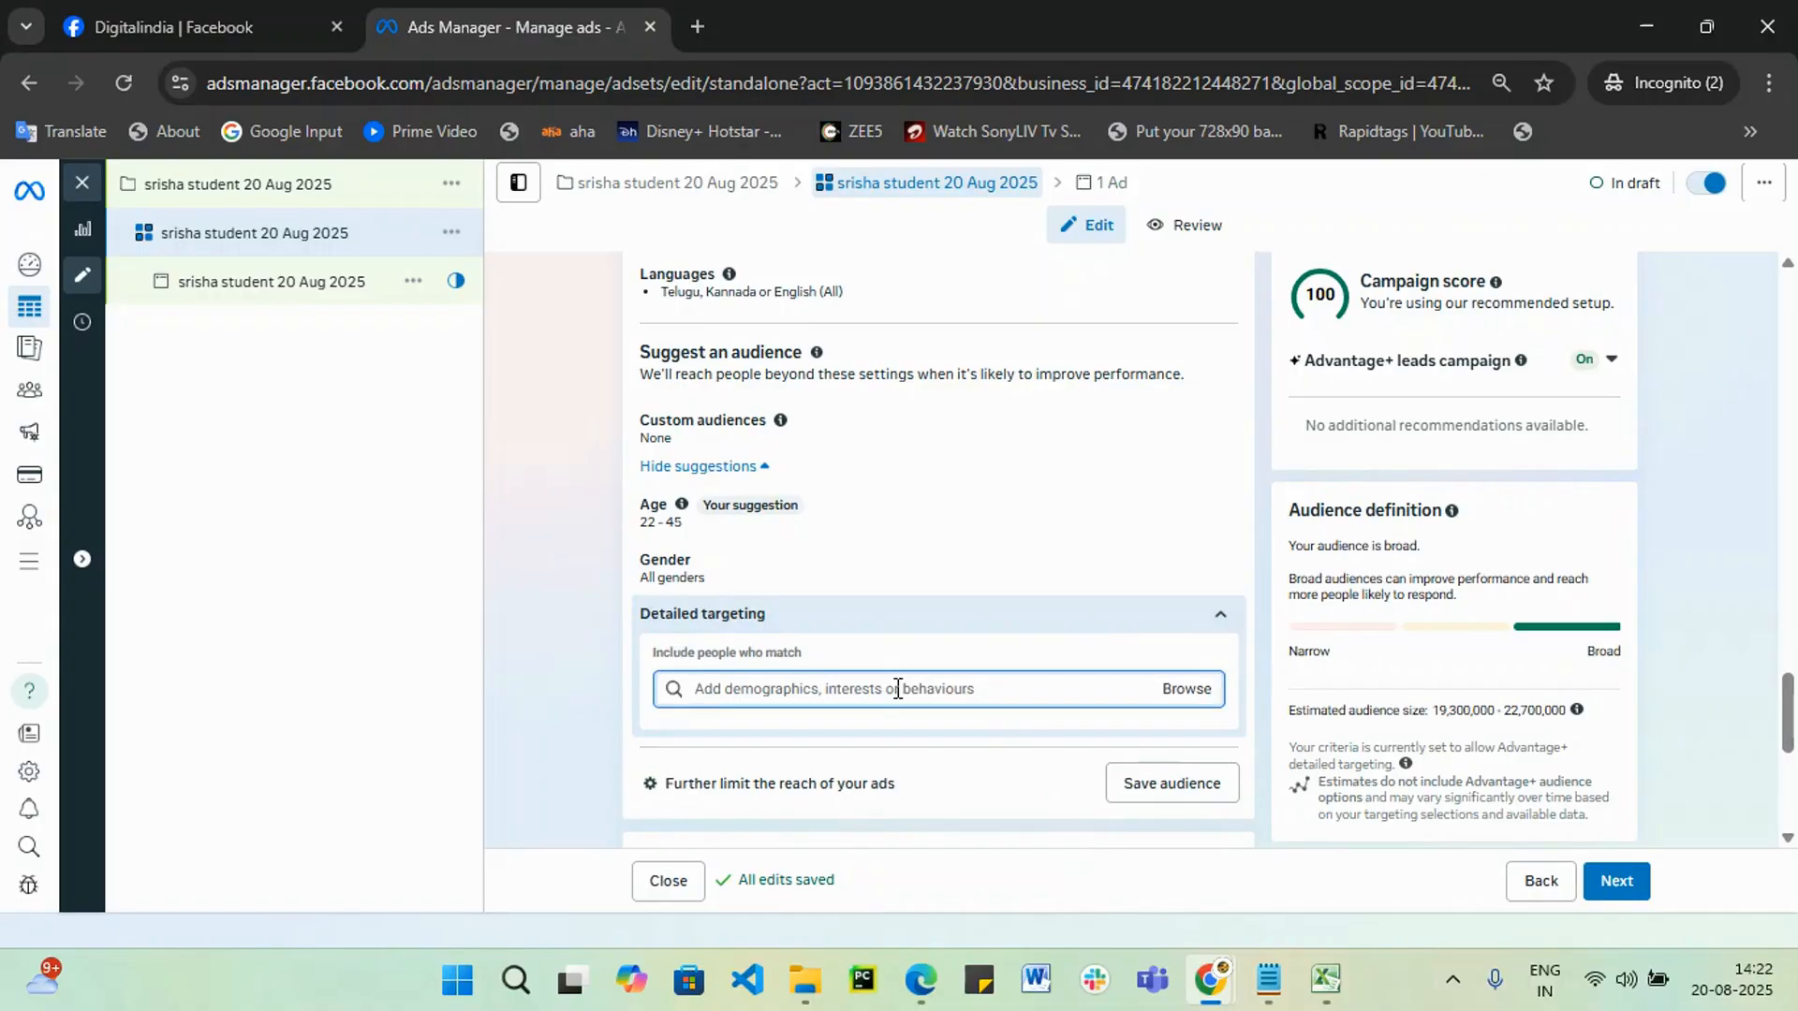
type("st")
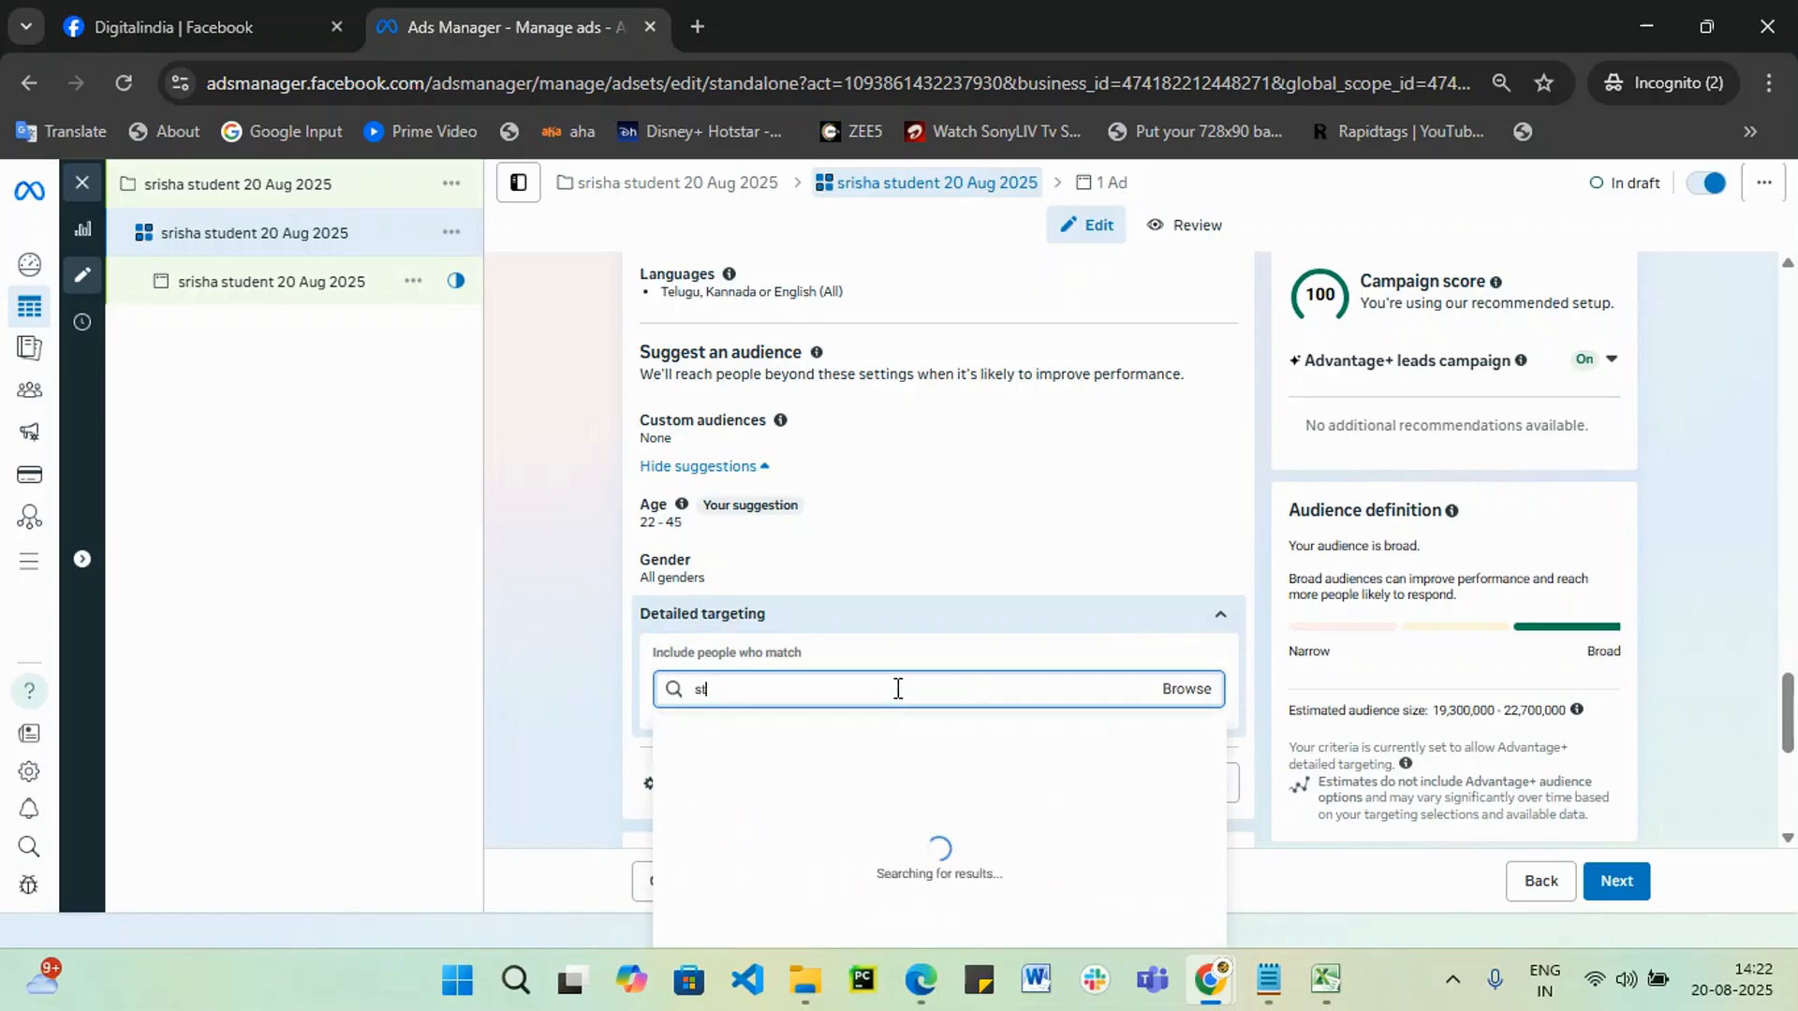
type("udents")
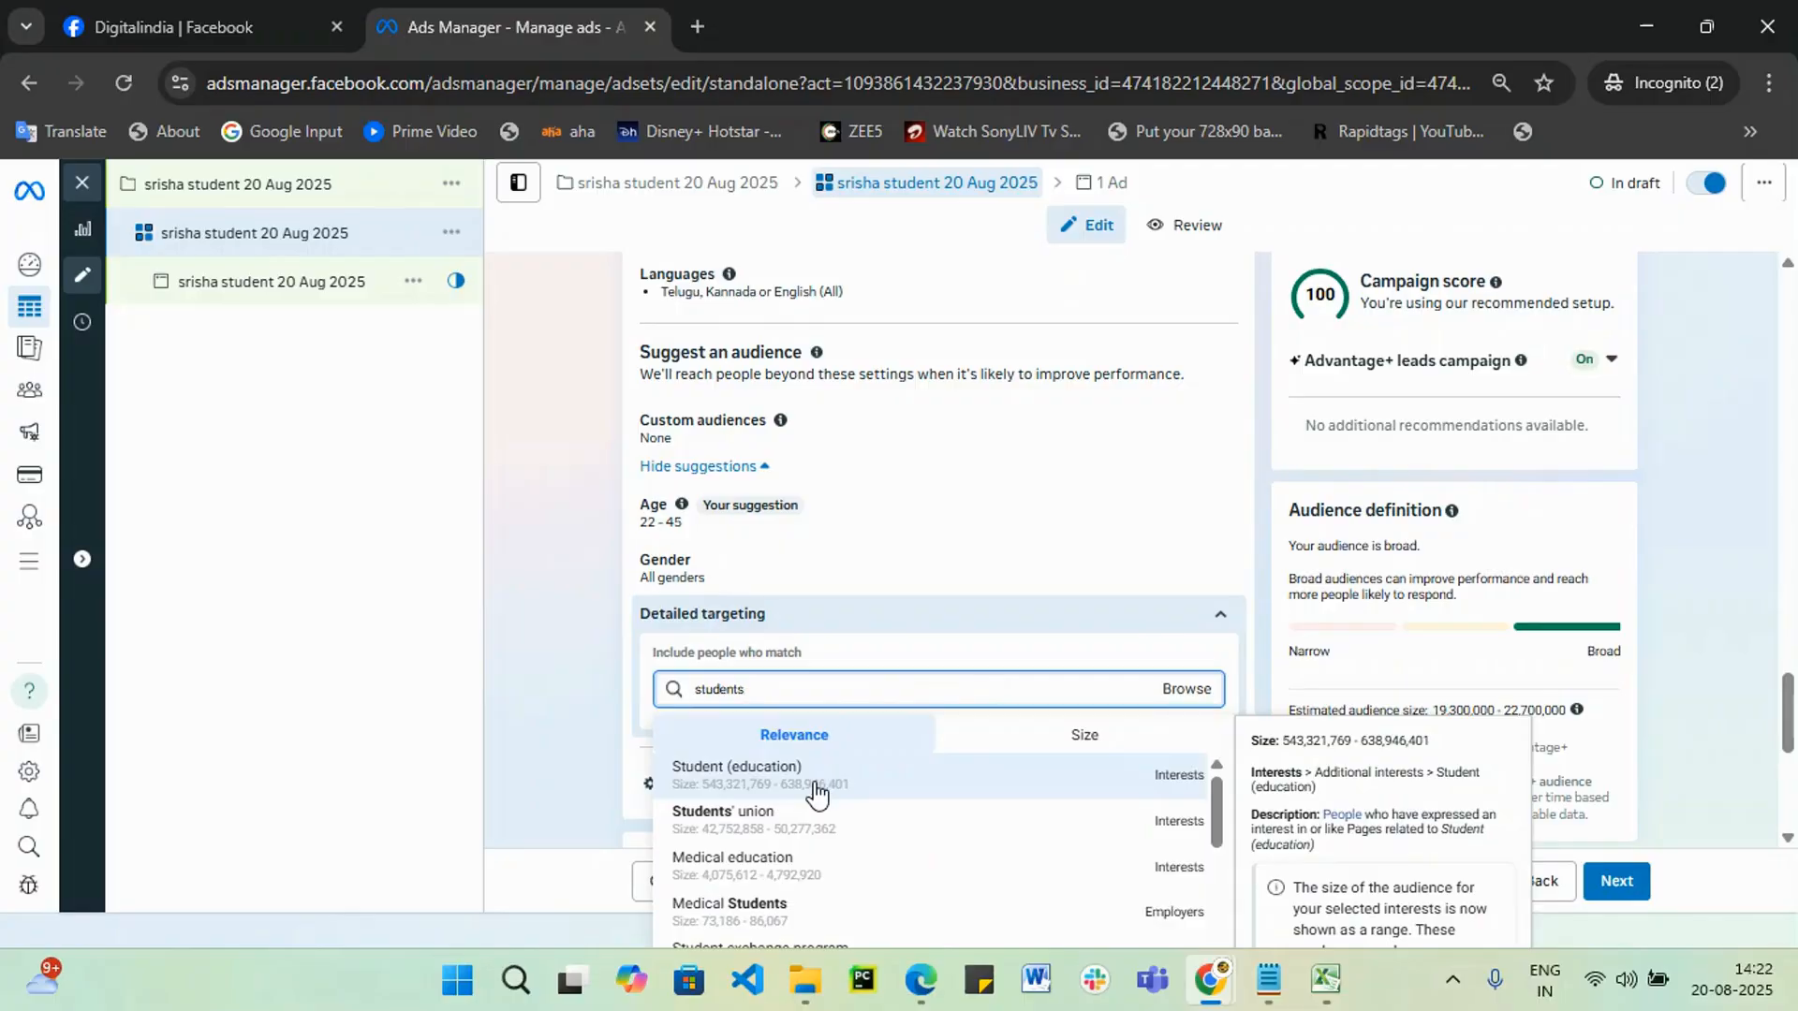
left_click_drag(776, 691, 660, 697)
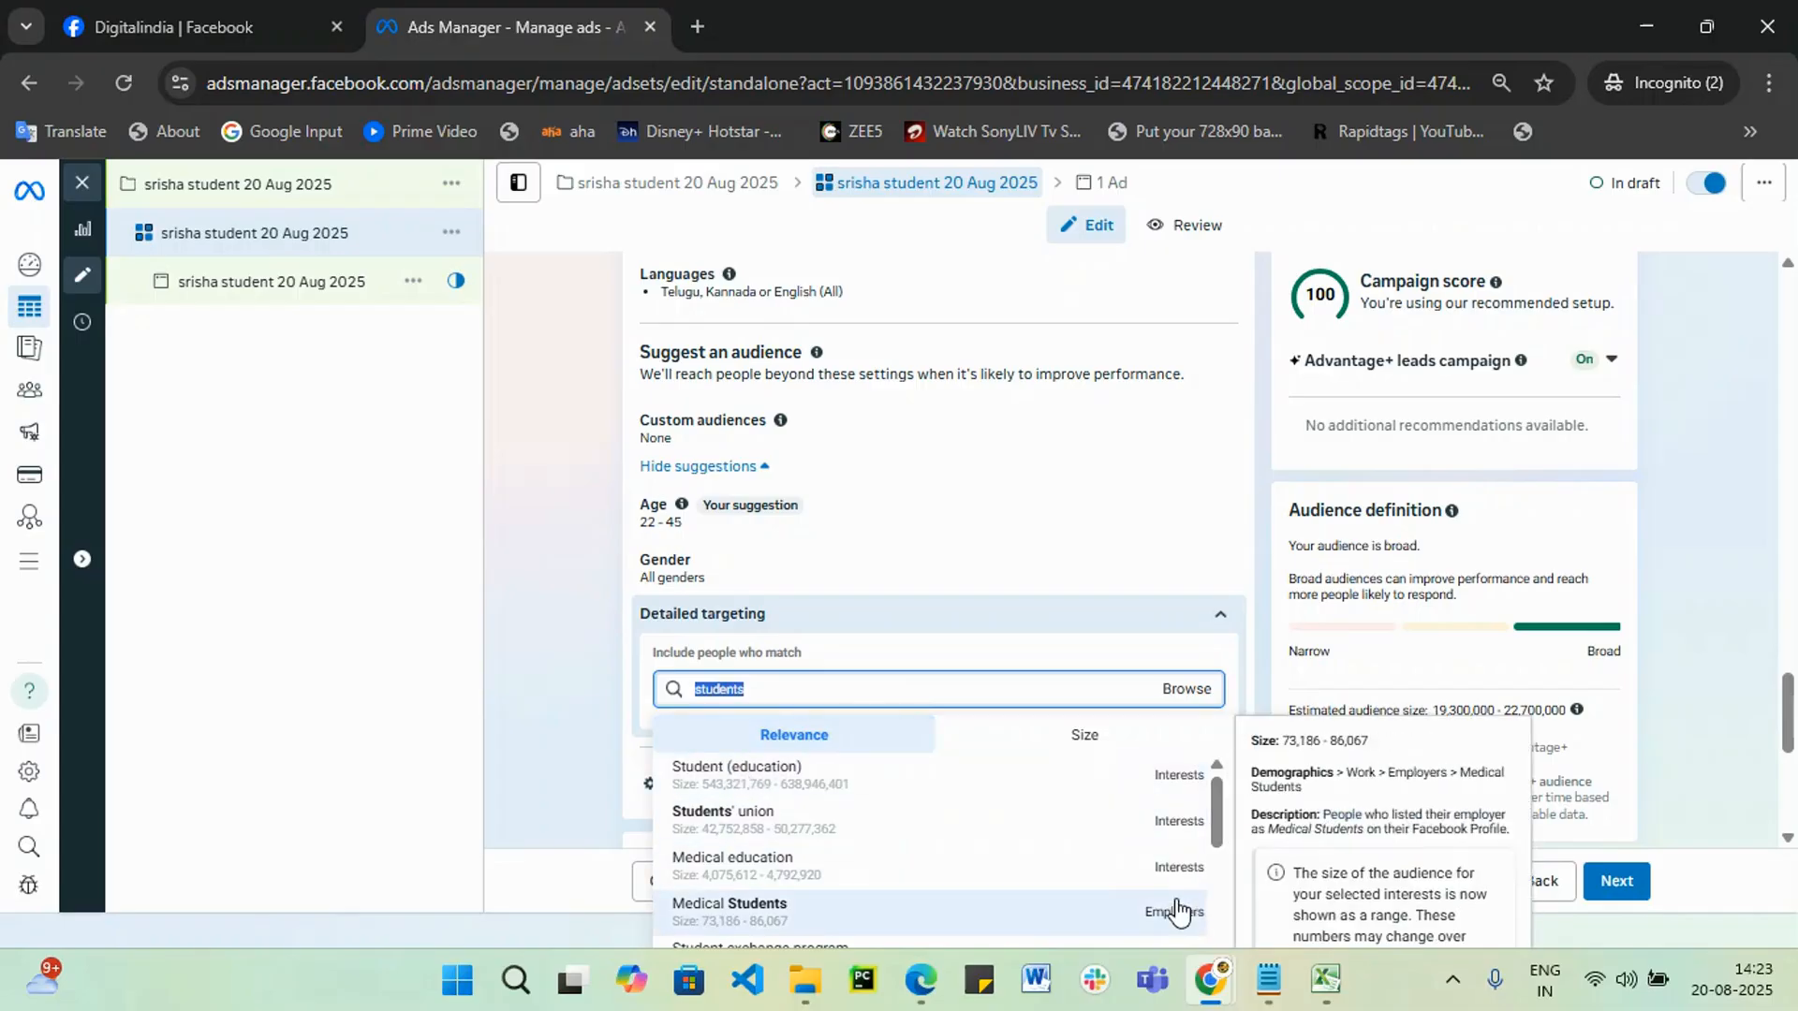
scroll(1177, 913, "down", 3)
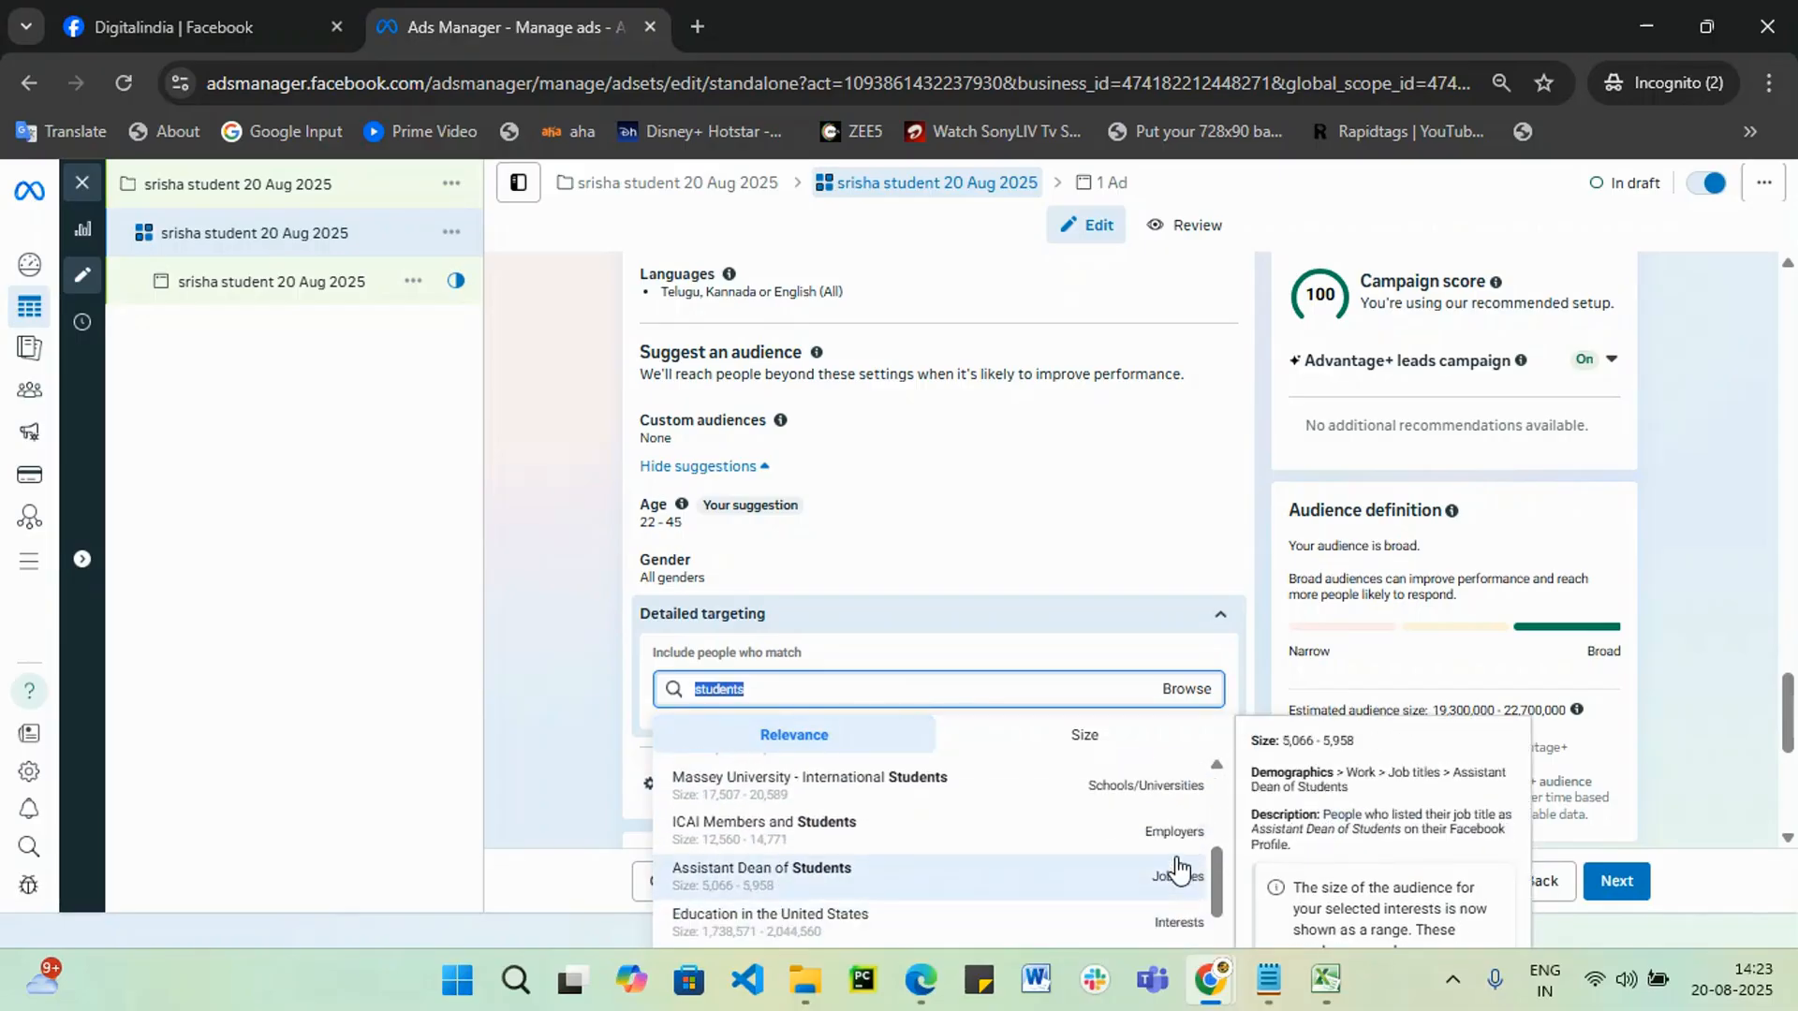
scroll(1108, 855, "down", 1)
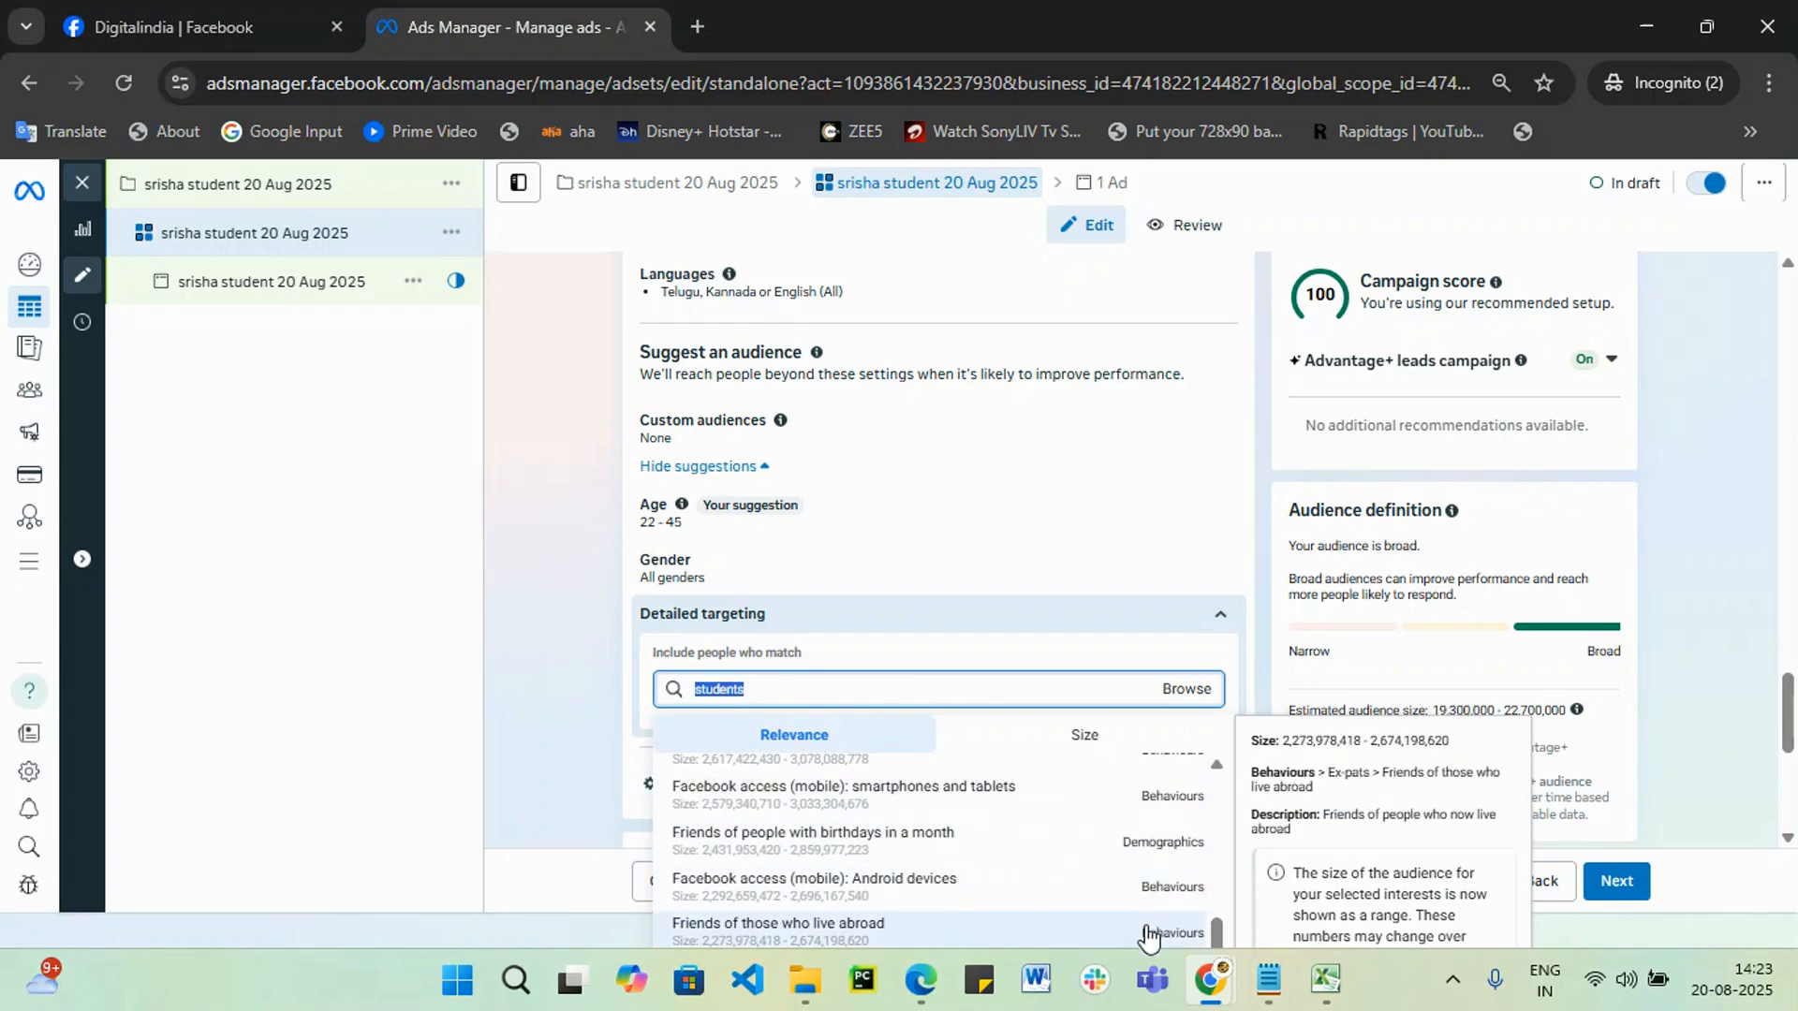
scroll(987, 855, "up", 5)
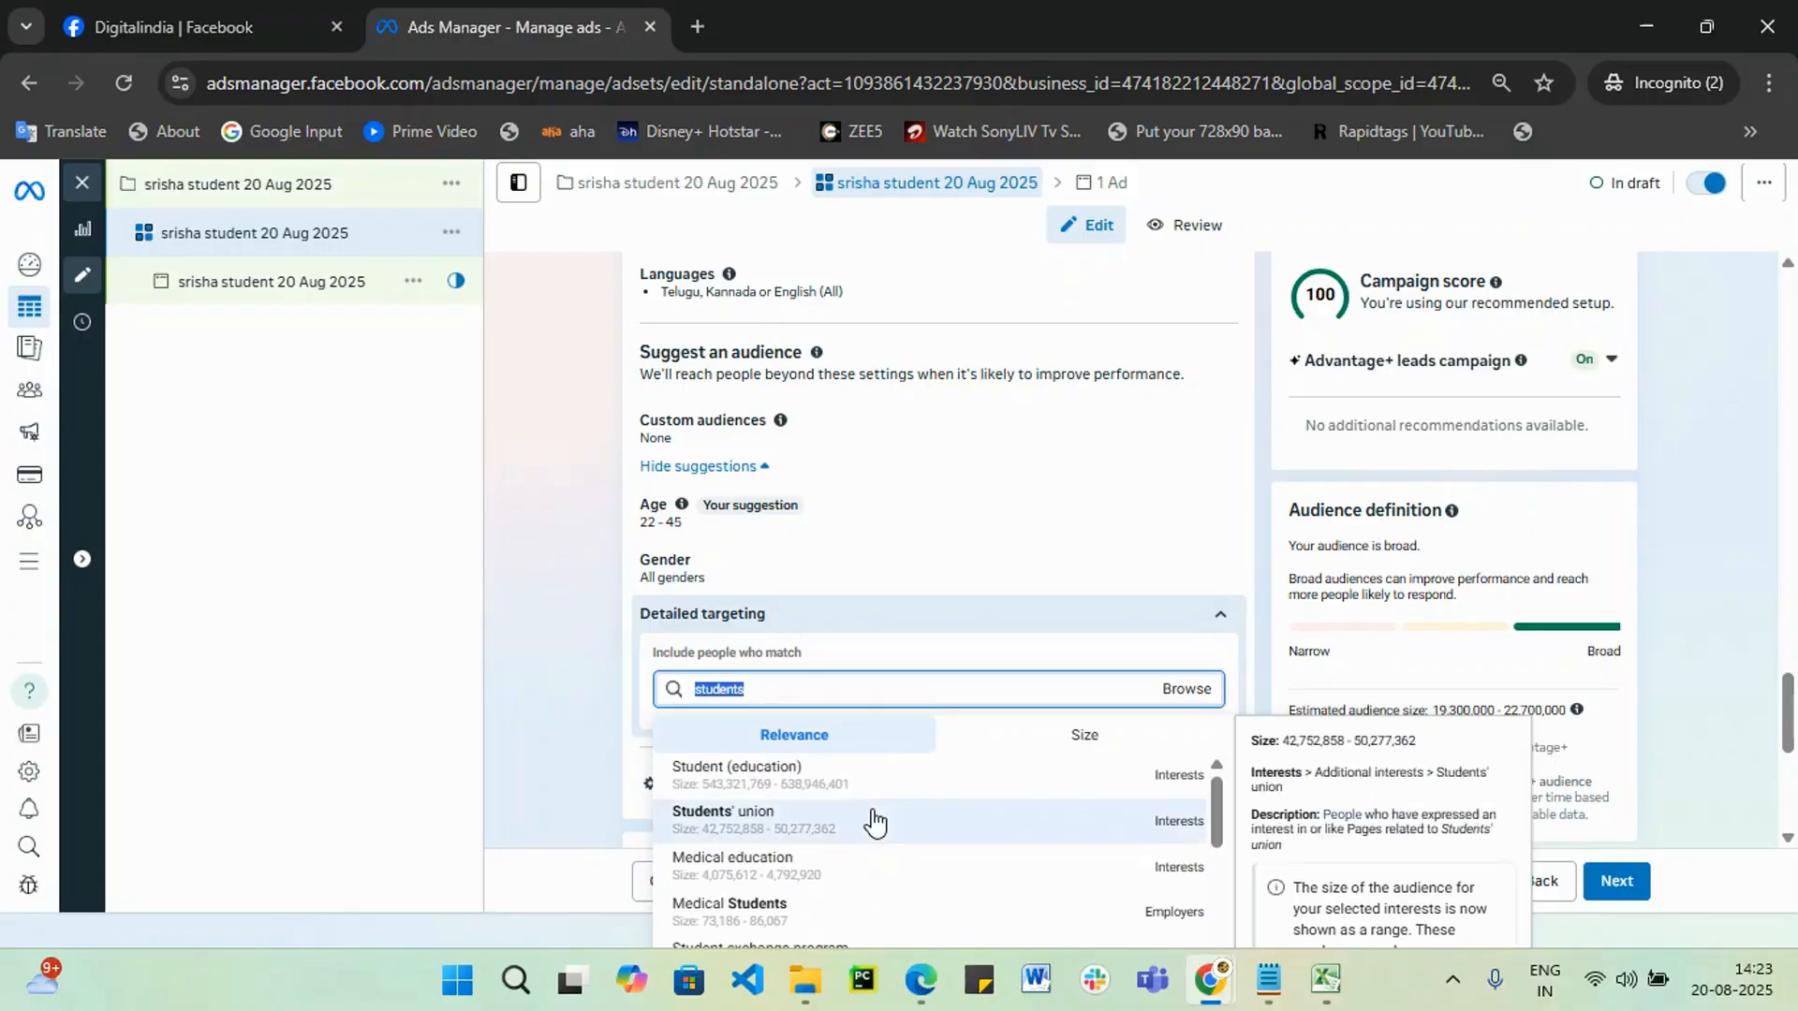
left_click(773, 777)
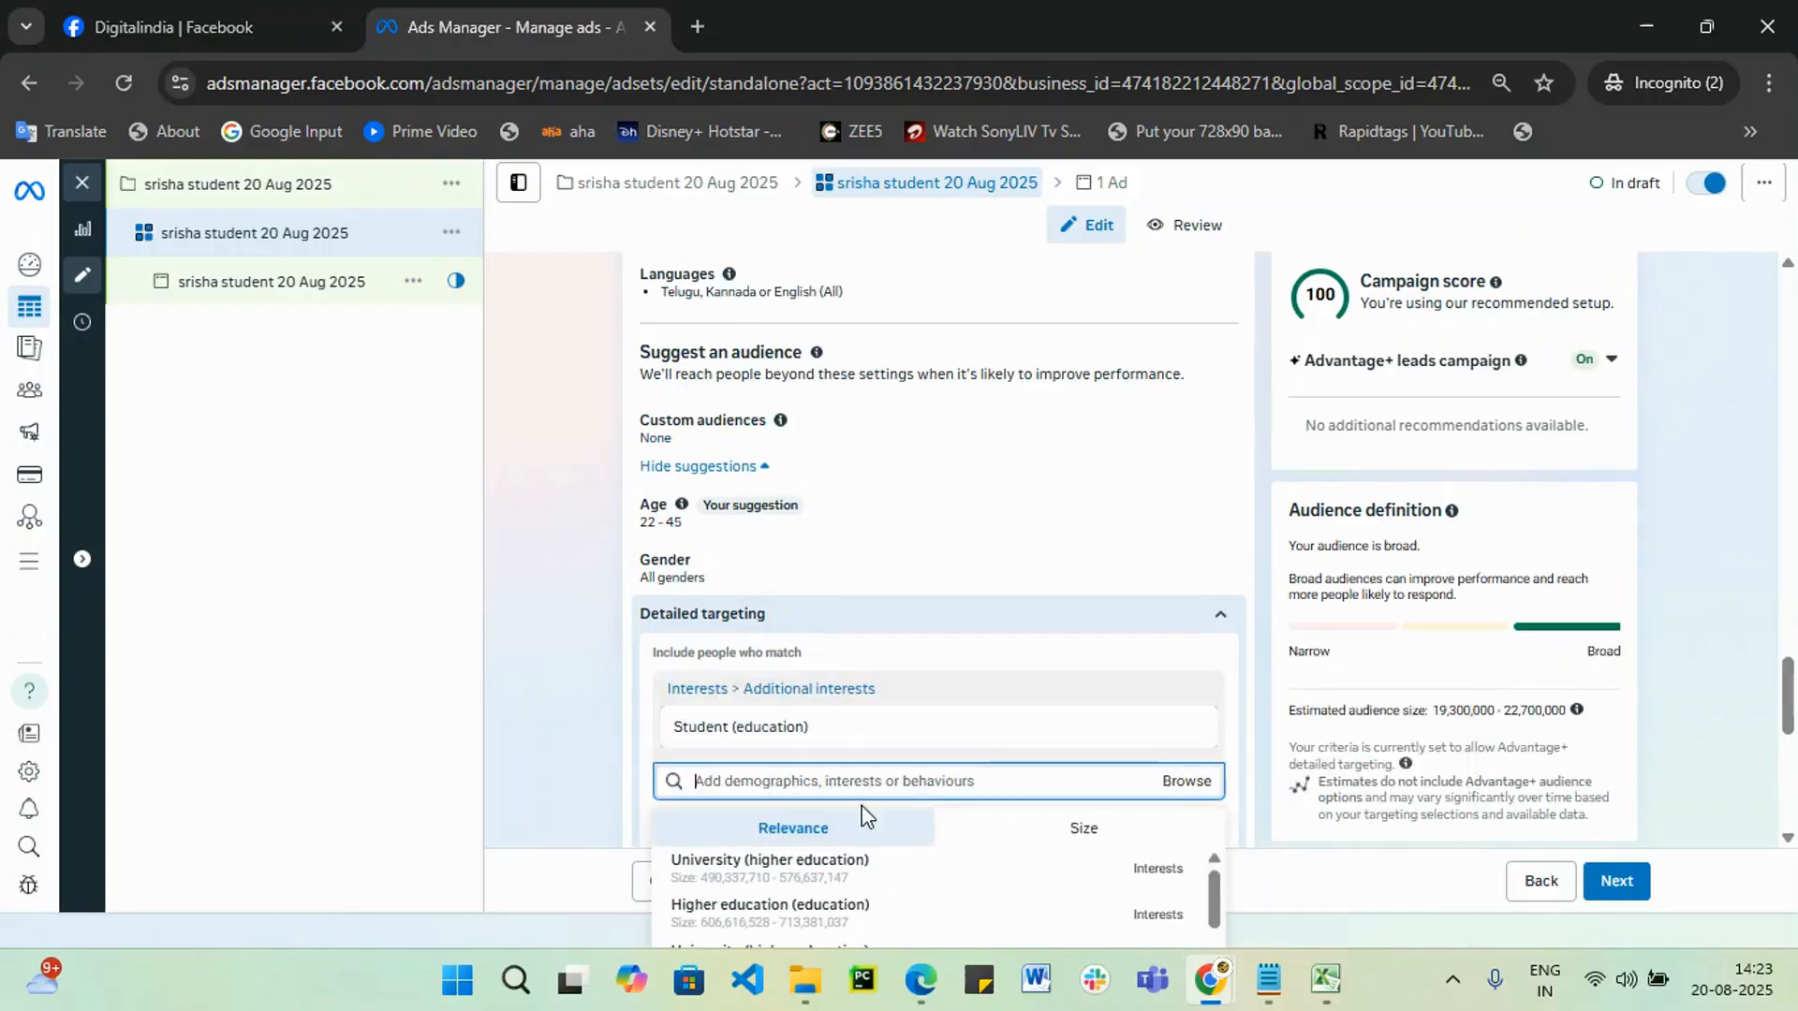
left_click(793, 871)
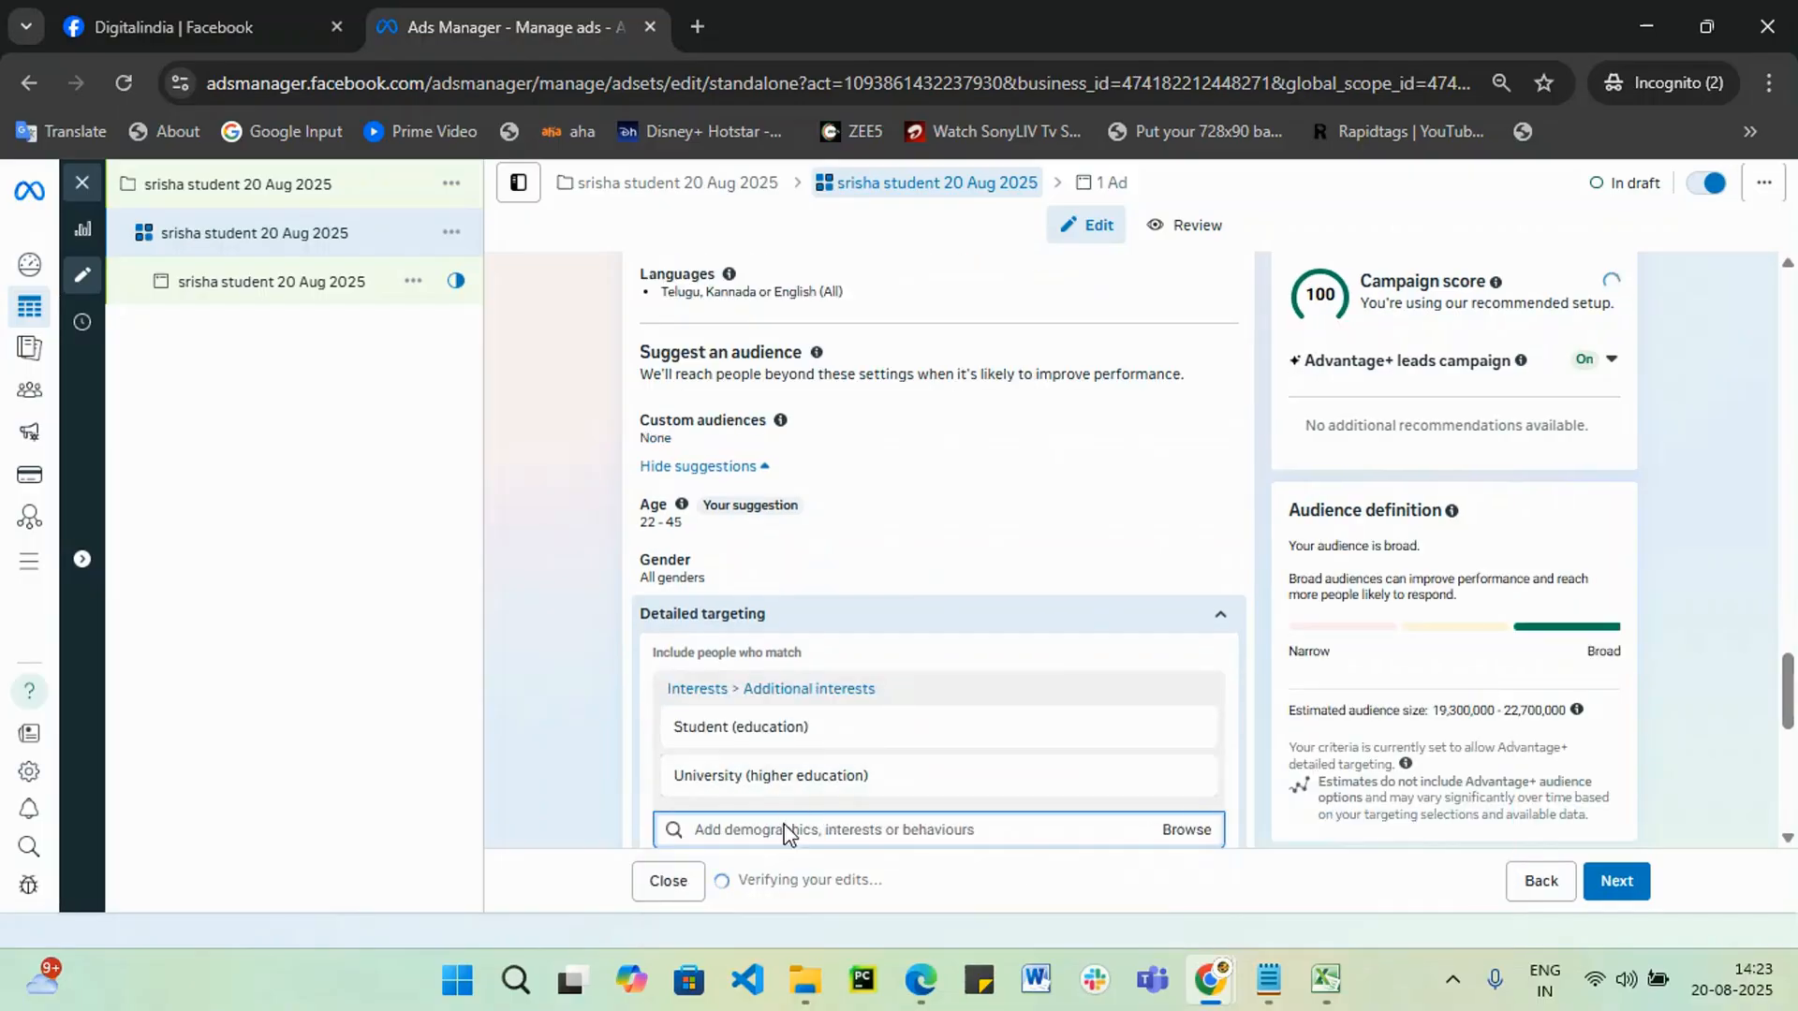
- Add Learning, Coaching, University (again) and Training (education) interests
scroll(871, 722, "down", 1)
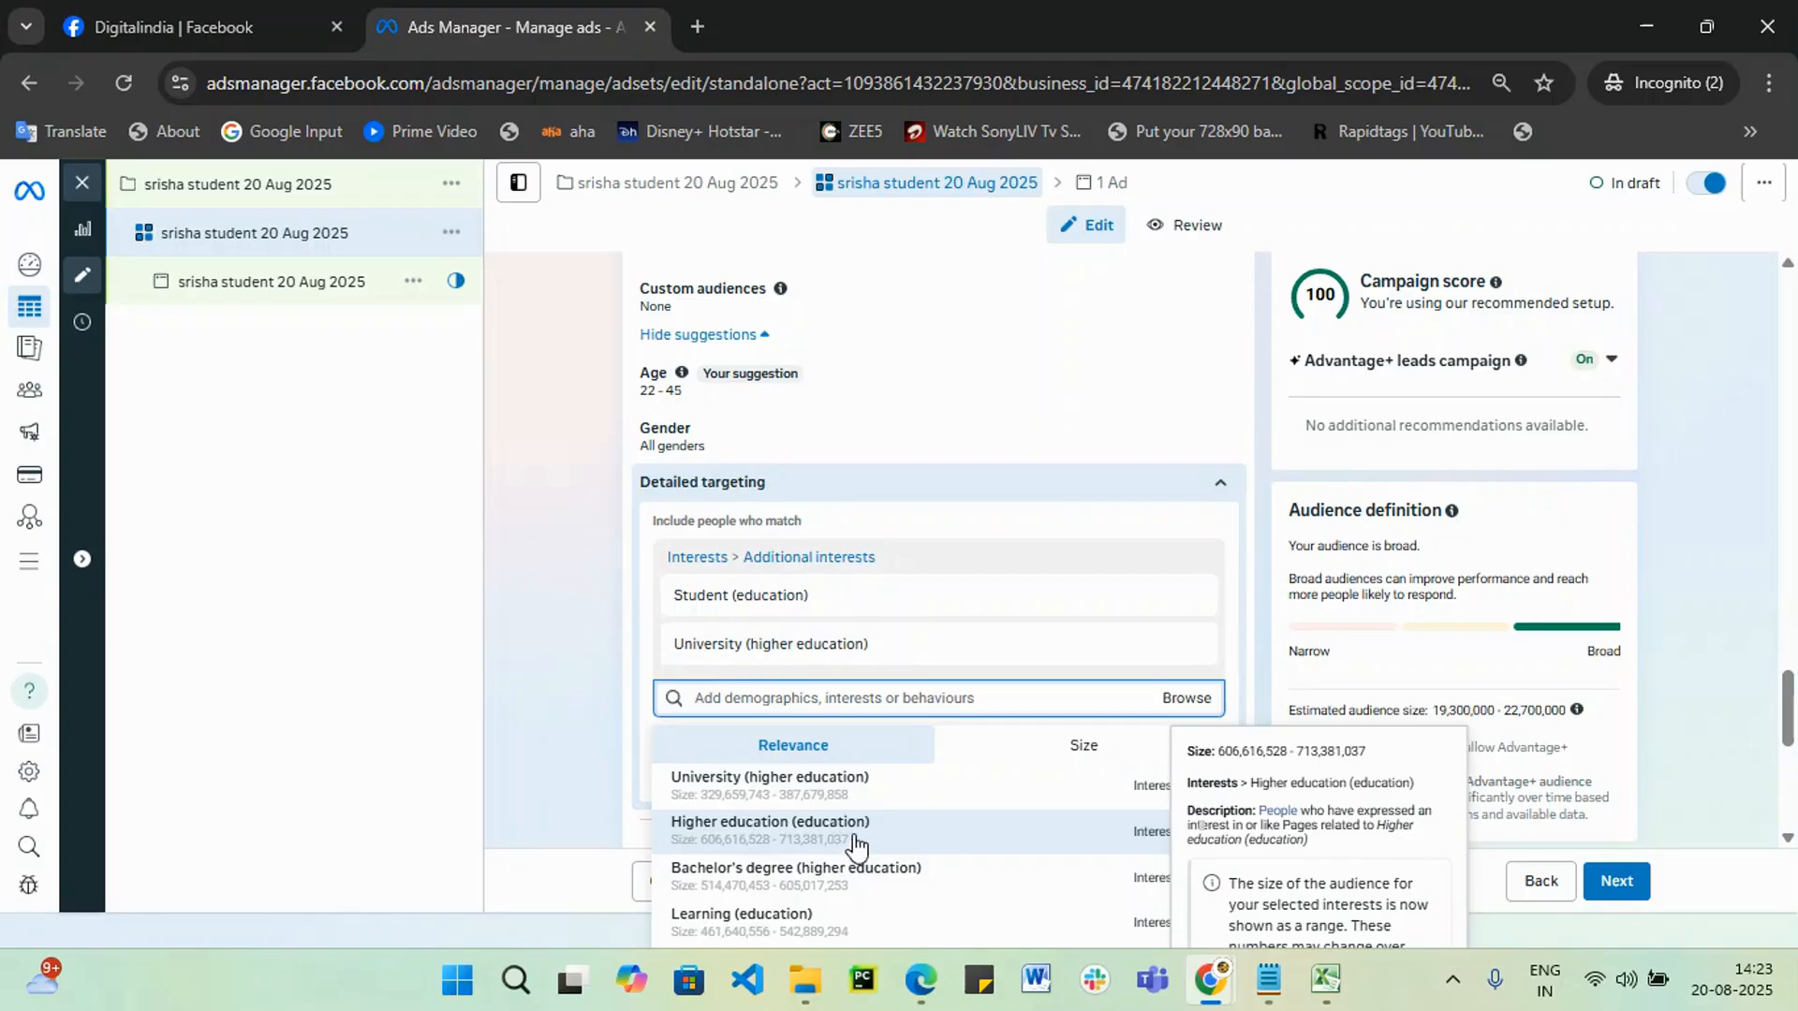
scroll(855, 846, "down", 2)
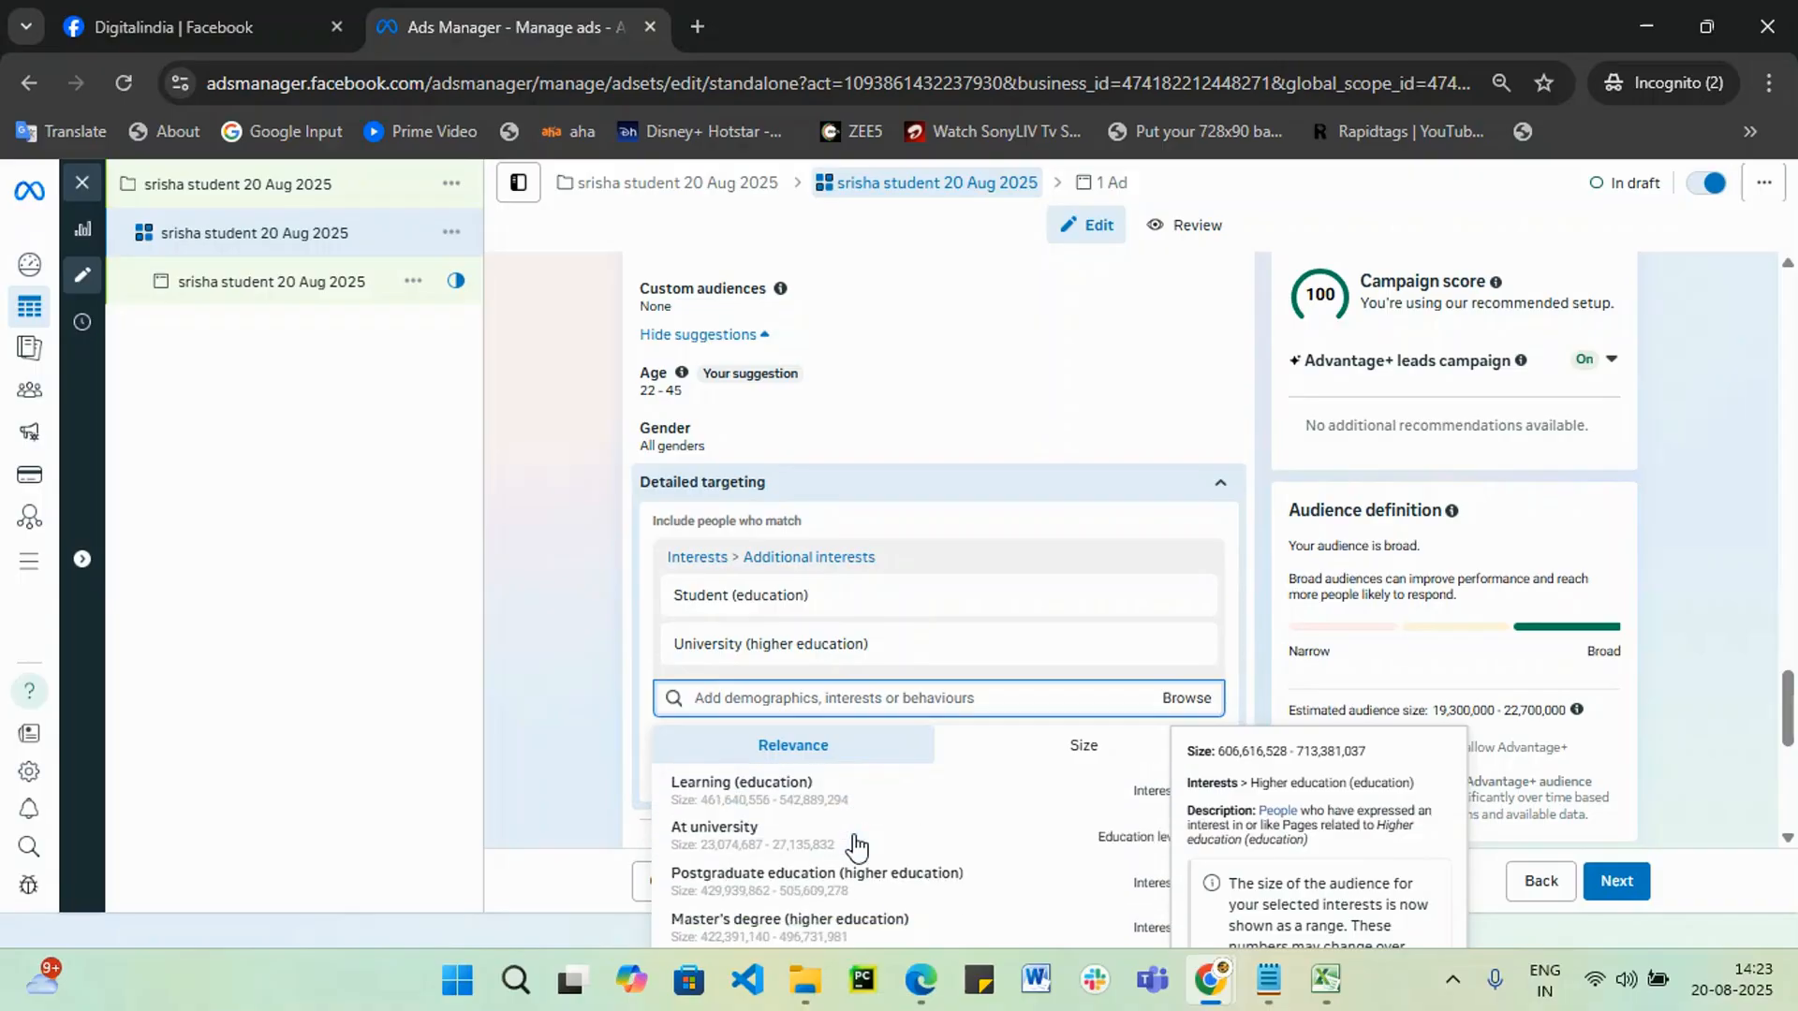
scroll(766, 807, "up", 1)
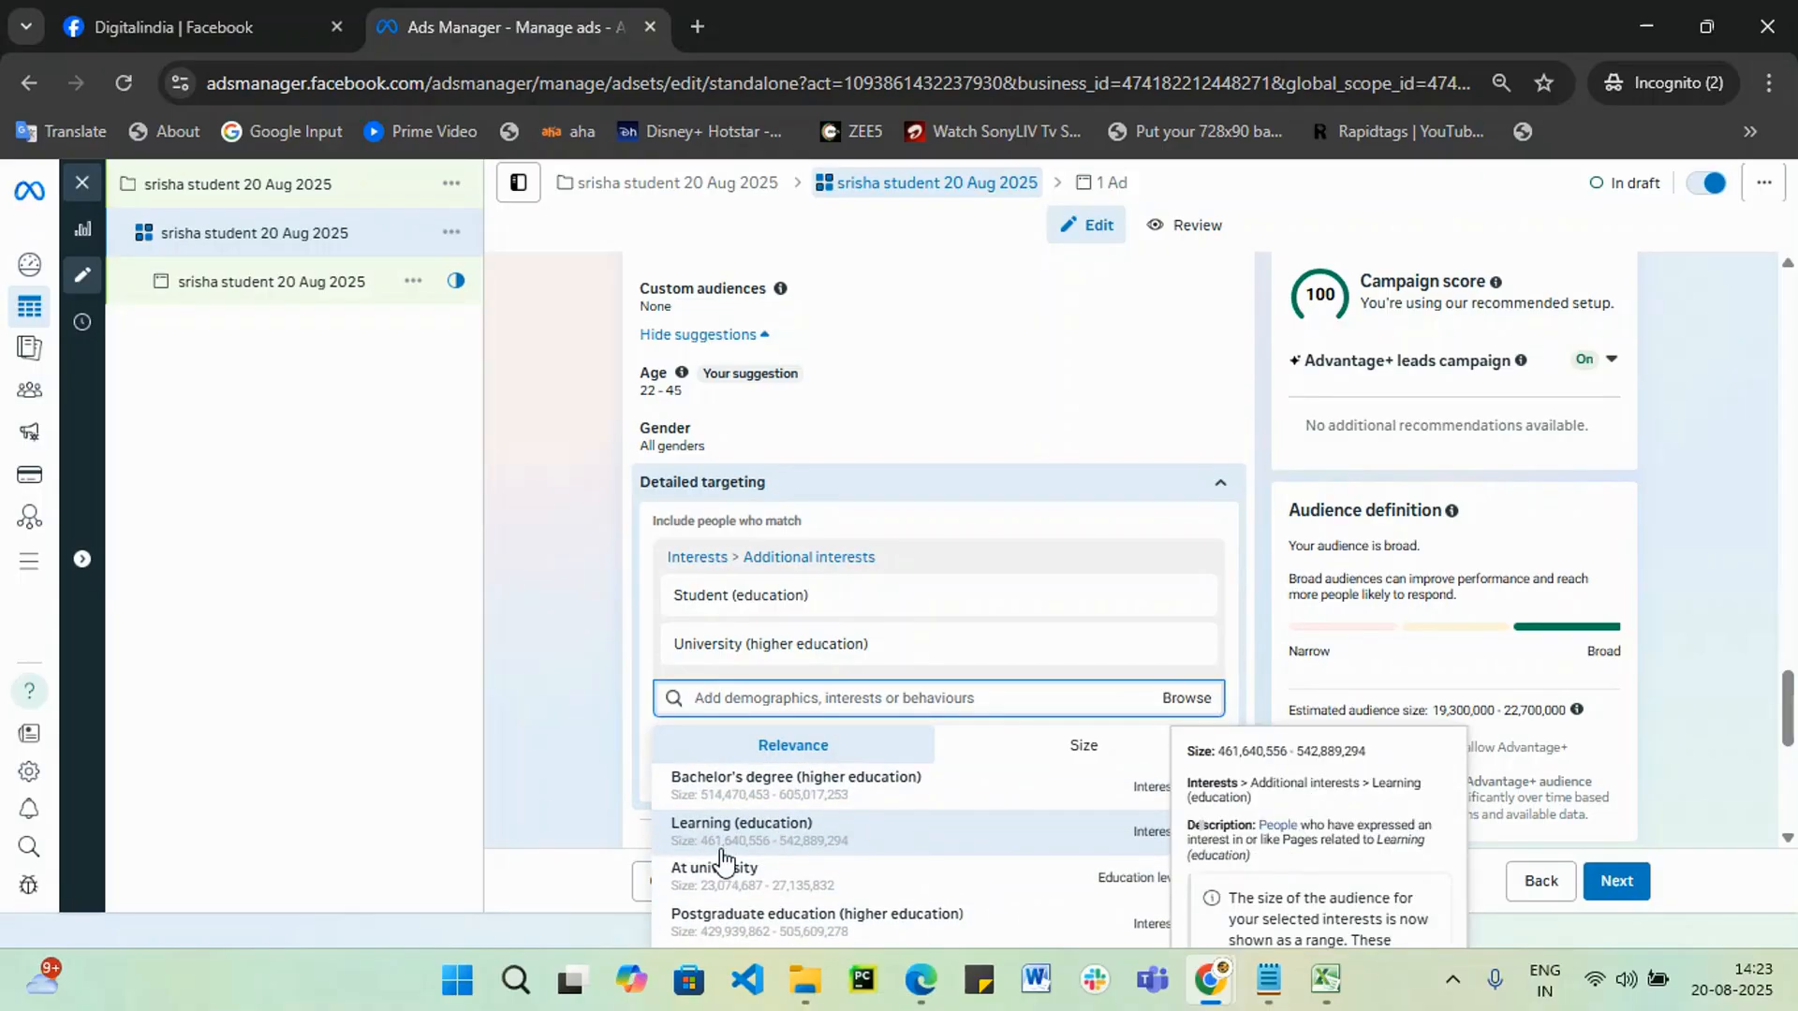
left_click(775, 831)
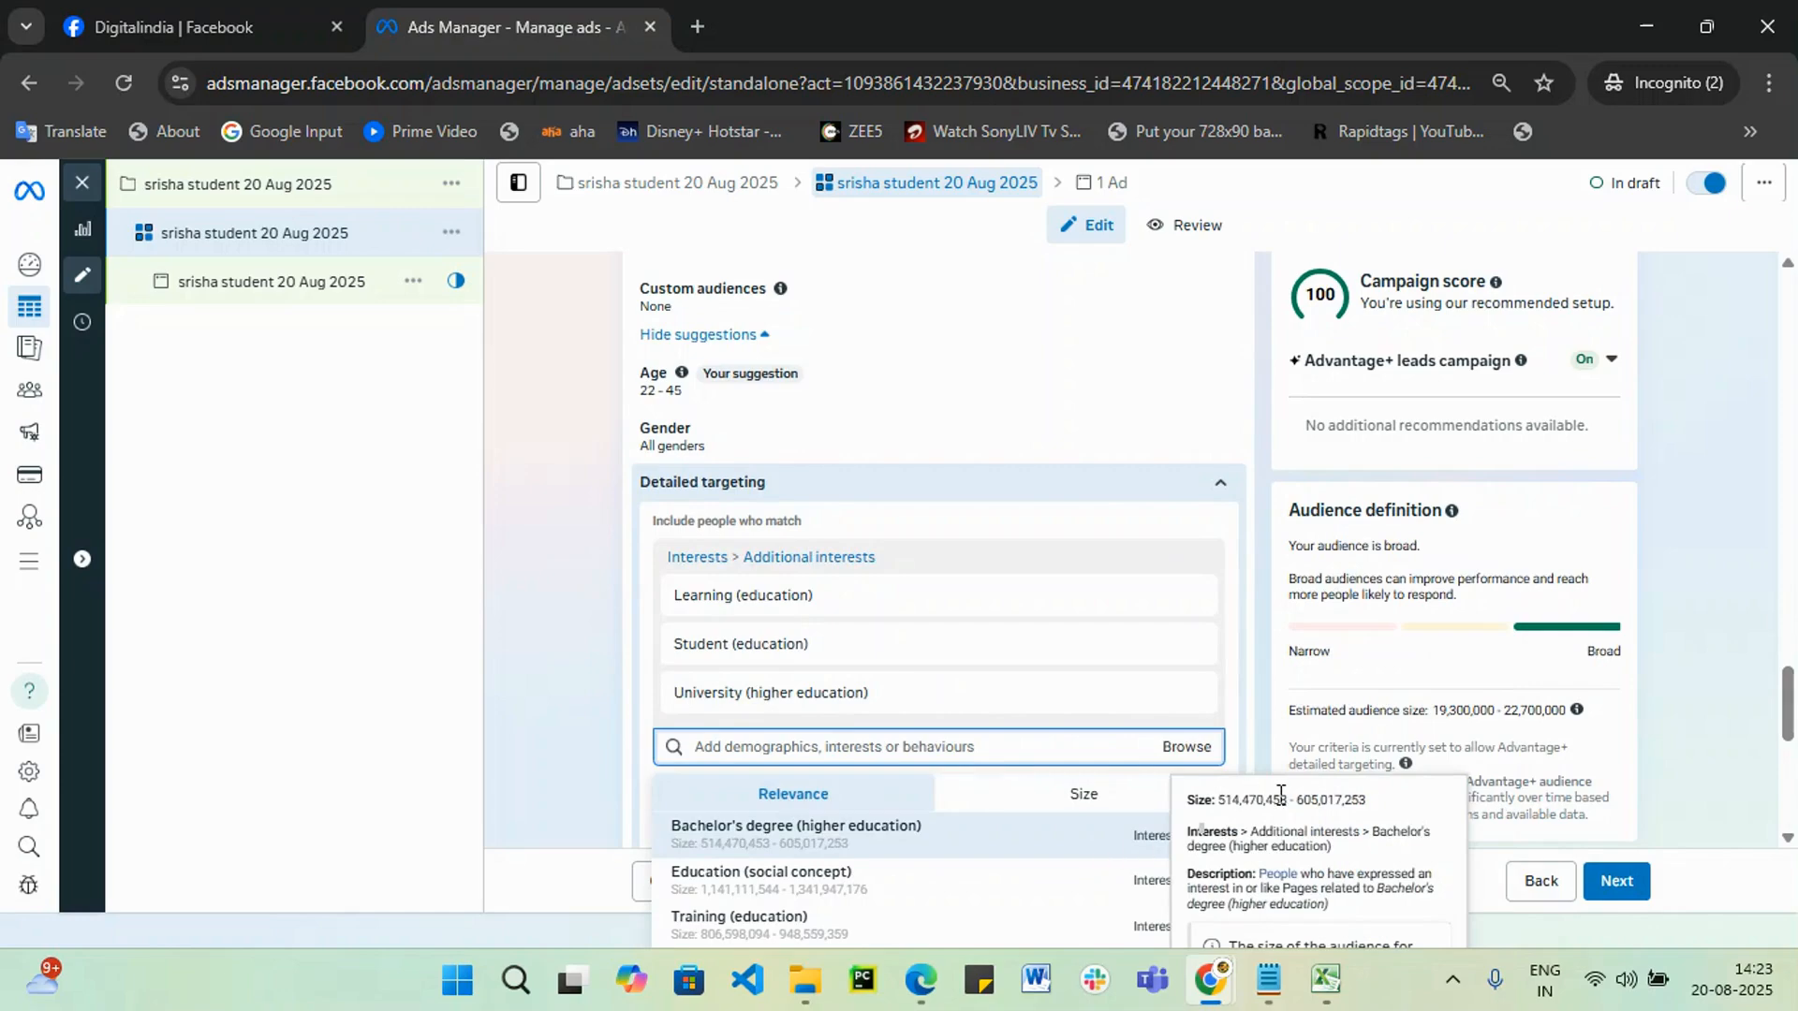
left_click_drag(1367, 802, 1218, 787)
scroll(899, 885, "up", 3)
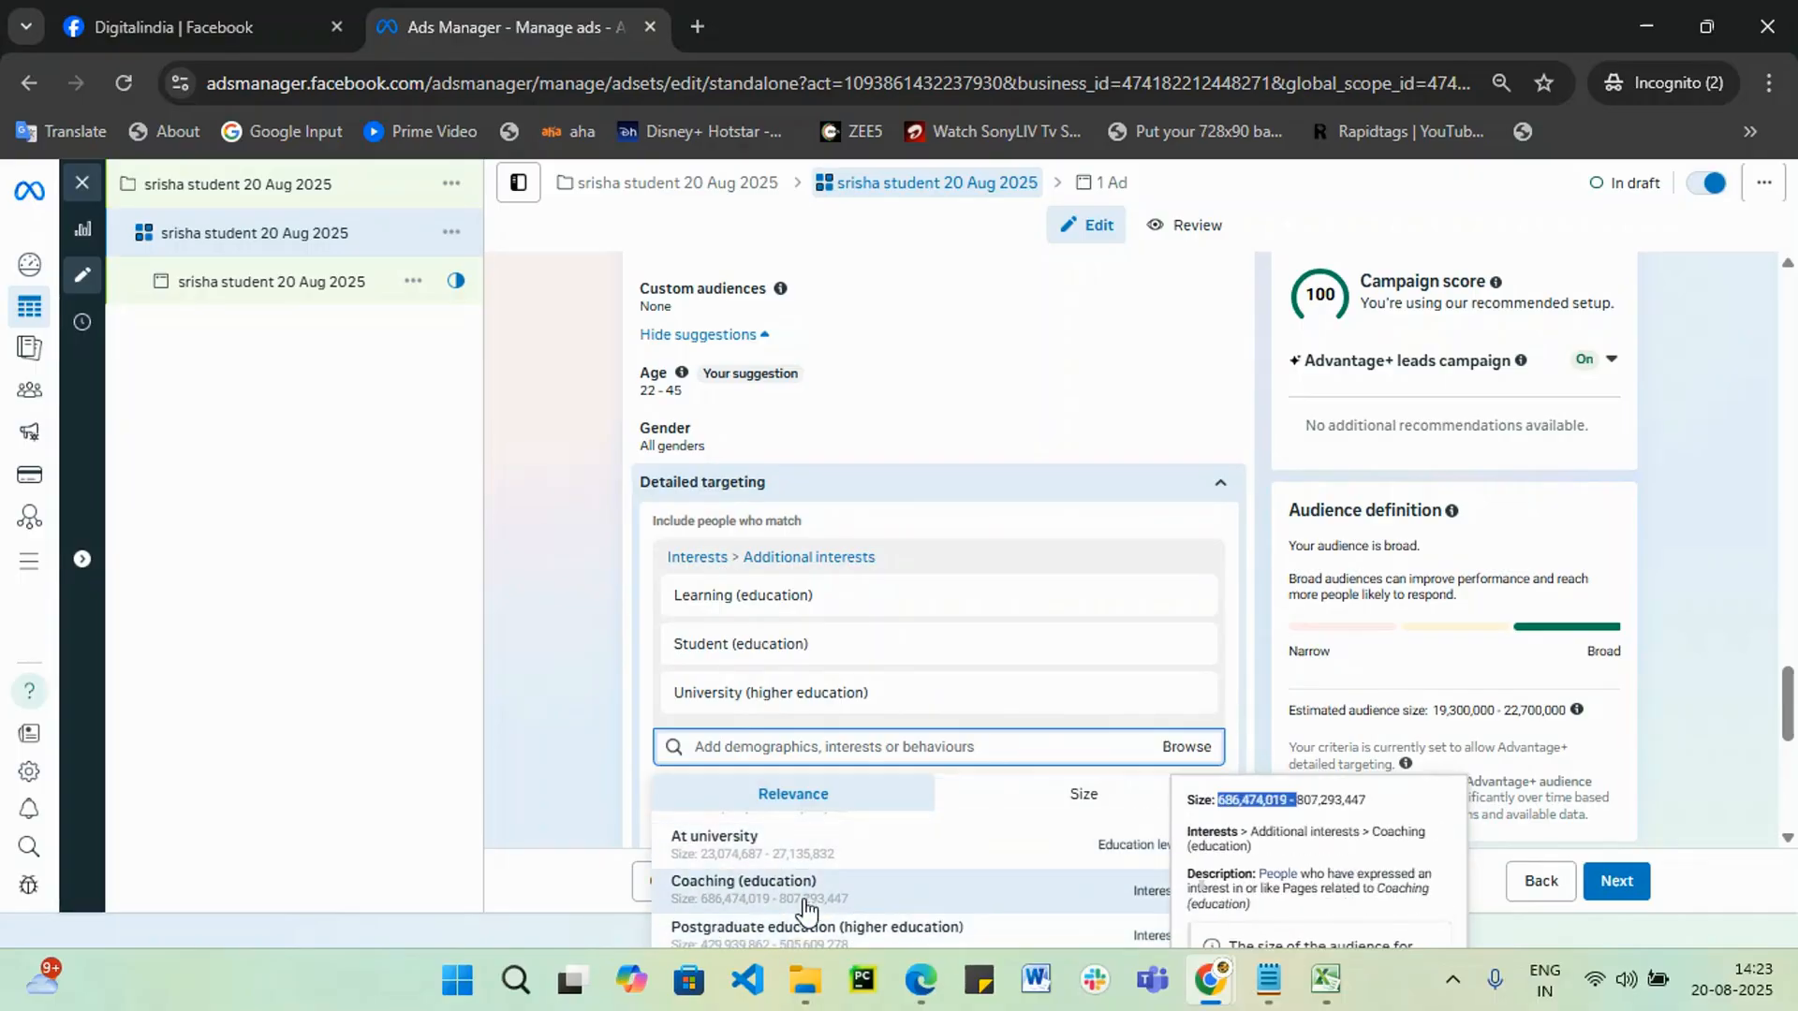
left_click(791, 894)
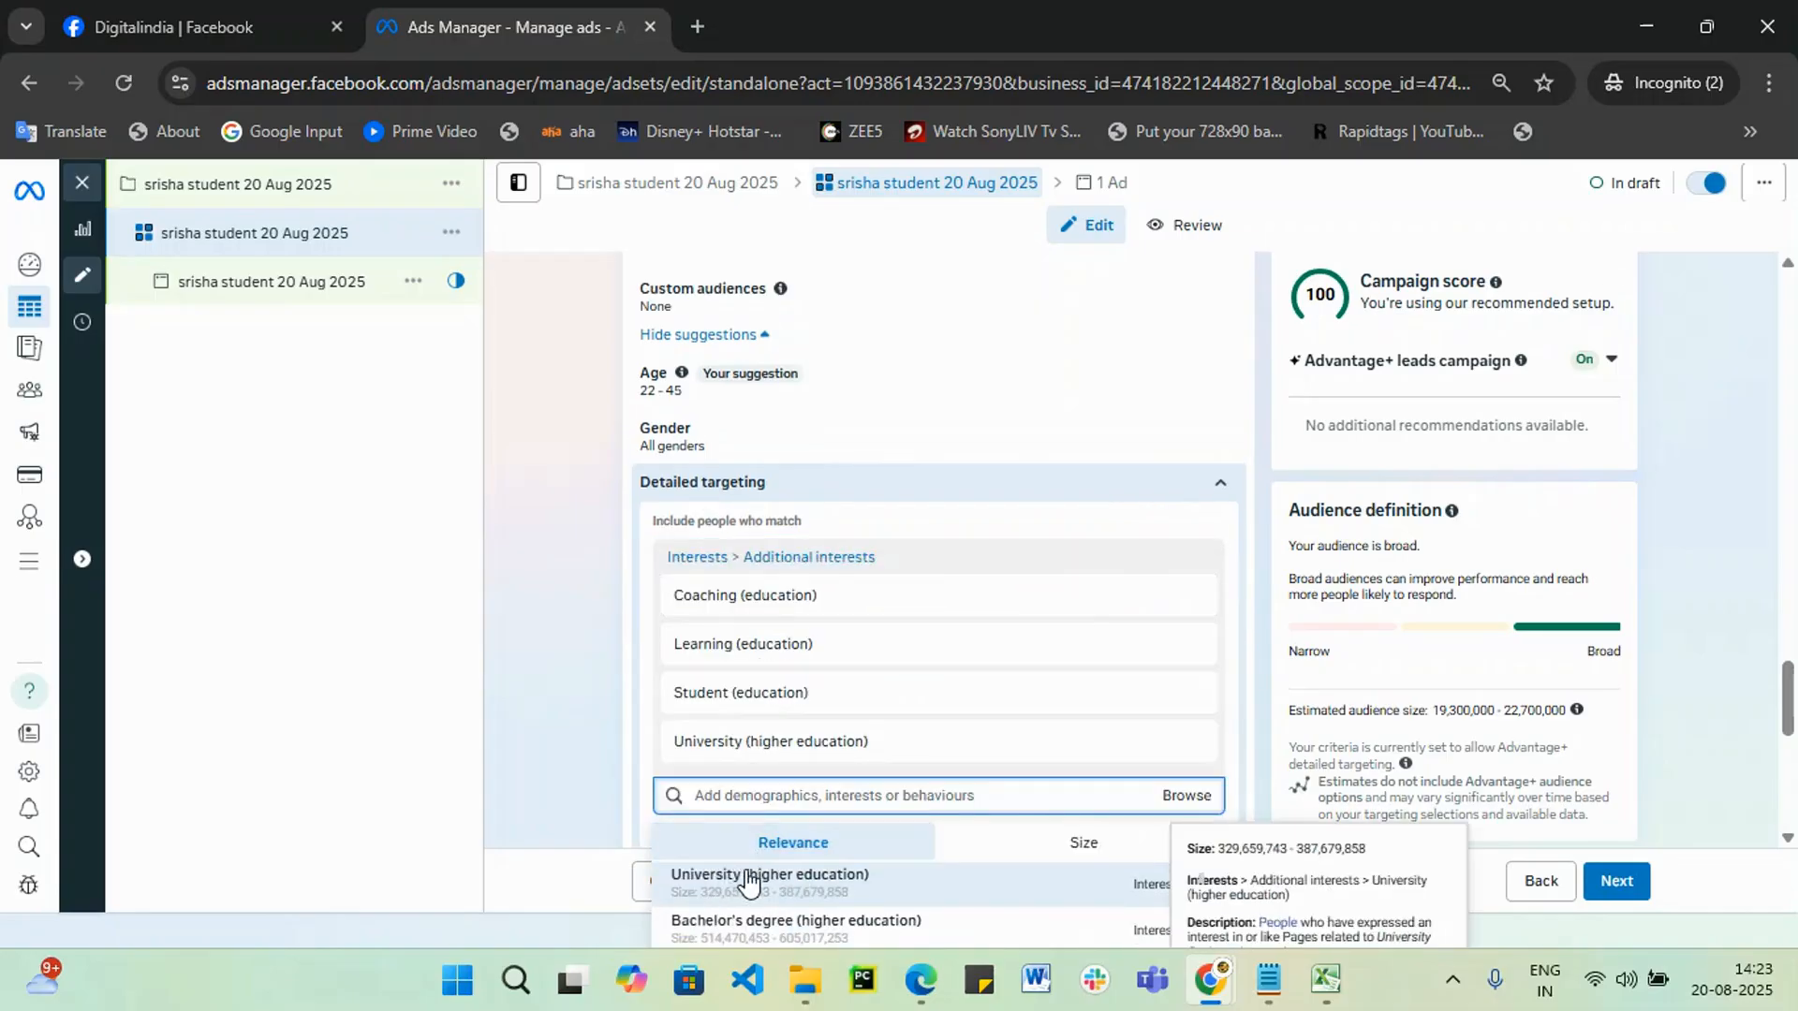
left_click(731, 885)
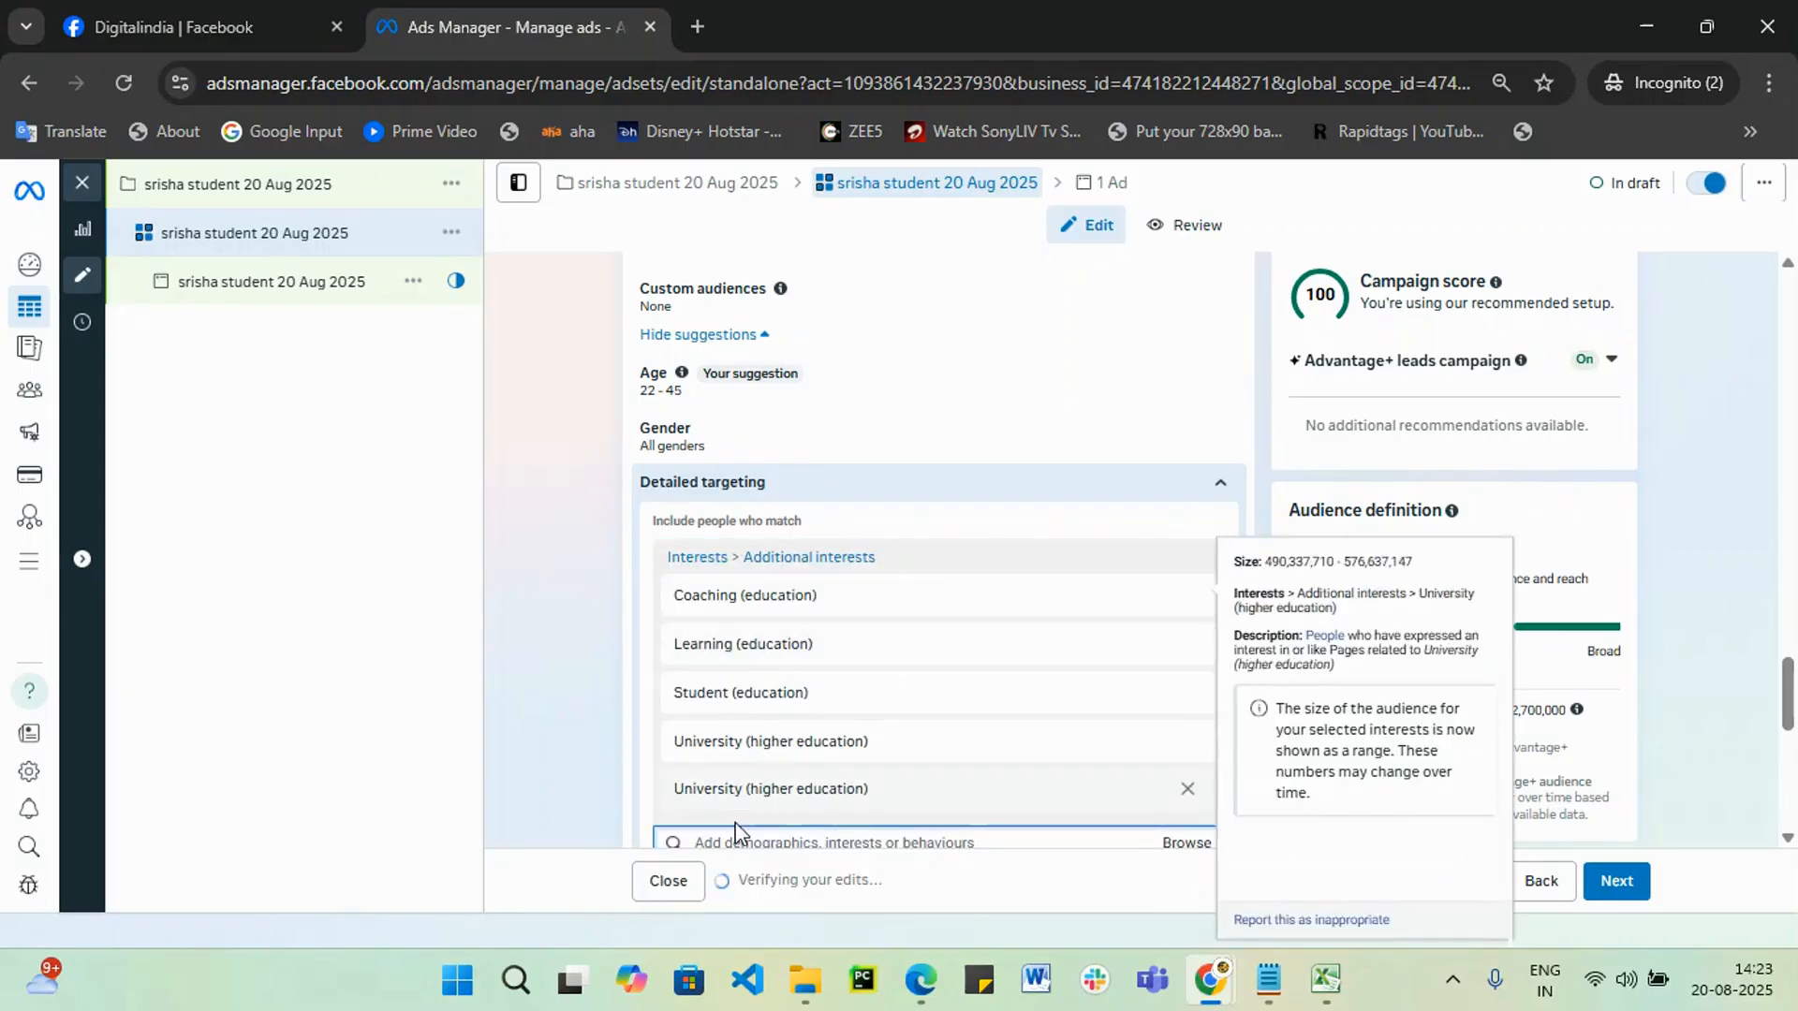
scroll(1794, 538, "down", 5)
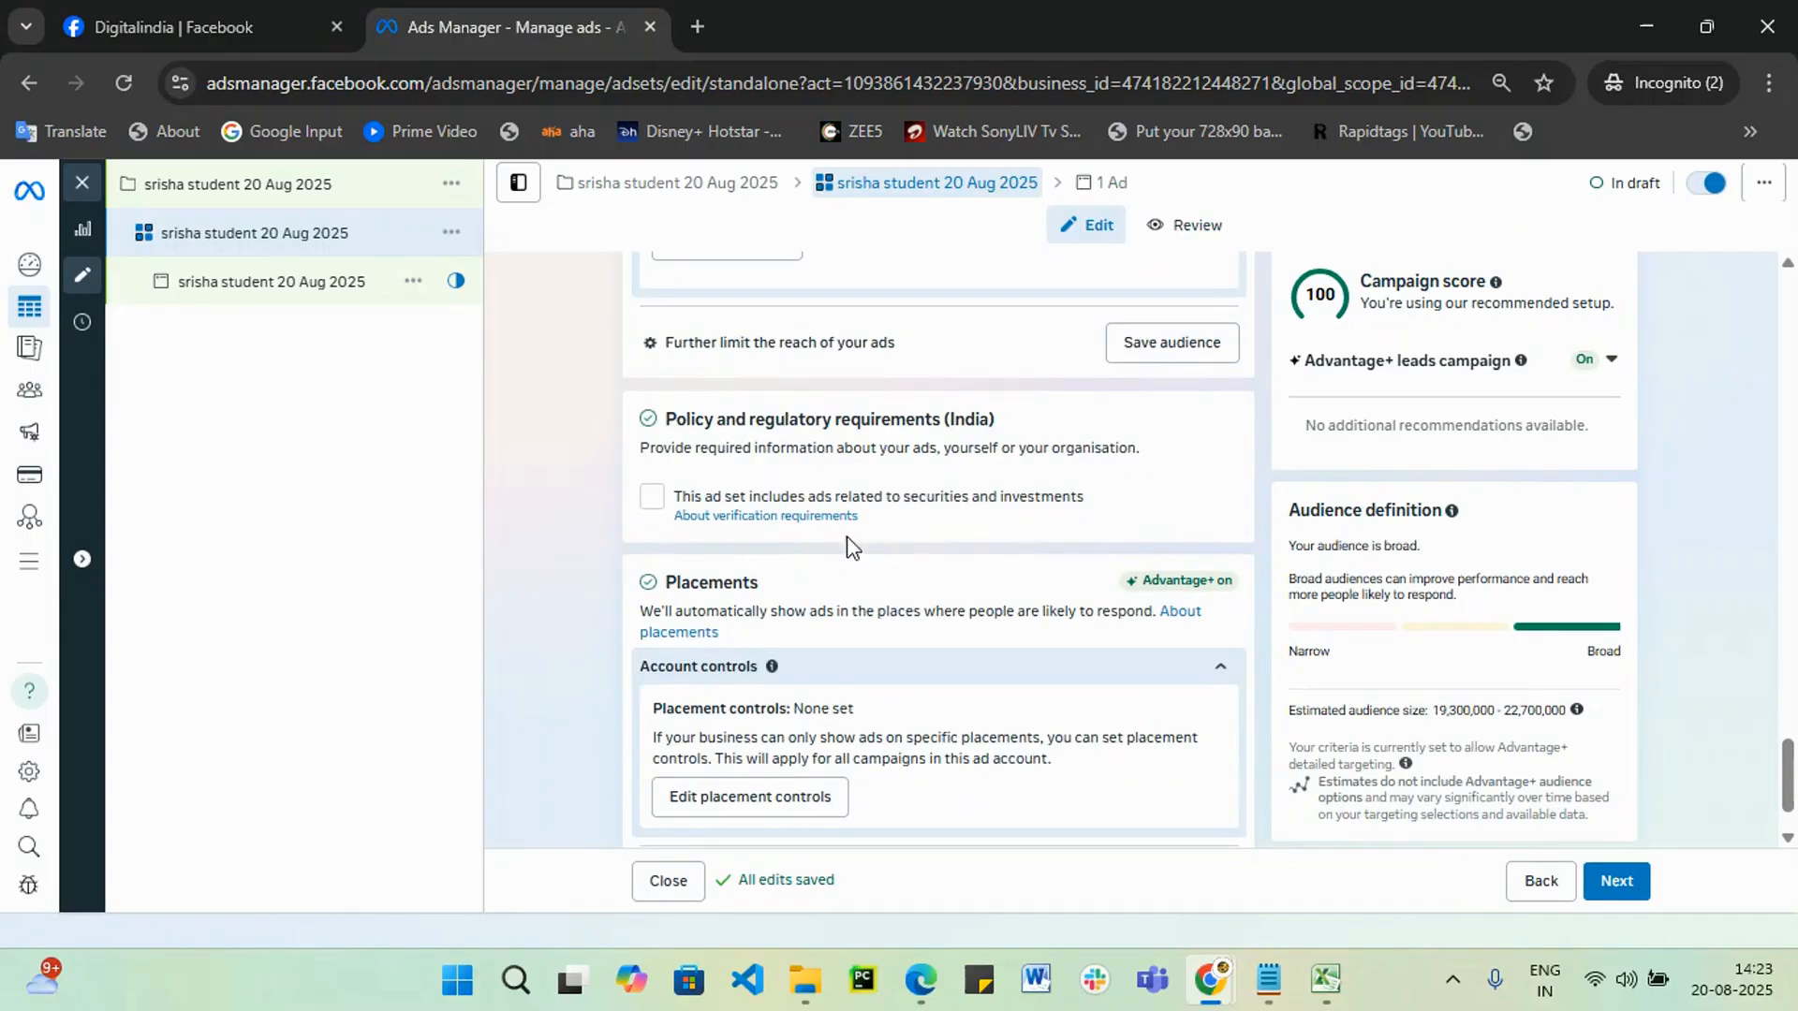
scroll(824, 534, "up", 4)
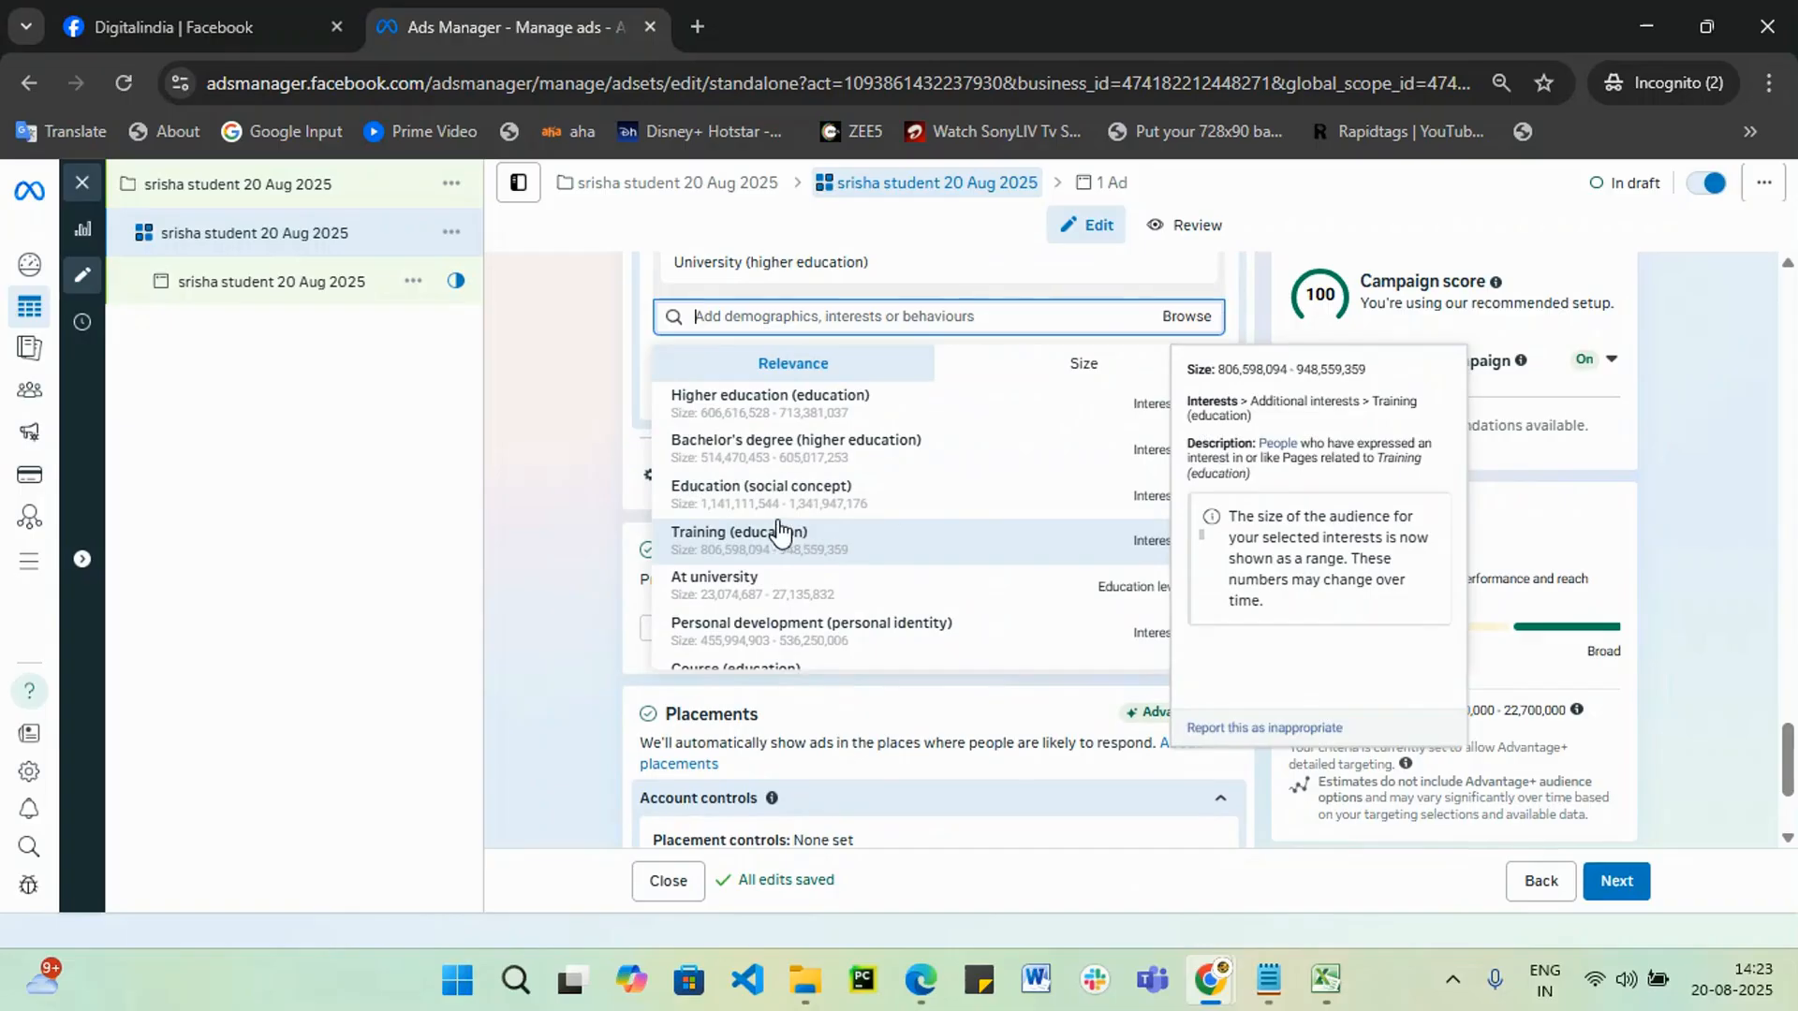
left_click(783, 537)
scroll(813, 510, "up", 5)
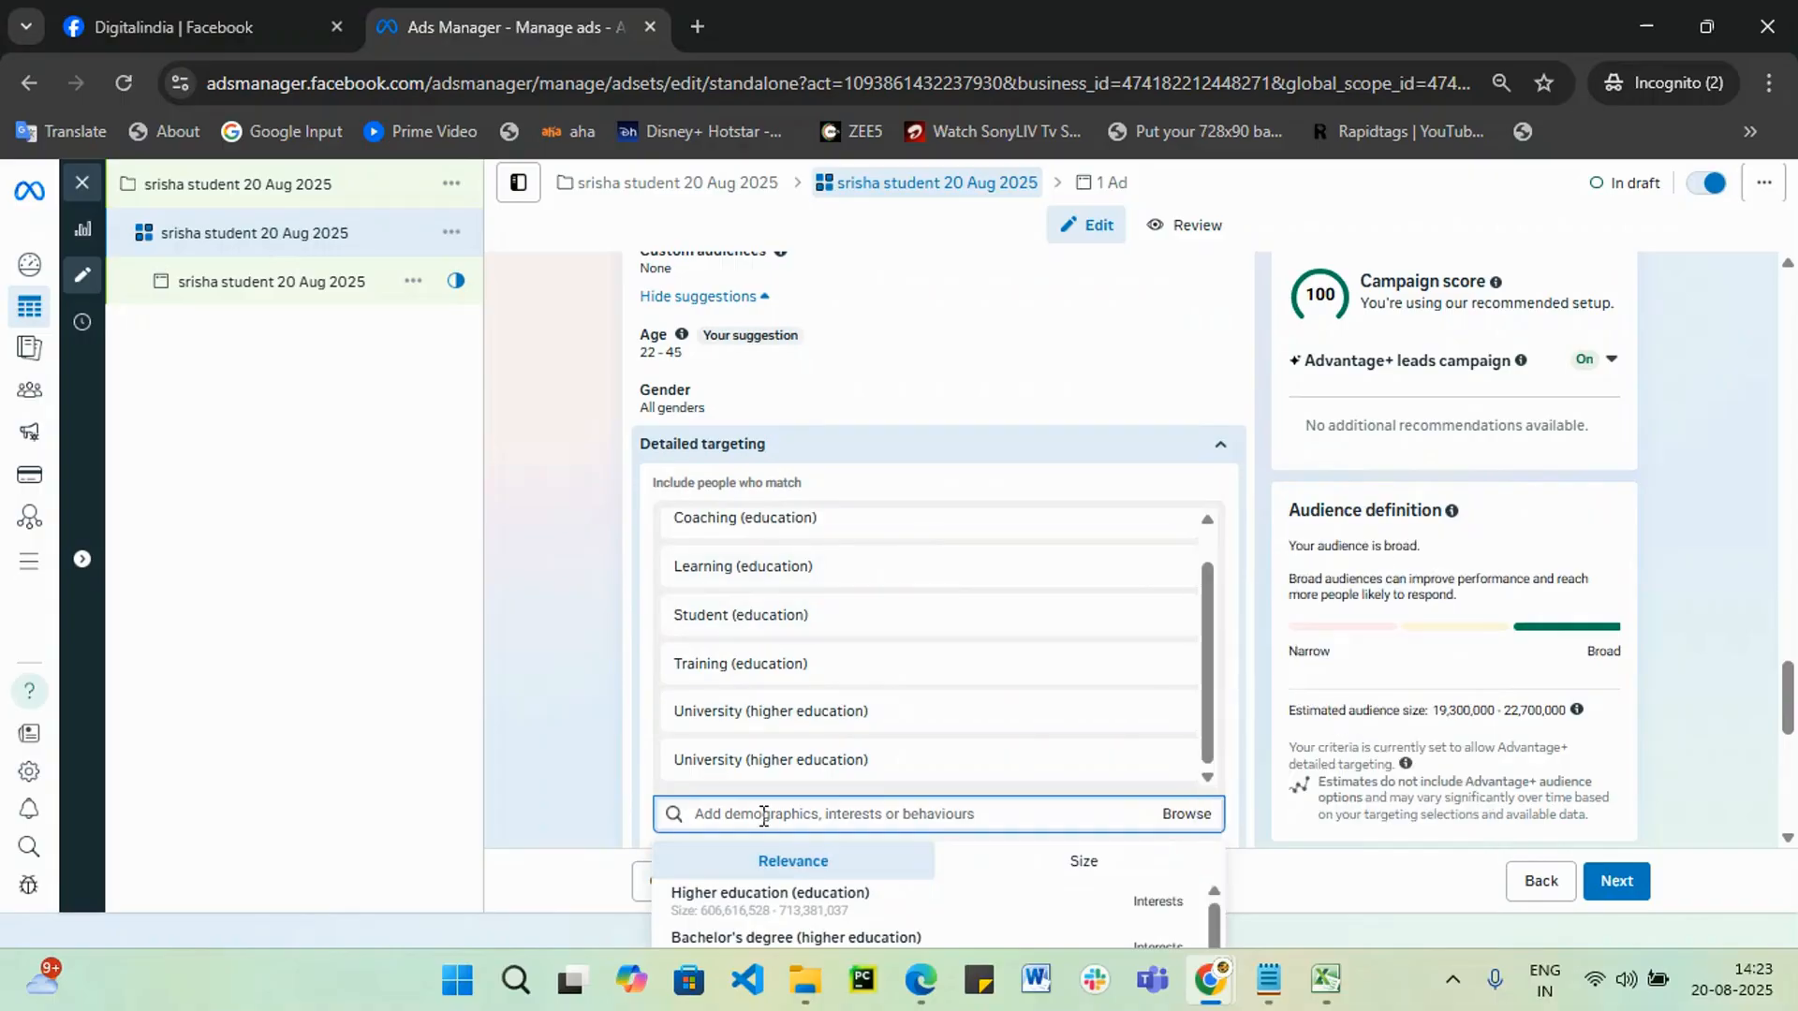
- Search 'B Tech' and add B.Tech IT, Higher education, and the B.E./B.Tech Computer Science fields of study
type("B Tes")
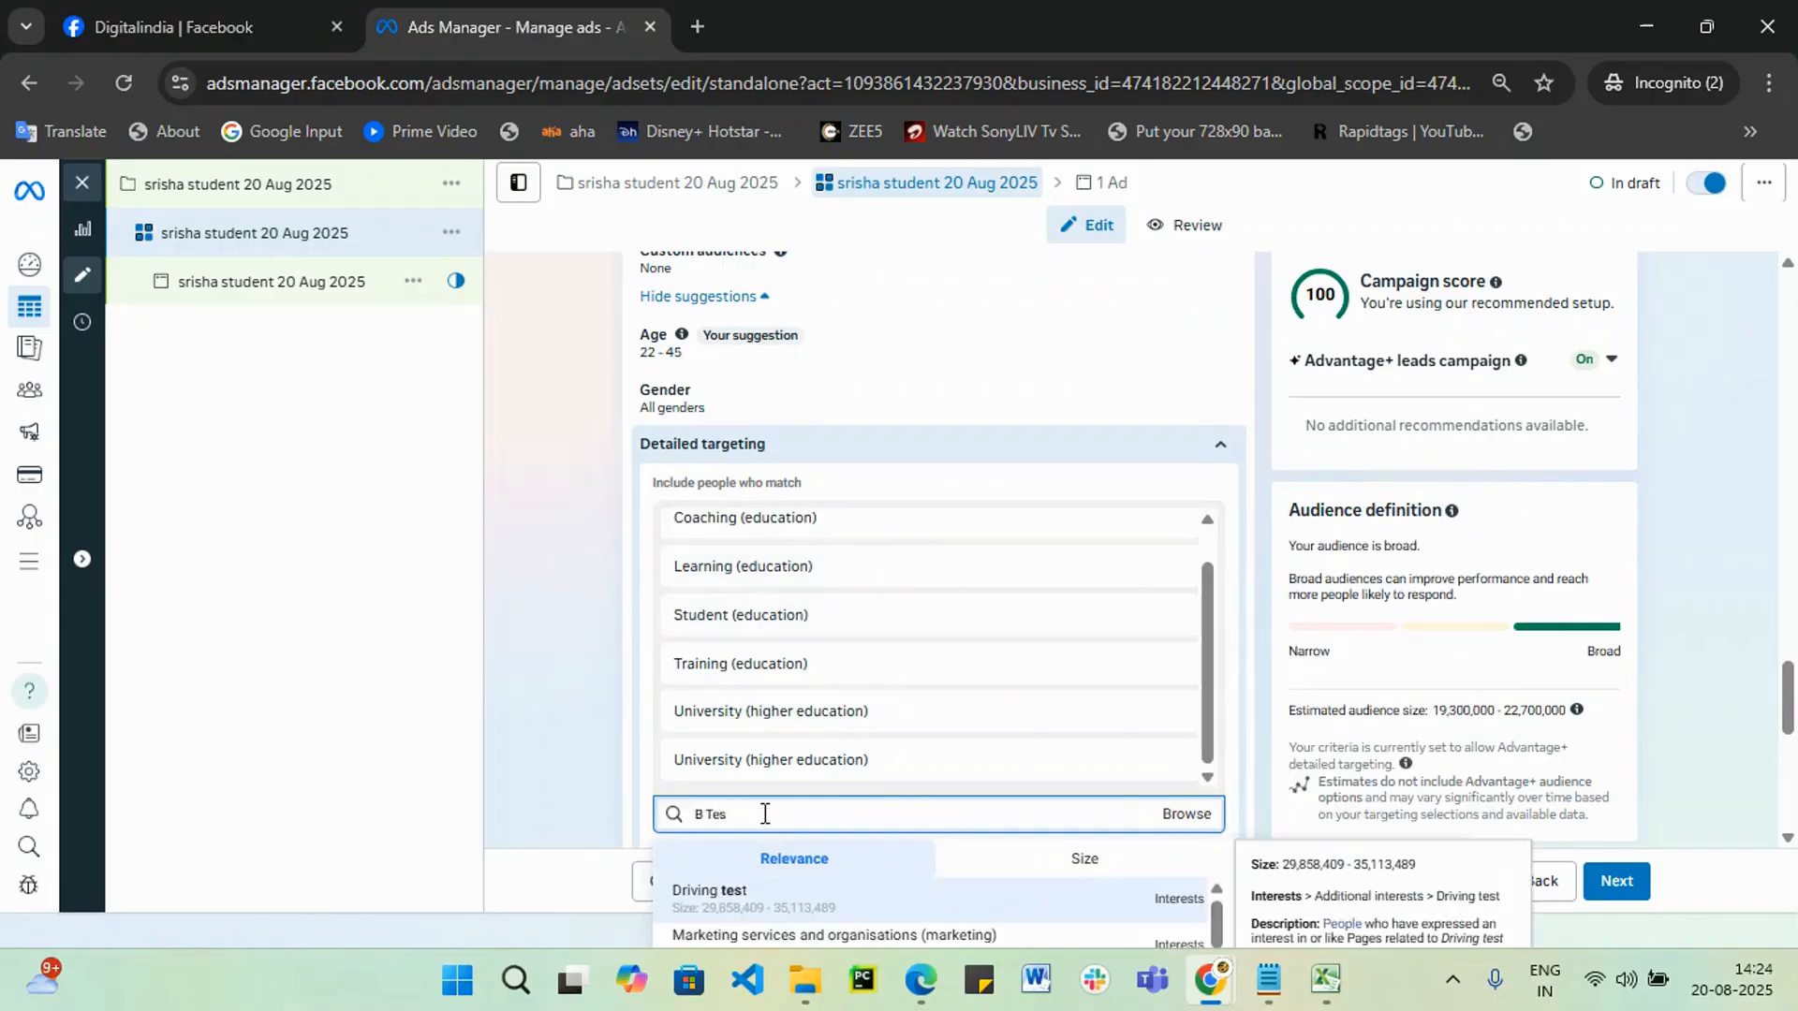
key("BackSpace")
type("c")
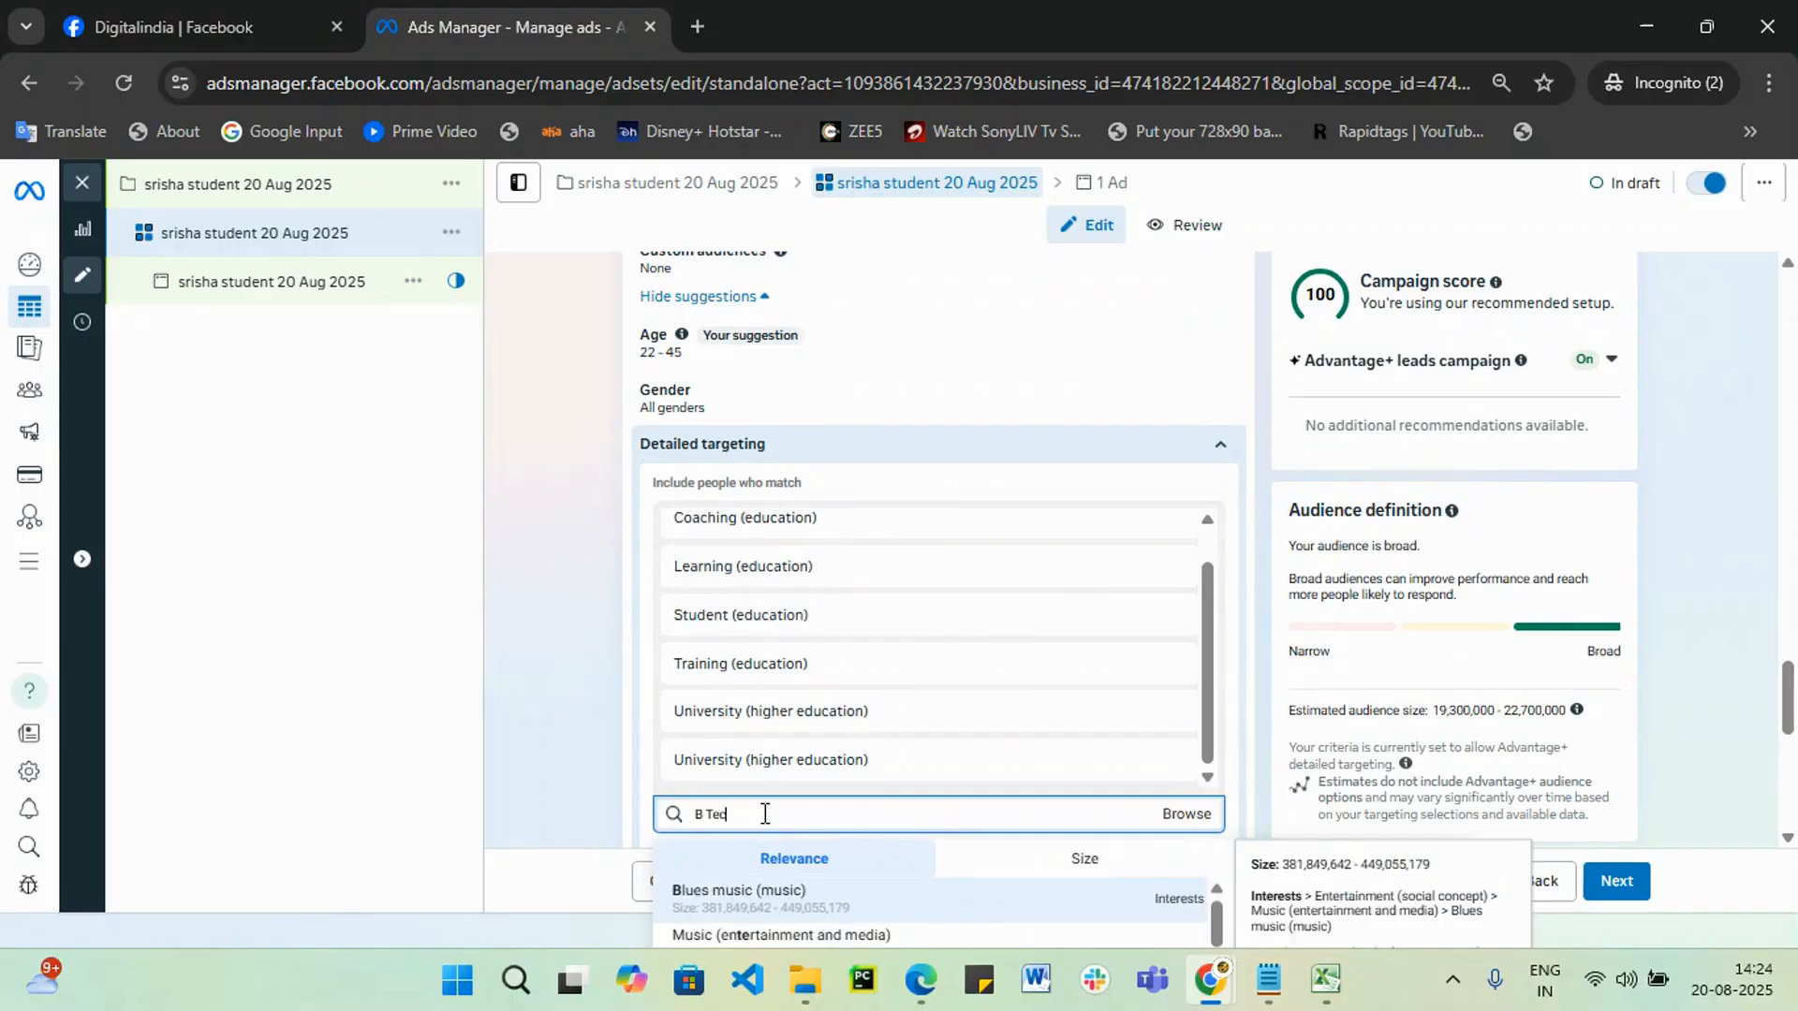
type("h")
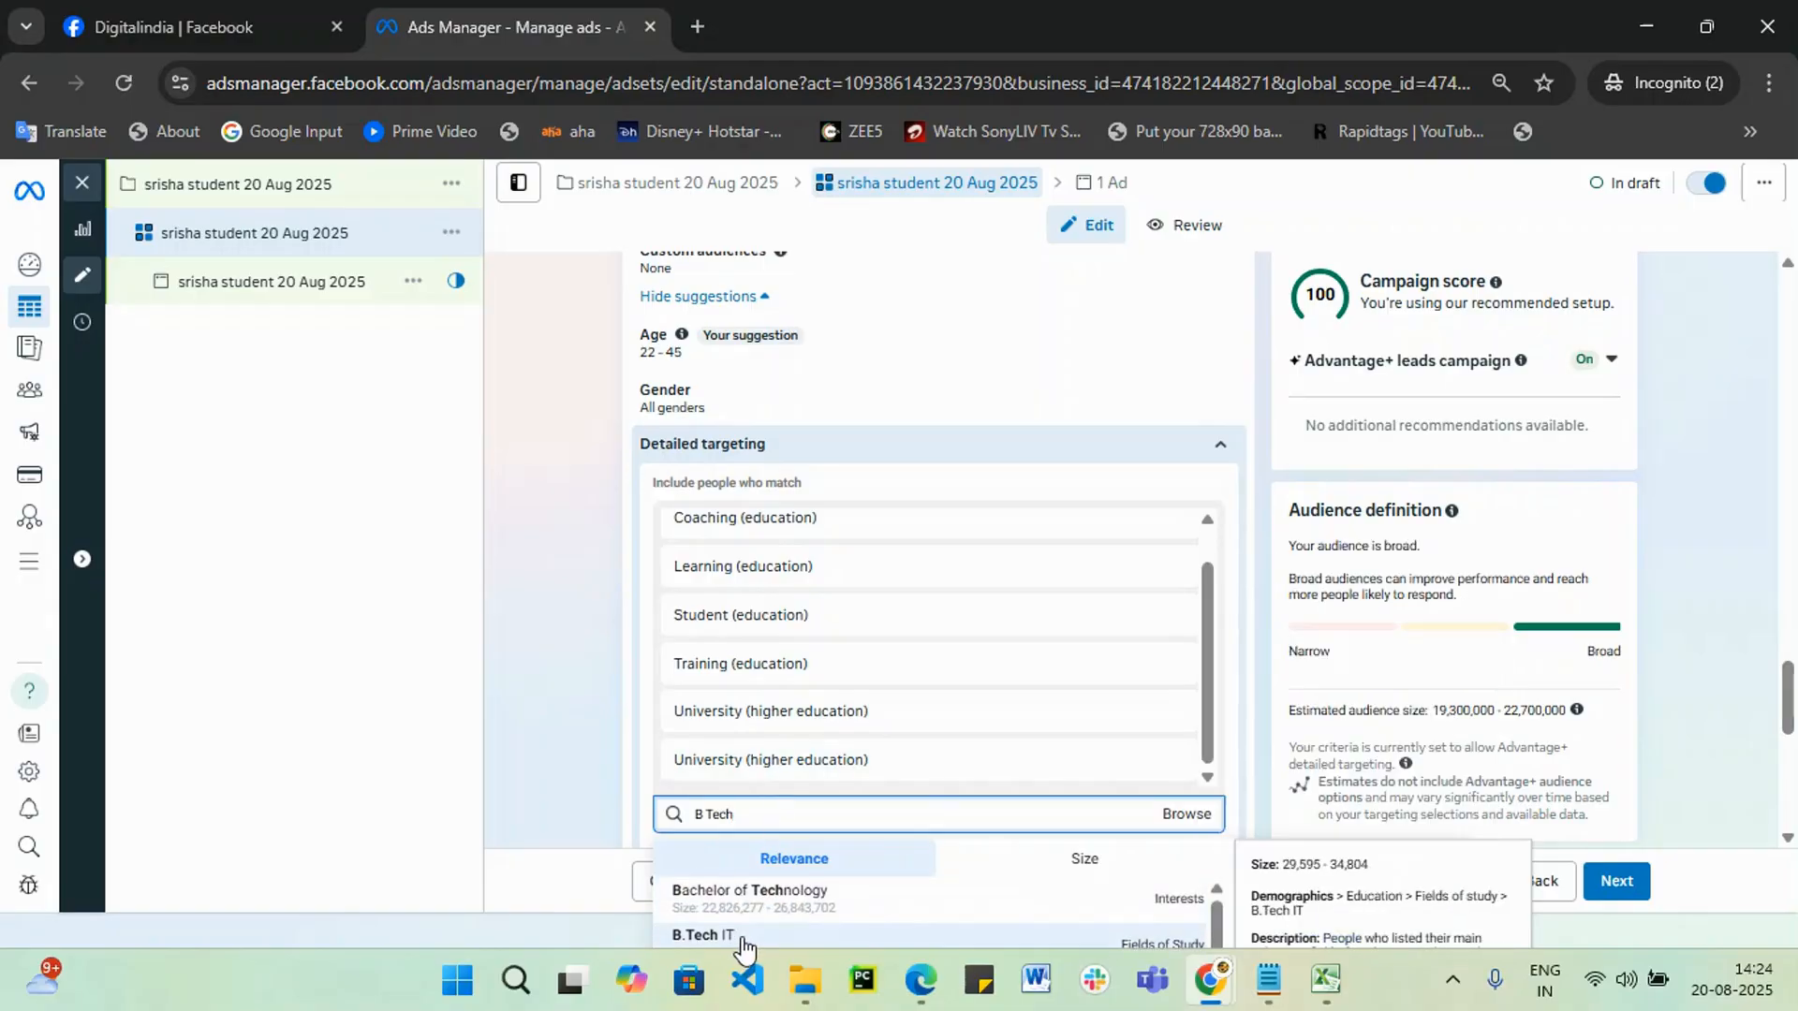
left_click(743, 941)
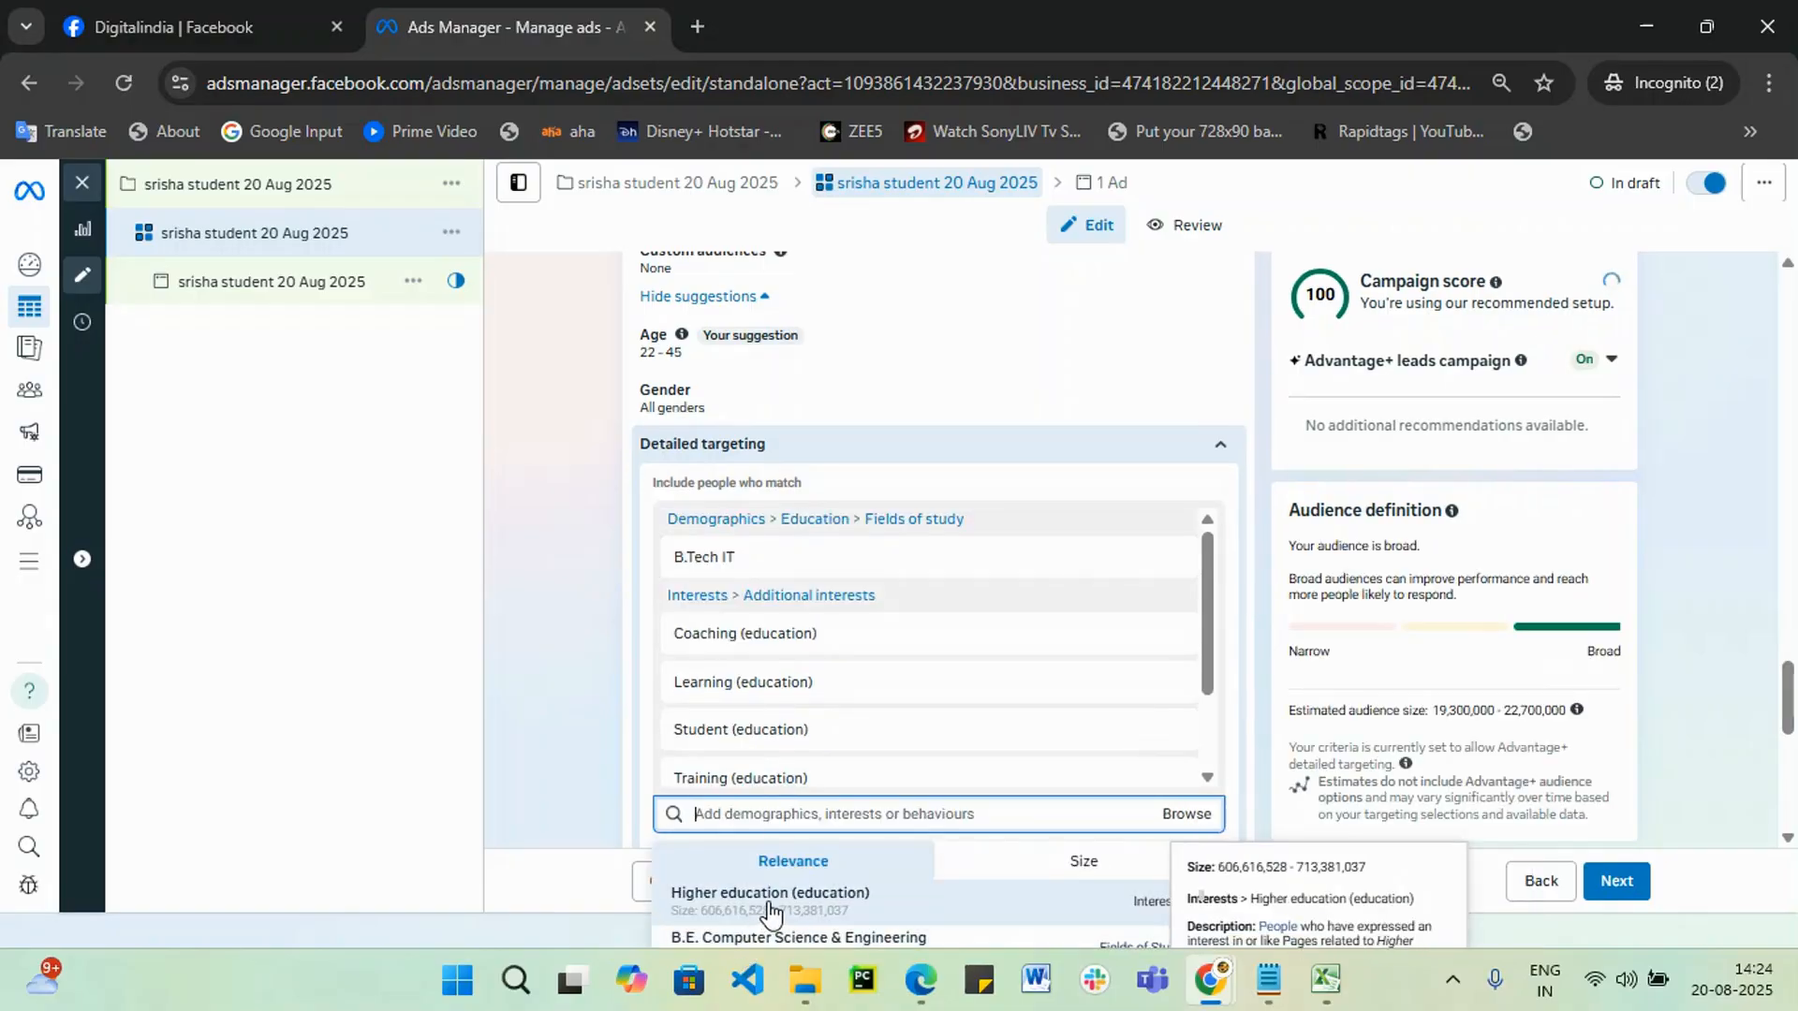
left_click(768, 901)
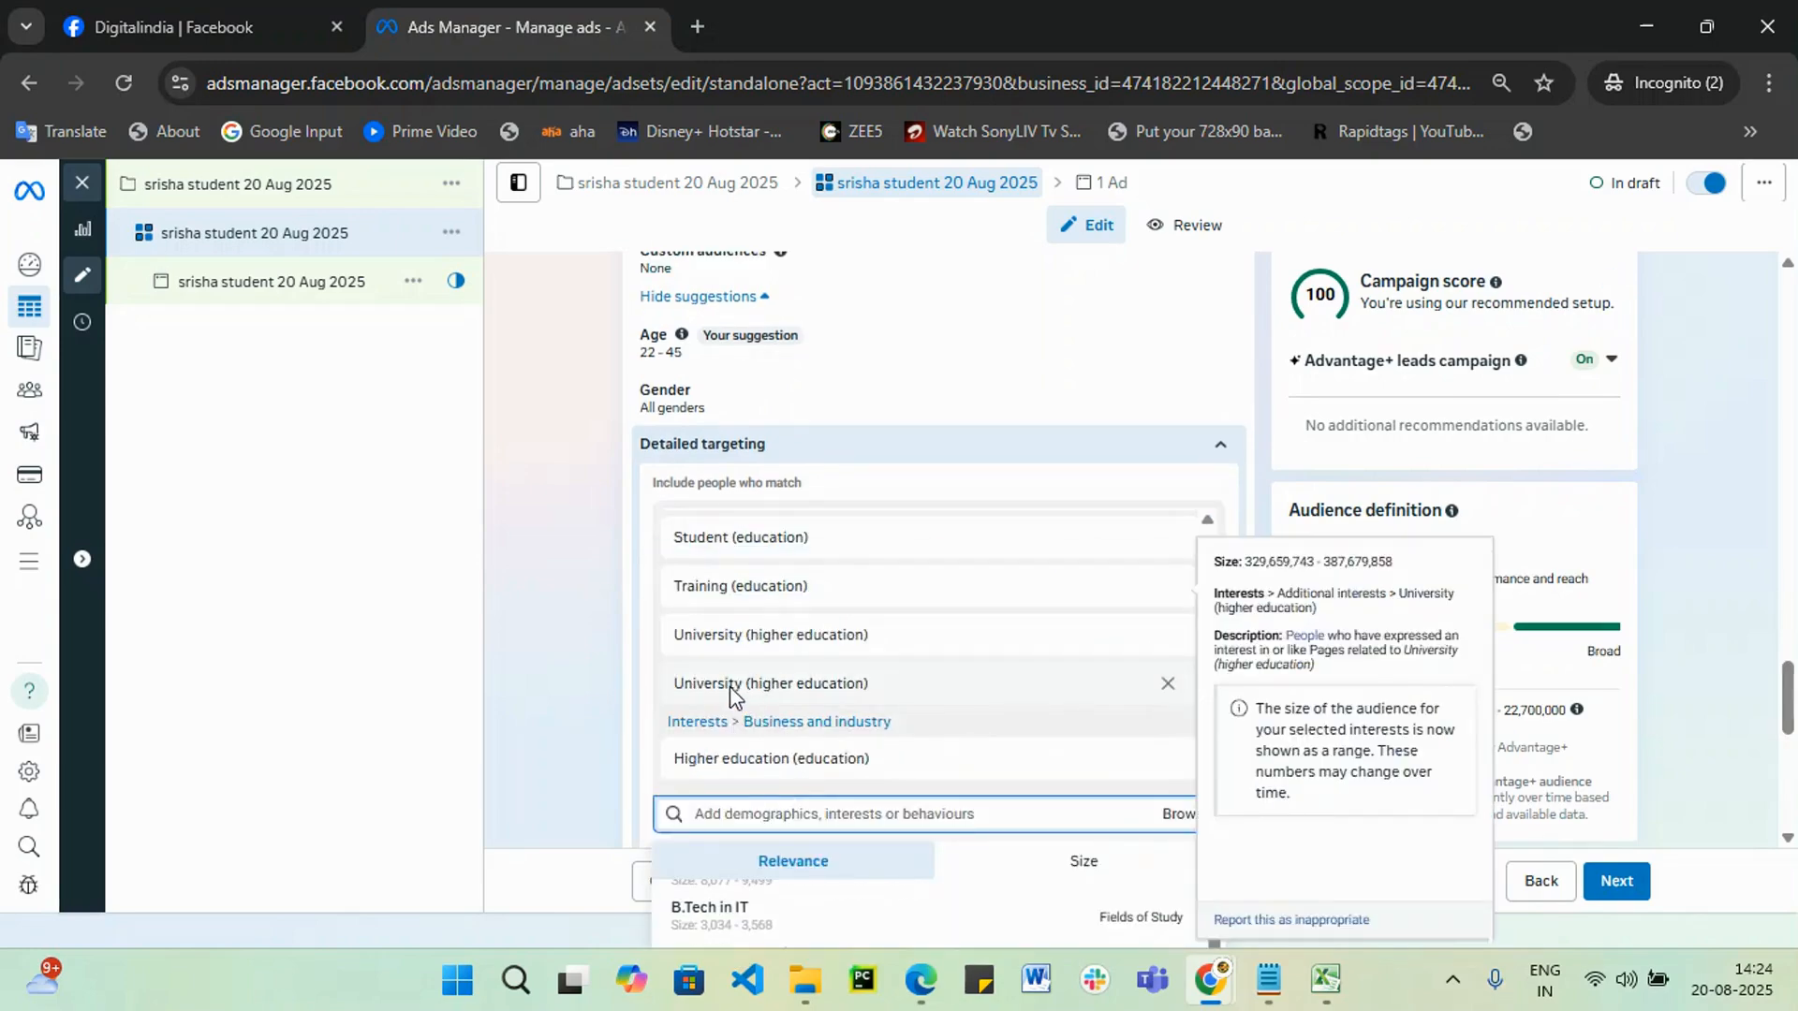
left_click(705, 921)
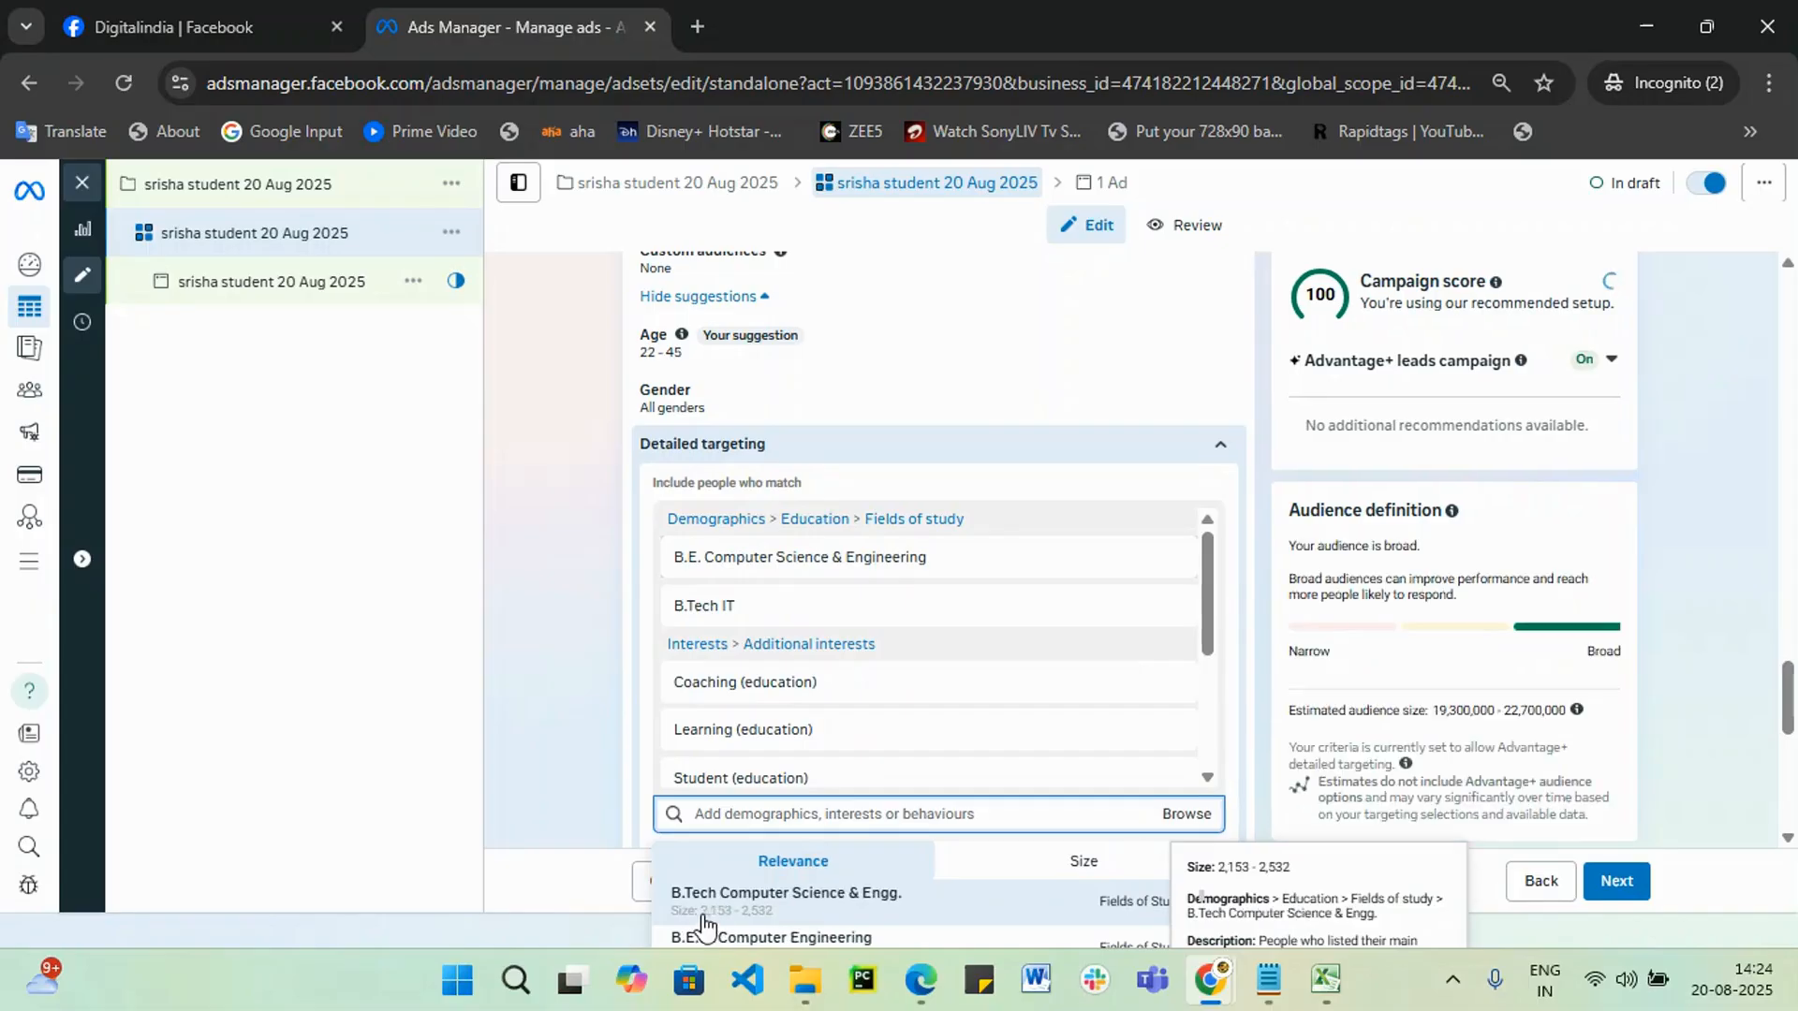
left_click(704, 916)
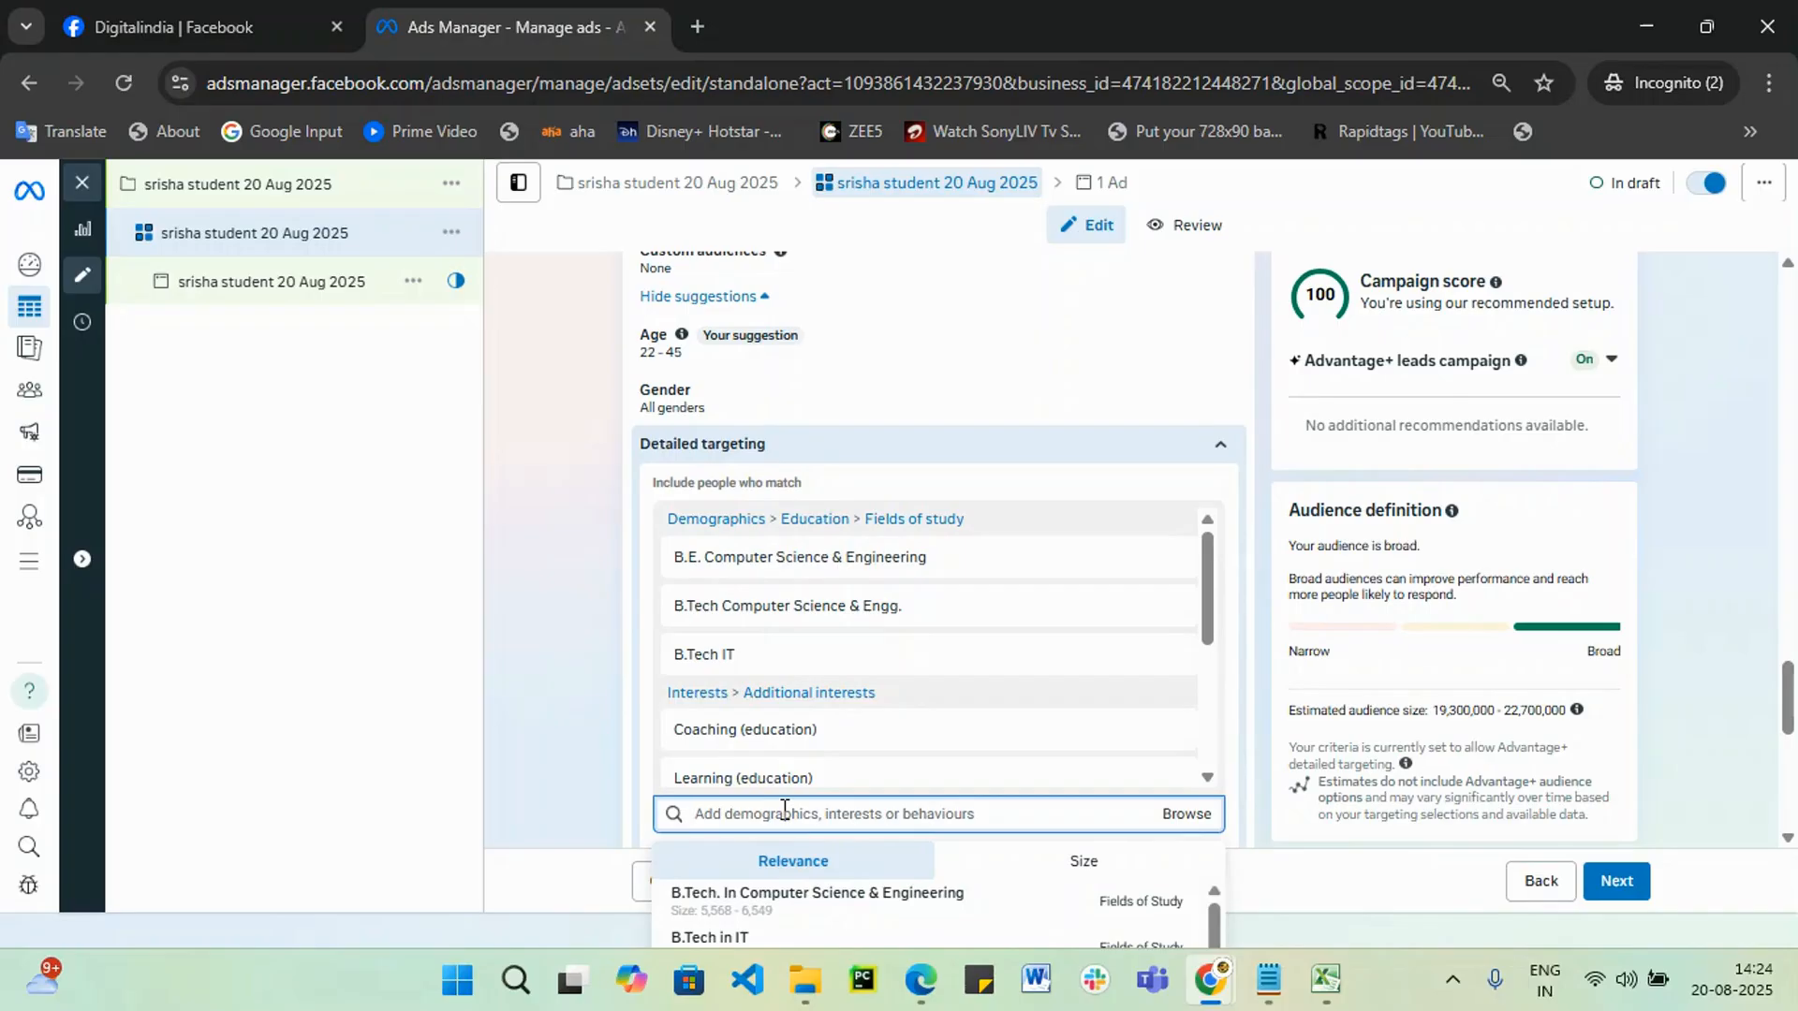
left_click(831, 911)
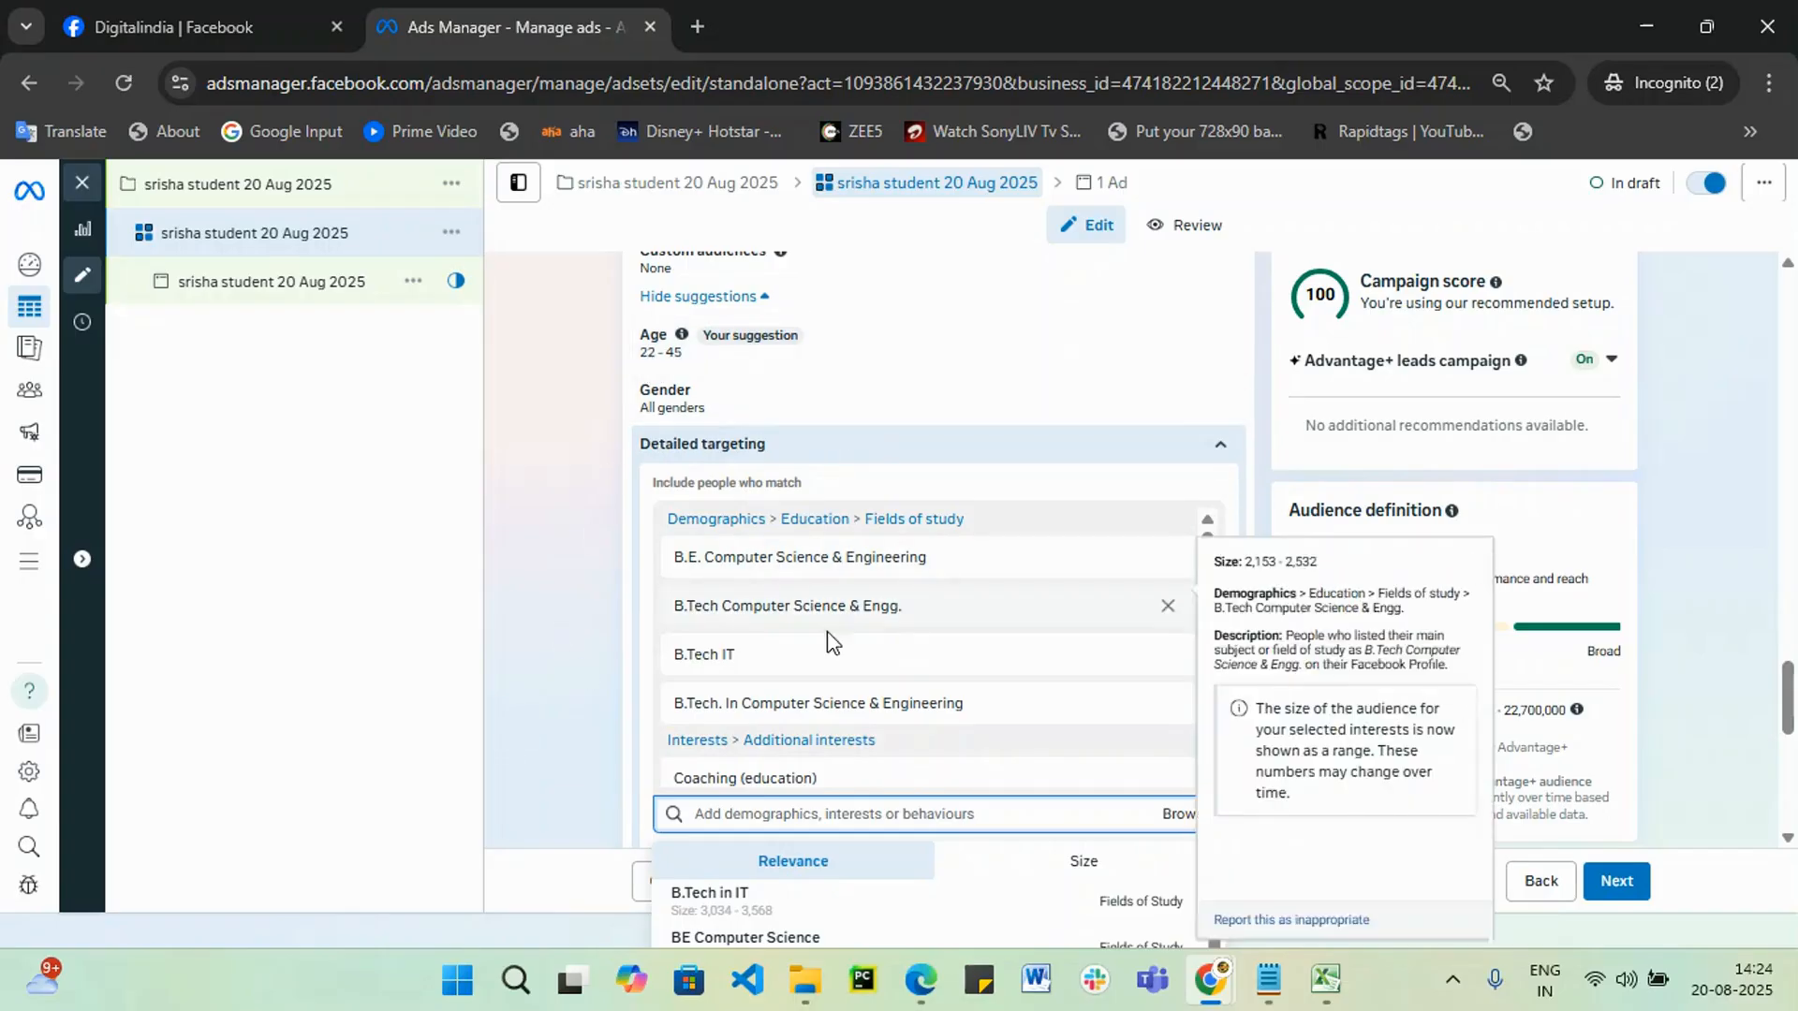
left_click(577, 697)
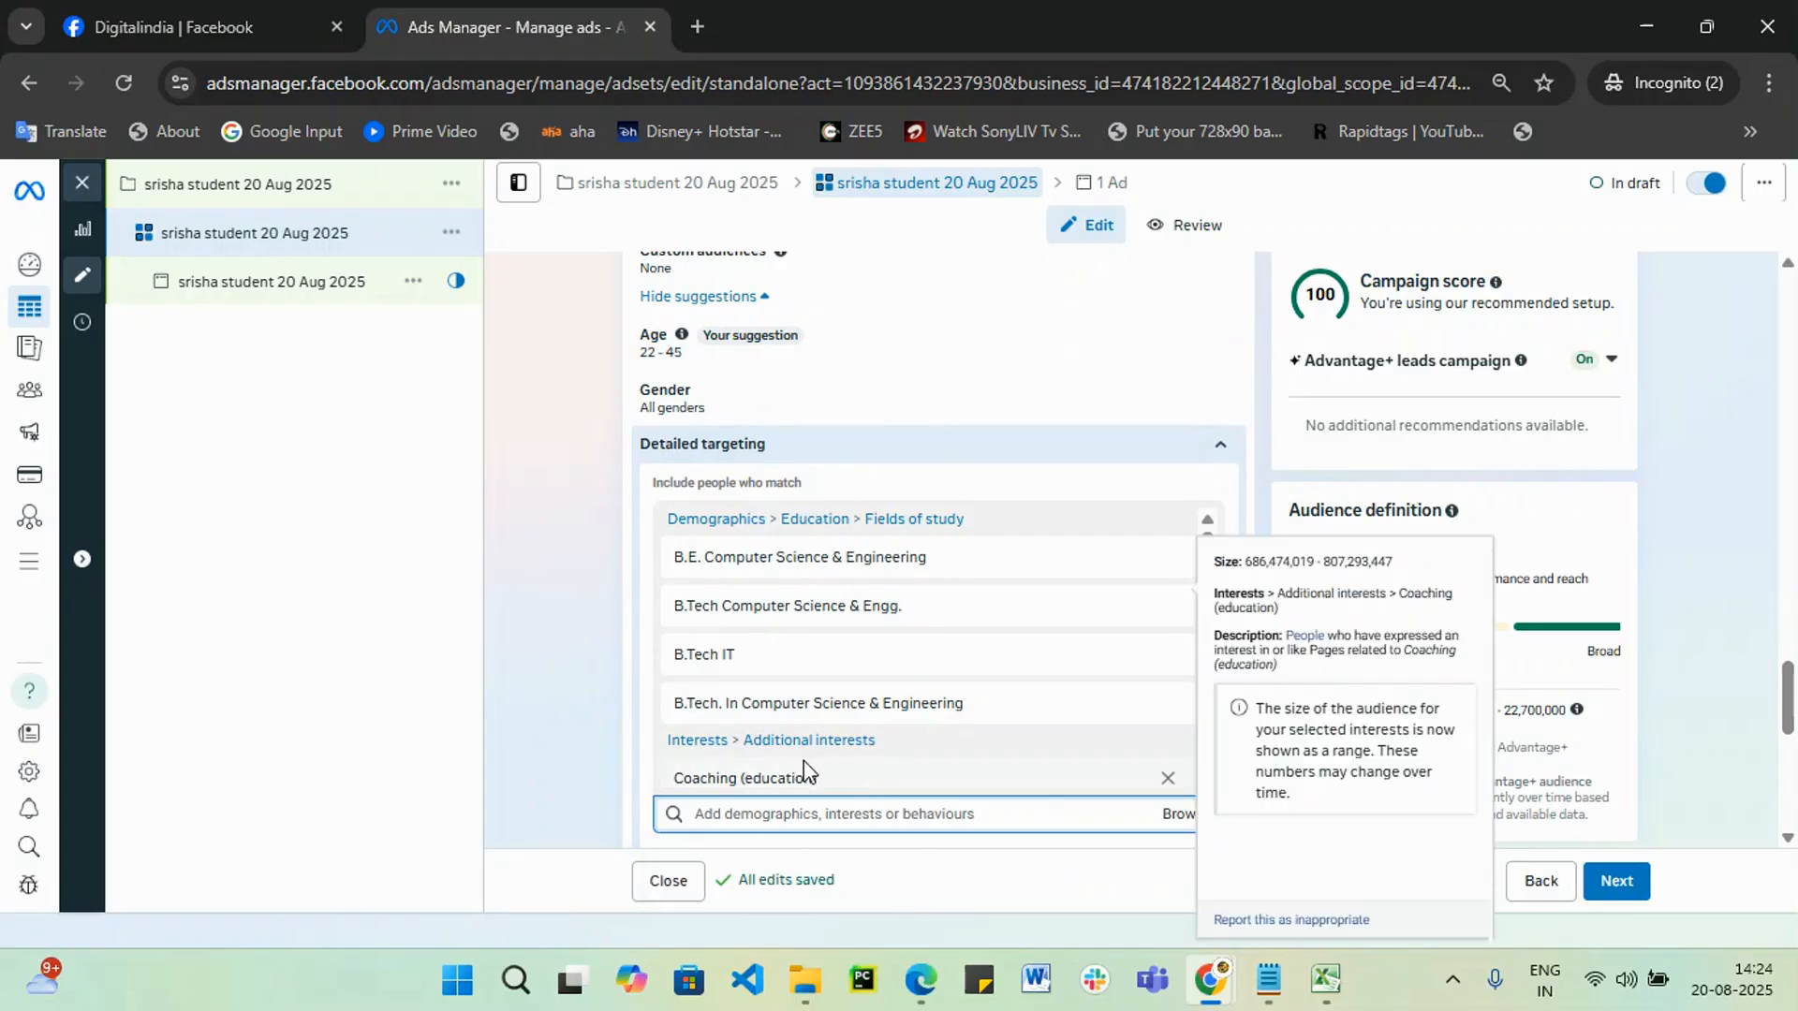
scroll(820, 773, "down", 2)
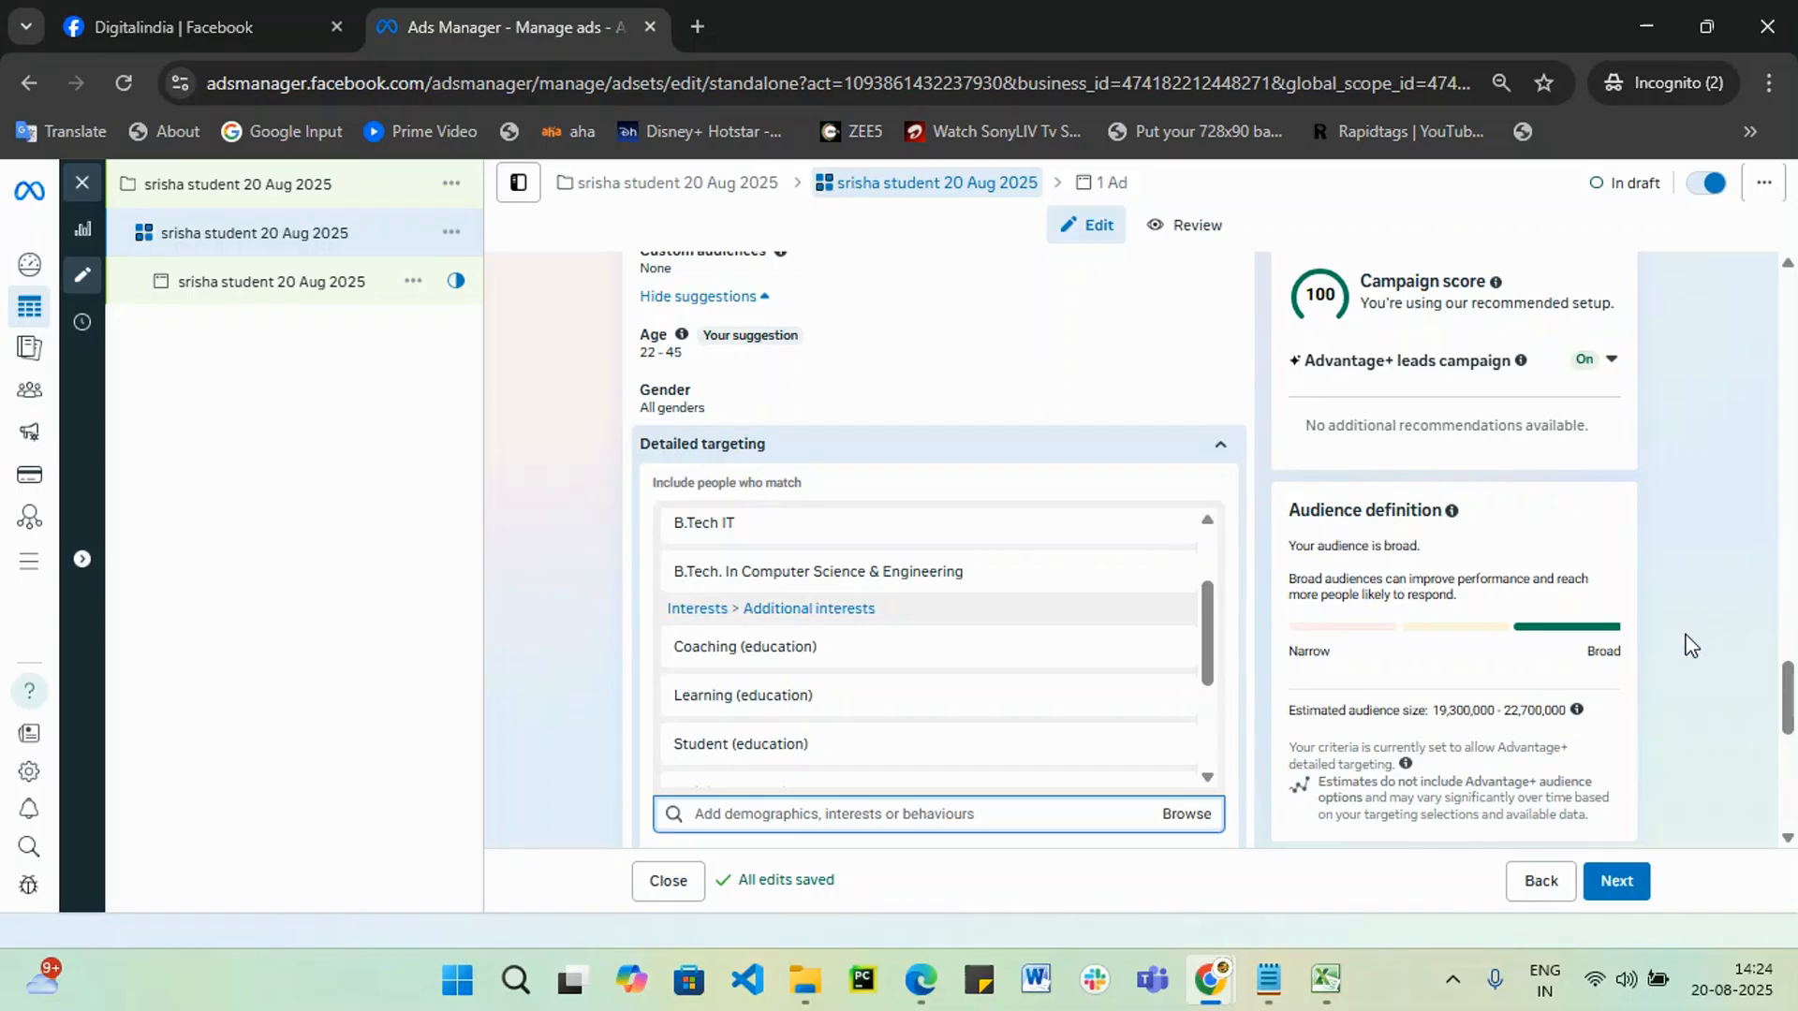
scroll(1522, 660, "down", 1)
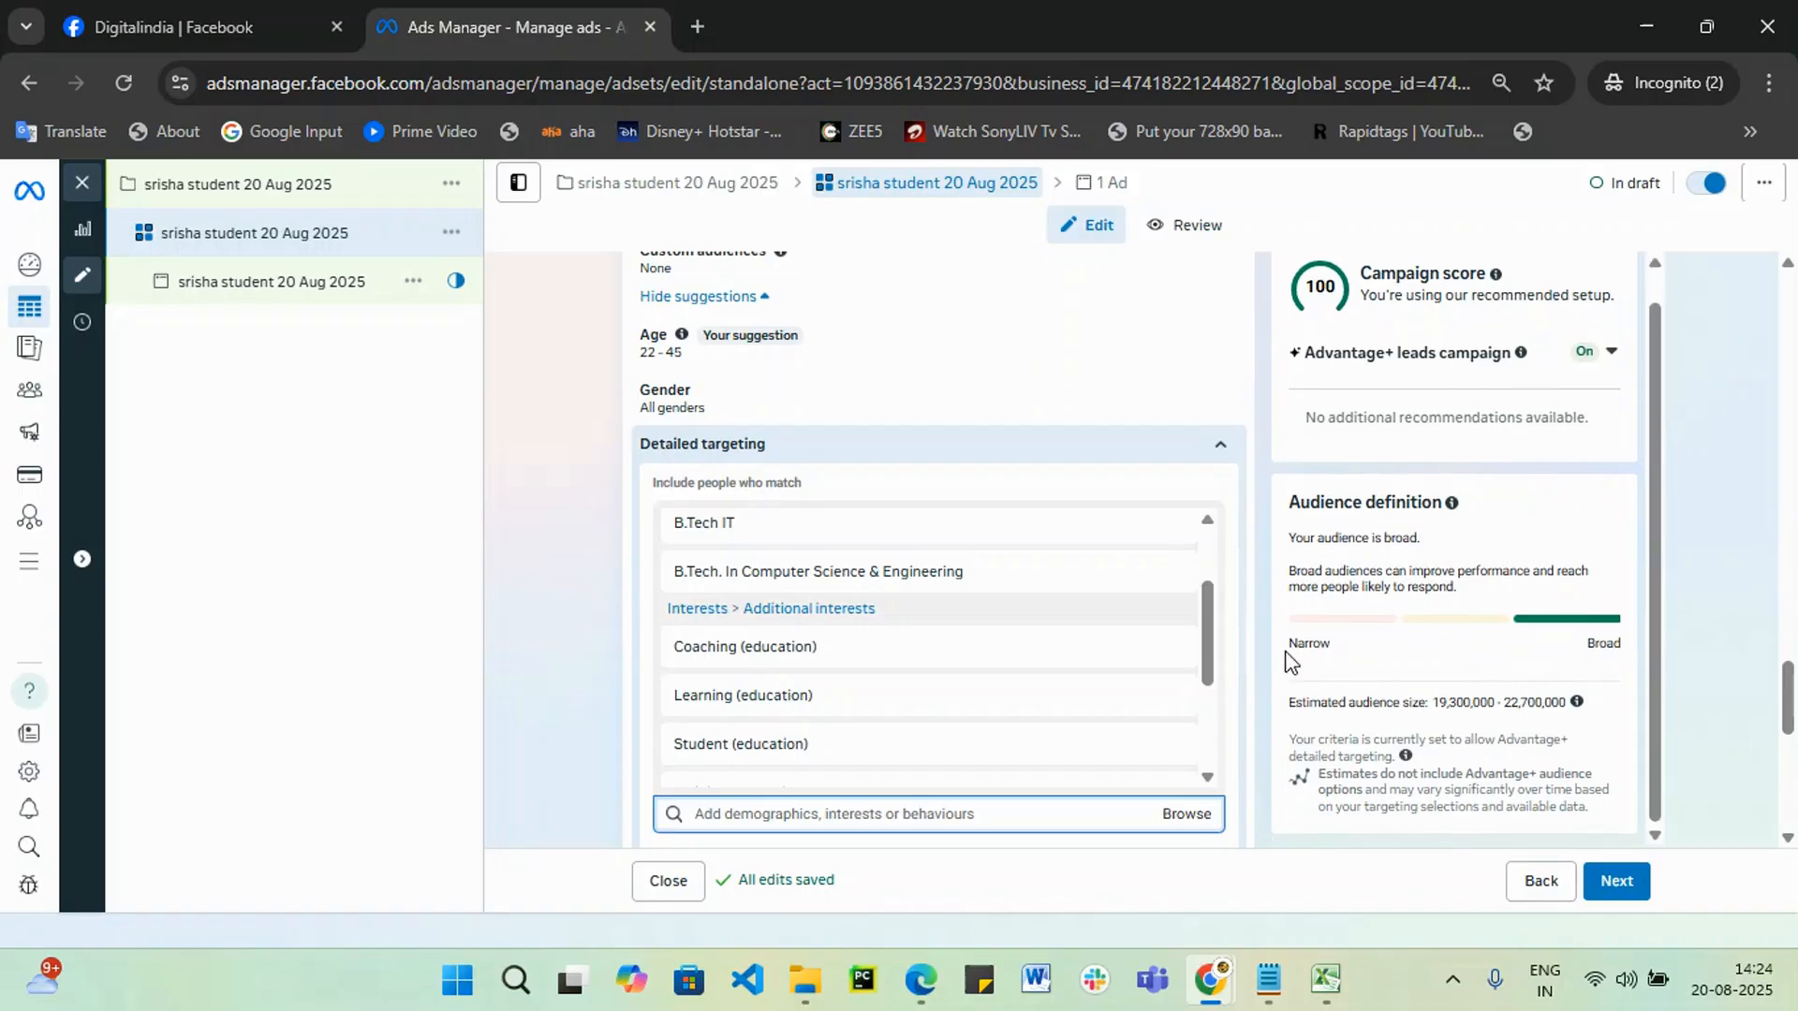
left_click_drag(1309, 502, 1494, 517)
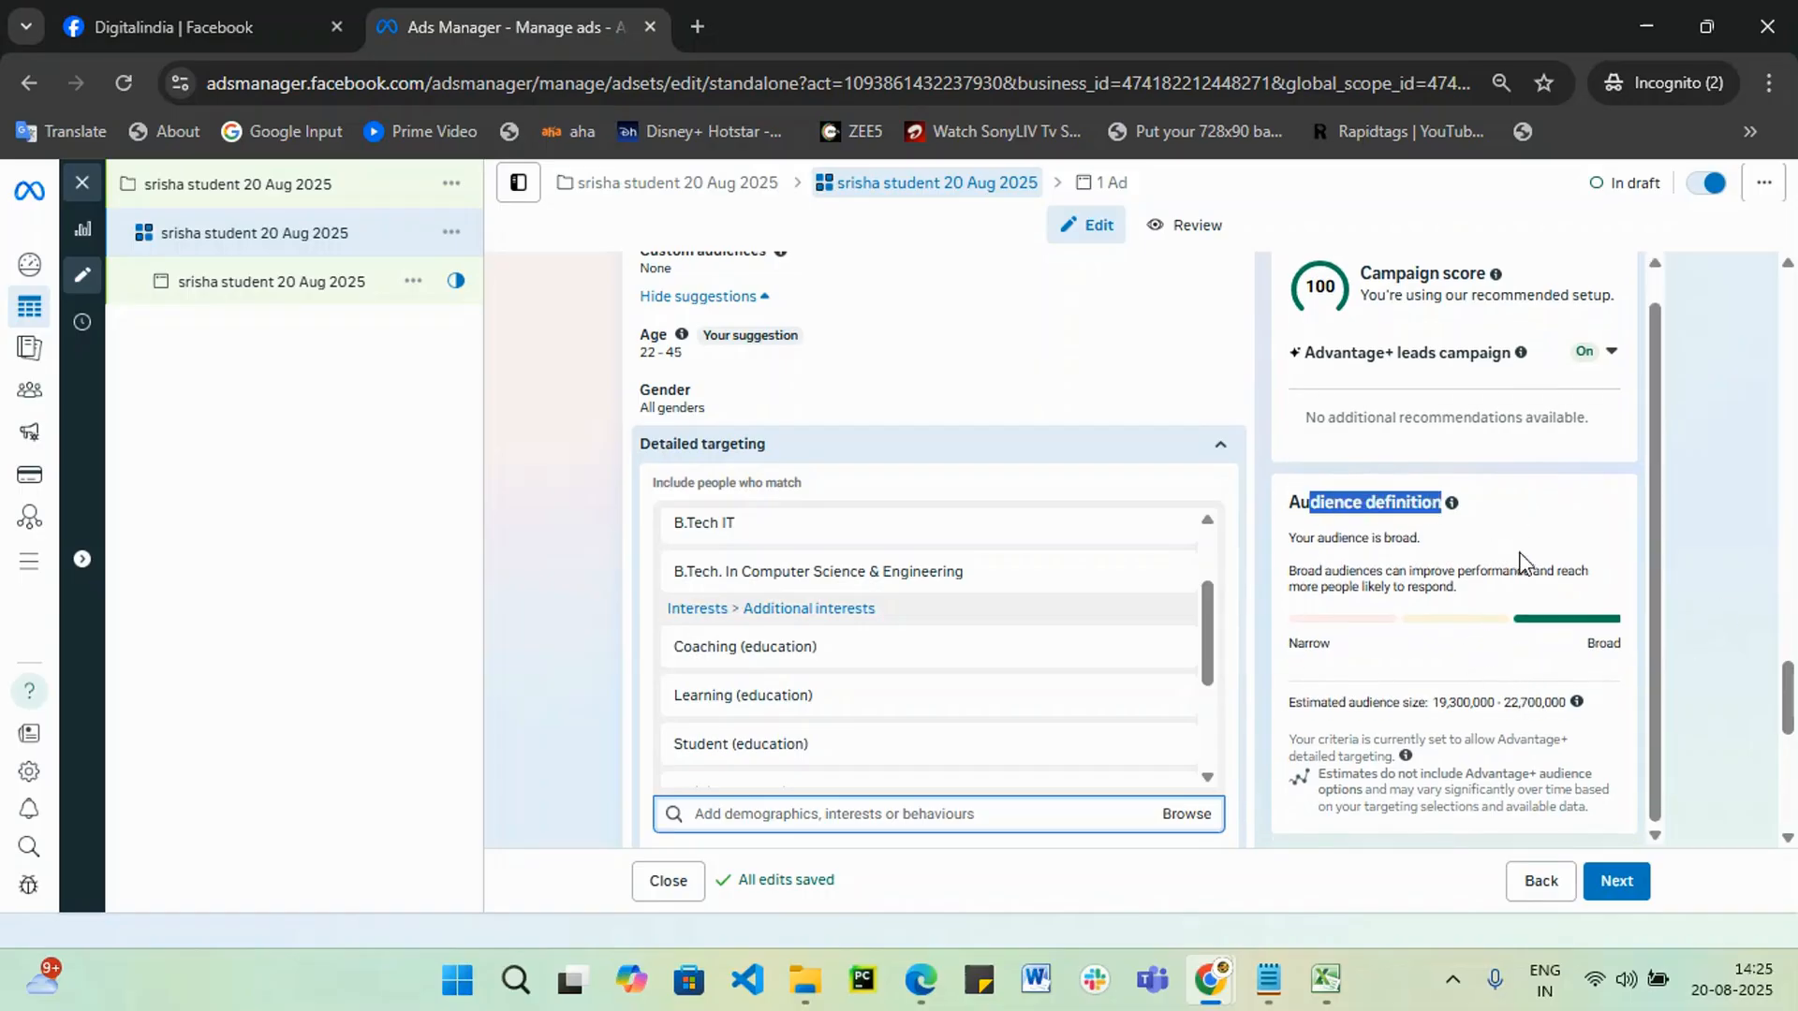
left_click_drag(1426, 703, 1609, 714)
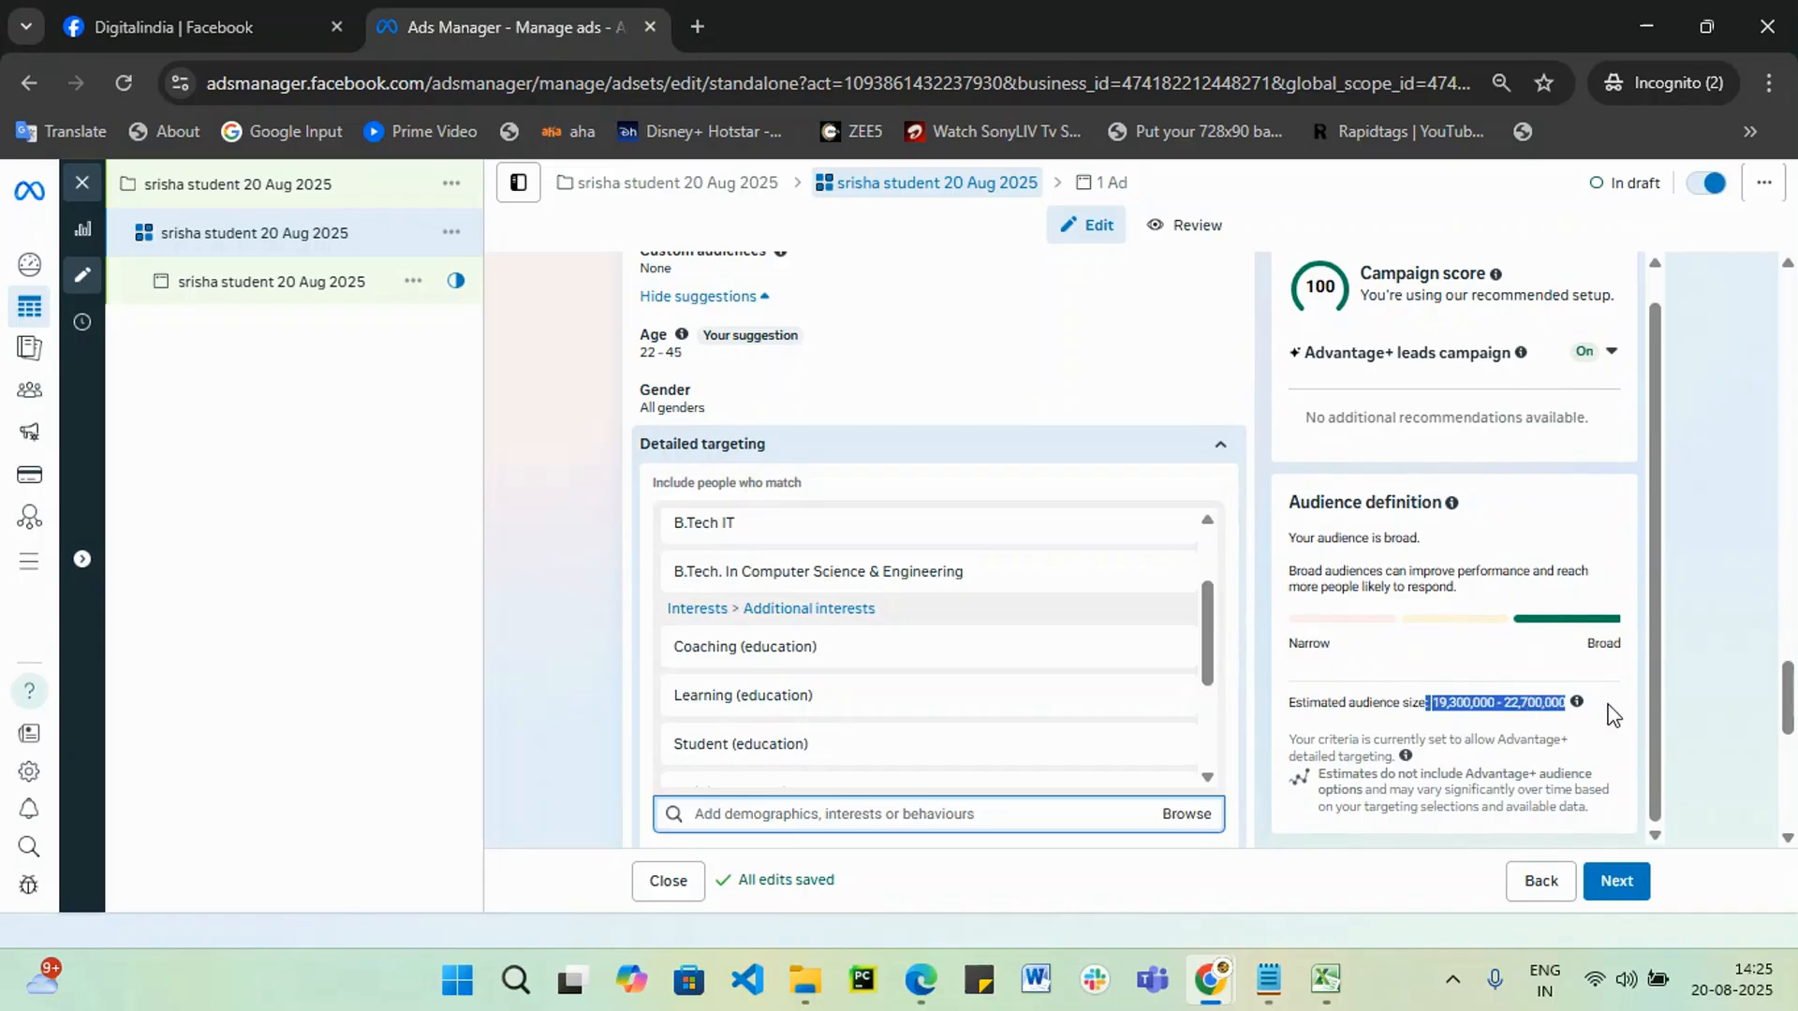
left_click(1740, 736)
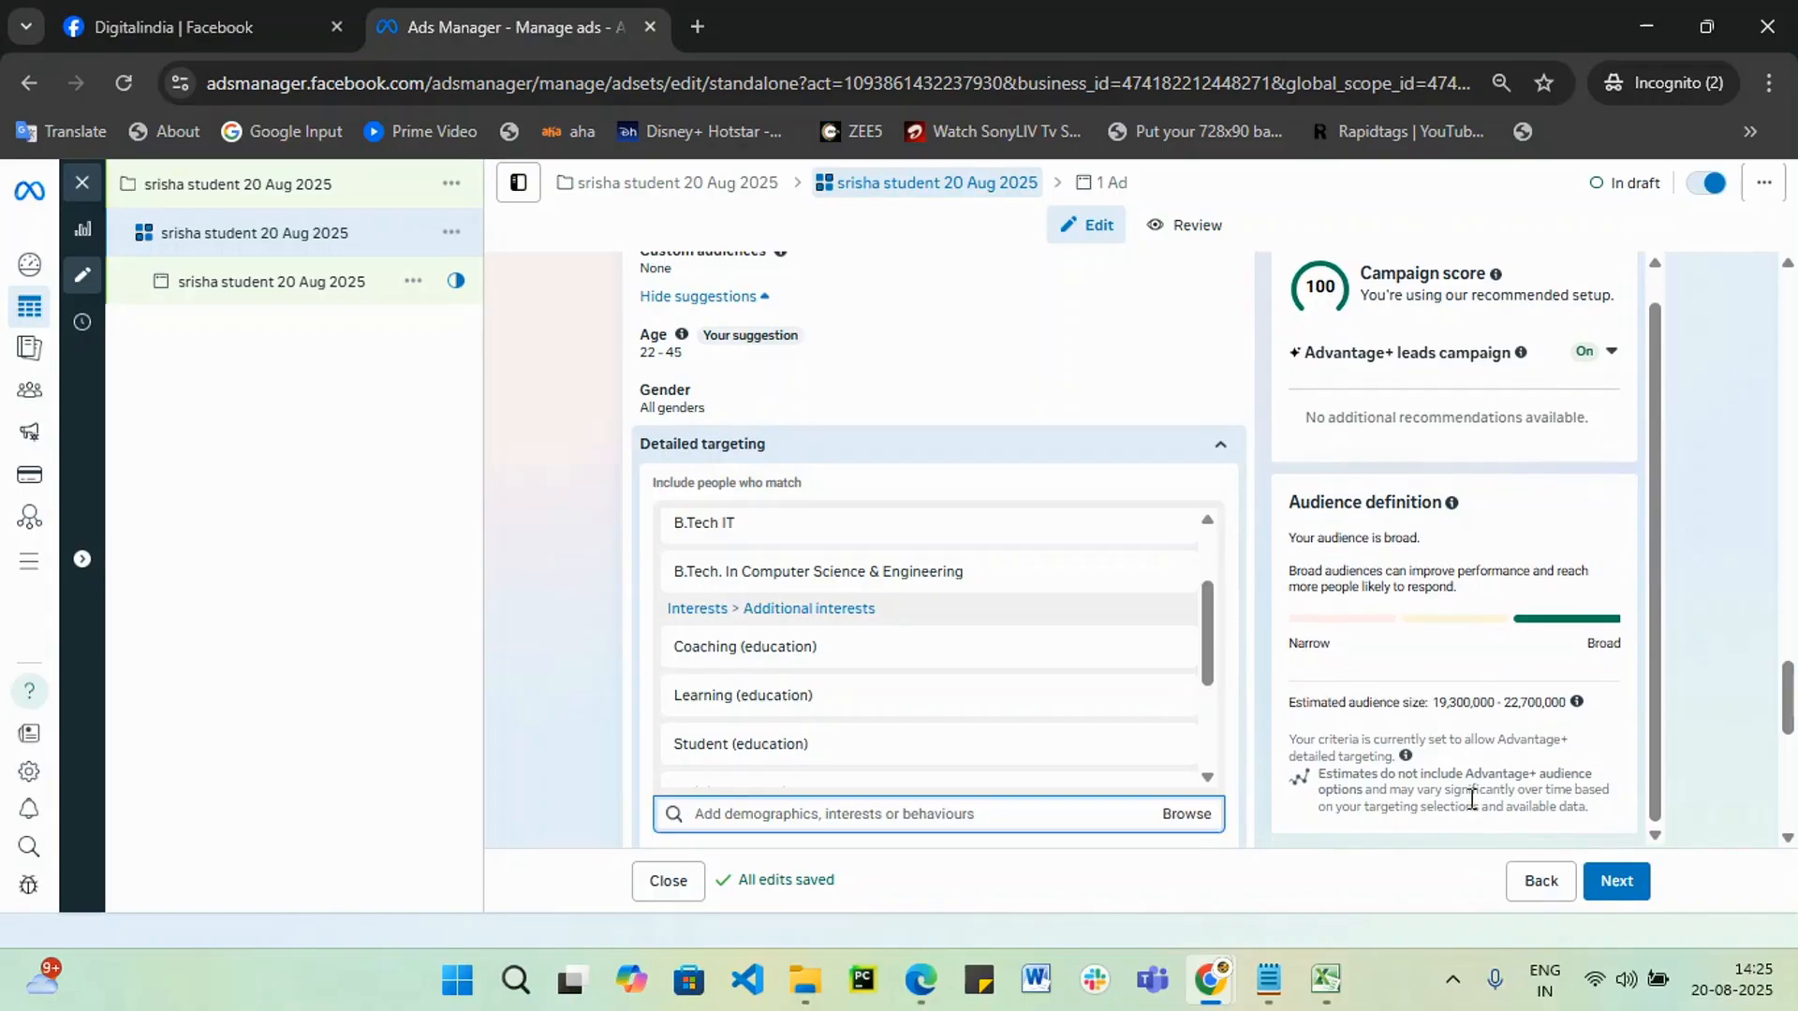
scroll(1472, 798, "down", 2)
scroll(1472, 797, "down", 4)
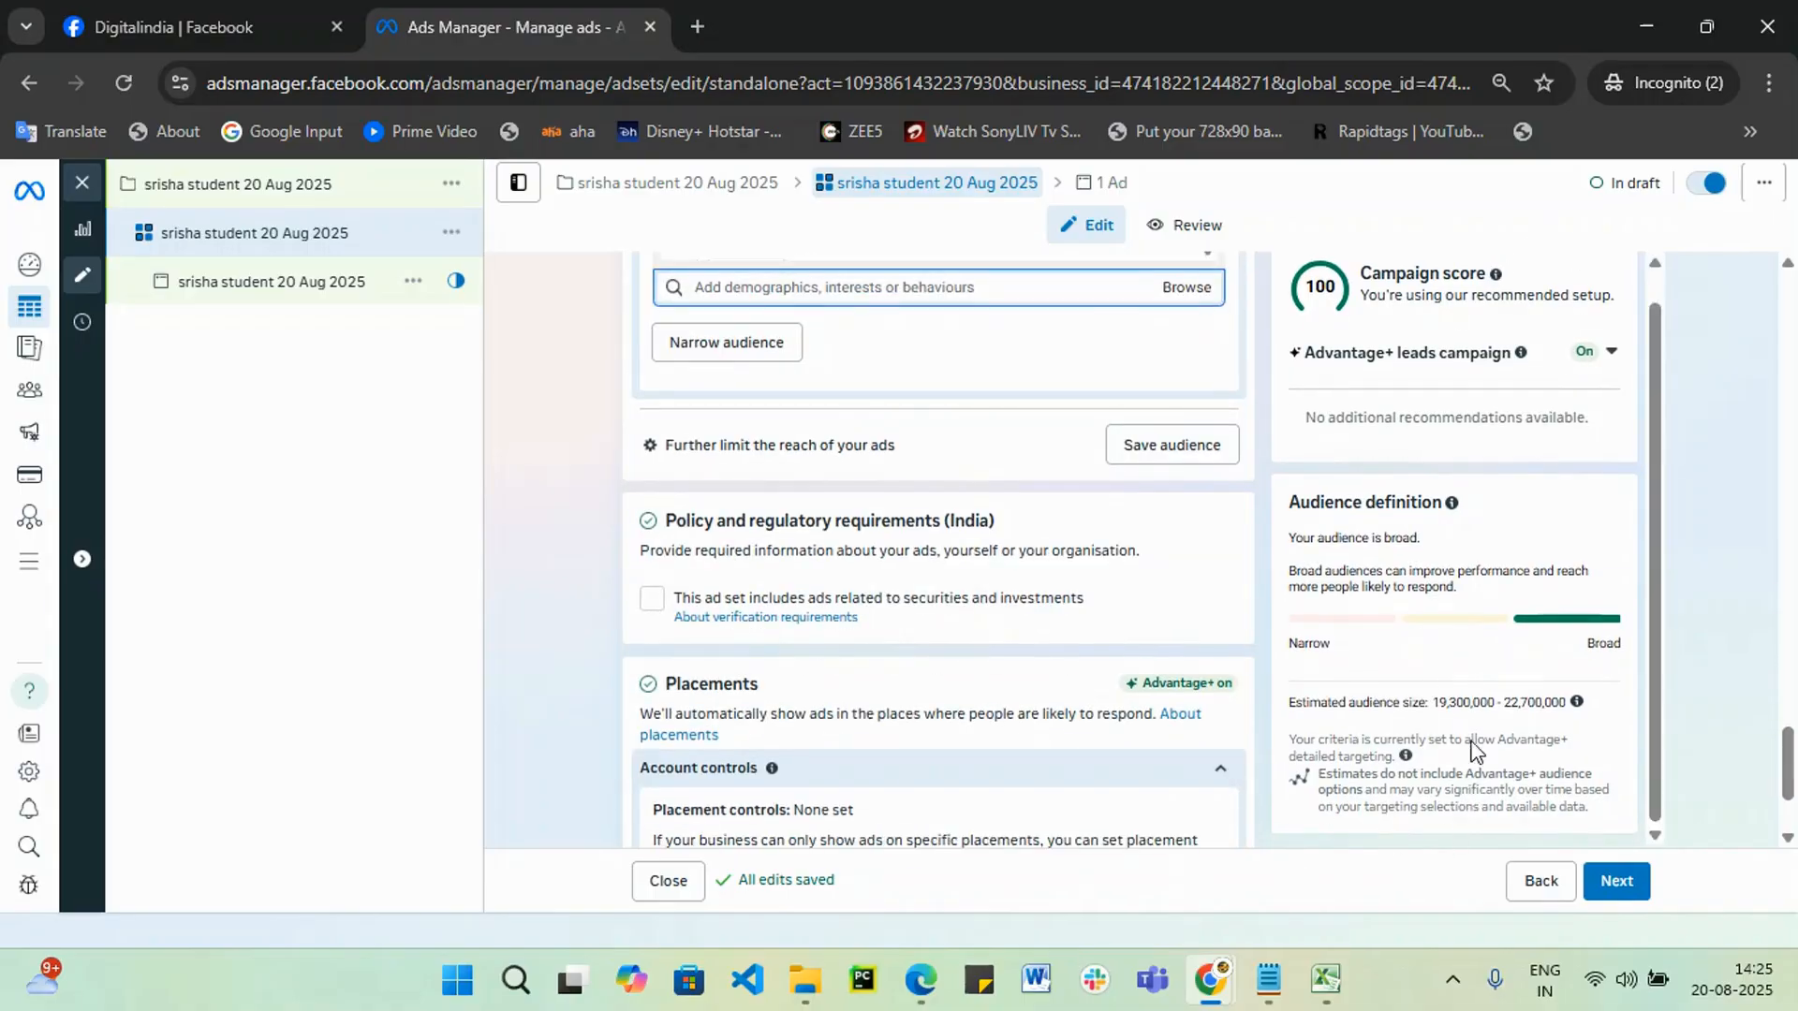
left_click_drag(1425, 702, 1583, 704)
left_click_drag(1397, 807, 1603, 828)
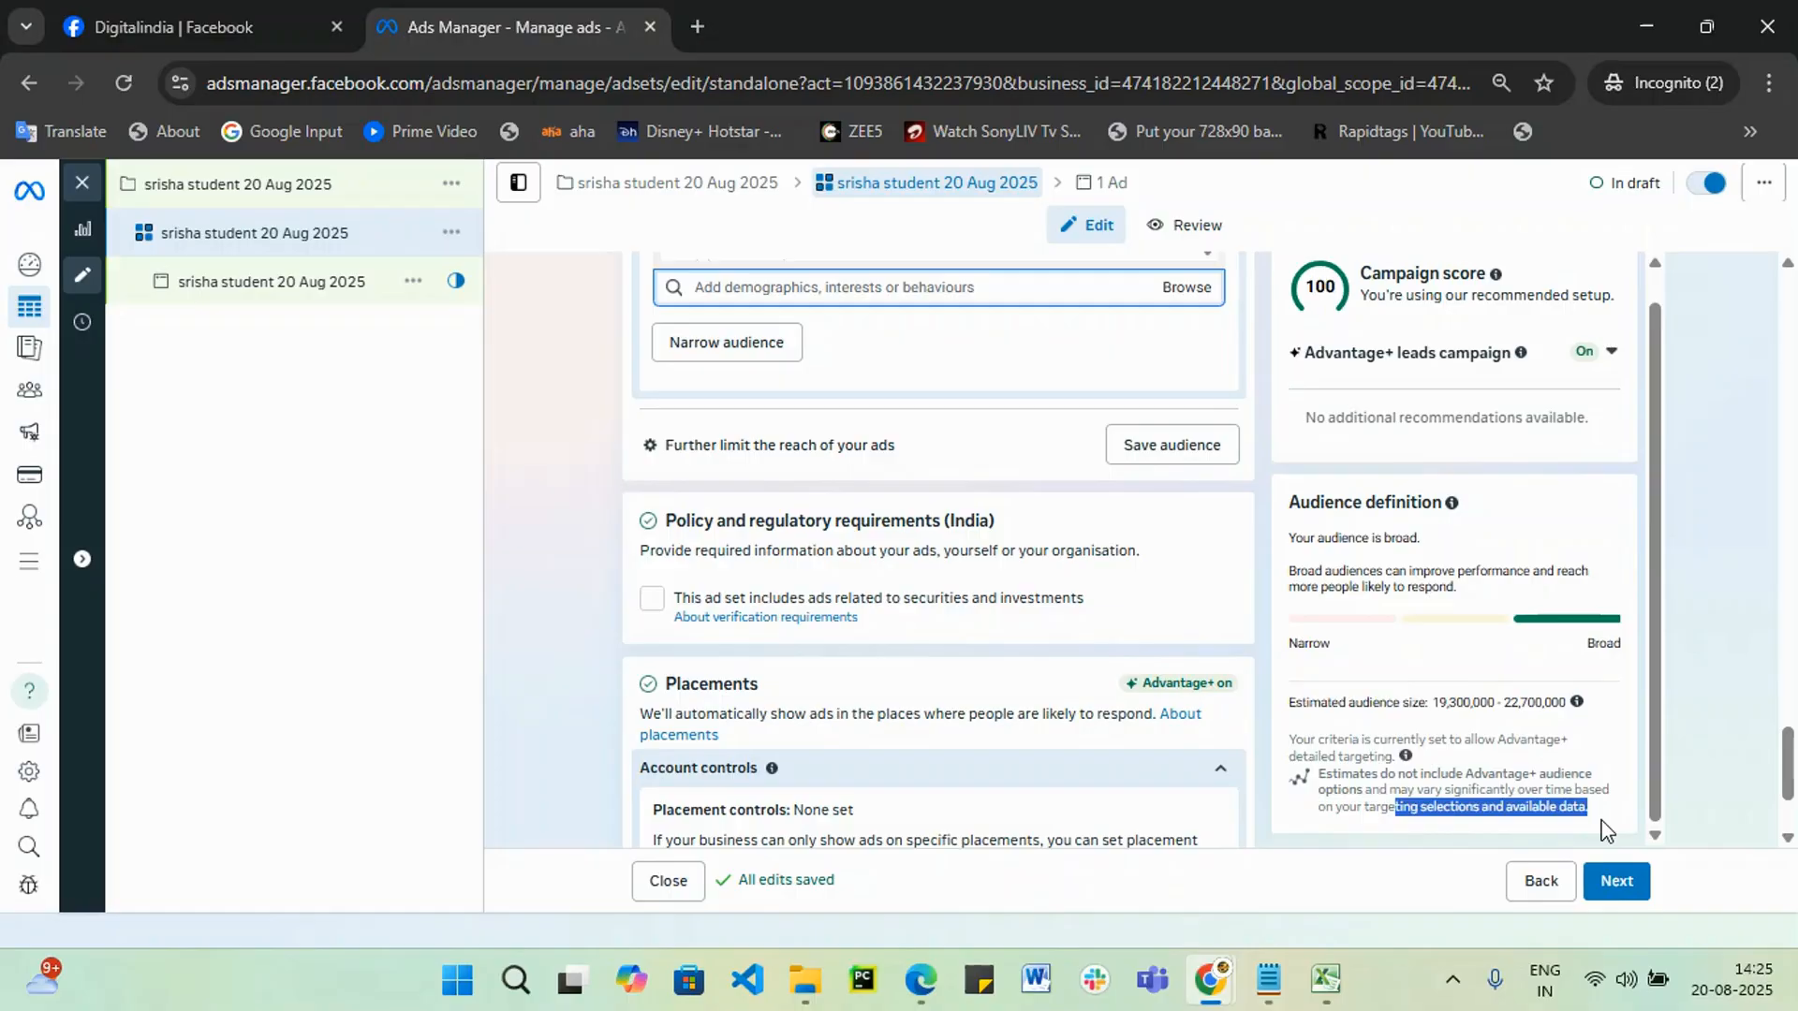
scroll(971, 562, "down", 2)
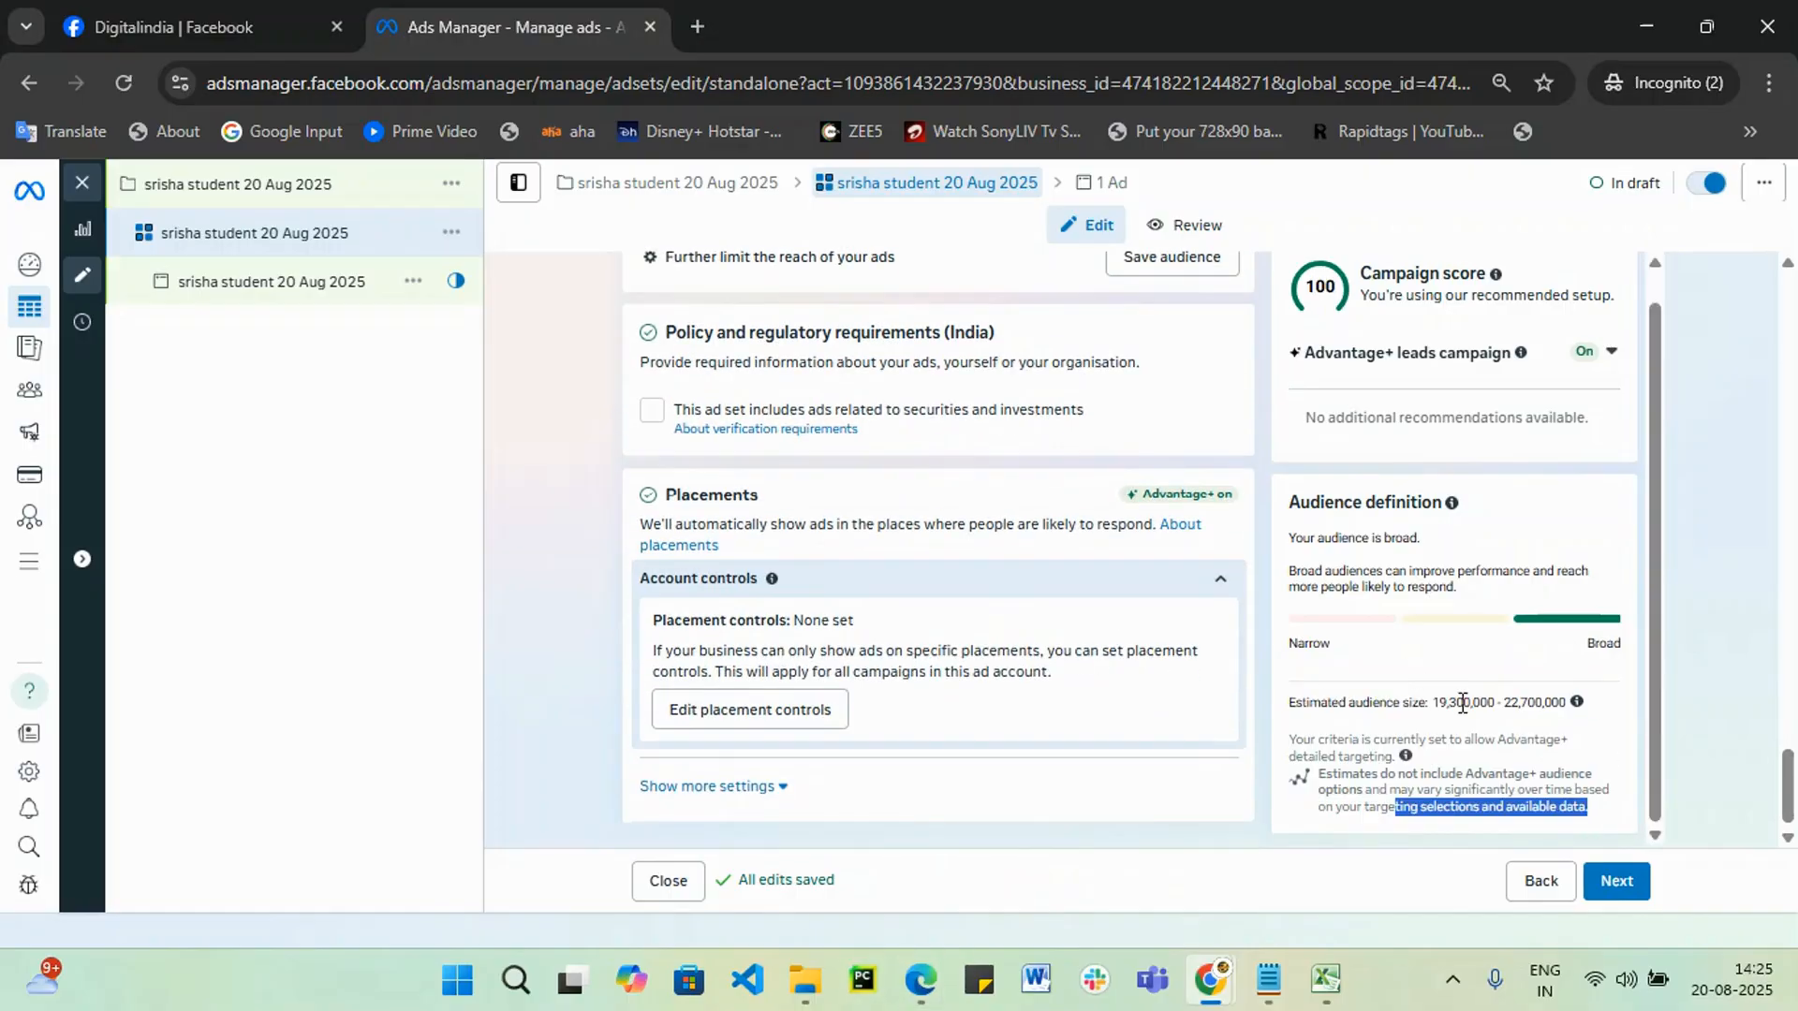
mouse_move(1397, 762)
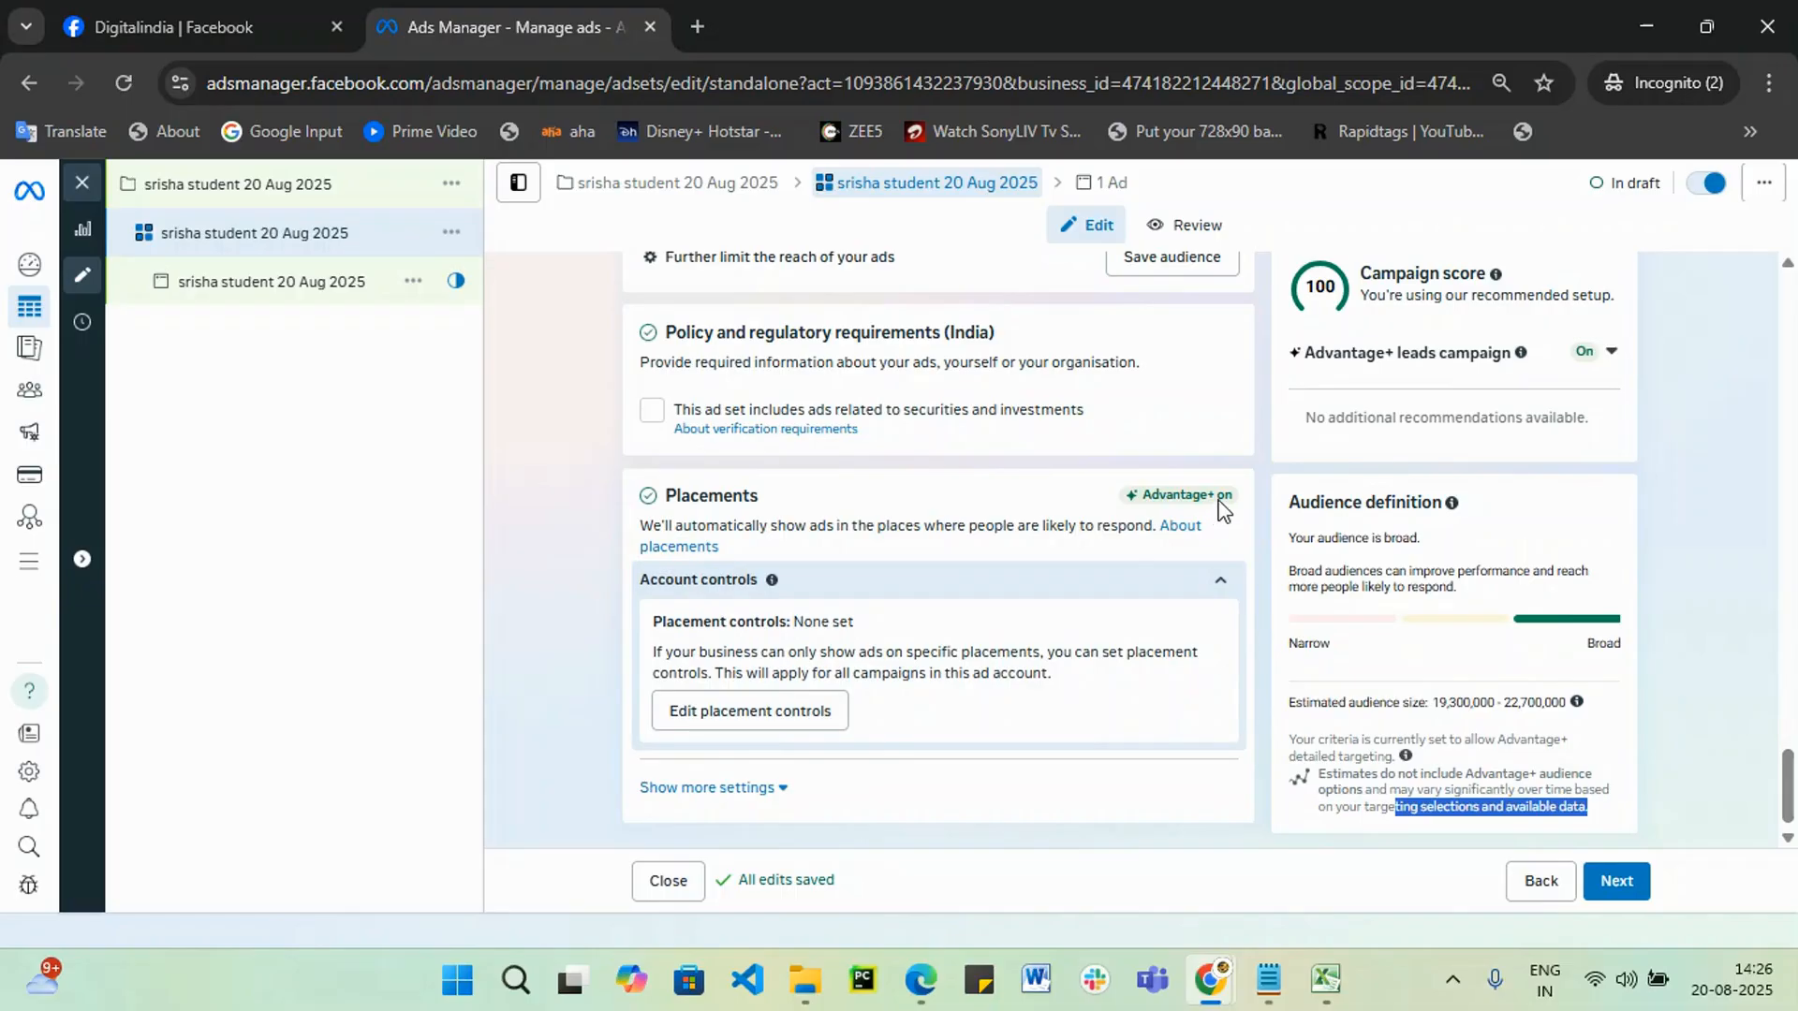
mouse_move(1217, 509)
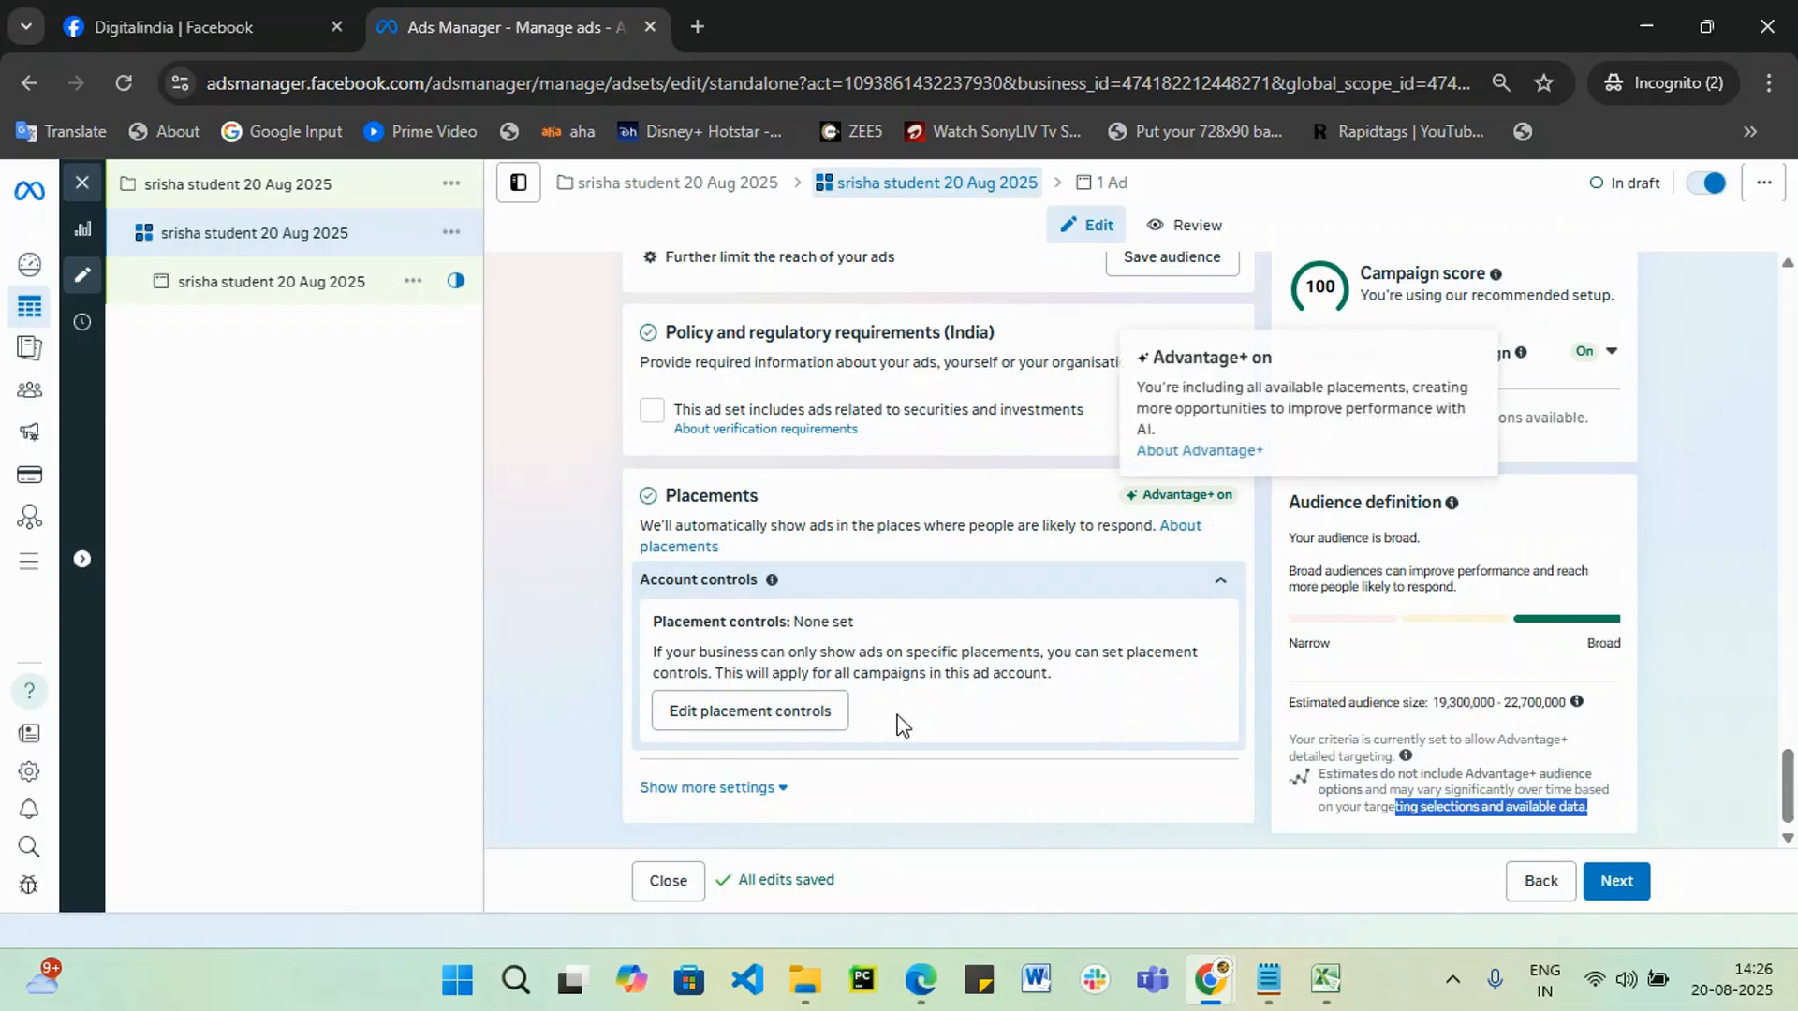
- Try restricting account placements without Audience Network, cancel unsaved, then reopen placement controls
left_click(787, 719)
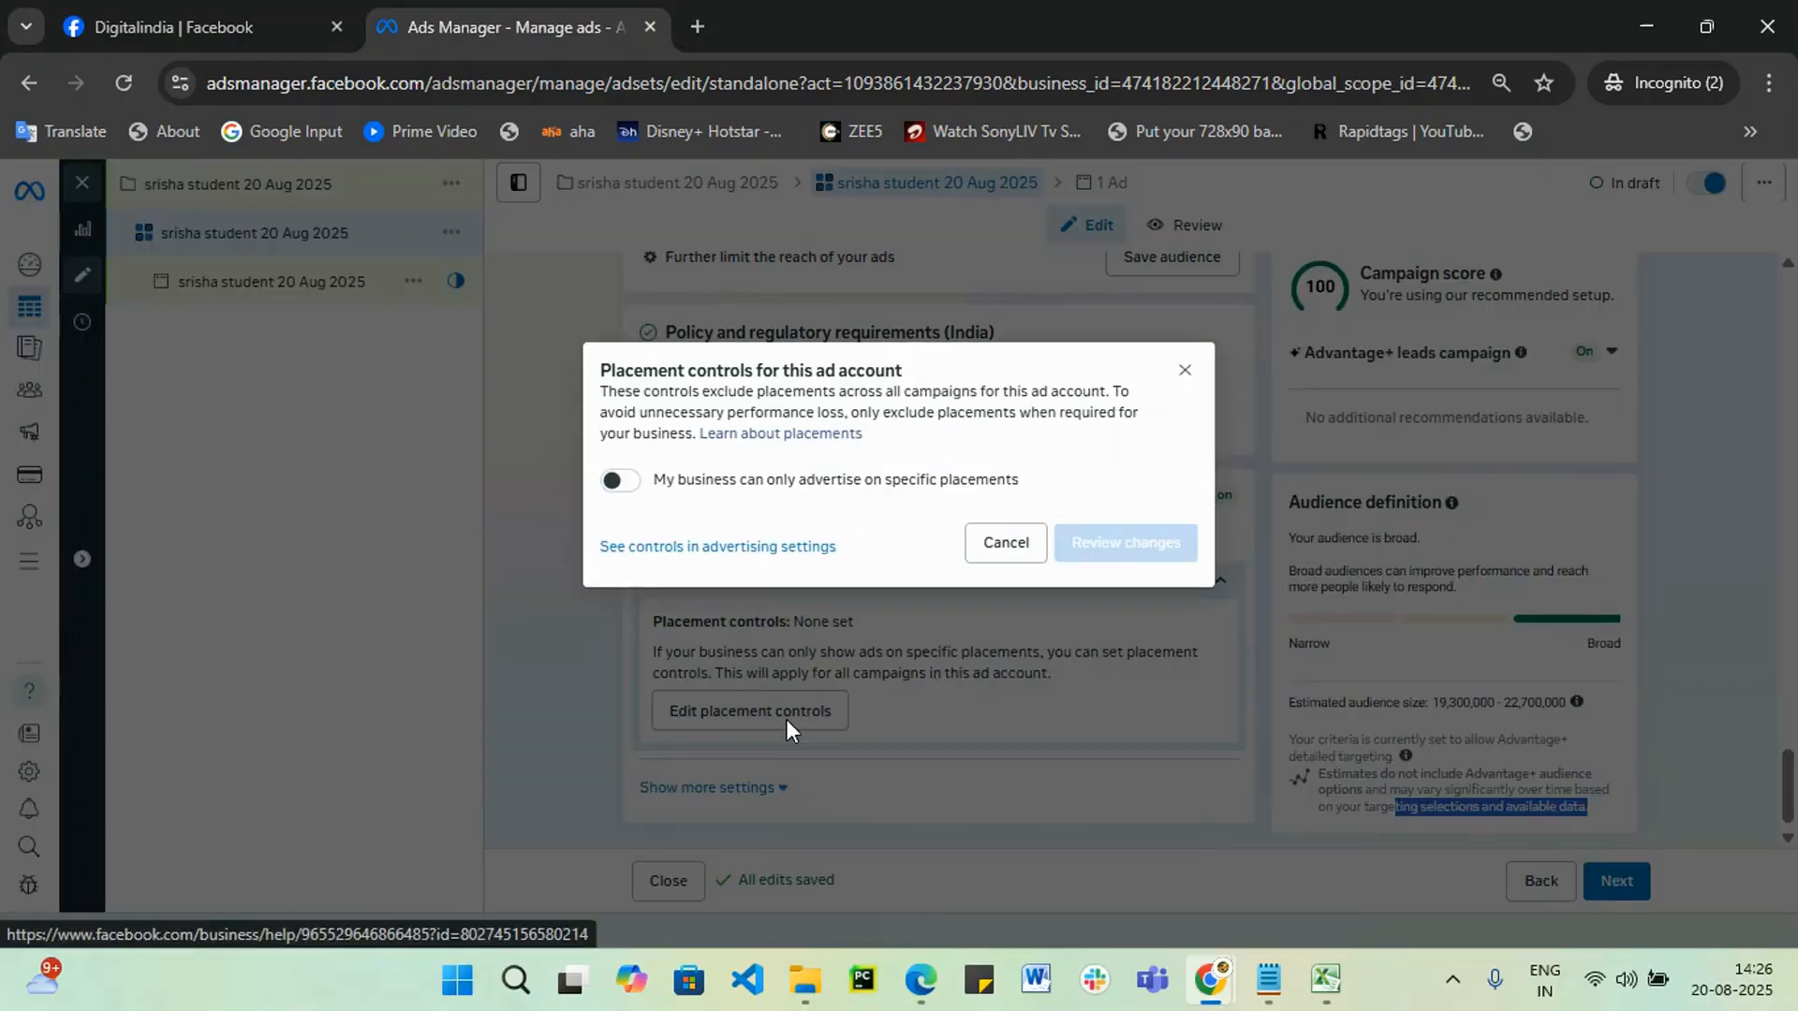
left_click(615, 482)
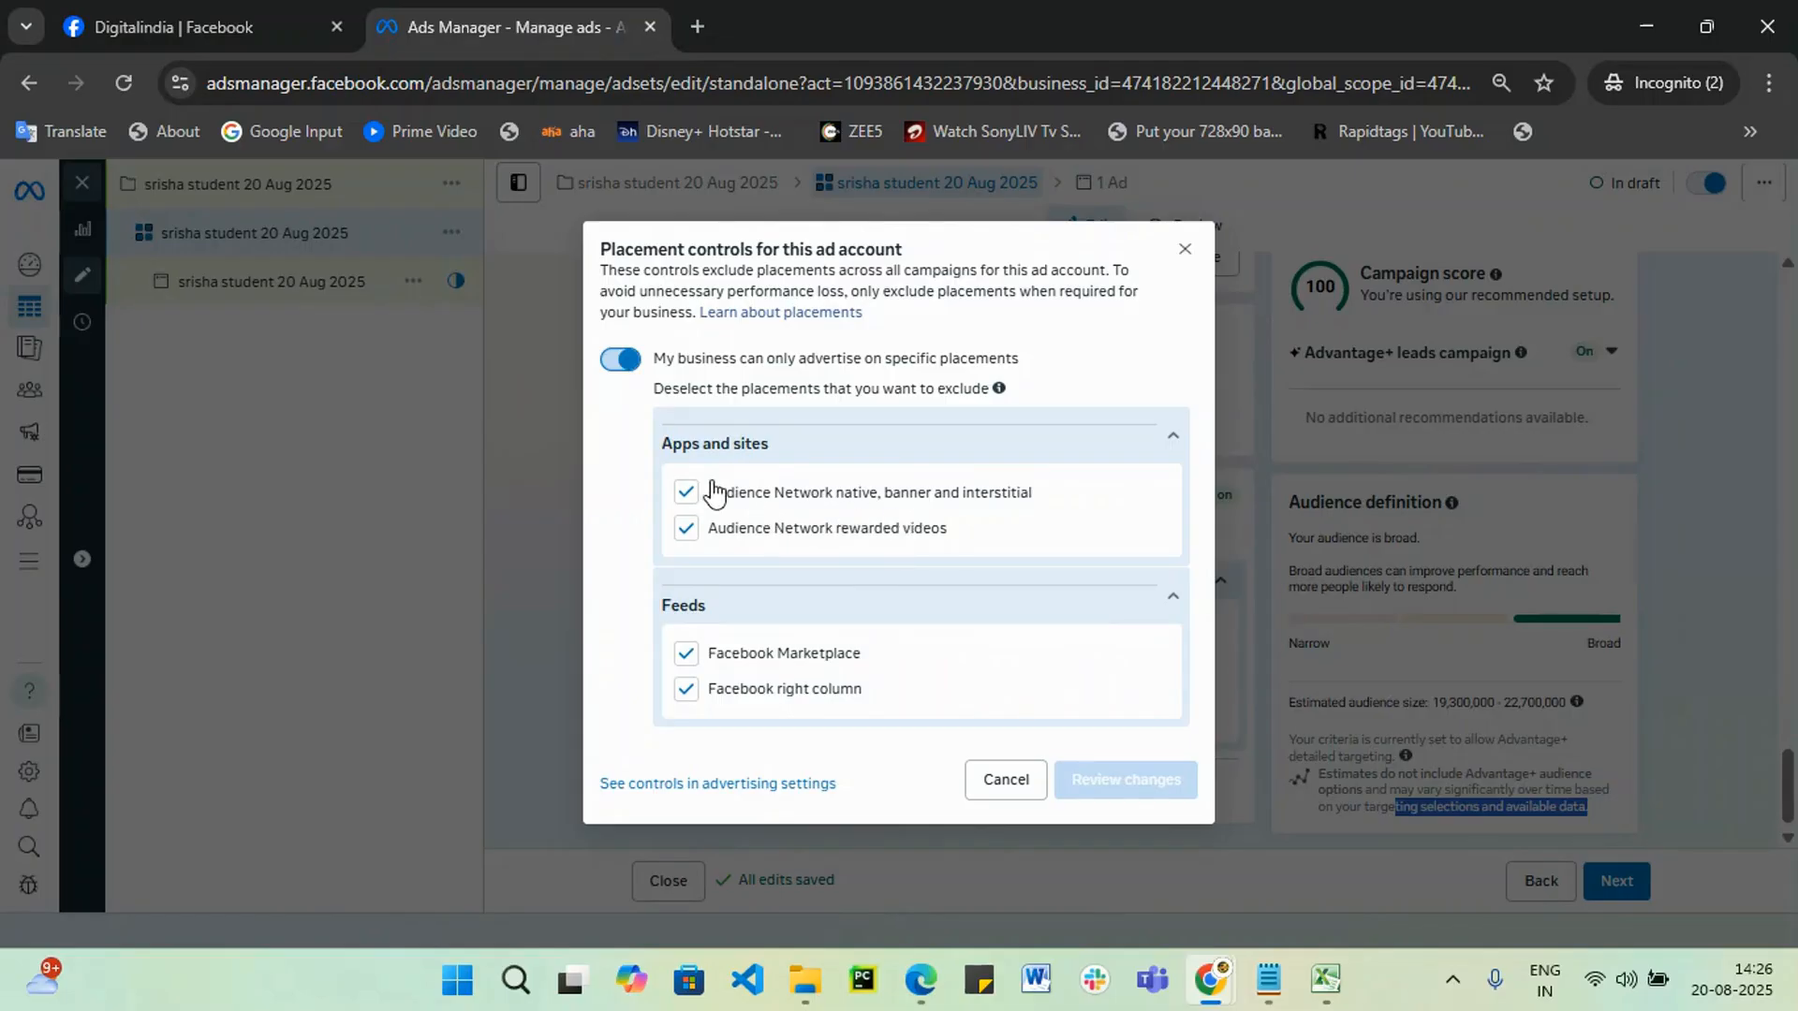
left_click(689, 502)
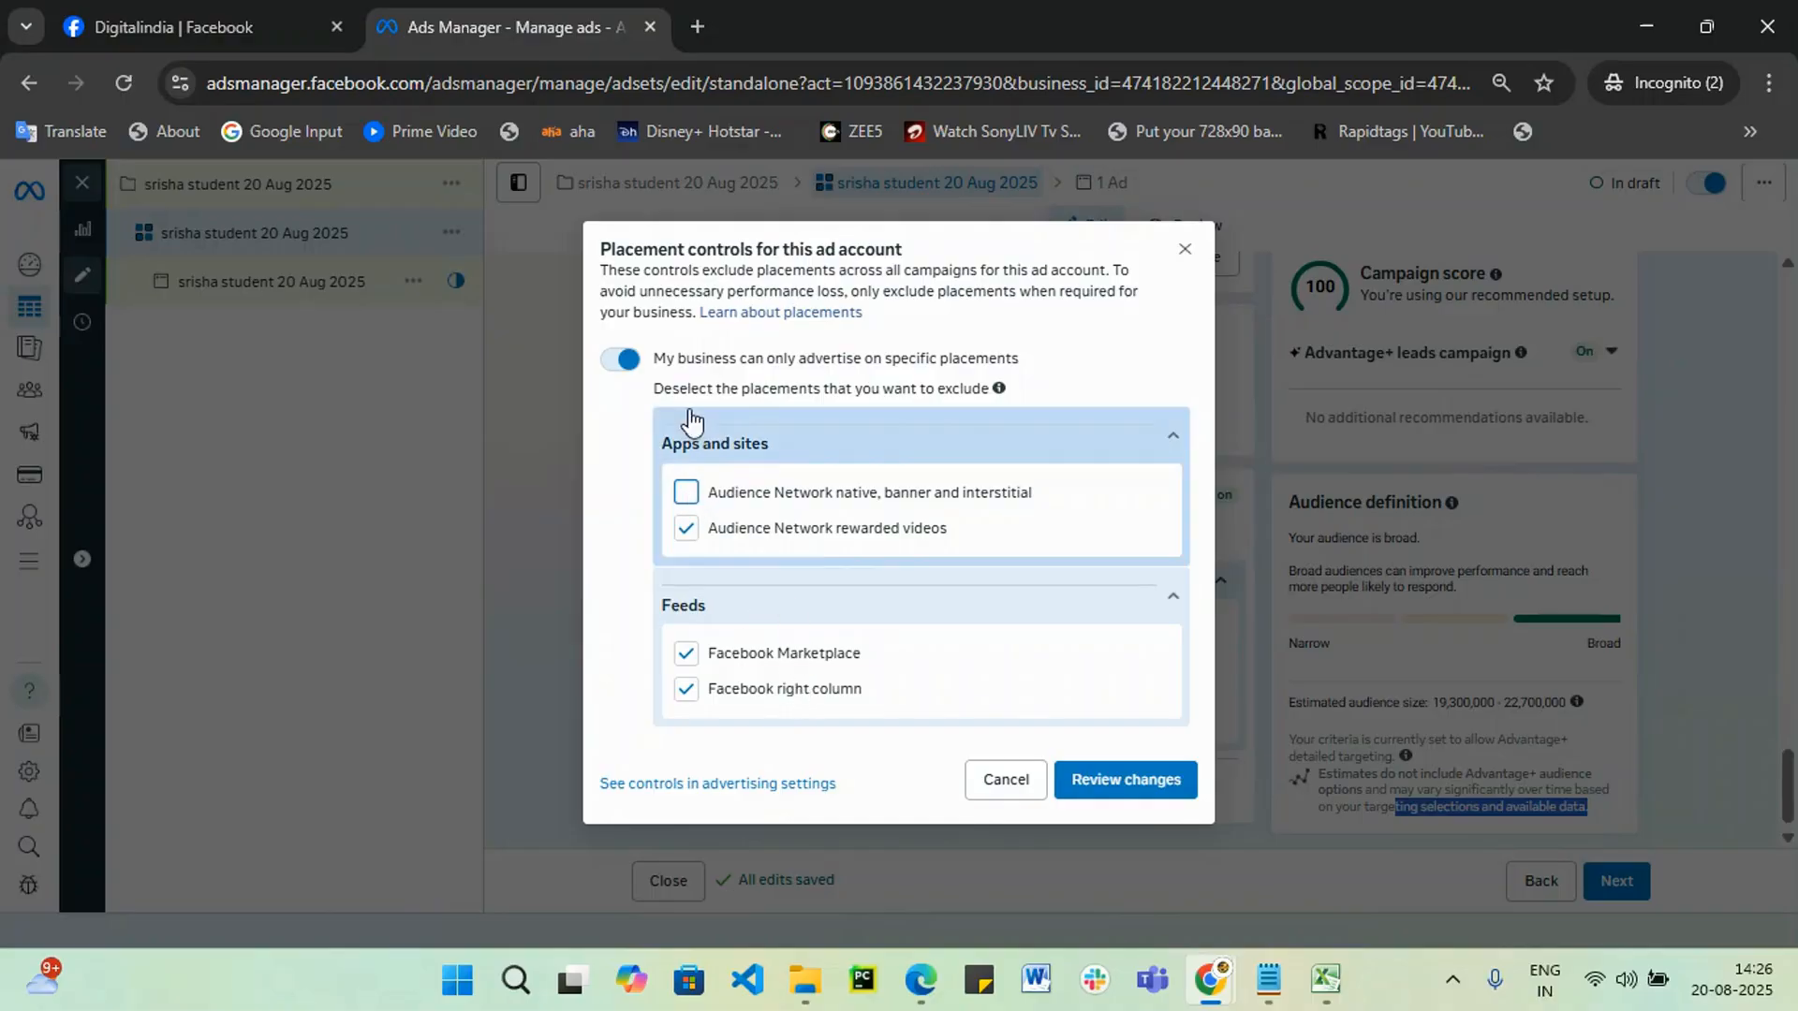
left_click(622, 358)
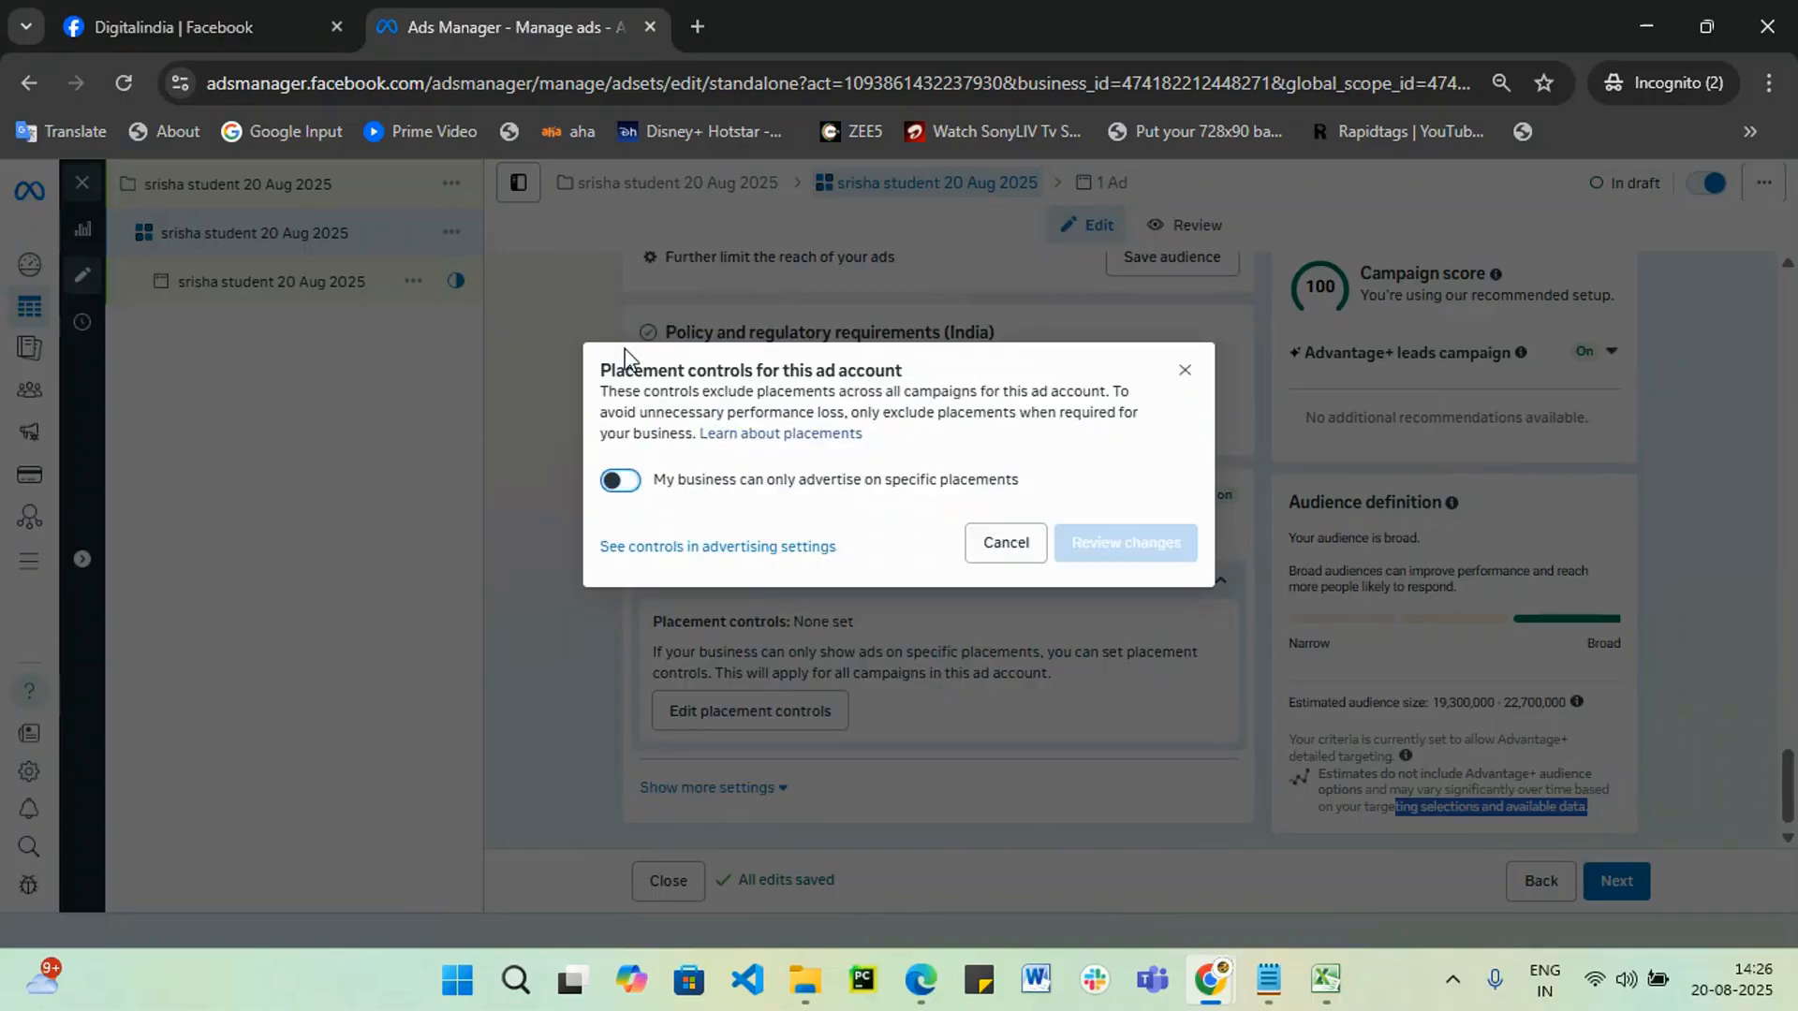
left_click(1019, 553)
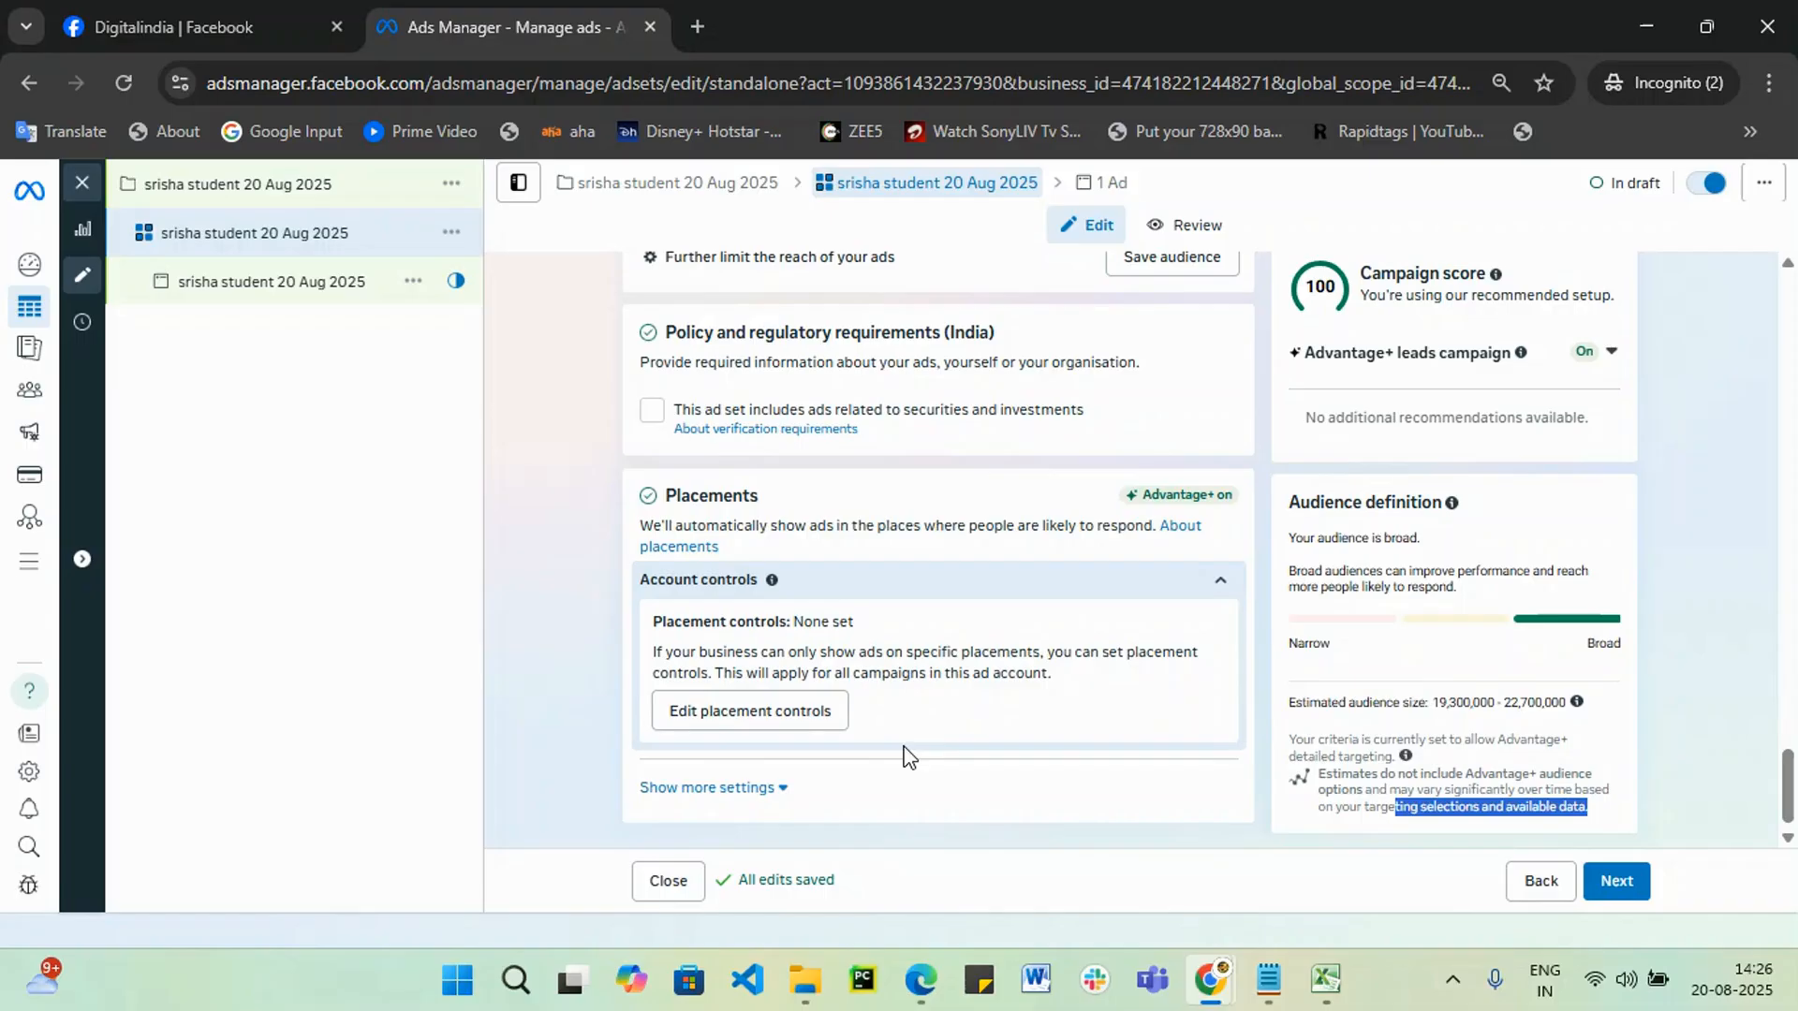
left_click(756, 723)
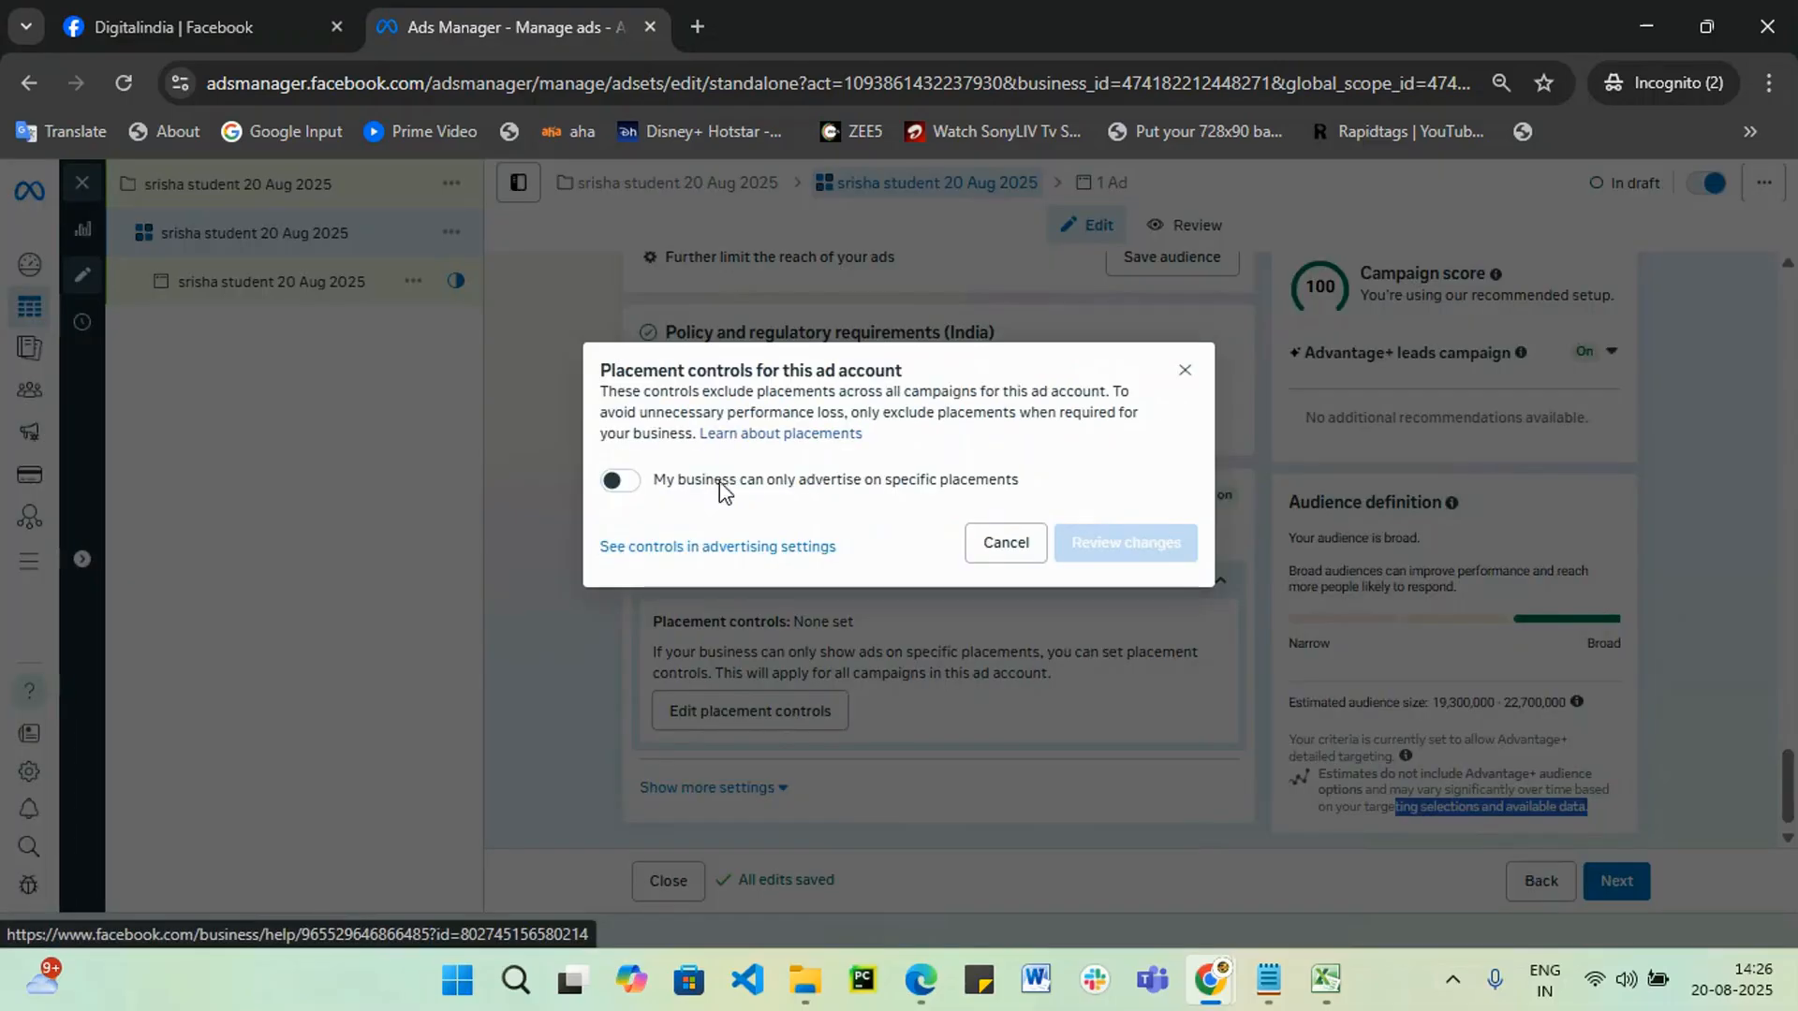
- Go to Account controls in advertising settings and edit the Audience controls
left_click(733, 548)
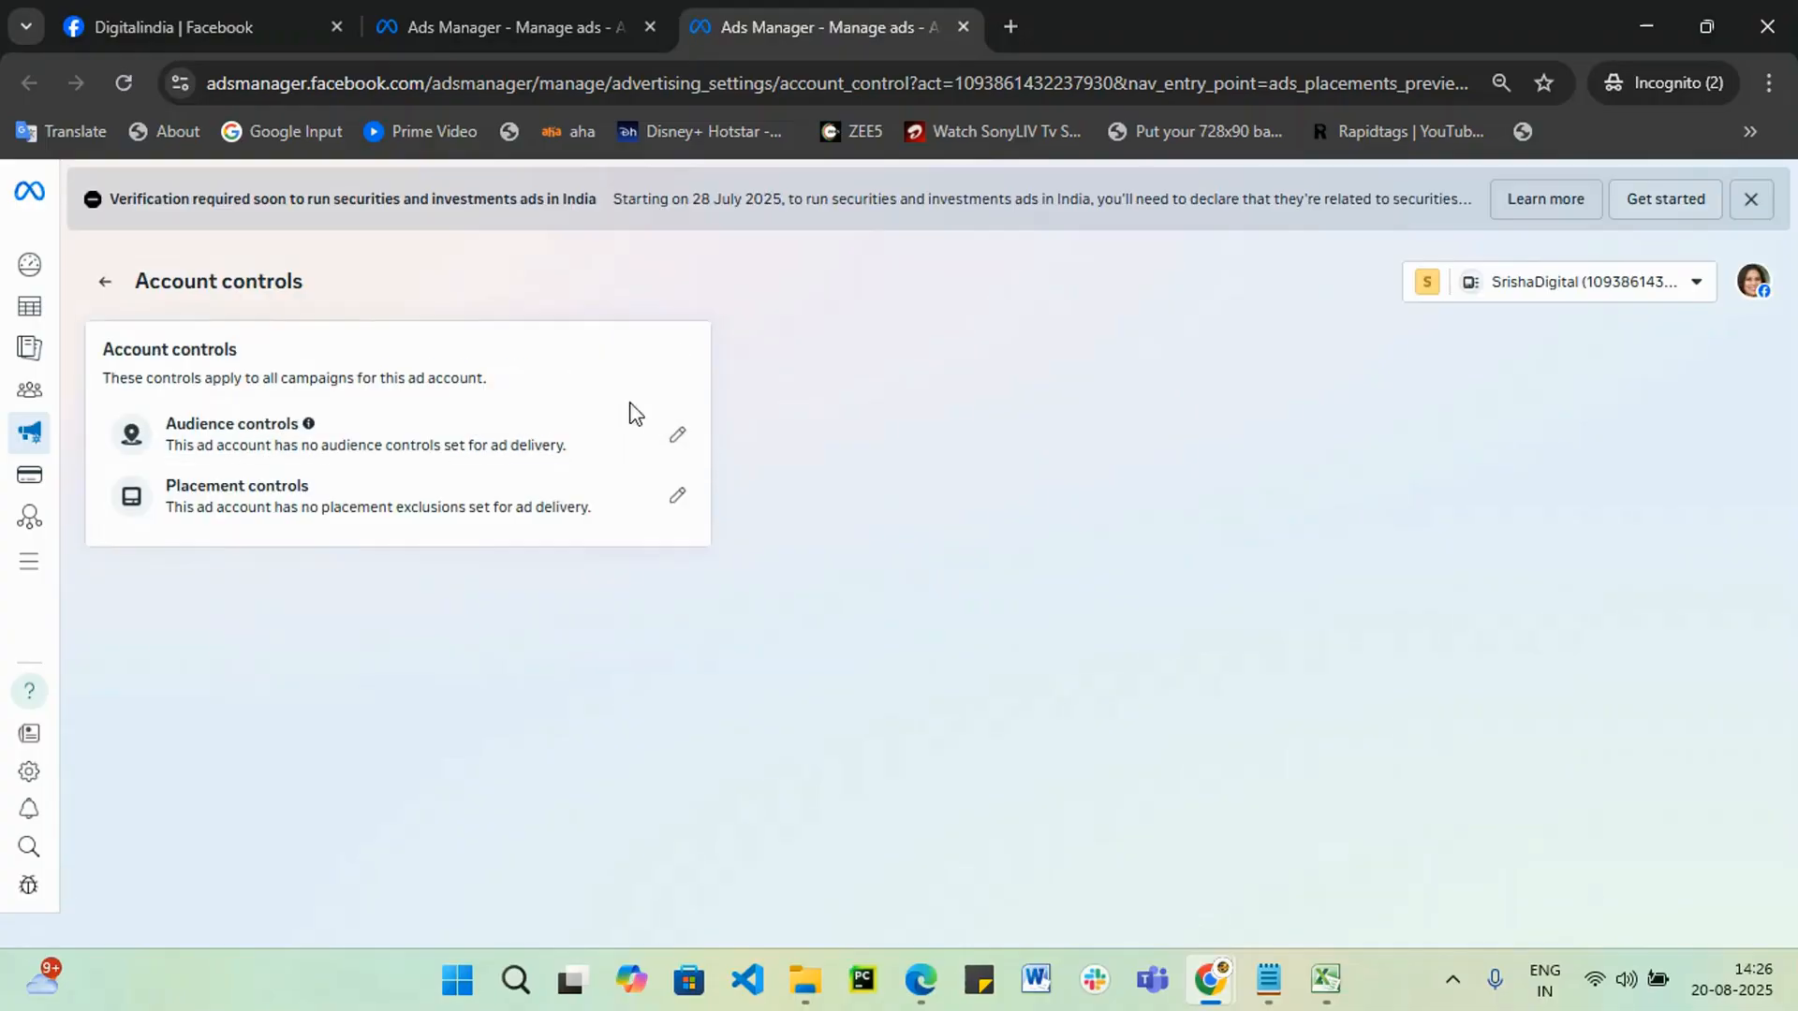
left_click(682, 436)
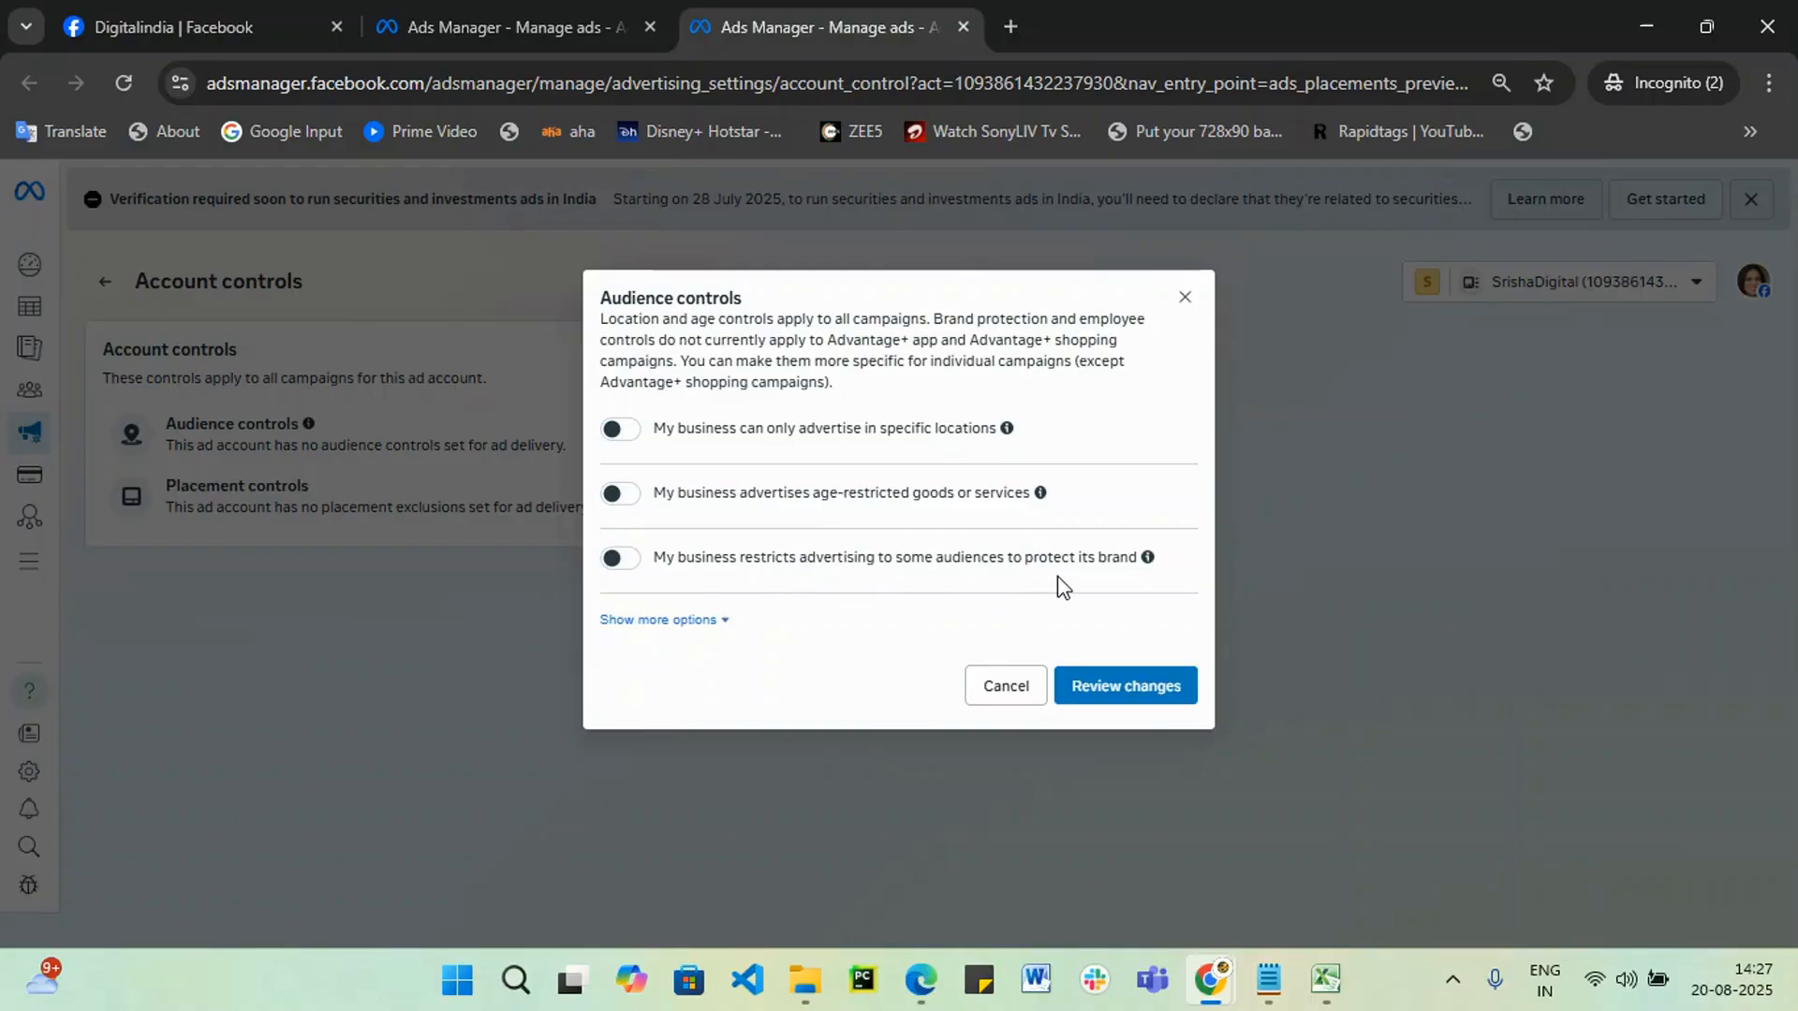
- Turn on age-restricted, brand-protection and location controls, with minimum age 21
left_click(621, 560)
left_click(622, 493)
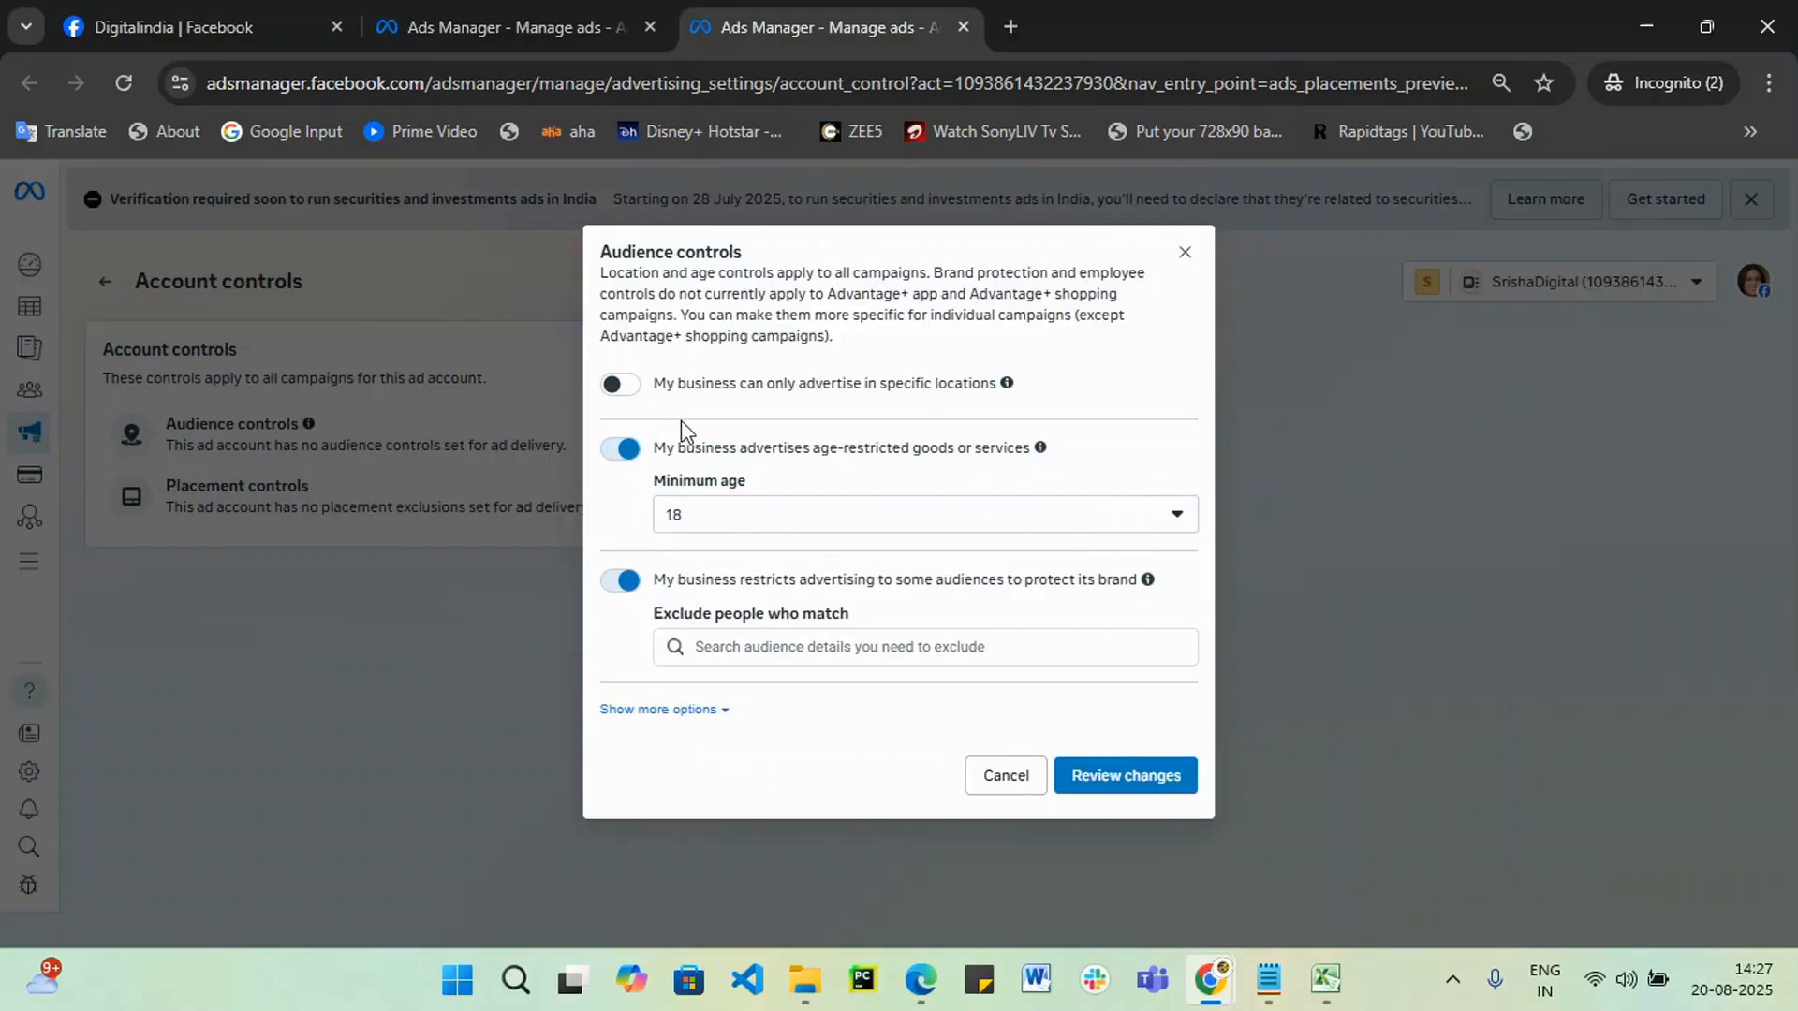
left_click(620, 385)
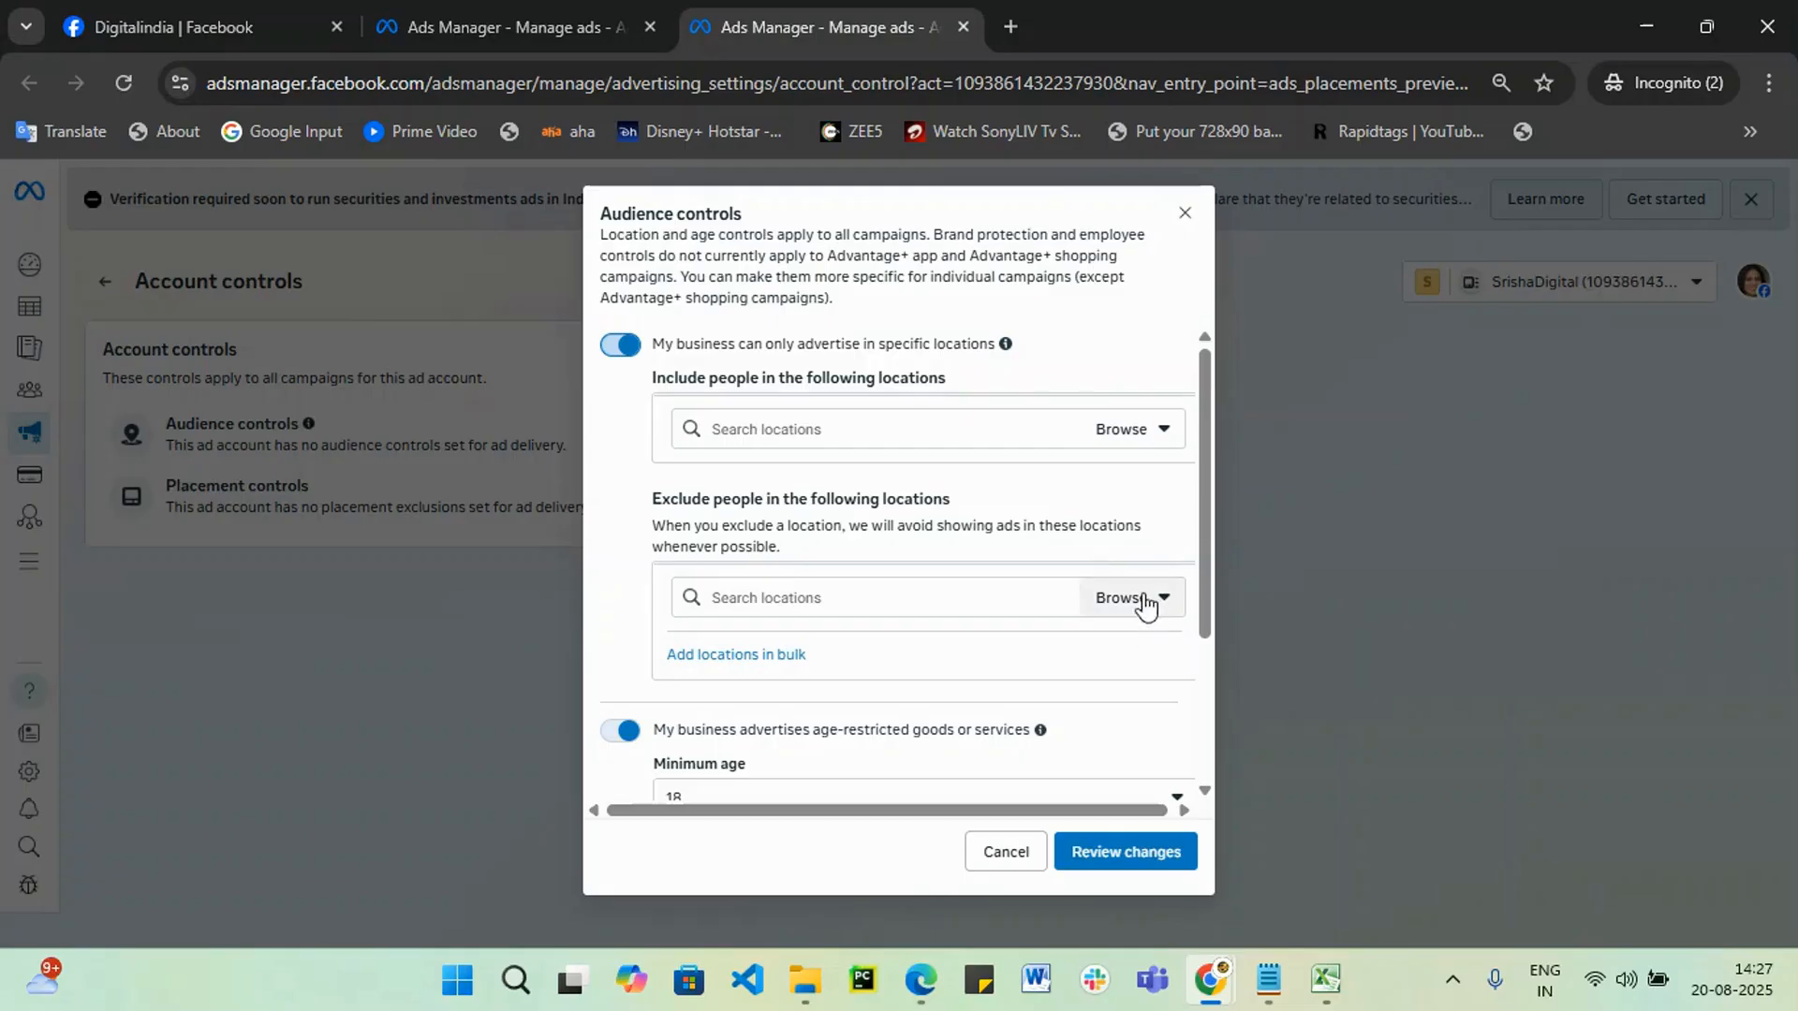
scroll(1031, 684, "down", 1)
left_click(1177, 667)
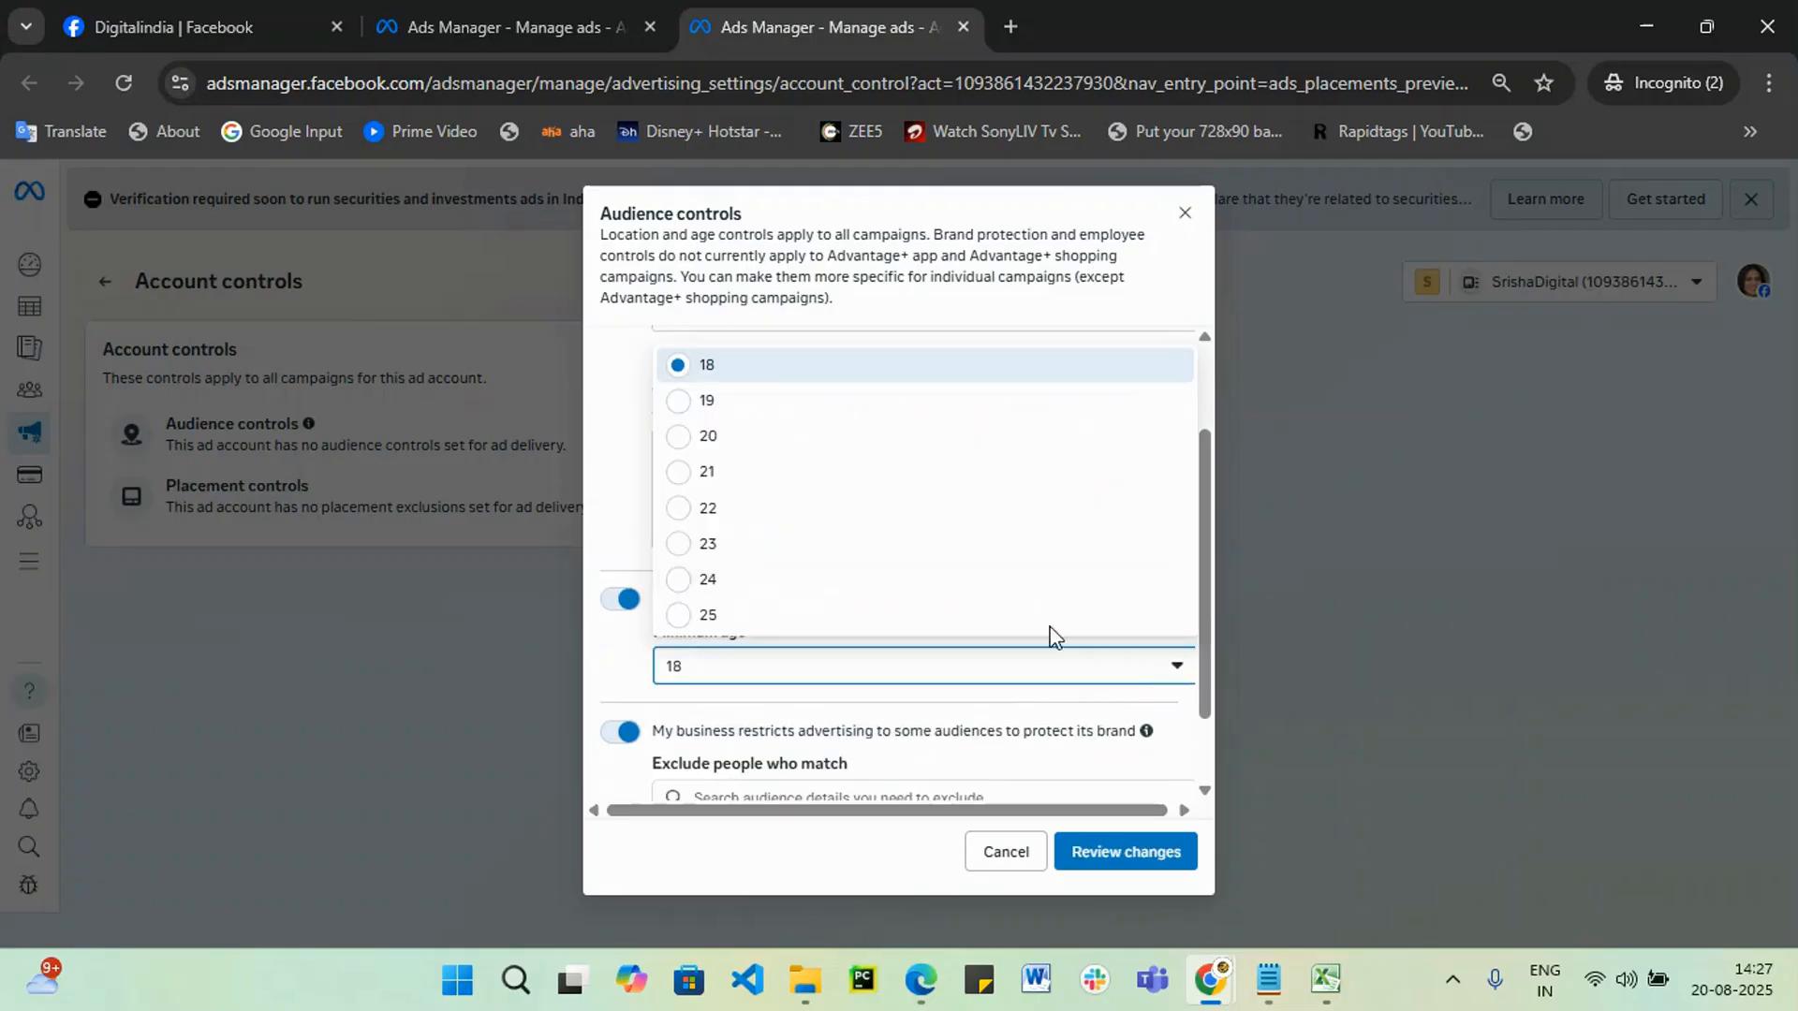
left_click(698, 471)
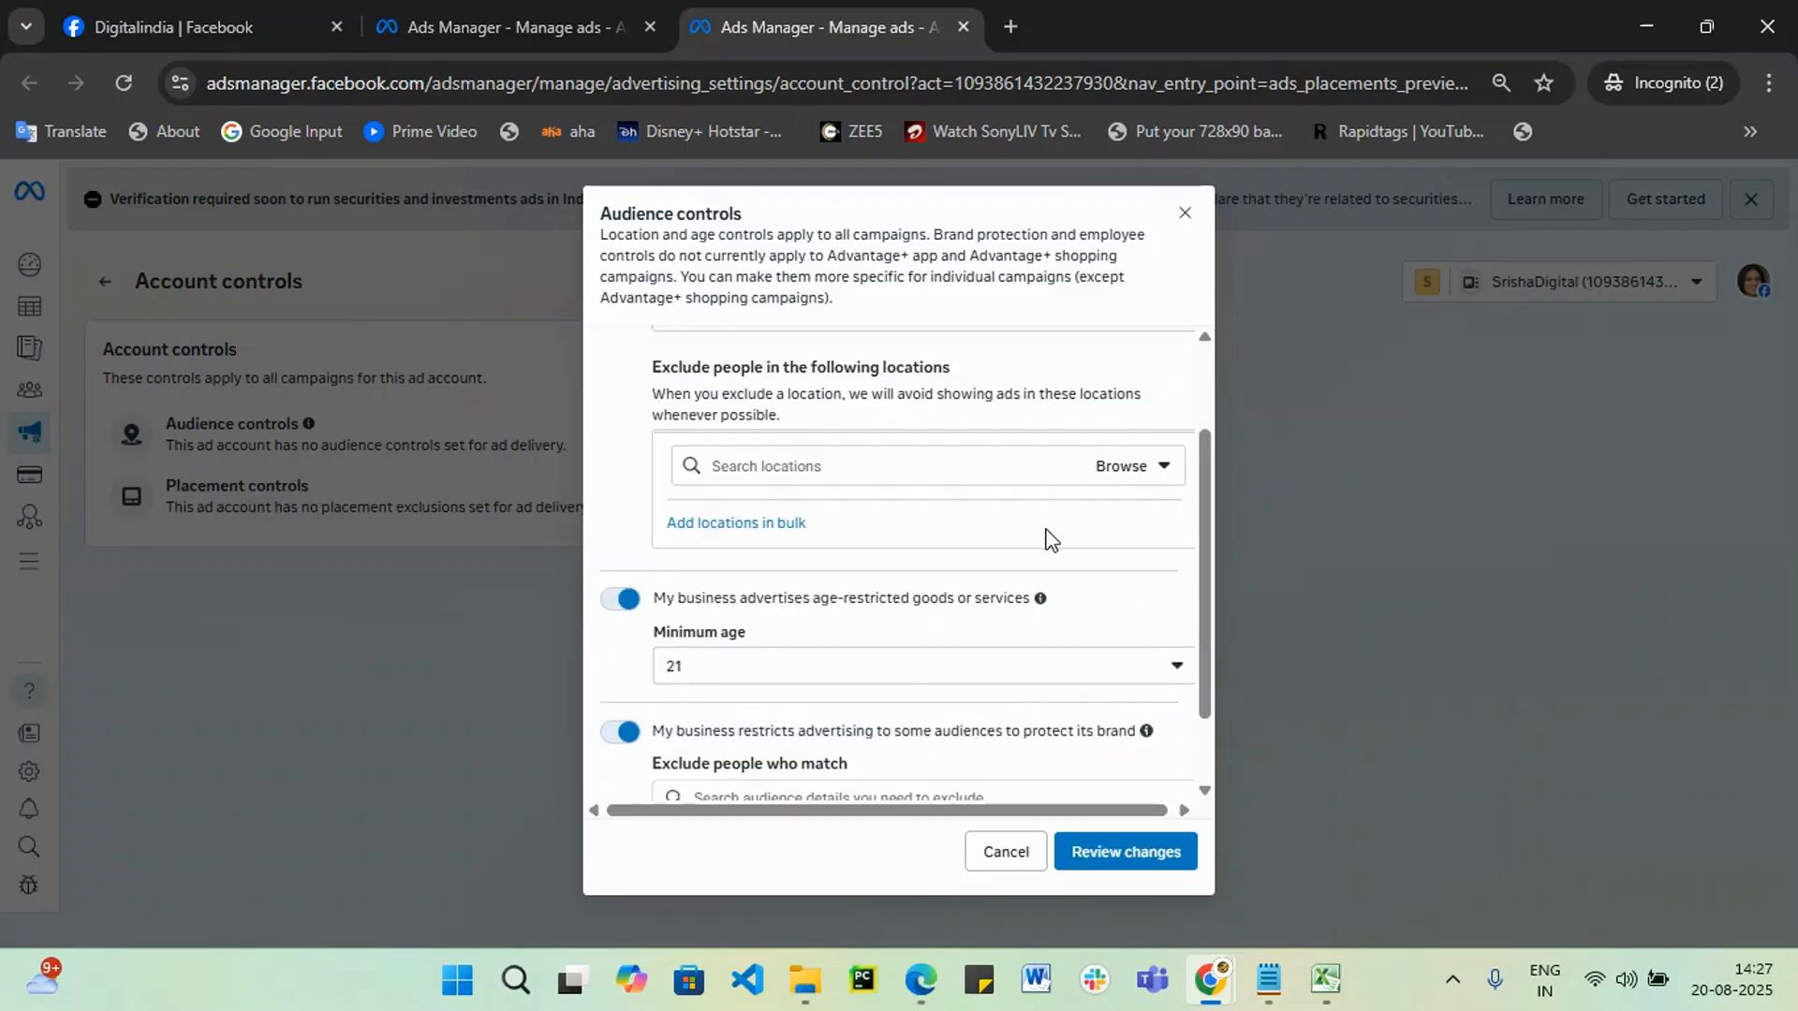
- Exclude Hyderabad, Telangana as a location, then discard all audience control changes
left_click(883, 463)
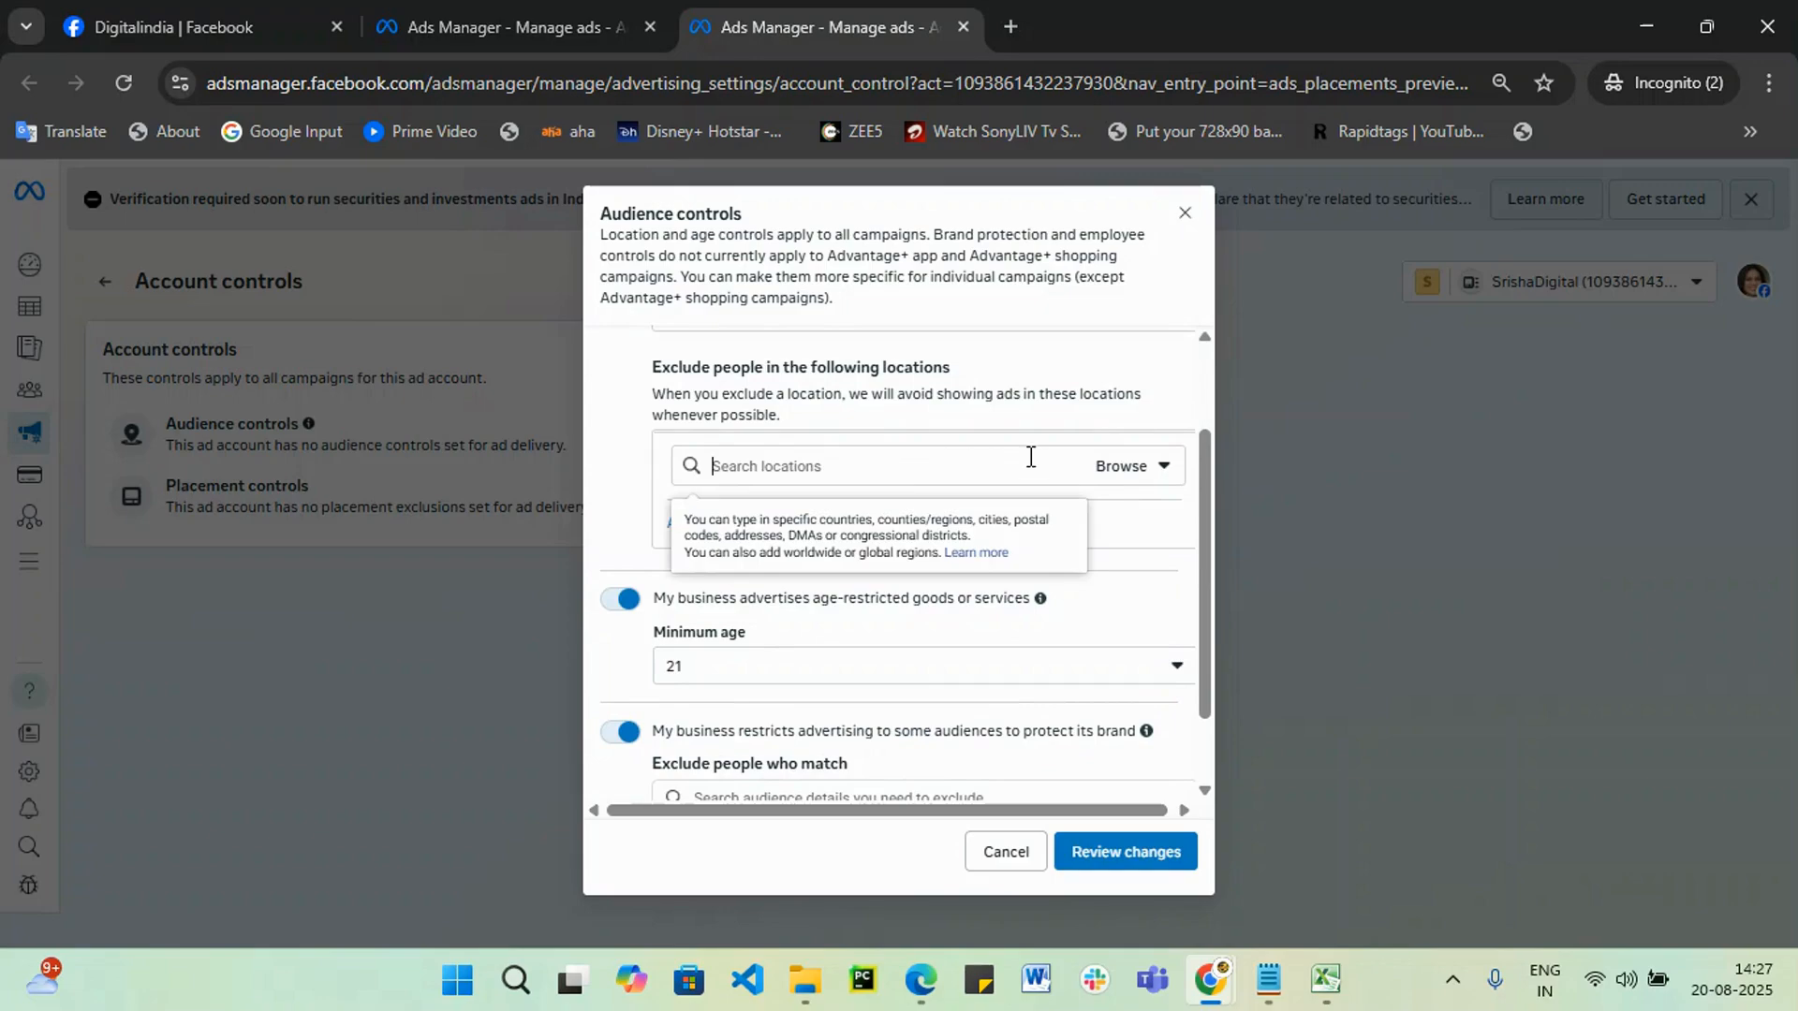
left_click(1162, 467)
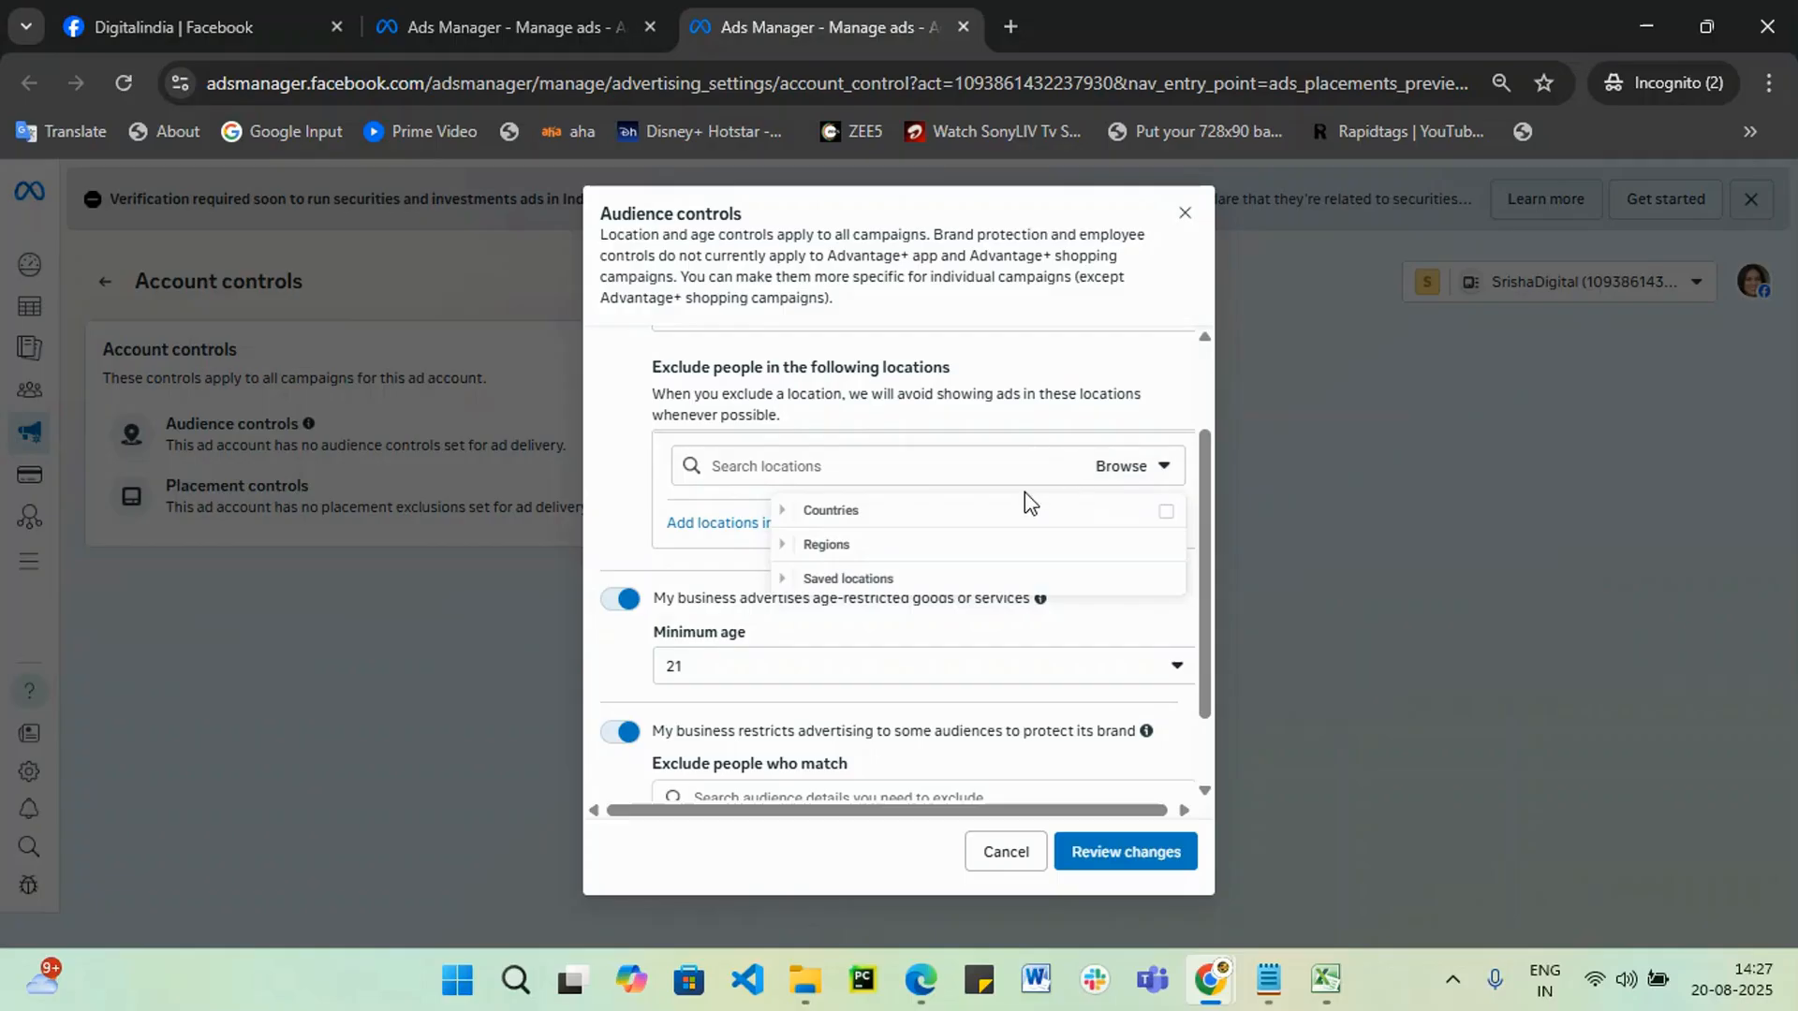
left_click(803, 551)
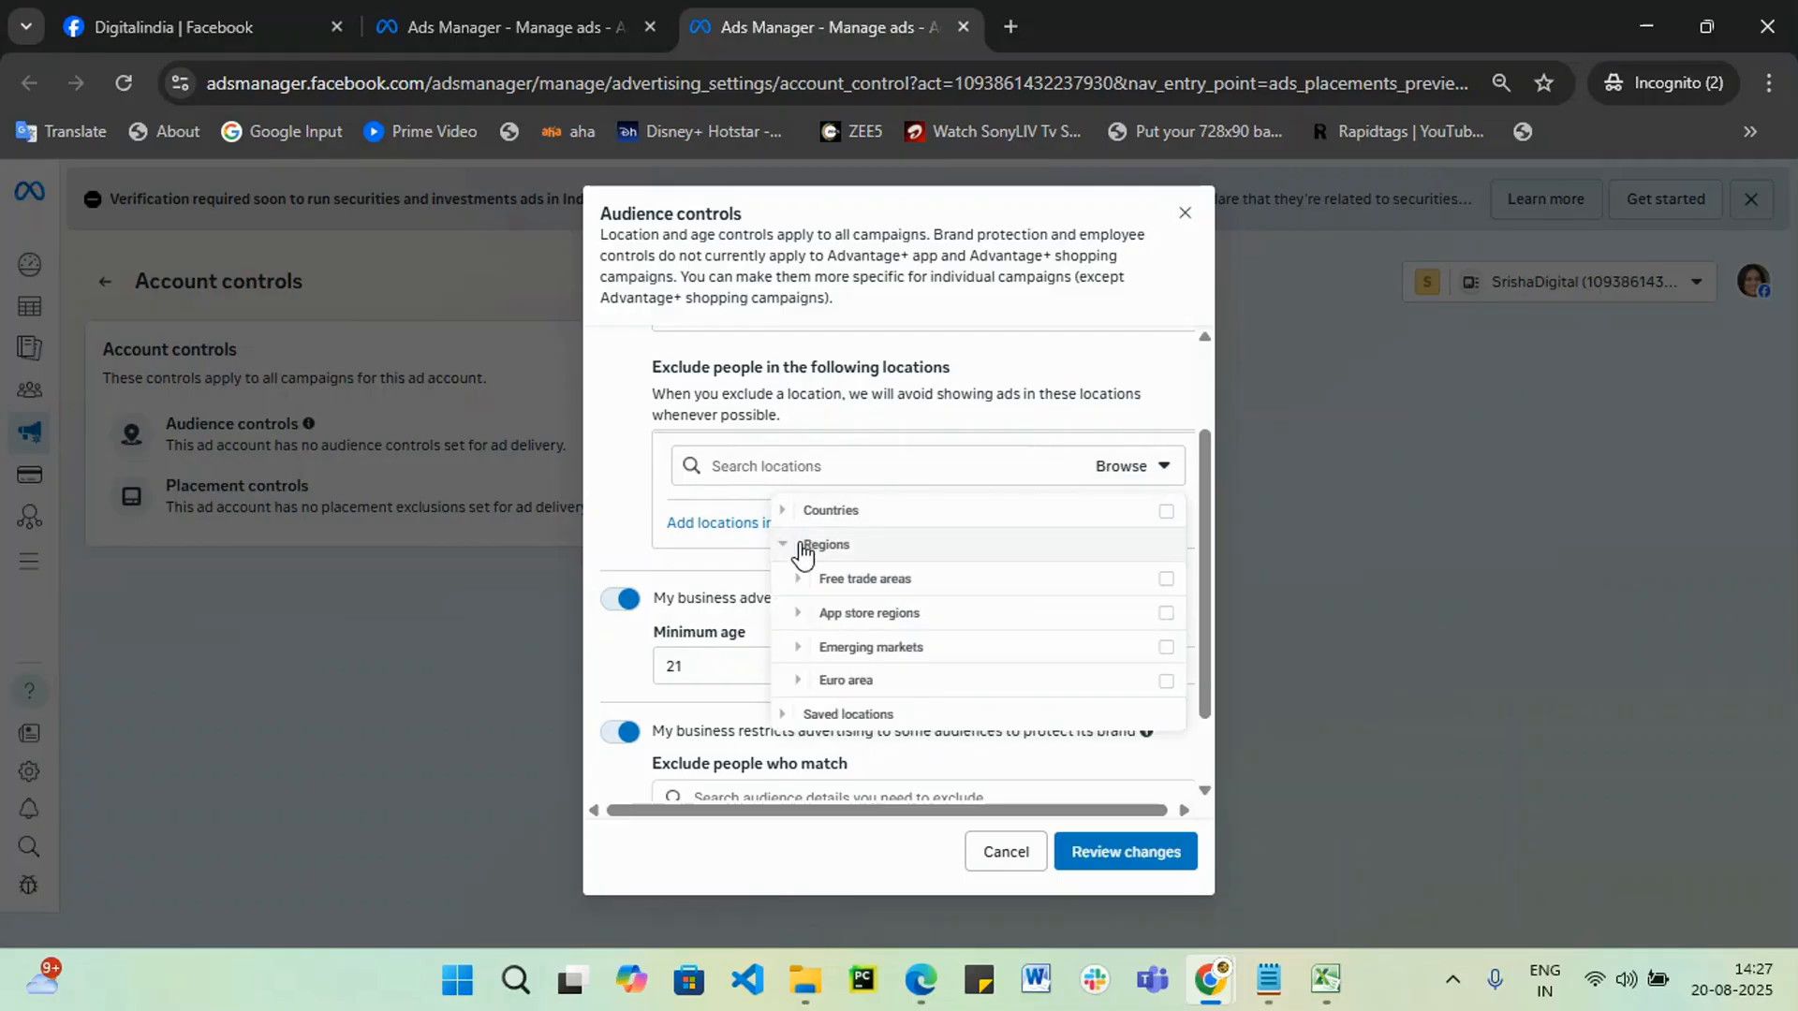
mouse_move(965, 616)
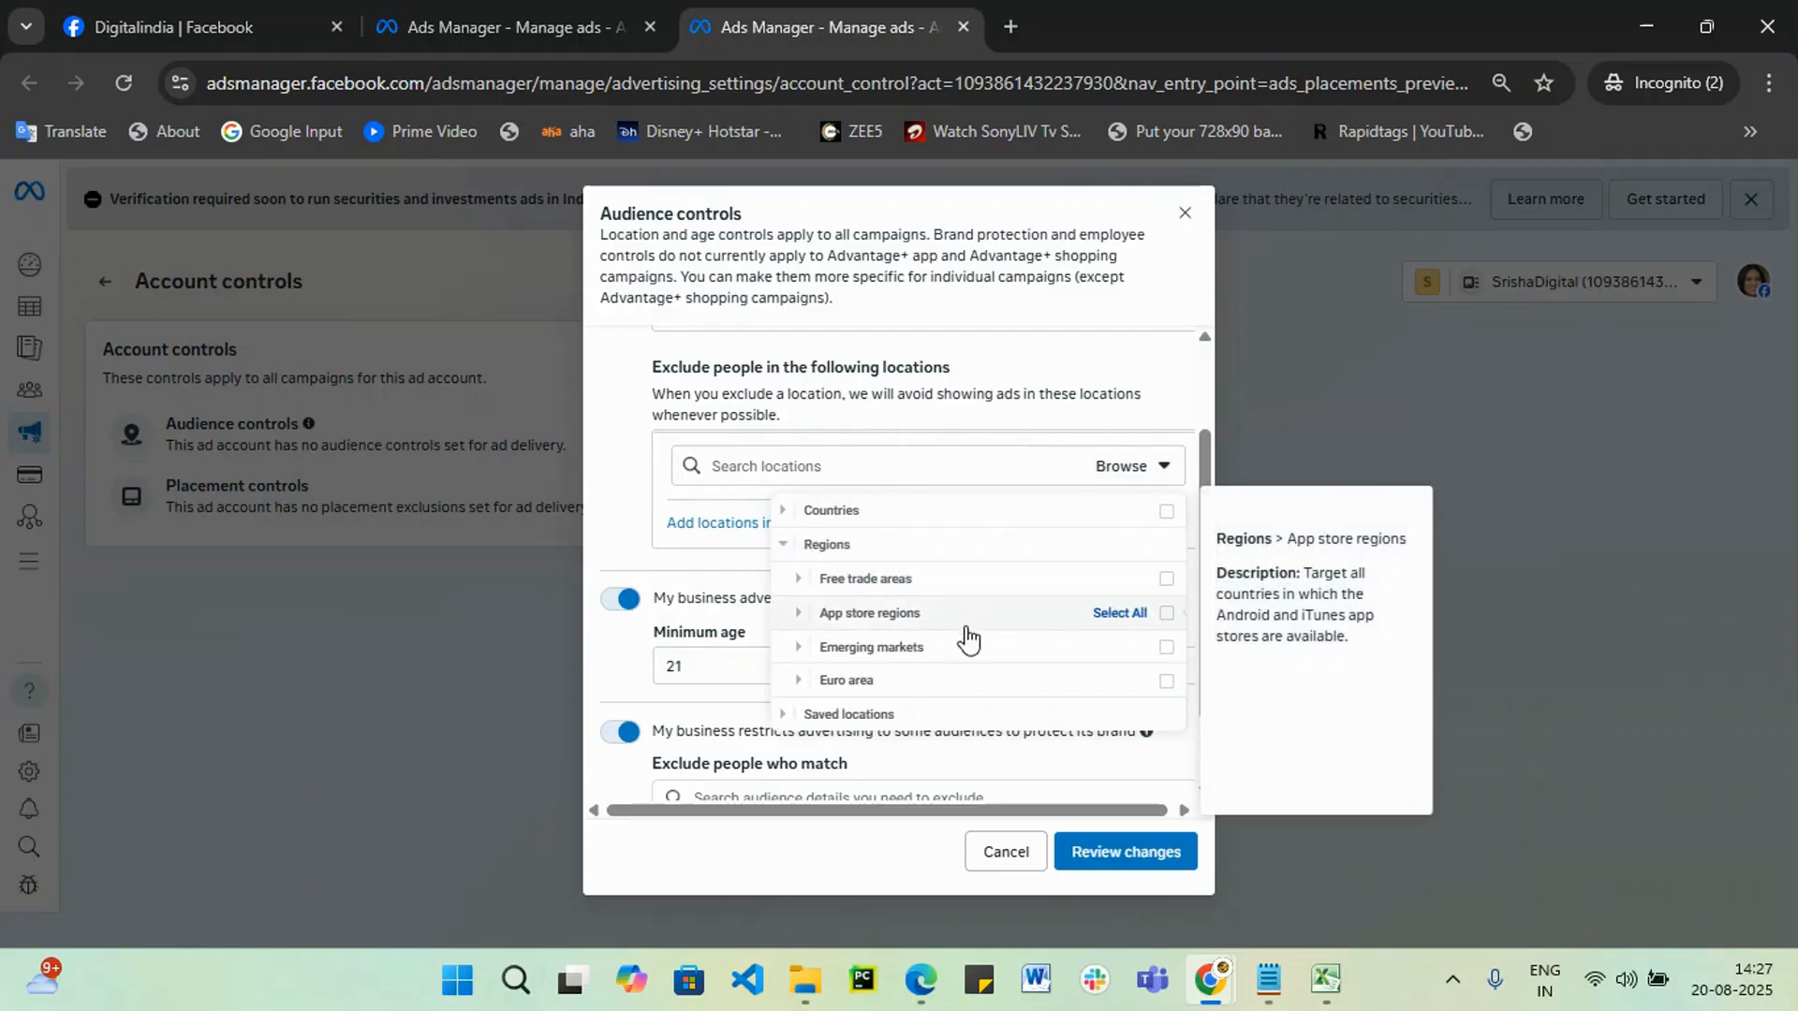
left_click(785, 511)
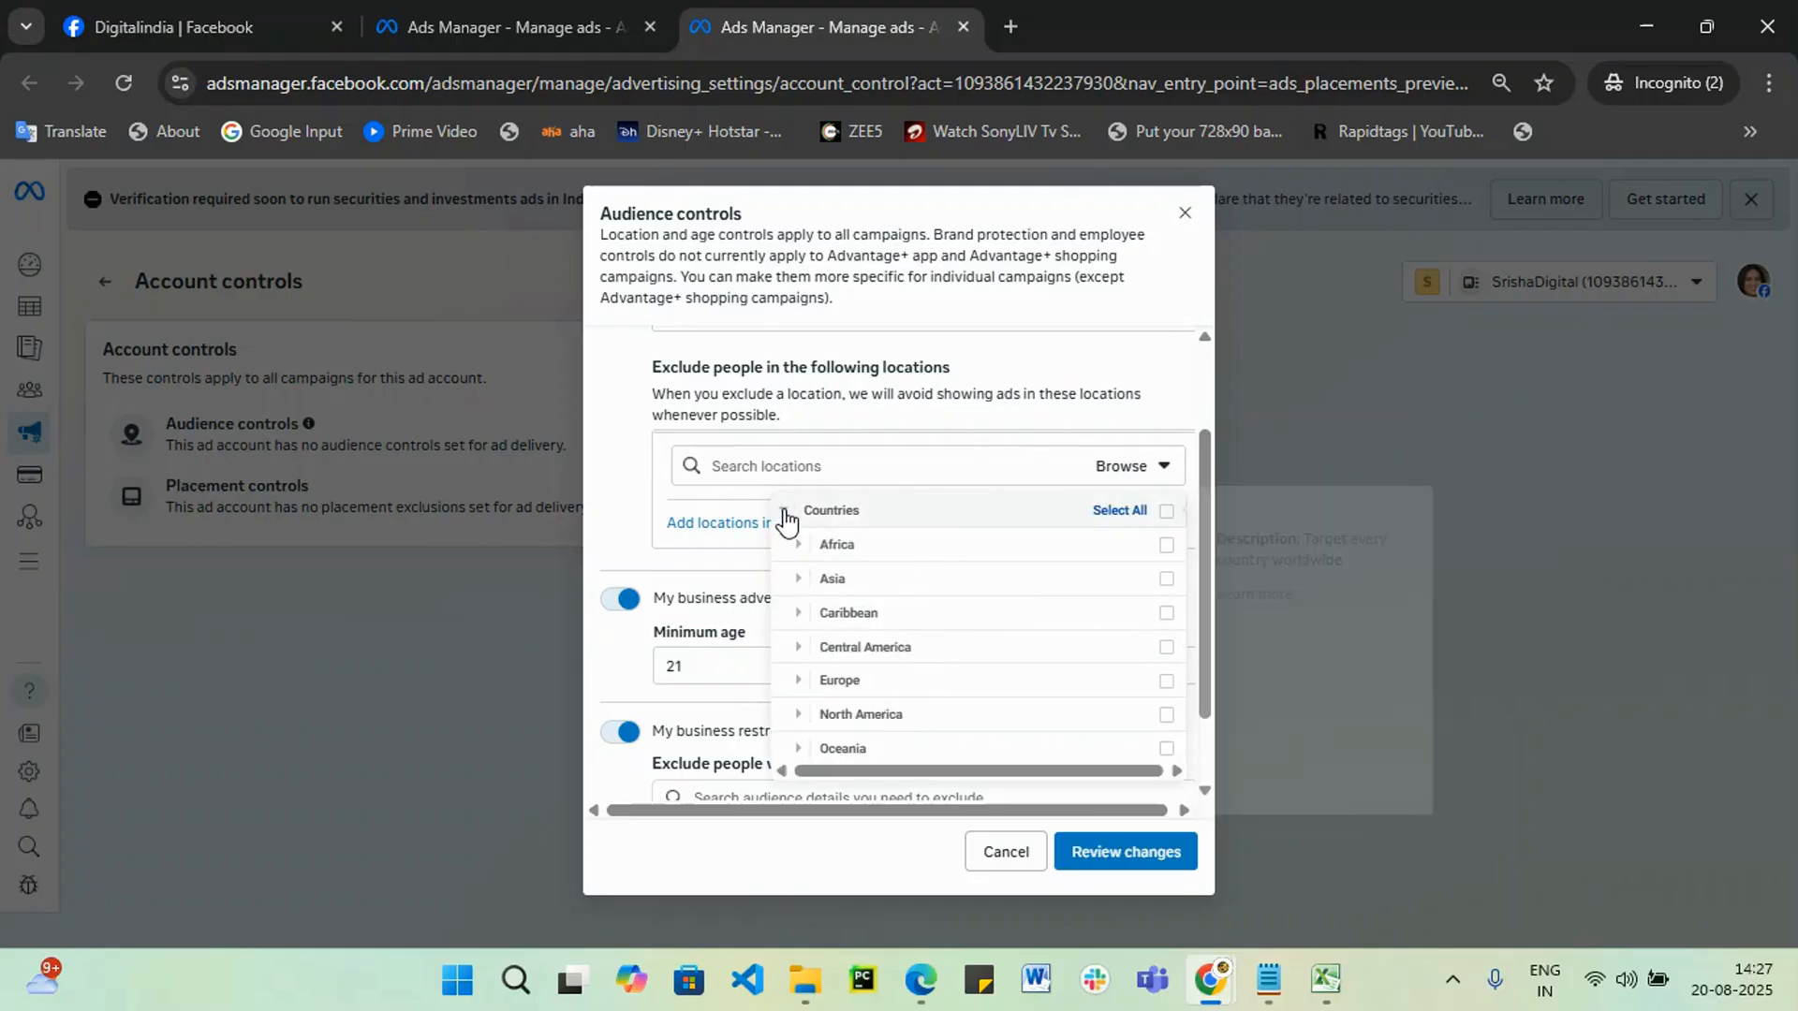
scroll(916, 645, "down", 1)
scroll(839, 674, "up", 1)
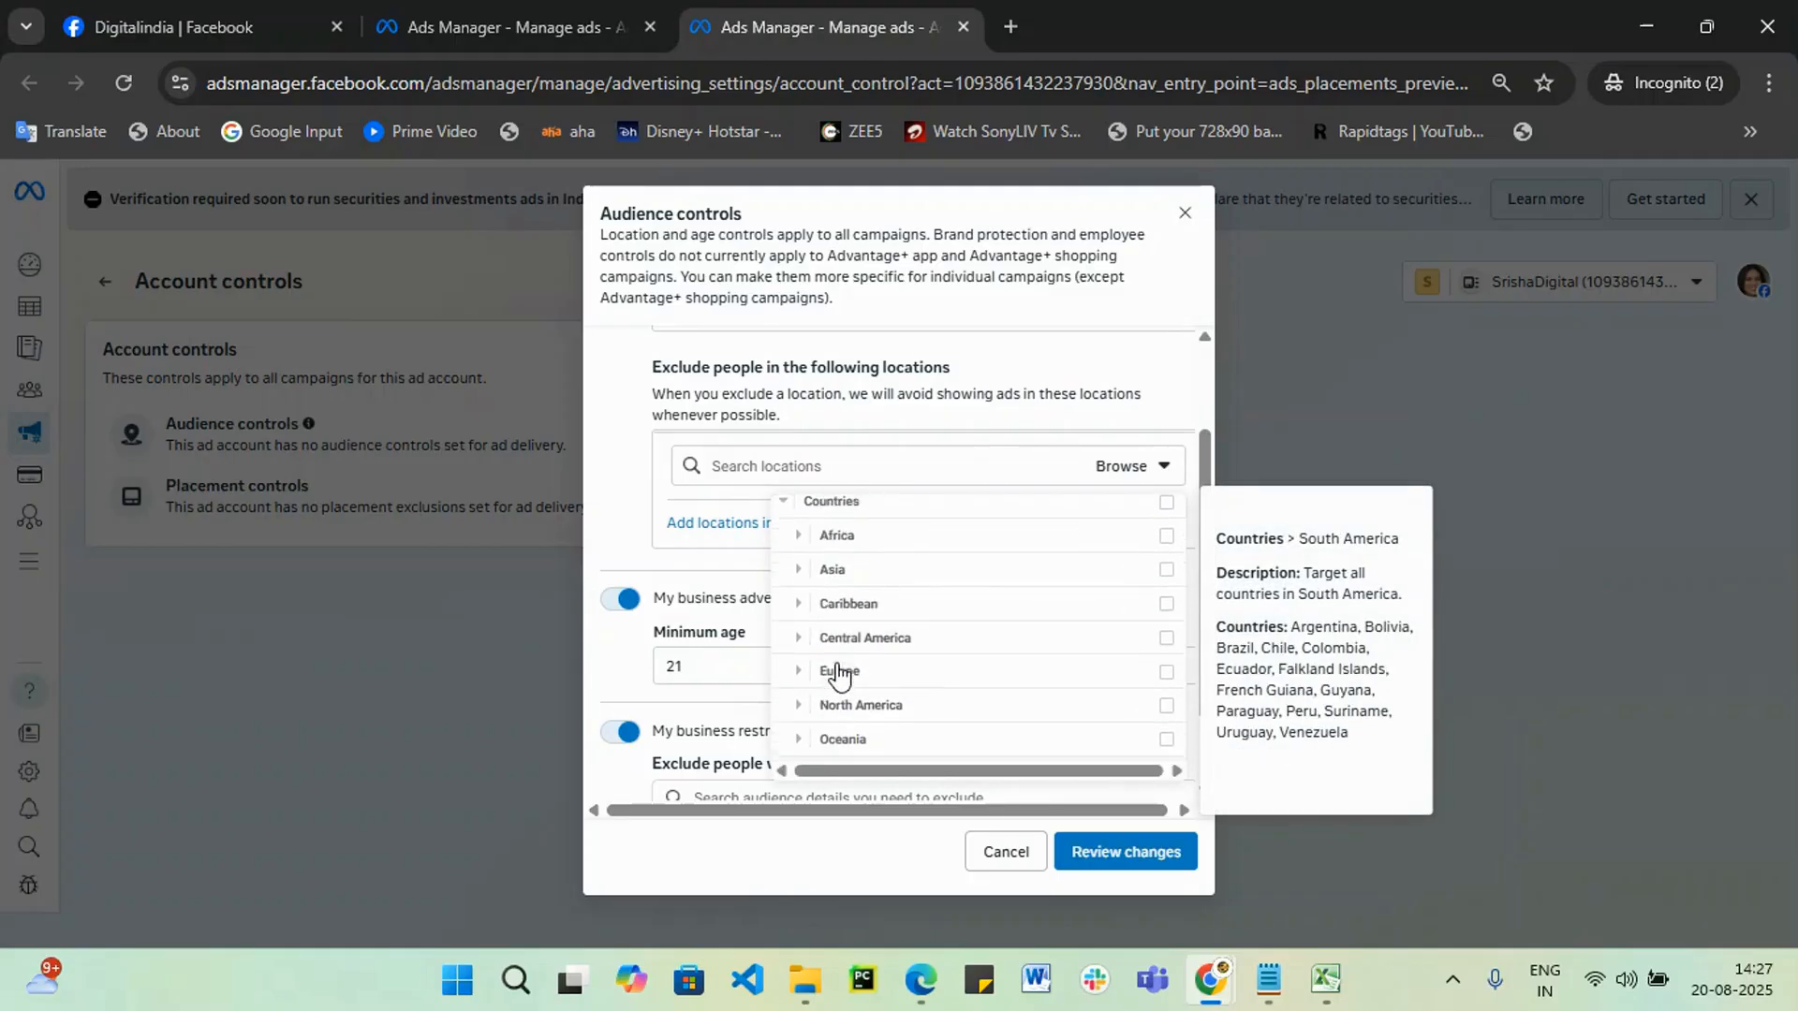
left_click(799, 466)
type("h")
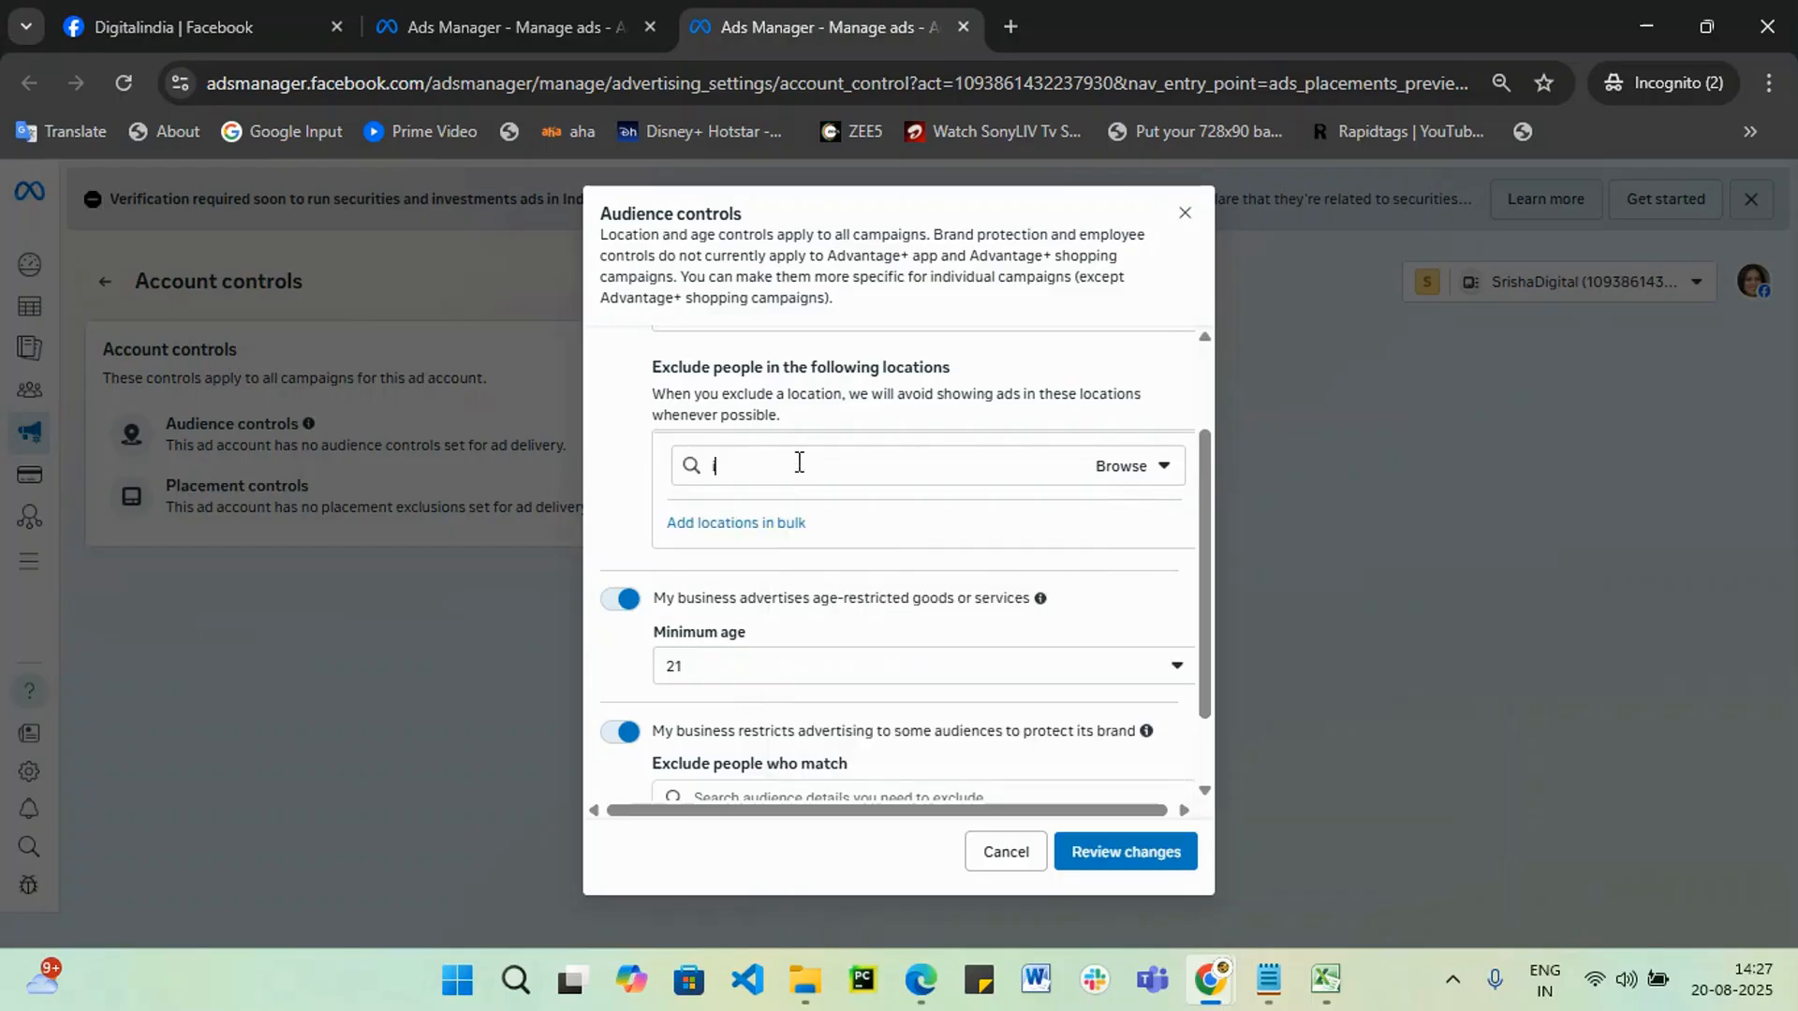
key("BackSpace")
type("hyderaba")
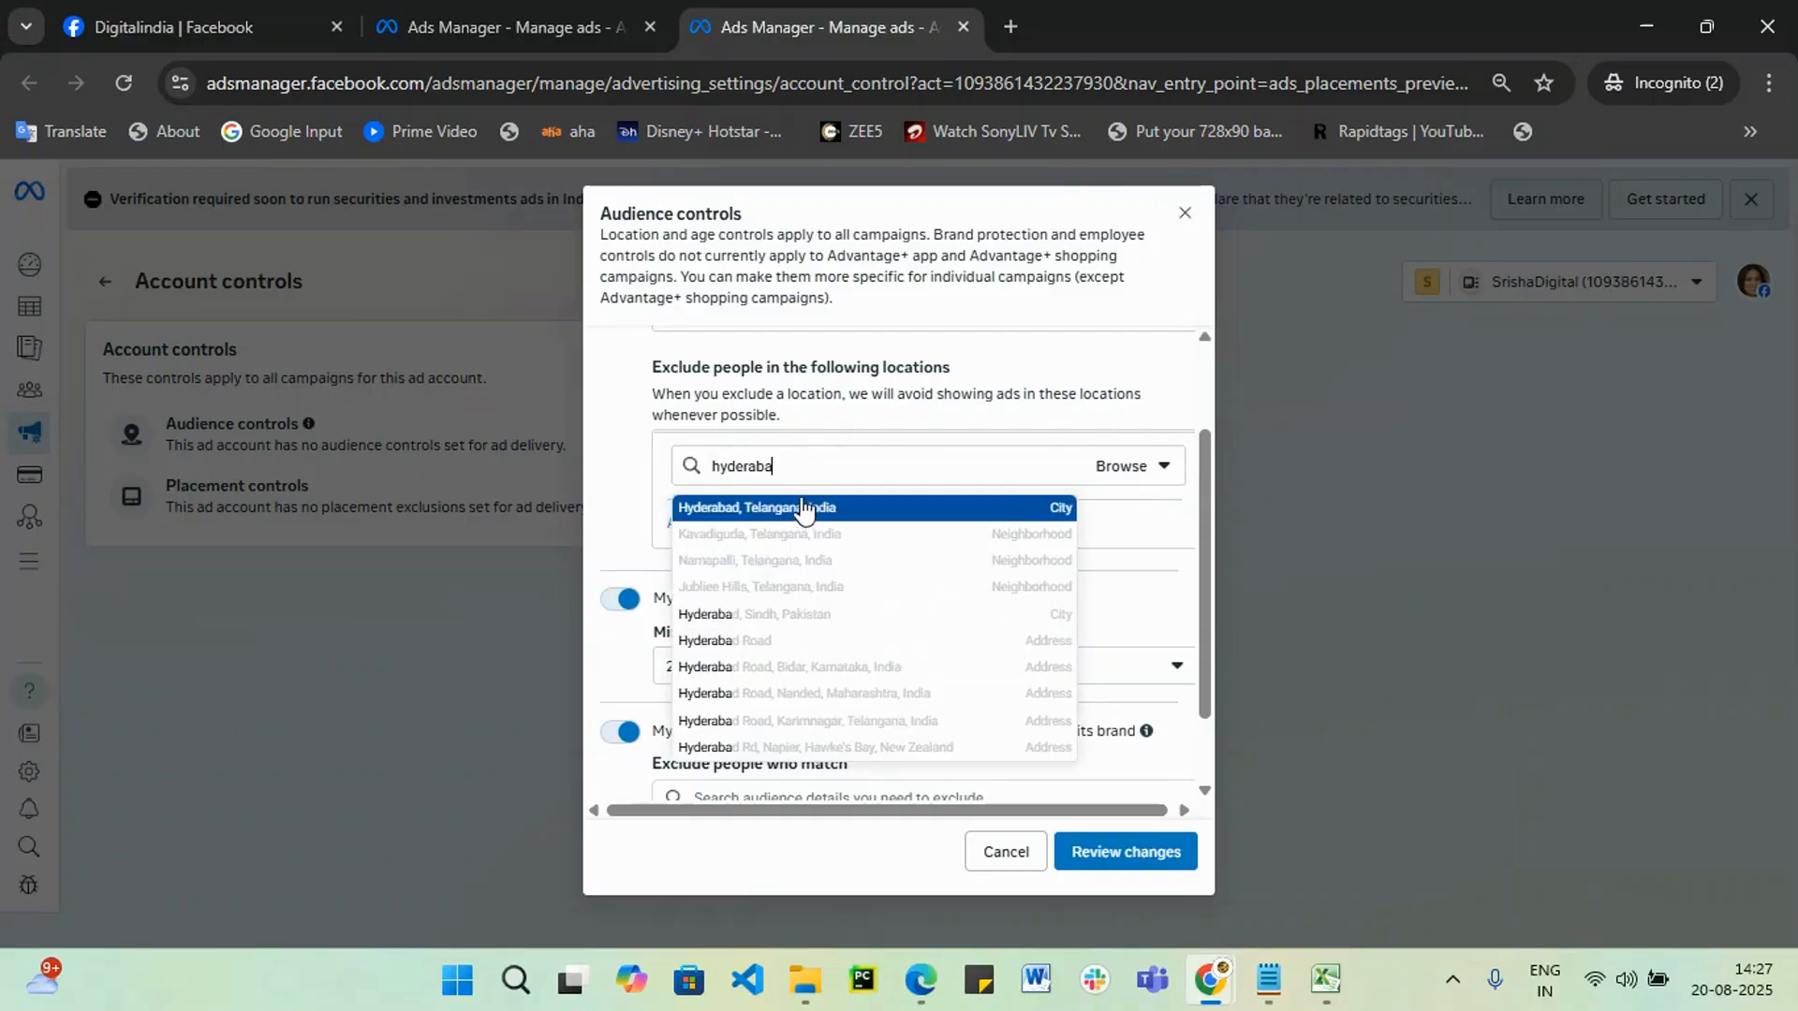
left_click(799, 509)
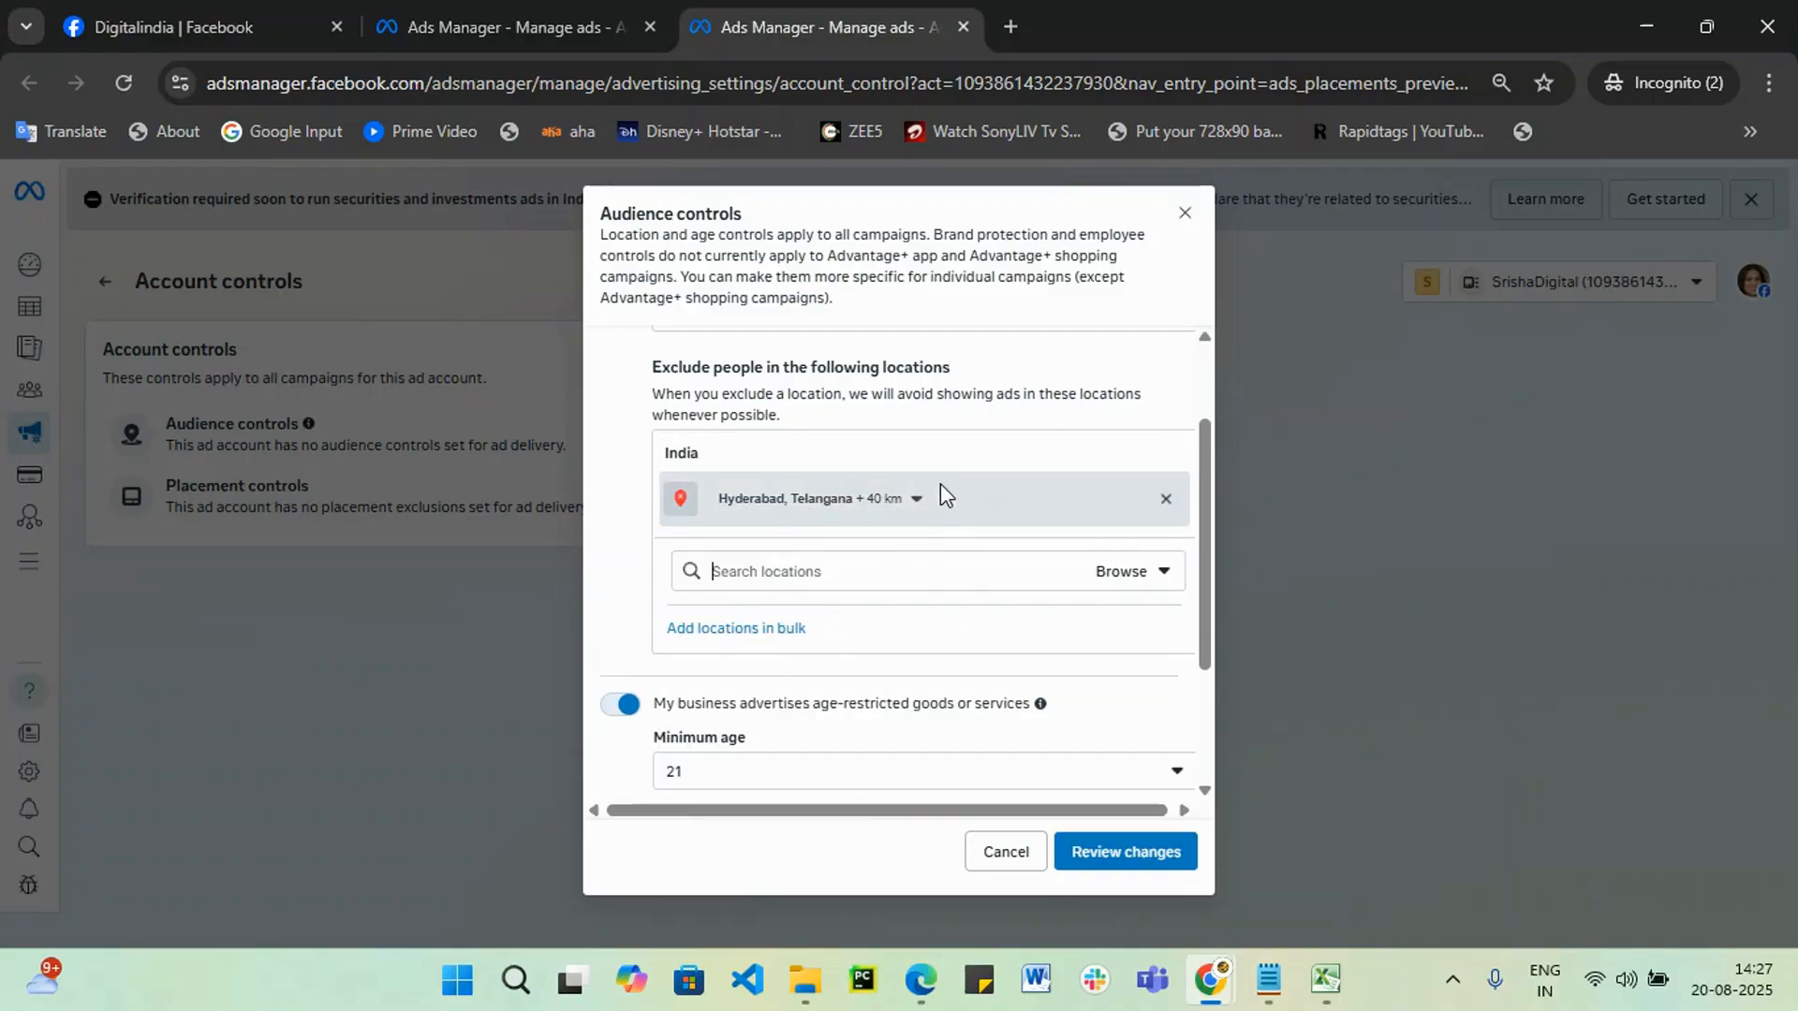
scroll(990, 629, "down", 2)
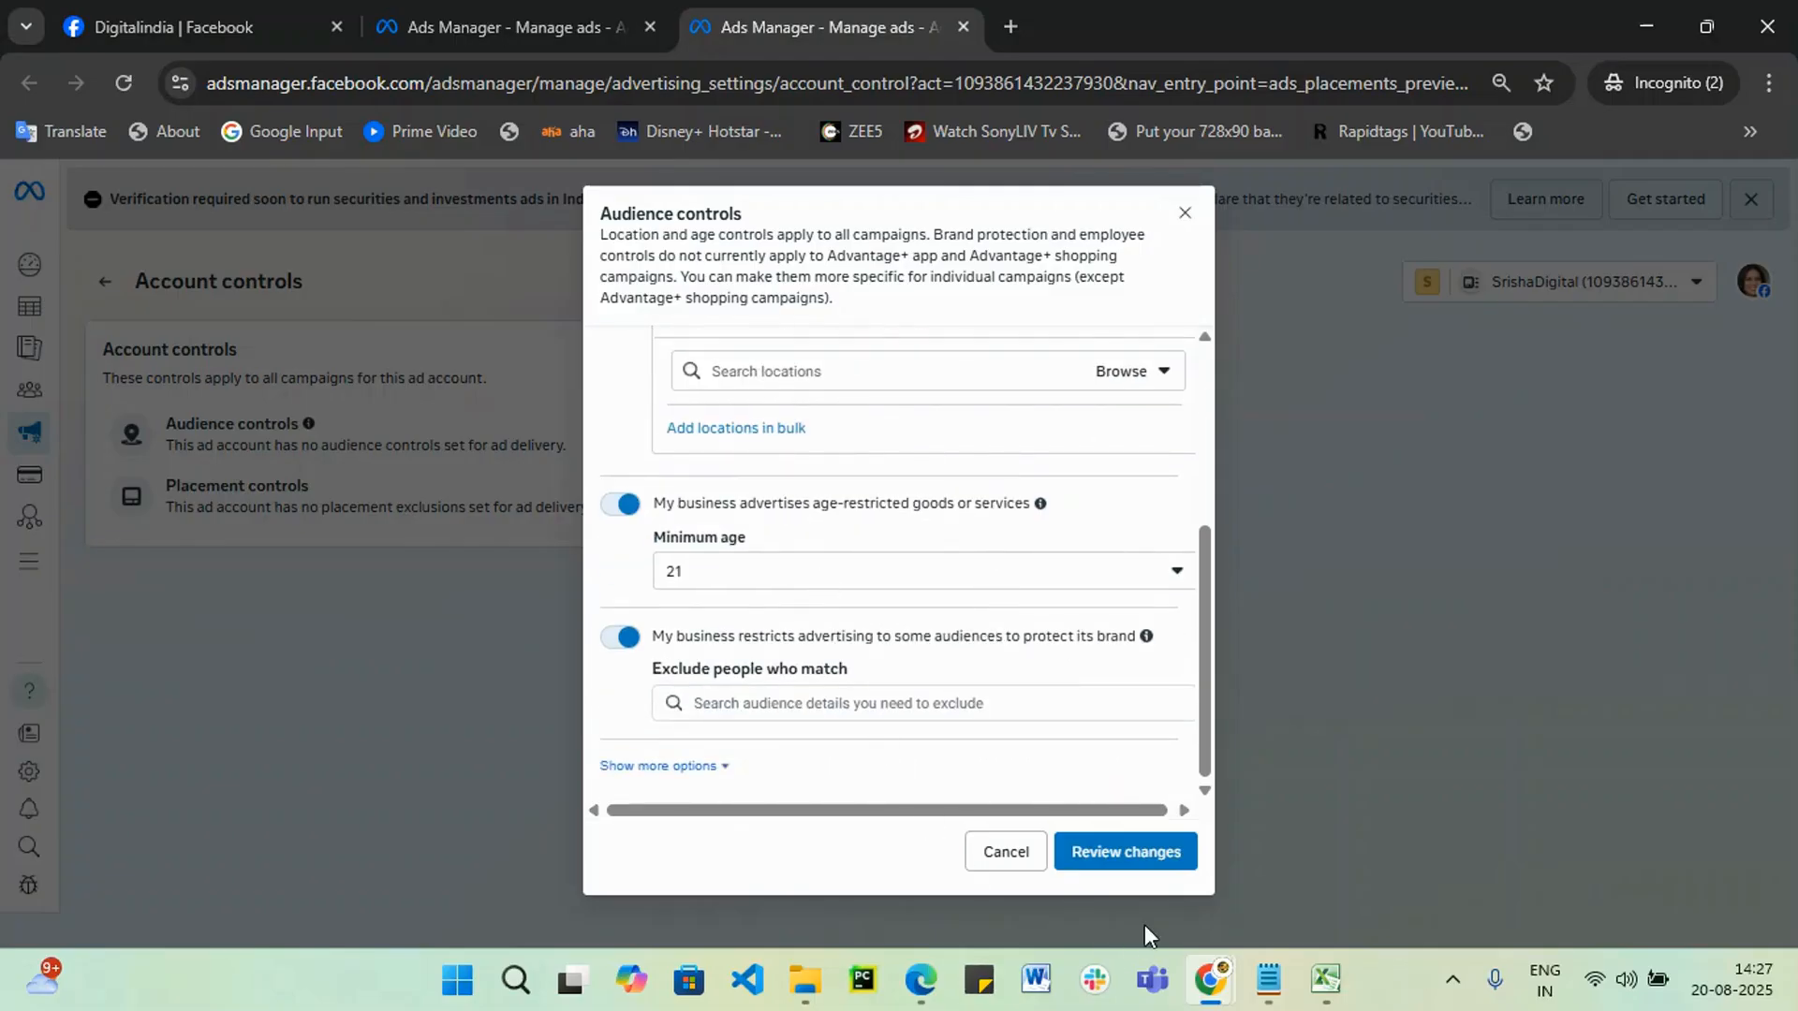
left_click(1002, 857)
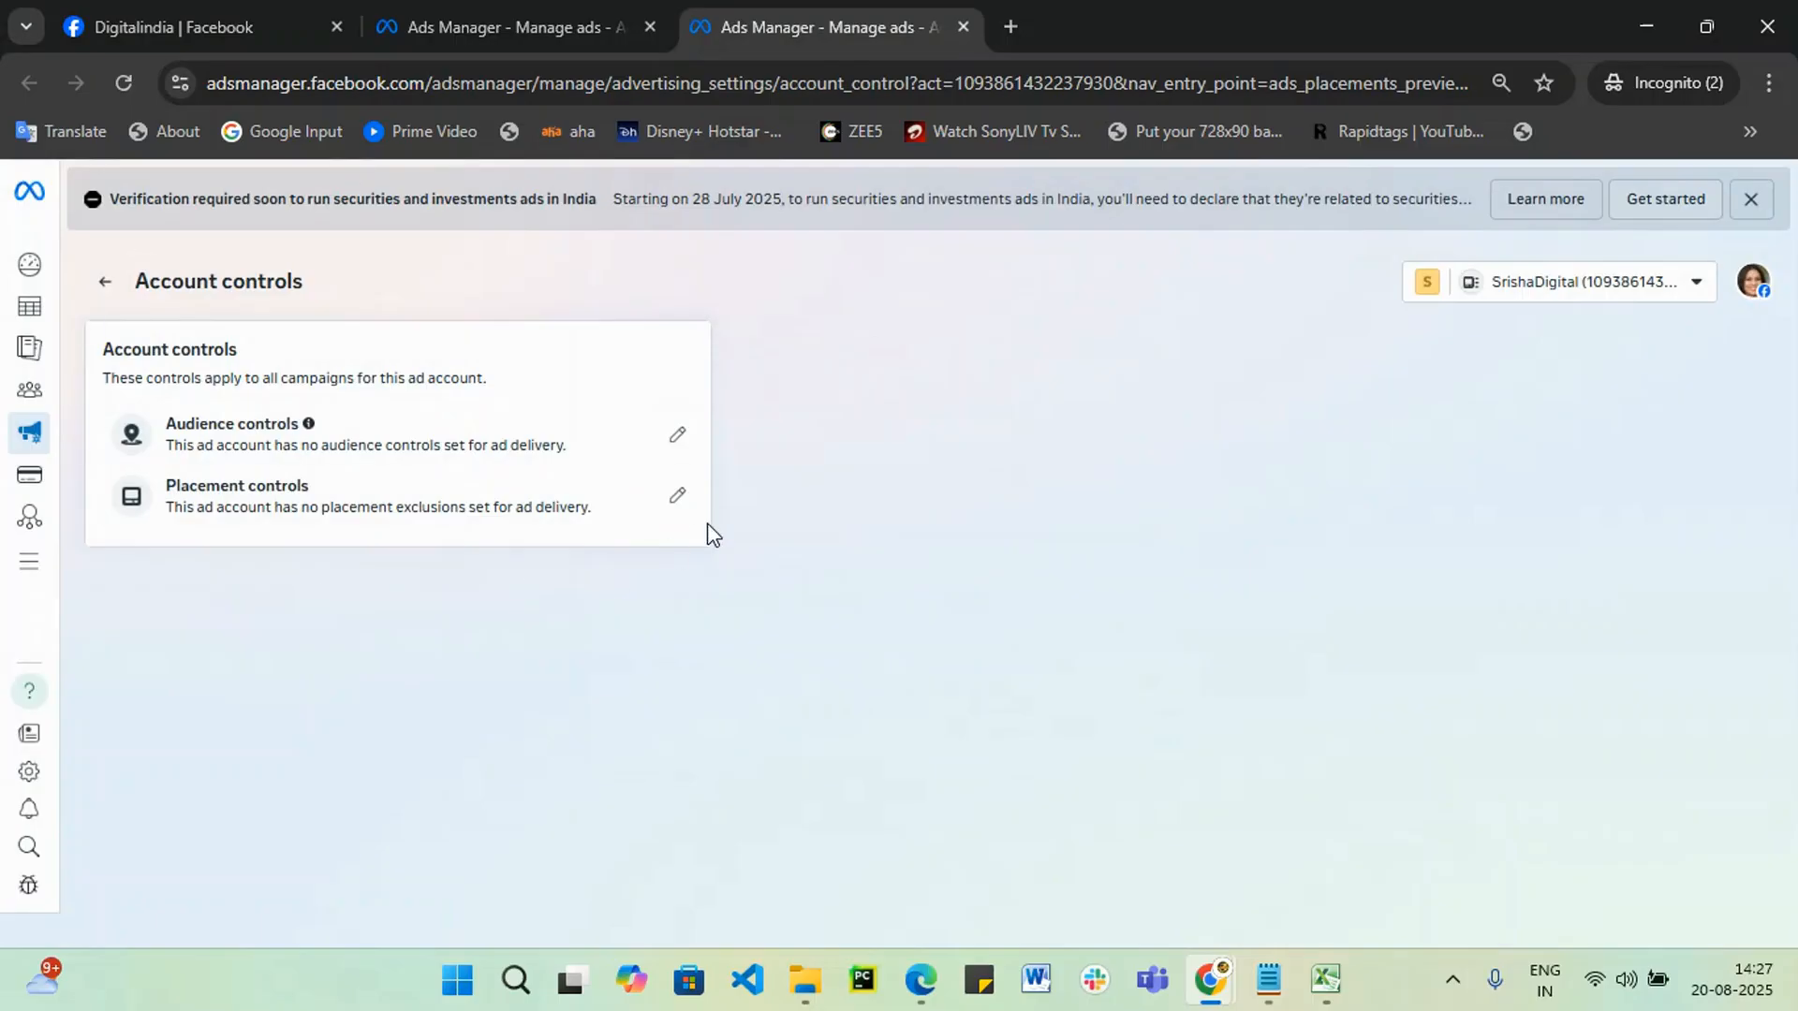
- Exclude Audience Network placements in account placement controls and confirm the changes
left_click(676, 496)
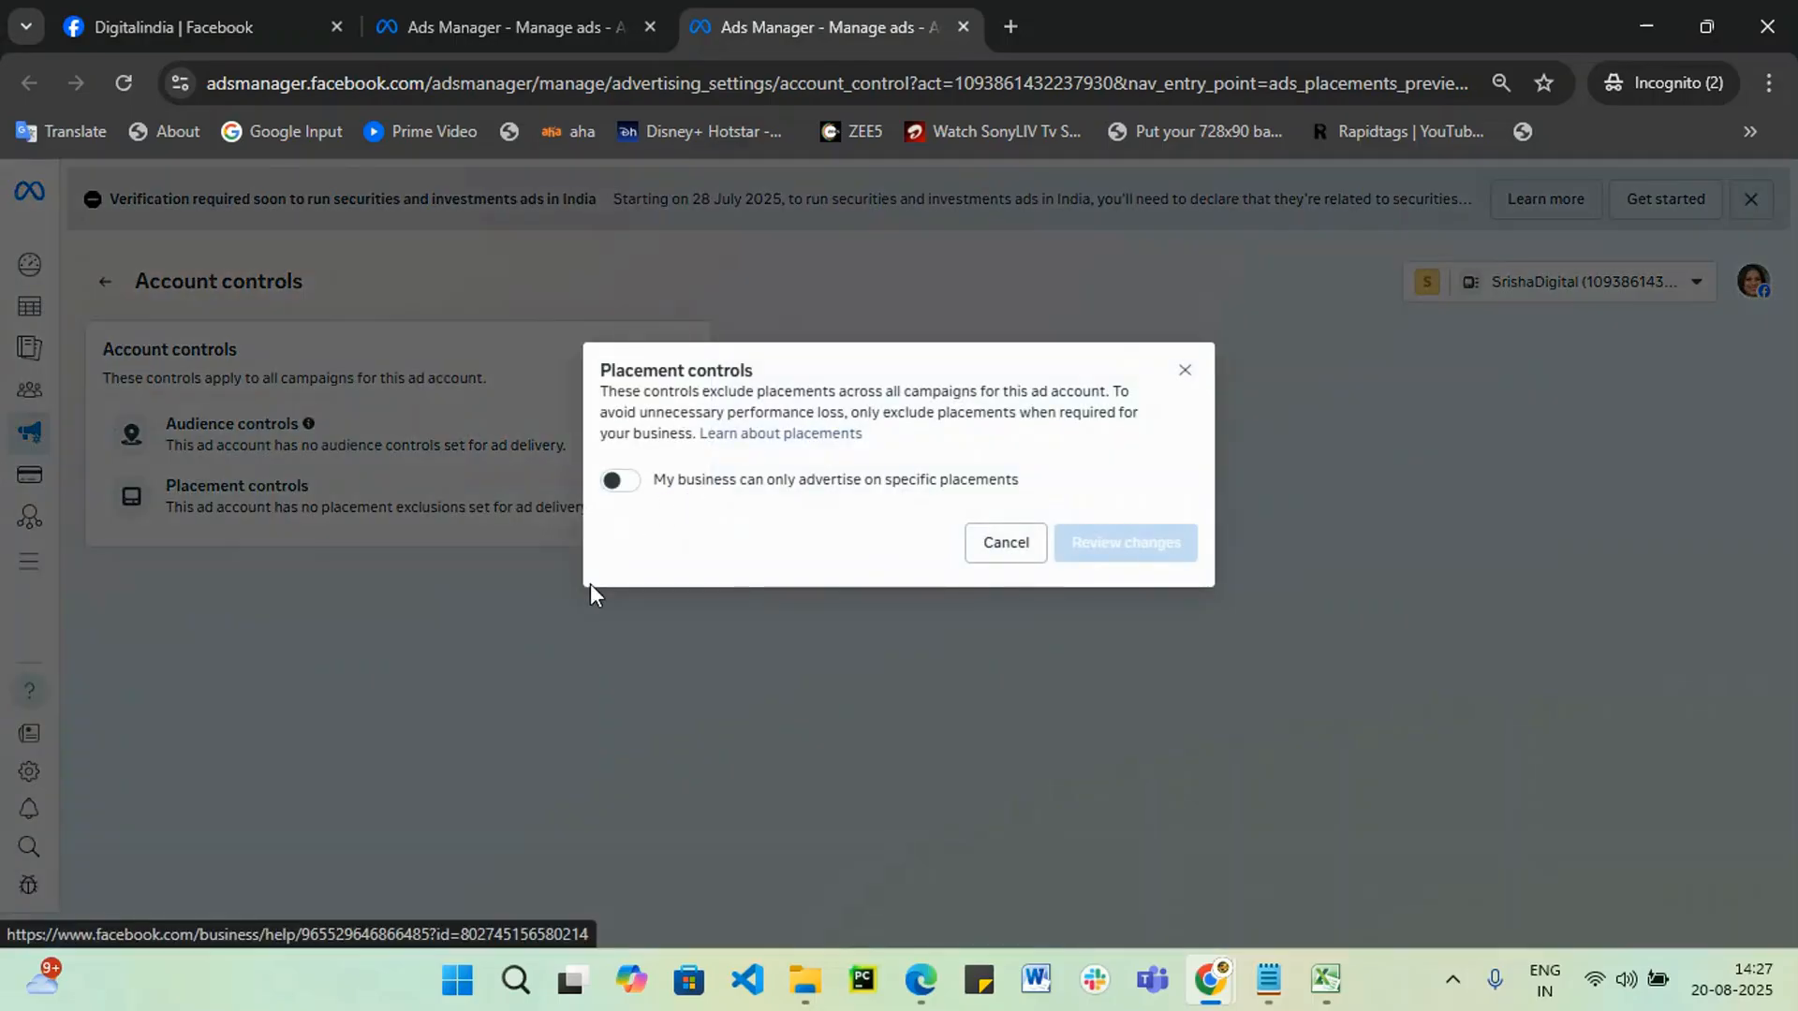
left_click(626, 481)
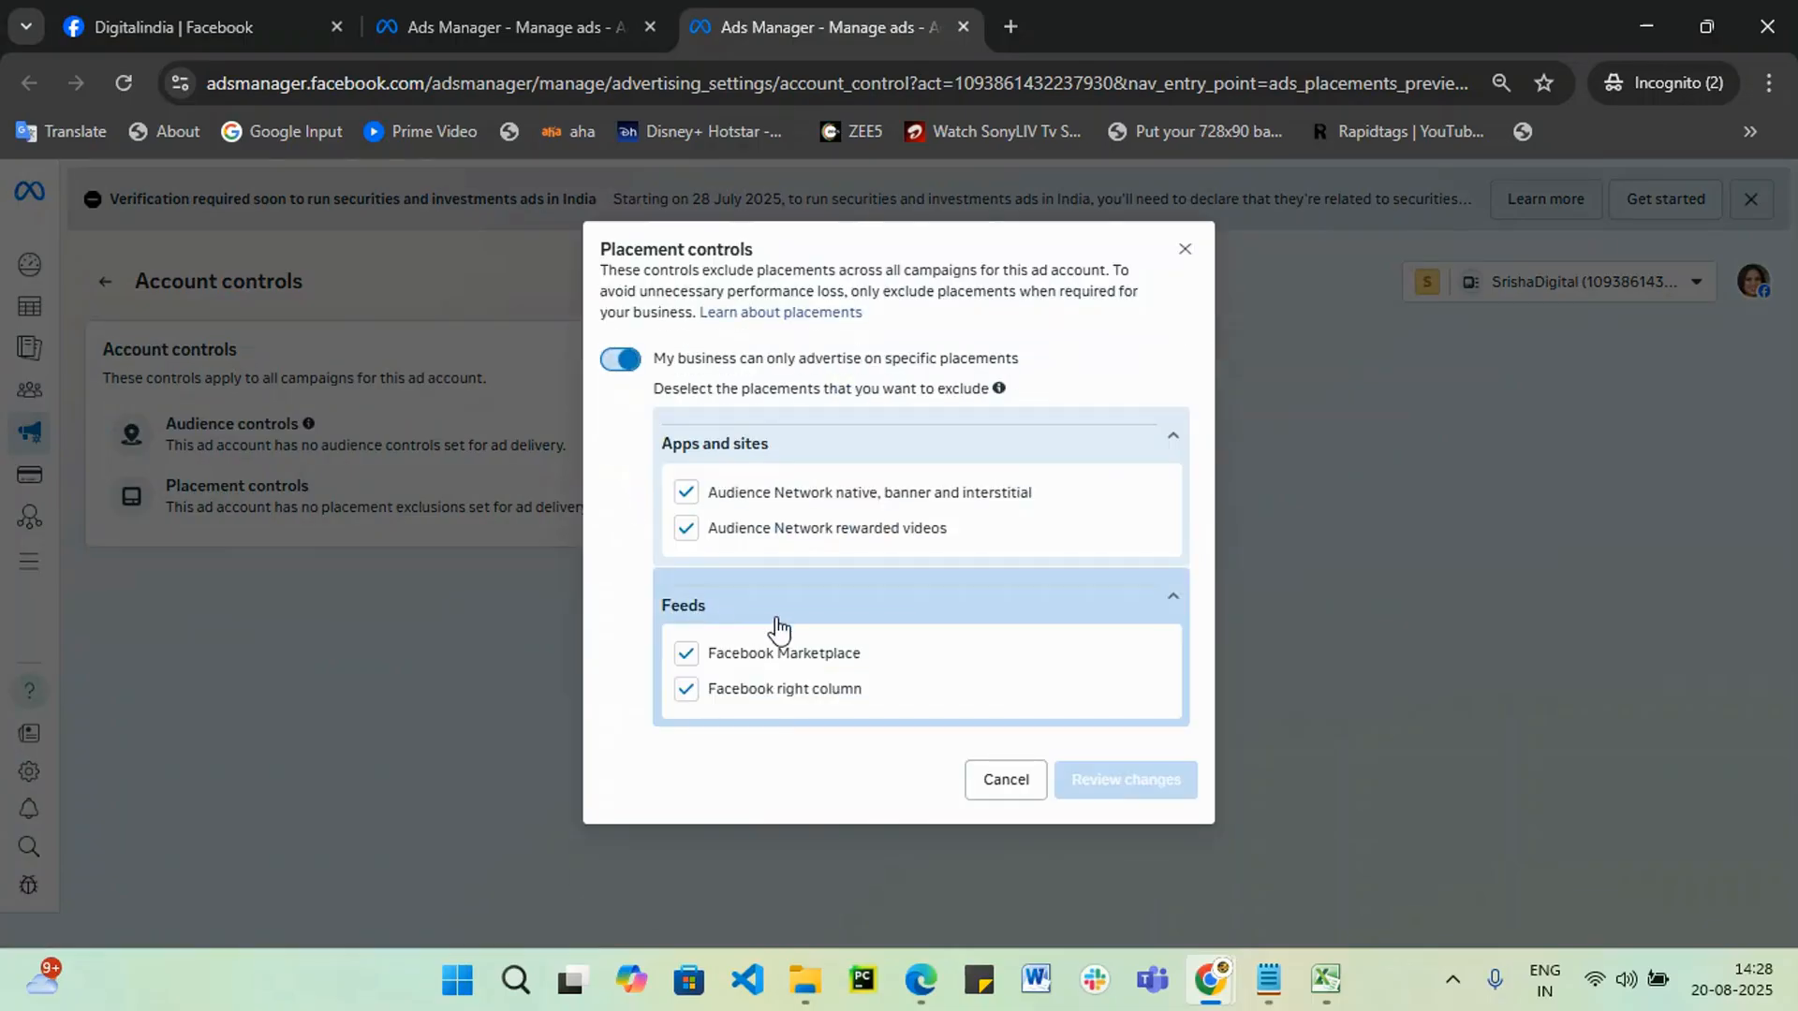
left_click(691, 500)
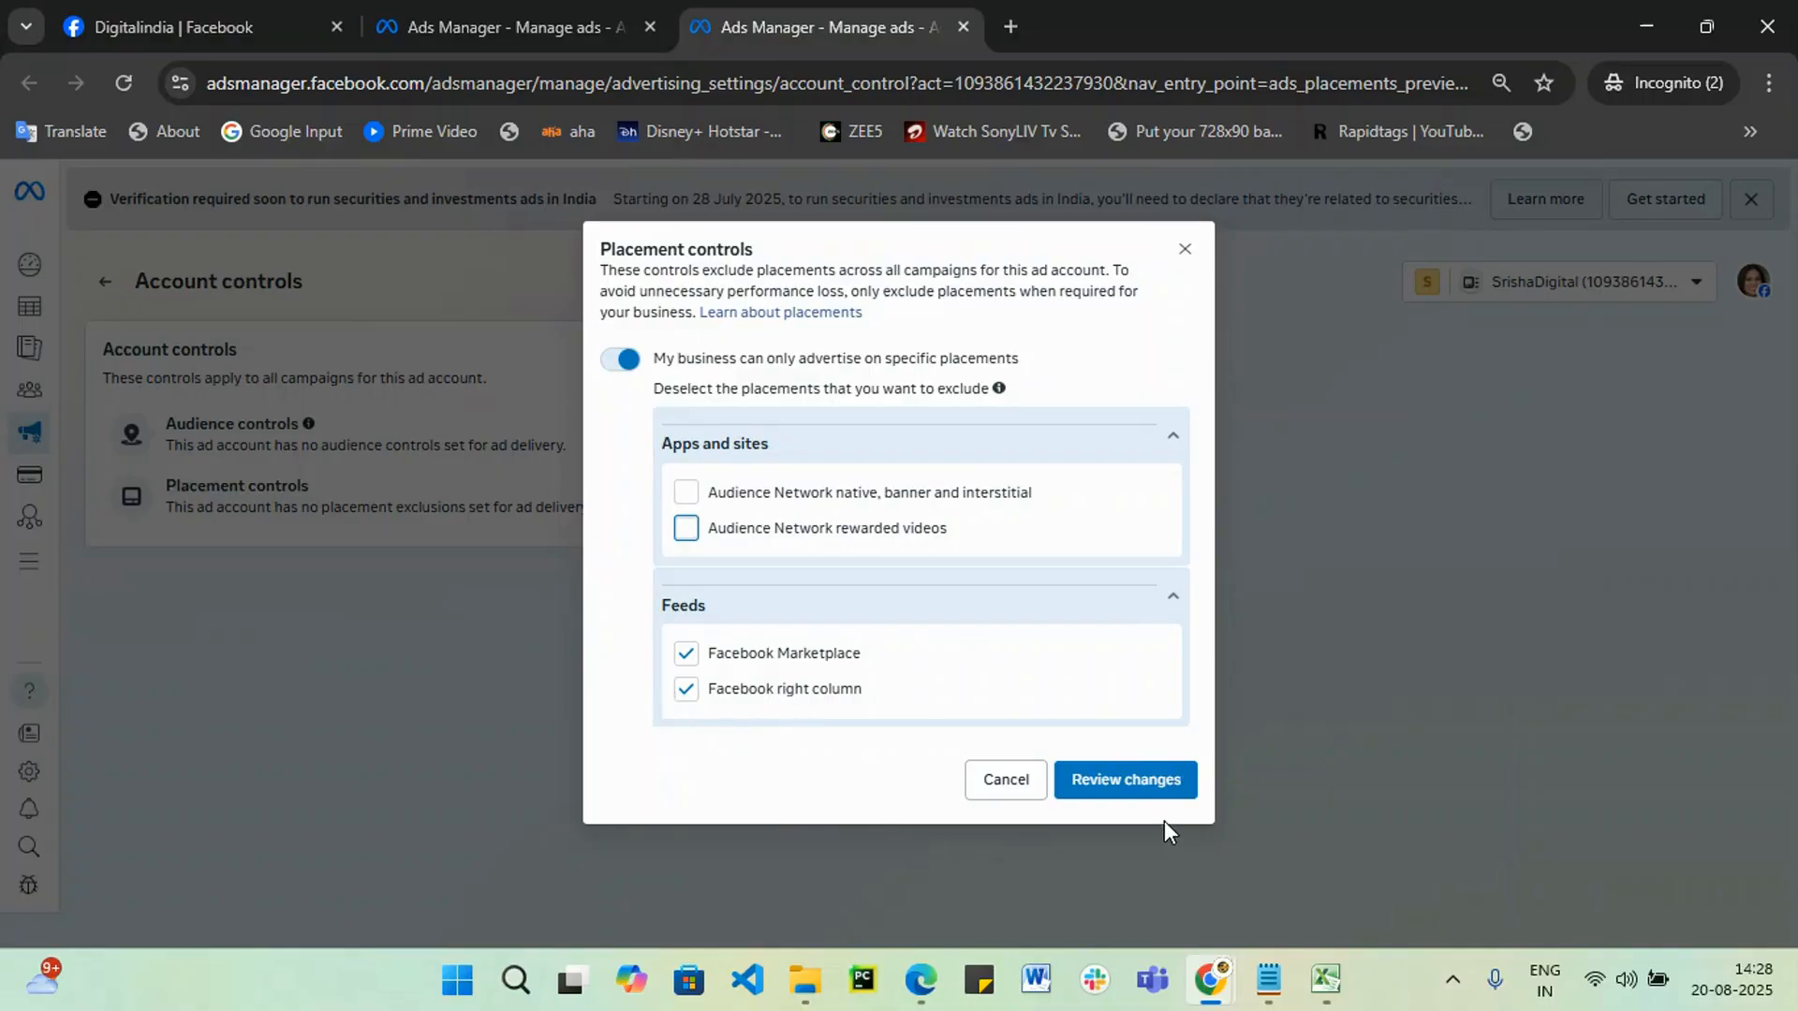
left_click(1152, 795)
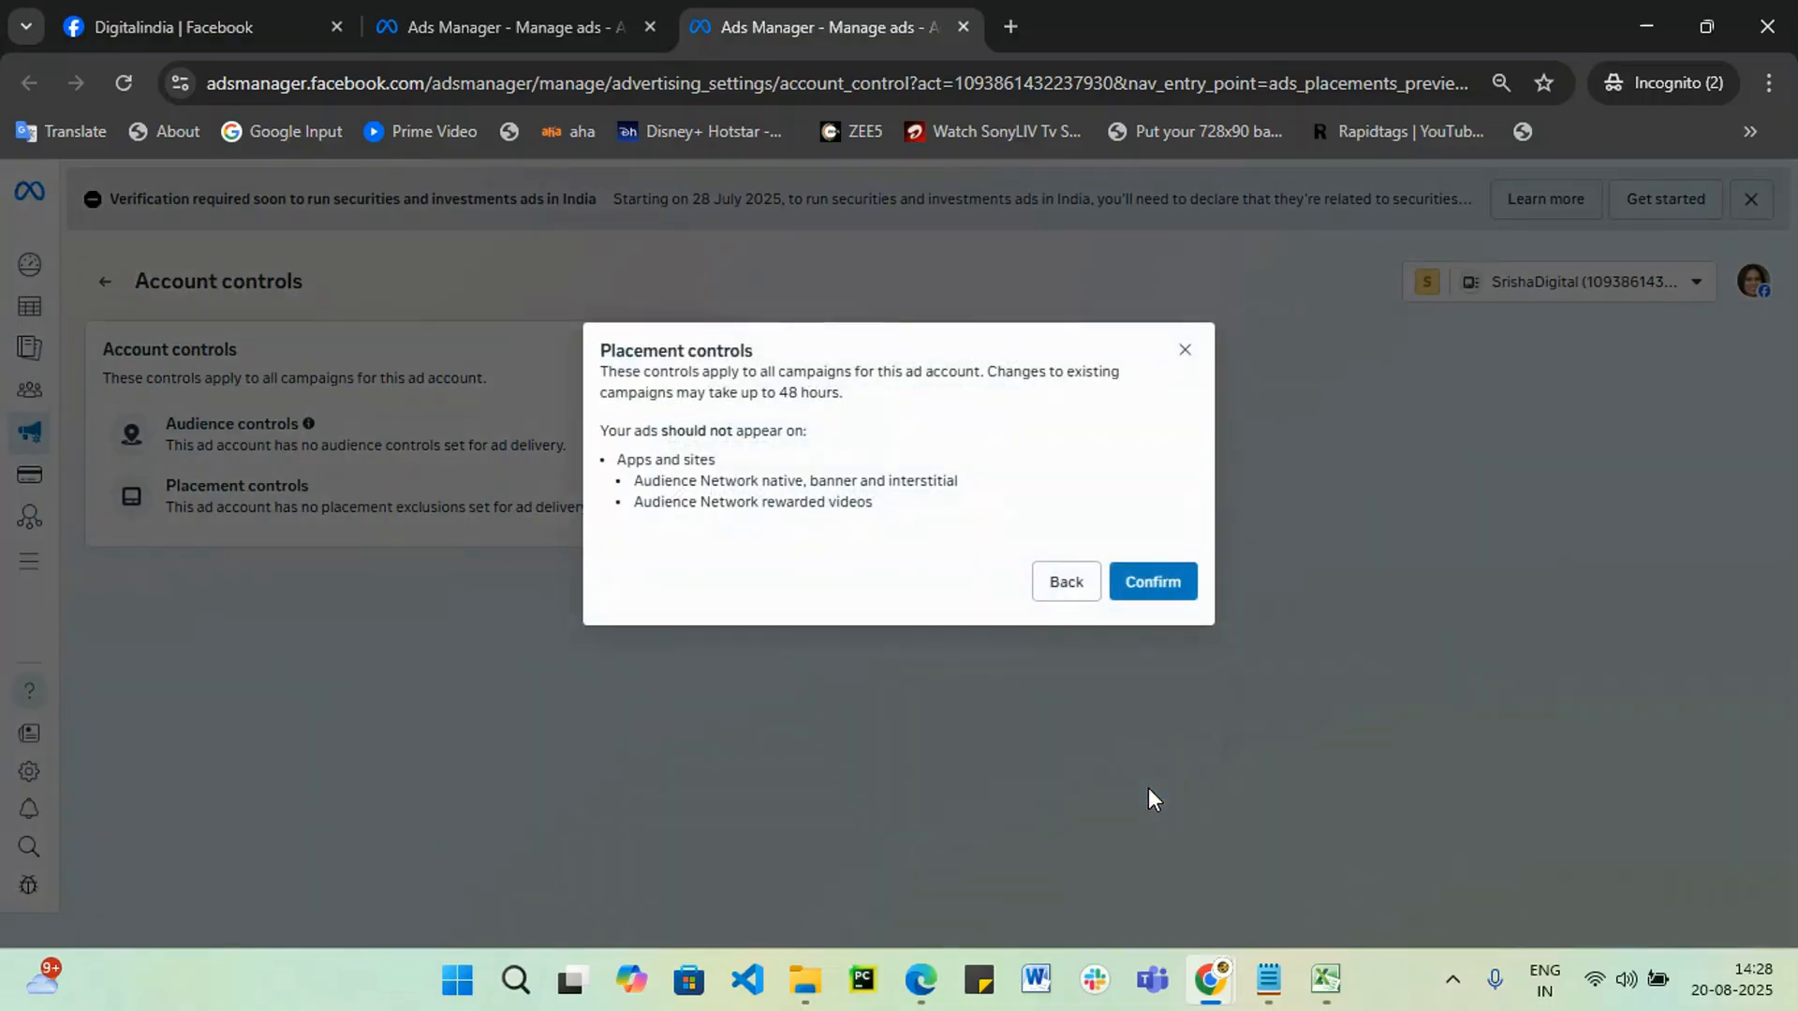
left_click(1151, 585)
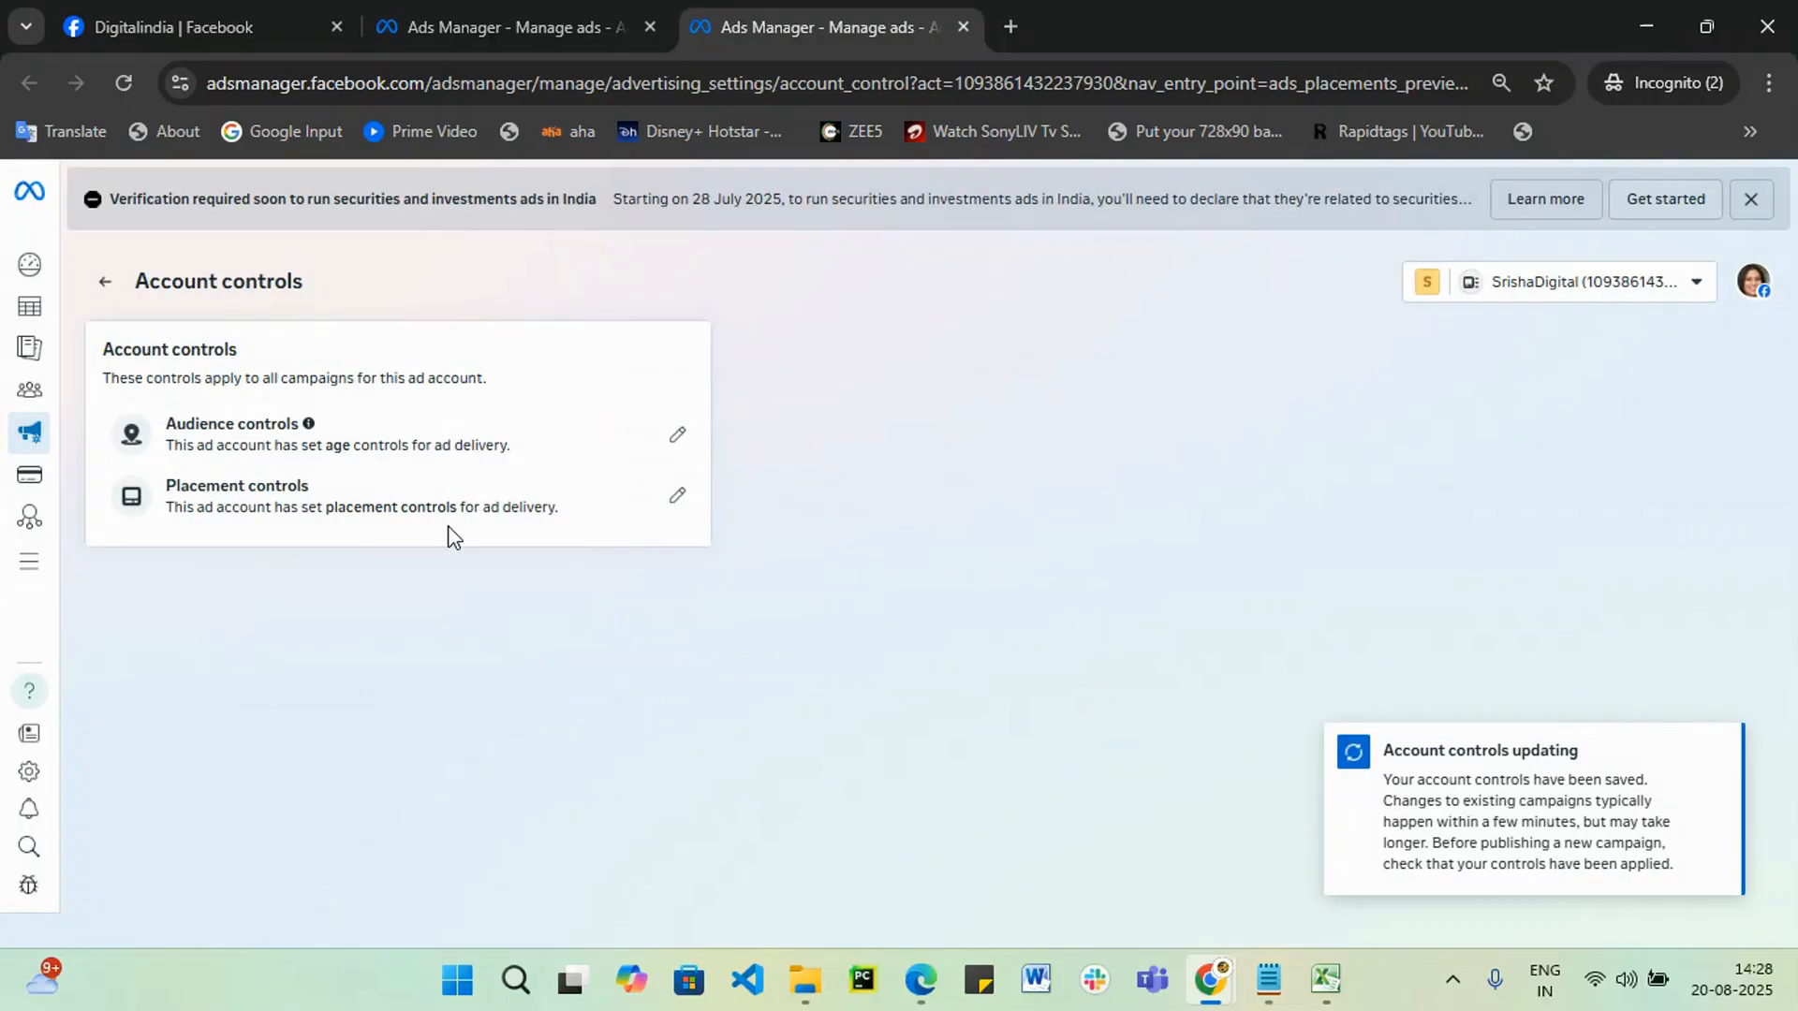
mouse_move(54, 314)
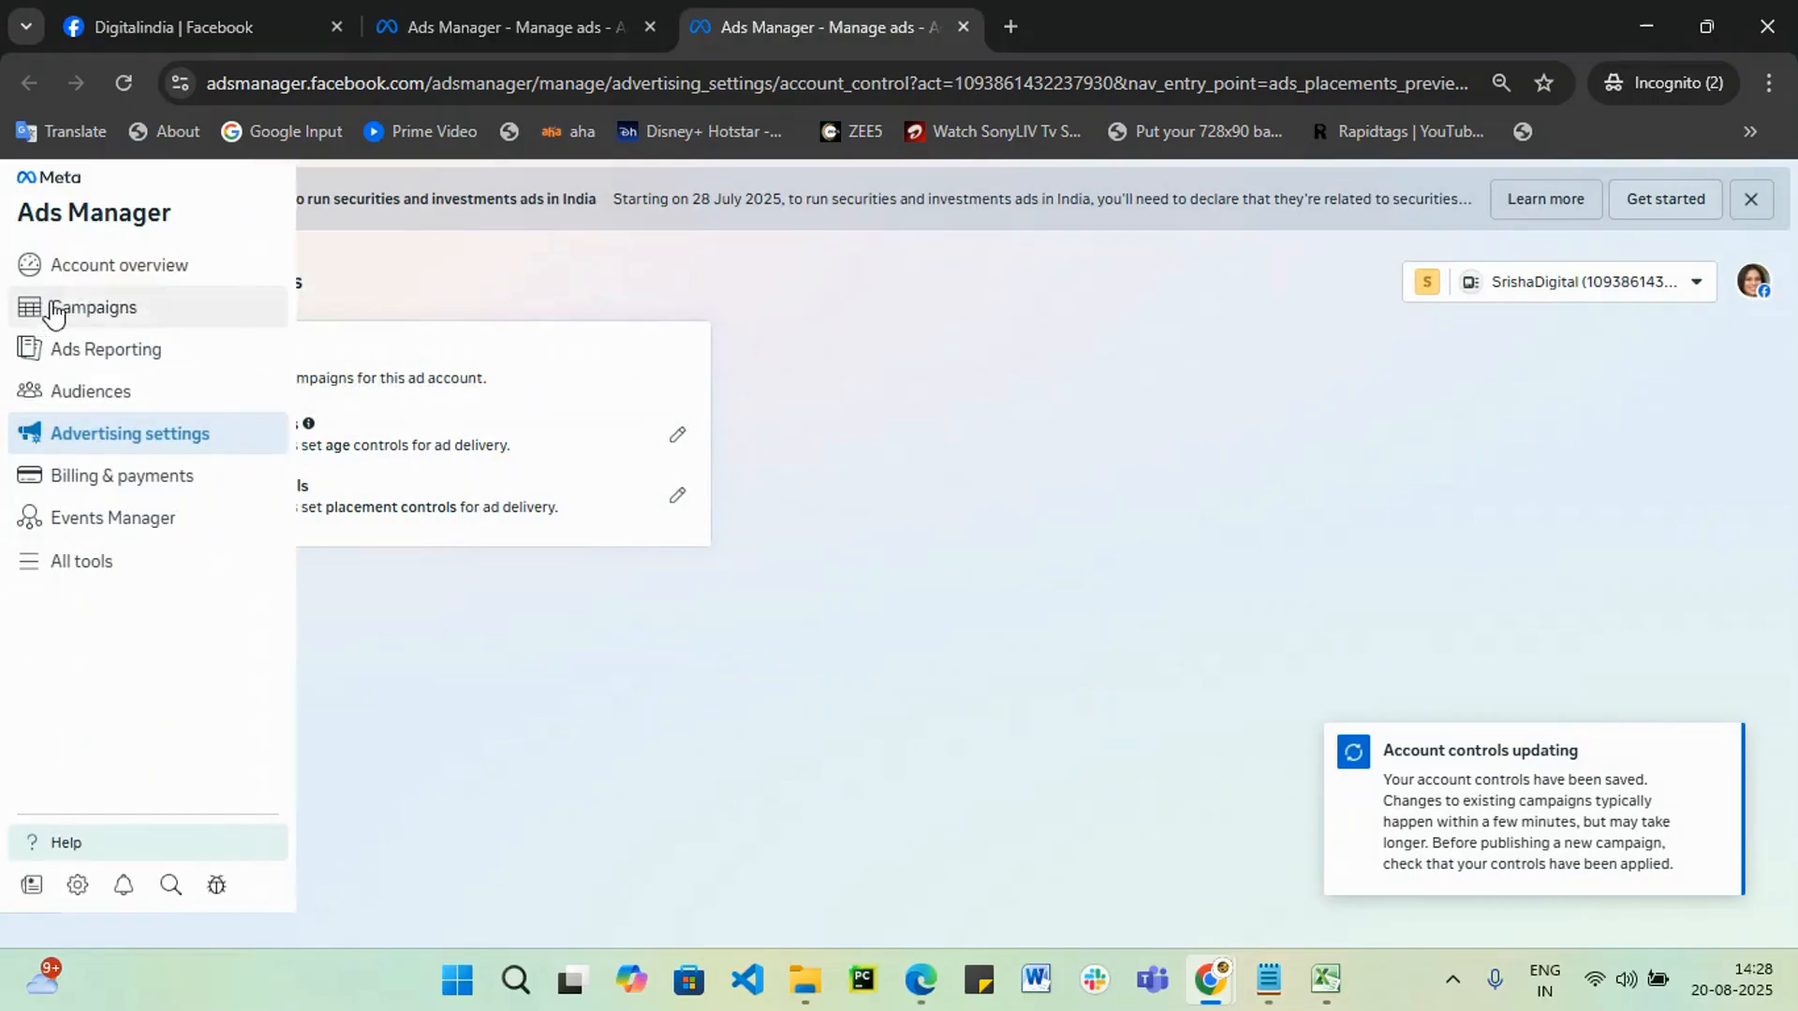
left_click(450, 28)
- Cancel the placement controls dialog in the campaign editor and advance to the ad-level settings
left_click(1006, 543)
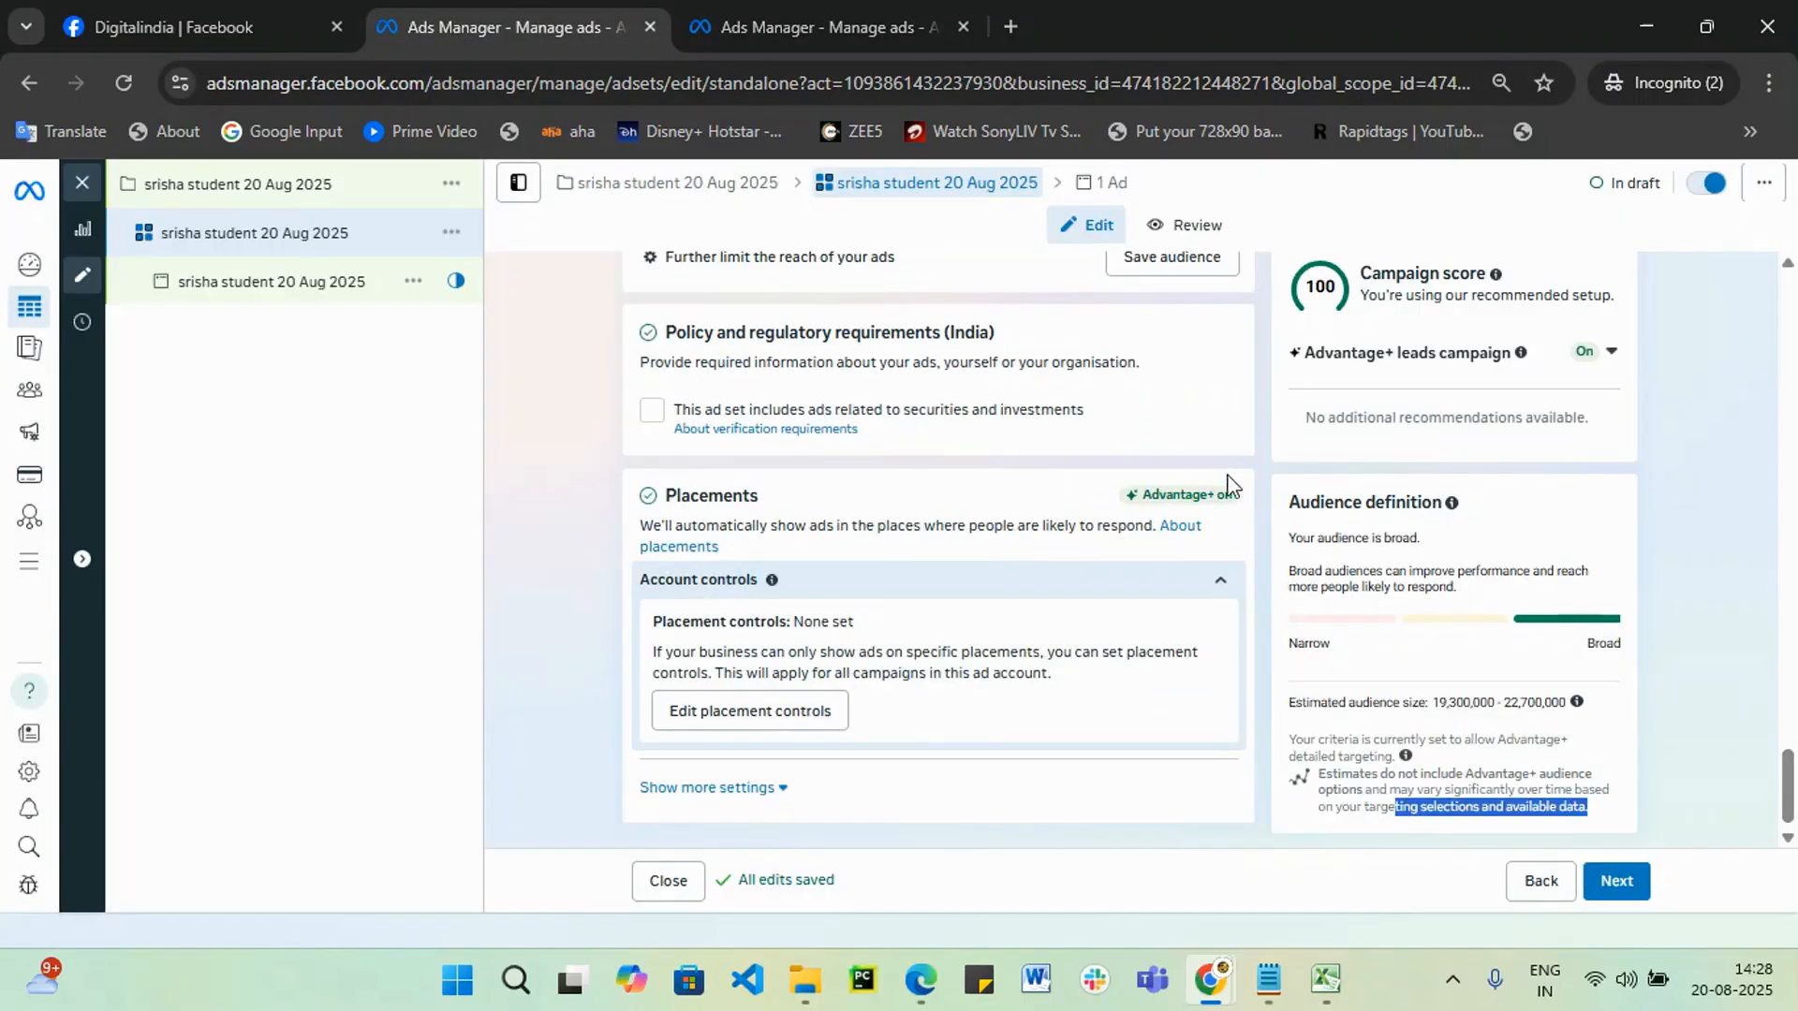
mouse_move(1197, 506)
left_click(1621, 887)
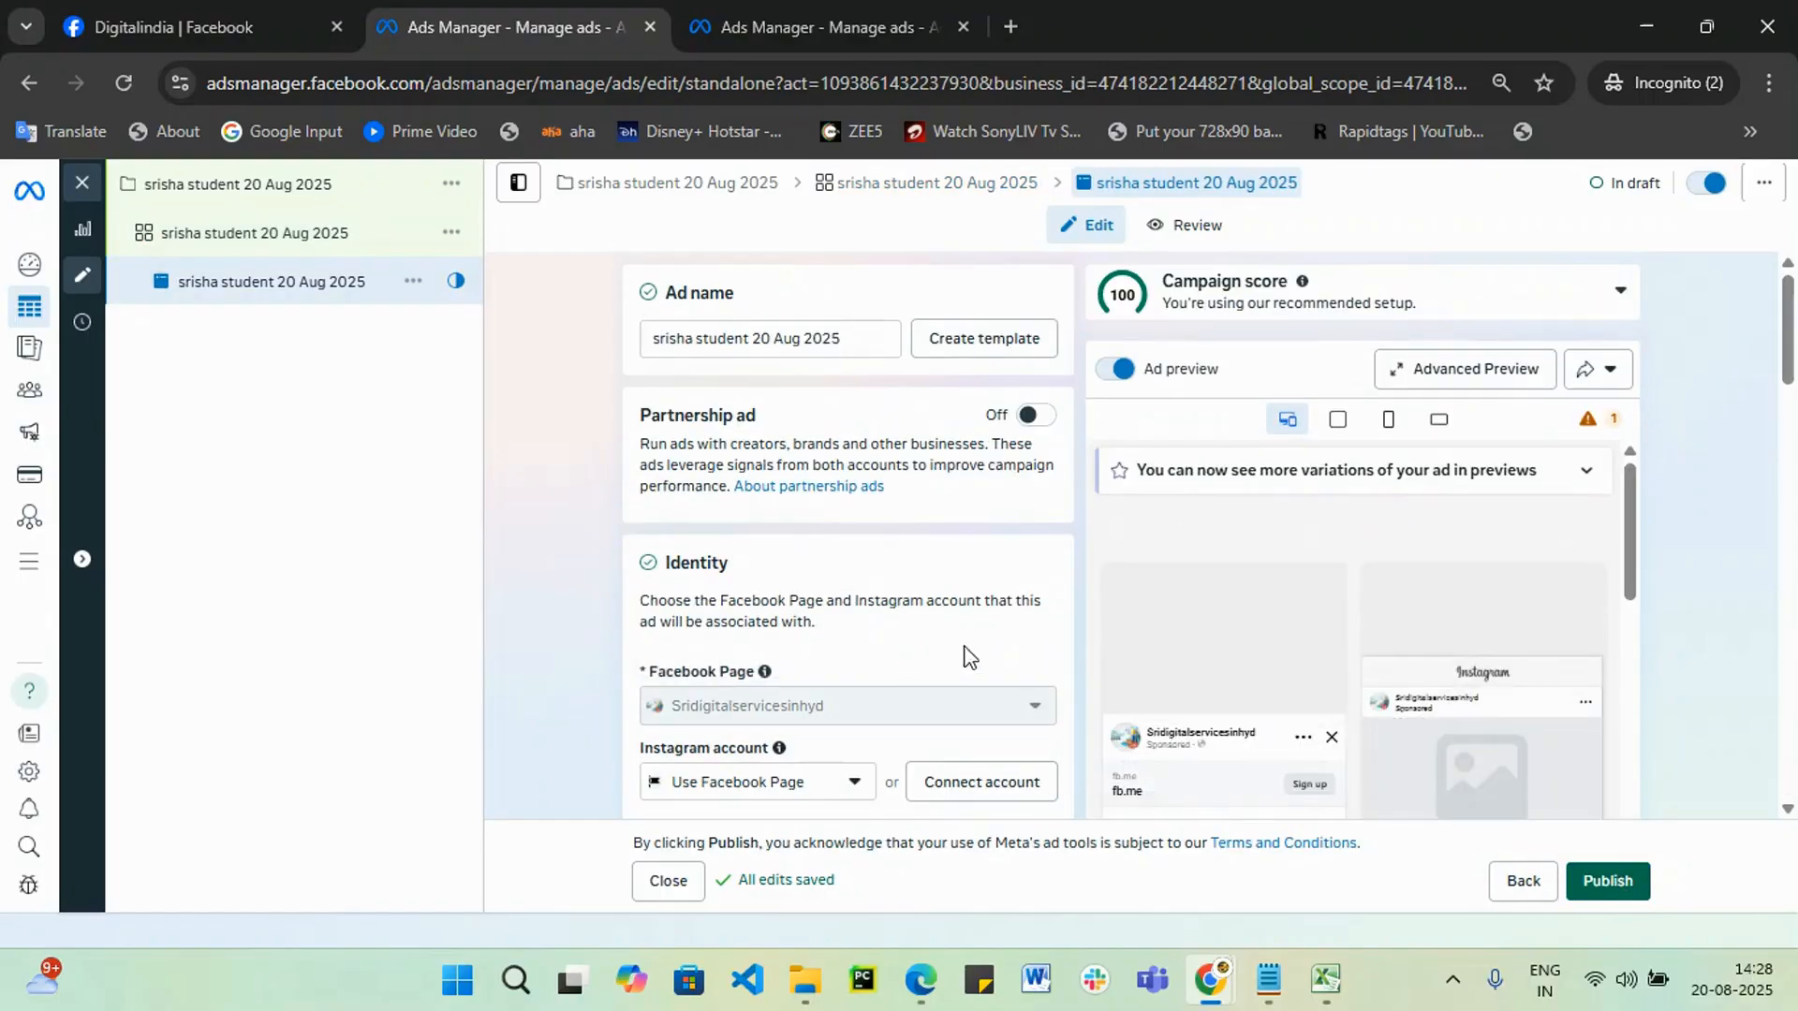
- Start linking an Instagram account to the ad, then abandon the connection
scroll(768, 655, "down", 3)
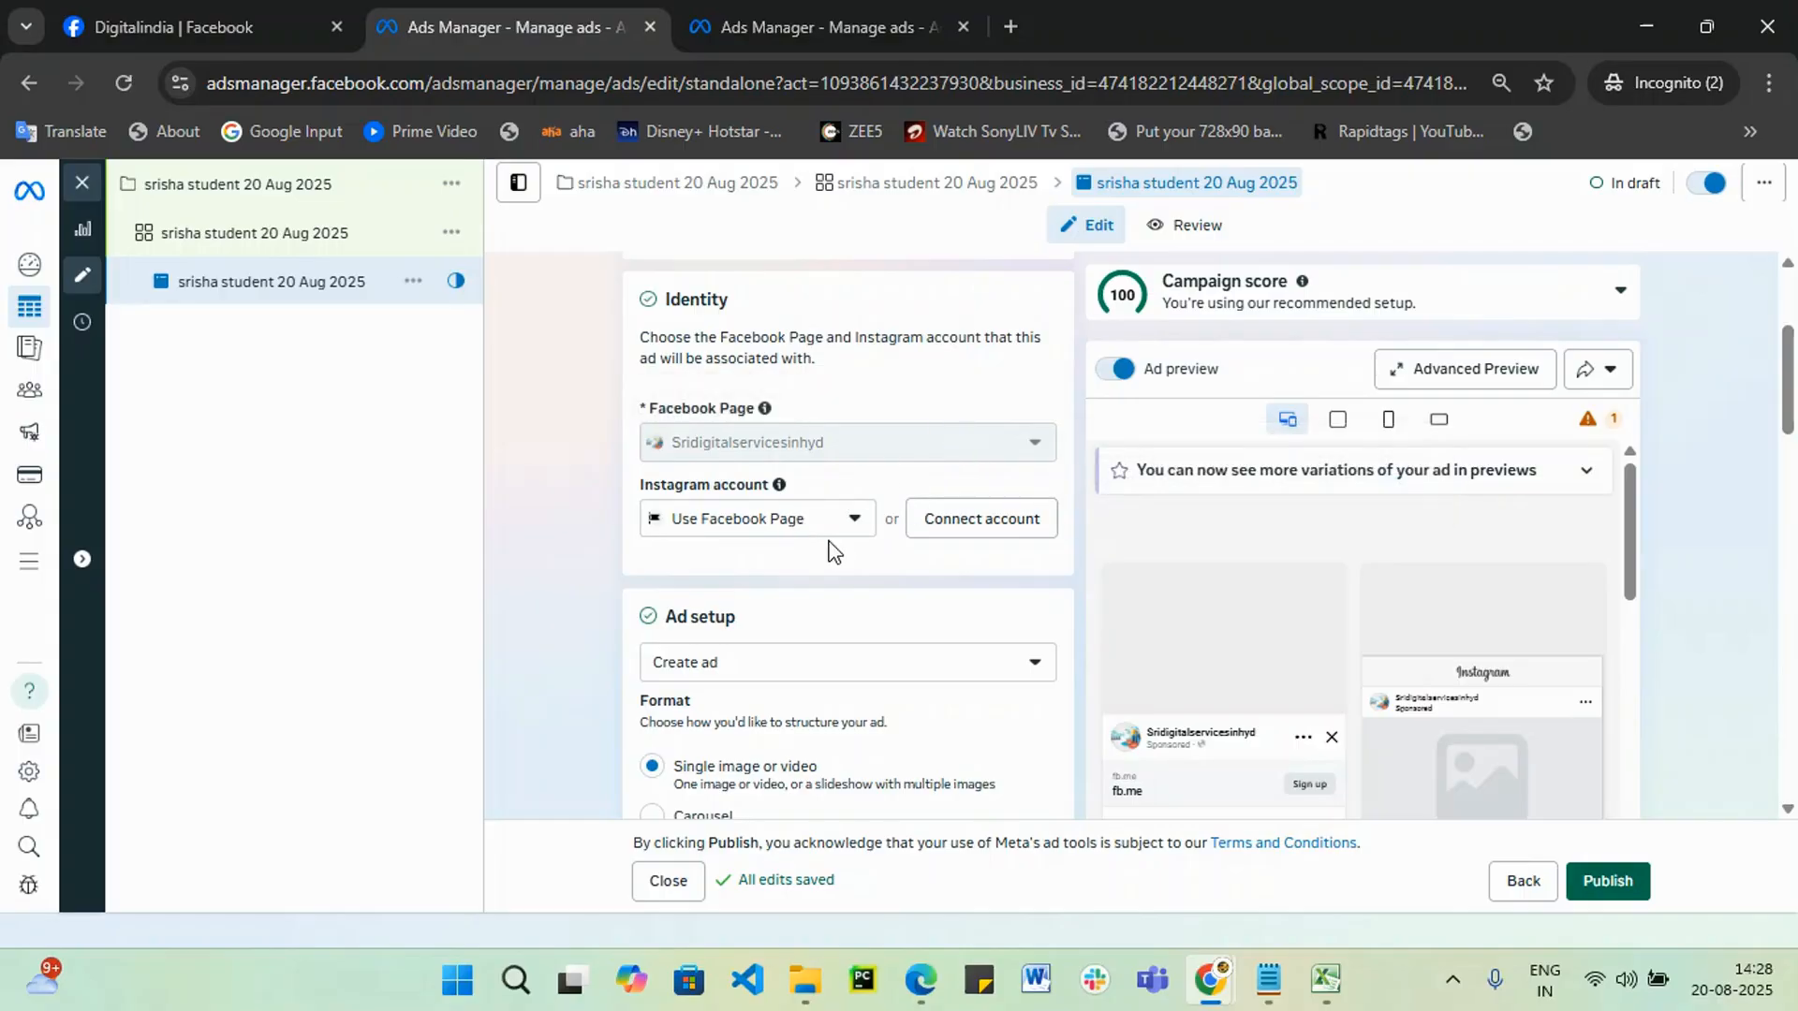
left_click(999, 528)
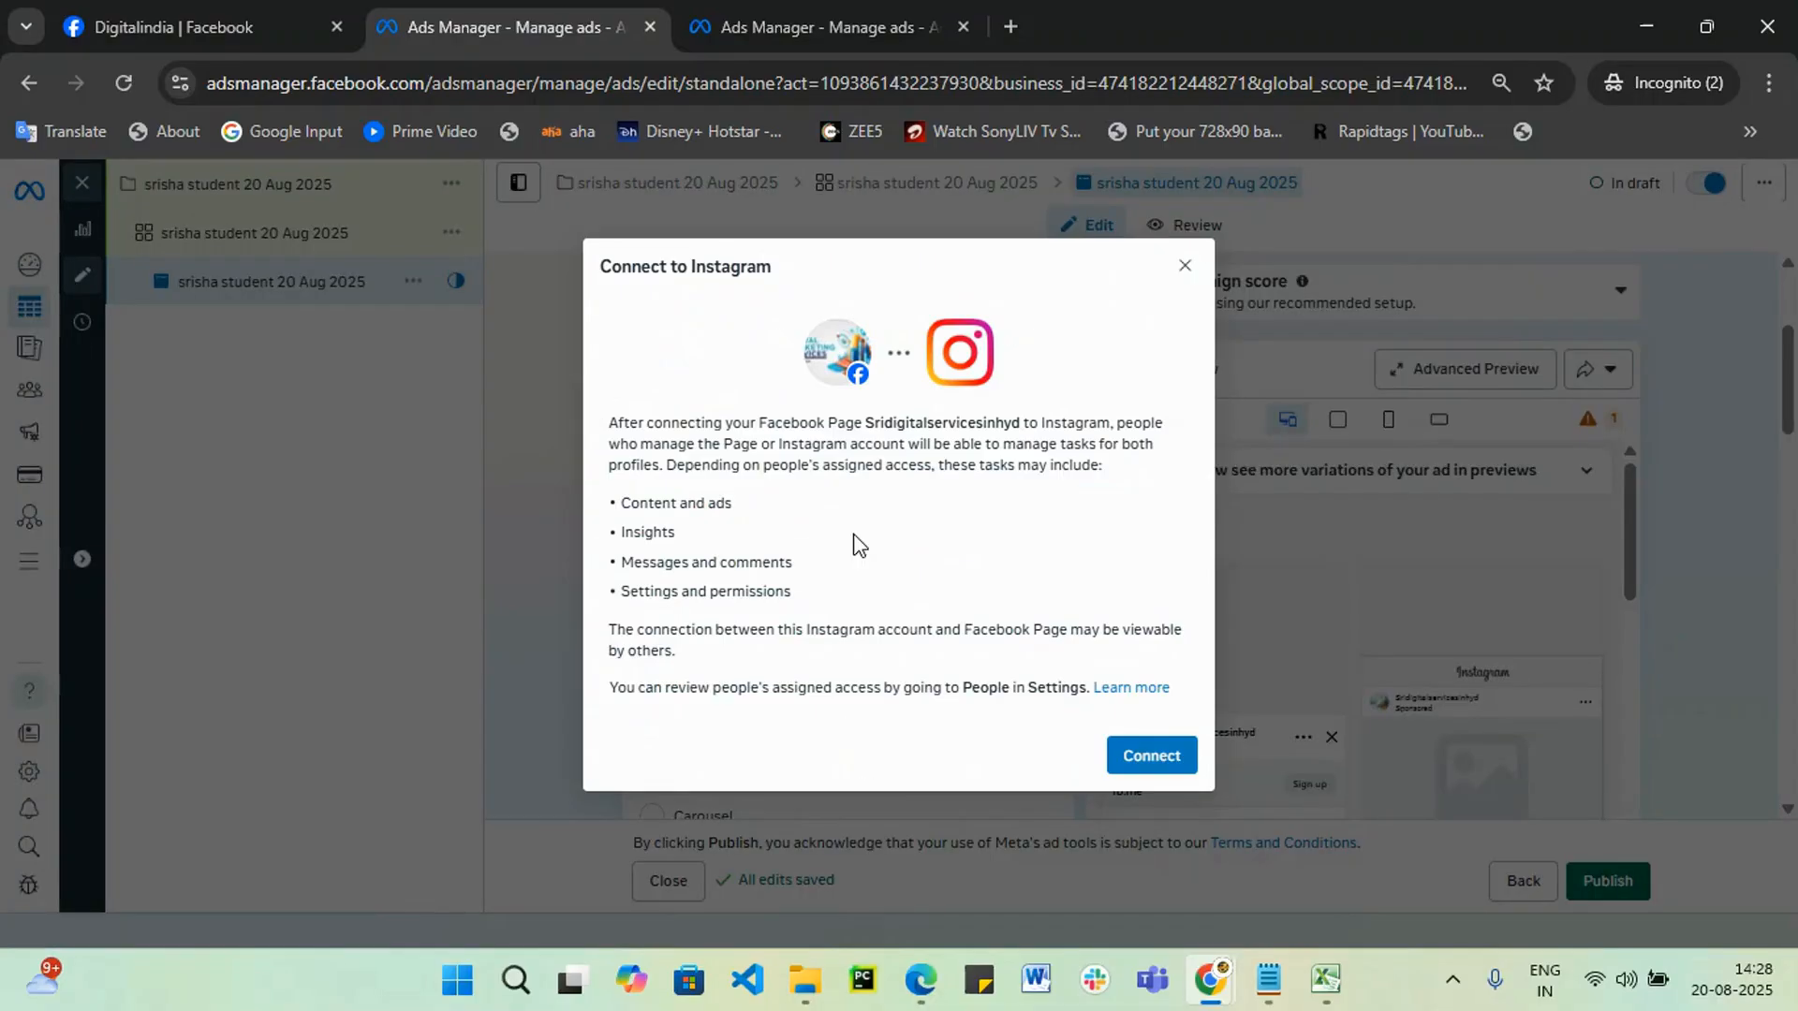
left_click(1150, 766)
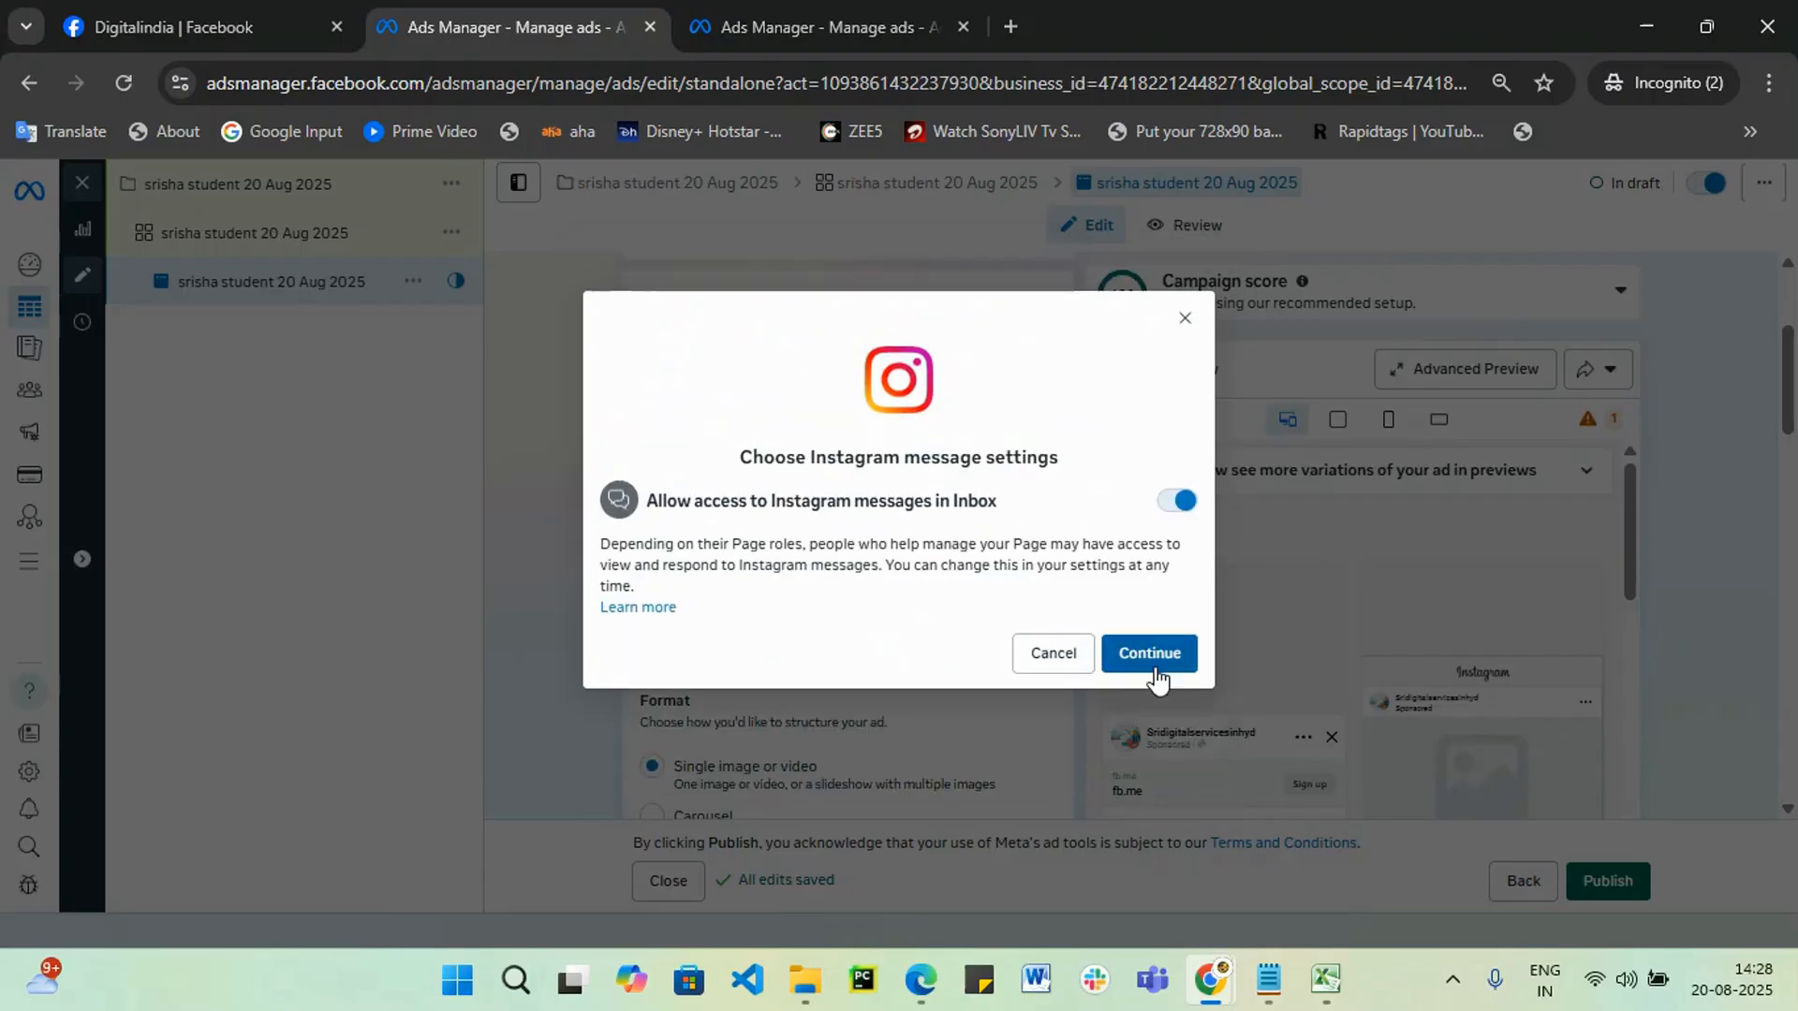
left_click(1186, 318)
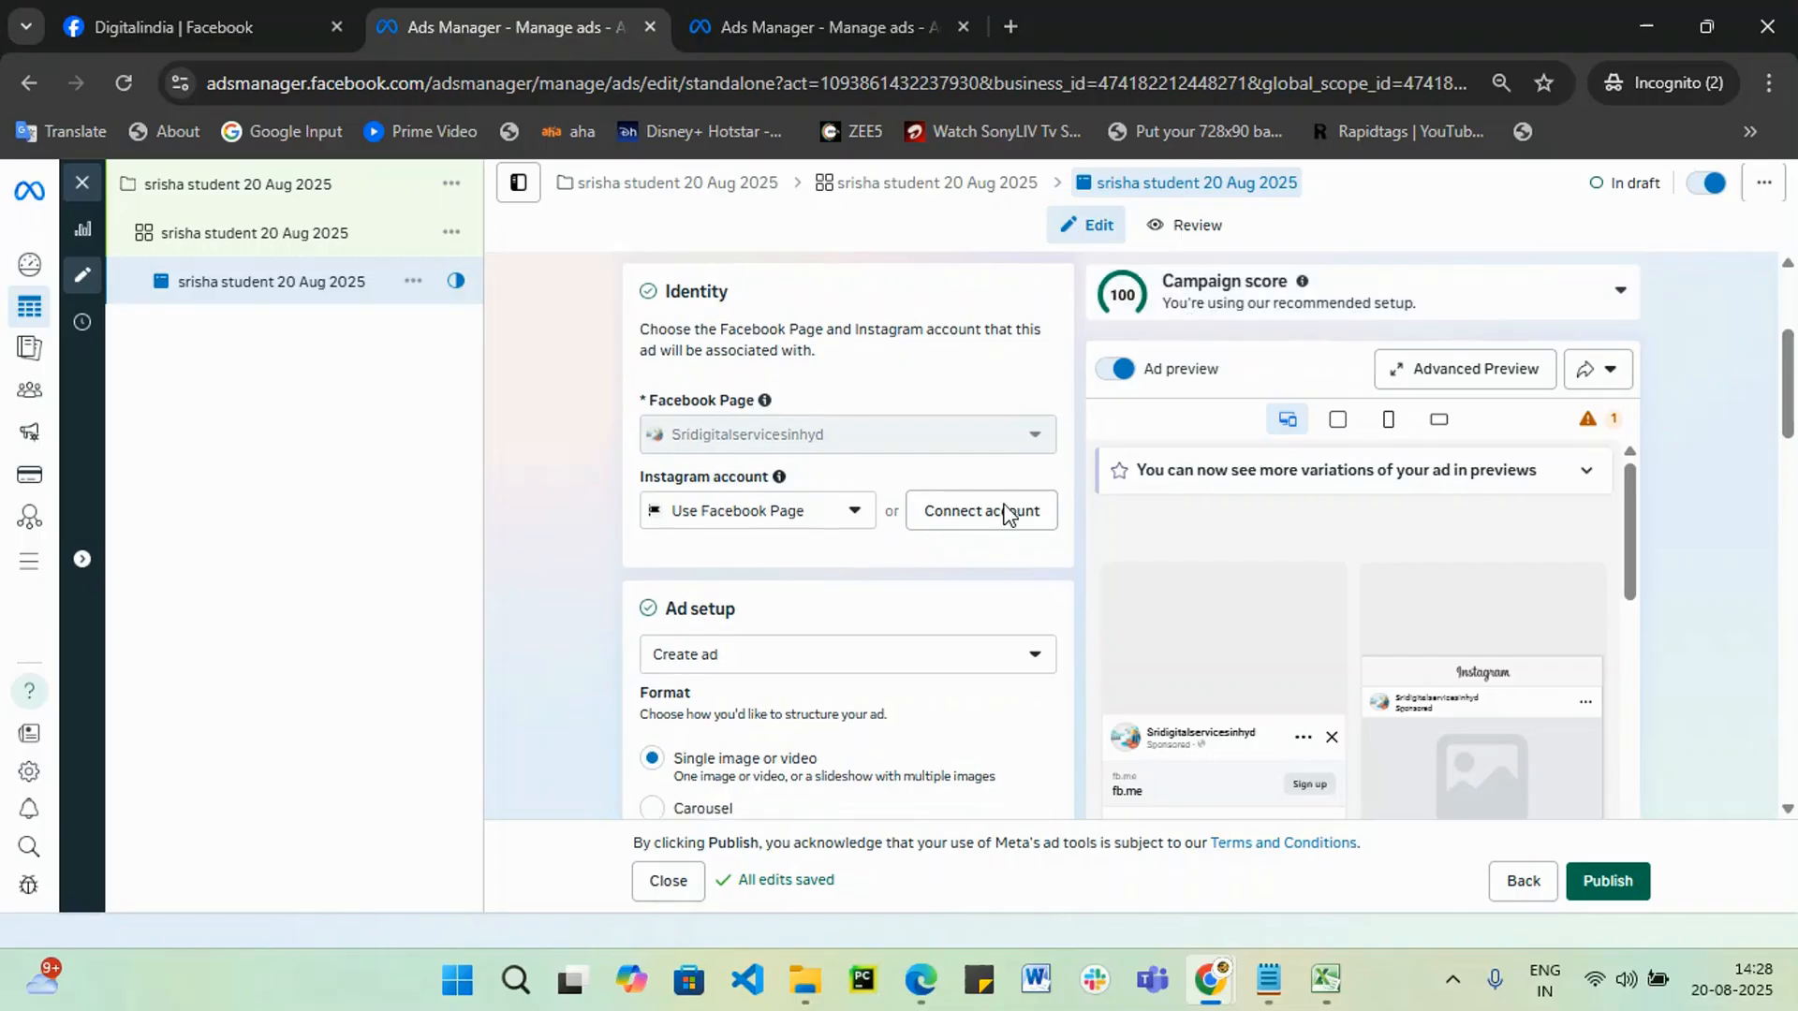
- Switch Ad setup to Use existing post, then back to Create ad, and scroll to Instant form
scroll(1015, 510, "down", 2)
left_click(871, 534)
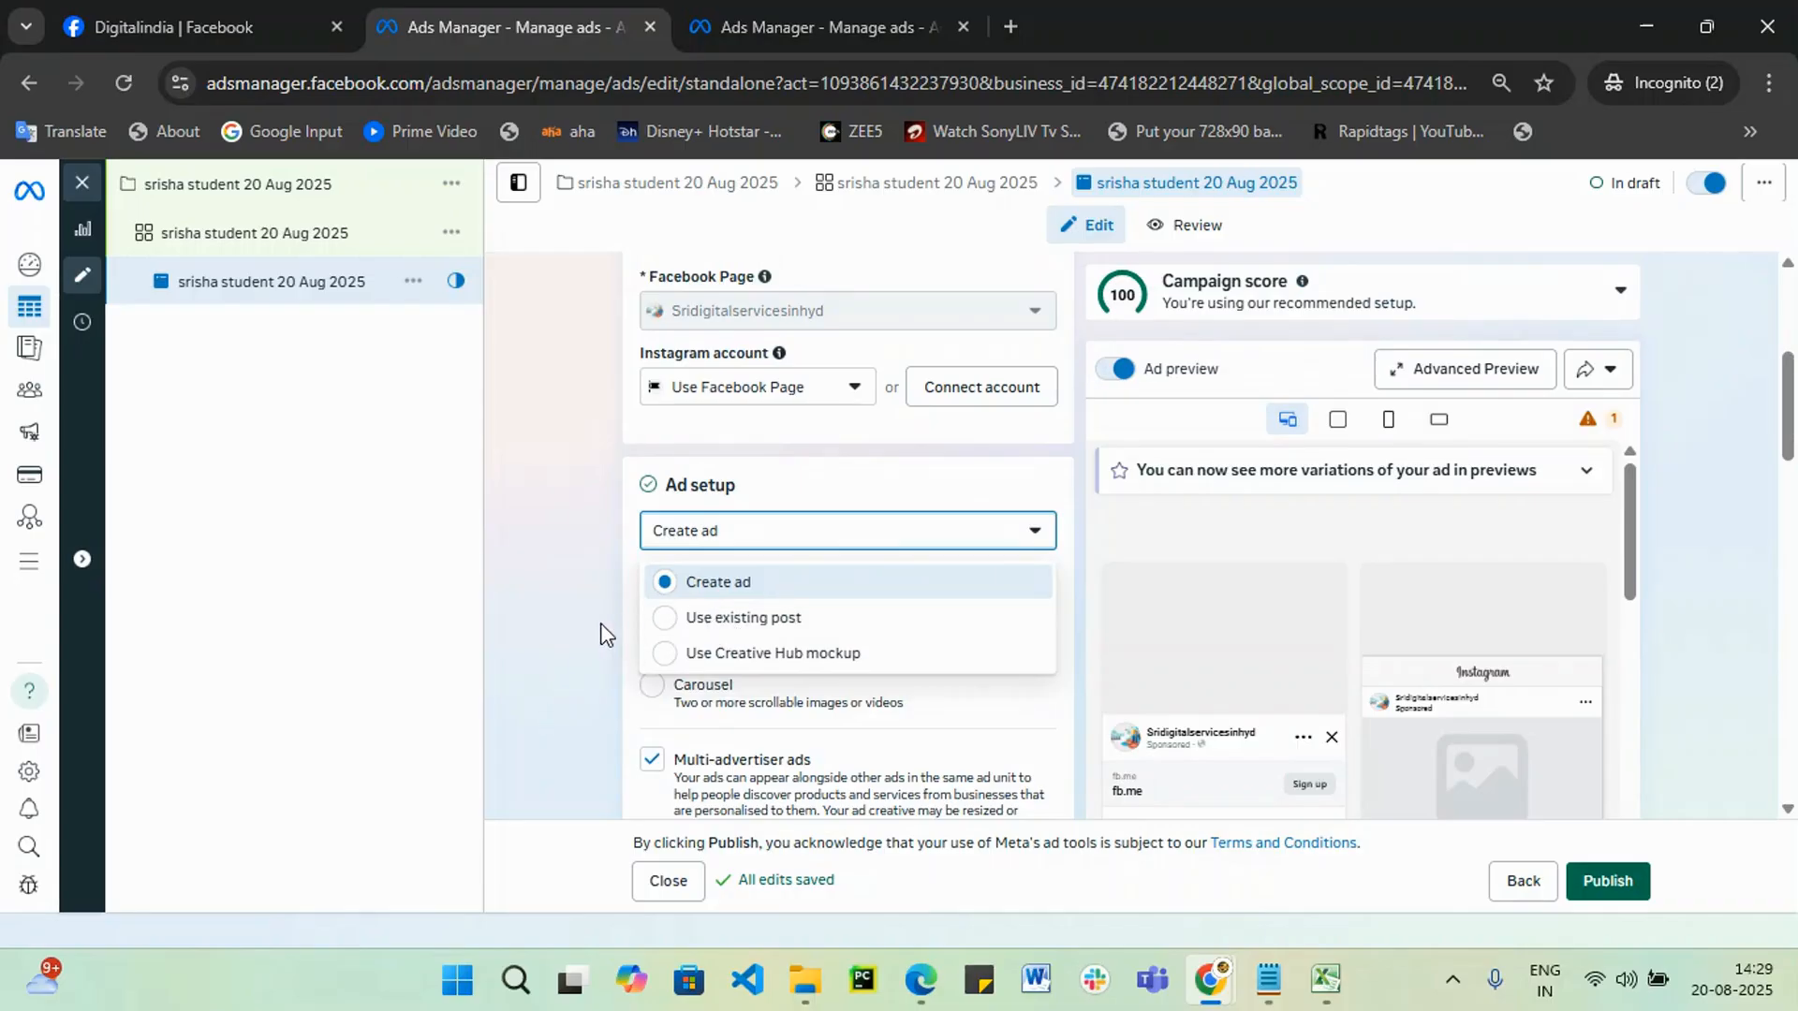
left_click(578, 633)
left_click(736, 546)
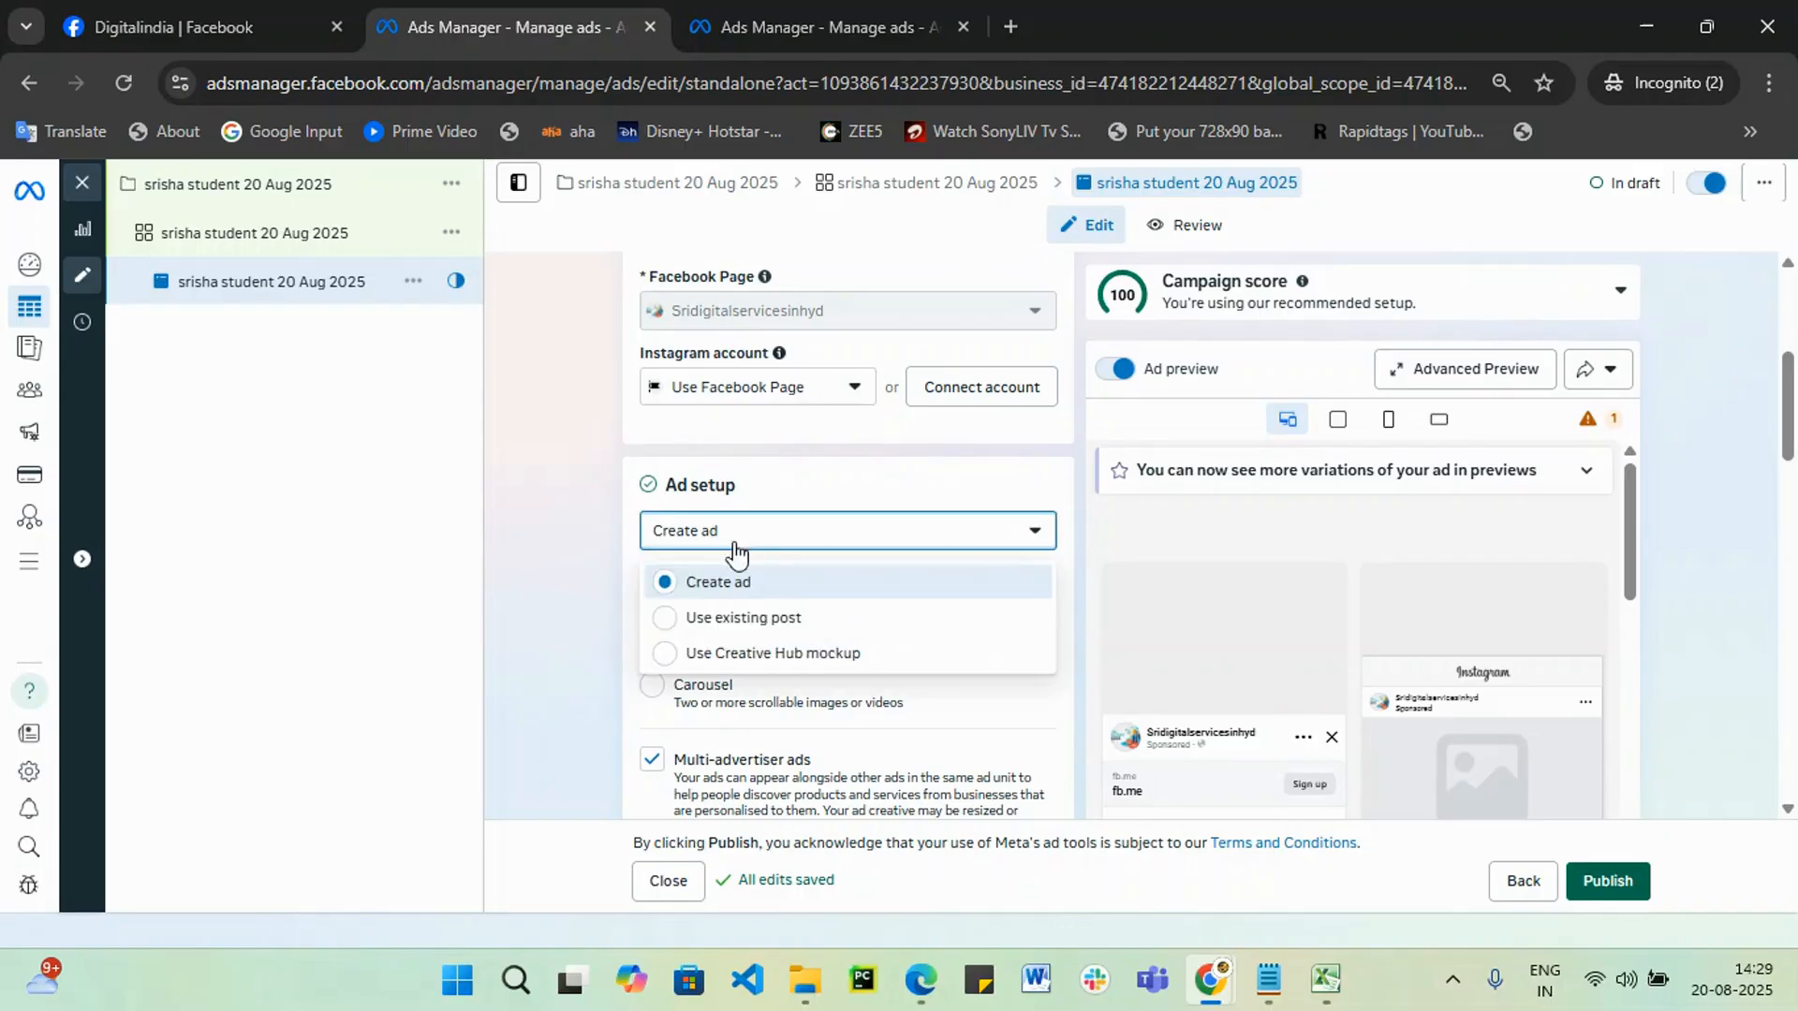
left_click(674, 620)
scroll(801, 688, "down", 5)
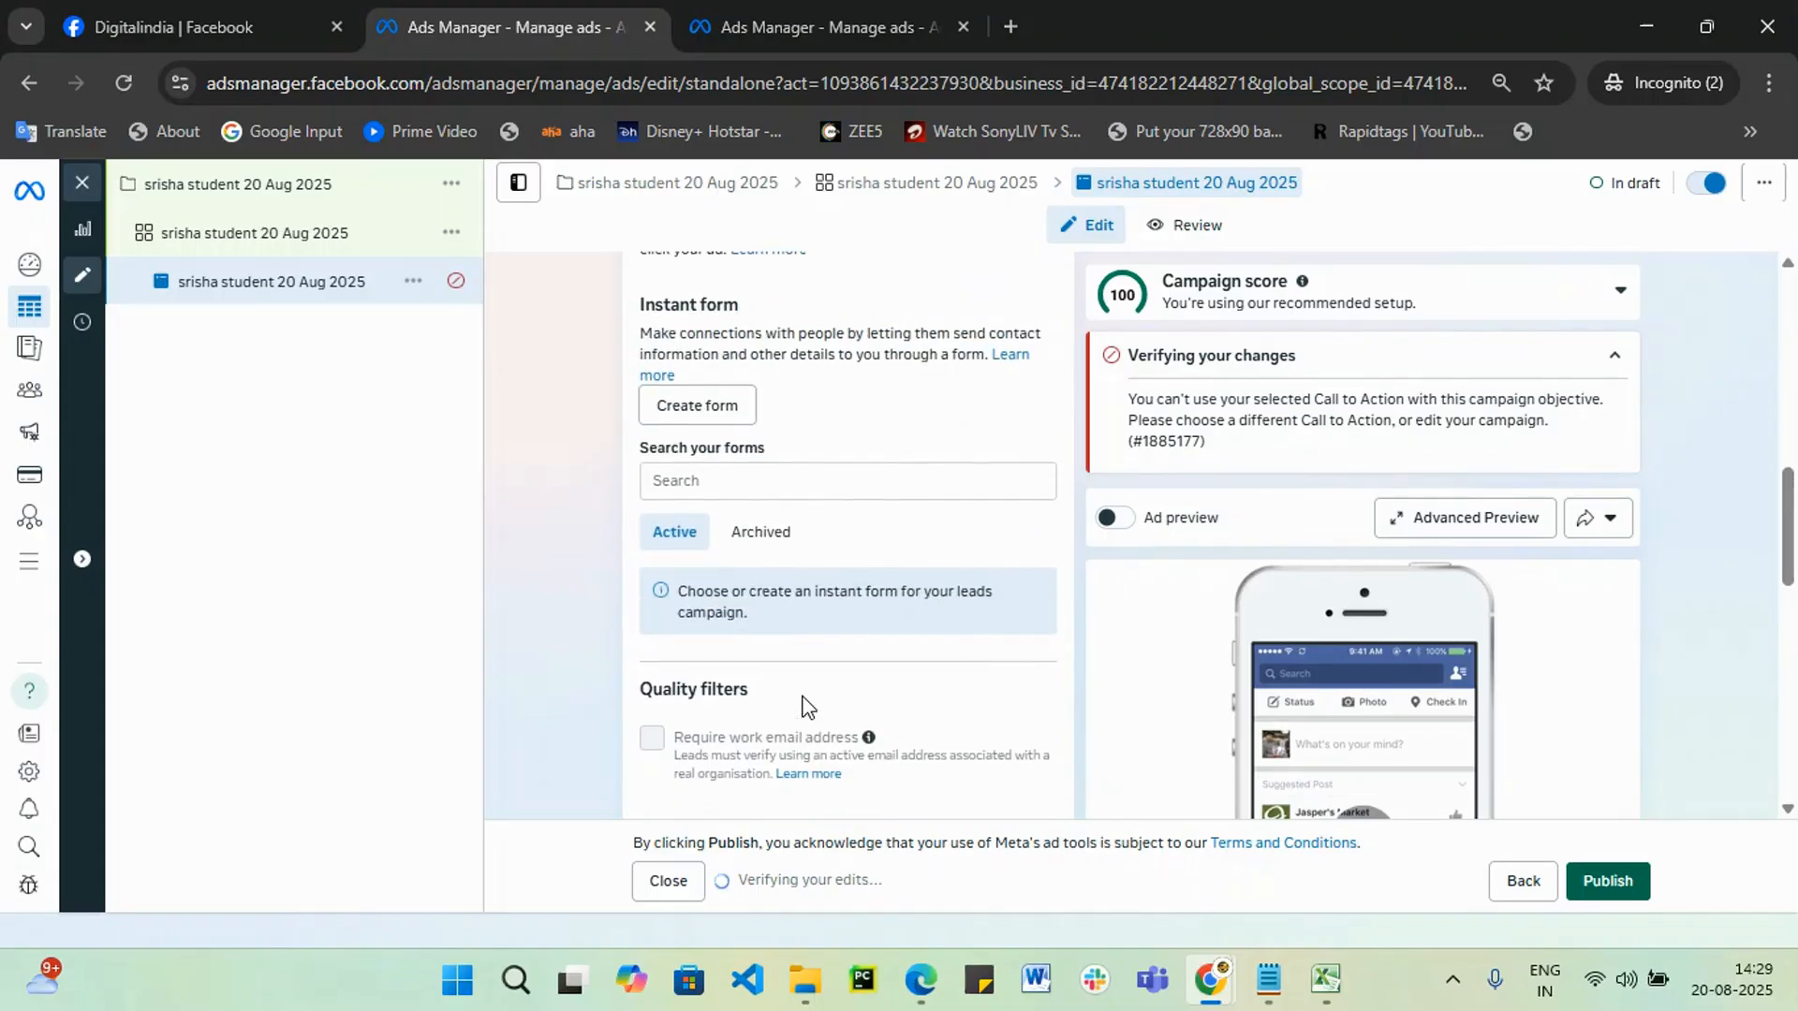
scroll(803, 707, "up", 6)
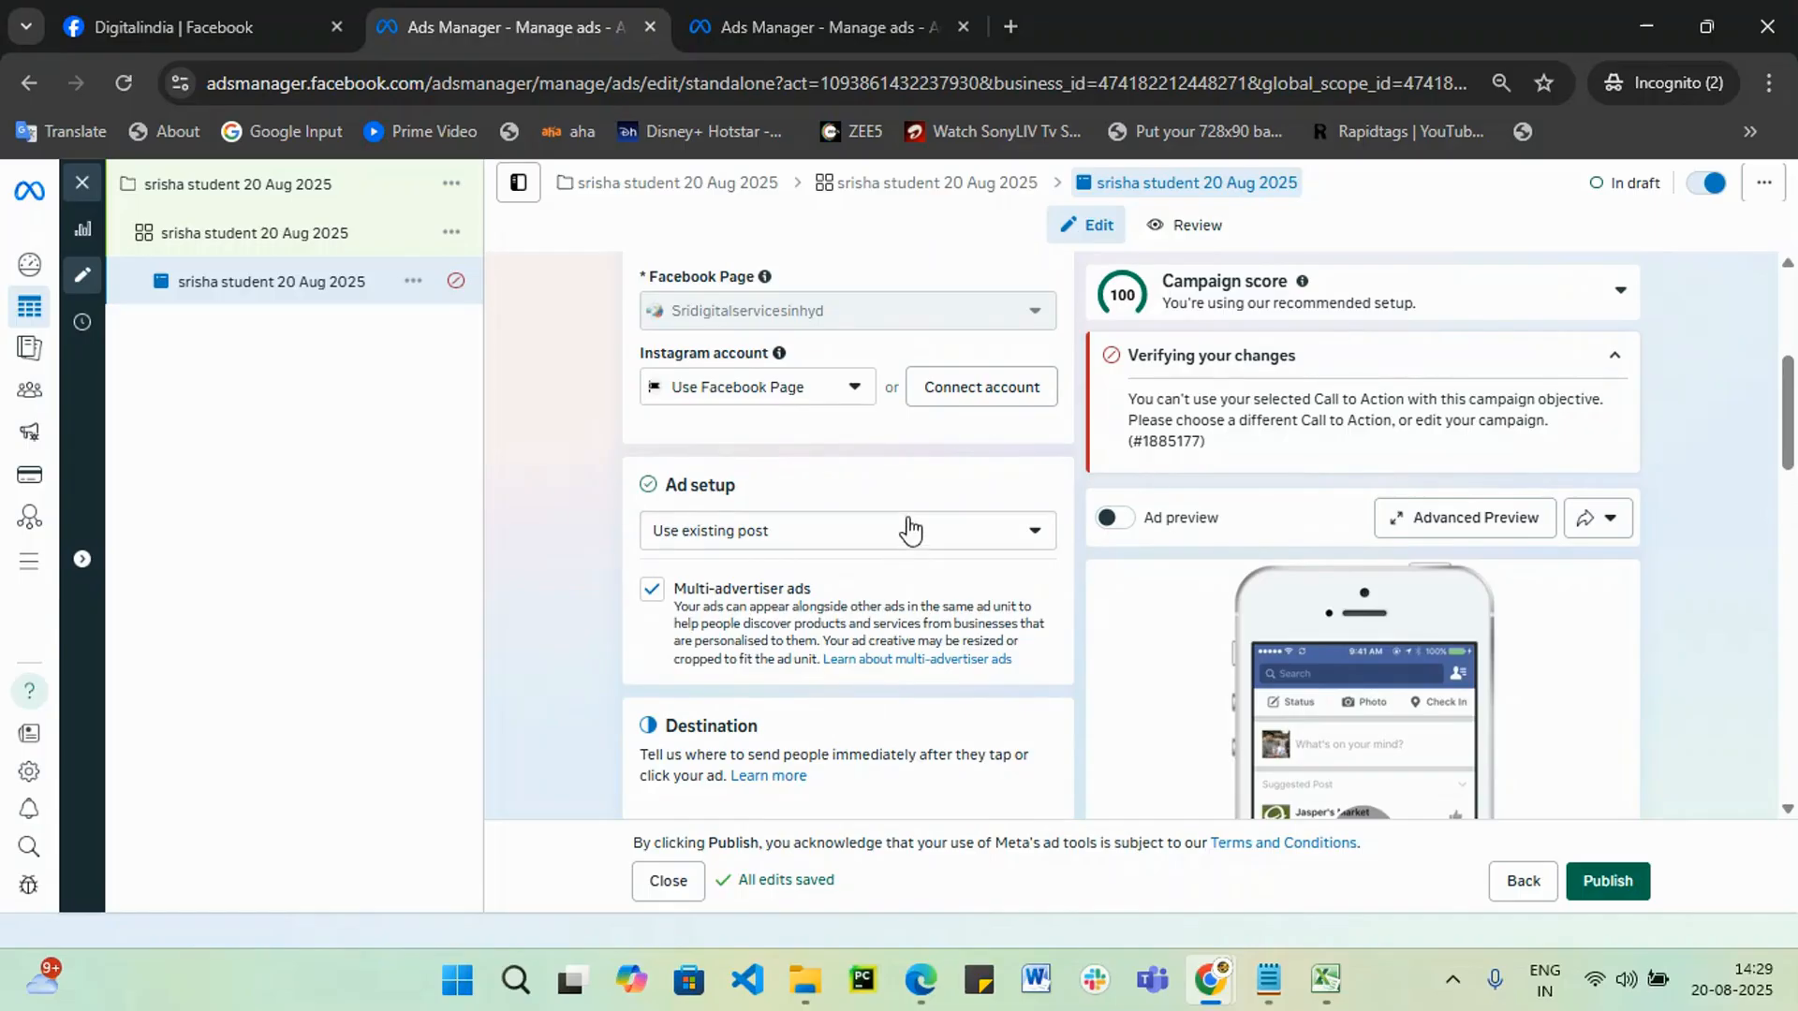
left_click(883, 540)
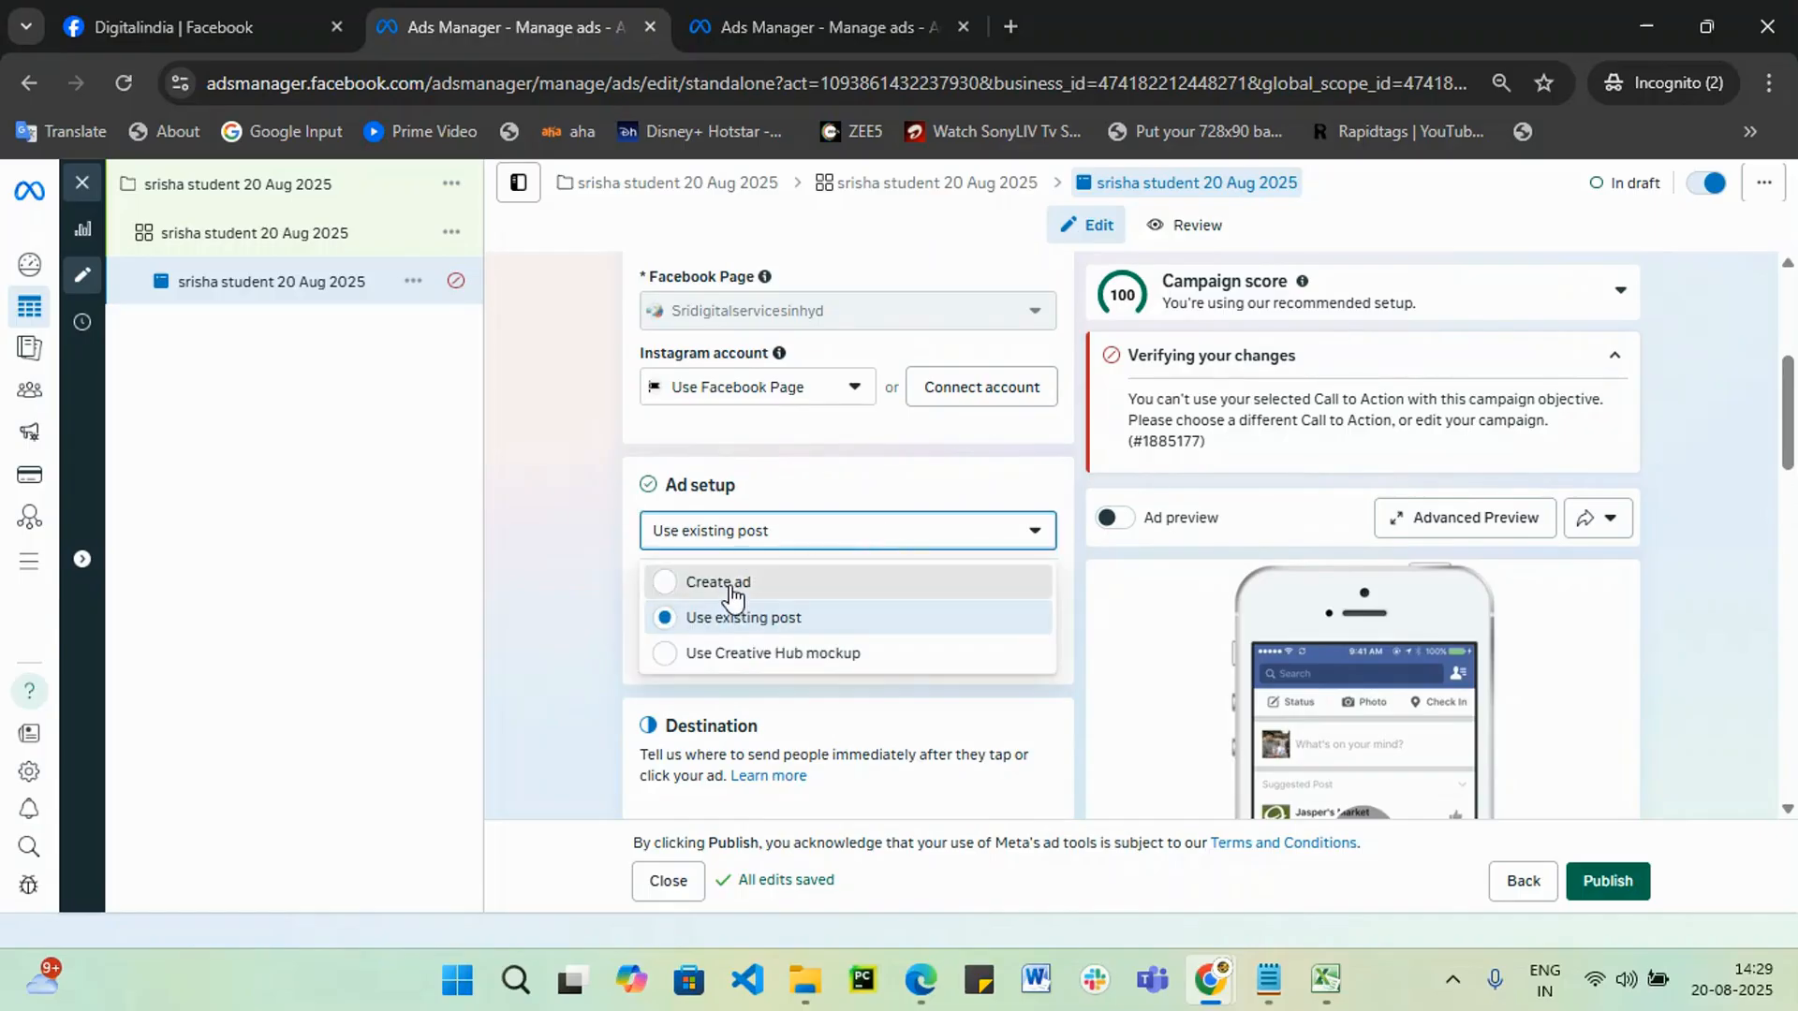
left_click(731, 583)
scroll(770, 631, "down", 2)
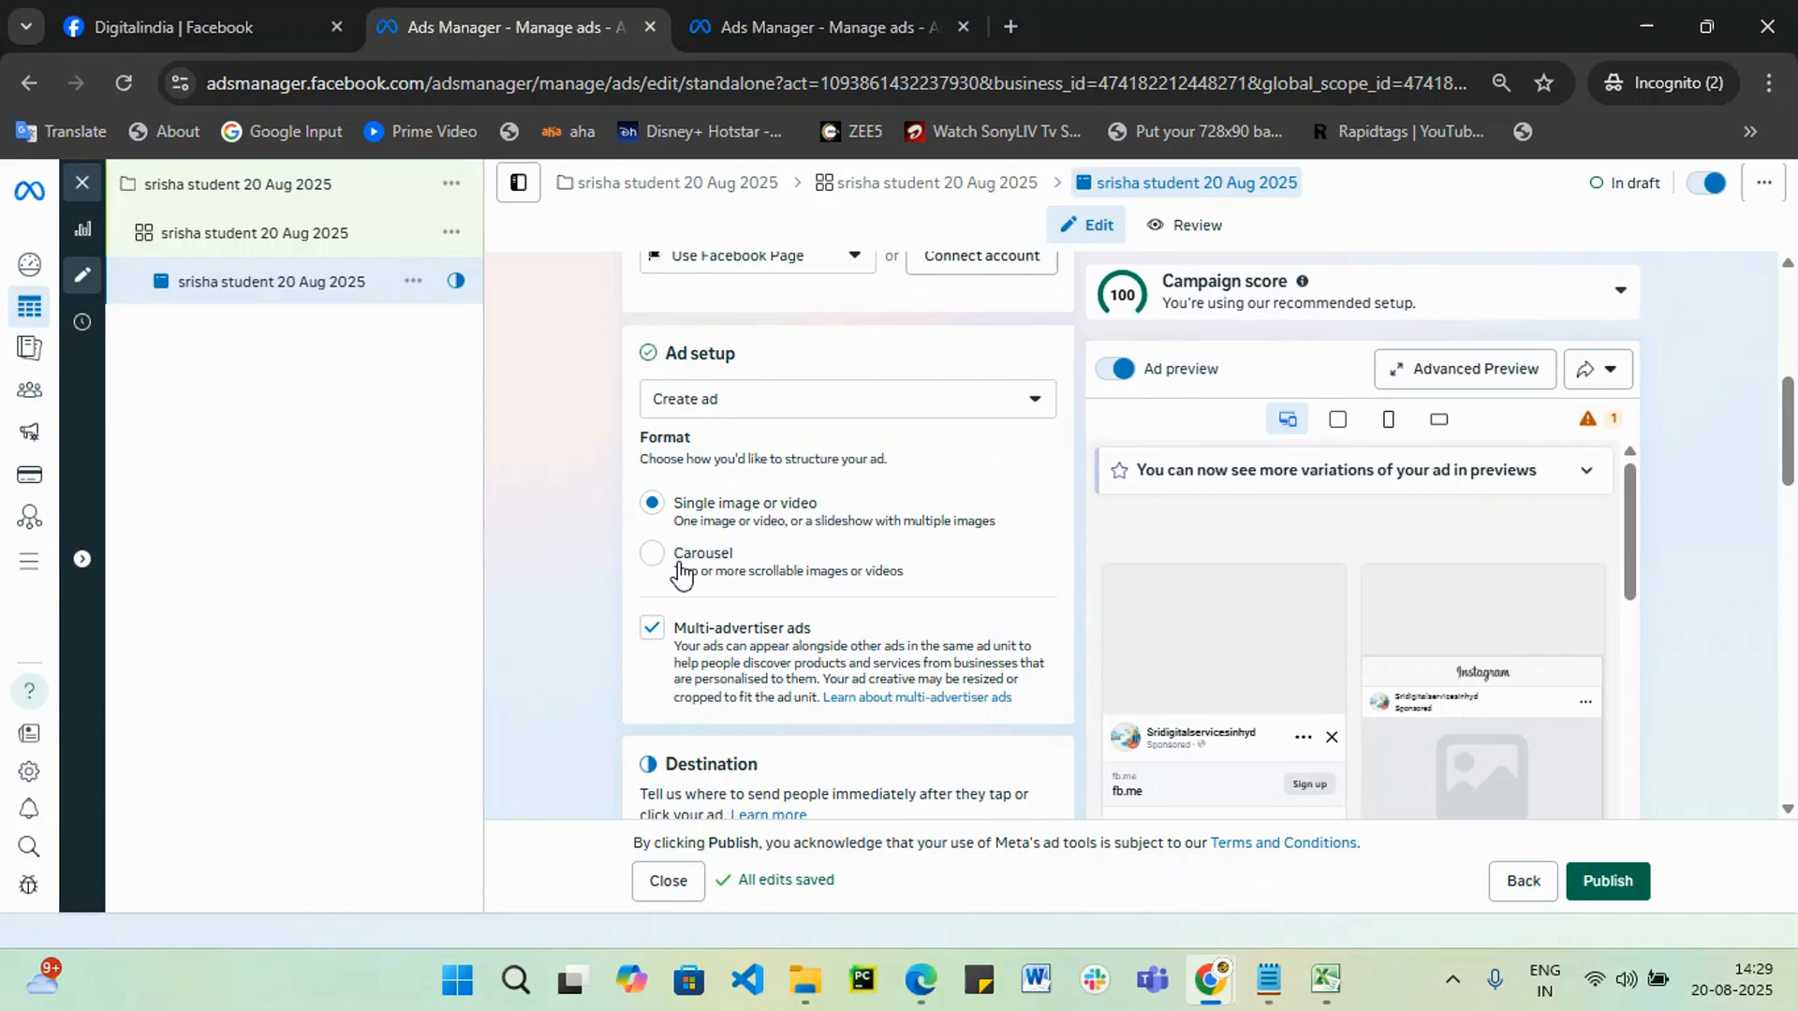
scroll(791, 637, "down", 3)
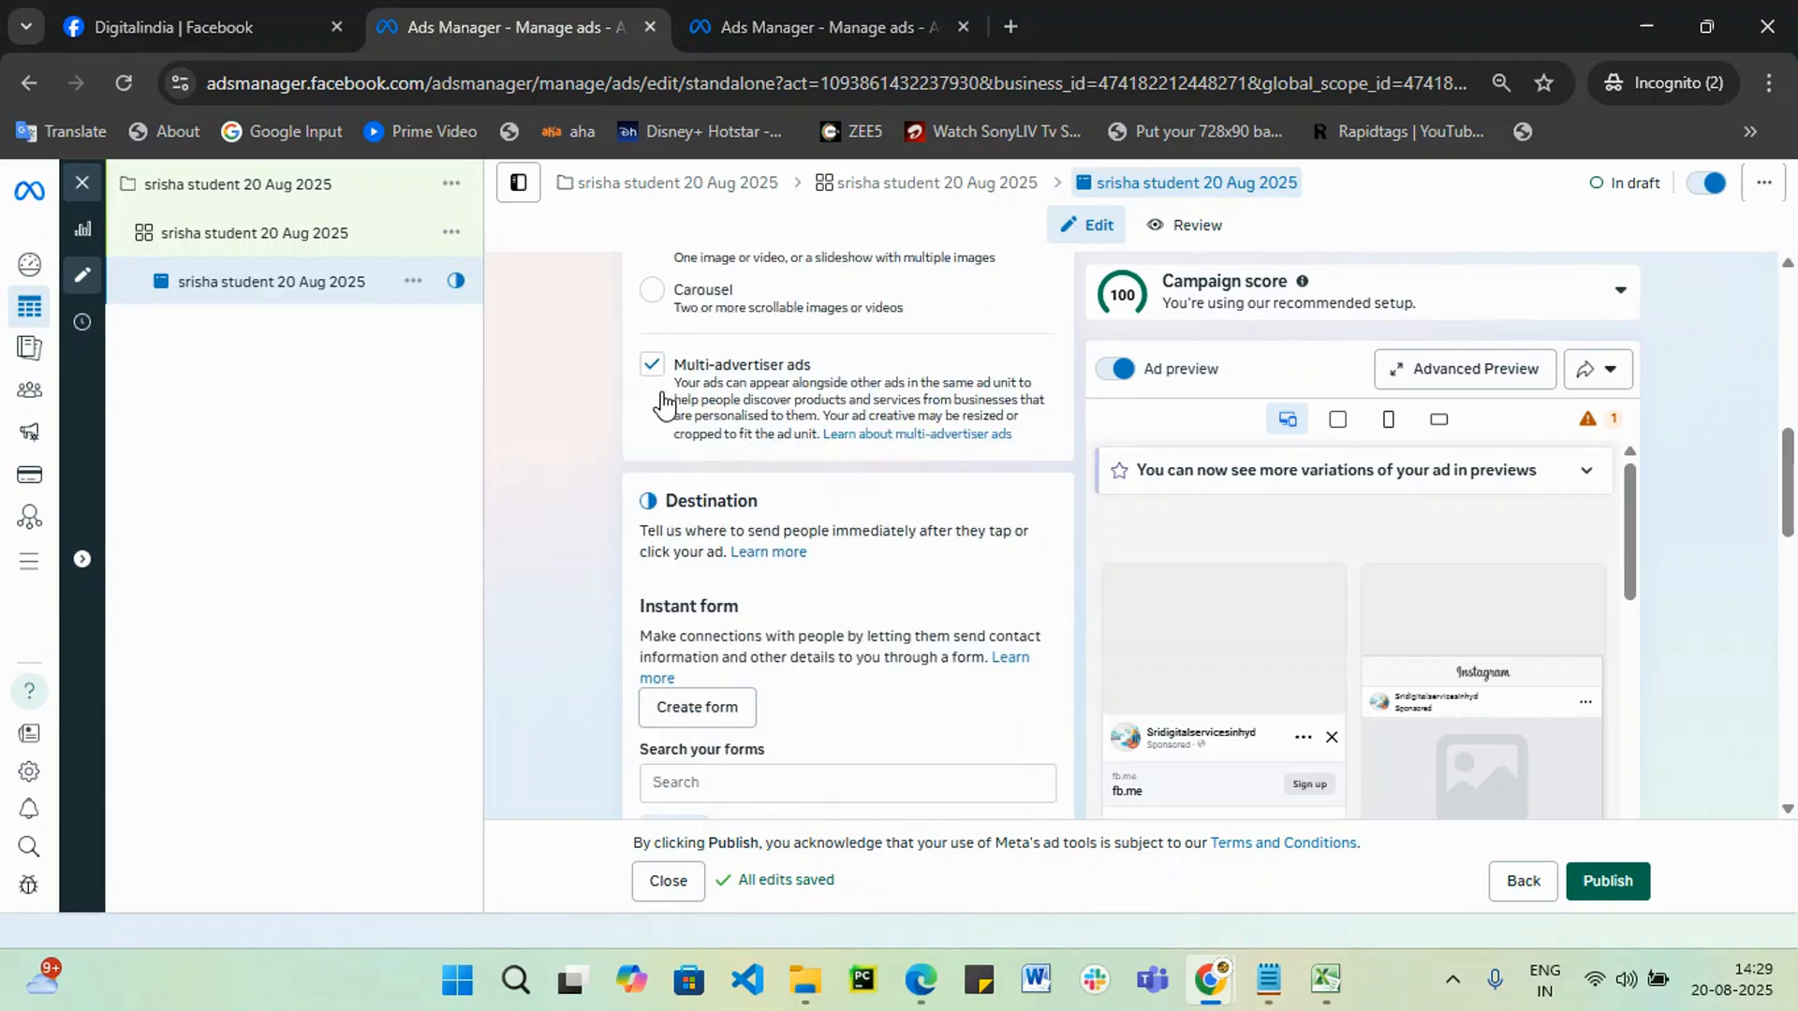
scroll(695, 633, "up", 3)
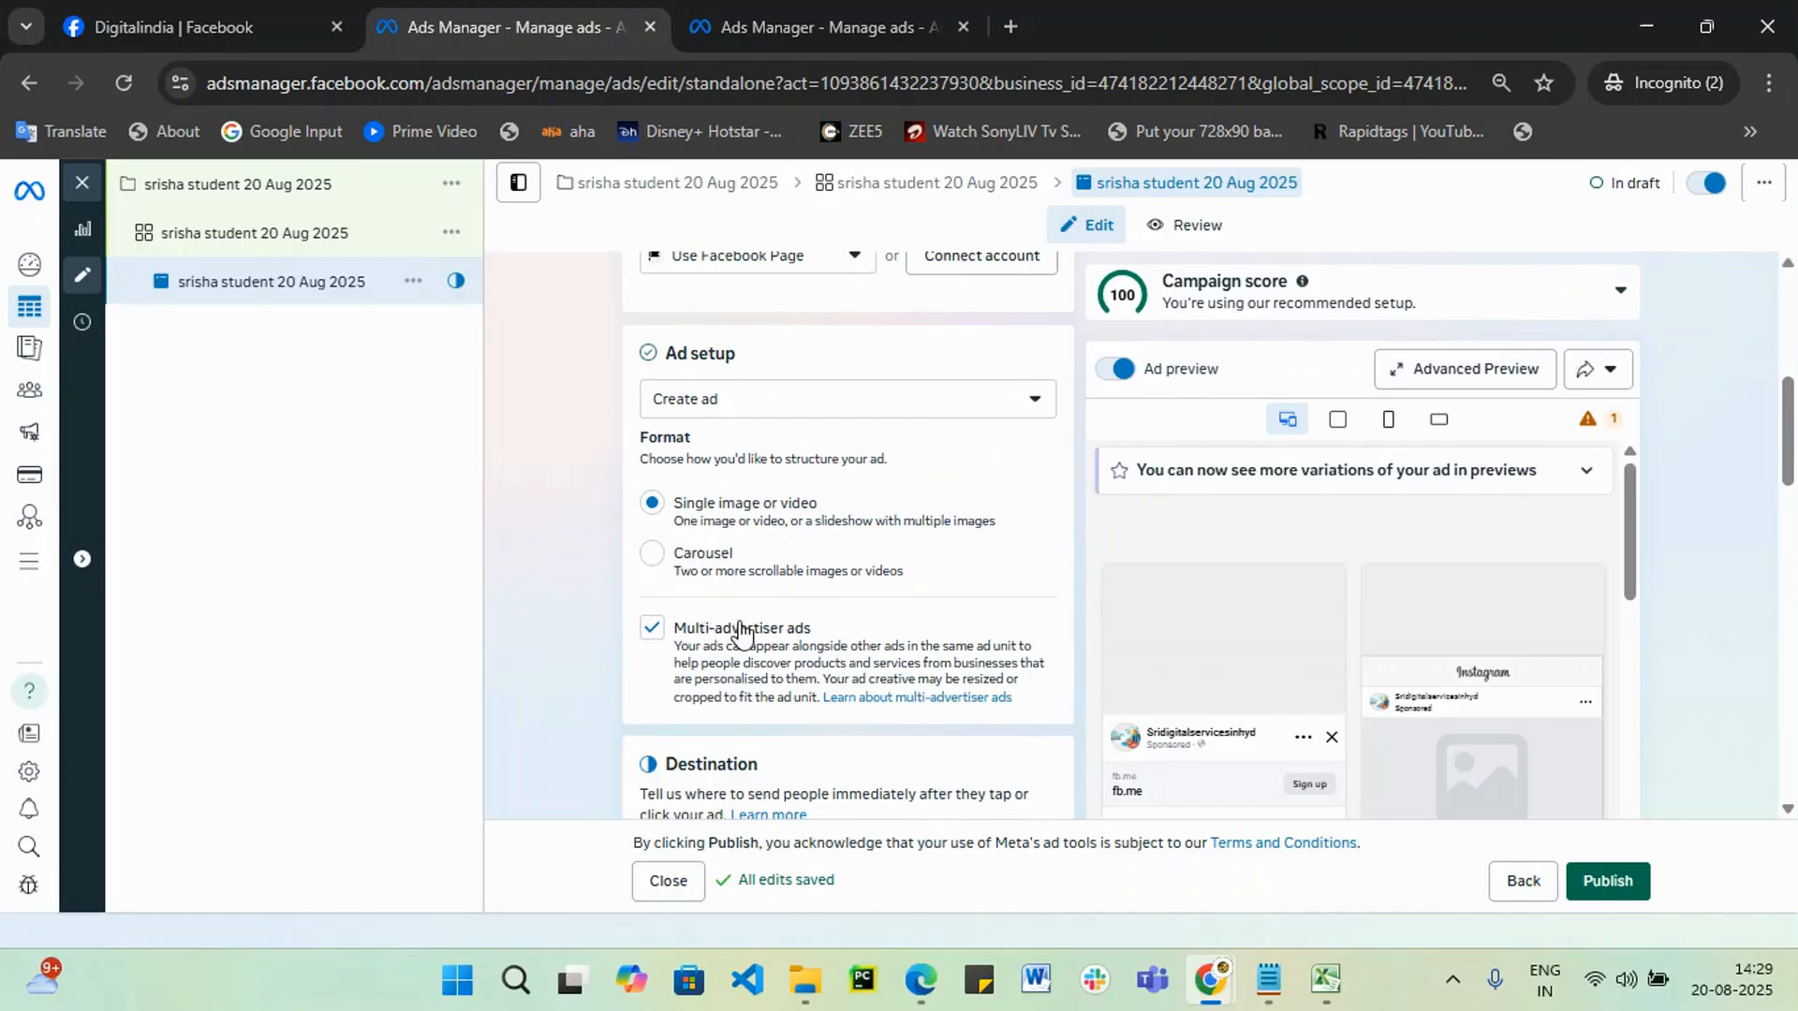
scroll(749, 646, "down", 5)
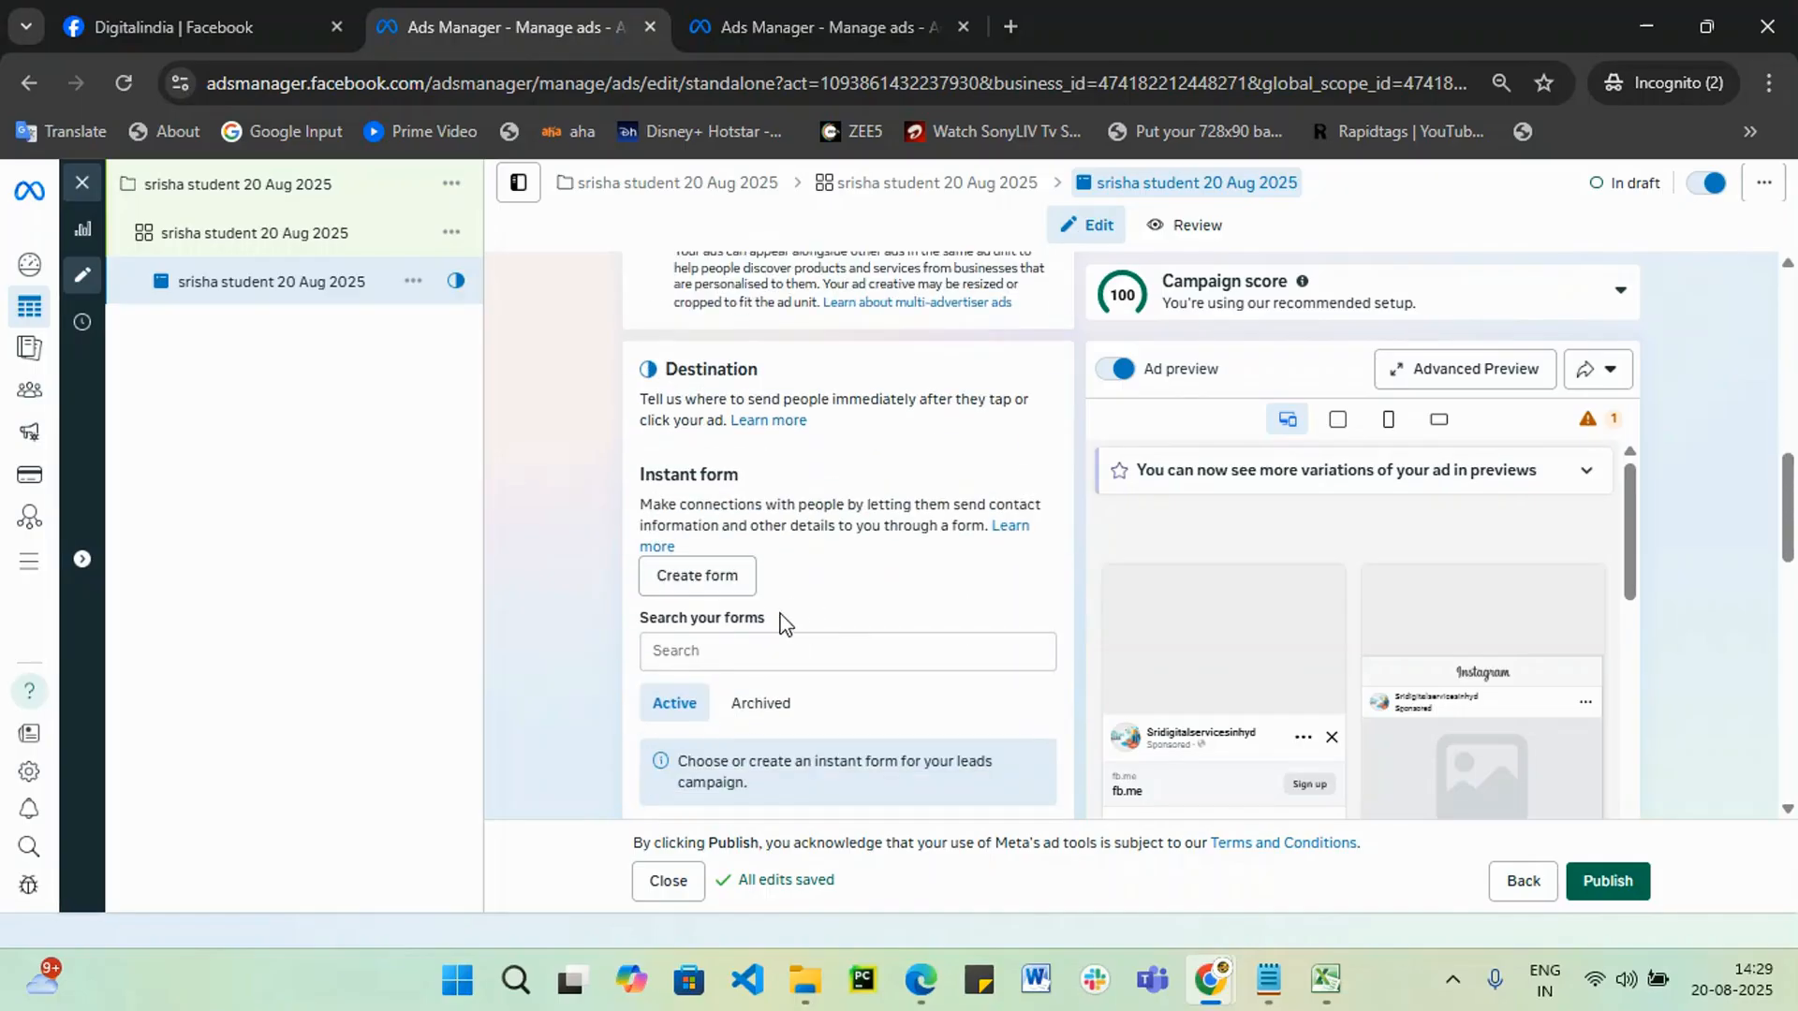
scroll(740, 604, "up", 4)
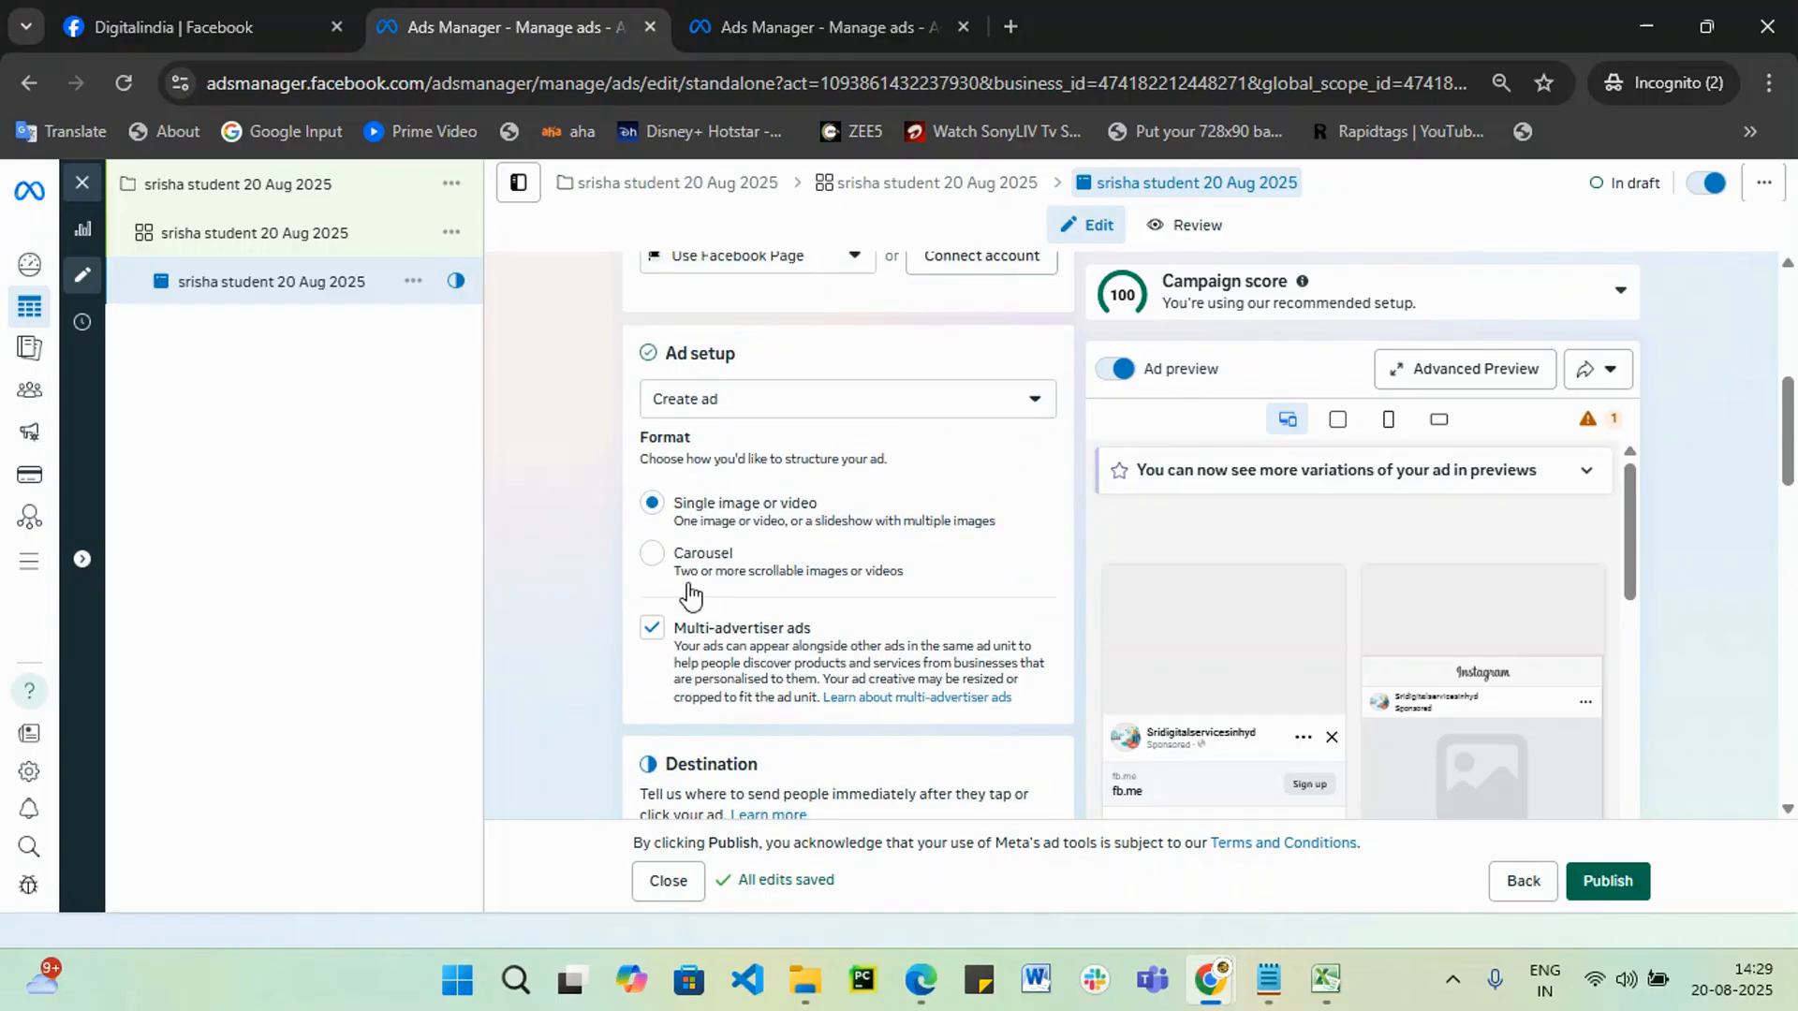
scroll(692, 596, "down", 3)
scroll(693, 599, "down", 3)
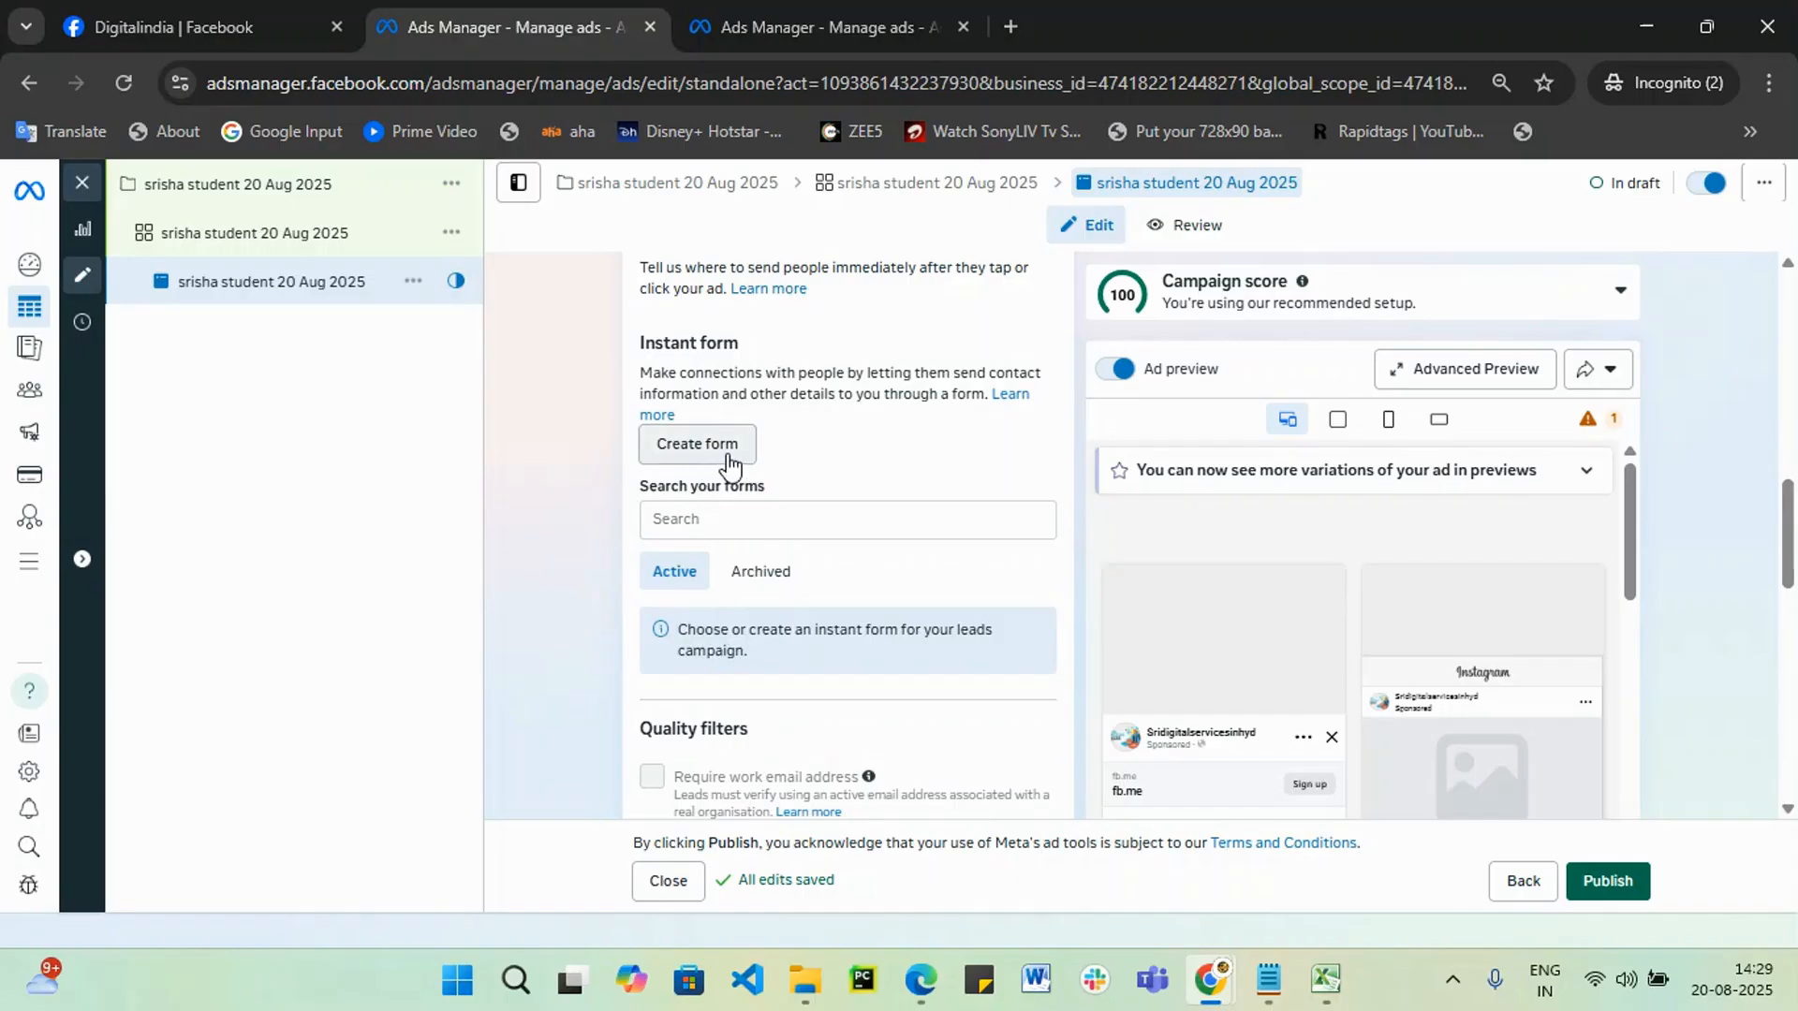
- Create a new instant form and rename it from Untitled to 'Demo SriSha'
left_click(731, 466)
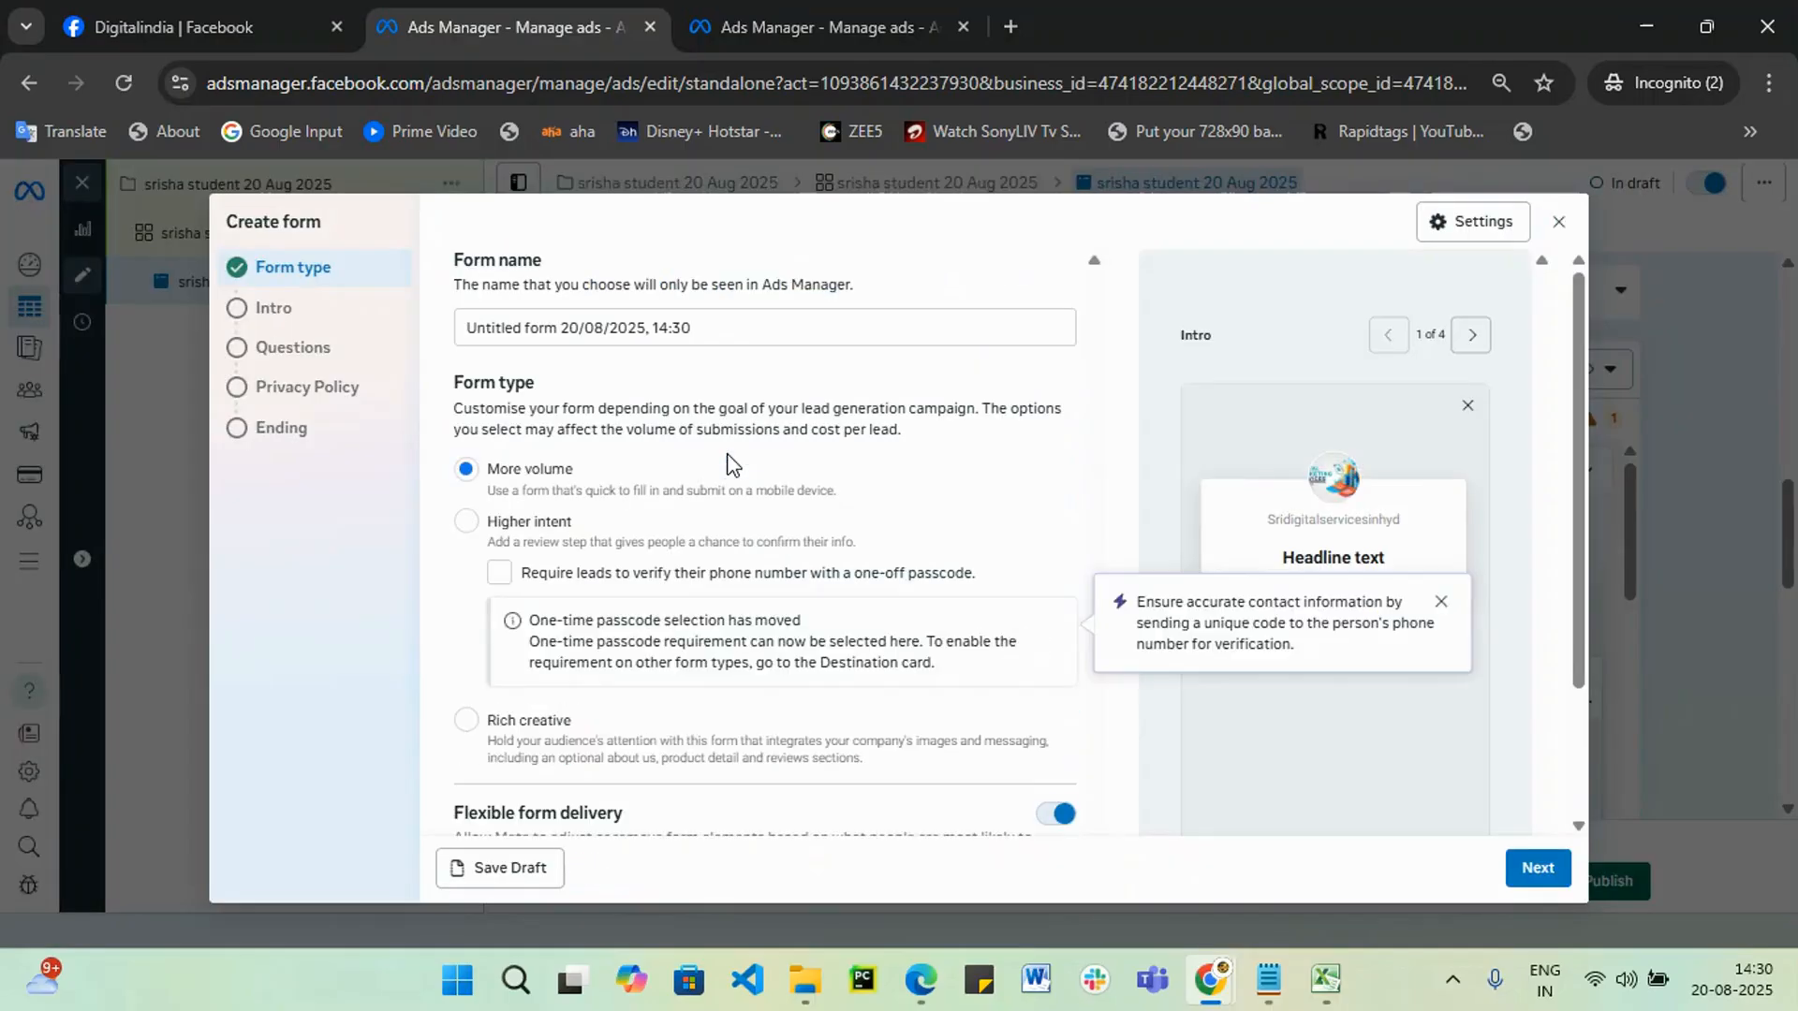
left_click_drag(526, 327, 452, 335)
type("Demo")
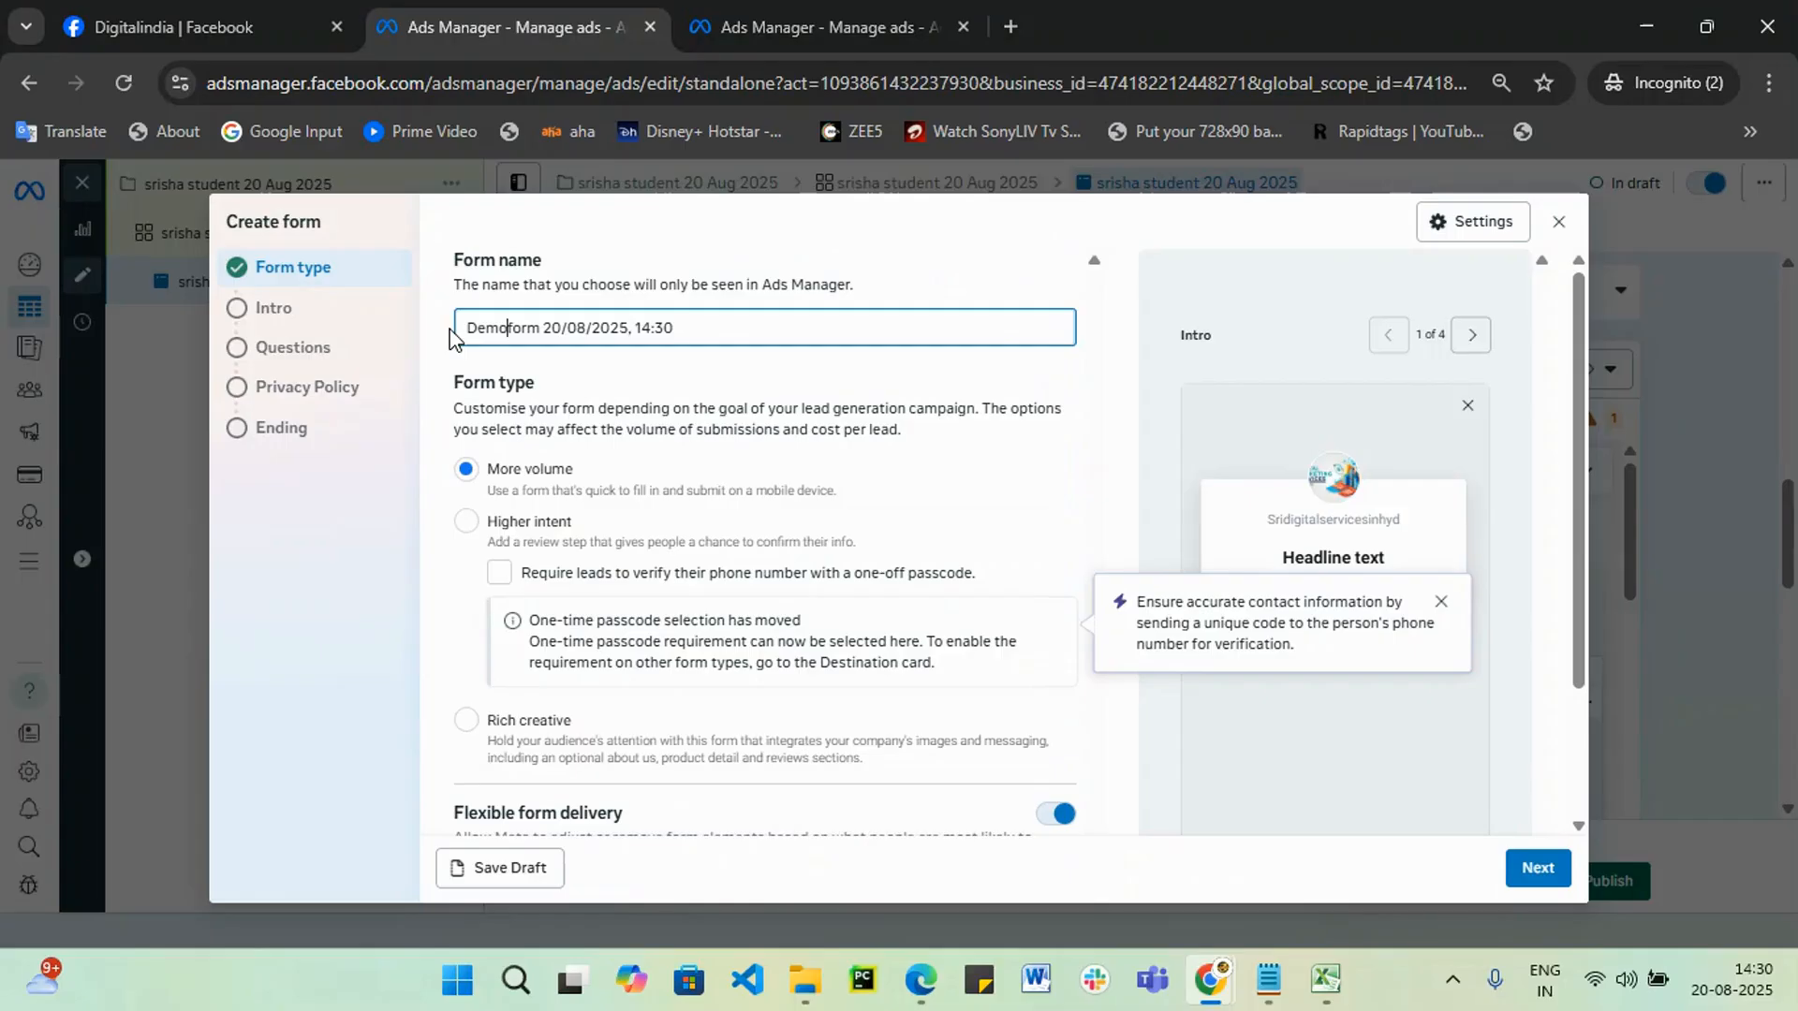
type(" Sri")
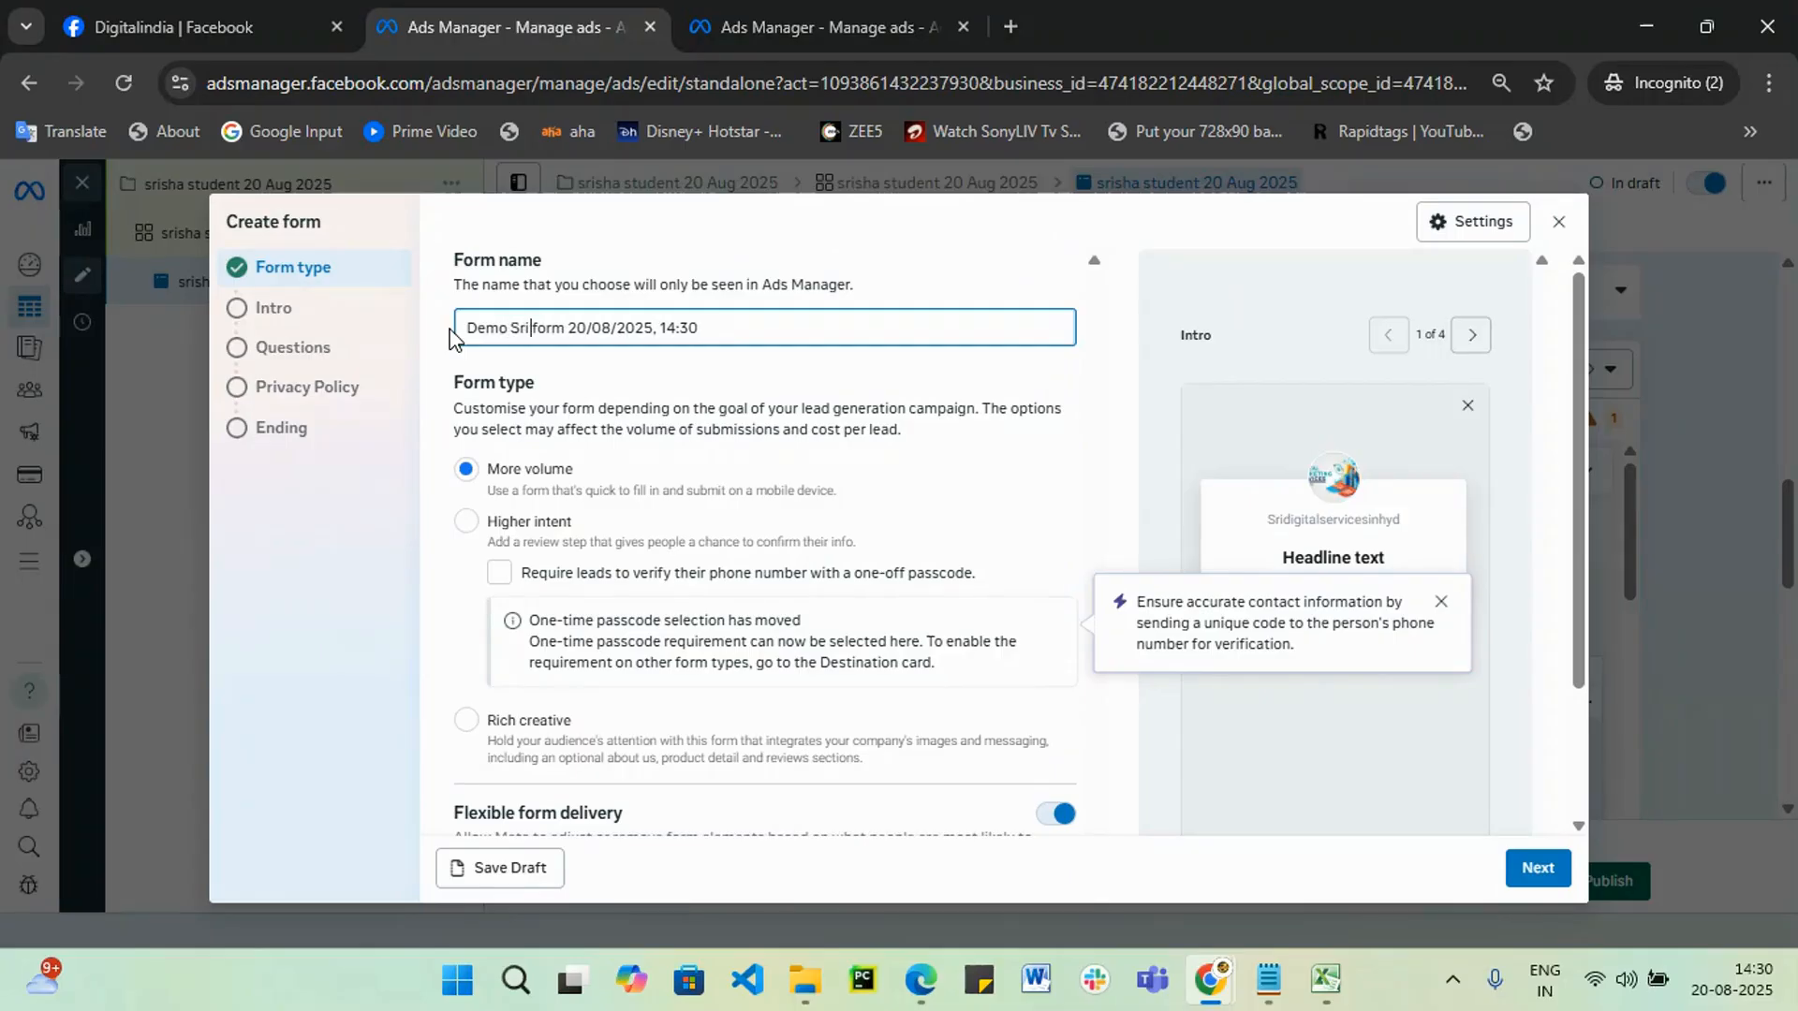
type("Sha")
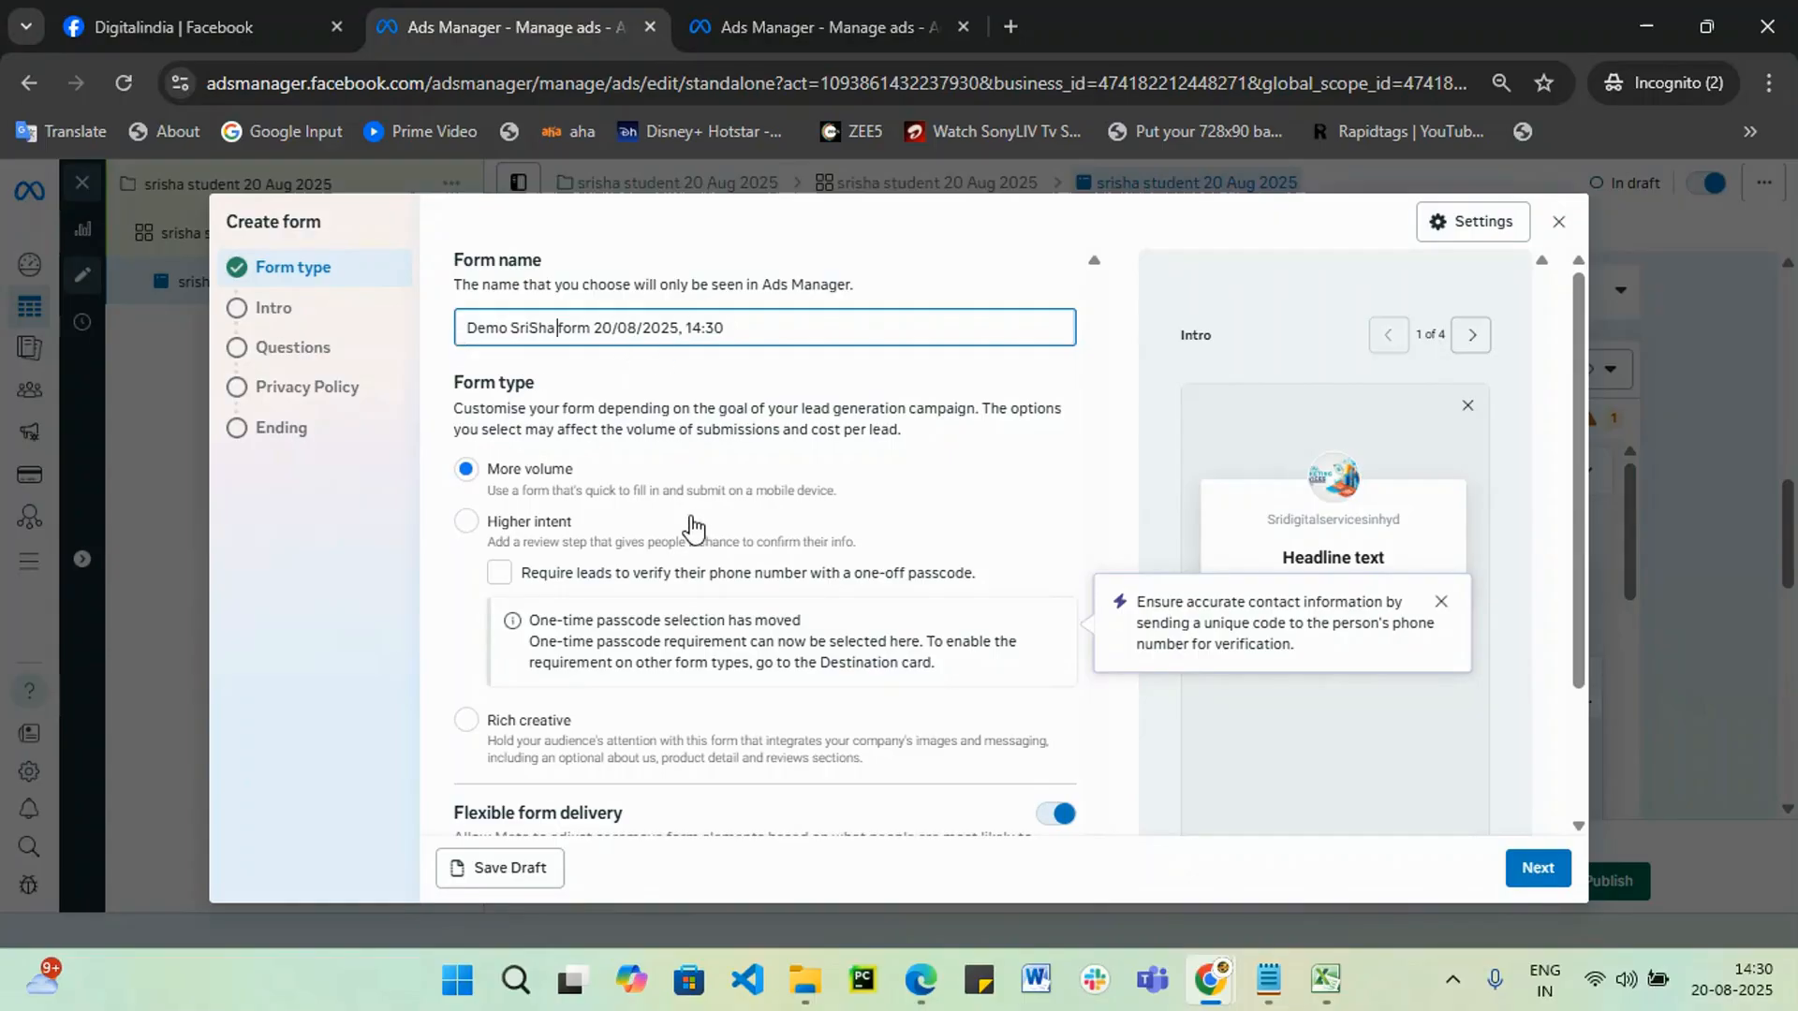
scroll(697, 538, "down", 1)
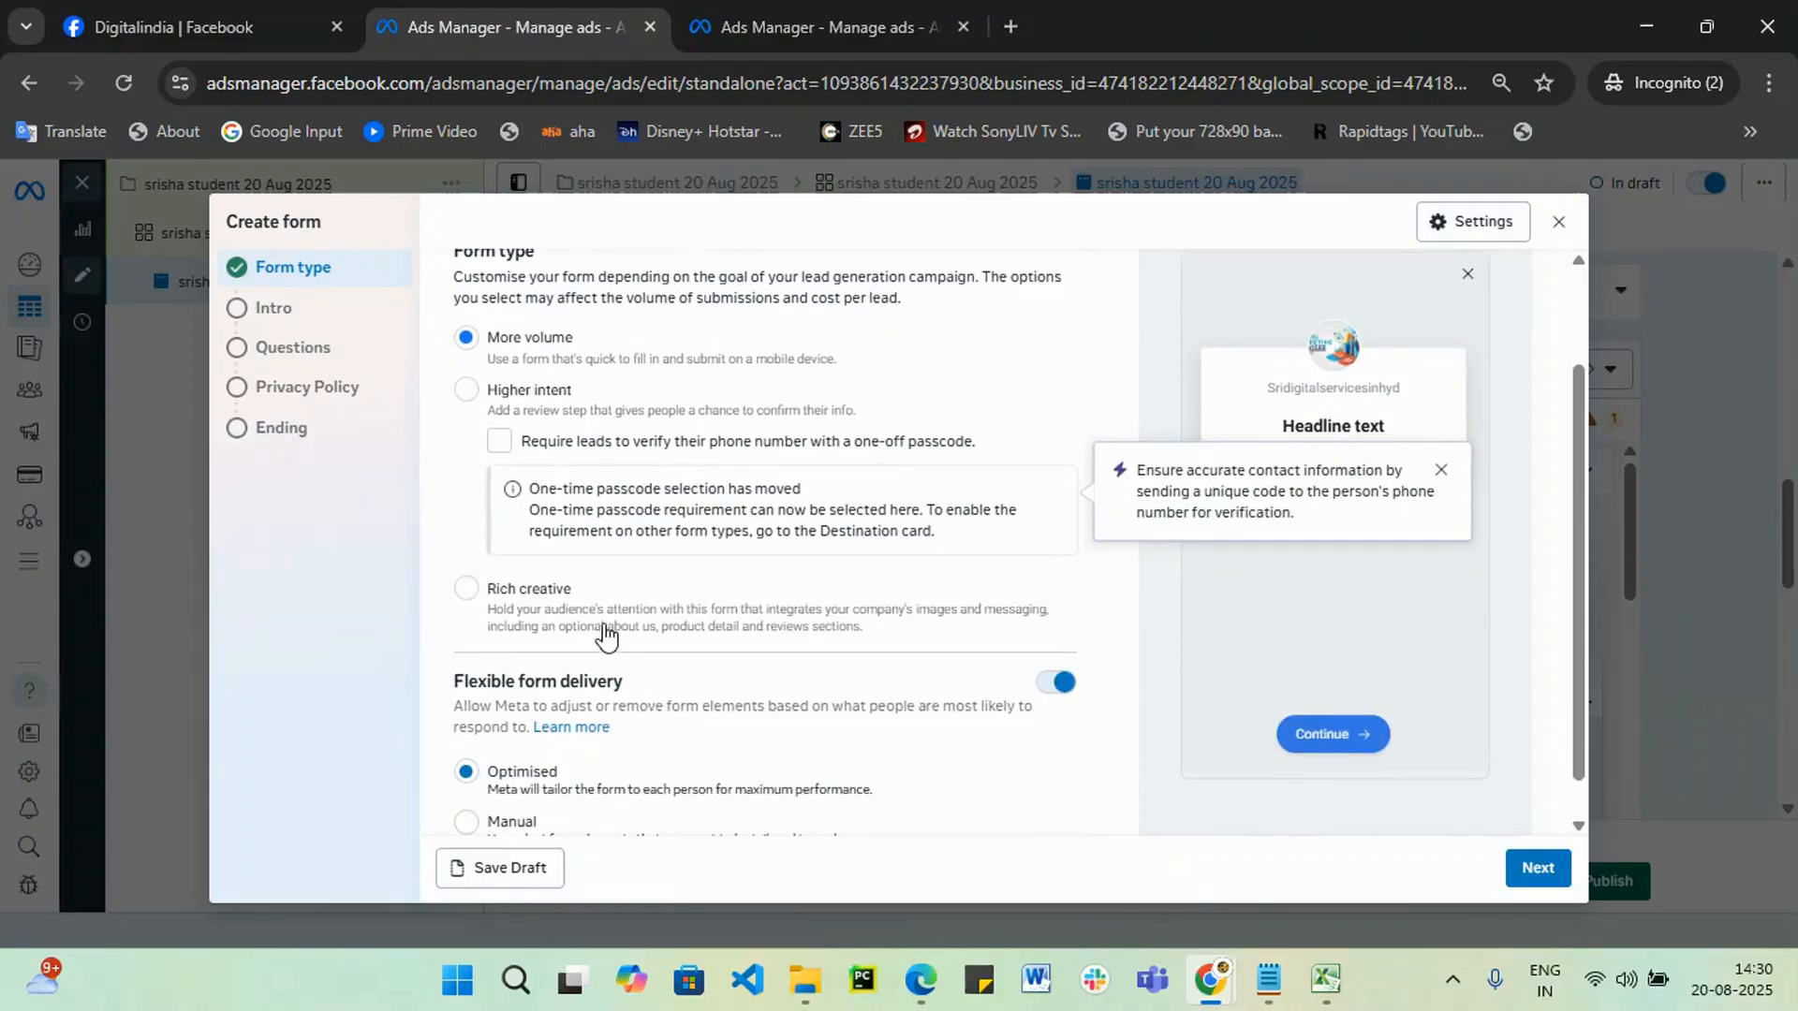
scroll(766, 744, "up", 1)
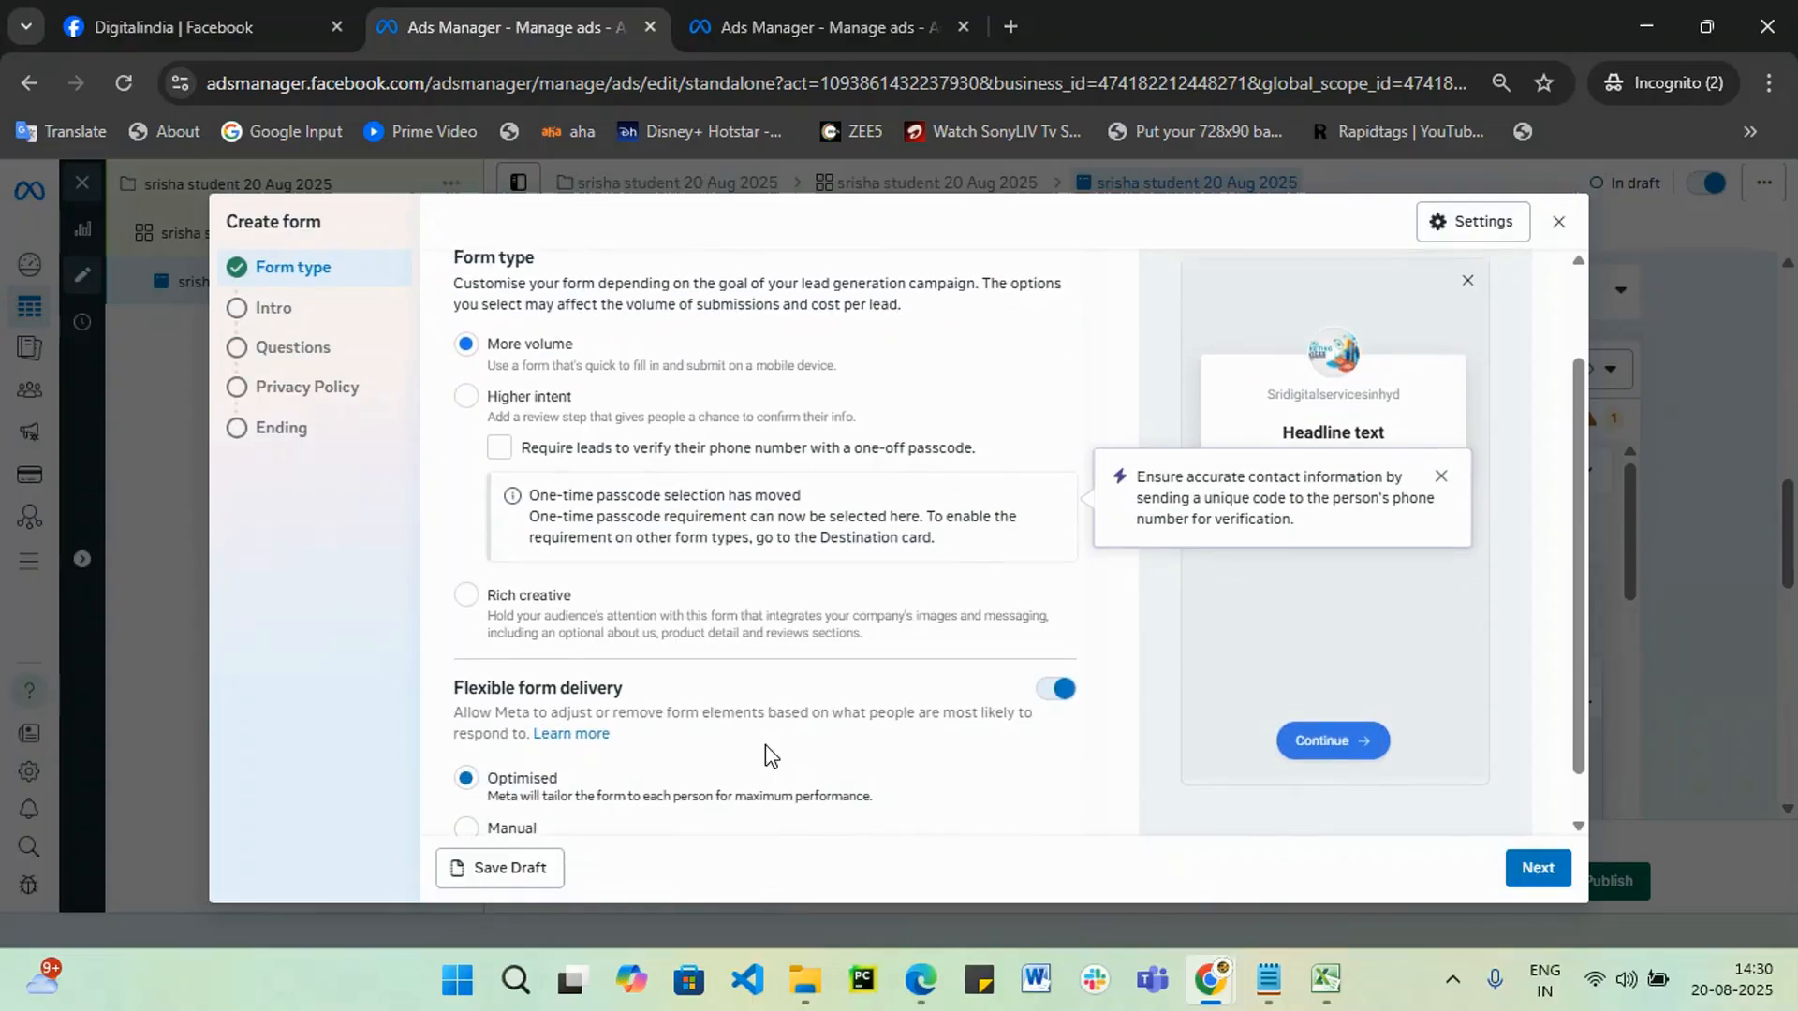
scroll(766, 745, "down", 1)
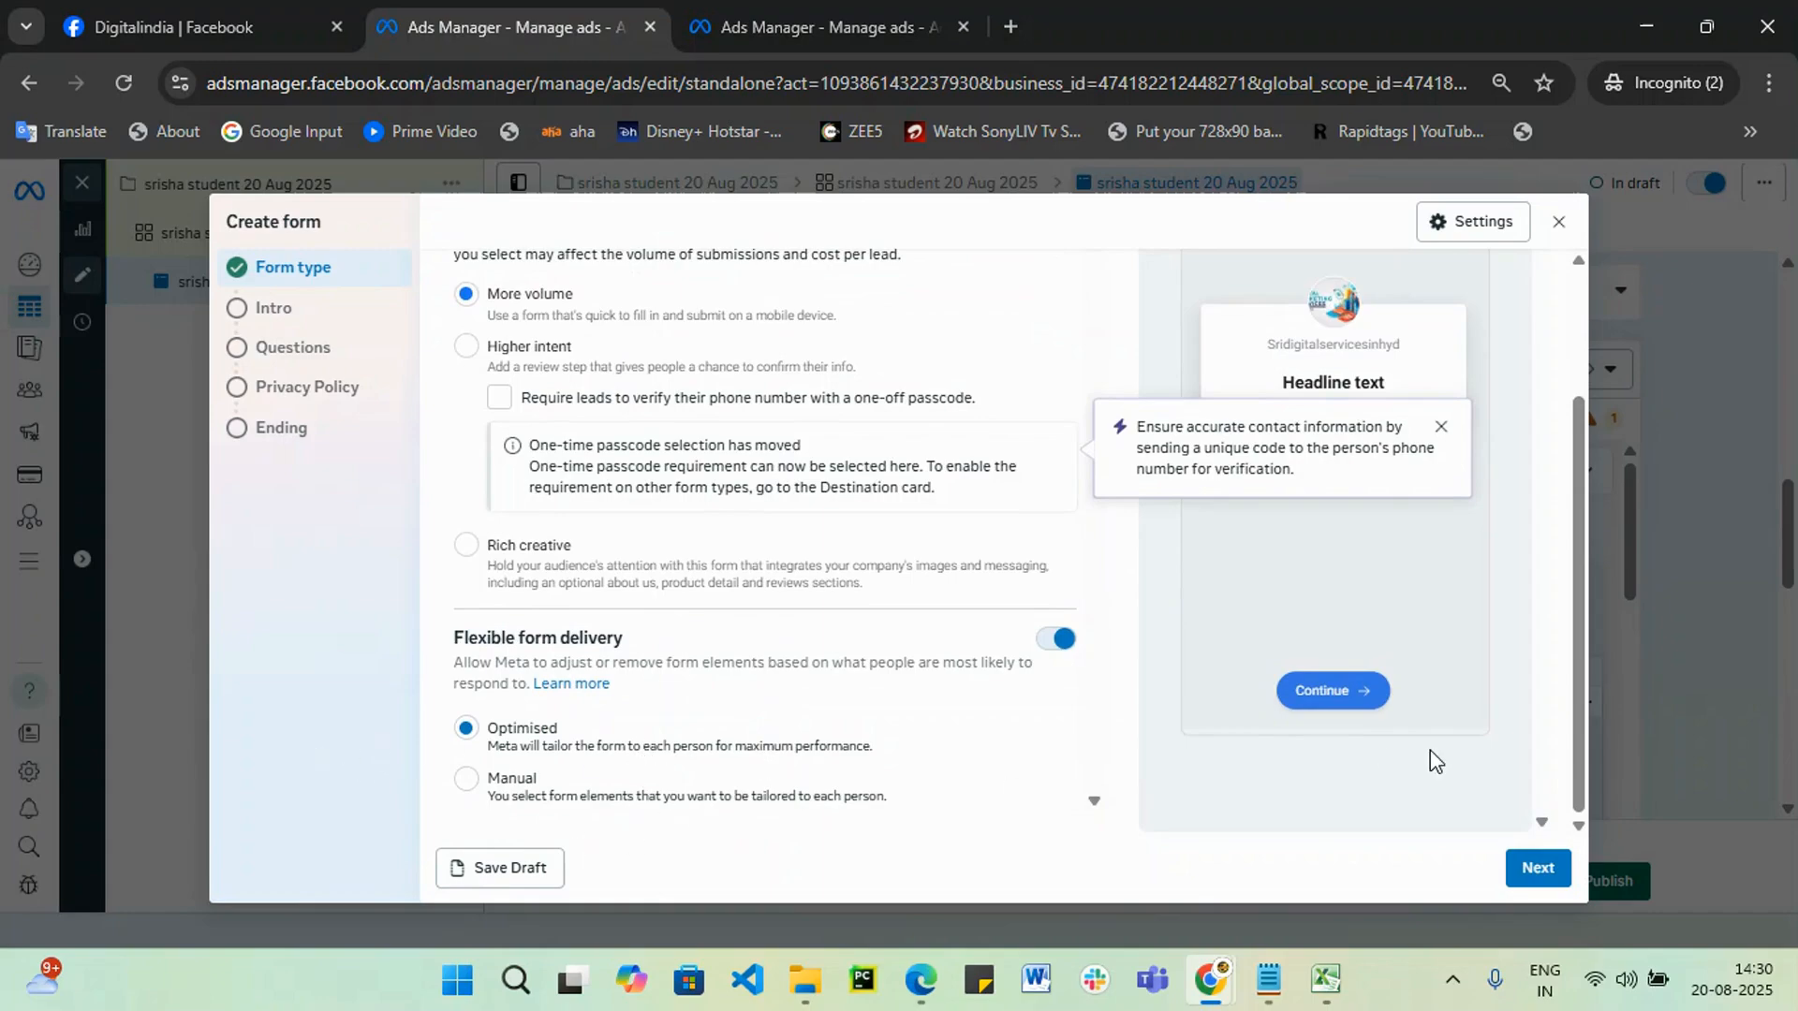
- Set the form's intro headline to 'SriSha Training'
left_click(1566, 873)
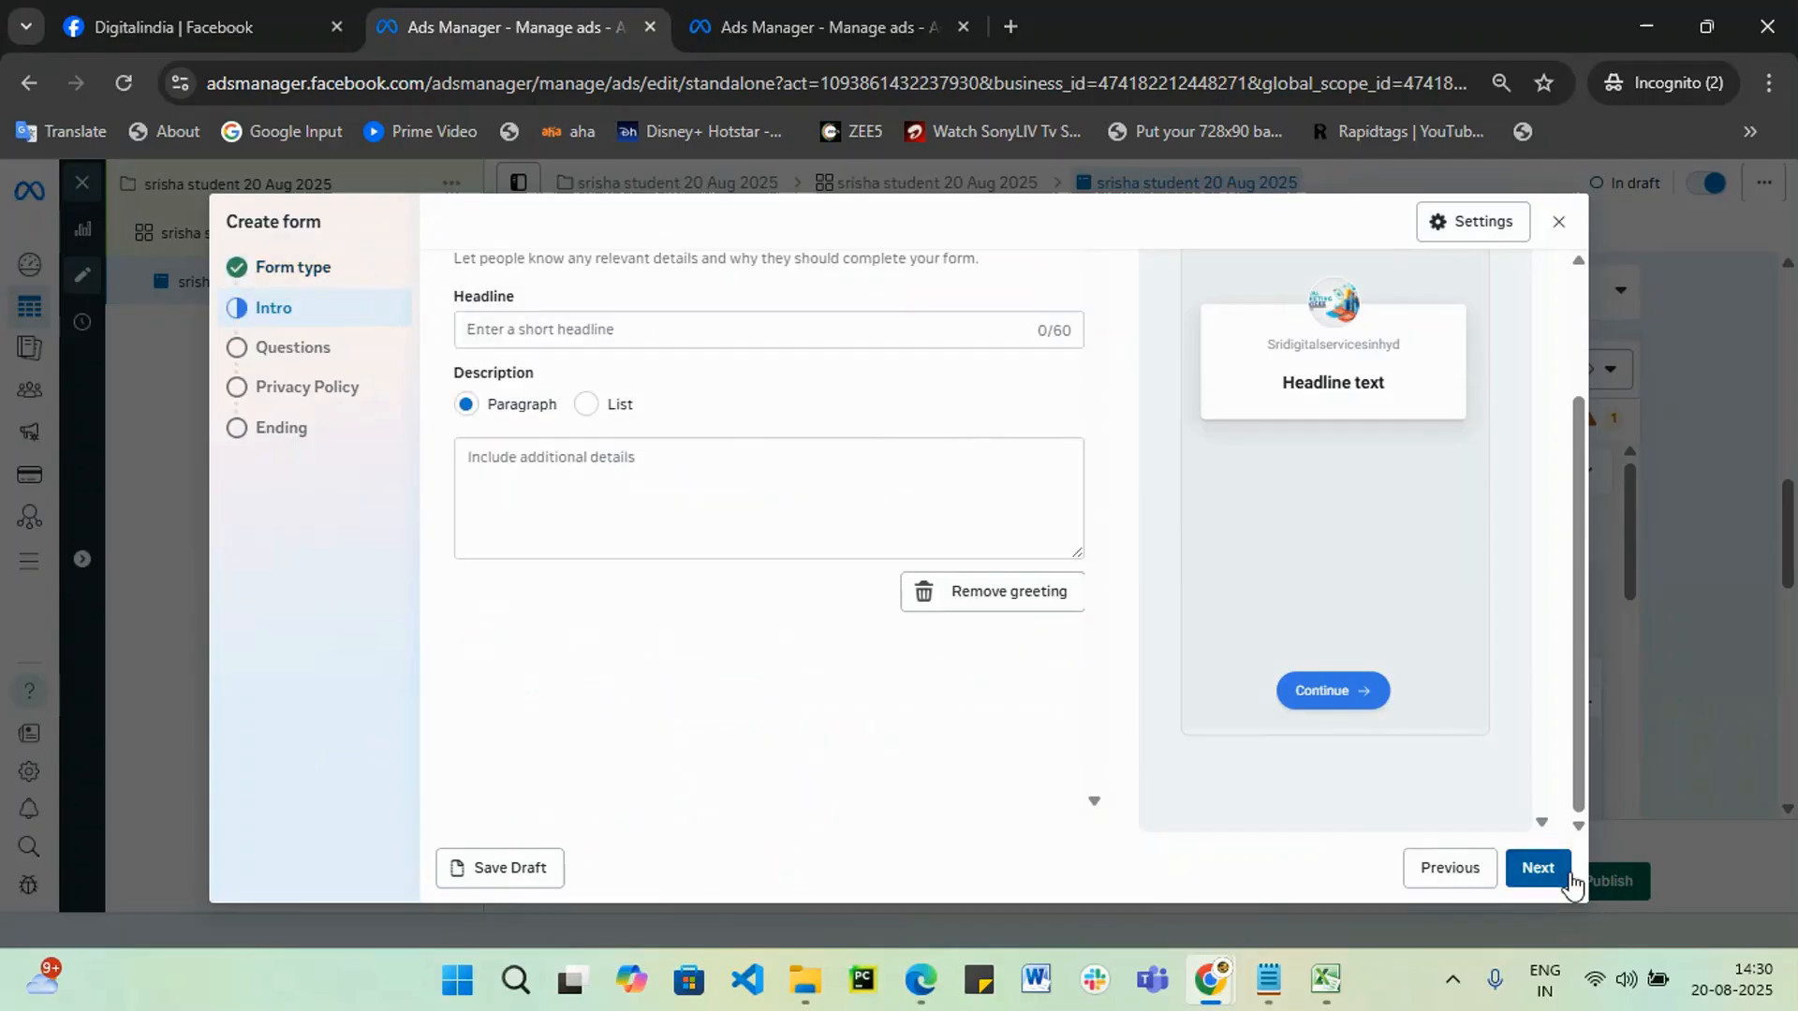
left_click(634, 505)
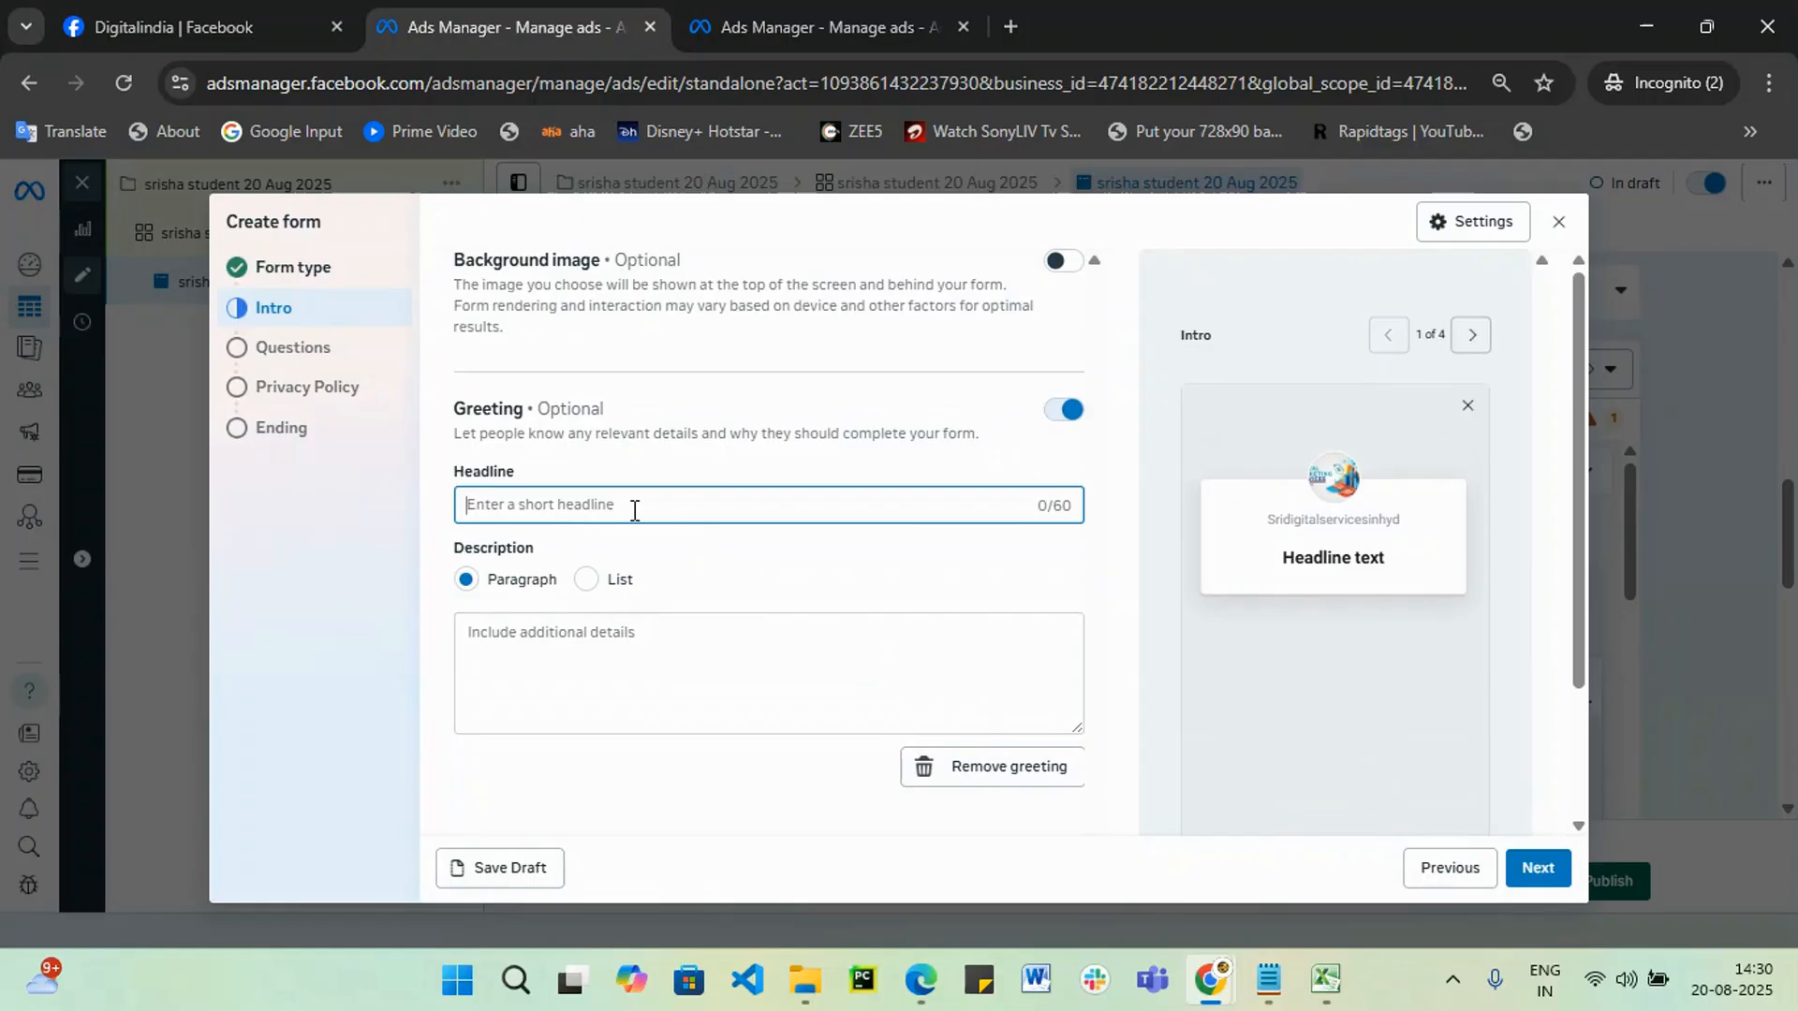
type("SriSha")
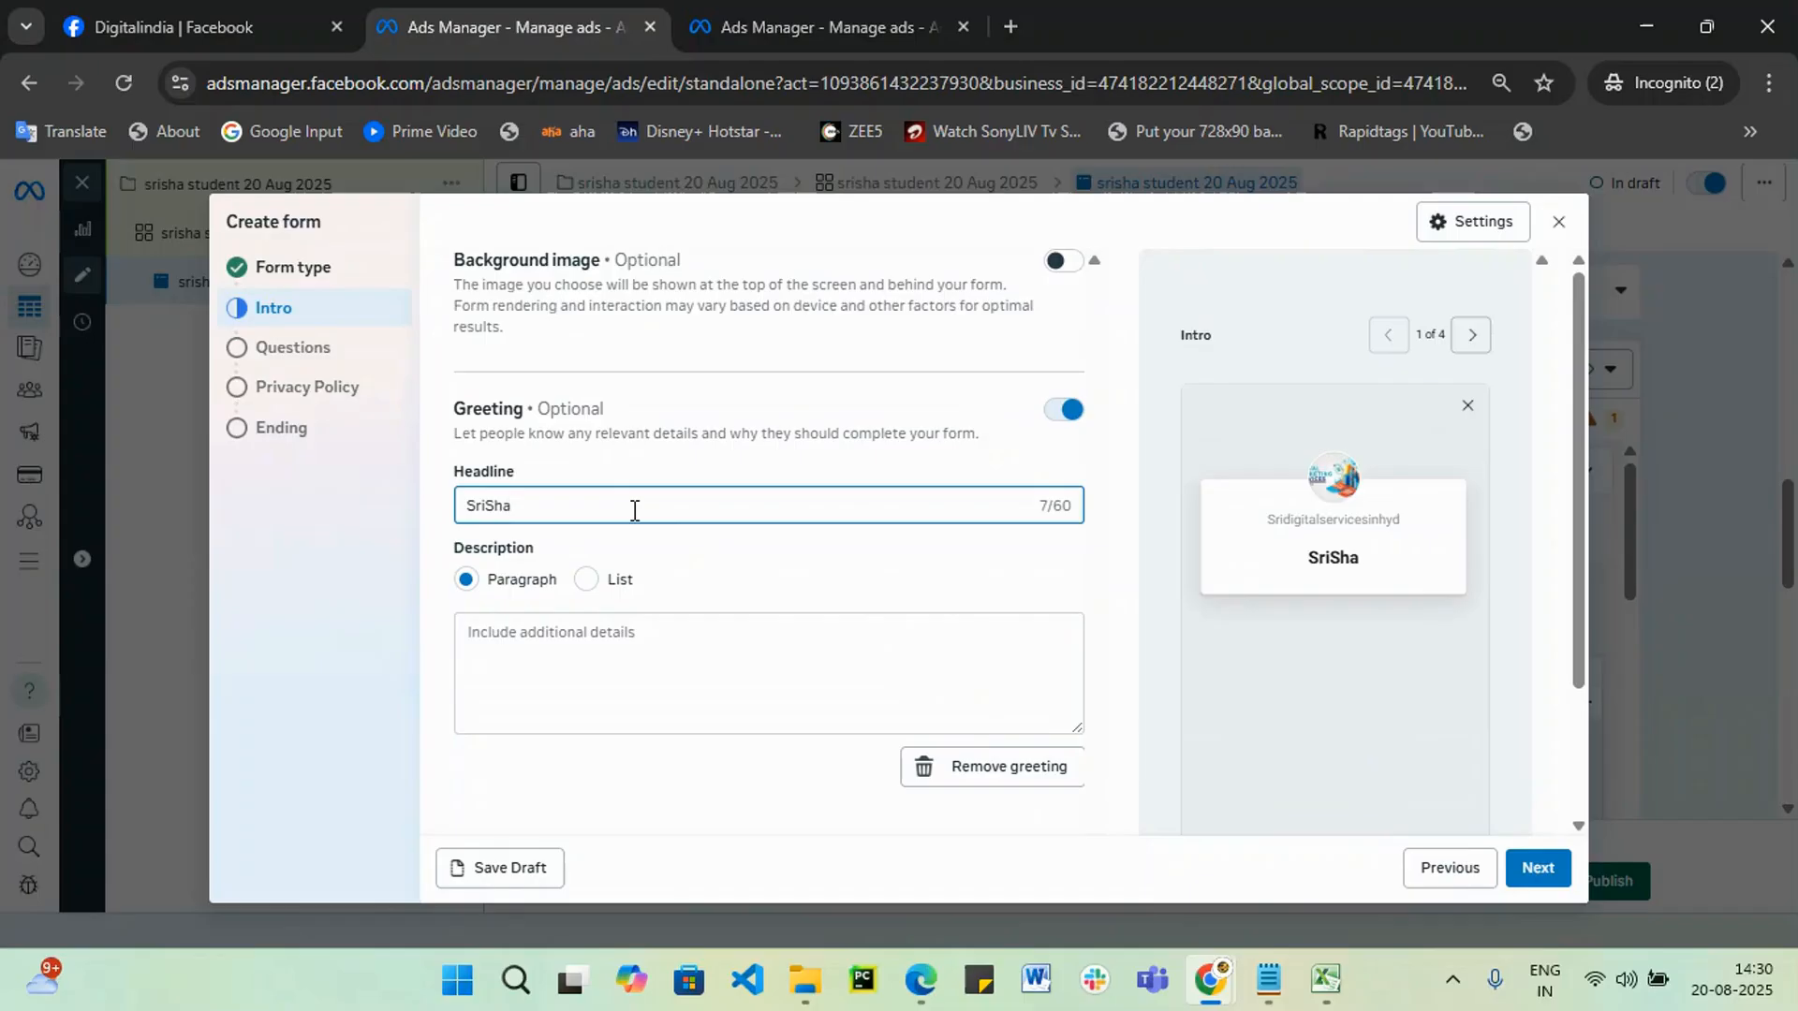
type(" Trainin")
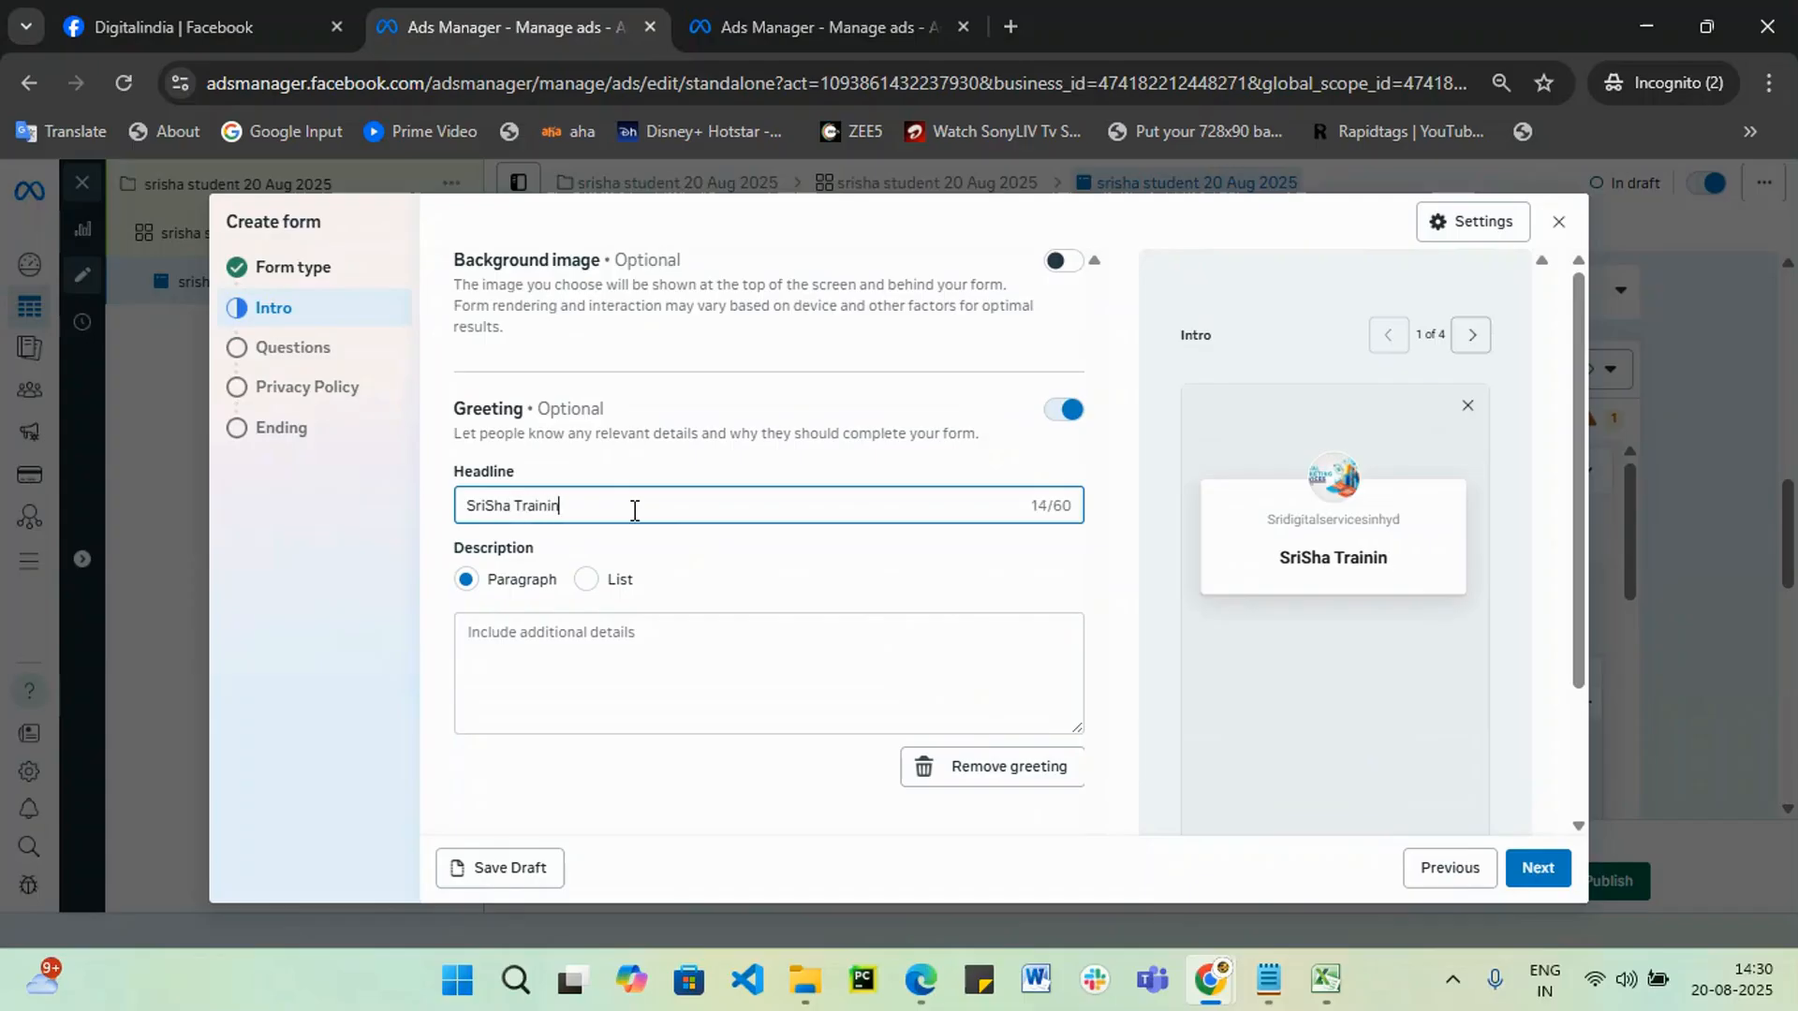
type("g")
left_click_drag(605, 510, 452, 522)
key("ctrl+c")
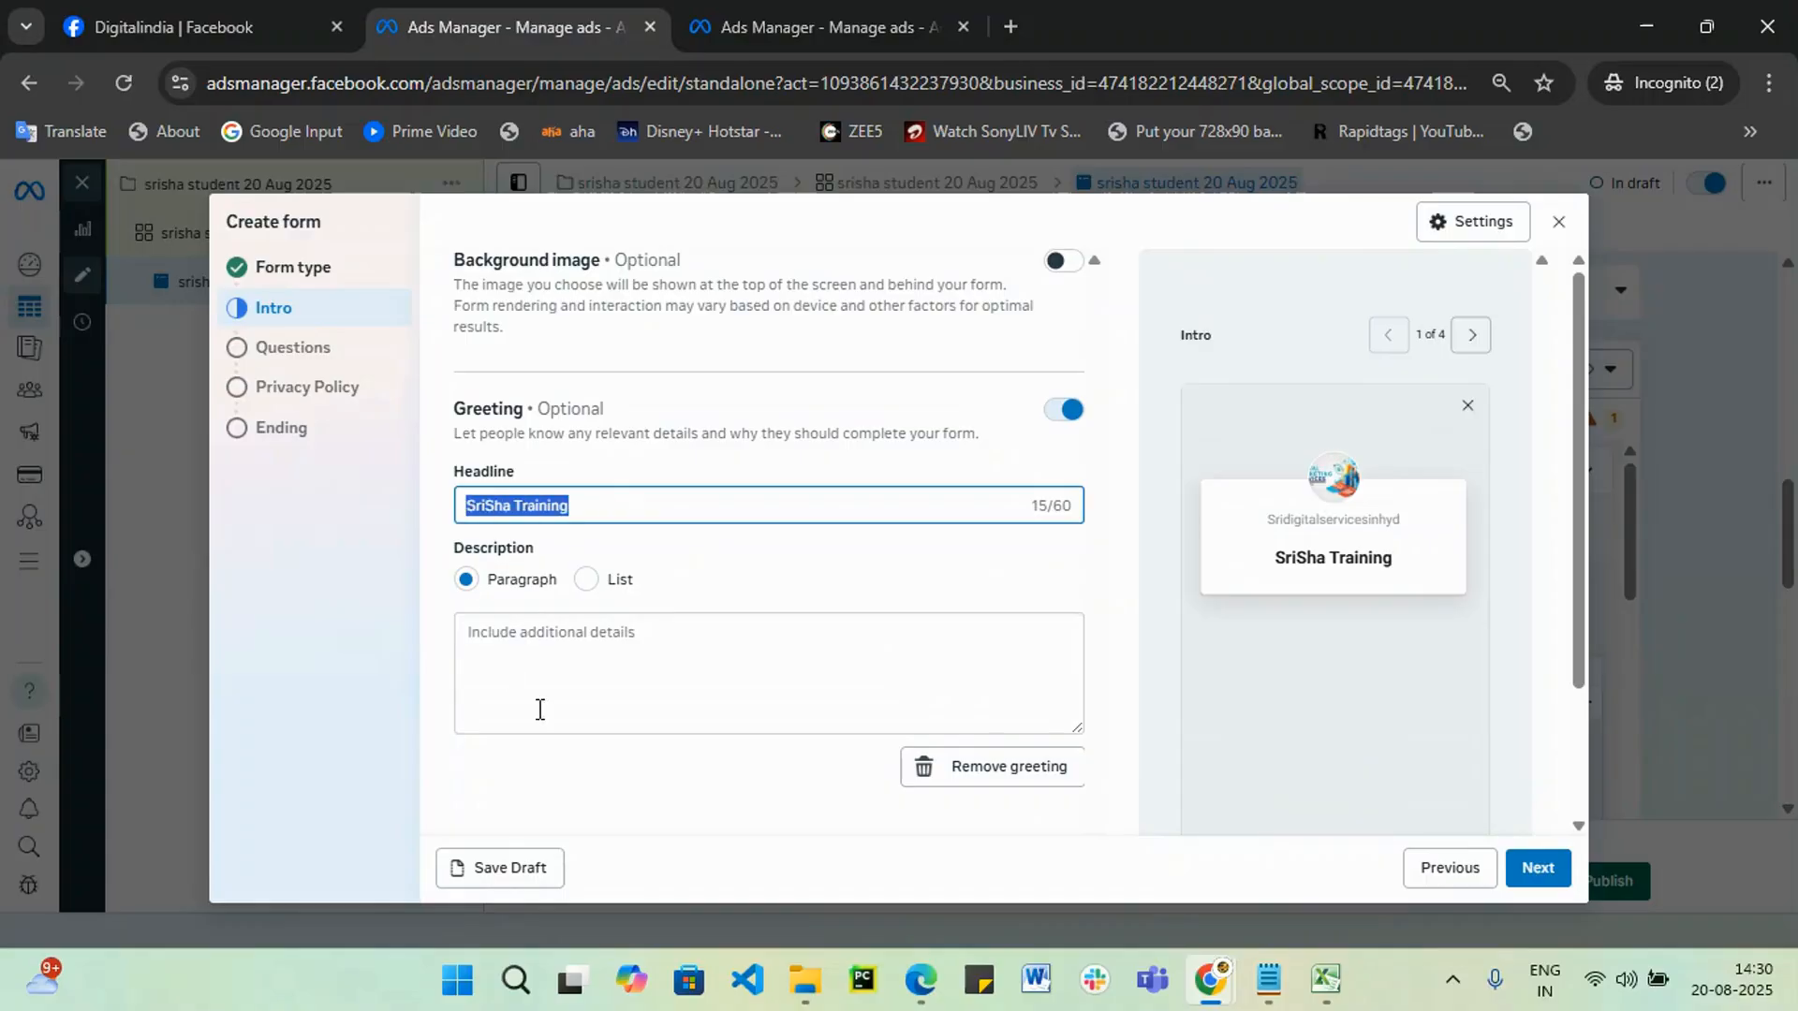
- Write the intro description 'SriSha Online Training in telugu', reusing the copied headline
left_click(548, 663)
key("ctrl+v")
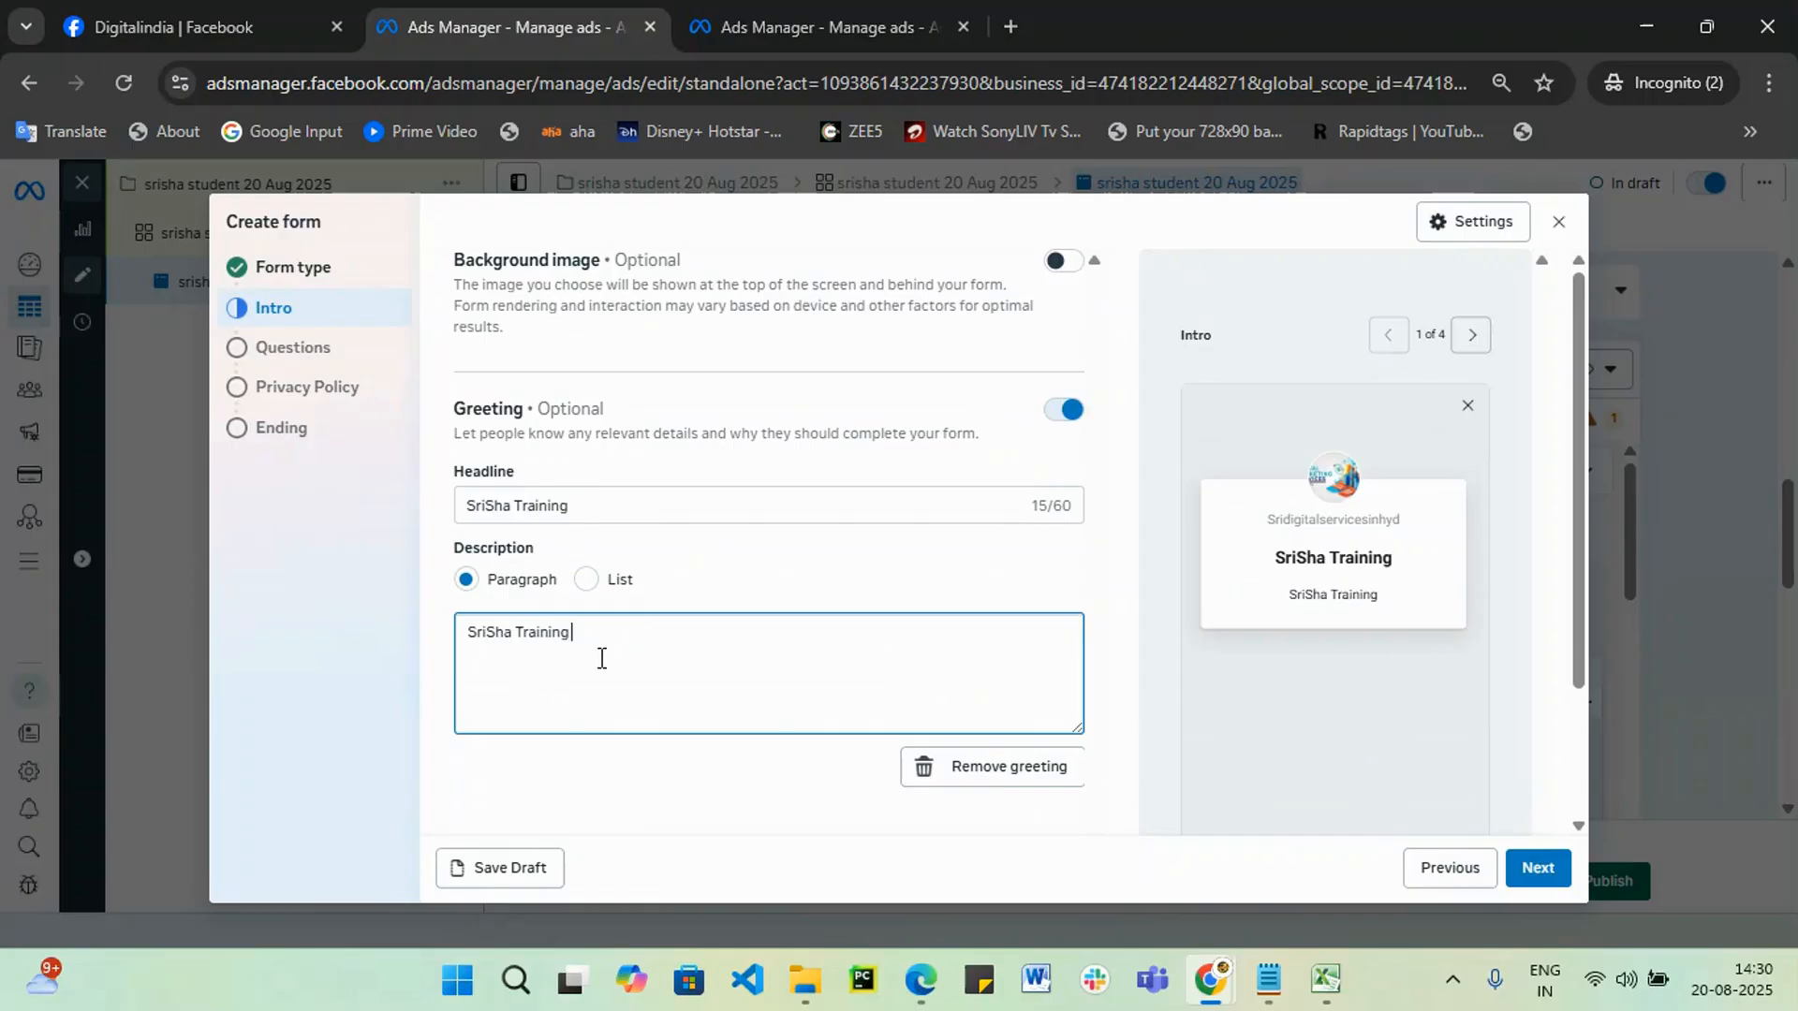
left_click(518, 640)
type("Online tr")
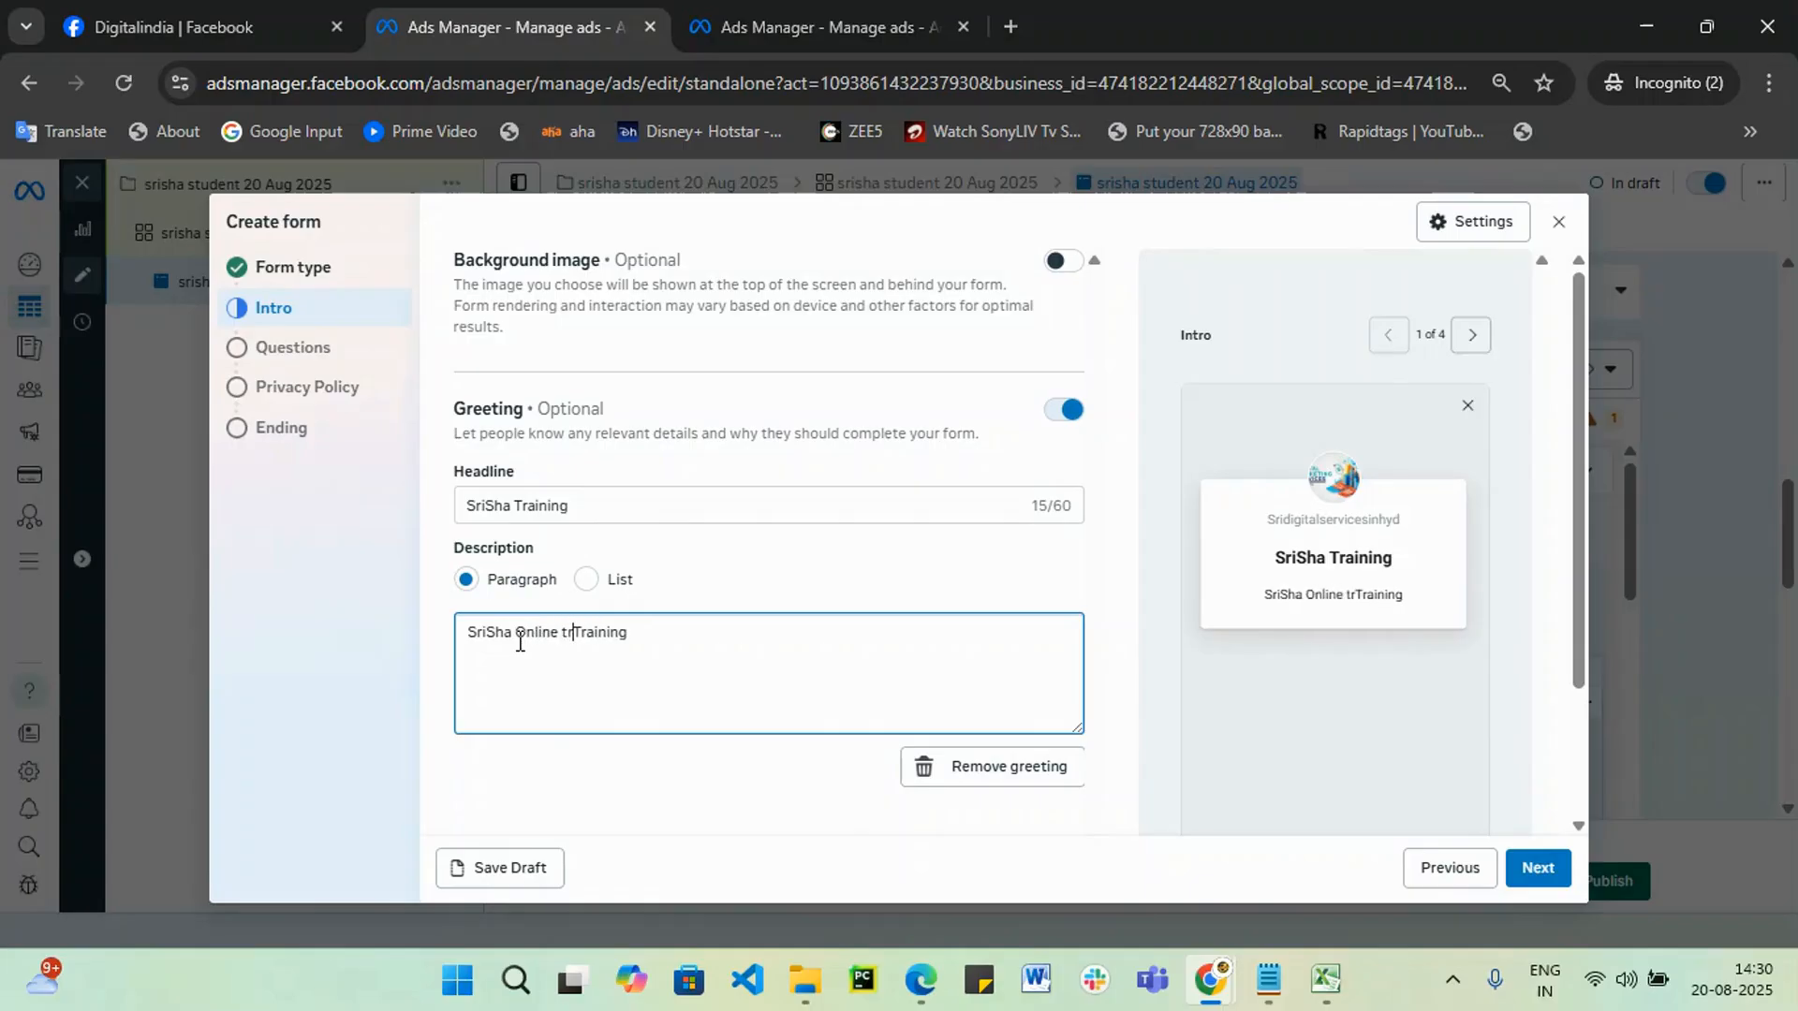
type("aining")
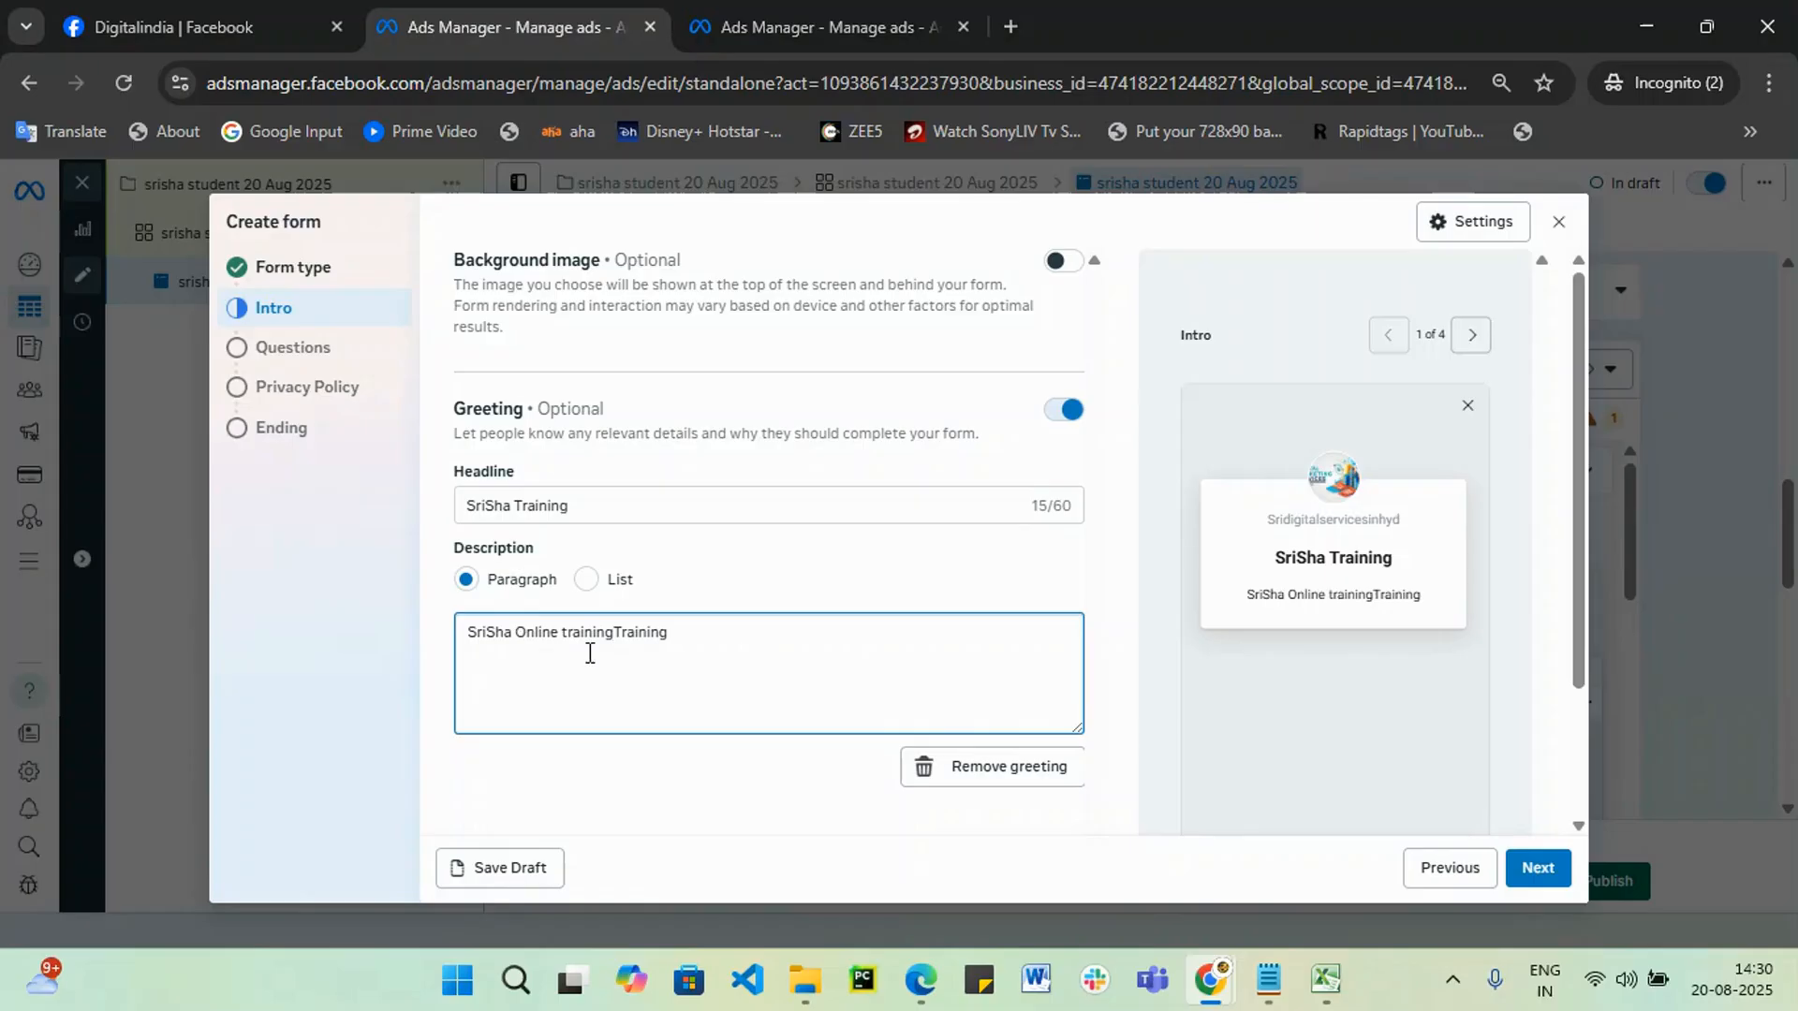
left_click_drag(613, 632, 566, 625)
key("BackSpace")
left_click(649, 639)
type("in telugu")
left_click_drag(514, 503, 681, 496)
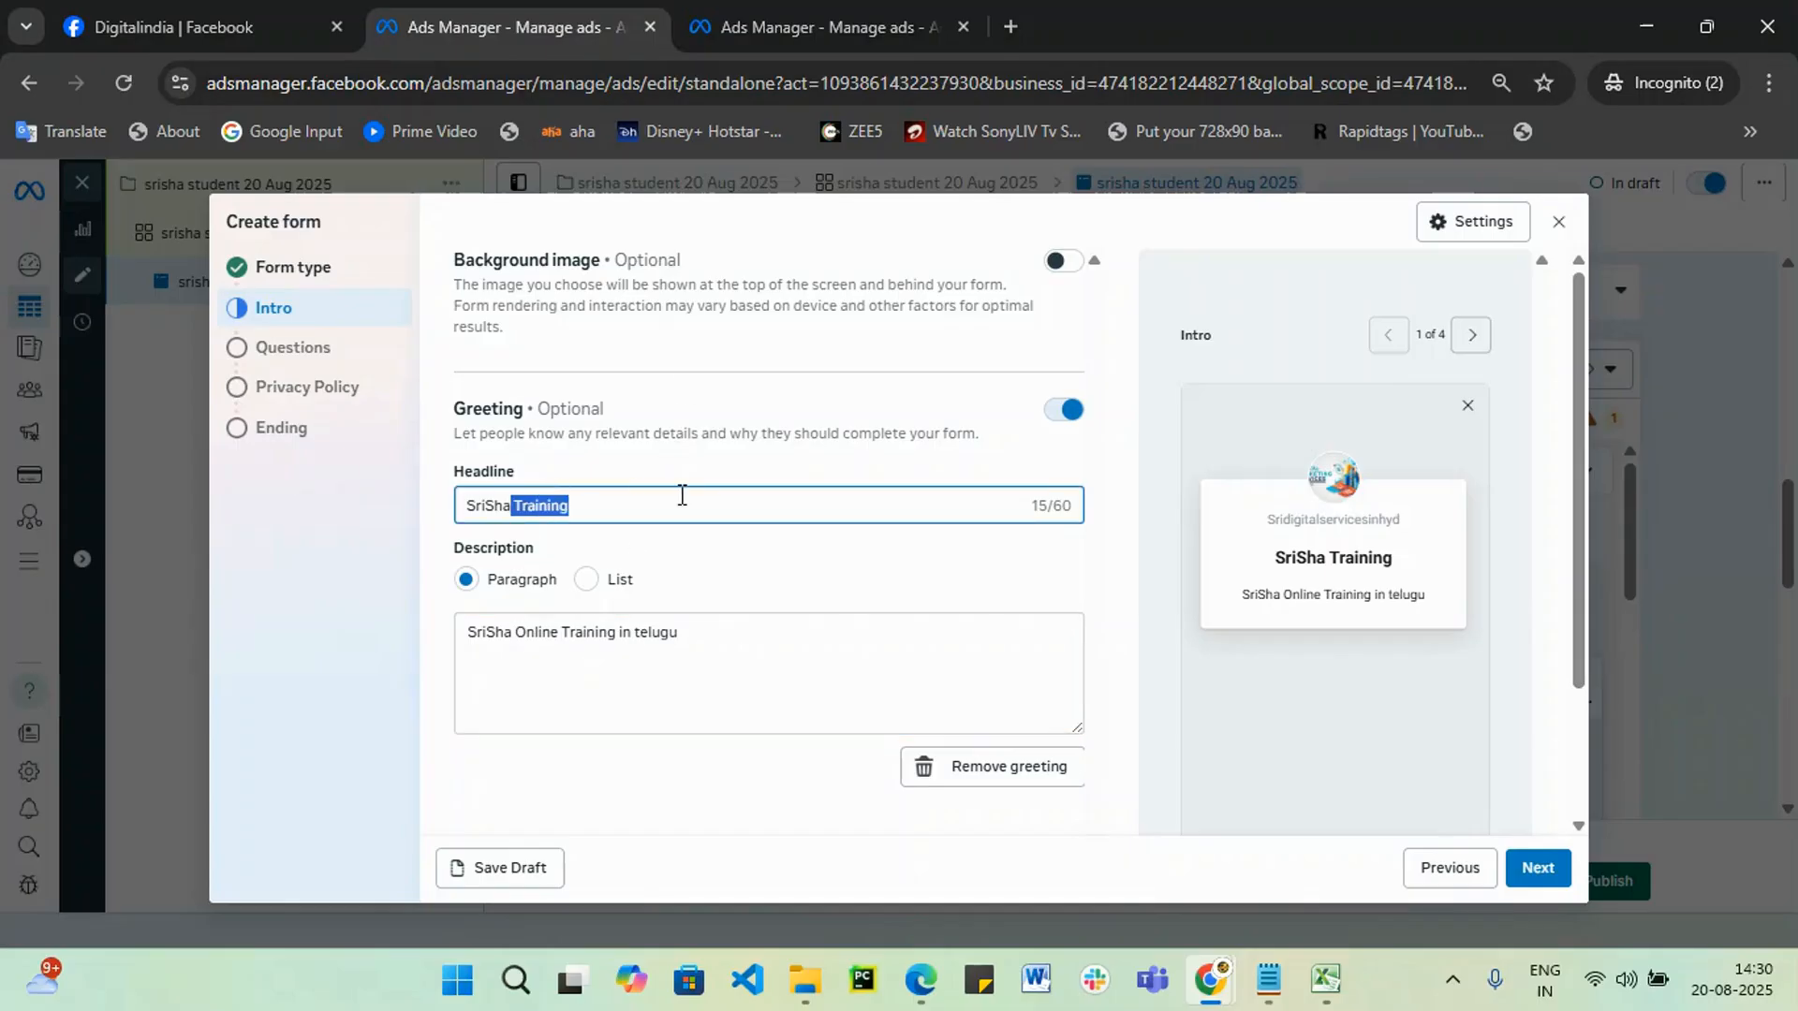
left_click(630, 534)
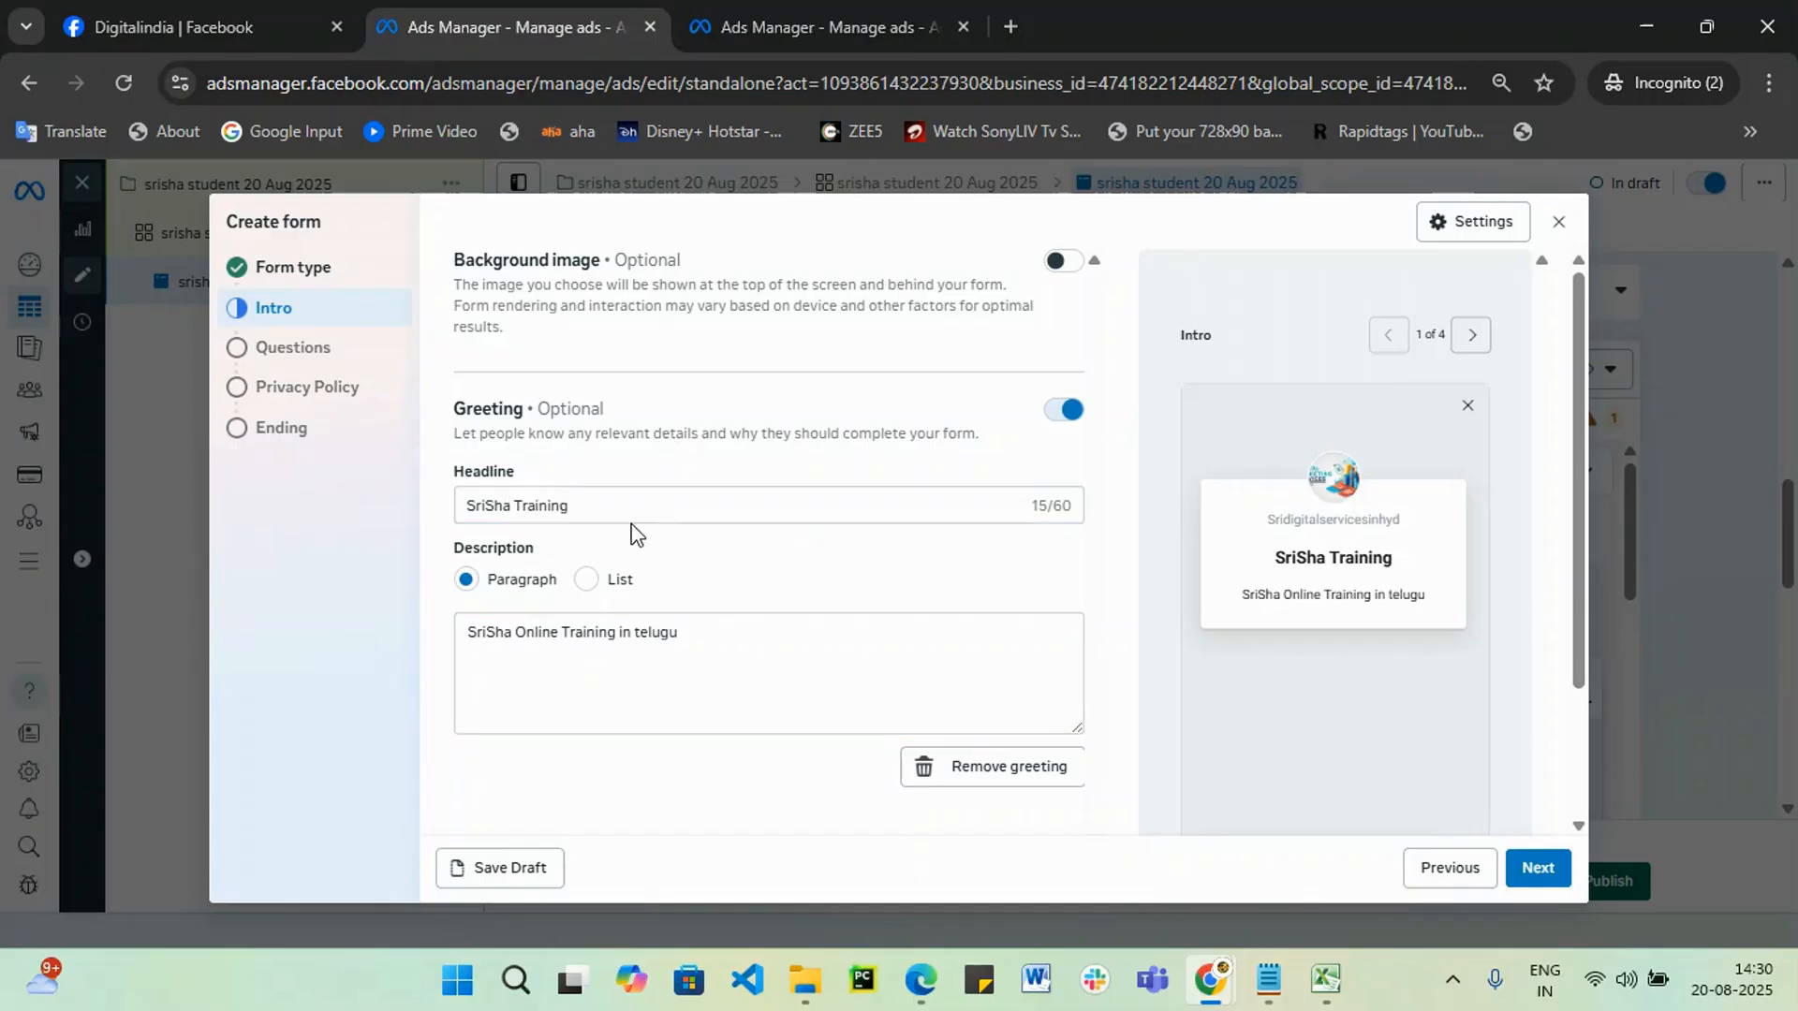
left_click_drag(623, 514, 473, 531)
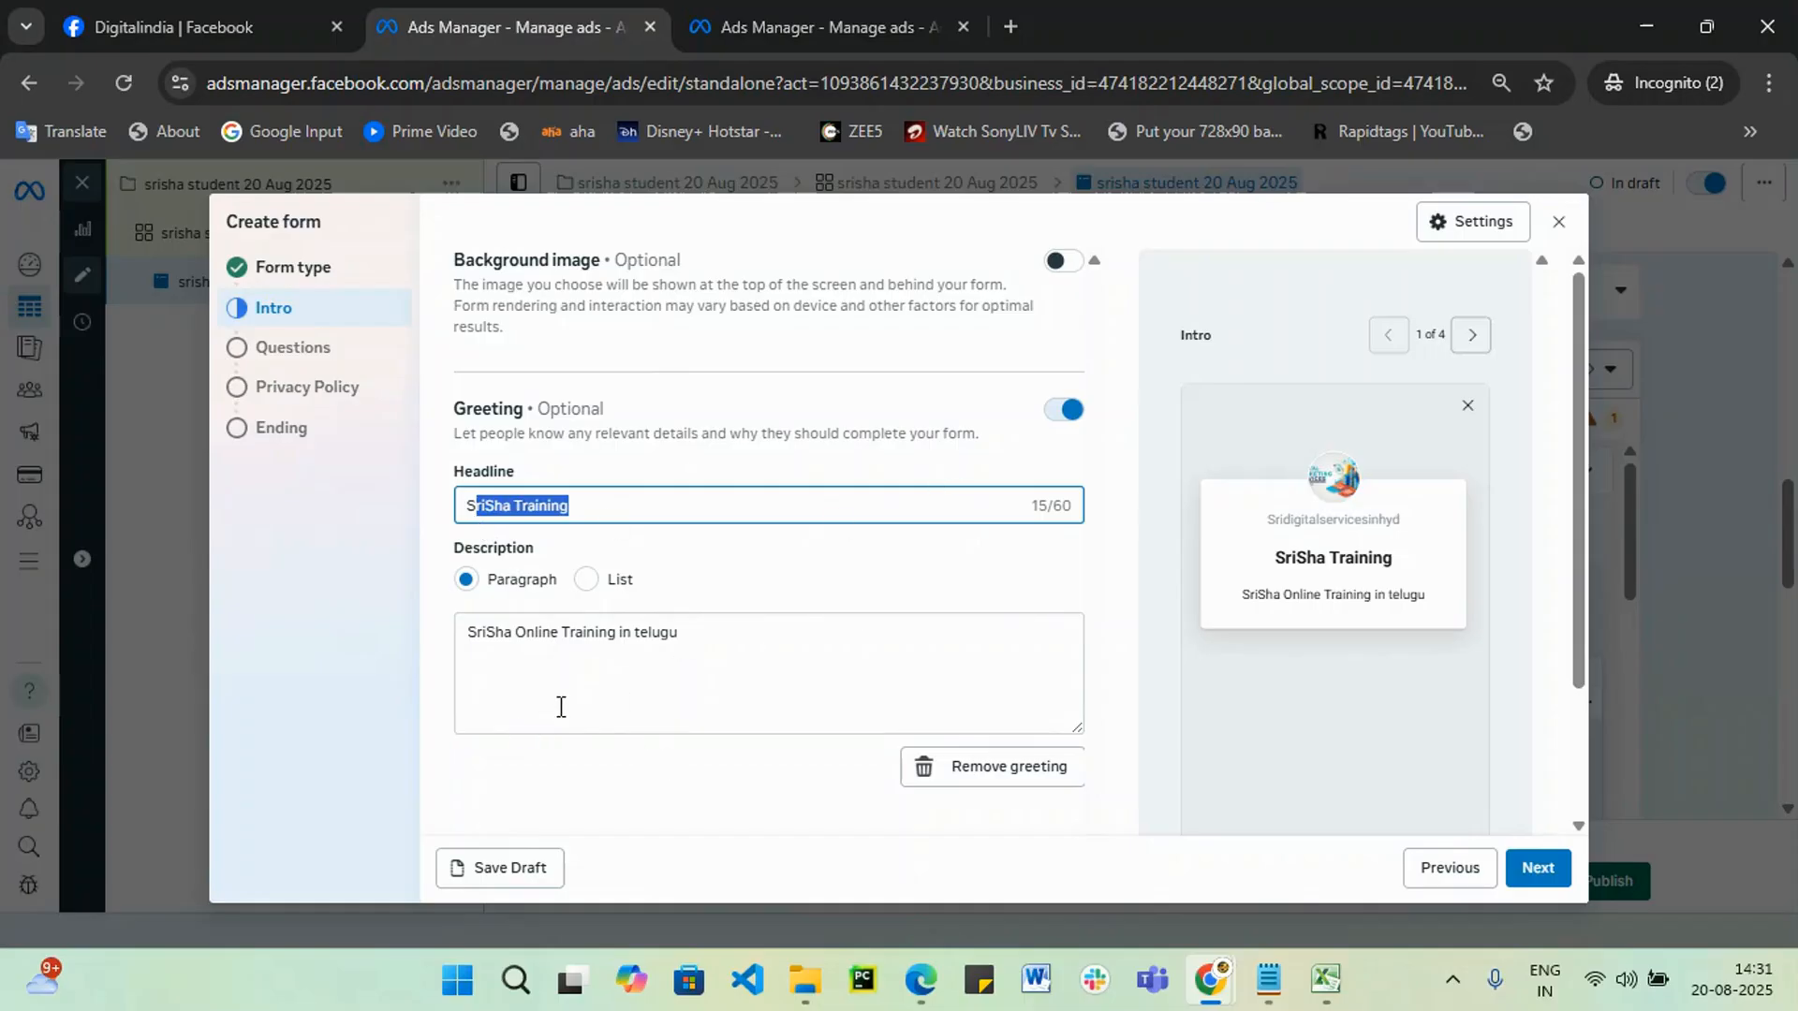
left_click(1555, 871)
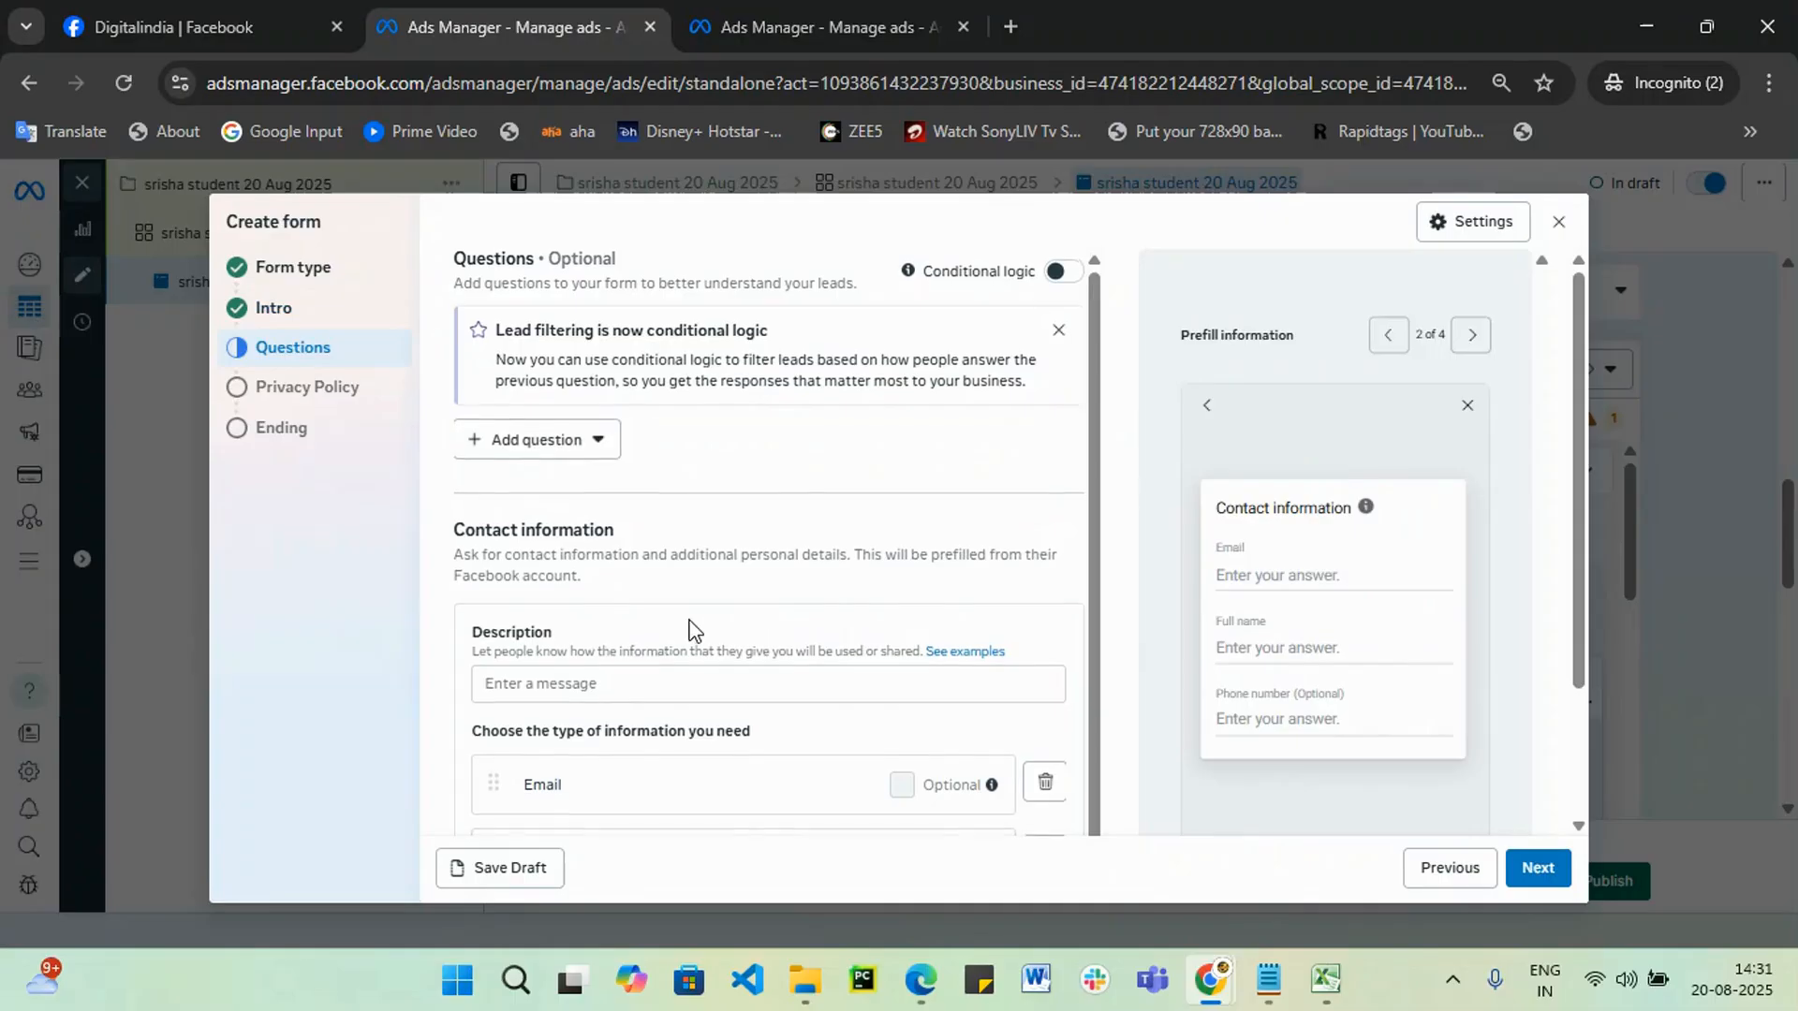
- Enter 'Get Job Easy' as the contact information description
scroll(697, 632, "down", 1)
left_click(569, 622)
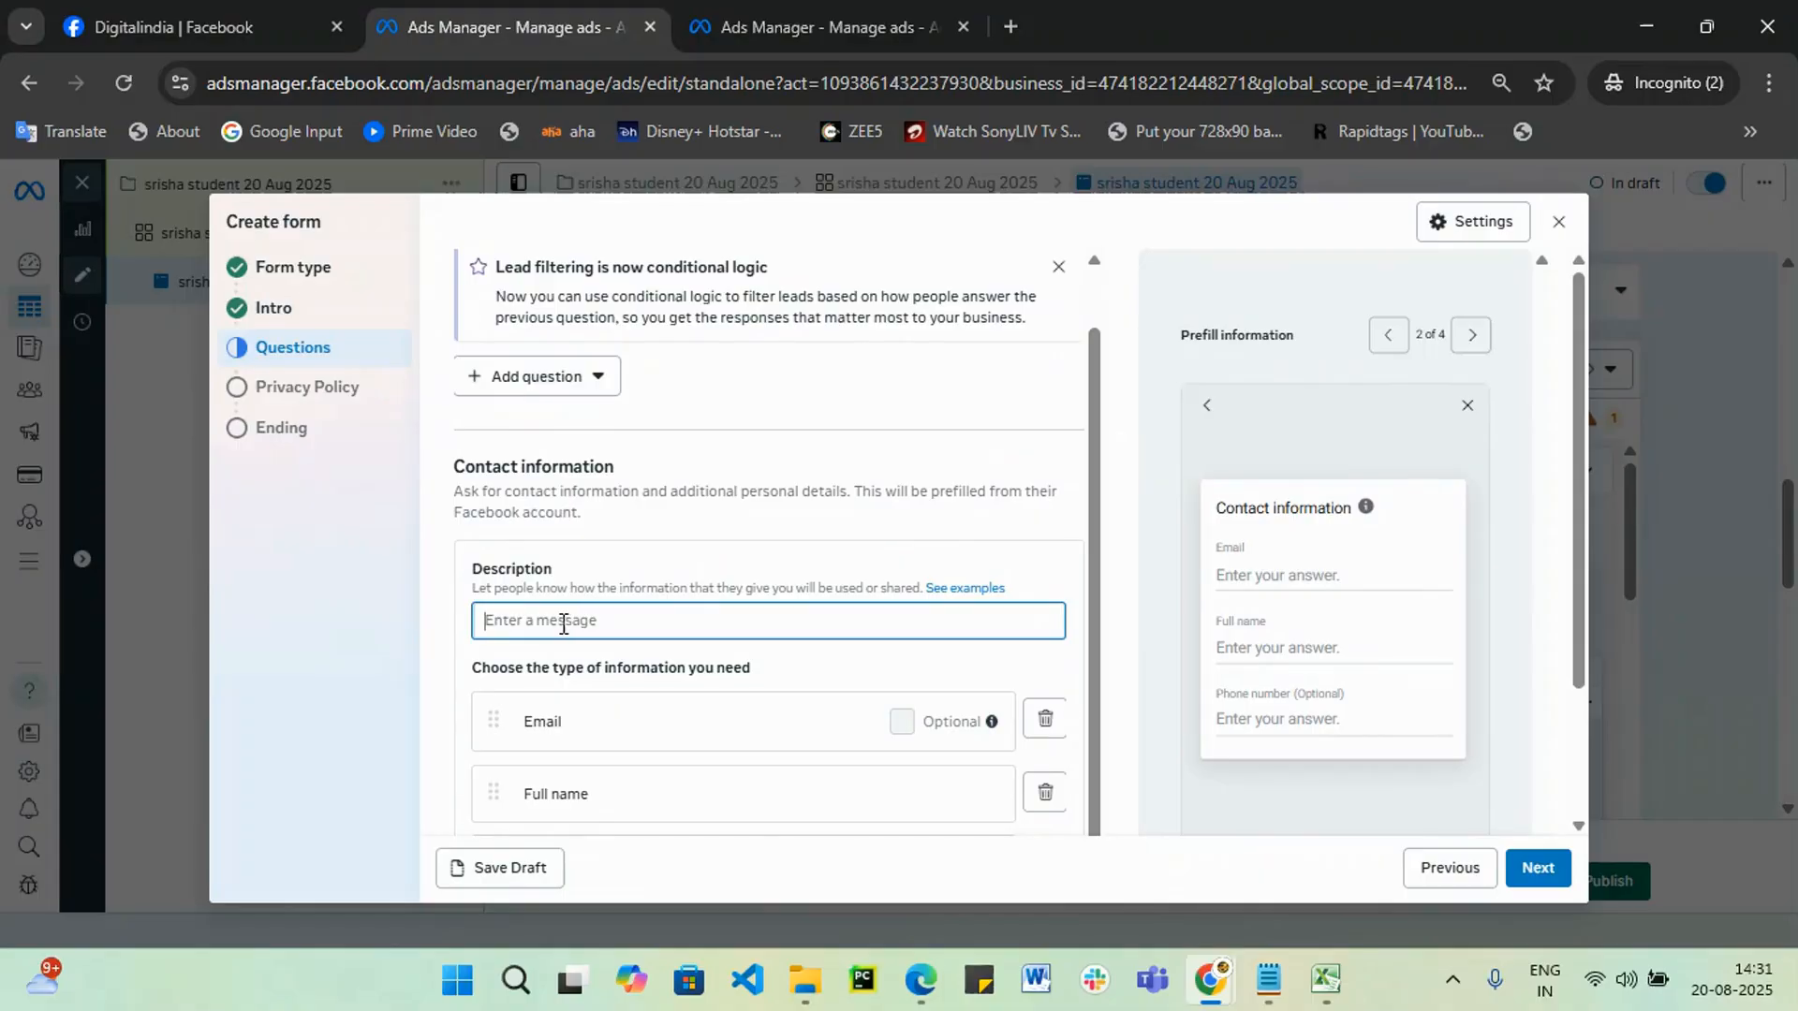
type("Get J")
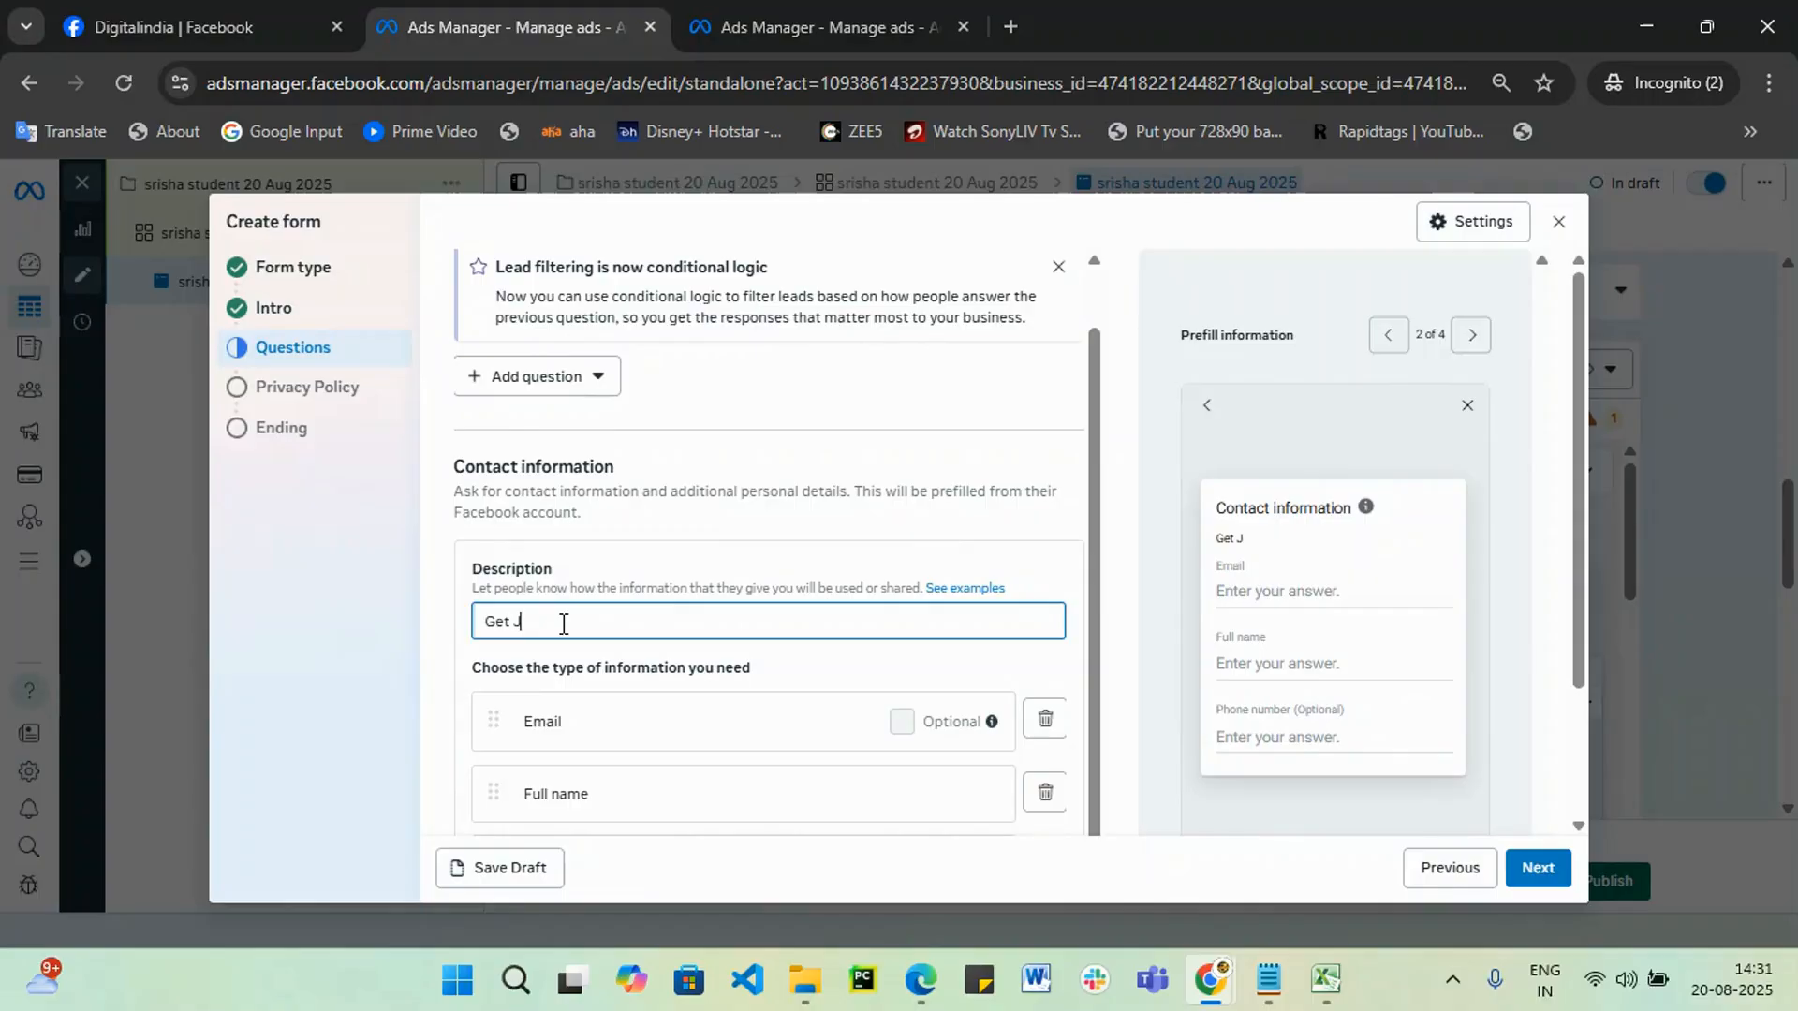
type("ob Easy")
- Reorder the contact fields to Full name, Phone number, then Email
scroll(701, 561, "down", 2)
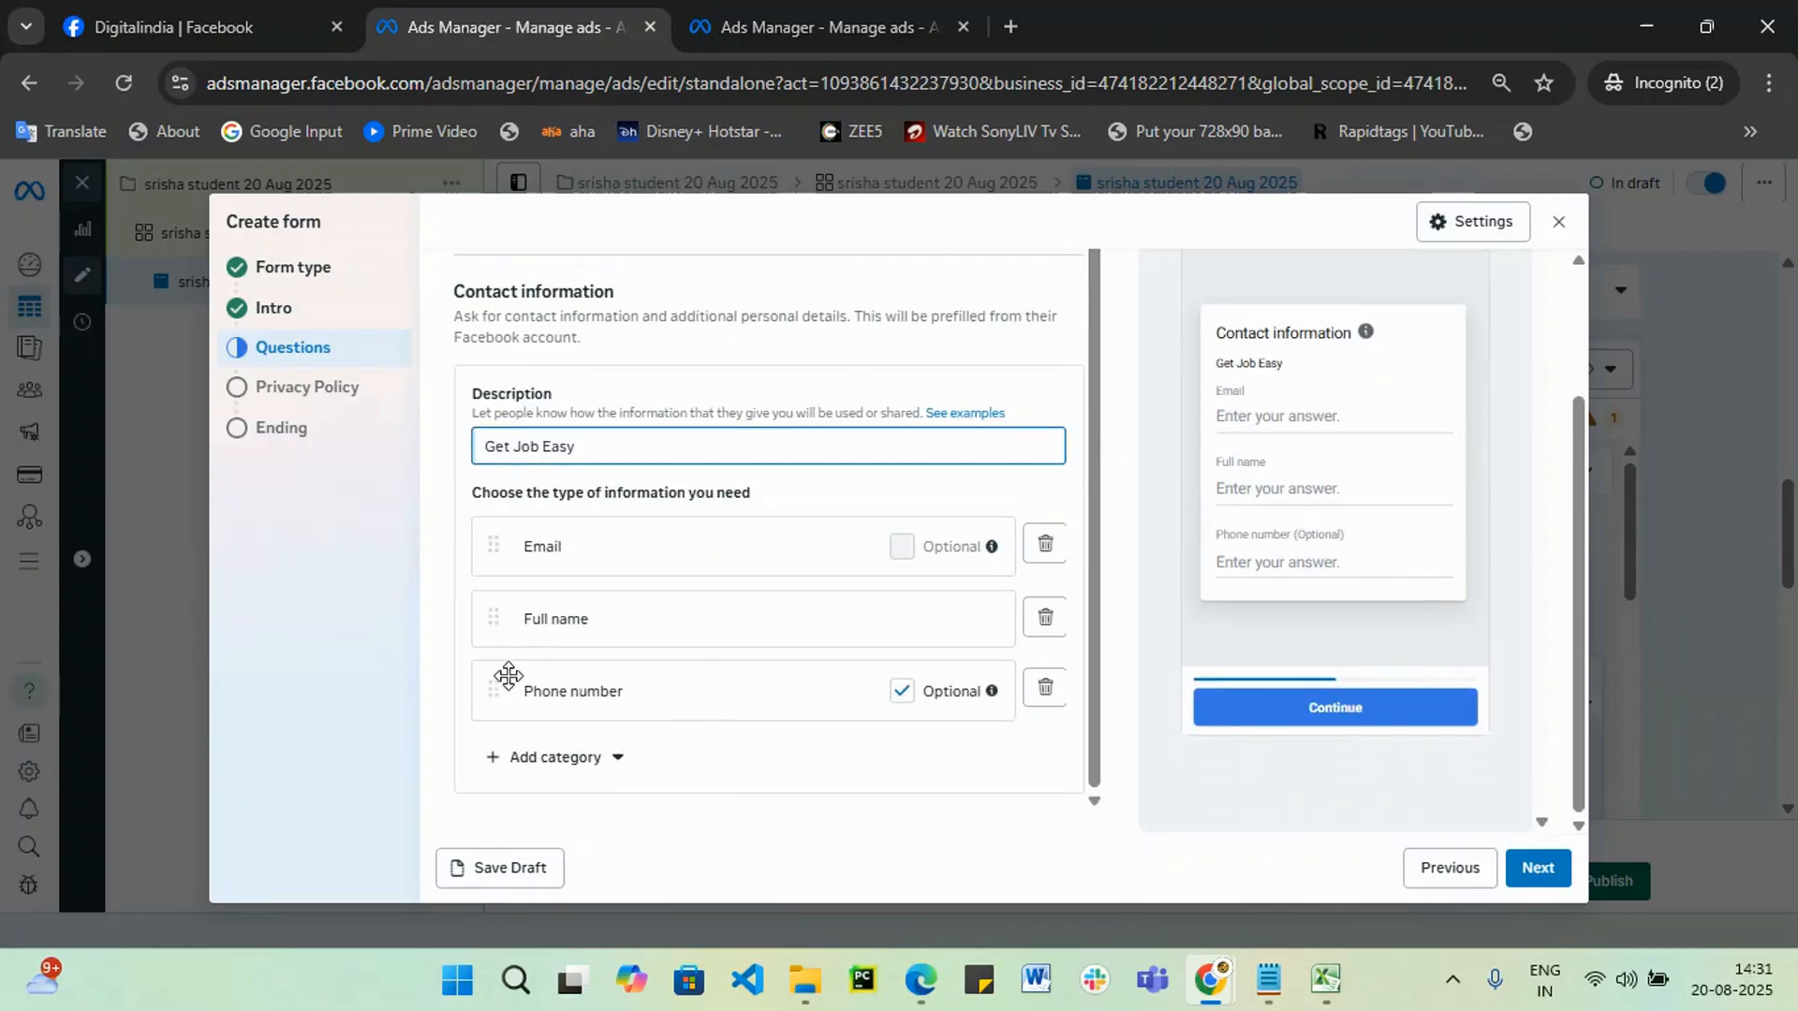
left_click_drag(494, 693, 477, 526)
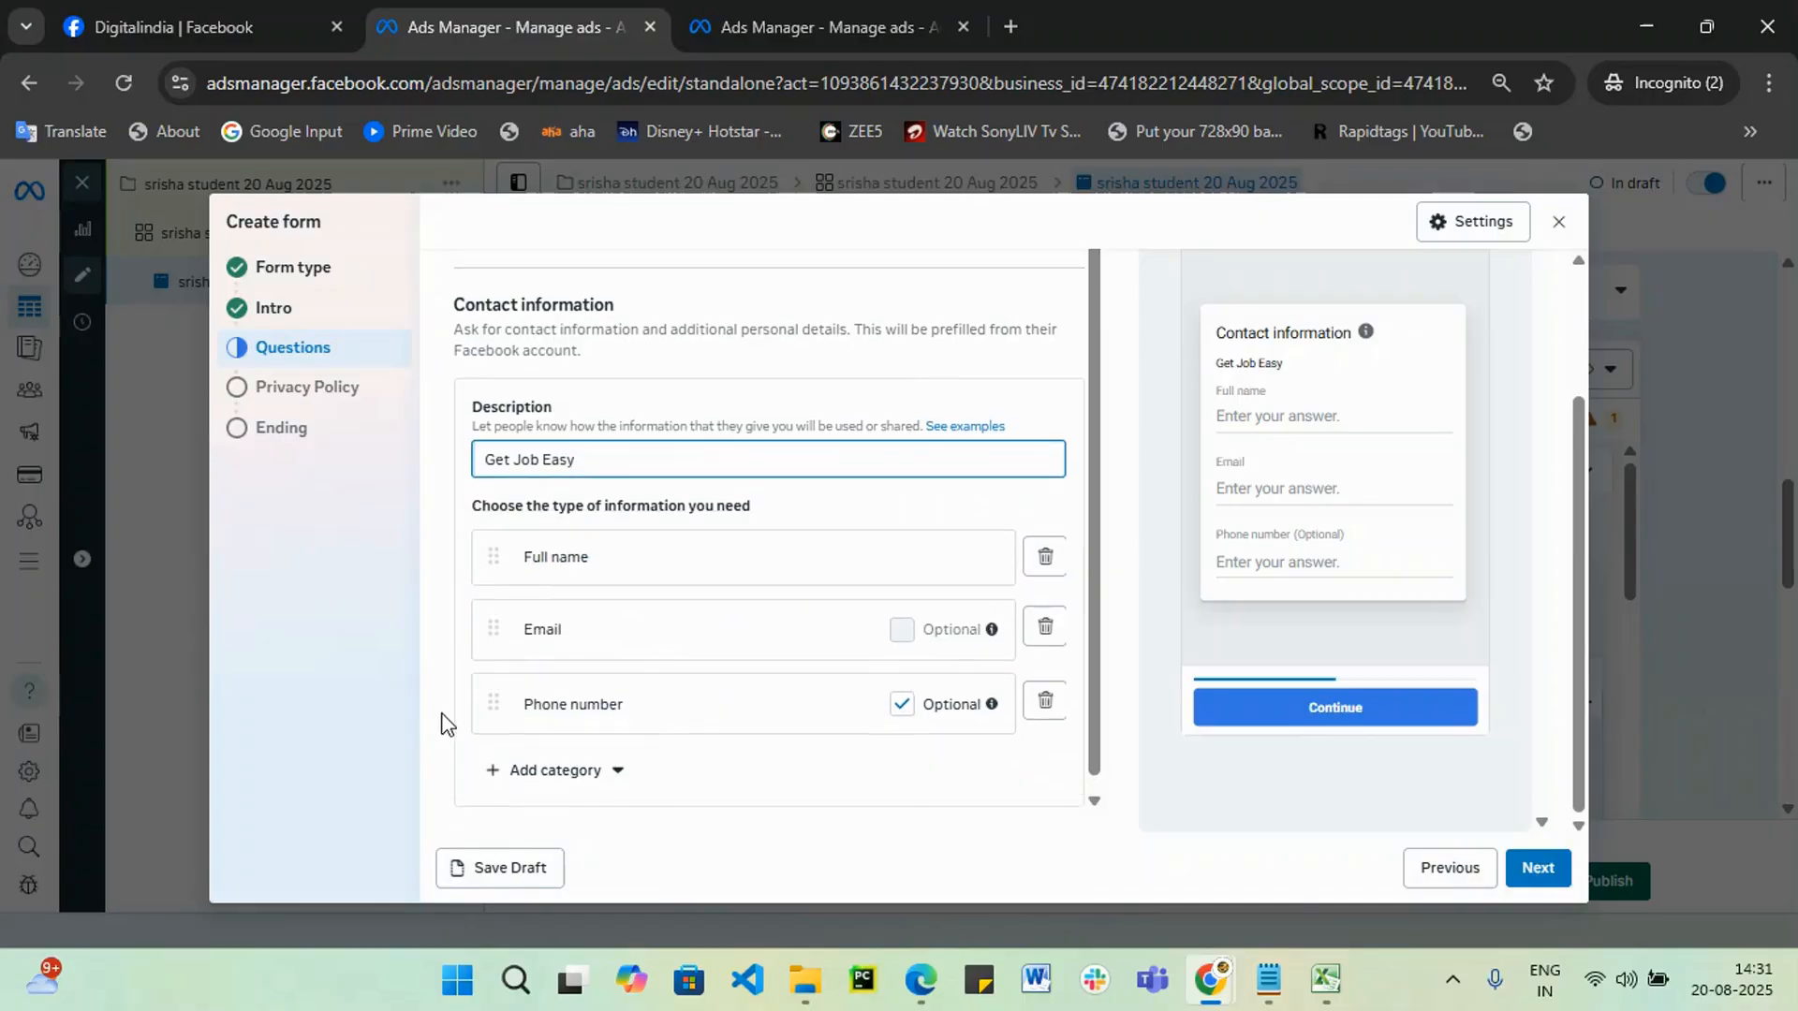
left_click_drag(488, 704, 481, 610)
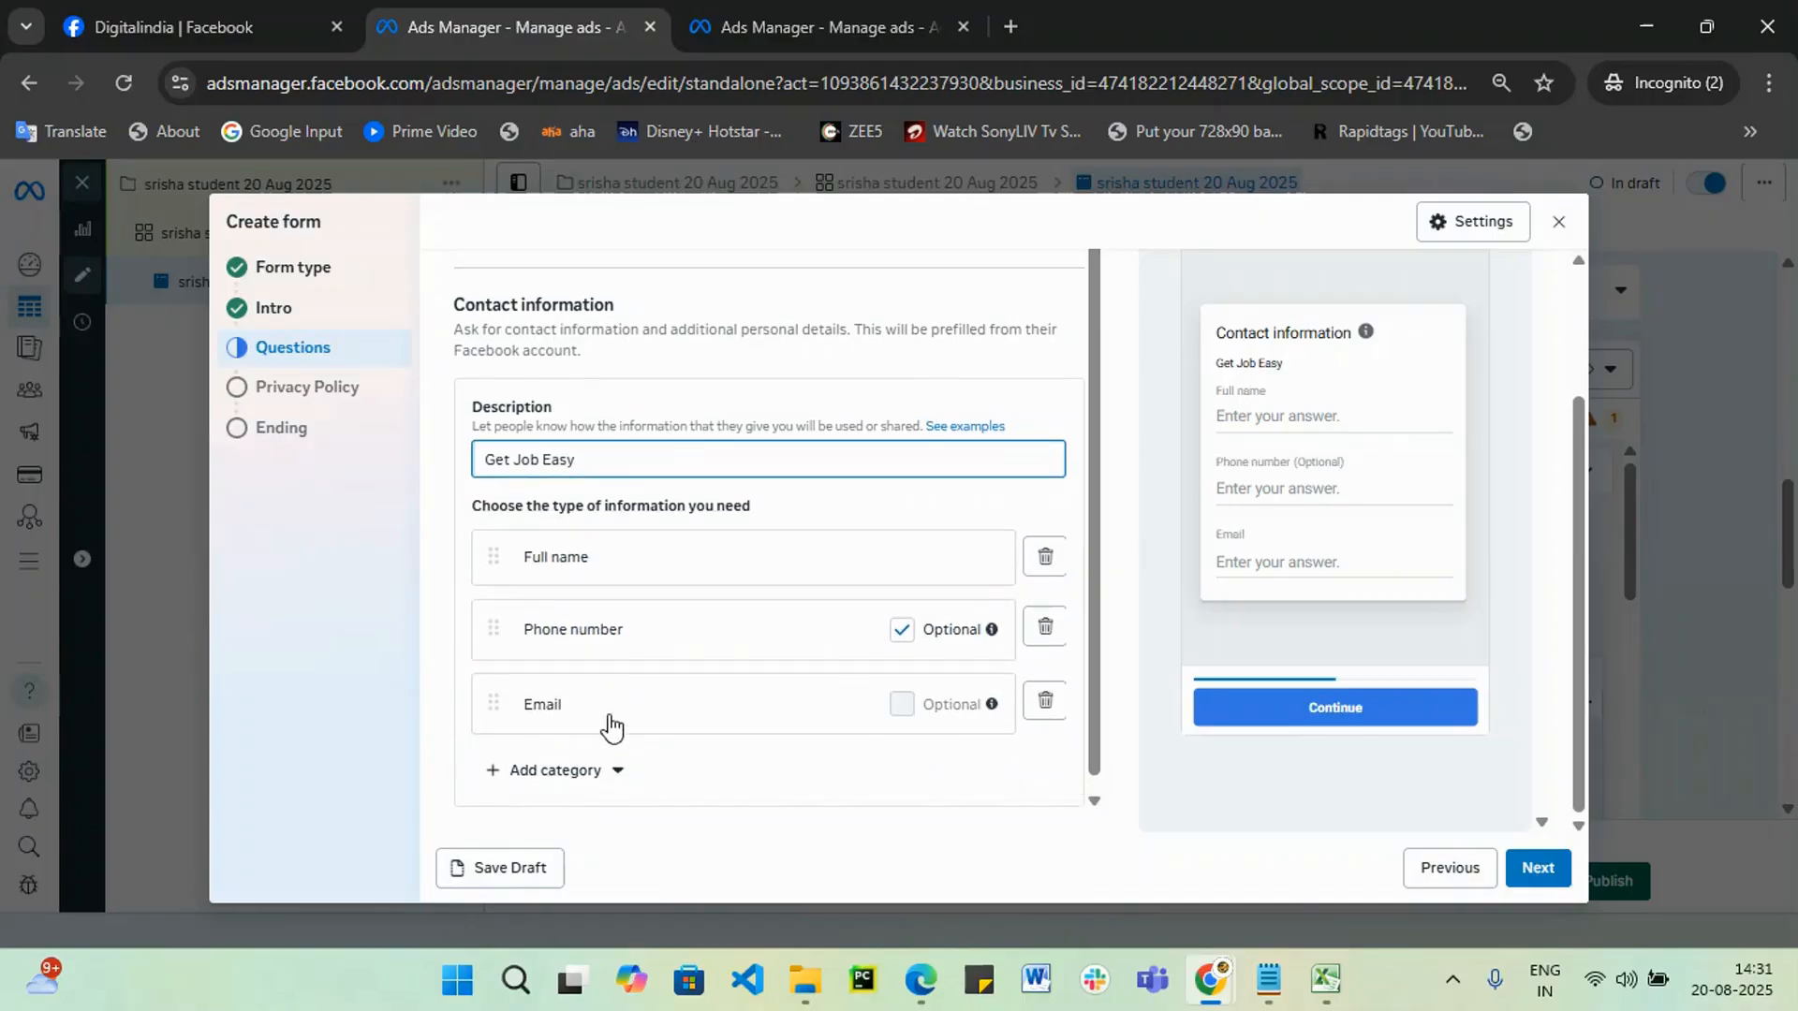
- Add a Company name field from the categories, then remove it again
left_click(617, 777)
mouse_move(623, 590)
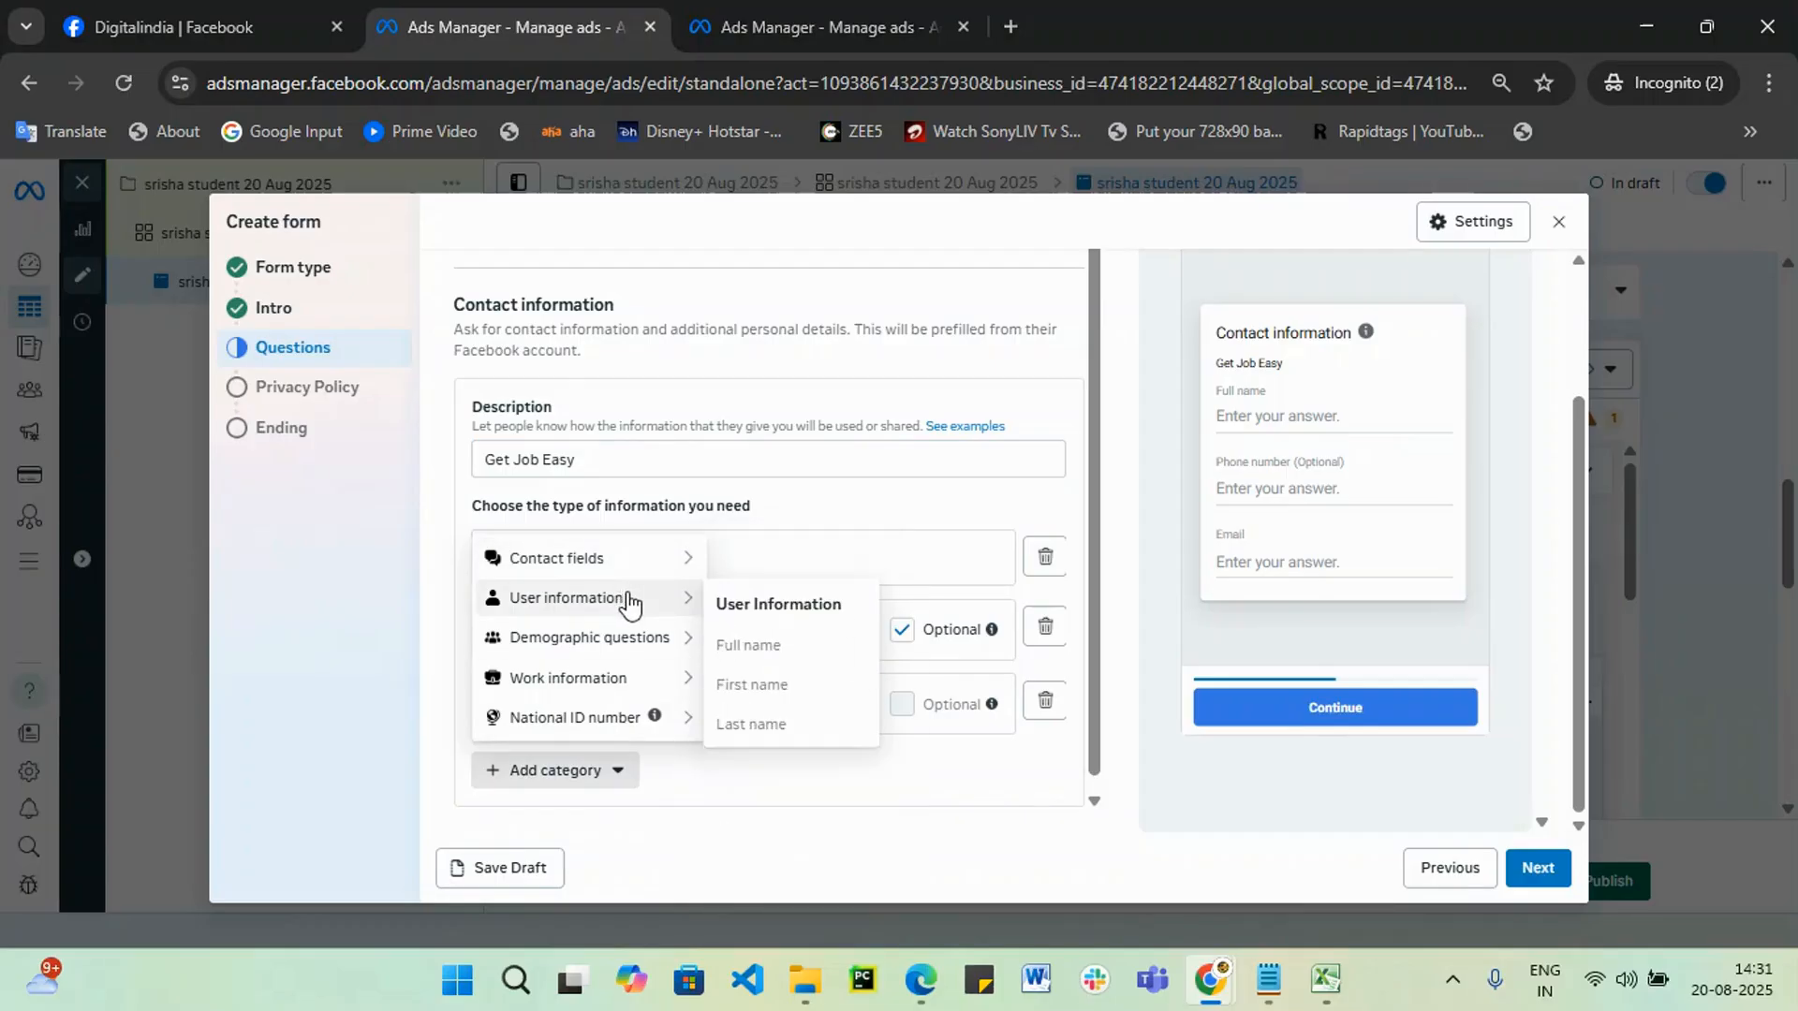
mouse_move(639, 644)
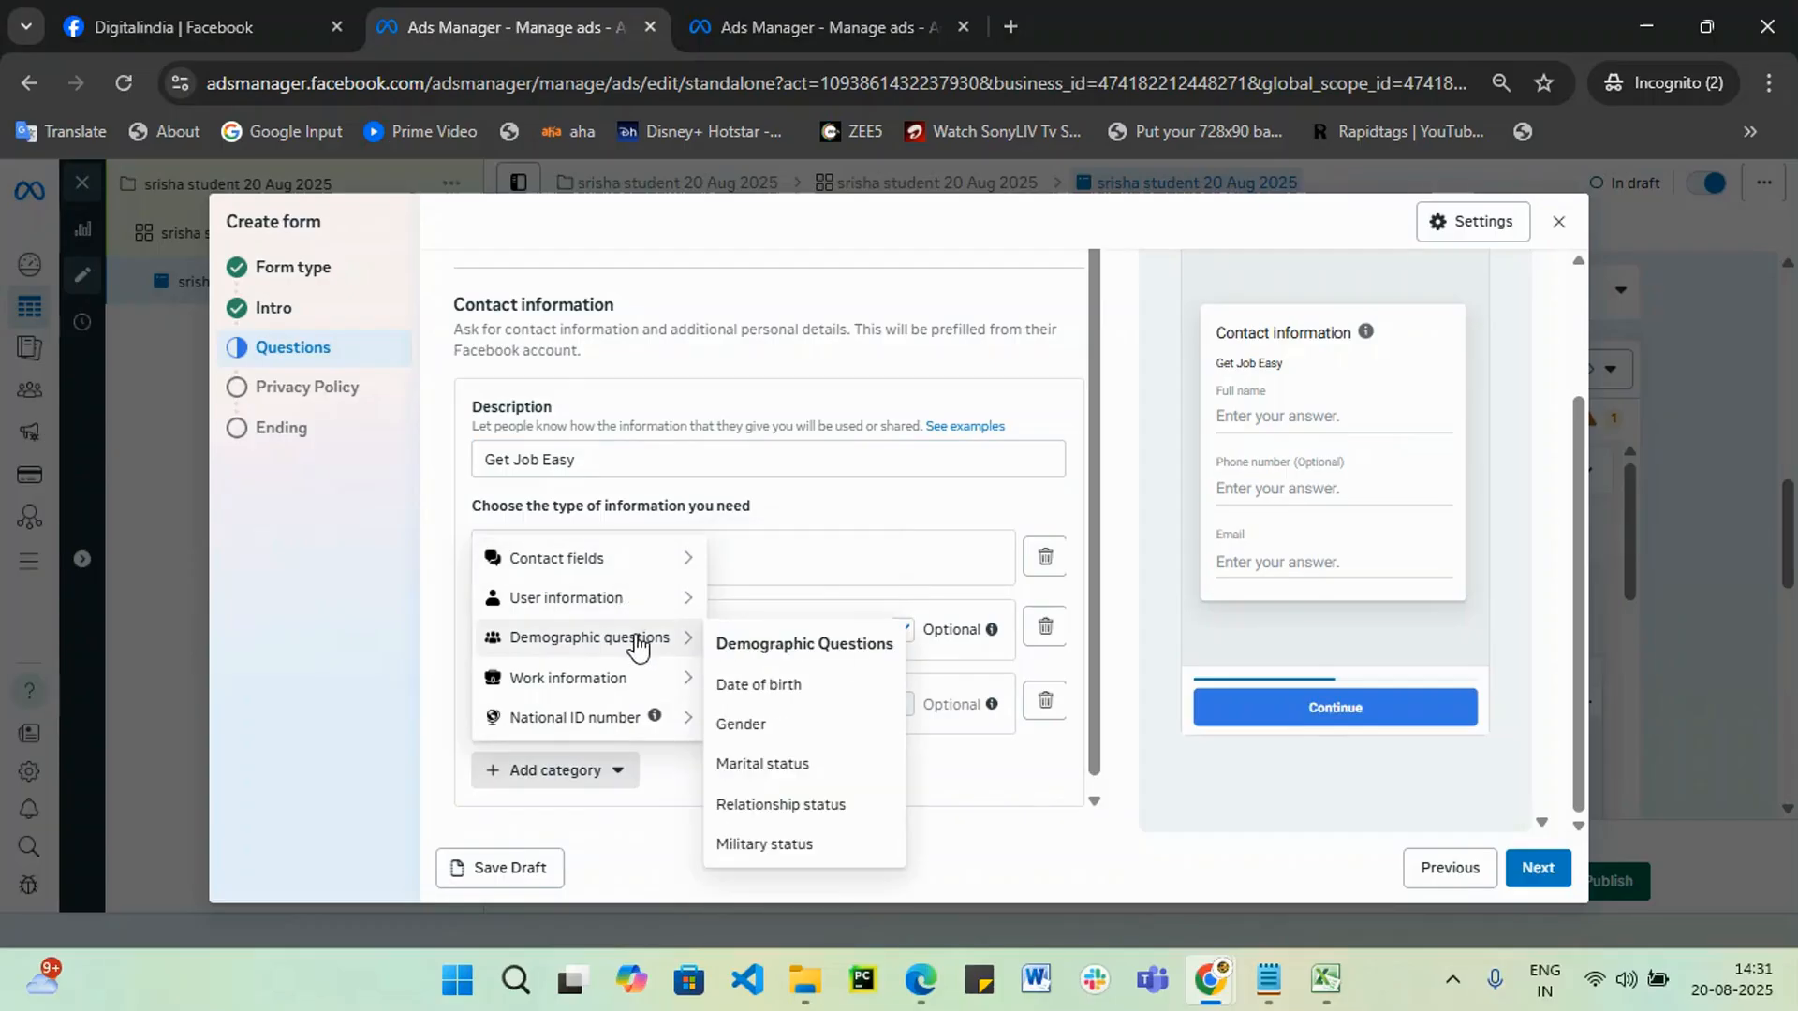
mouse_move(633, 681)
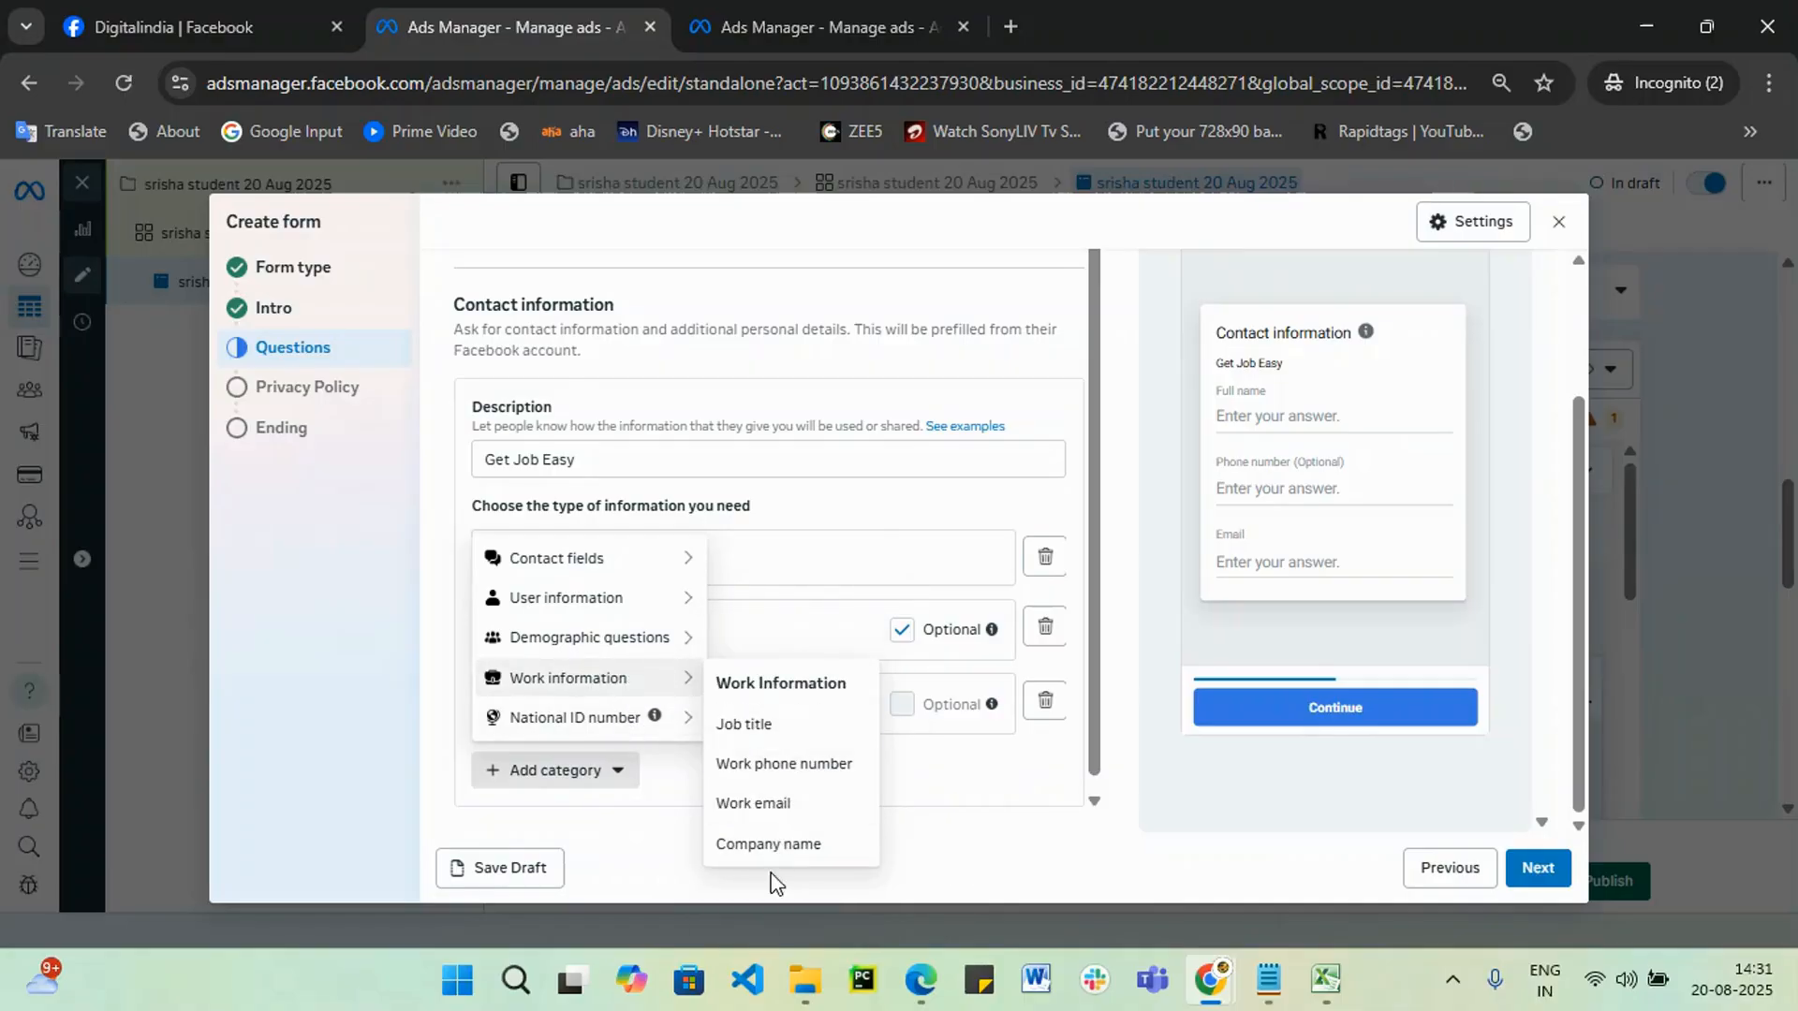
left_click(764, 845)
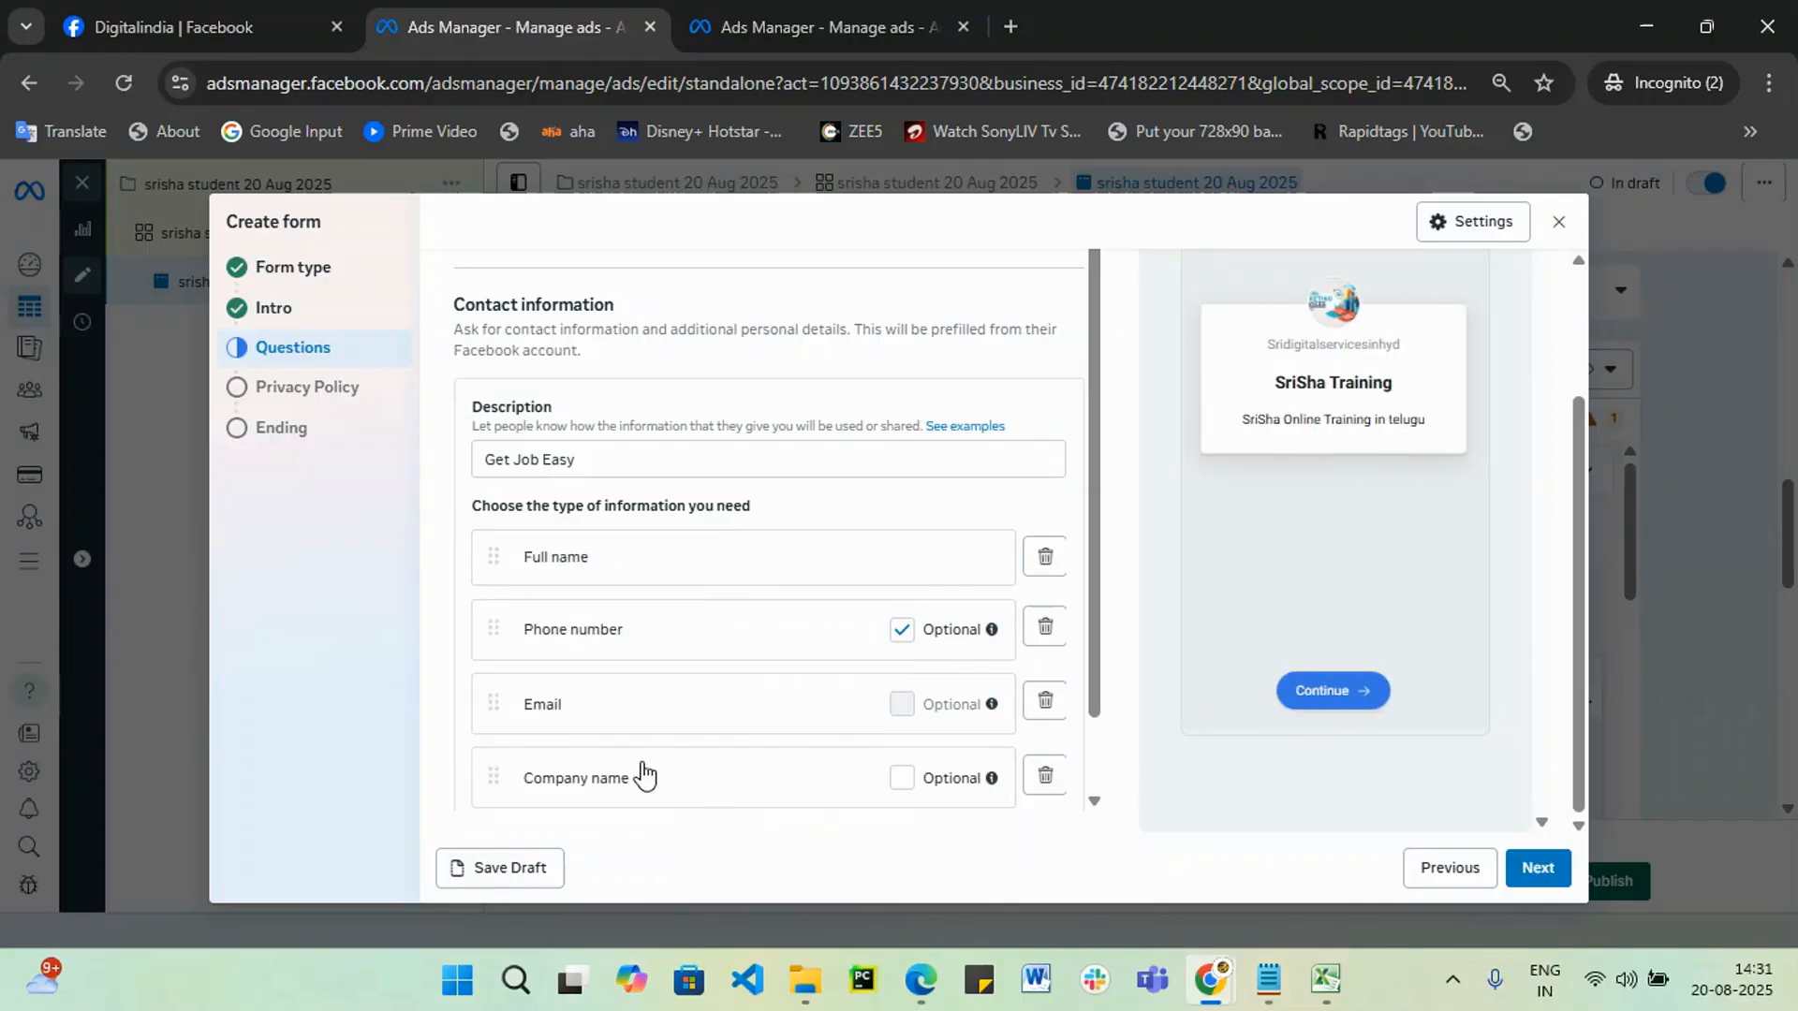
left_click(1045, 777)
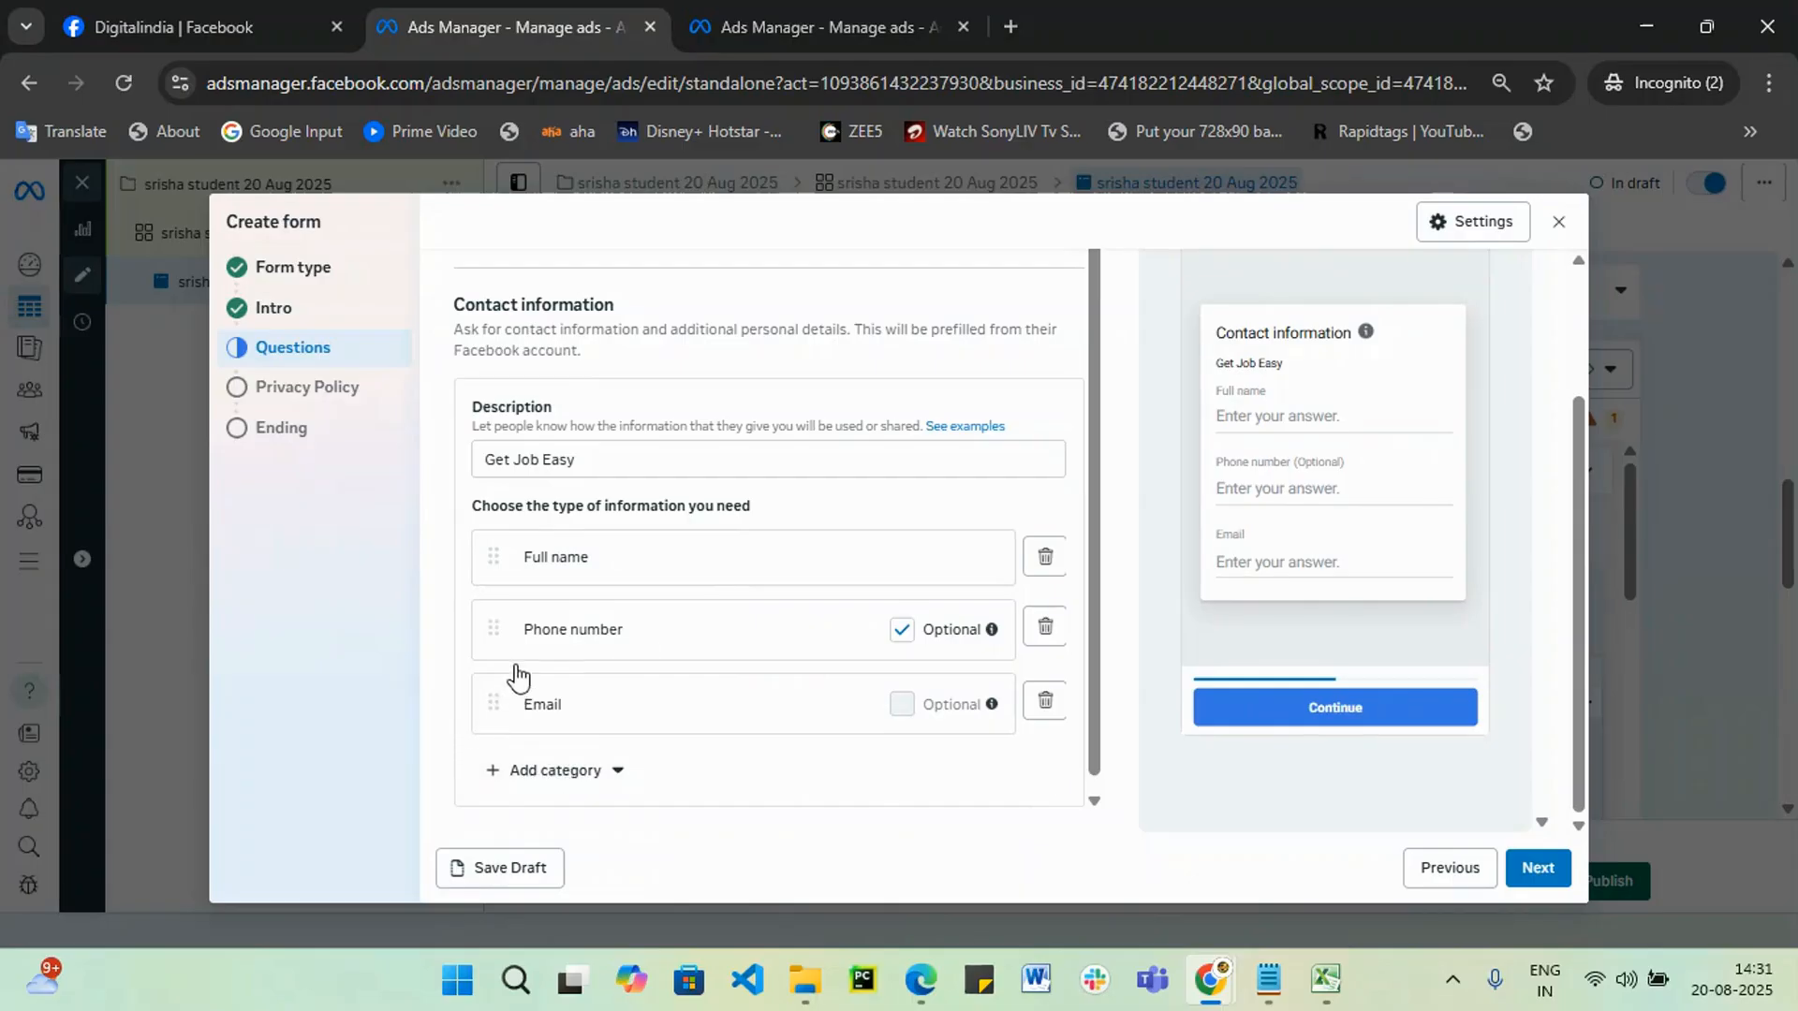
scroll(562, 608, "up", 3)
left_click(598, 441)
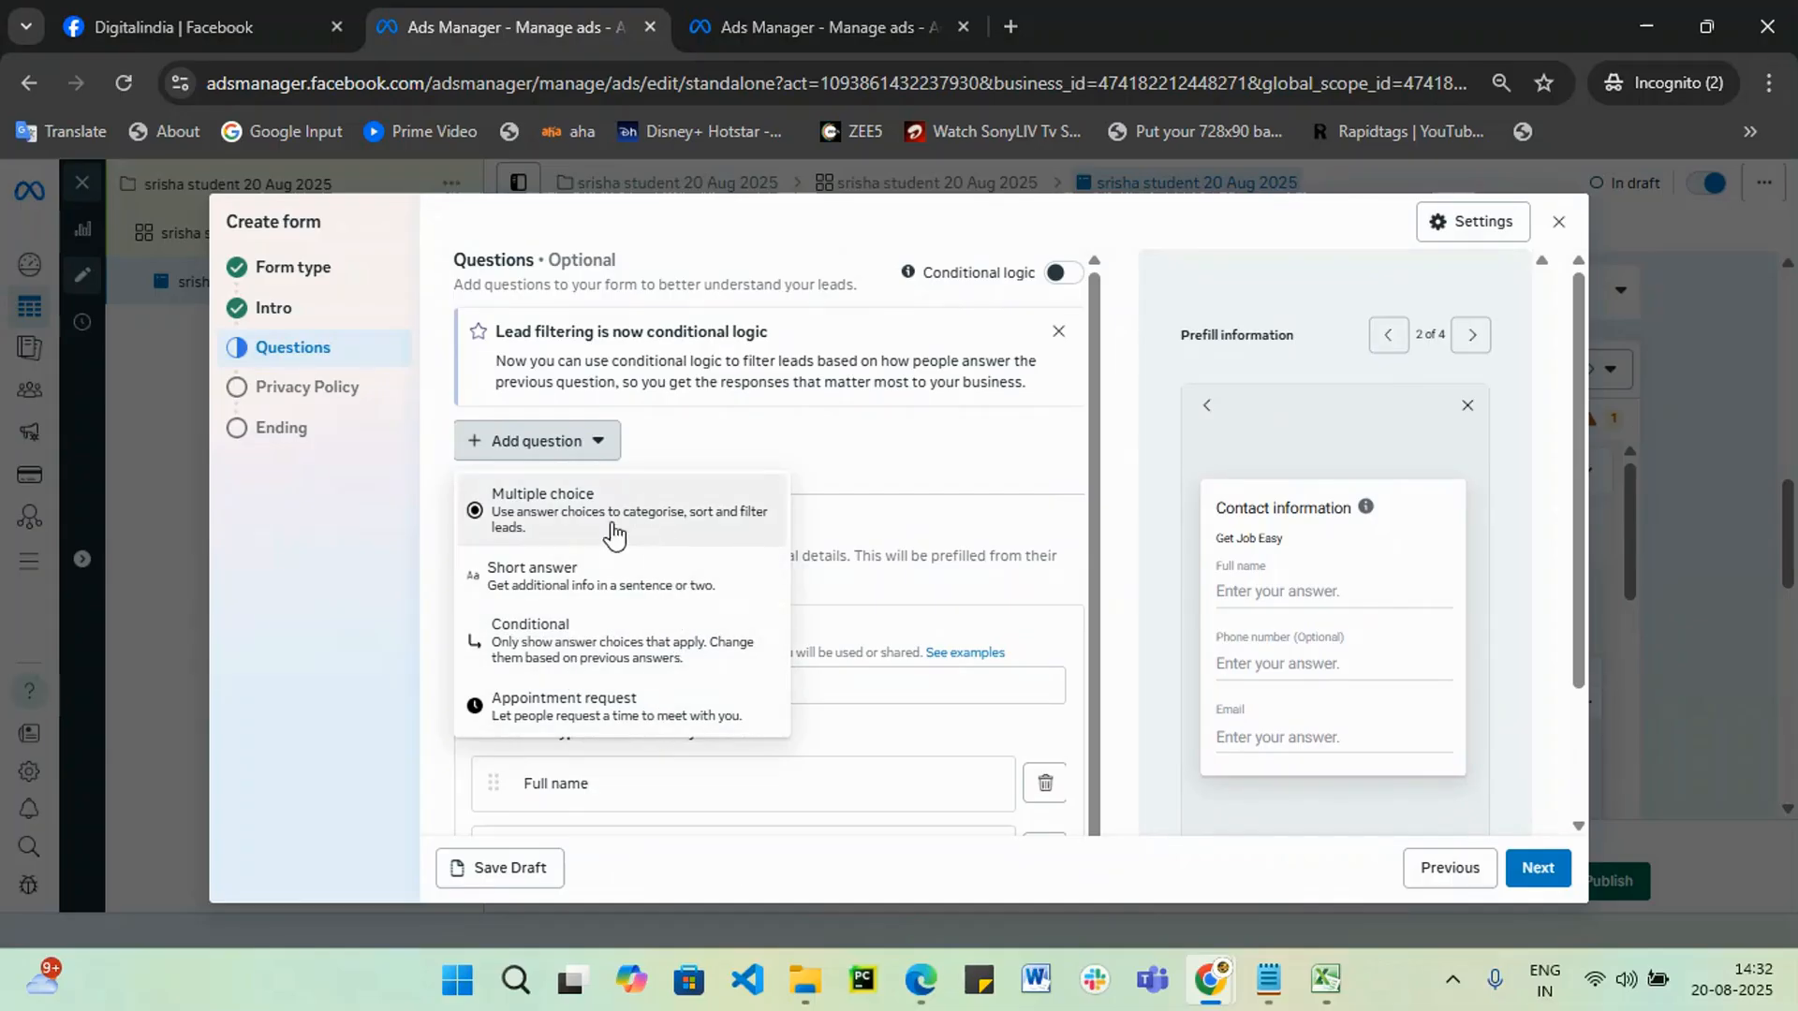
- Add a multiple-choice question 'Select Course' with answers SEO and Google Ads
left_click(581, 522)
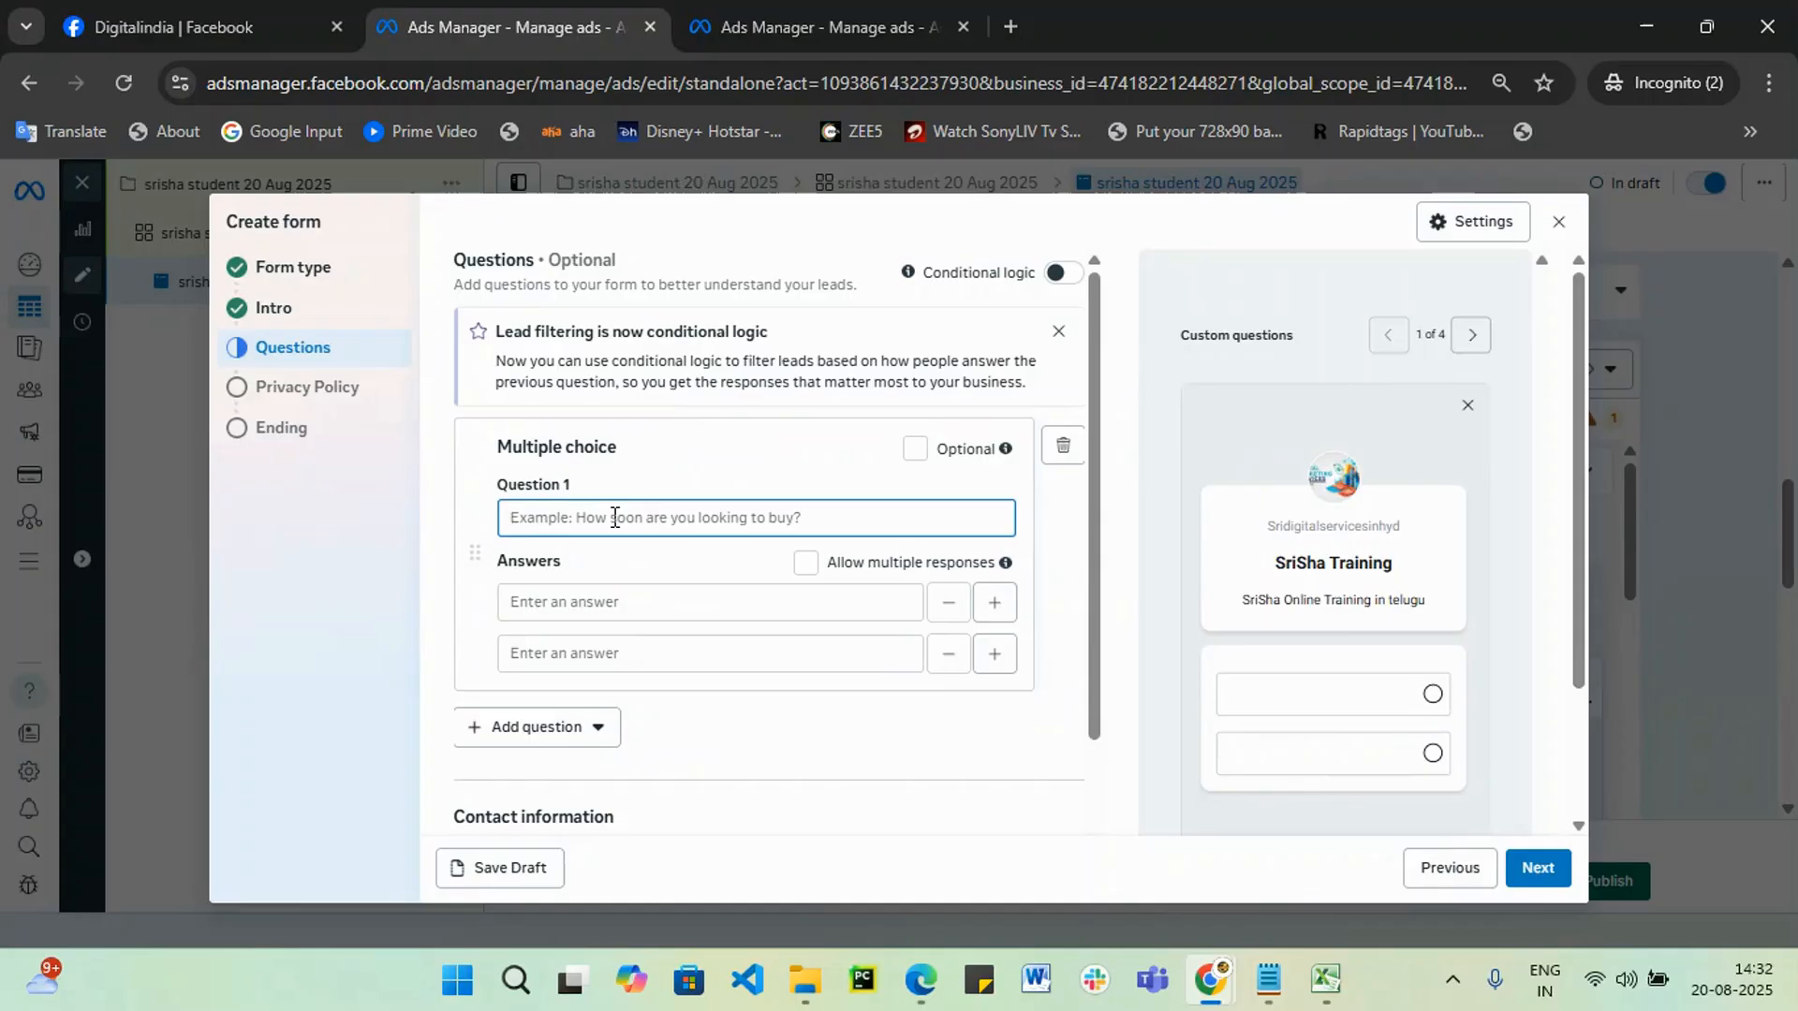
type("Sele")
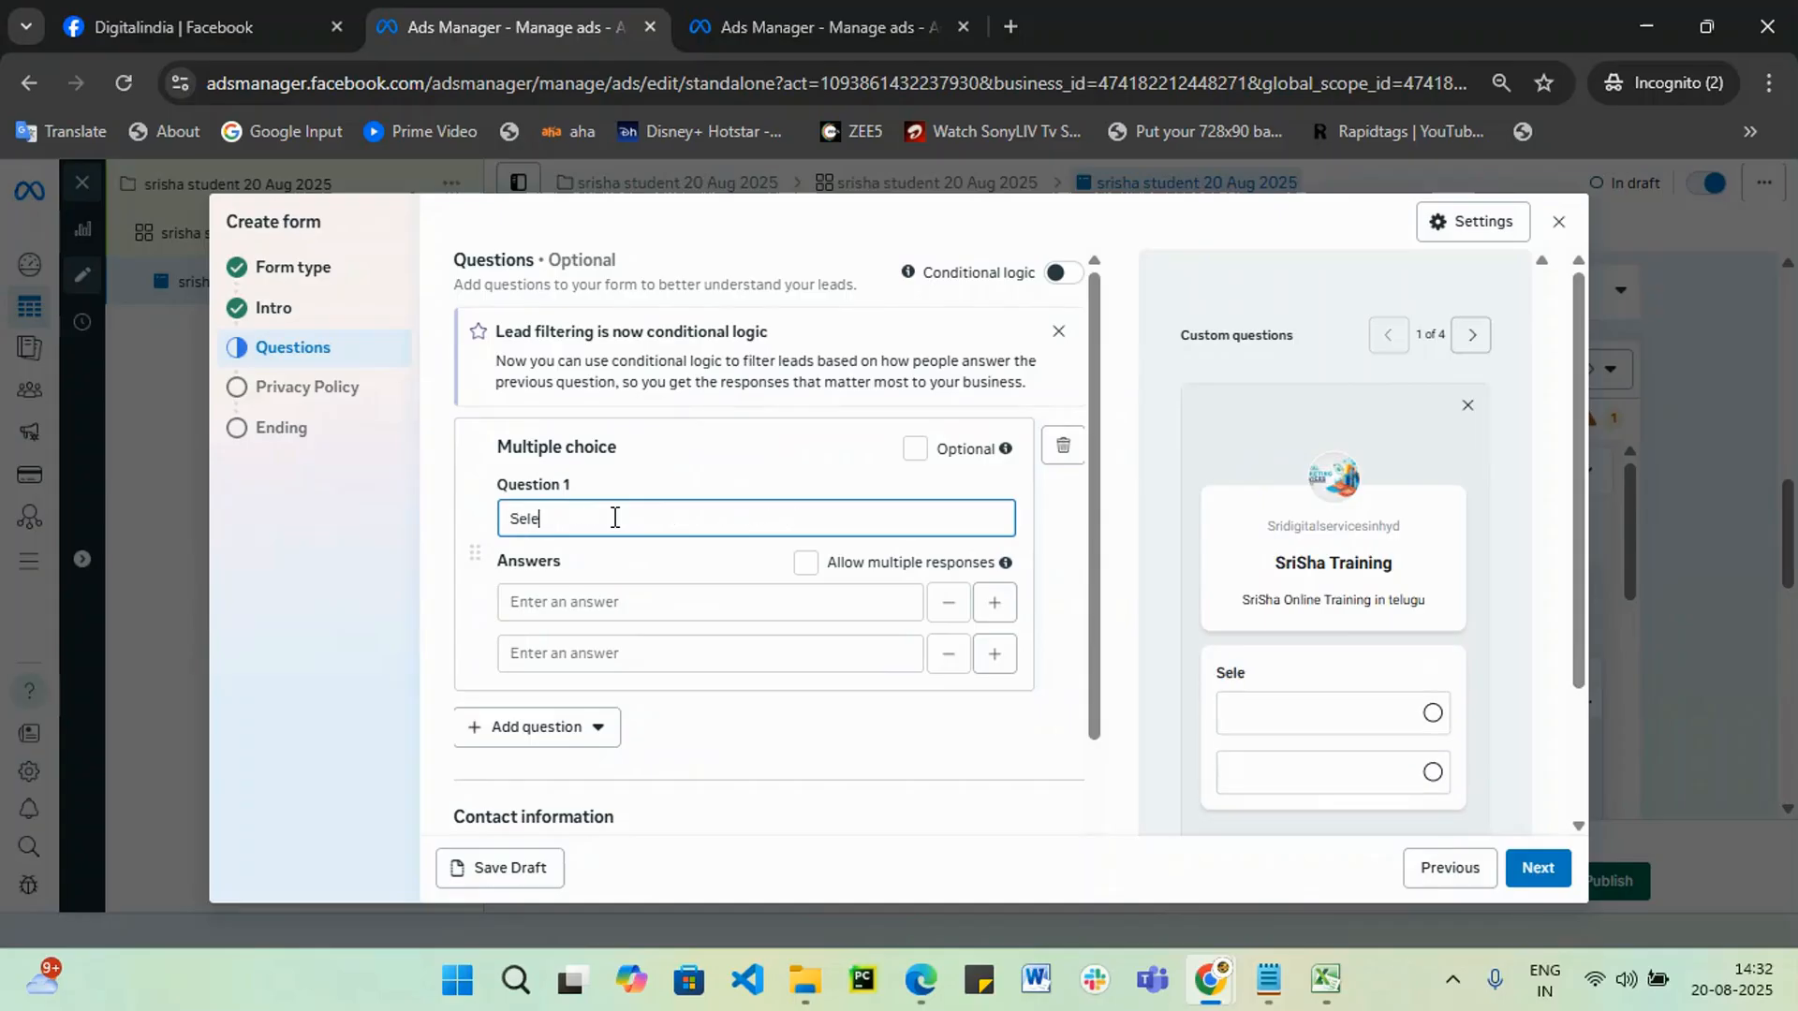
type("ct Course")
left_click(620, 607)
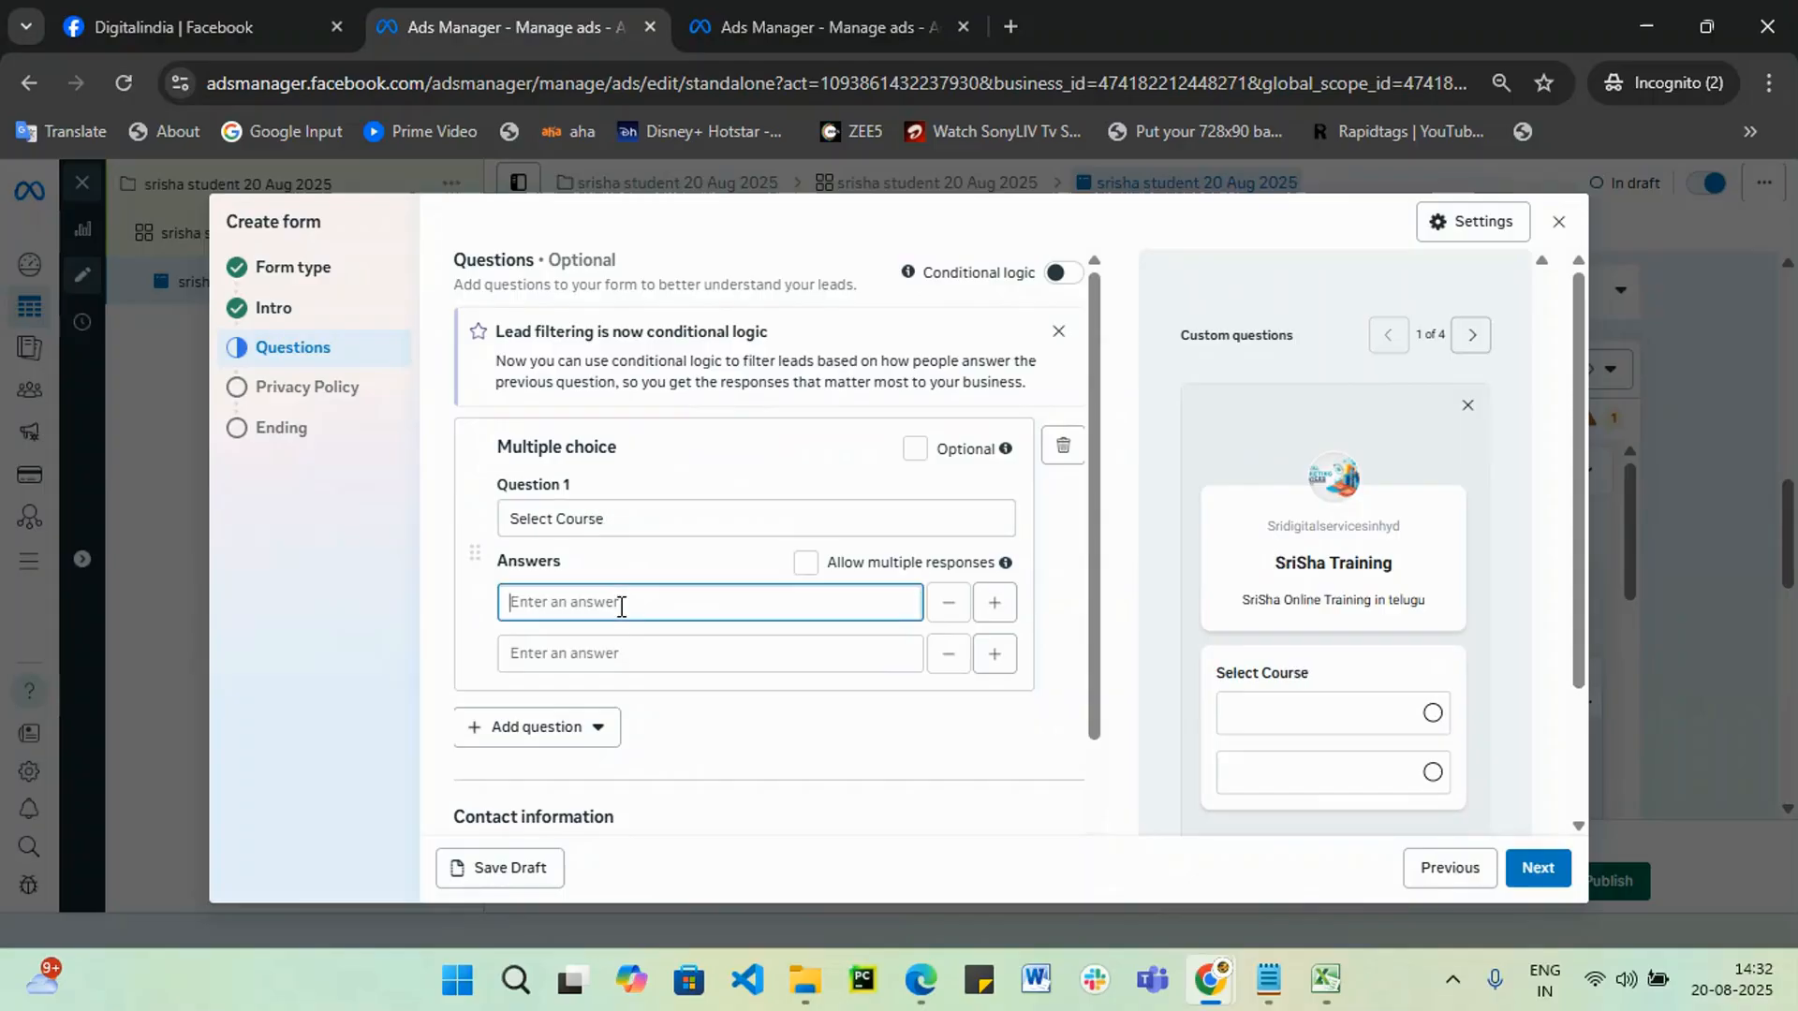
type("SEo")
type("O")
left_click(617, 657)
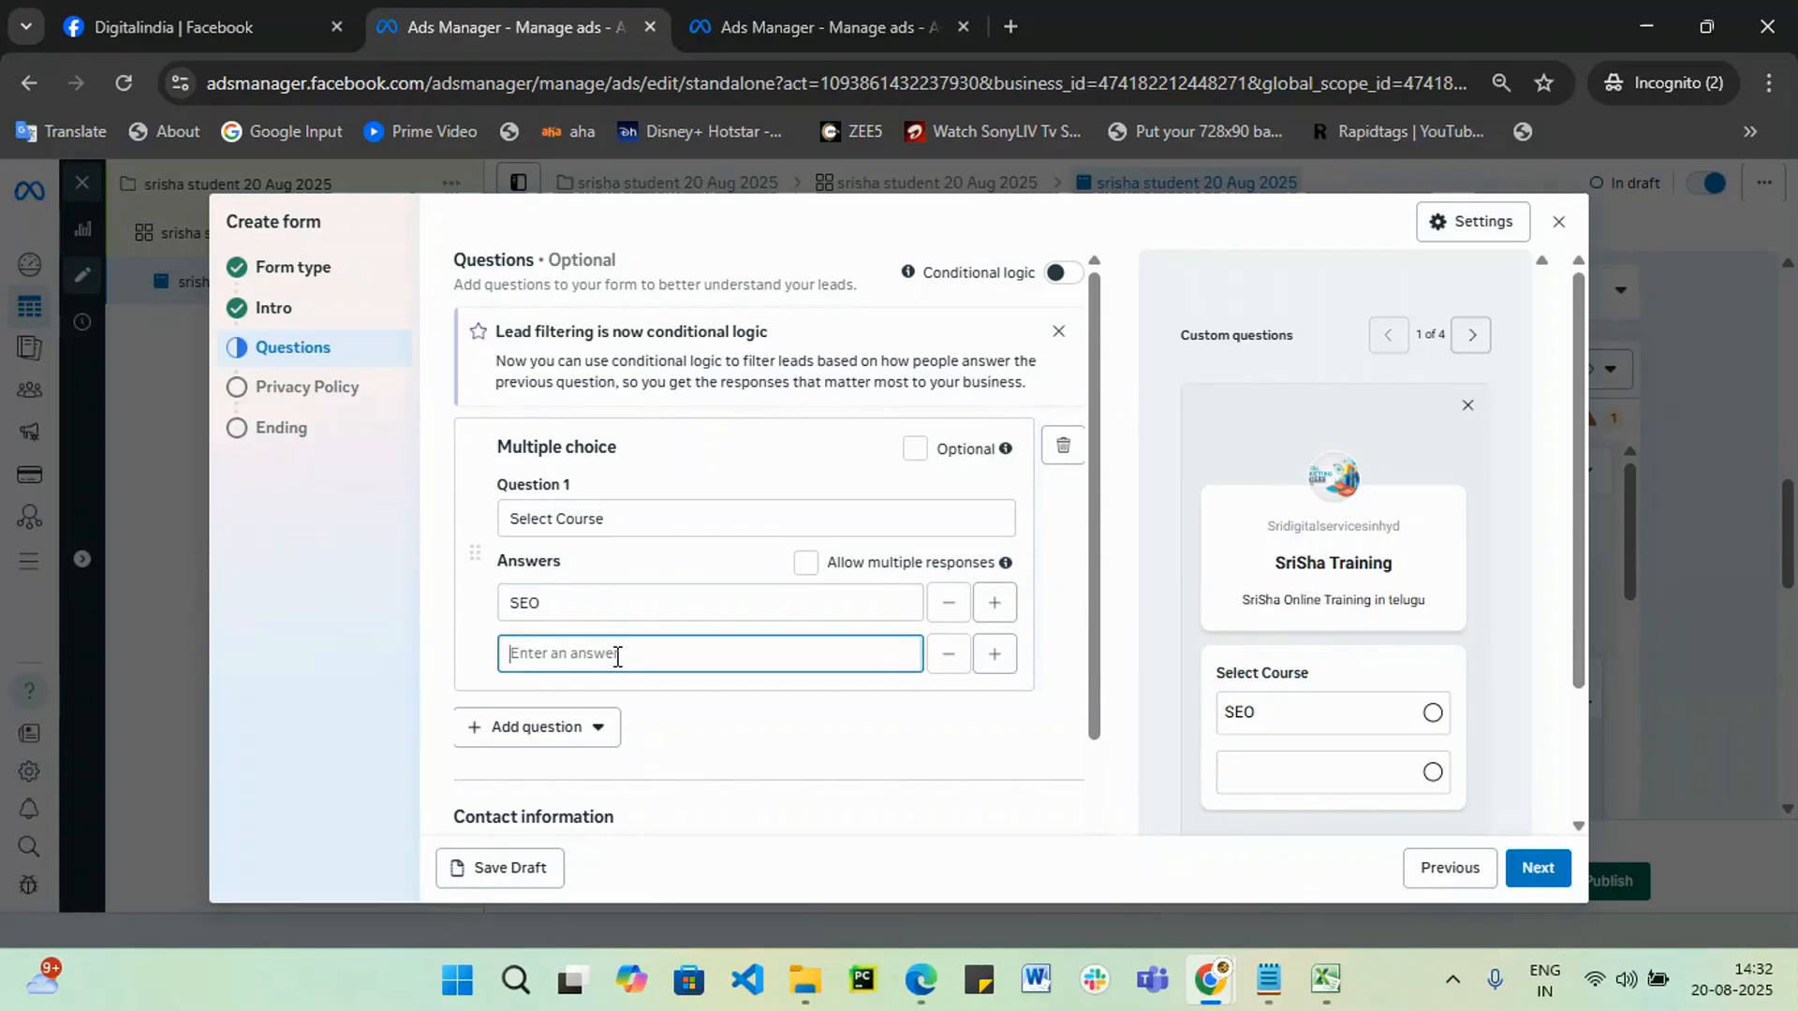
type("Google Ads")
- Add two more answer options: Content Writing and WebDesignining
left_click(995, 654)
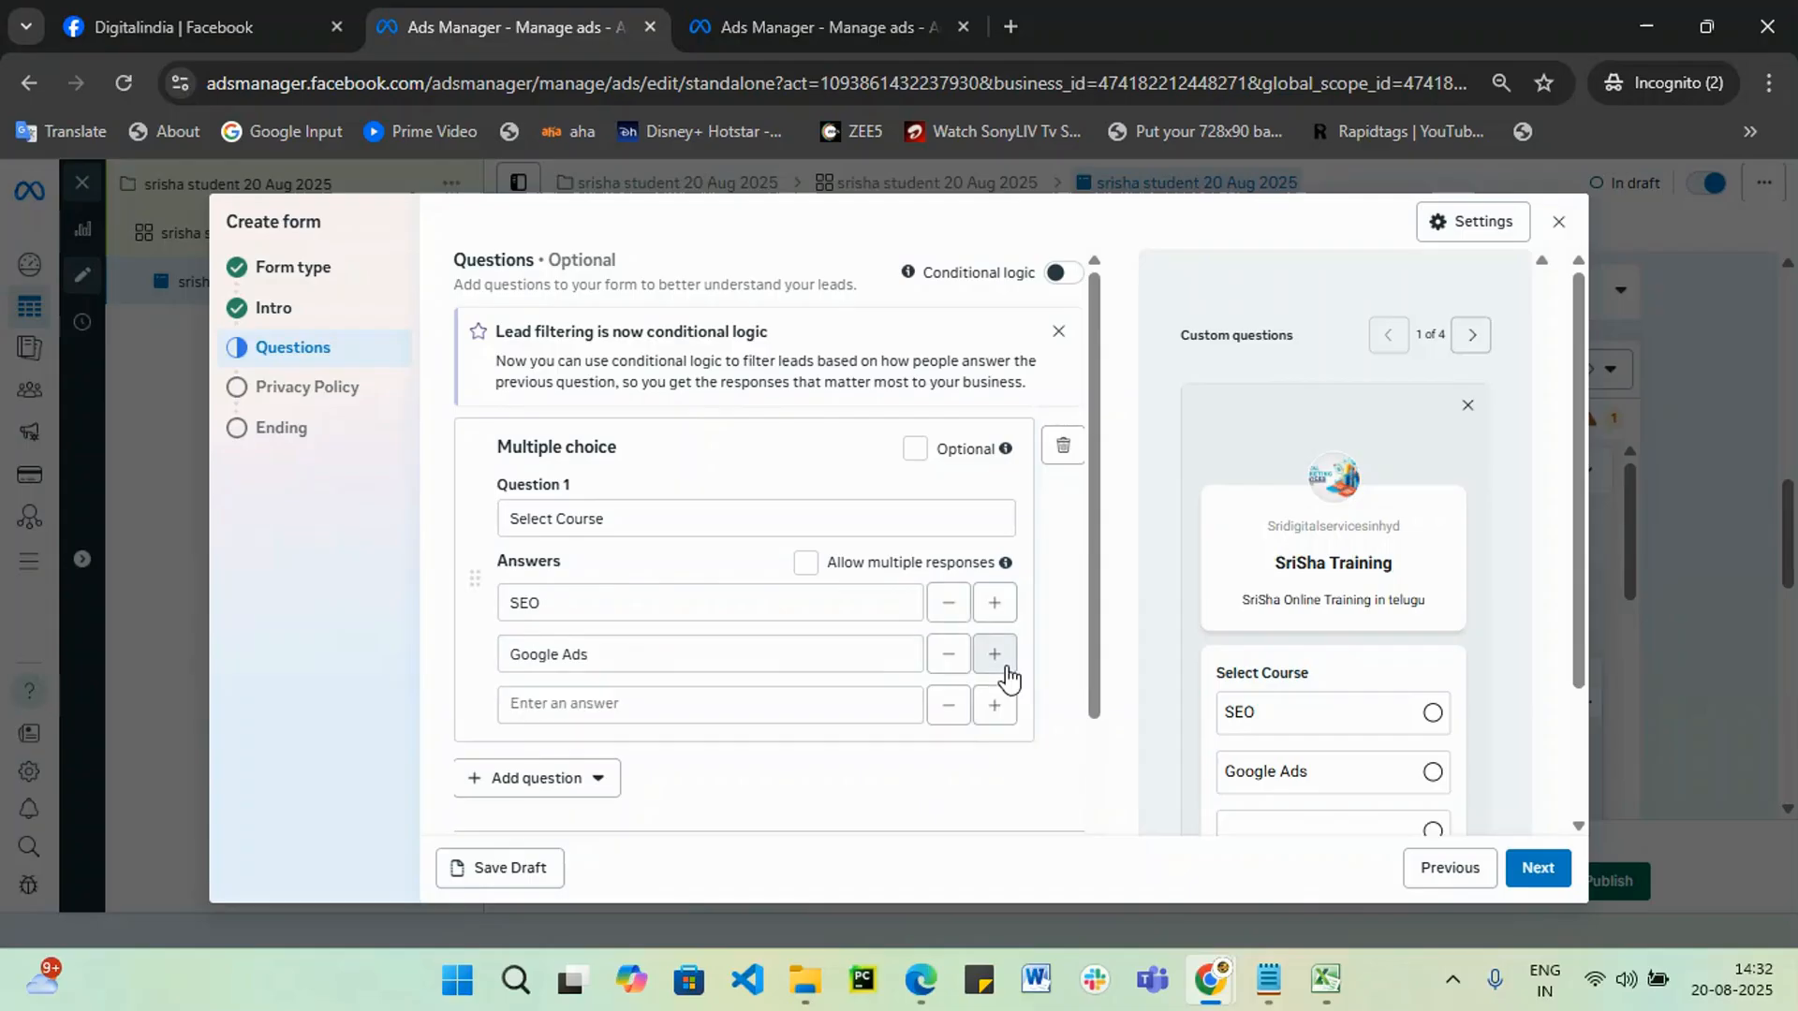
scroll(914, 716, "down", 2)
left_click(615, 570)
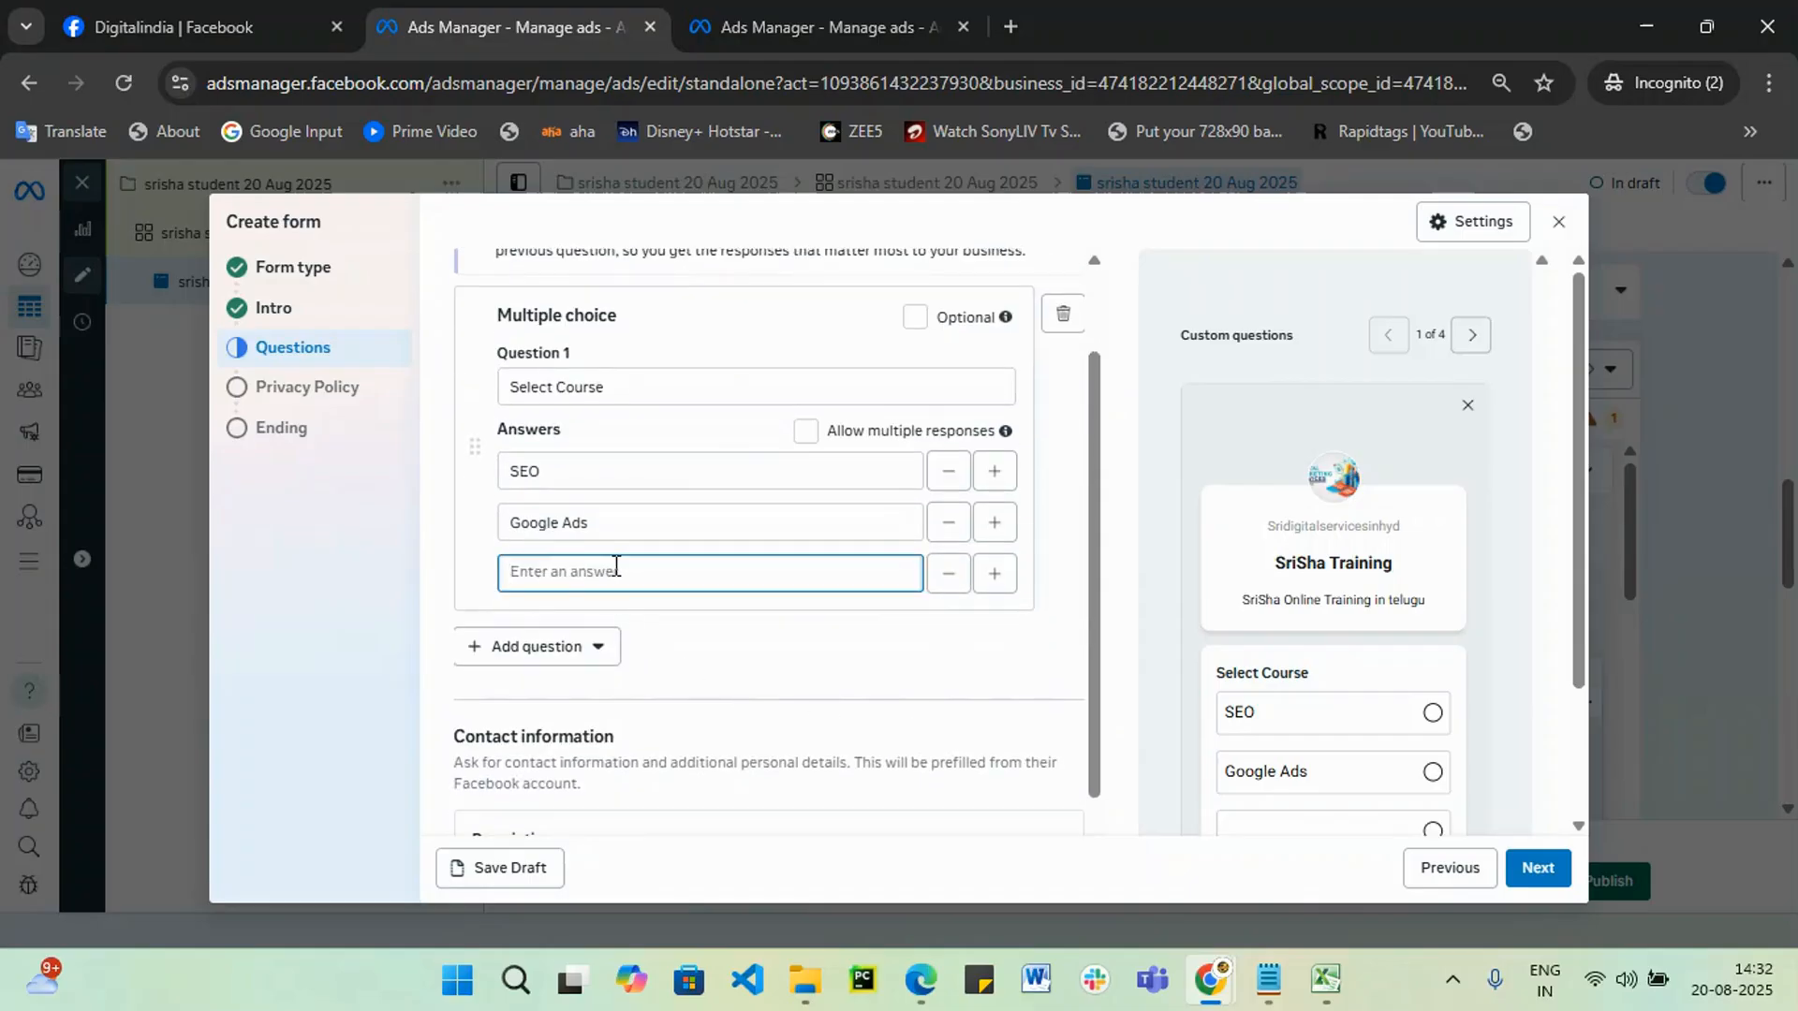
type("Content Wr")
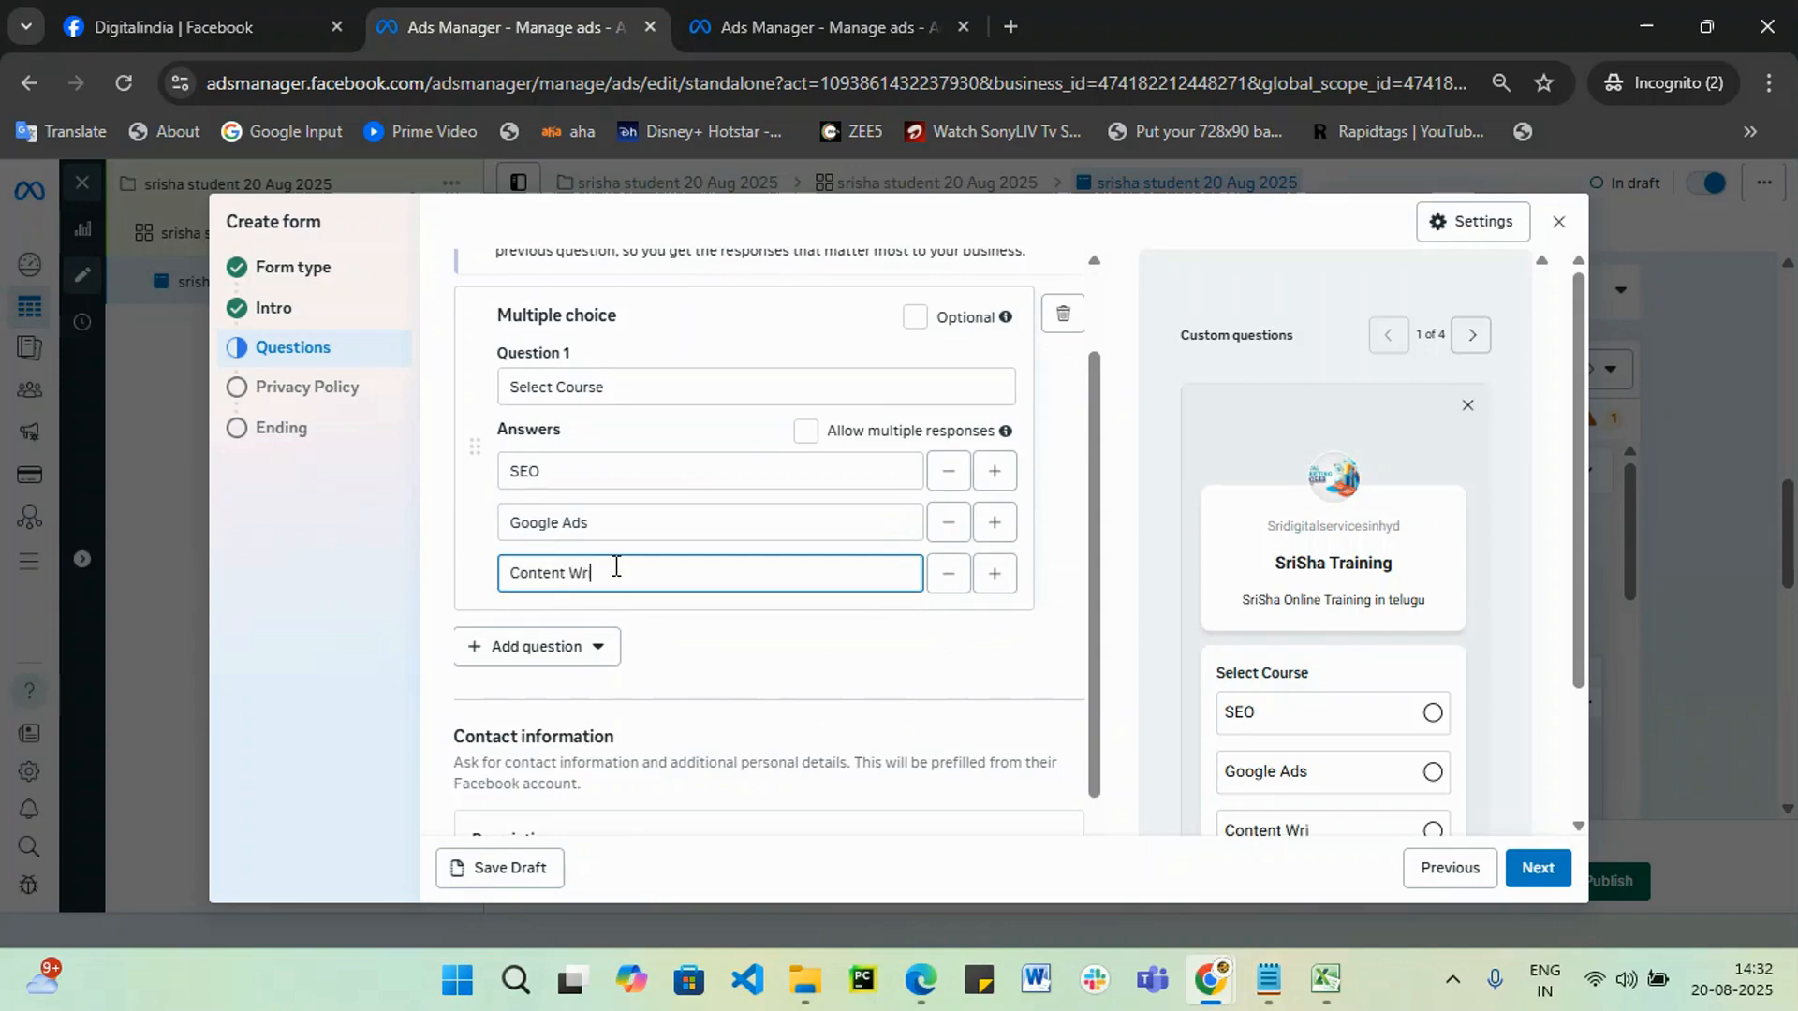
type("iting")
left_click(995, 573)
left_click(628, 629)
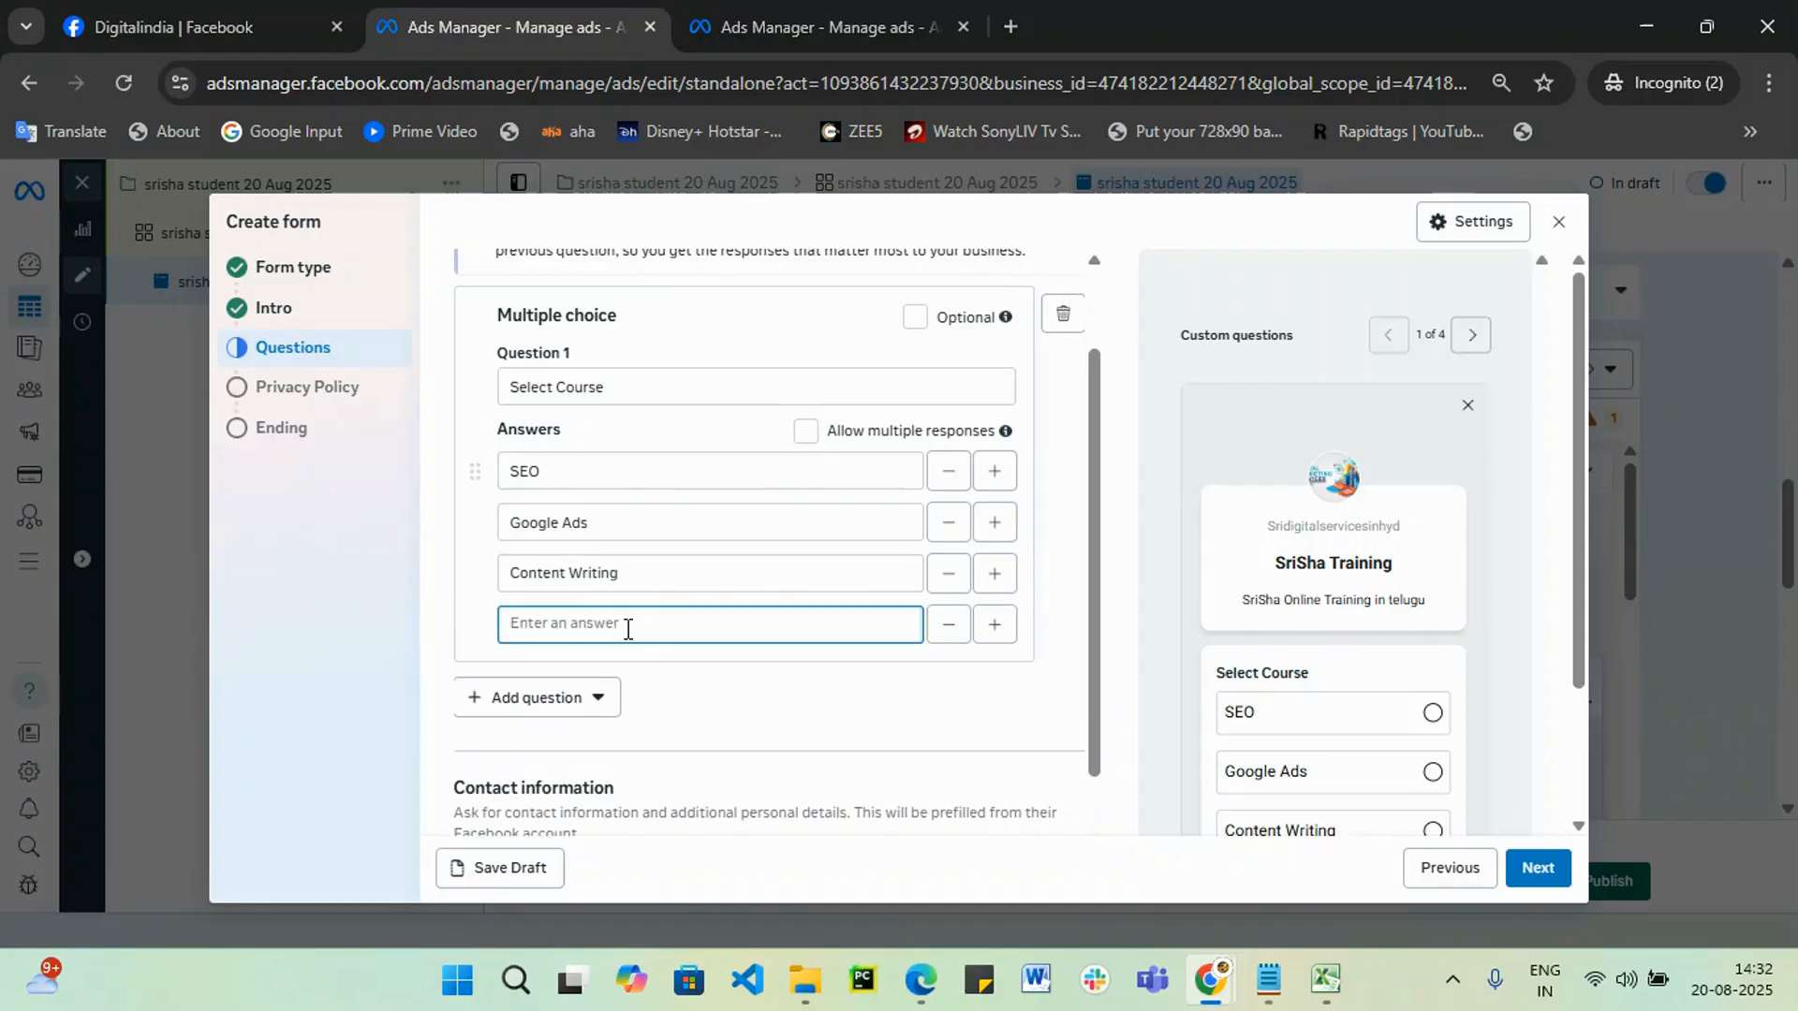
type("WebDesignining")
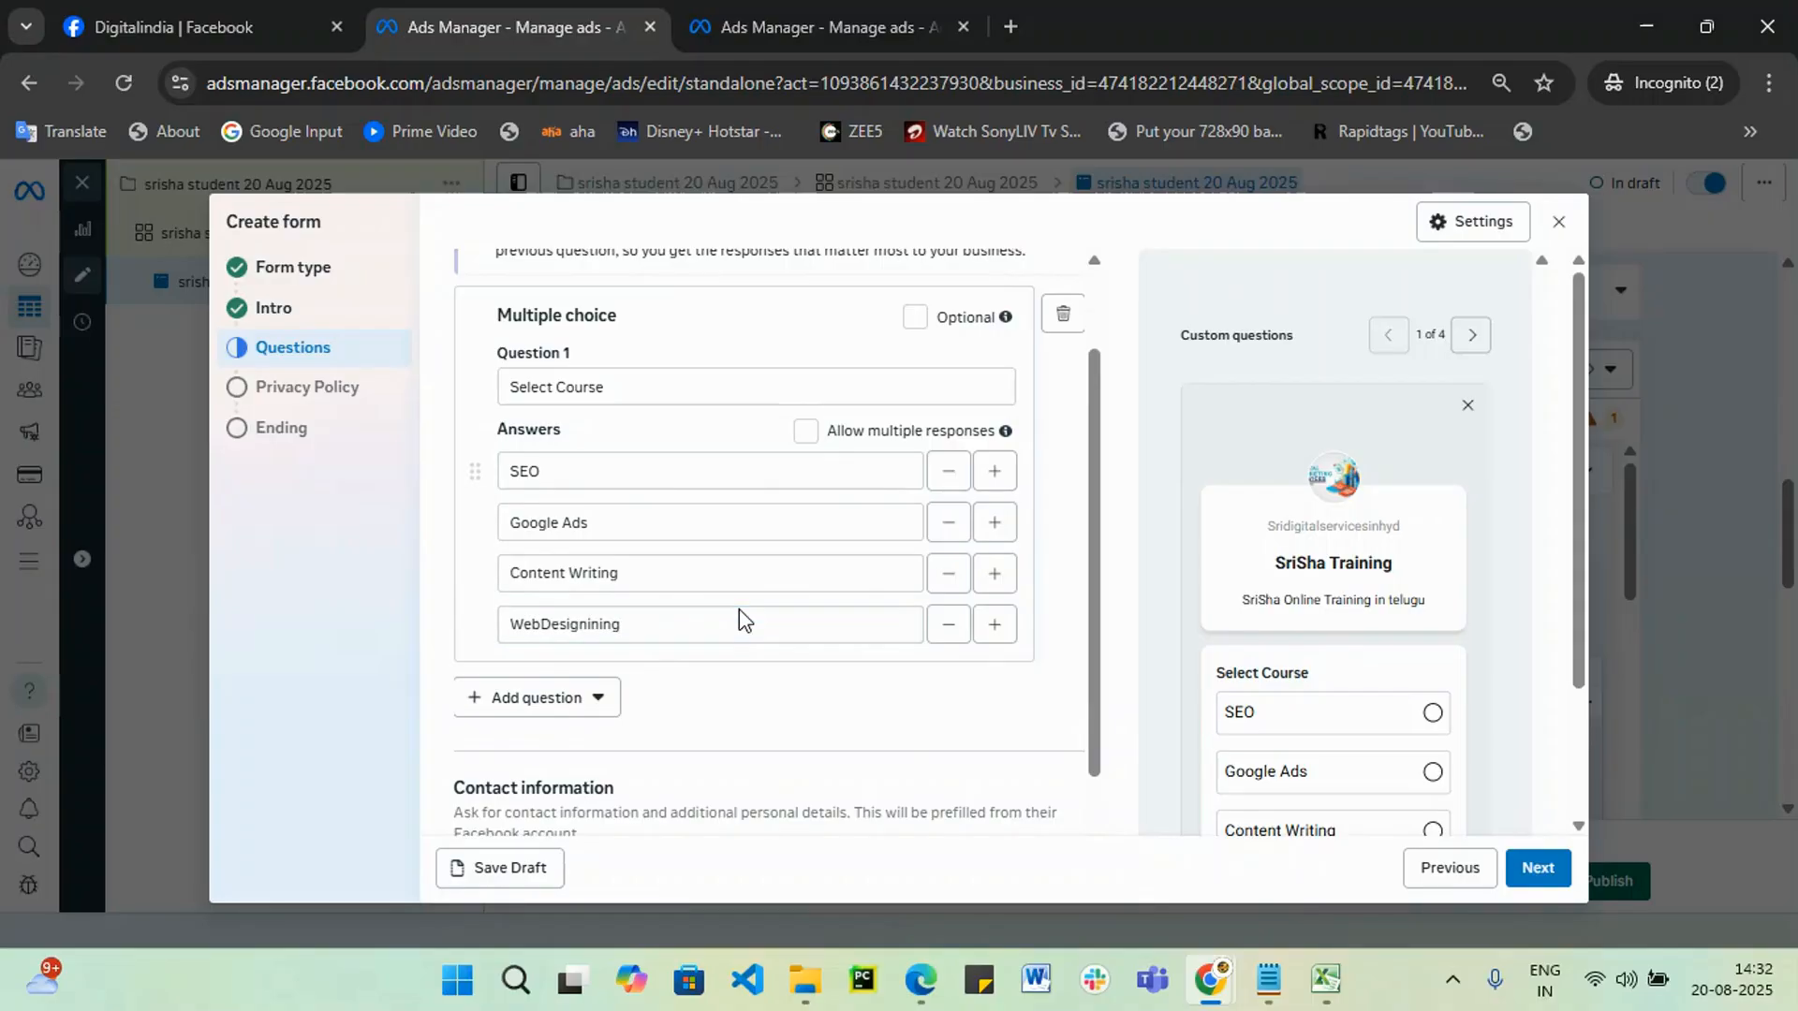
scroll(739, 608, "down", 3)
- Add a short-answer question worded 'write your language?'
left_click(597, 436)
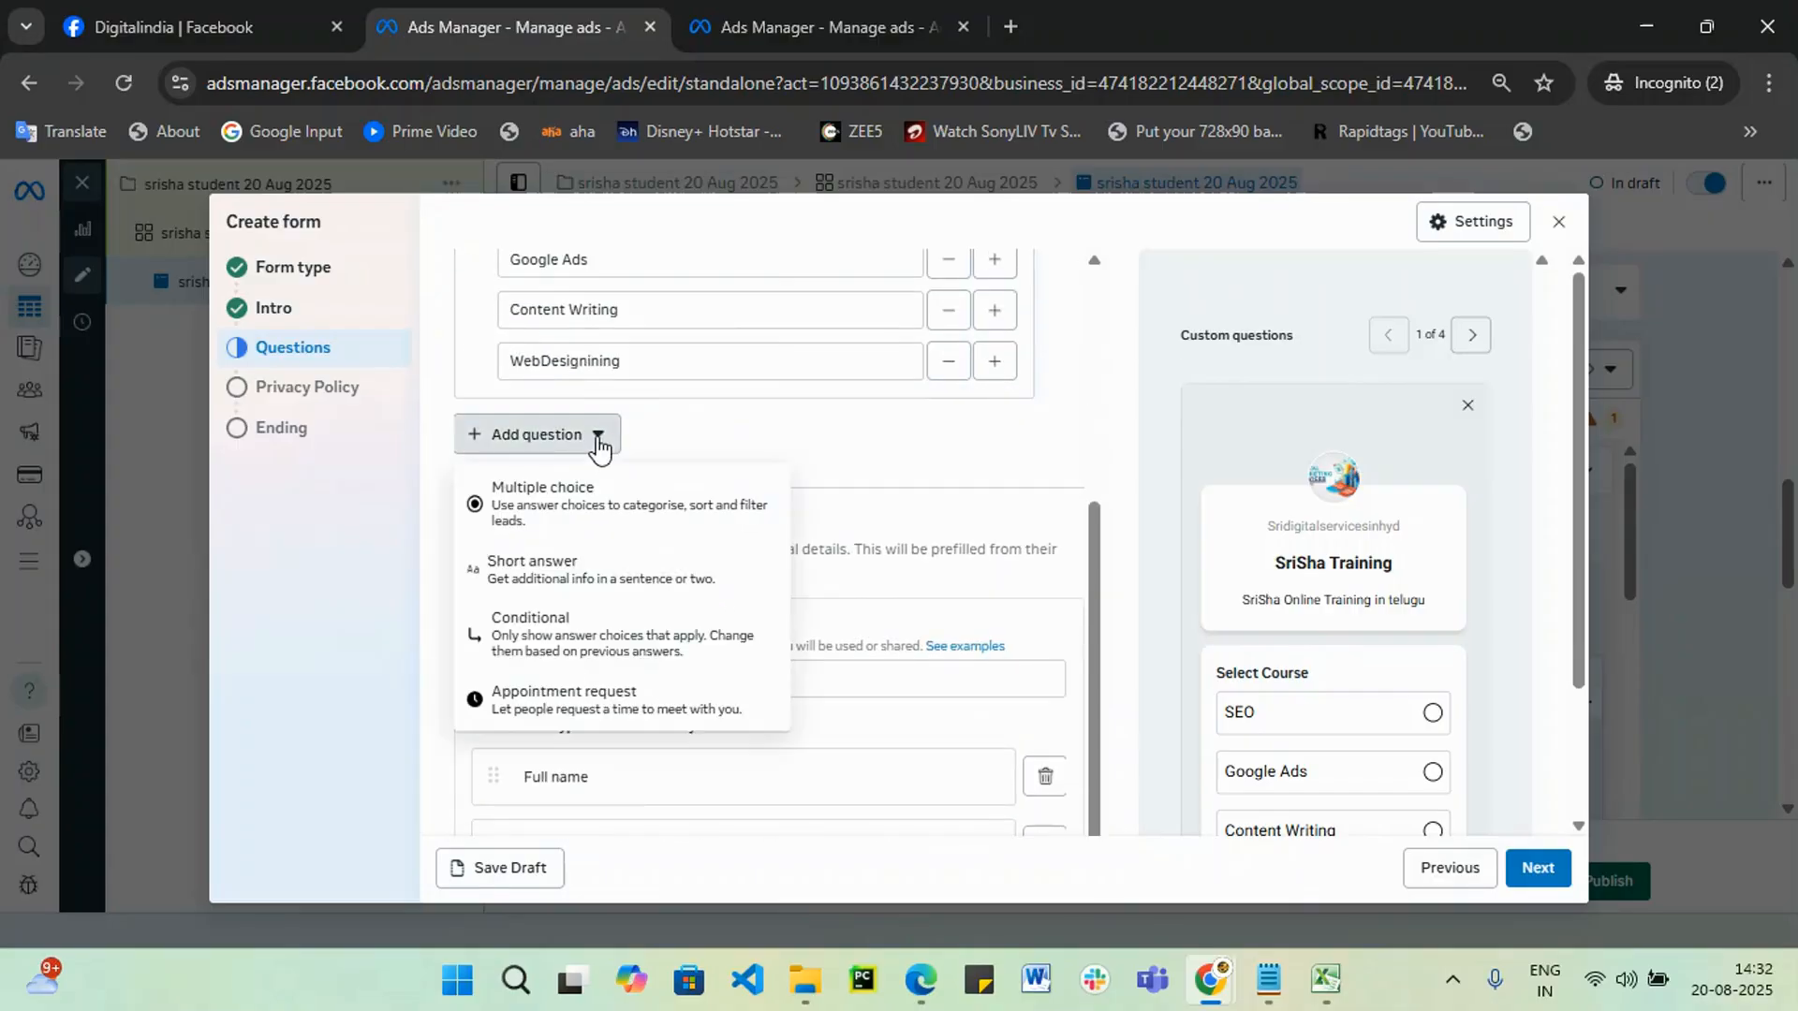
left_click(595, 571)
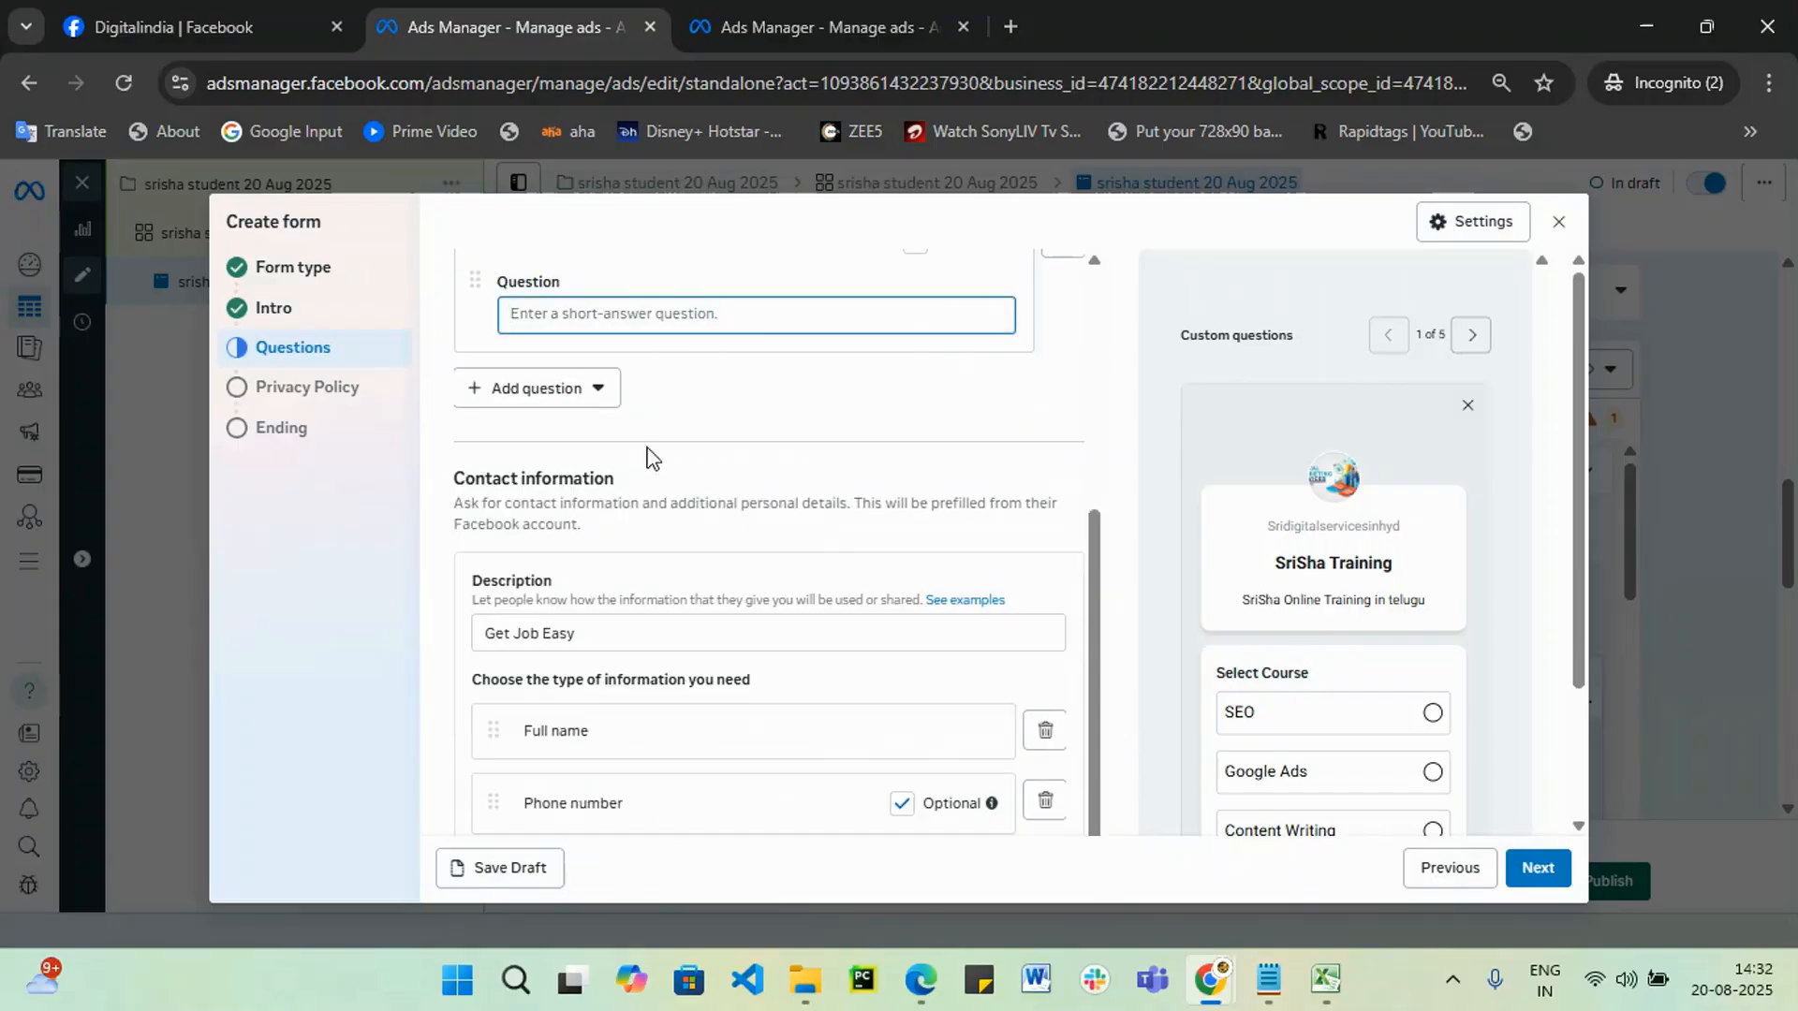
scroll(636, 525, "up", 1)
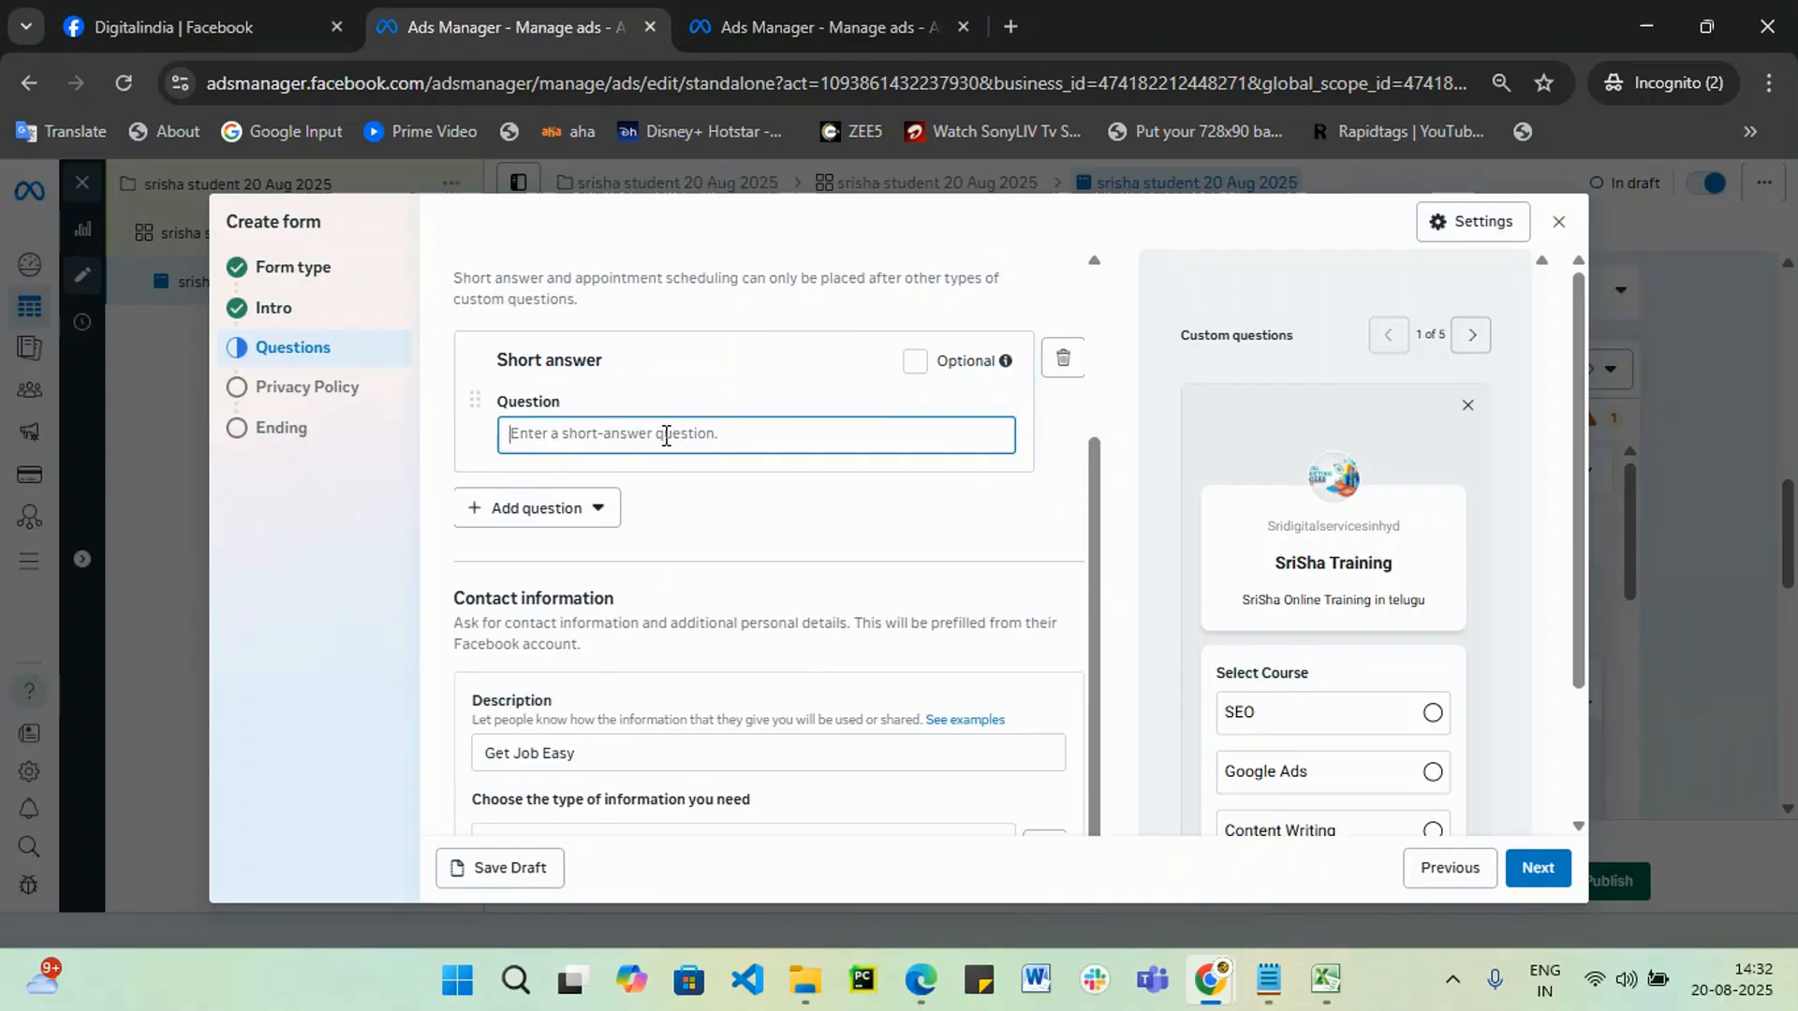
type("write your la")
type("nguage?")
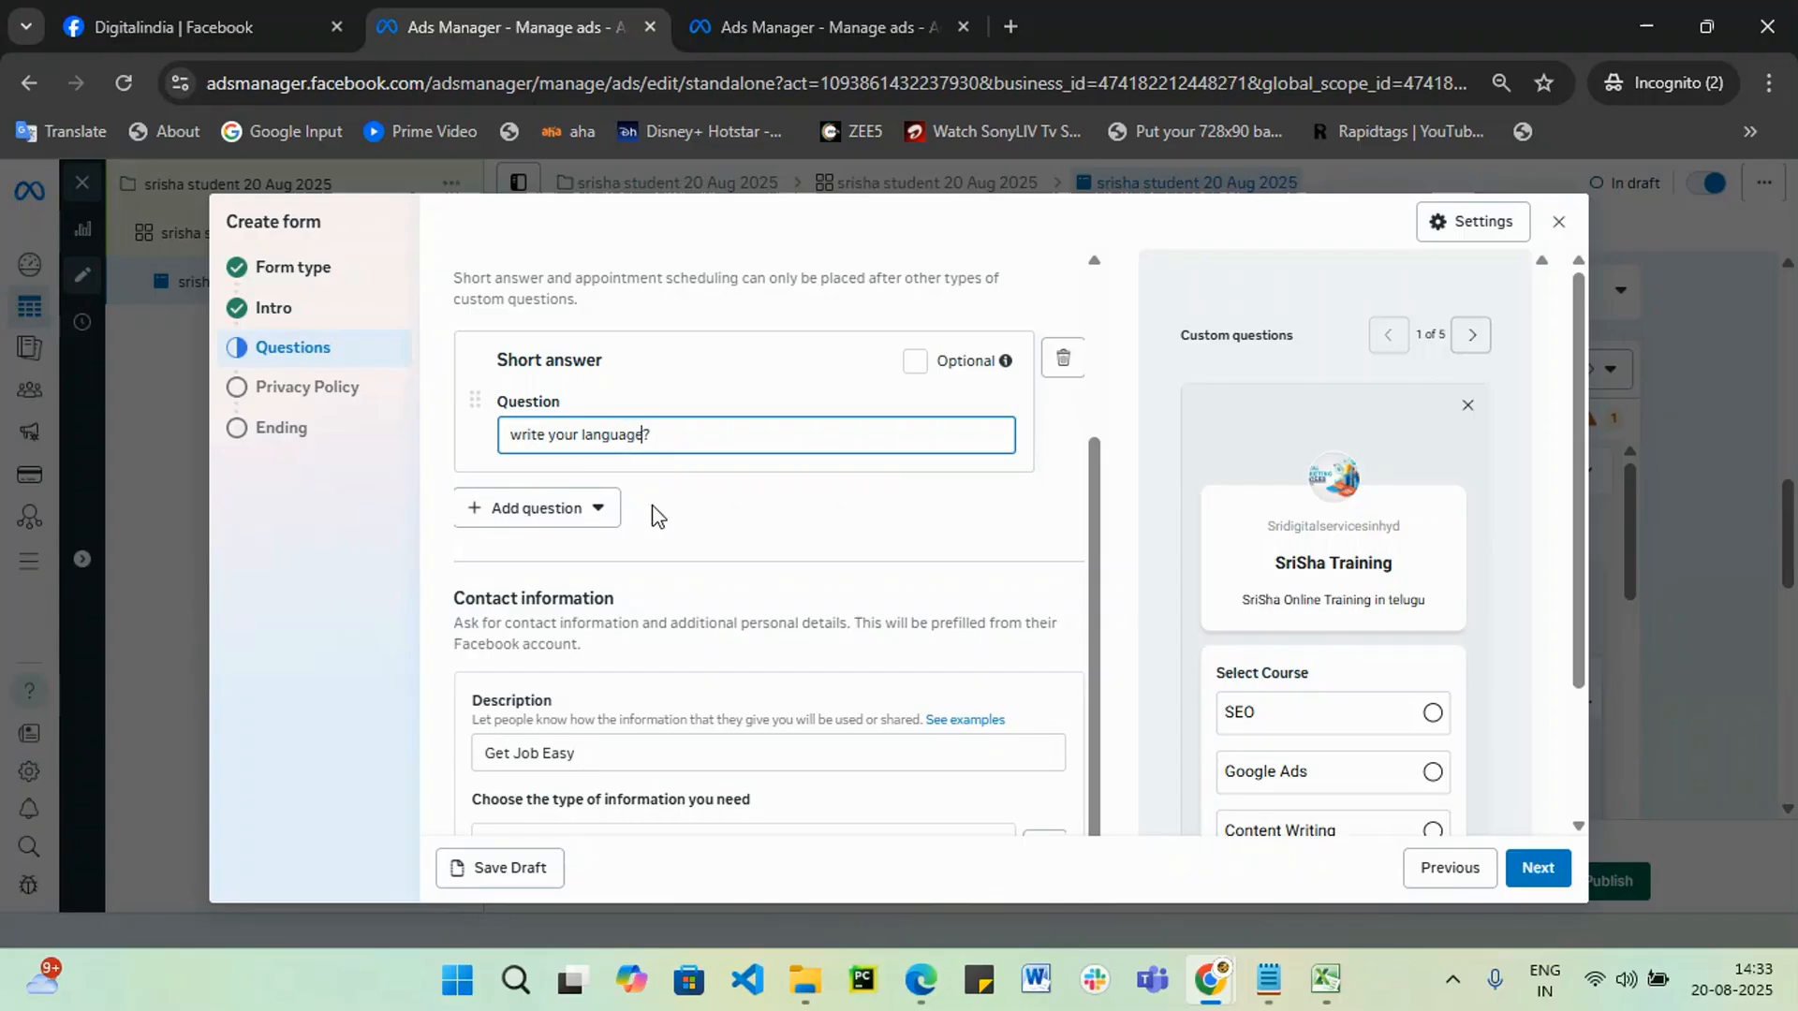
left_click(600, 508)
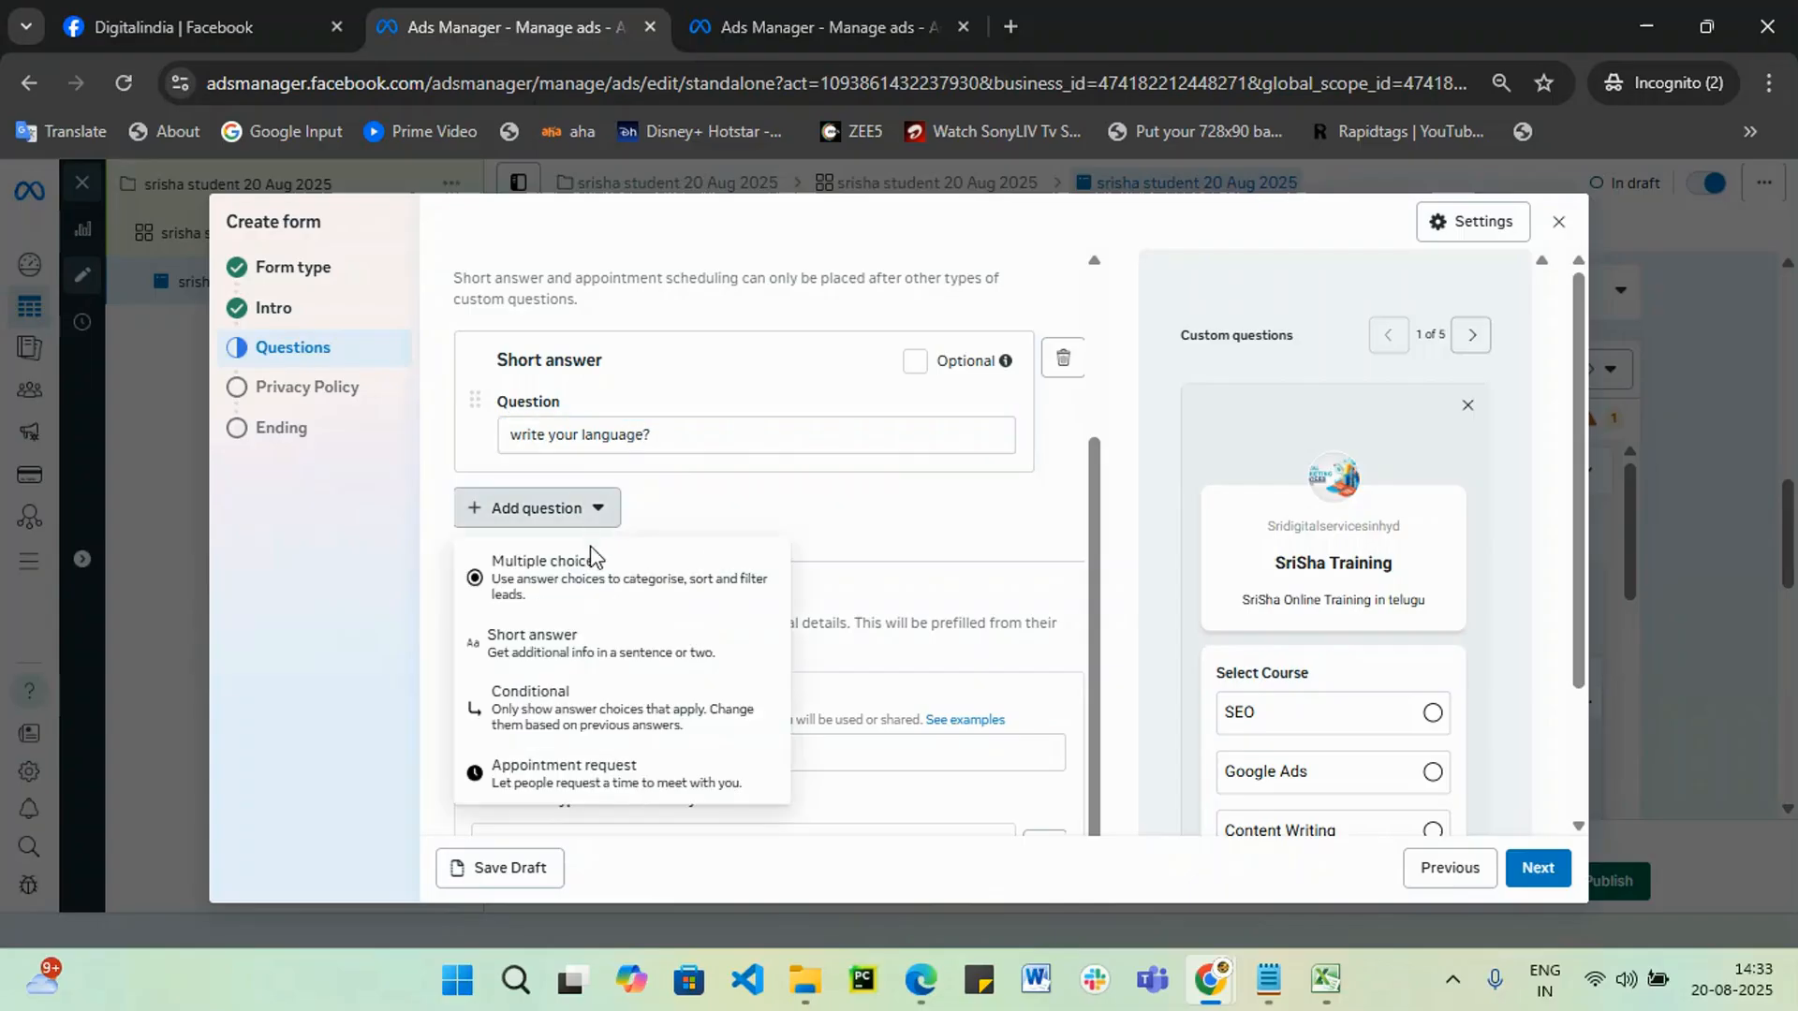
- Add a conditional answer set, then add and delete an Appointment request question
left_click(572, 727)
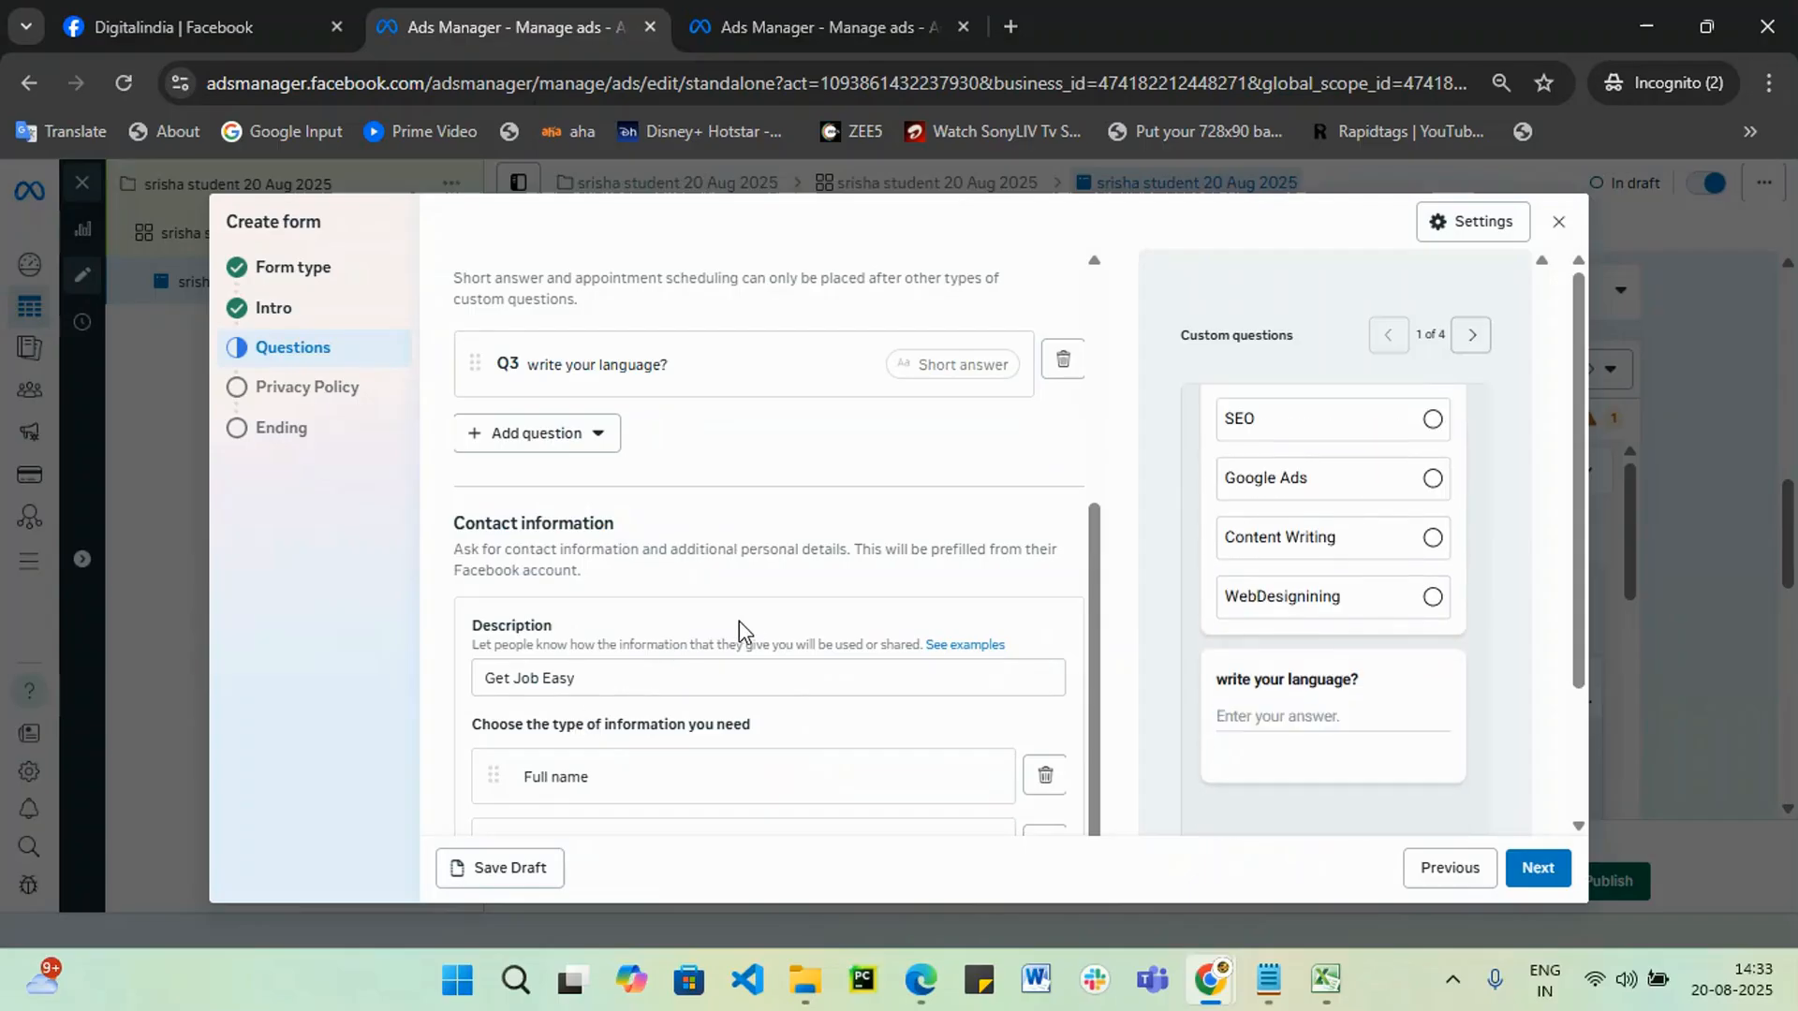
scroll(623, 646, "up", 1)
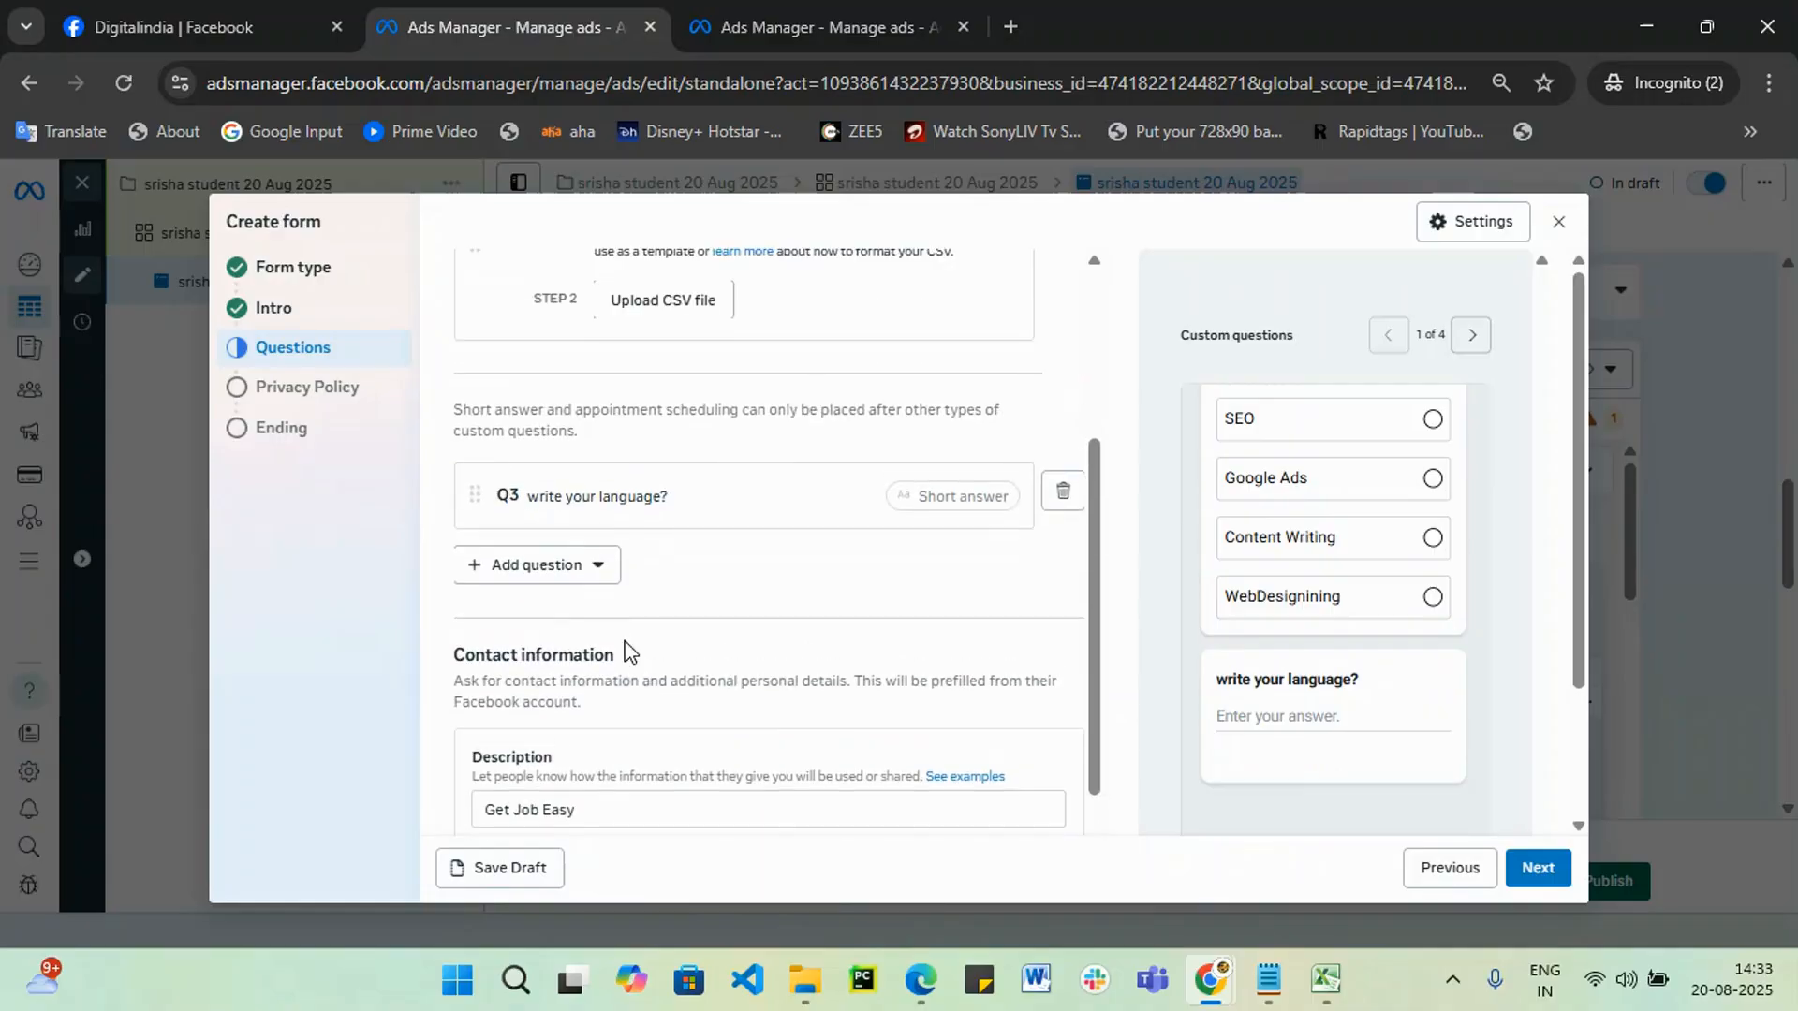
scroll(623, 646, "down", 1)
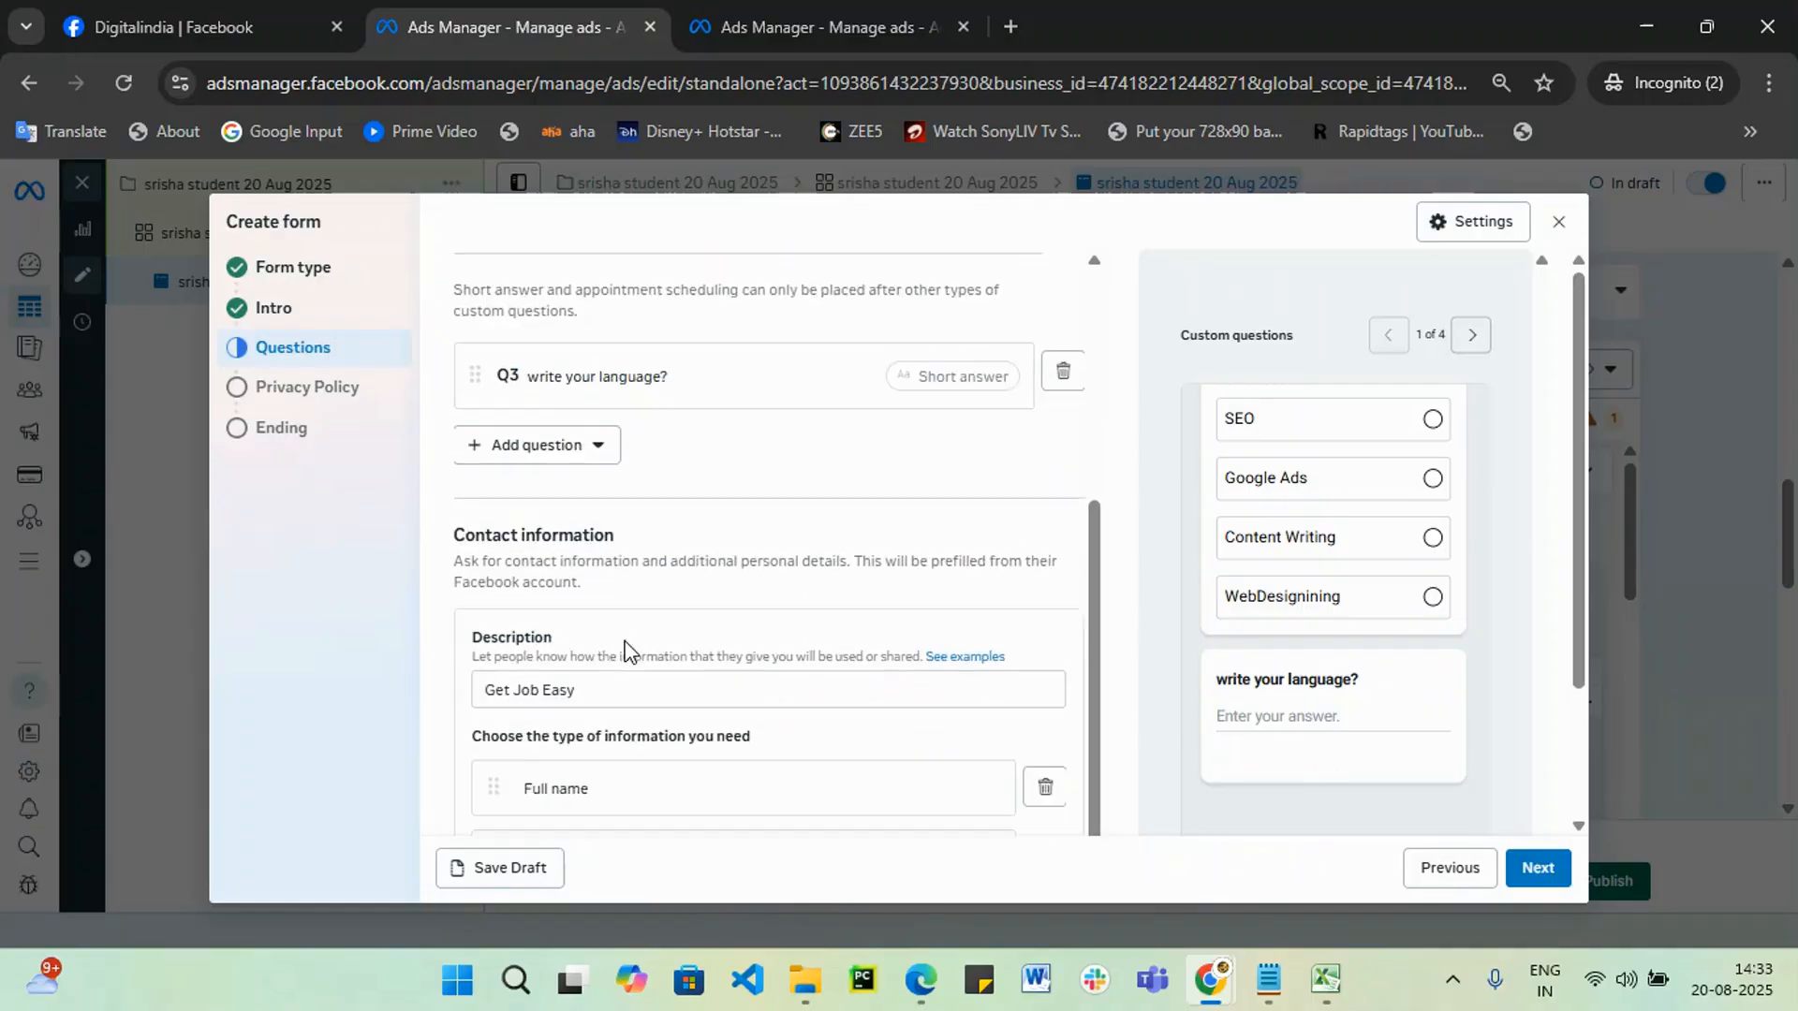
left_click(600, 429)
left_click(558, 701)
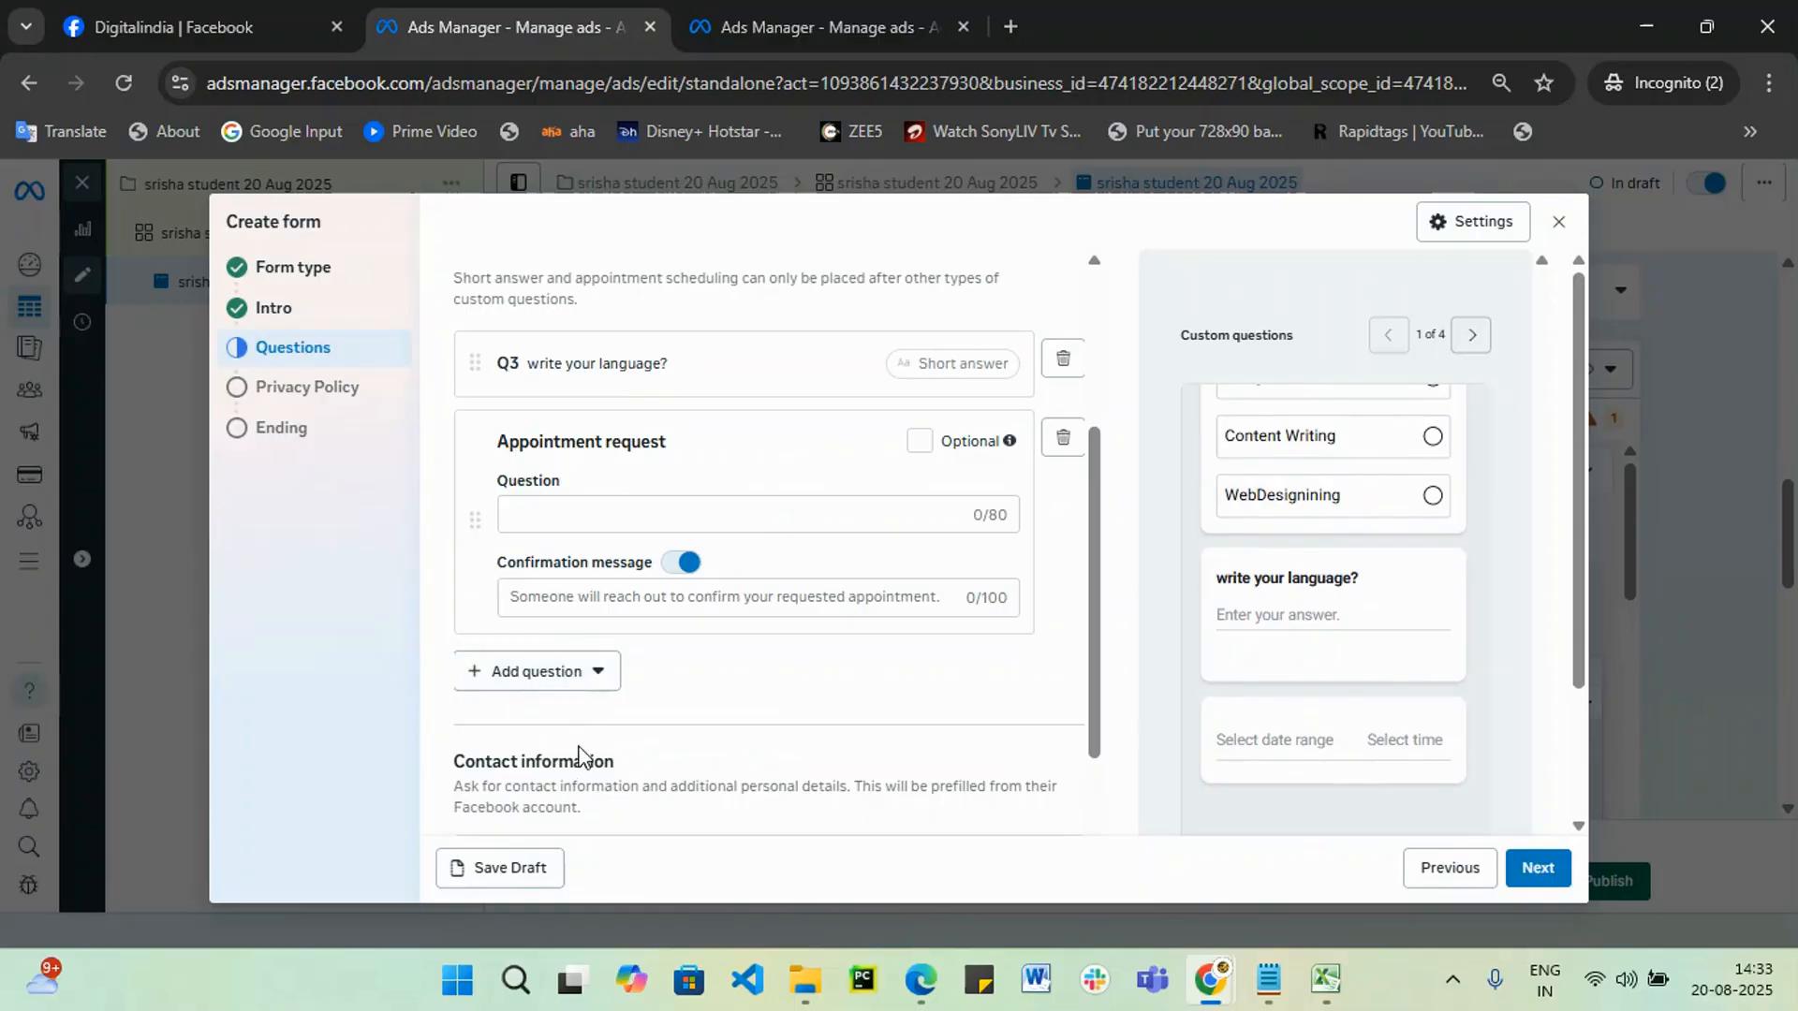
left_click(574, 513)
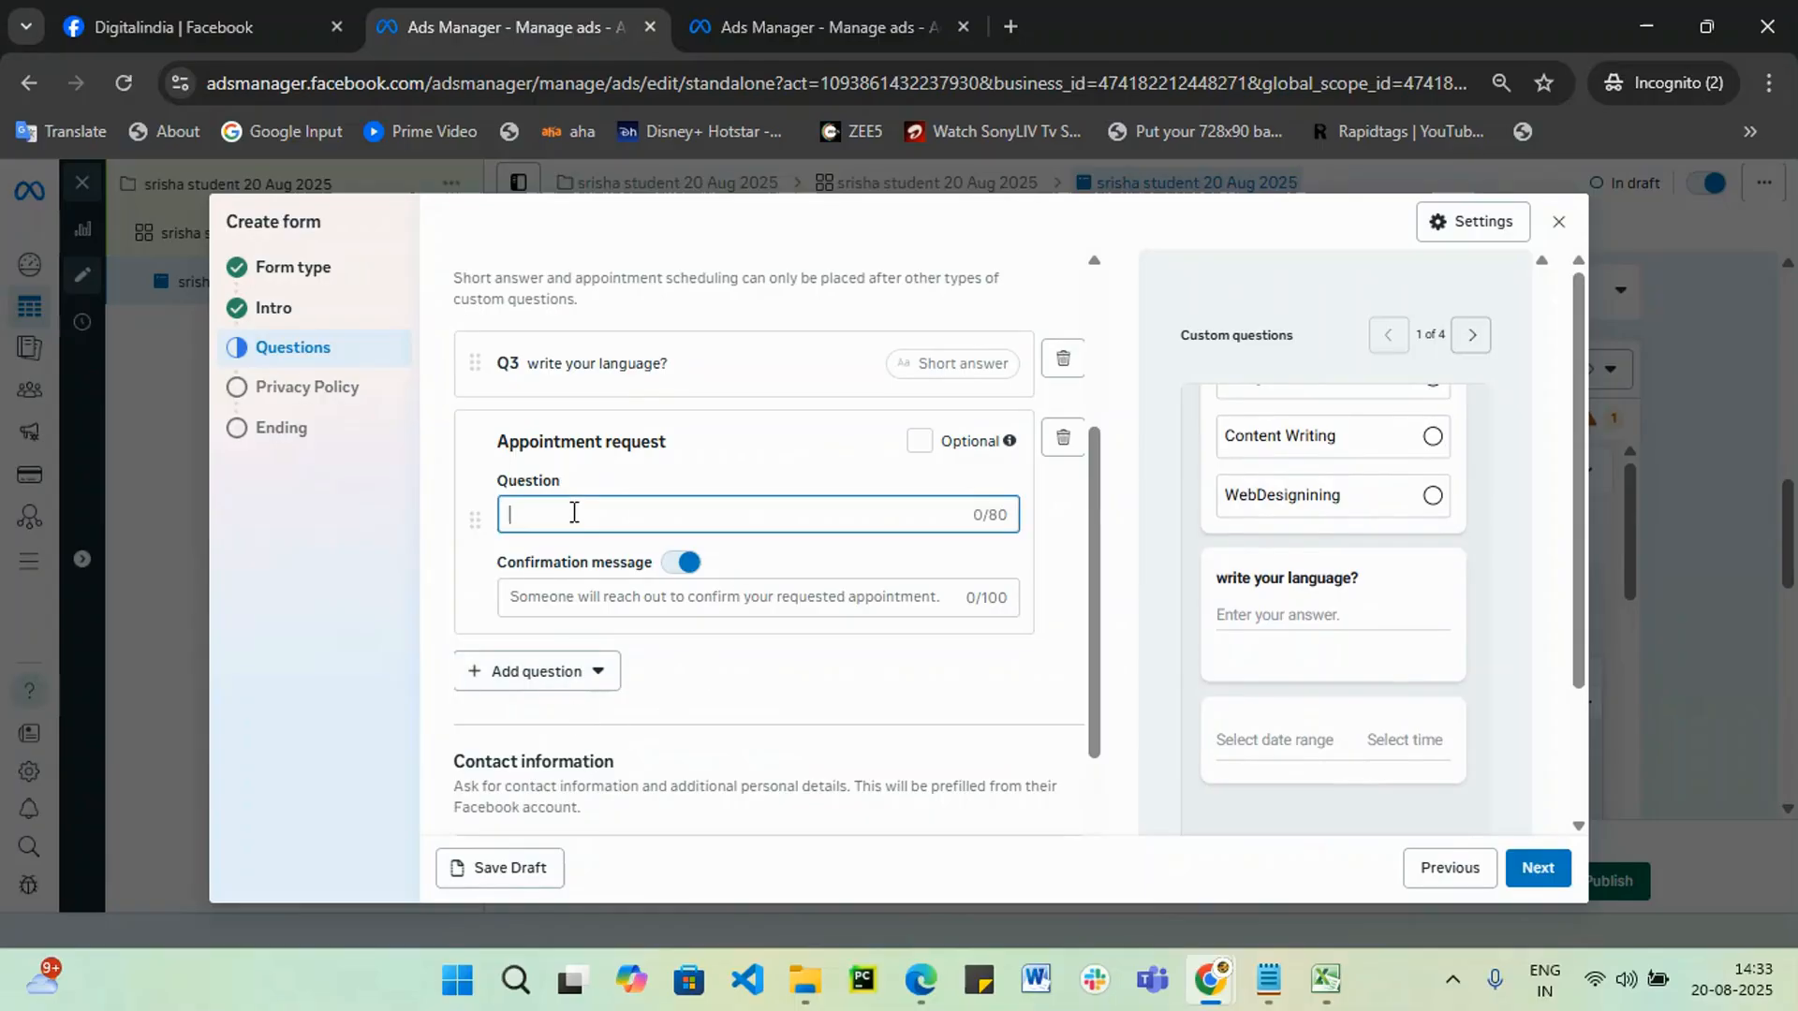
scroll(806, 624, "up", 1)
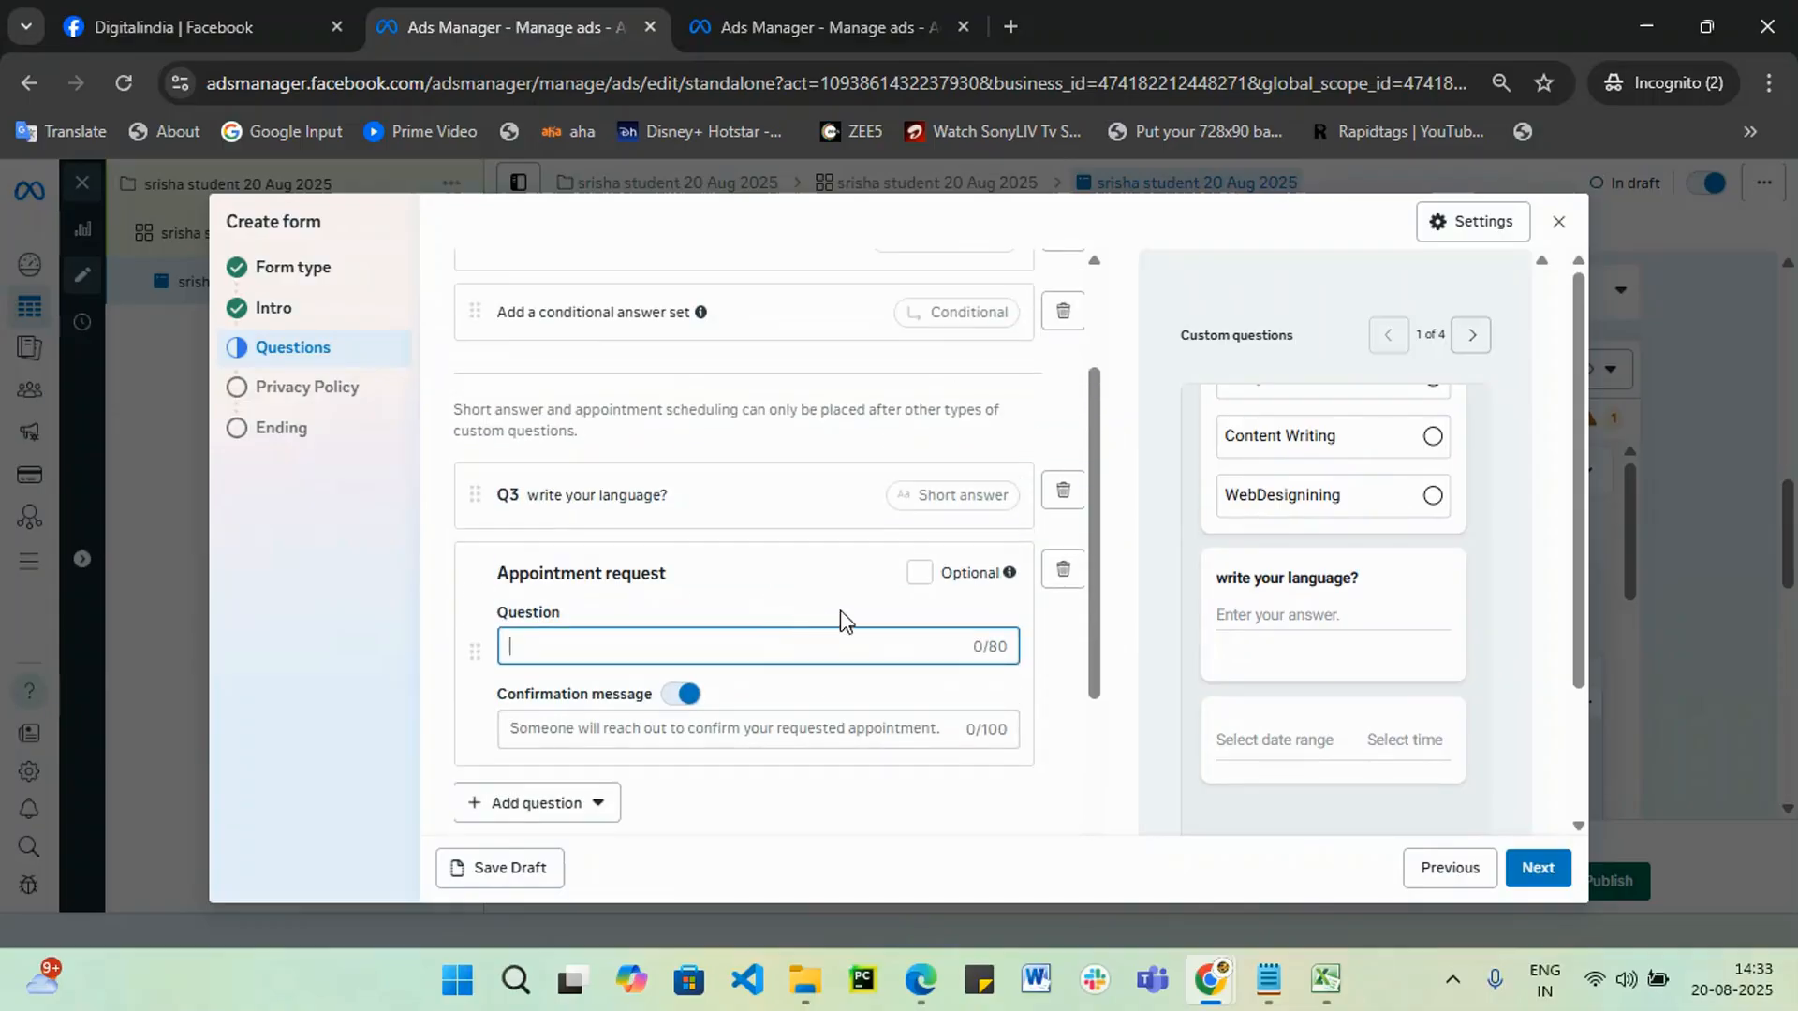
left_click(1065, 571)
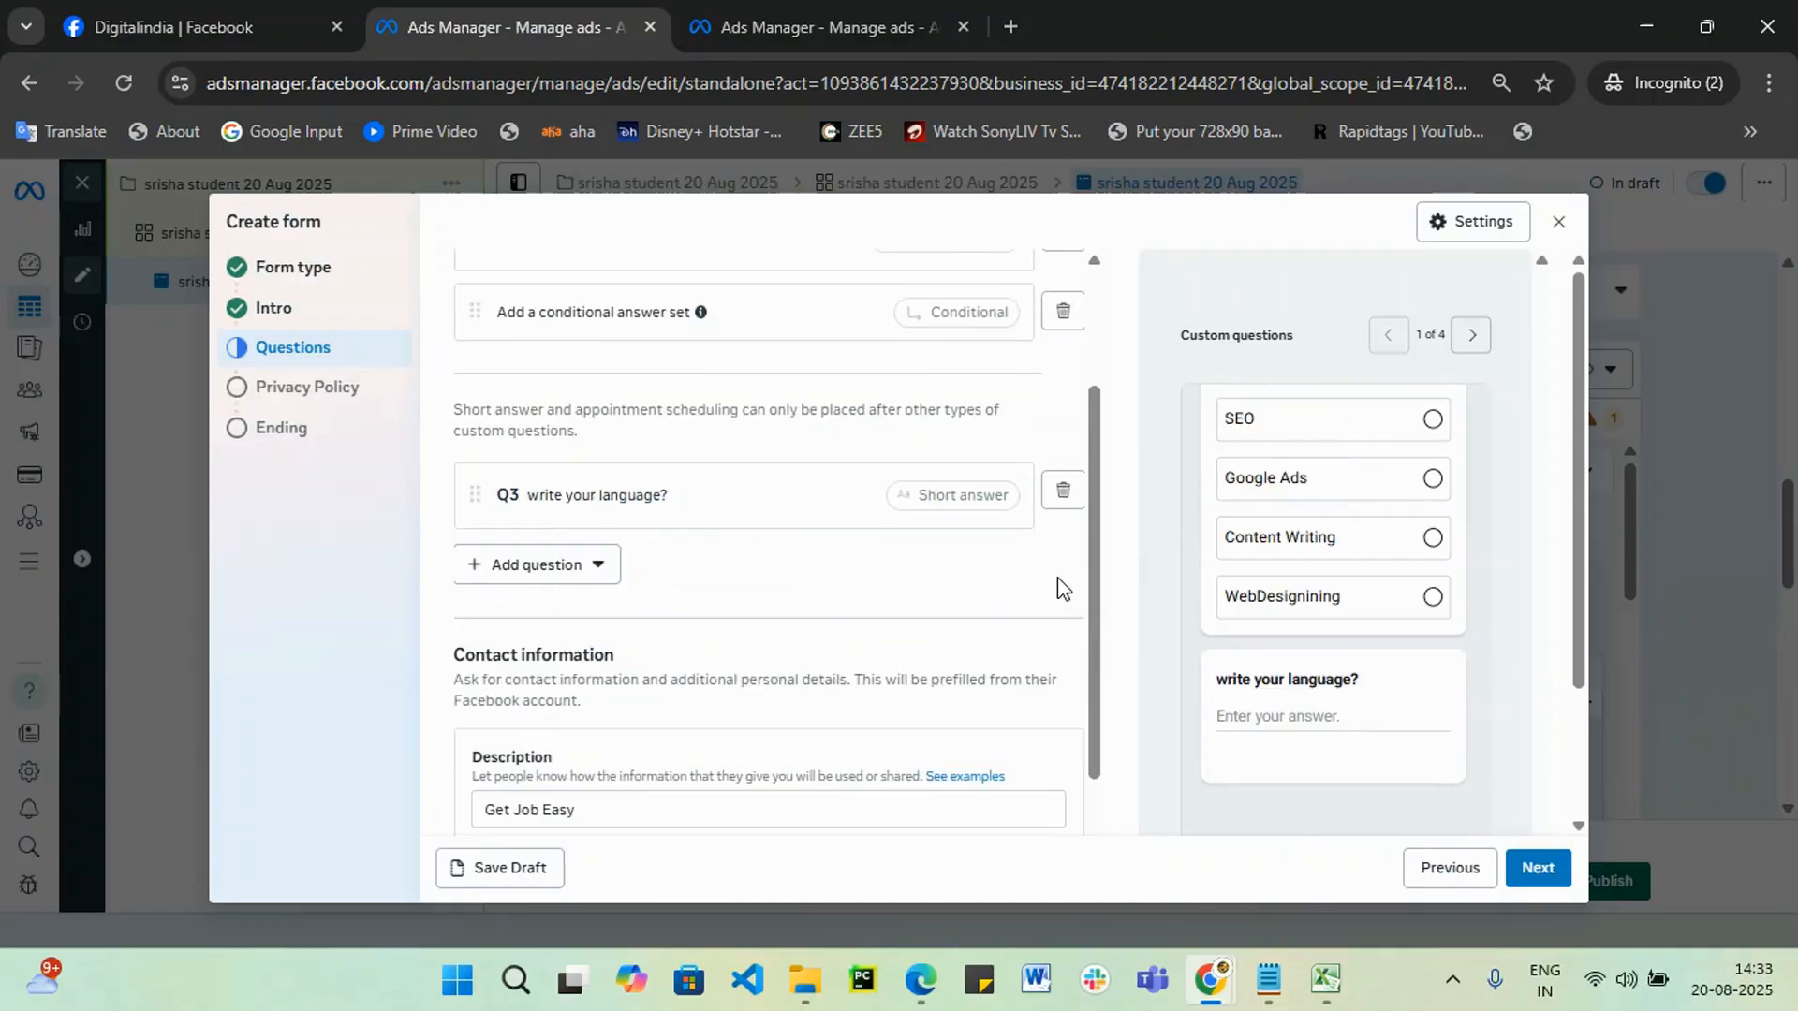
- Advance the form to its Privacy Policy step
scroll(715, 607, "down", 2)
scroll(802, 743, "up", 2)
scroll(805, 735, "down", 1)
scroll(803, 730, "down", 3)
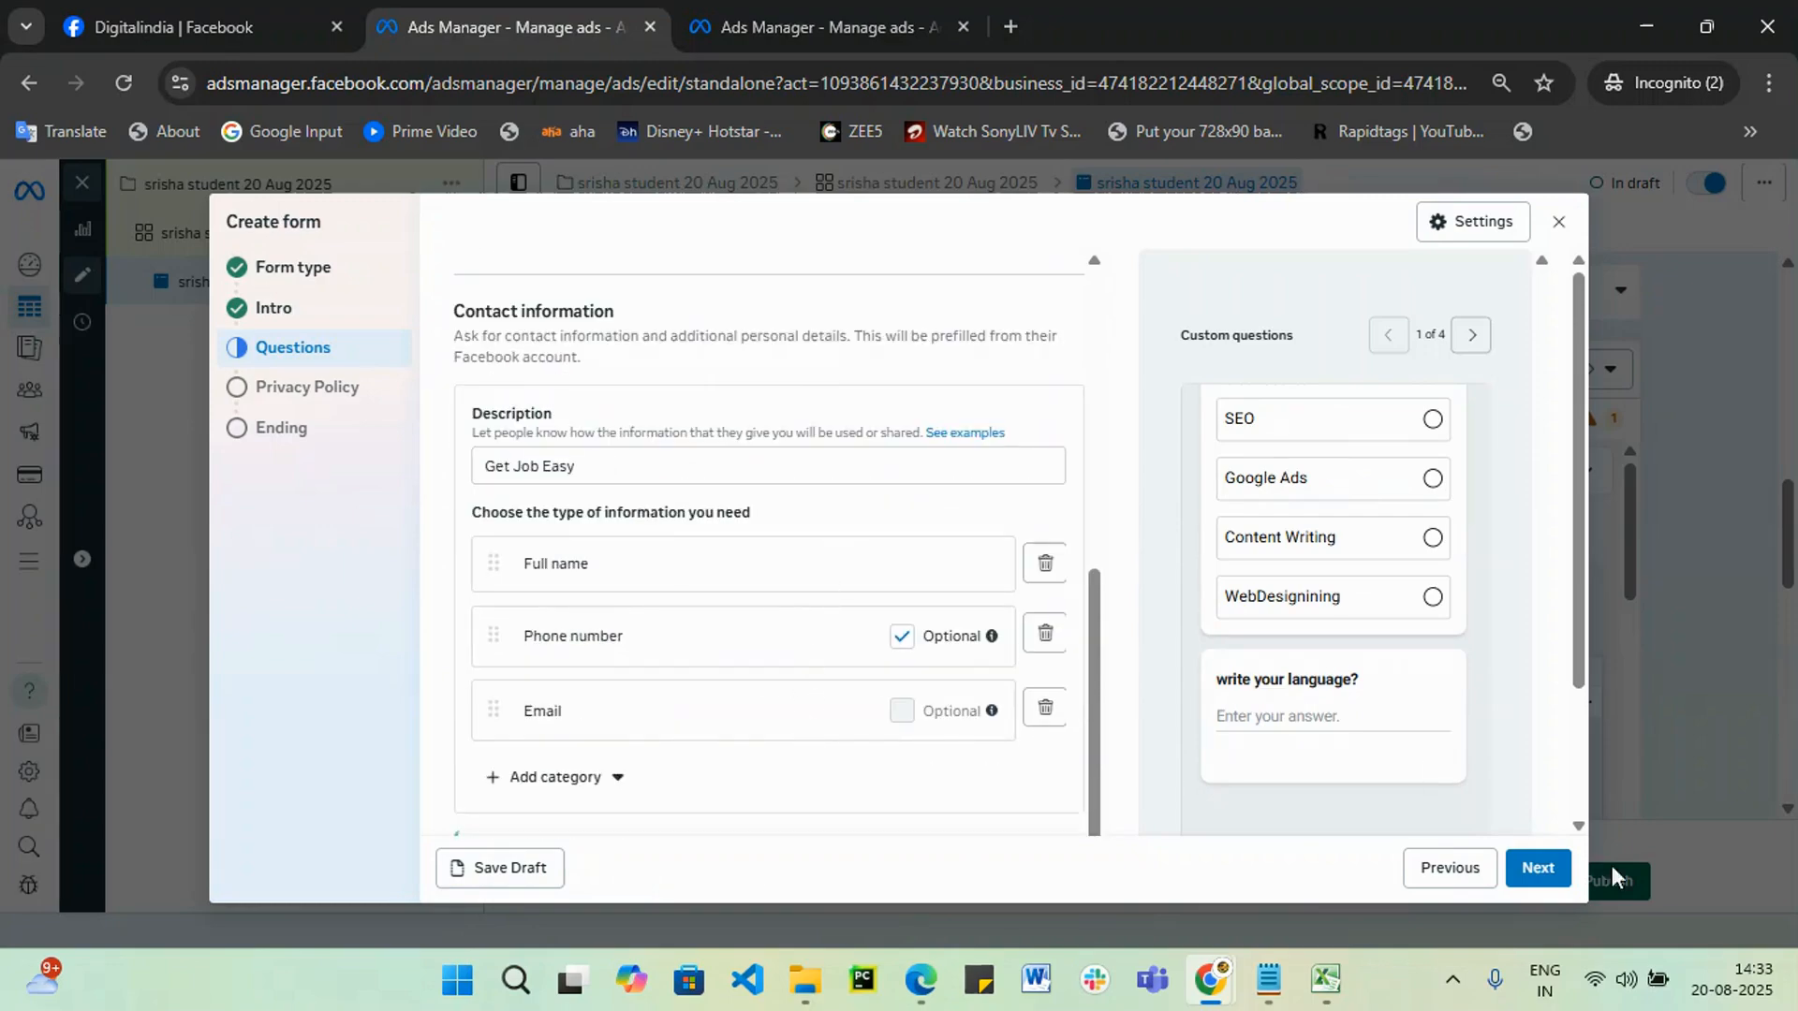
left_click(1553, 885)
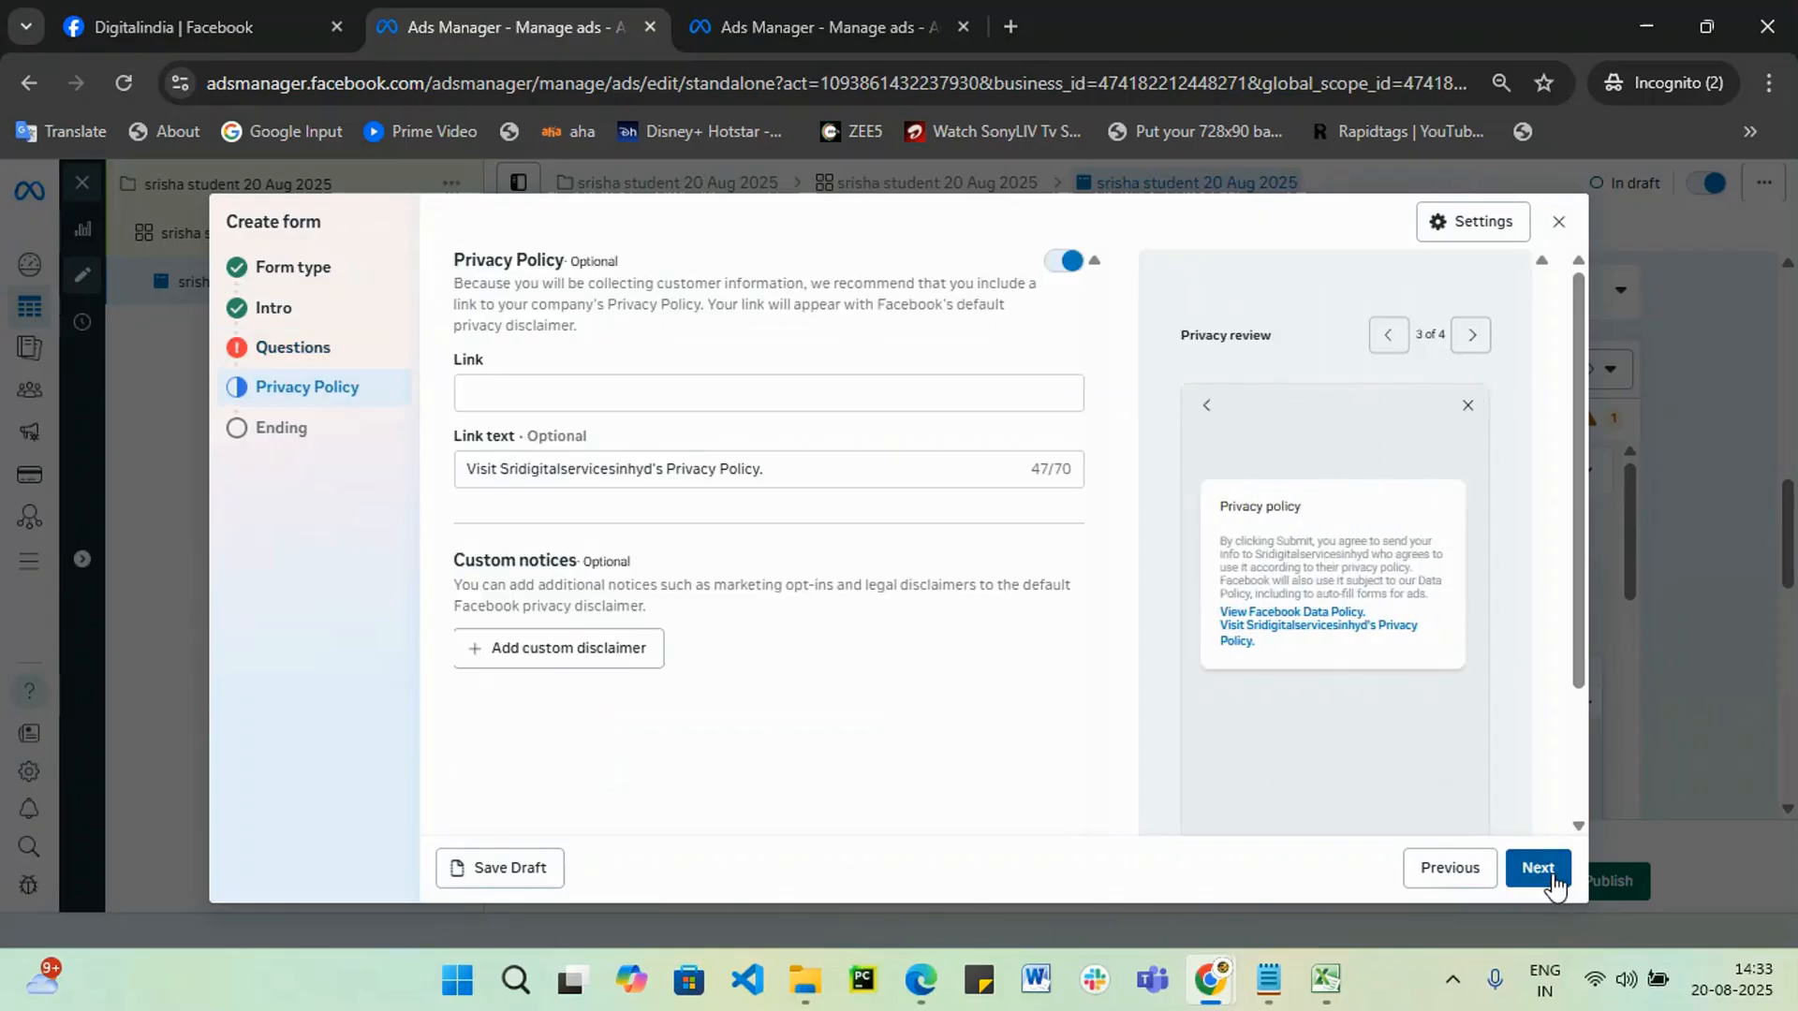
- Delete the conditional answer set from Questions and return to the Privacy Policy link field
left_click(298, 345)
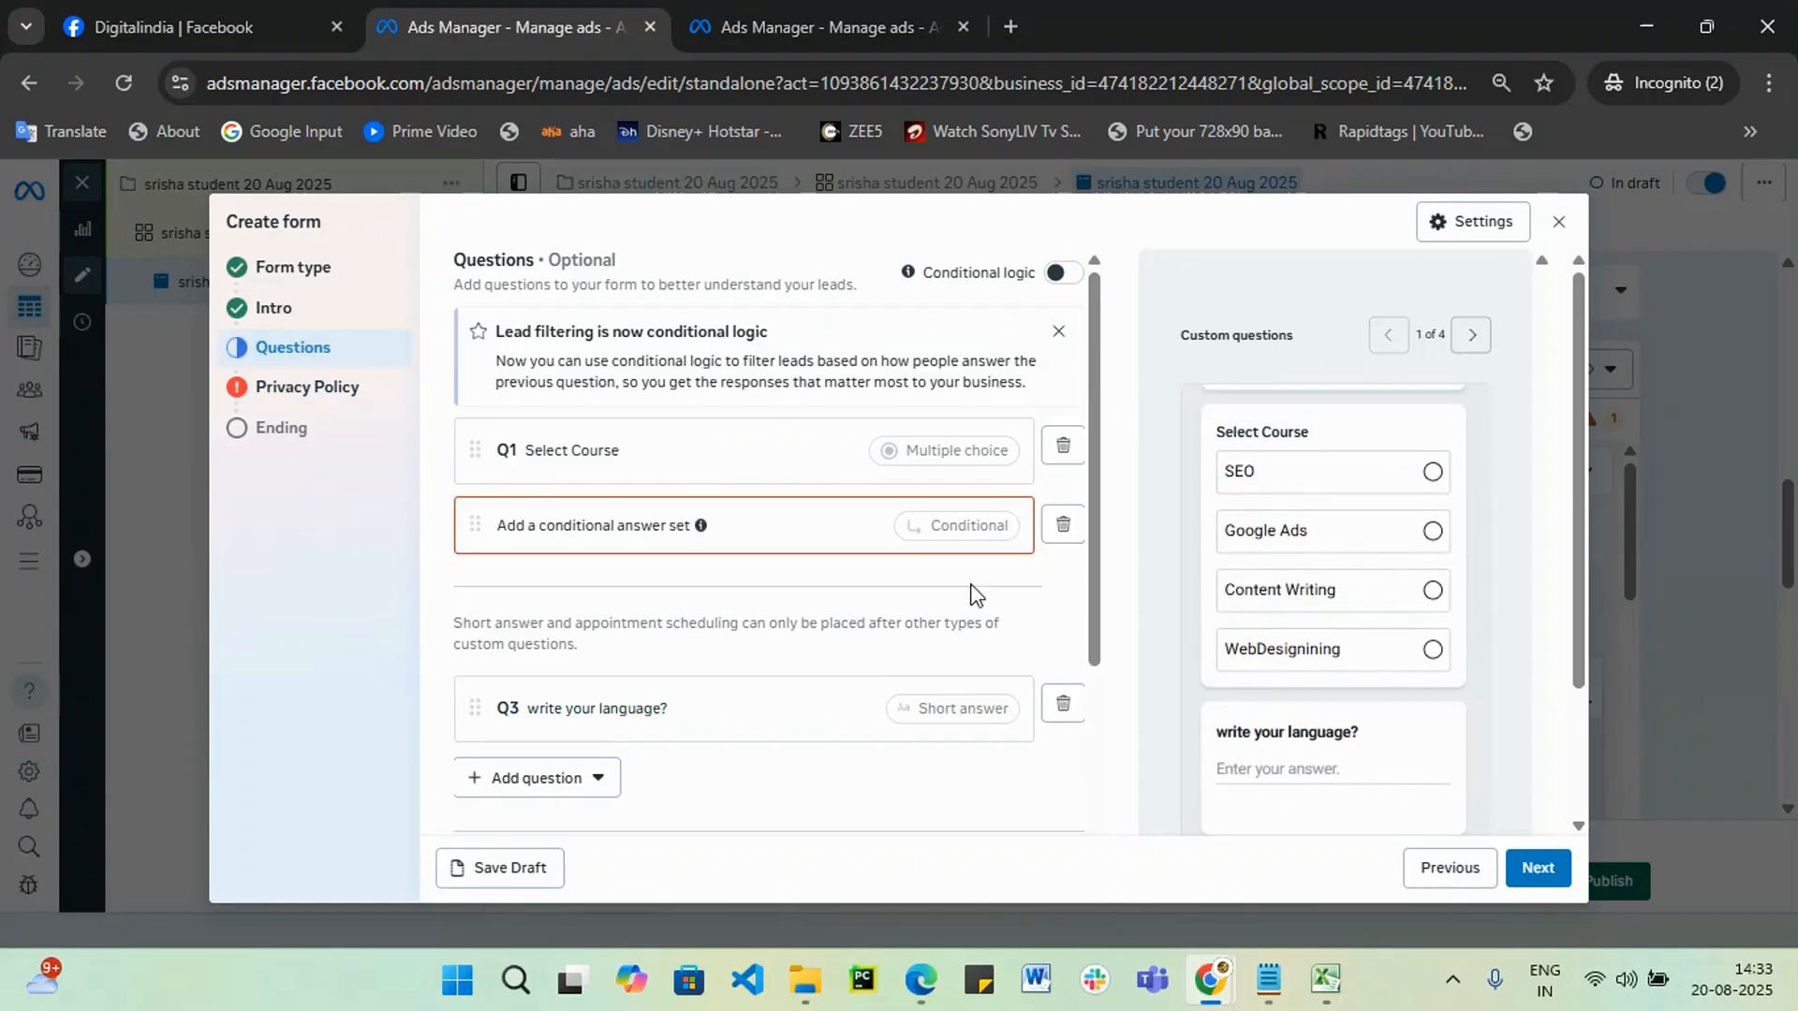
left_click(696, 527)
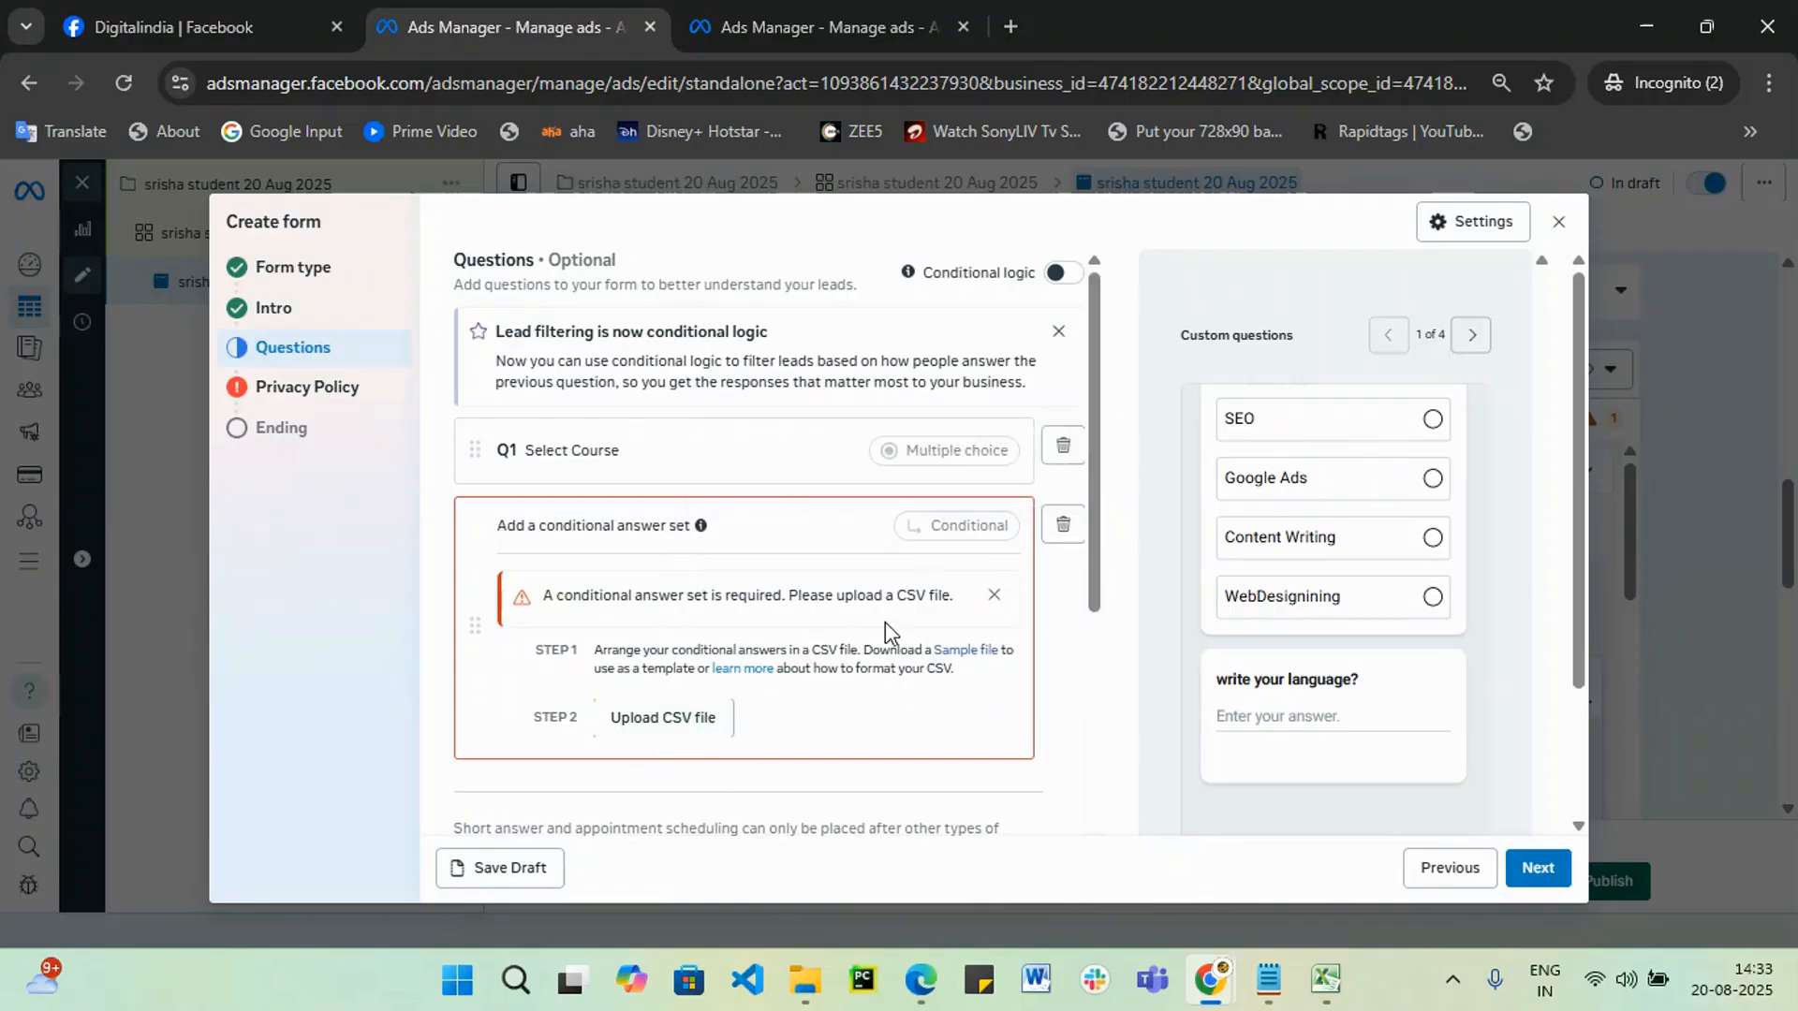
left_click(994, 597)
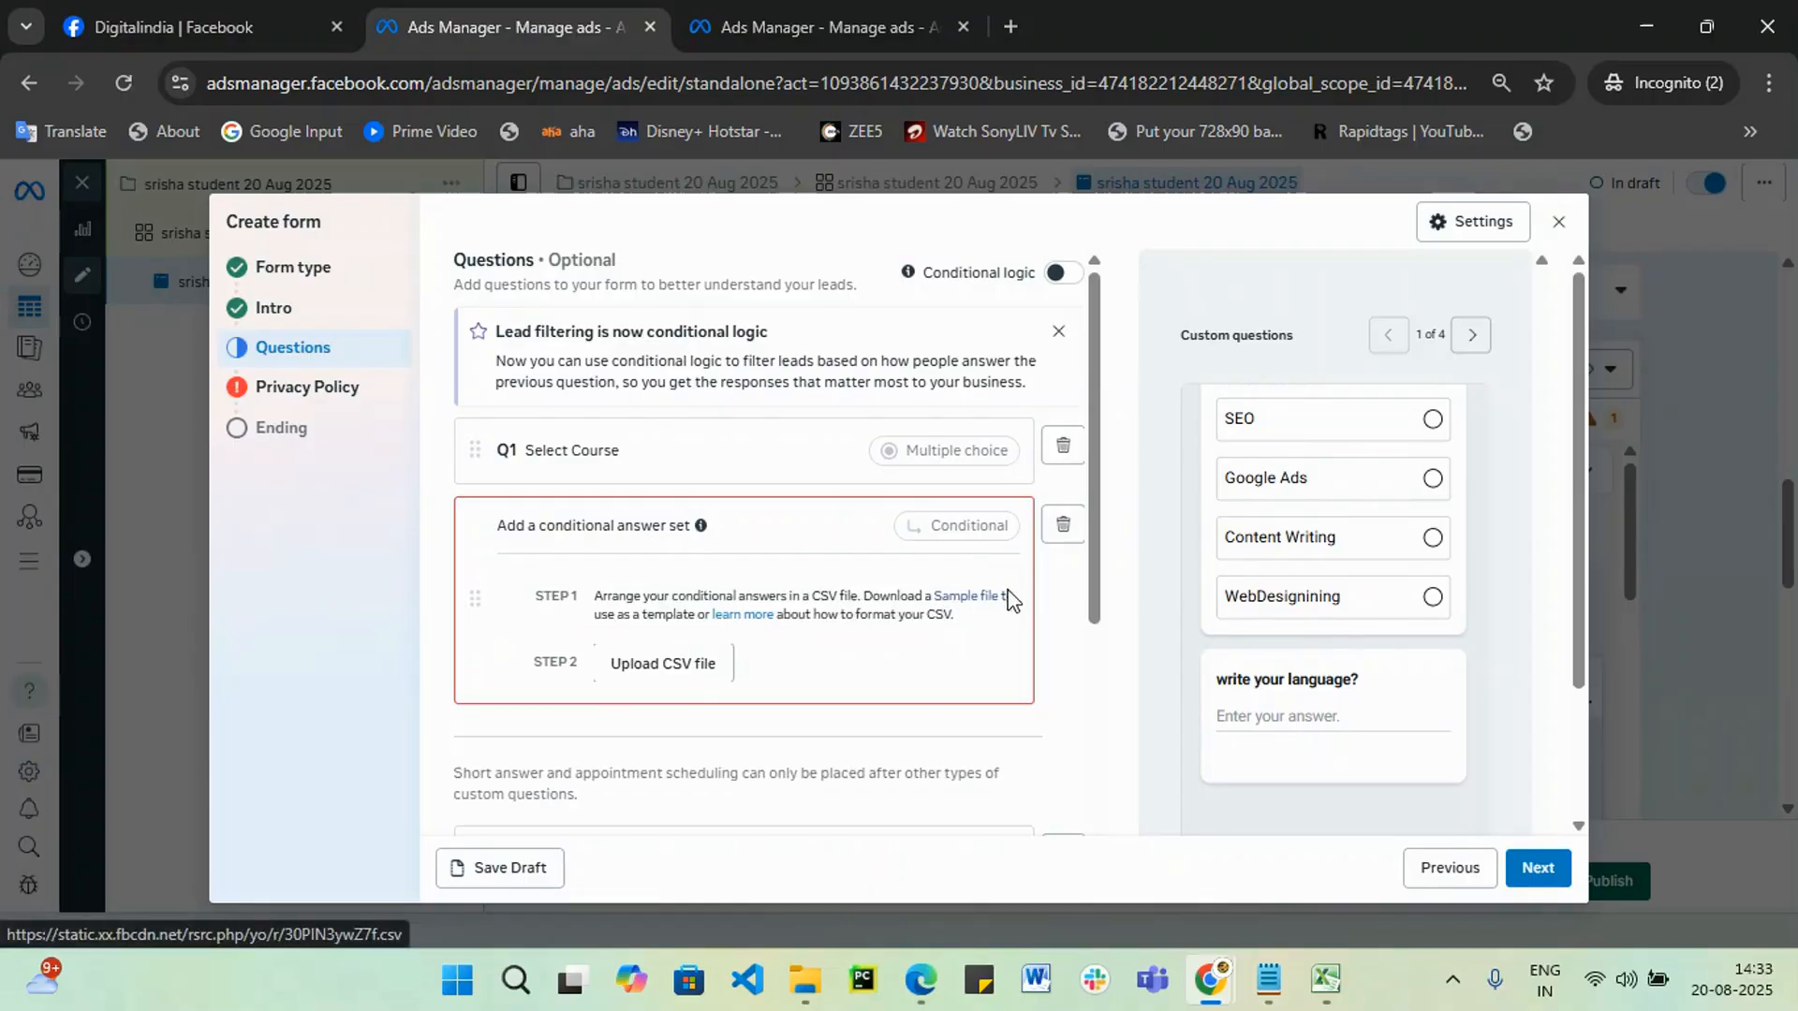
left_click(1064, 531)
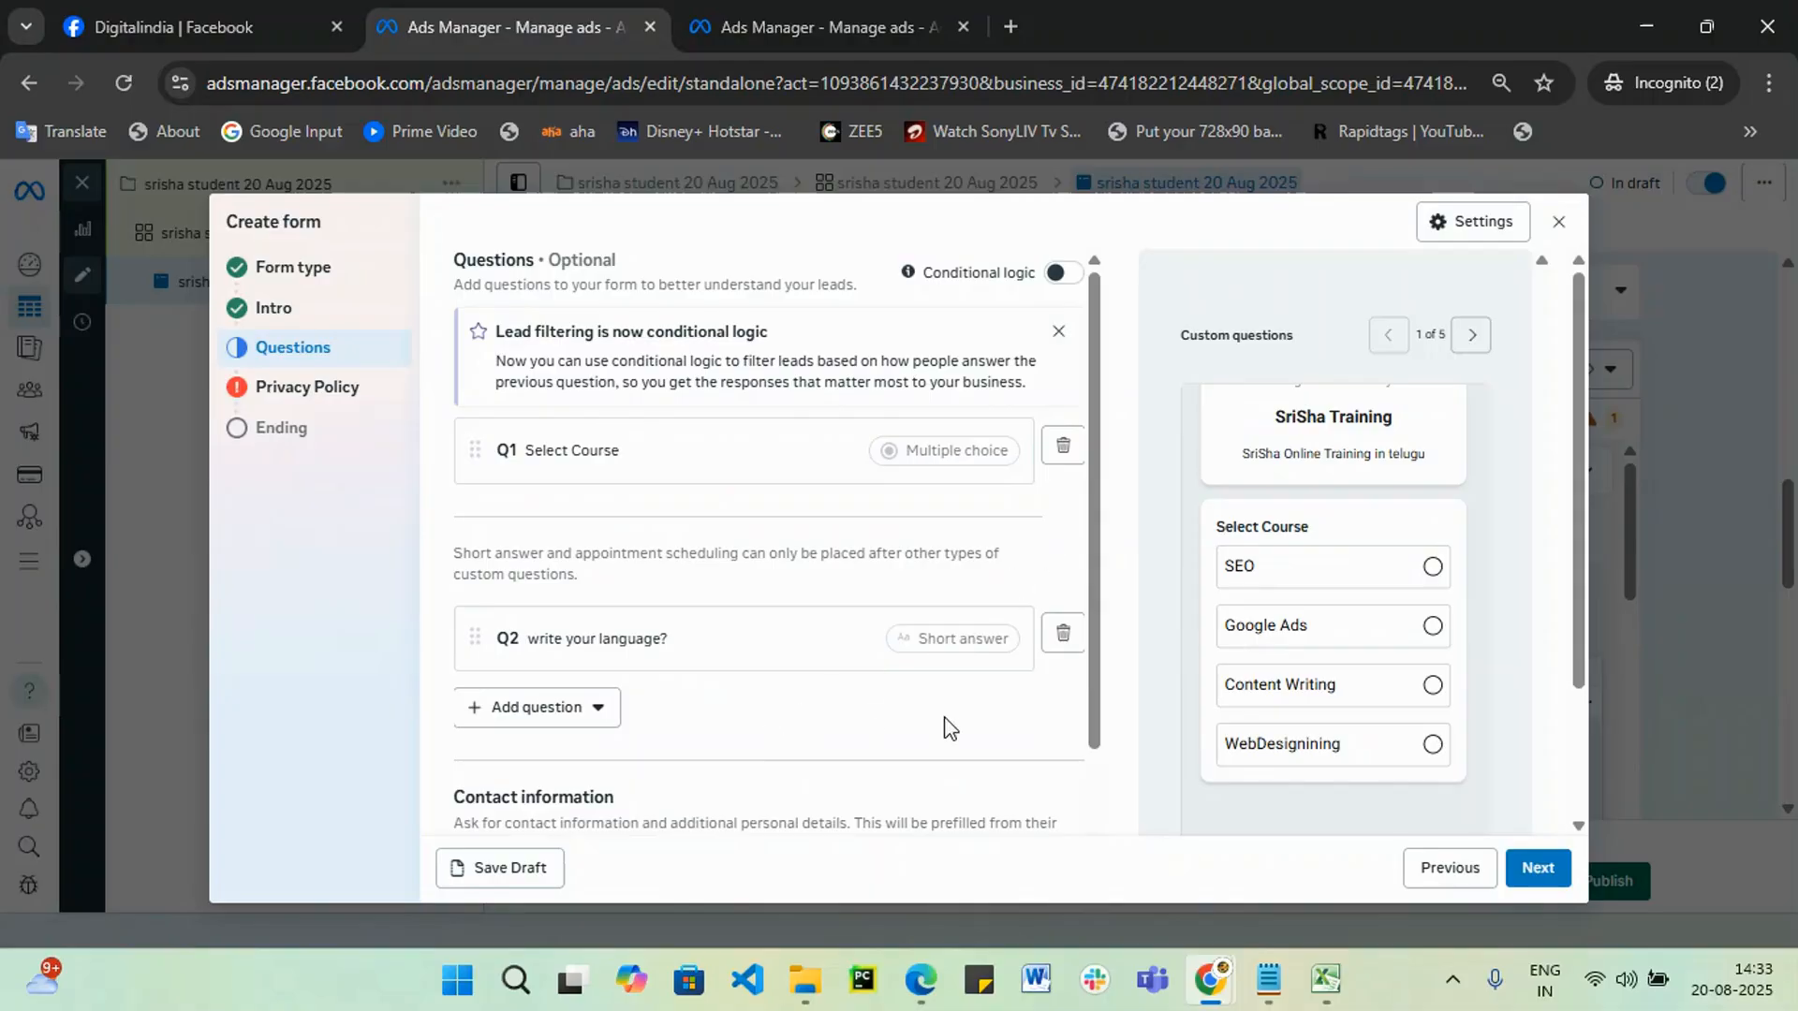
left_click(1538, 868)
left_click(549, 388)
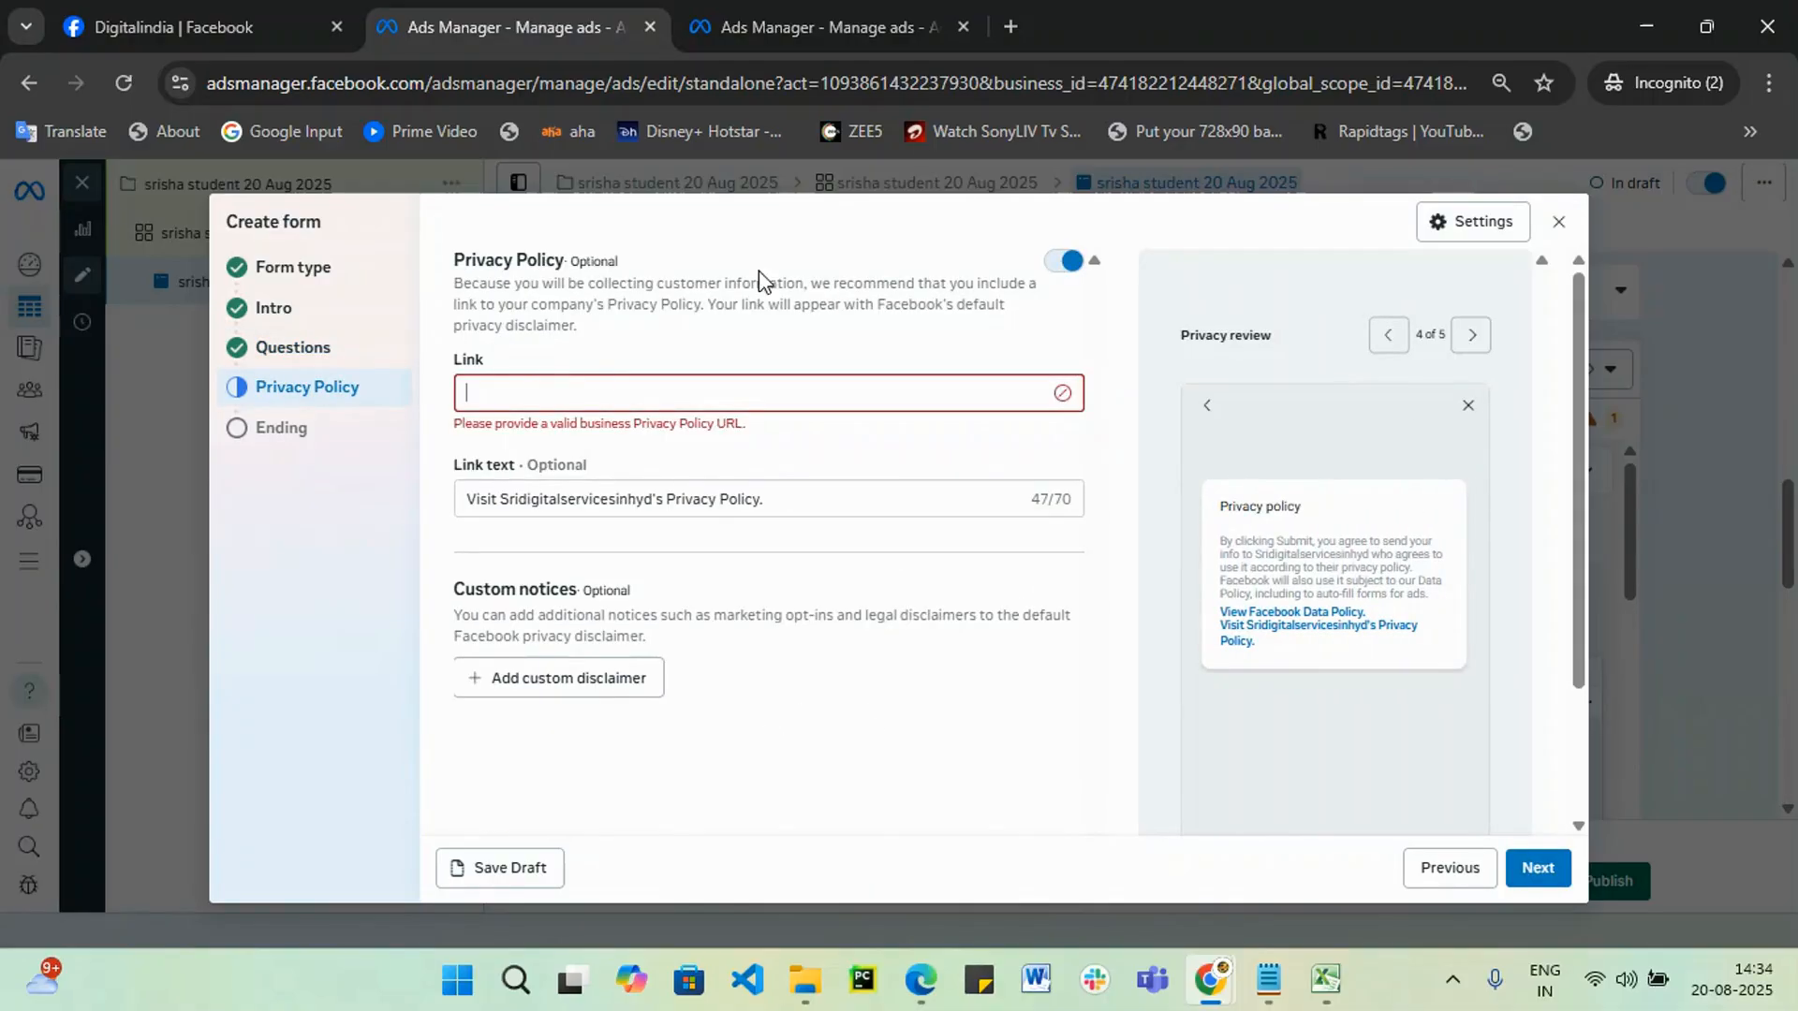
- Open a new Incognito tab in Chrome and enter 'digit' in the address bar
left_click(1010, 27)
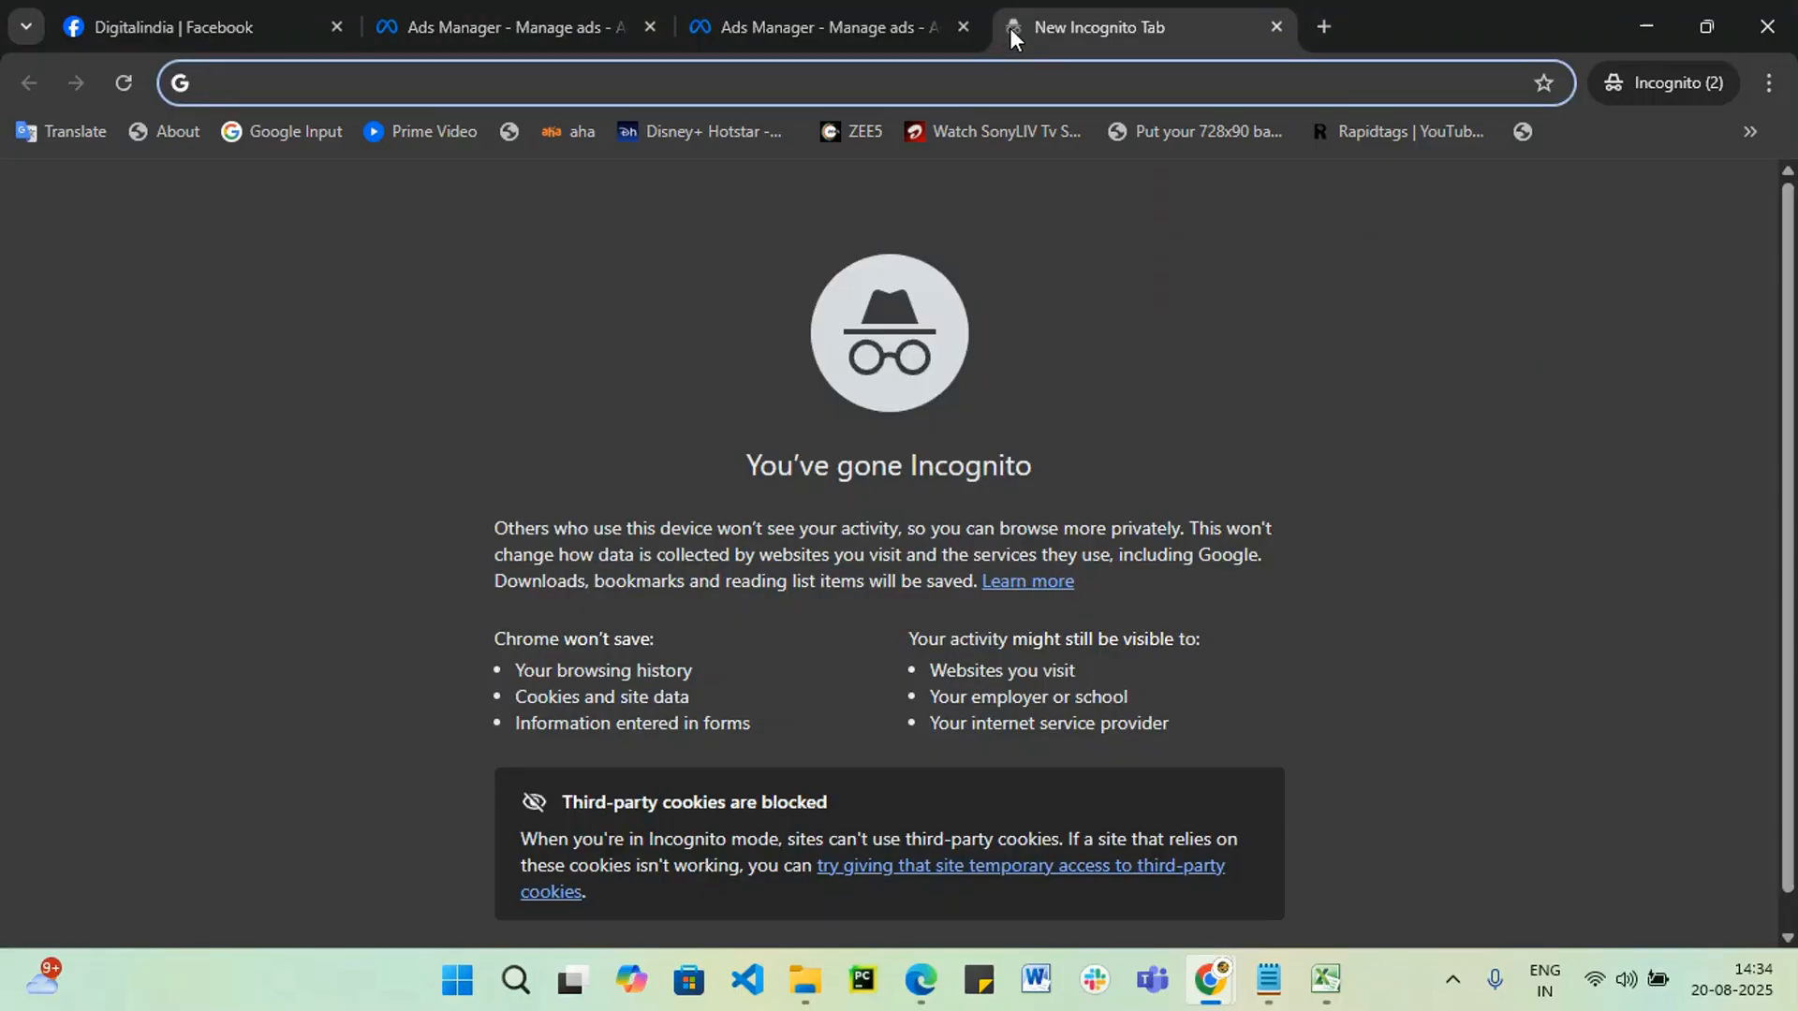
type("di")
key("BackSpace")
key("BackSpace")
key("BackSpace")
type("digit")
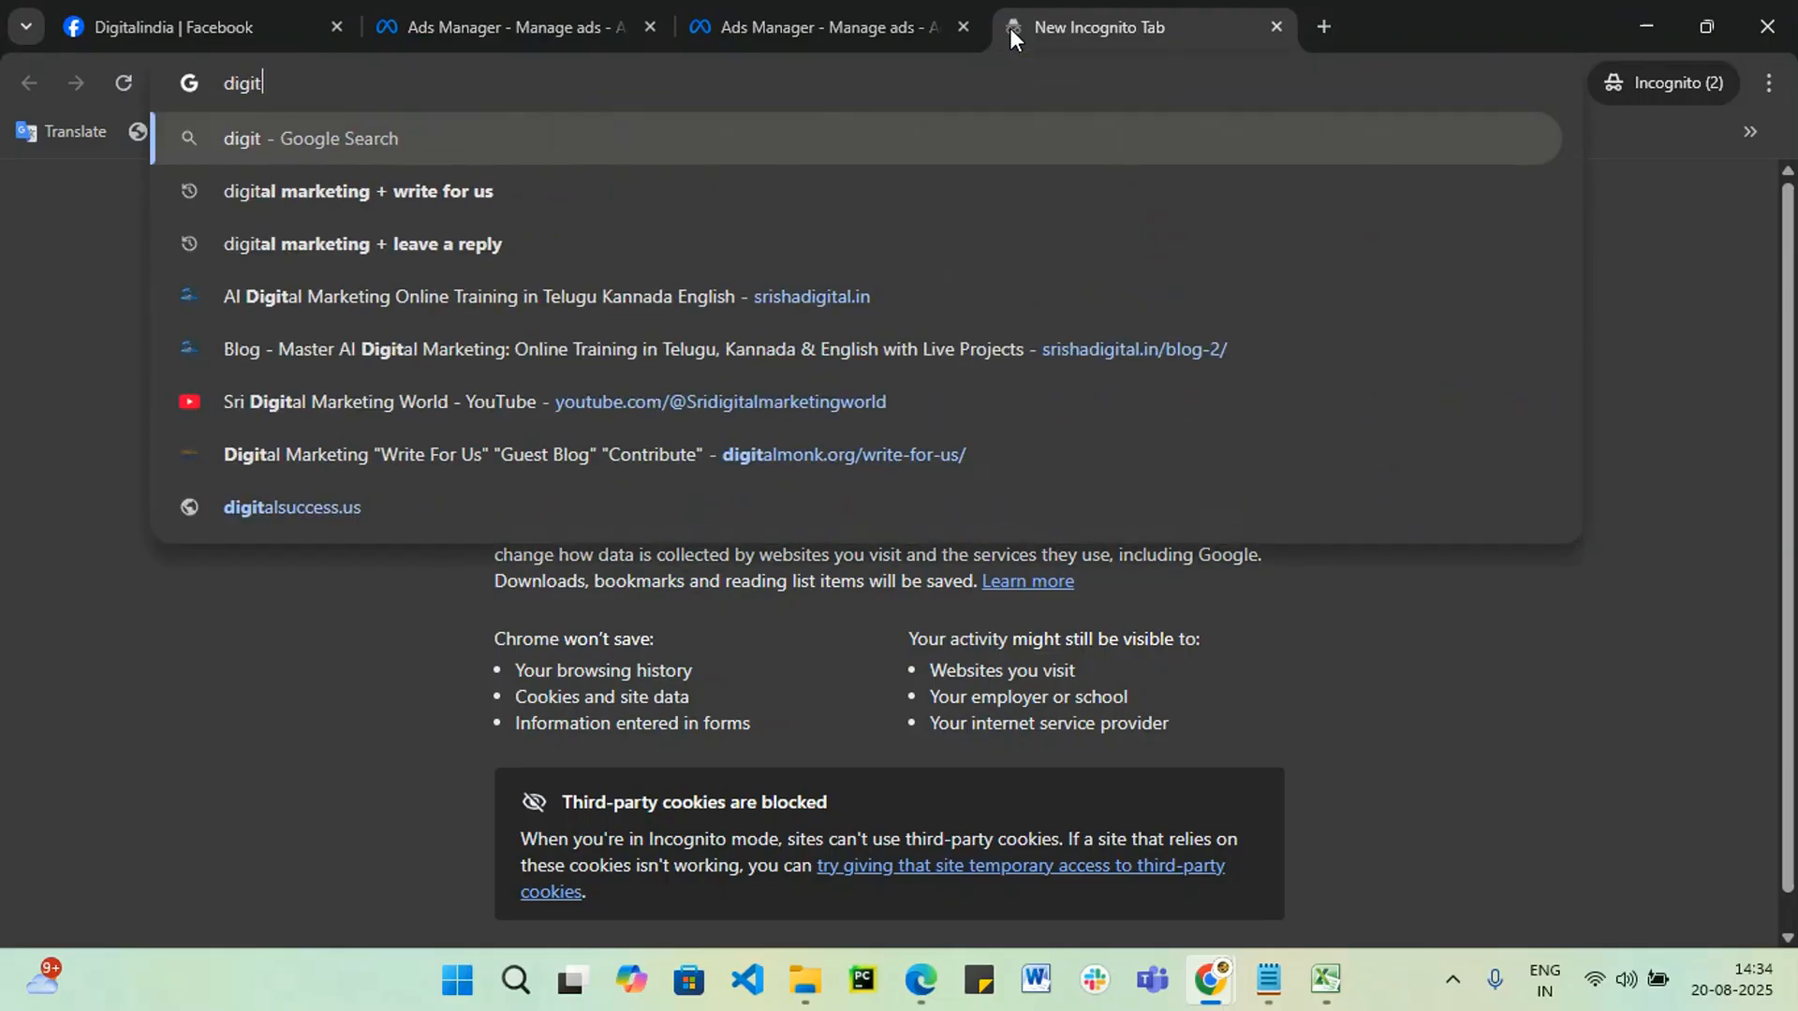
- Switch to the Microsoft Edge new-tab window and focus its address bar
left_click(922, 989)
mouse_move(922, 979)
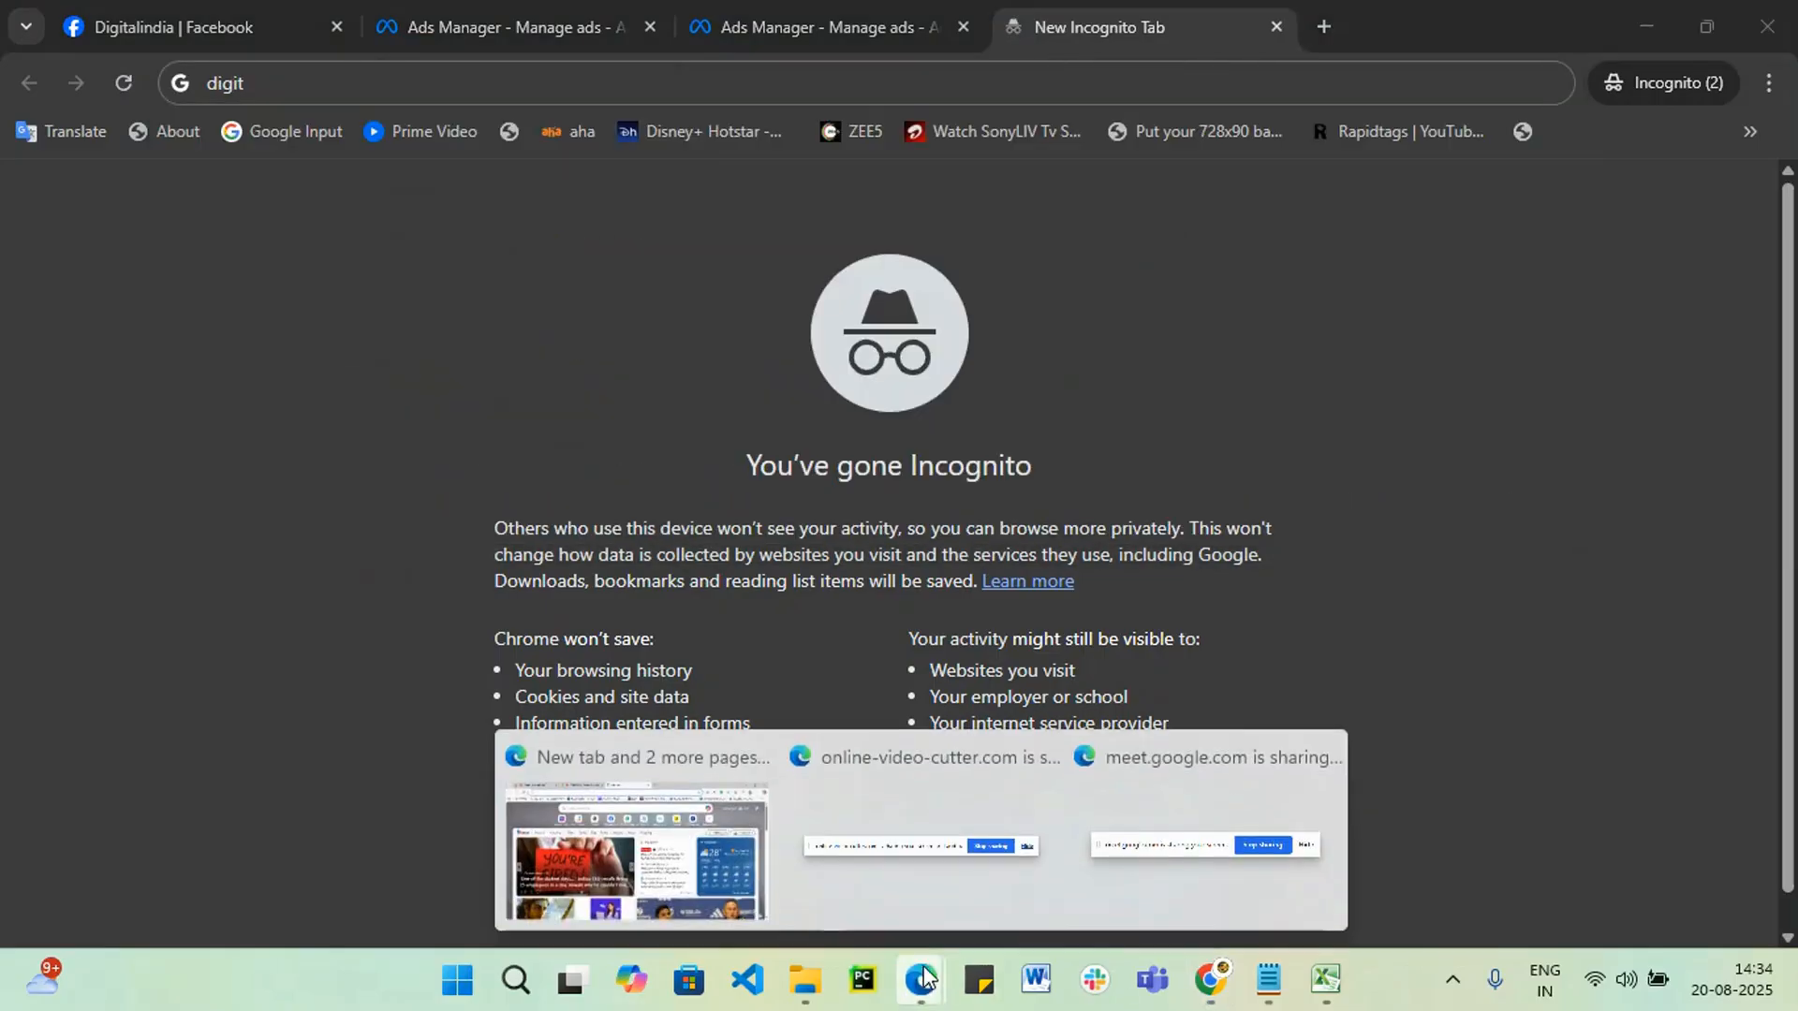
left_click(722, 836)
left_click(827, 65)
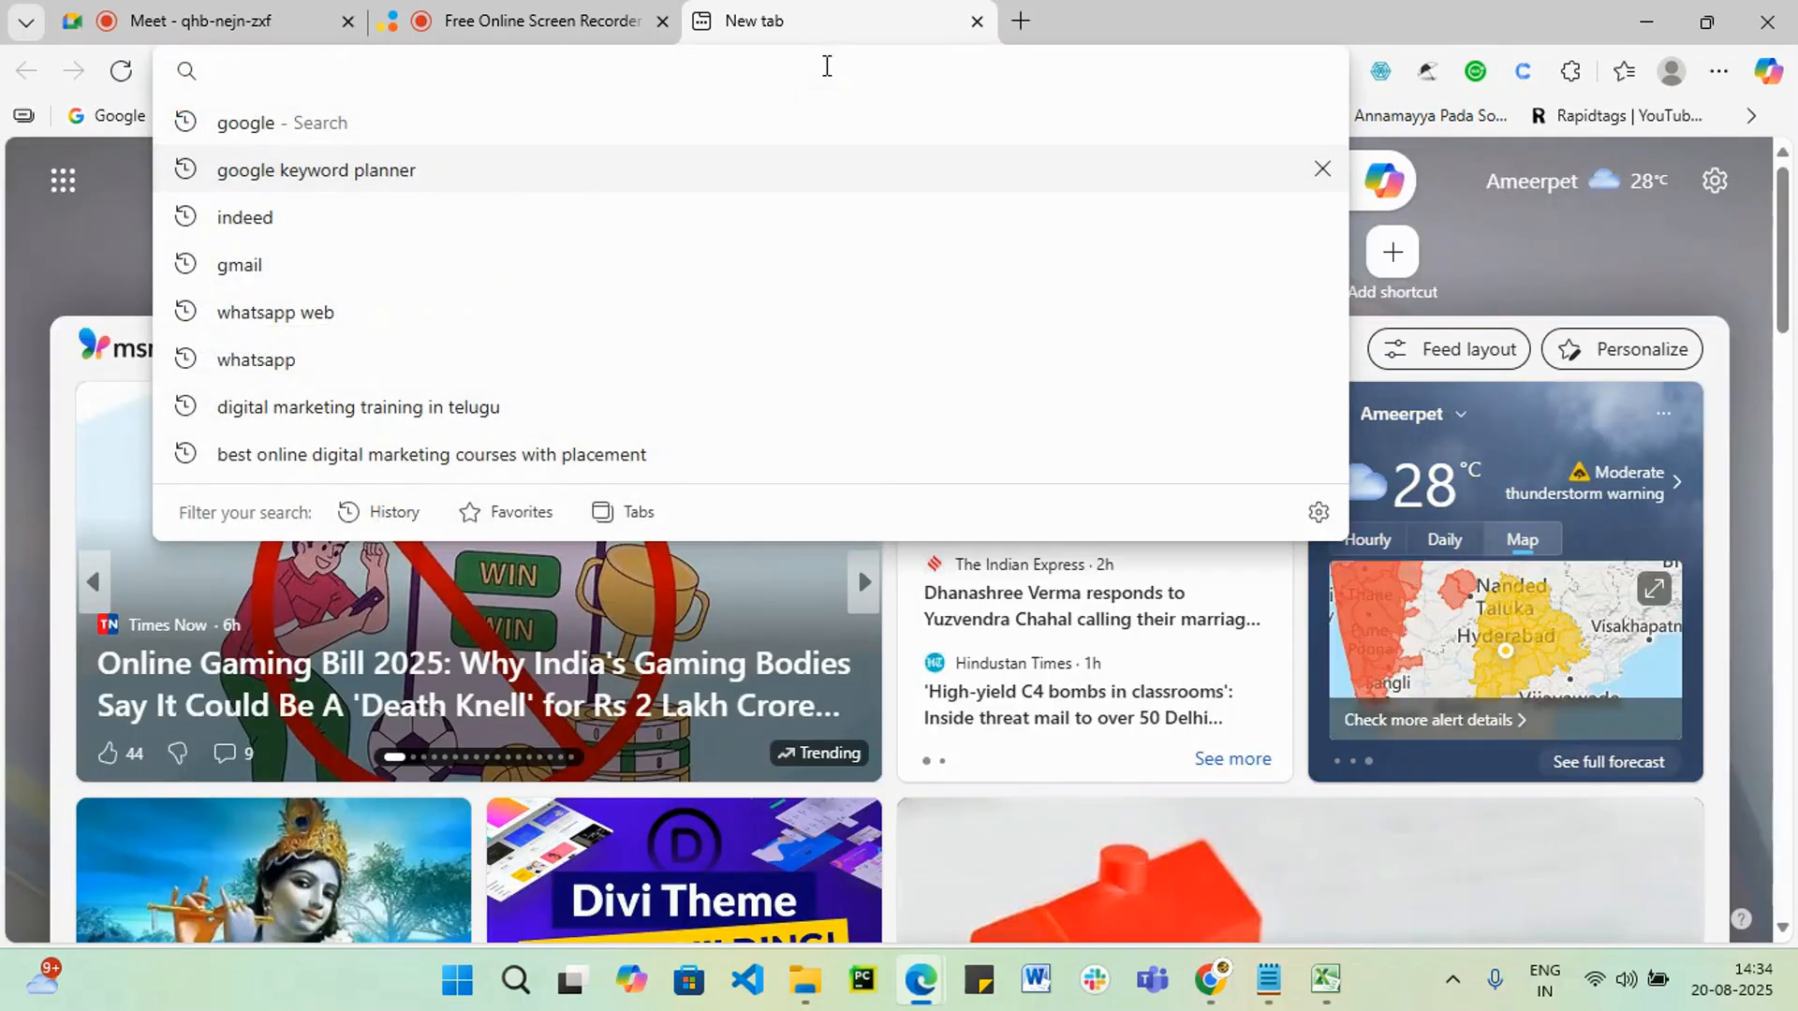
- Open the Digital Marketing Concepts blog's Privacy Policy page in Edge, without the google_vignette suffix, and copy its address
type("d")
key("Return")
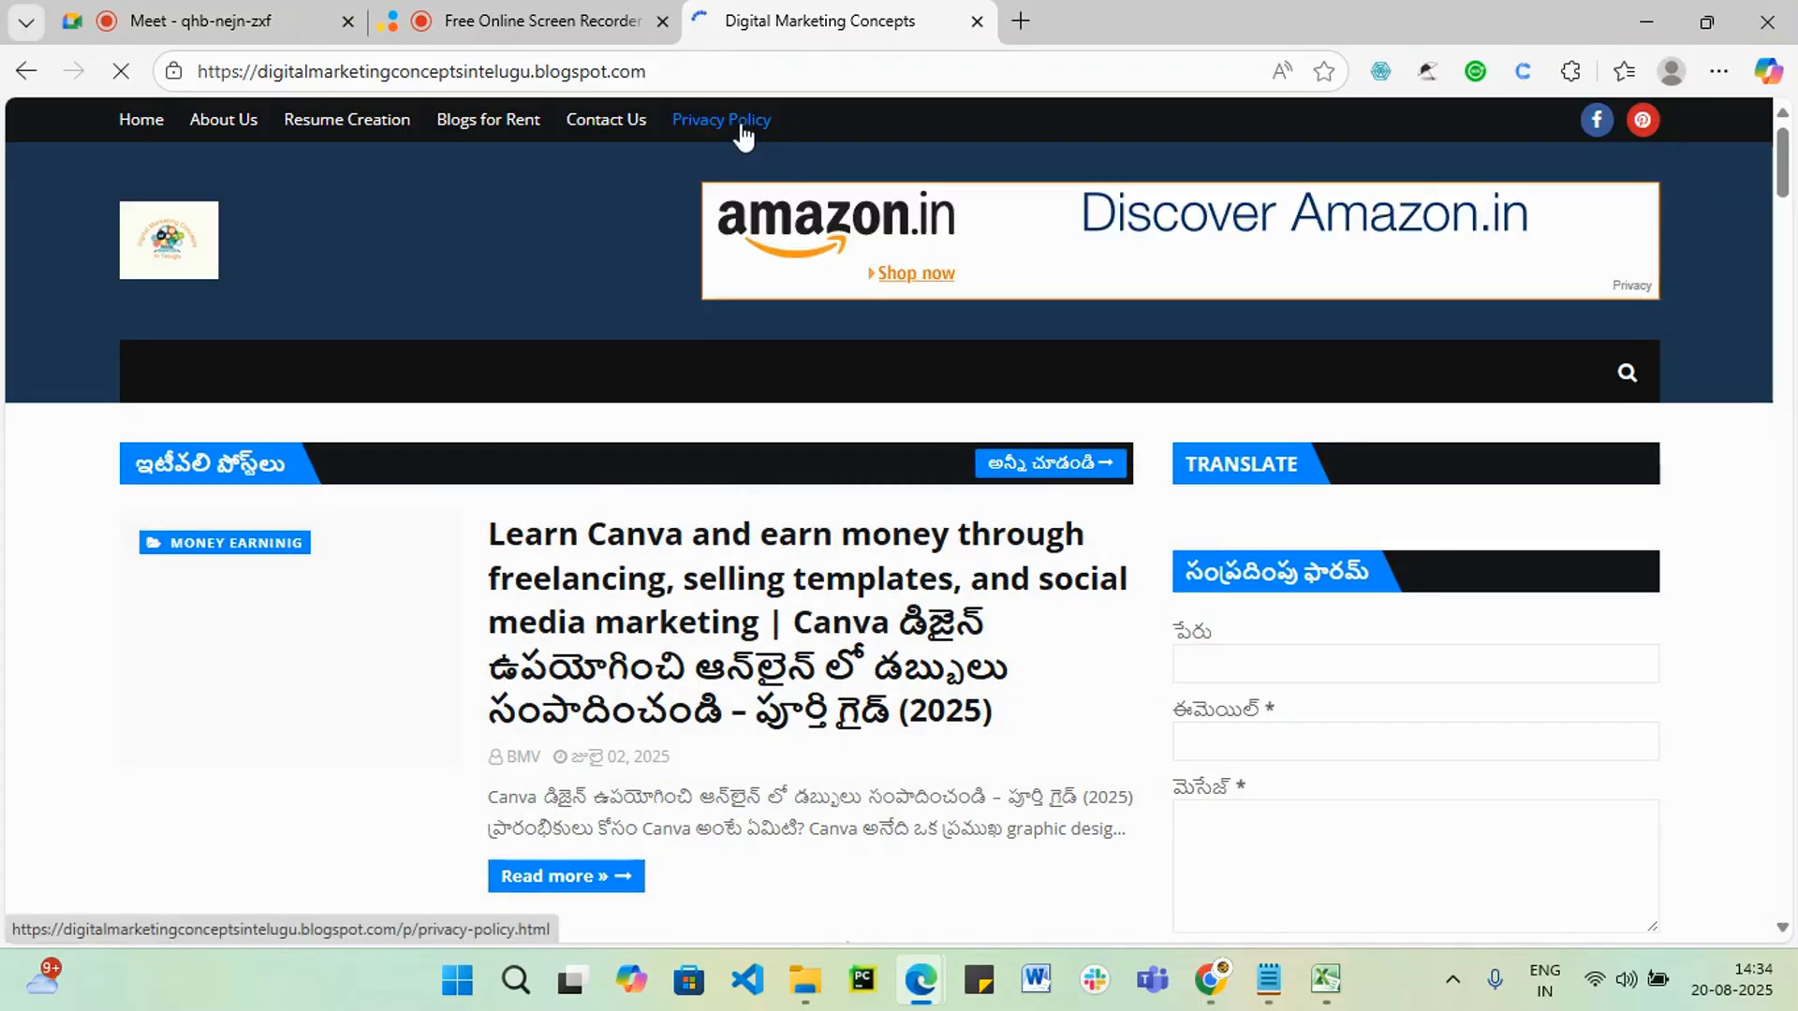
left_click(735, 120)
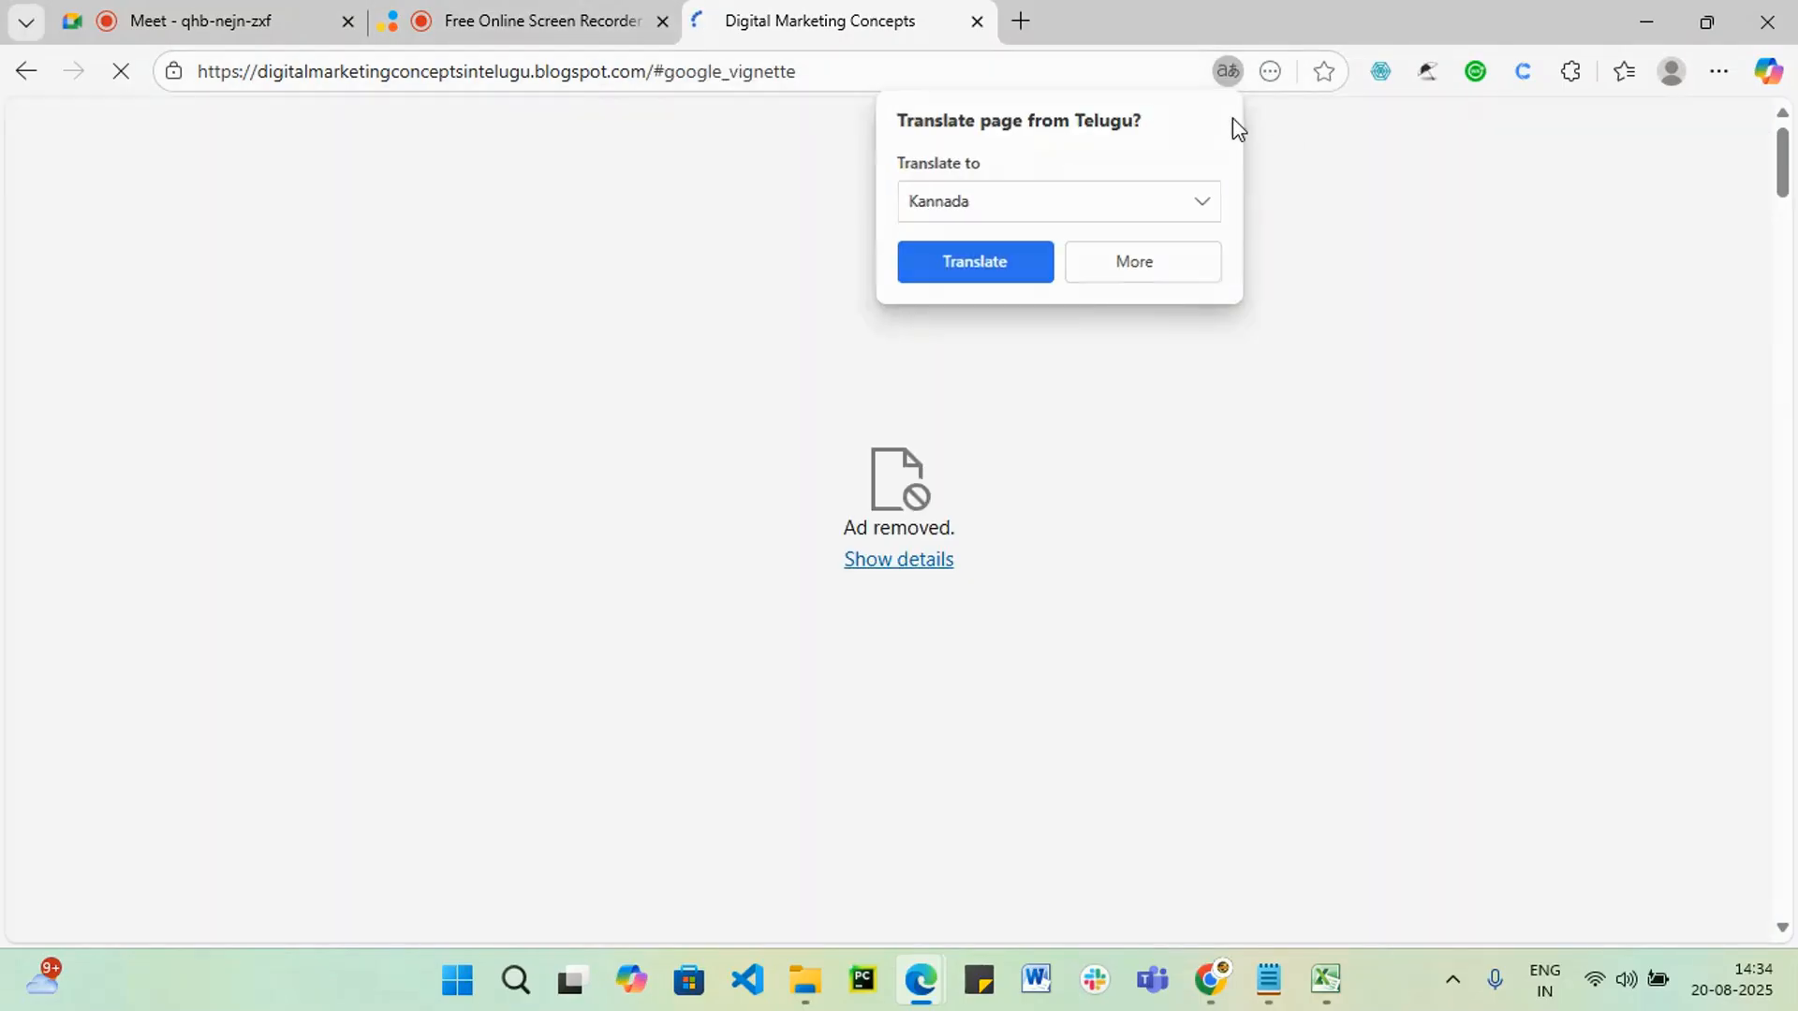
left_click(1226, 112)
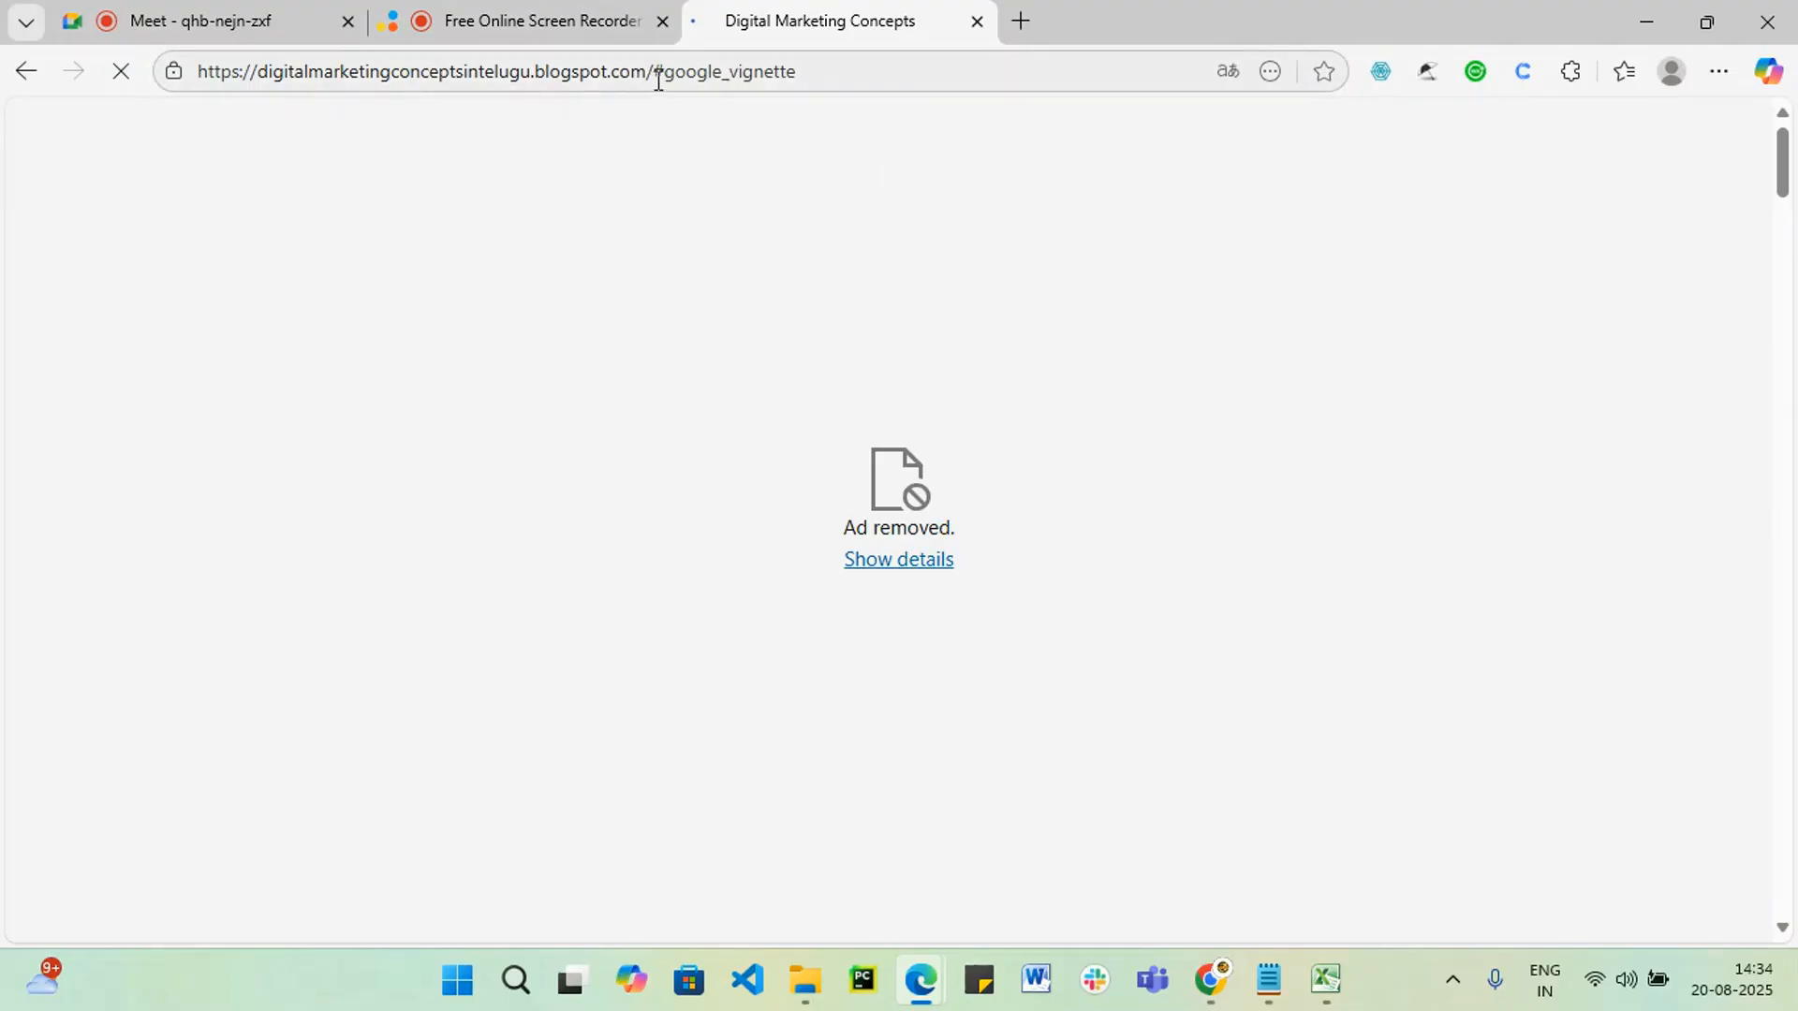
left_click_drag(658, 81, 360, 91)
left_click(823, 73)
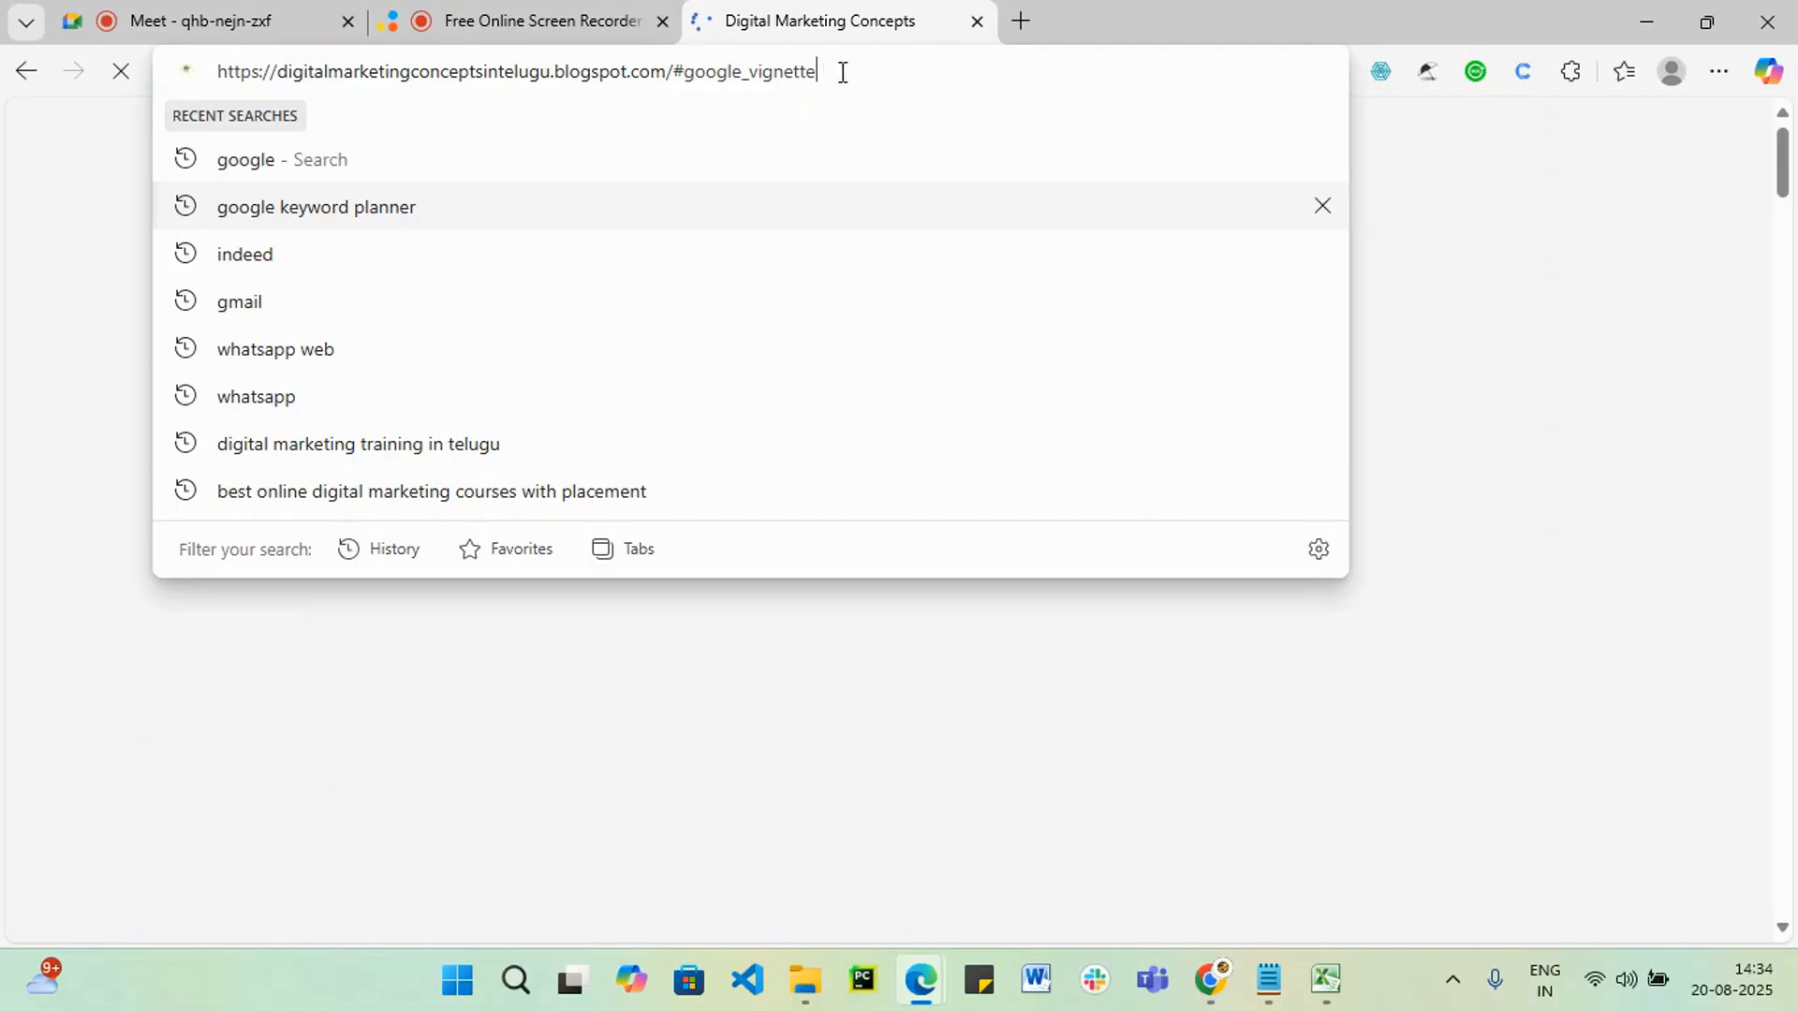
left_click_drag(841, 73, 687, 82)
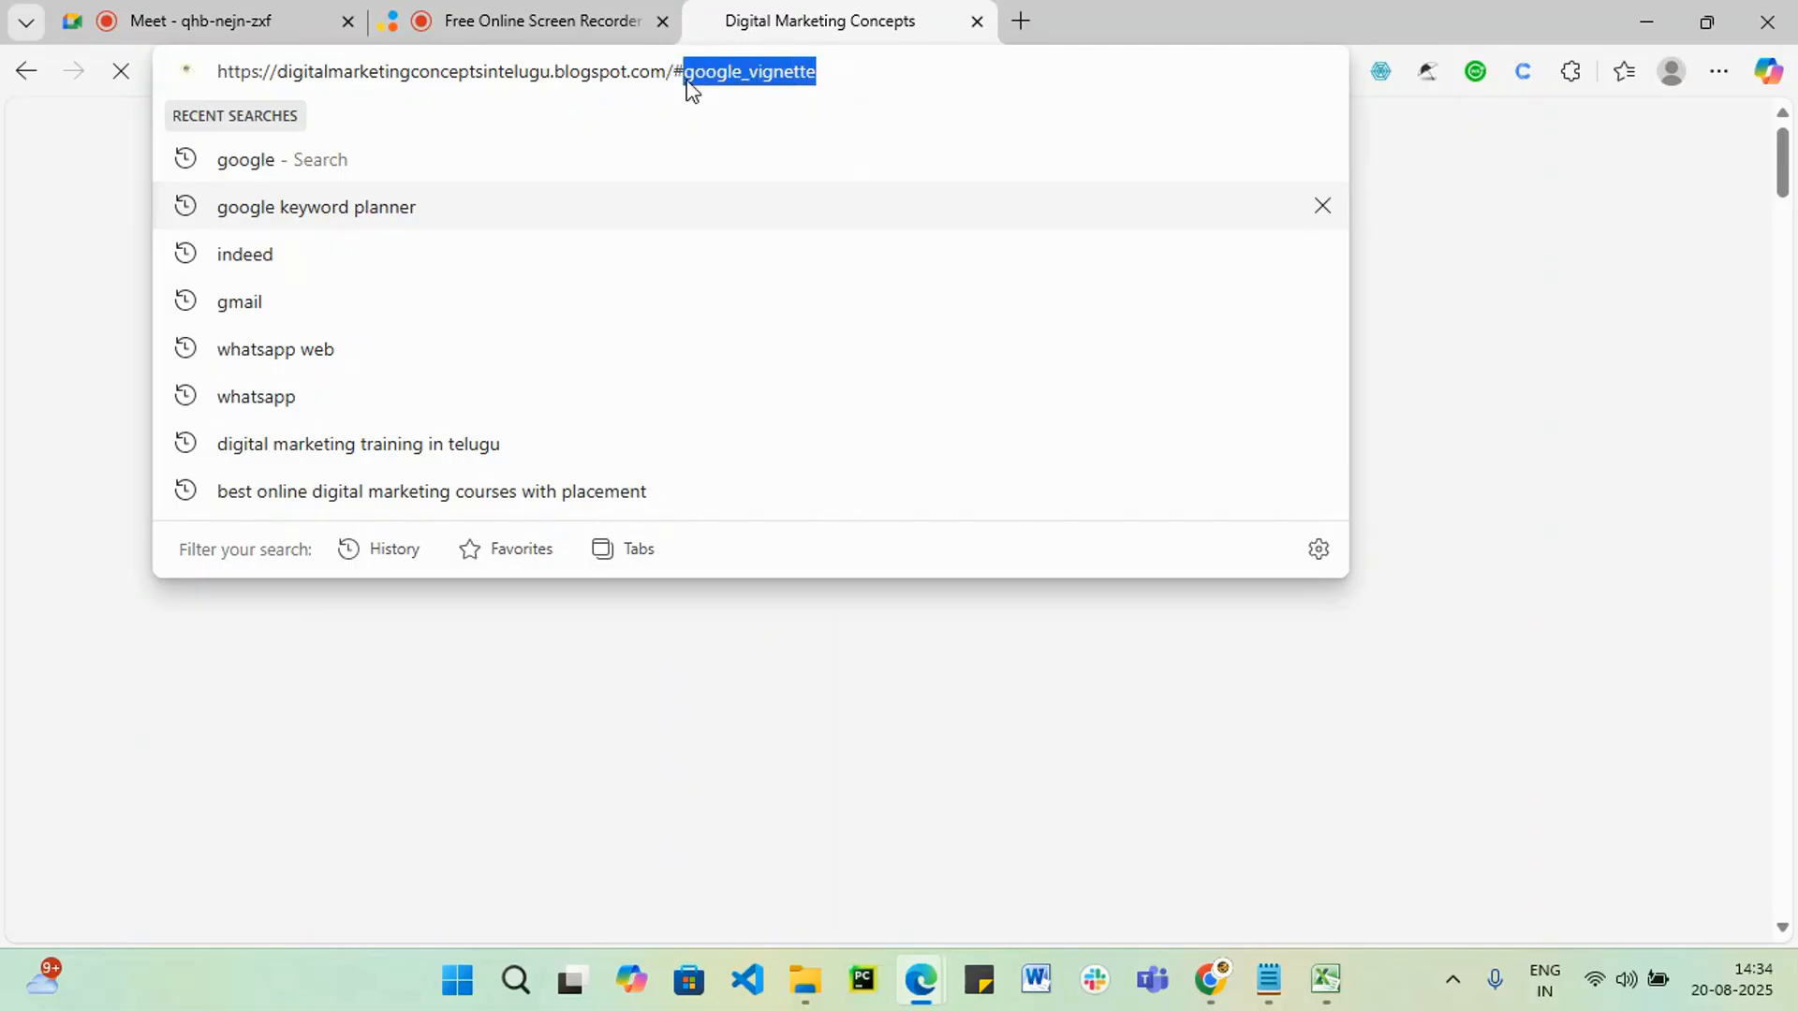
key("BackSpace")
key("Return")
left_click(708, 123)
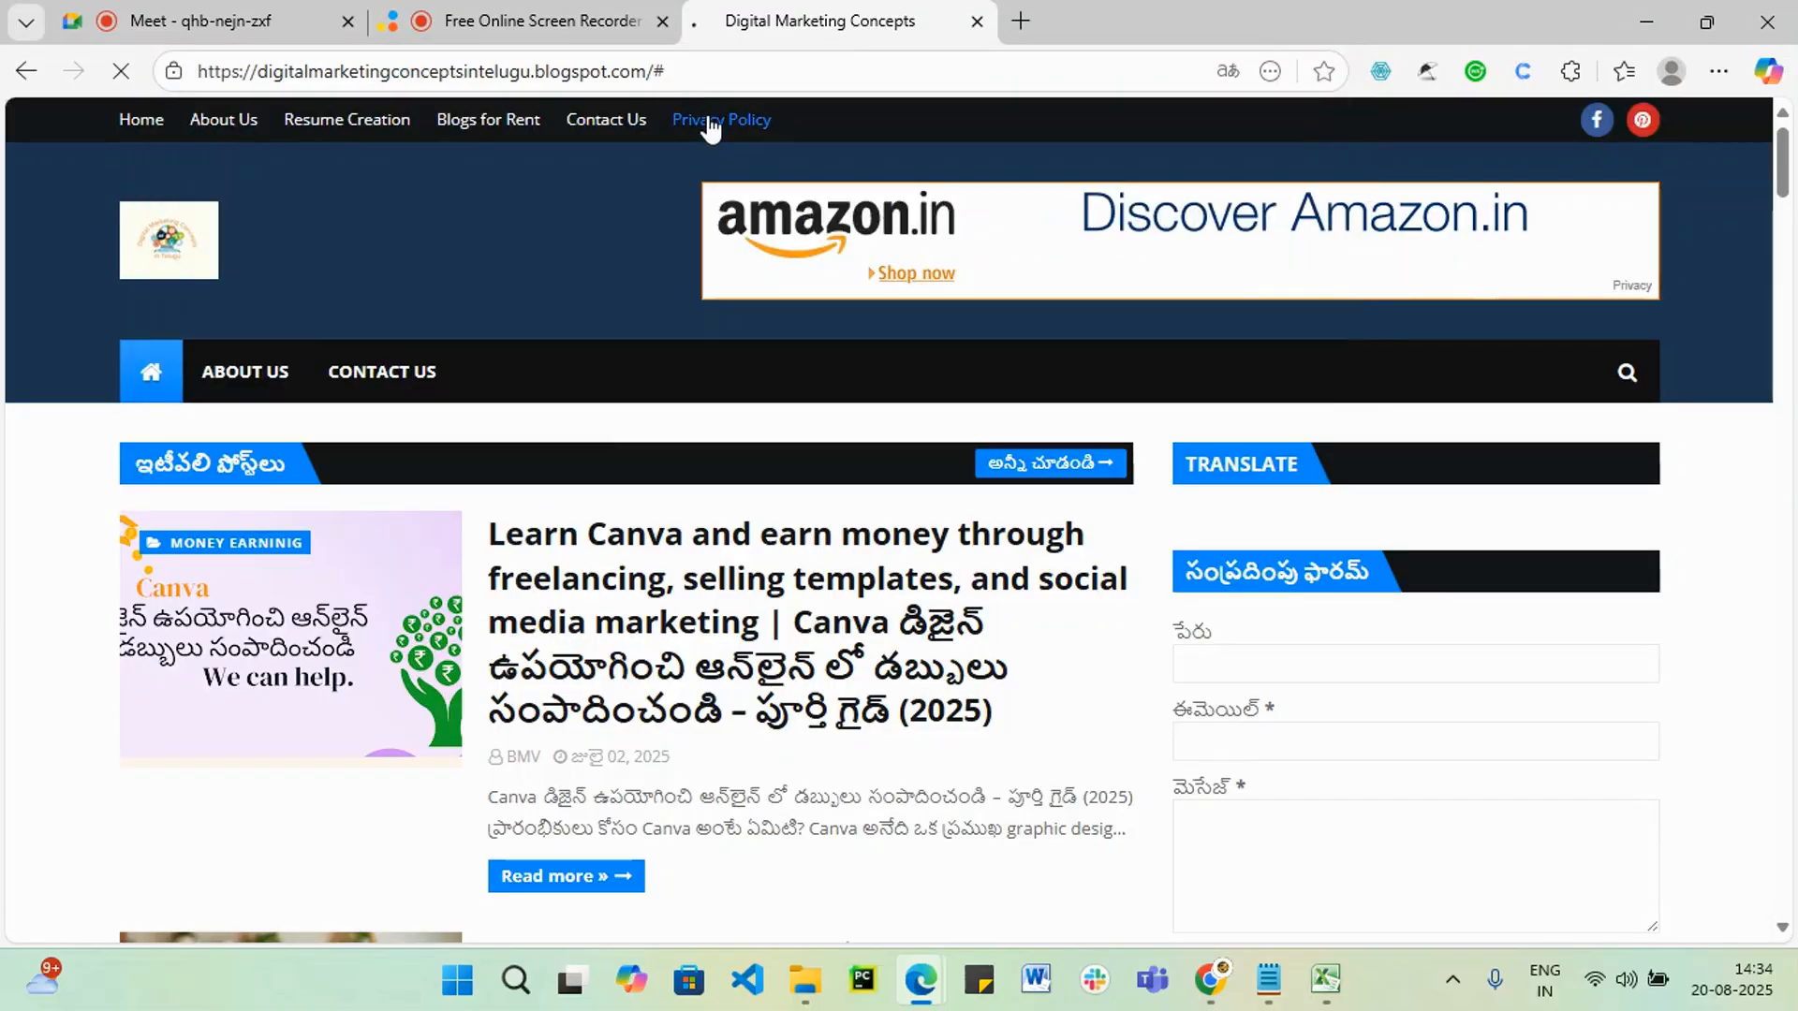
left_click(878, 69)
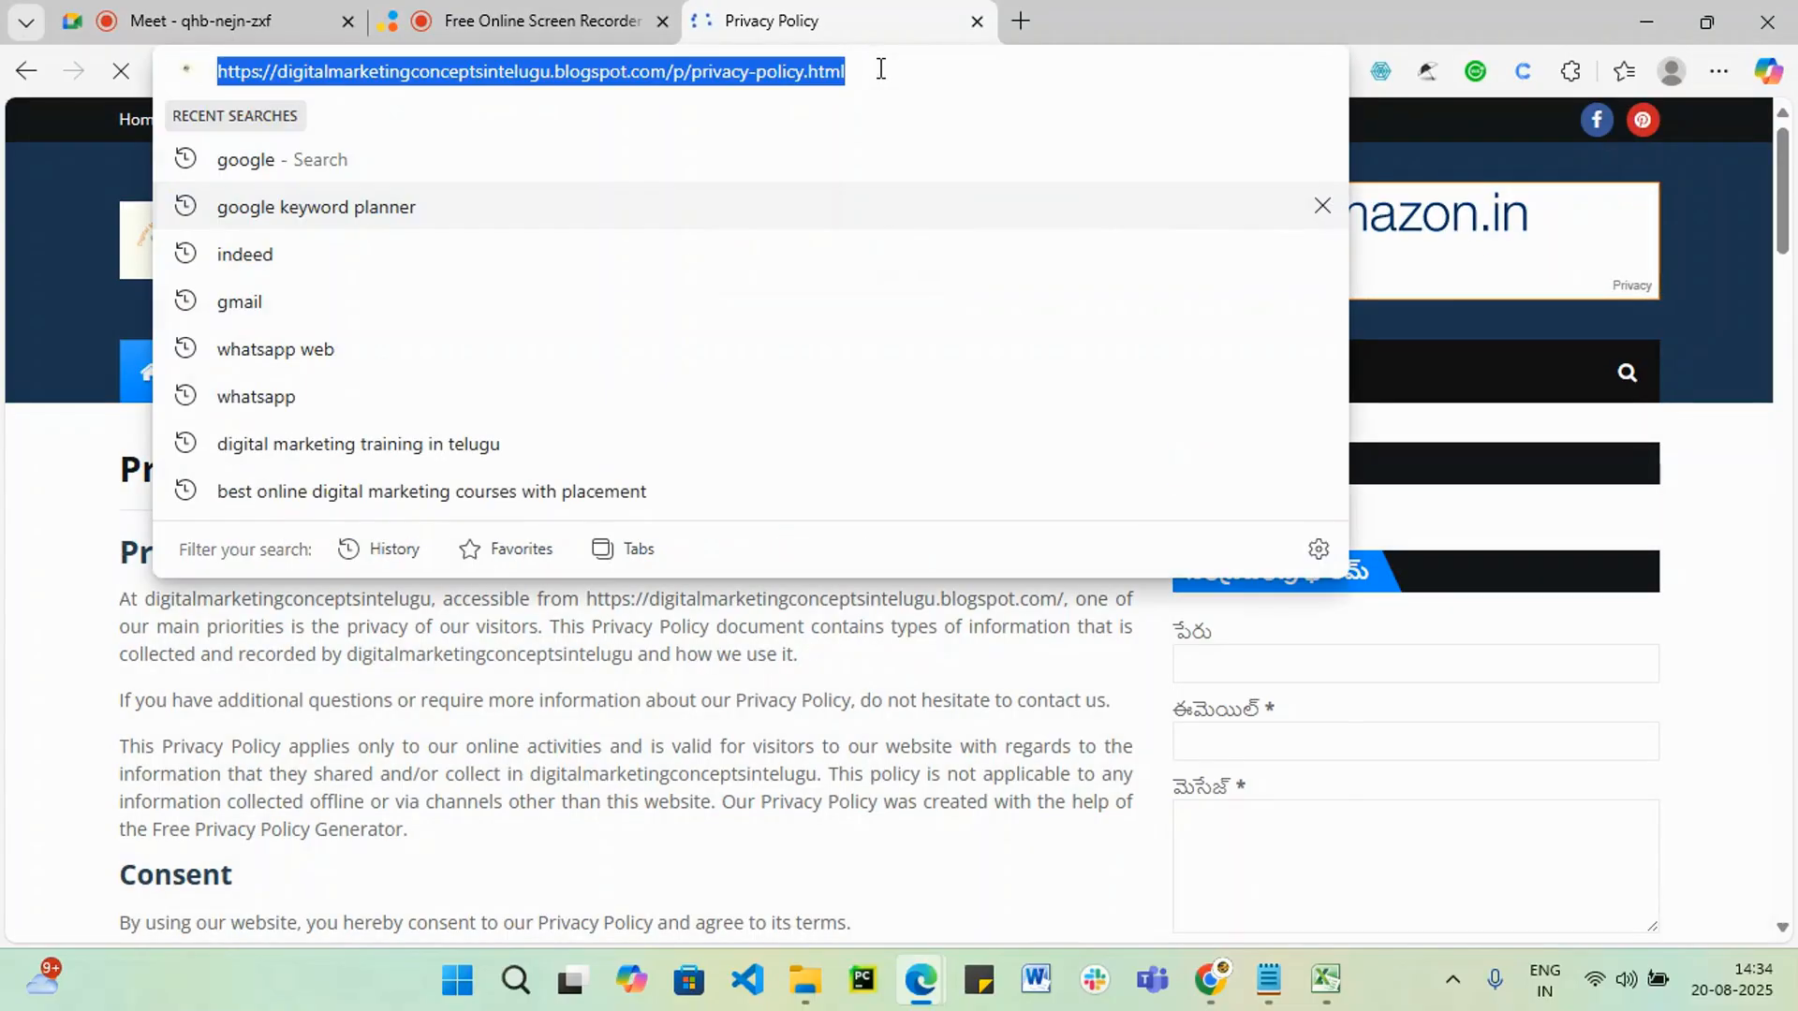
- Minimize Edge, close the Facebook incognito window, and bring Chrome back to the front
left_click(1654, 11)
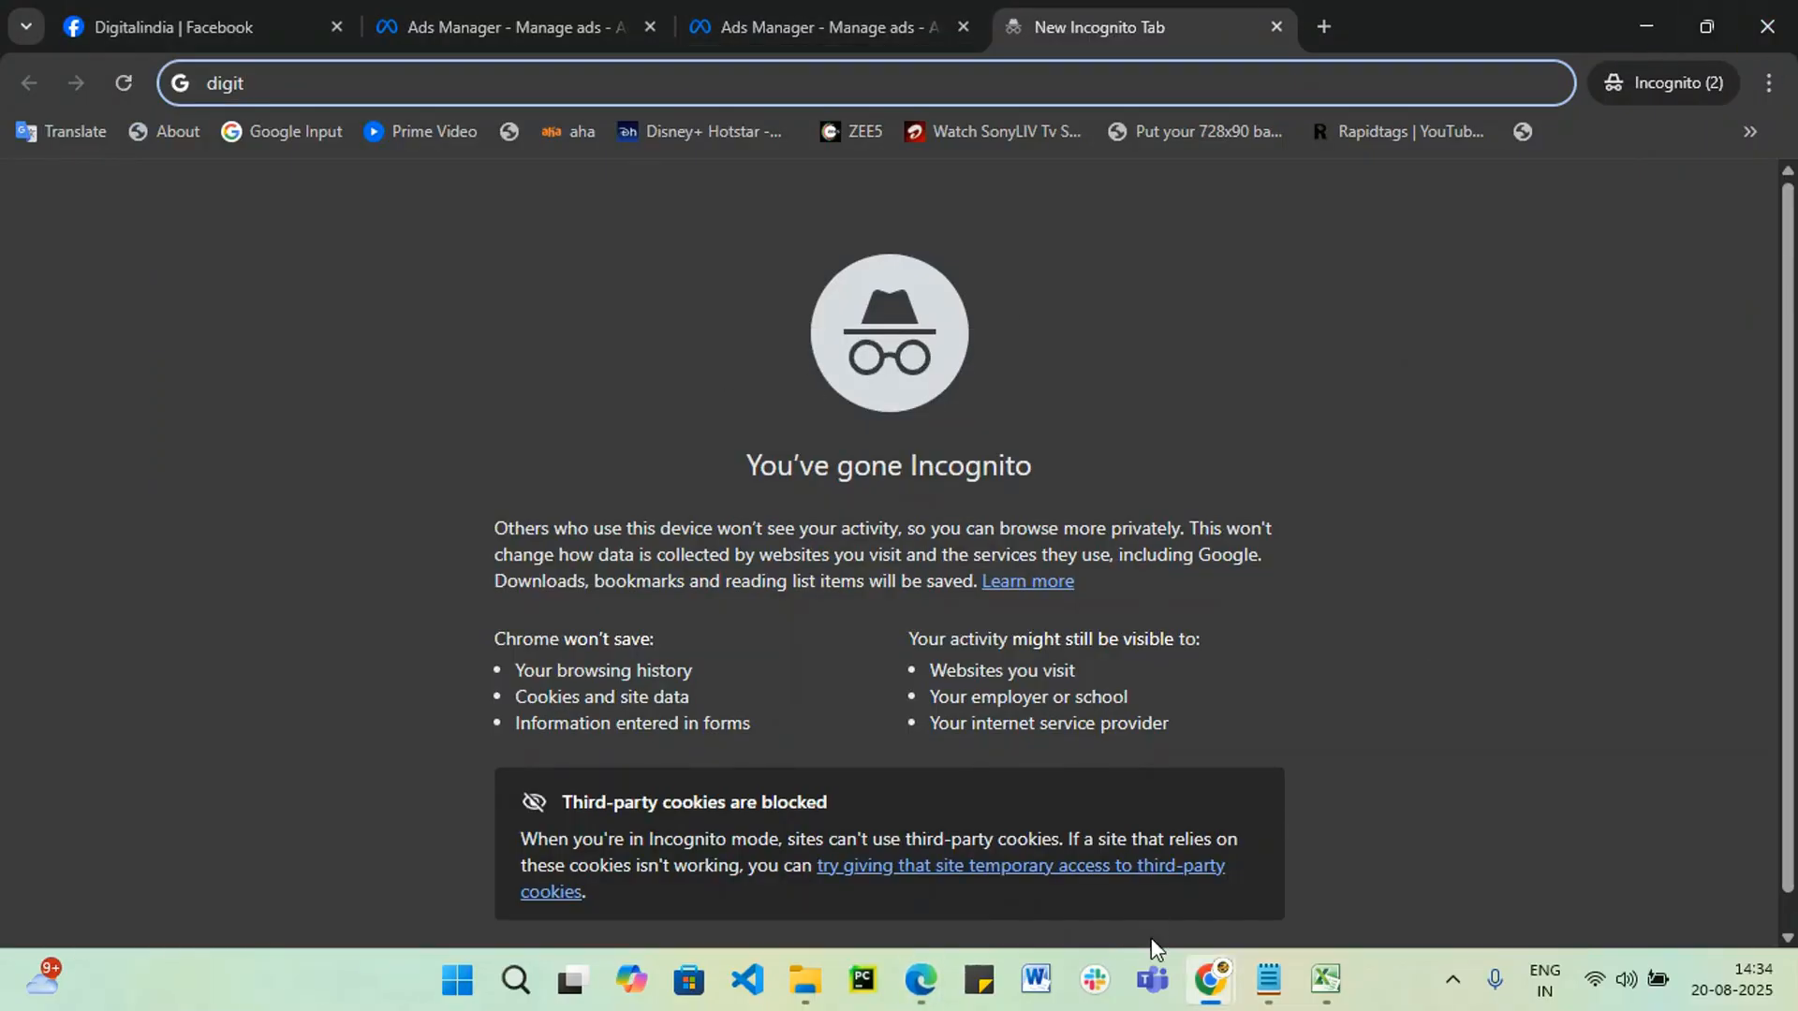
left_click(1210, 980)
left_click(1272, 878)
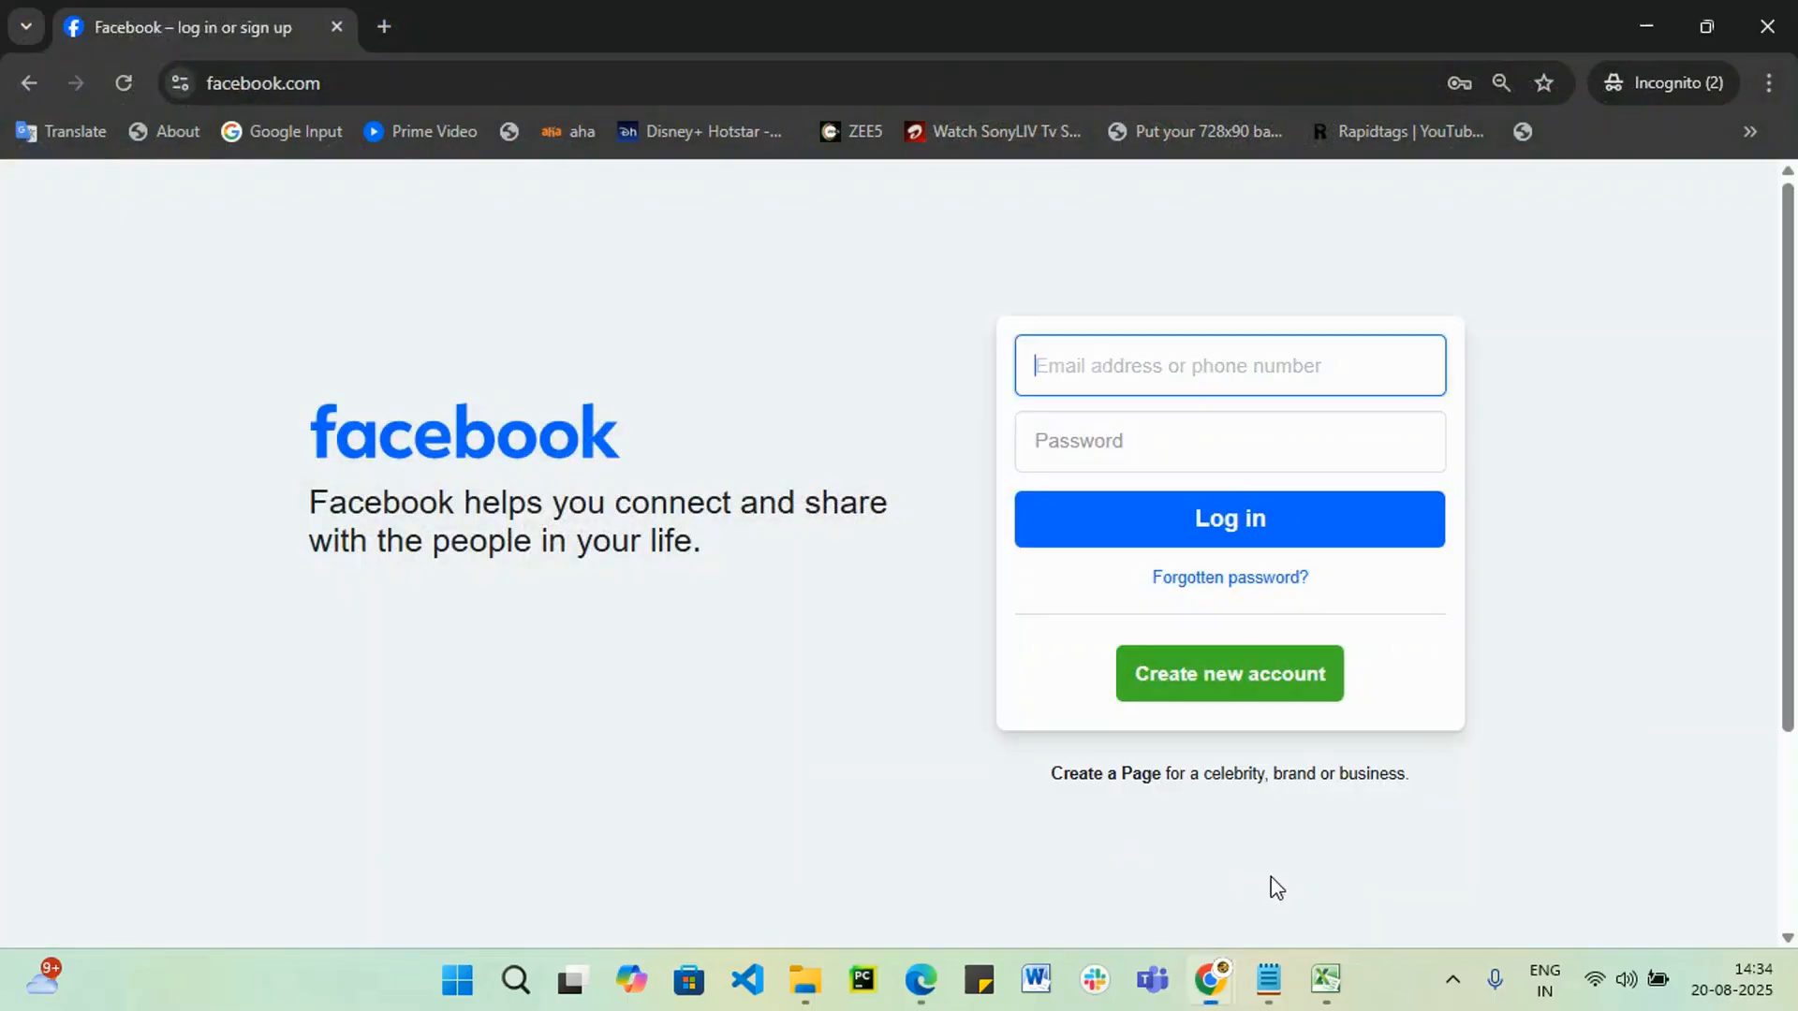
left_click(1761, 27)
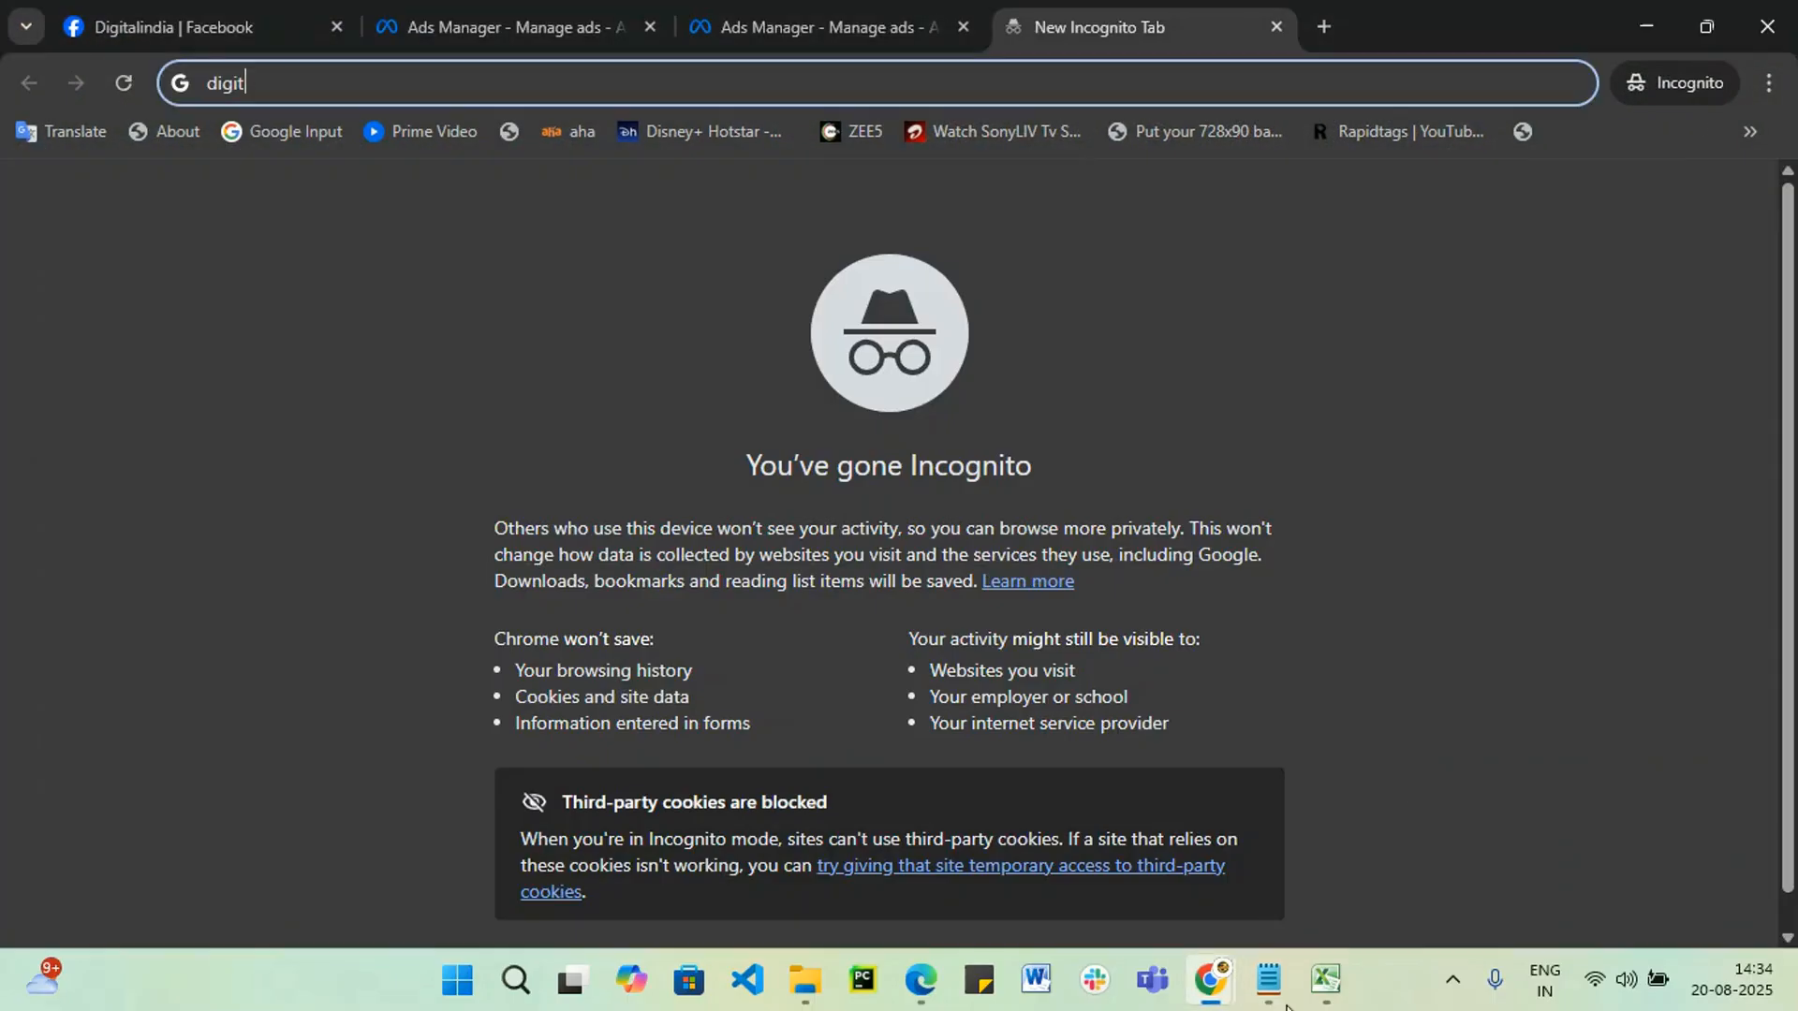
left_click(1214, 963)
left_click(1420, 851)
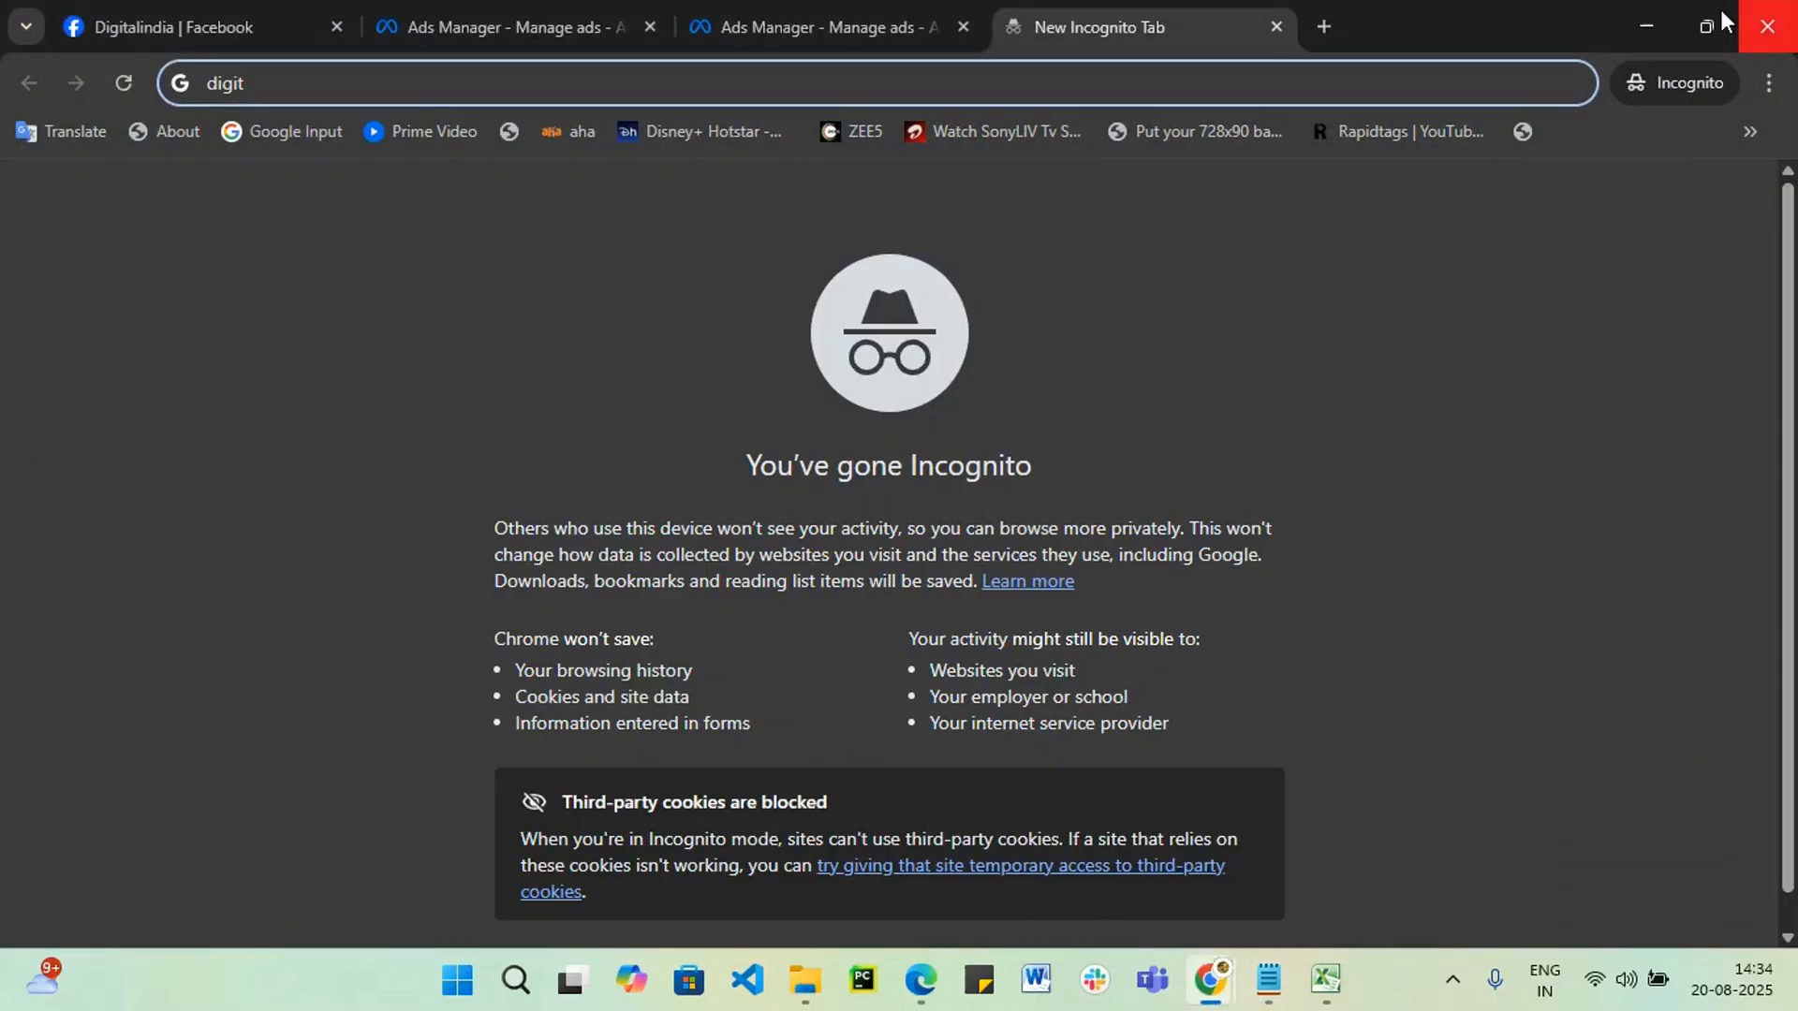
left_click(785, 12)
- Paste the privacy policy link into the form and move to the ending step
left_click(542, 12)
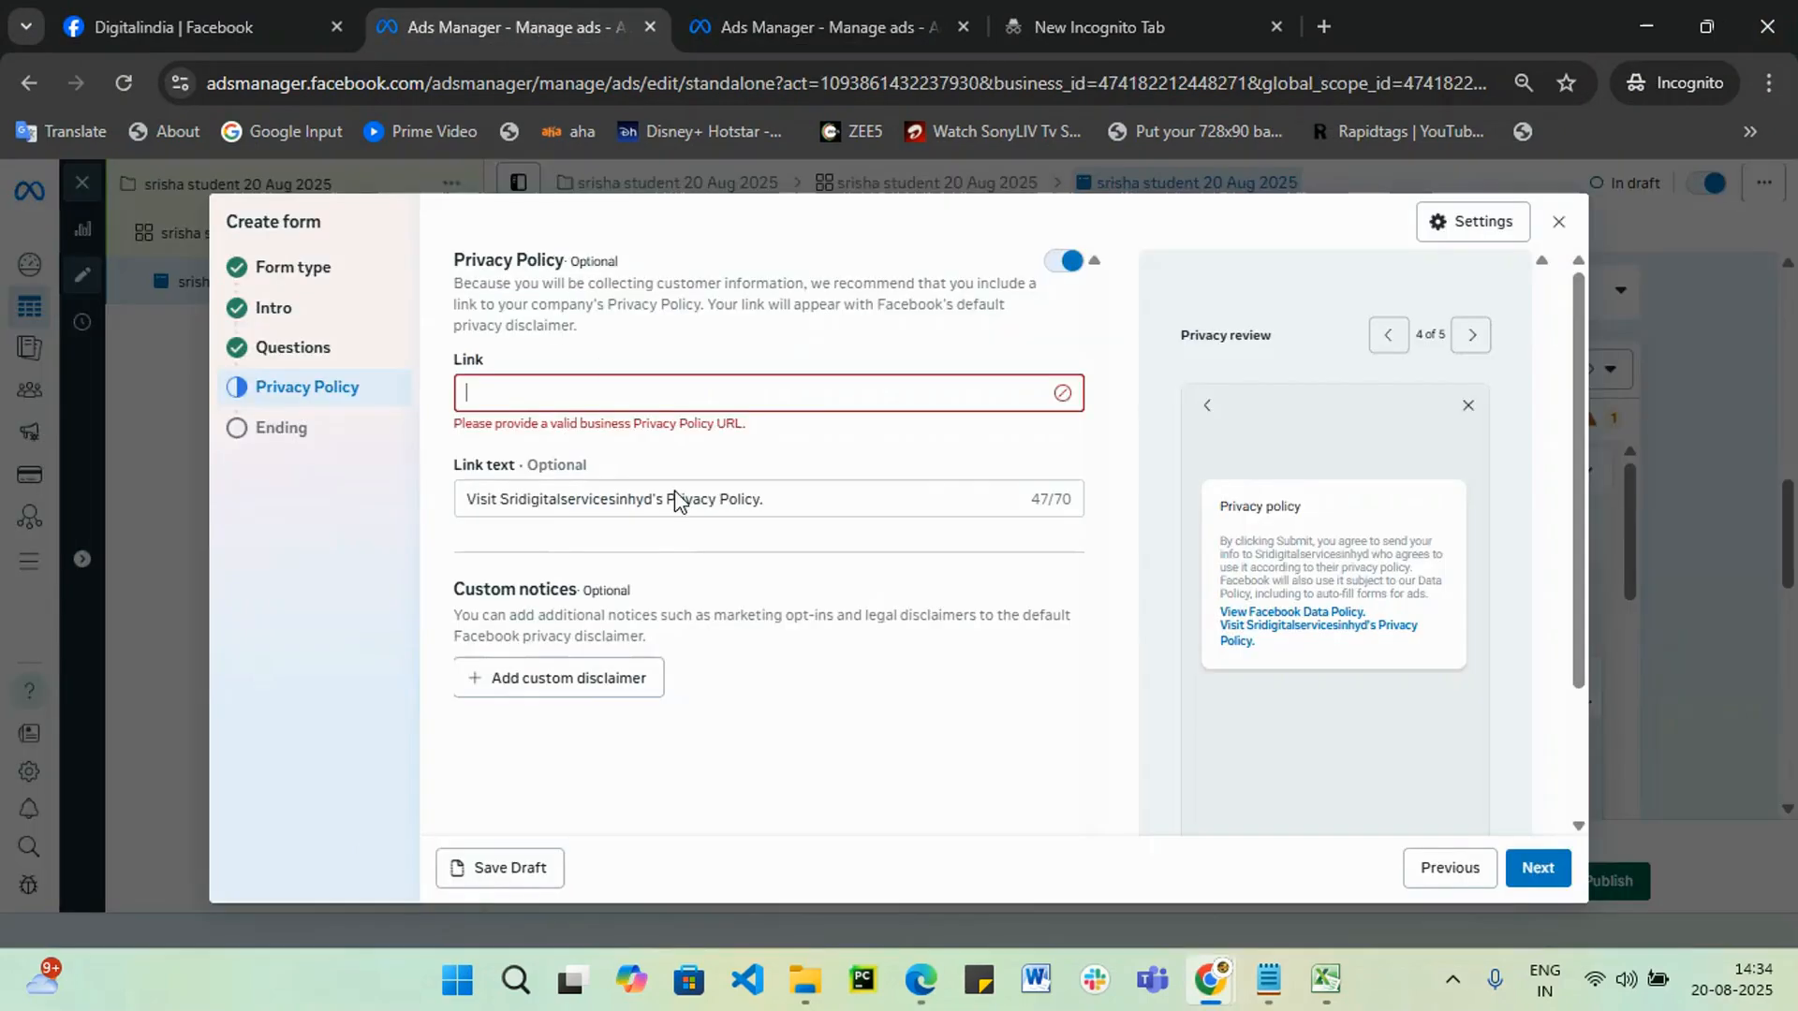
type("https://sridigitalmarketinginstitute.blogspot.com/p/privacy-policy.html")
scroll(747, 815, "down", 2)
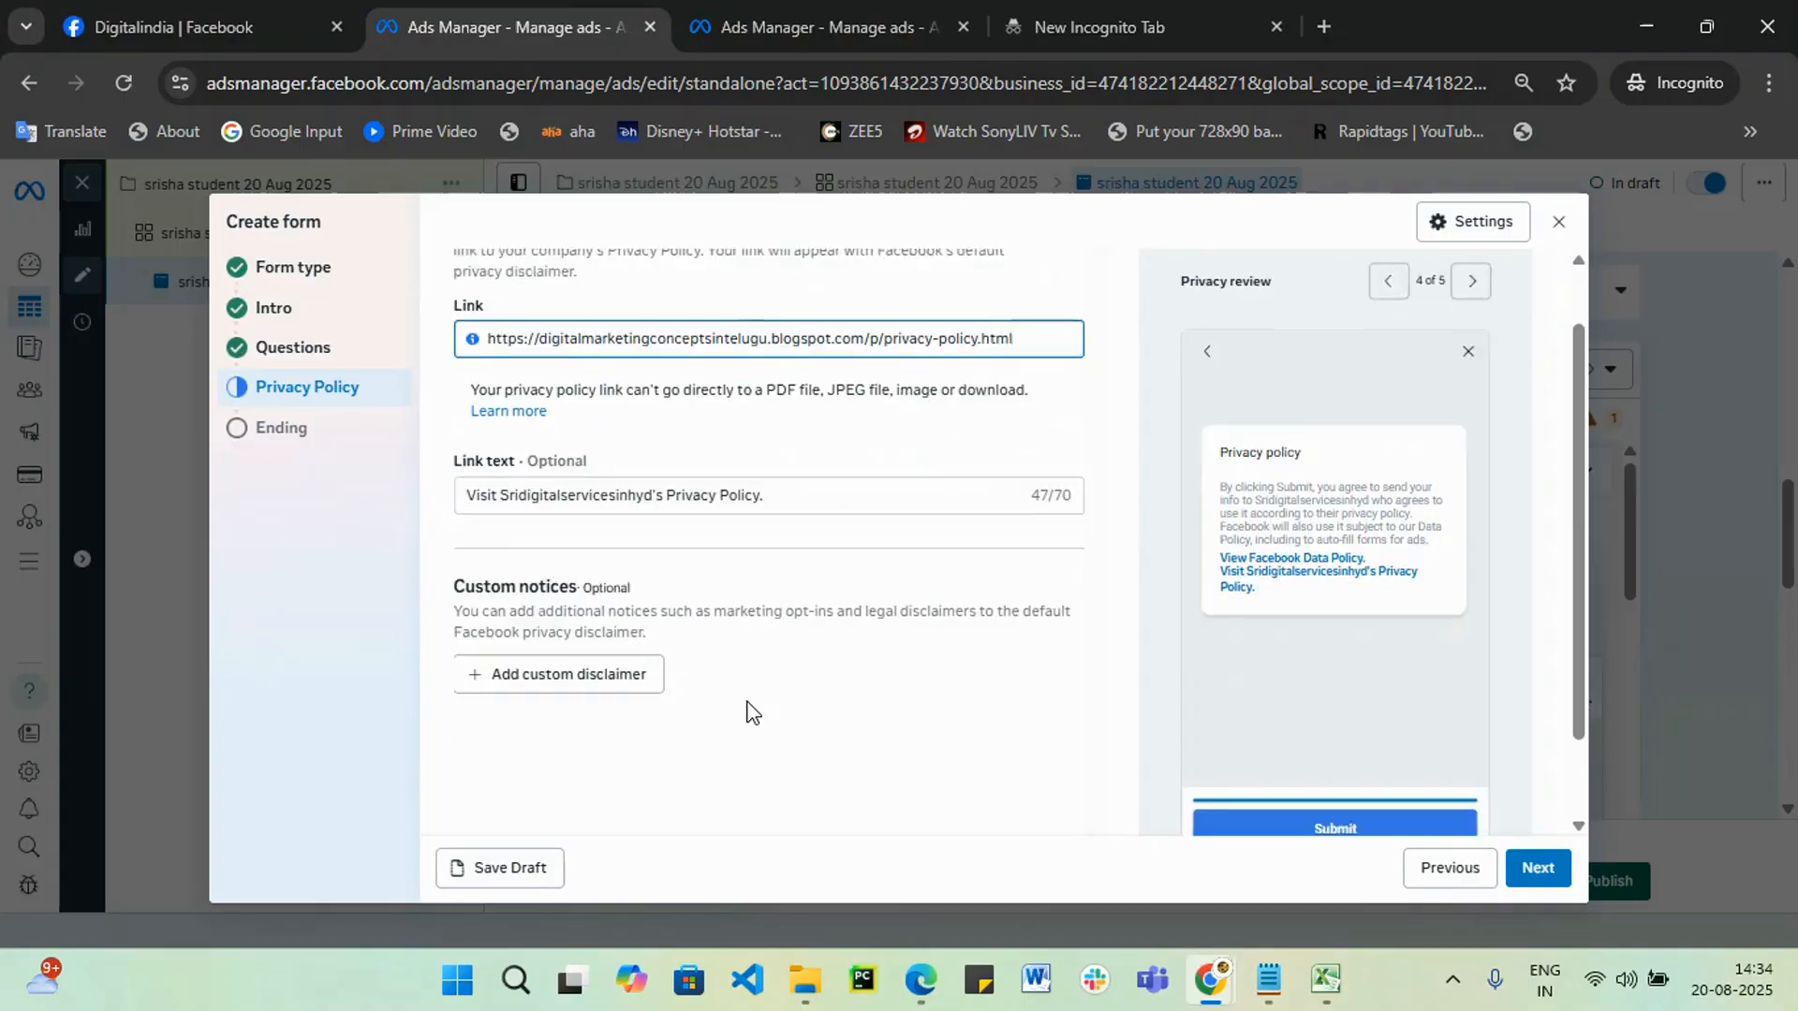
left_click(1532, 881)
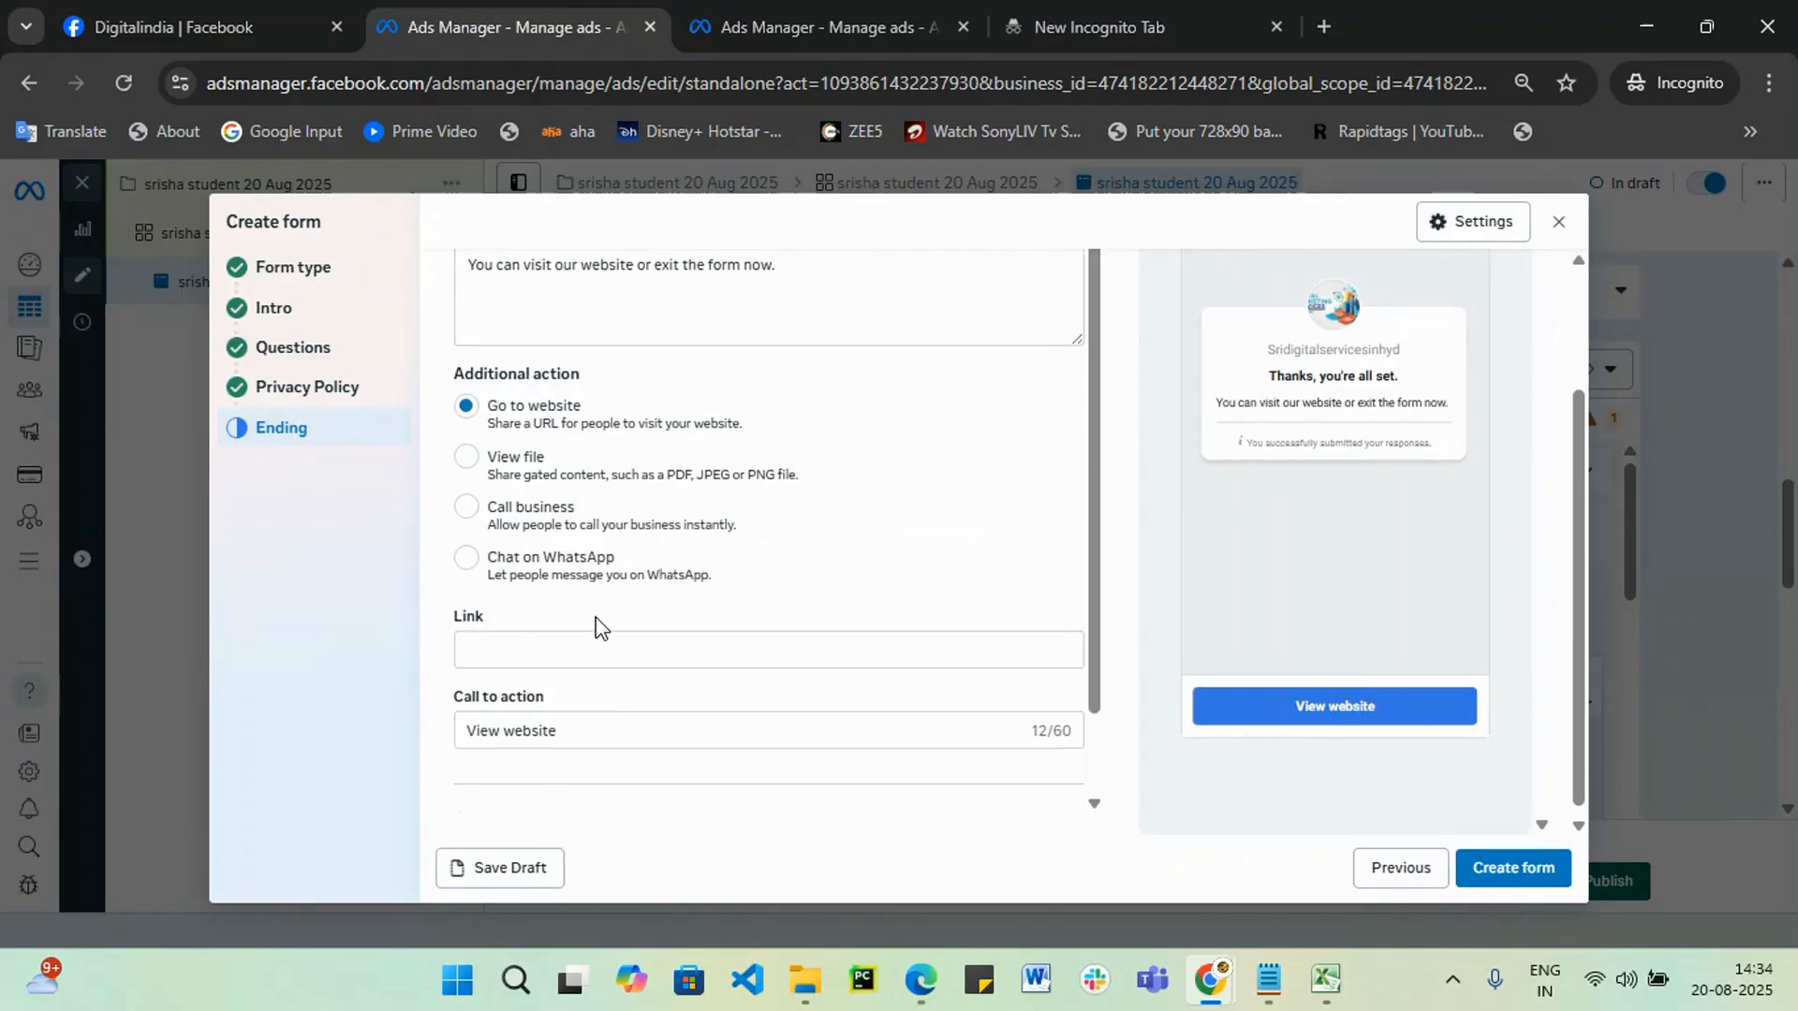
- Select the thank-you screen's headline and description text for editing
scroll(596, 616, "up", 2)
left_click(604, 312)
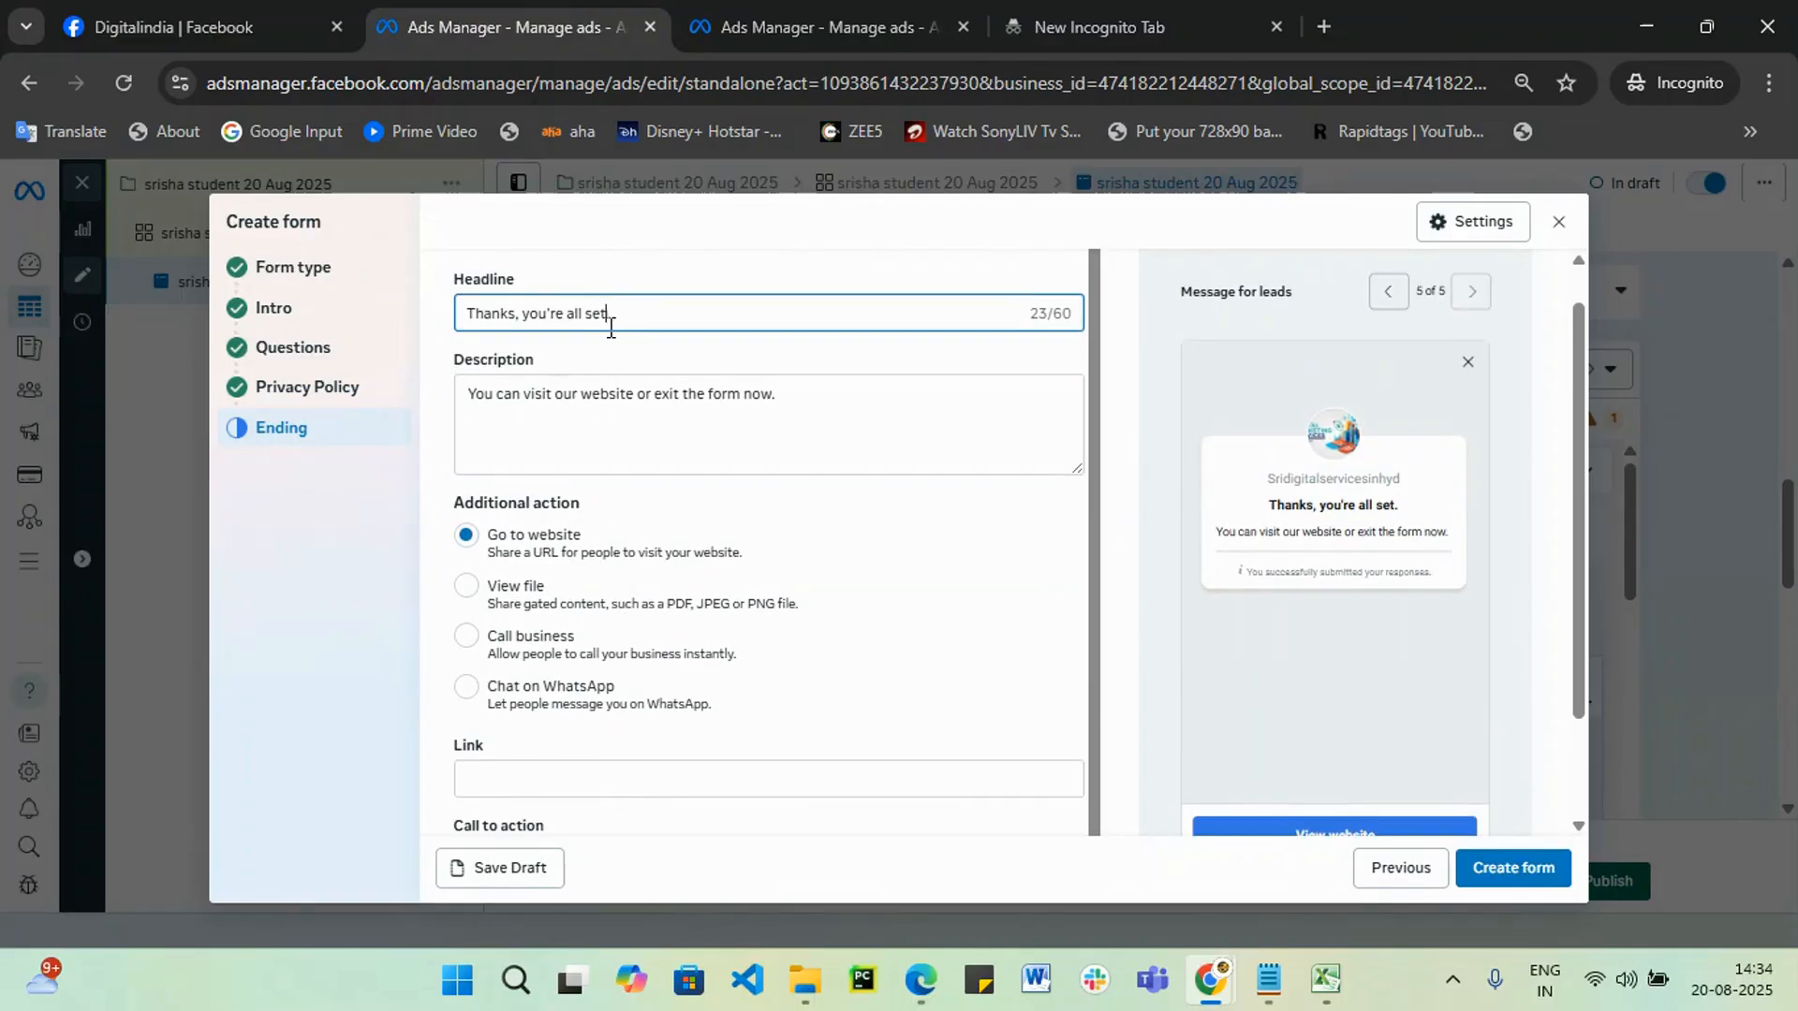
left_click(580, 395)
left_click_drag(801, 390, 222, 371)
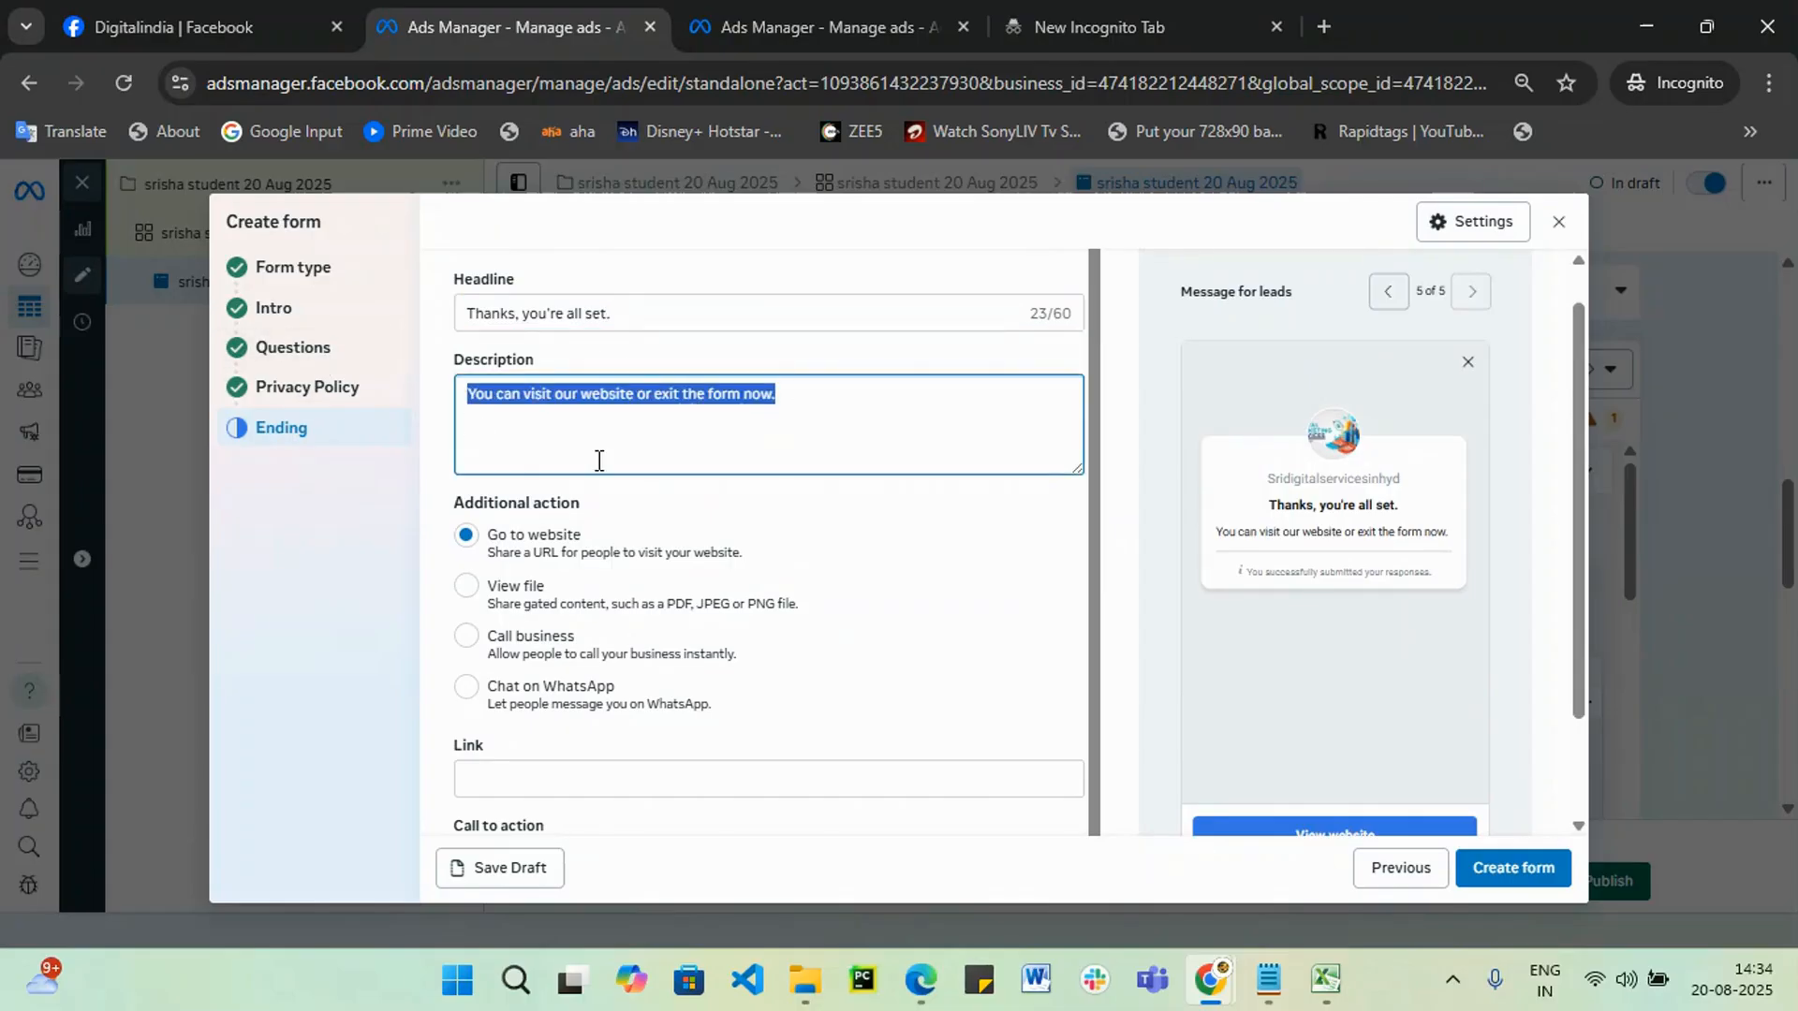
scroll(627, 520, "down", 1)
scroll(627, 533, "up", 1)
left_click_drag(506, 315, 659, 309)
scroll(660, 392, "down", 1)
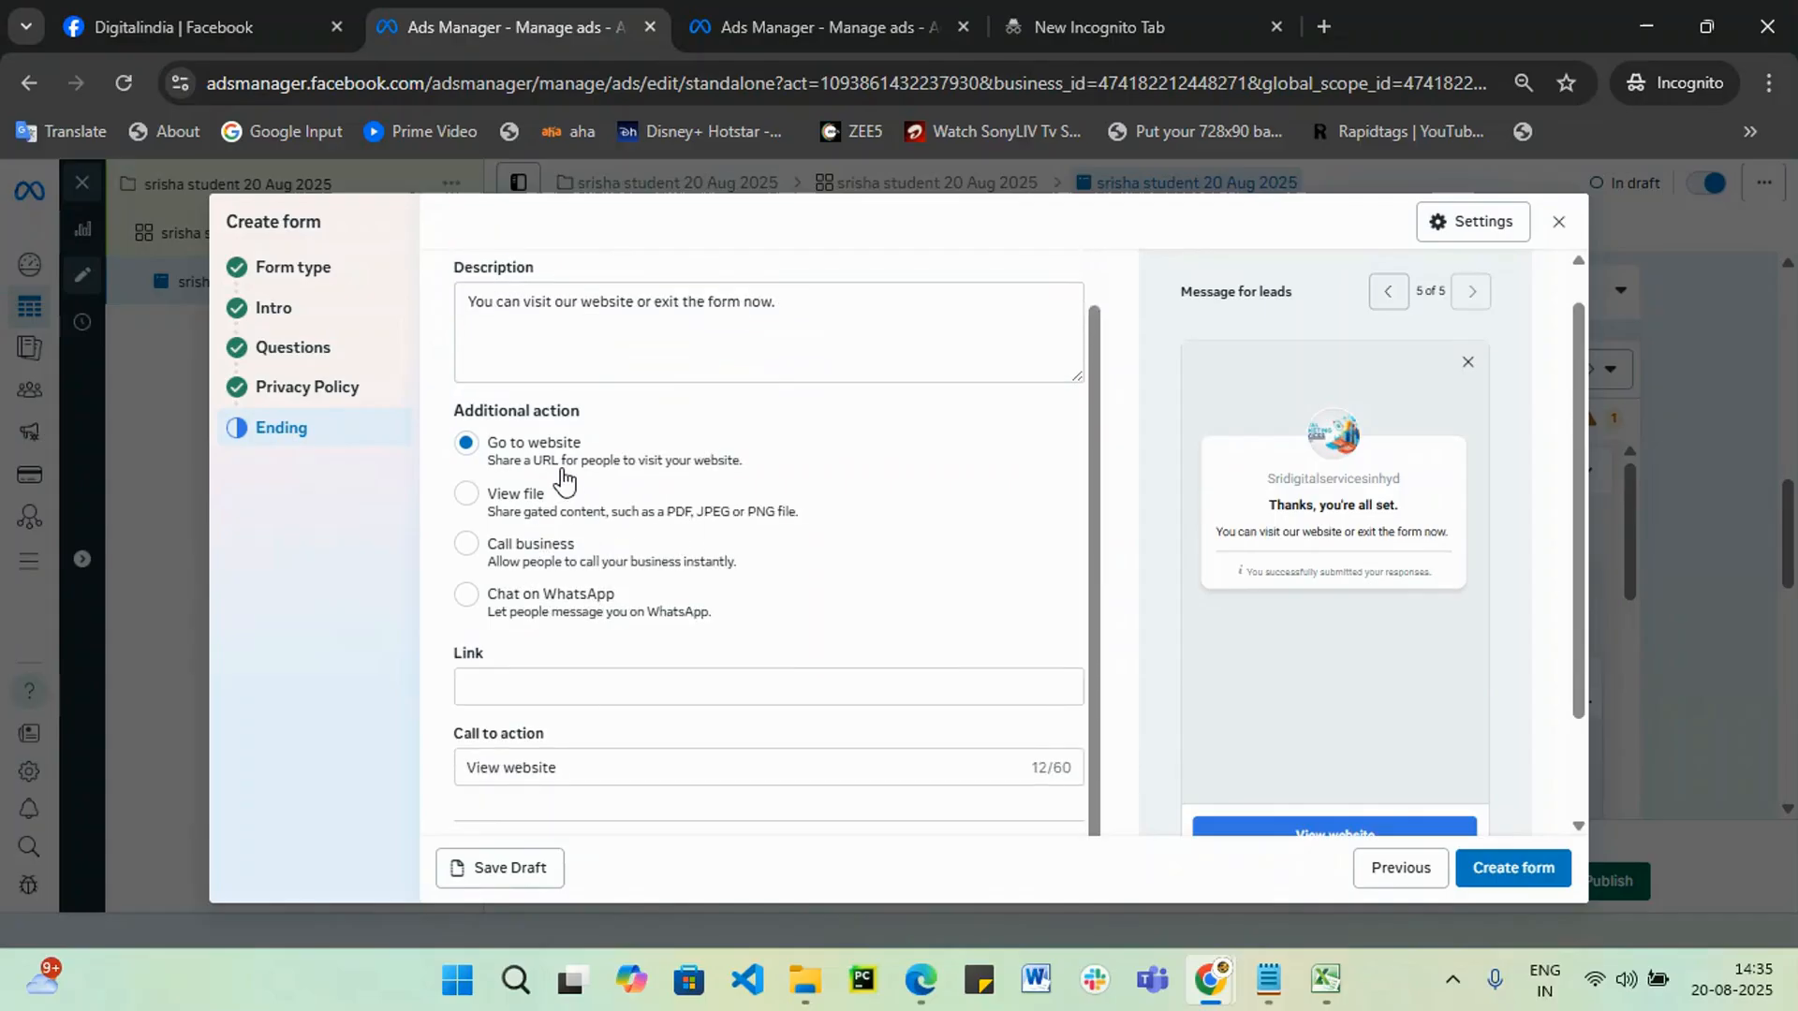
scroll(562, 475, "down", 1)
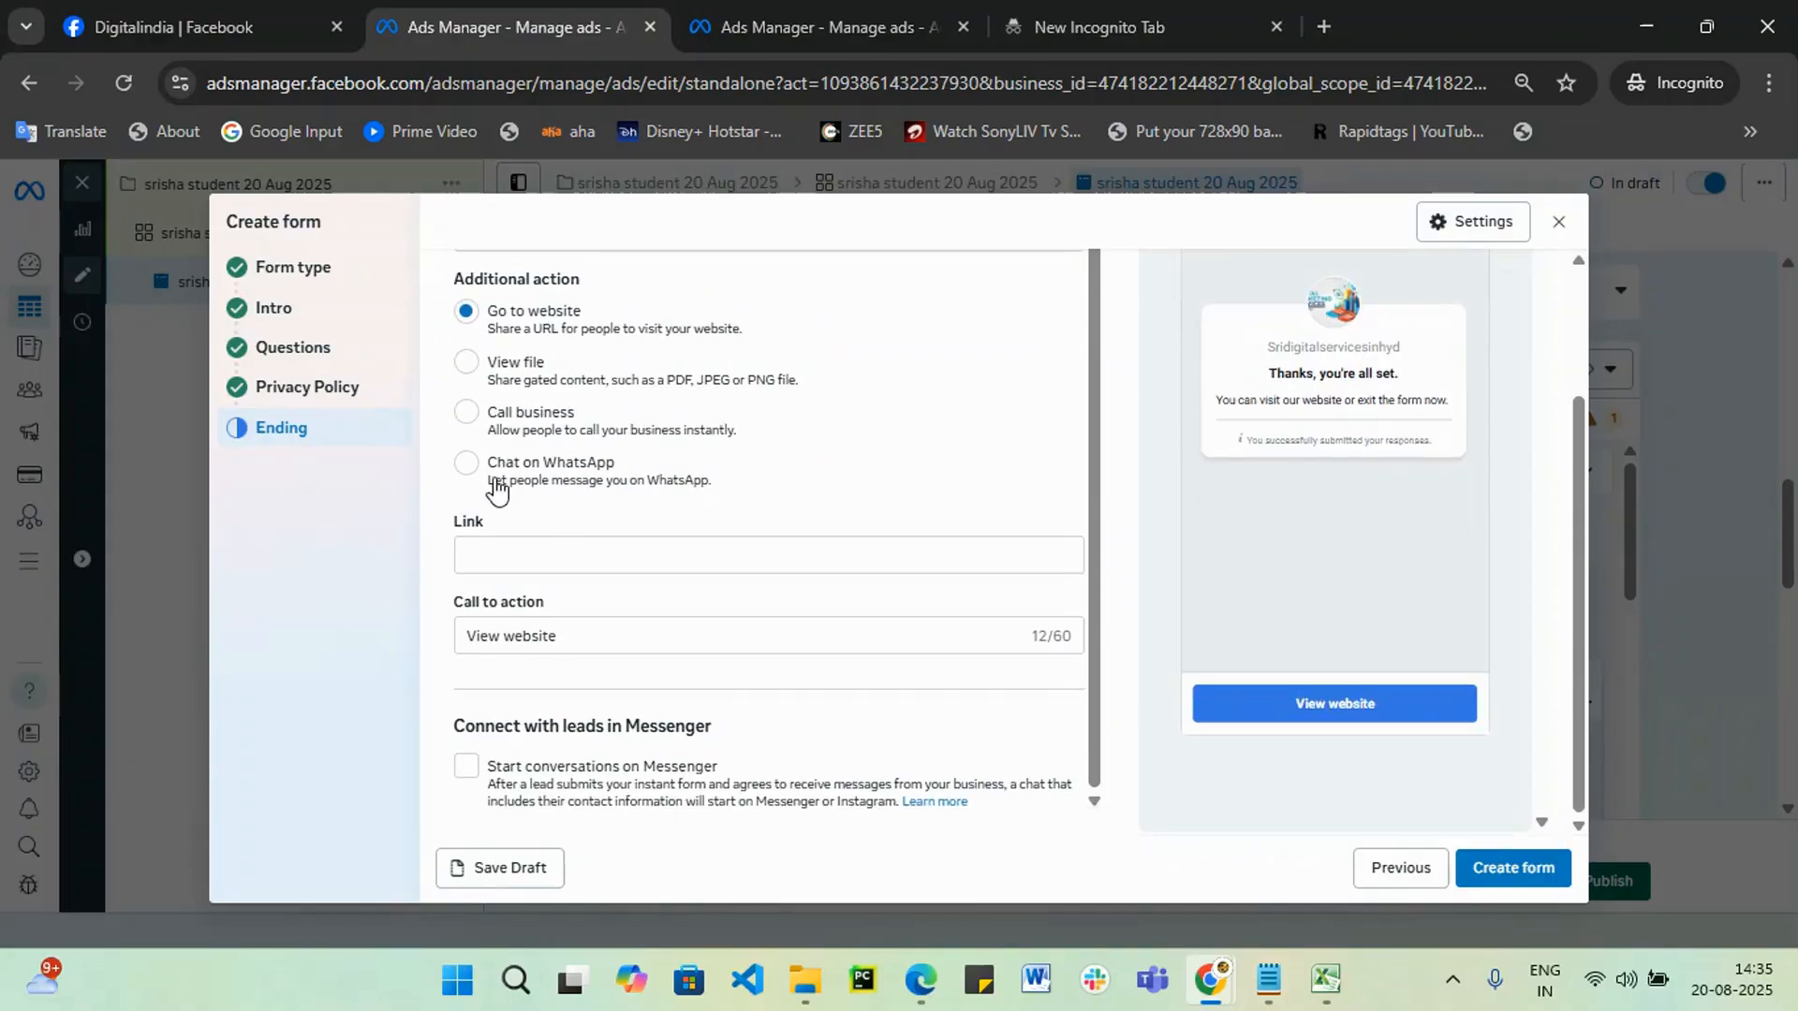
left_click(466, 464)
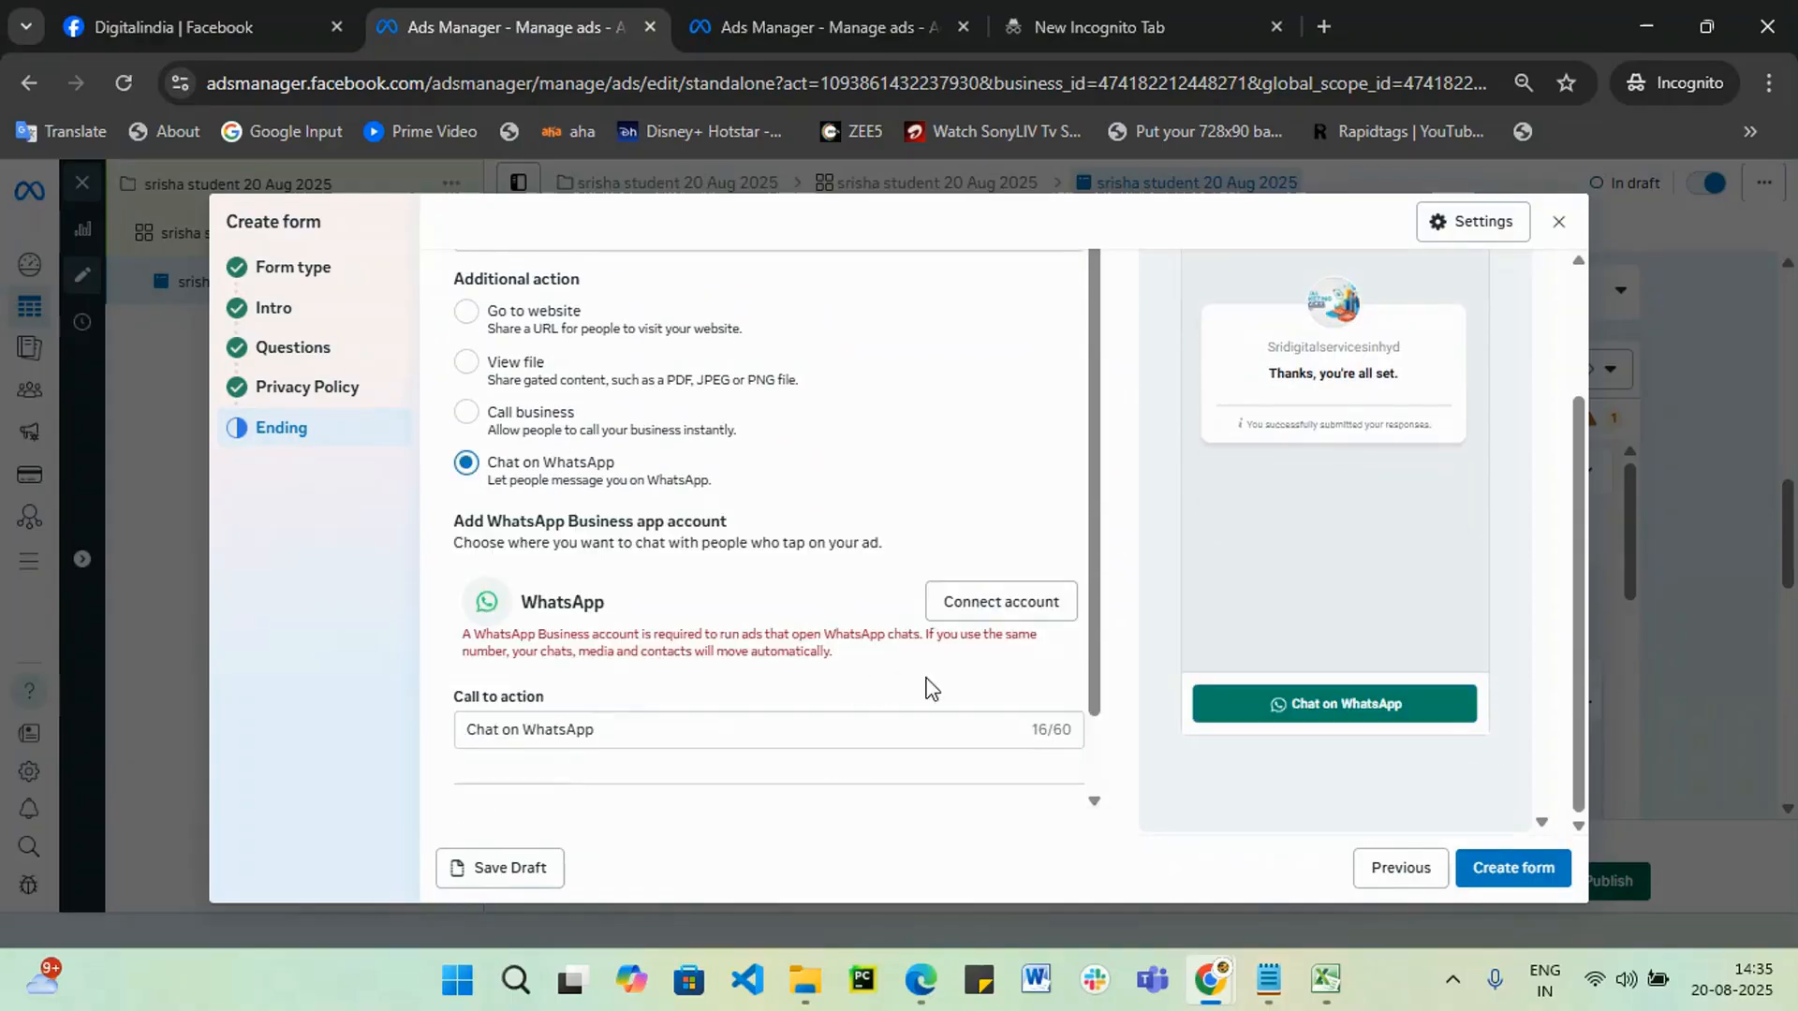
left_click(467, 313)
left_click(526, 557)
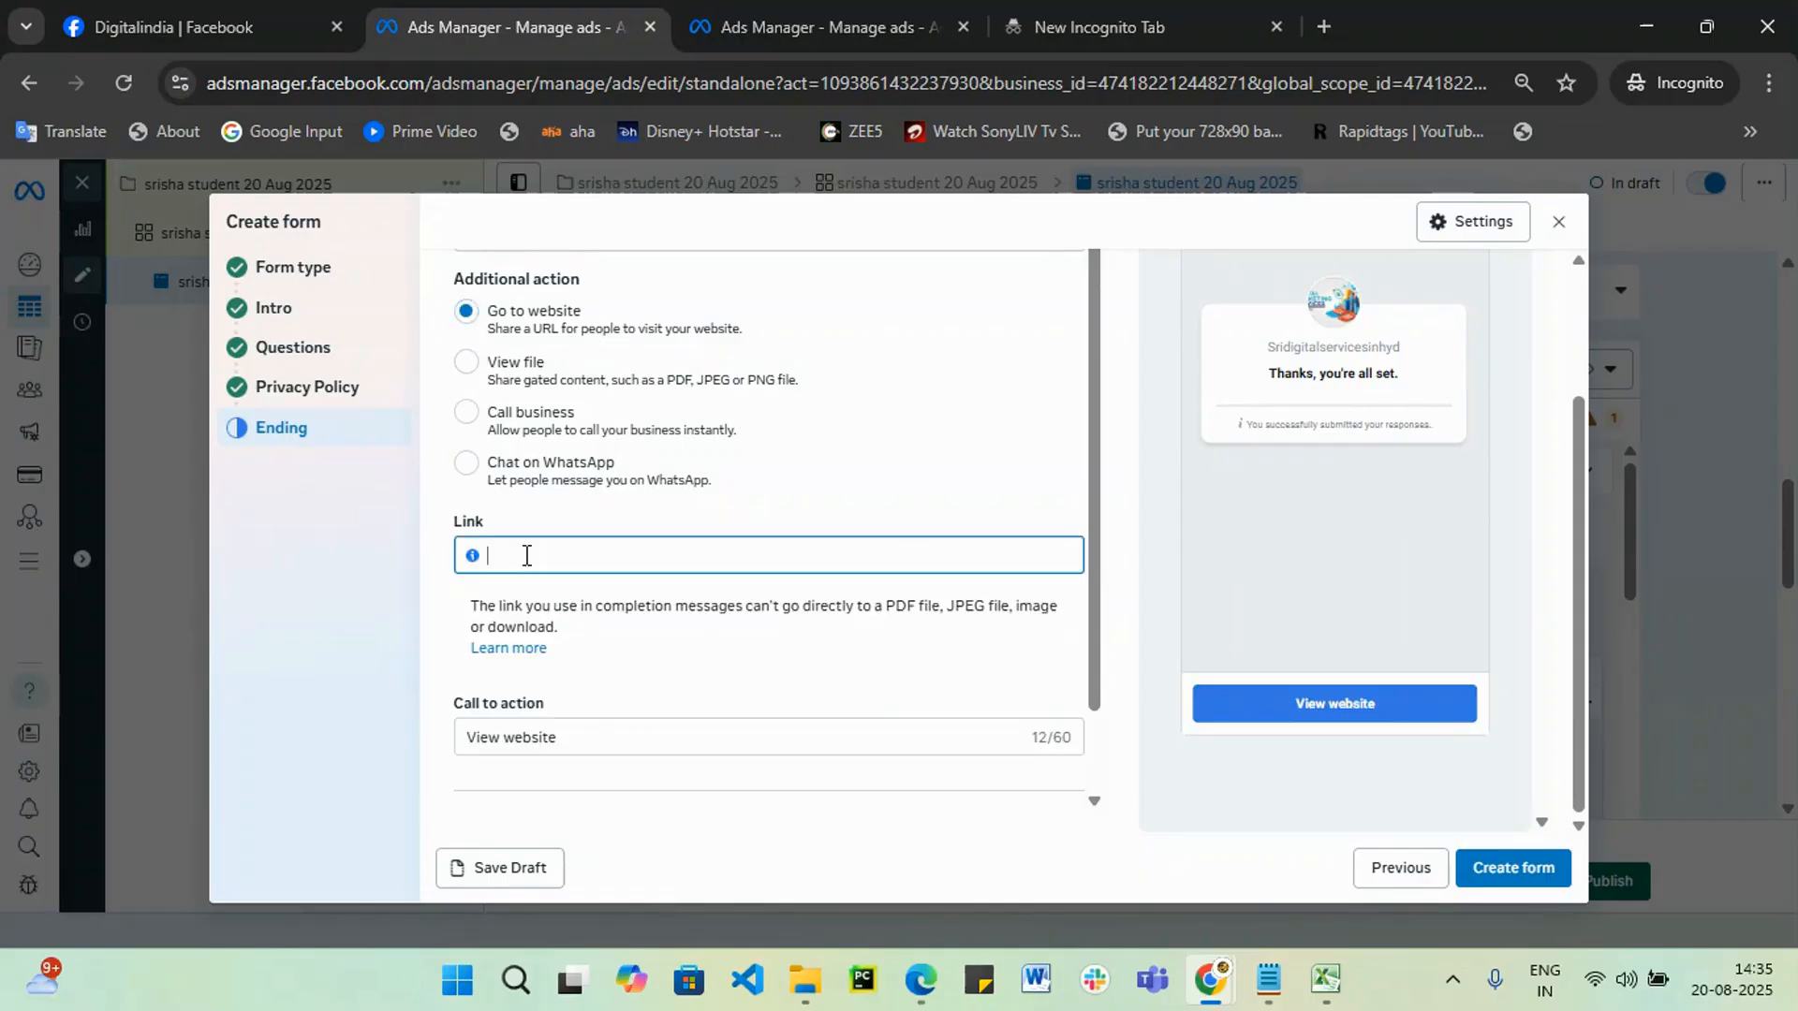
type("ww")
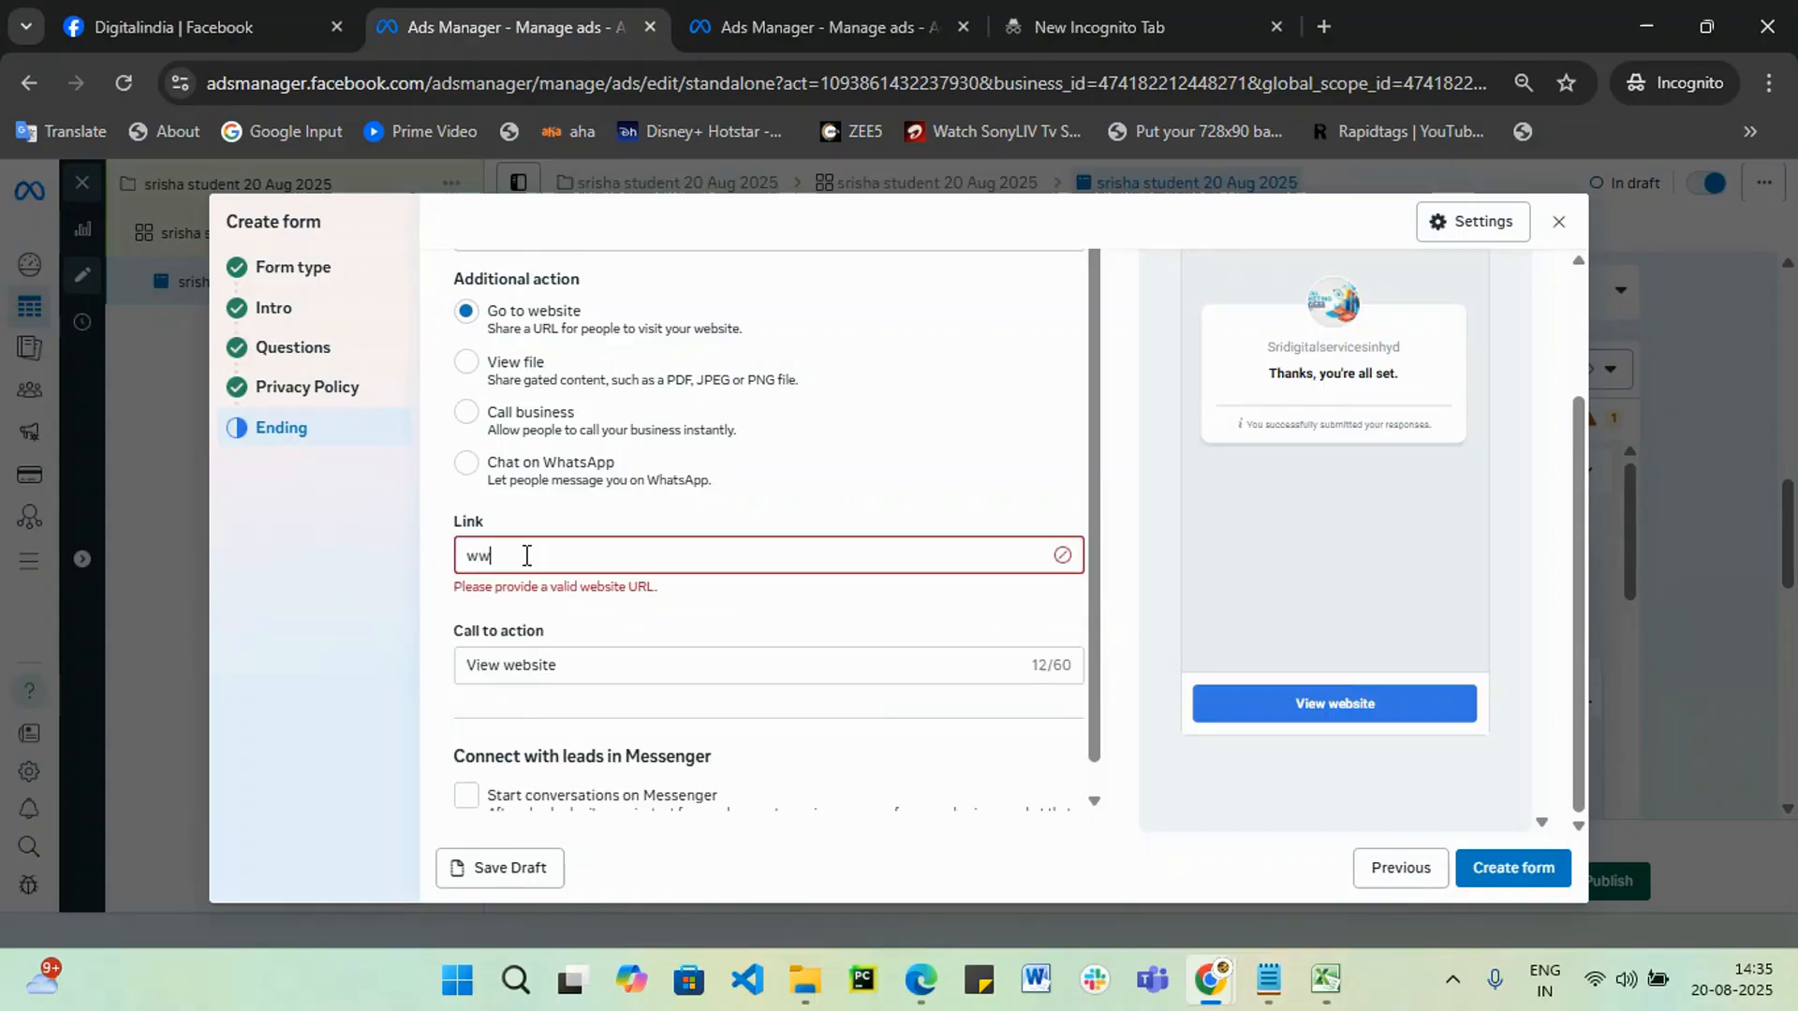
type("w.srishadigit")
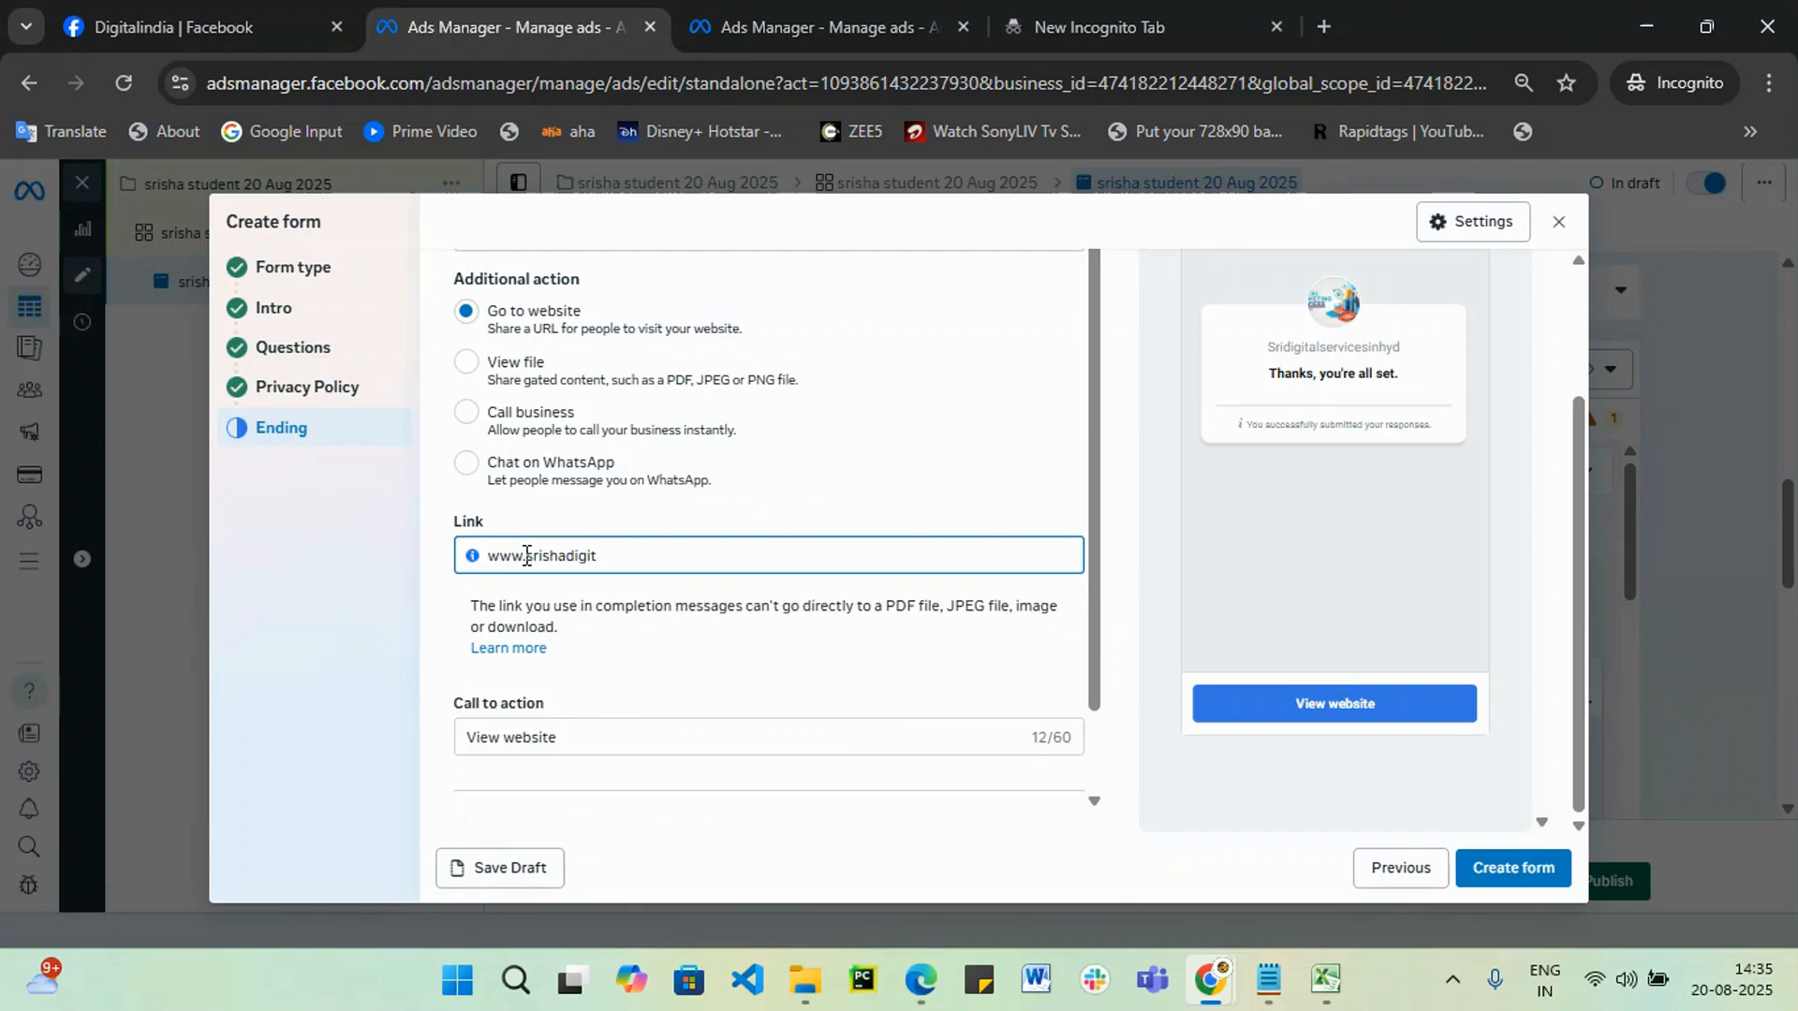
type("l.in")
scroll(550, 630, "down", 1)
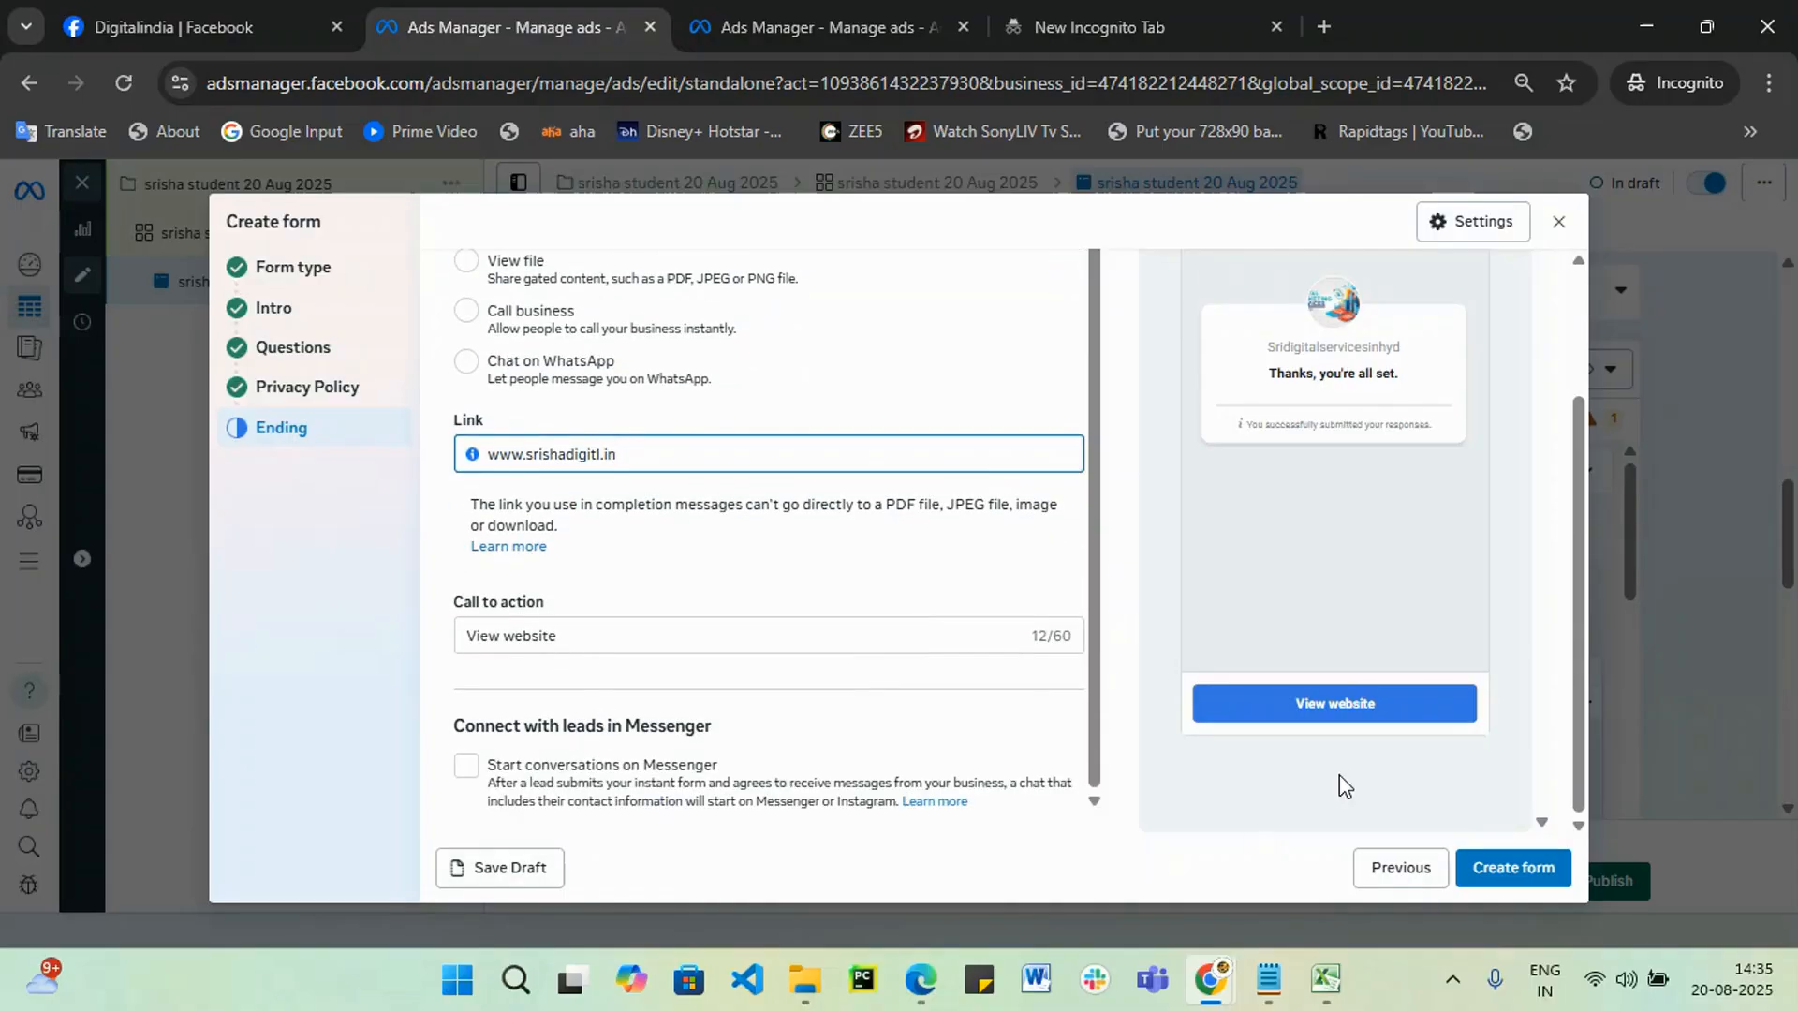
- Enter 'Contact now' as the ending description and create the form
left_click(1505, 871)
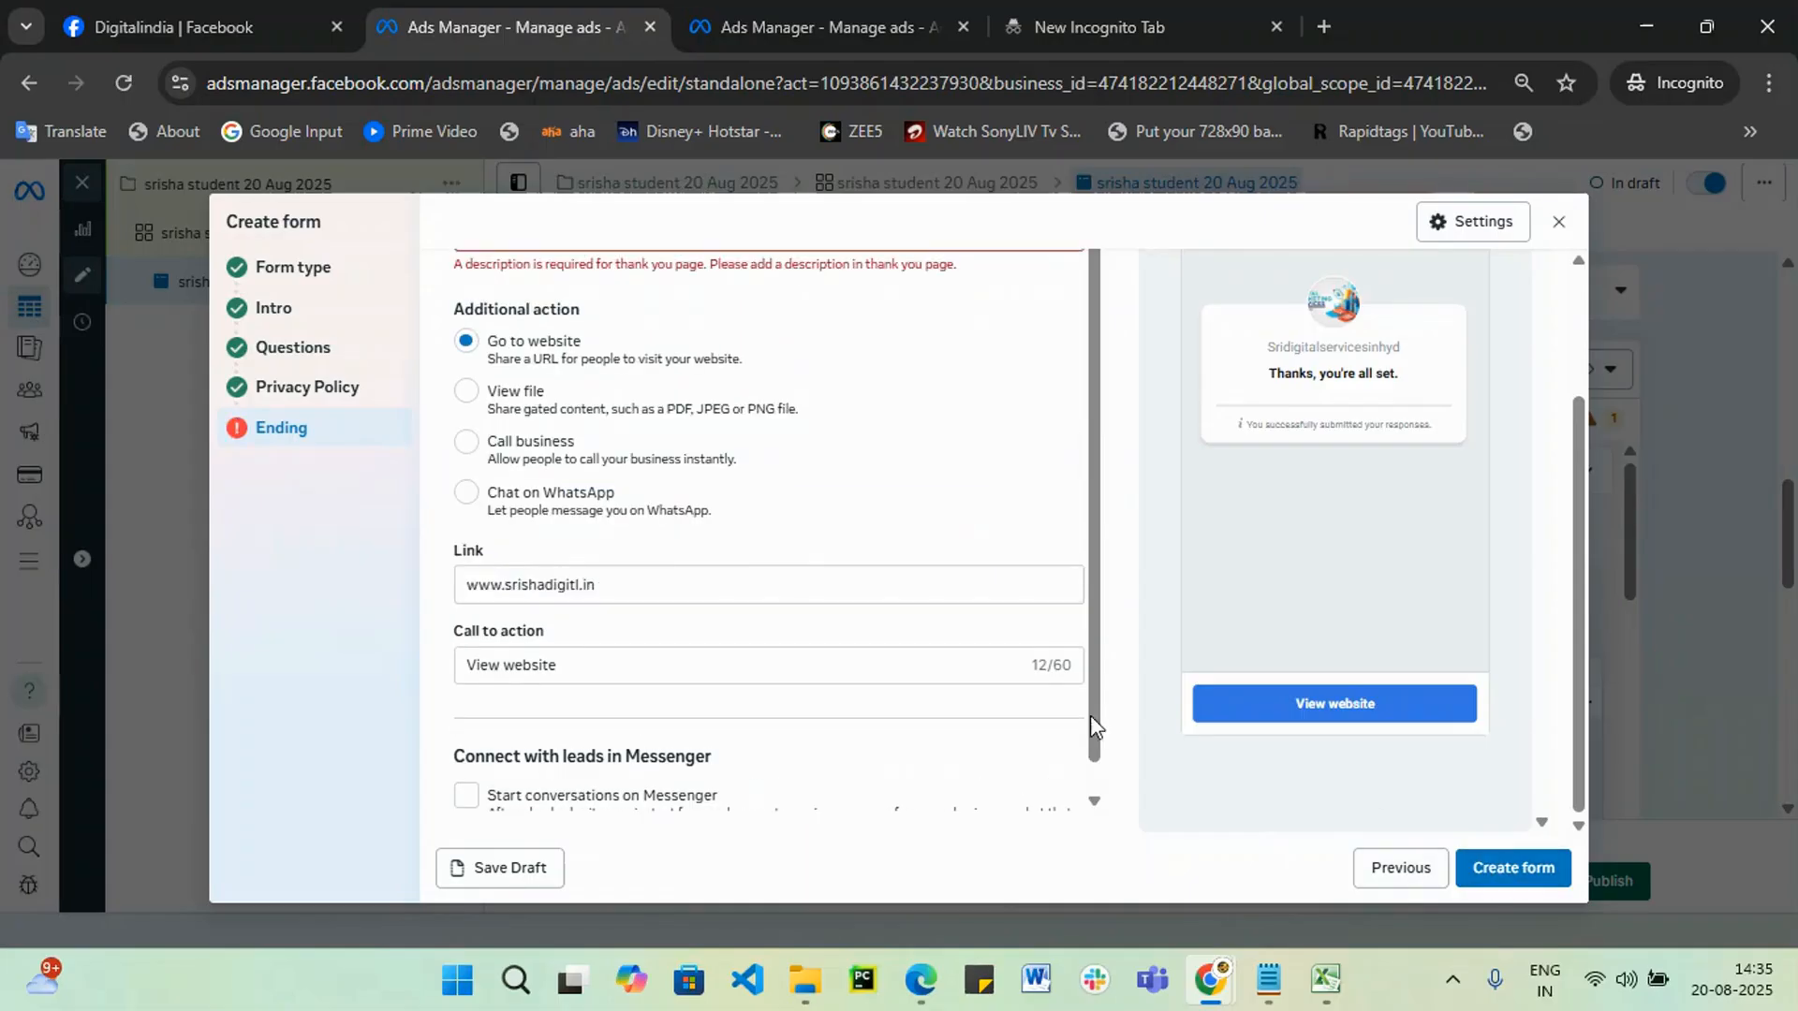
scroll(491, 562, "up", 3)
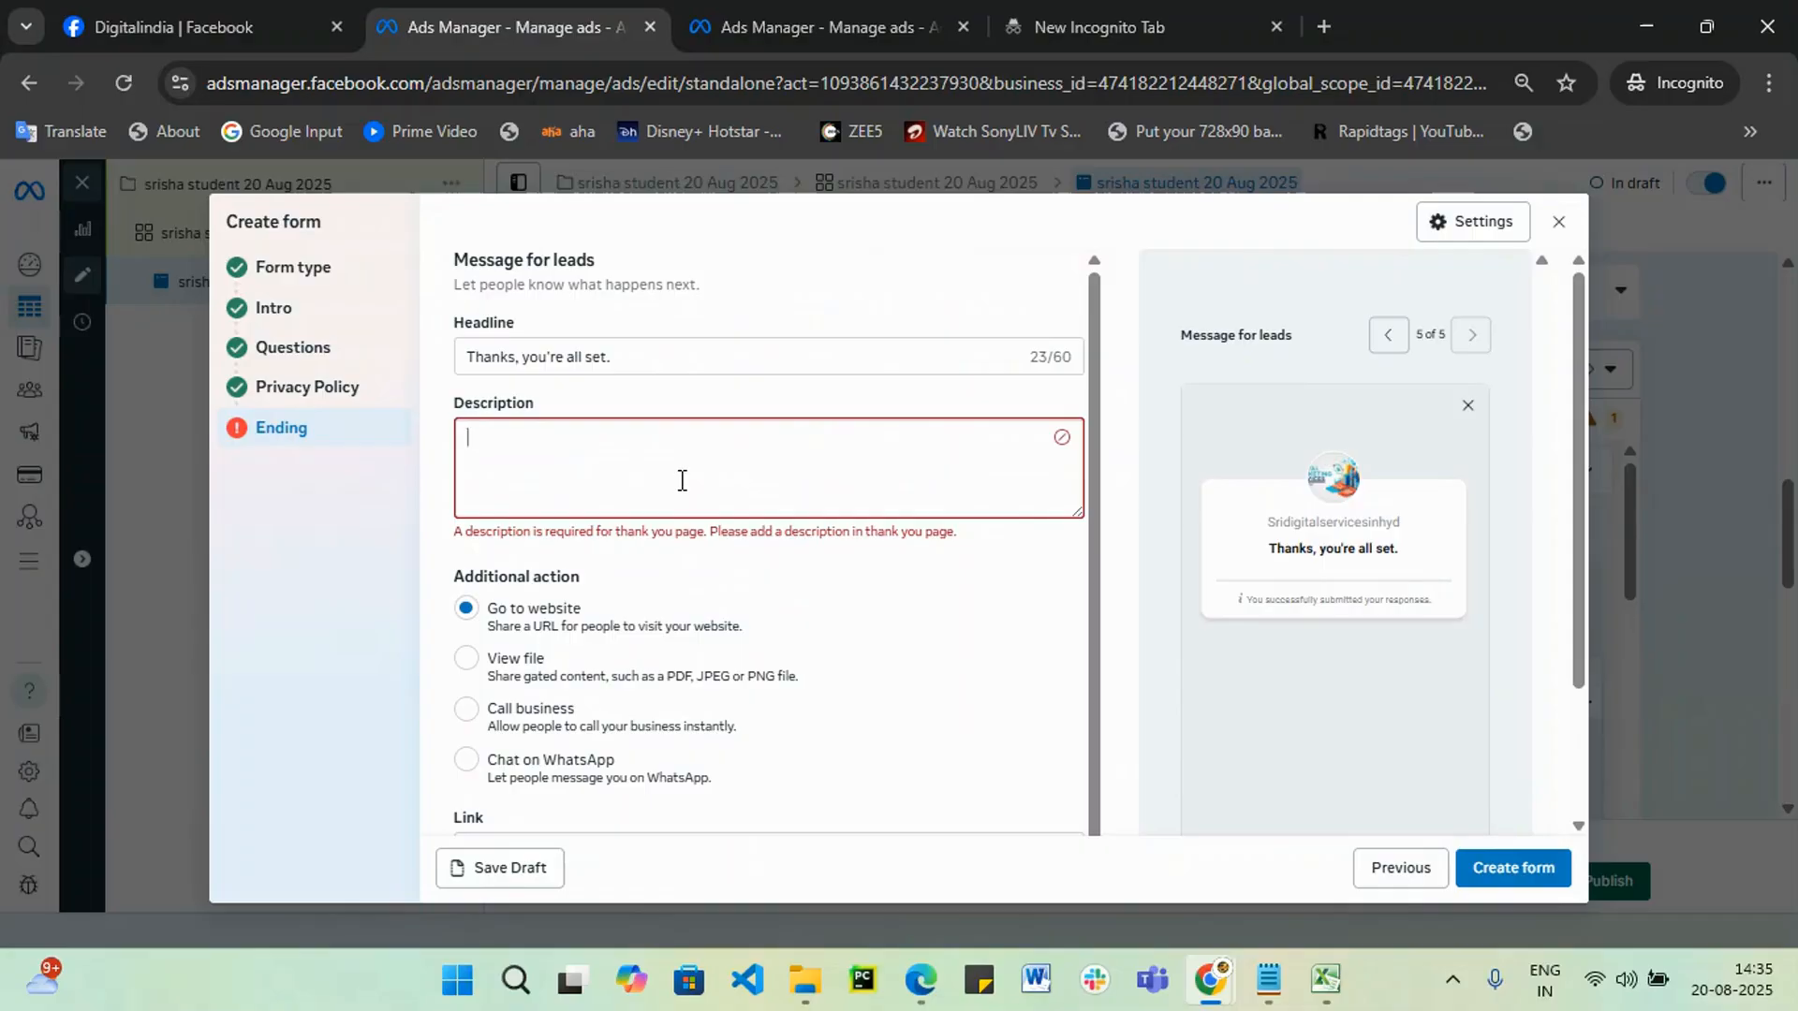
type("Contact no")
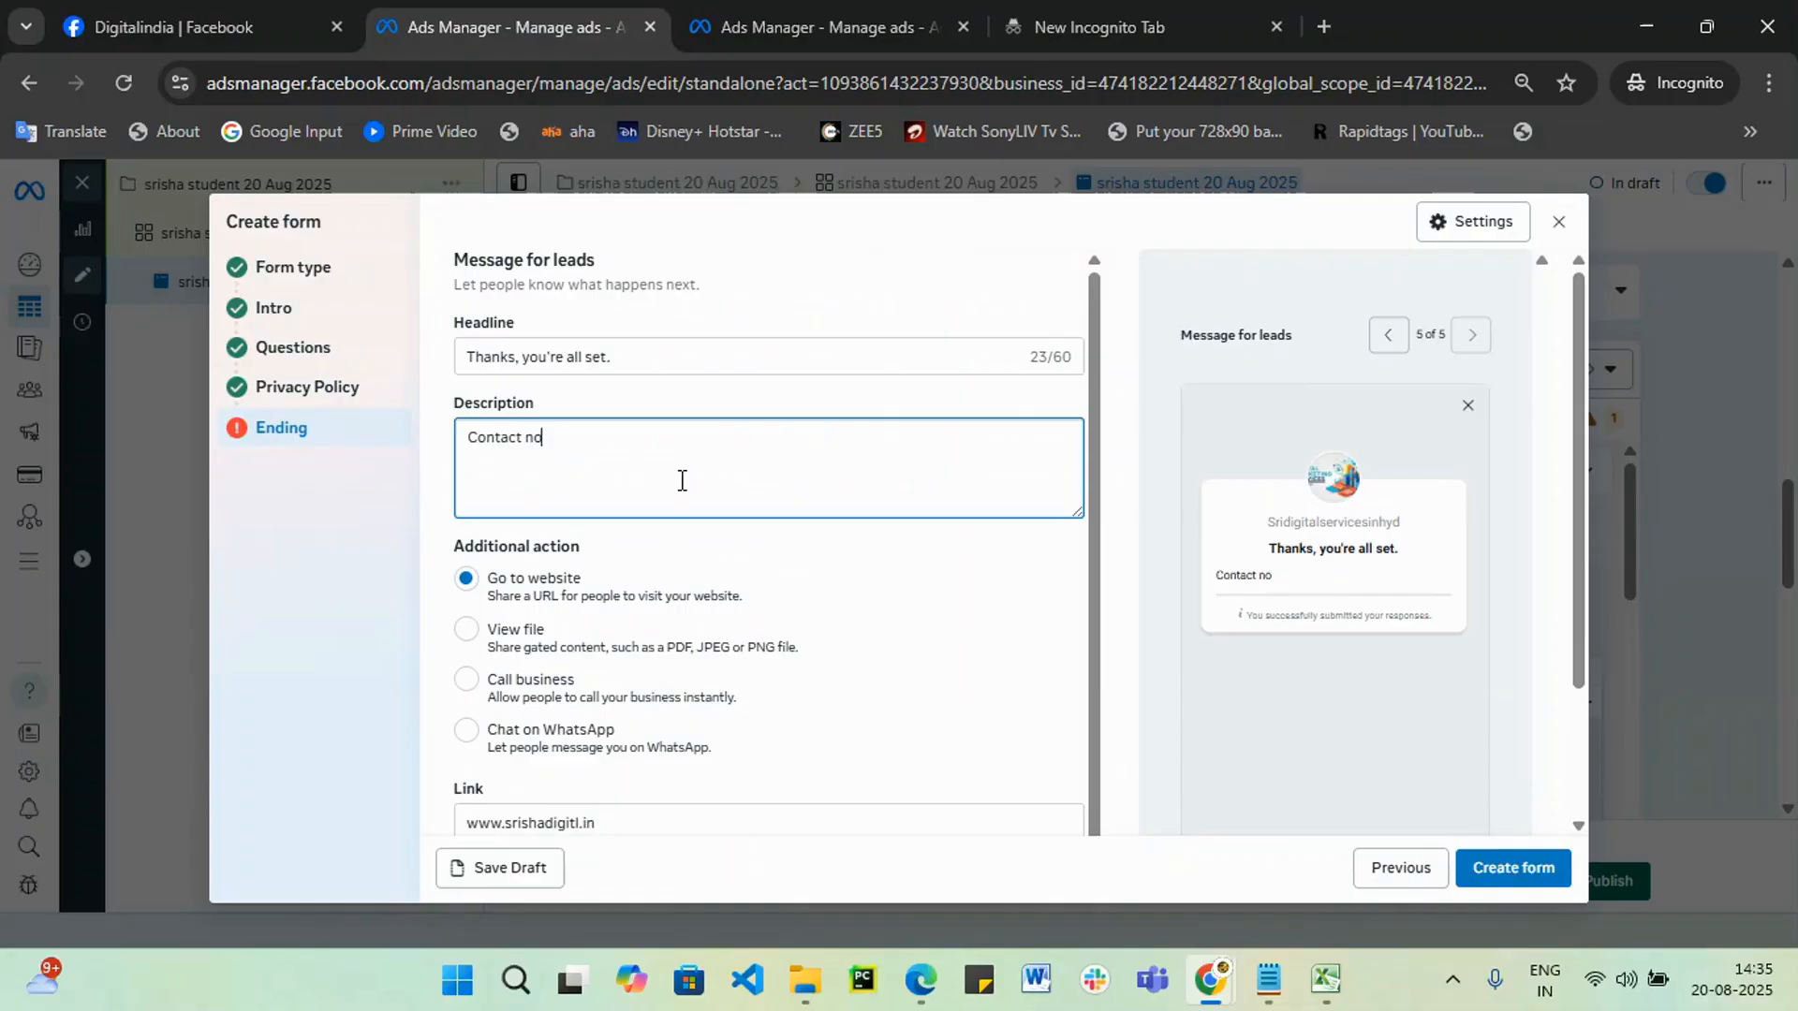
type("w")
scroll(688, 492, "down", 1)
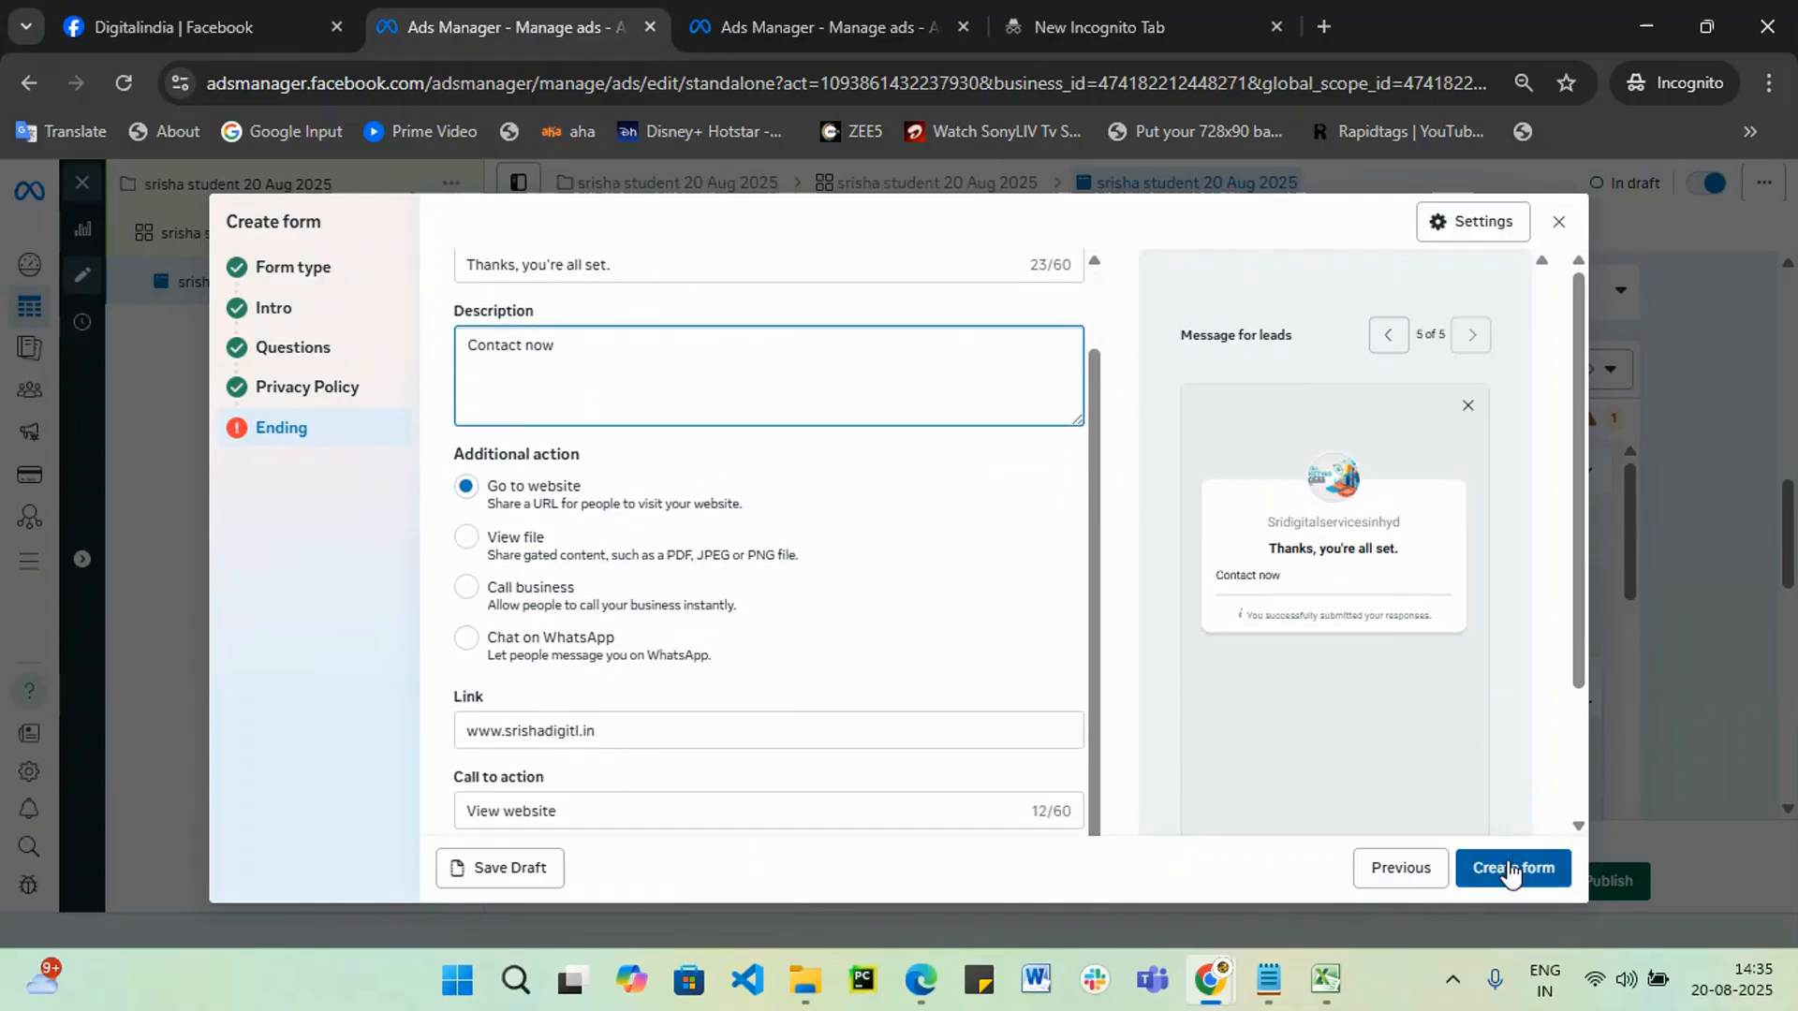
left_click(1509, 866)
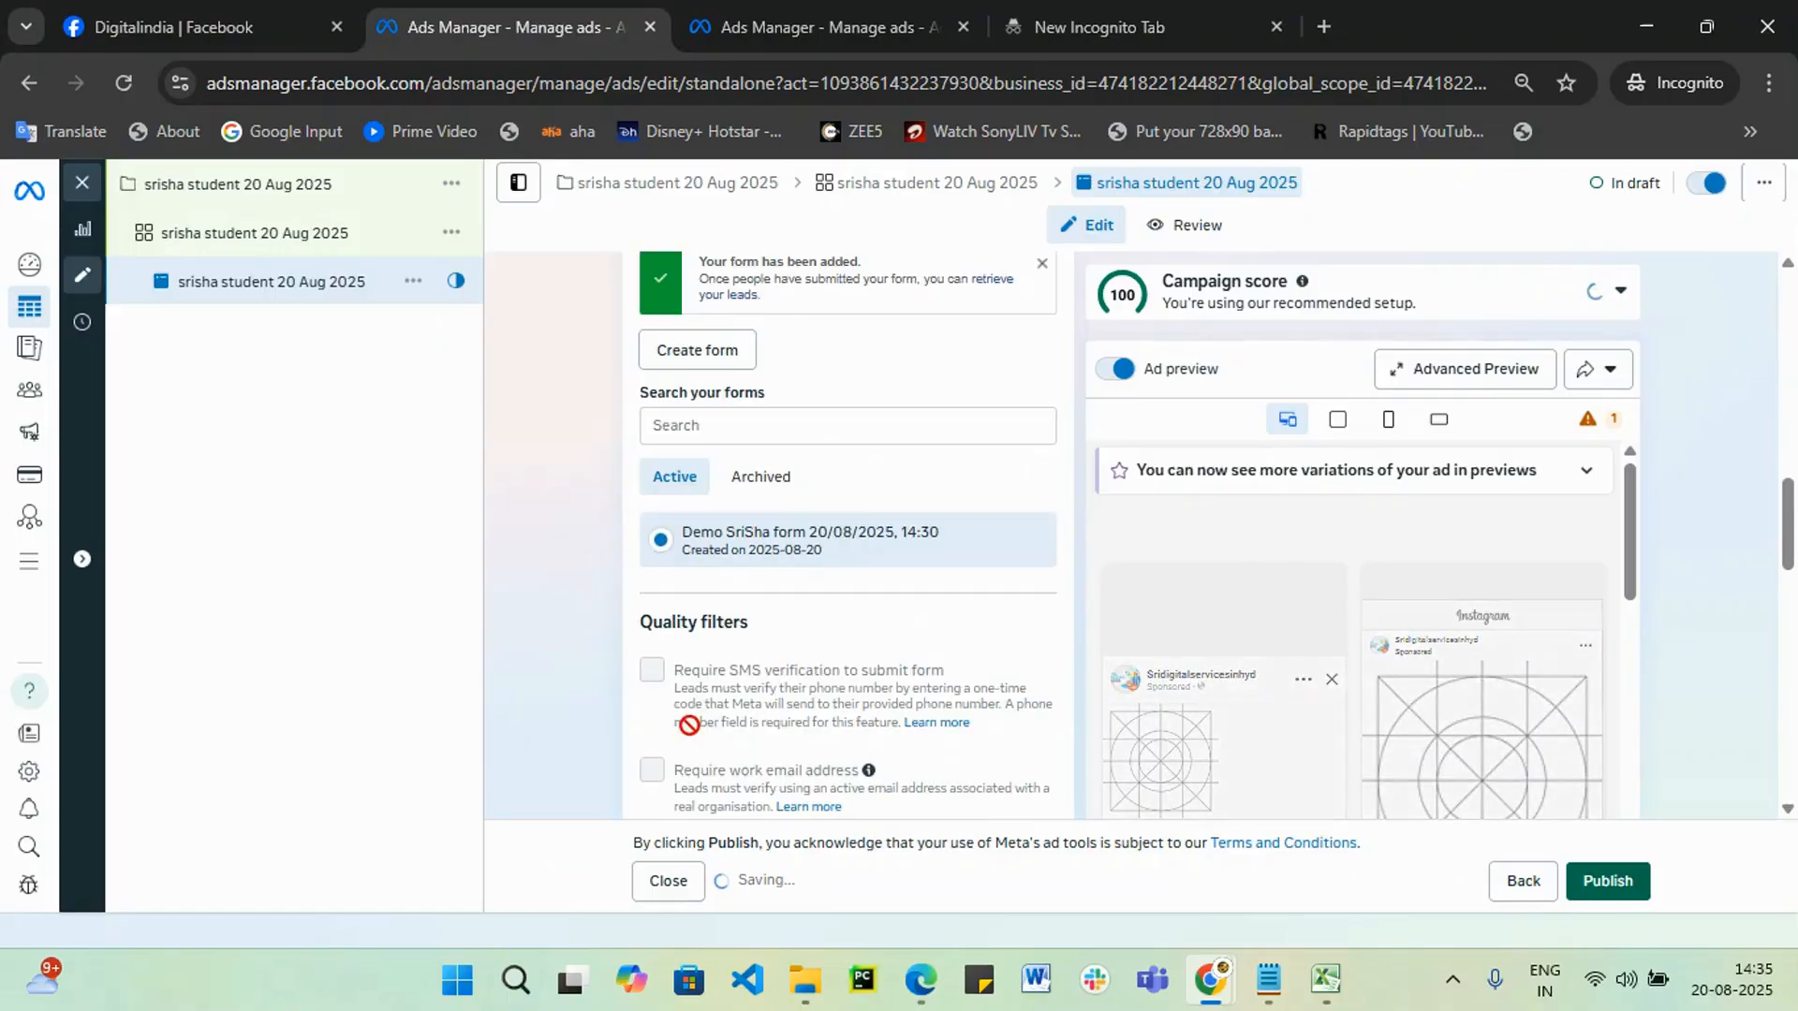
- Choose Video ad as the creative format under Ad creative
scroll(960, 667, "down", 5)
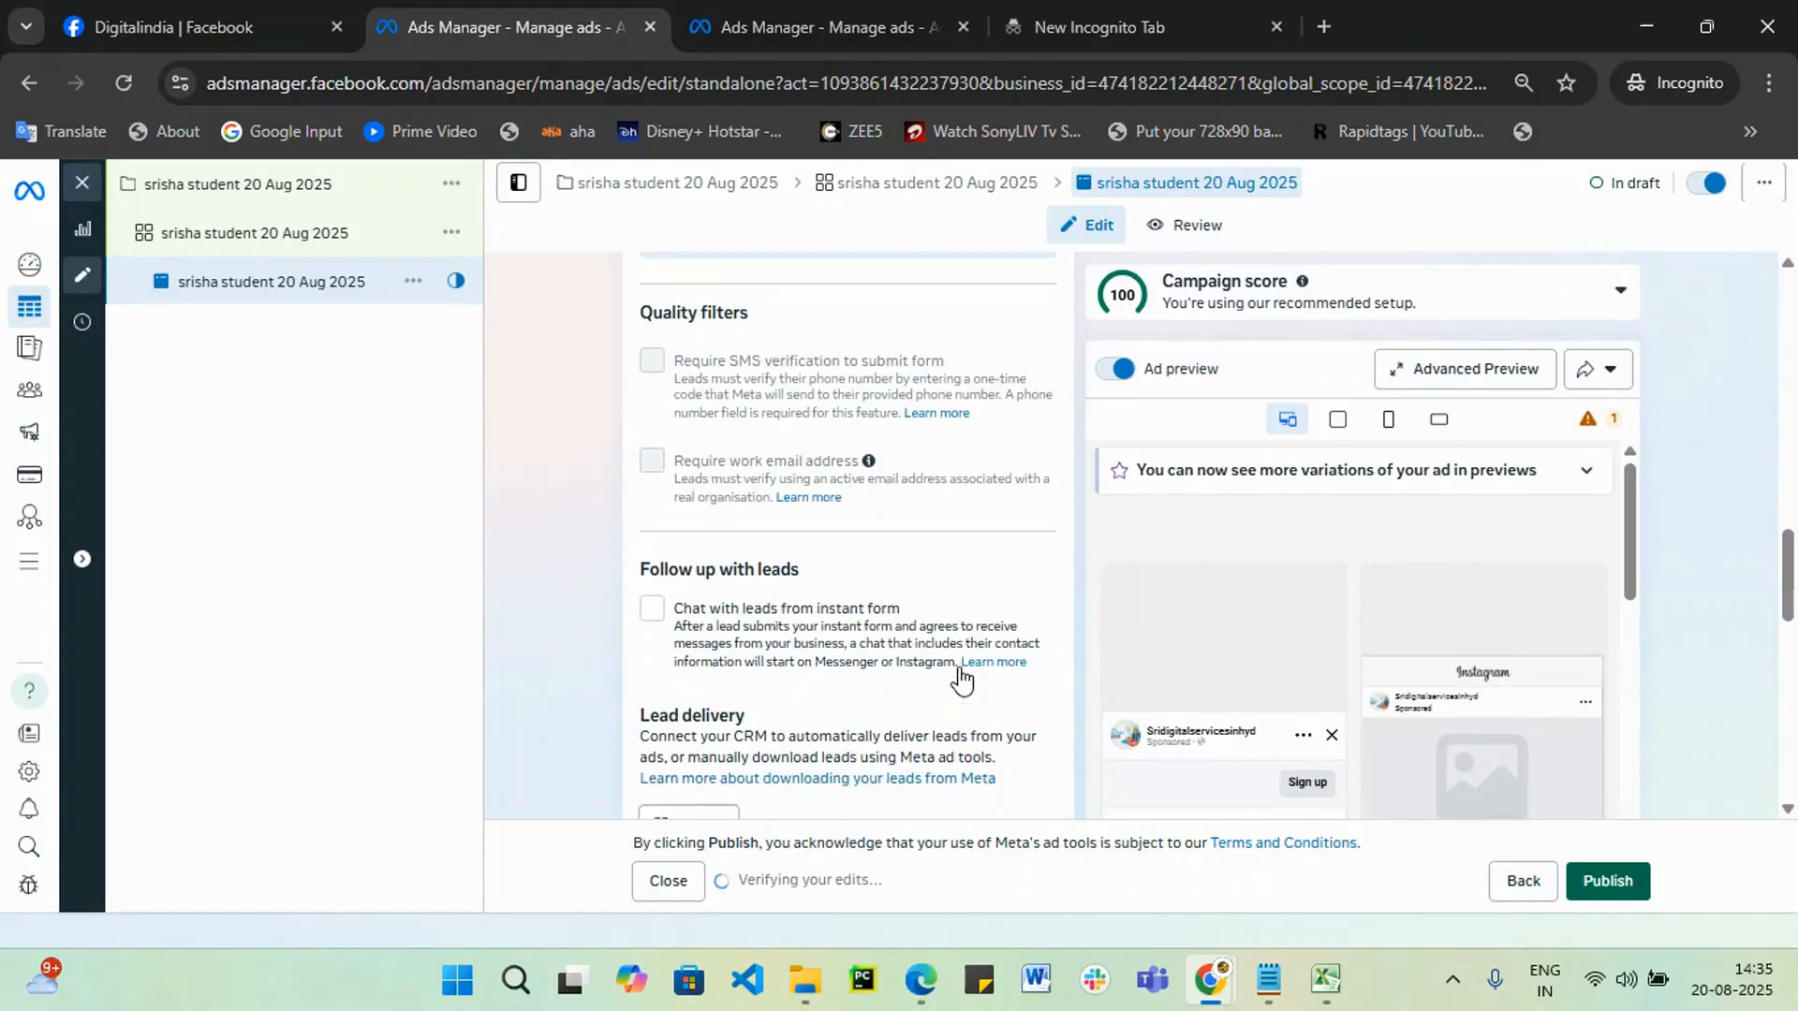
scroll(960, 667, "down", 5)
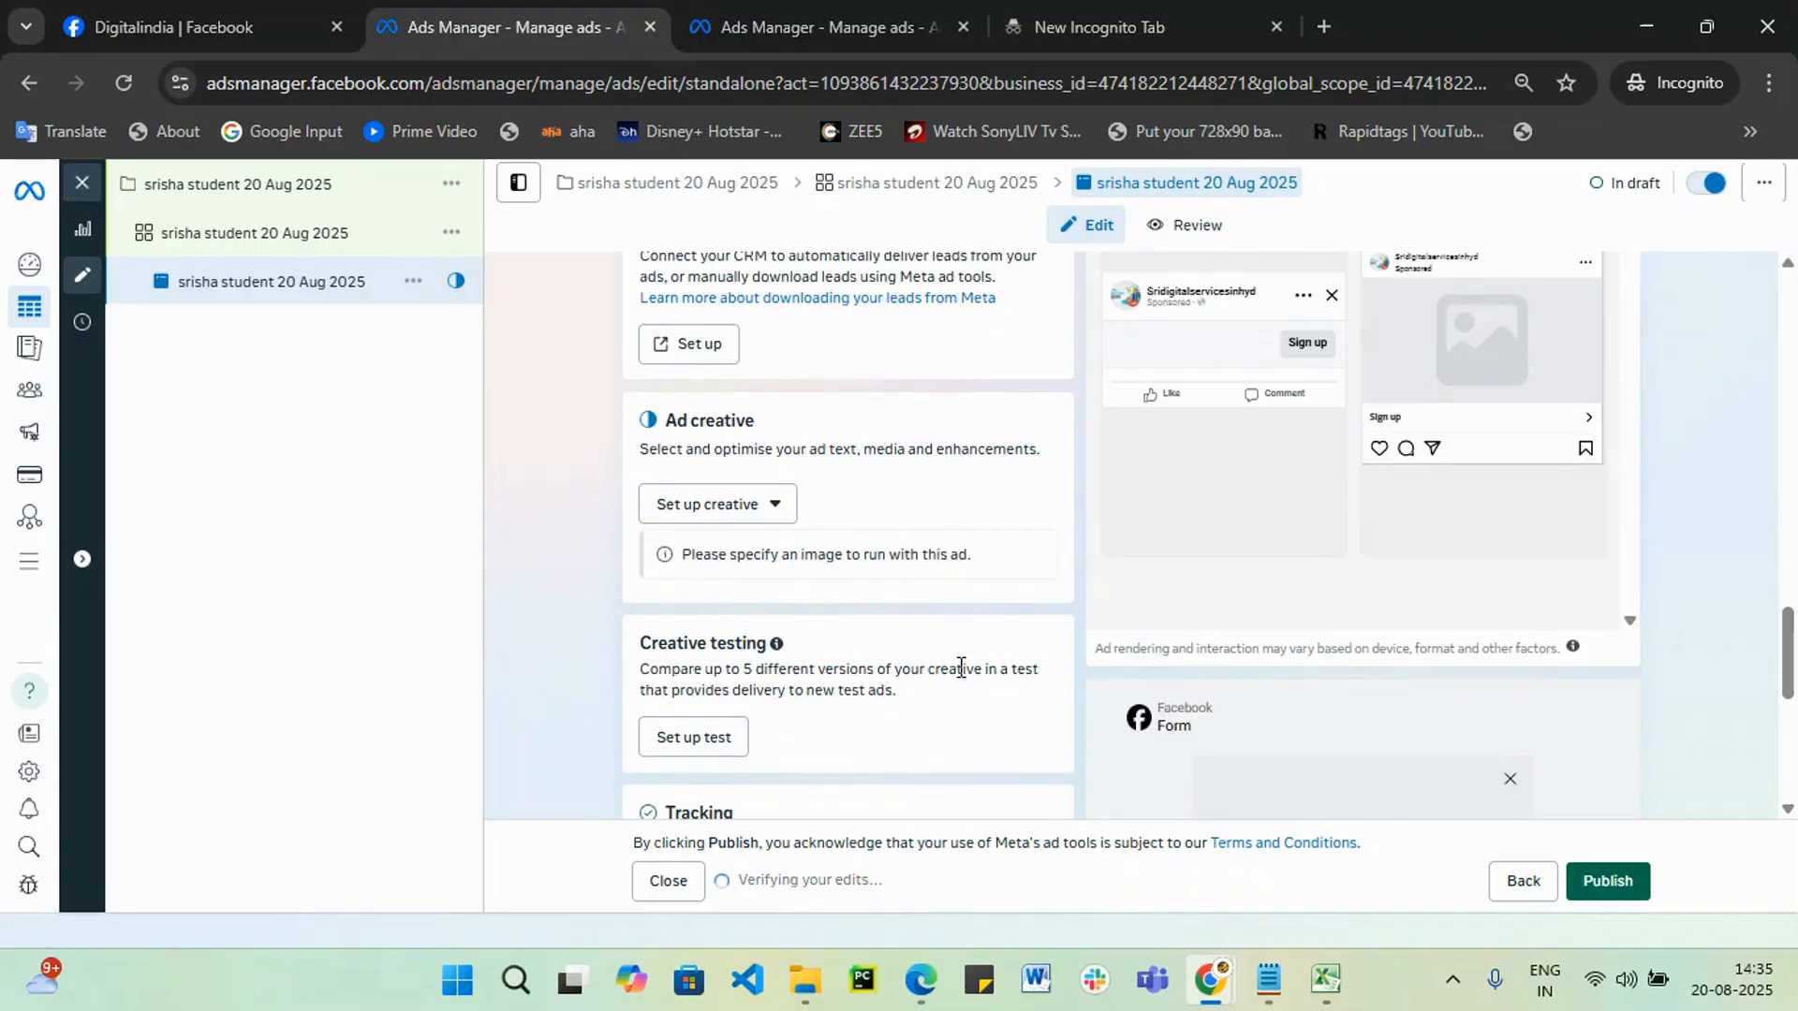
left_click(766, 515)
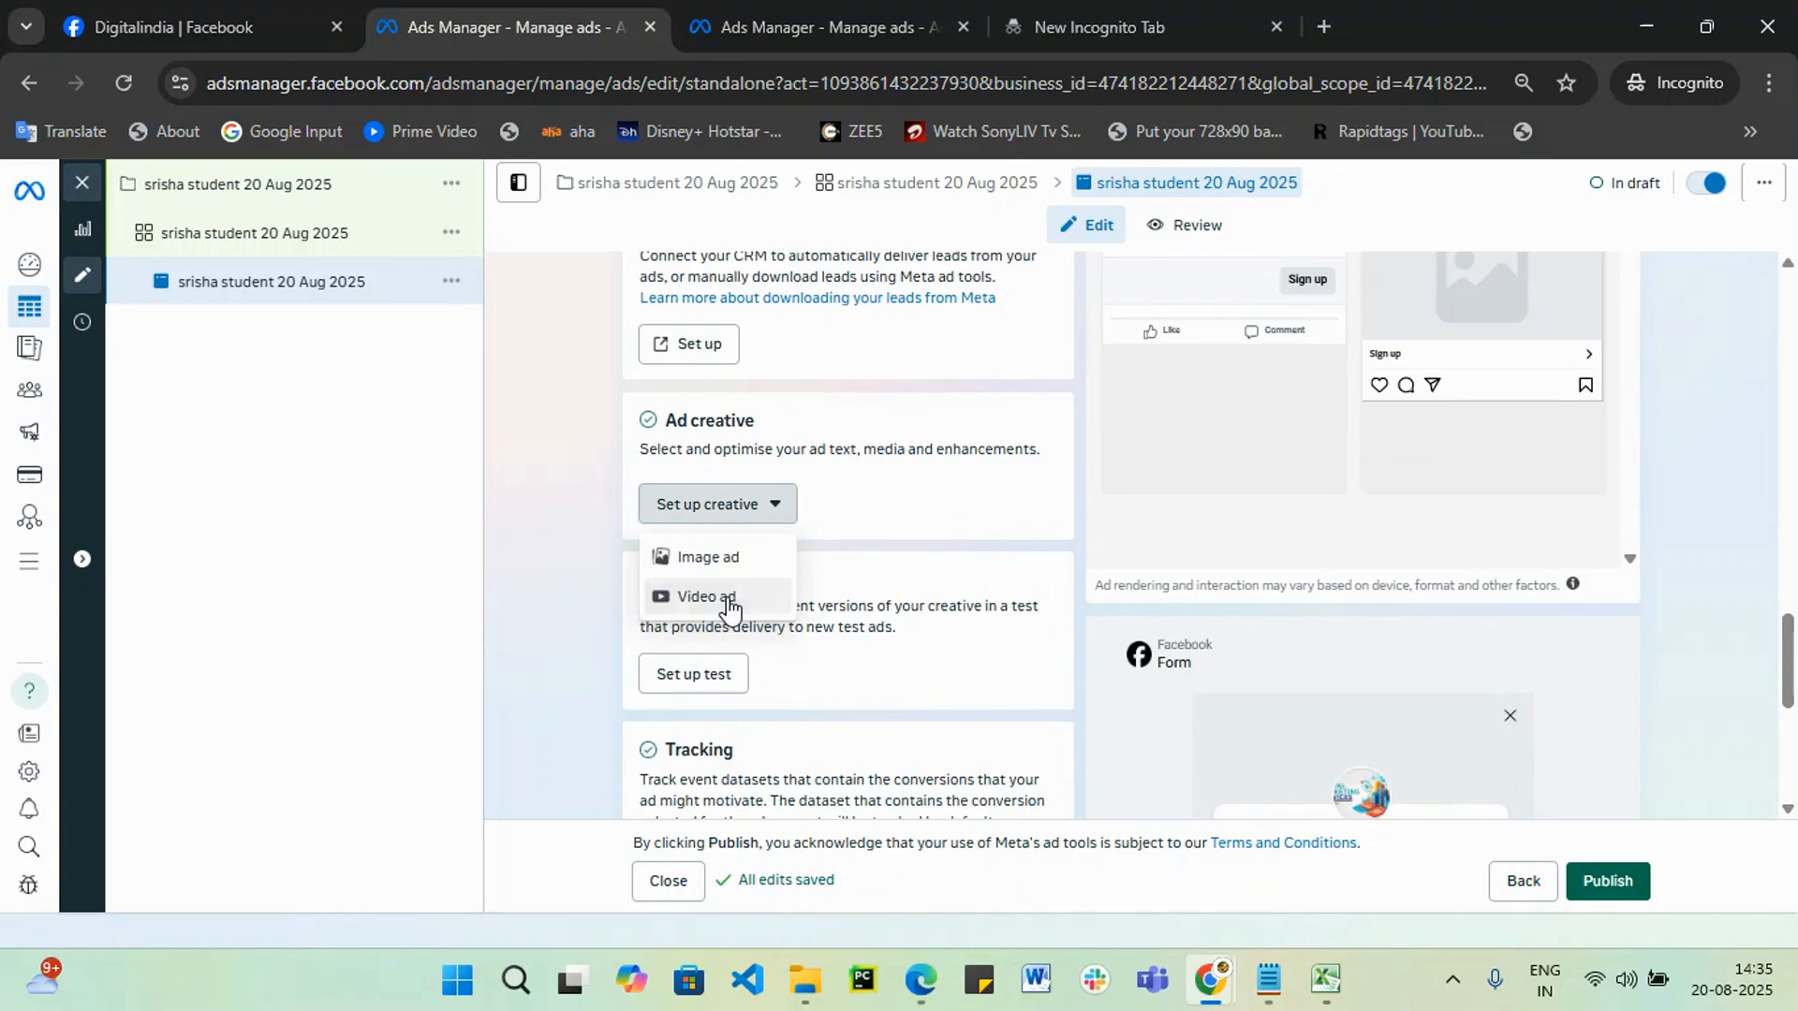
left_click(728, 604)
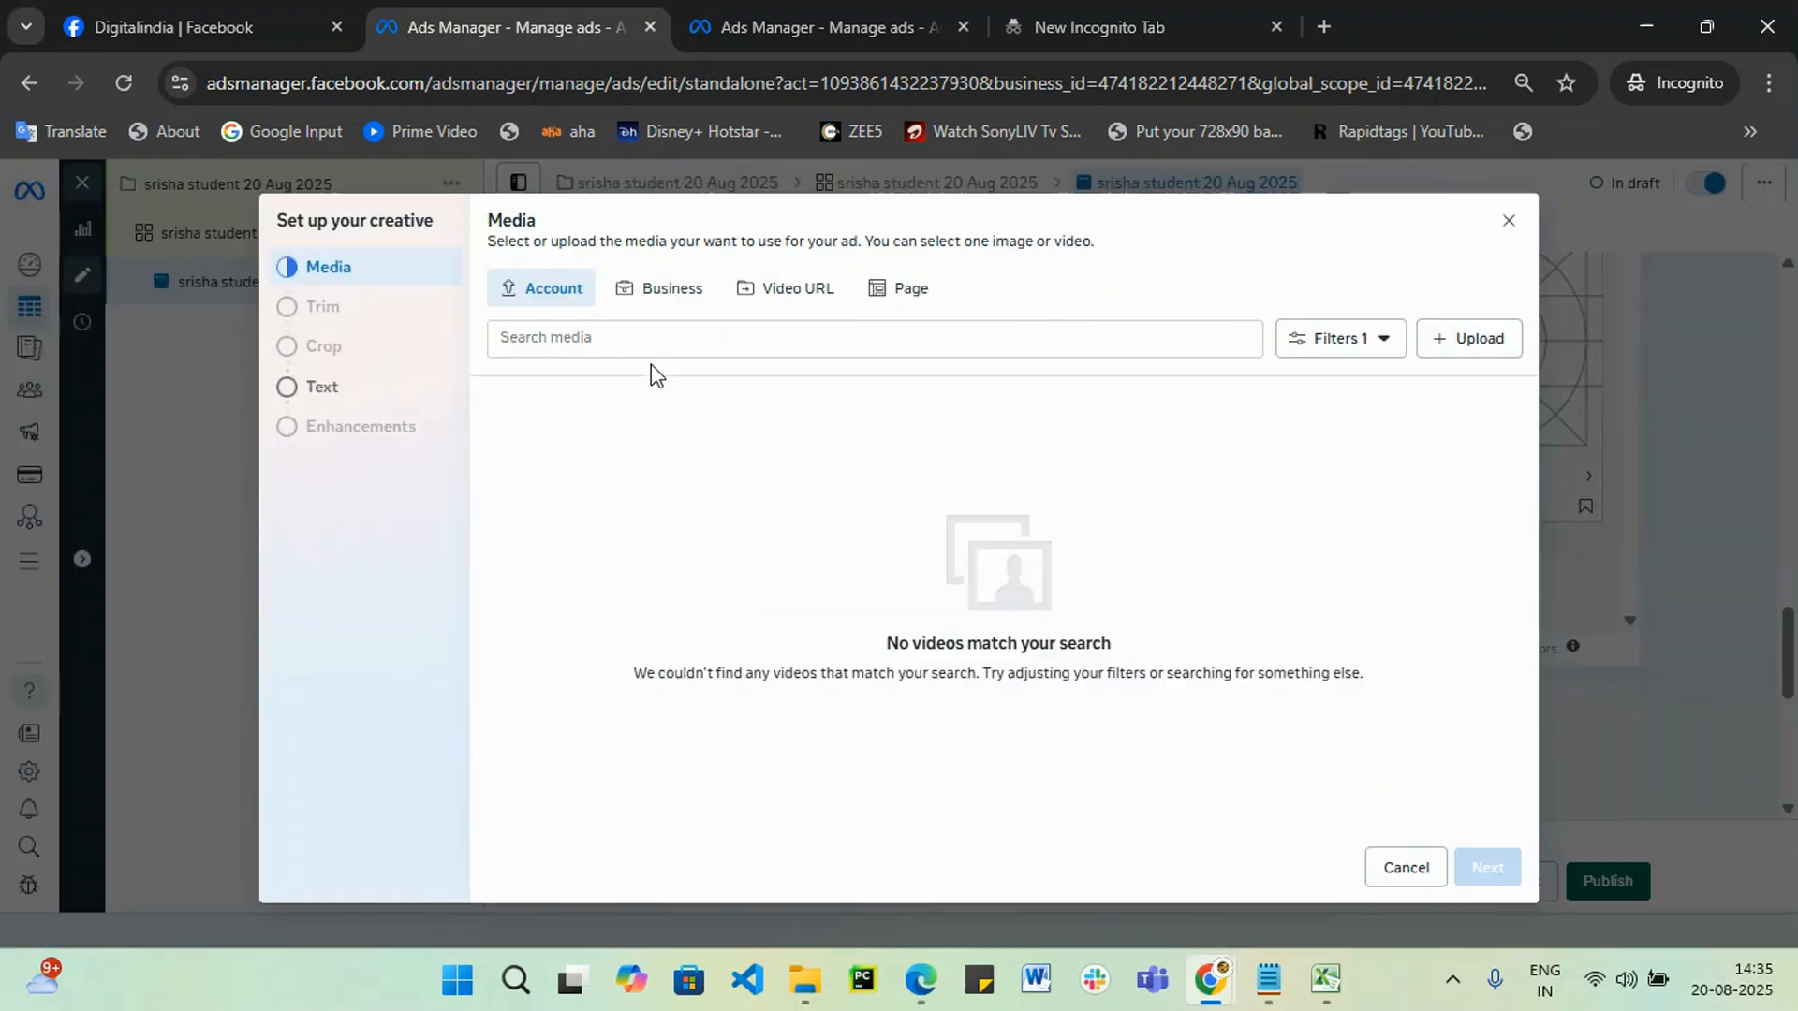
- Upload 'WhatsApp Video 2025-08-17 at 08.16.46' from Downloads as the ad media and continue to the text step
left_click(1476, 345)
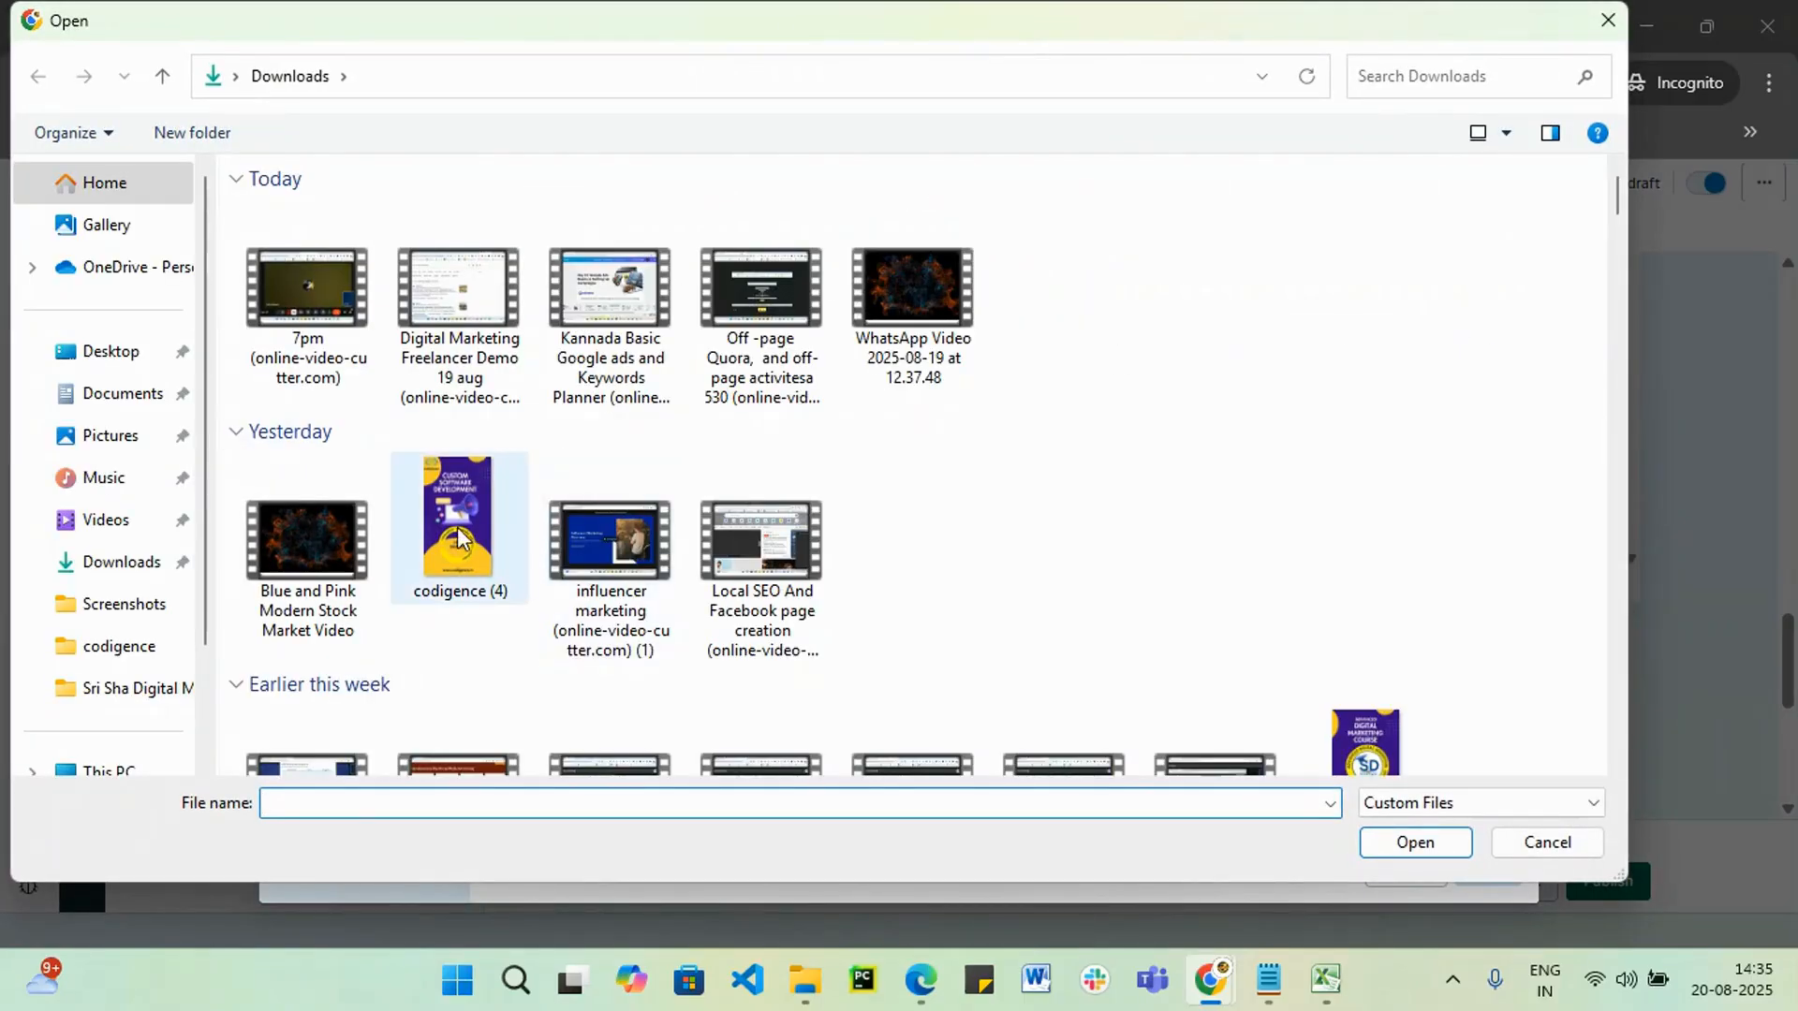
left_click(459, 539)
scroll(1011, 571, "down", 6)
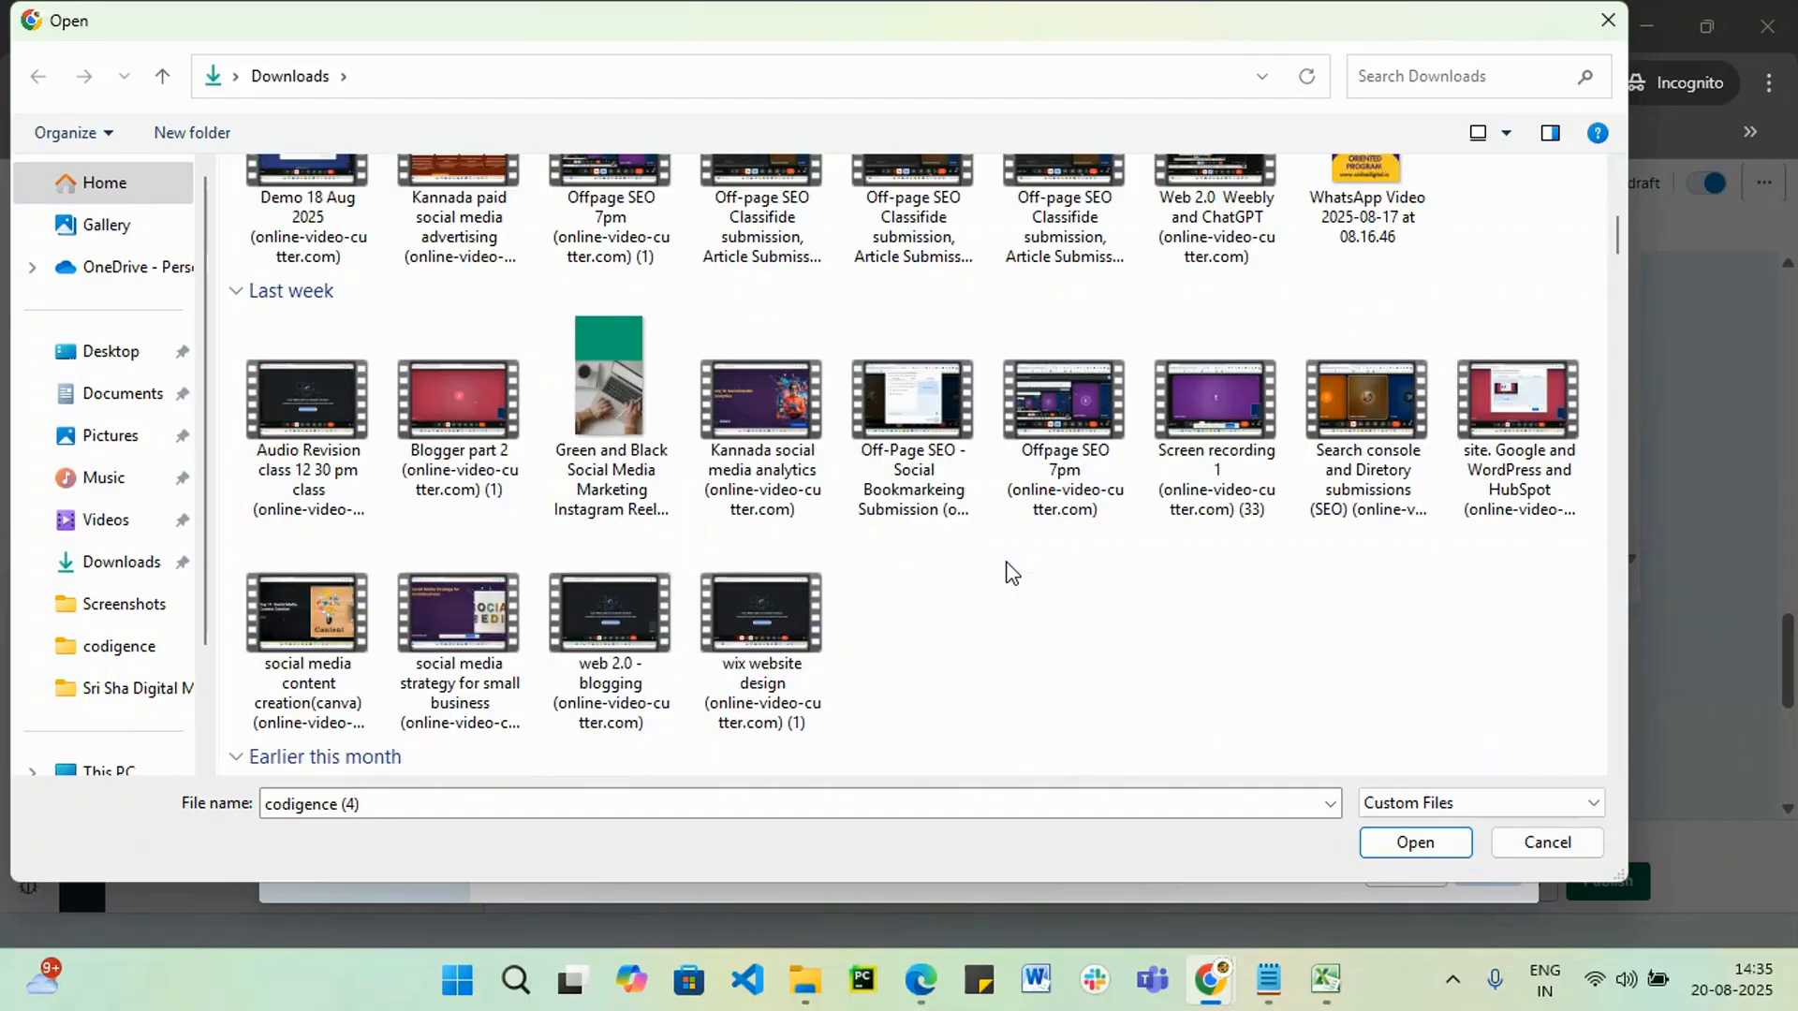
scroll(1011, 571, "up", 4)
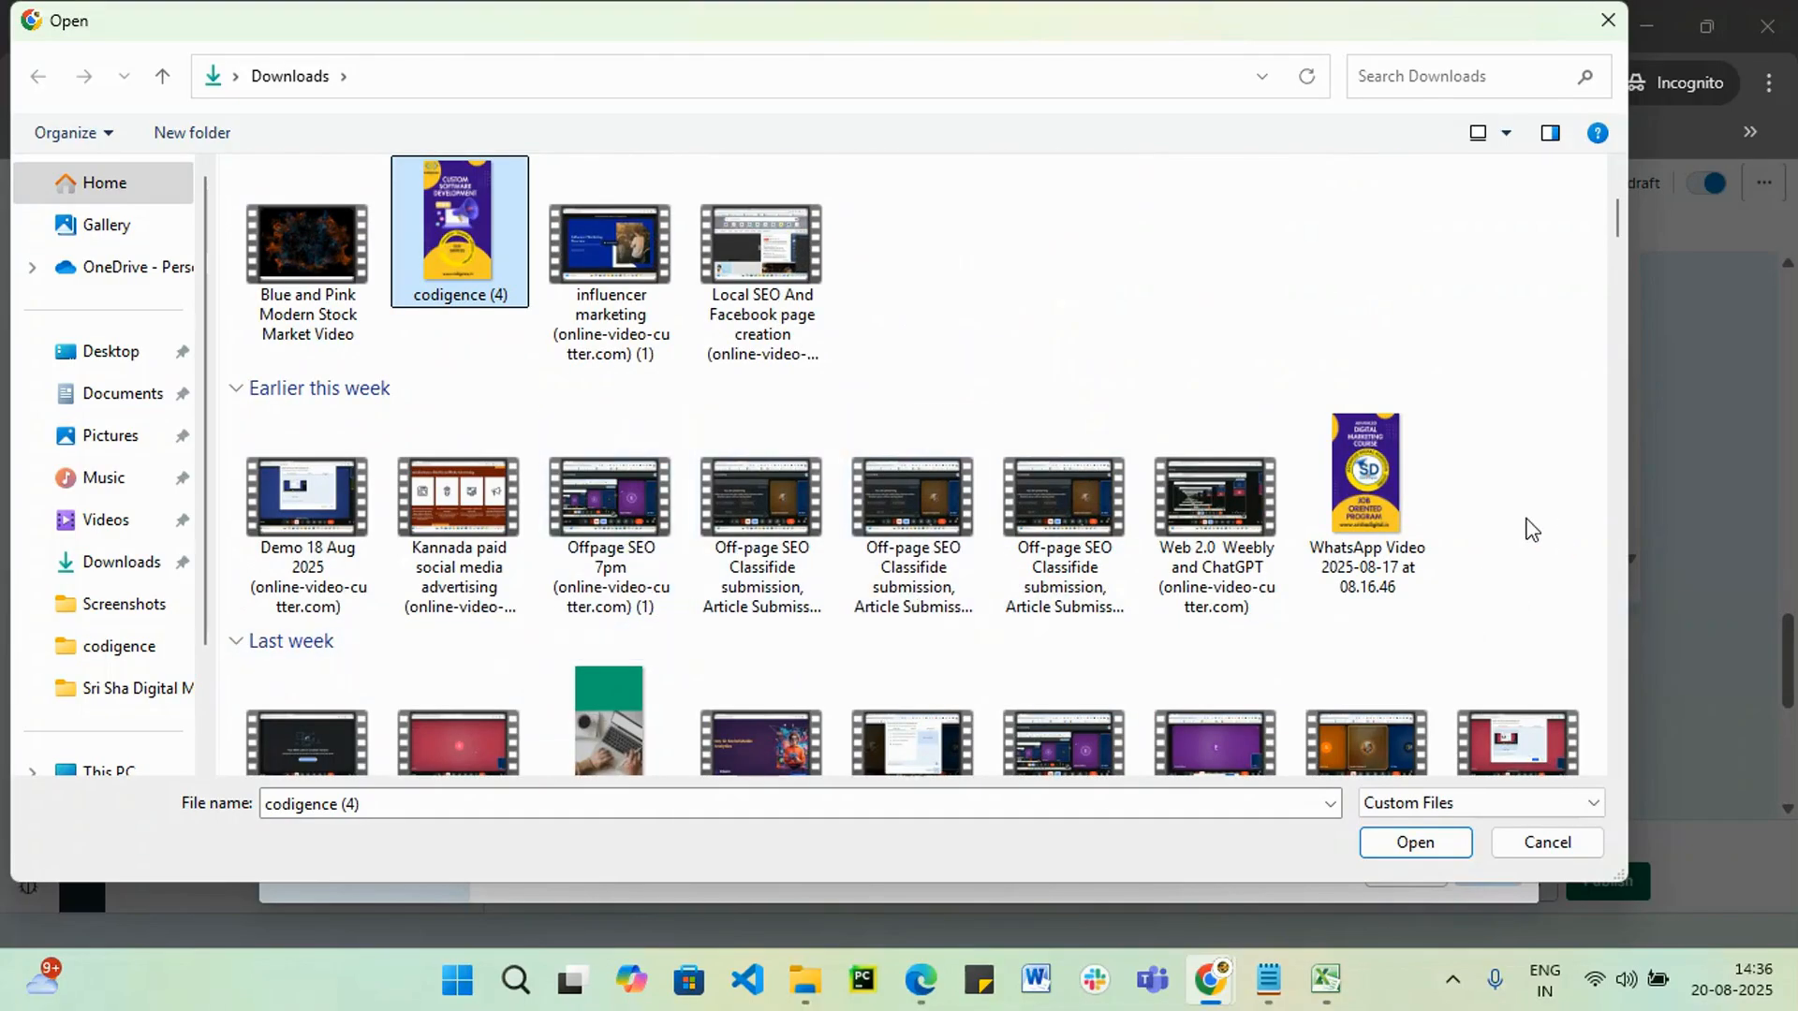
left_click(1373, 489)
left_click(1449, 842)
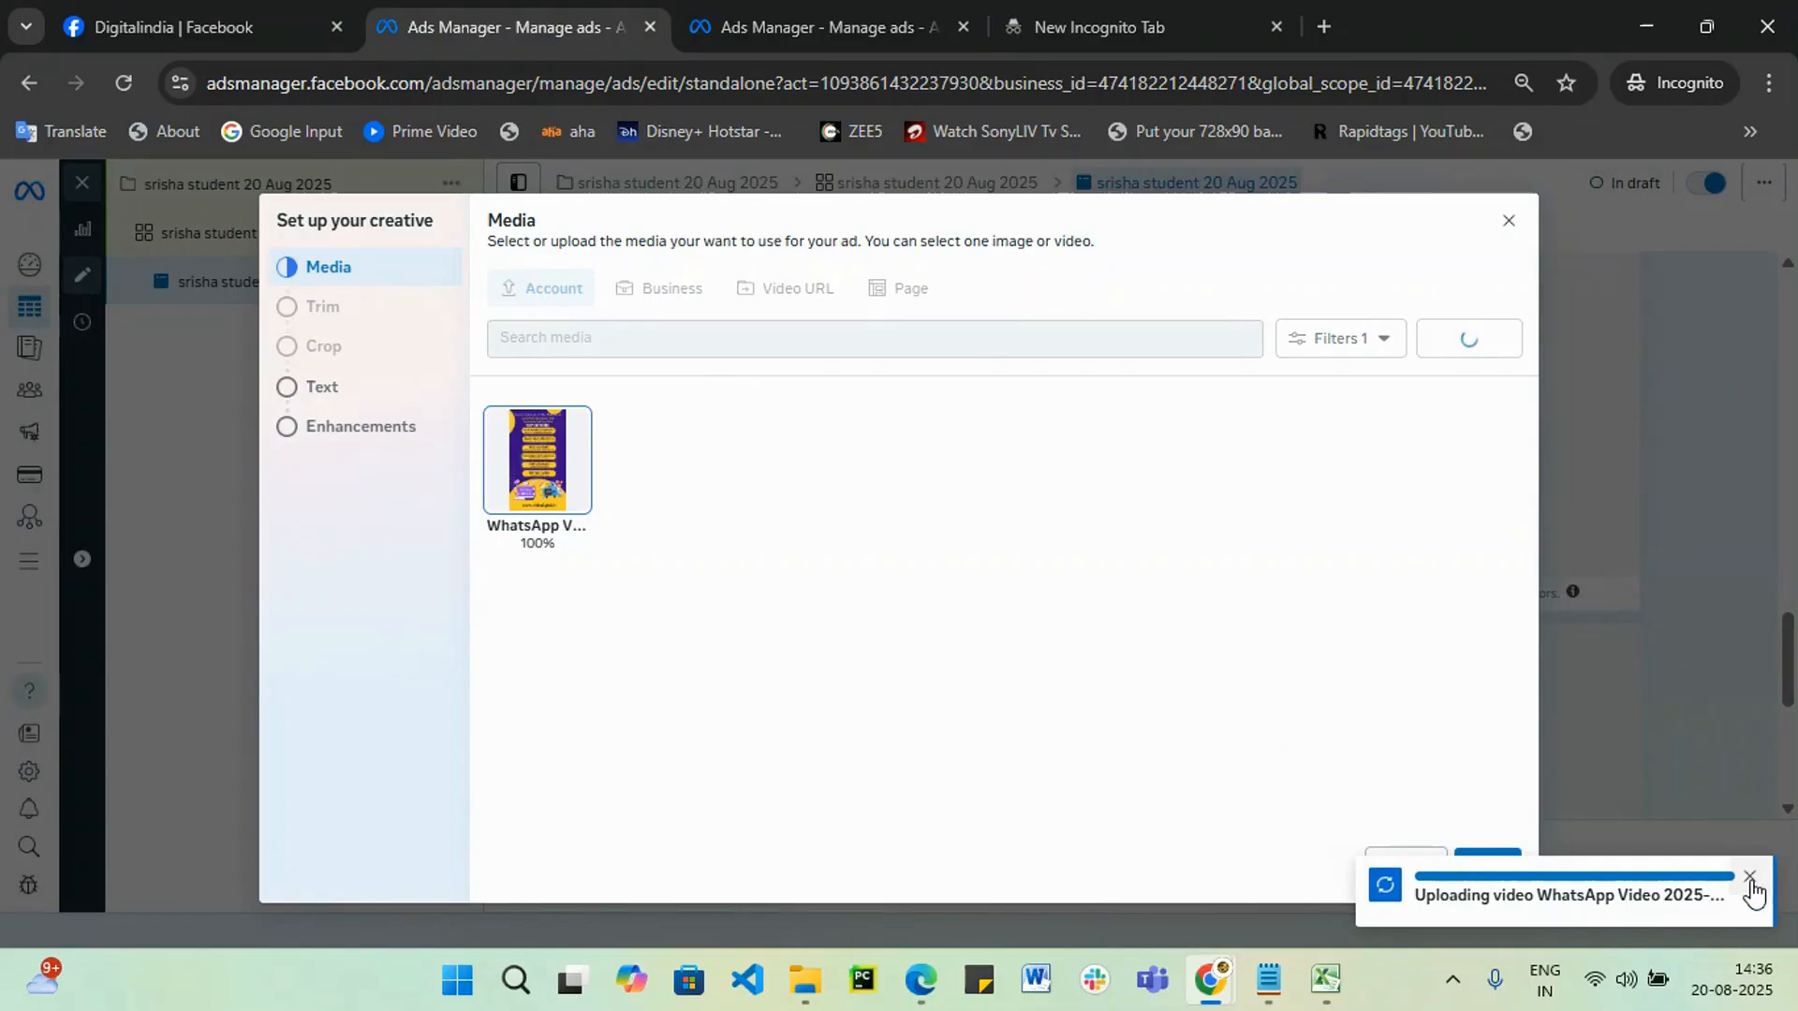
left_click(1750, 878)
left_click(1496, 871)
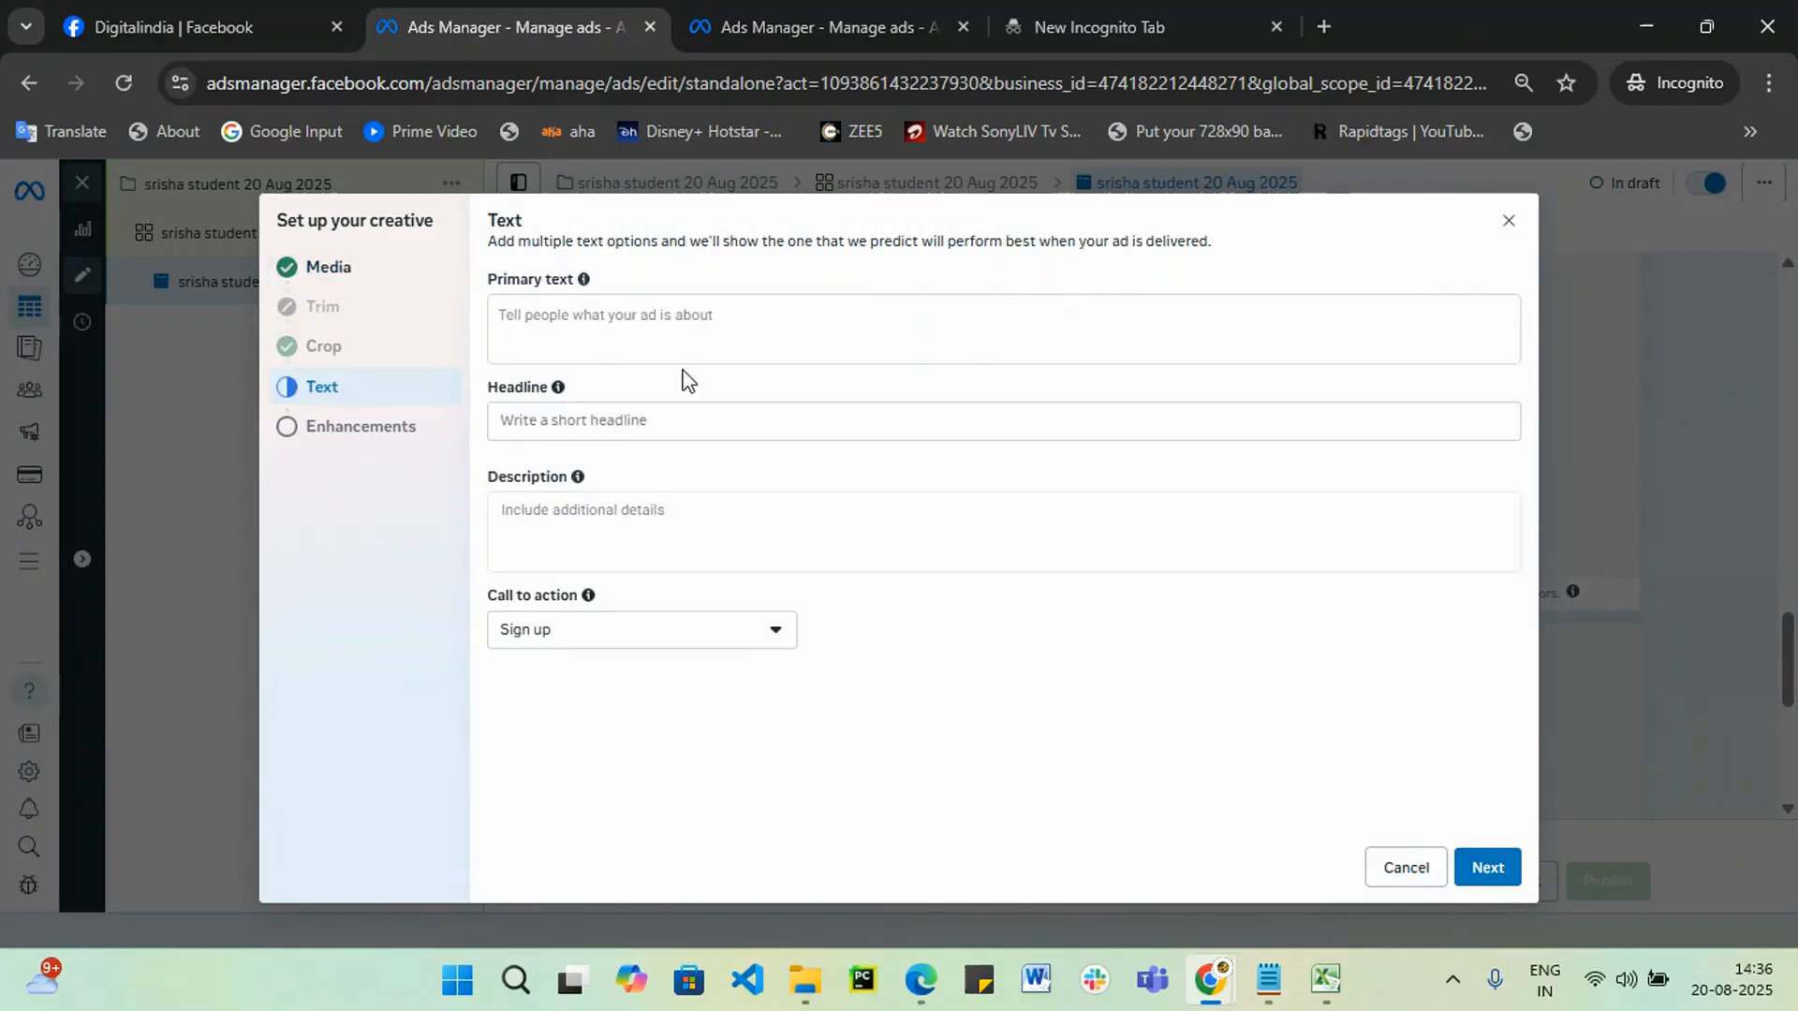
left_click(1634, 17)
- Open ChatGPT and its 'Best digital marketing institute' chat
left_click(476, 81)
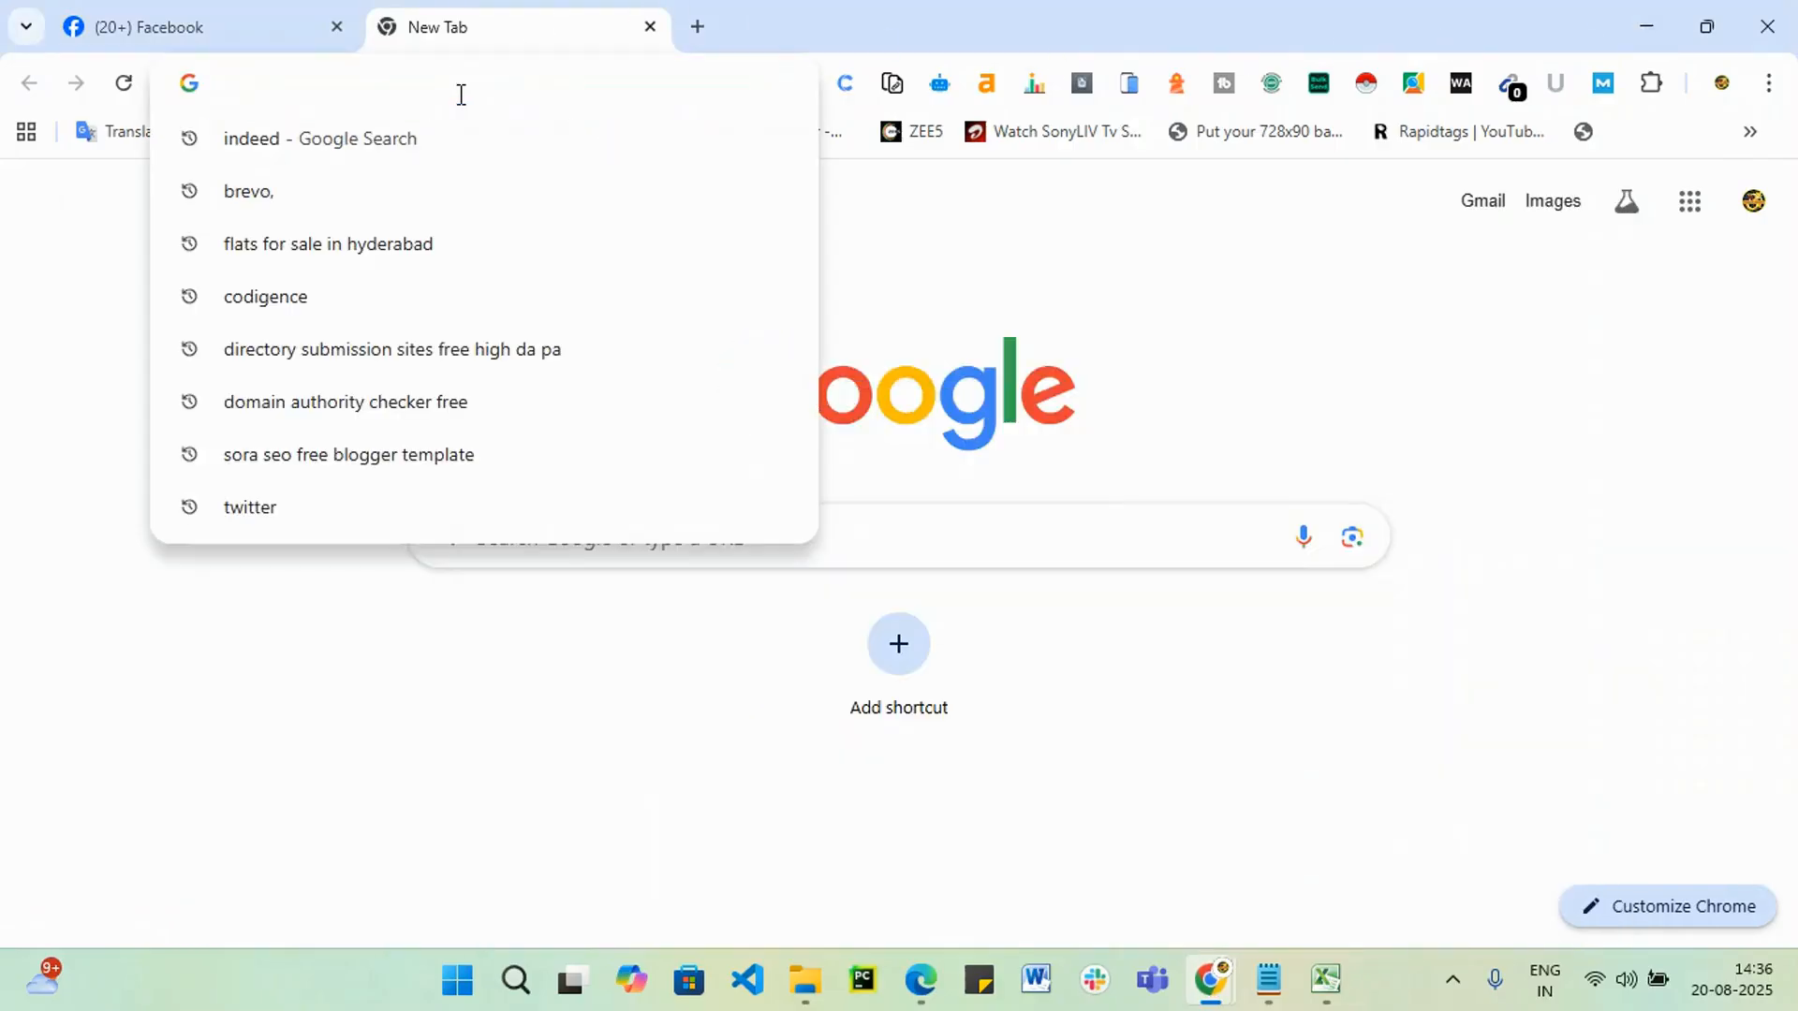
type("ch")
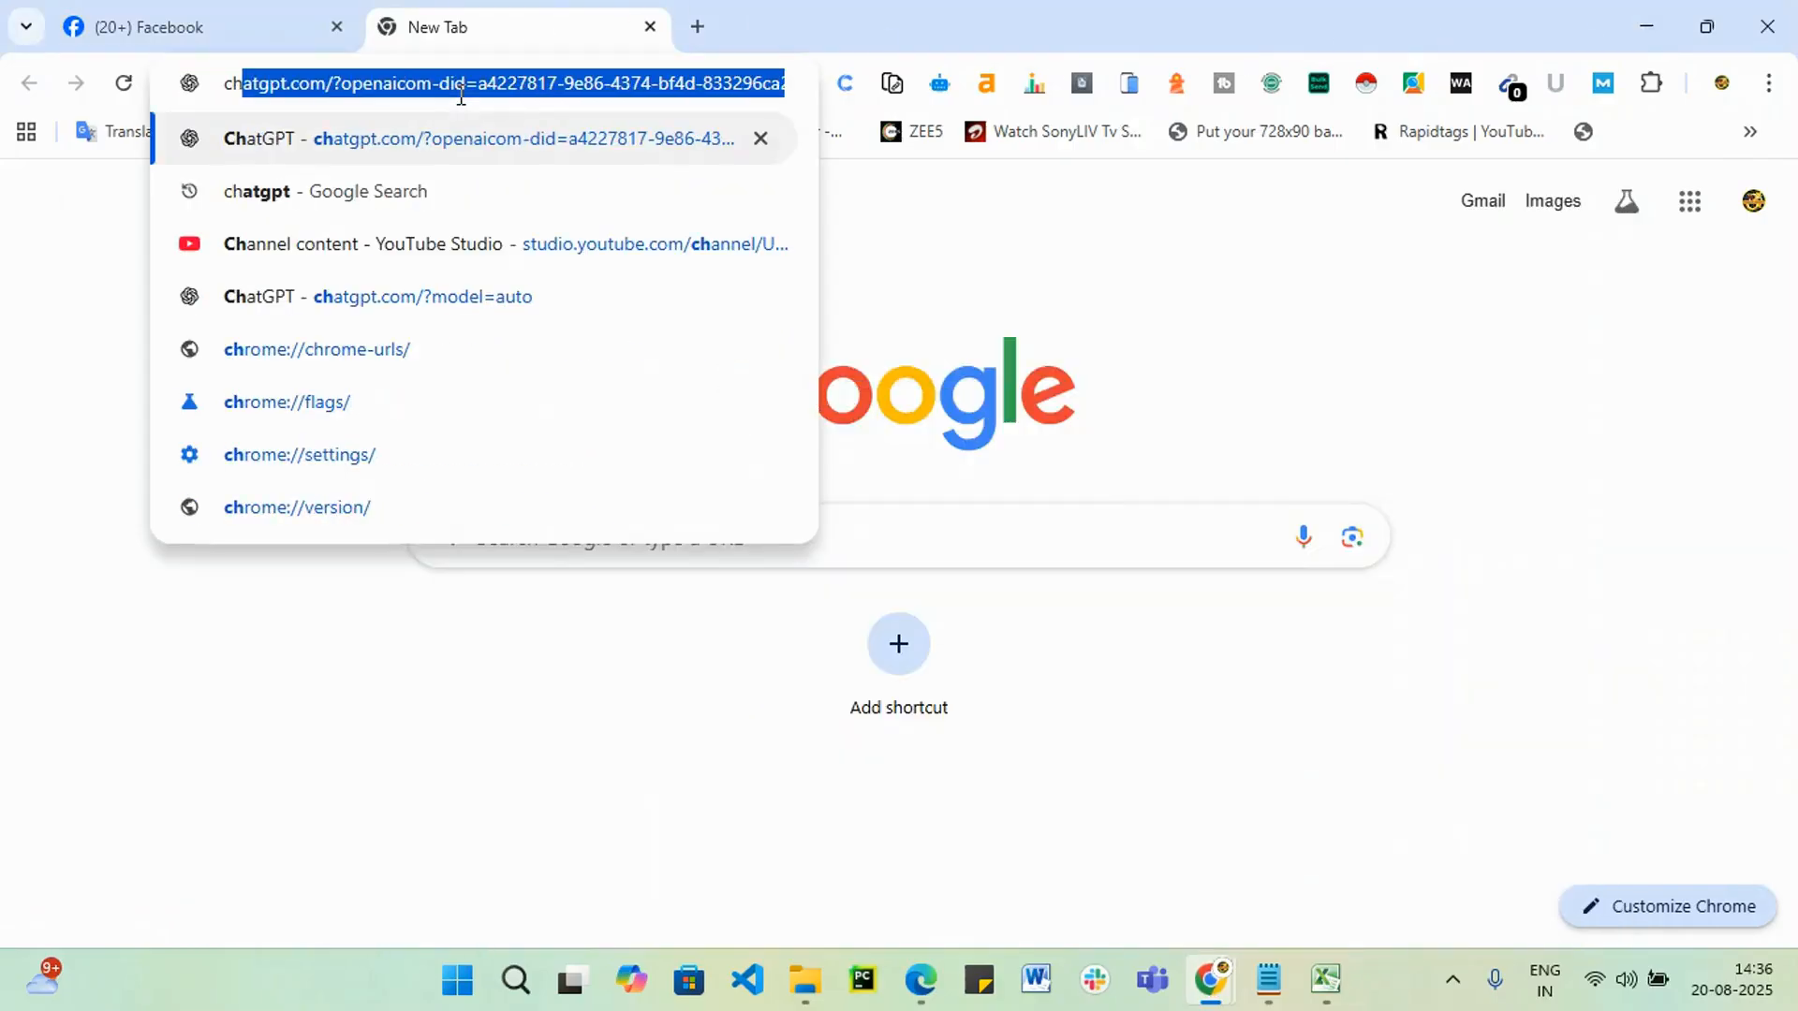
key("Return")
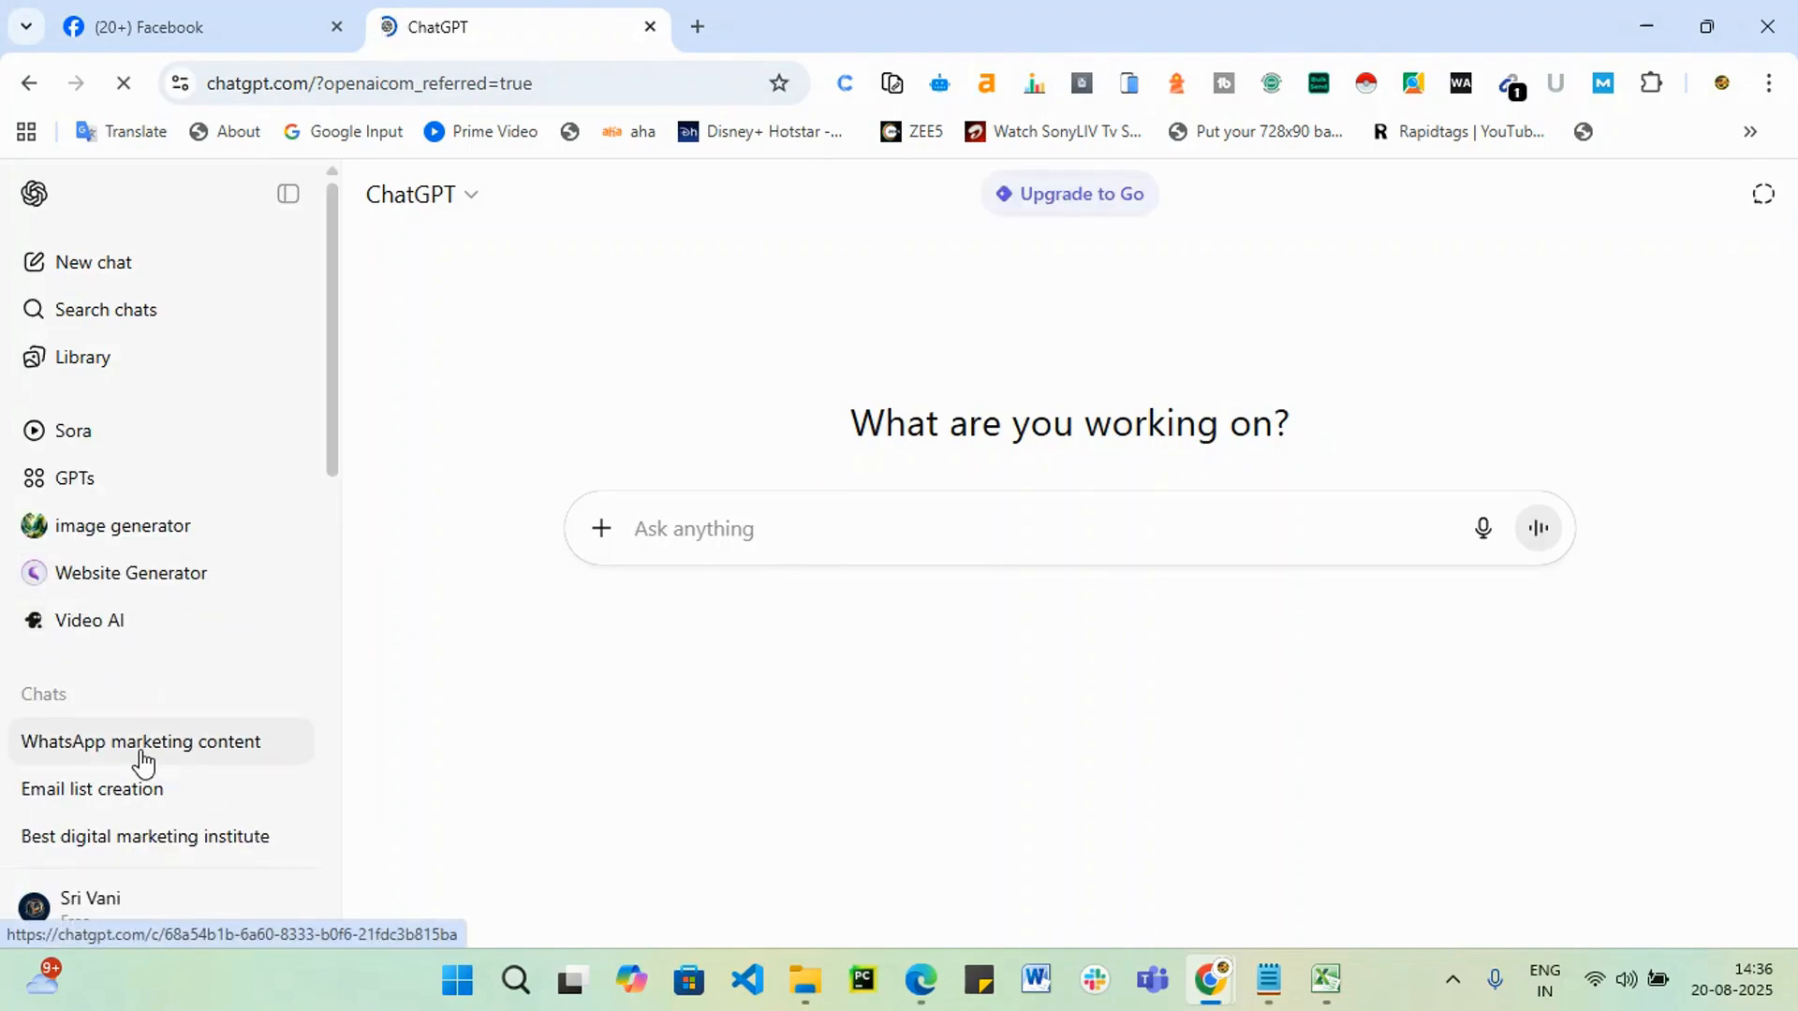
left_click(137, 838)
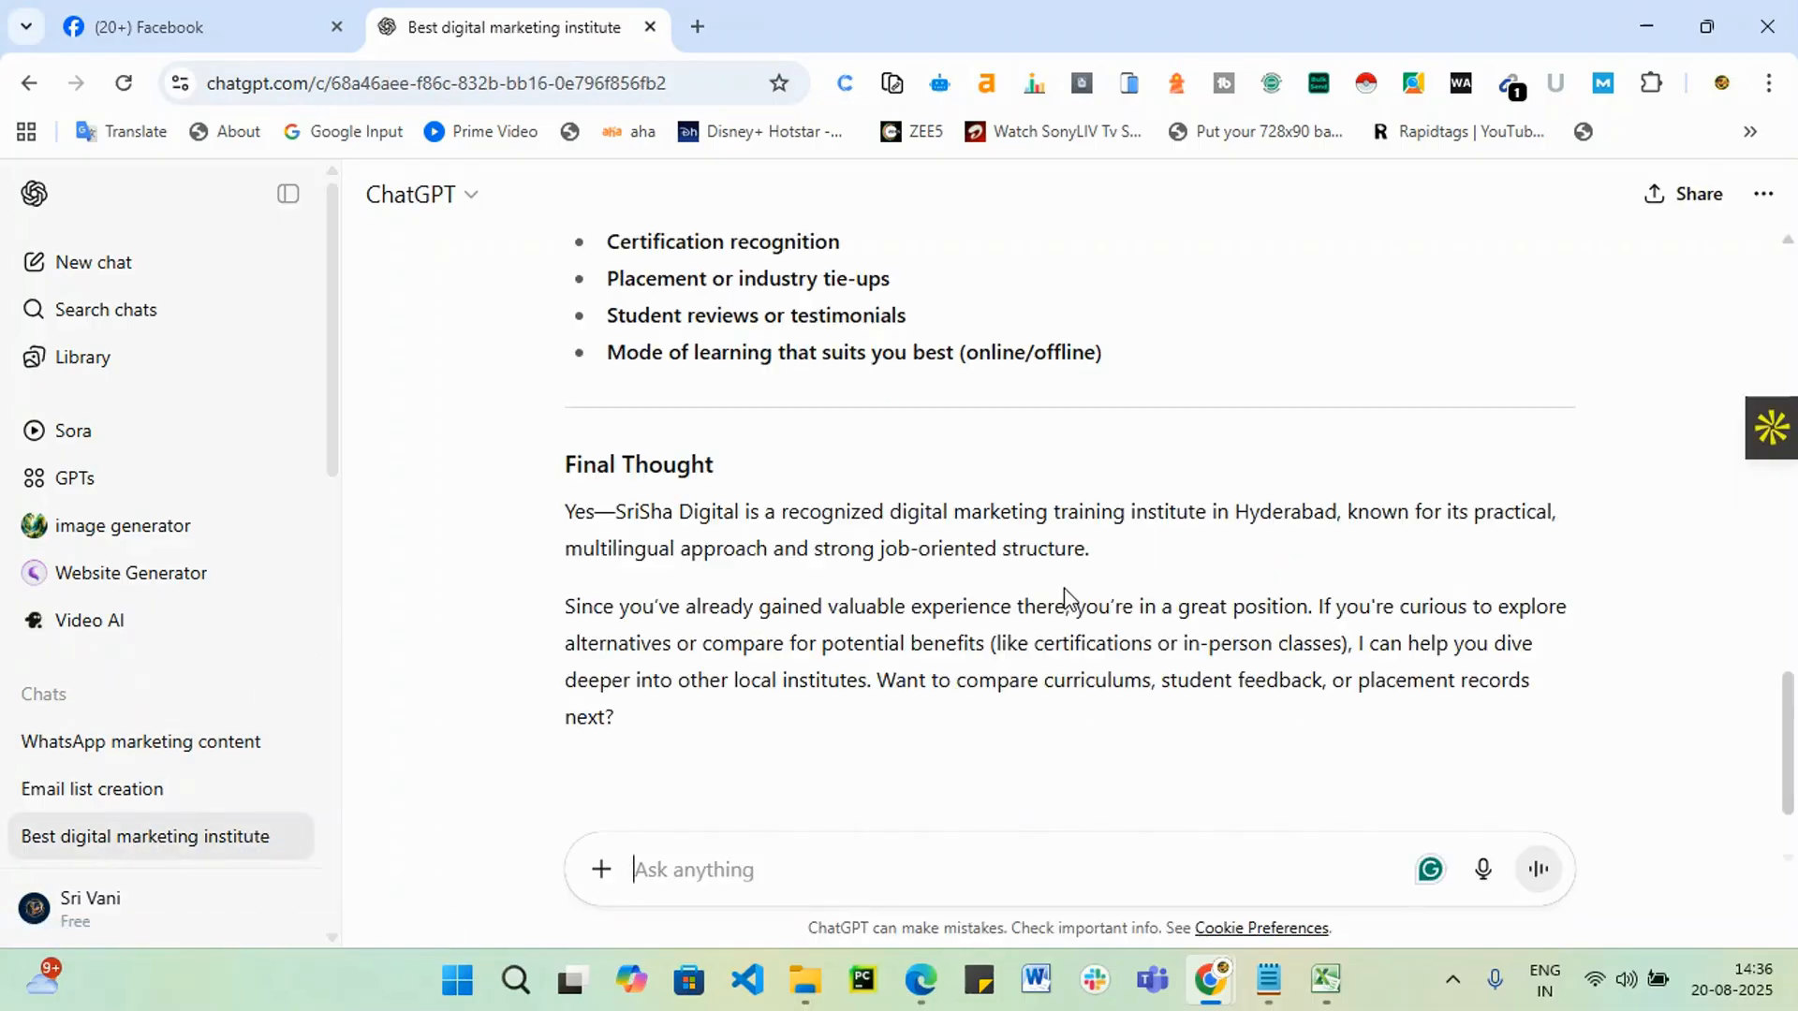
- Select the Final Thought sentence about SriSha Digital and return to the Ads Manager form
scroll(1064, 596, "up", 6)
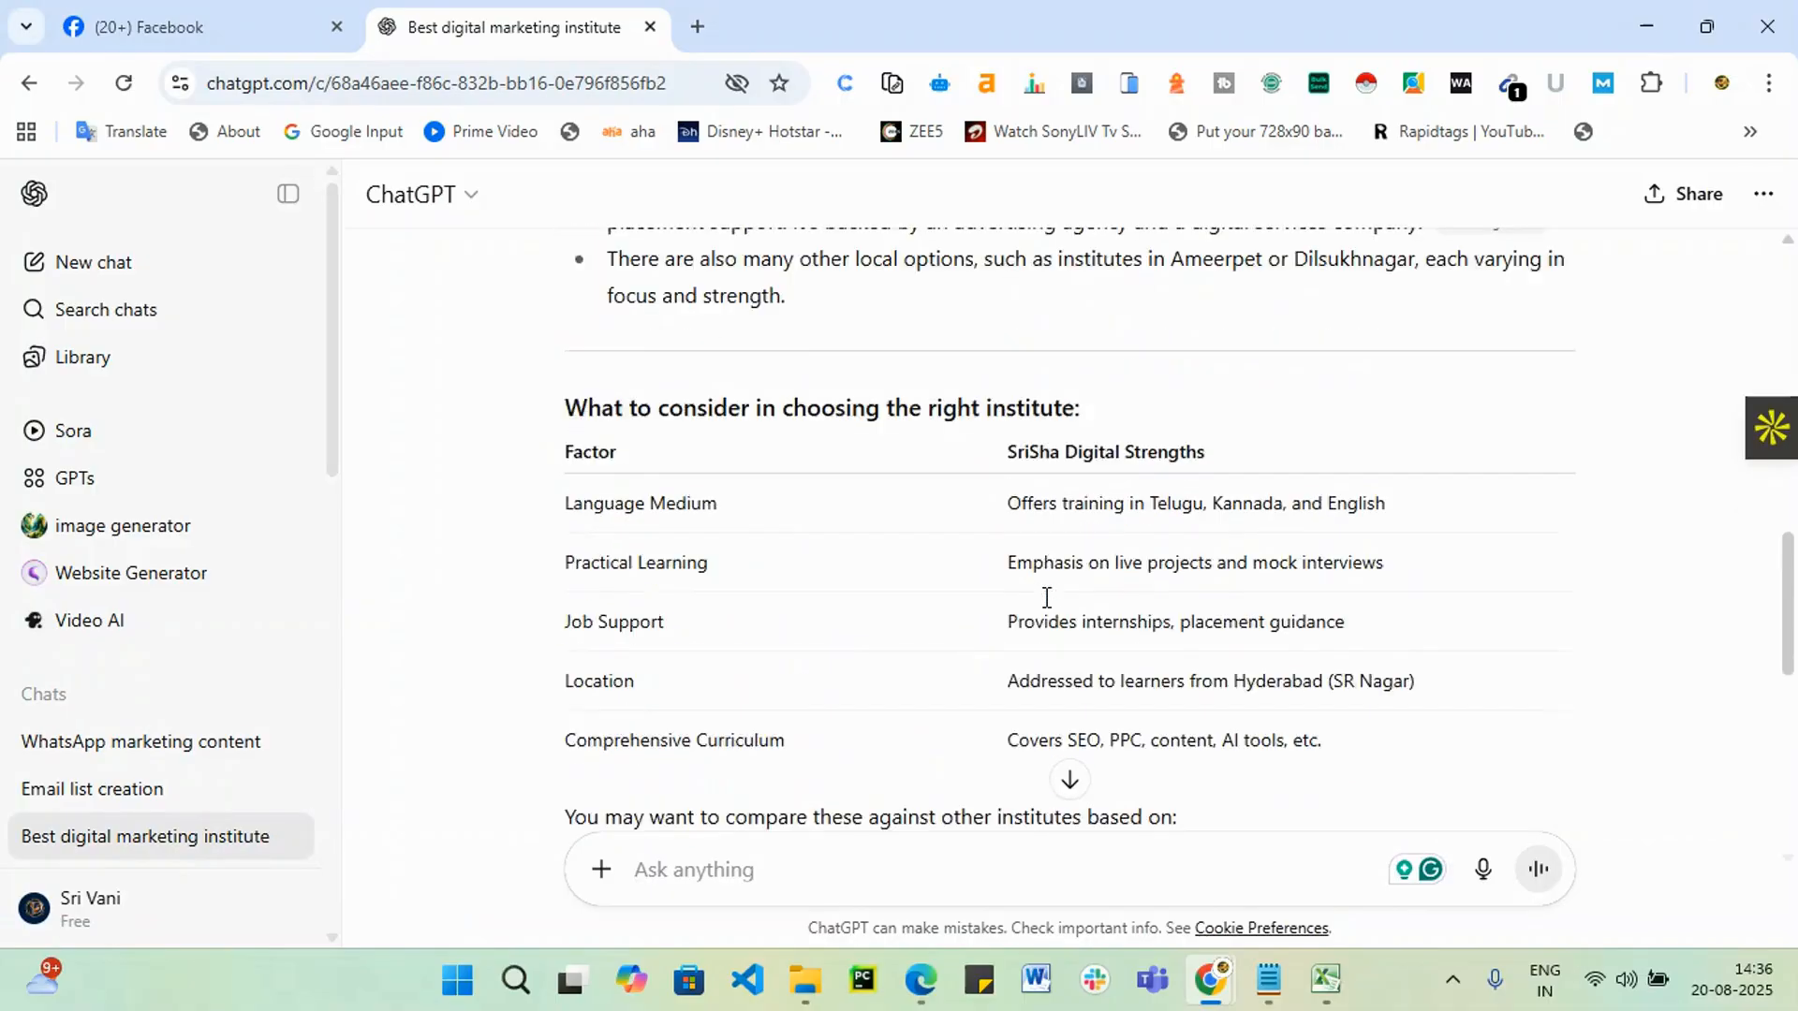
scroll(1046, 597, "up", 5)
scroll(1046, 600, "down", 9)
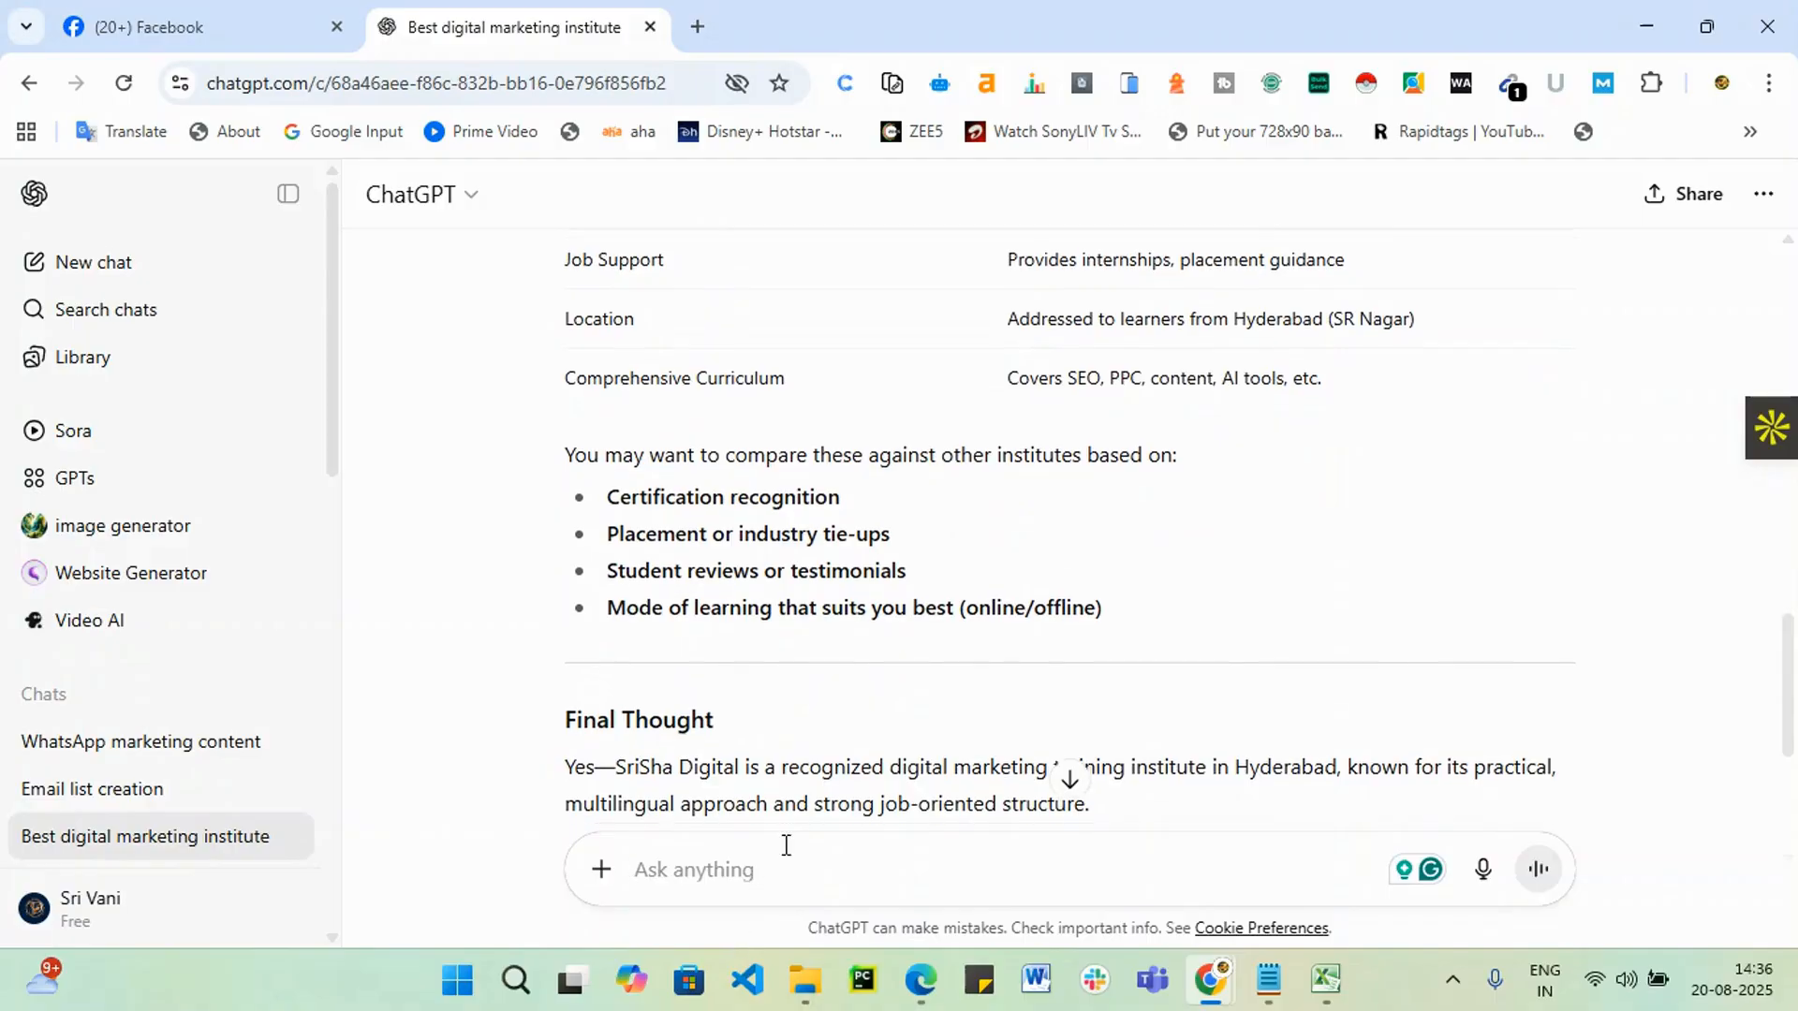
scroll(783, 843, "down", 5)
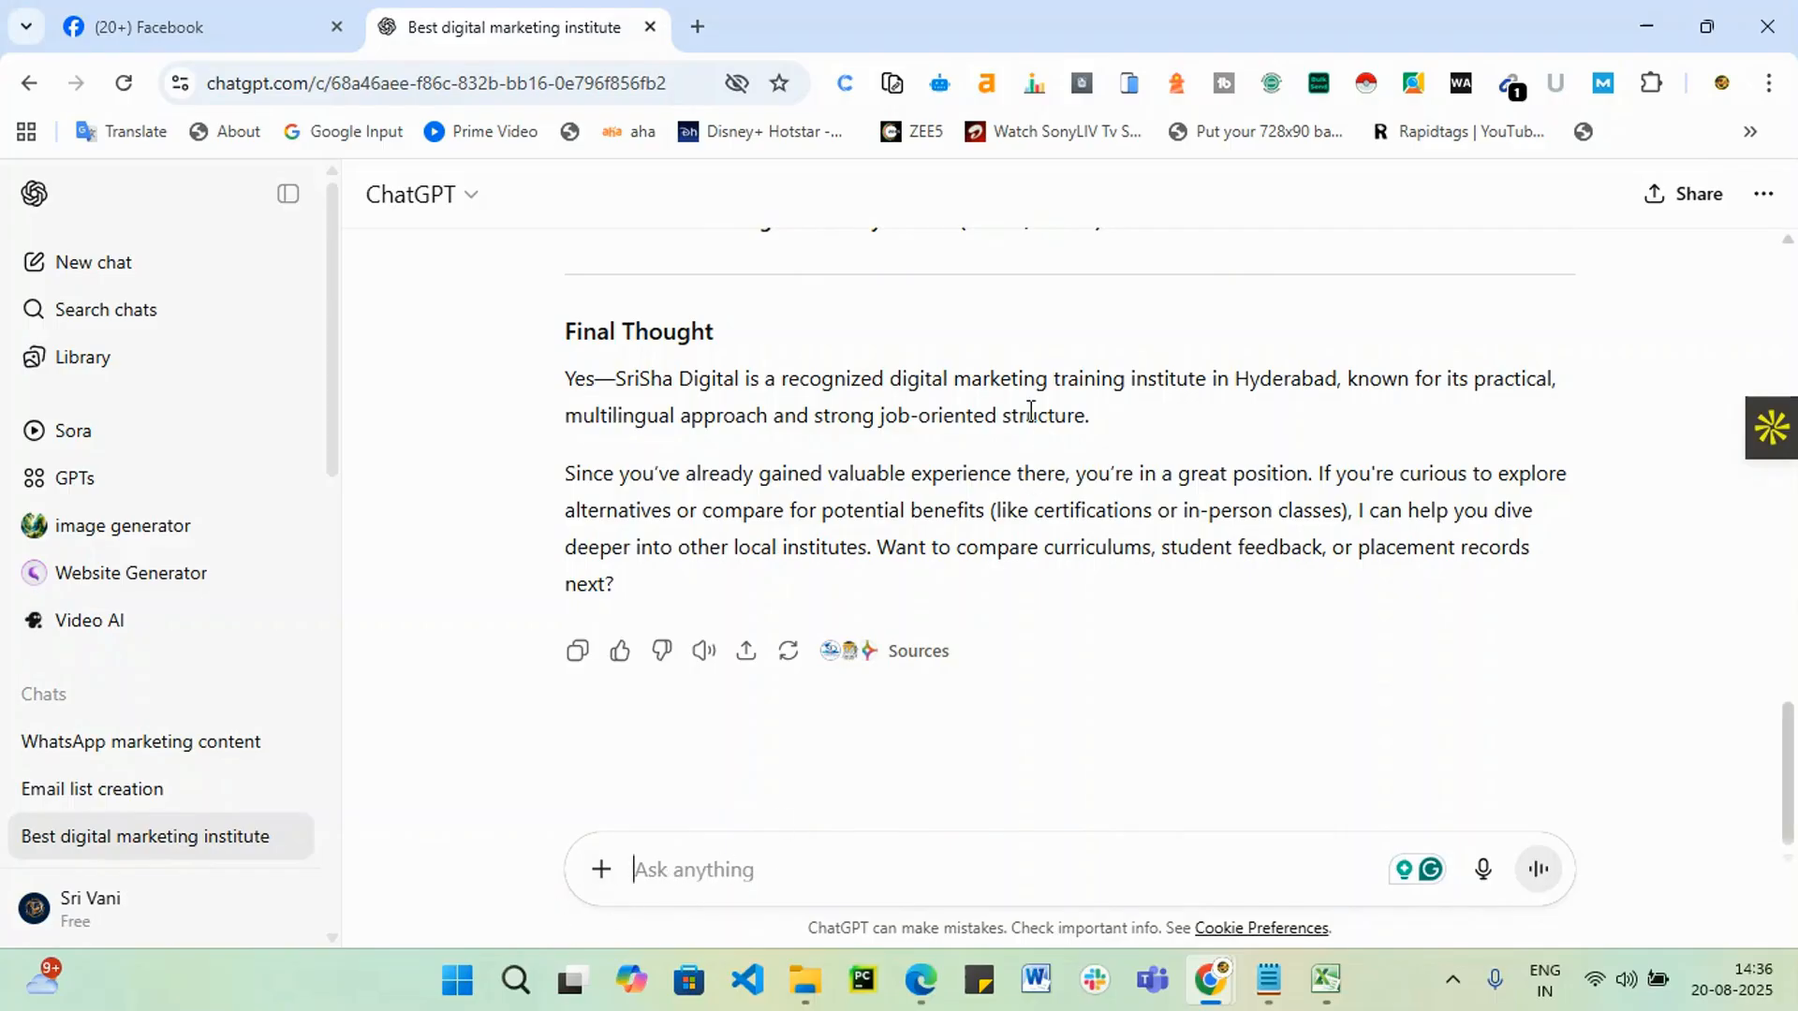
left_click_drag(1111, 415, 616, 374)
key("ctrl+c")
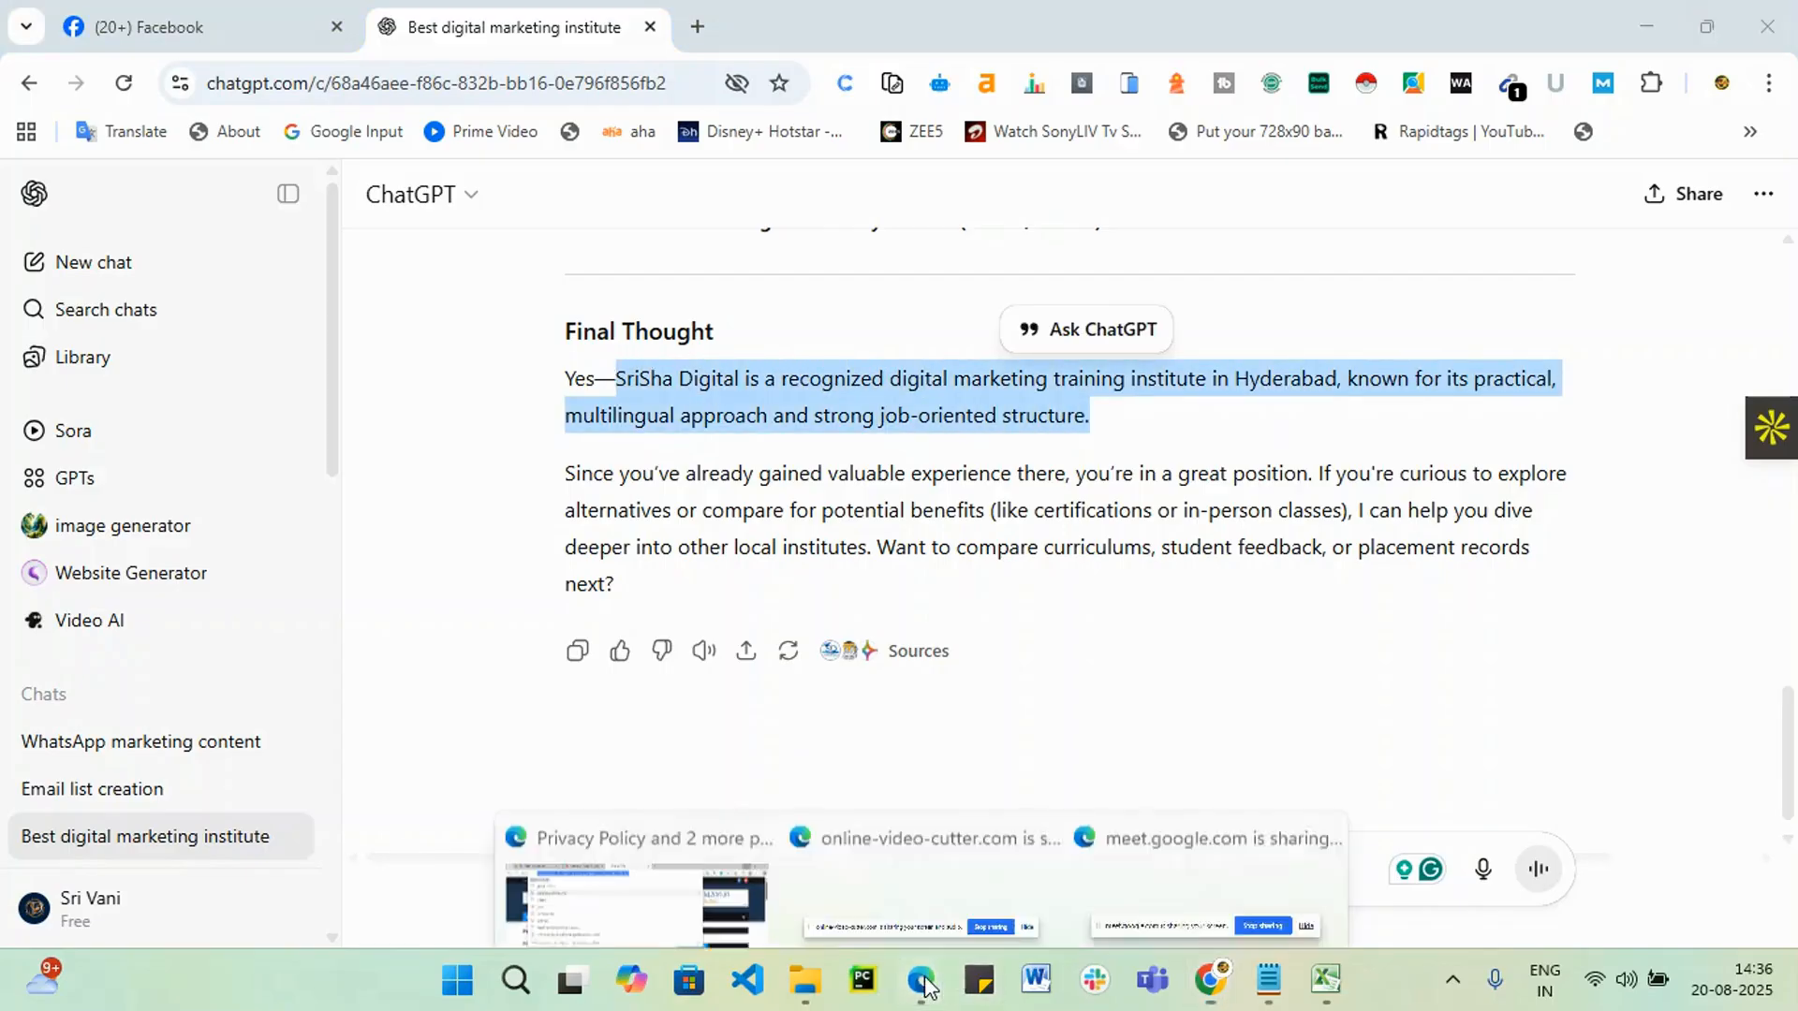
mouse_move(1212, 989)
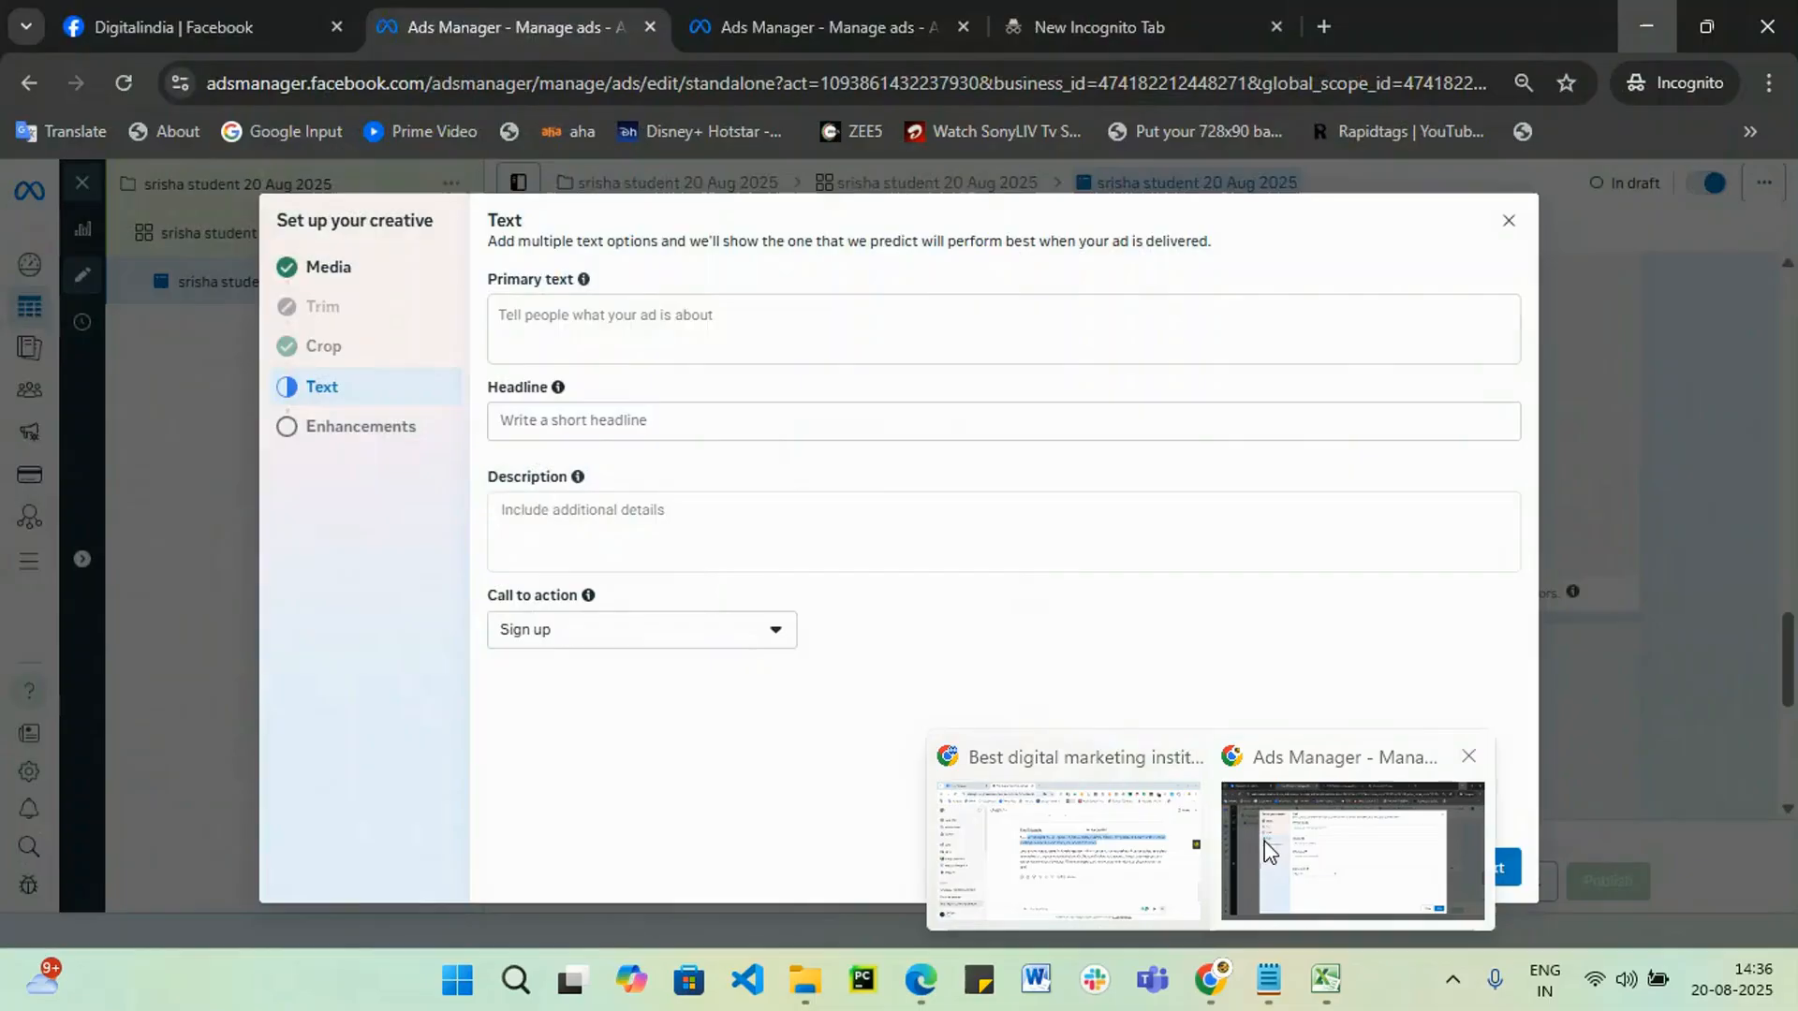
left_click(1264, 841)
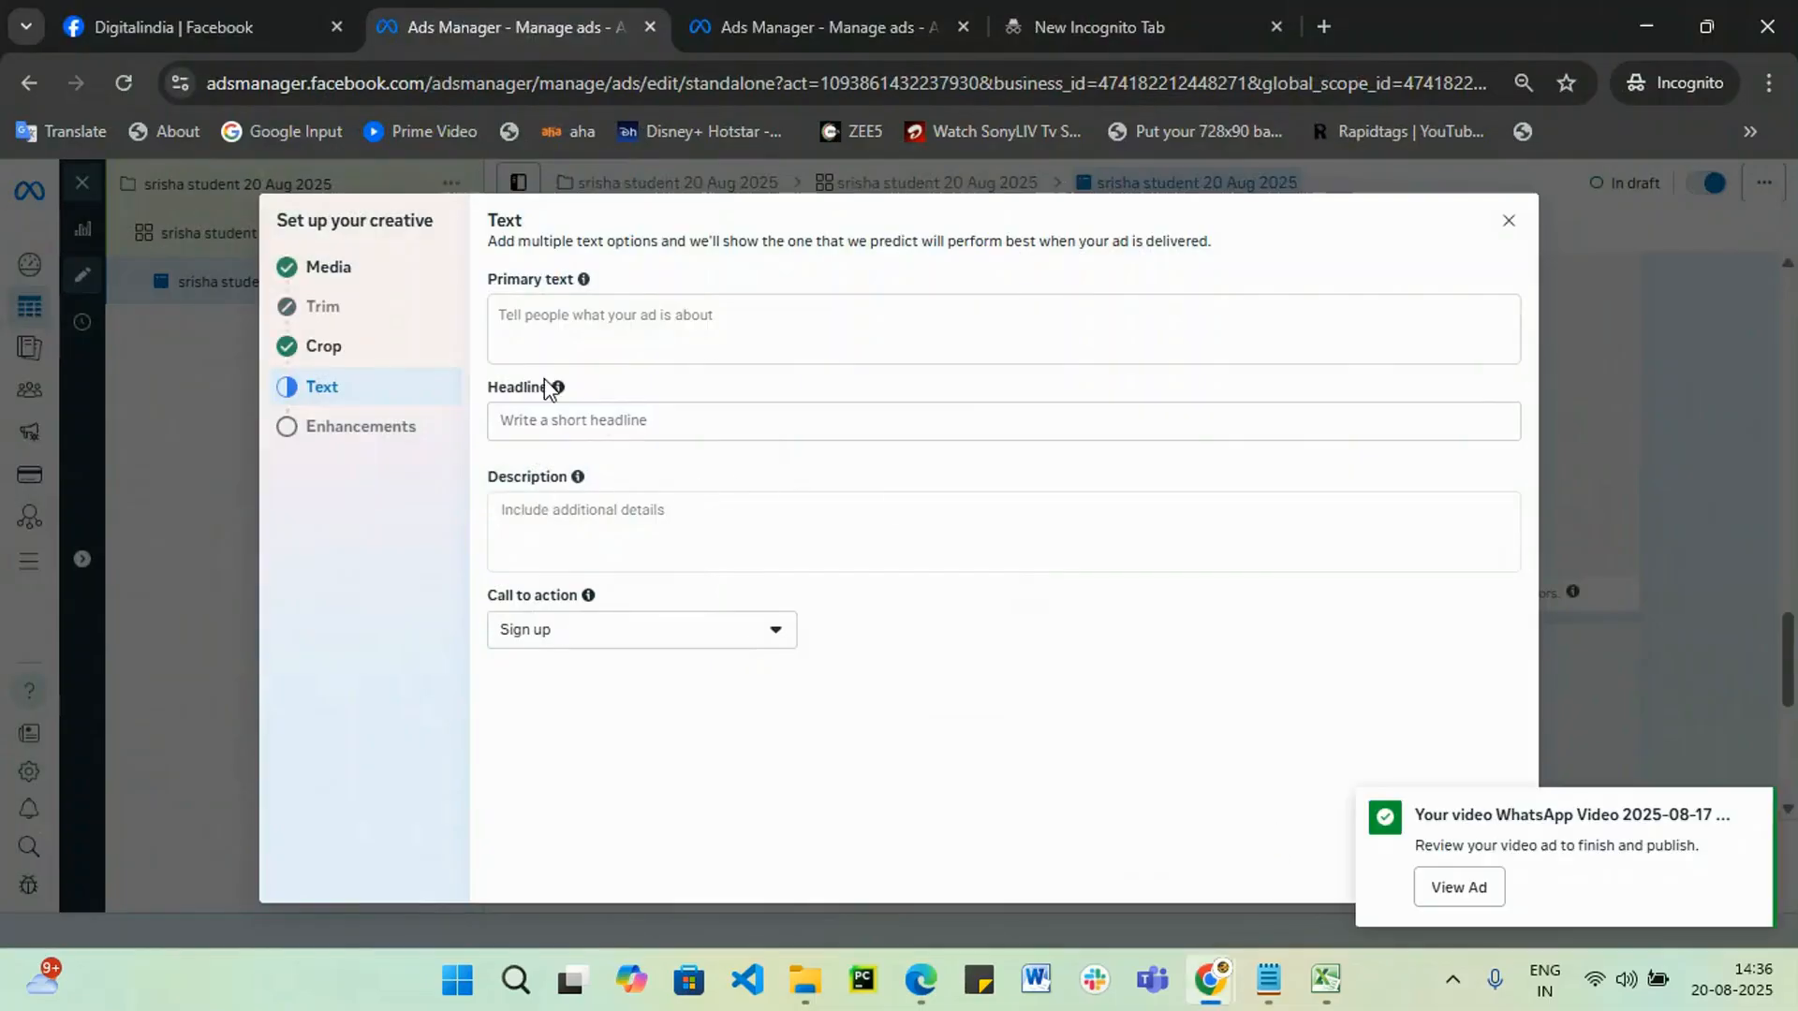
- Paste the copied SriSha Digital training-institute sentence into the ad's Primary text
left_click(553, 339)
key("ctrl+v")
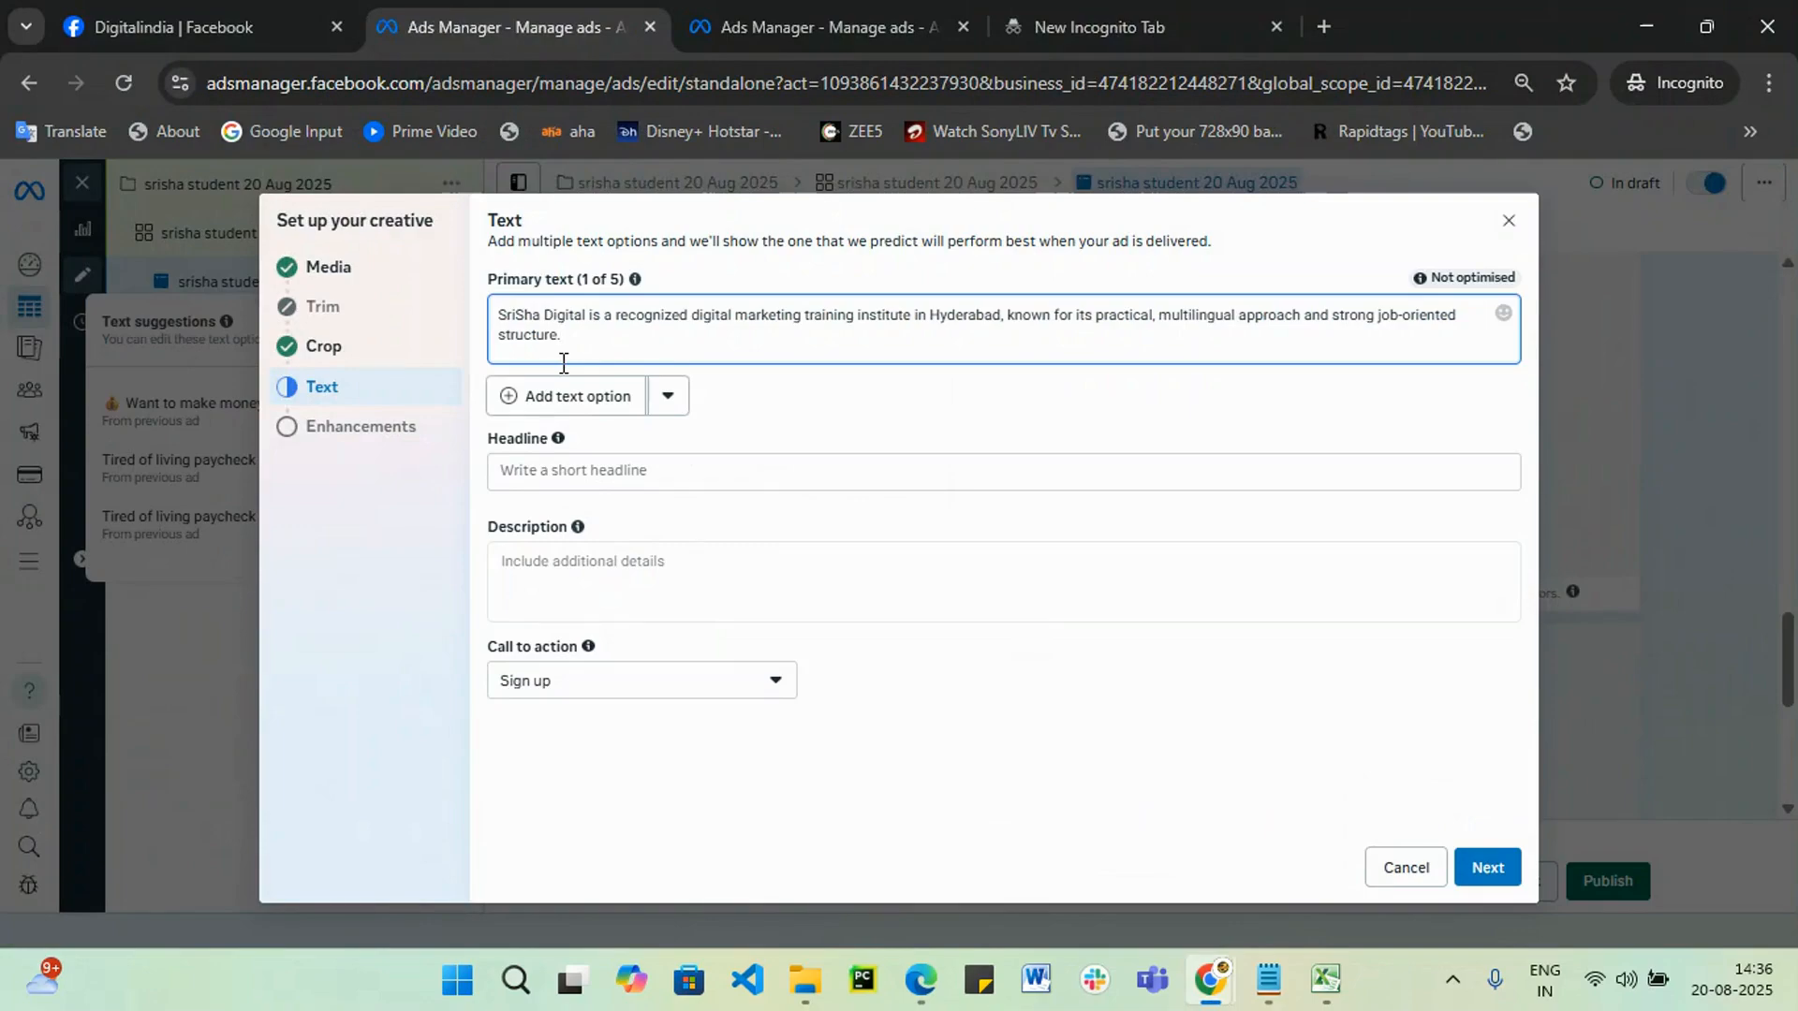
- Ask ChatGPT to 'create fb post ad content'
left_click(1635, 30)
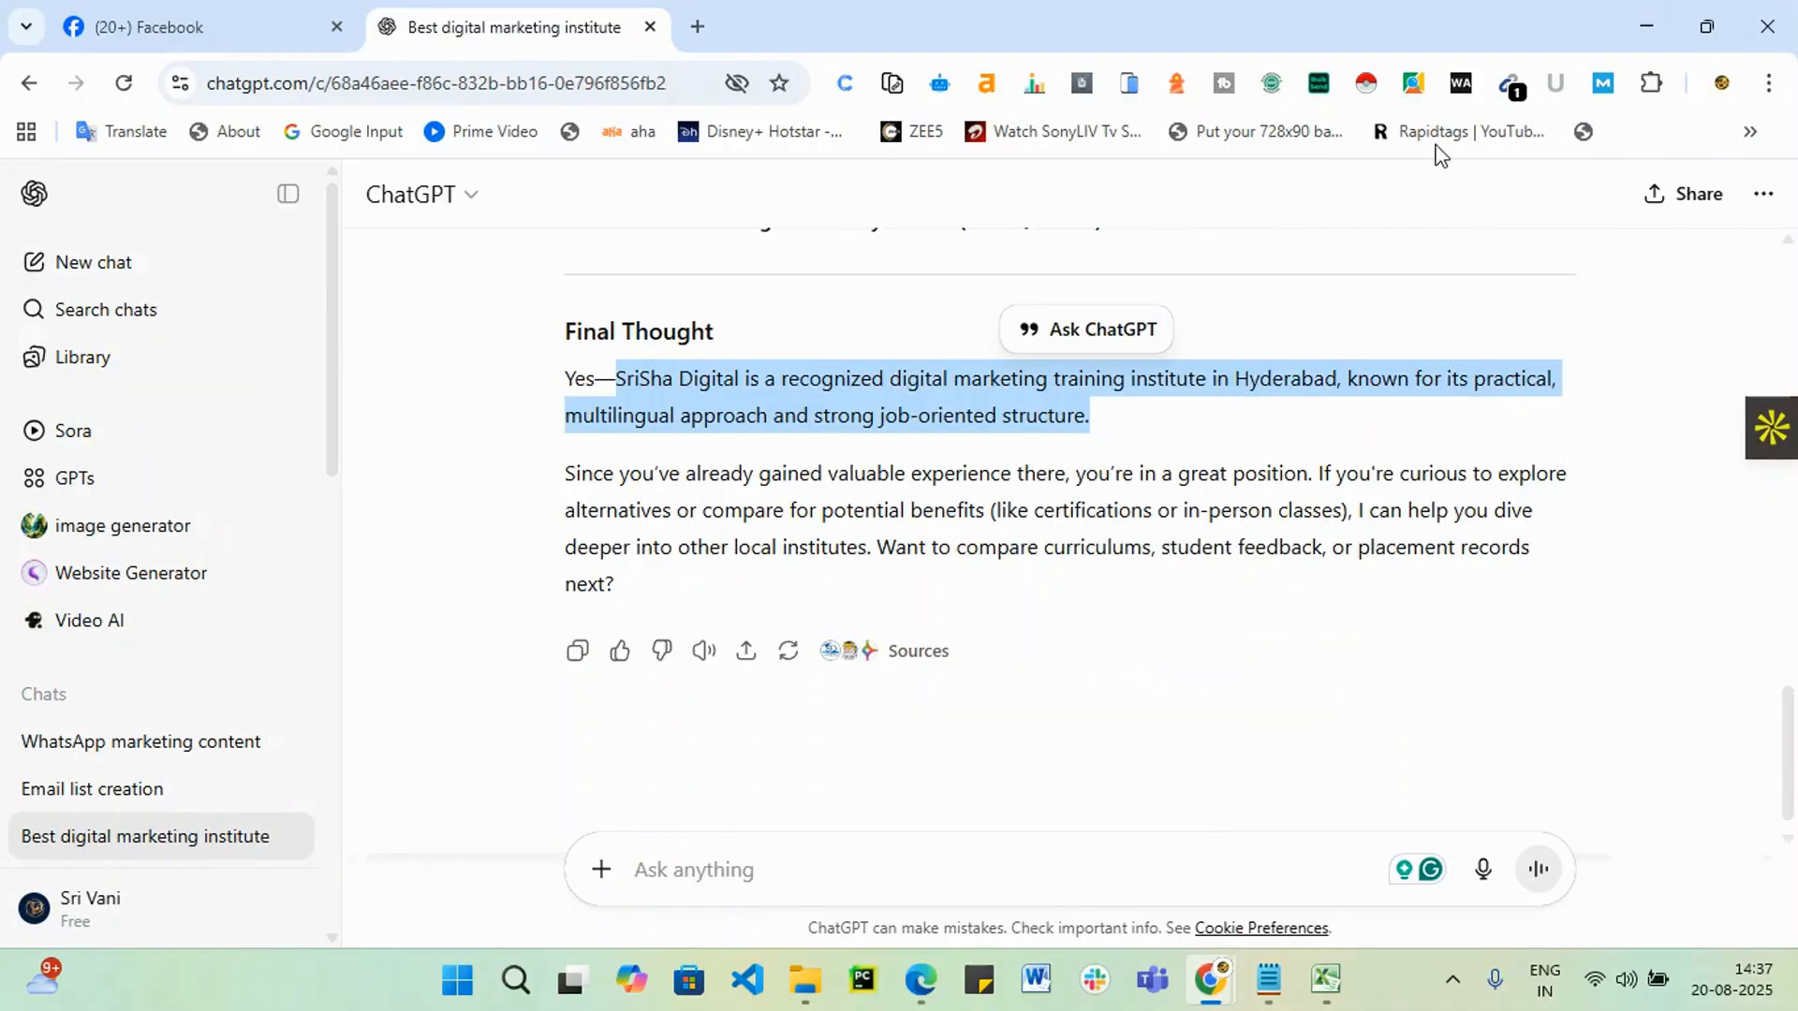
scroll(978, 655, "up", 15)
scroll(974, 637, "up", 9)
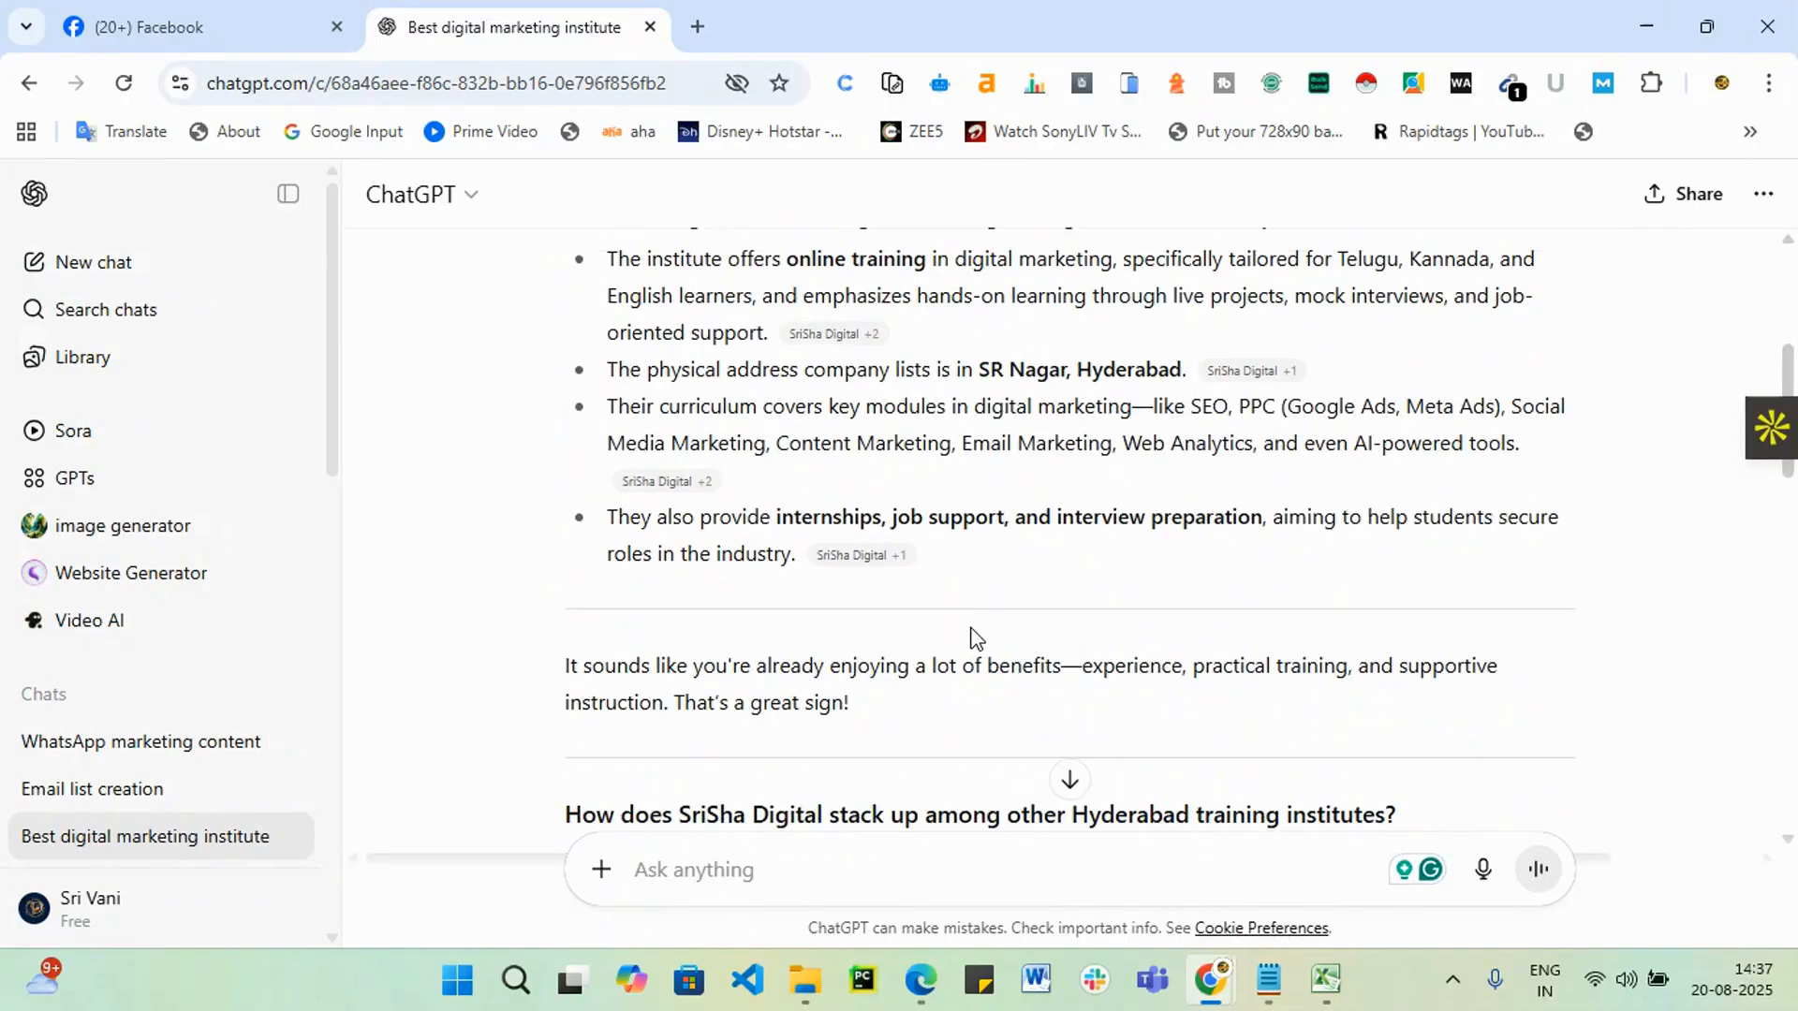
scroll(972, 627, "down", 3)
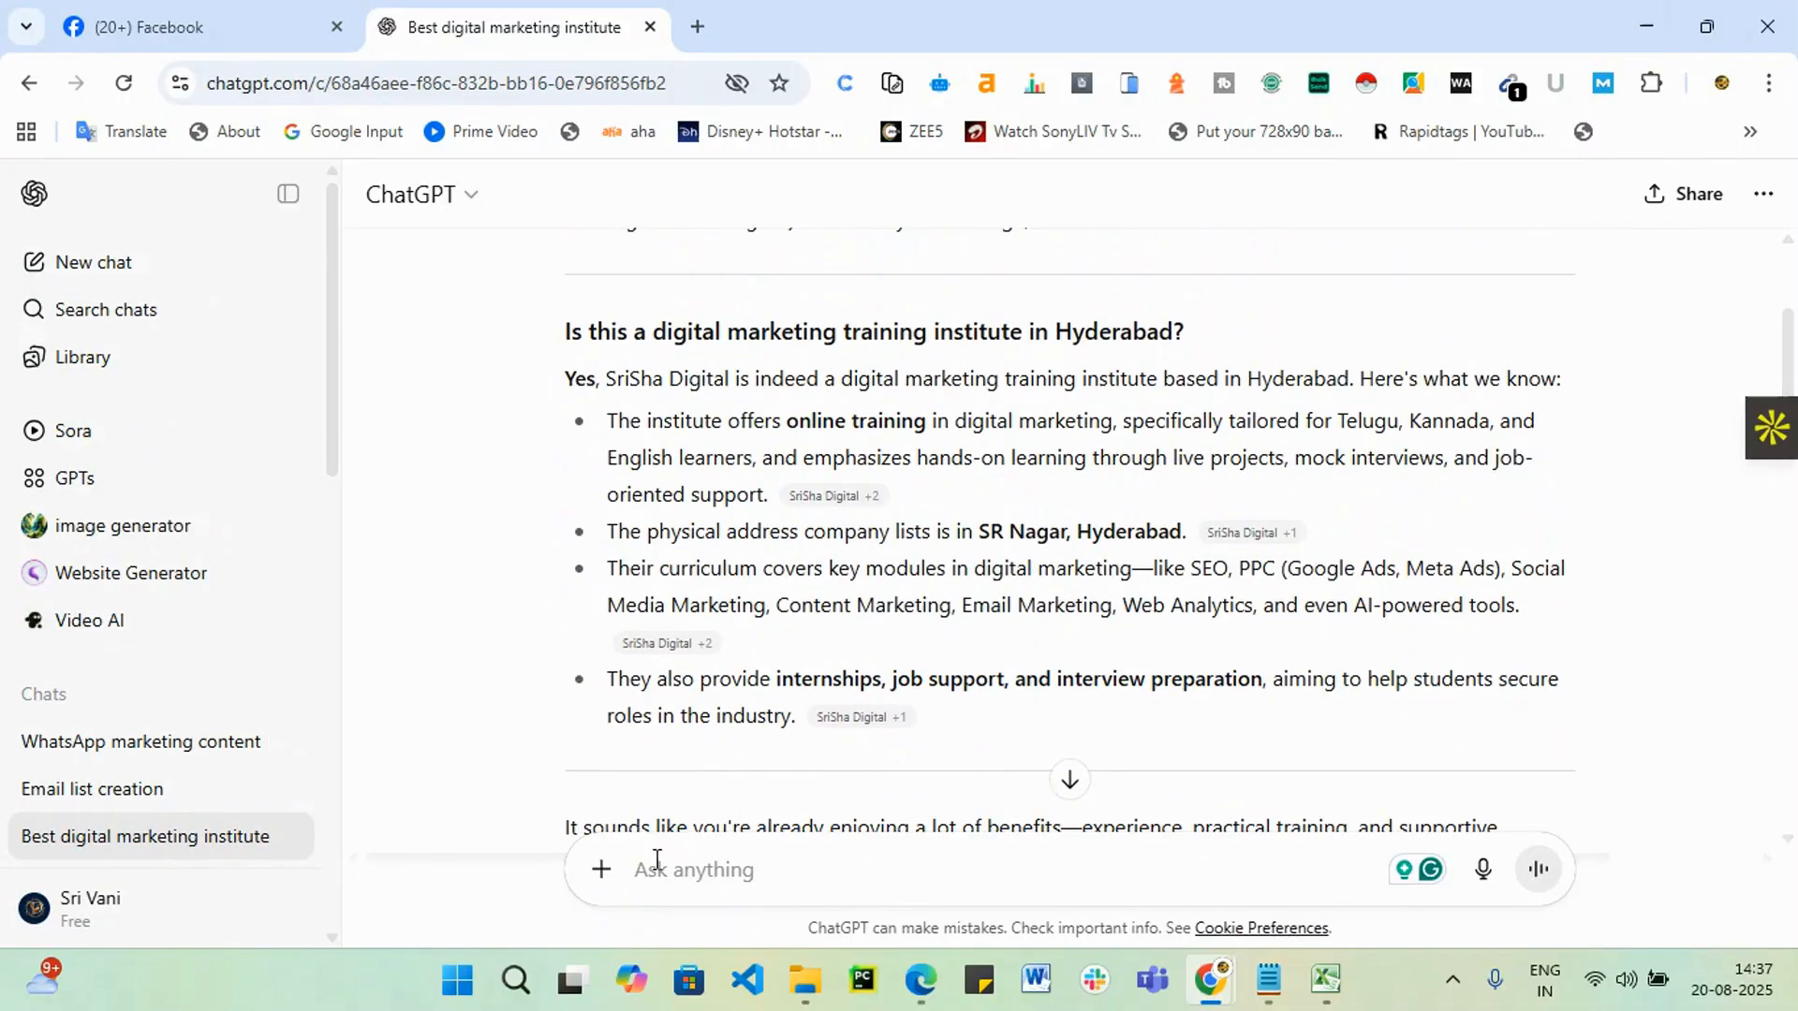
left_click(656, 871)
type("create fb p")
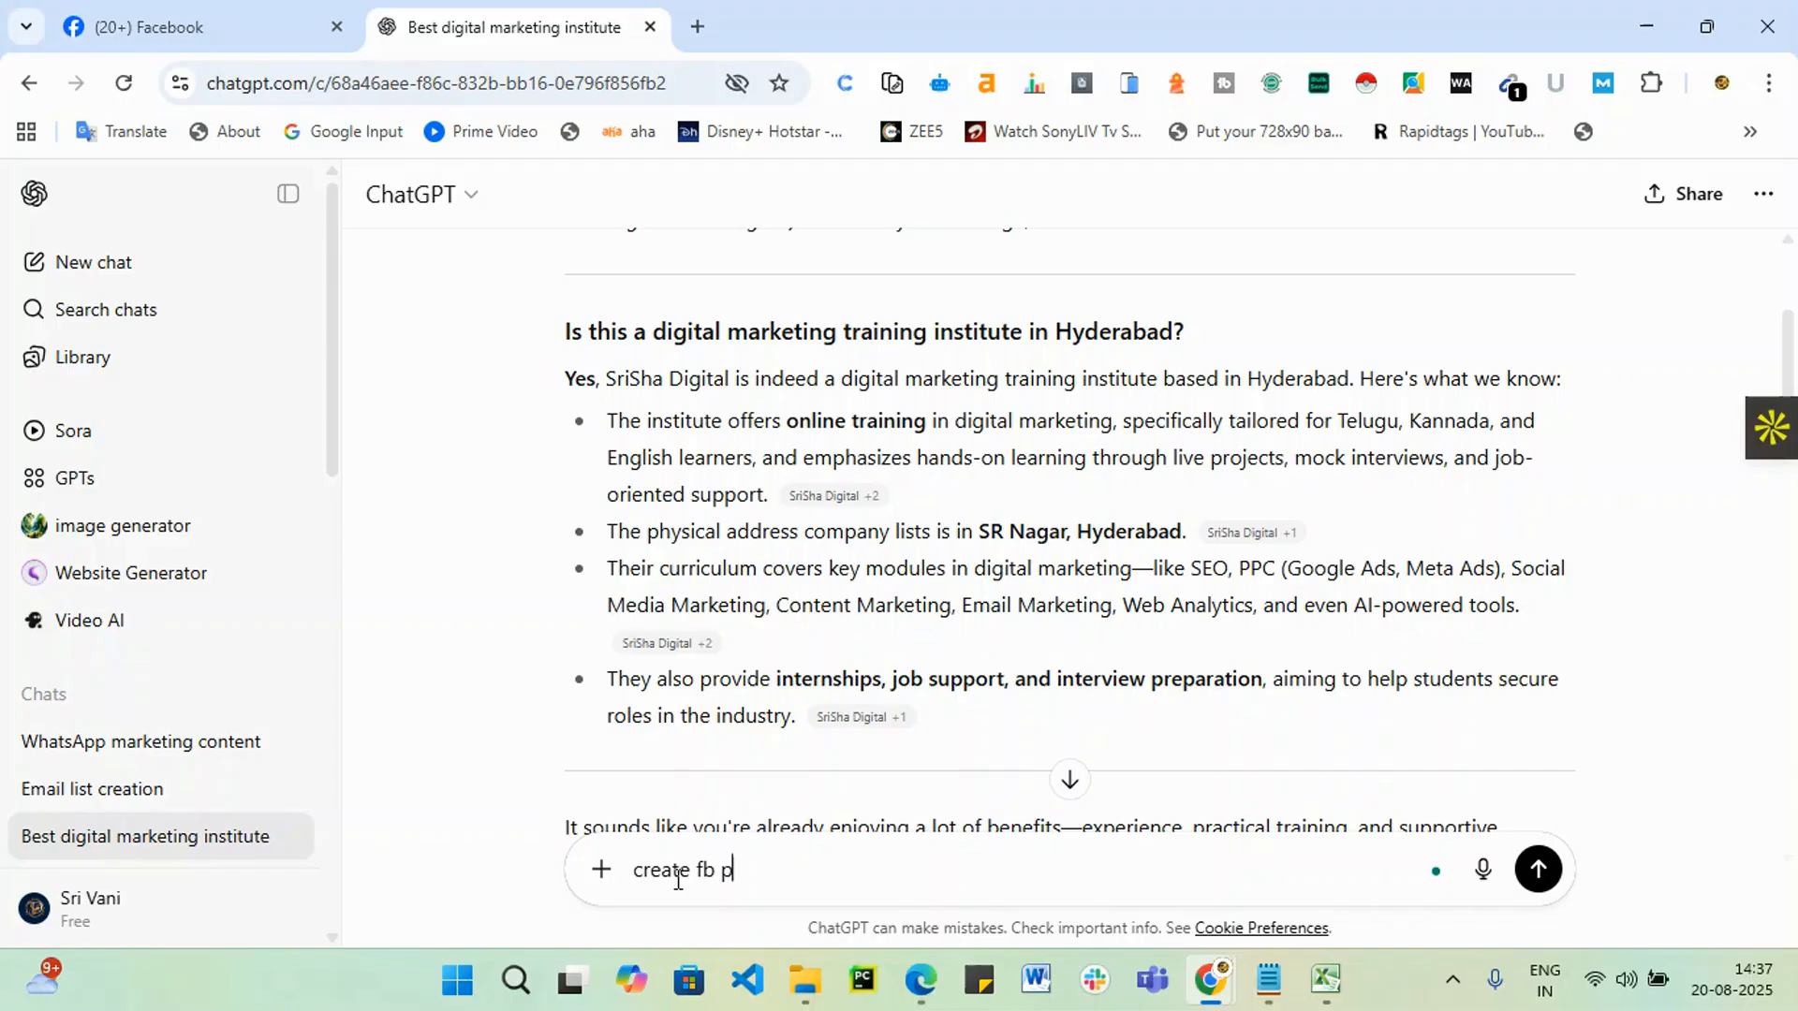
type("ost c")
key("BackSpace")
type("ad content")
key("Return")
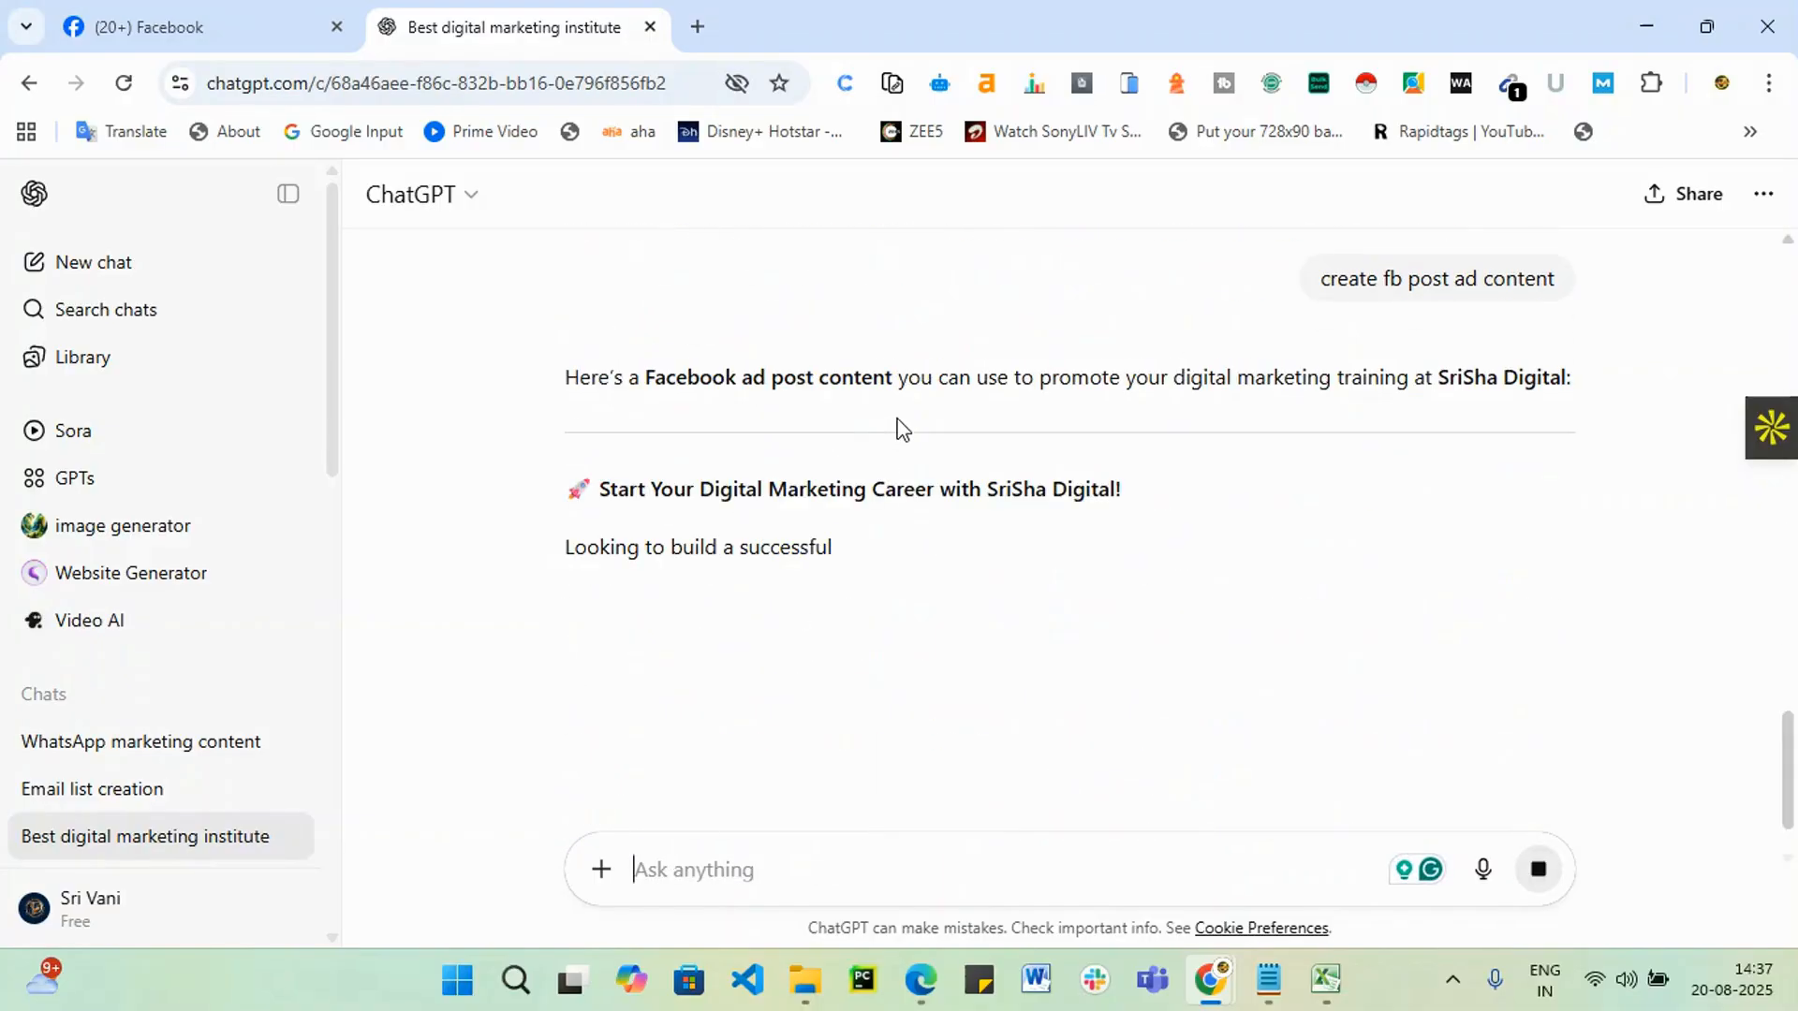
- Set the ad headline to 'Start Your Digital Marketing Career with SriSha Digital!'
scroll(817, 527, "down", 1)
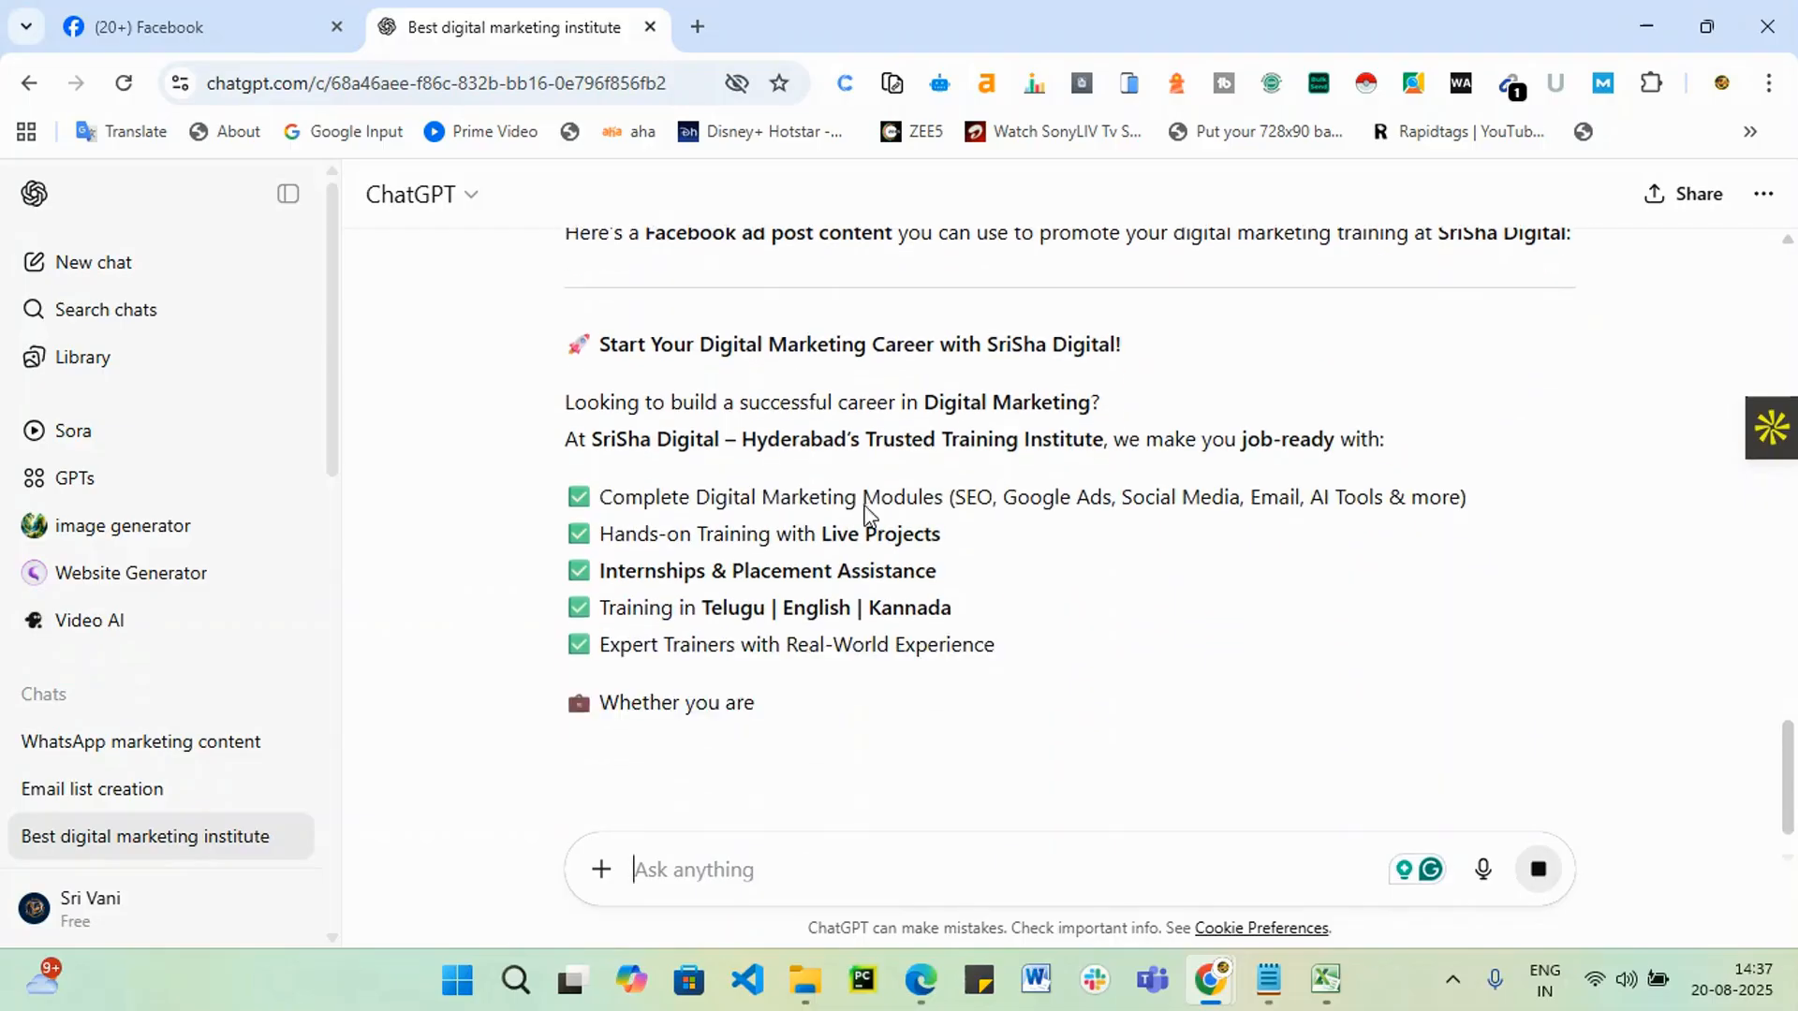
scroll(958, 492, "down", 4)
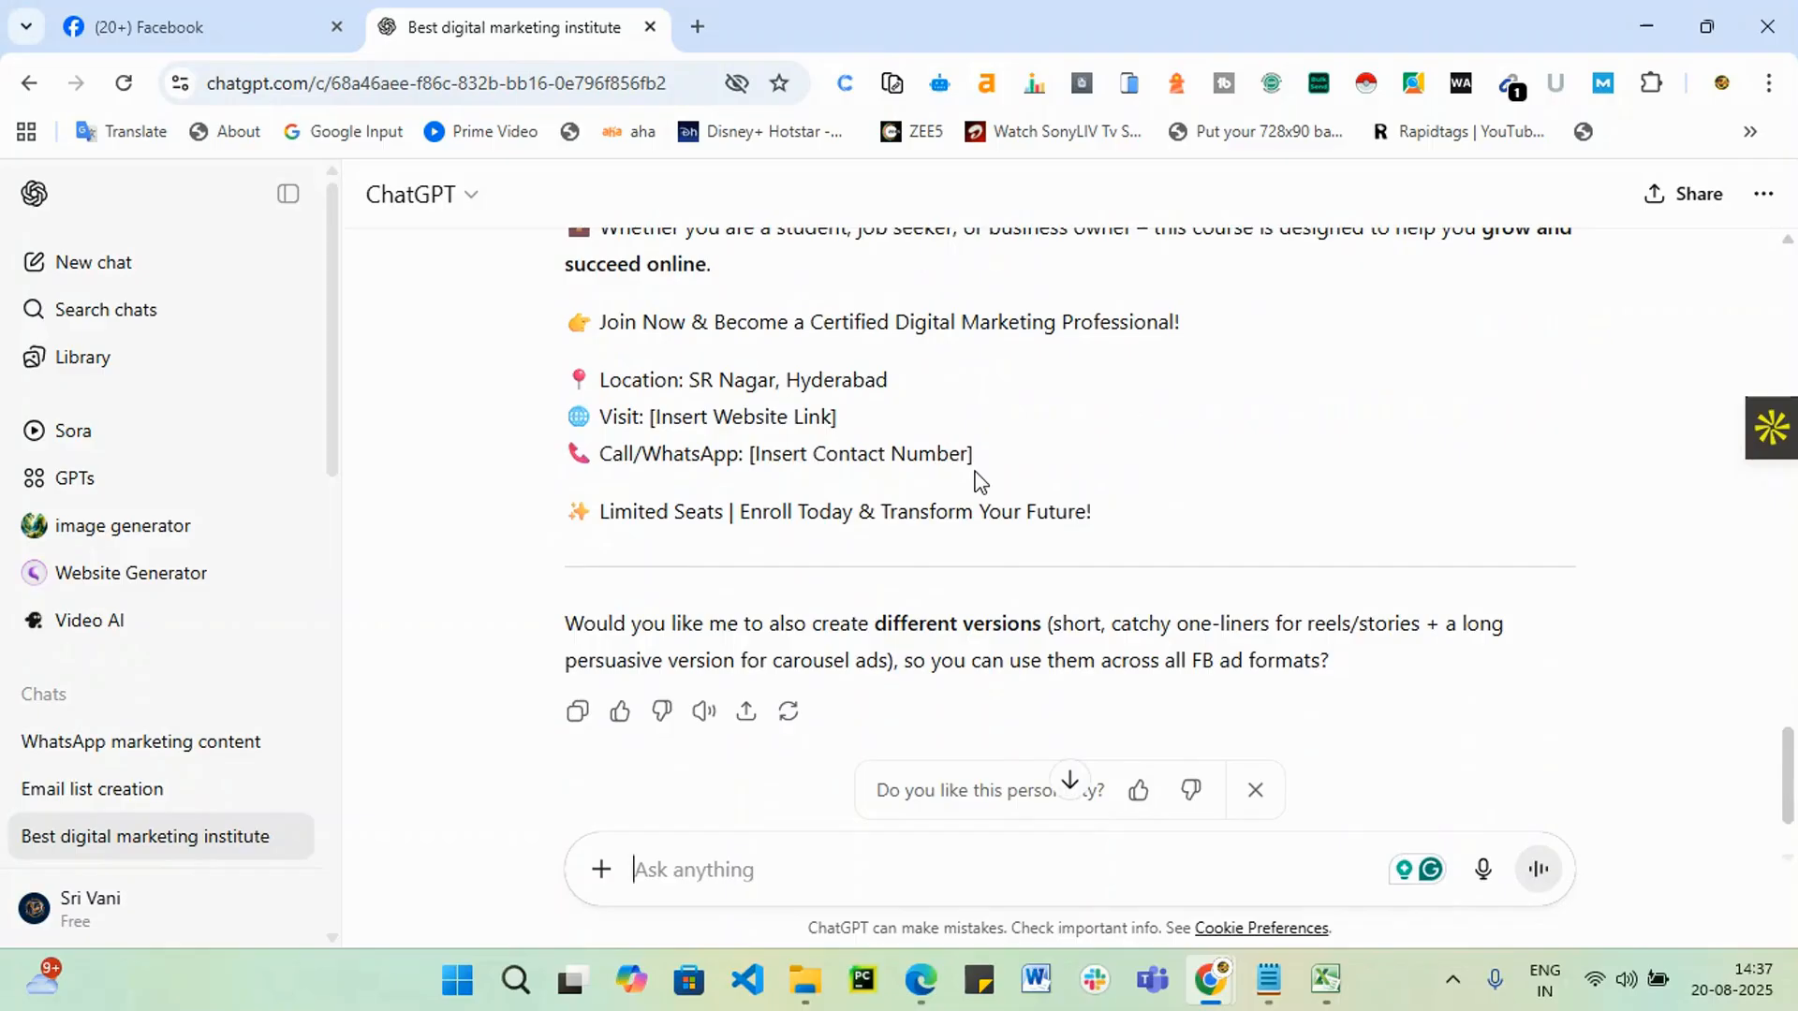
scroll(967, 477, "up", 6)
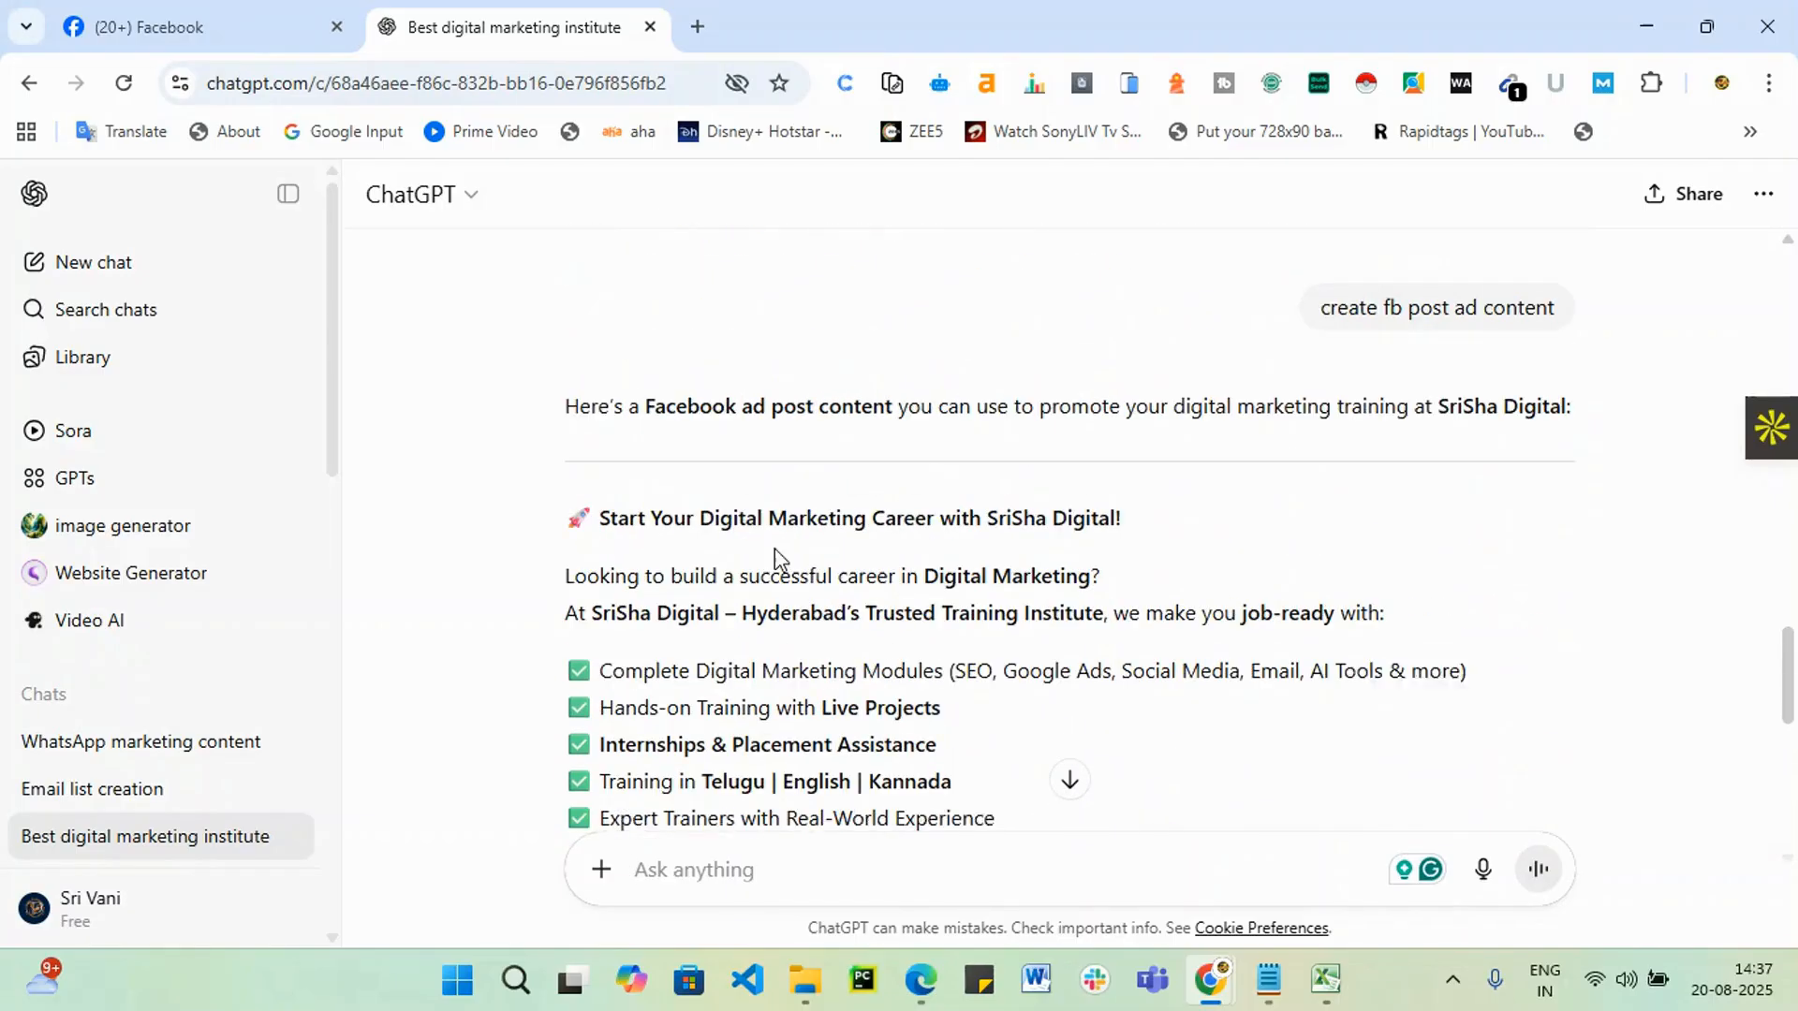
left_click_drag(604, 523, 1135, 521)
key("ctrl+c")
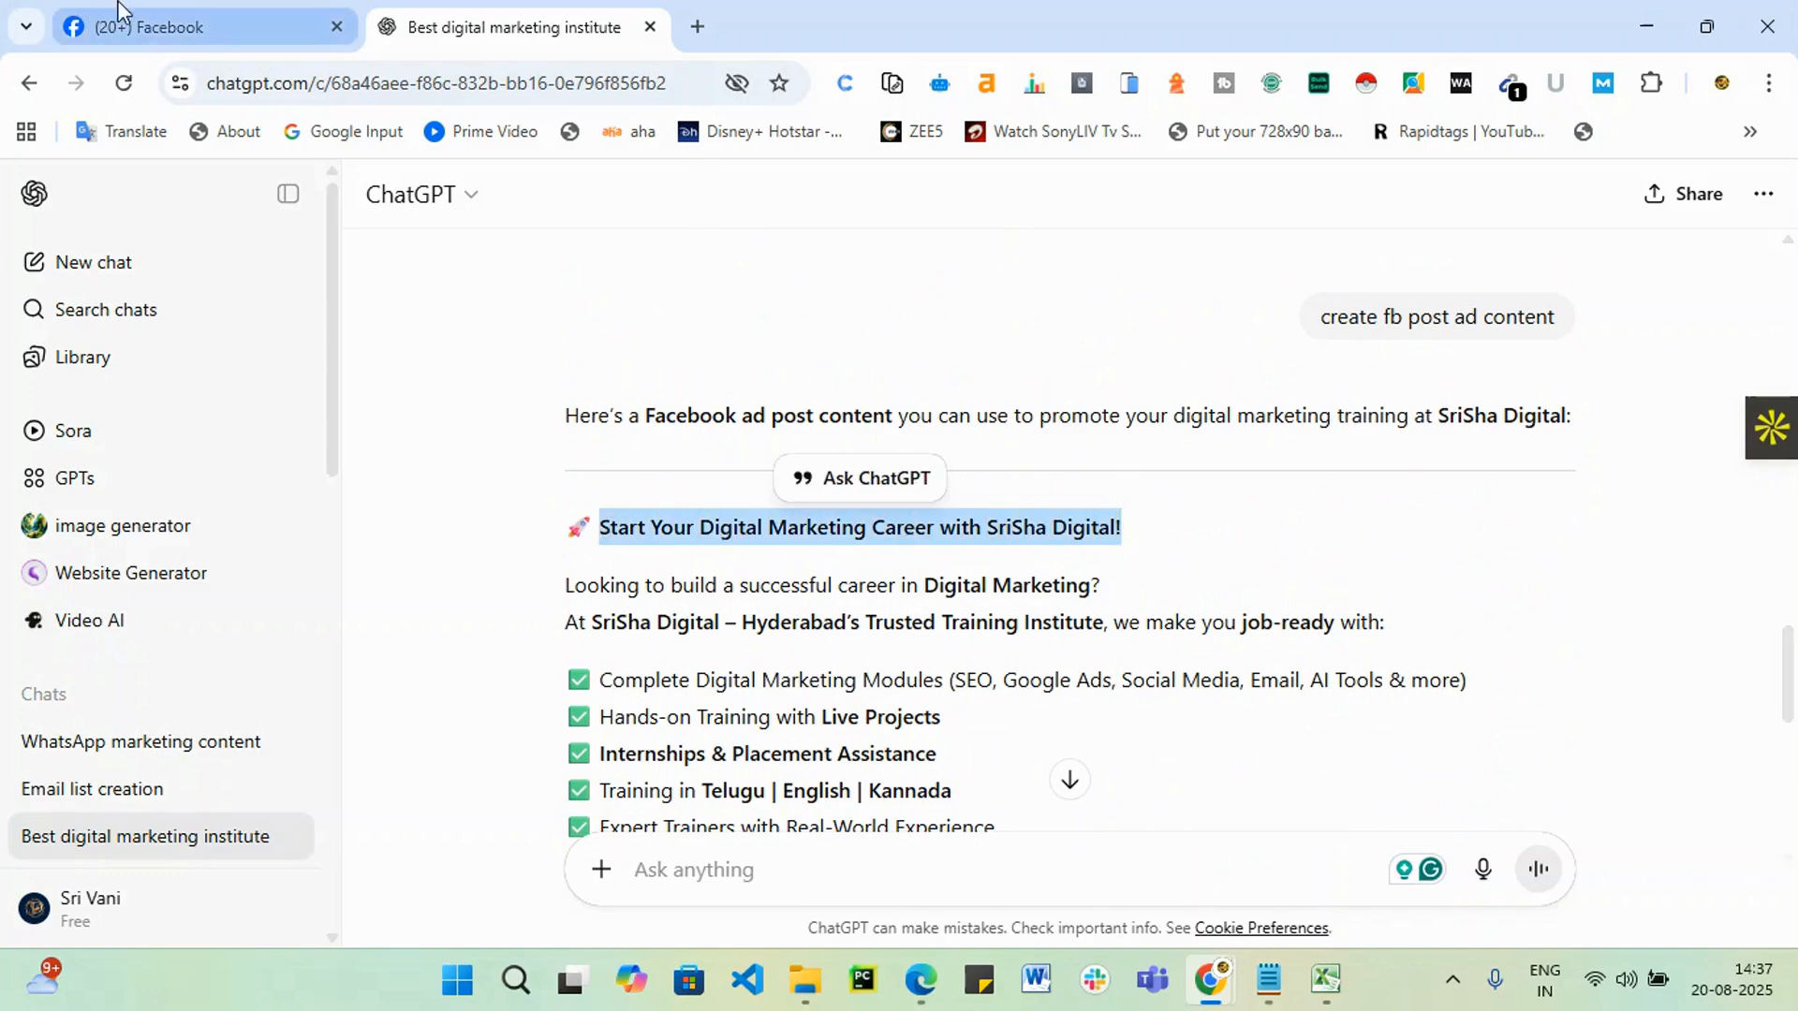
left_click(229, 11)
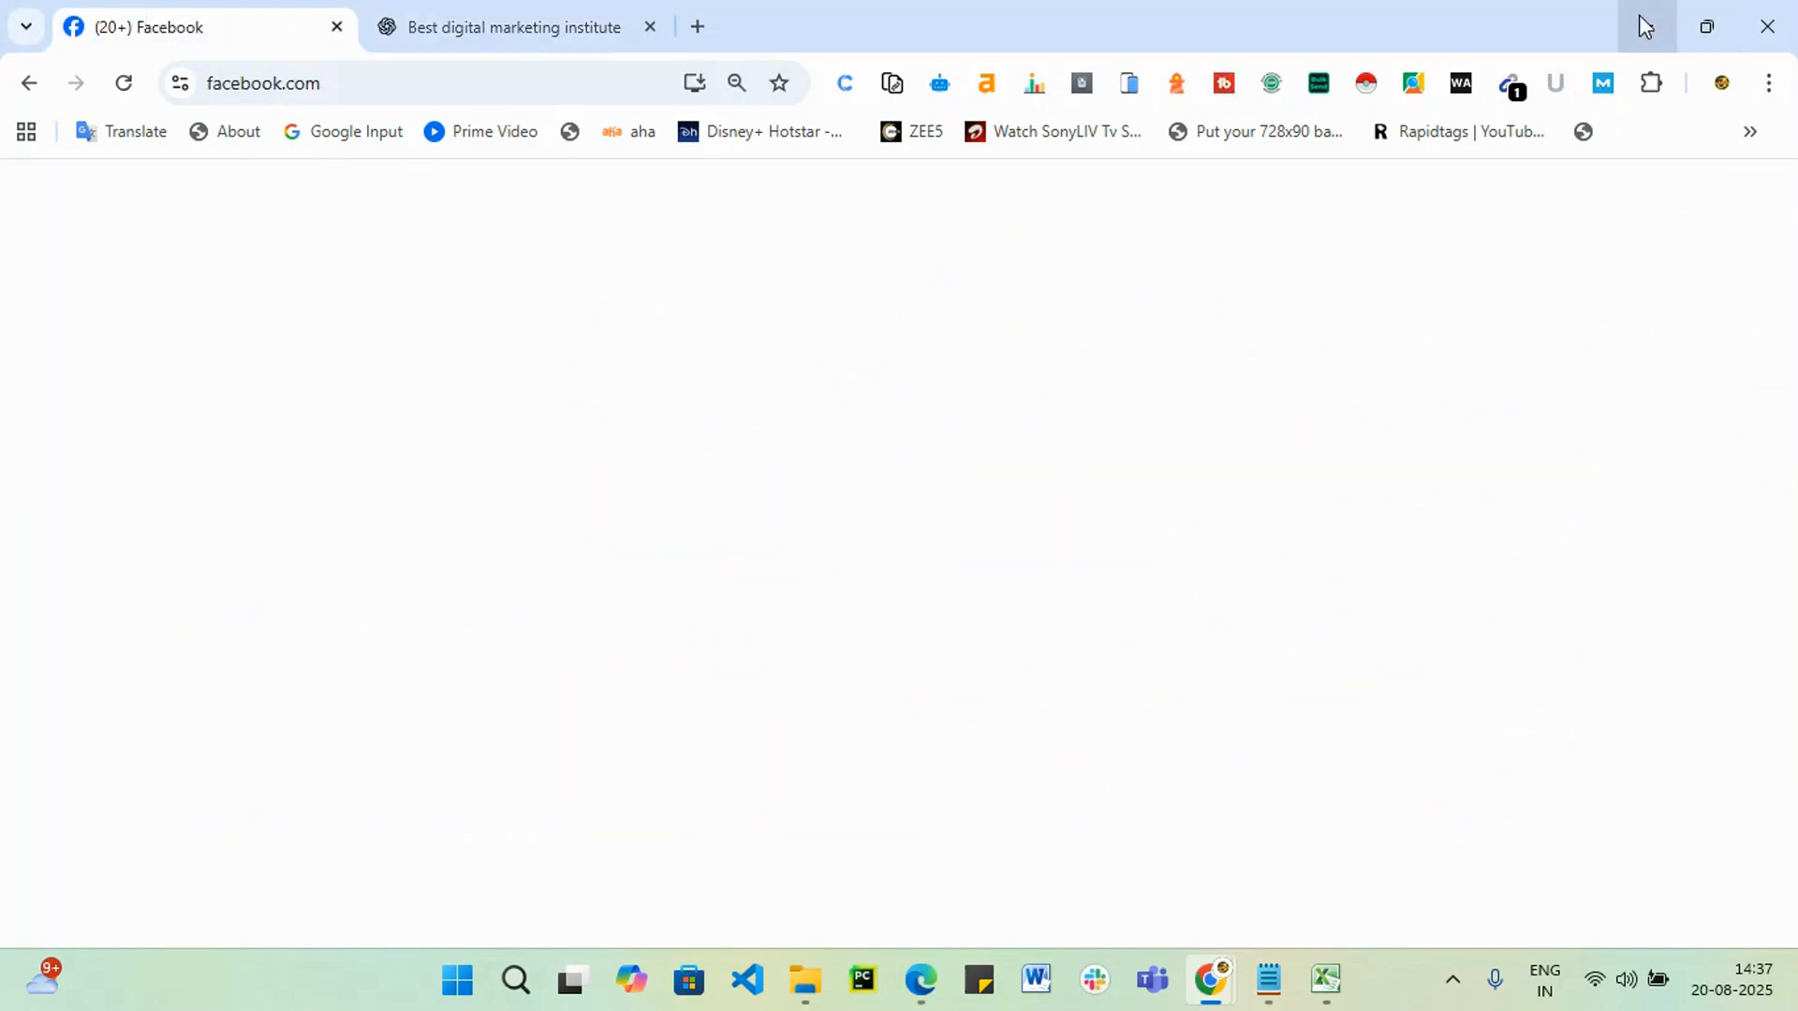
left_click(546, 21)
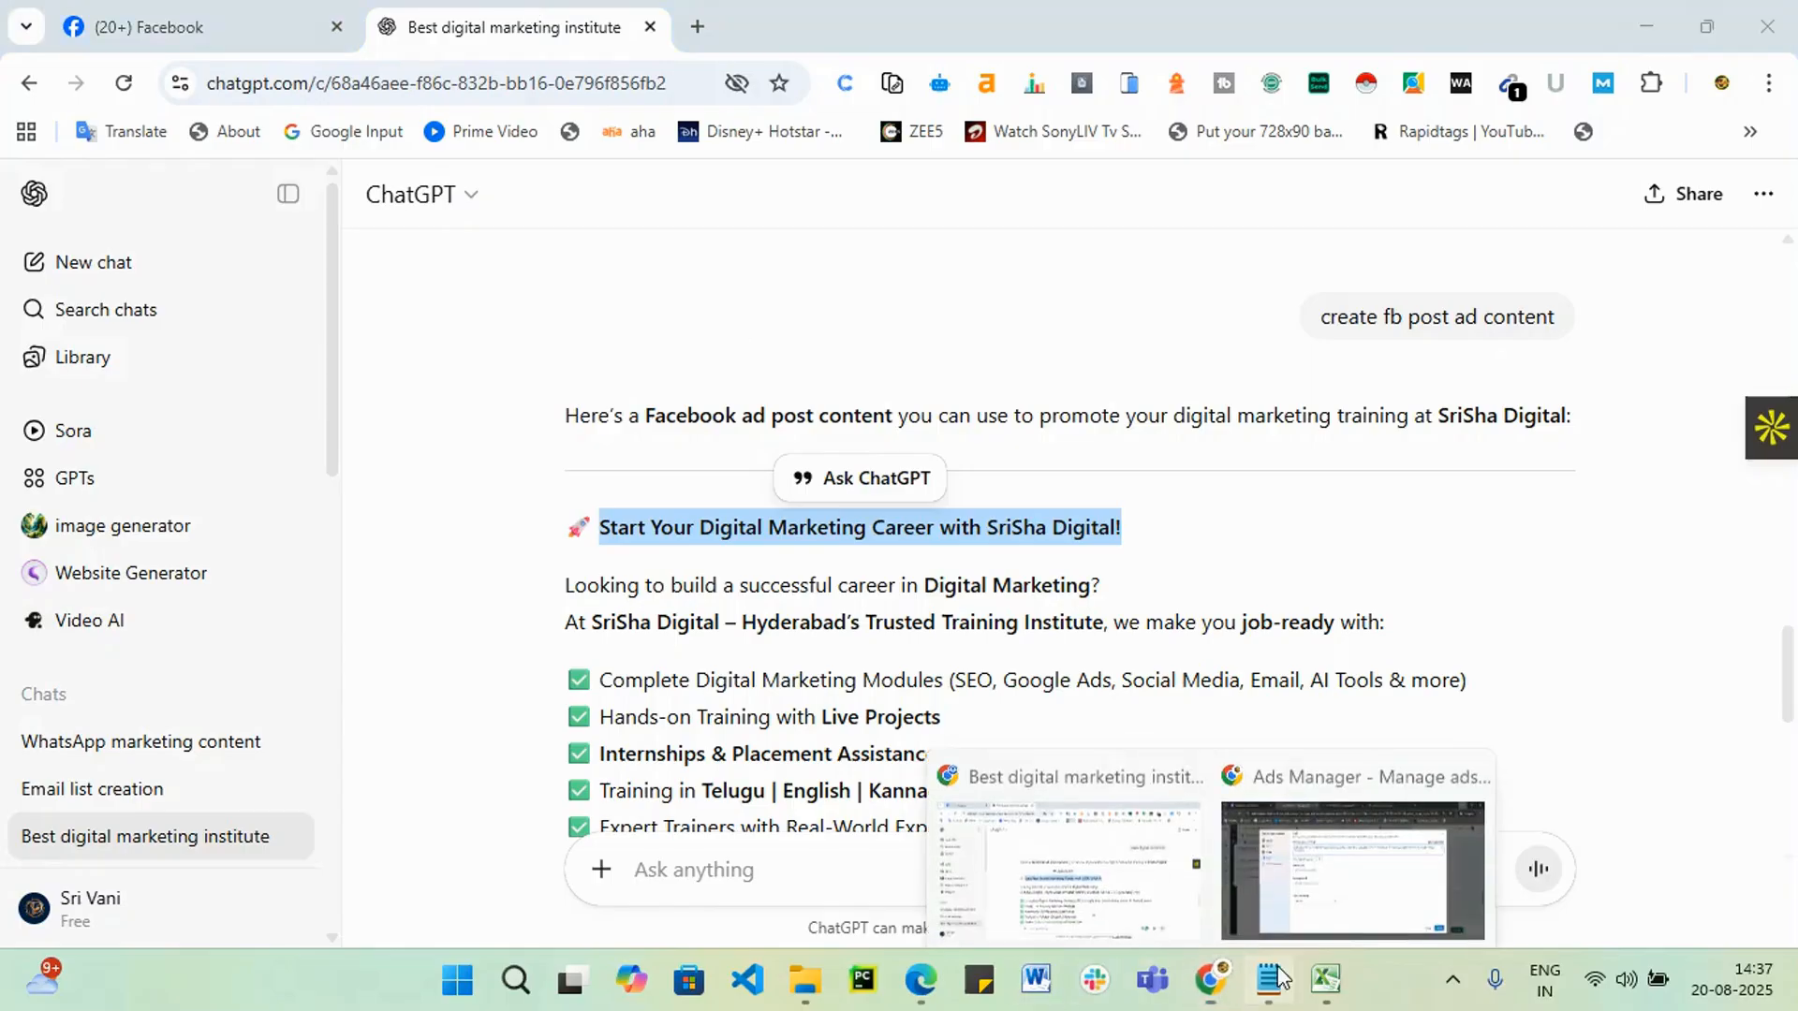
left_click(1348, 871)
left_click(581, 471)
key("ctrl+v")
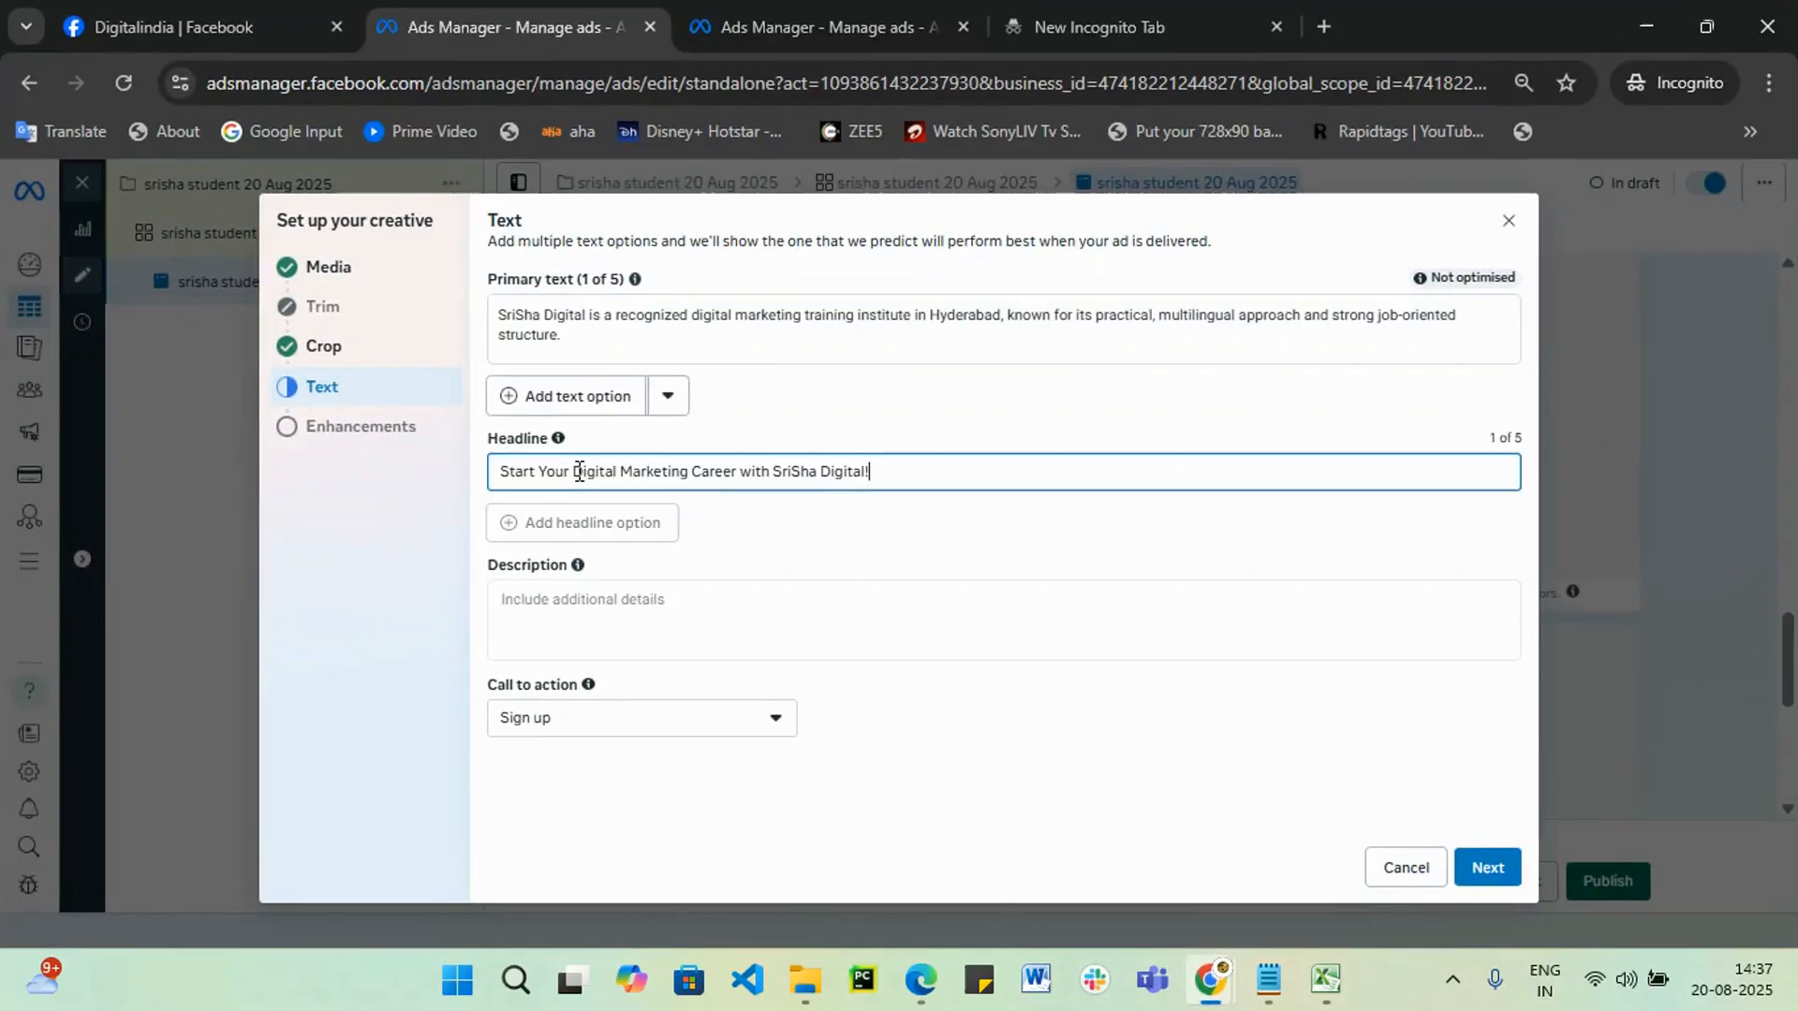
- Replace the ad's Primary text with the full ChatGPT ad body
key("alt+Tab")
left_click(682, 585)
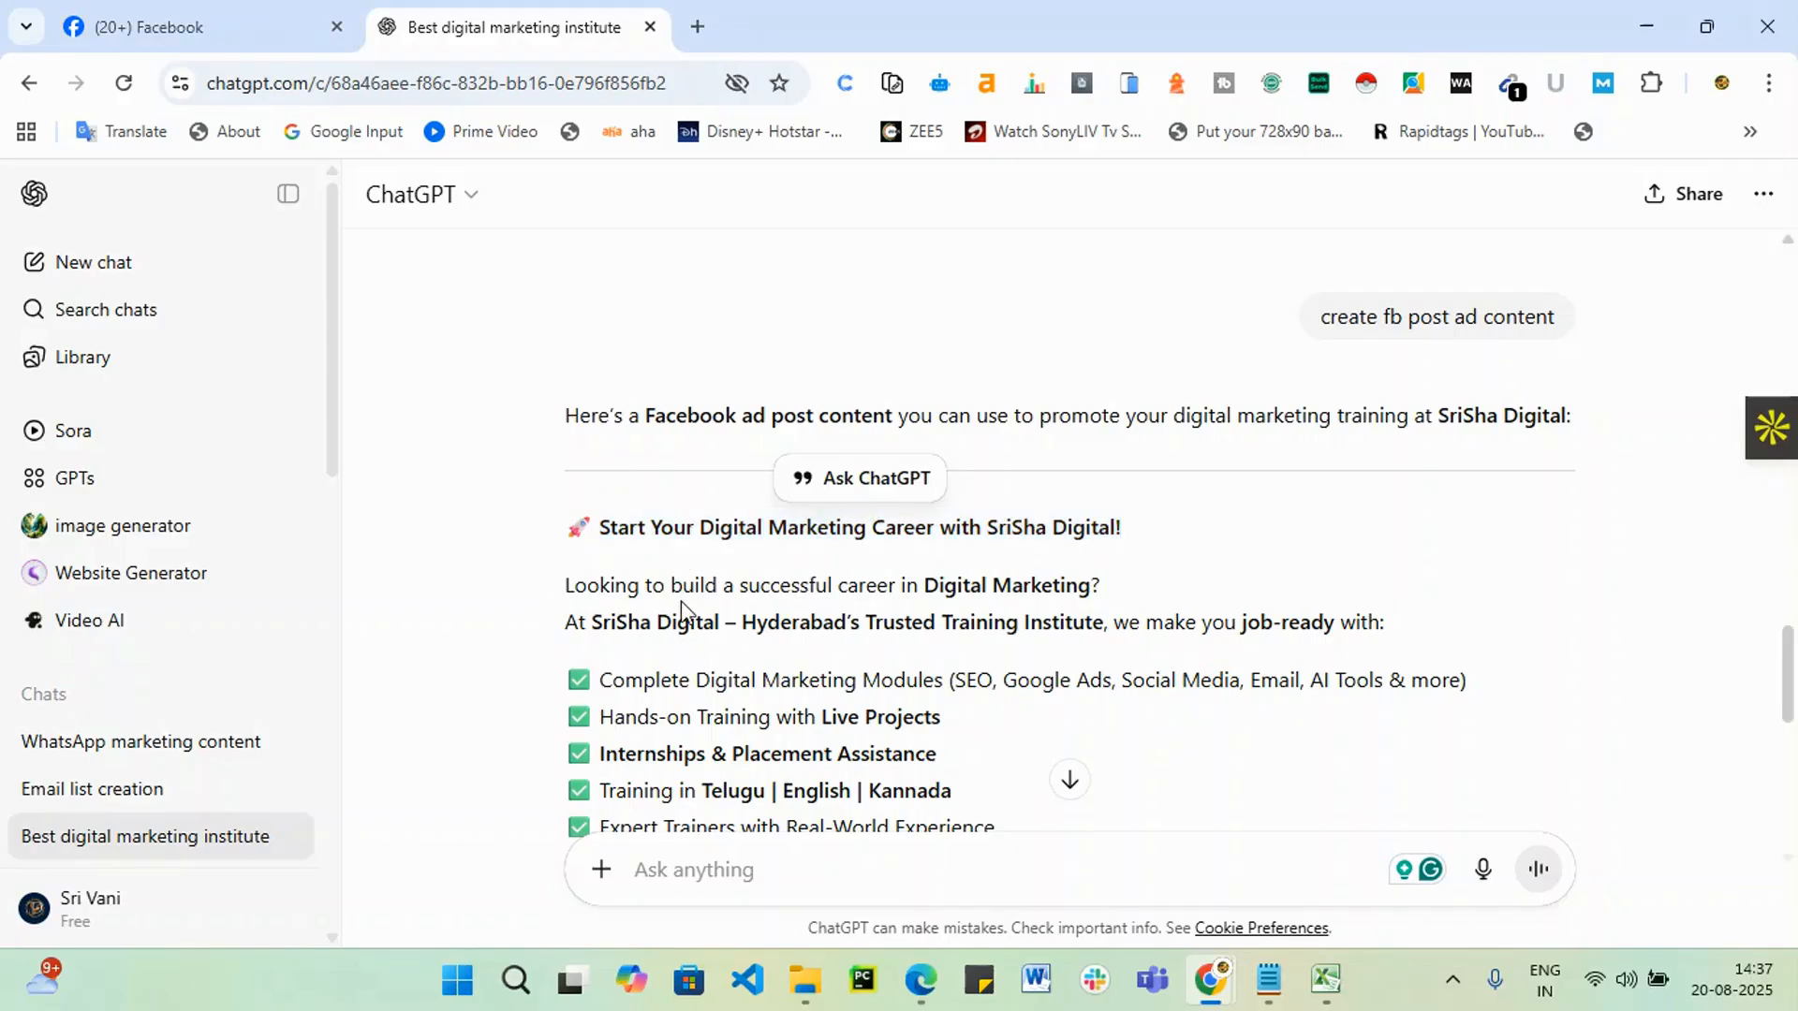
left_click_drag(567, 583, 1093, 681)
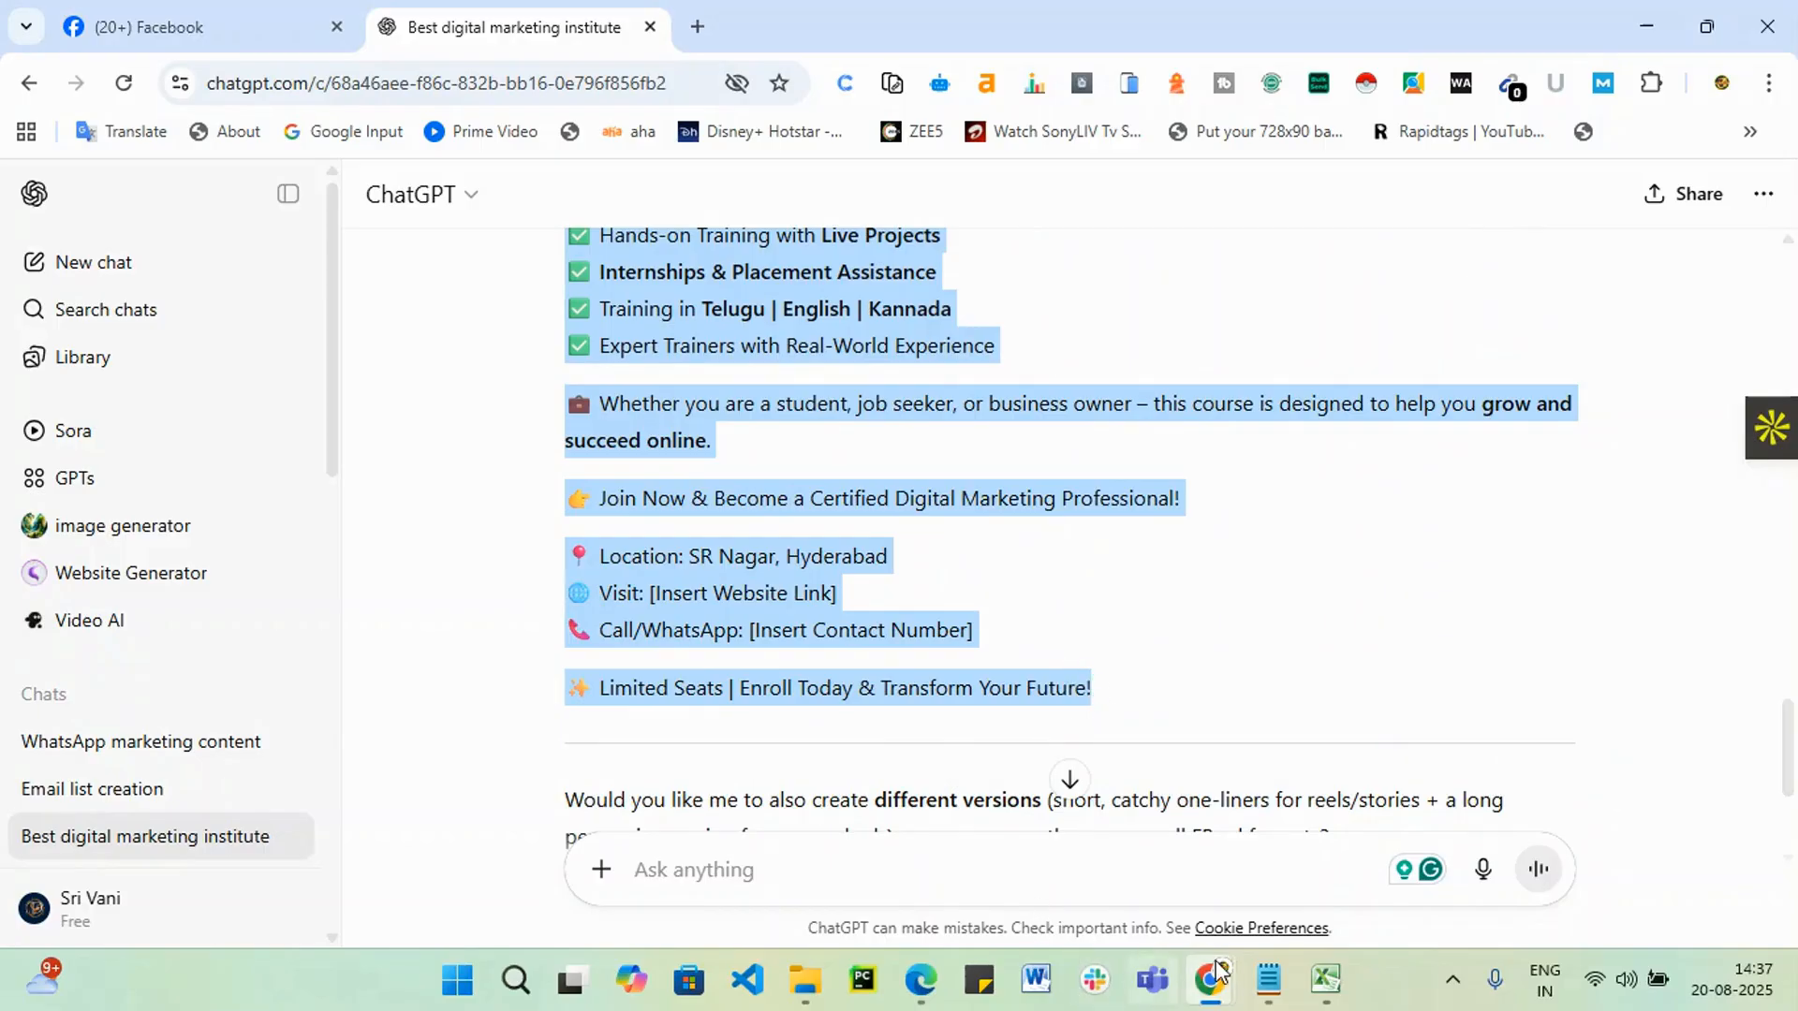
mouse_move(1211, 980)
left_click(1388, 866)
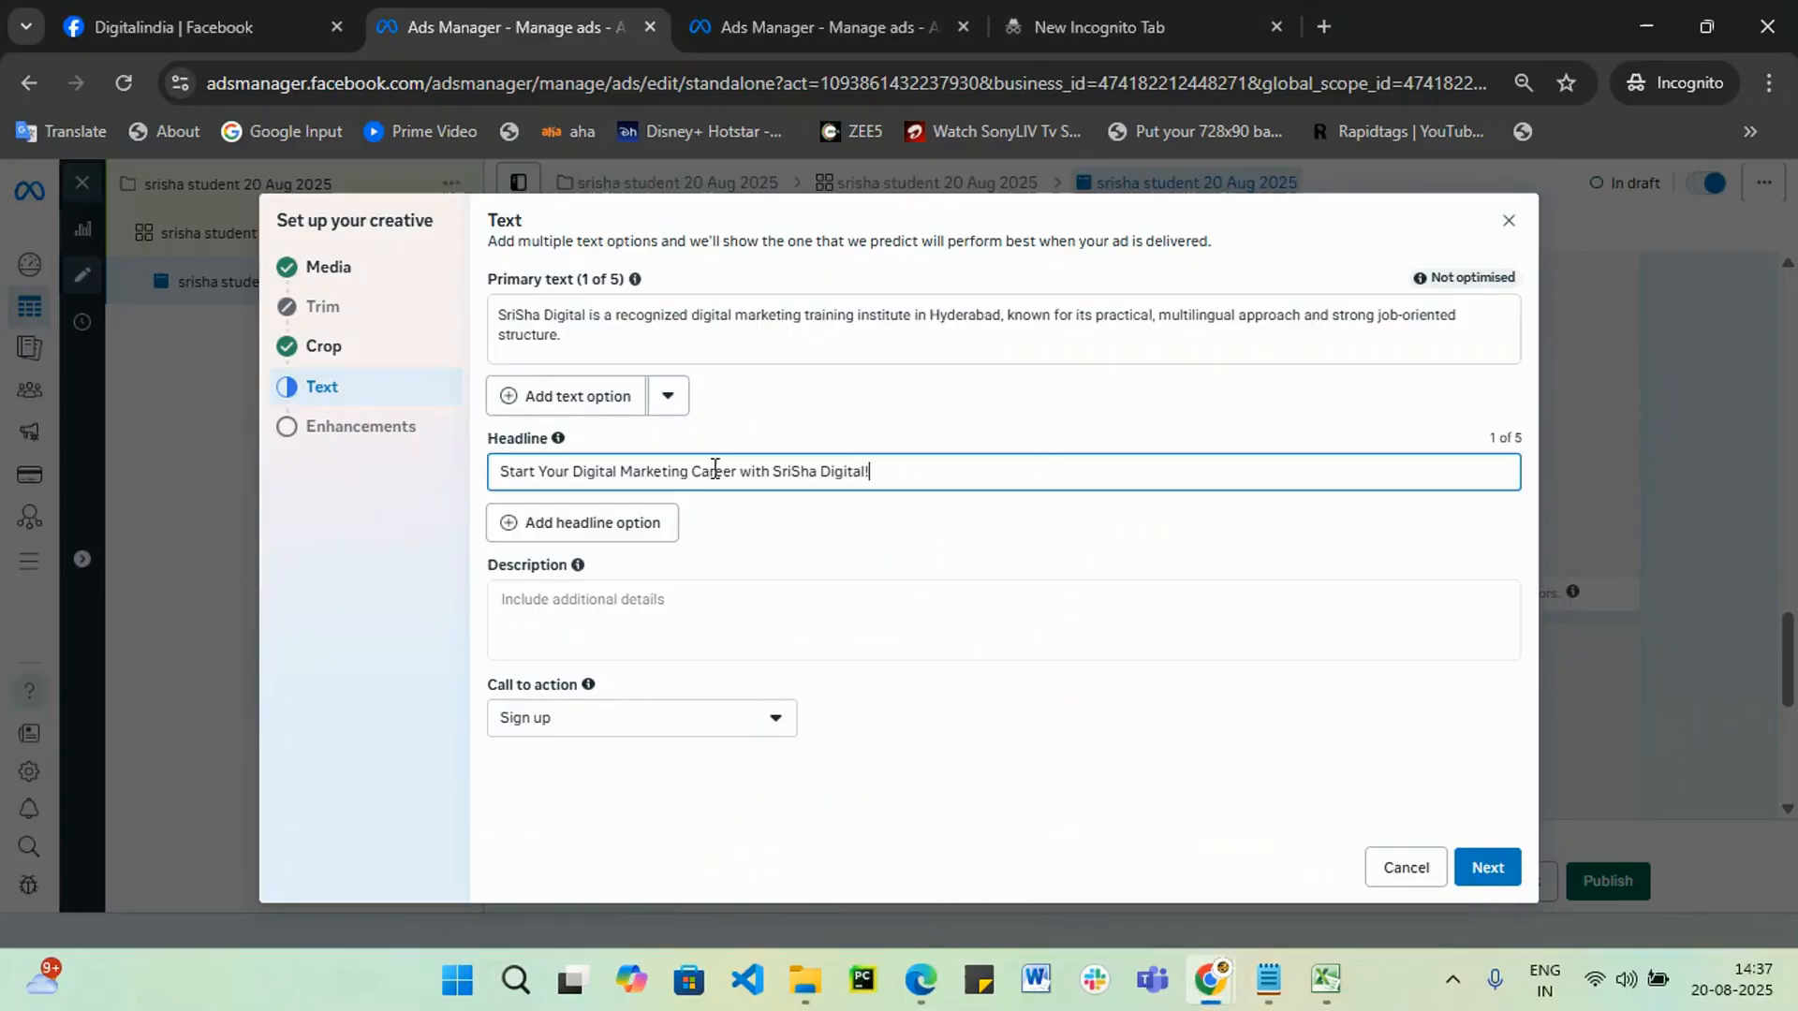
left_click(600, 348)
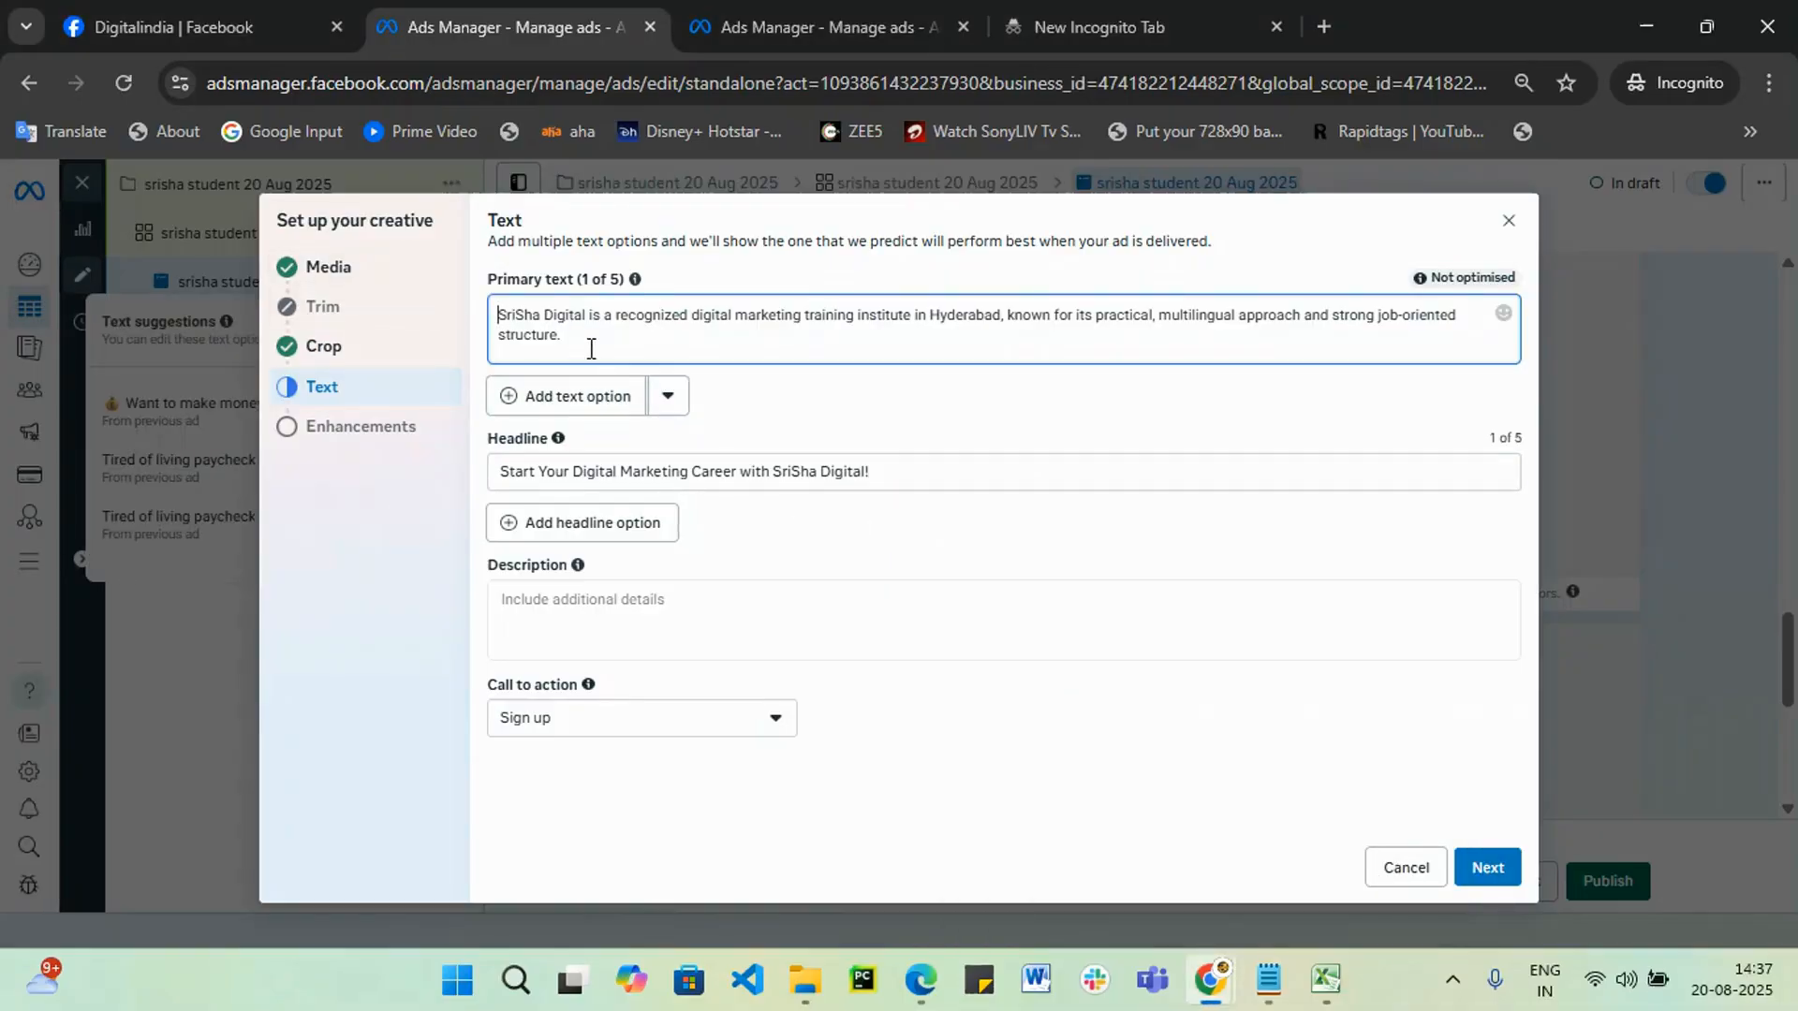
left_click_drag(570, 337, 507, 323)
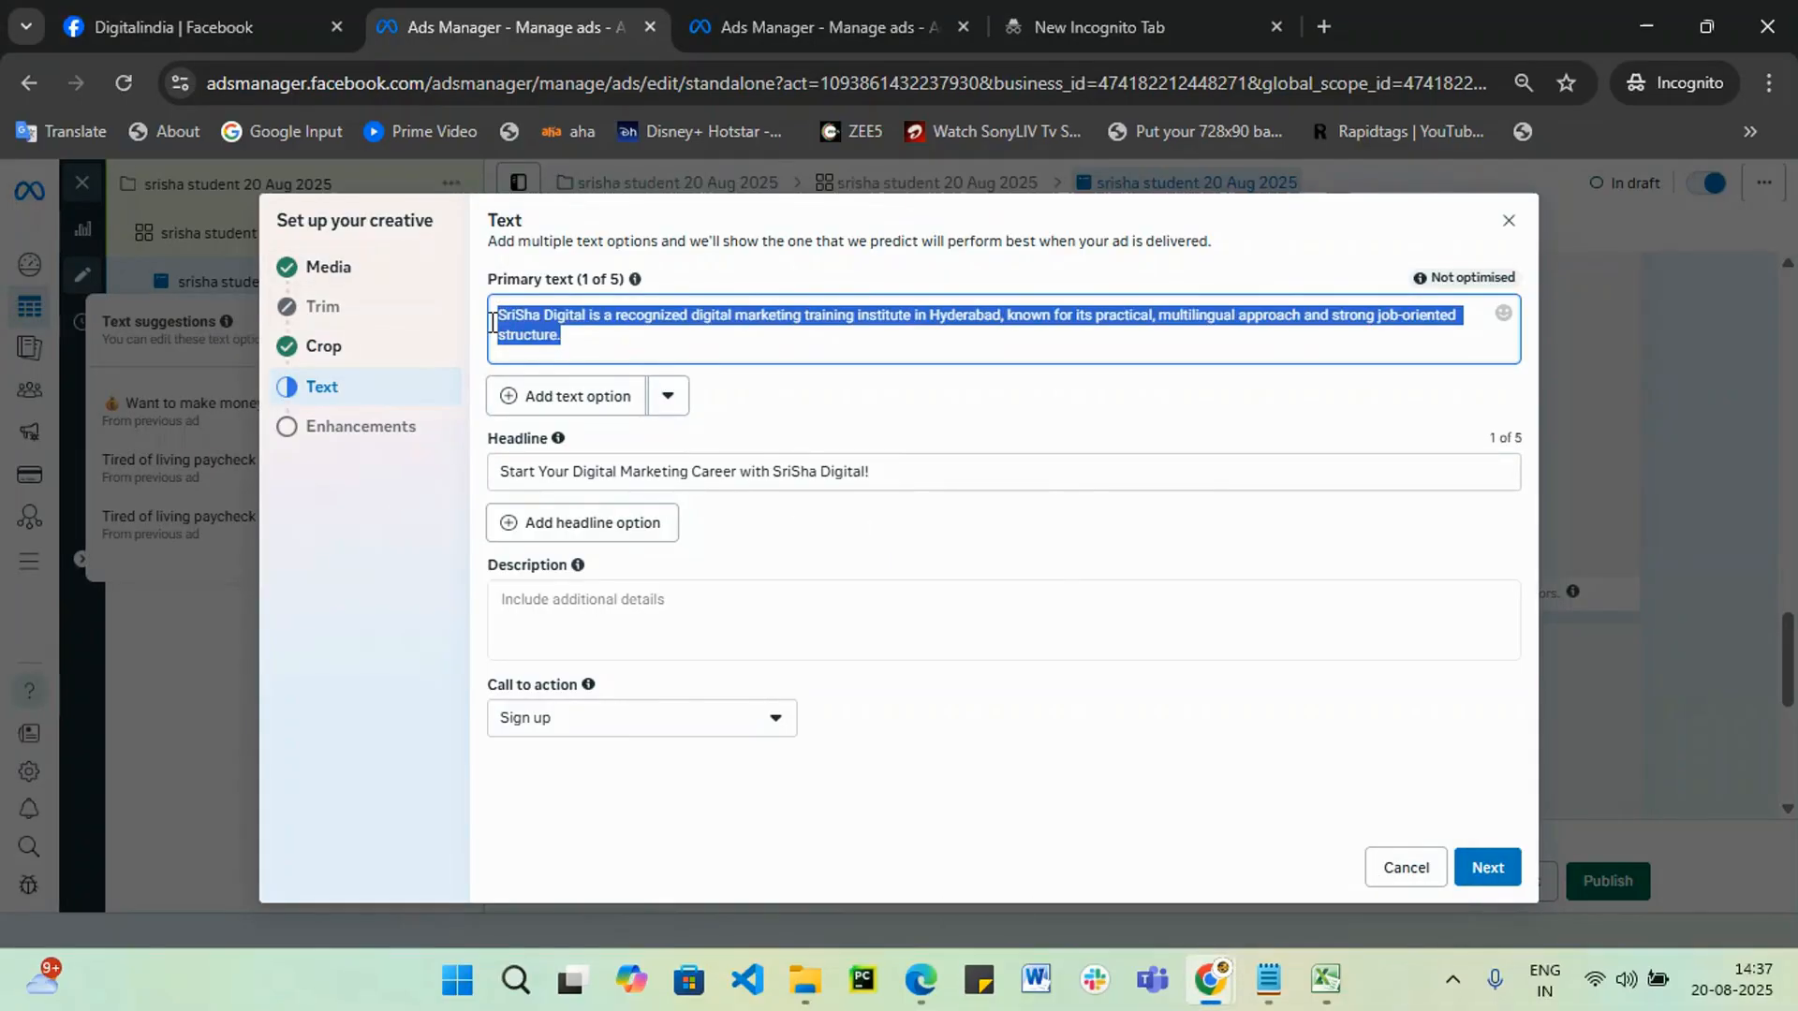
key("ctrl+v")
scroll(683, 470, "down", 3)
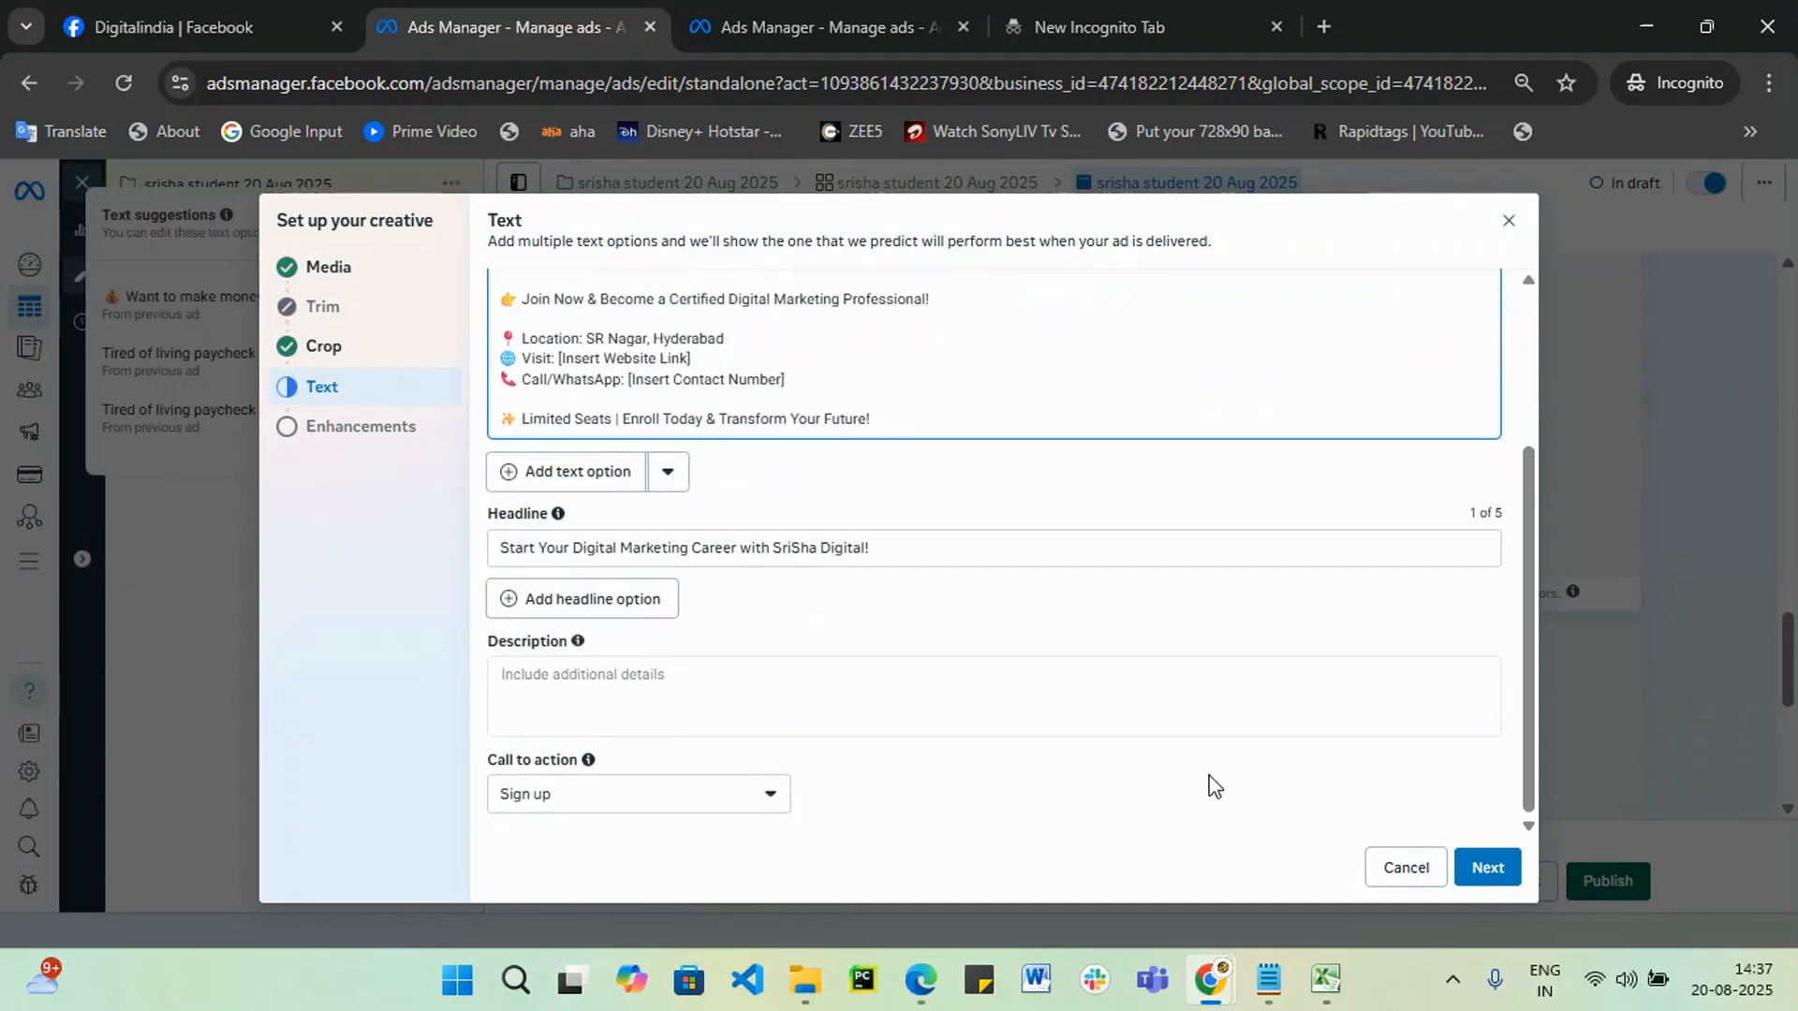
left_click(1487, 867)
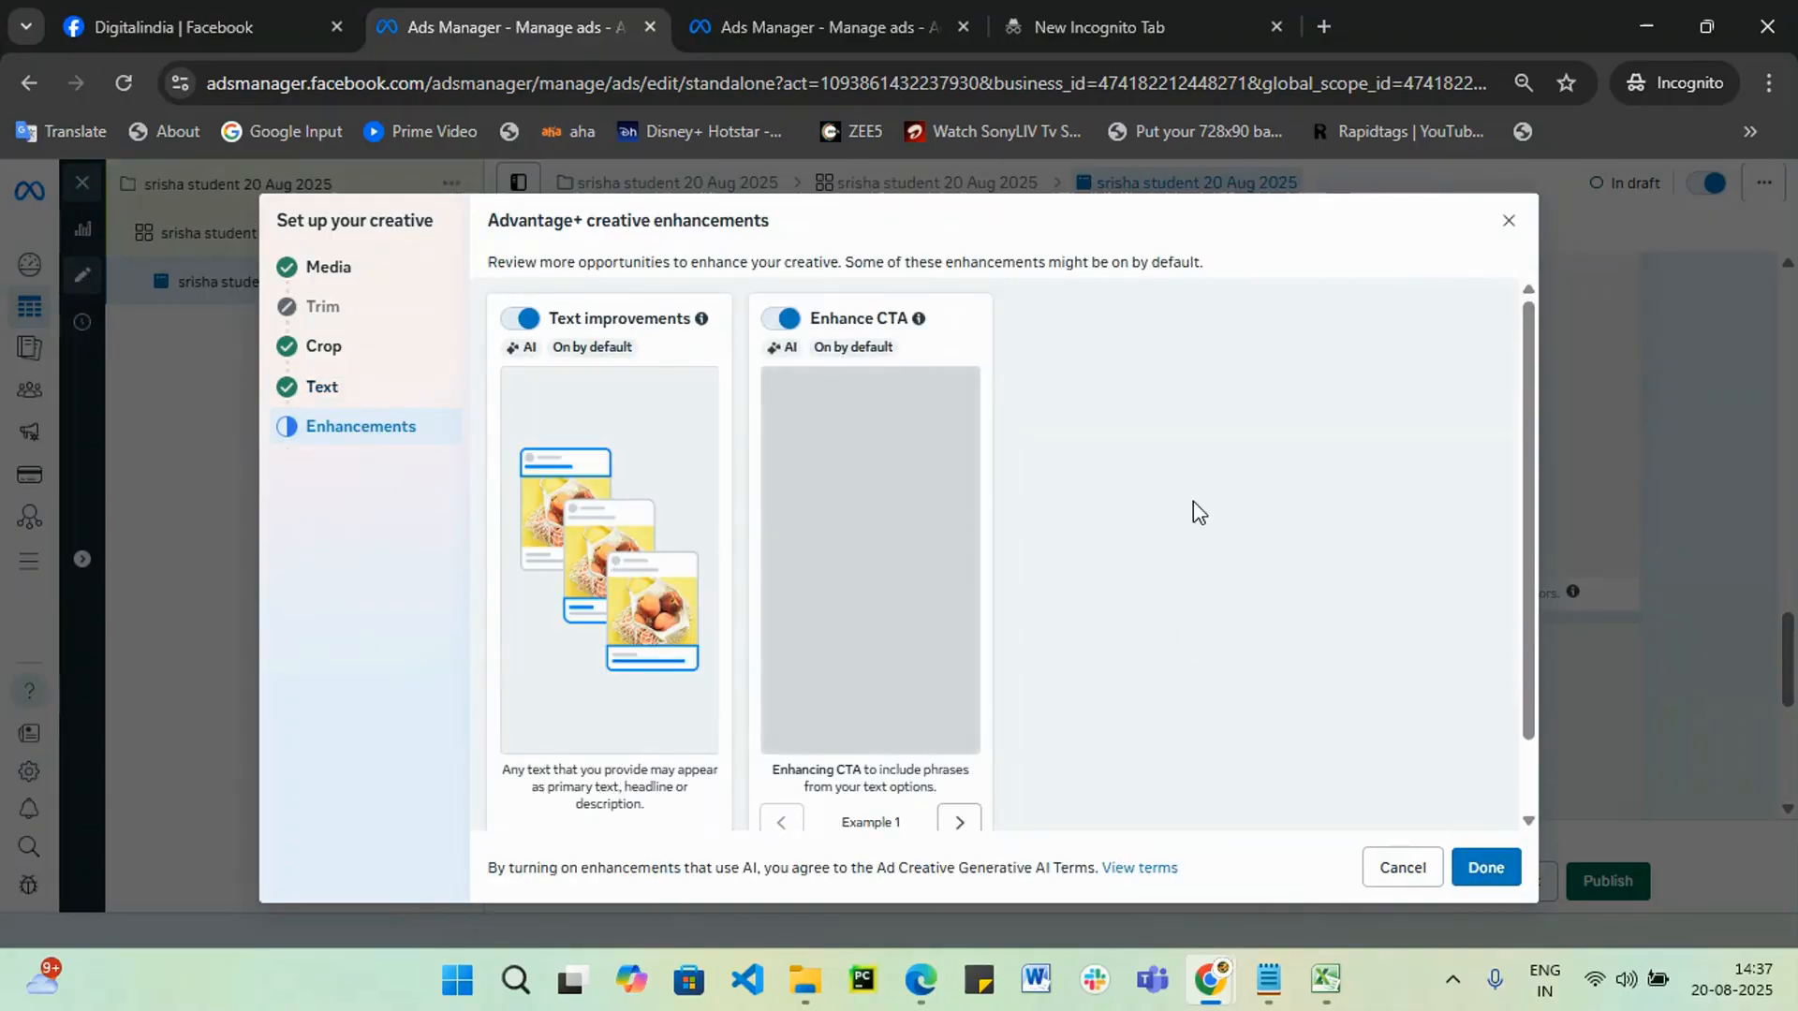
- Accept the Advantage+ enhancements and publish the 'srisha student 20 Aug 2025' ad
scroll(1199, 513, "down", 2)
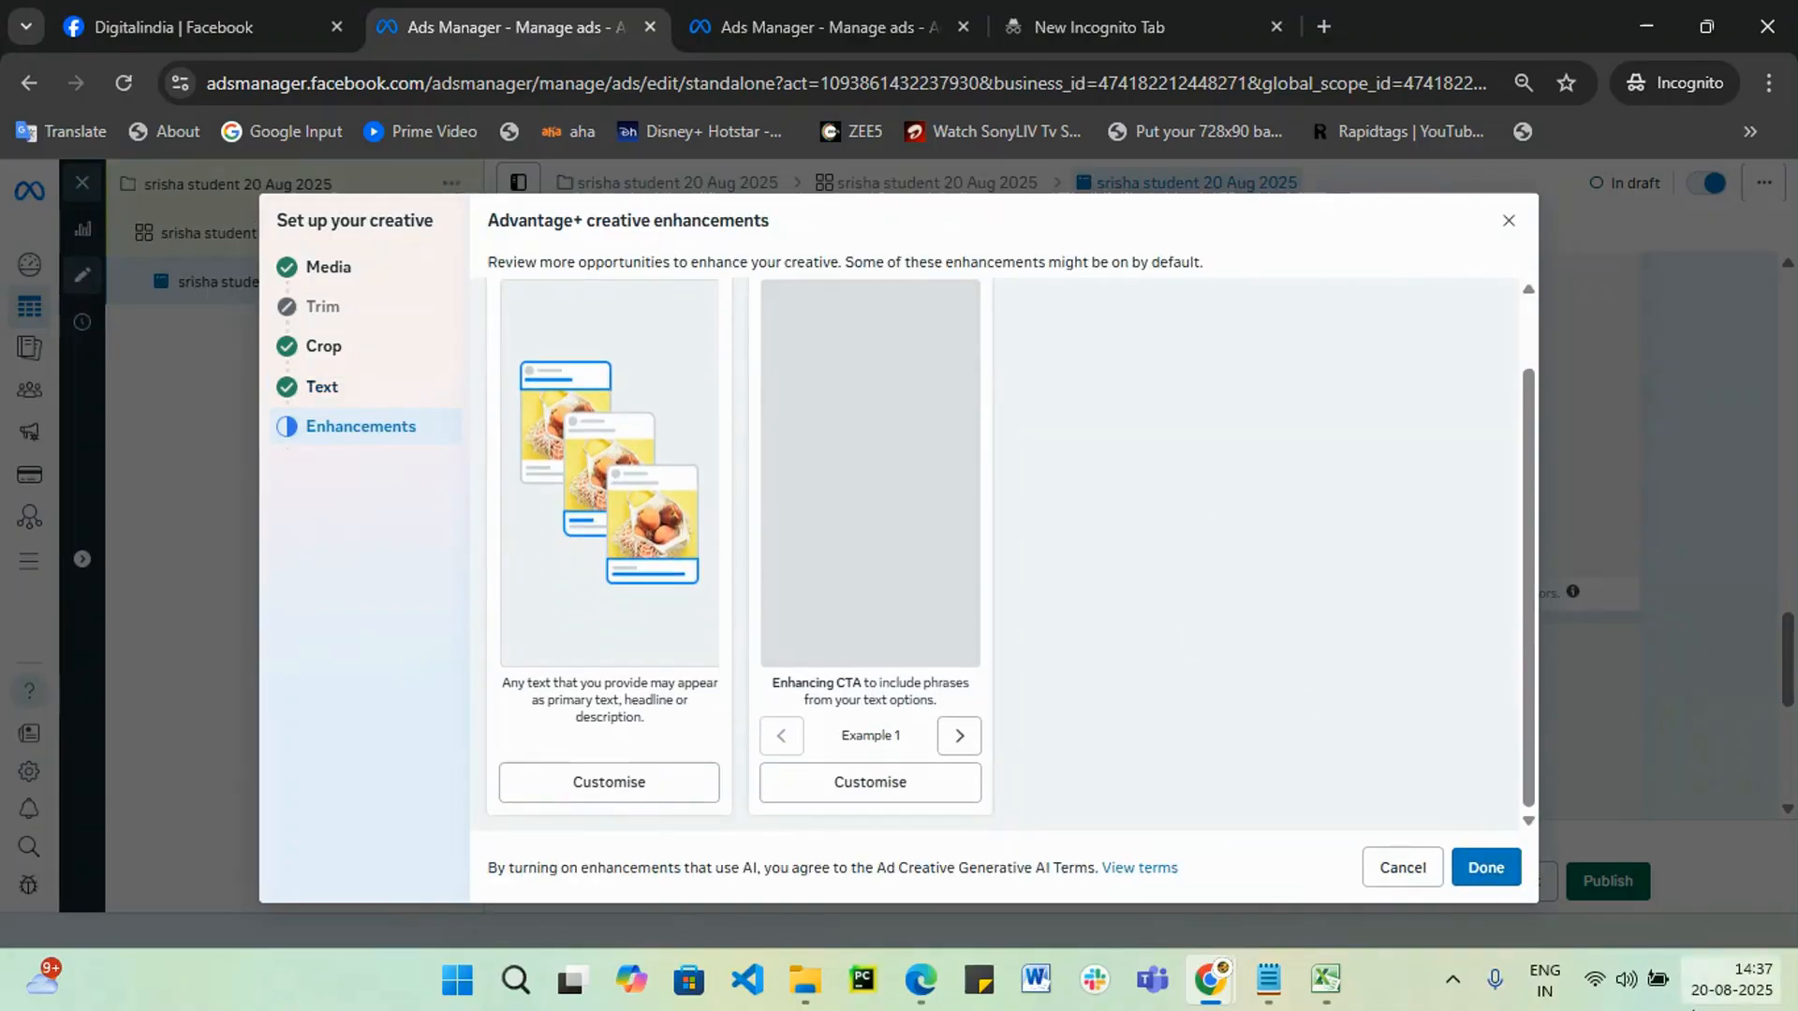
left_click(1483, 869)
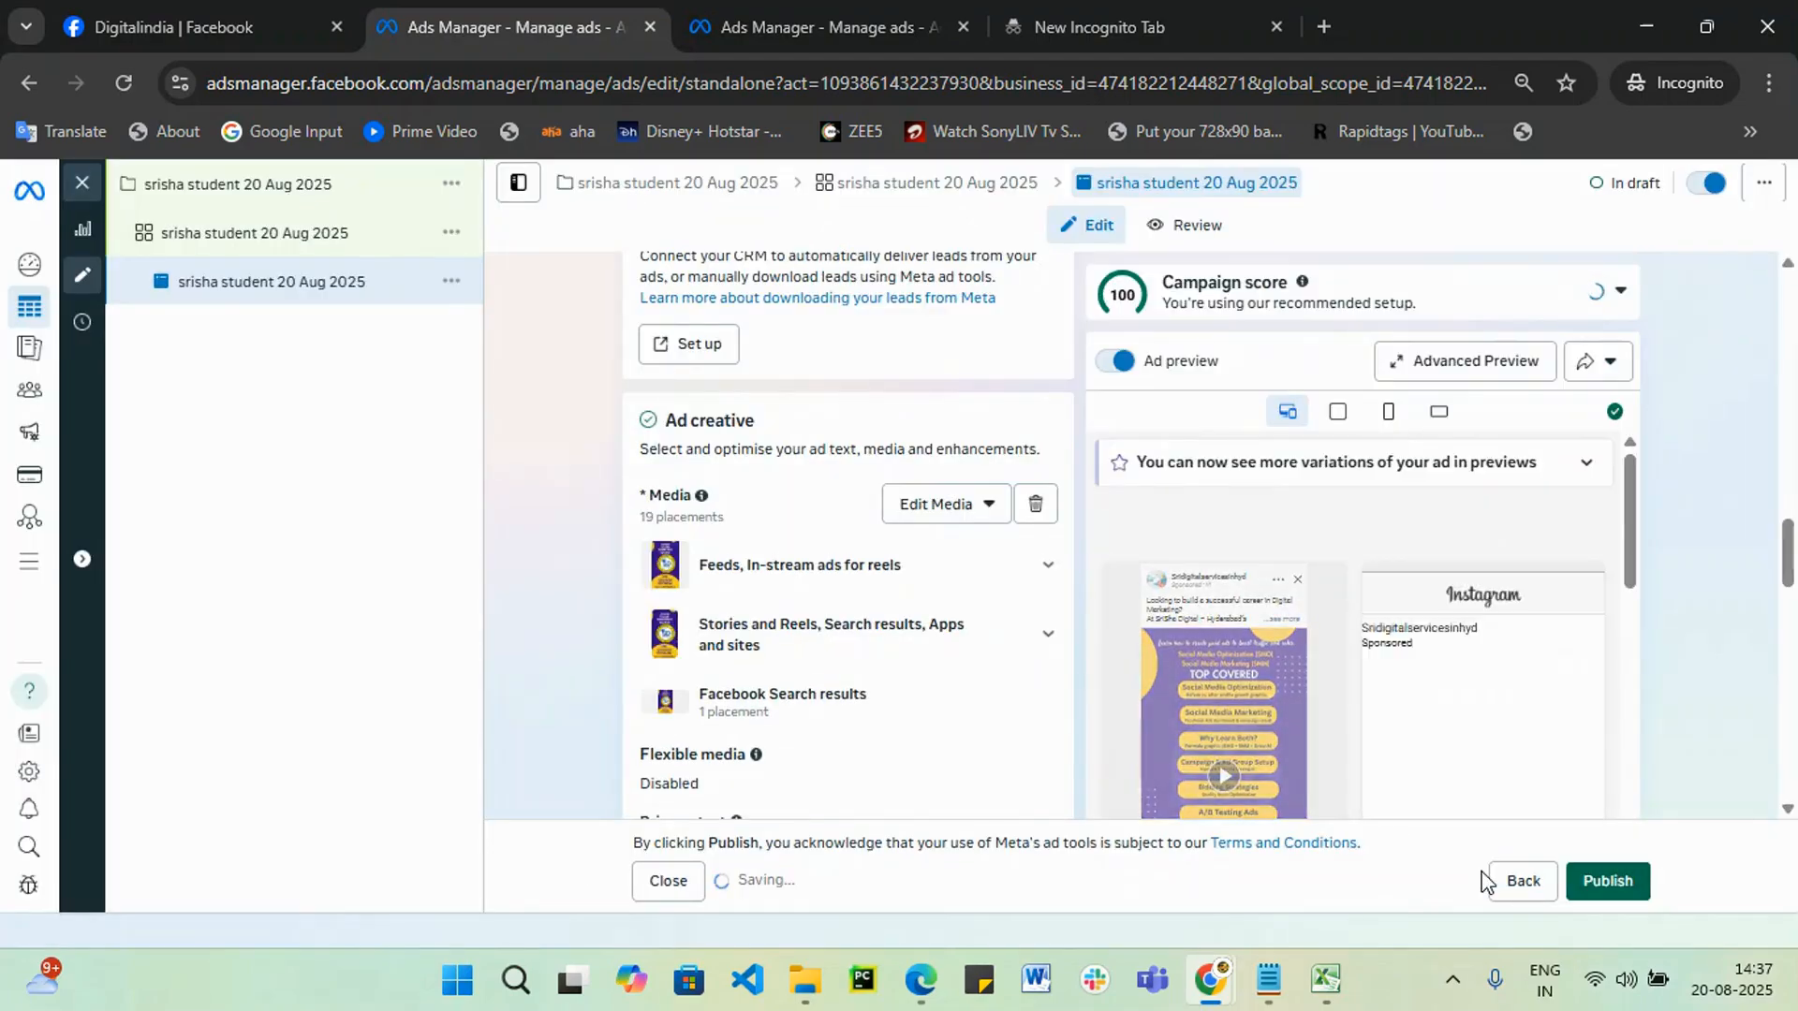
scroll(1402, 708, "down", 5)
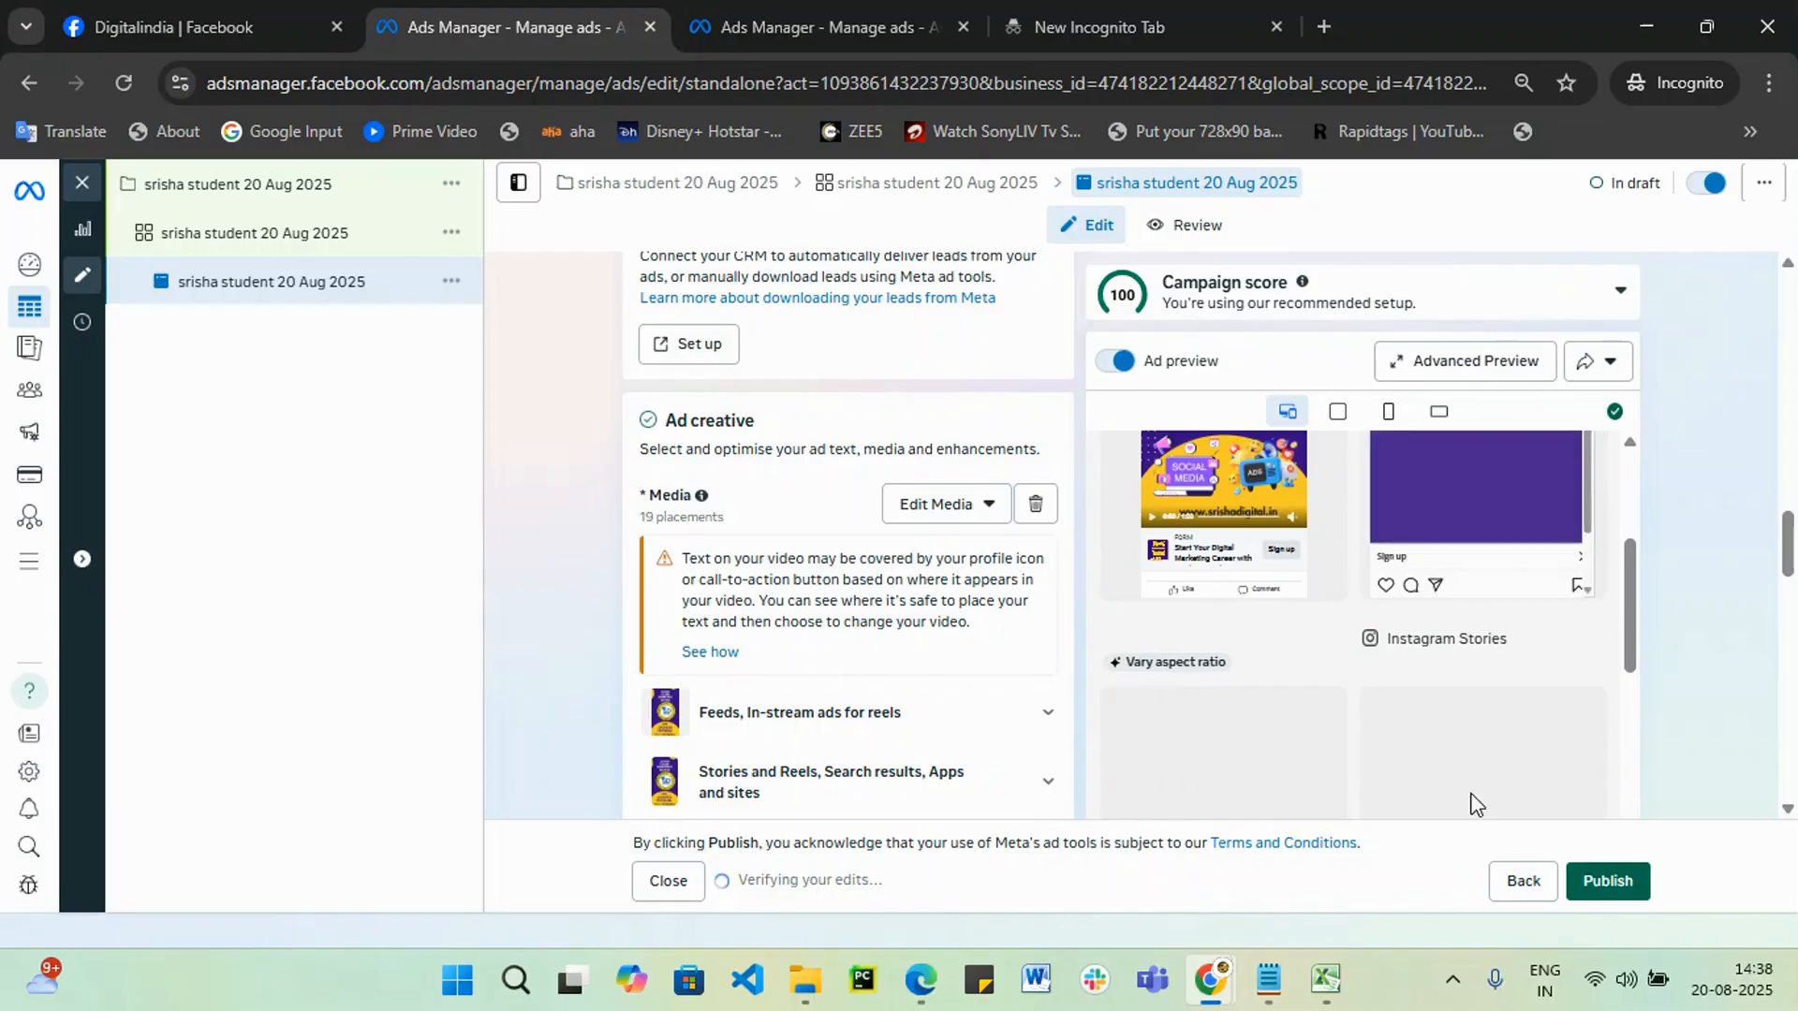
scroll(1056, 478, "down", 5)
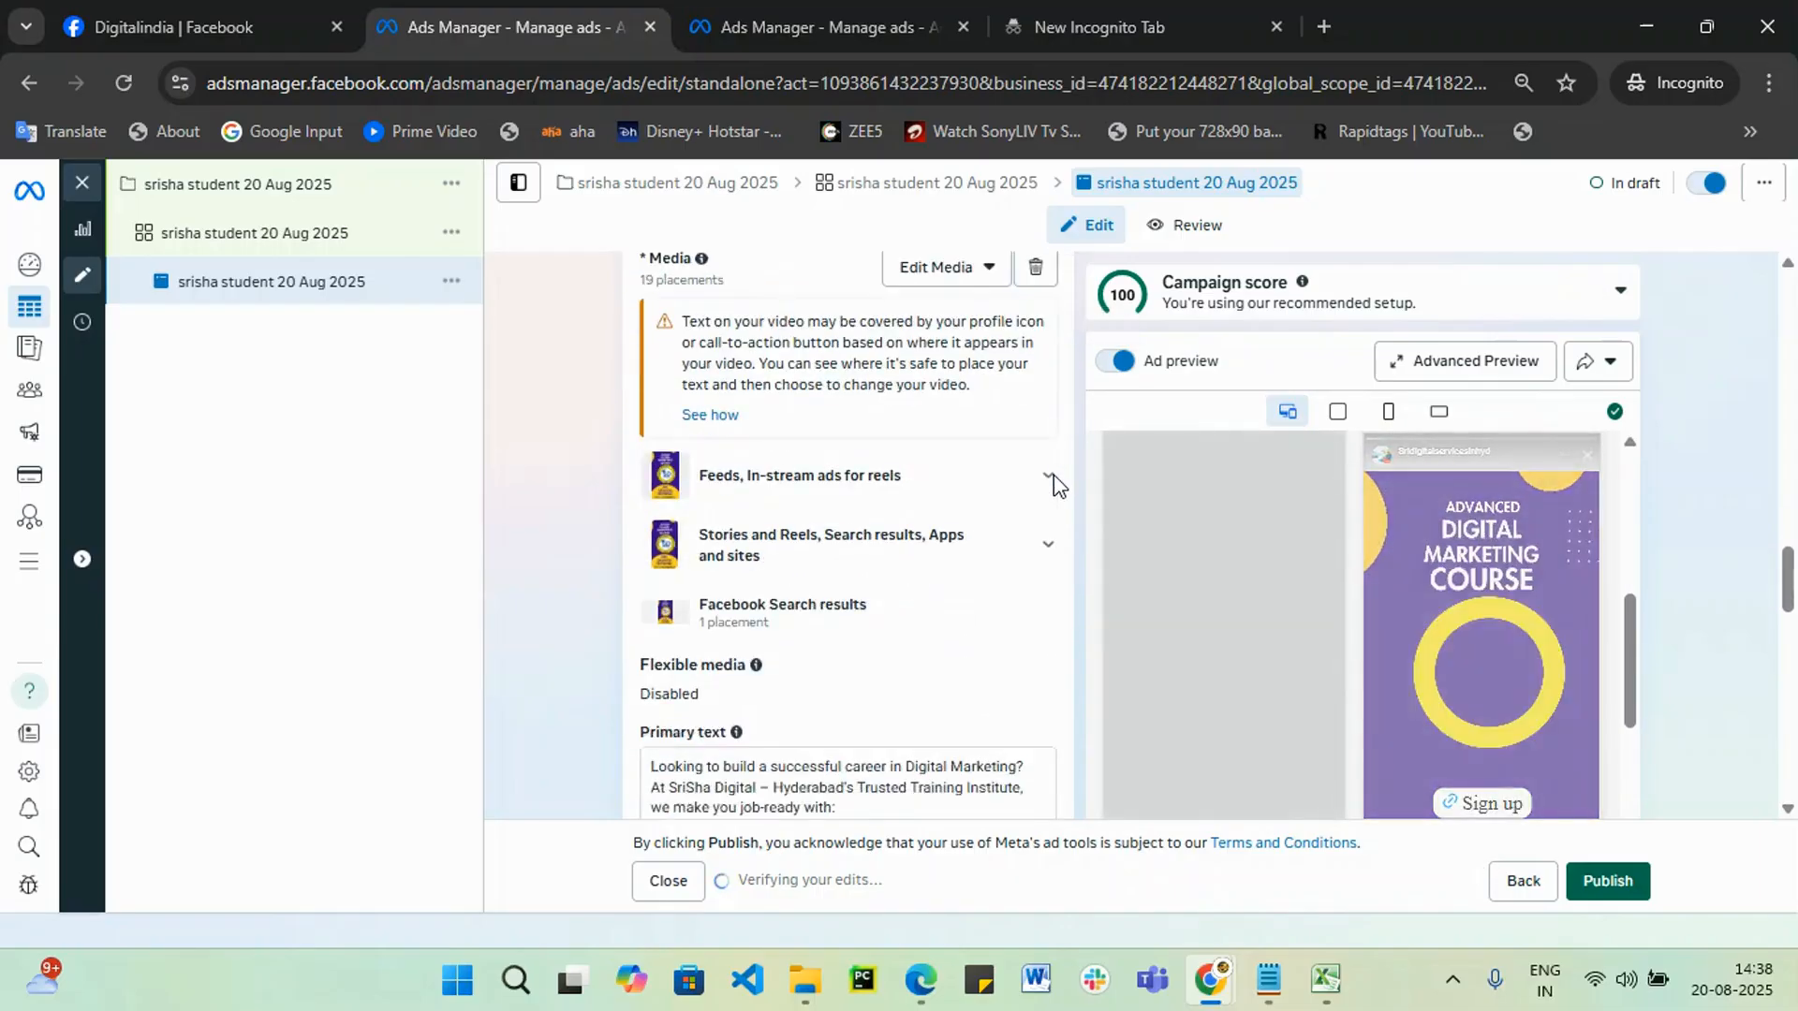
scroll(1055, 475, "down", 3)
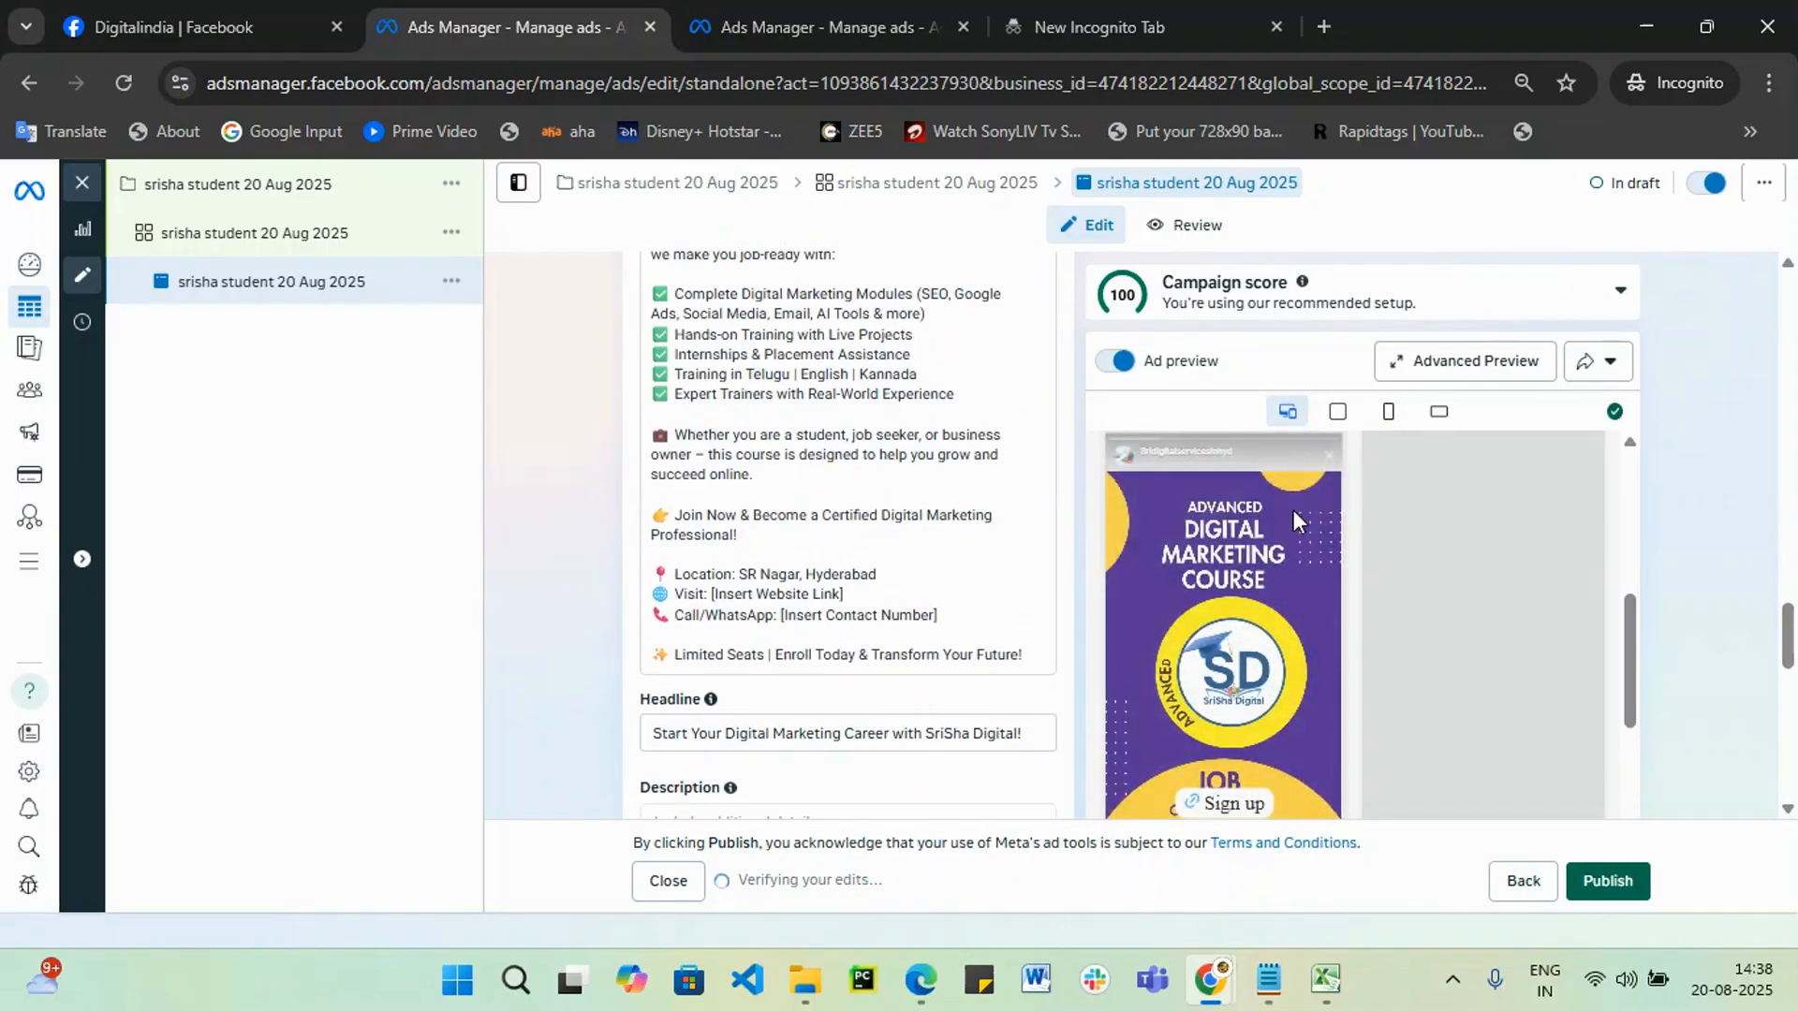
left_click(1604, 881)
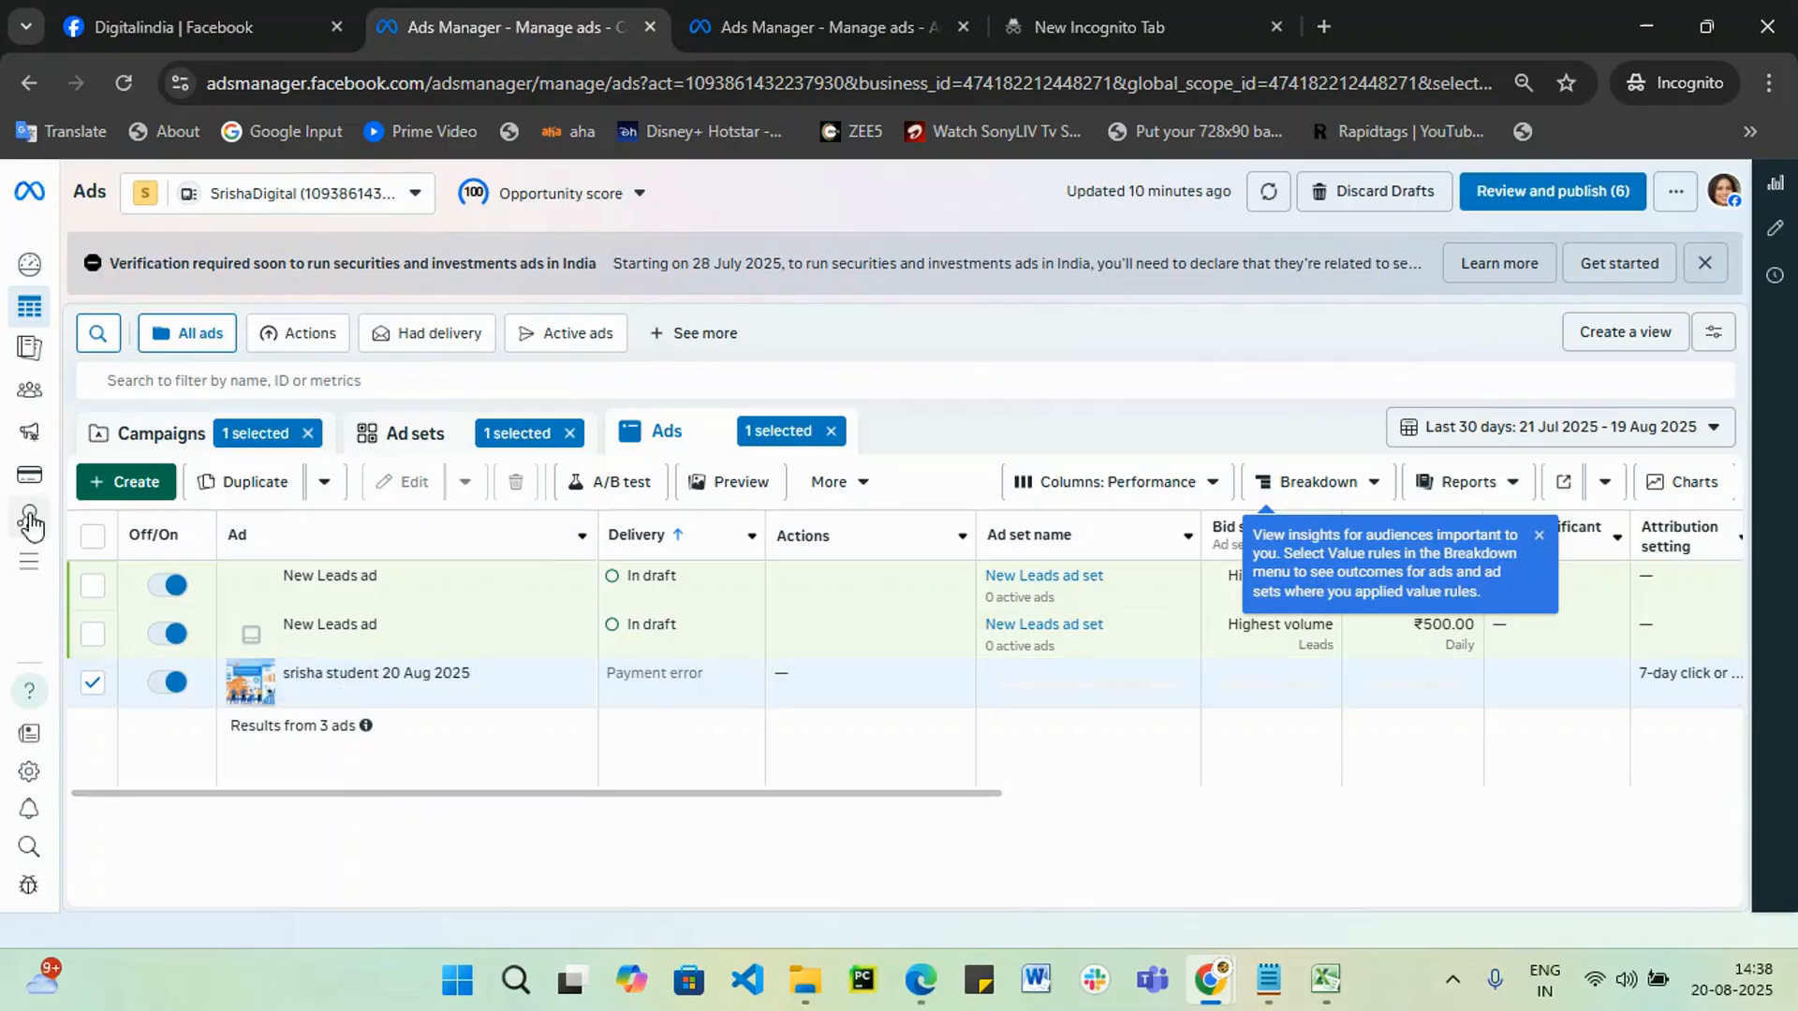
- Open the Billing & payments page in a new browser tab
mouse_move(31, 524)
right_click(76, 485)
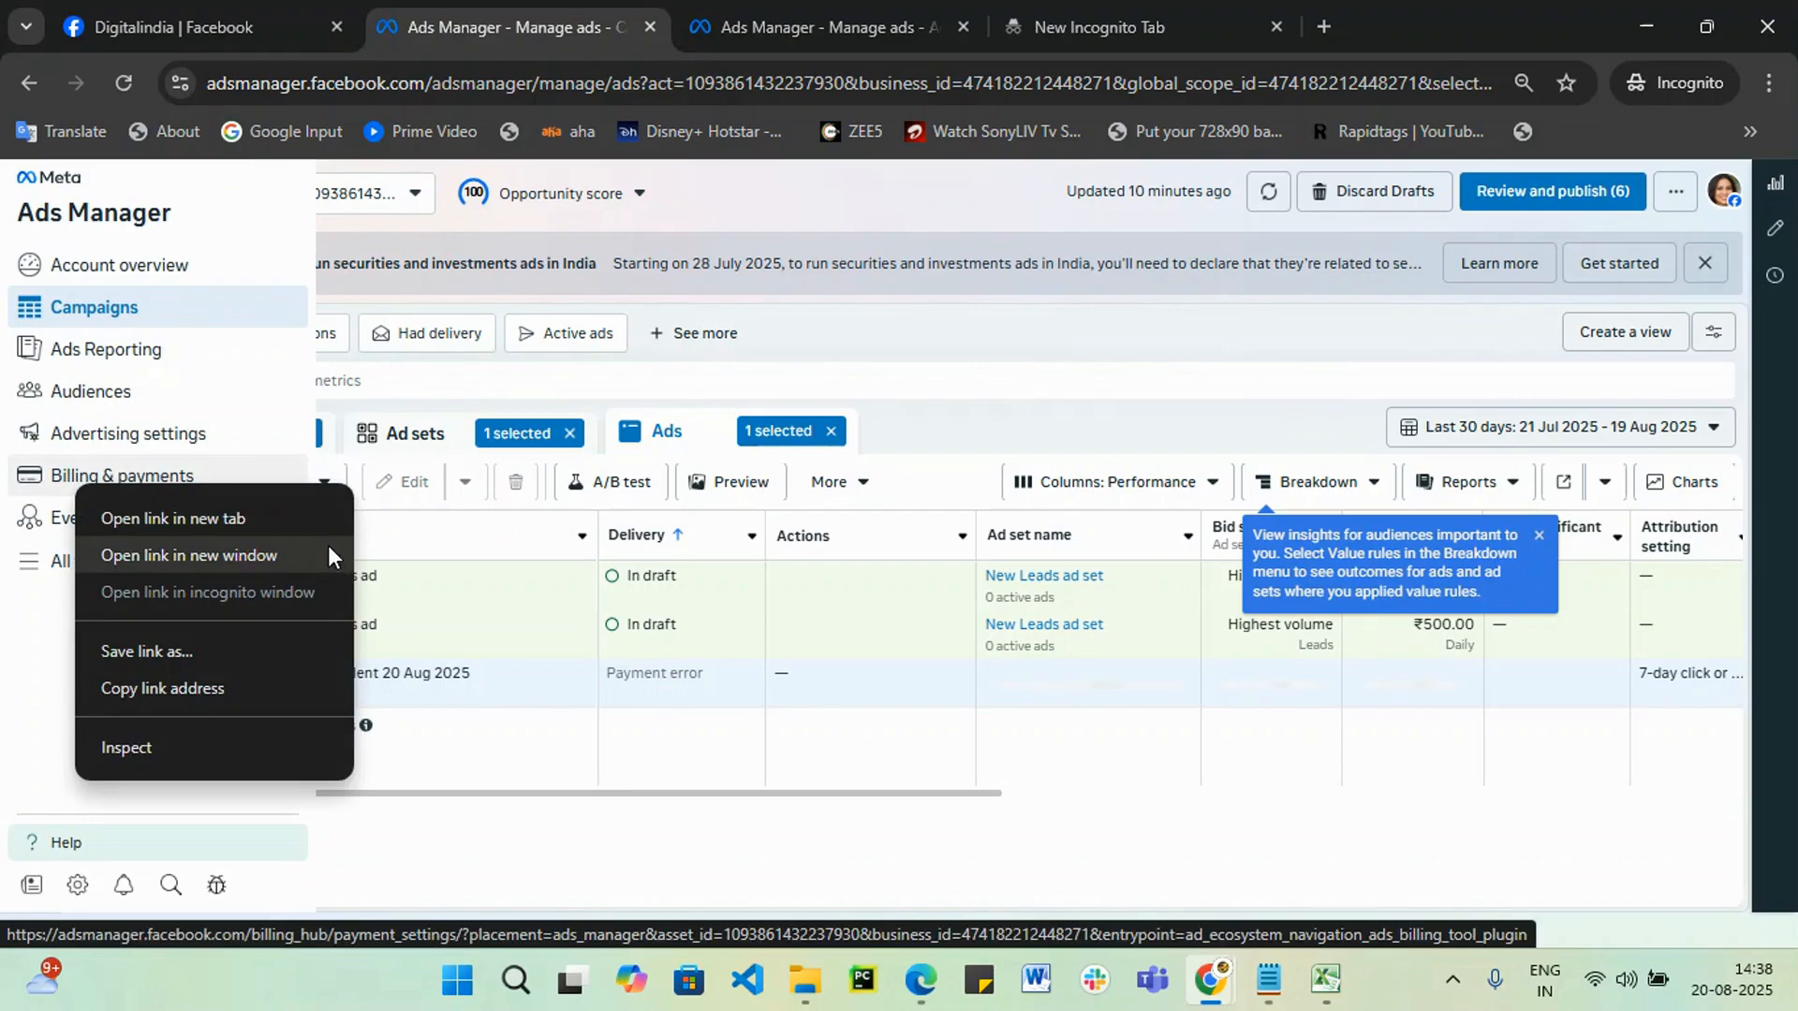
left_click(245, 518)
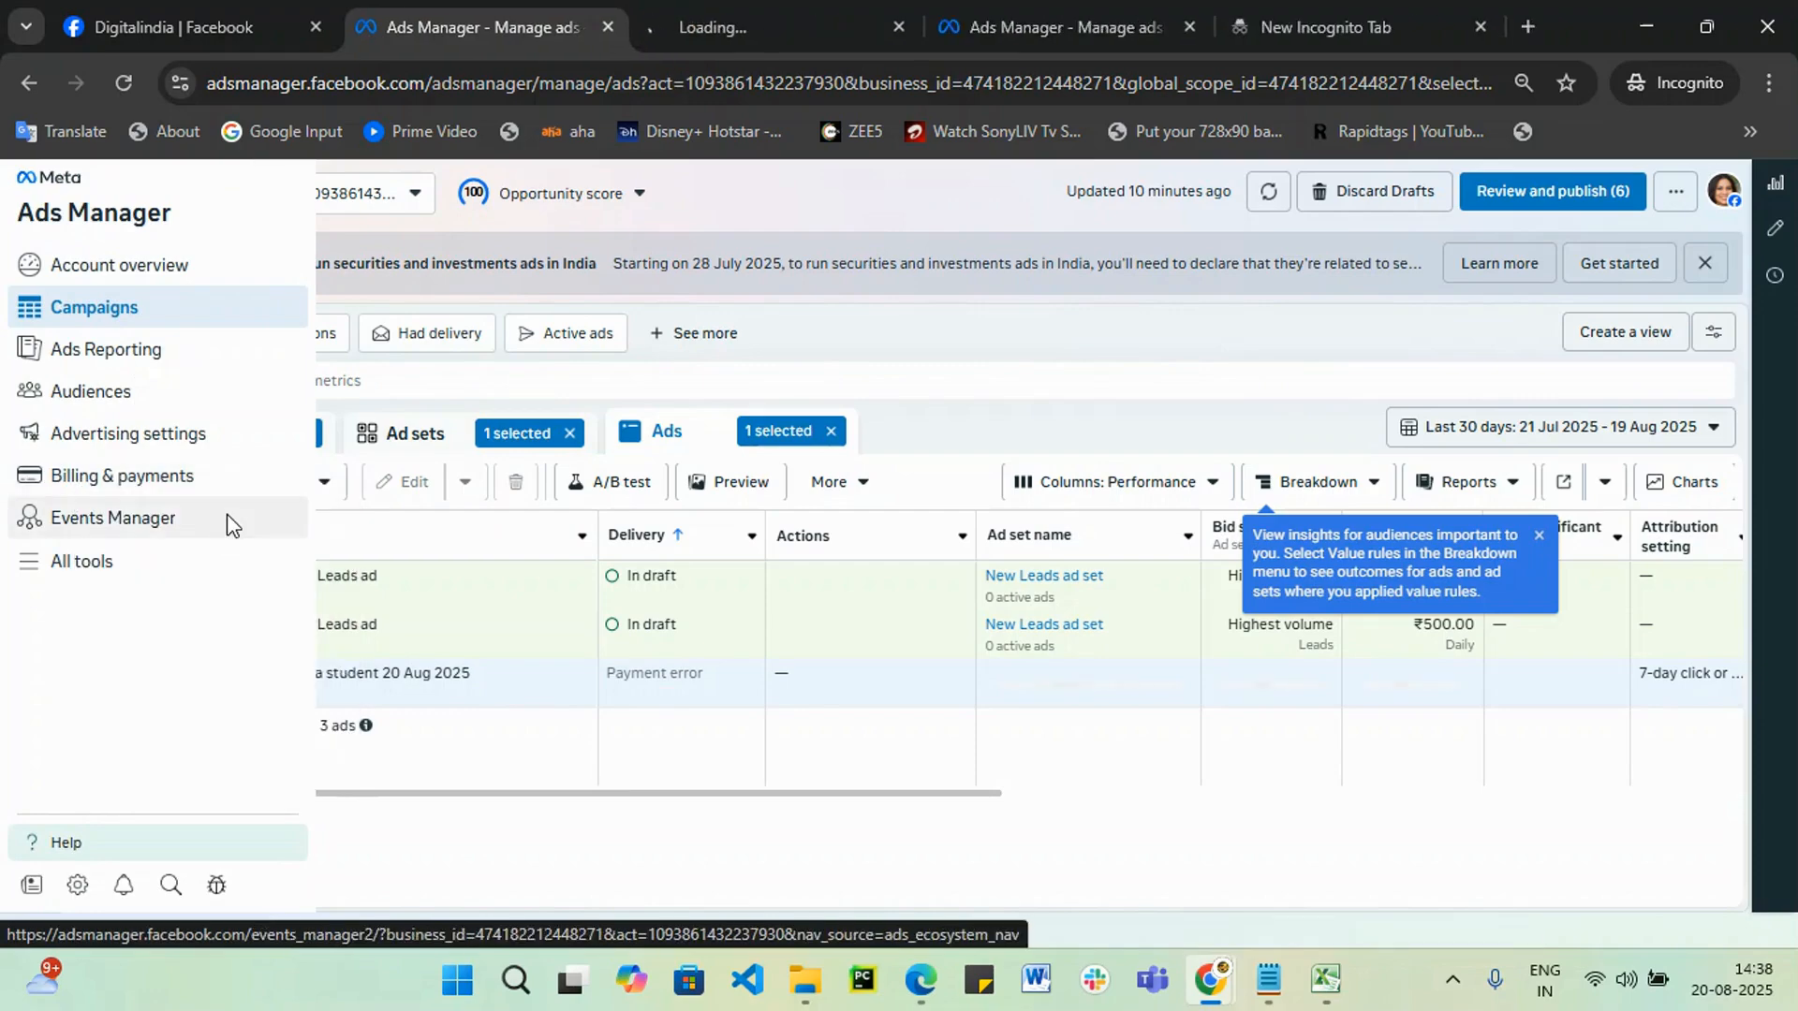
left_click(752, 7)
- Switch between browser windows until the Billing & payments window is in front
left_click(1647, 26)
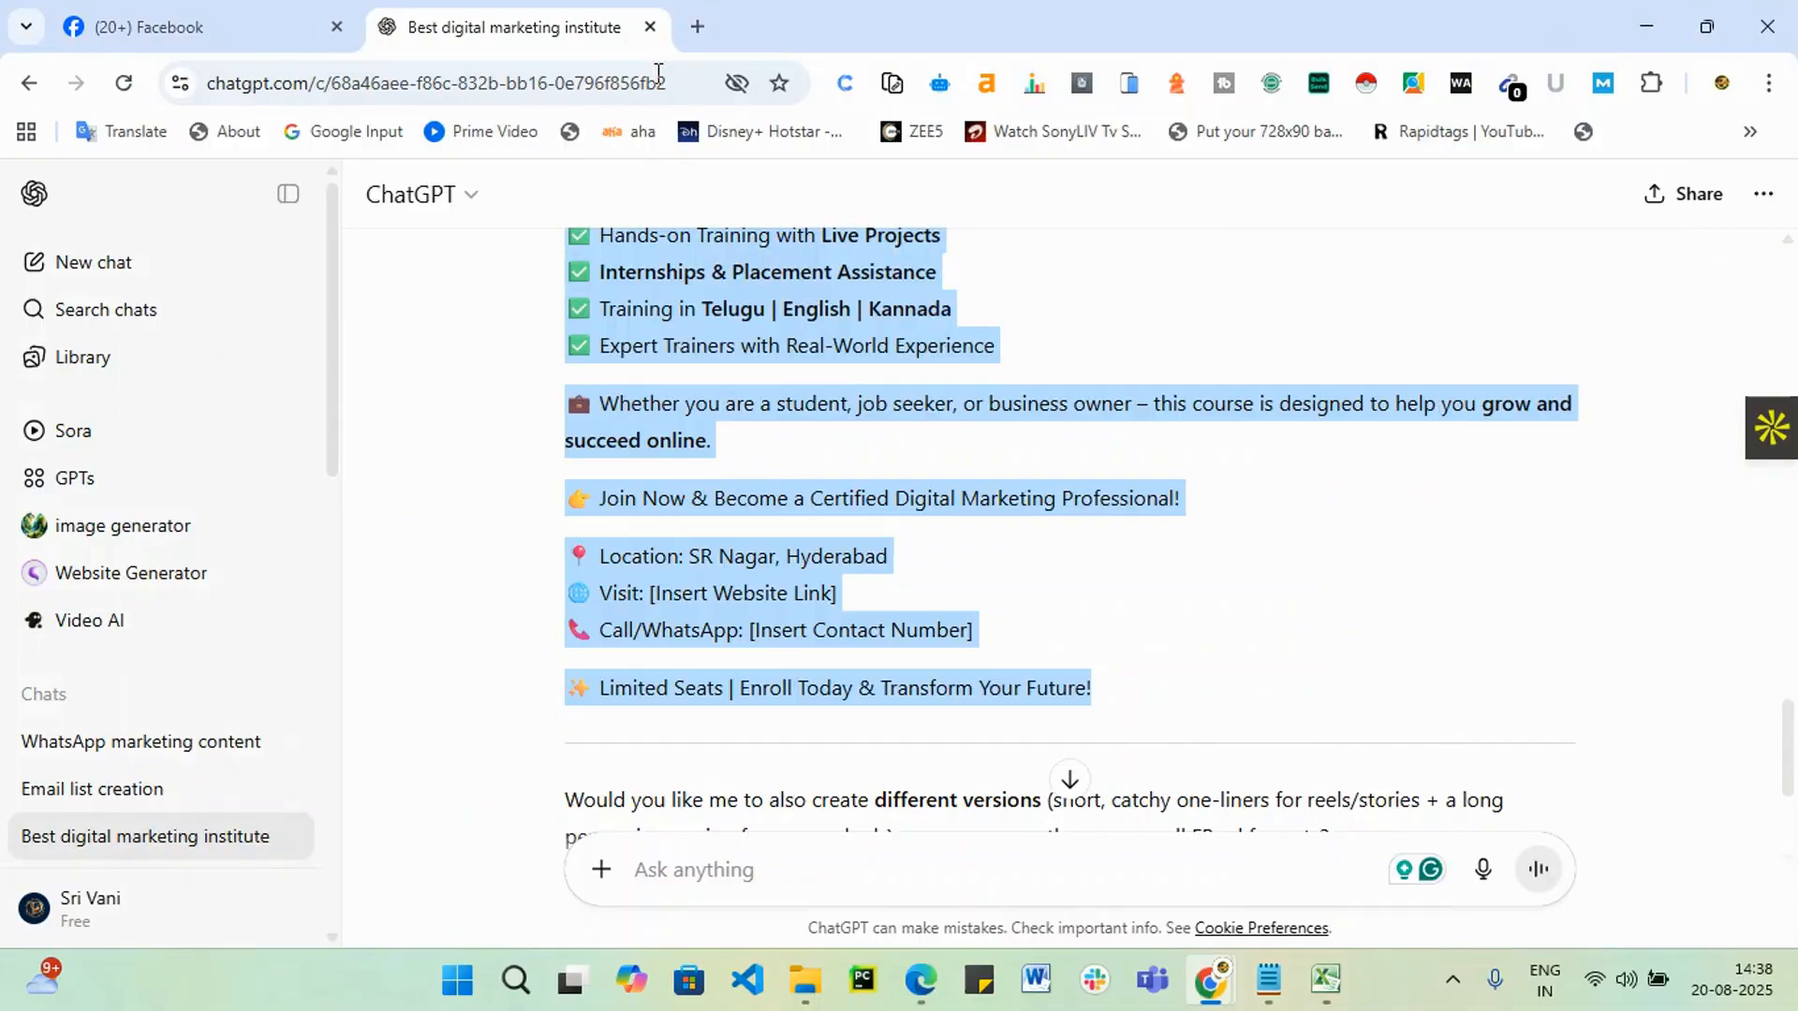
left_click(1647, 26)
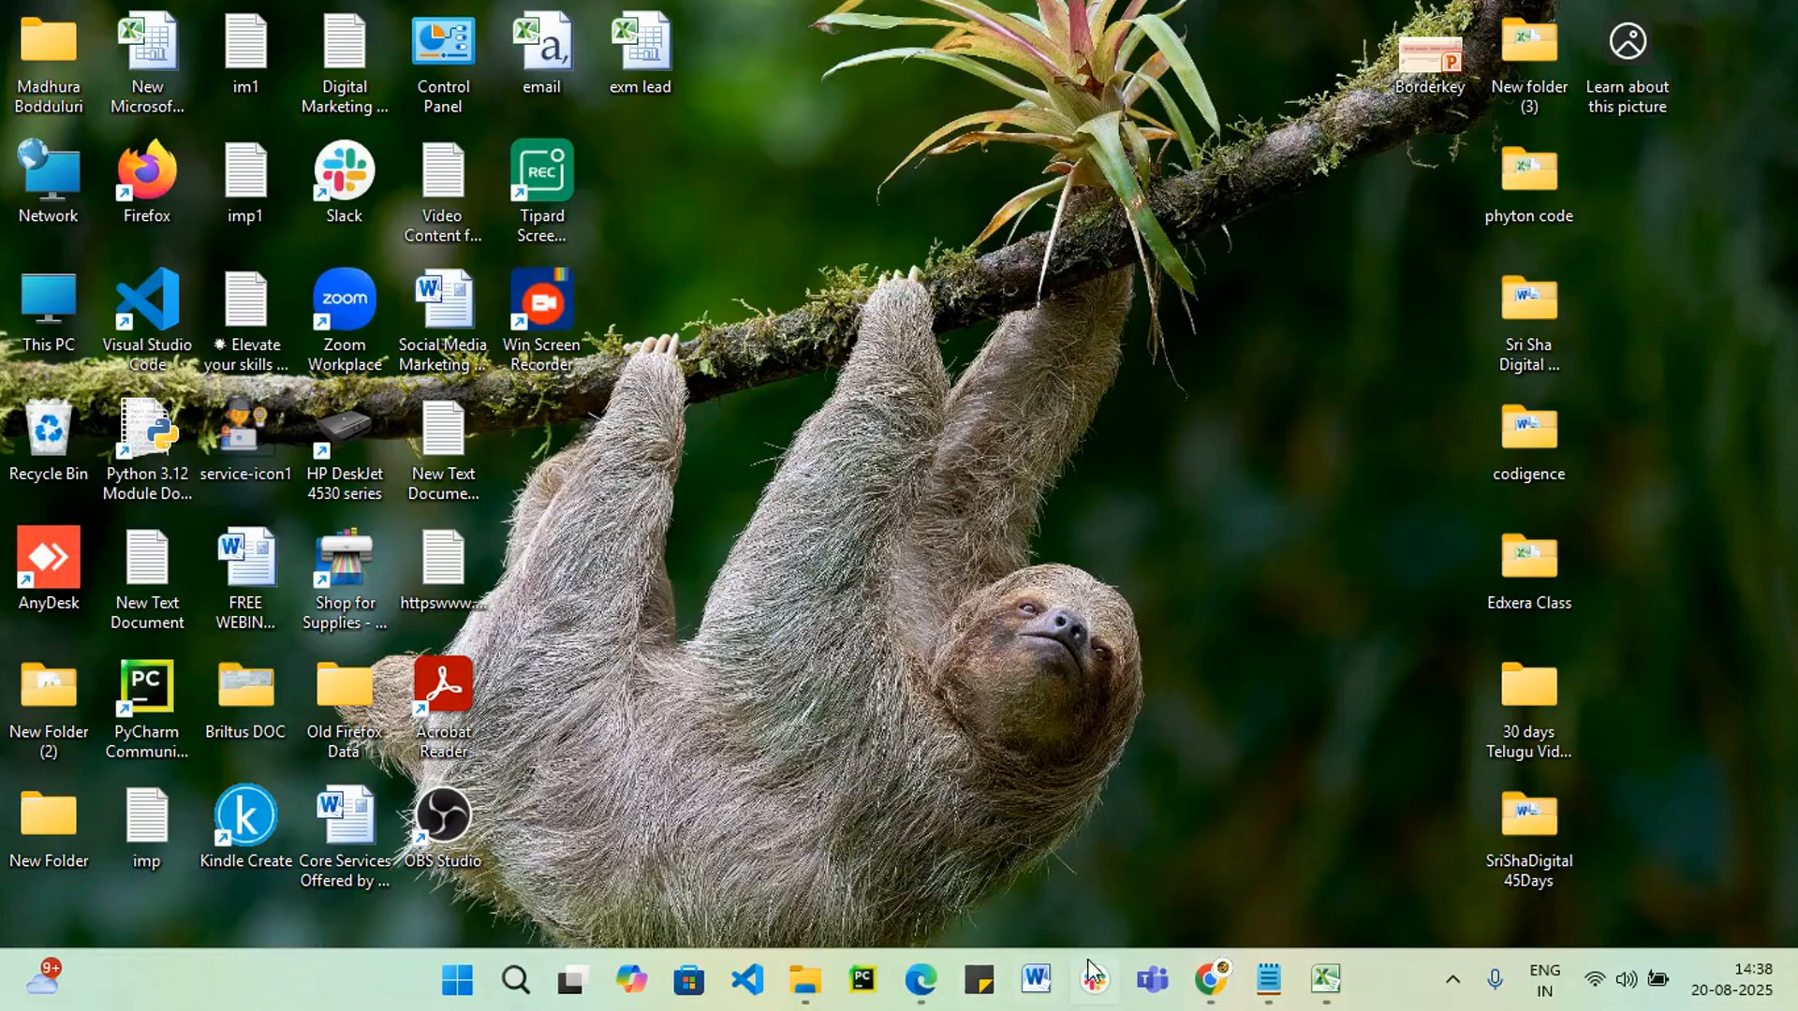
mouse_move(920, 978)
left_click(622, 835)
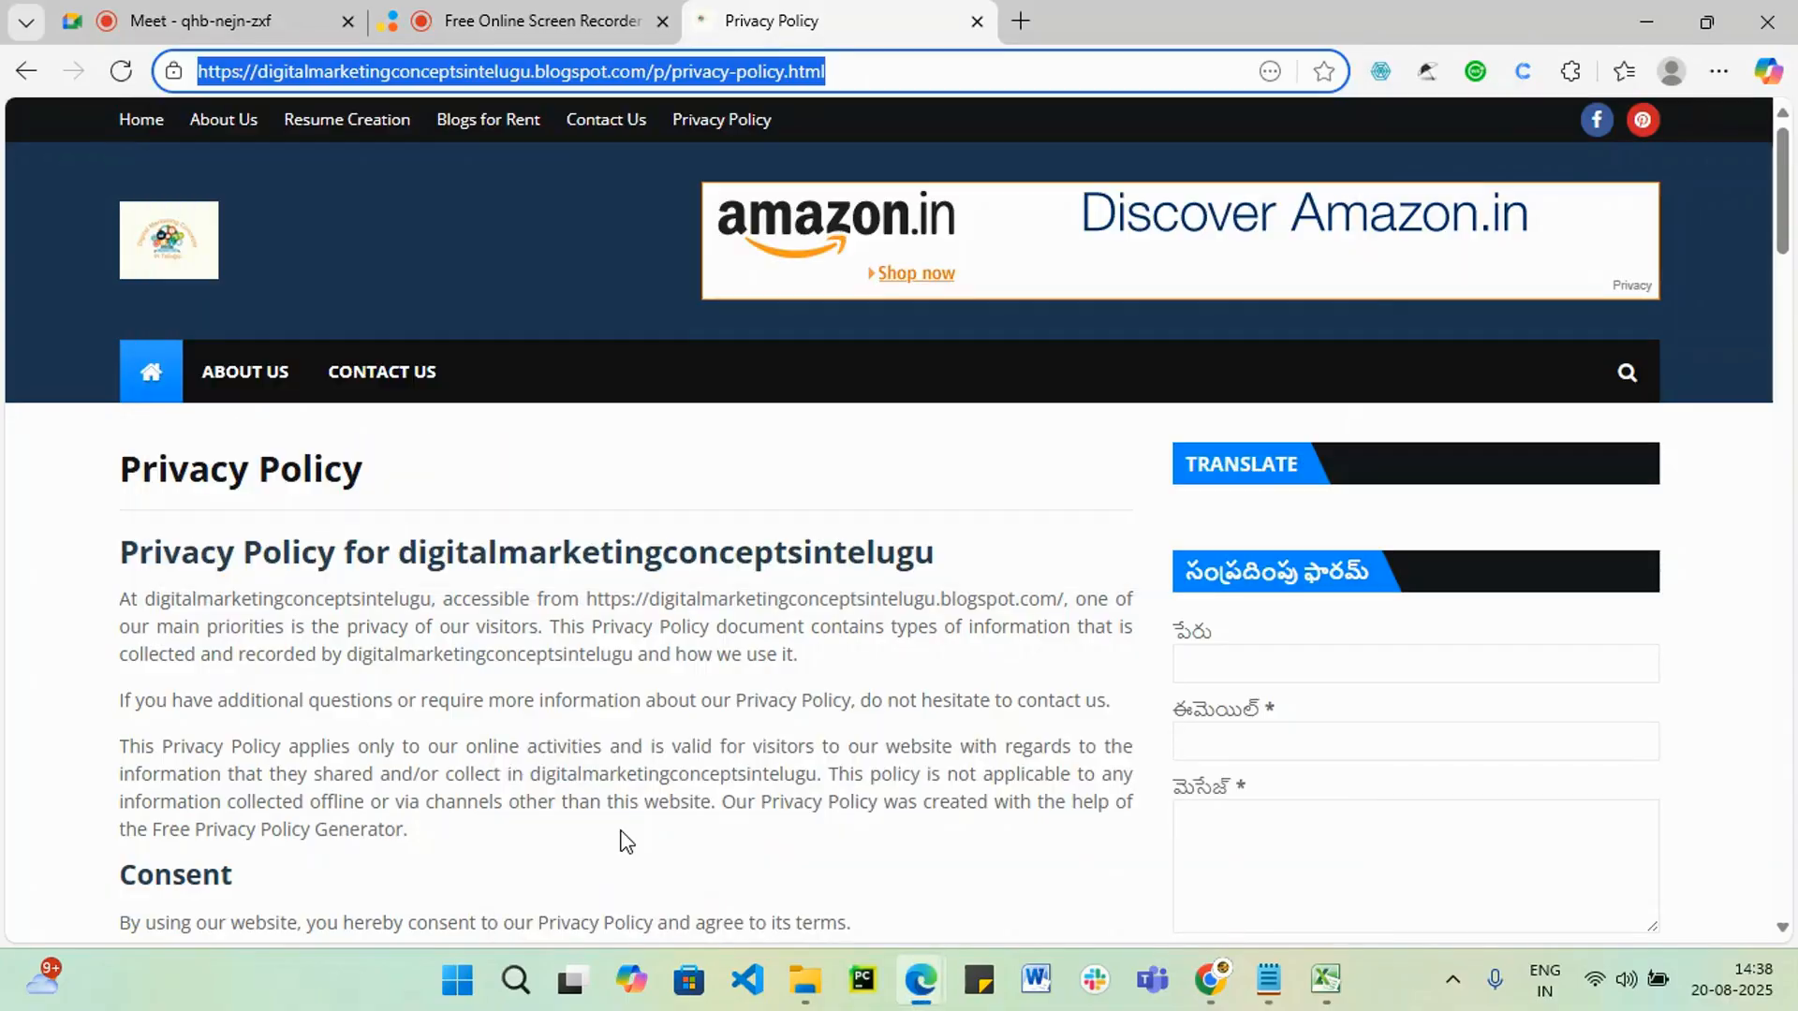
left_click(472, 11)
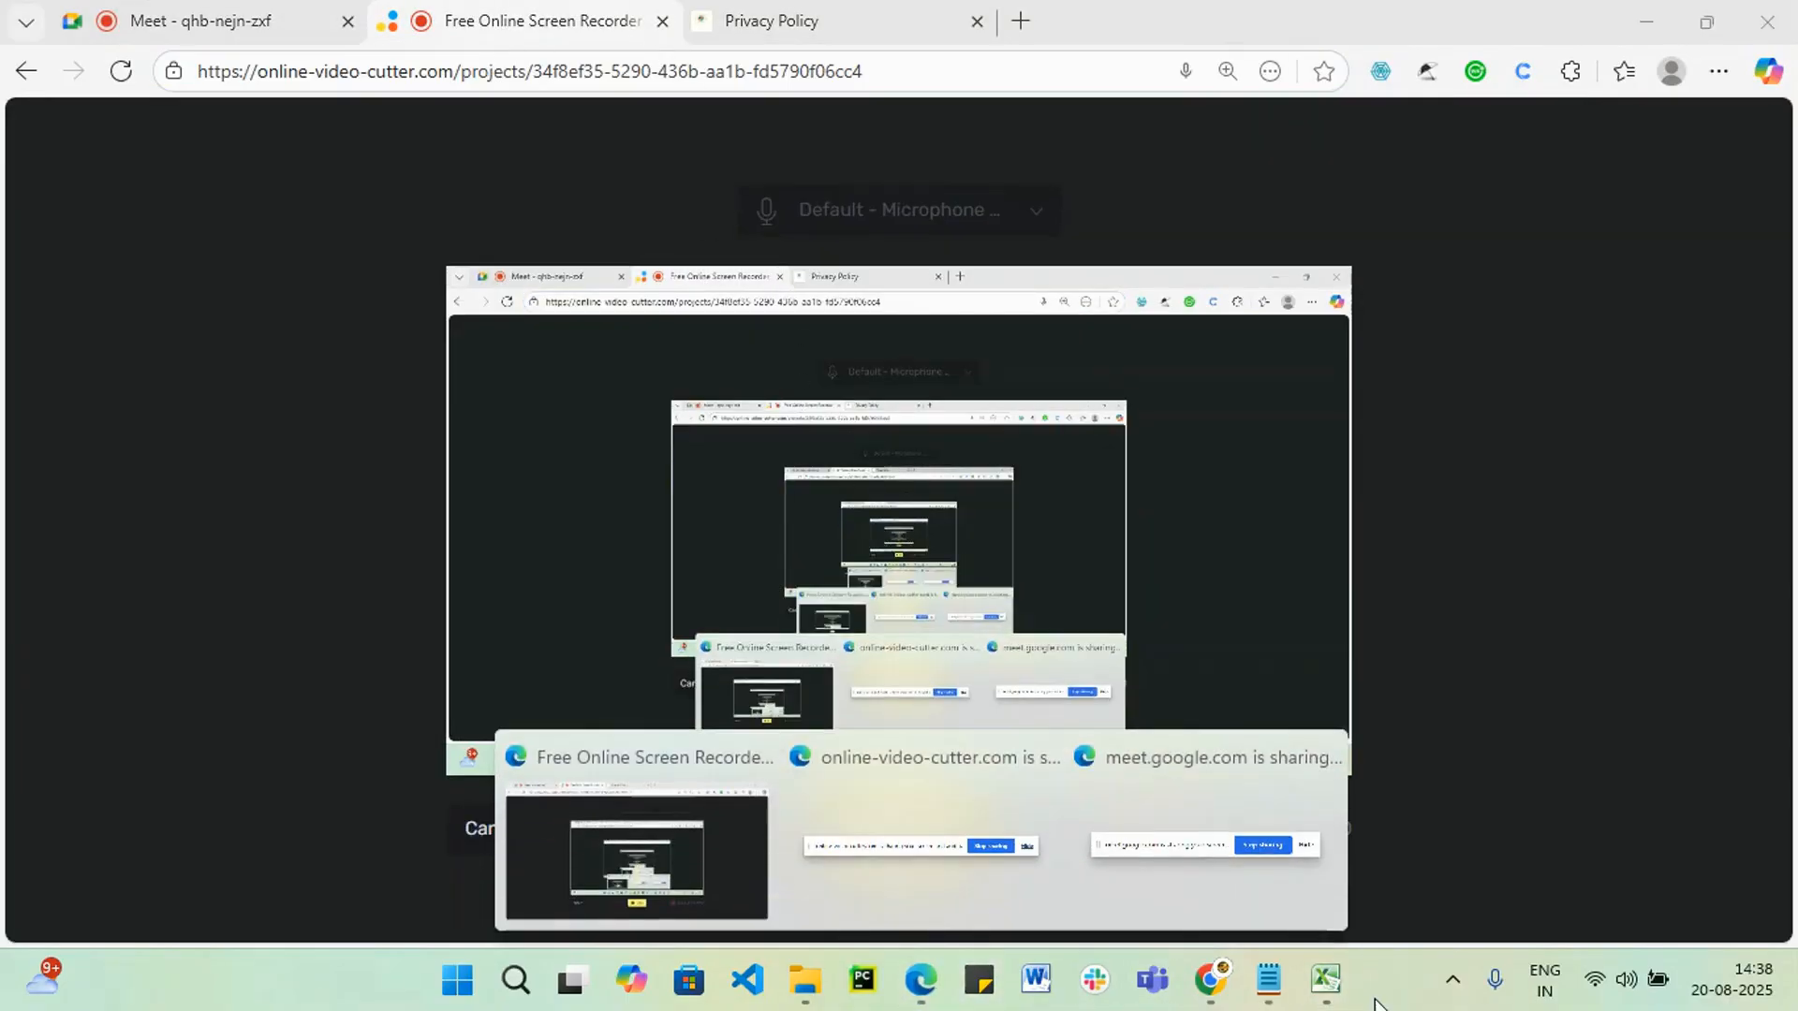
mouse_move(1236, 964)
left_click(1124, 858)
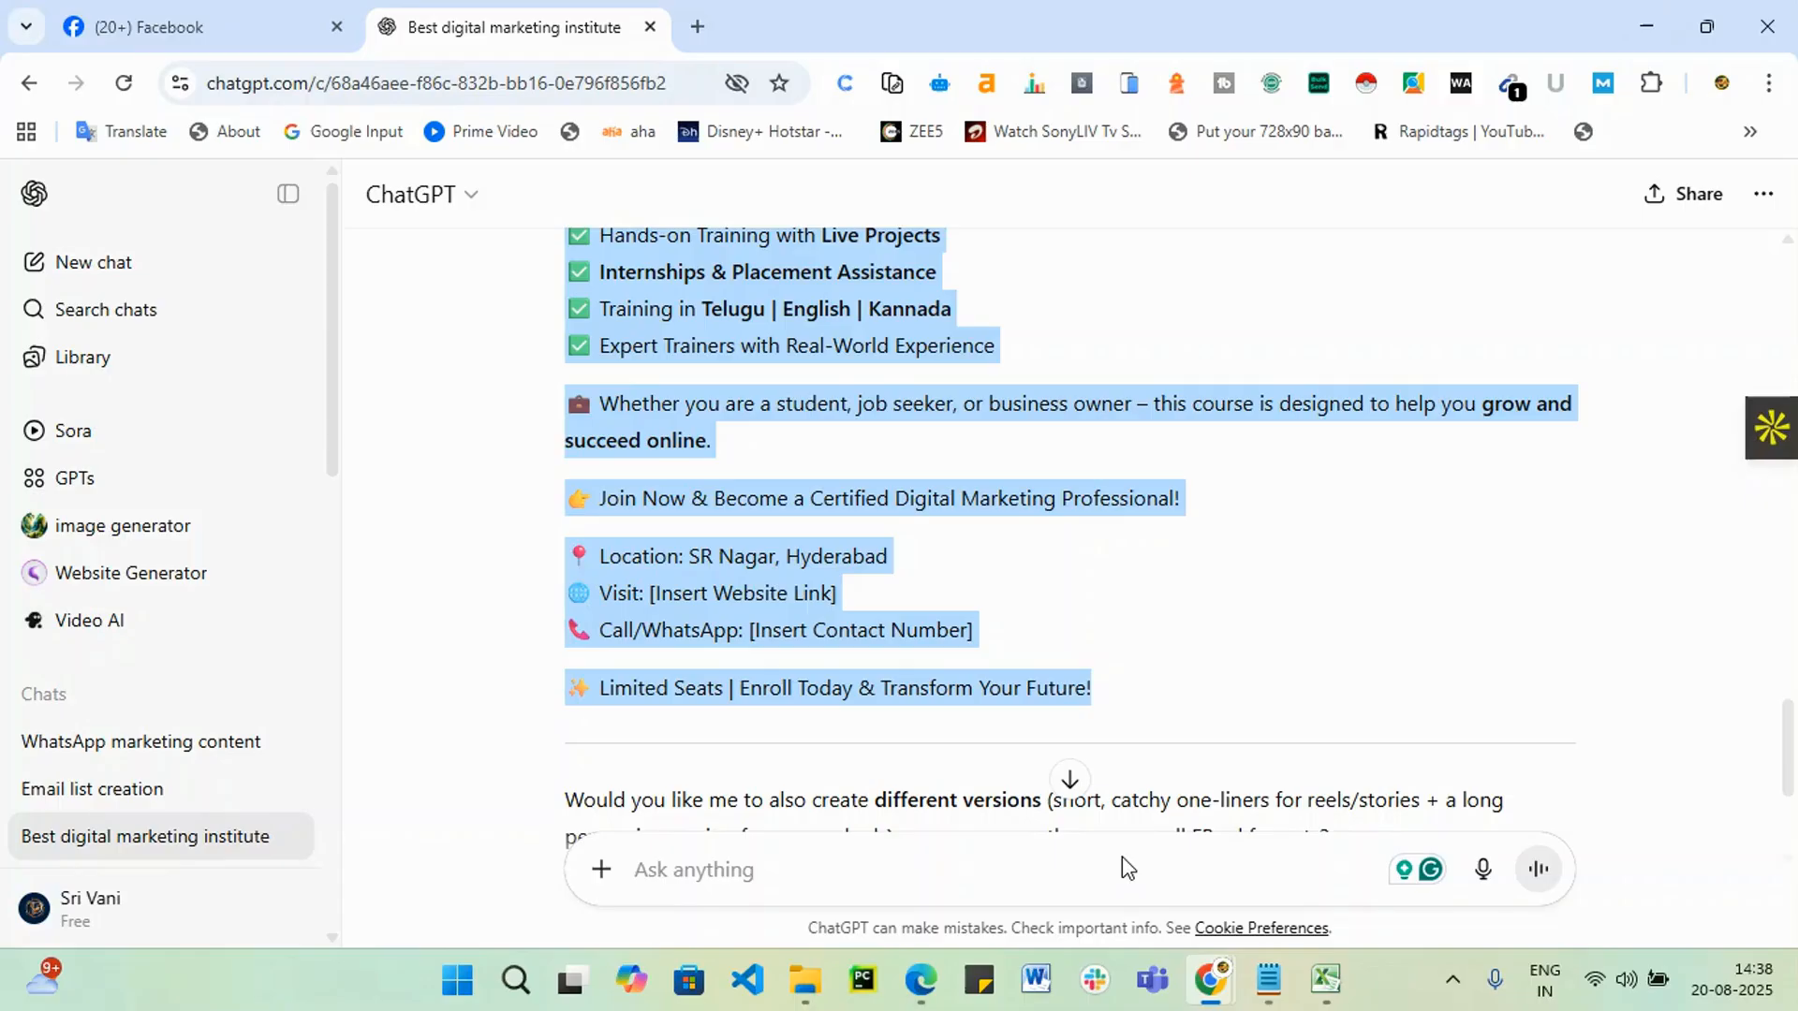
left_click(1401, 898)
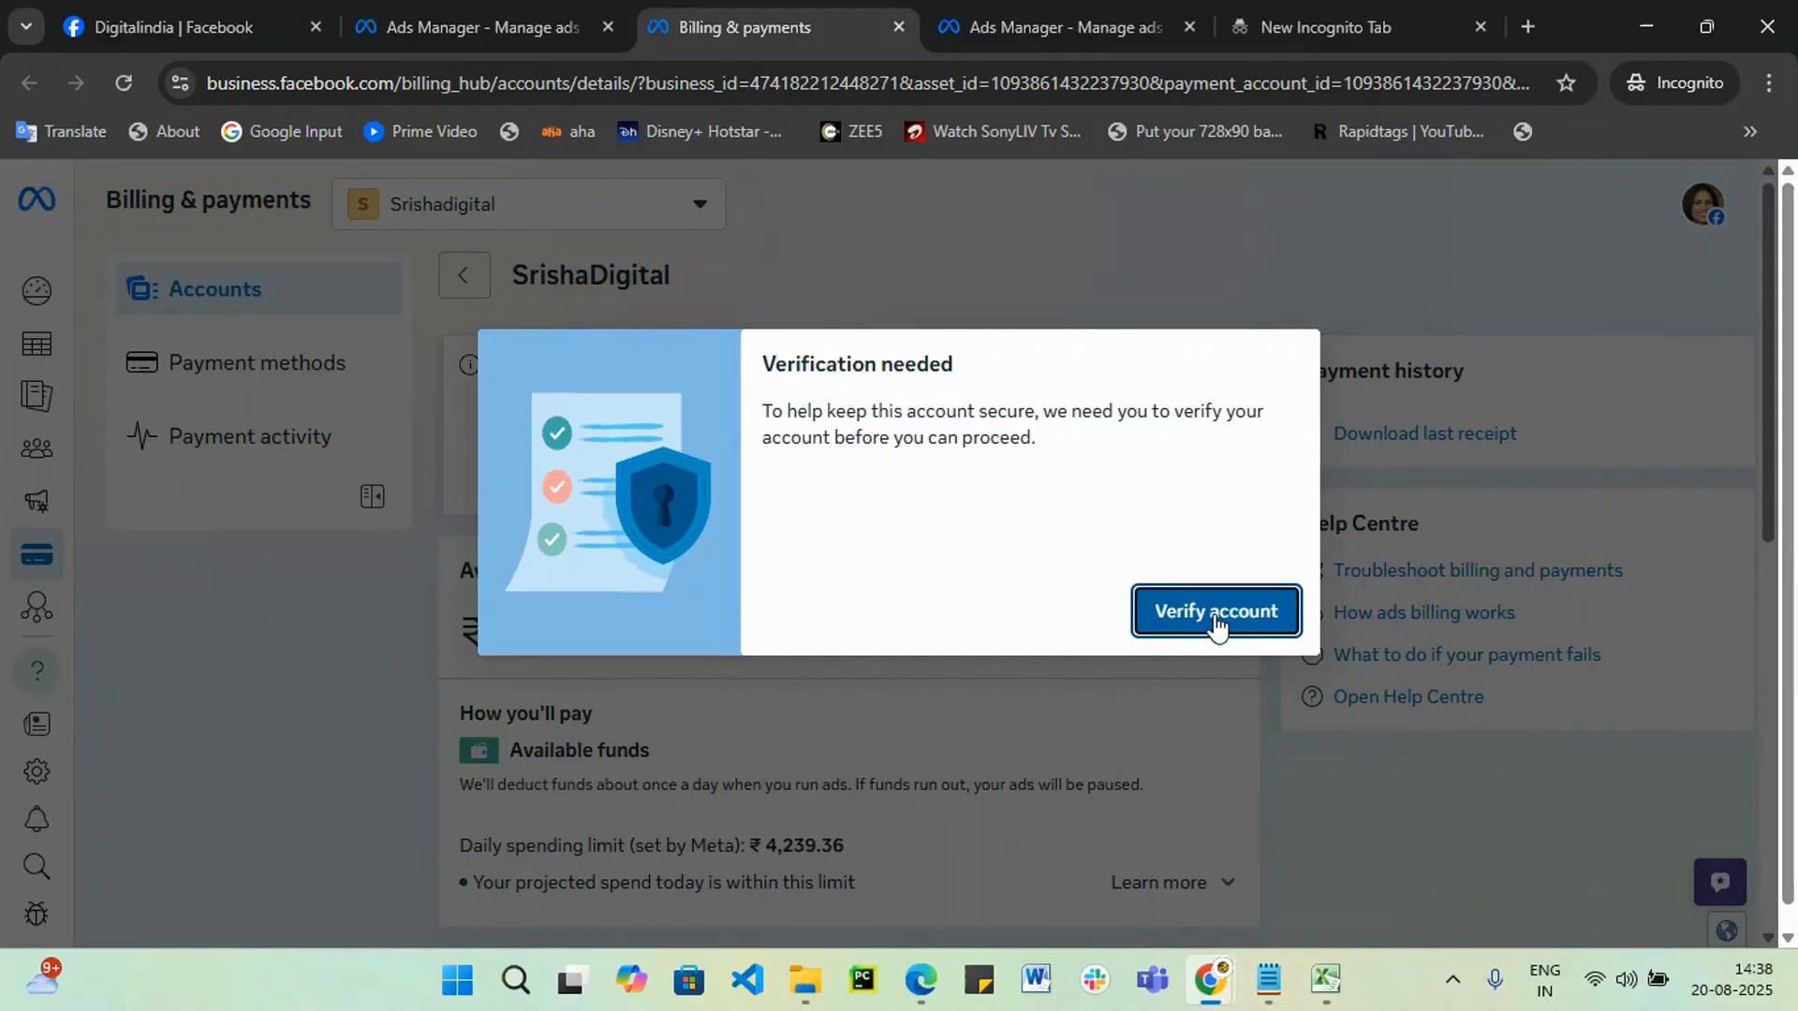
- Verify the billing account by submitting the confirmation code Meta sends by email
left_click(631, 798)
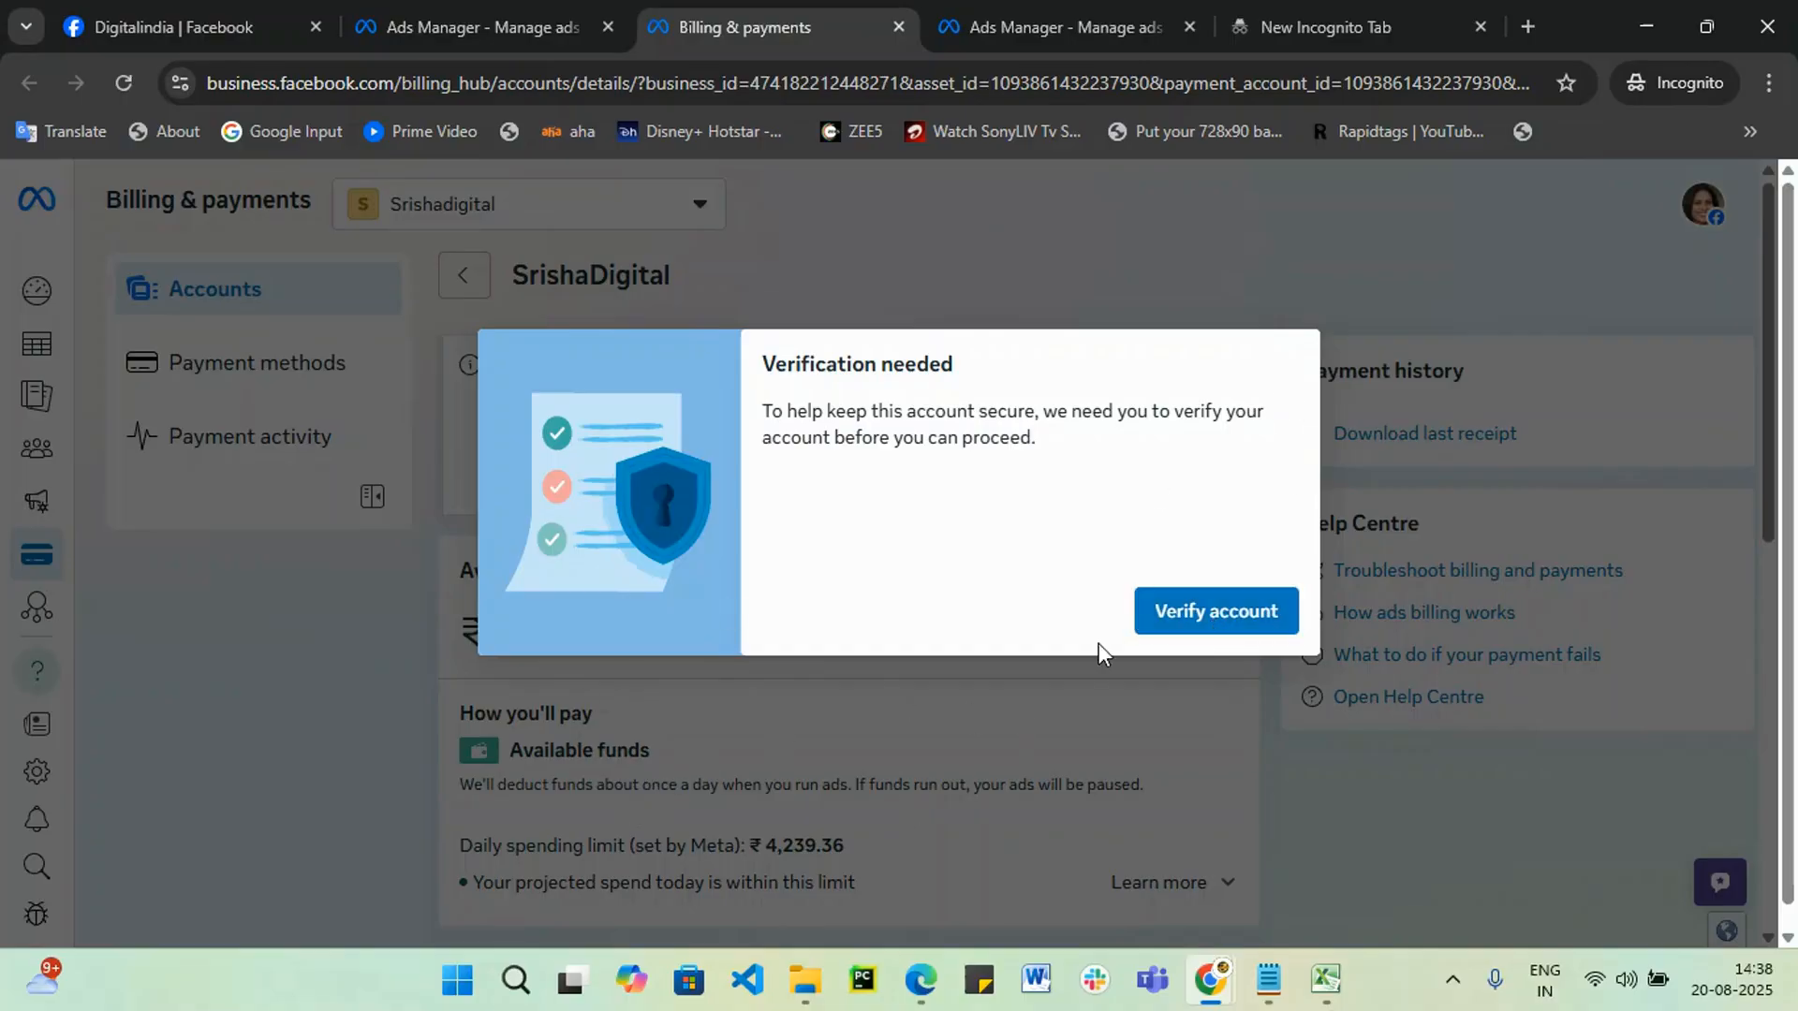
left_click(1191, 625)
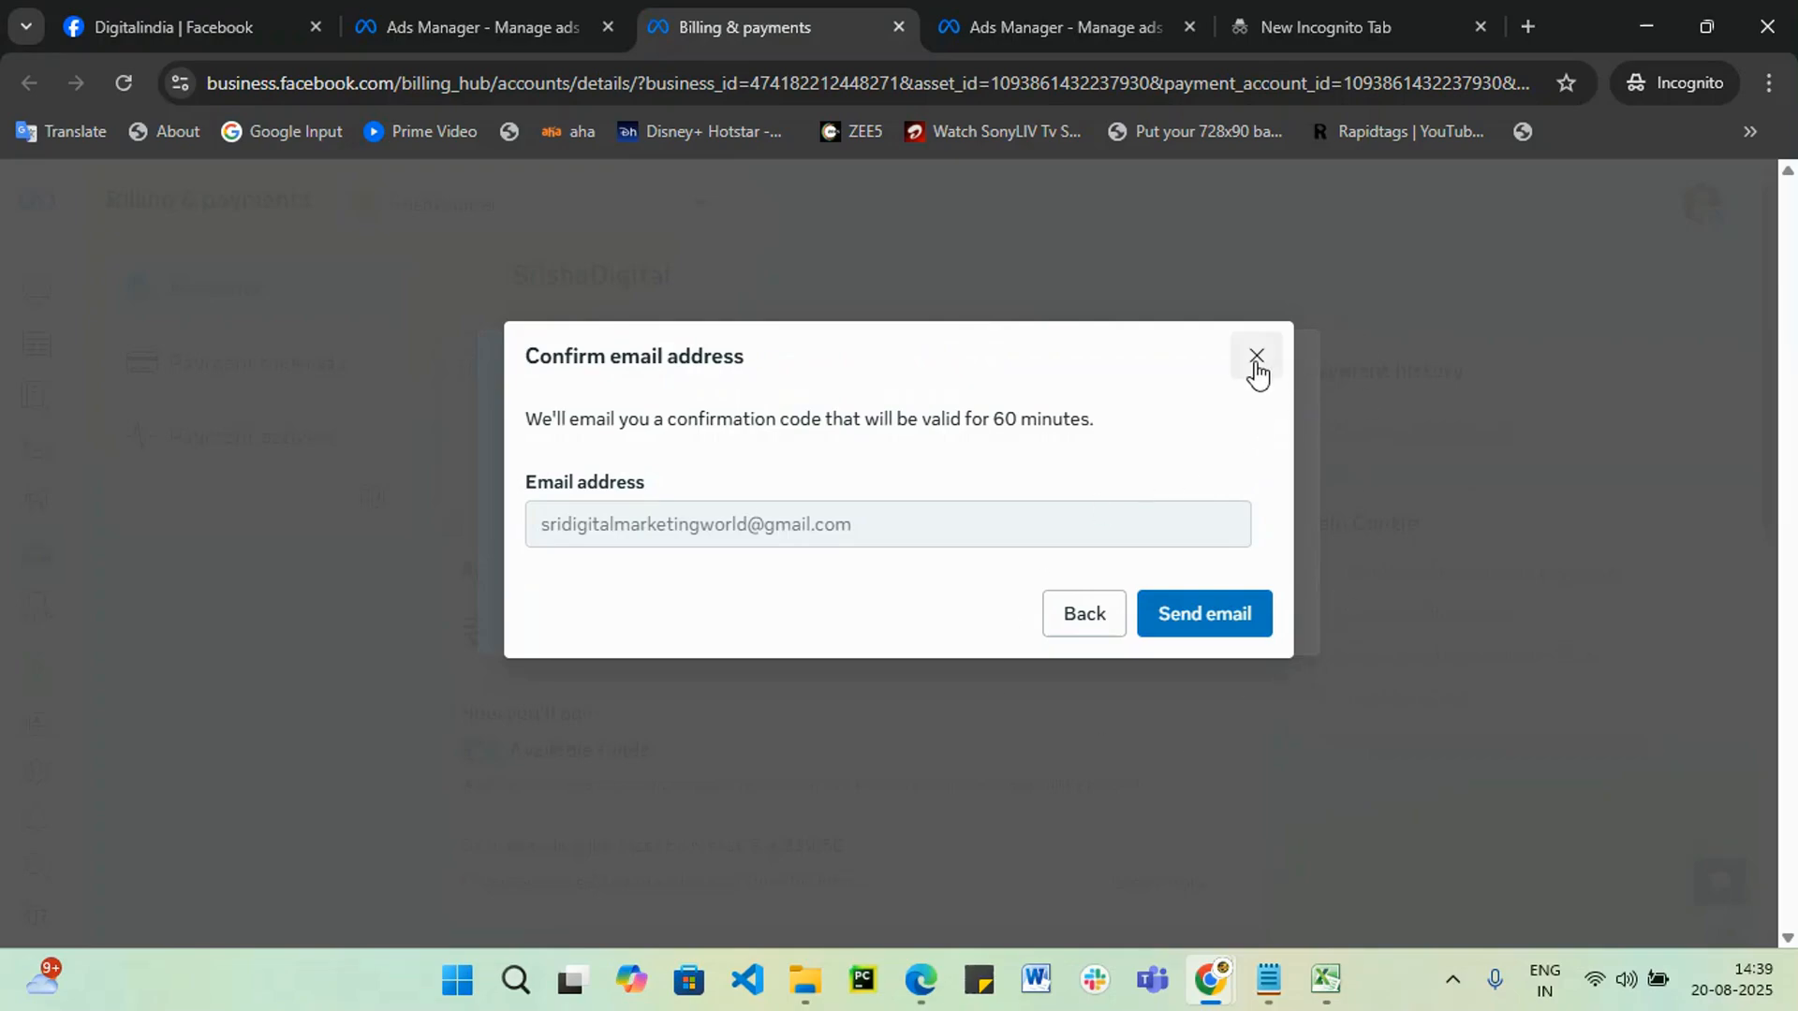
left_click(1213, 613)
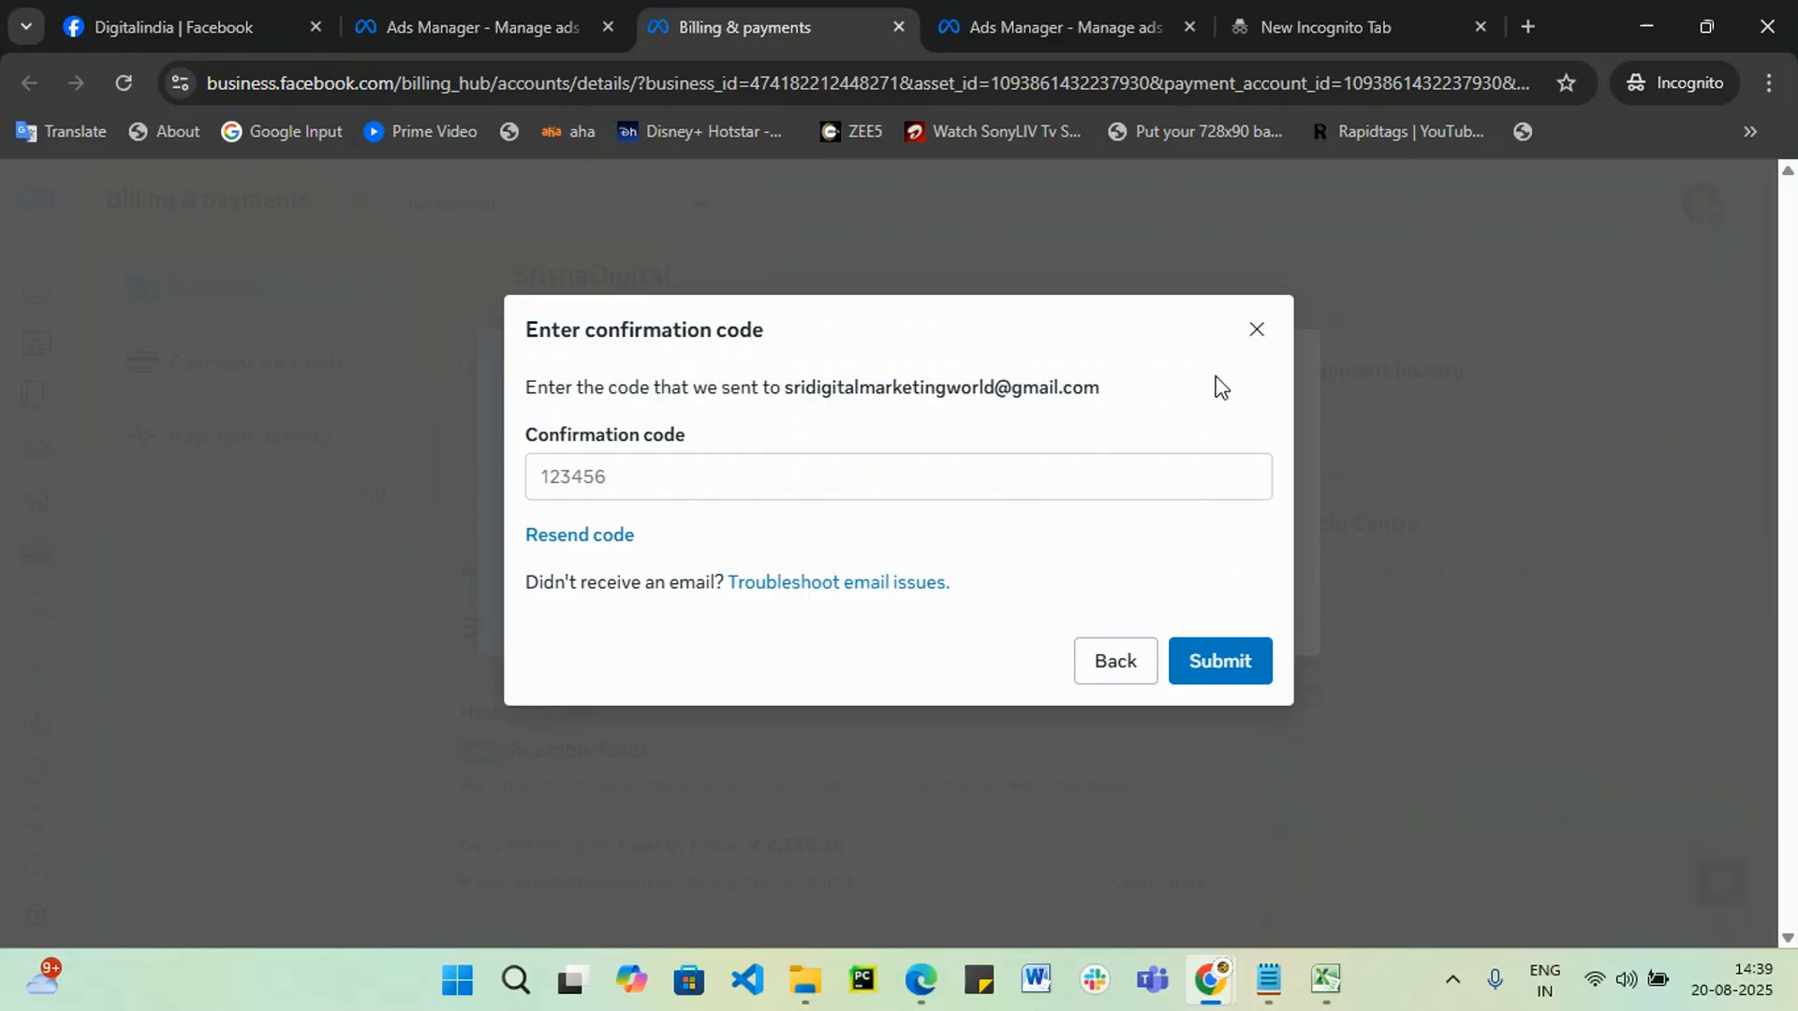
left_click(985, 487)
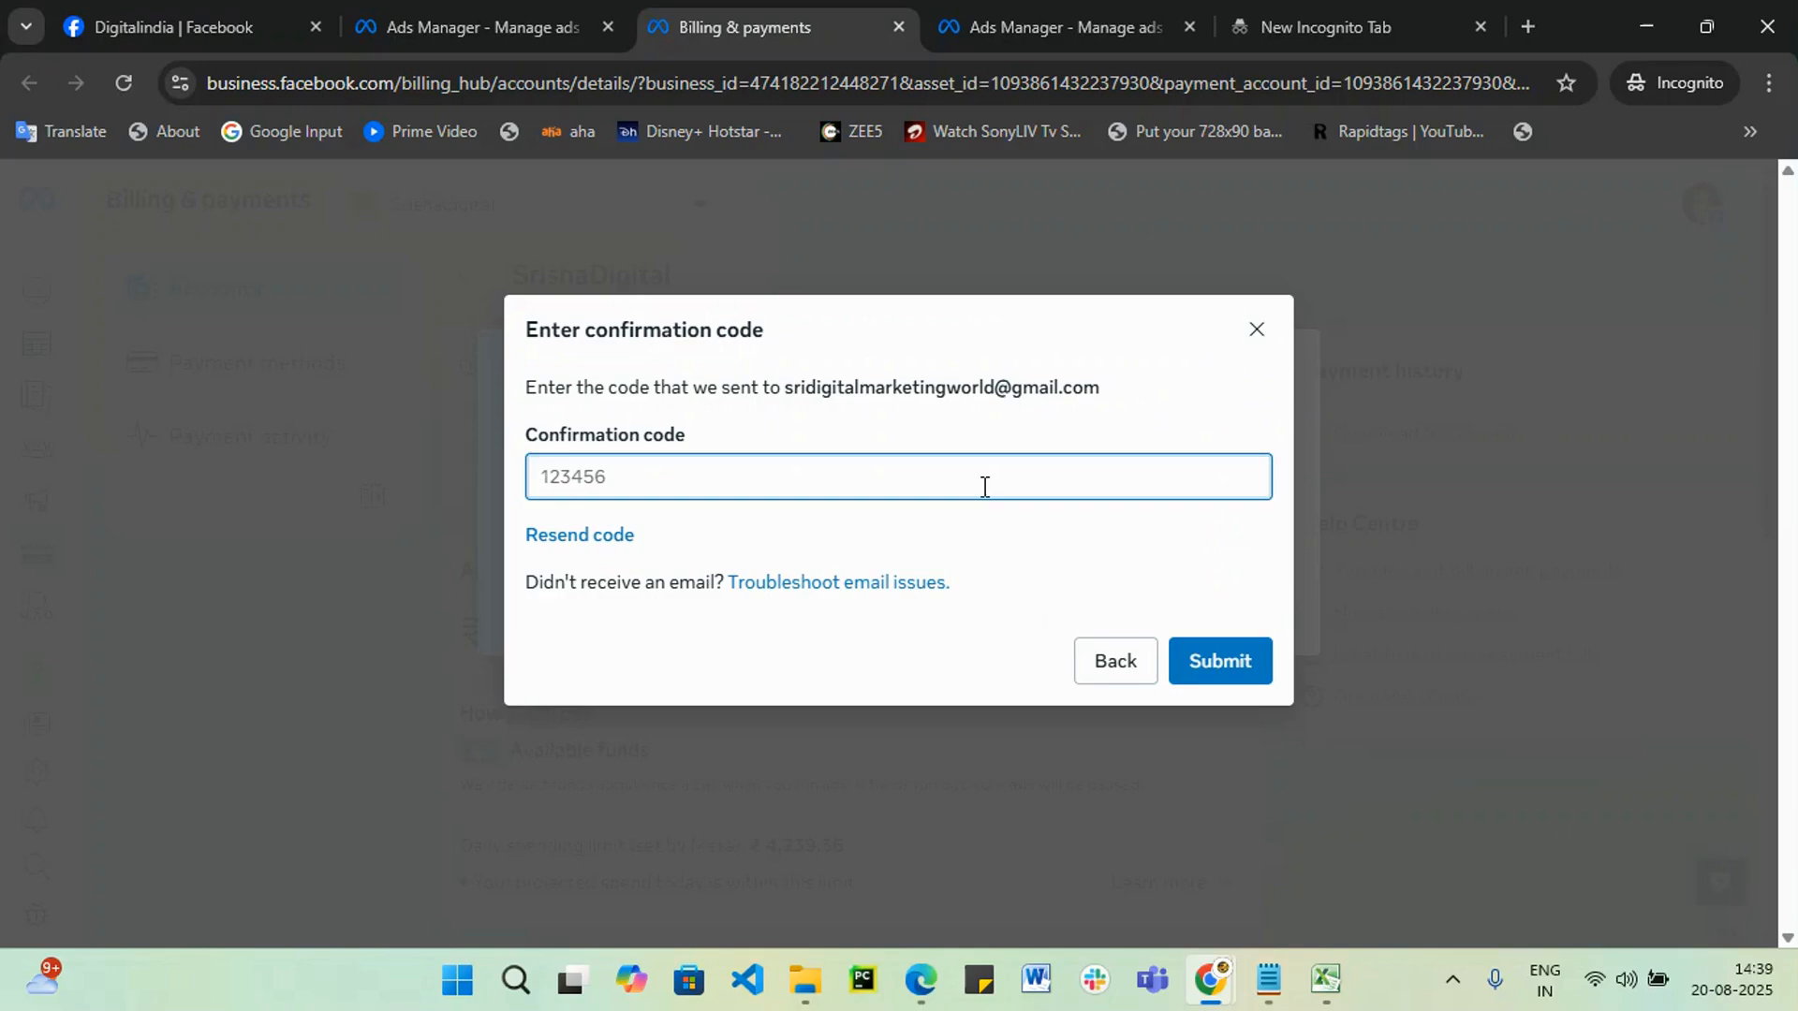
left_click(1244, 661)
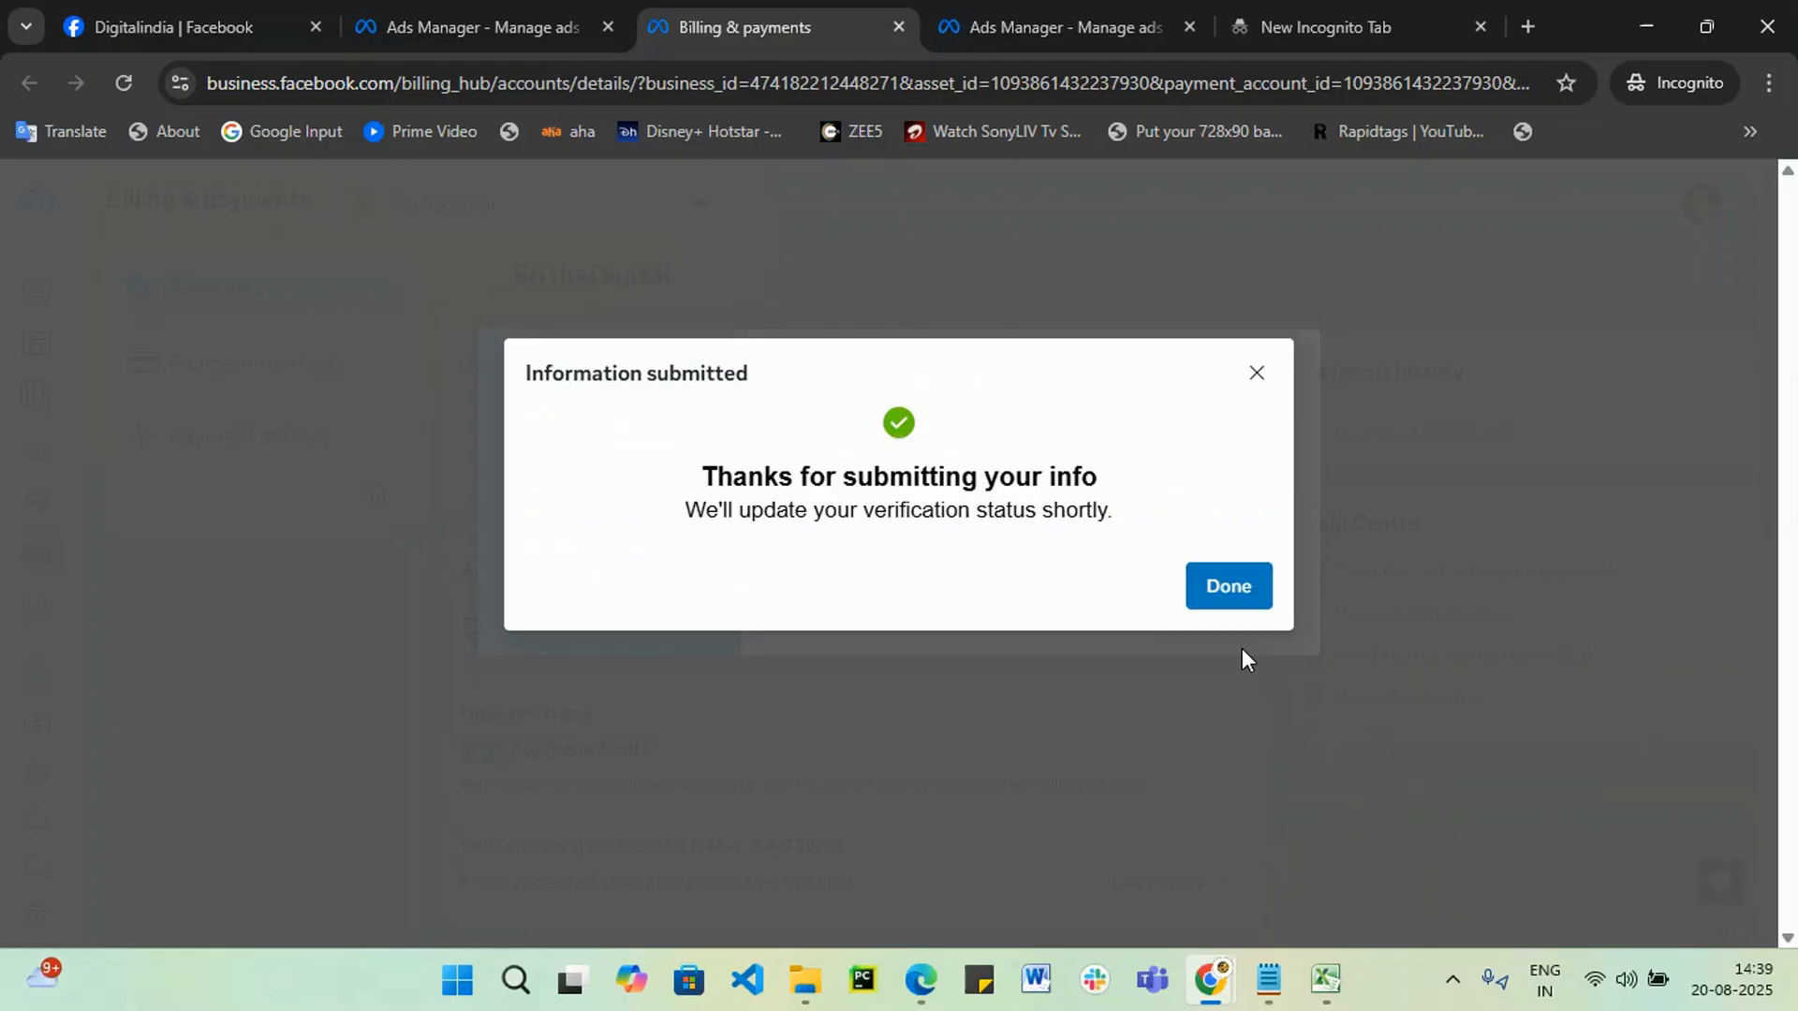
left_click(1247, 575)
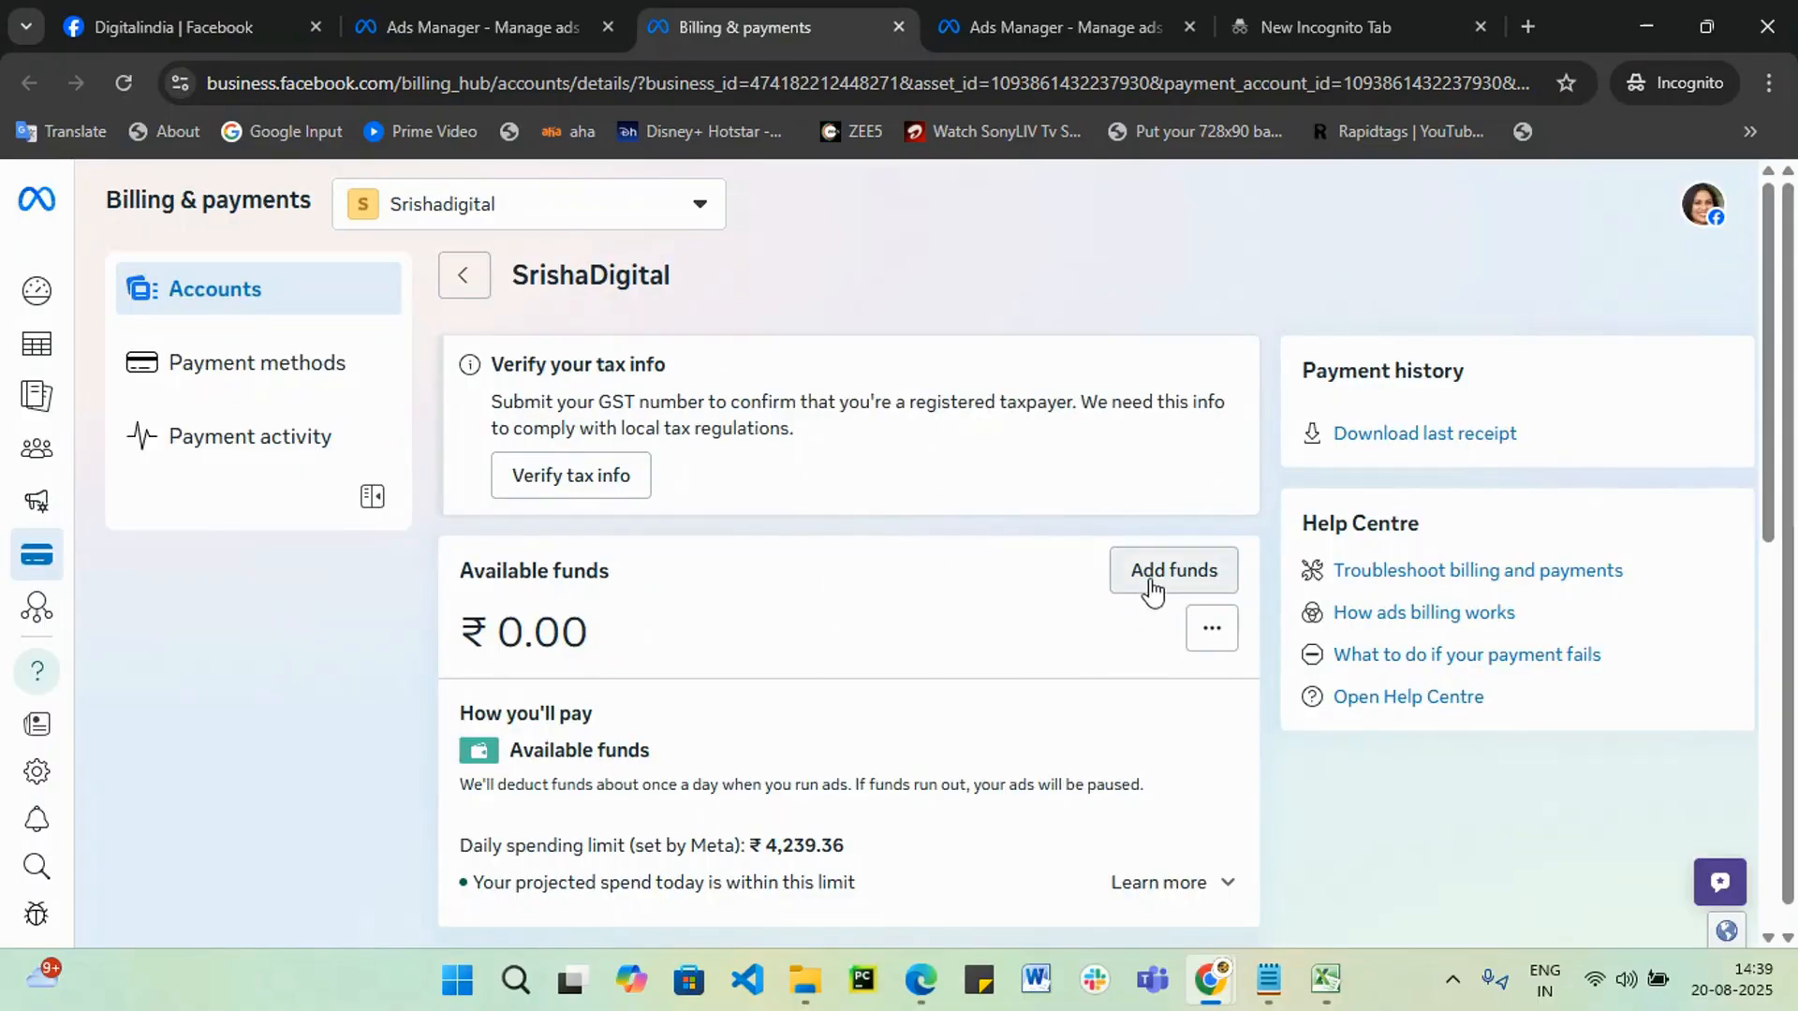
left_click(1152, 581)
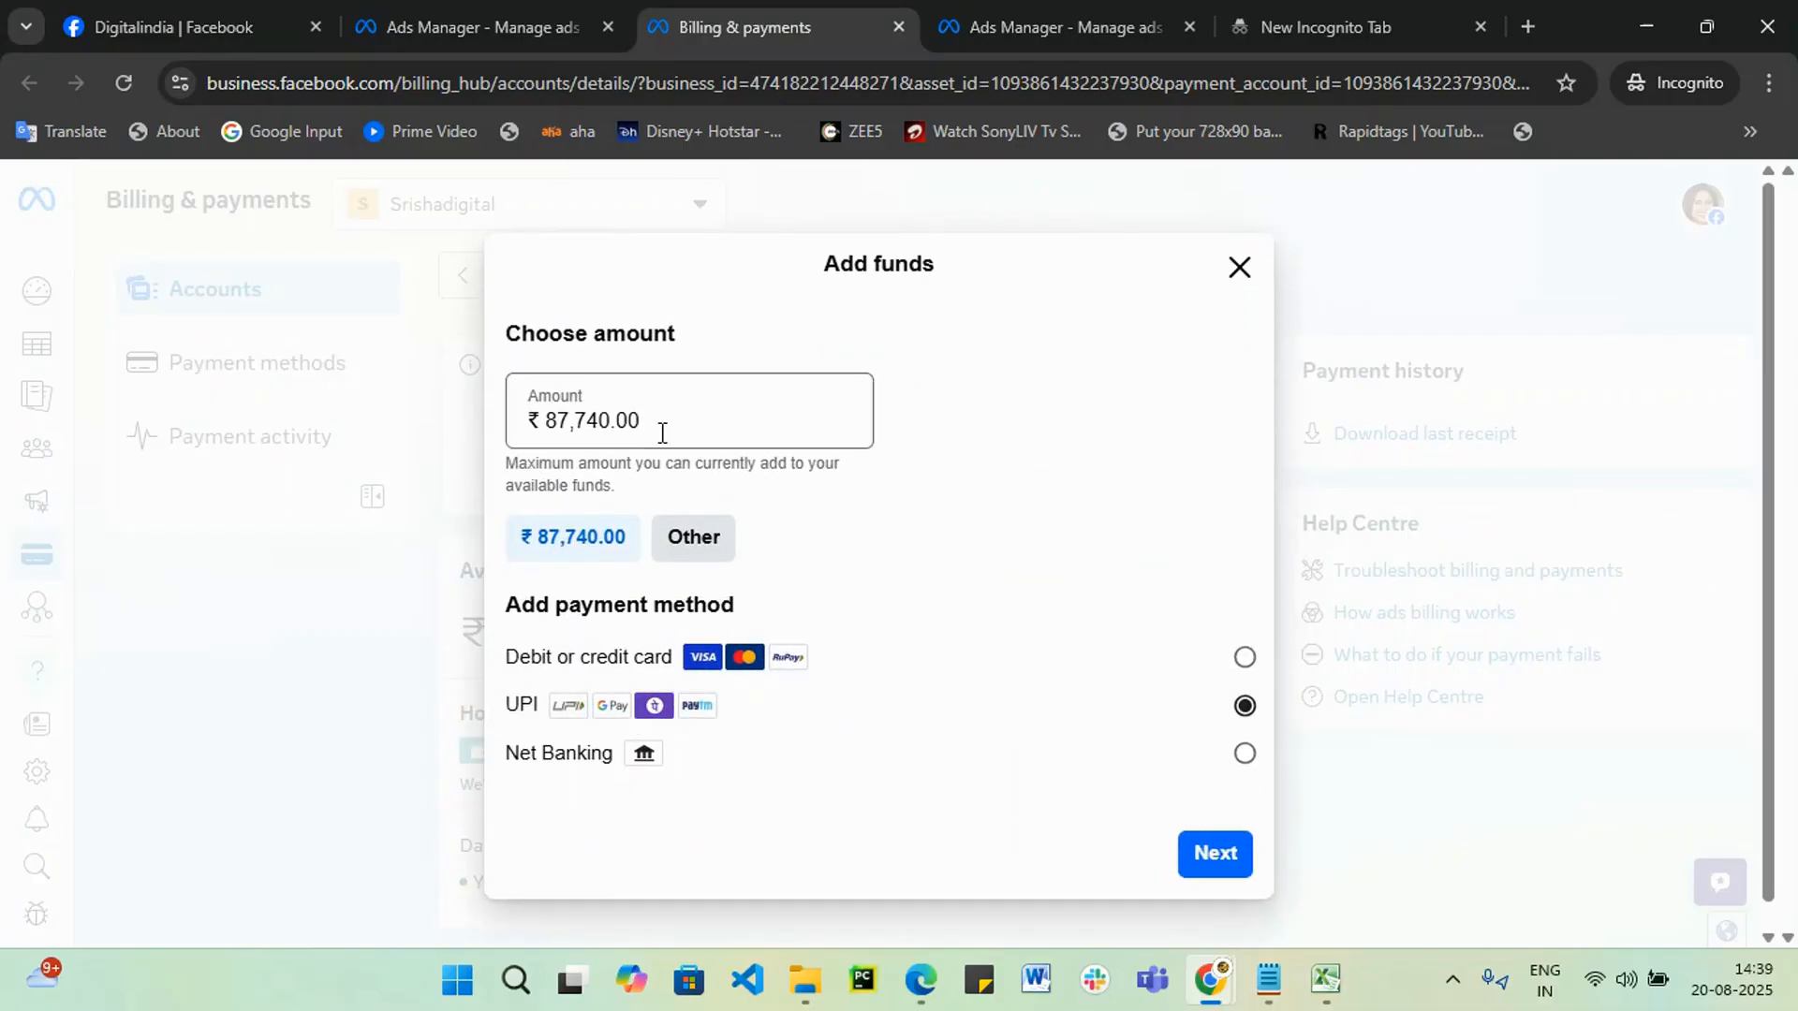
left_click_drag(663, 426, 546, 424)
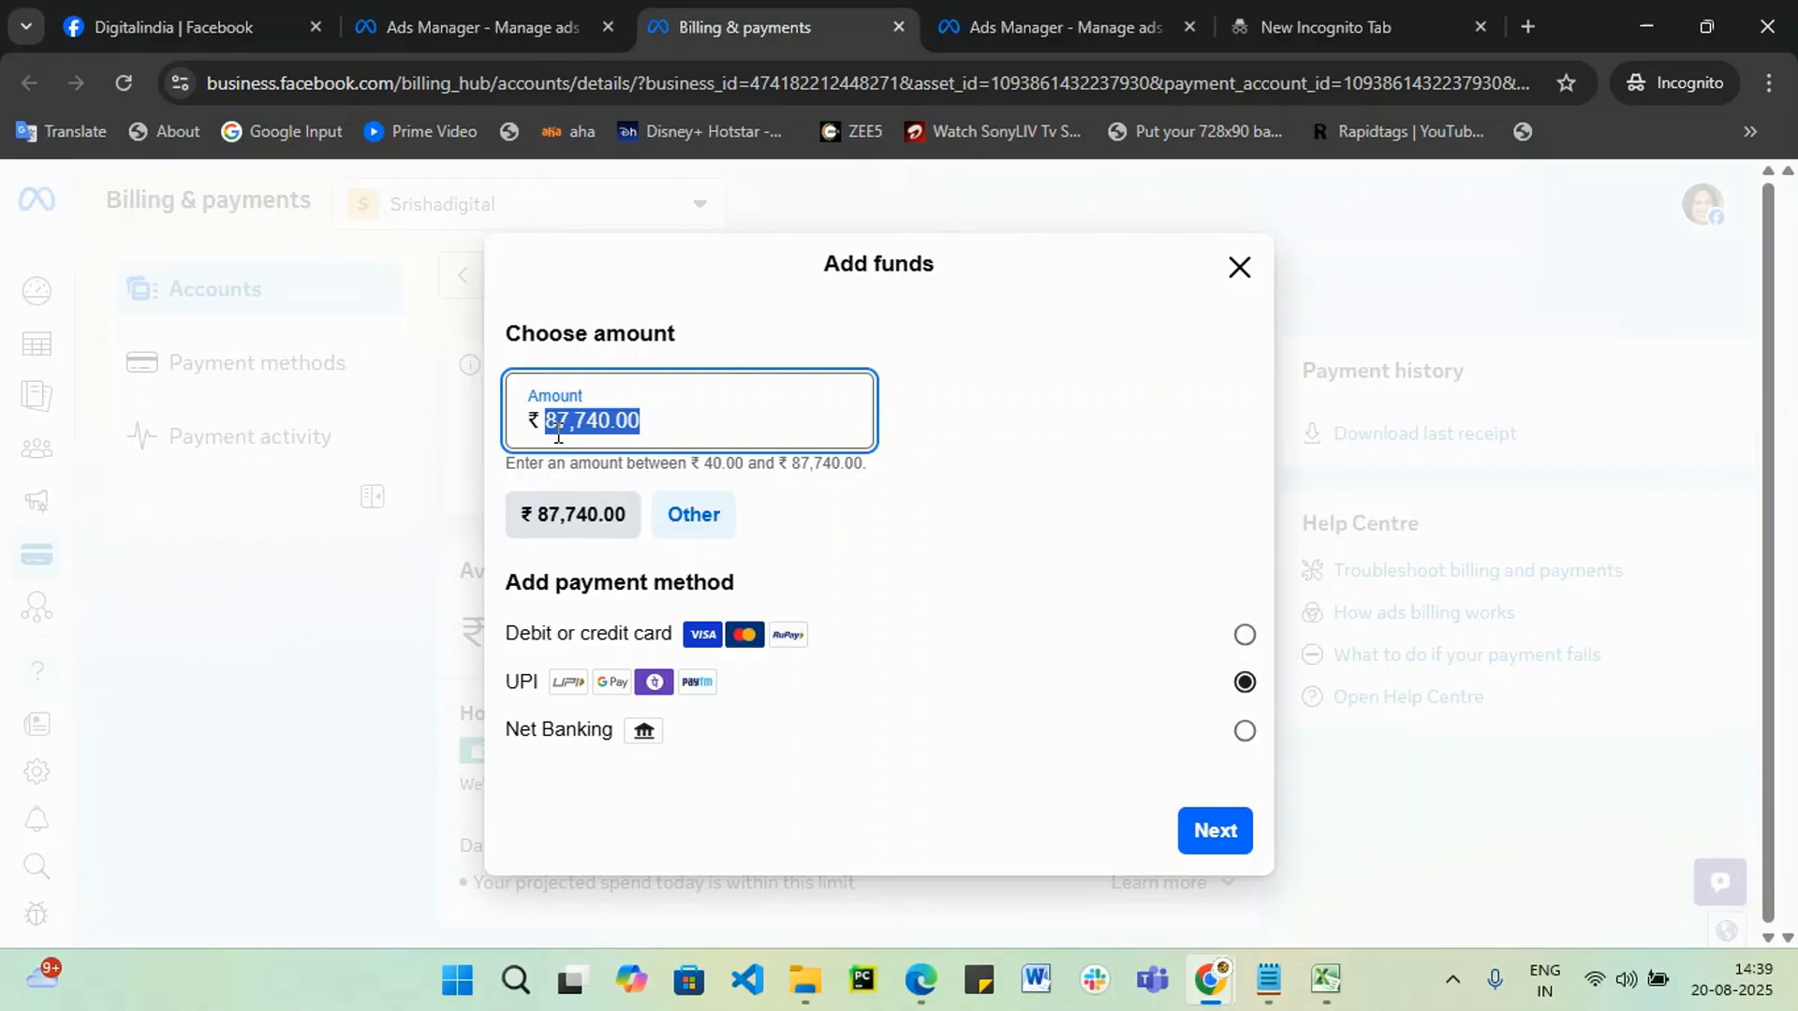
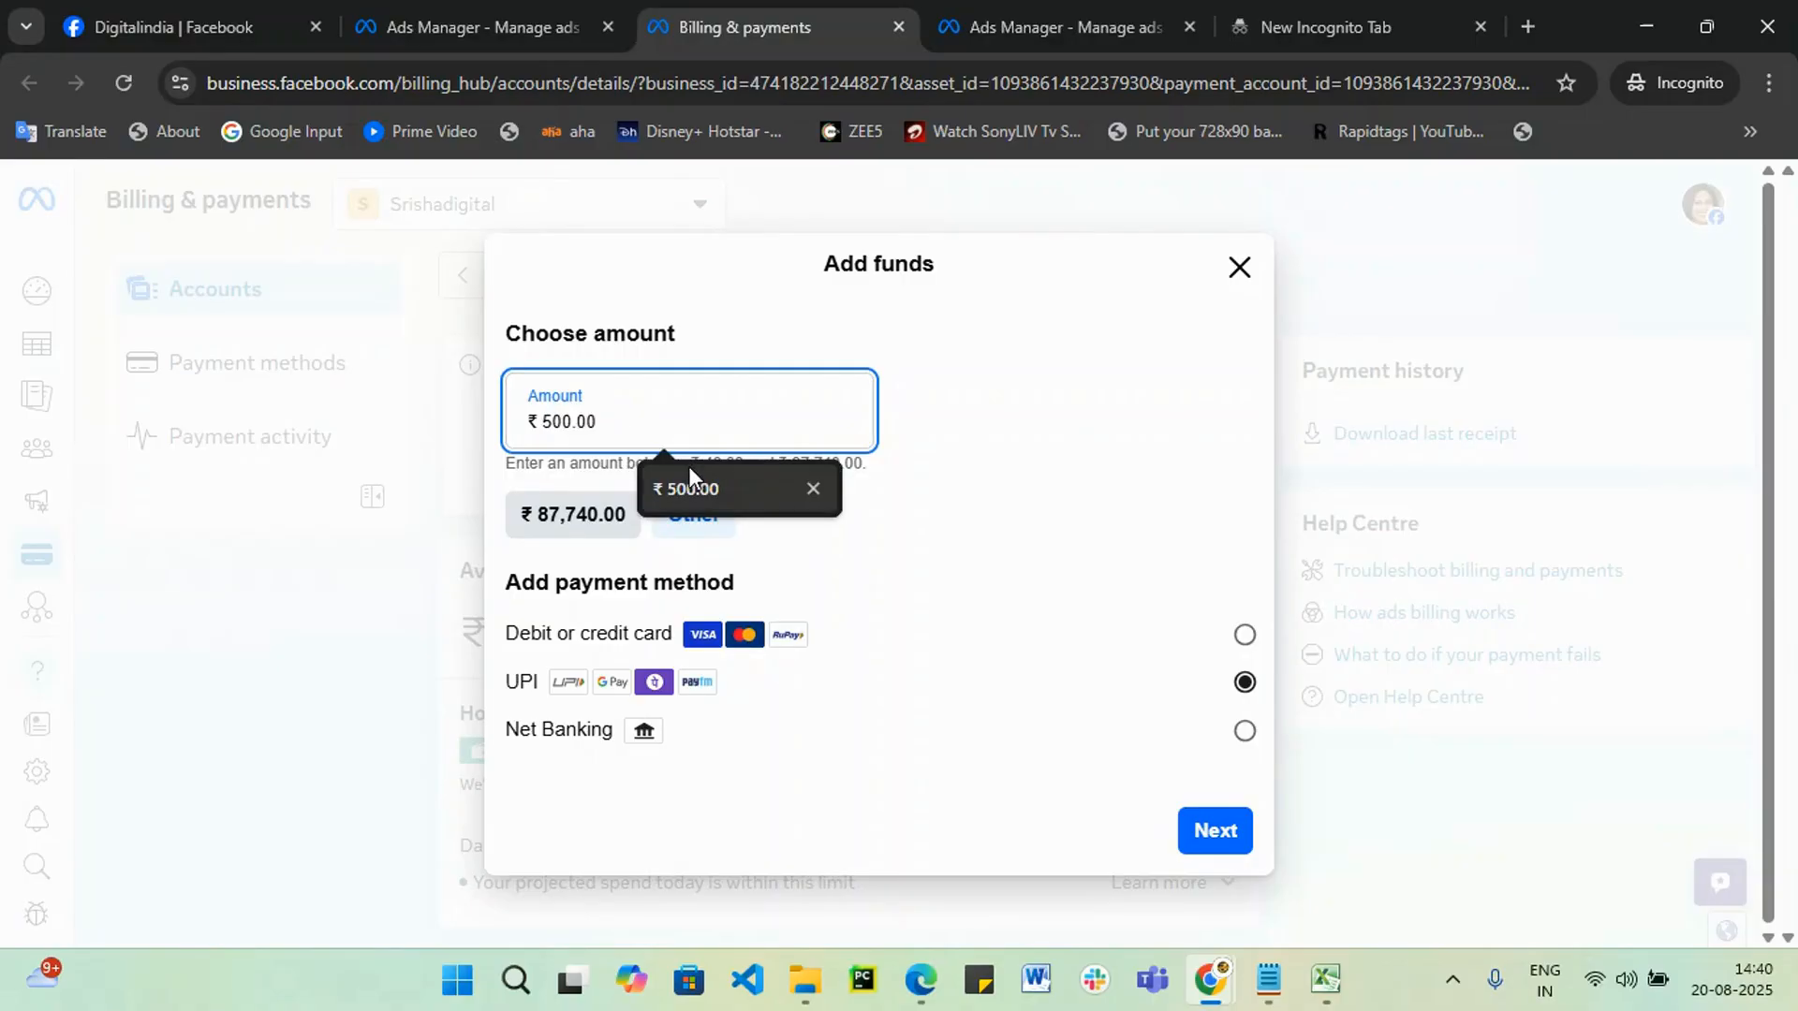
left_click(690, 482)
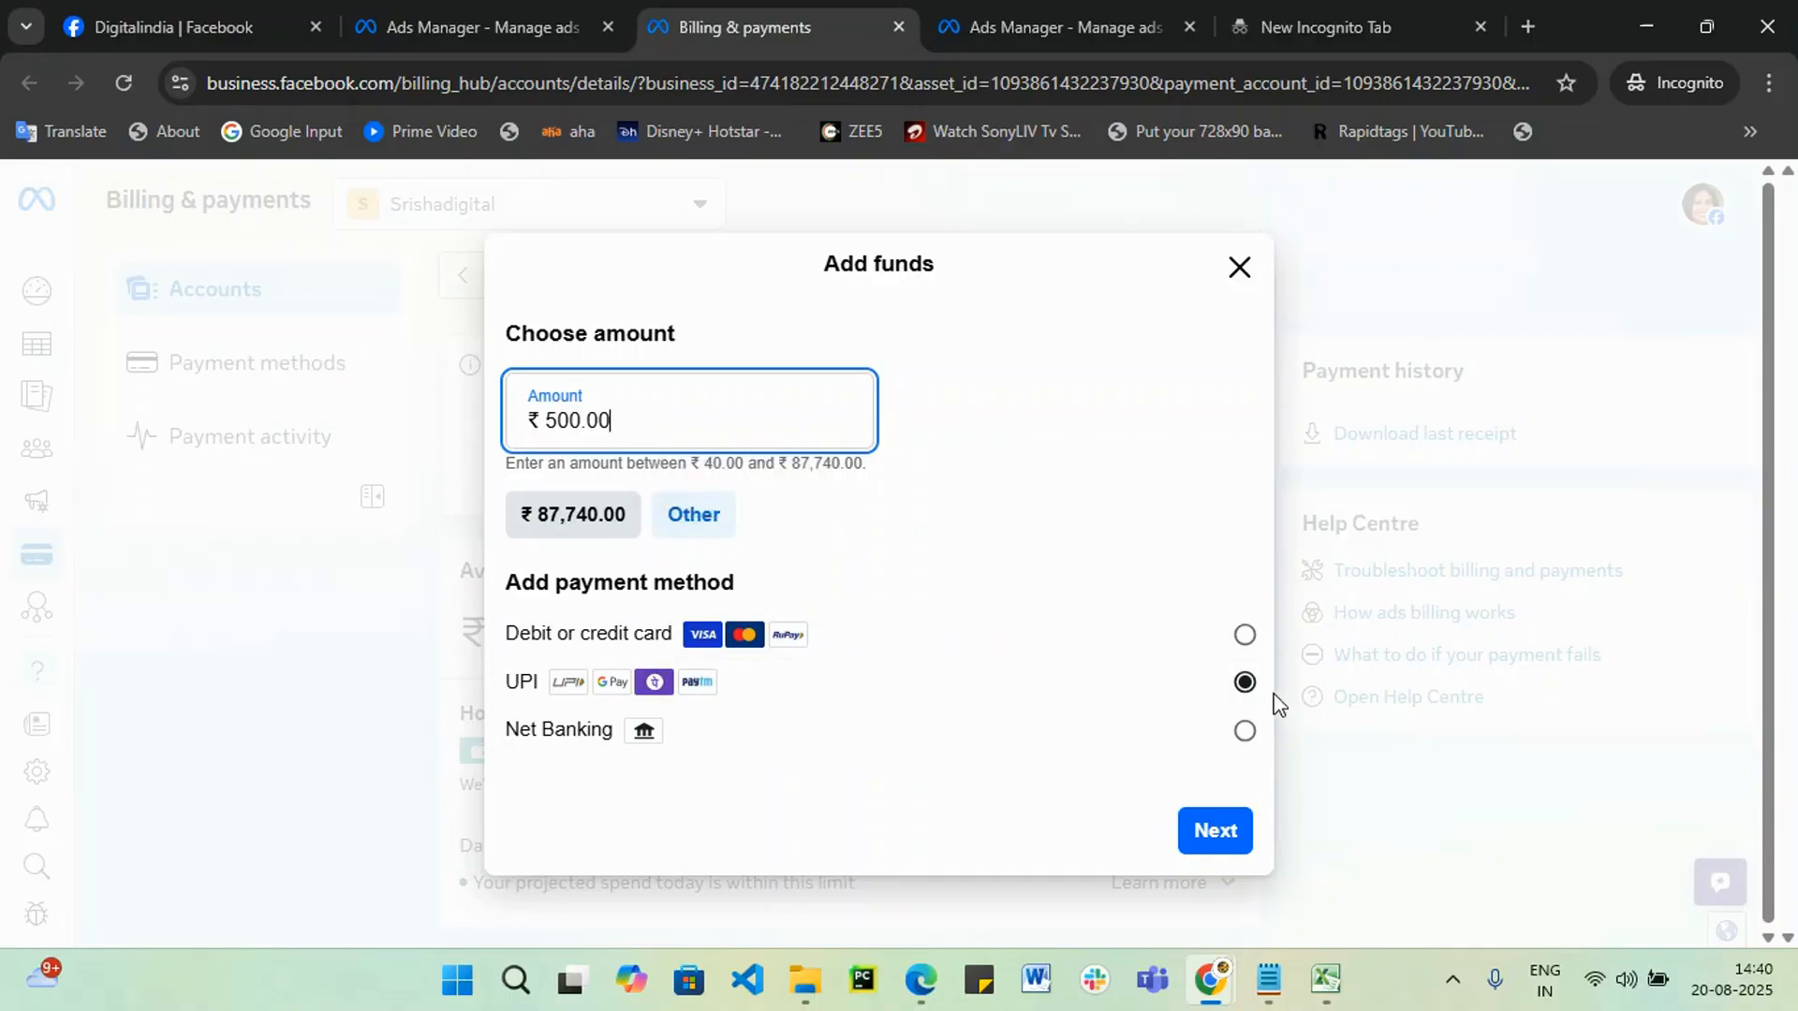
left_click(1215, 831)
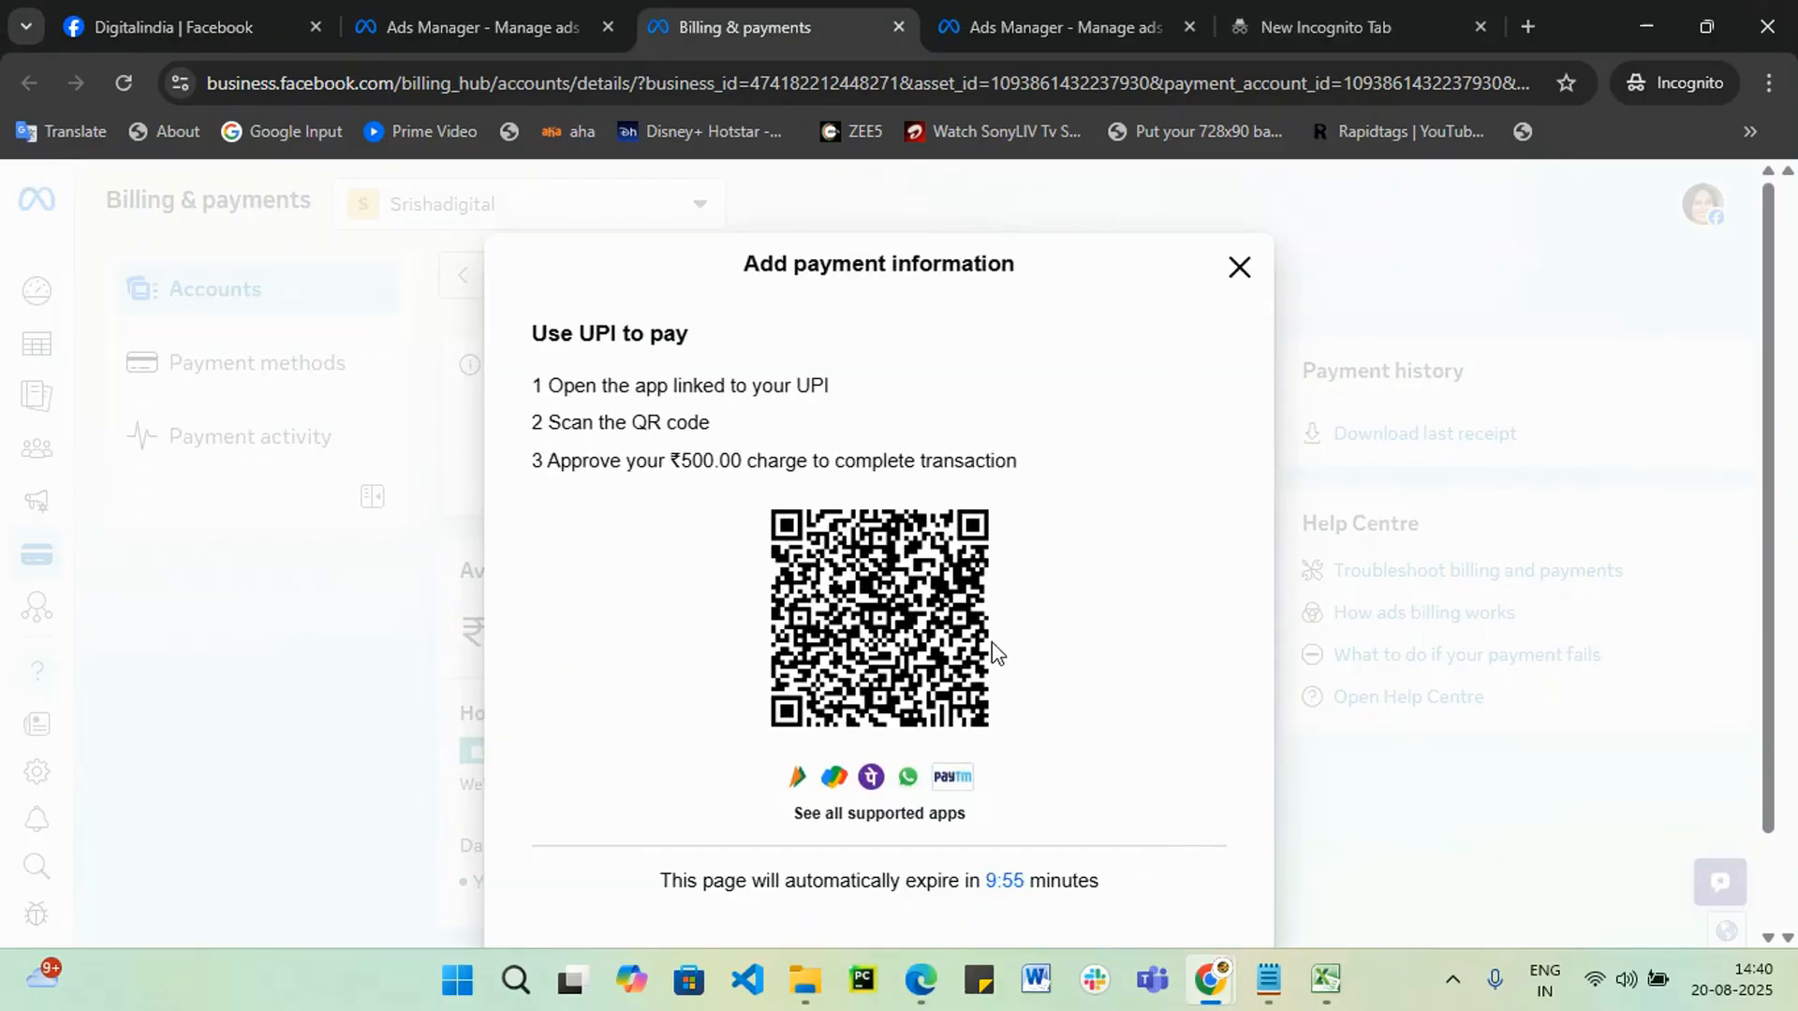
left_click(1239, 268)
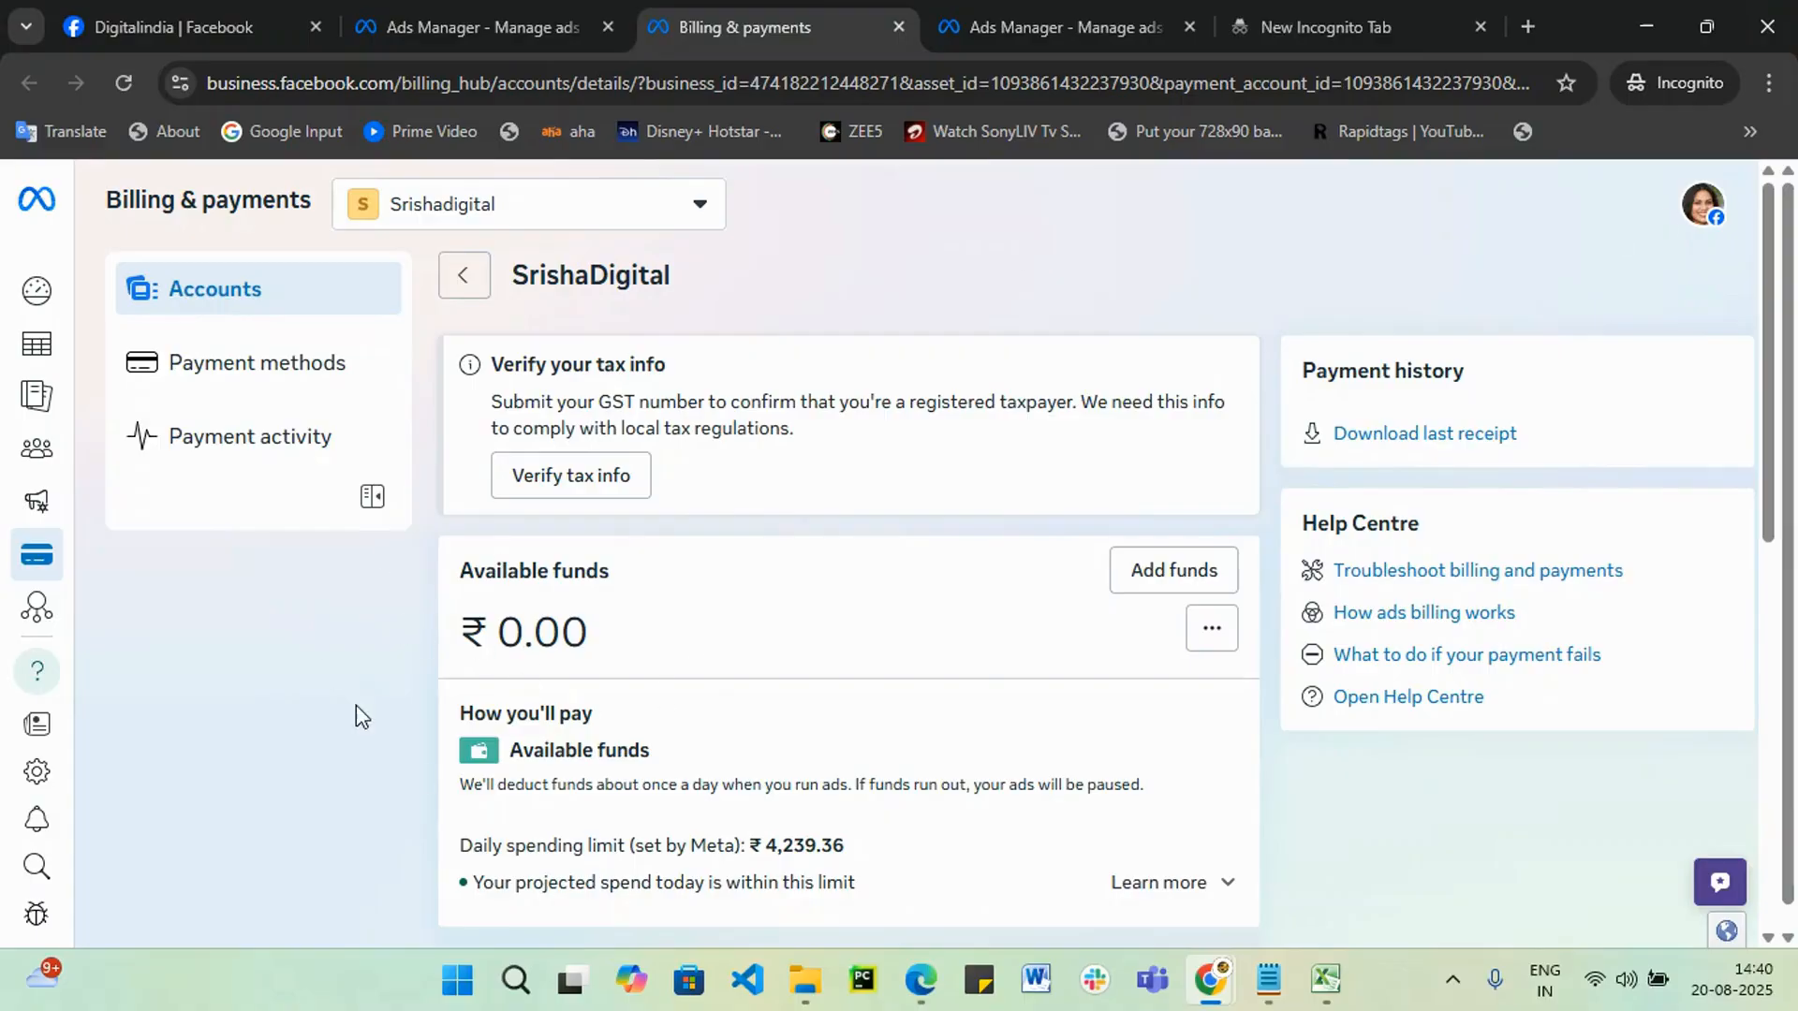
- Show all four ads in the Campaigns Ads tab, with ad sets, bid strategies and budgets
left_click(39, 358)
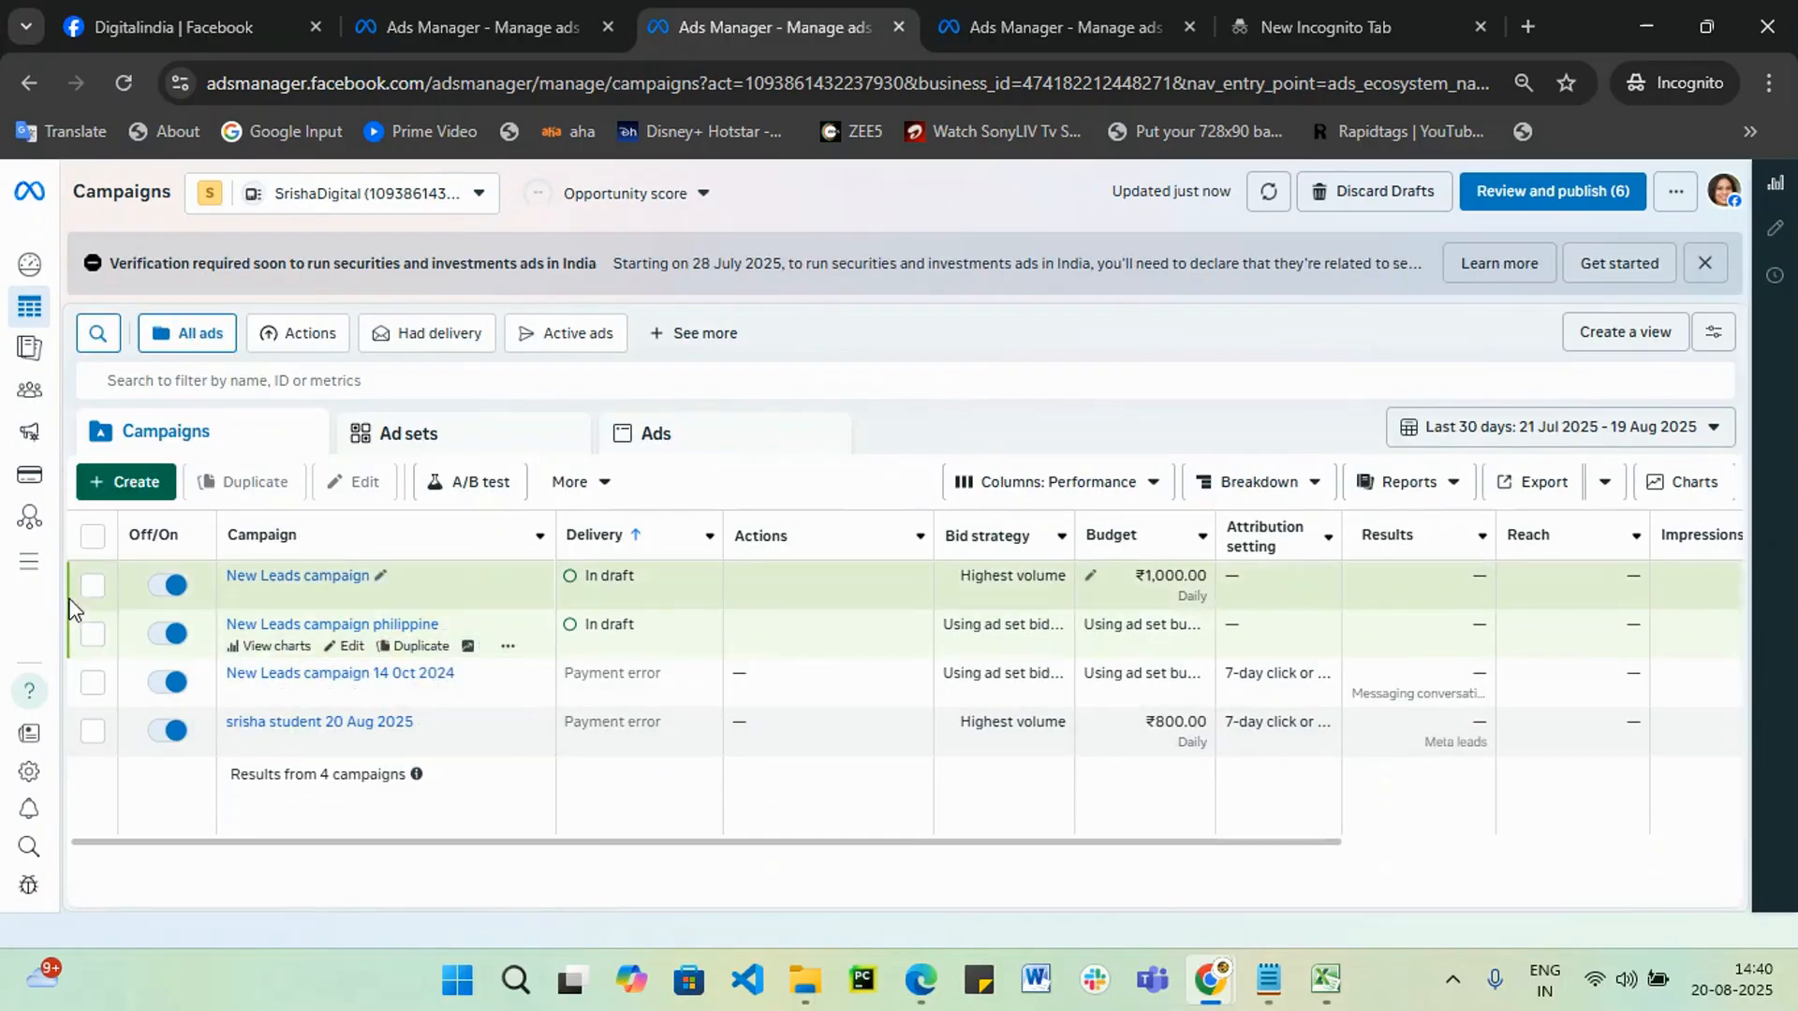
mouse_move(27, 490)
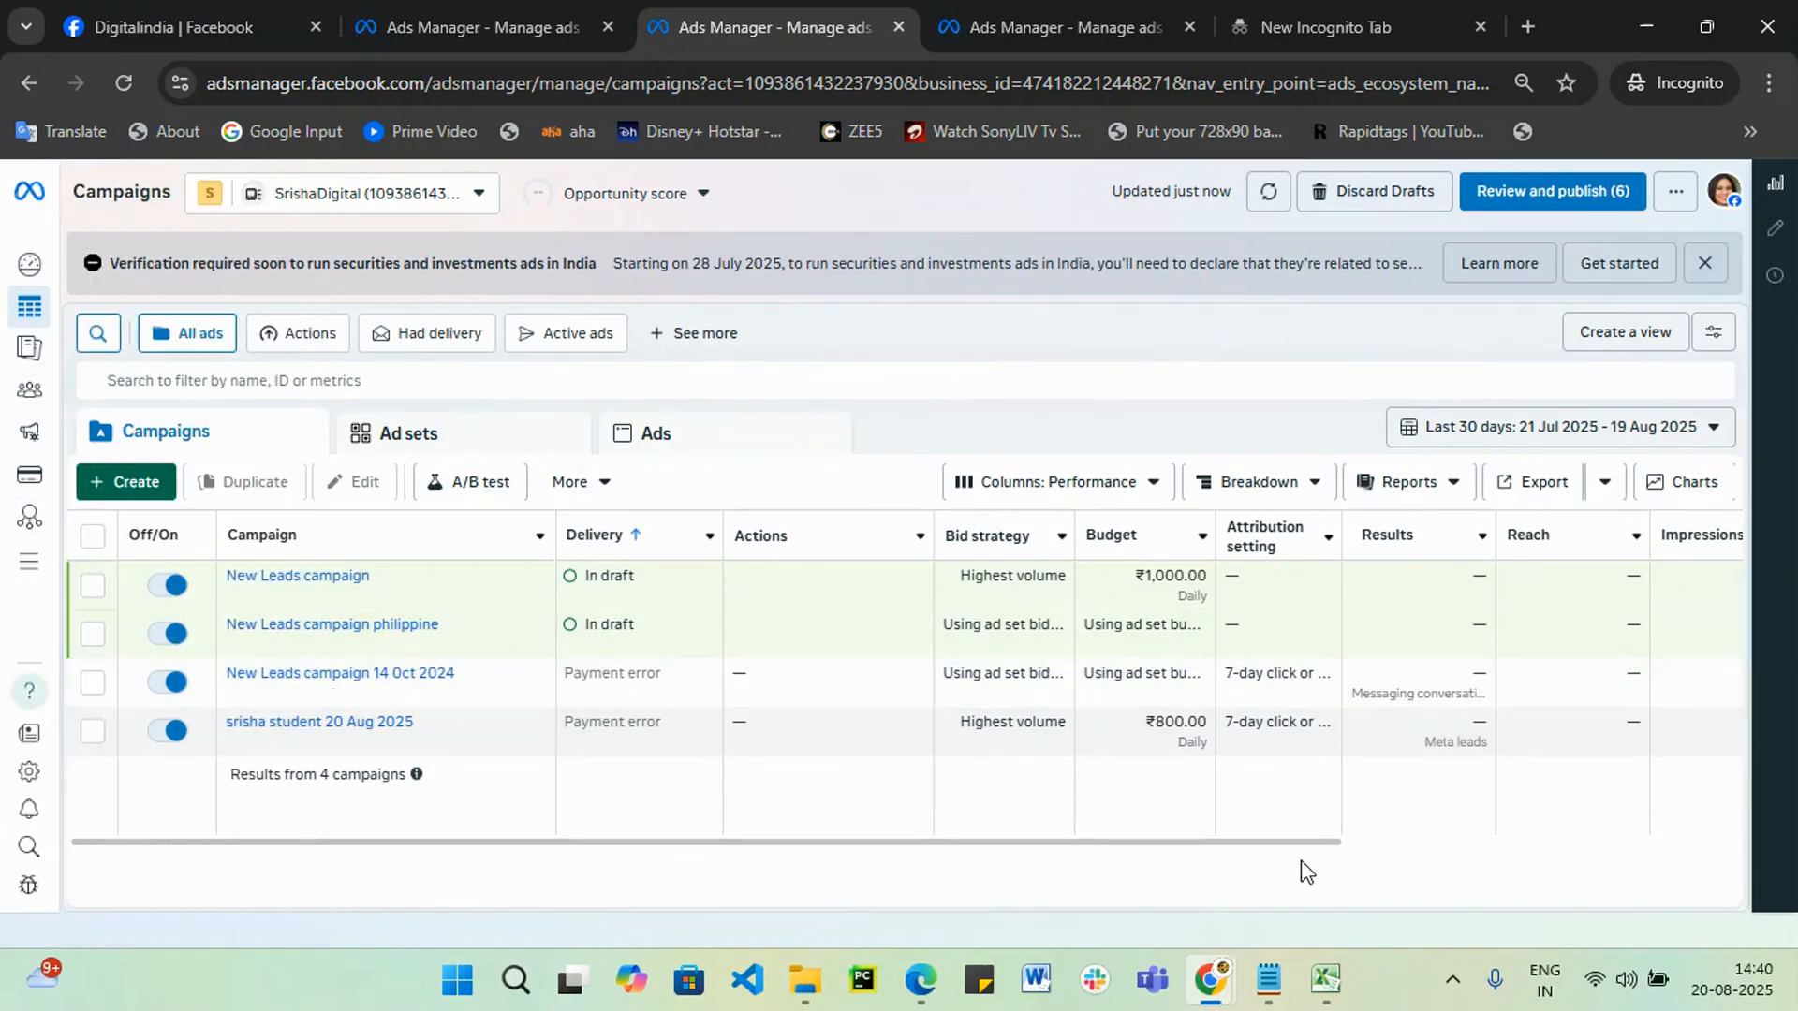
left_click(722, 446)
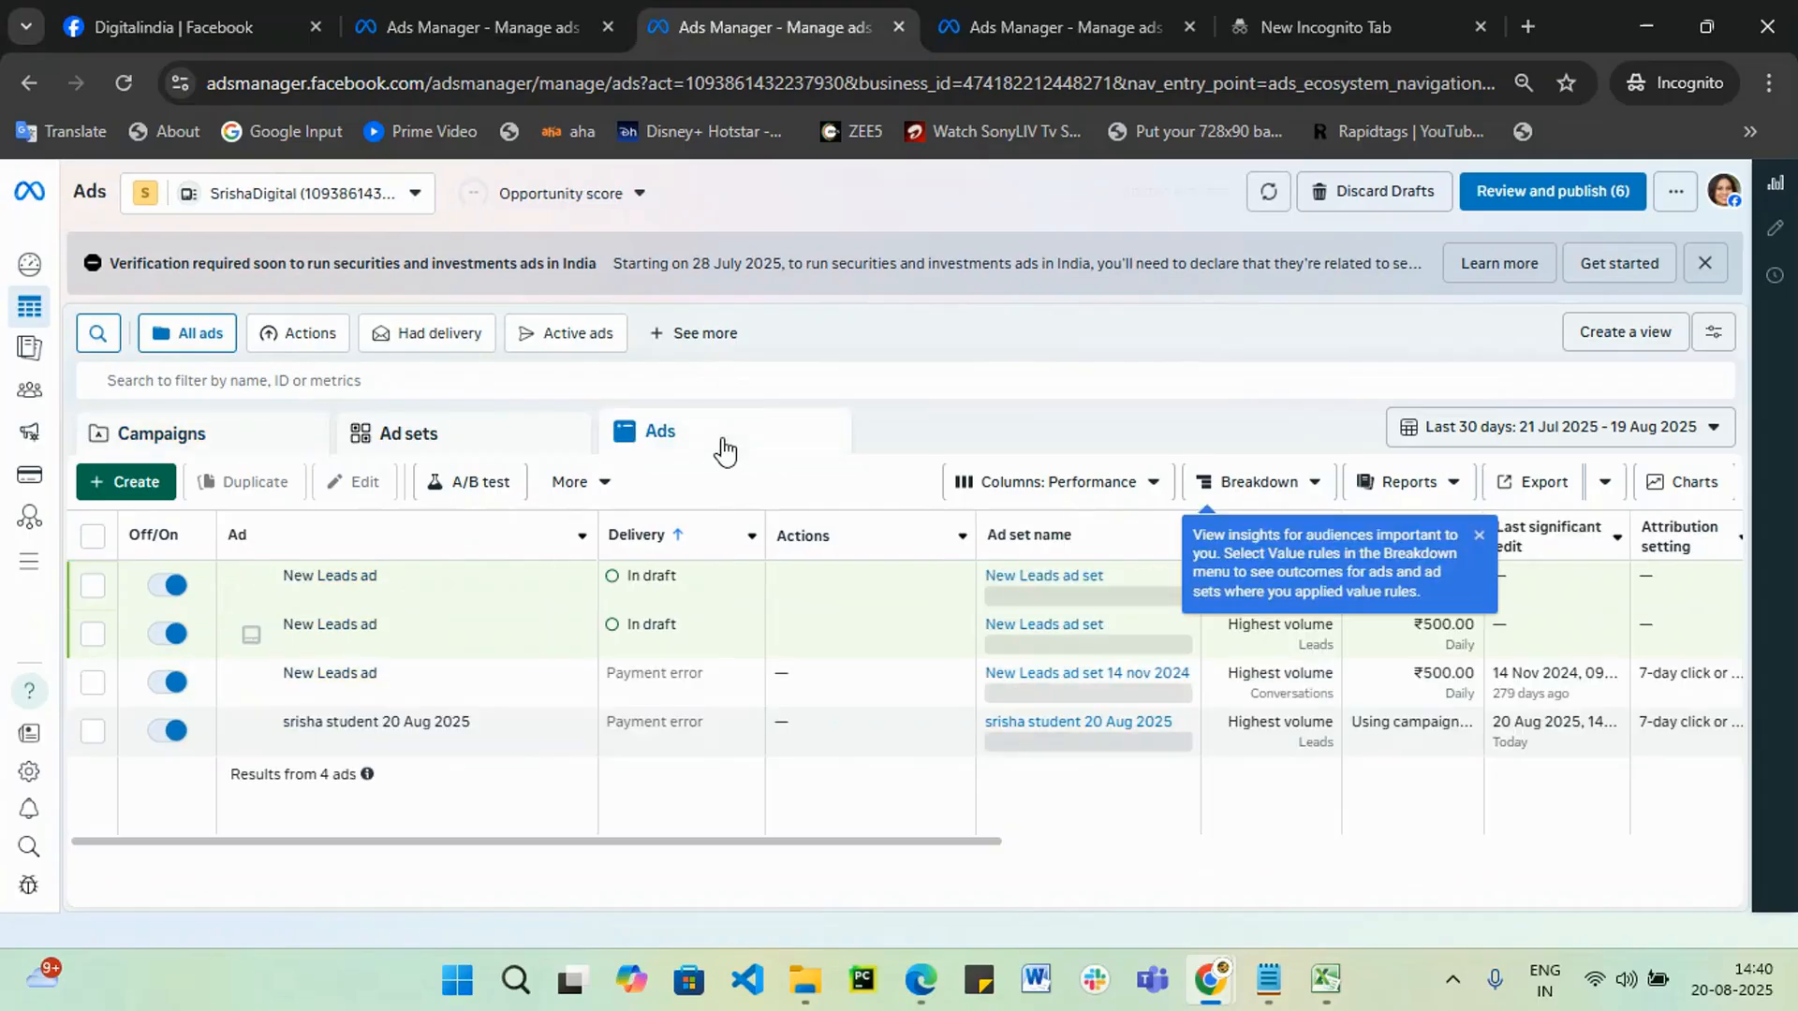
left_click_drag(895, 841, 1071, 841)
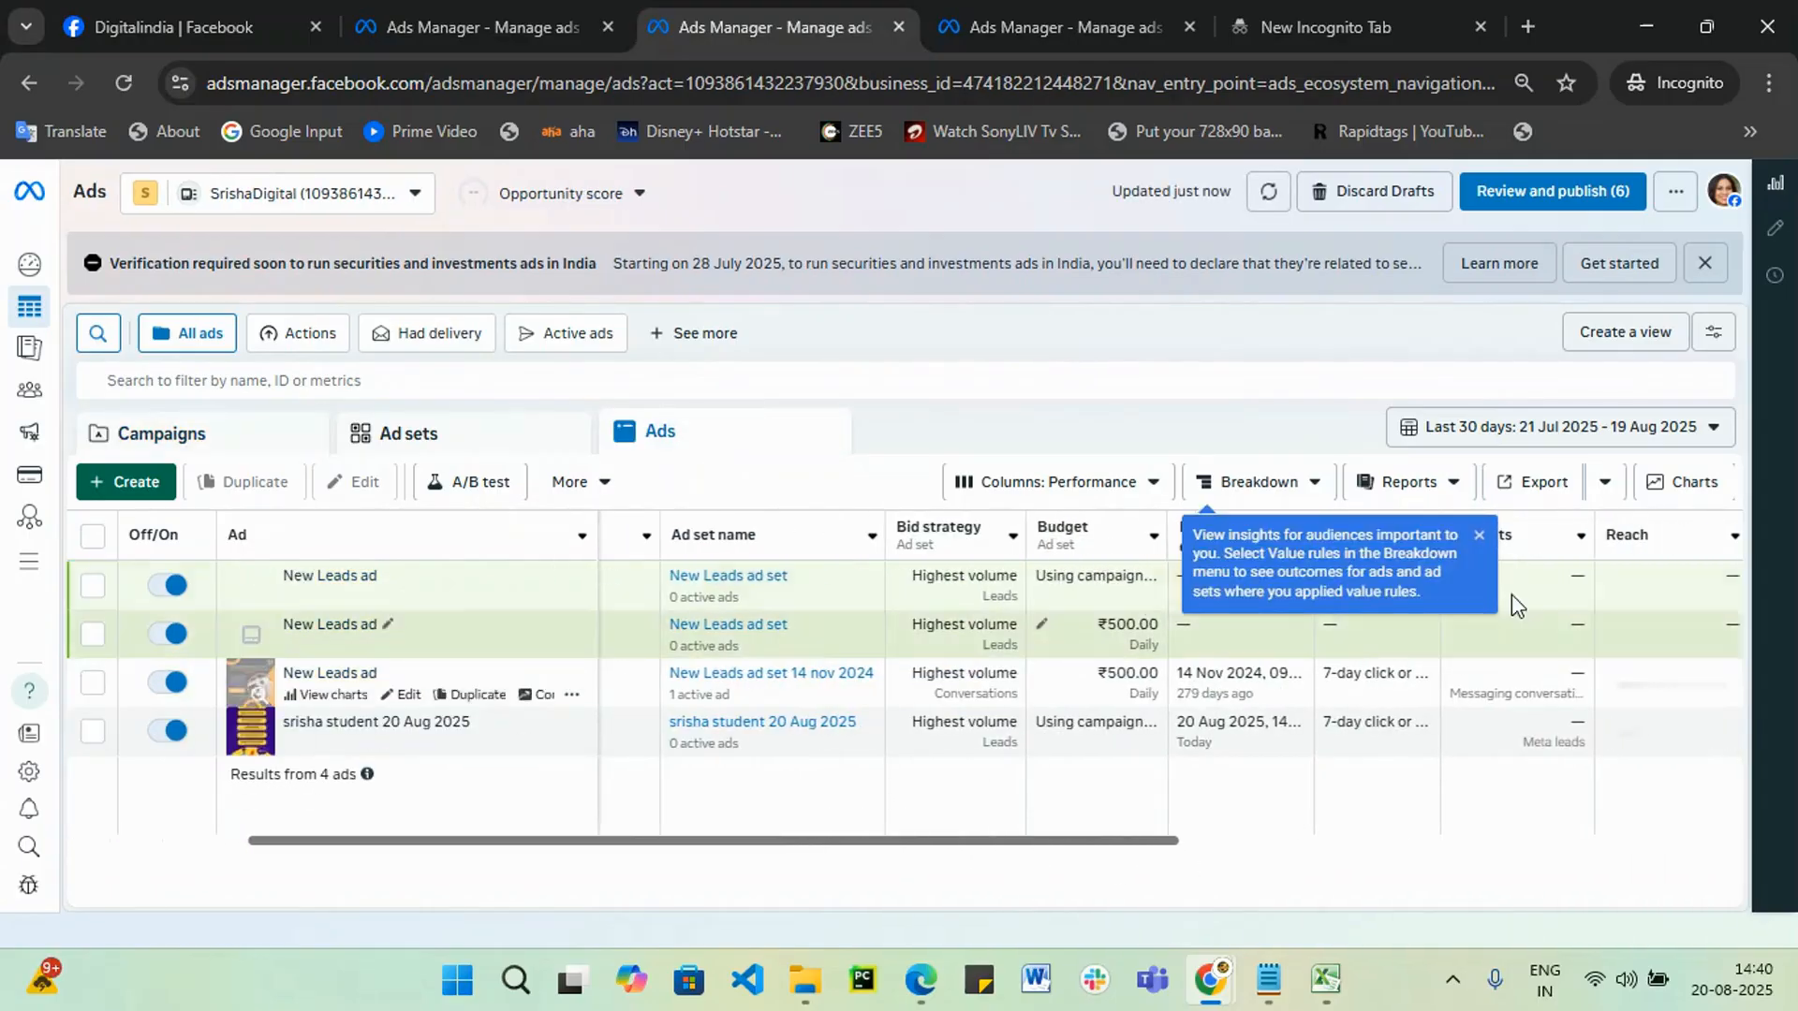
left_click(1477, 539)
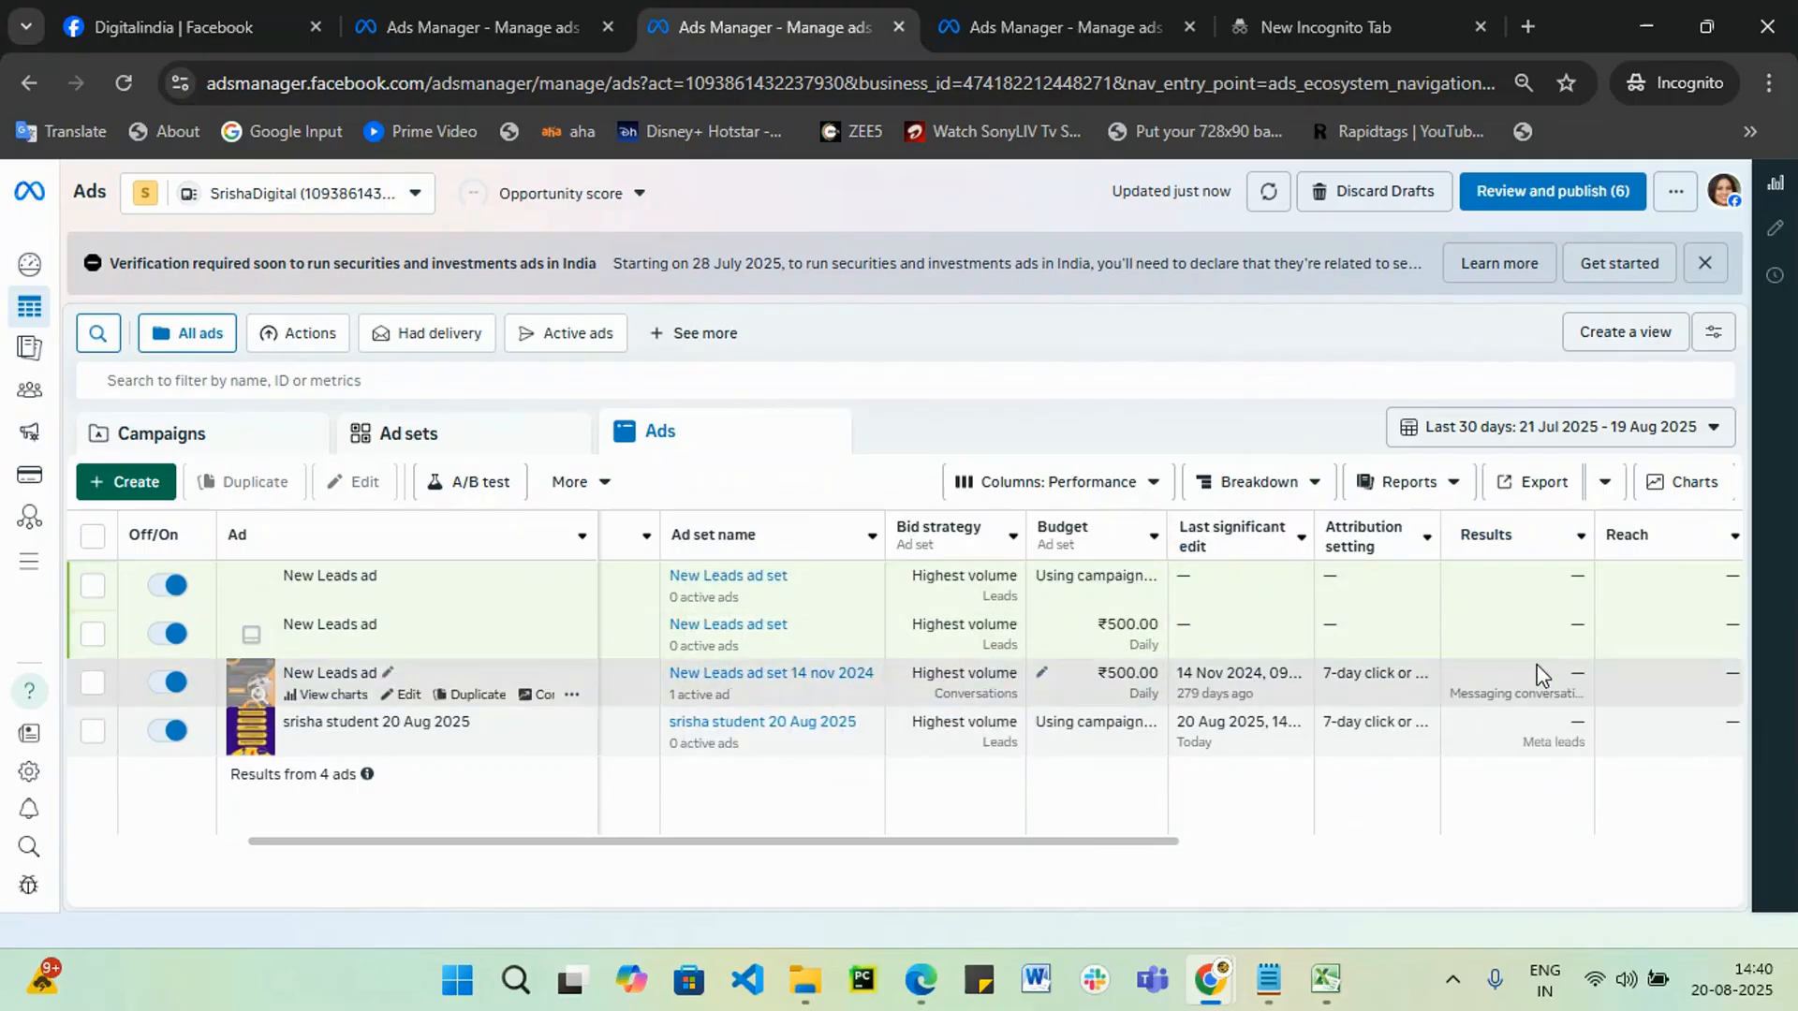
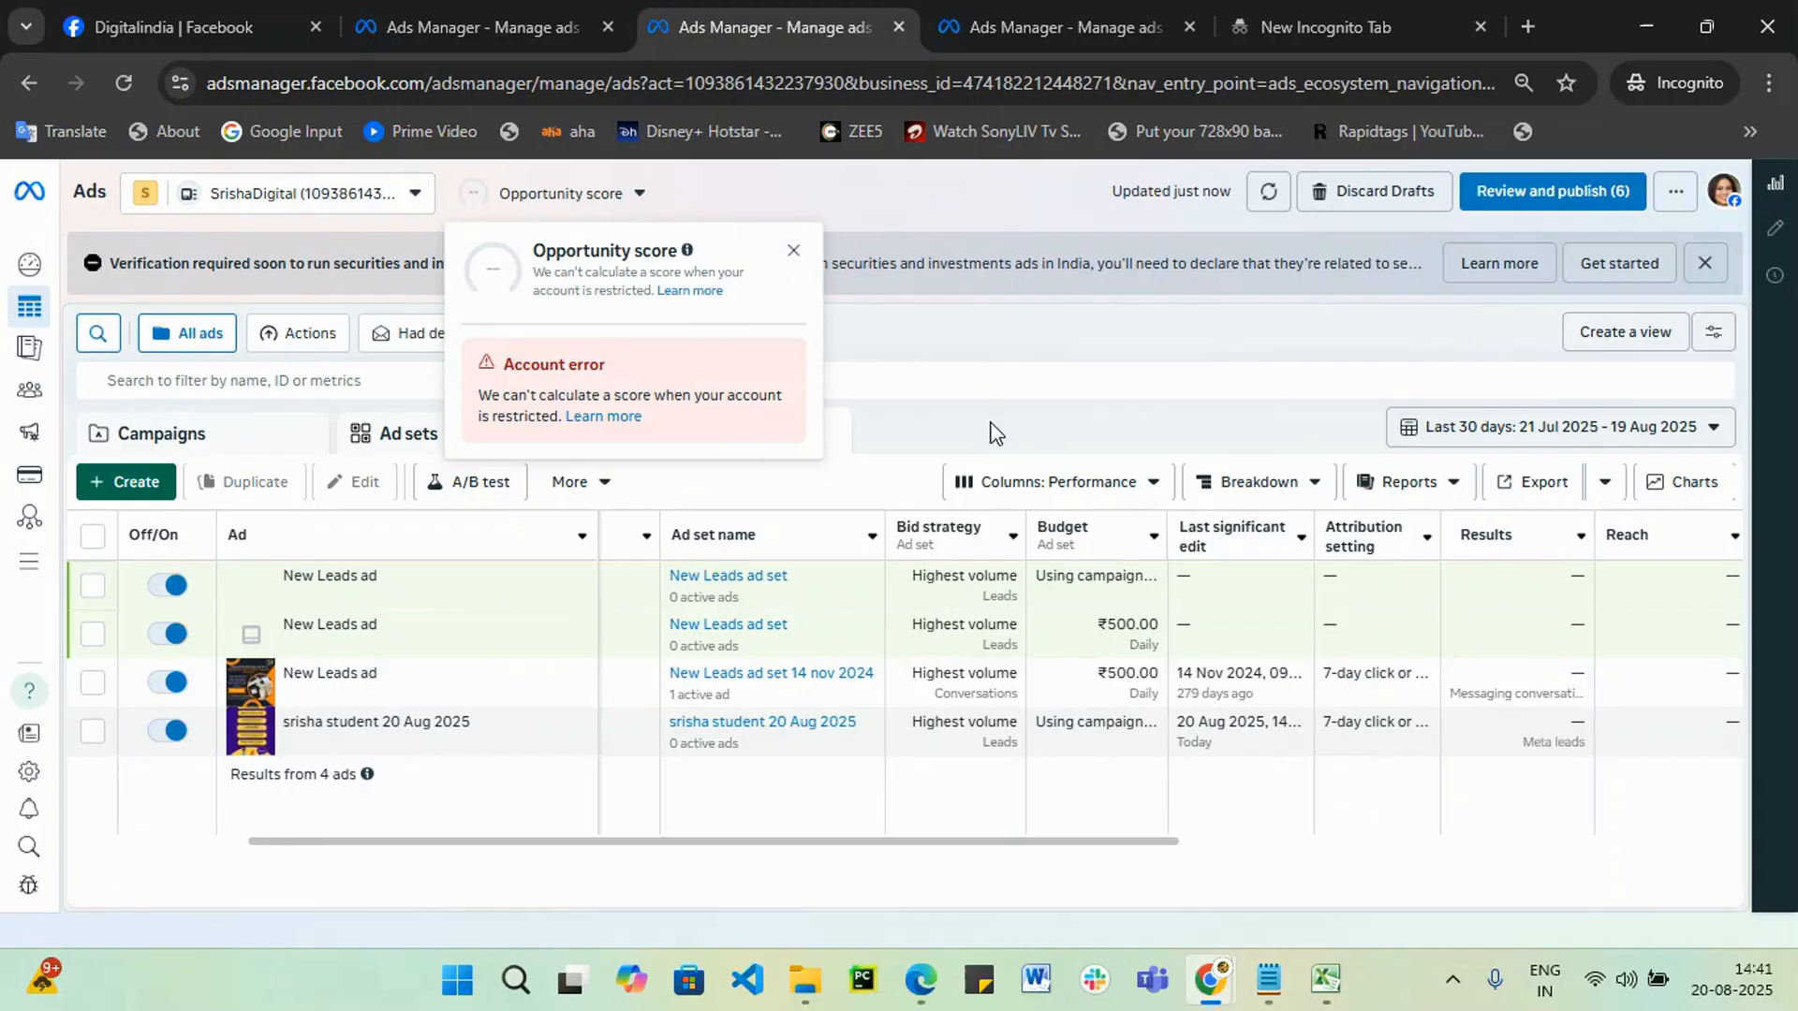
- From the Audiences page, start a Custom Audience with Website as the source
mouse_move(42, 398)
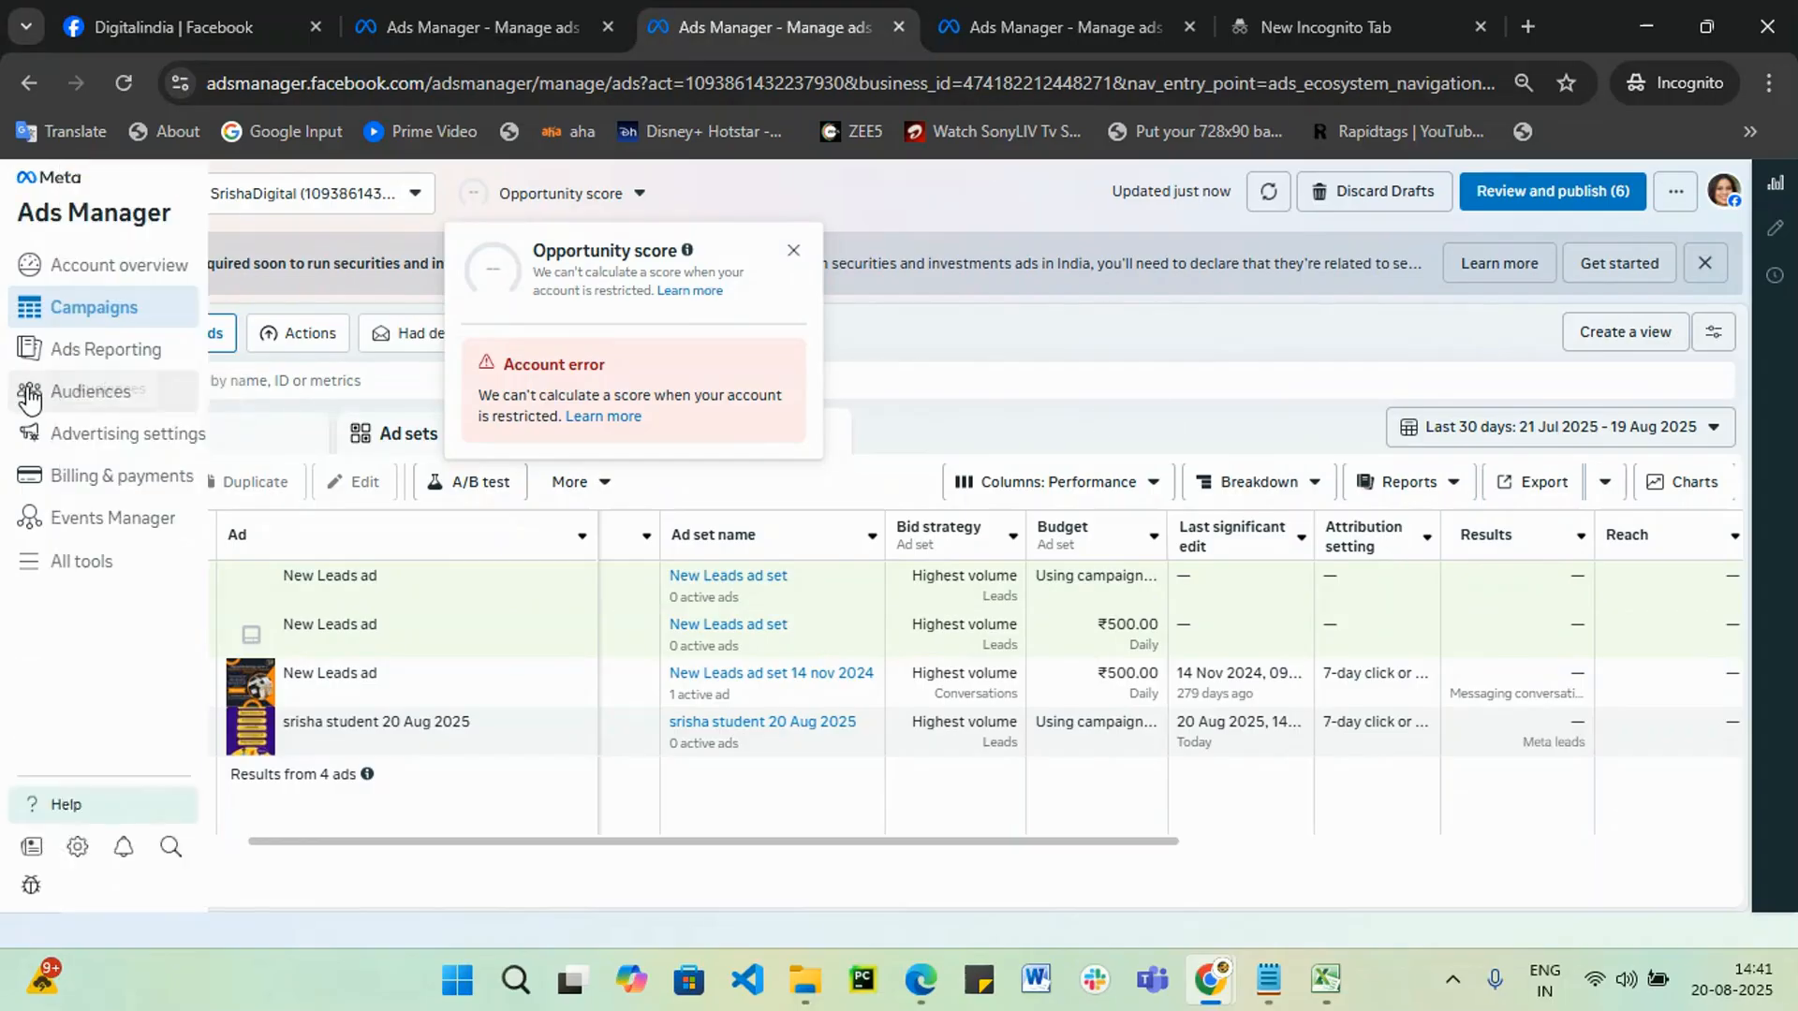
left_click(79, 392)
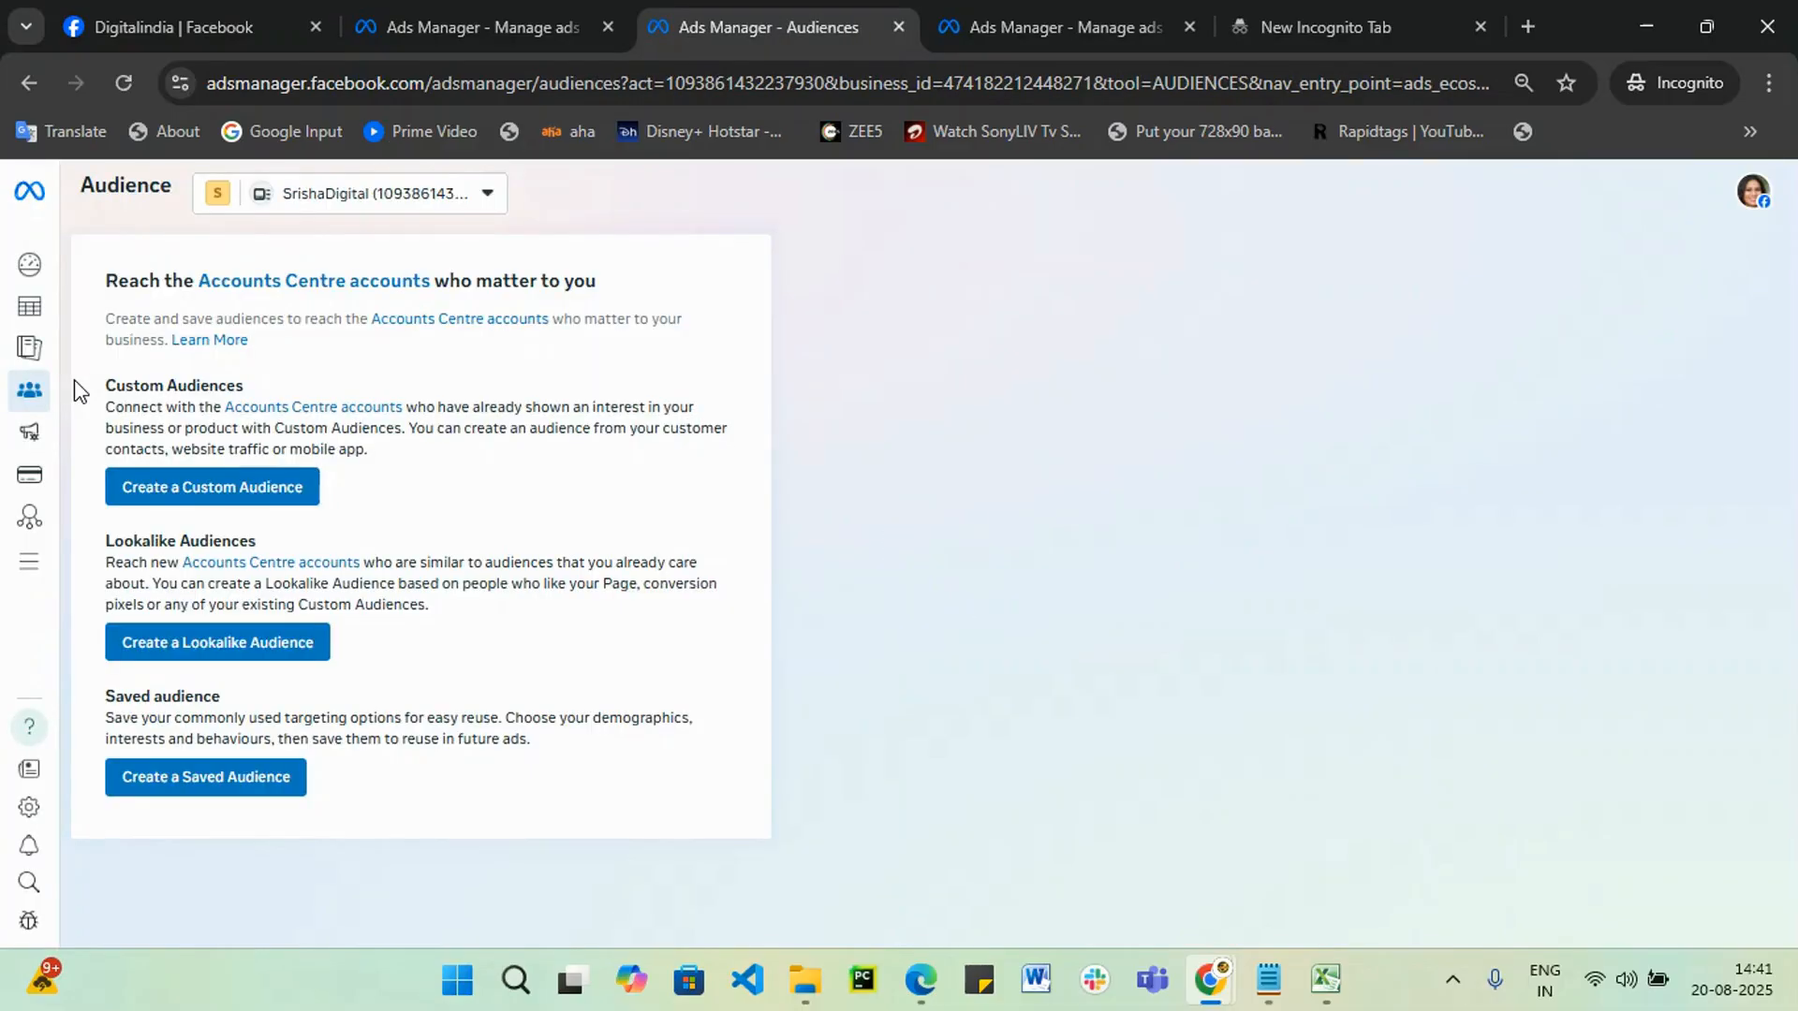
left_click(221, 488)
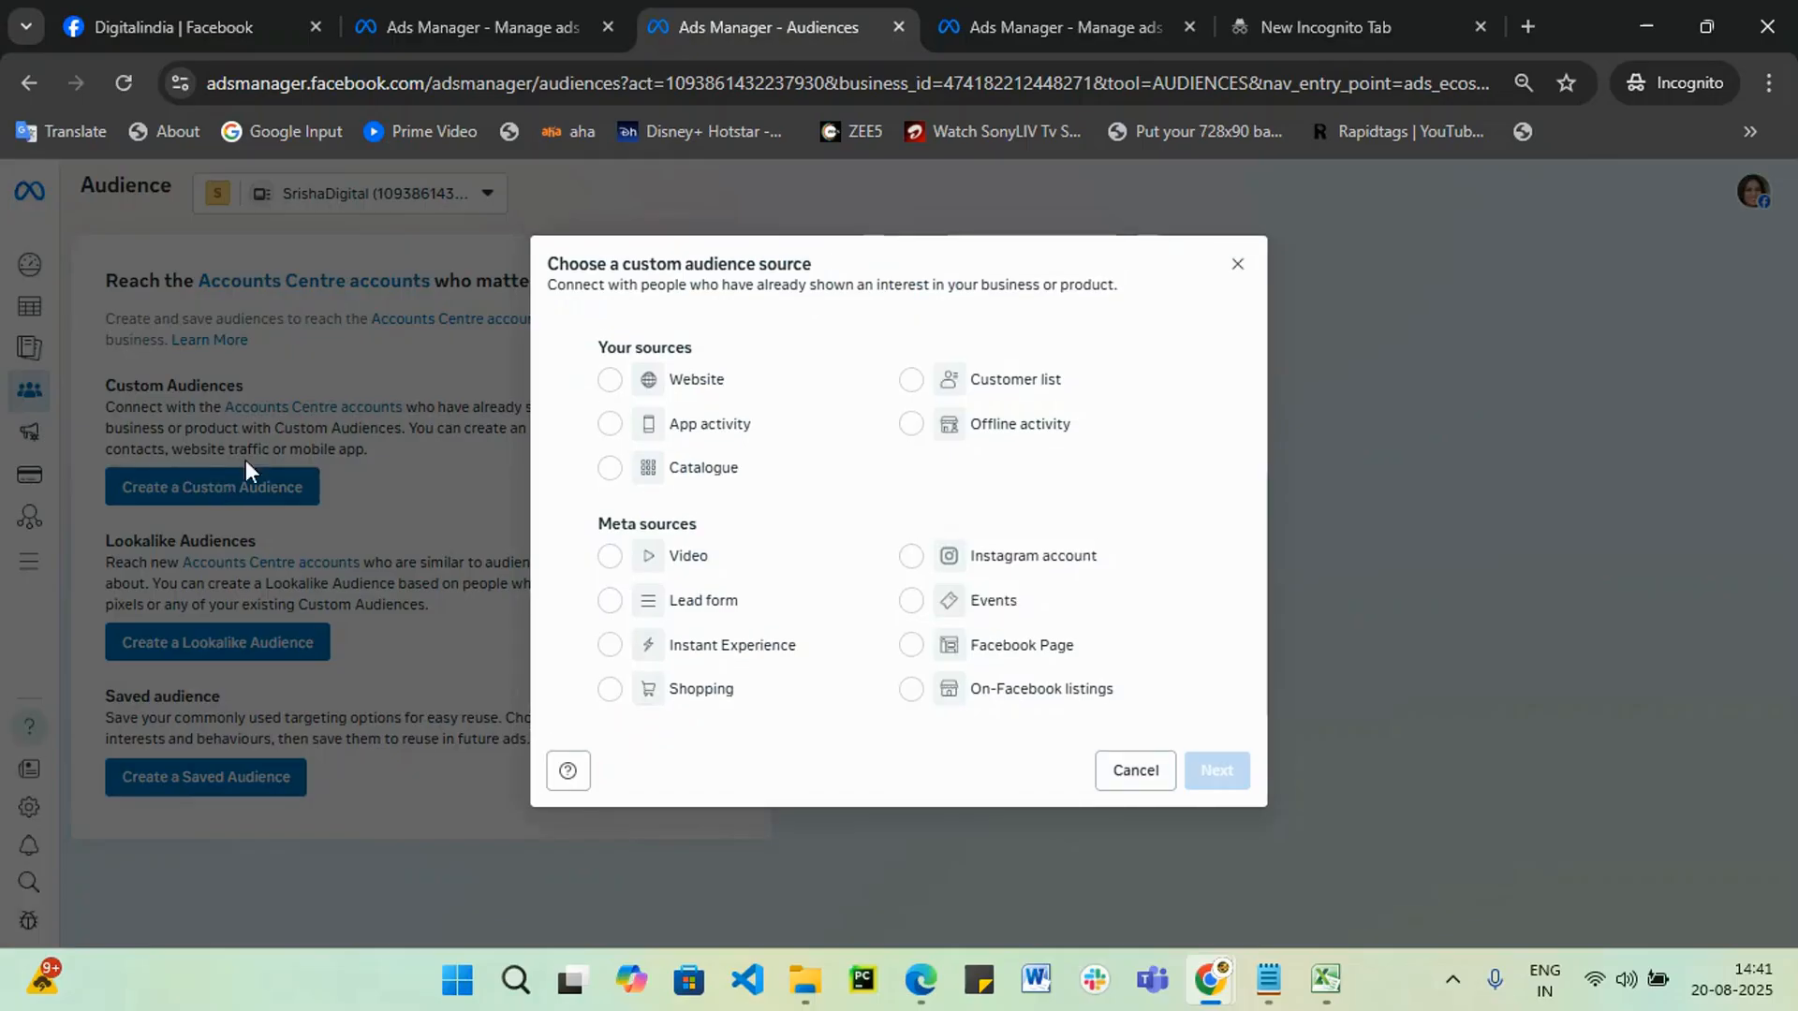
left_click(617, 398)
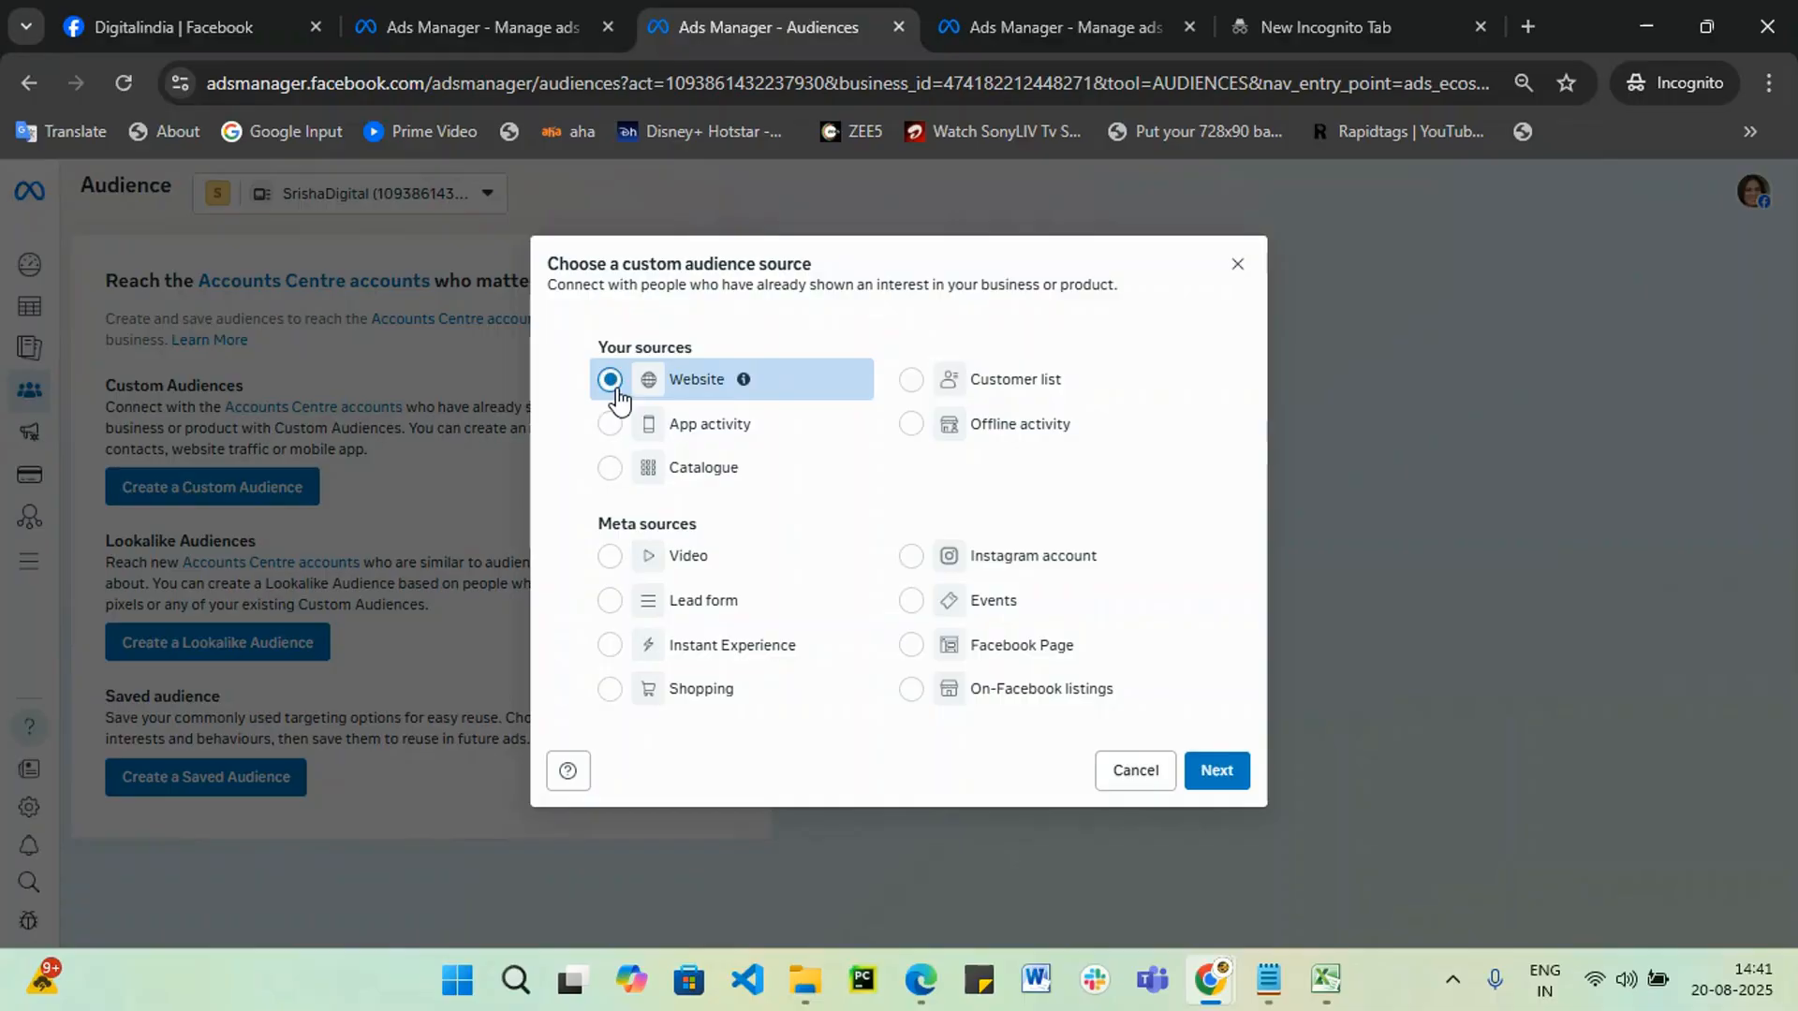
left_click(1218, 769)
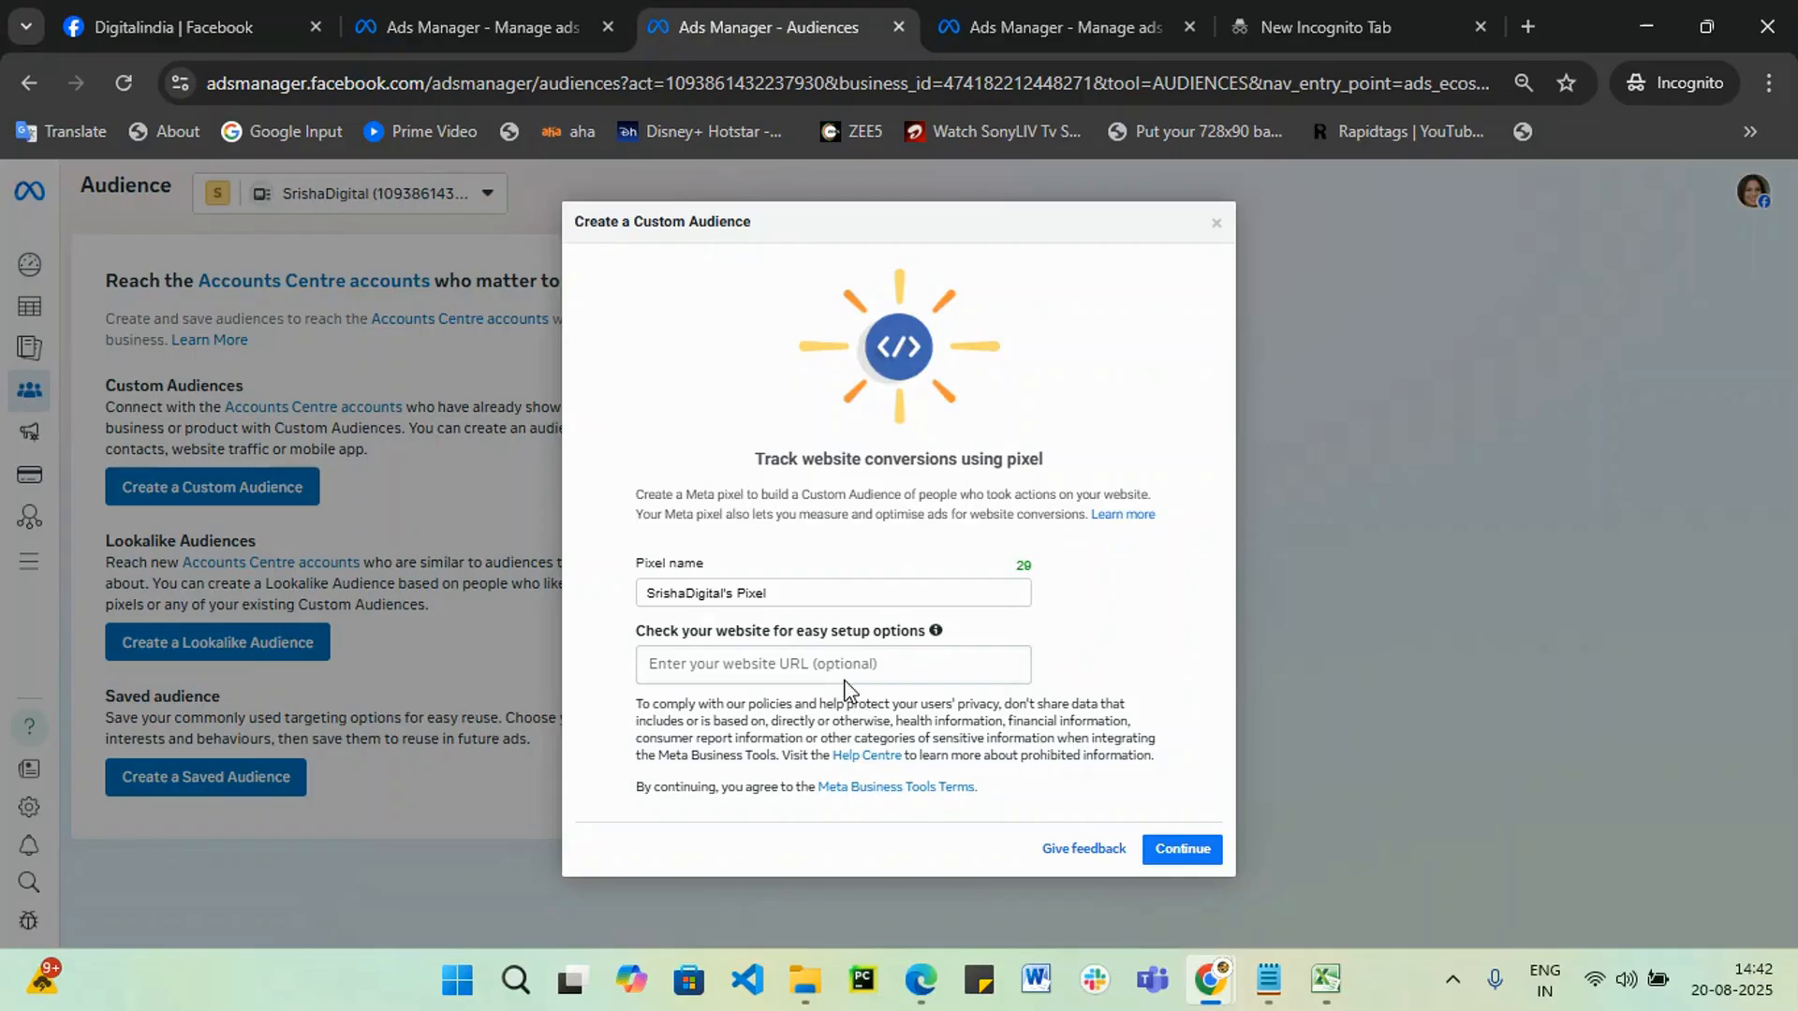
- Close the website audience pixel setup without entering a website address
left_click(889, 661)
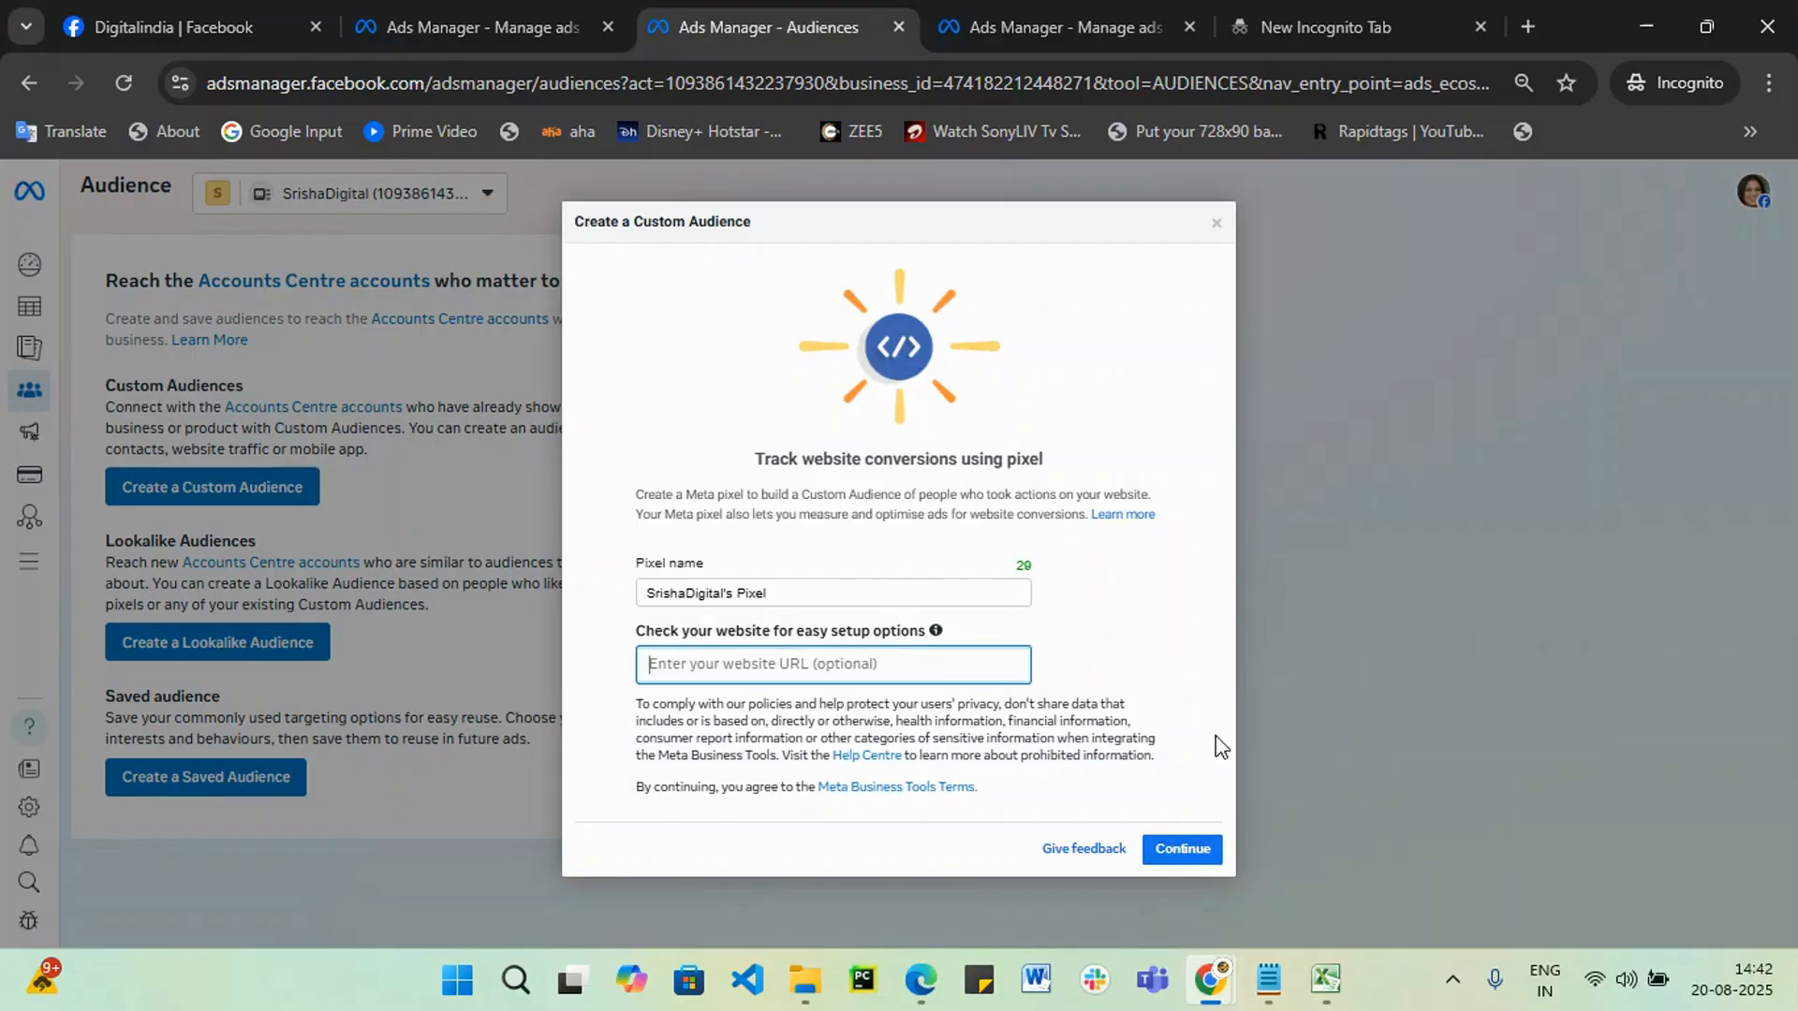
left_click(1213, 214)
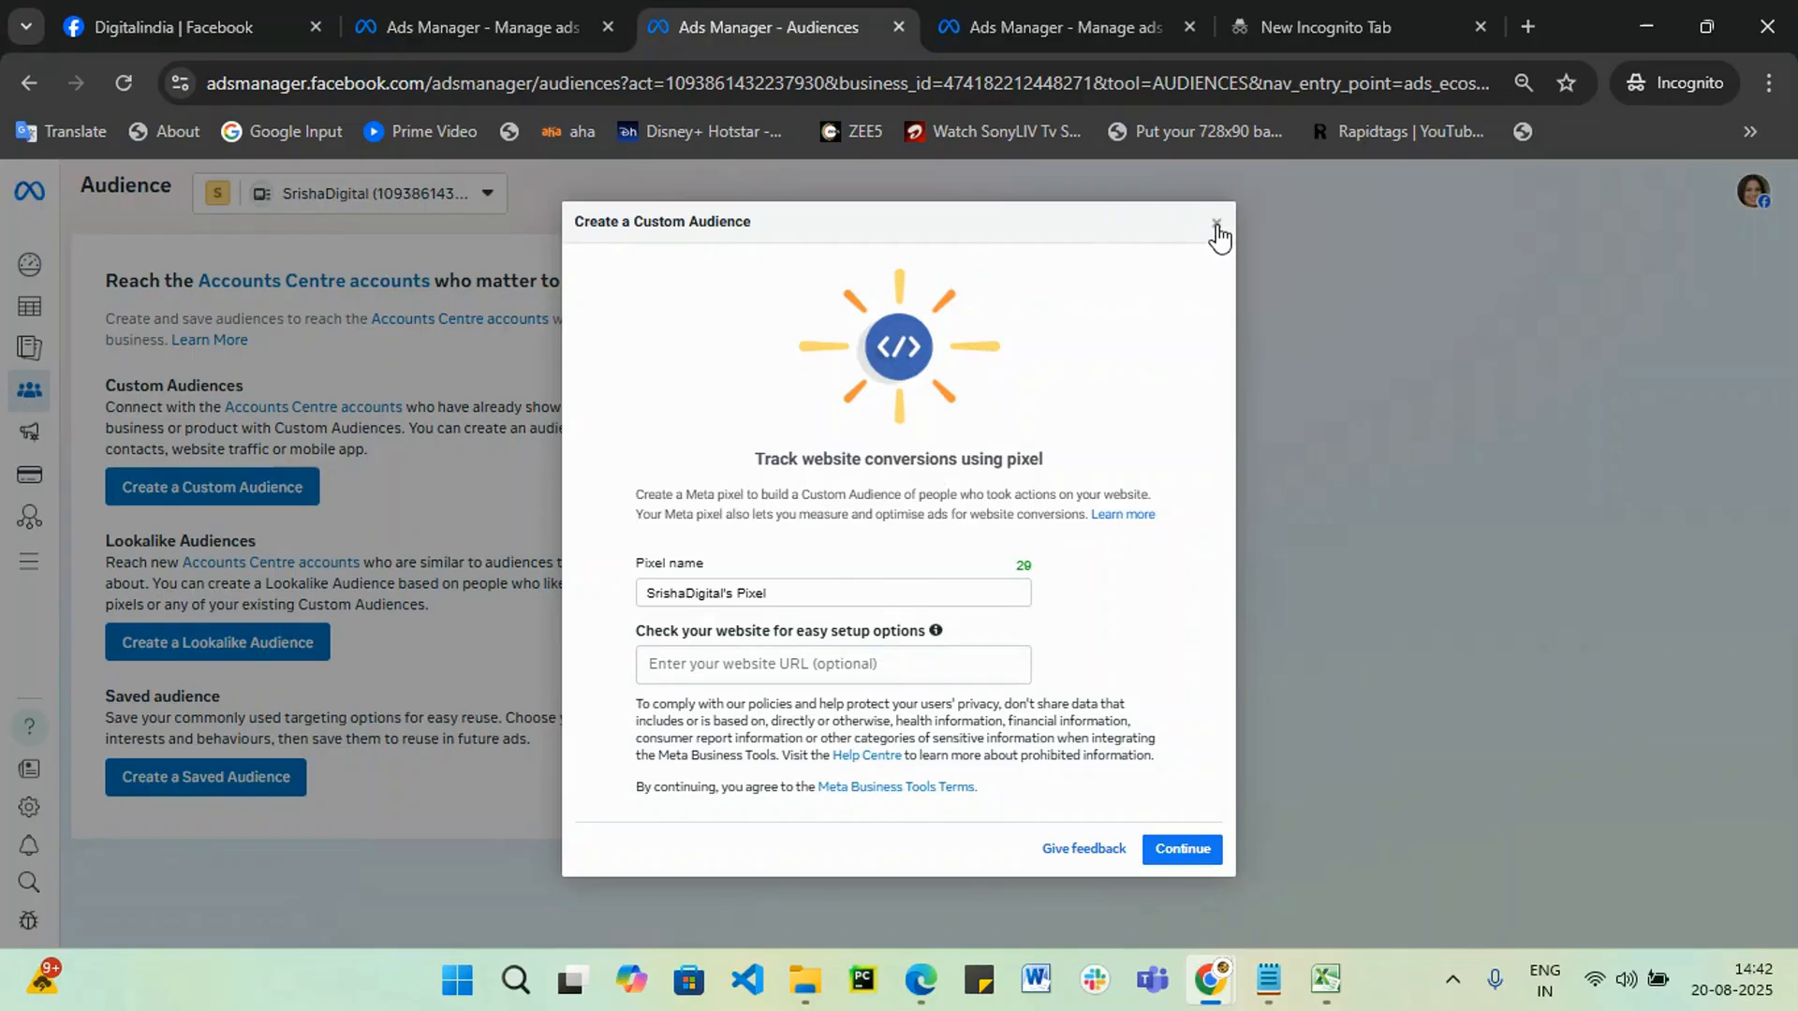
left_click(1217, 225)
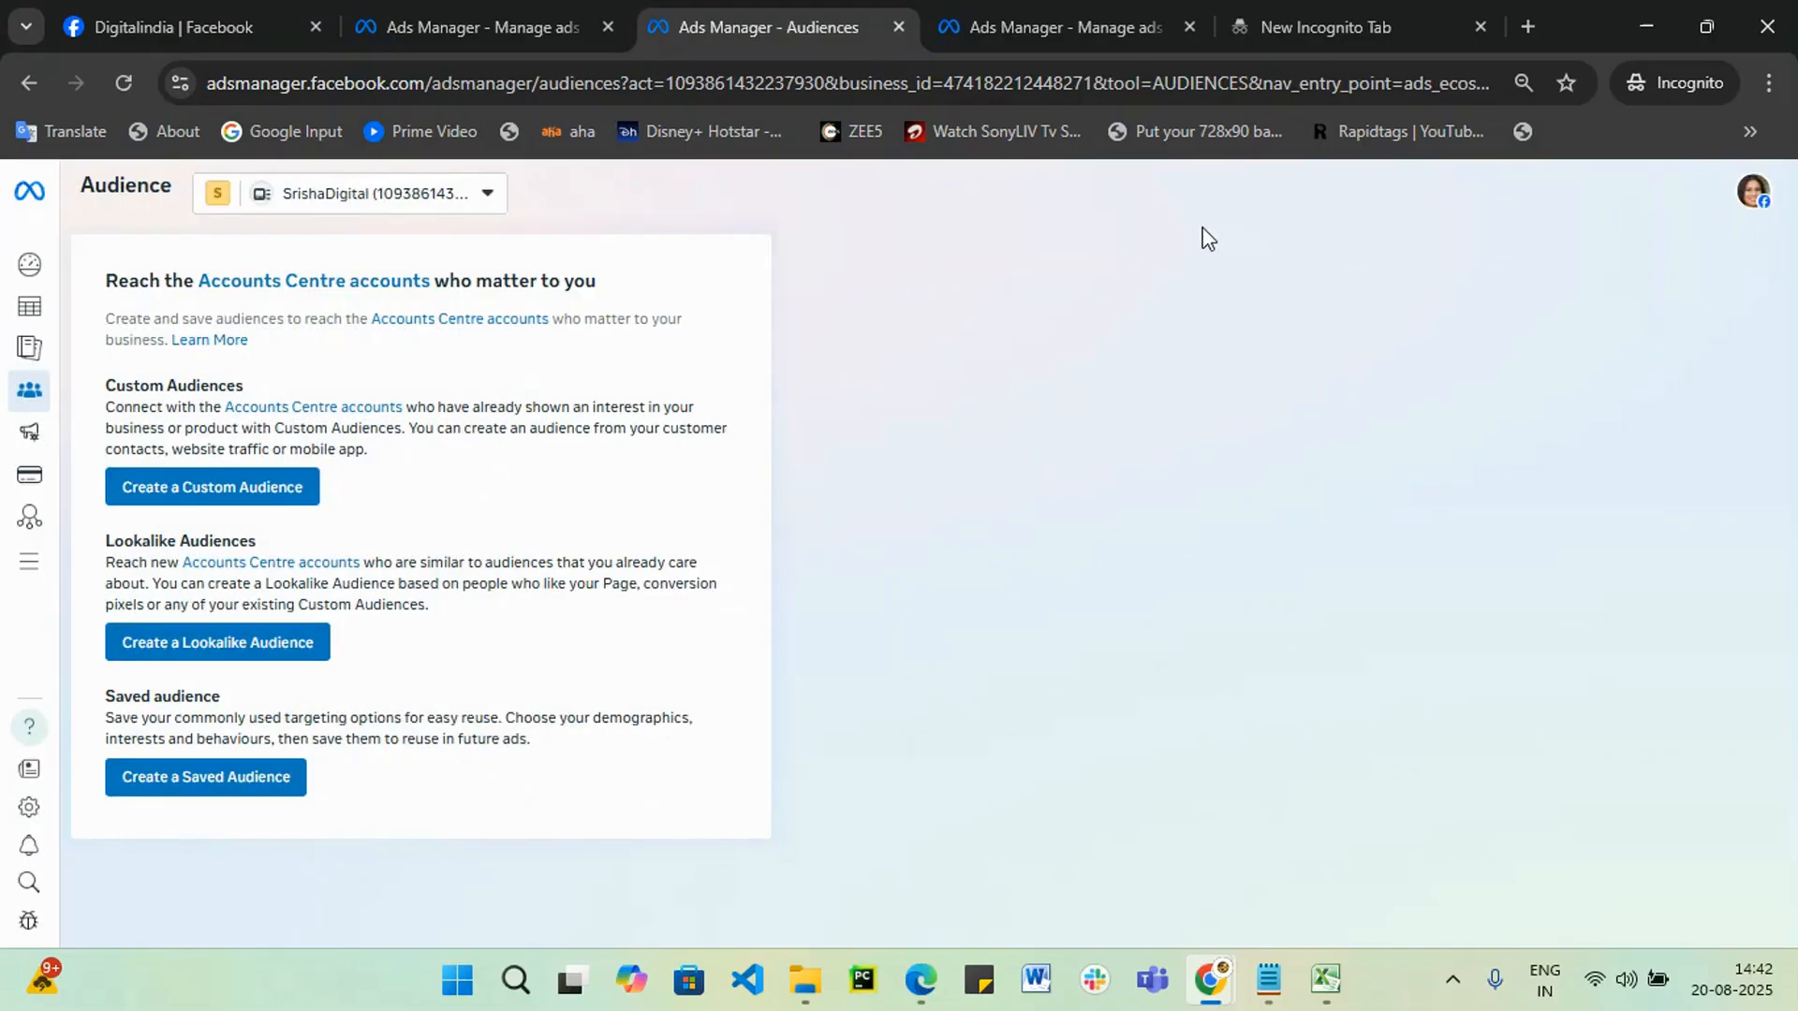
- Start a Lookalike Audience and browse its new, value-based and other source options
left_click(273, 649)
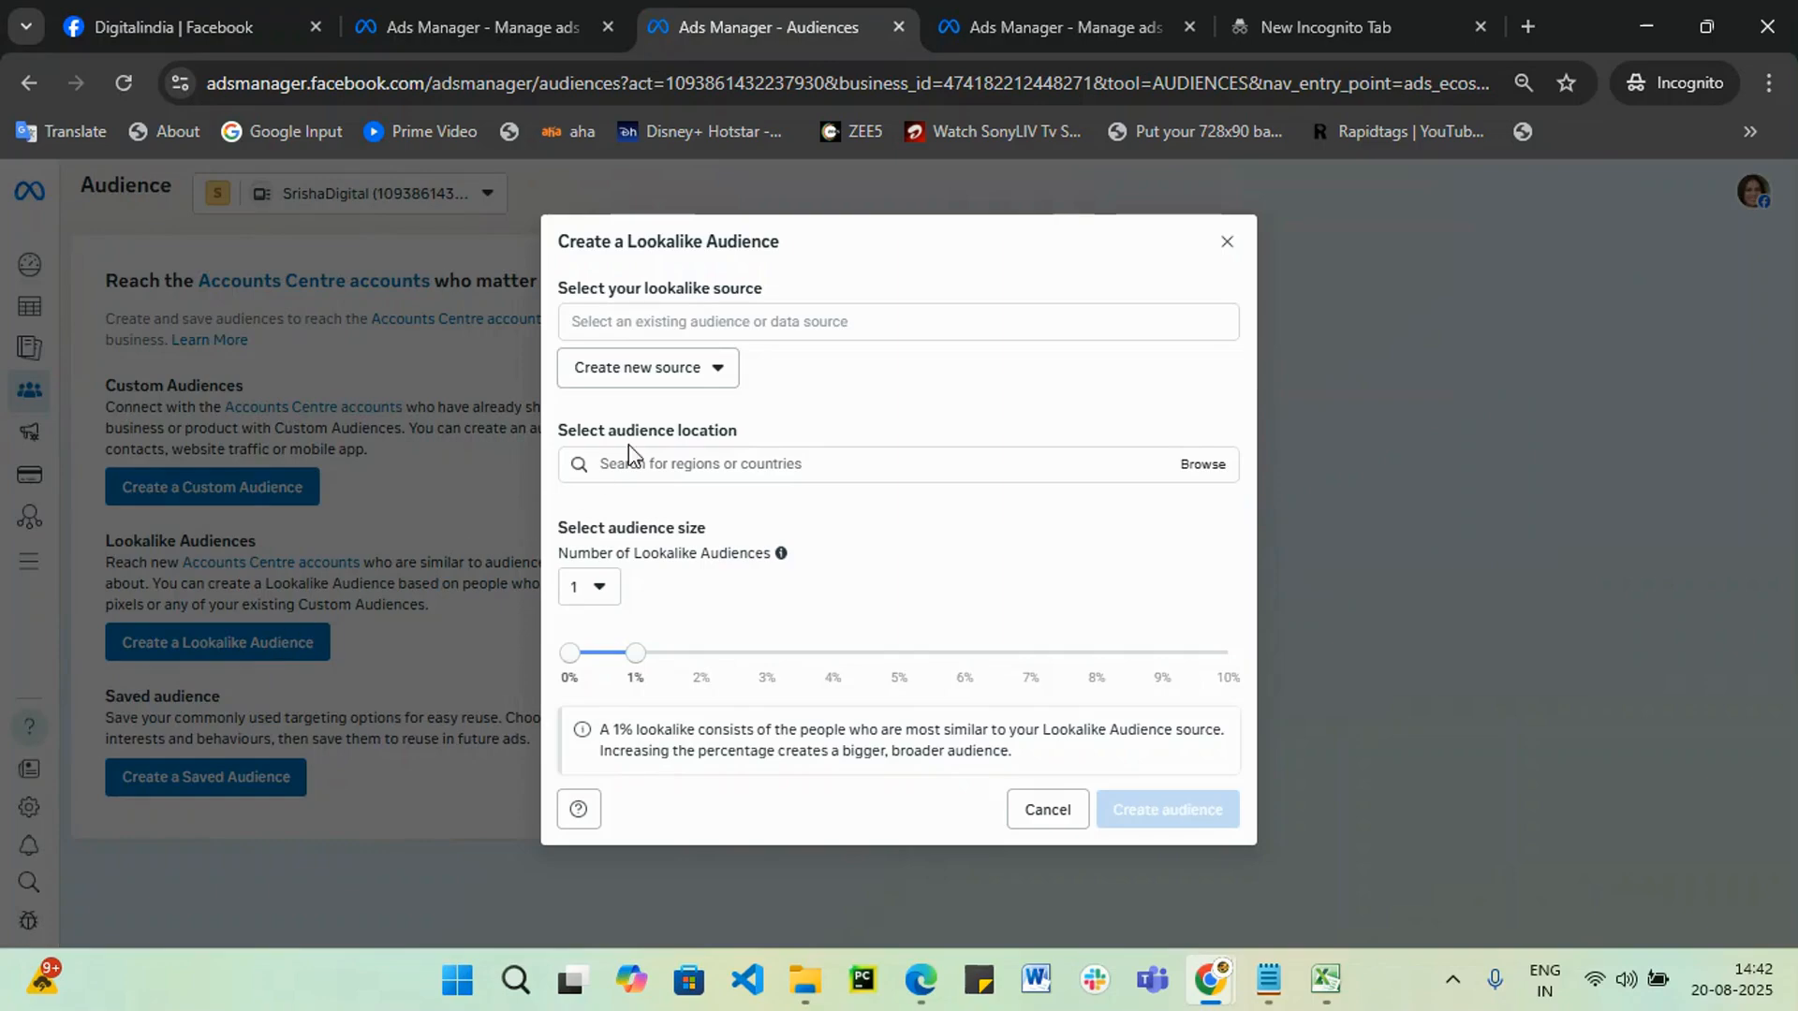
left_click(721, 375)
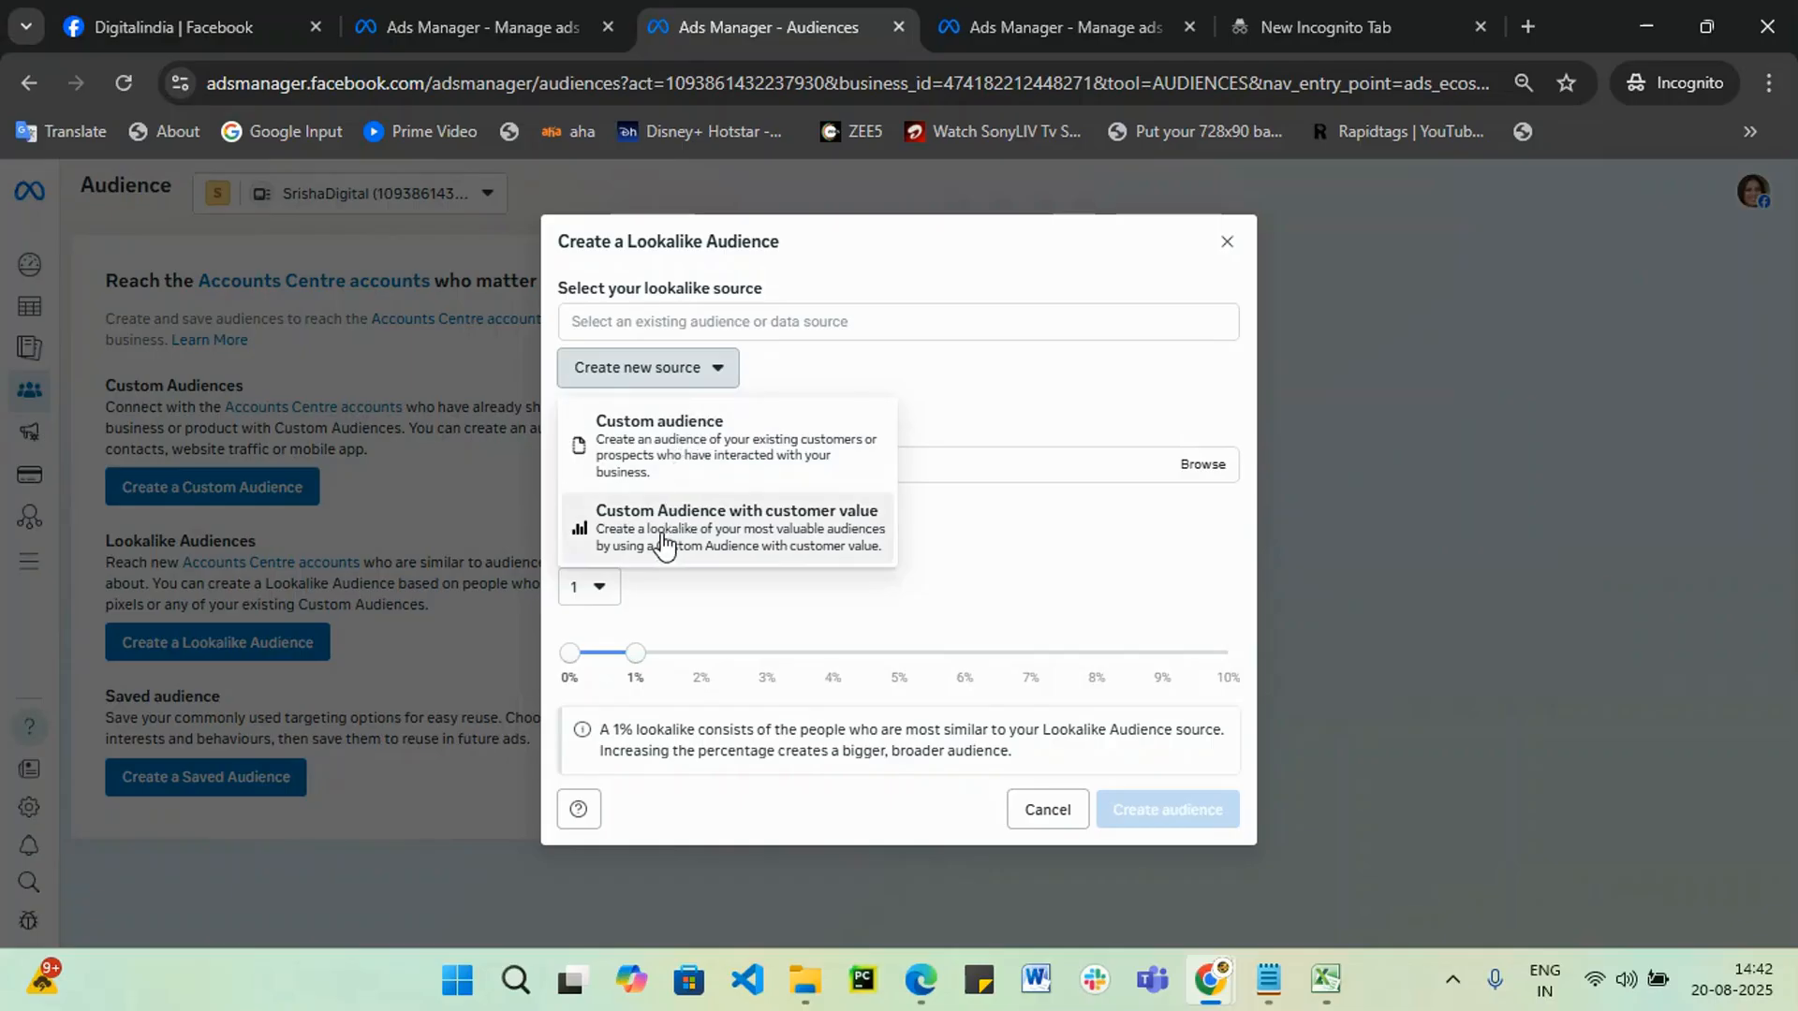
left_click(714, 310)
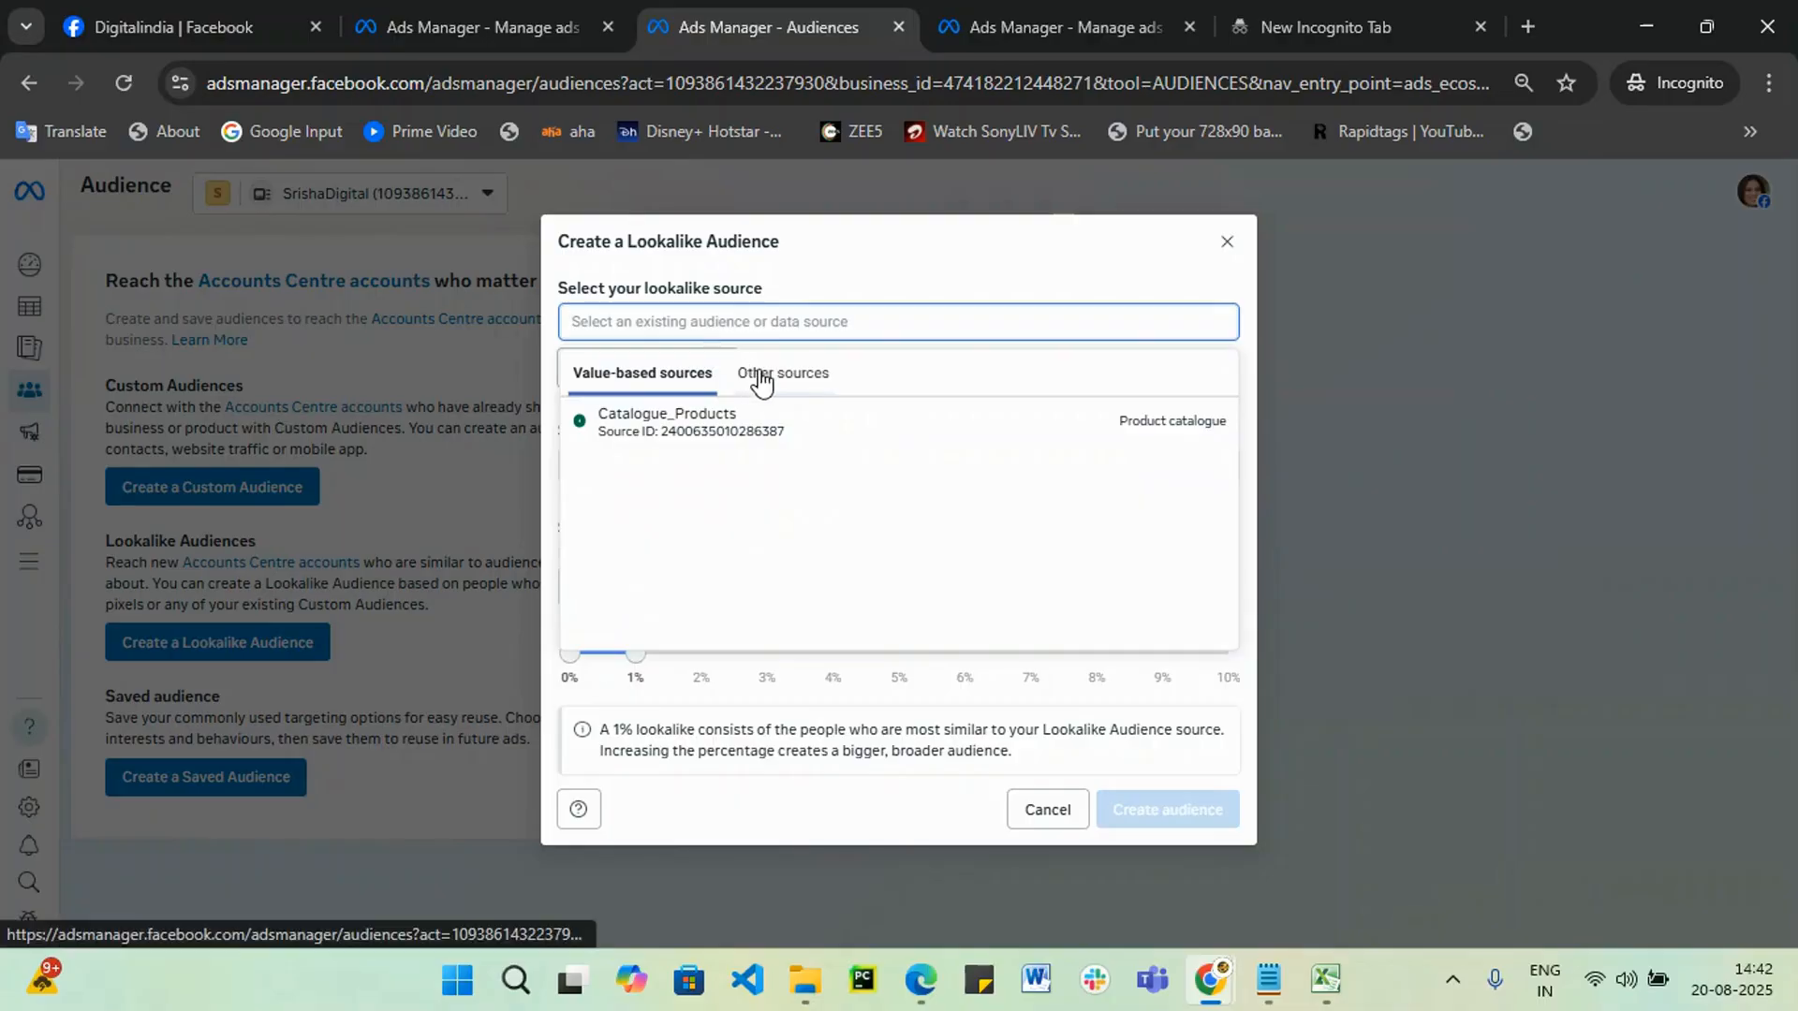
left_click(763, 378)
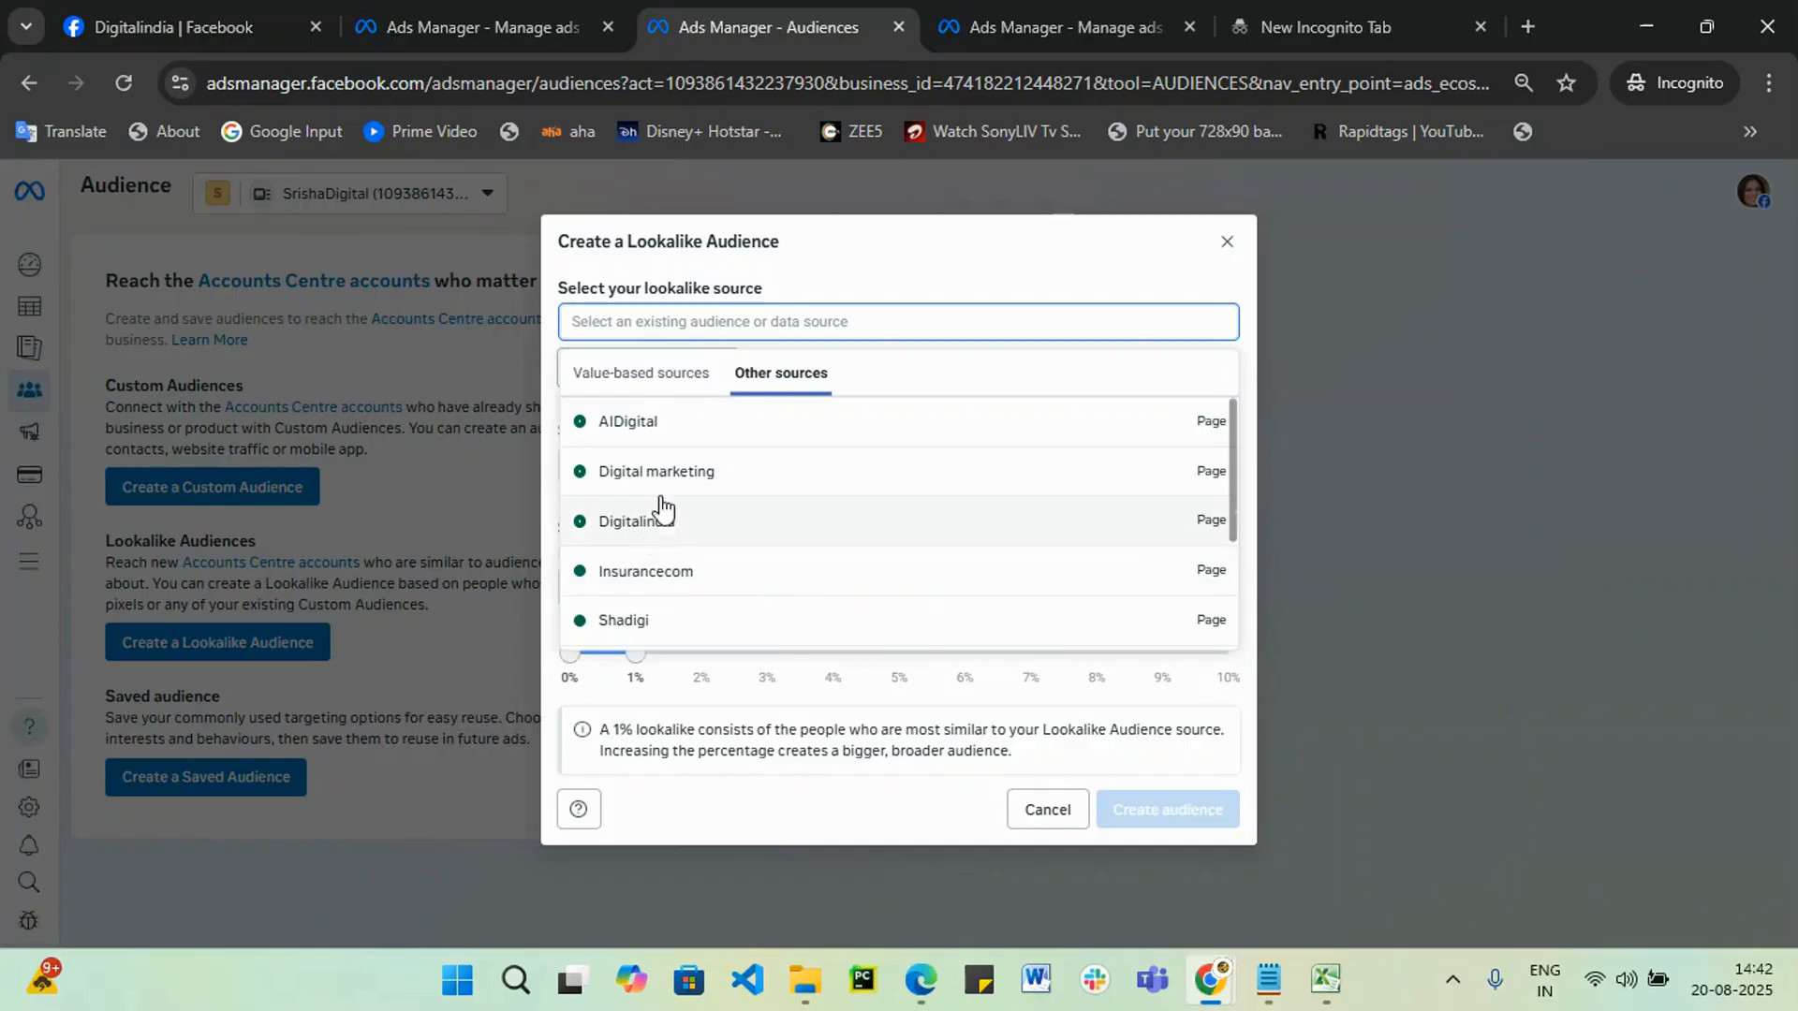
left_click(667, 377)
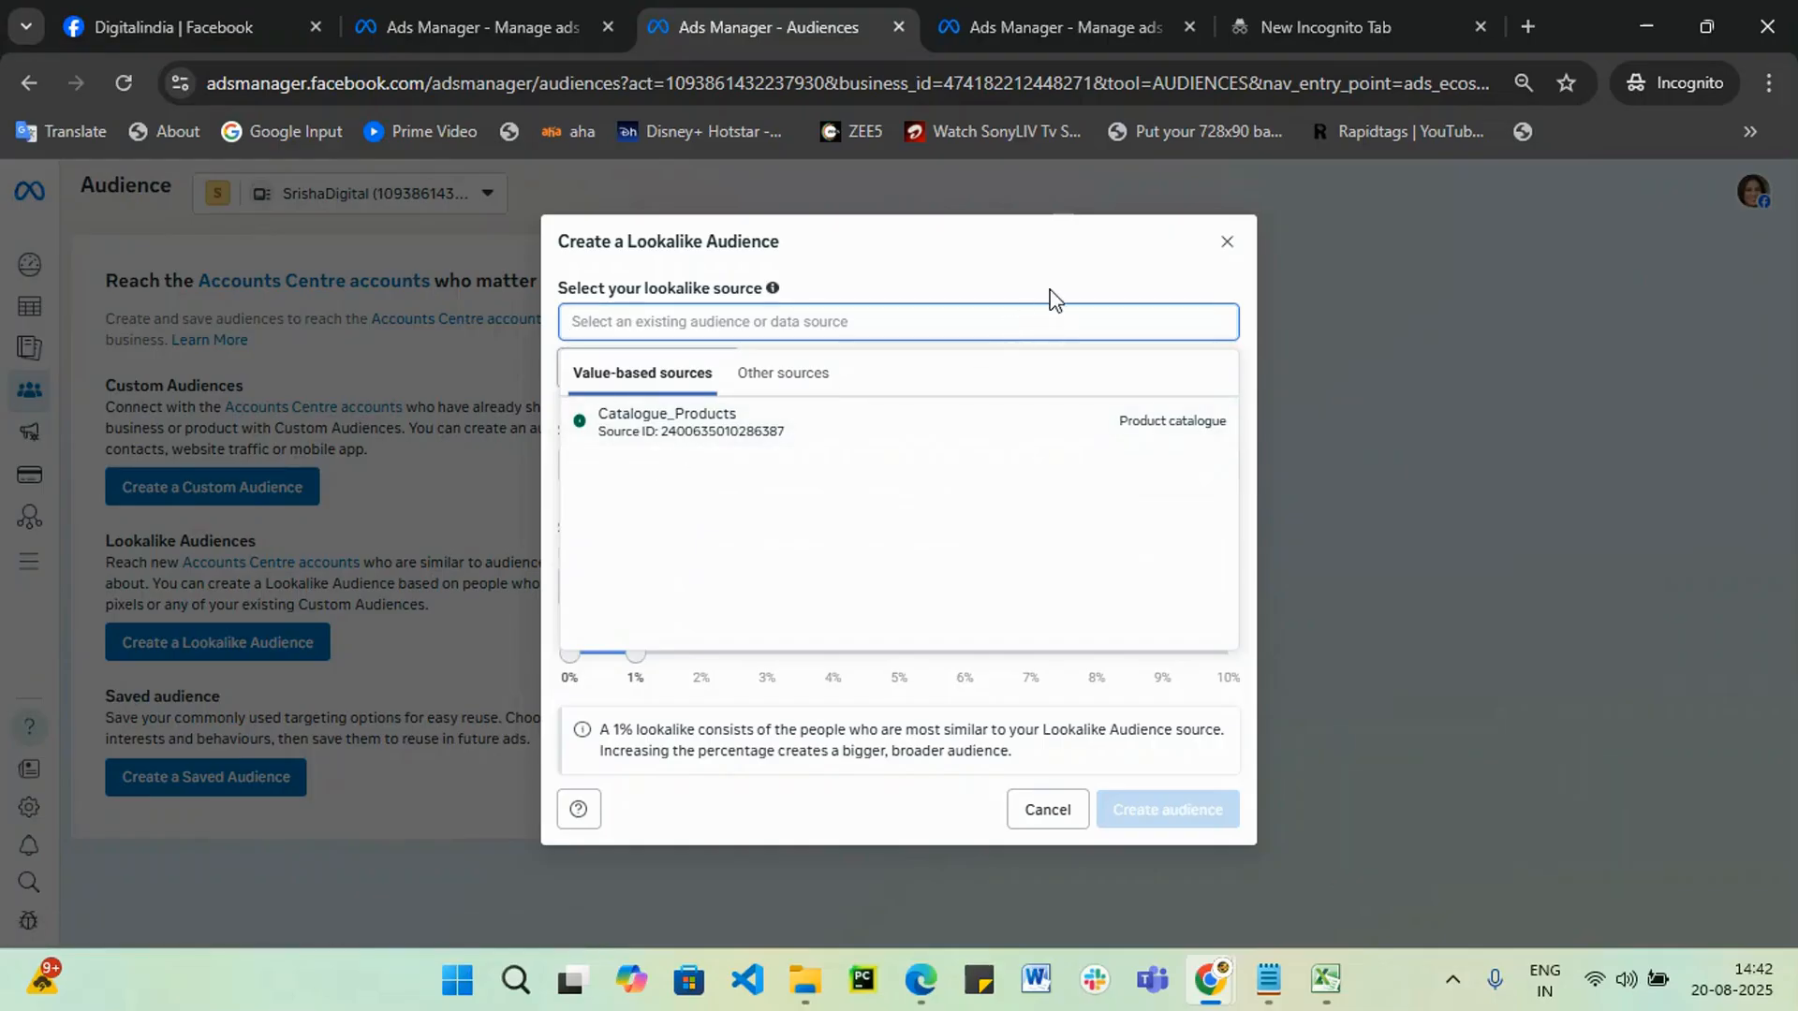
left_click(1075, 285)
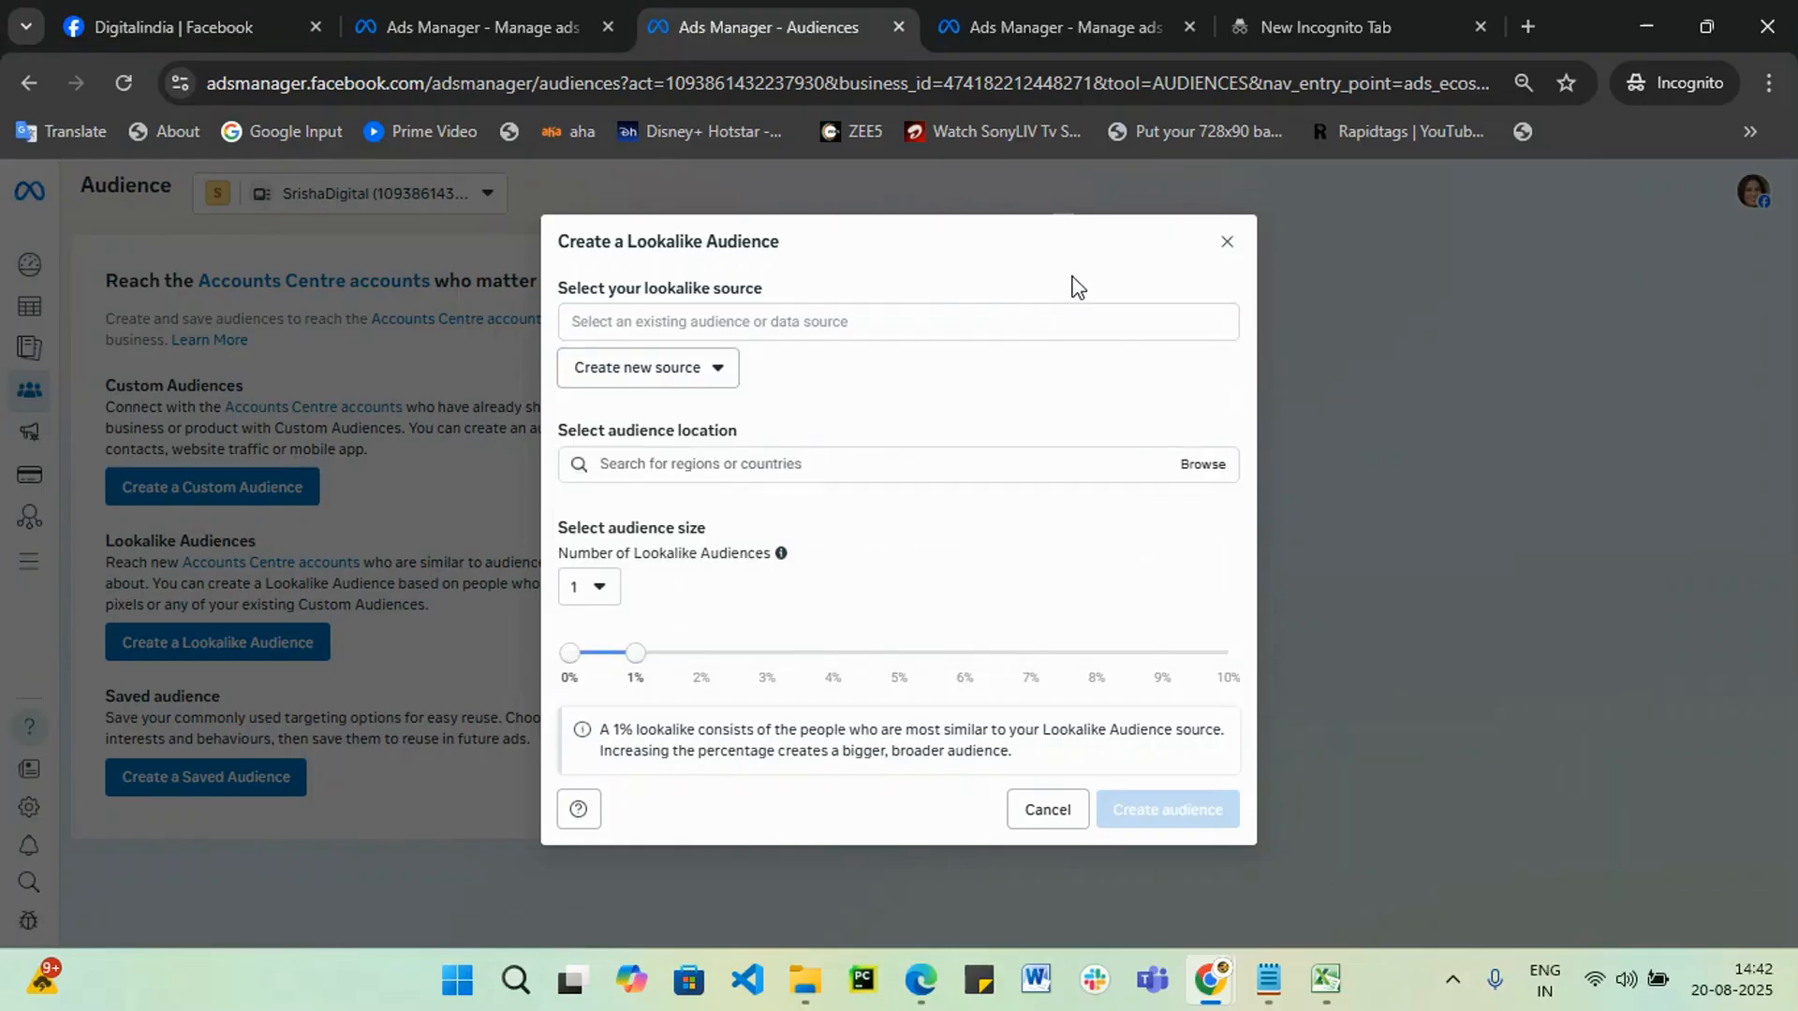
left_click(704, 386)
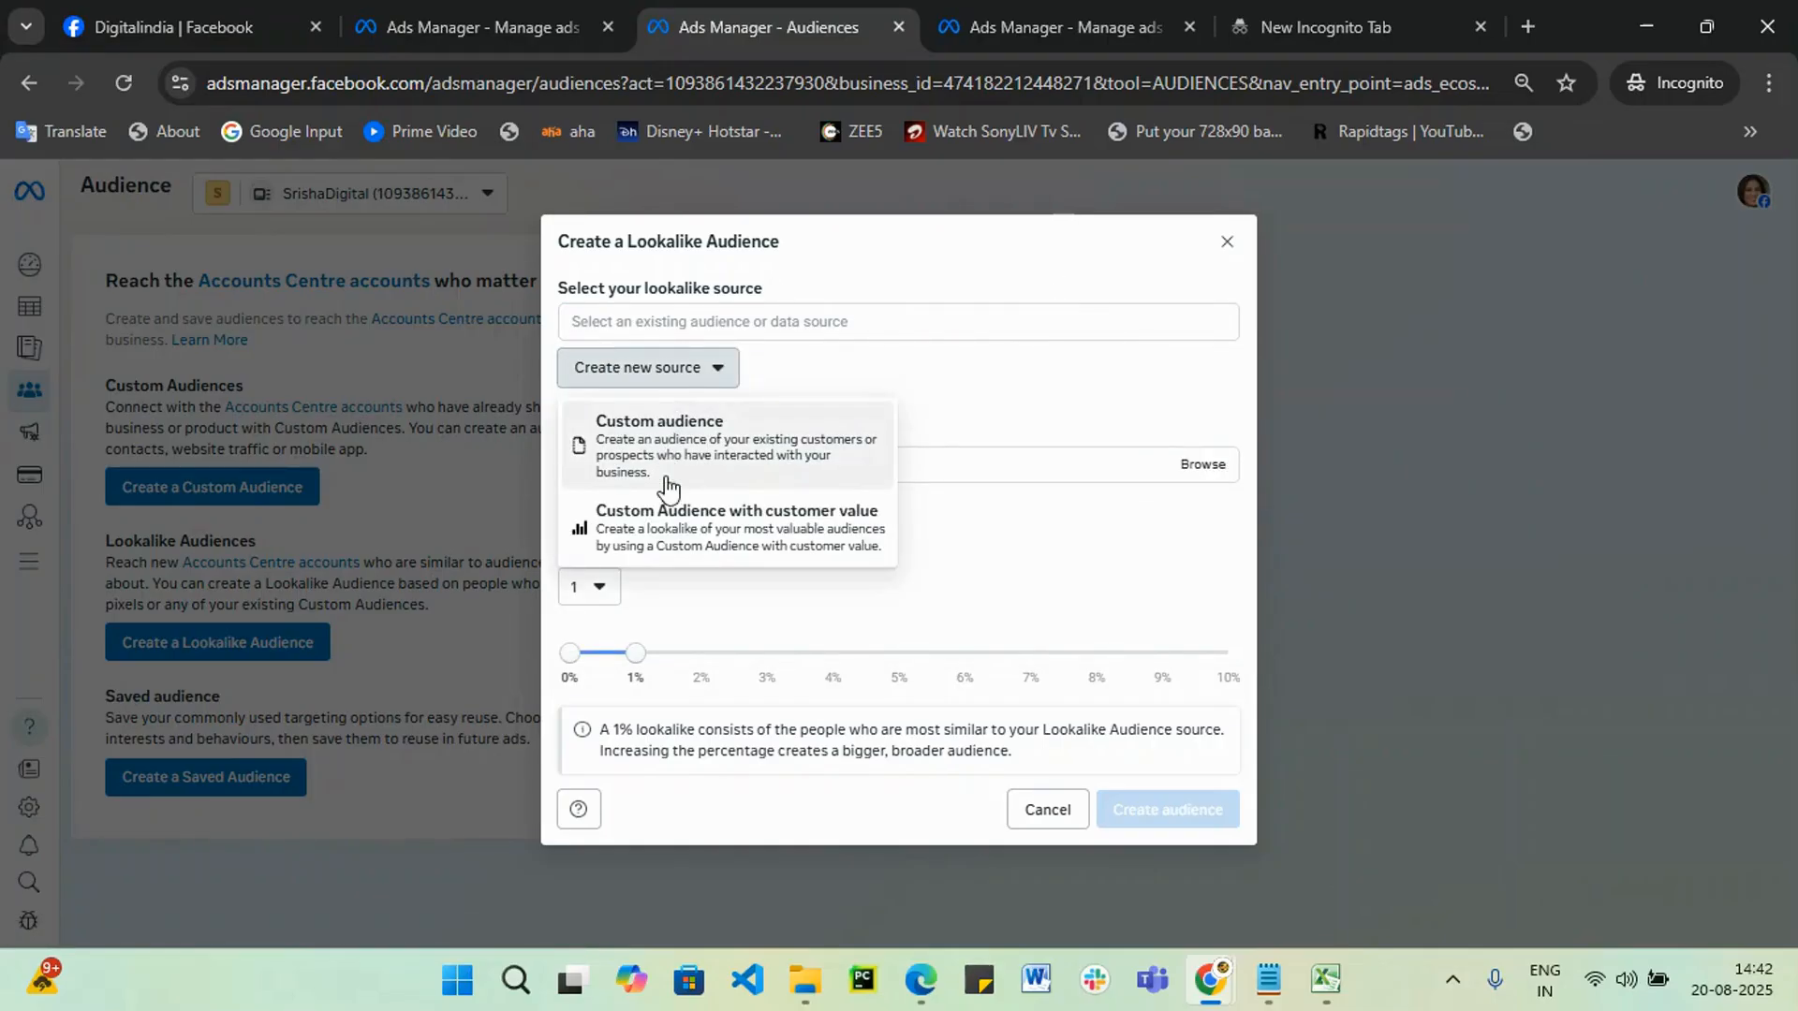
left_click(903, 372)
- Choose Catalogue_Products from the value-based sources as the lookalike source
left_click(806, 318)
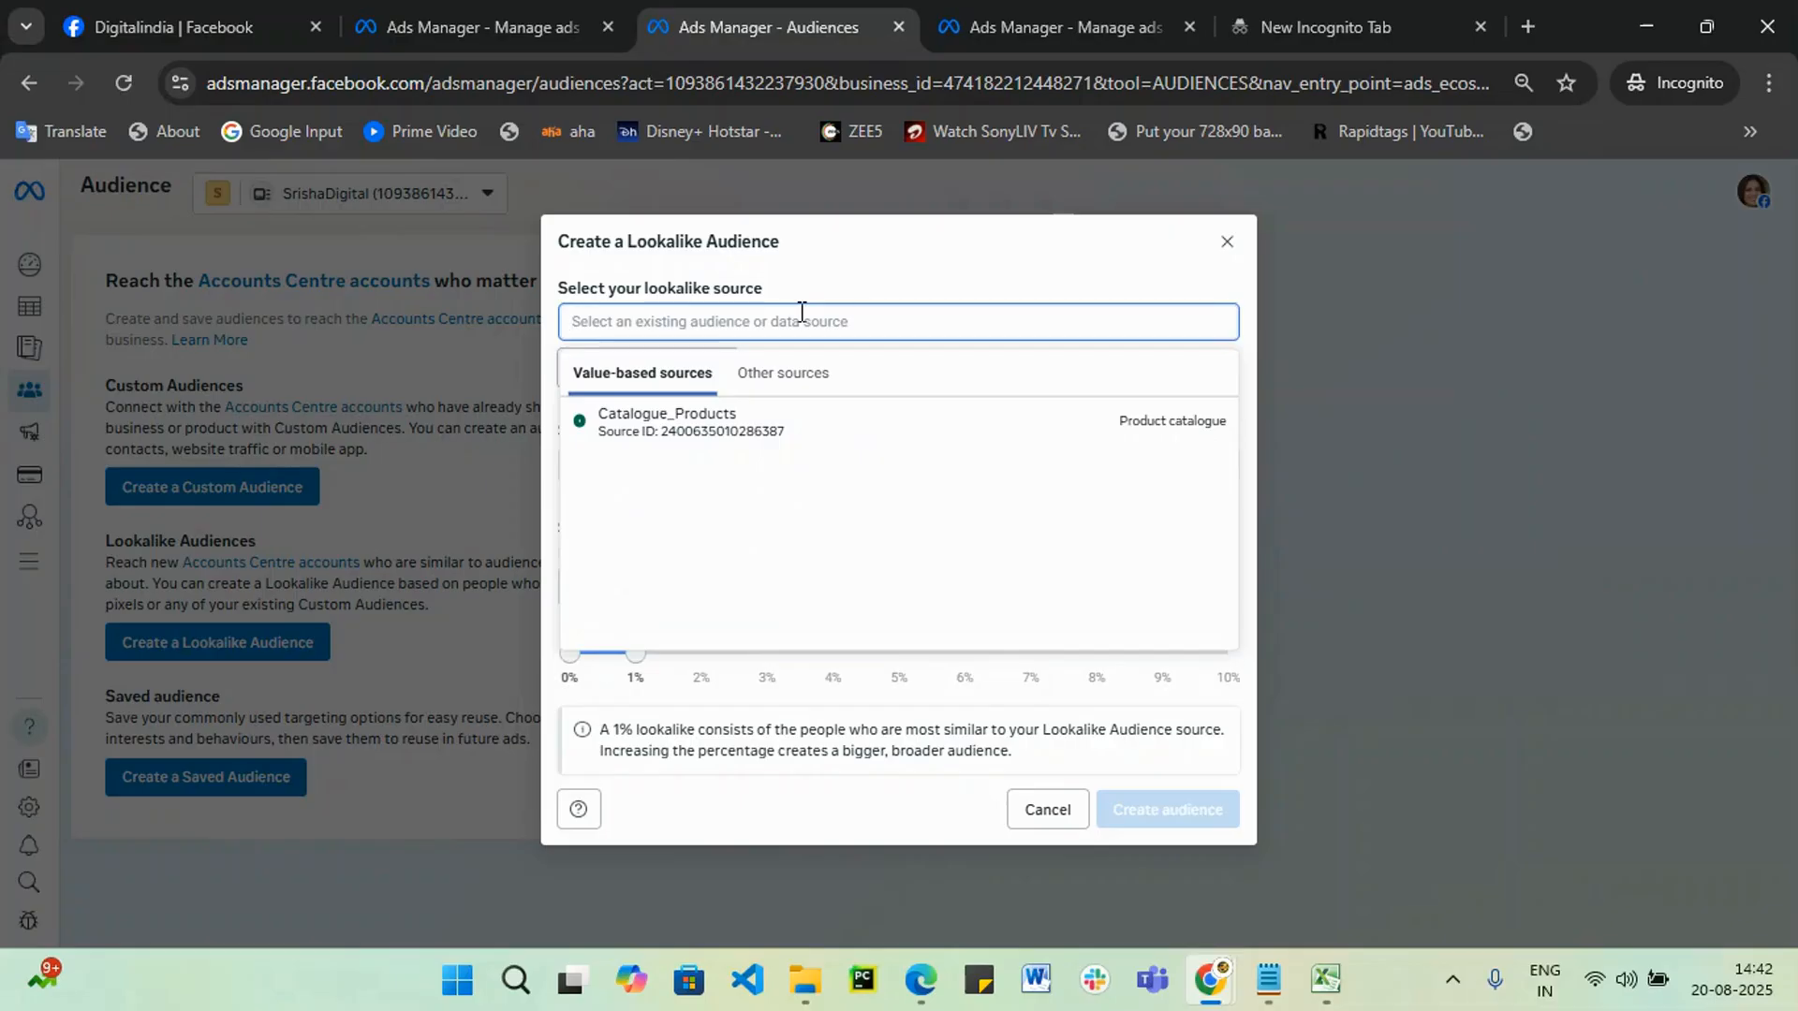
left_click(730, 429)
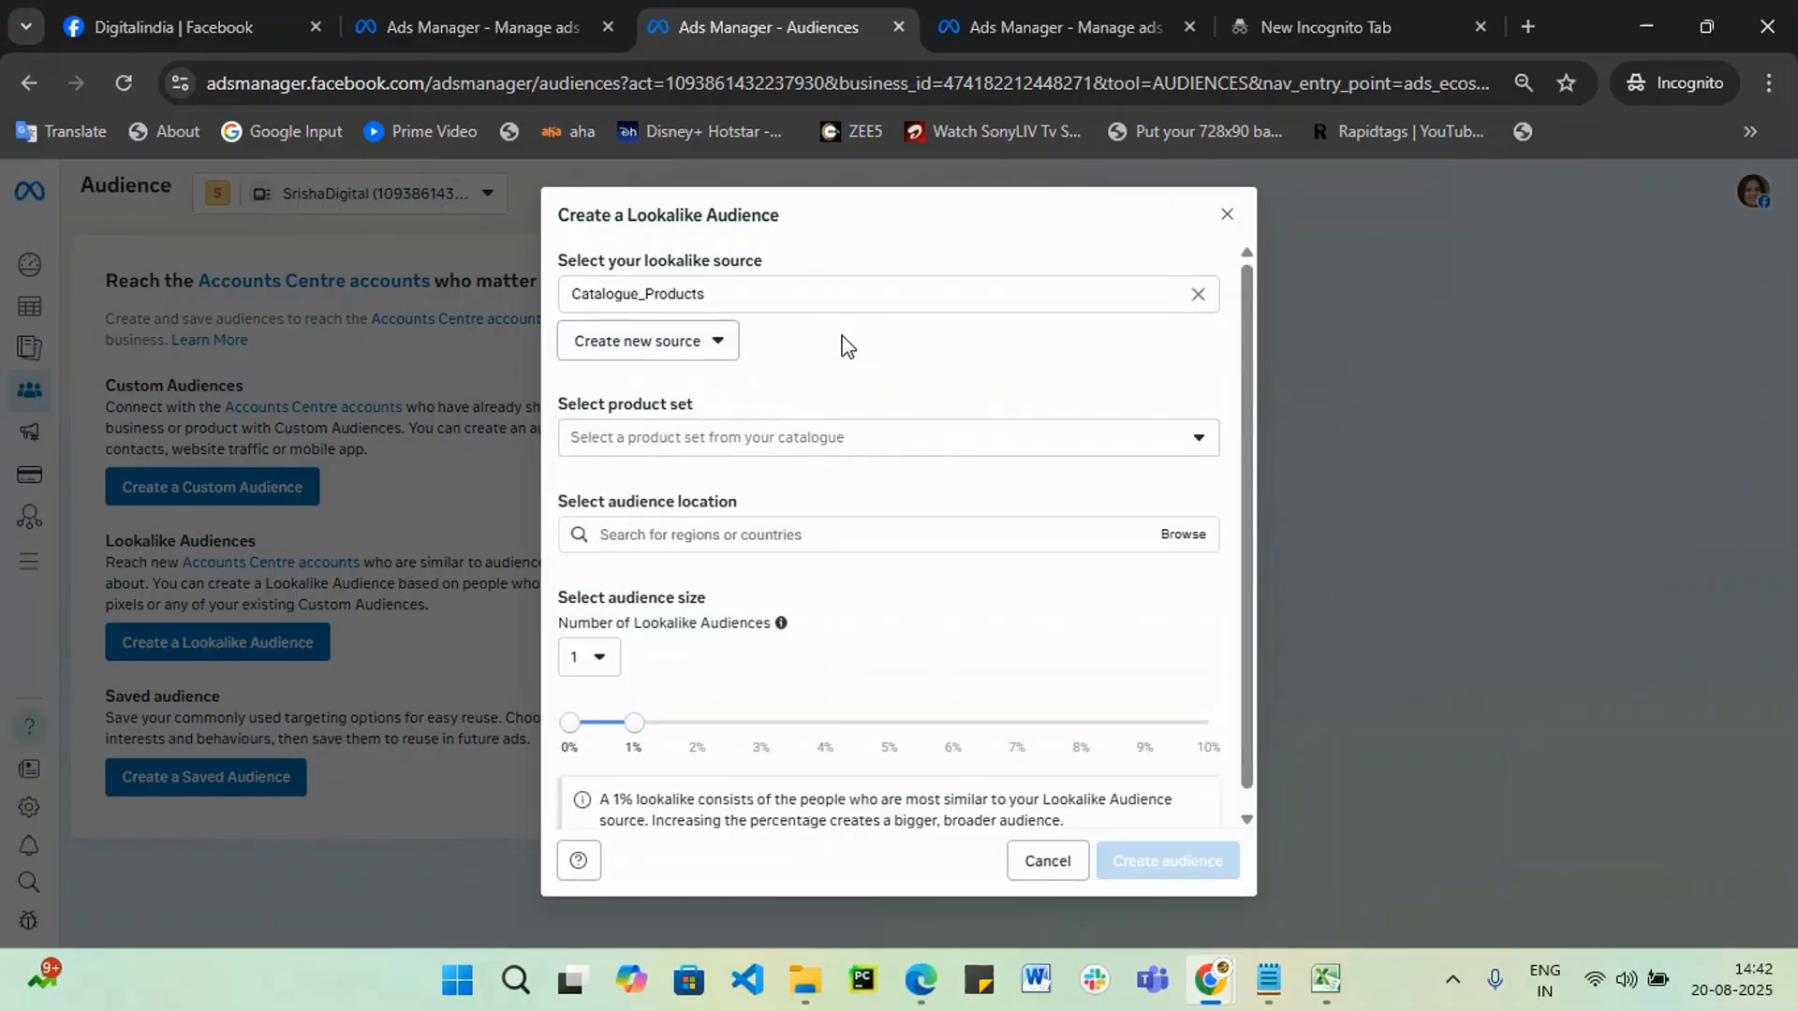
left_click(782, 292)
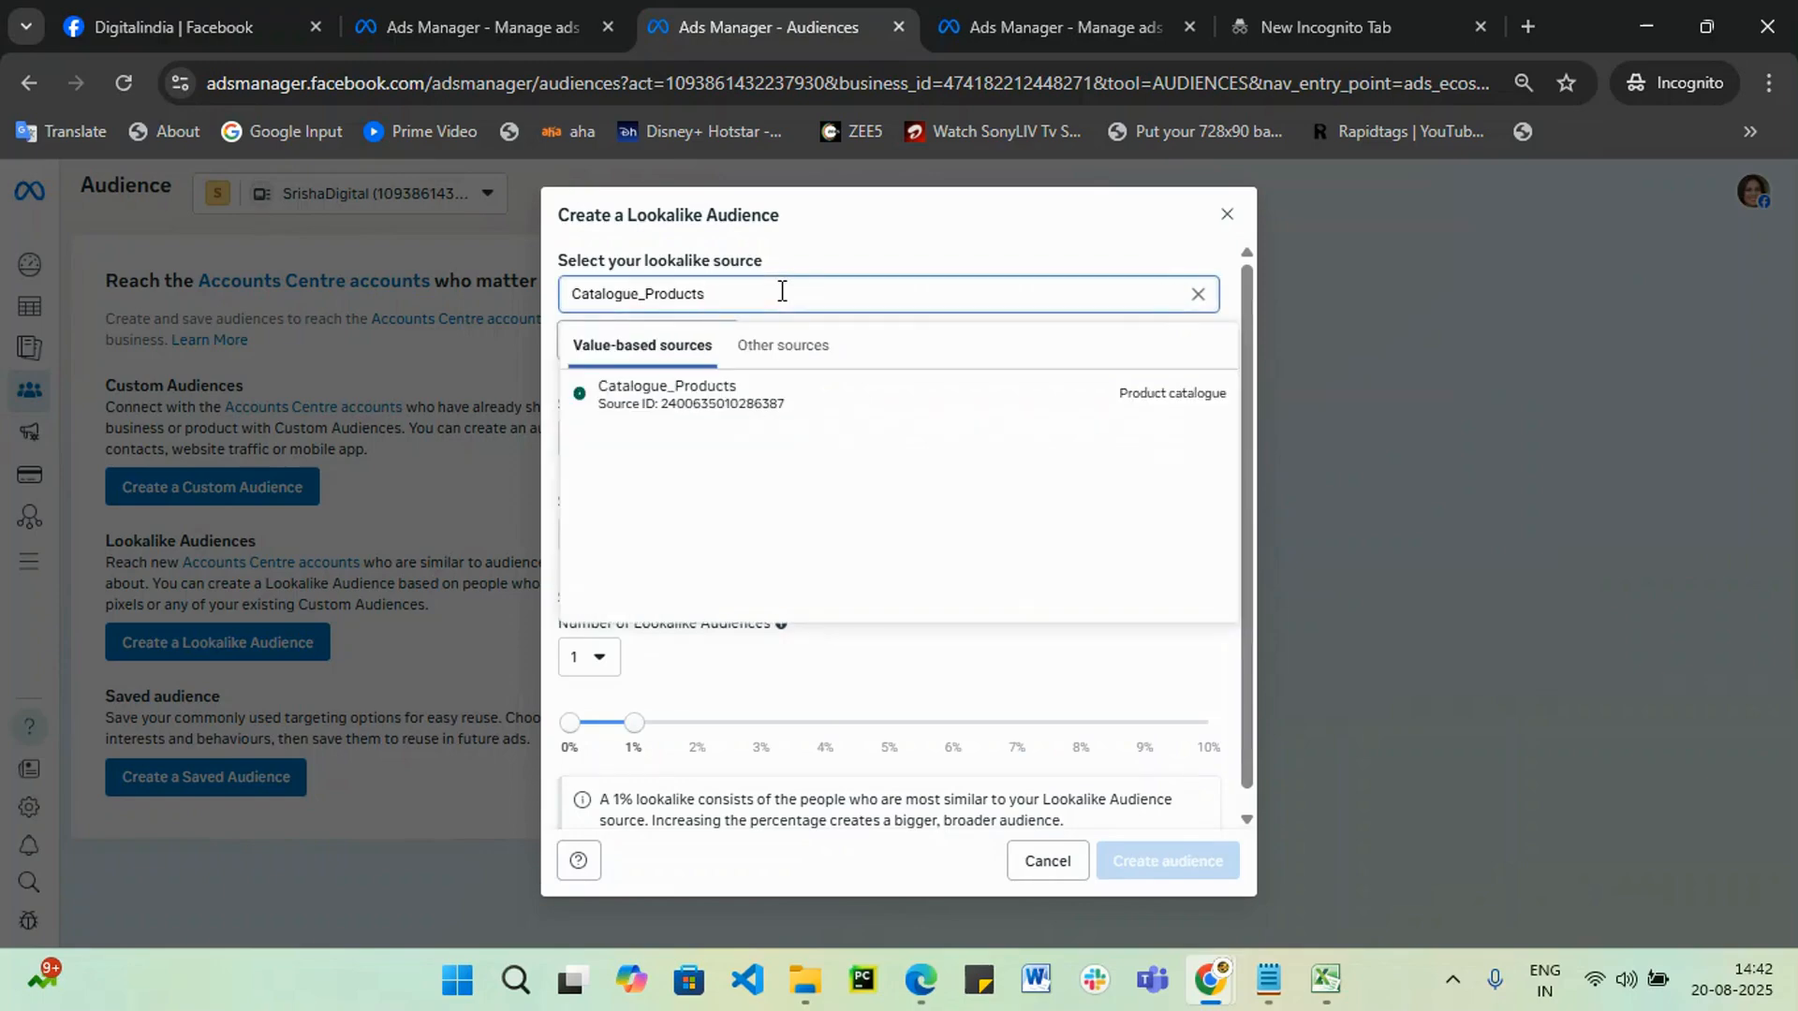
mouse_move(712, 418)
left_click(913, 274)
left_click(725, 346)
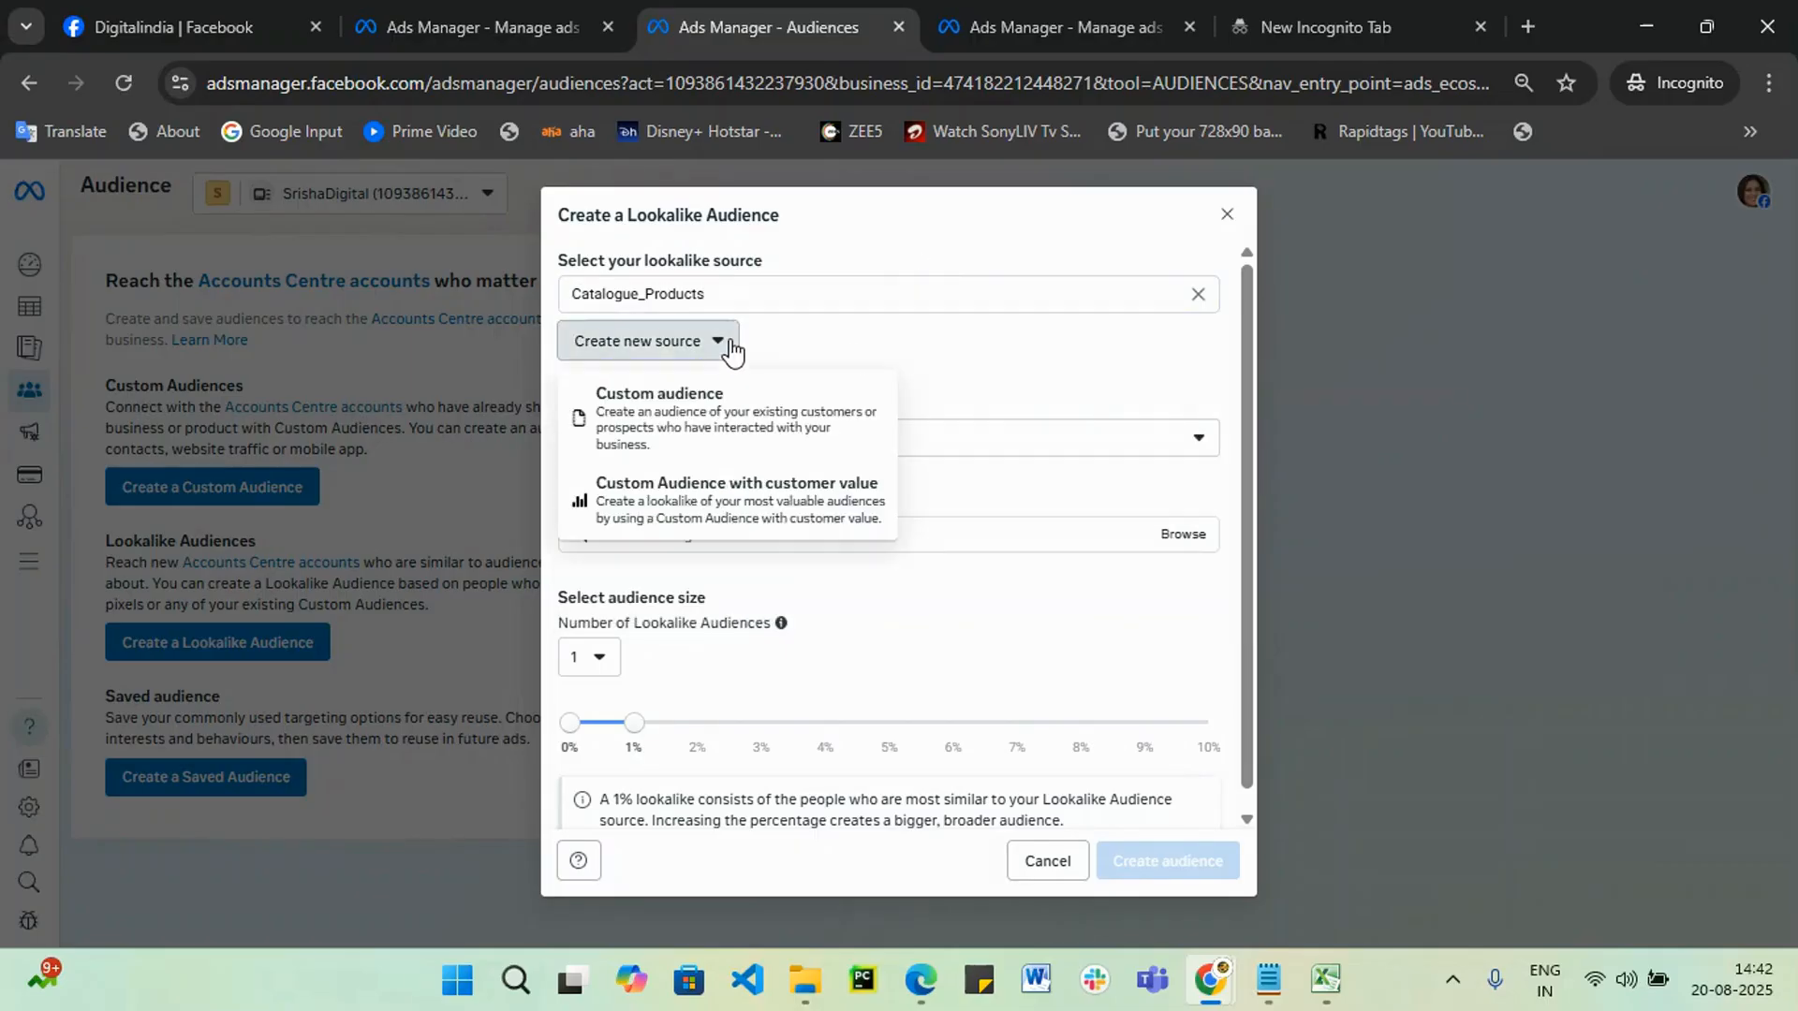
left_click(698, 398)
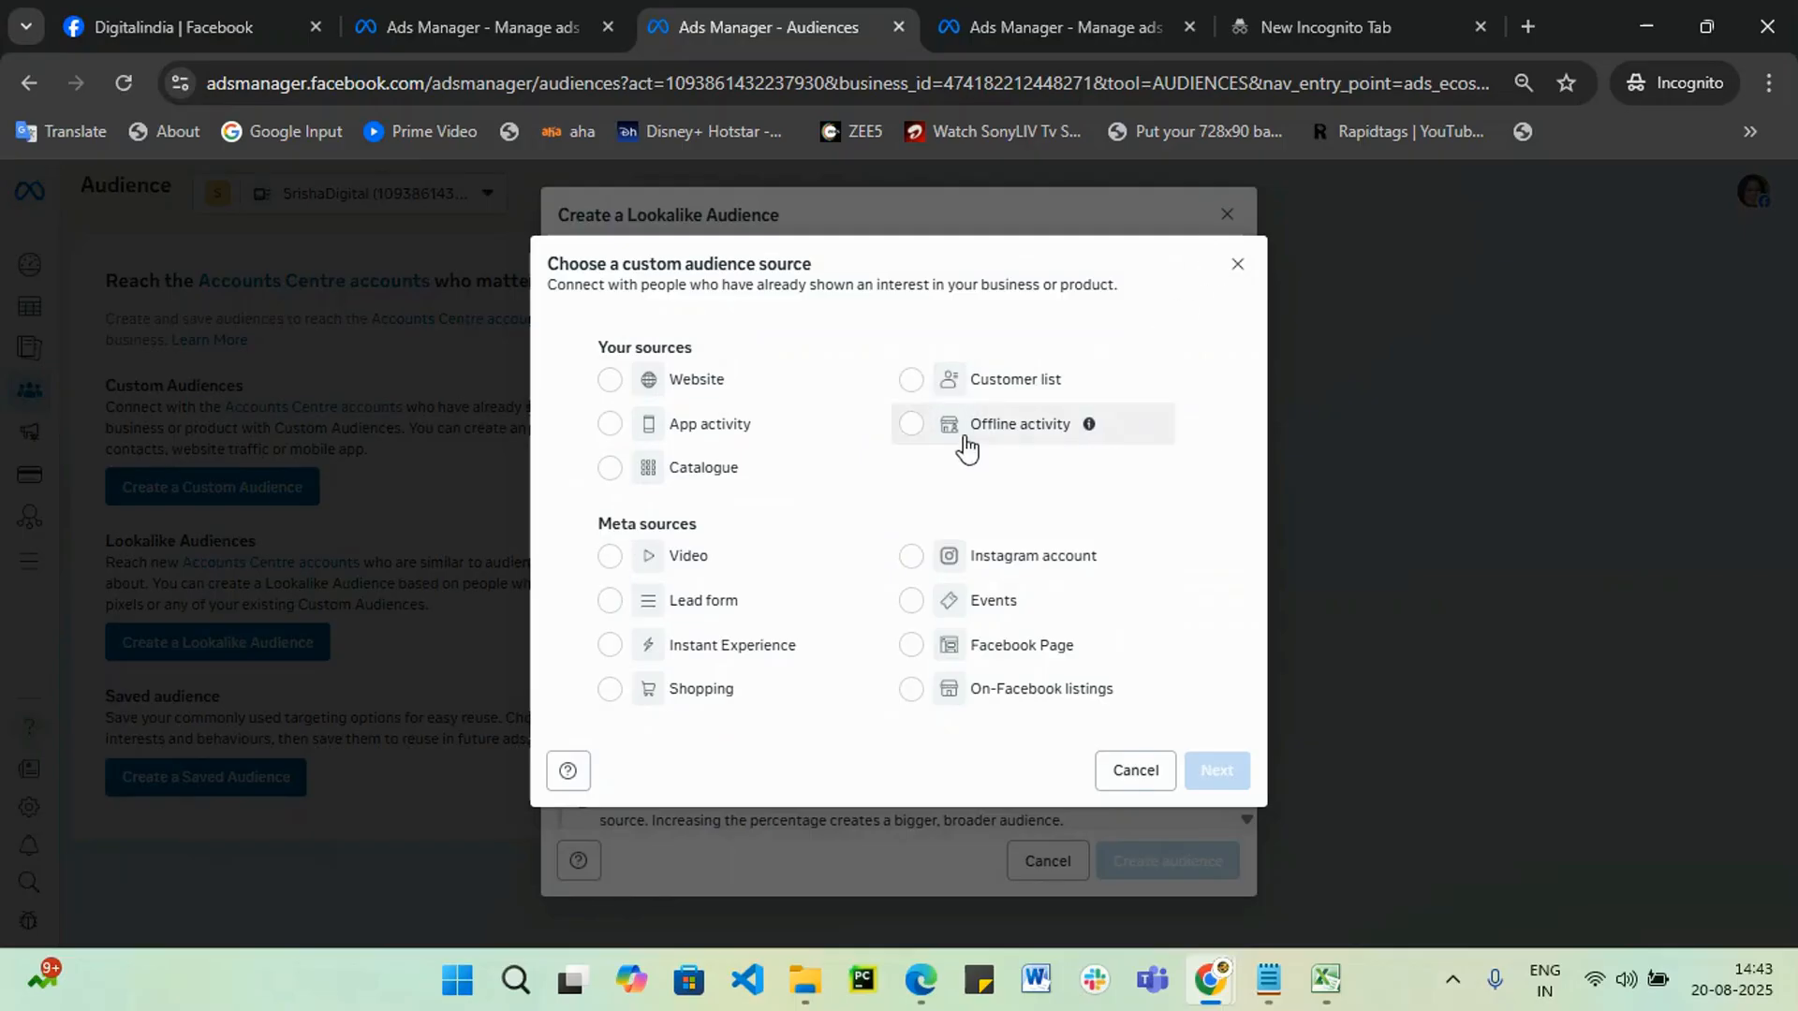
left_click(908, 646)
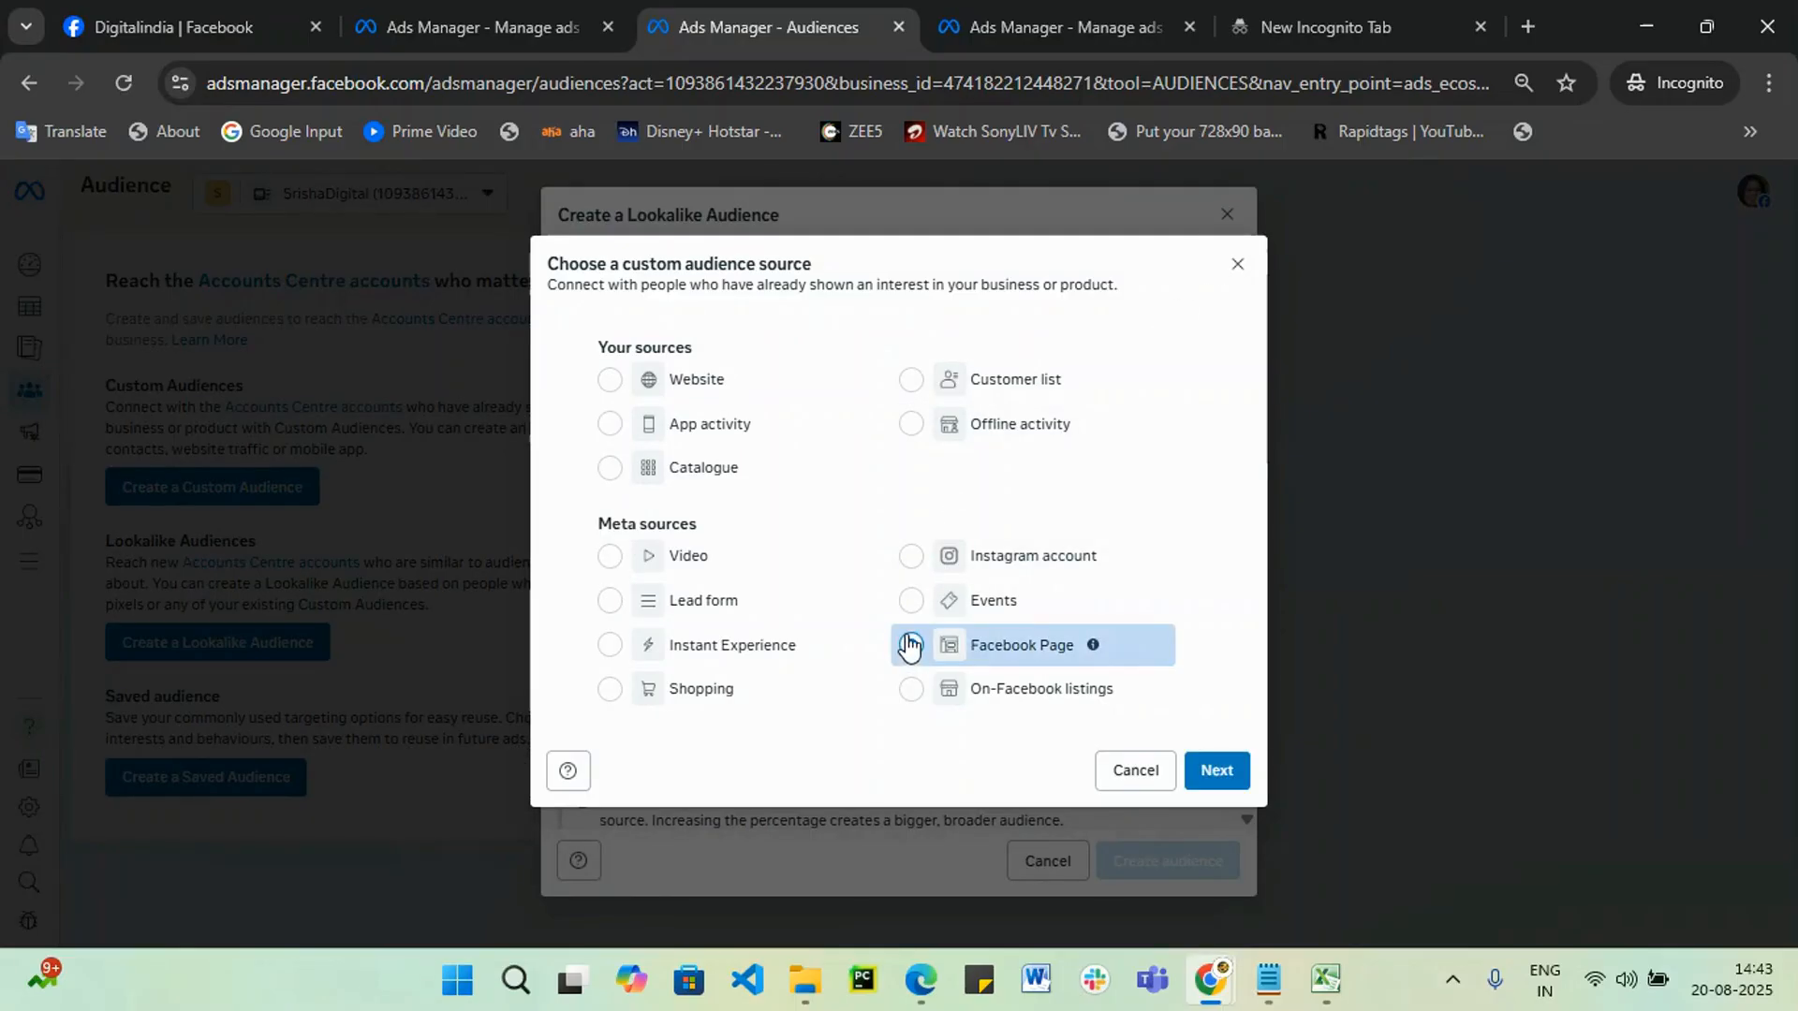
left_click(921, 568)
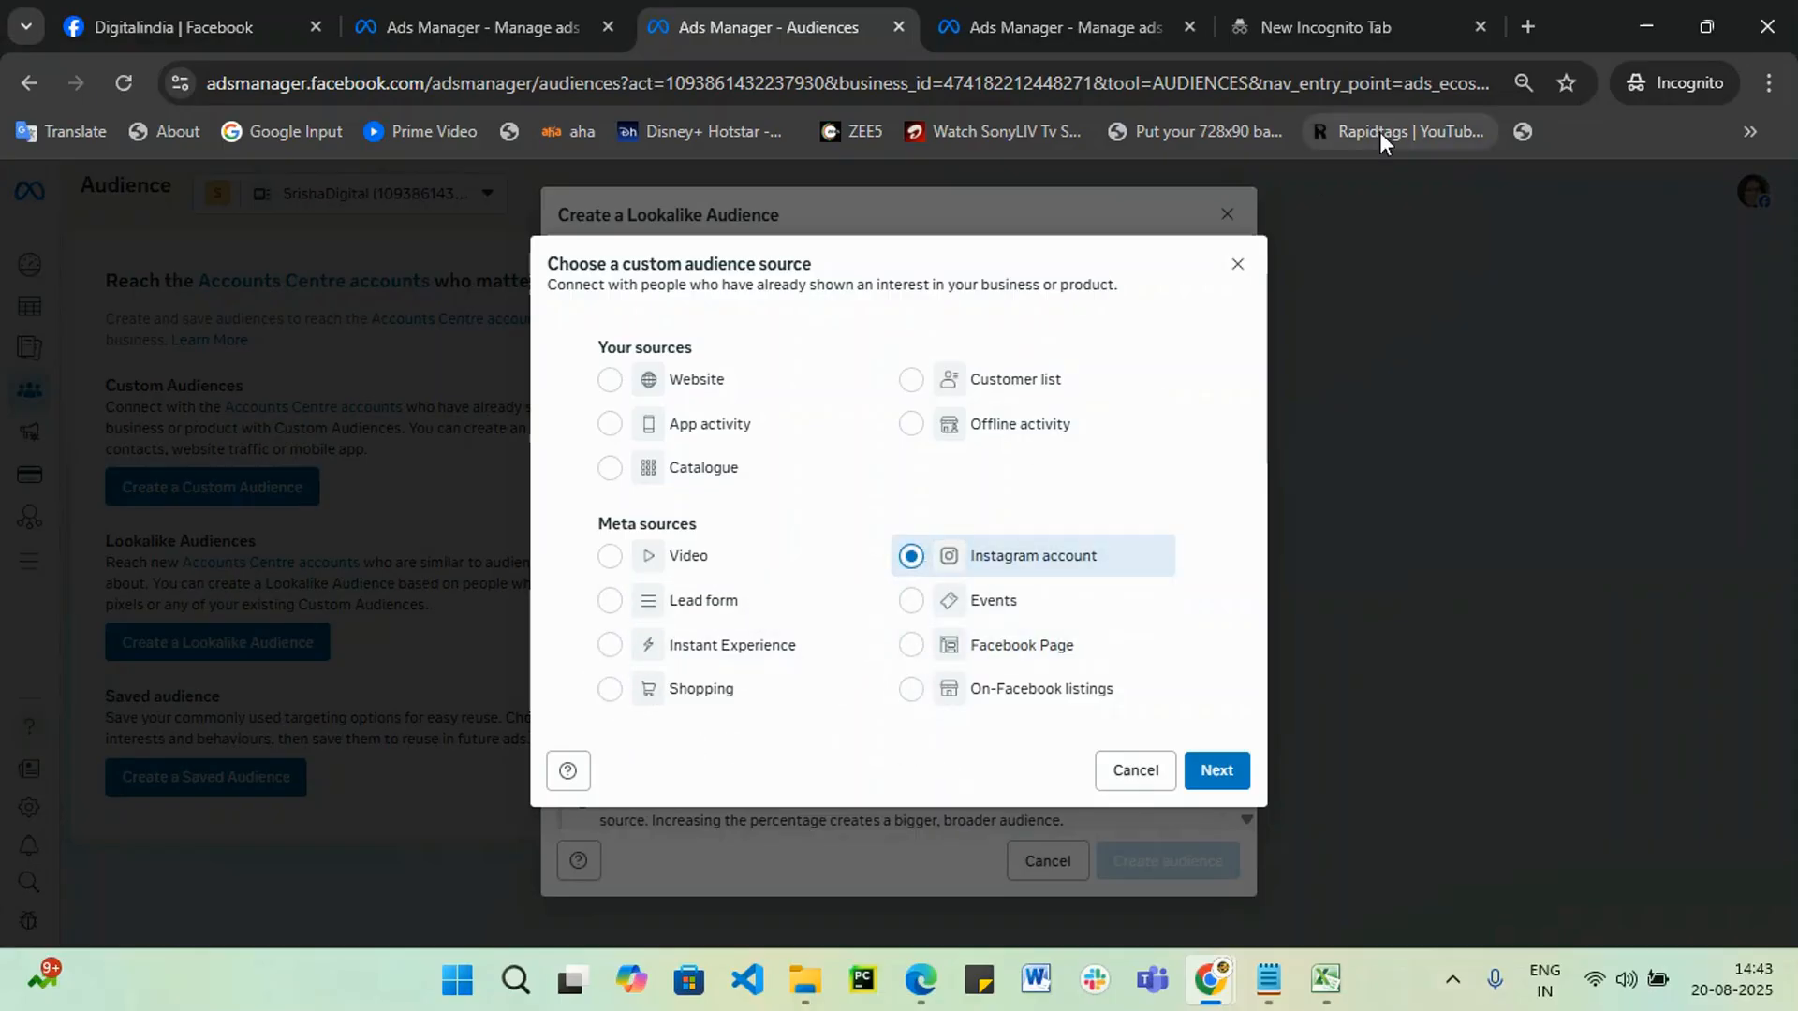
left_click(1238, 266)
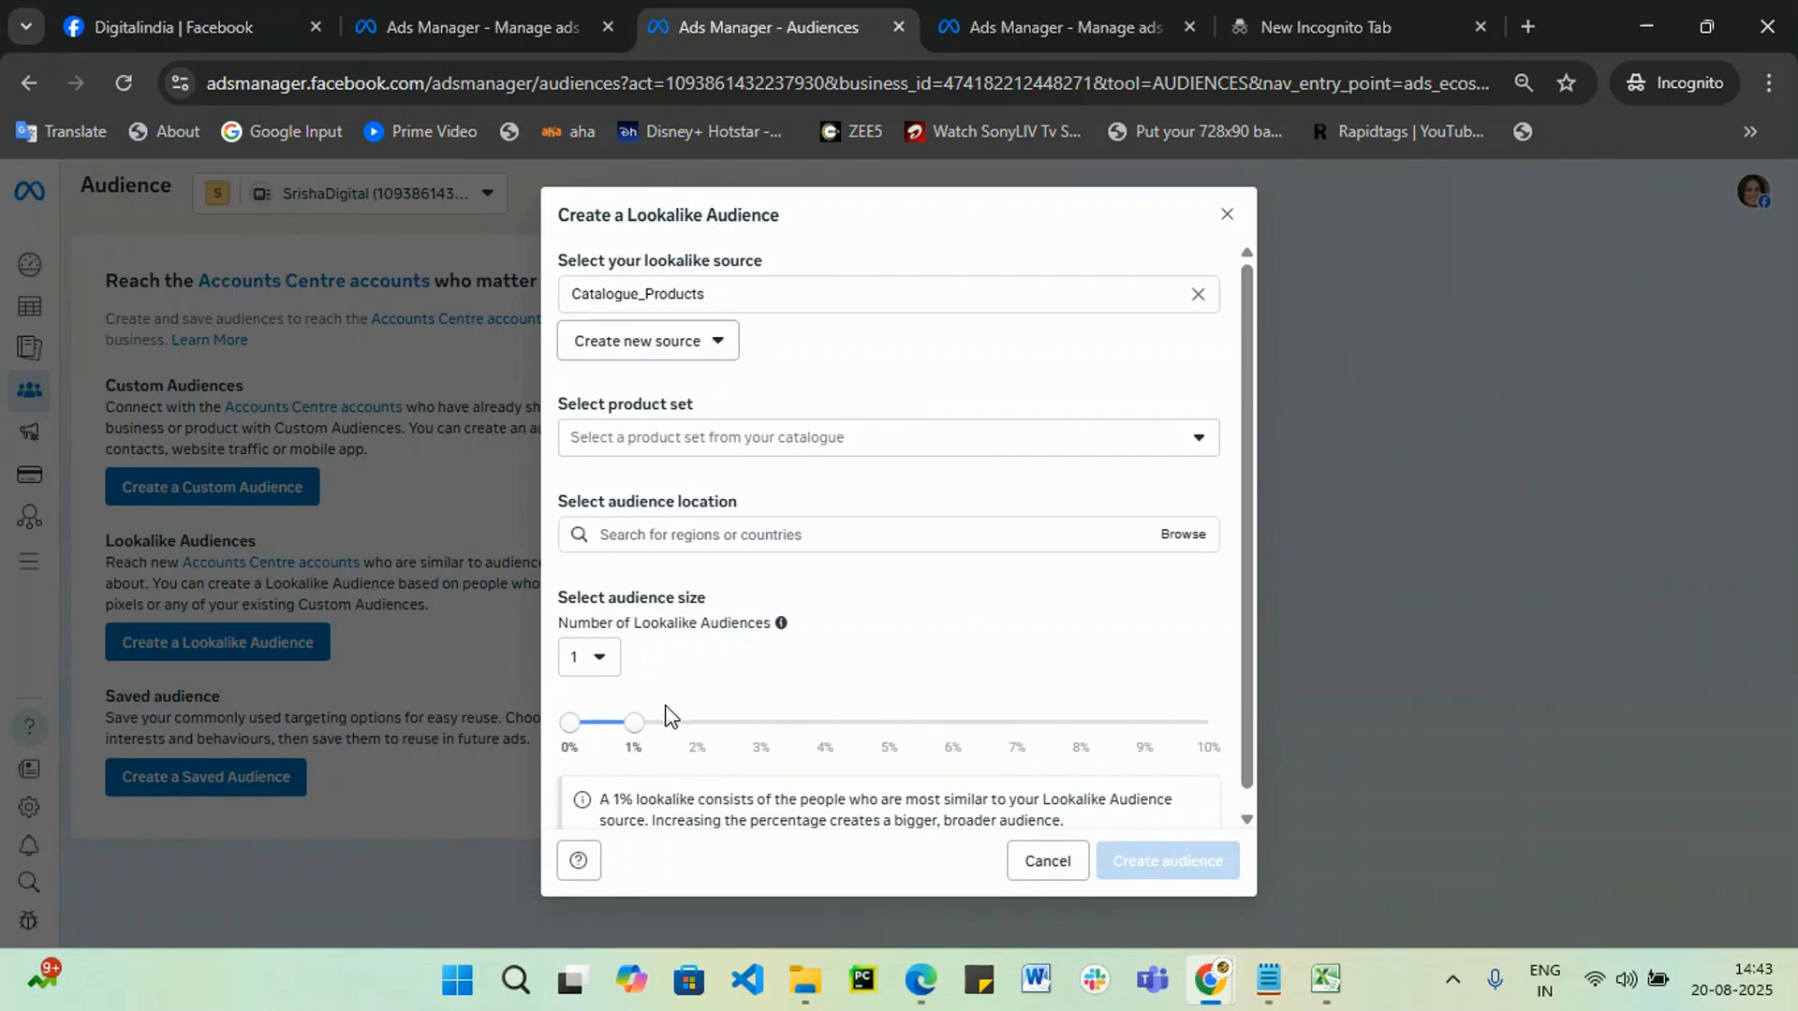
- Check the location search and product set list, then close the lookalike dialog without creating it
scroll(623, 735, "down", 1)
scroll(616, 740, "down", 1)
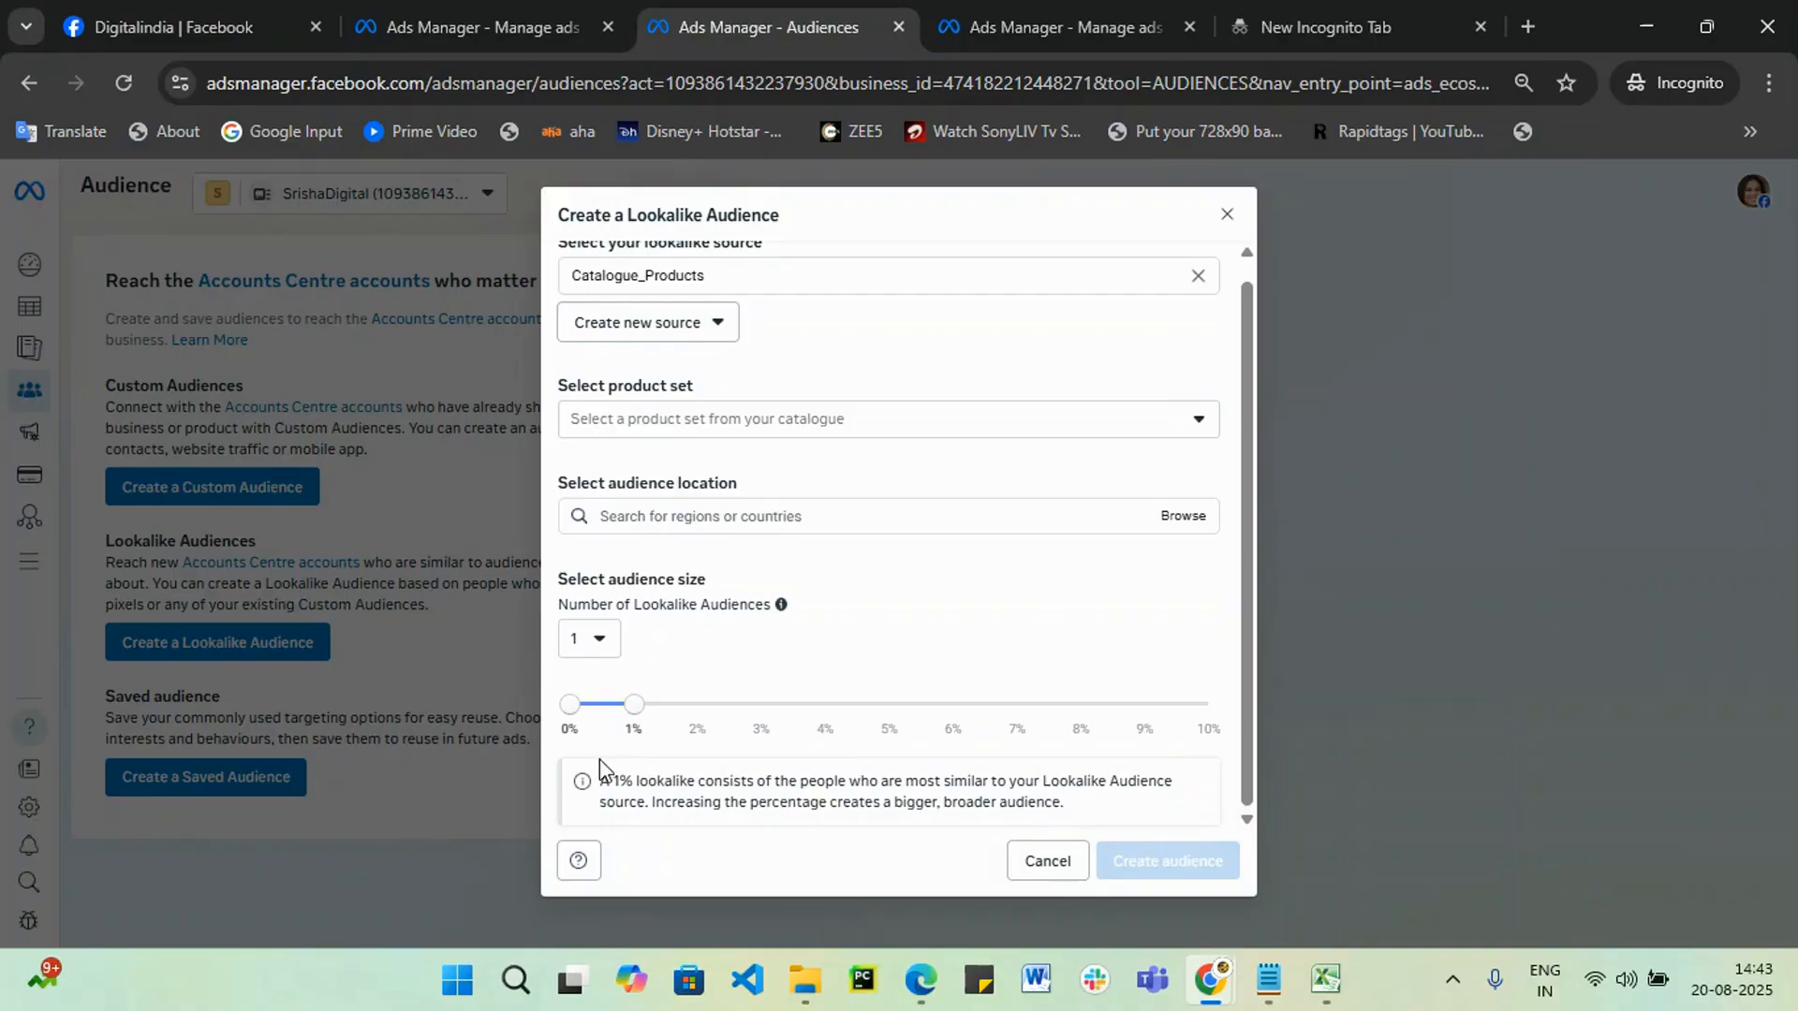
left_click(885, 506)
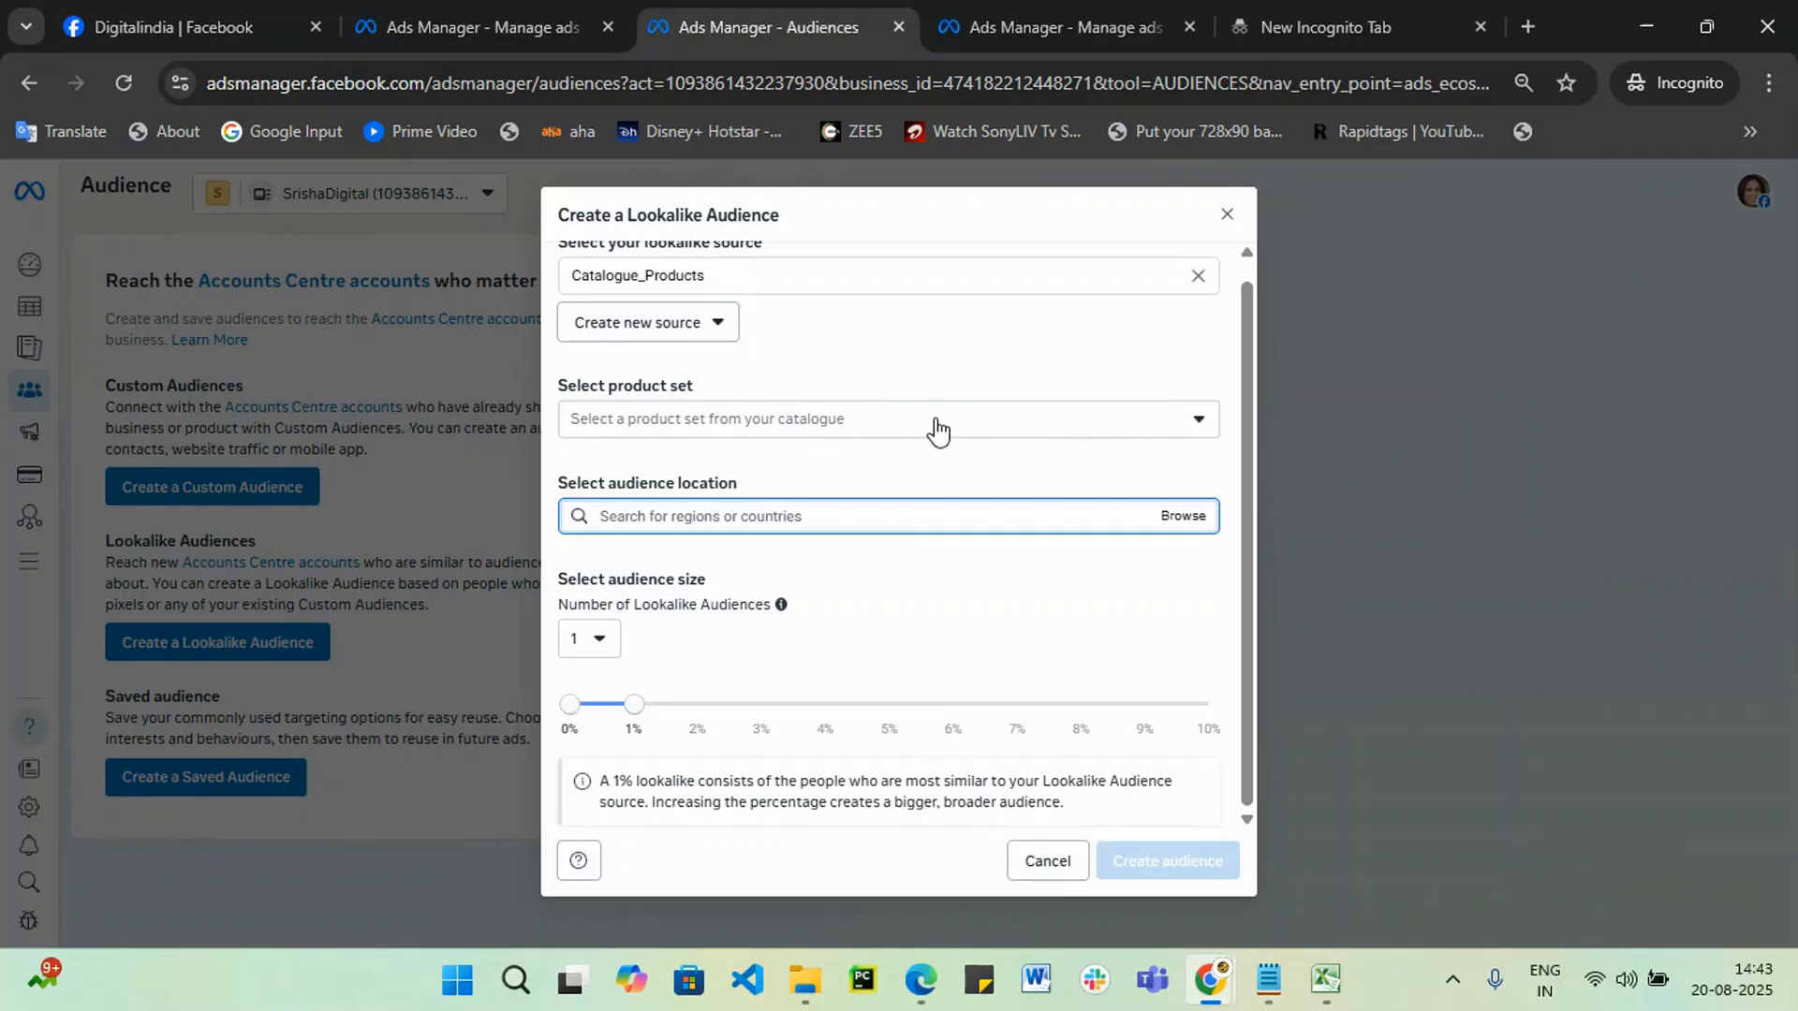
left_click(936, 428)
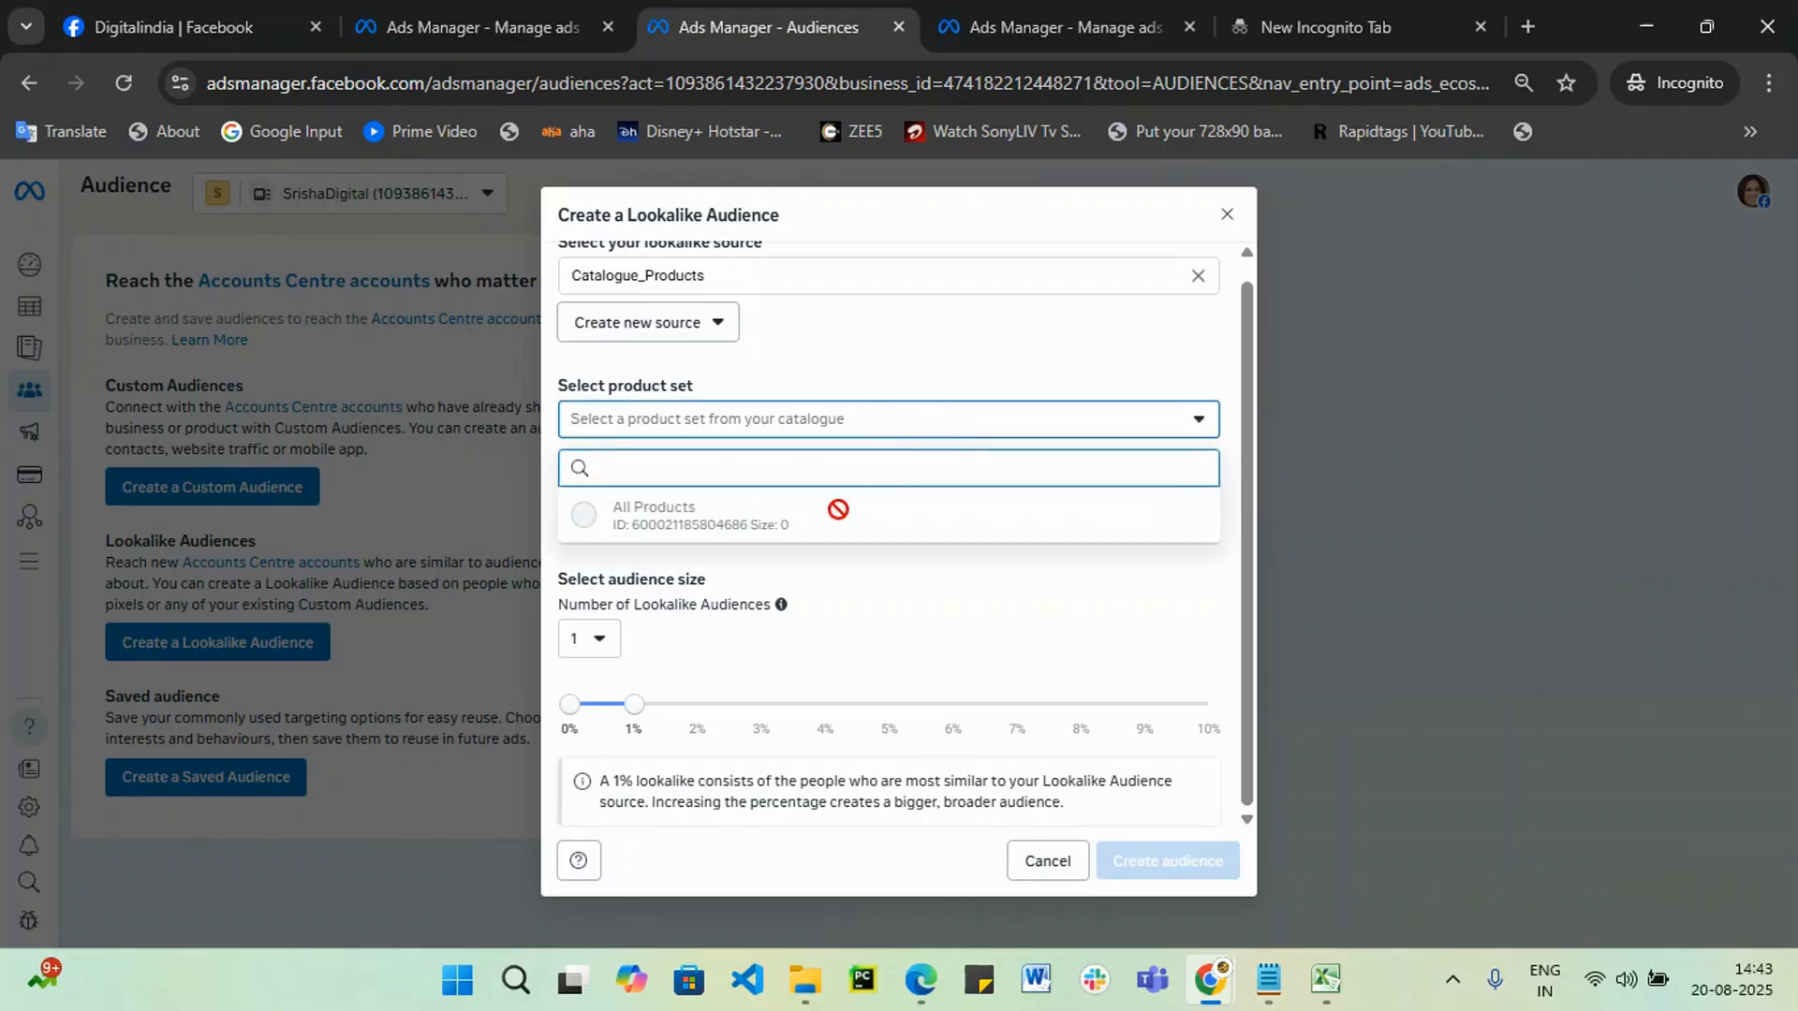
left_click(964, 604)
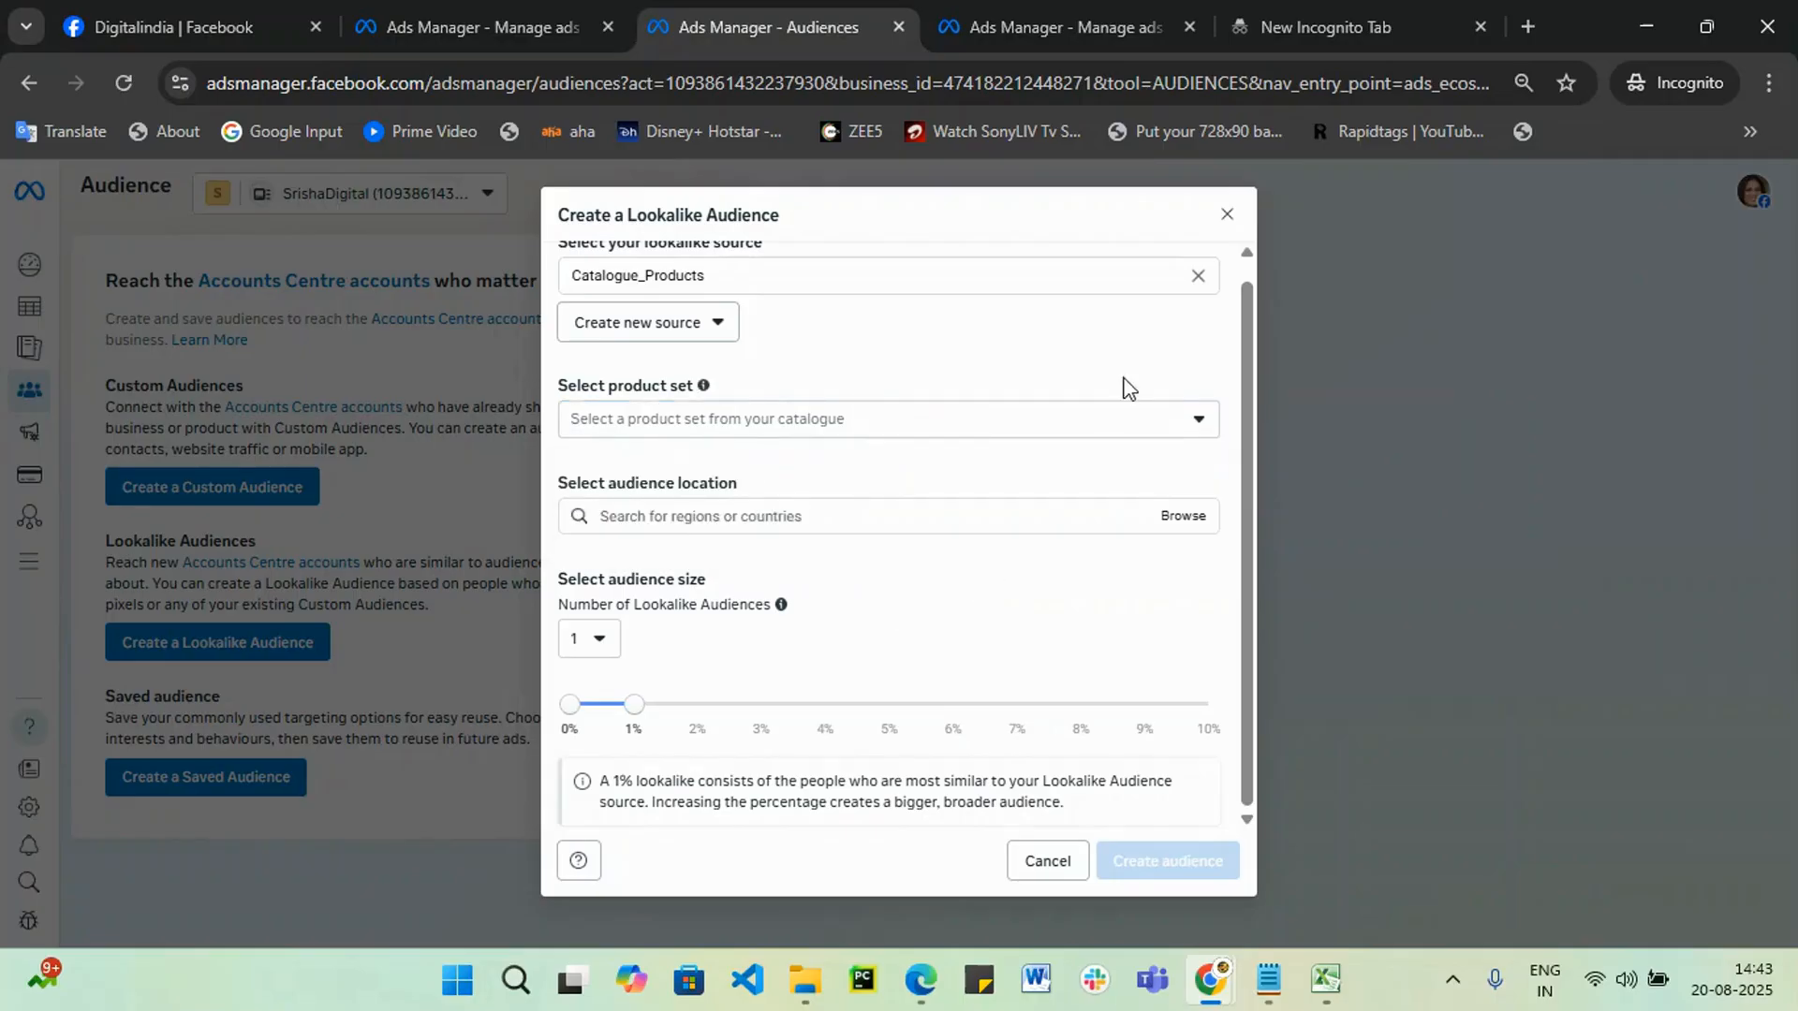
left_click(1227, 213)
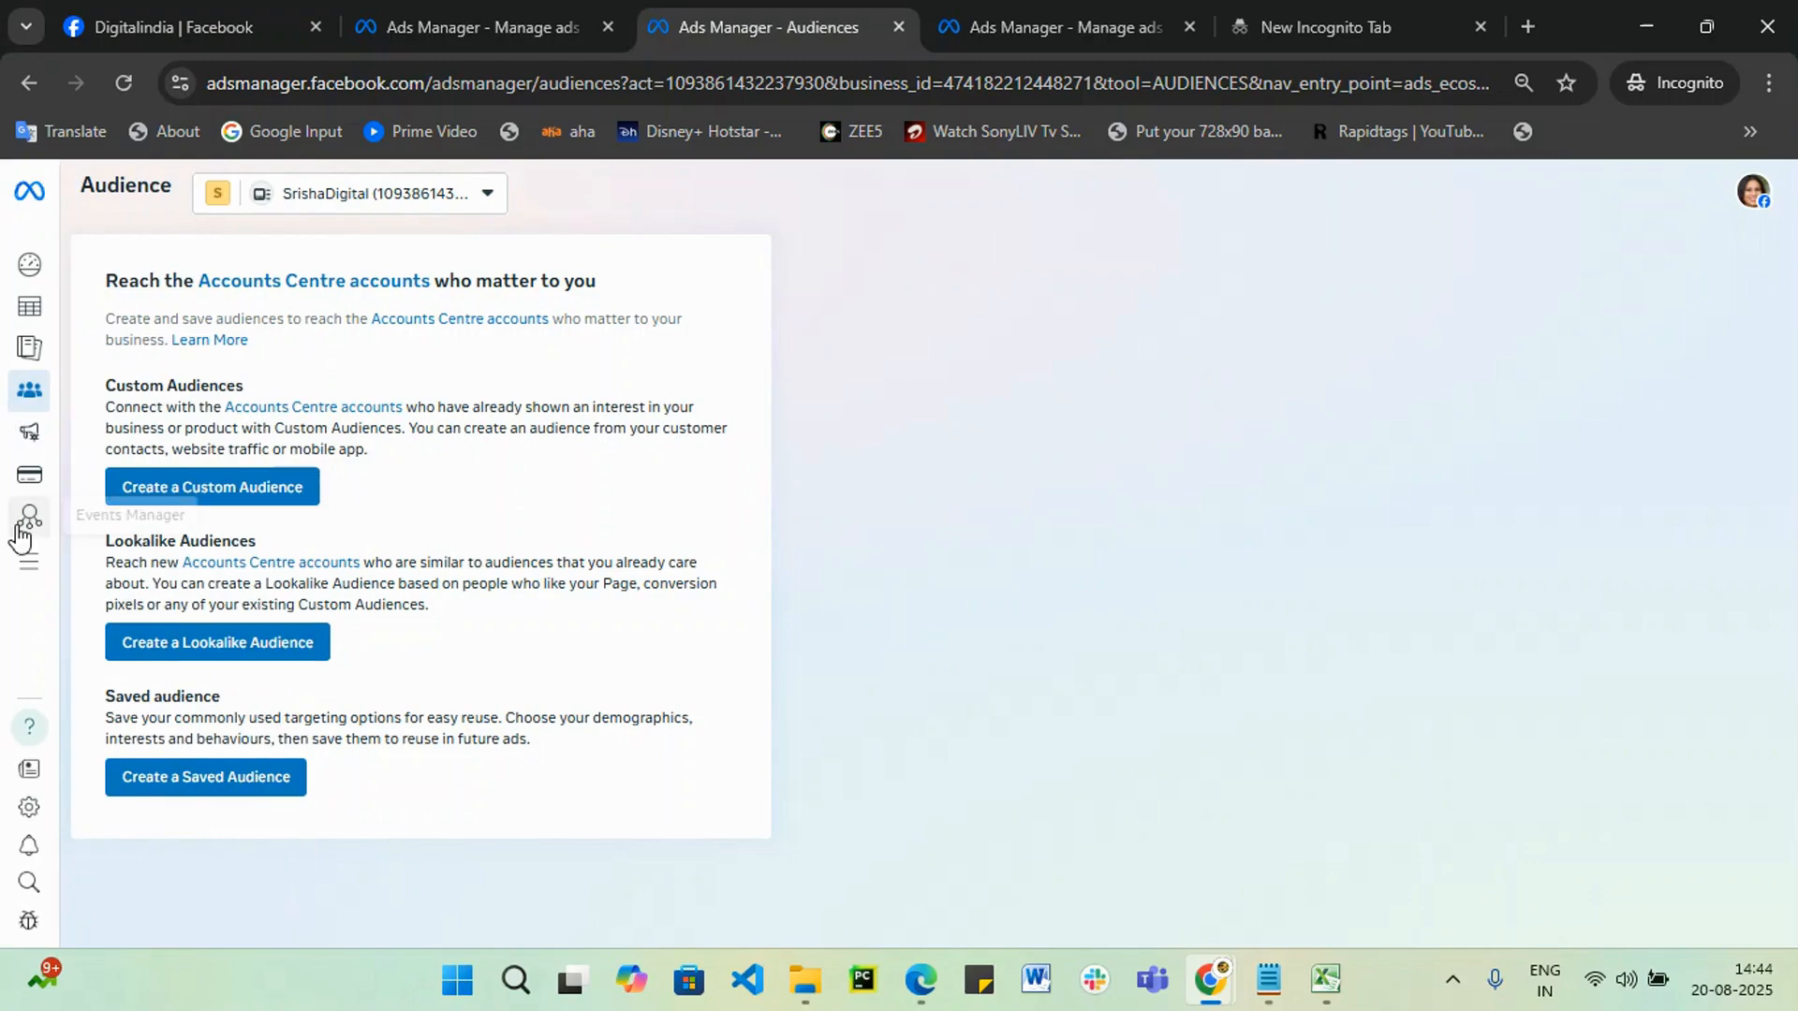
- Go to Events Manager and confirm the account switch
left_click(105, 521)
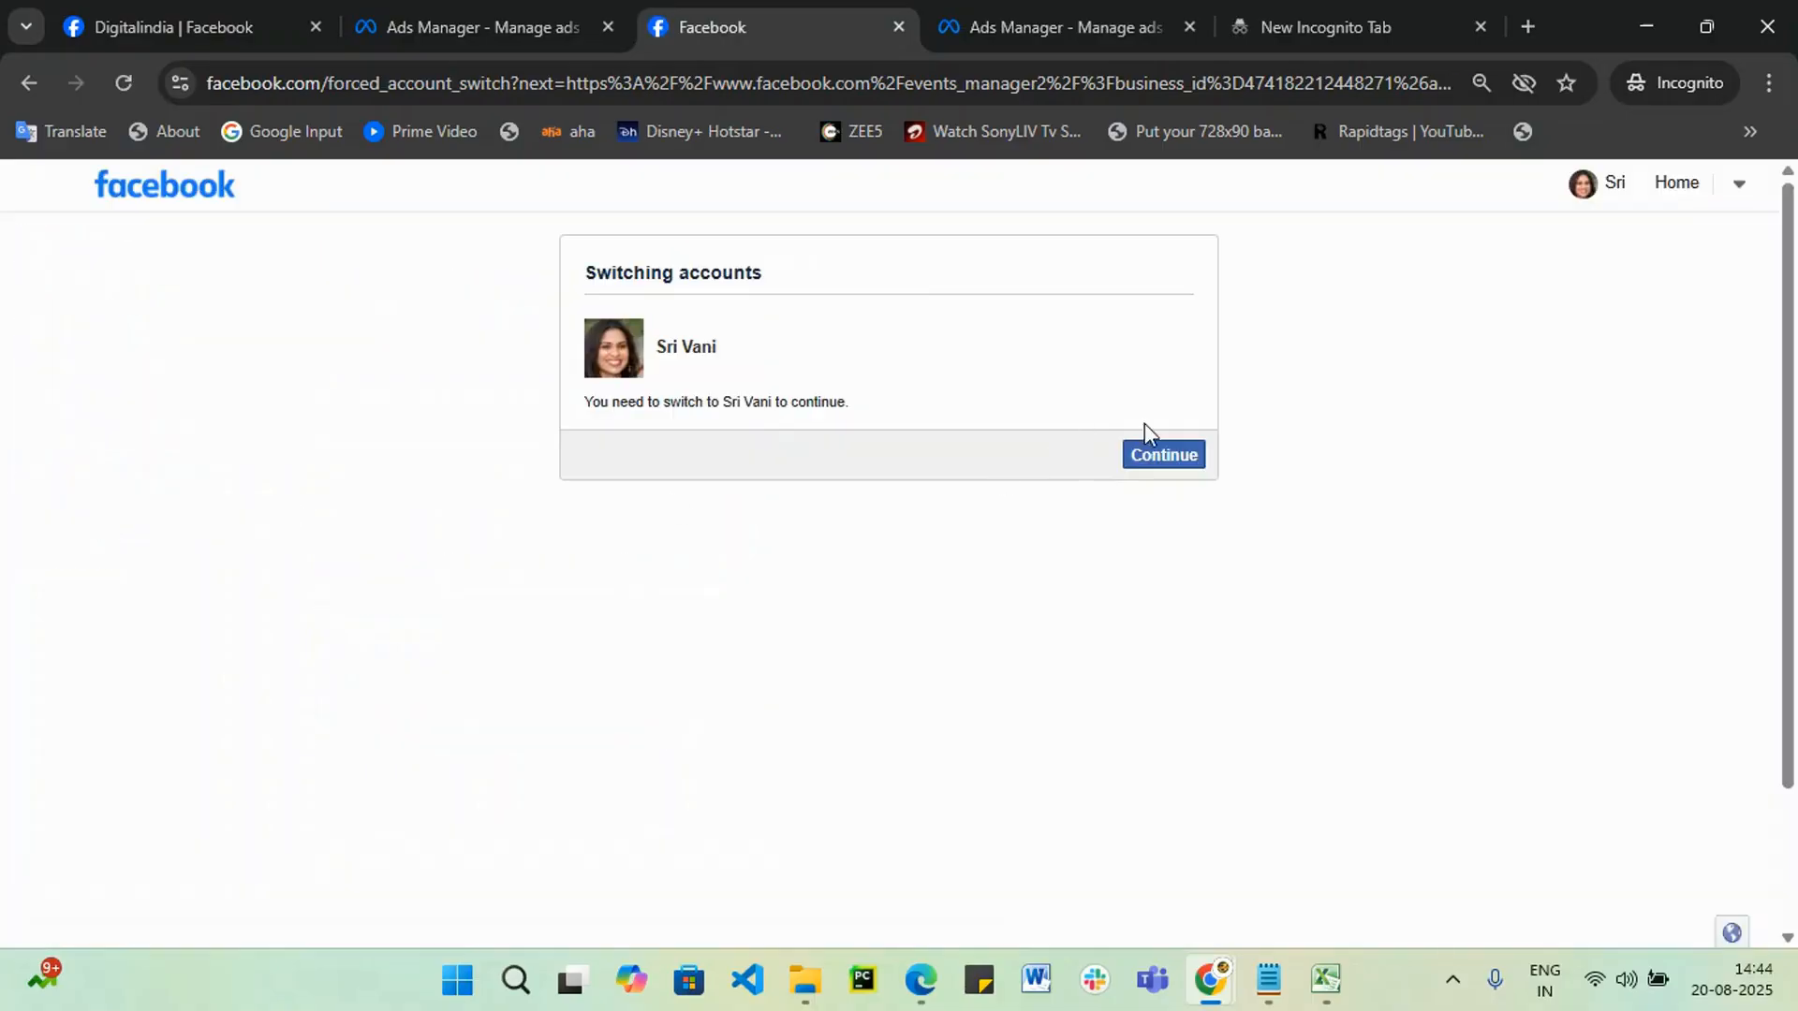
left_click(1177, 461)
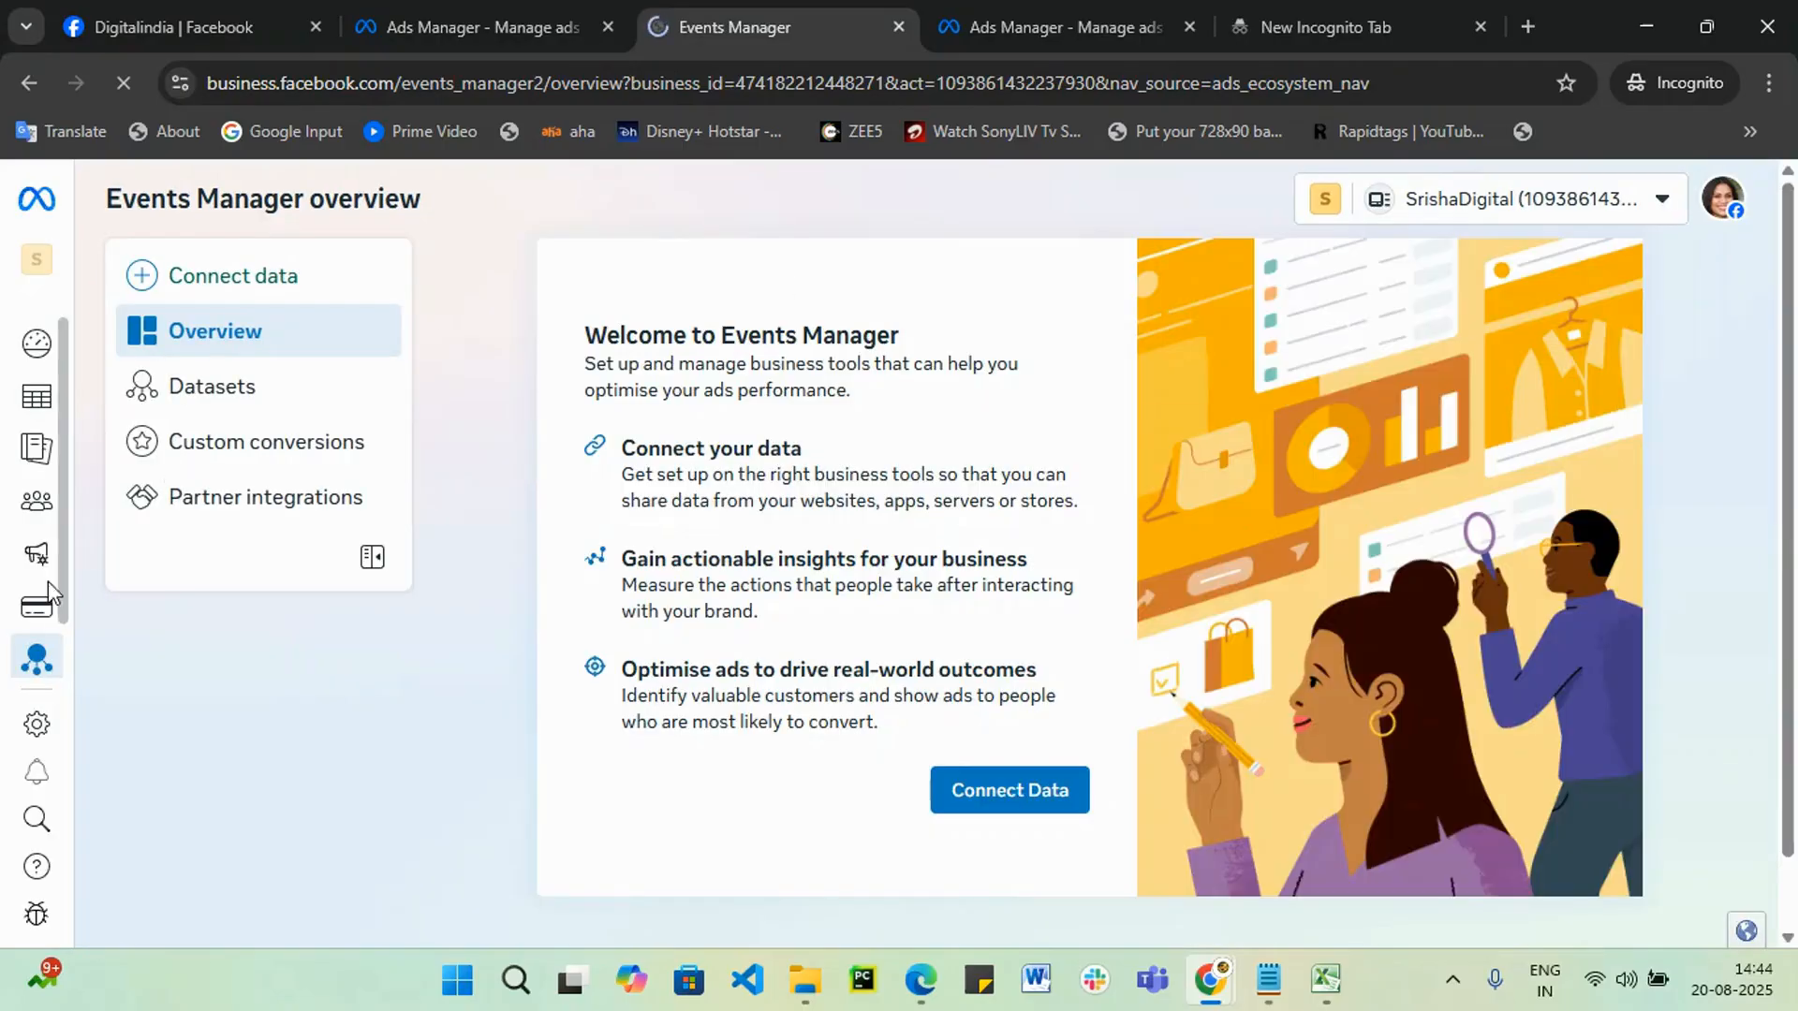
mouse_move(75, 646)
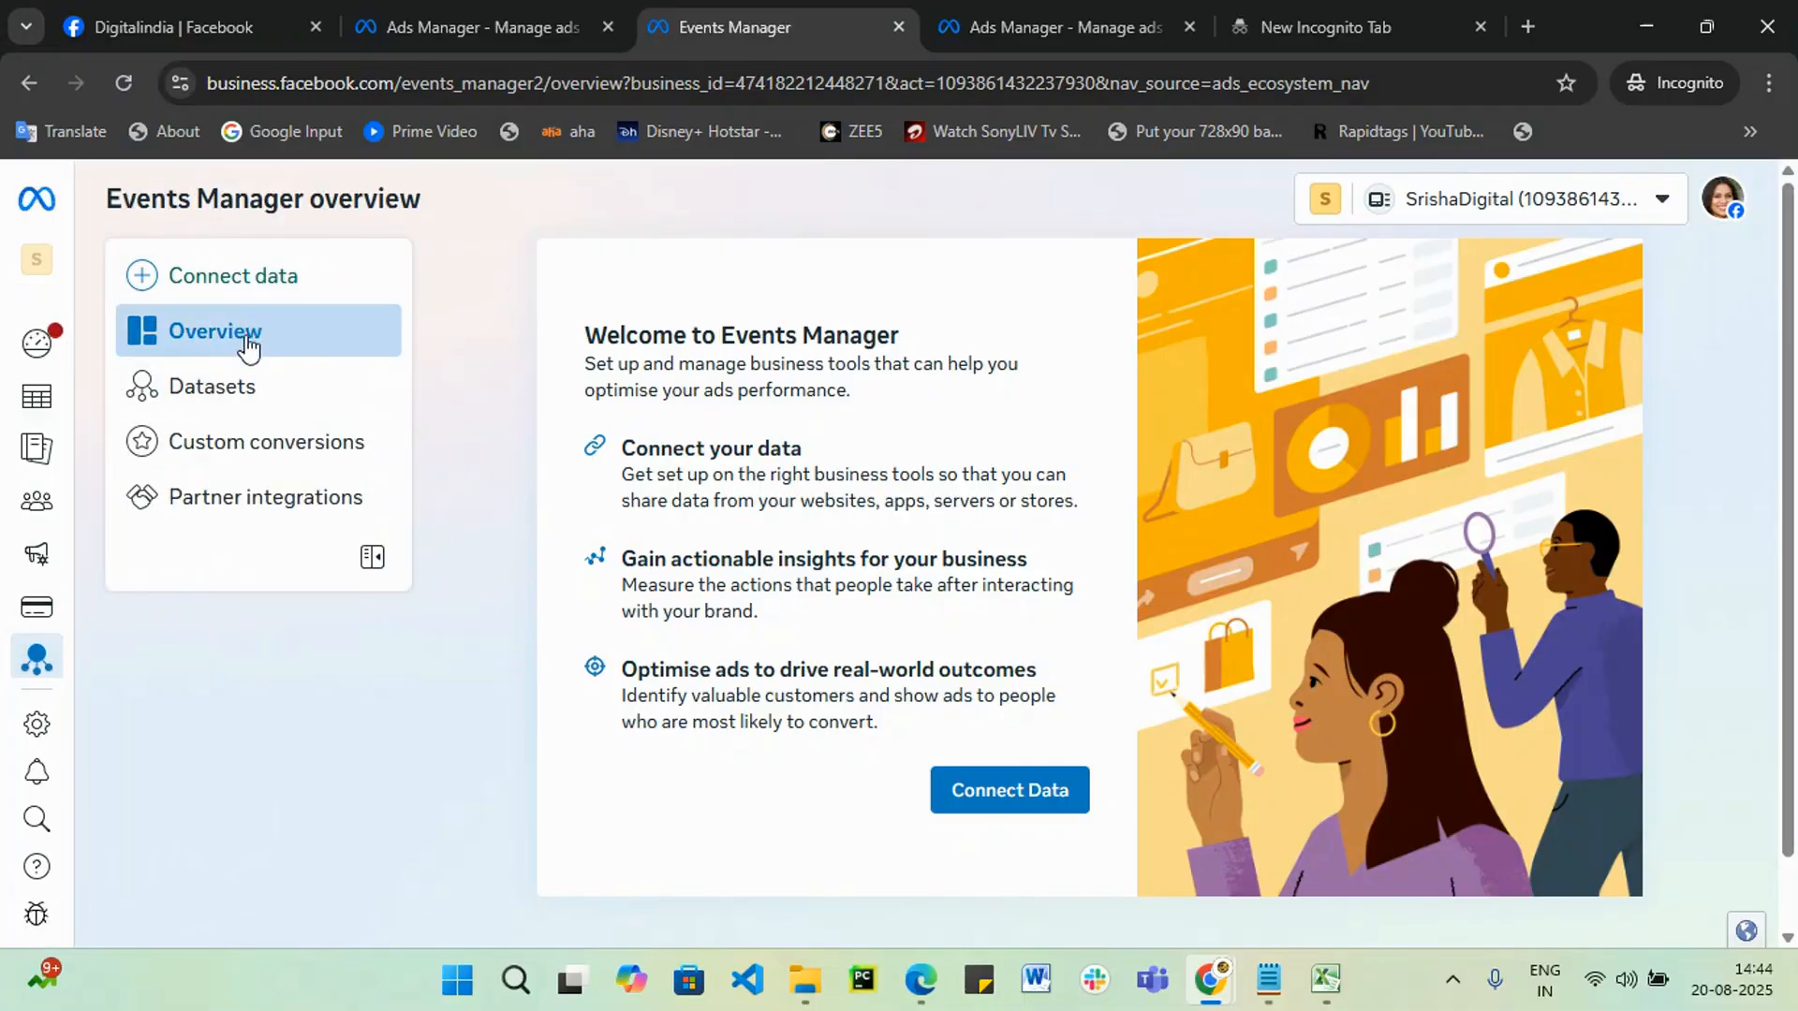
- Connect a new Web data source and create a dataset named 'sri'
left_click(258, 274)
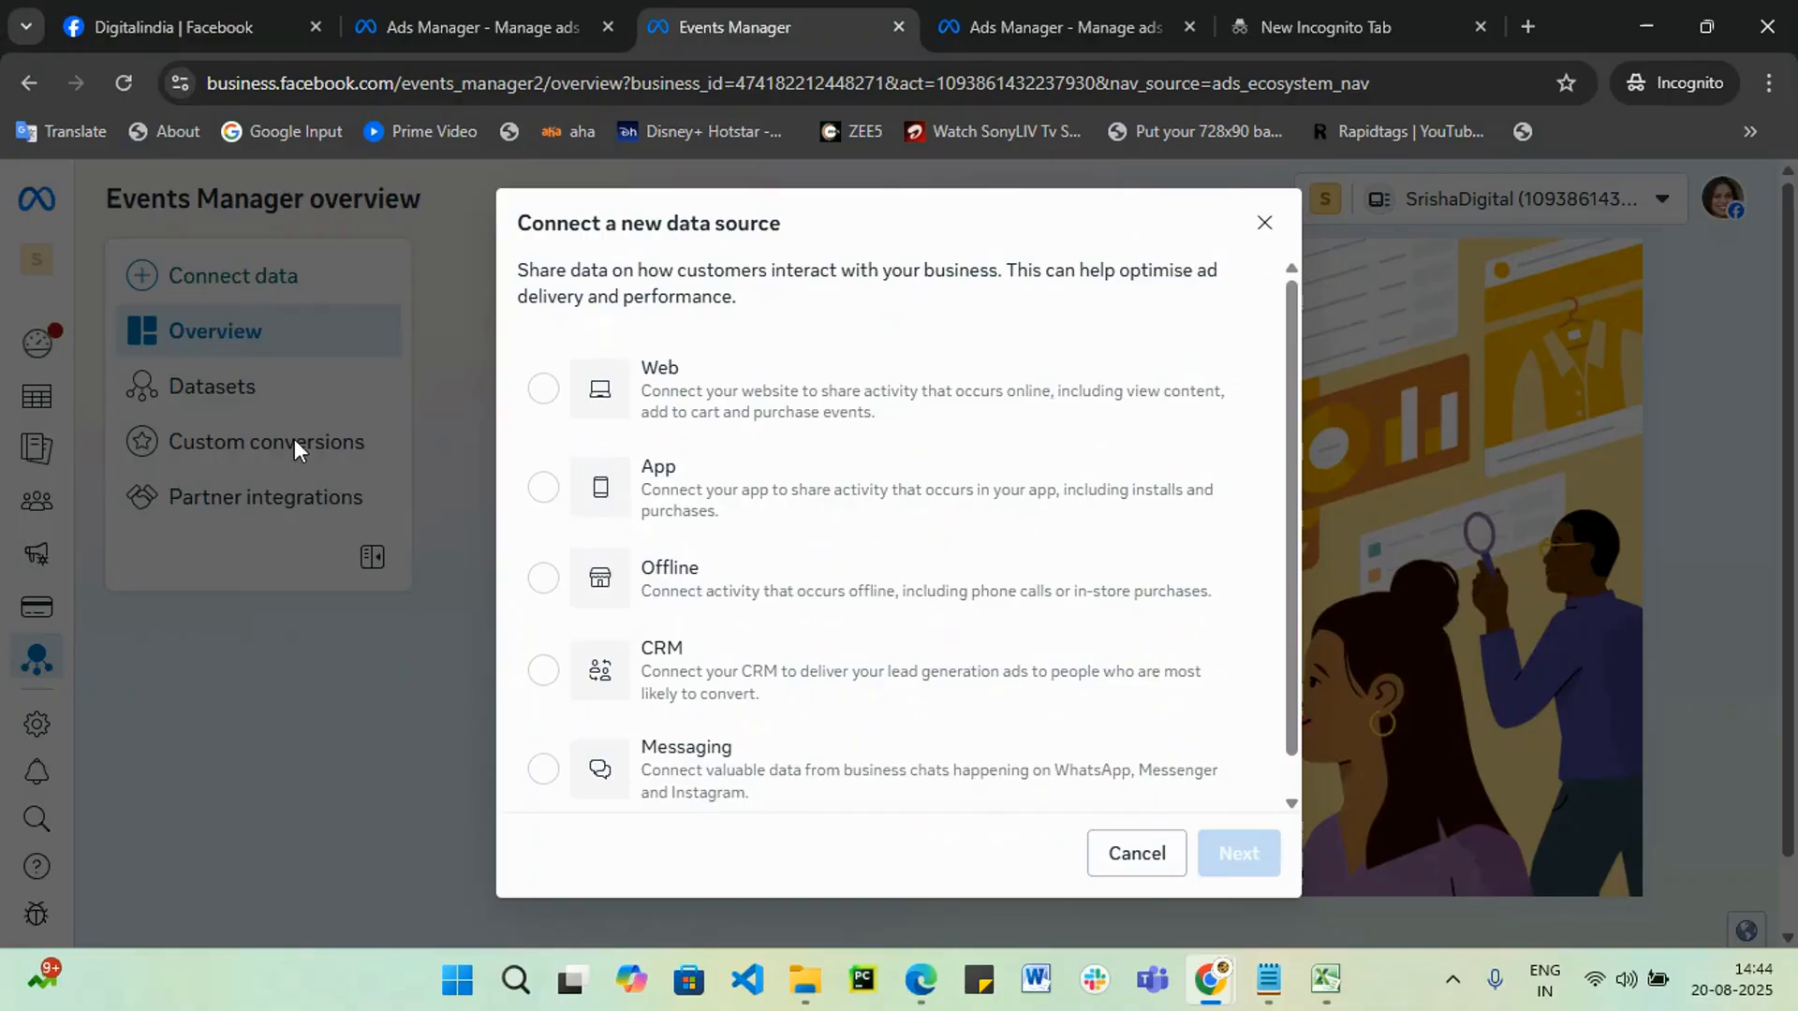
scroll(736, 464, "down", 1)
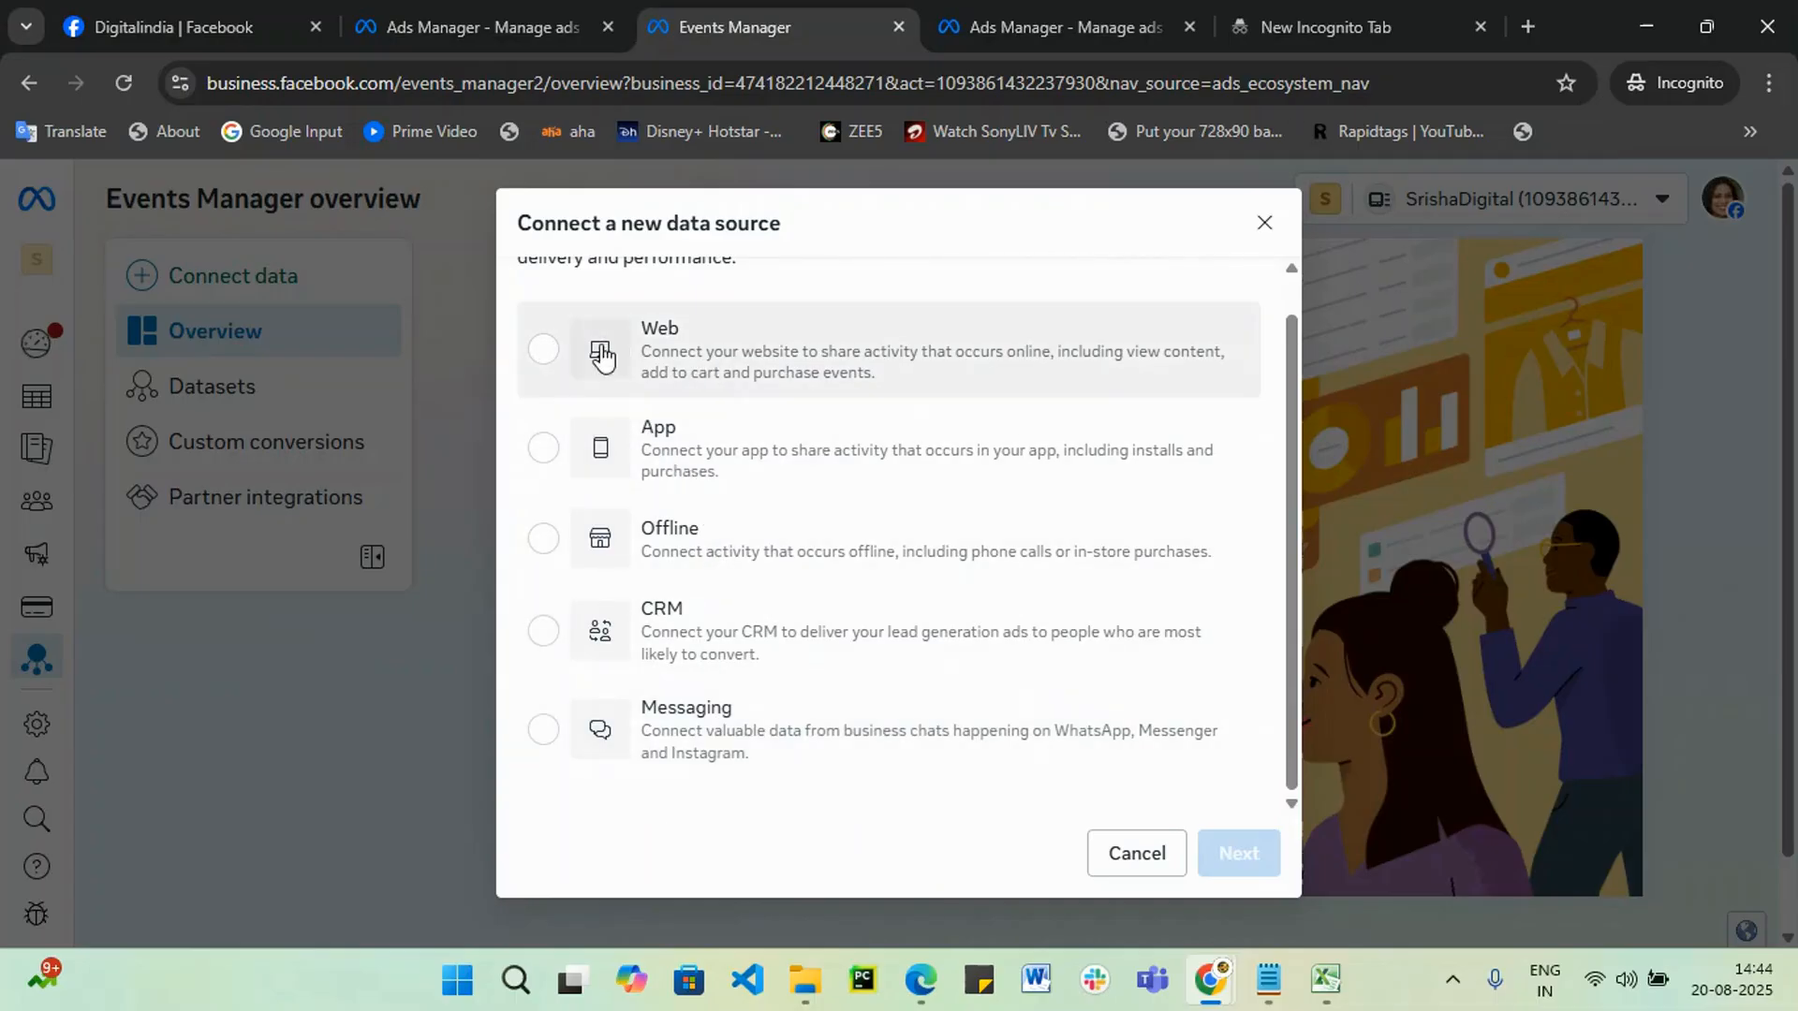
left_click(543, 349)
left_click(1262, 853)
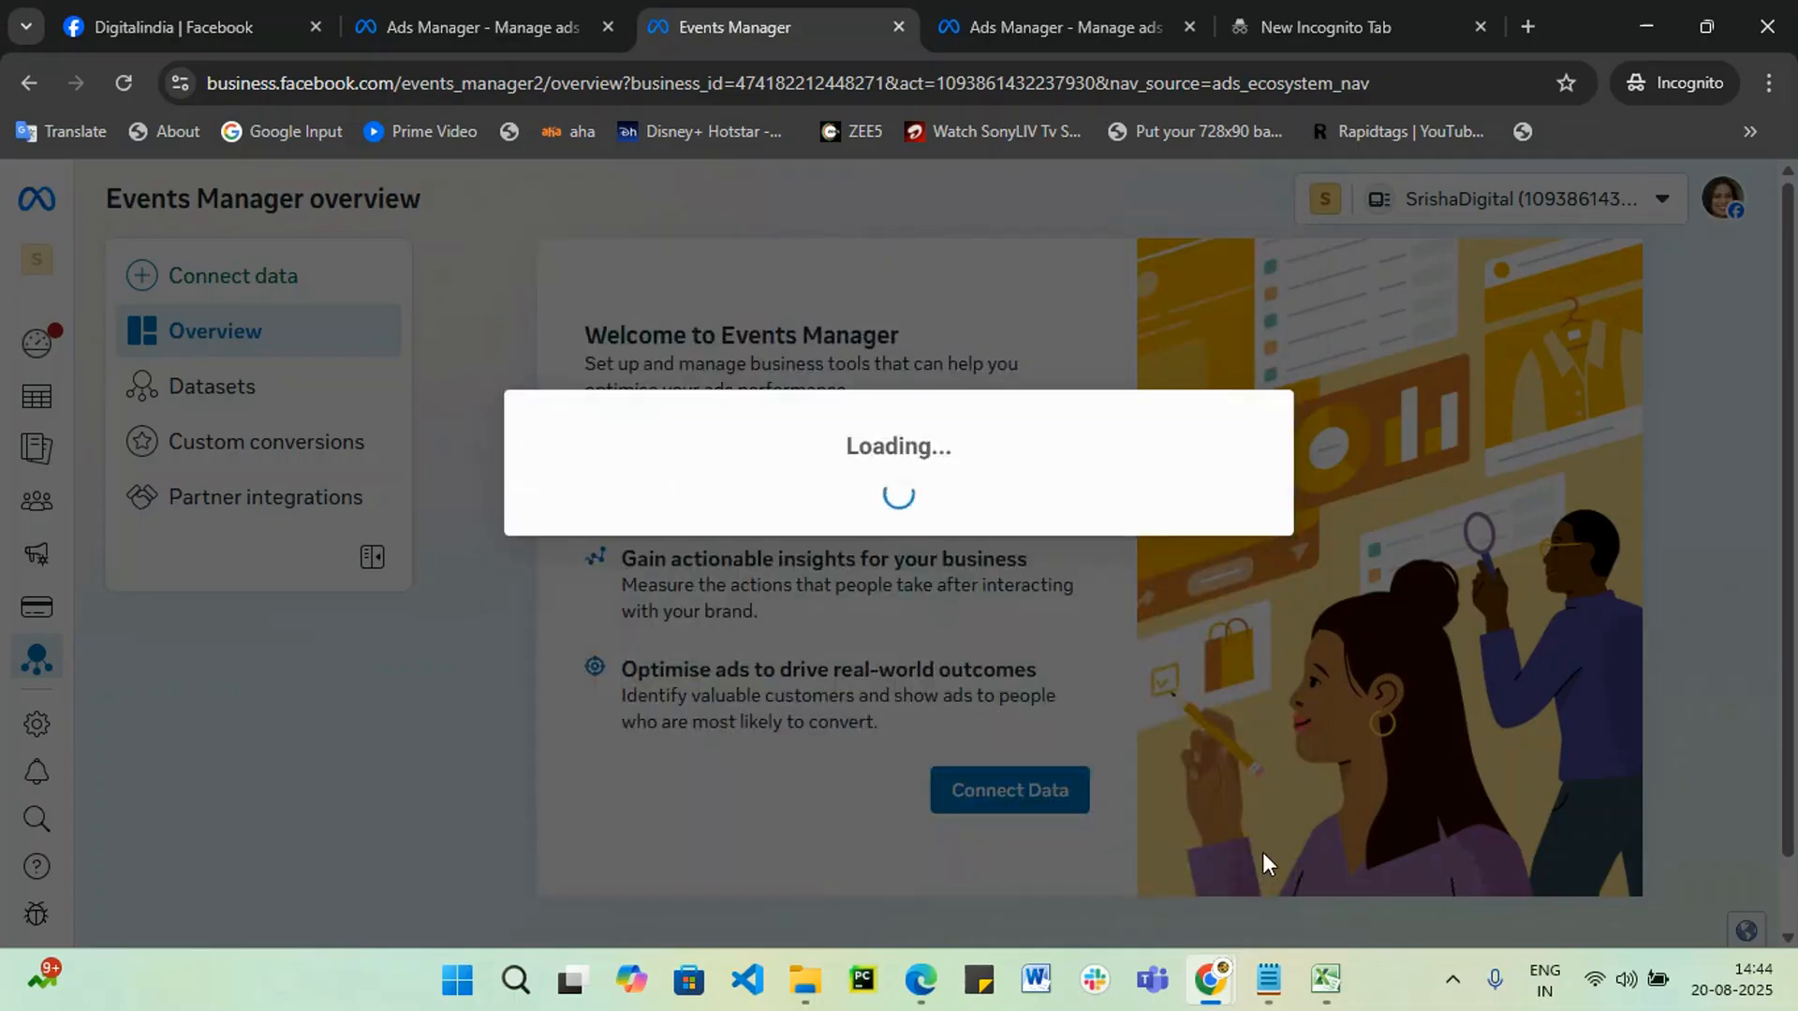
left_click(717, 448)
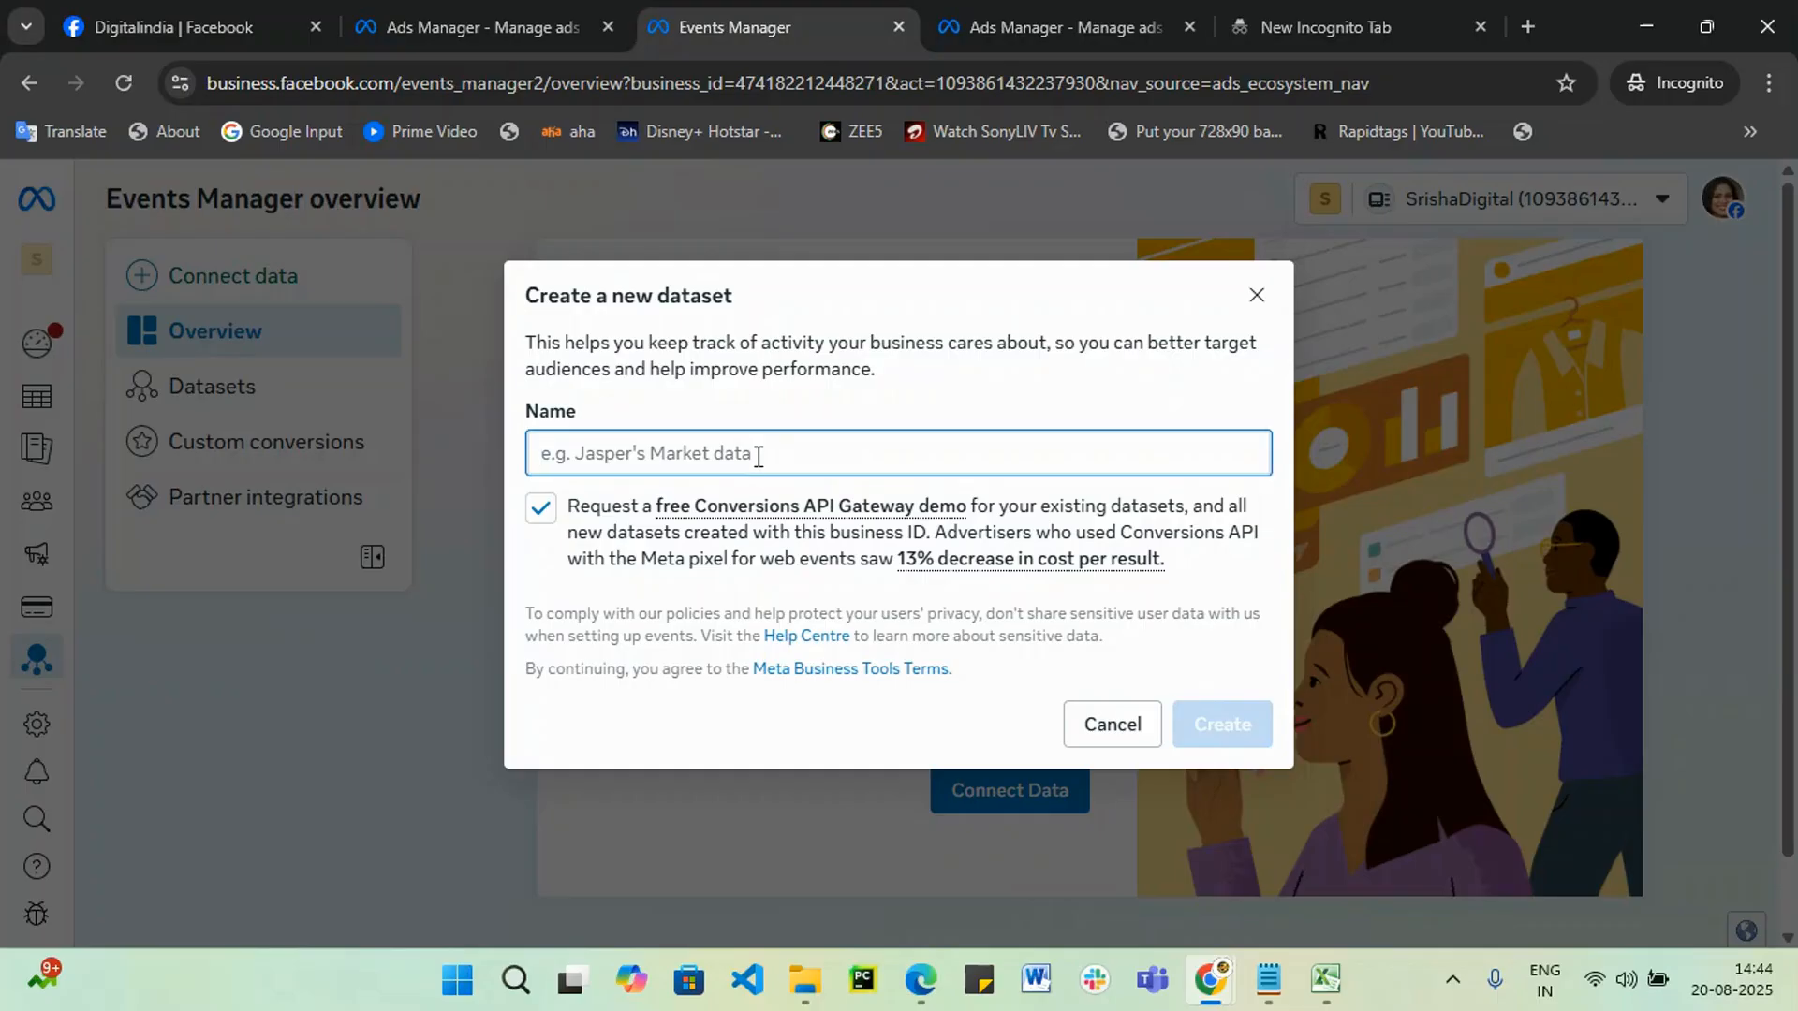
type("sri")
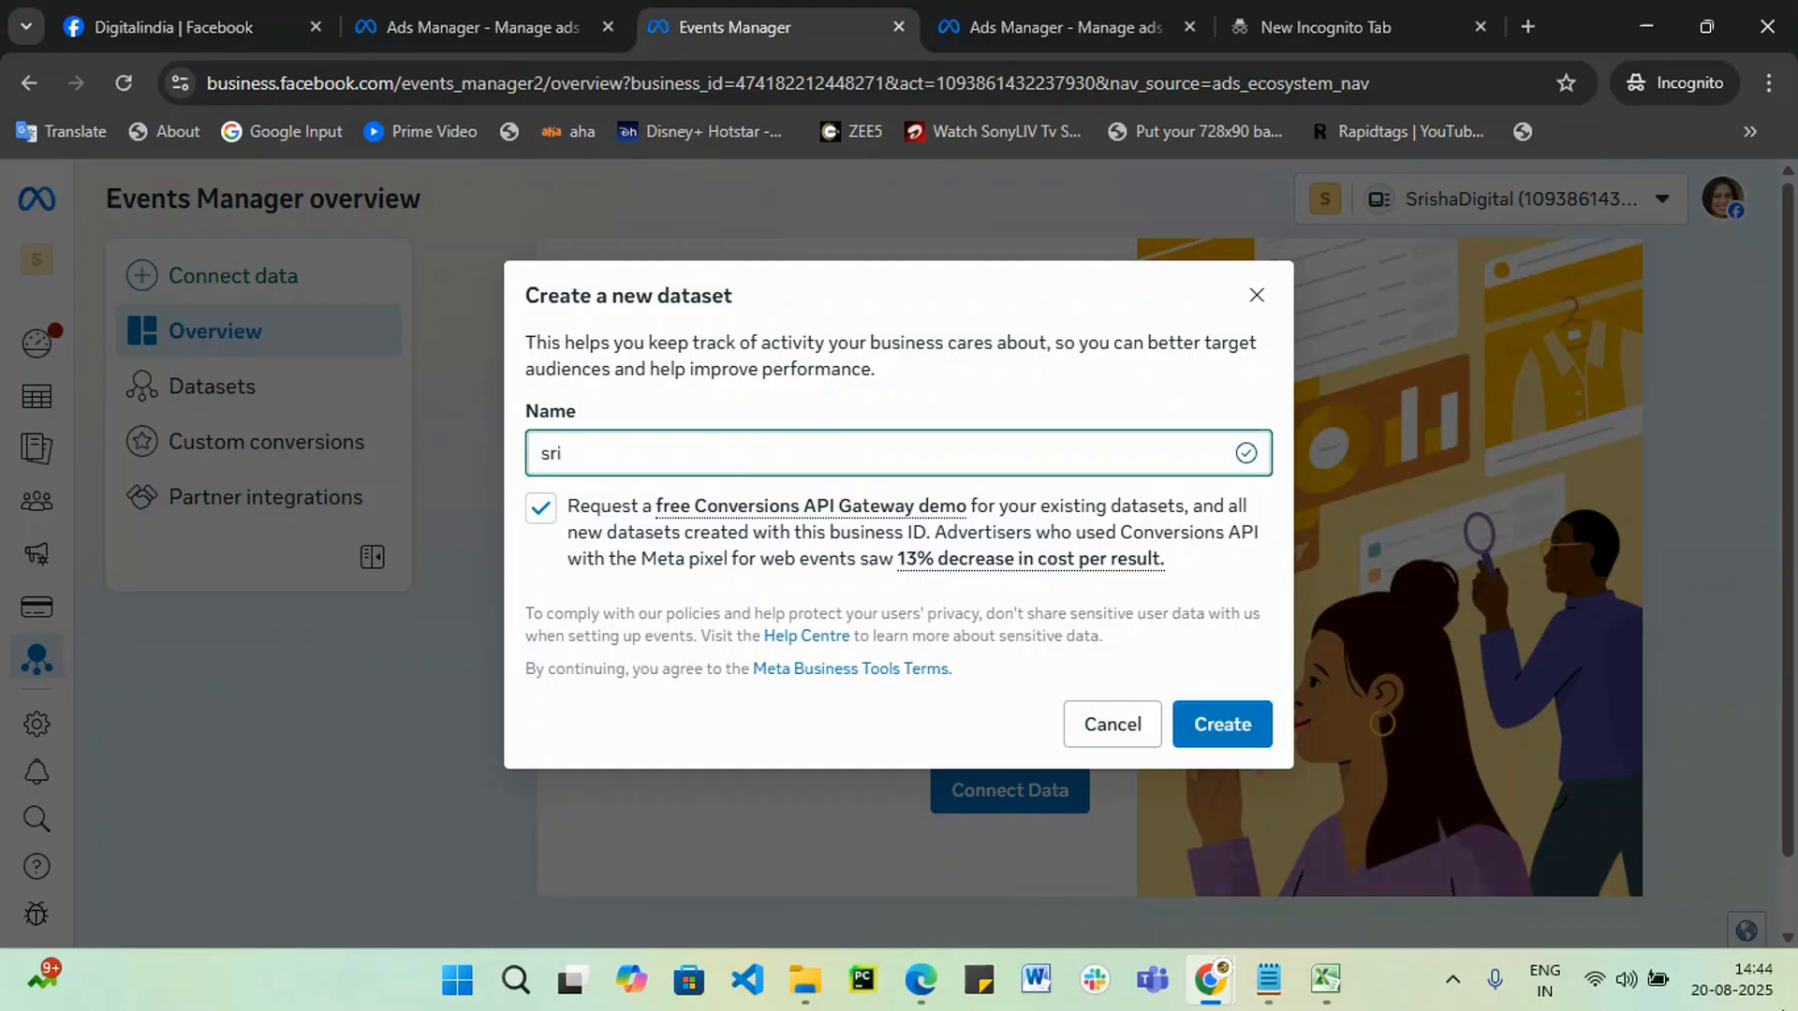
left_click(1234, 728)
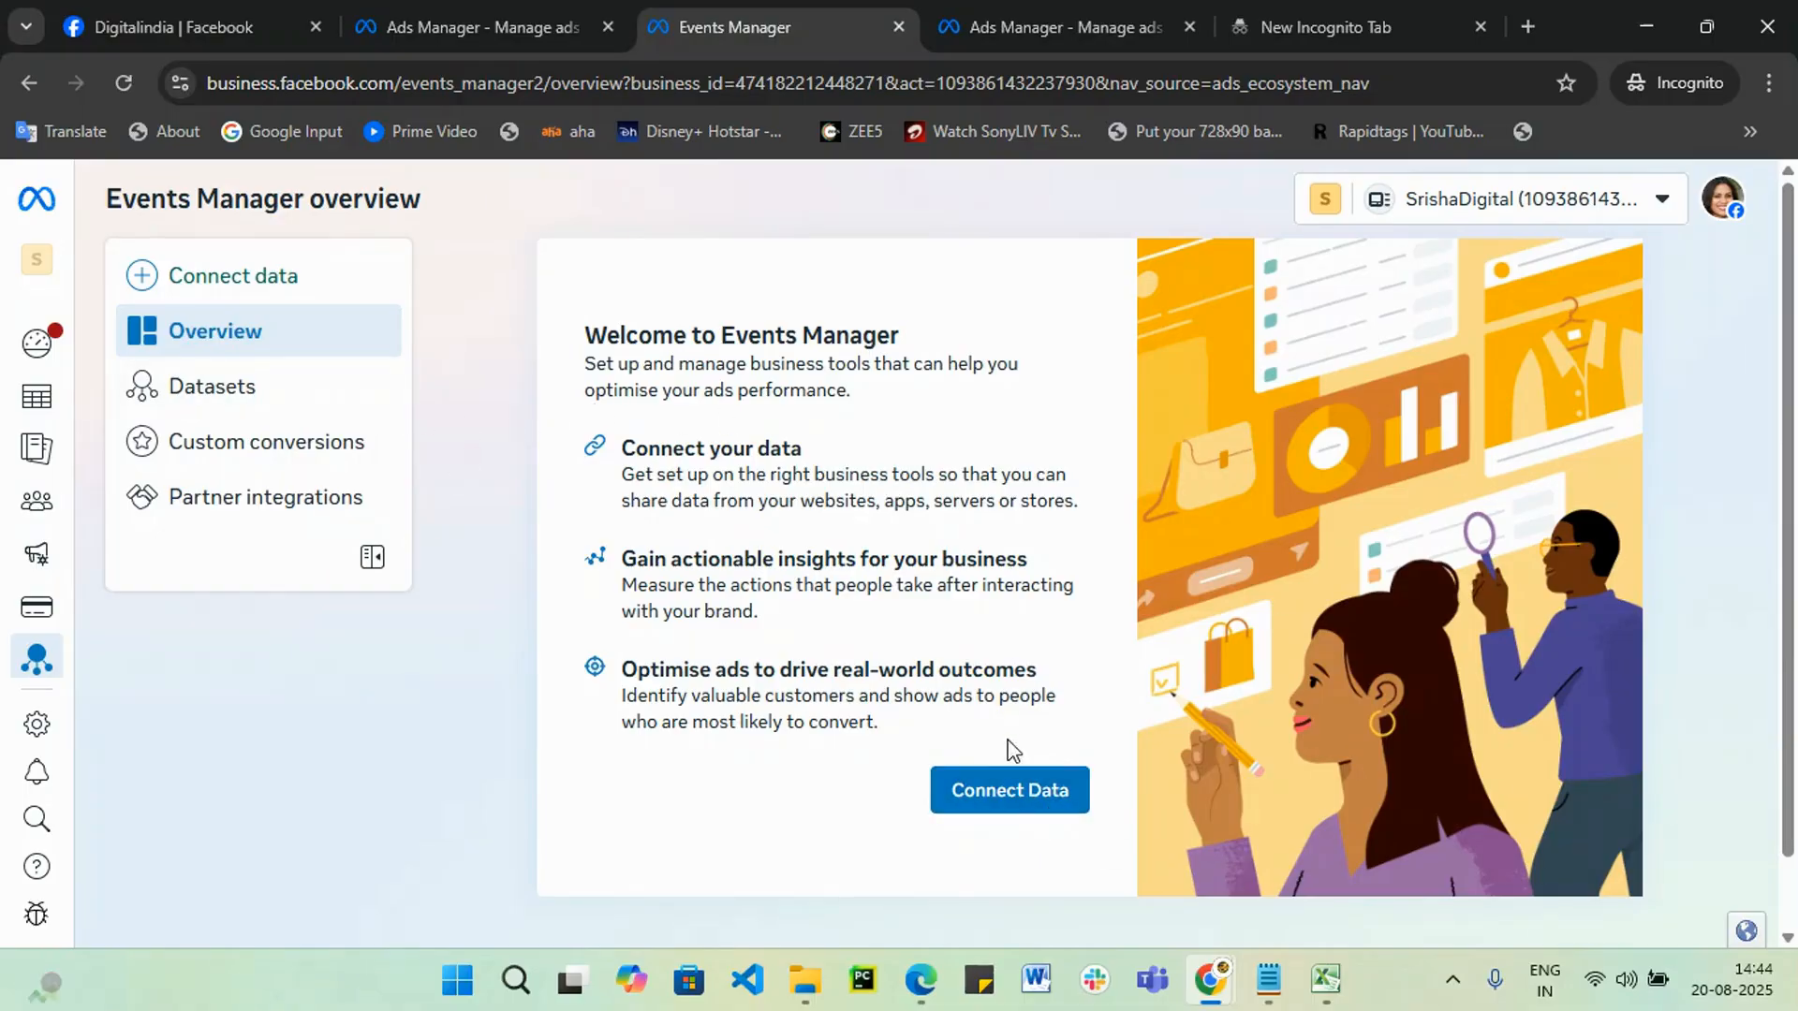
left_click(1002, 792)
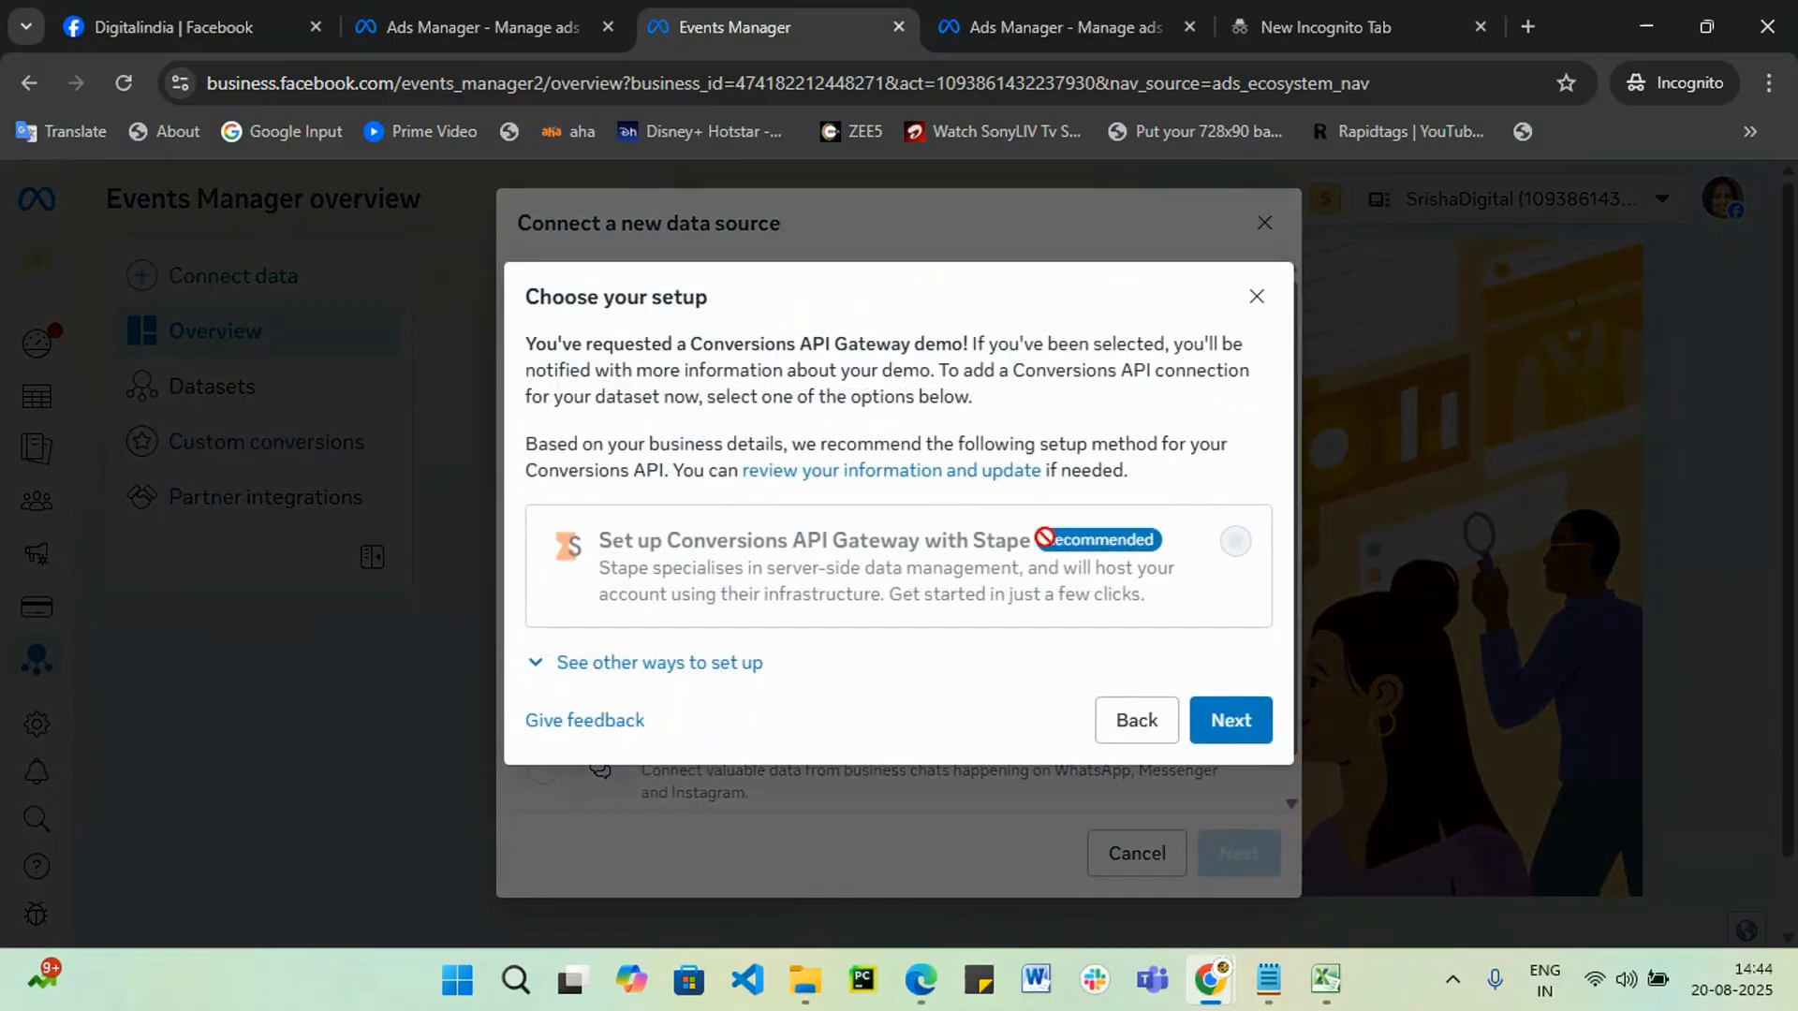
- Abandon the Stape Conversions API Gateway setup at server location and return to Datasets
left_click(1262, 742)
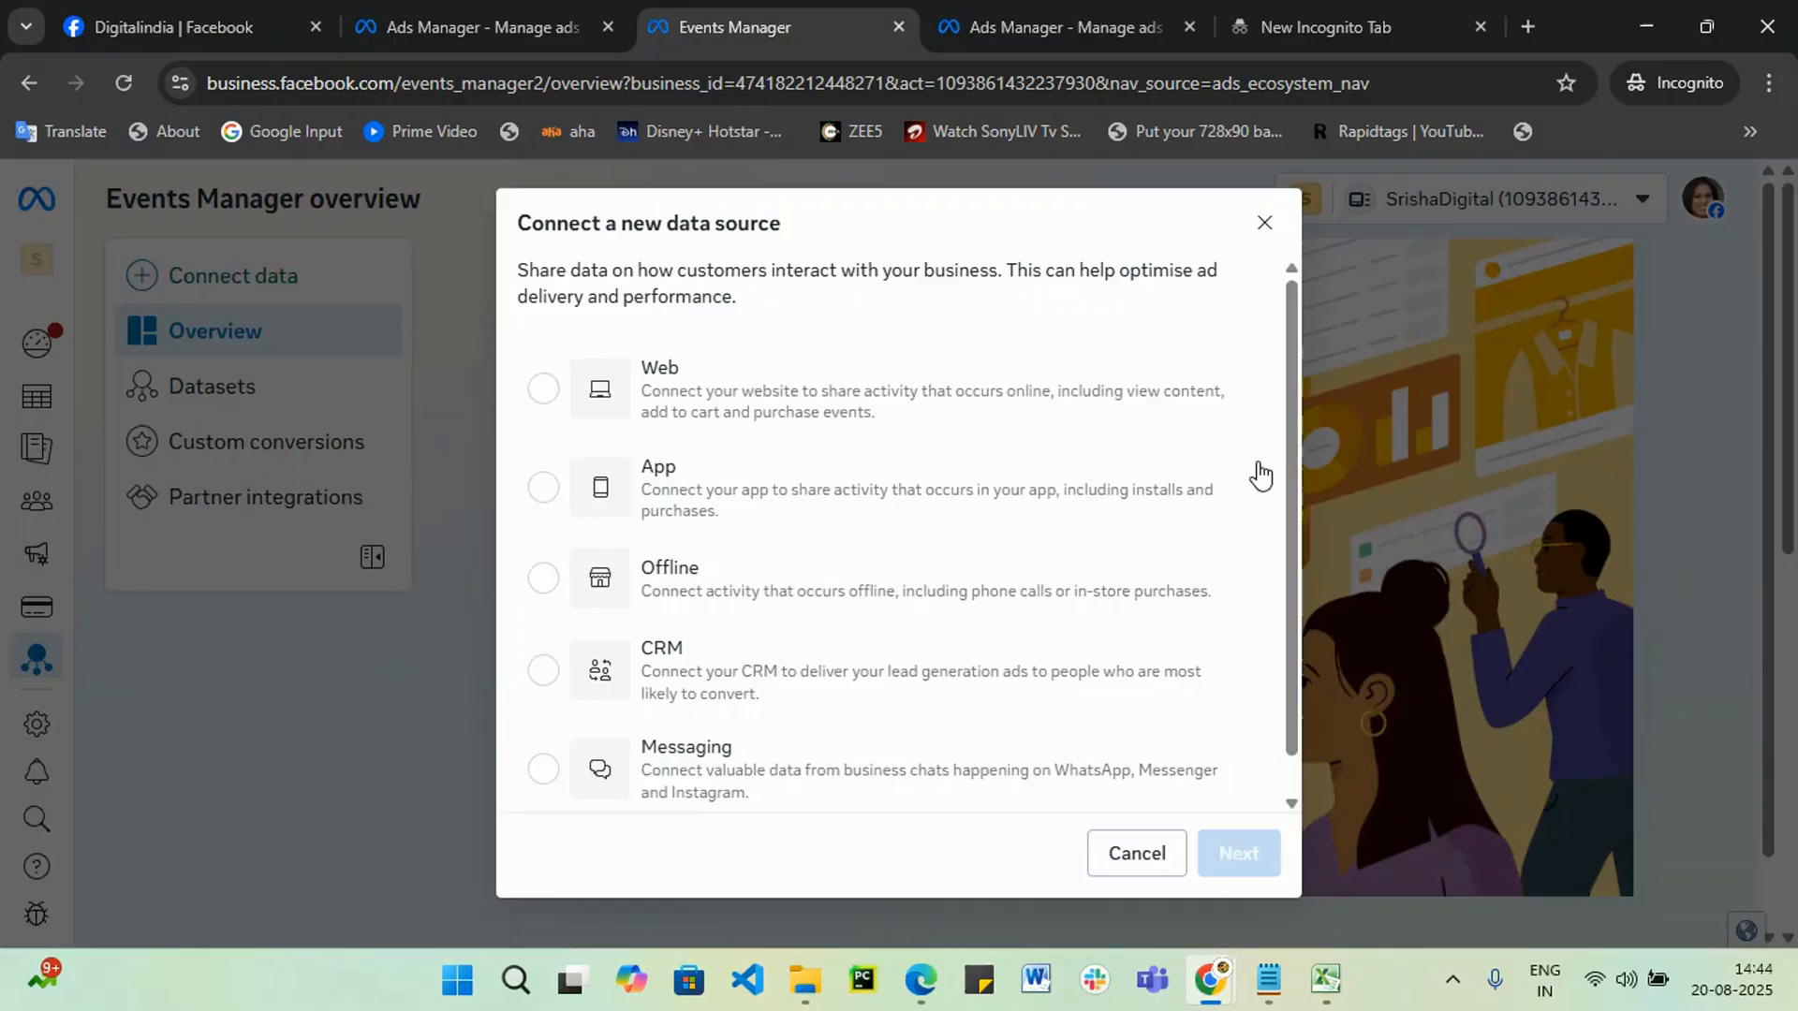
left_click(631, 429)
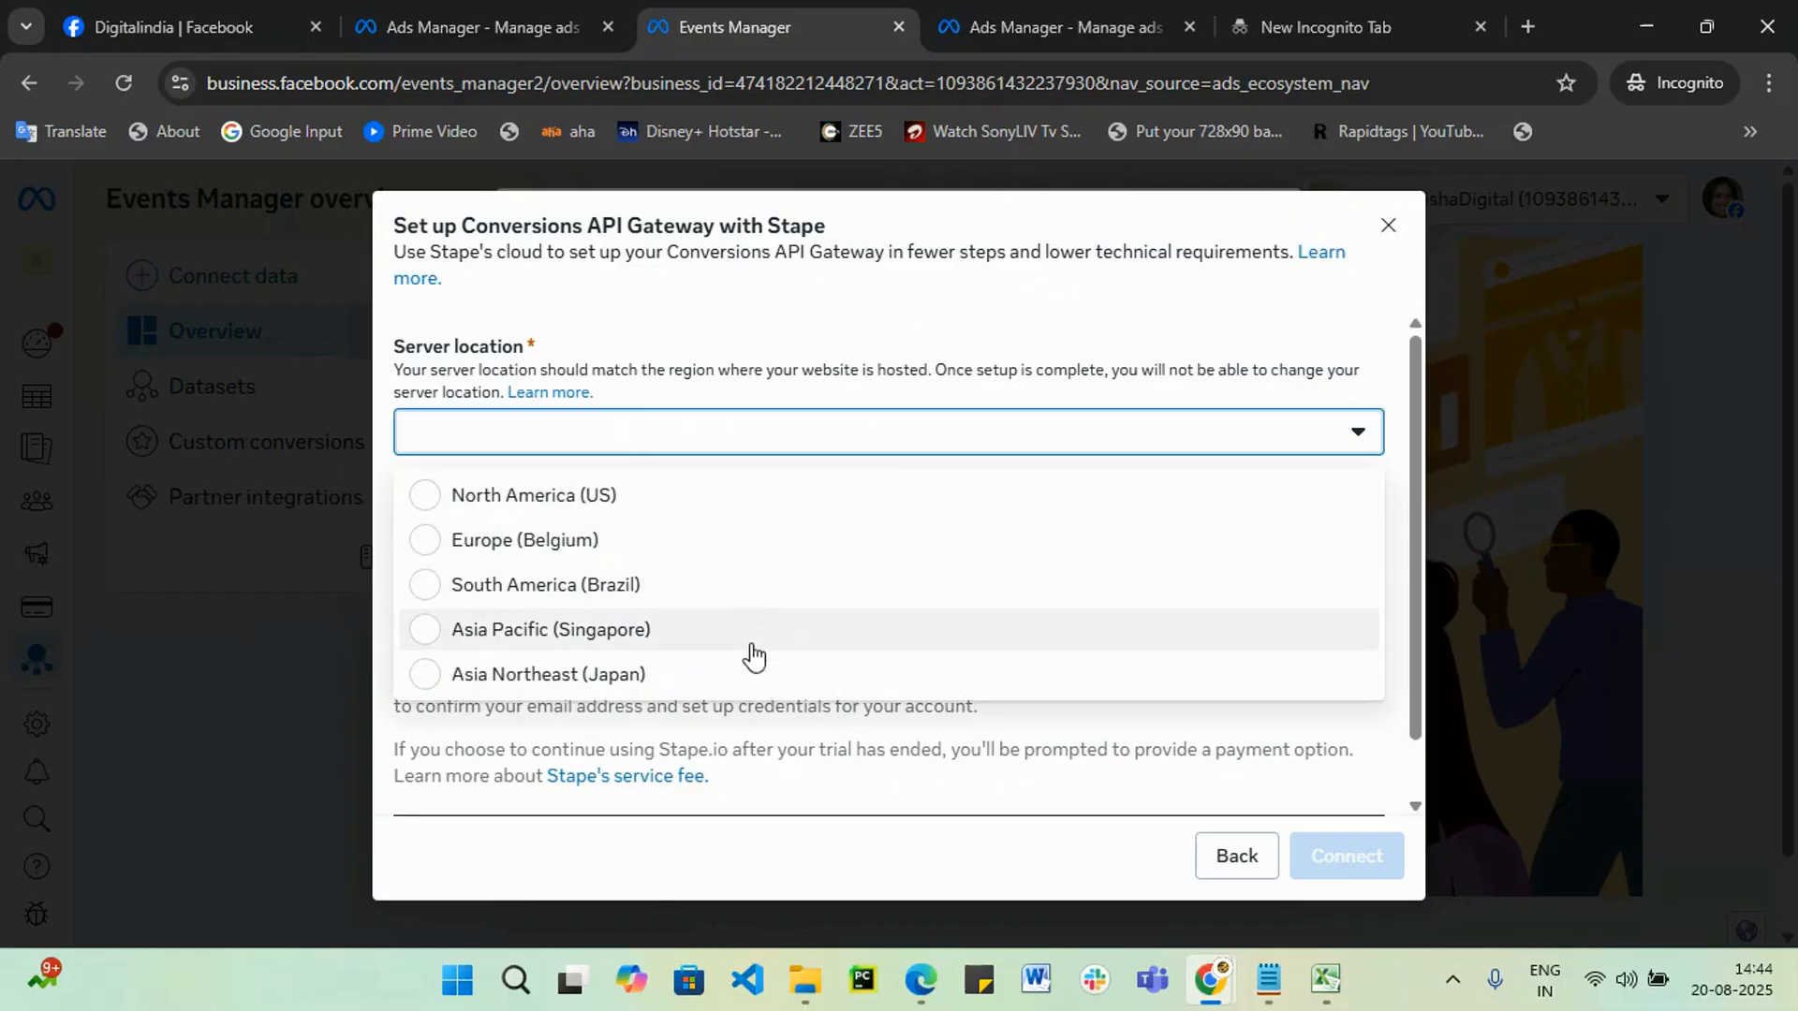
scroll(746, 661, "down", 1)
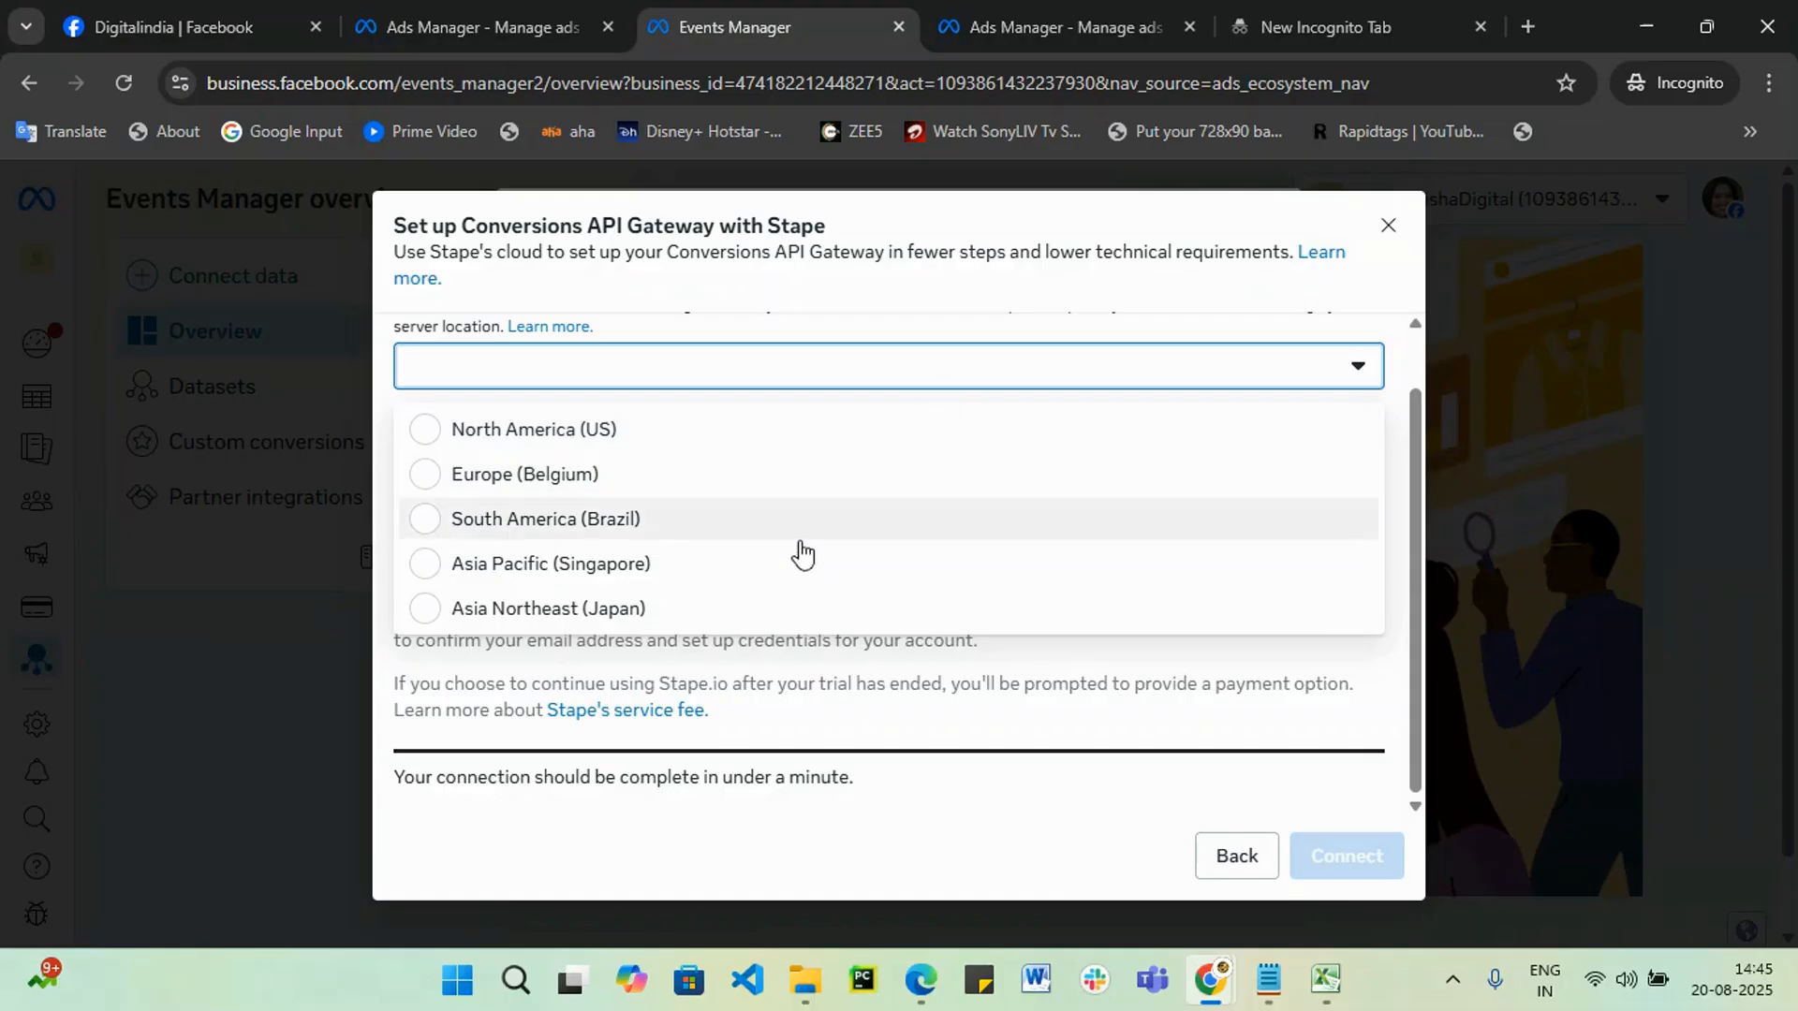
left_click(918, 805)
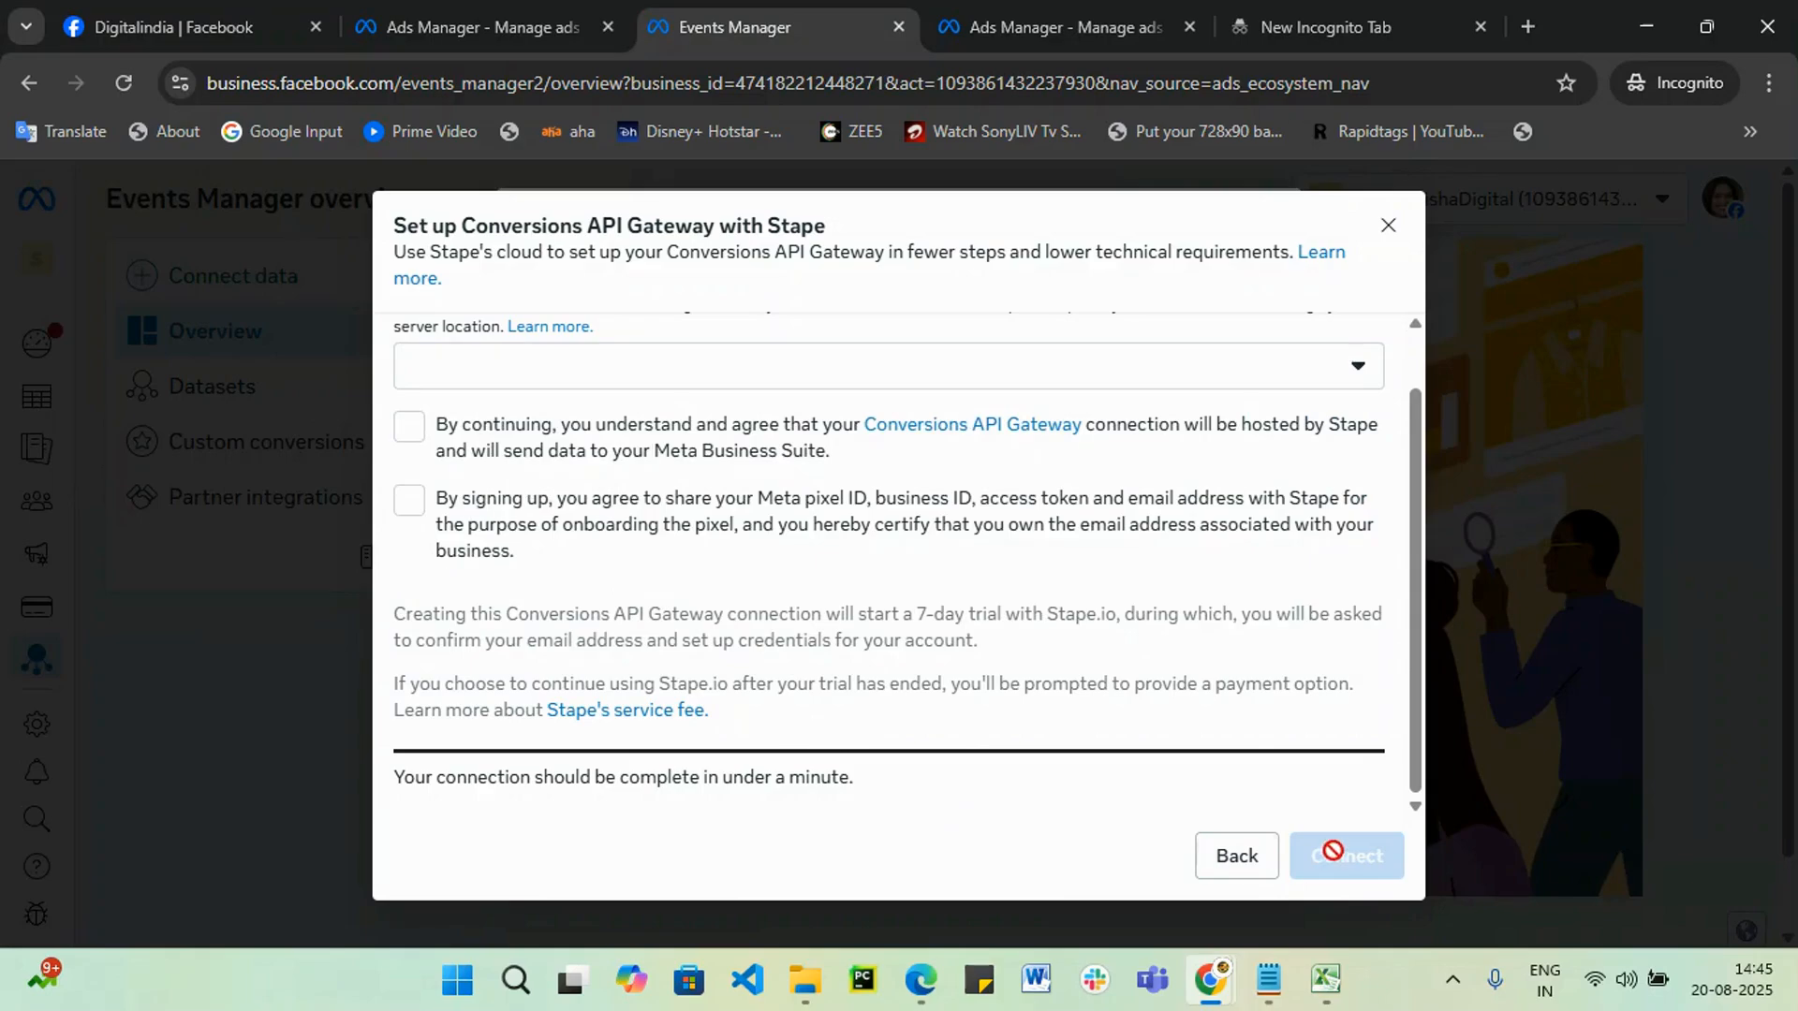
left_click(1386, 227)
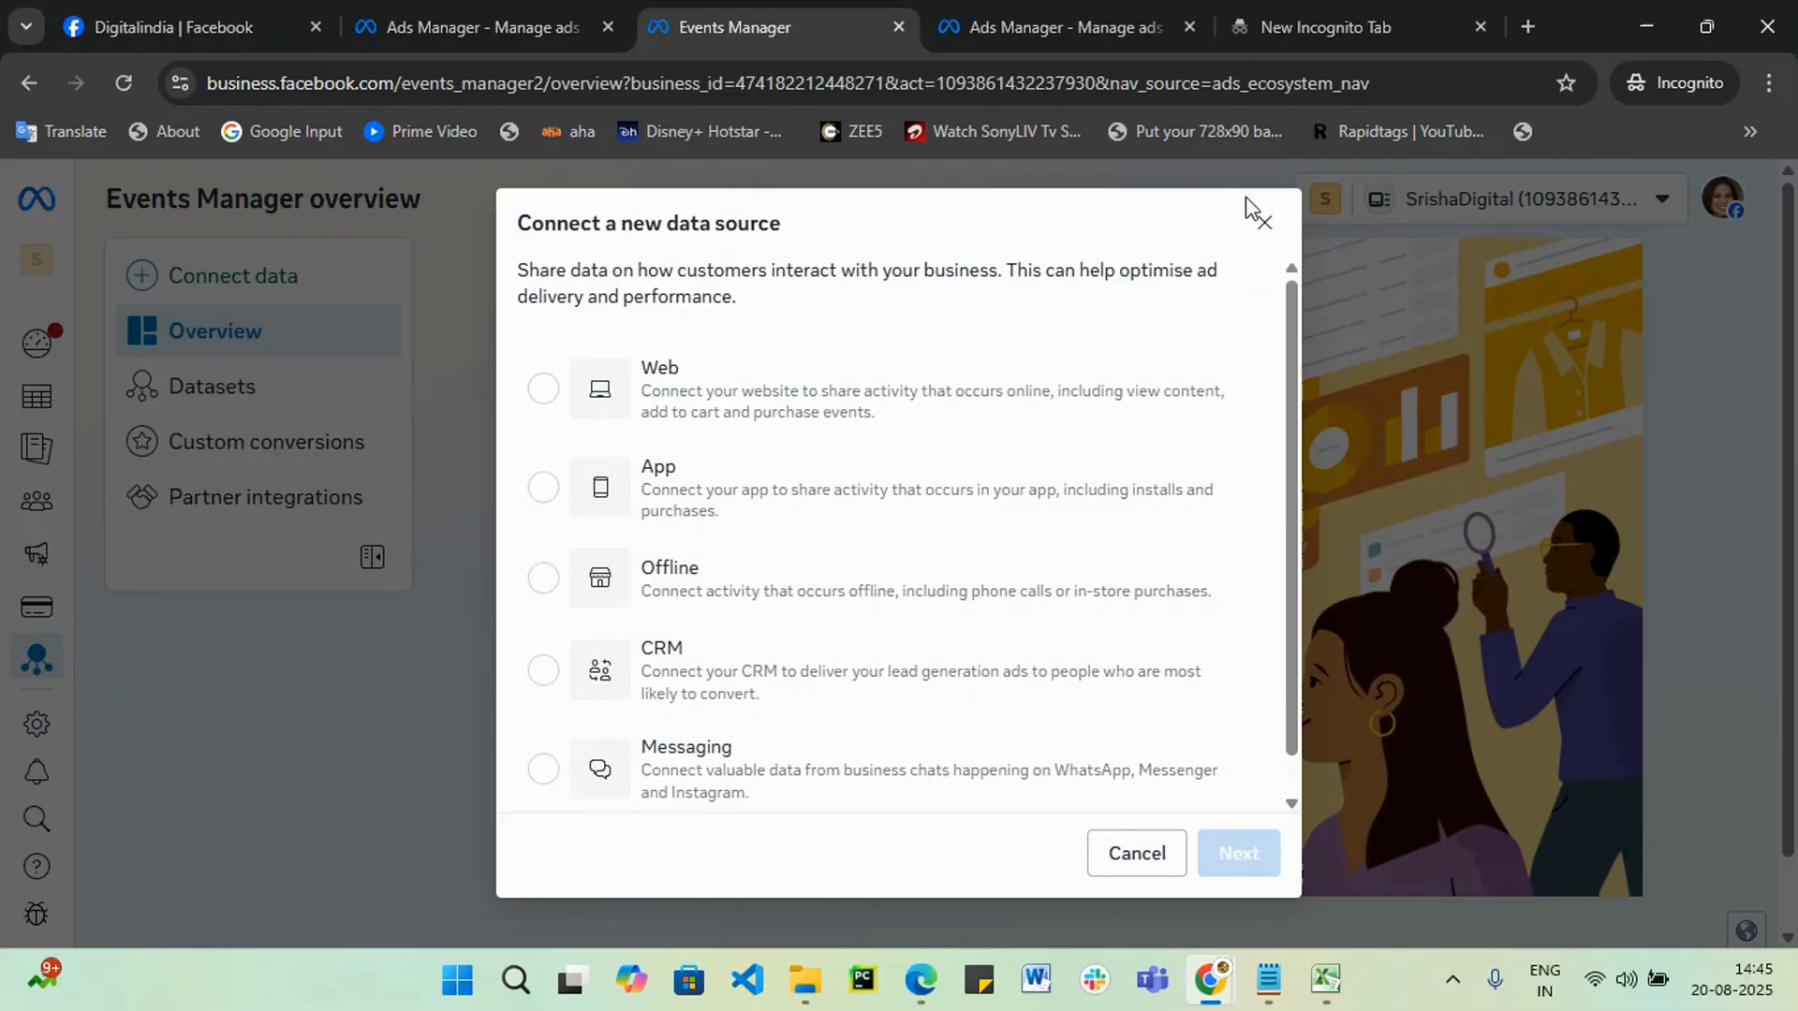
left_click(1260, 219)
left_click(216, 388)
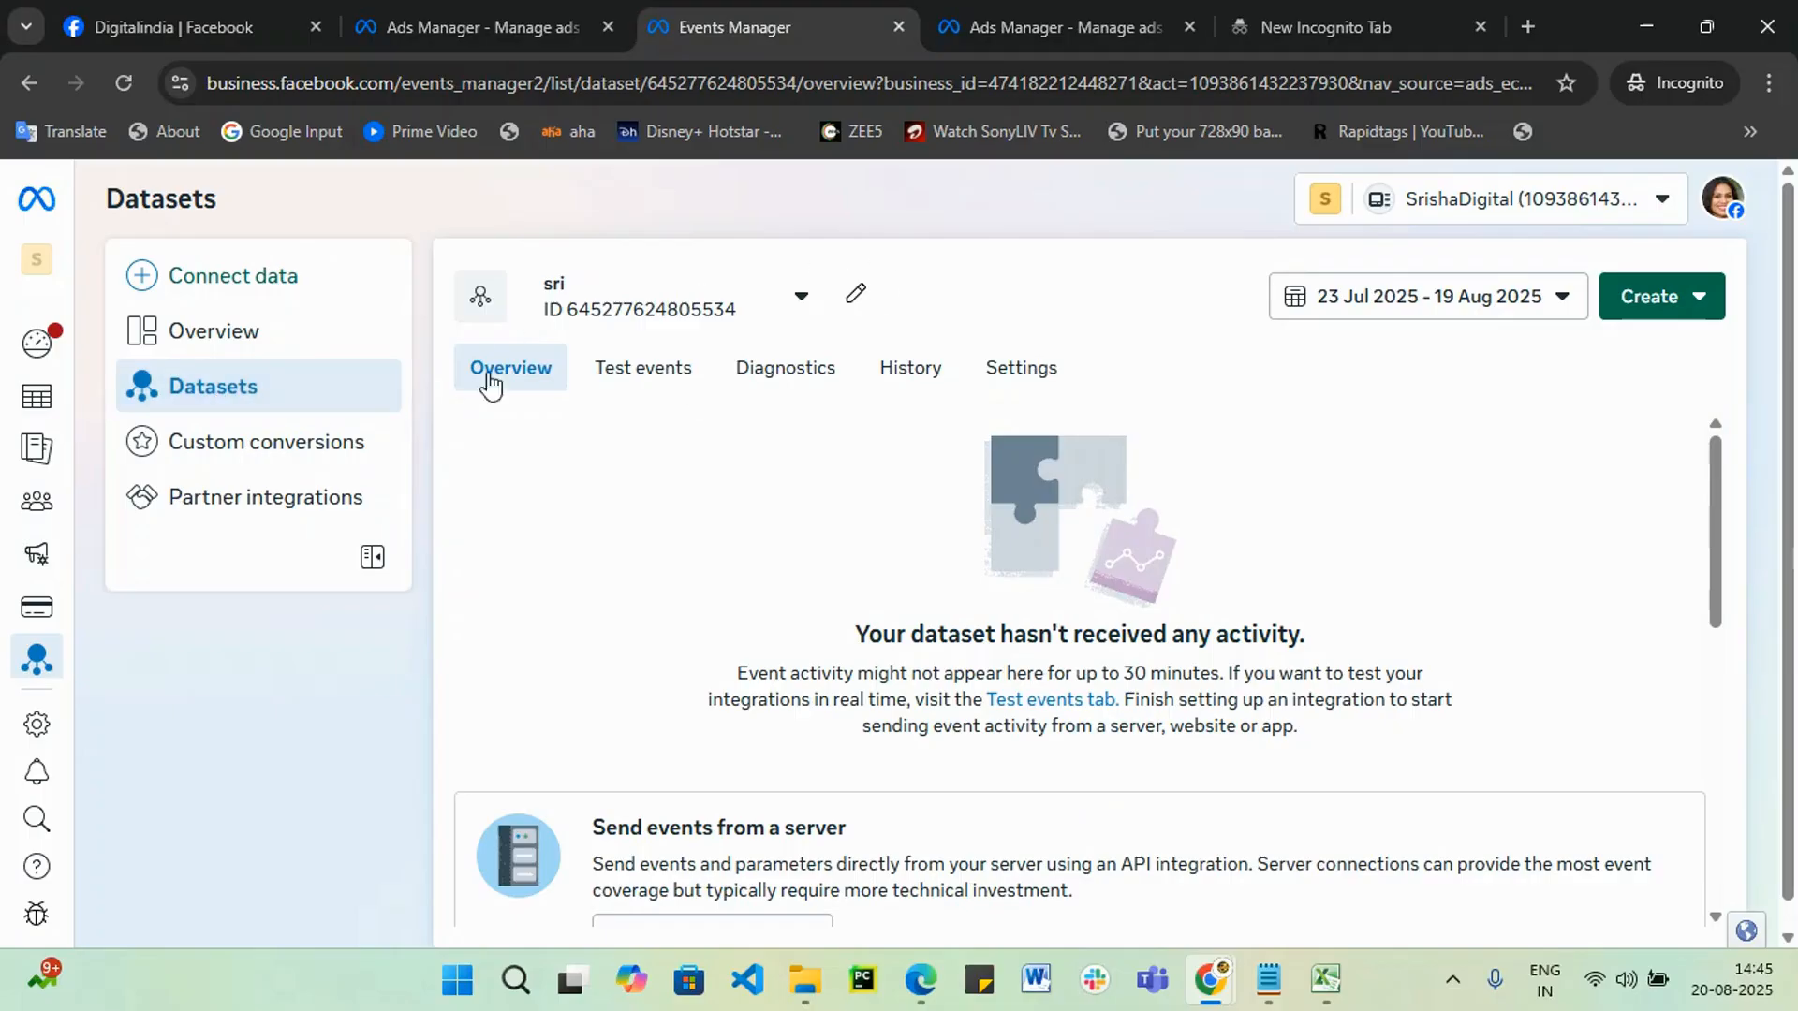
scroll(826, 663, "down", 5)
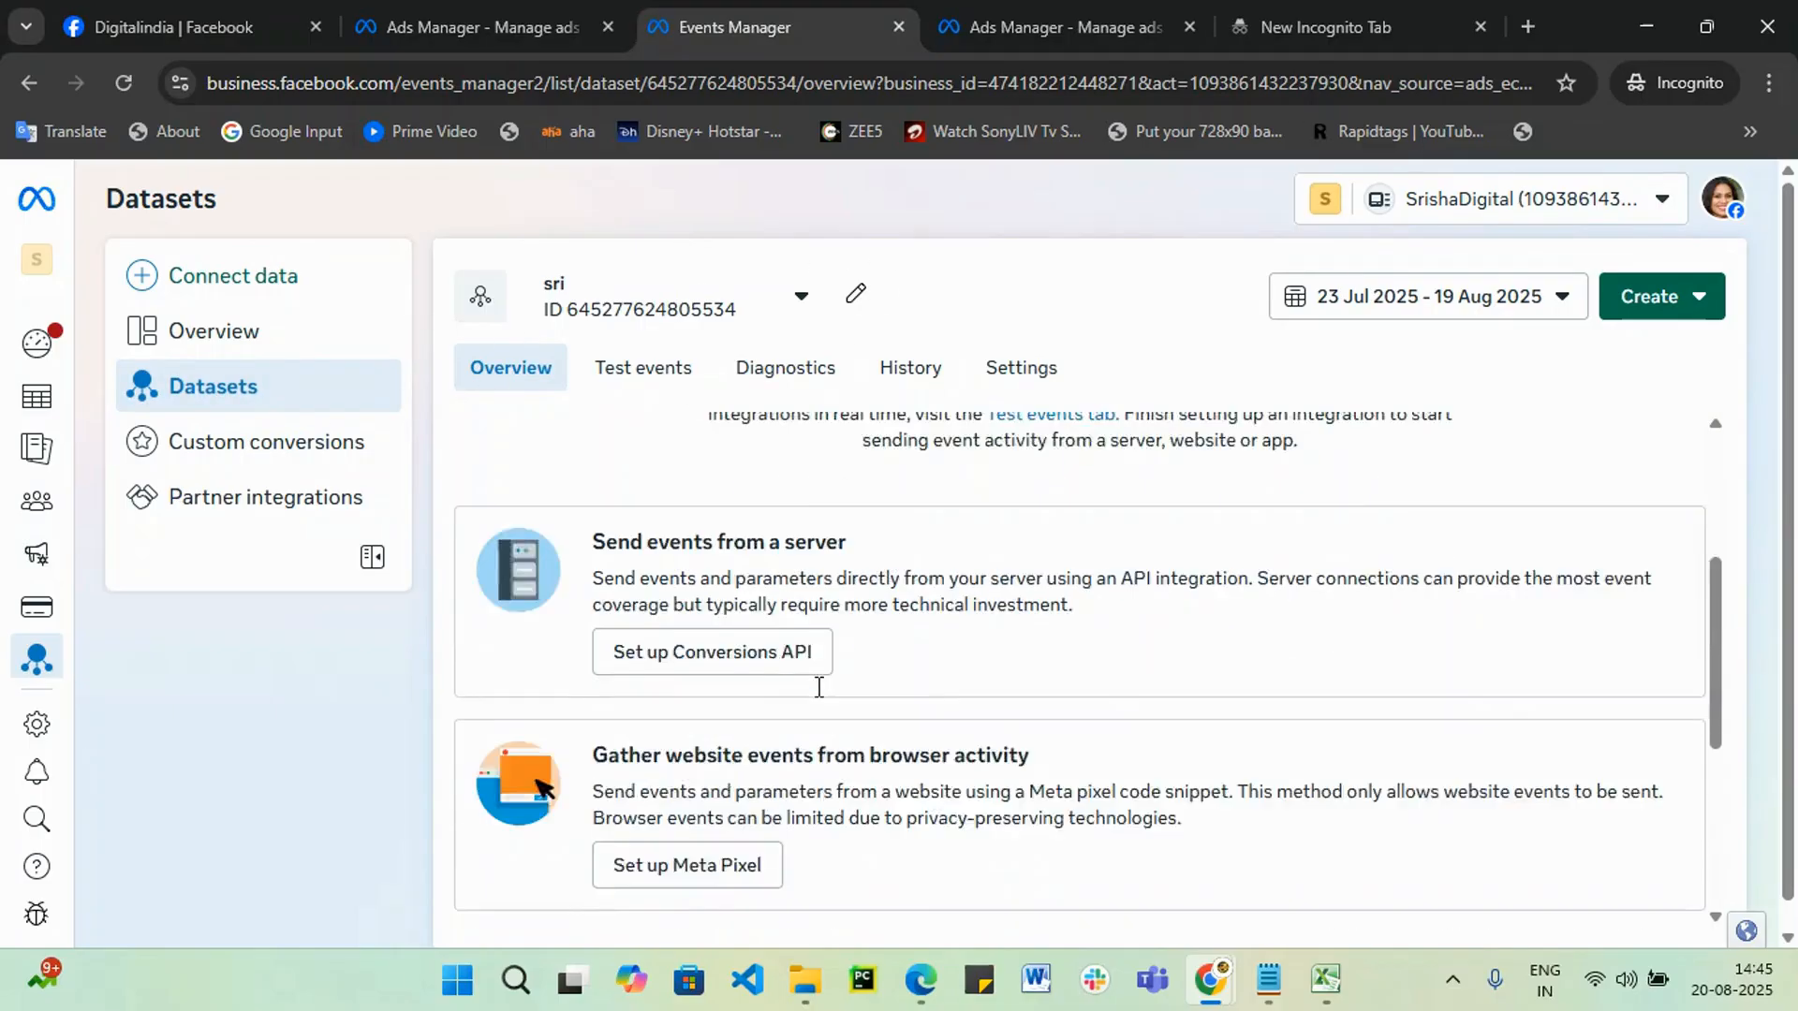
scroll(766, 726, "up", 4)
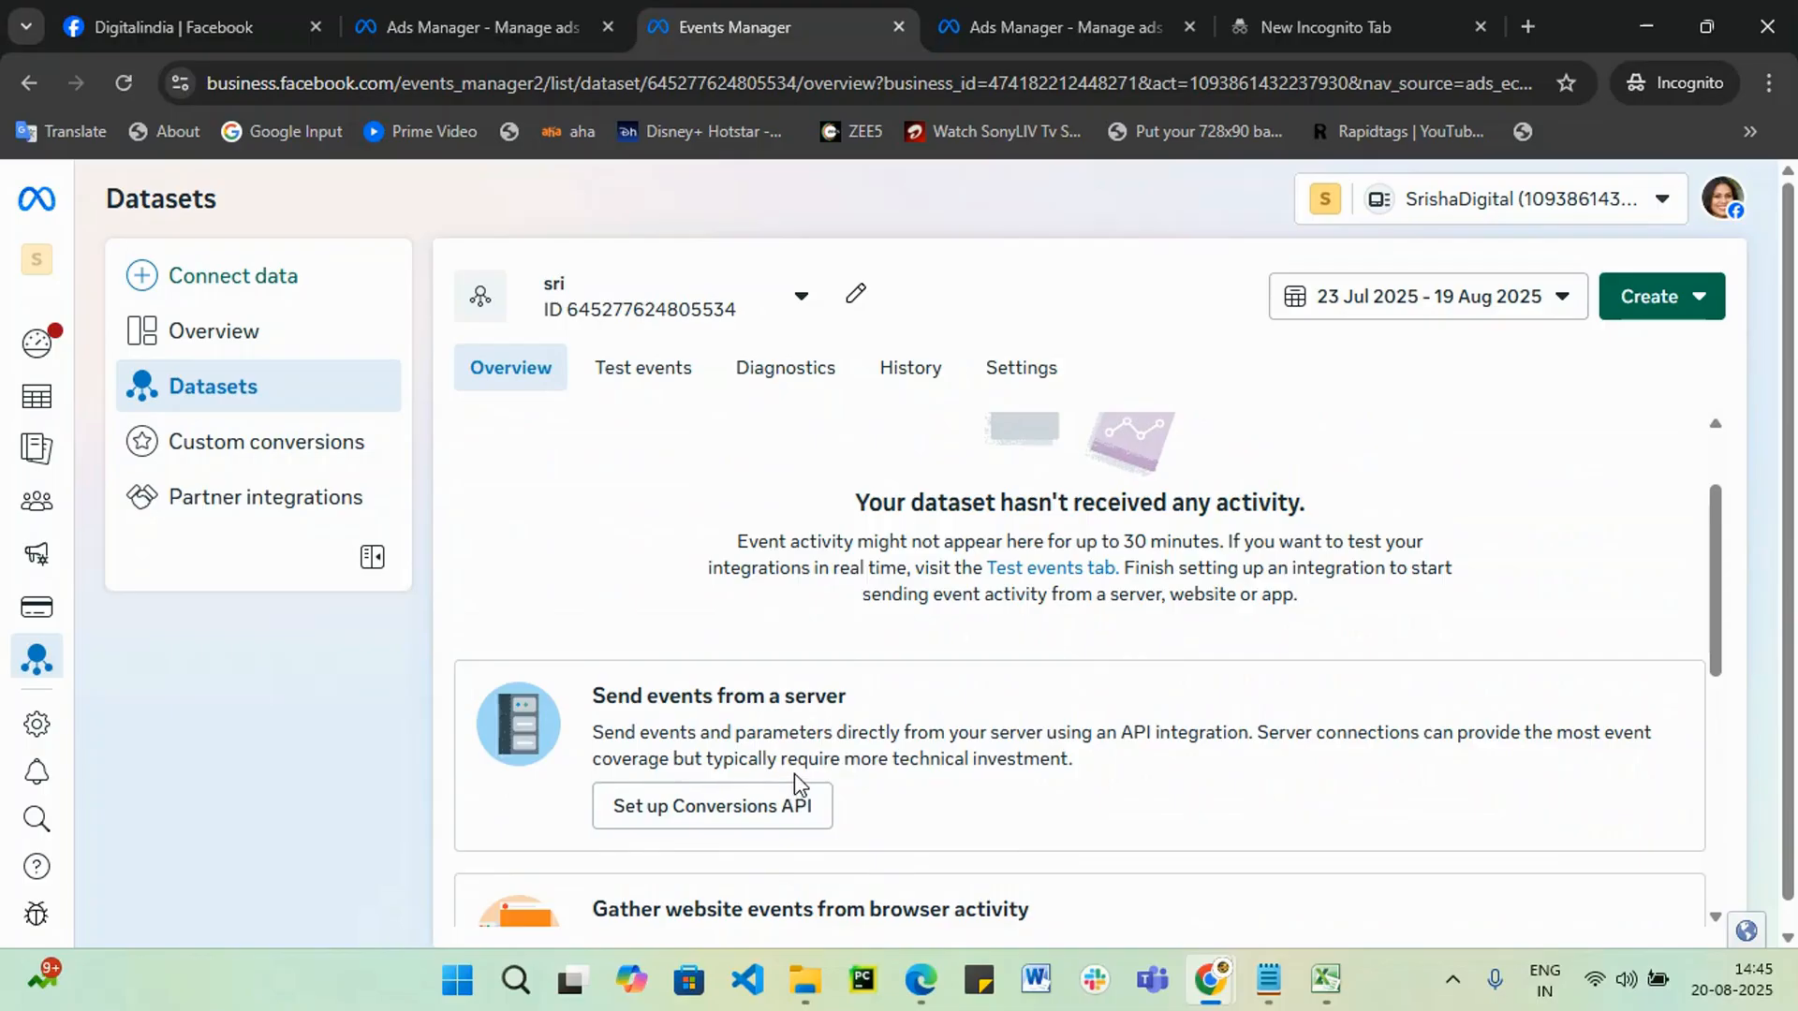
scroll(797, 764, "up", 2)
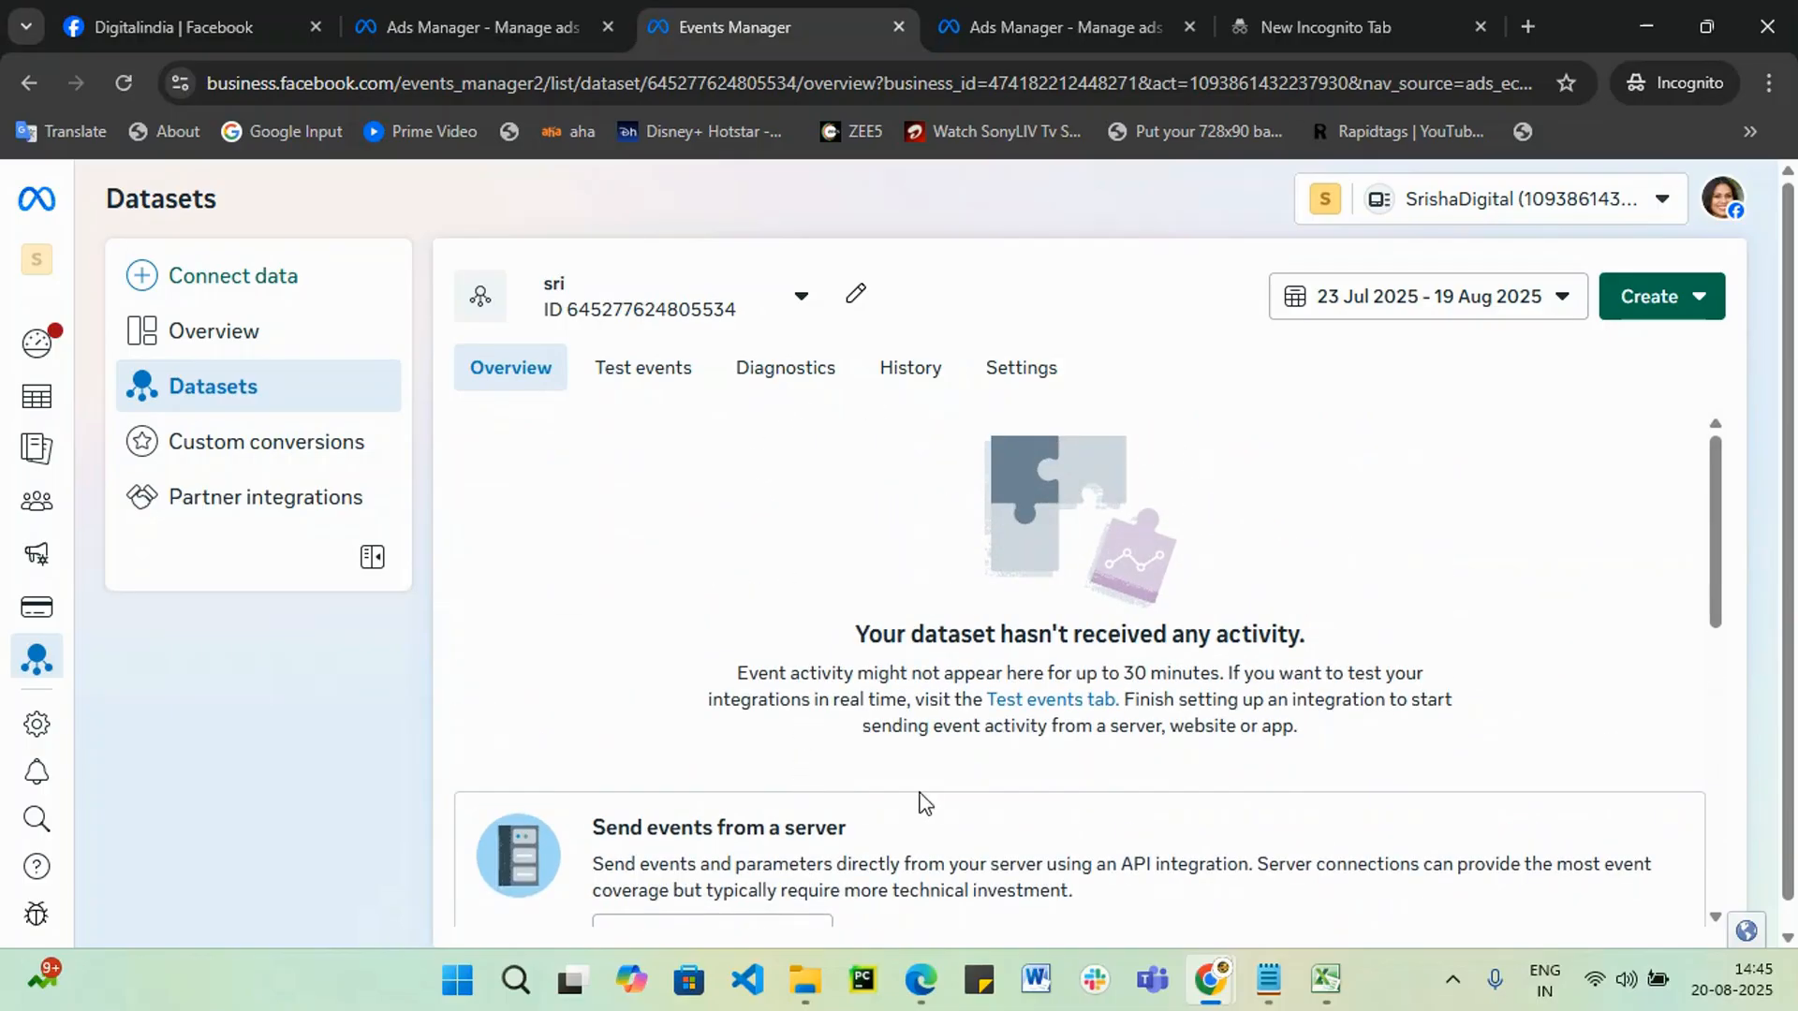
scroll(722, 663, "down", 4)
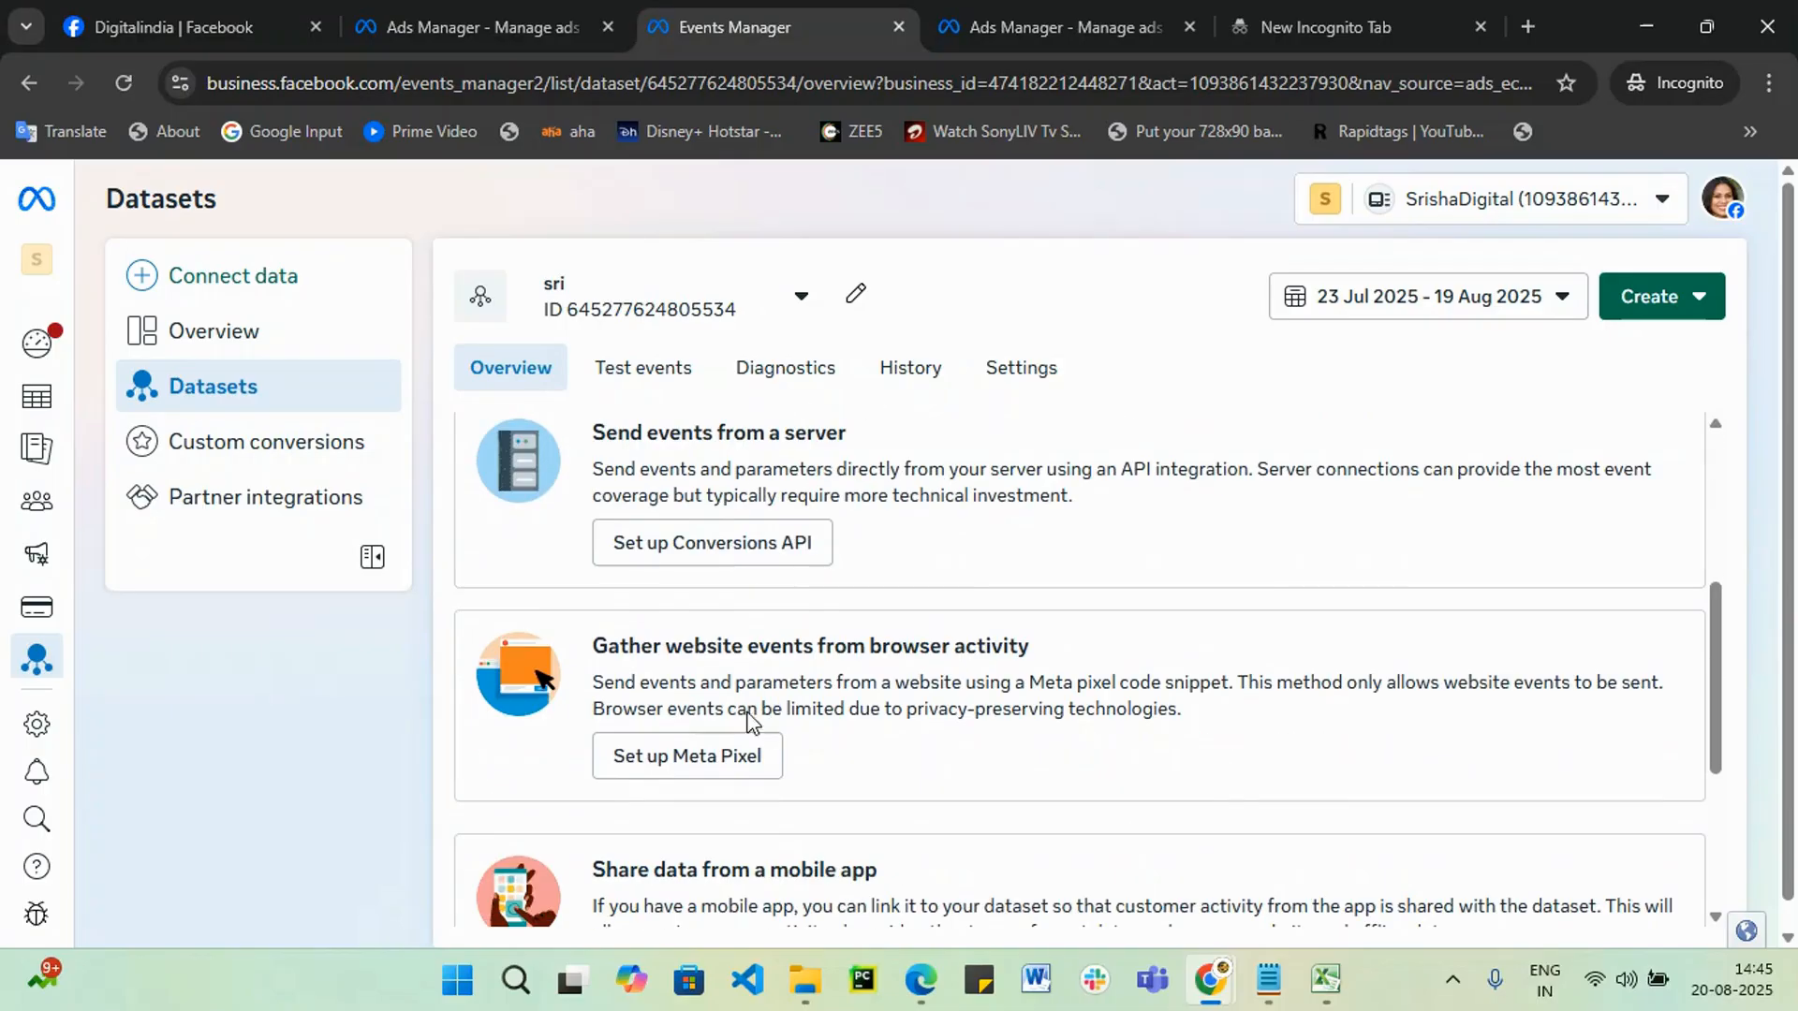
left_click(759, 539)
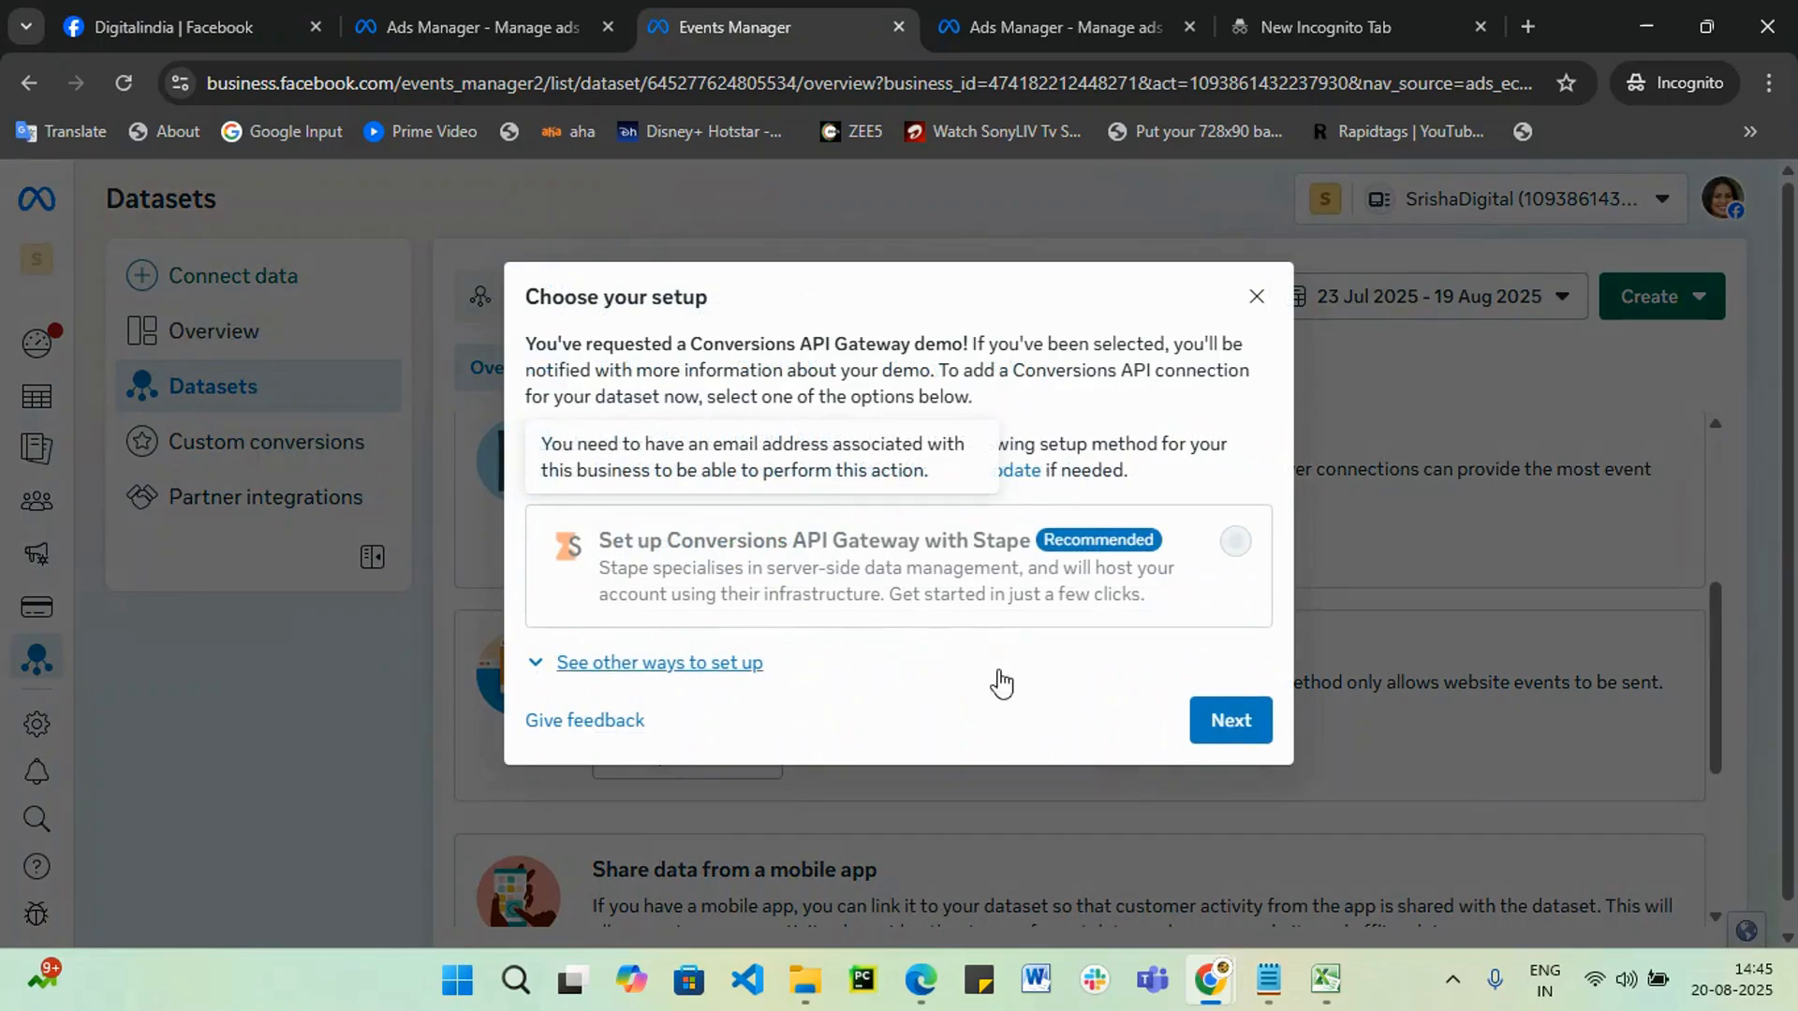
left_click(1223, 738)
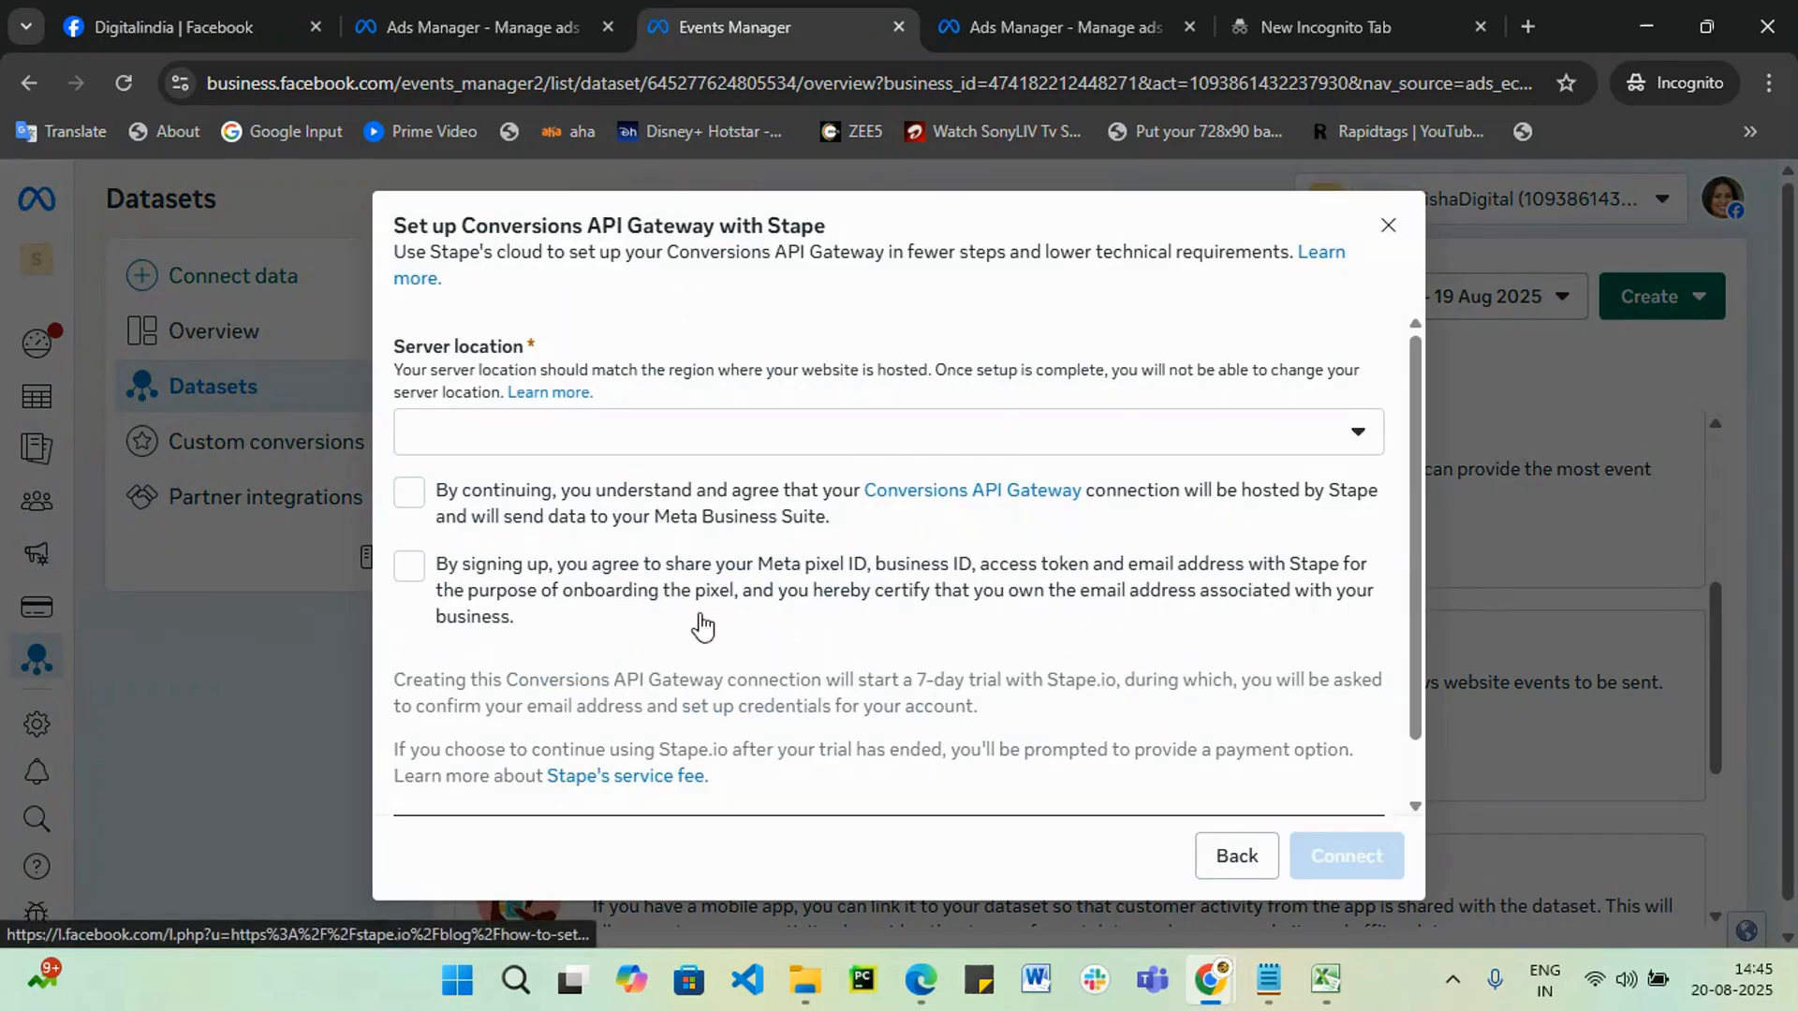
left_click(1389, 226)
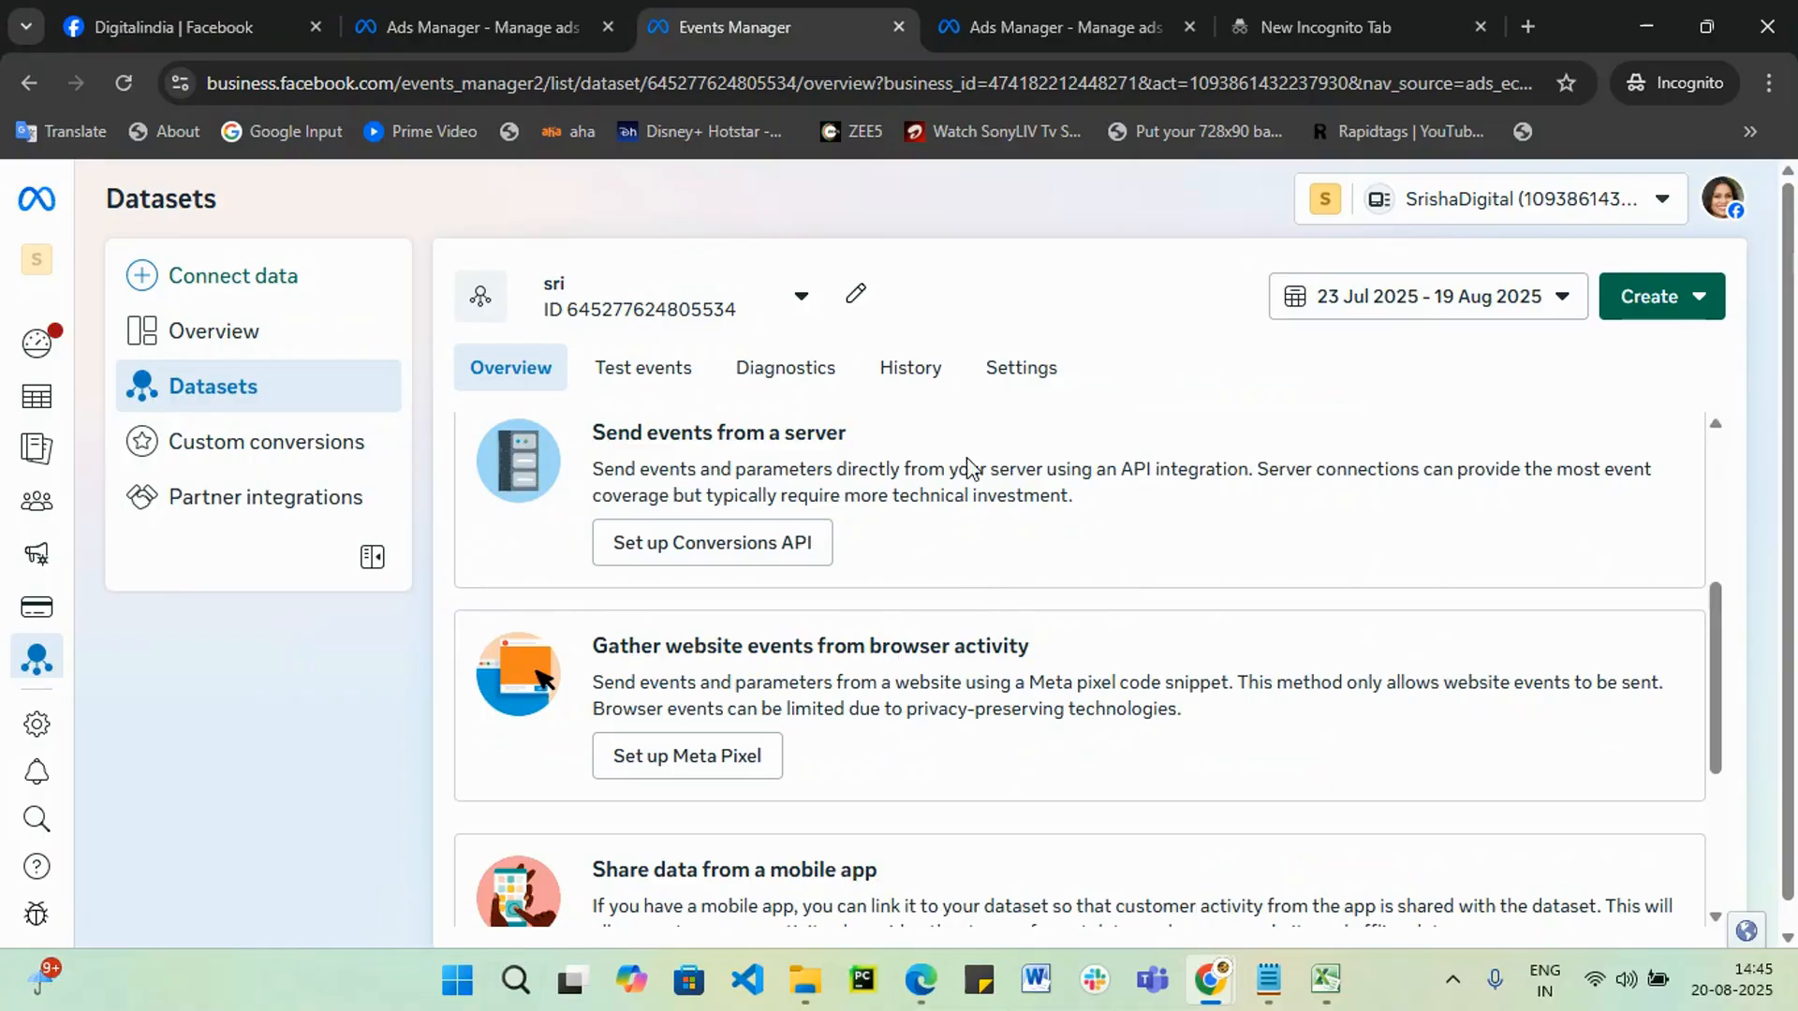
scroll(915, 653, "down", 2)
scroll(1120, 652, "down", 2)
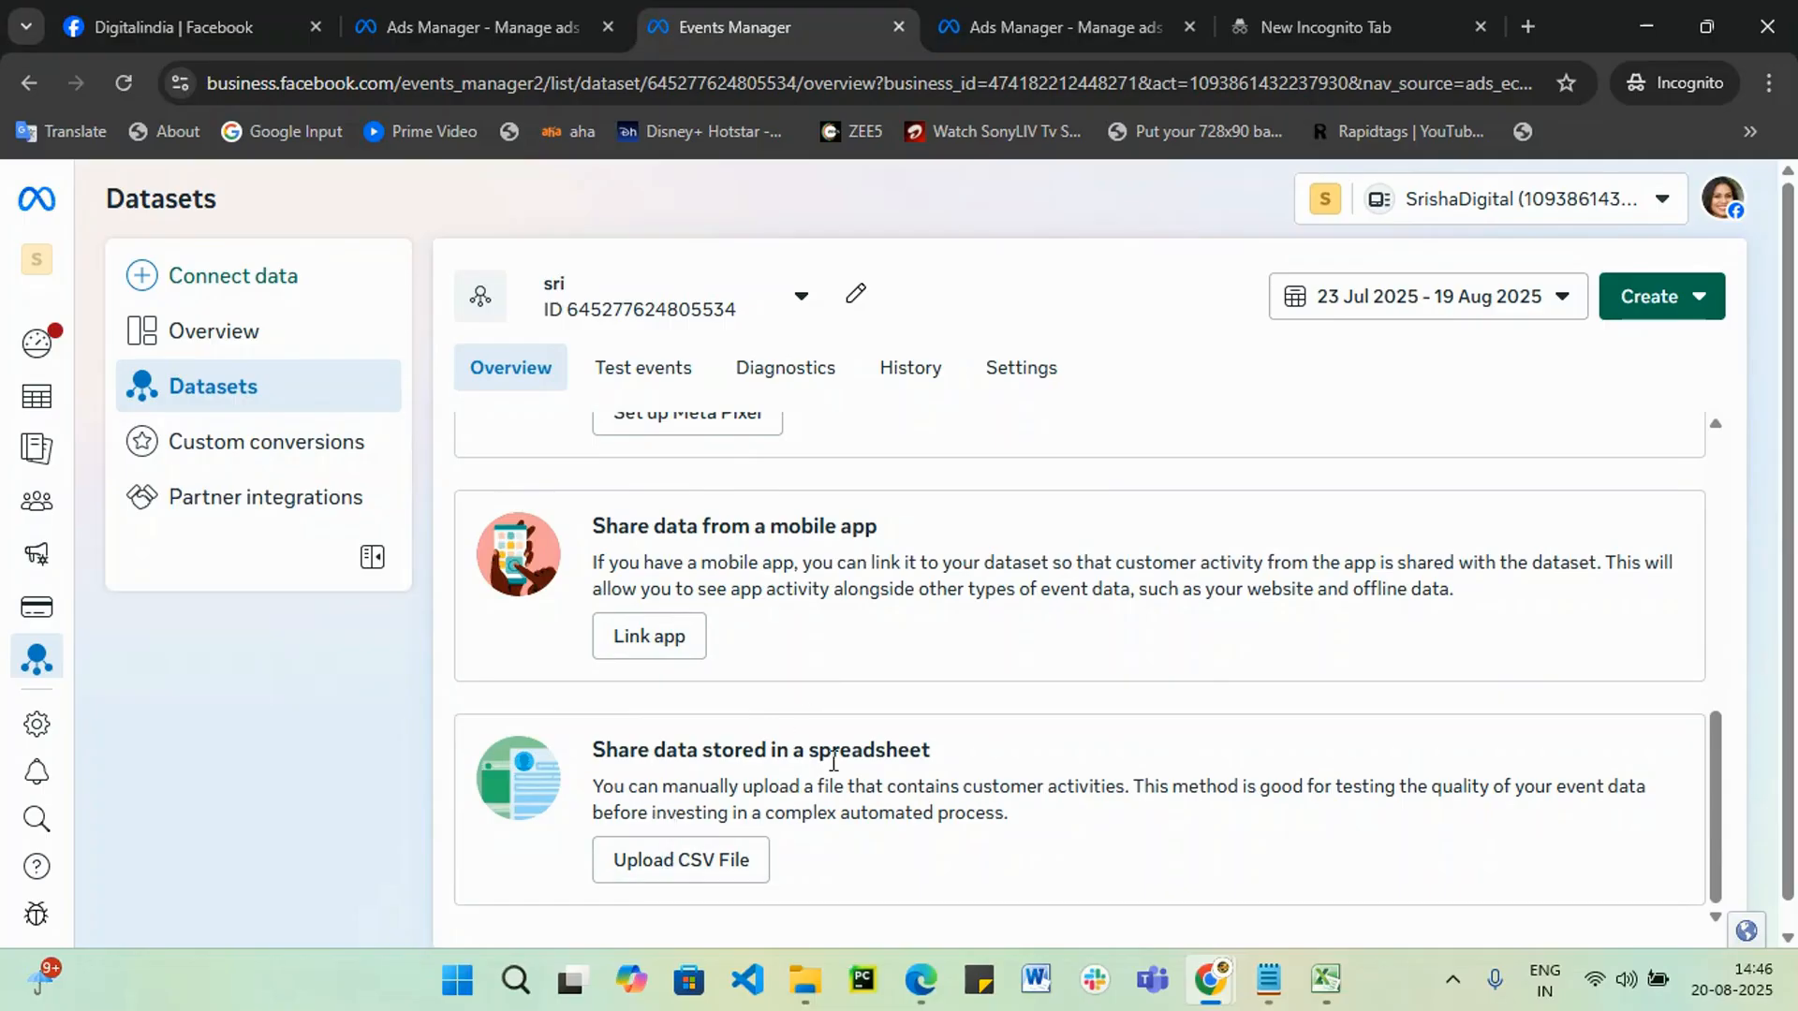
scroll(834, 761, "up", 3)
- View the sri dataset's Test events page with the server events instructions expanded
left_click(643, 375)
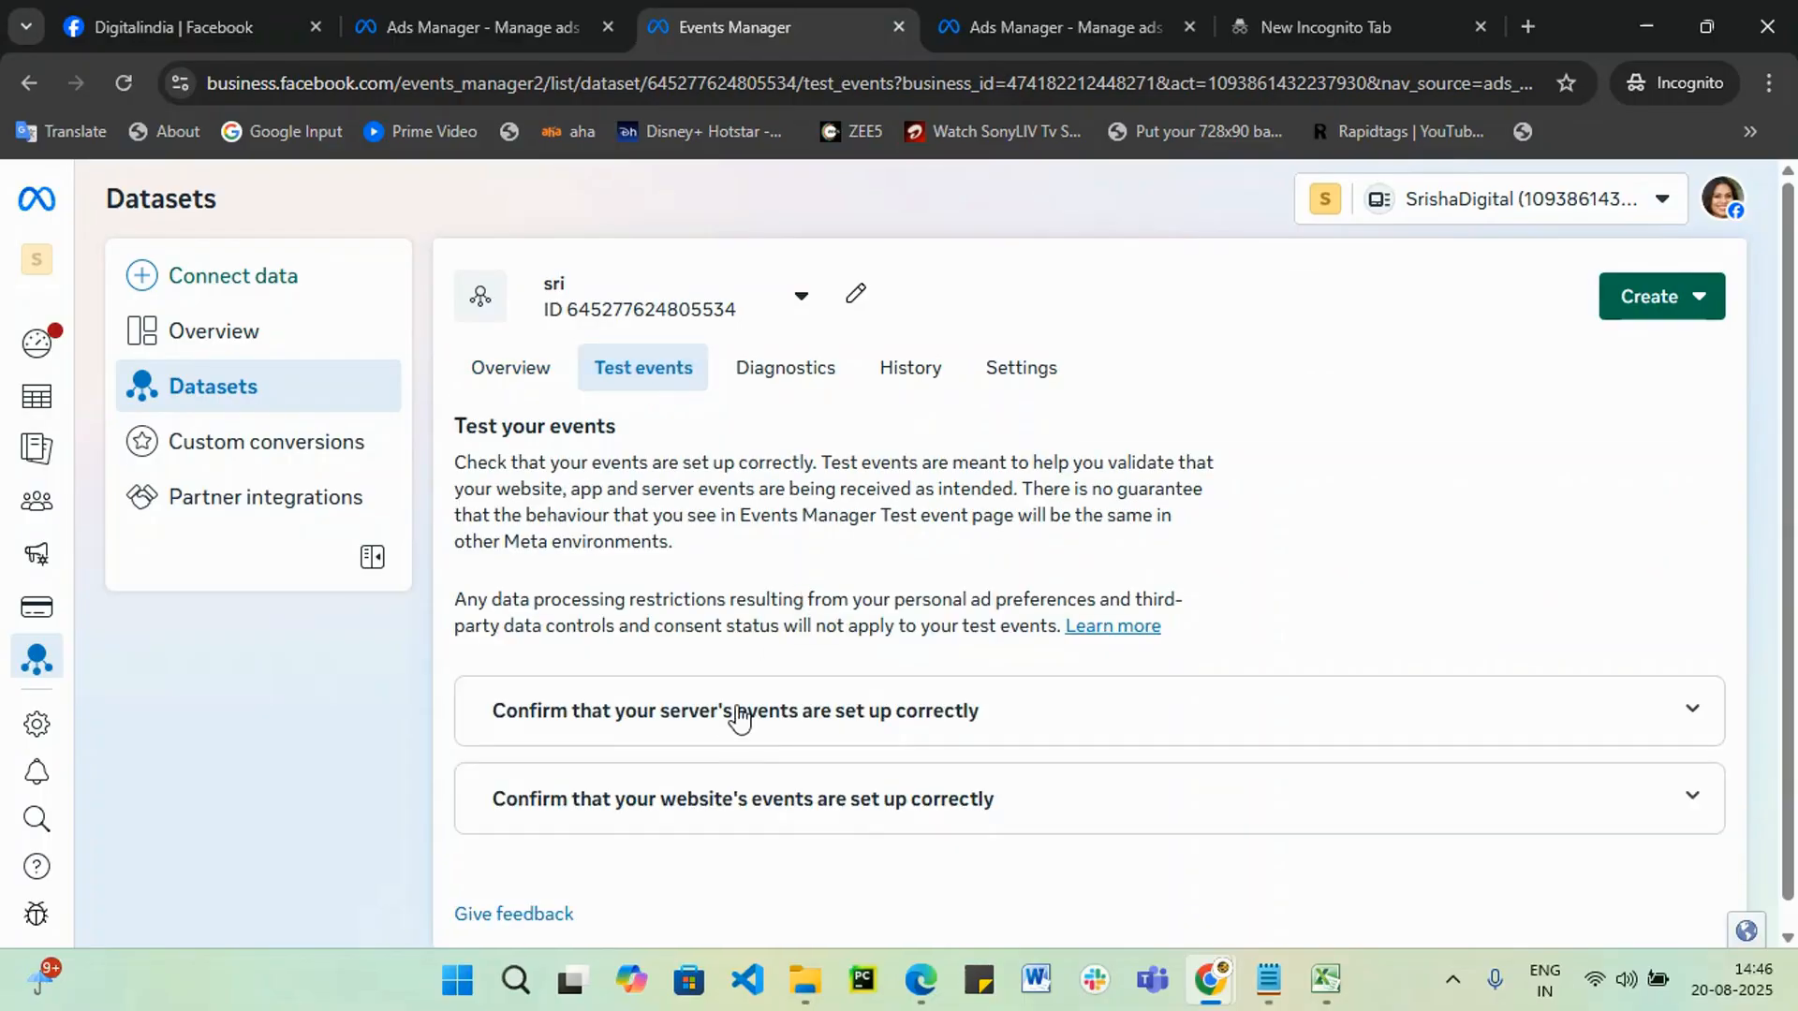
scroll(721, 716, "down", 1)
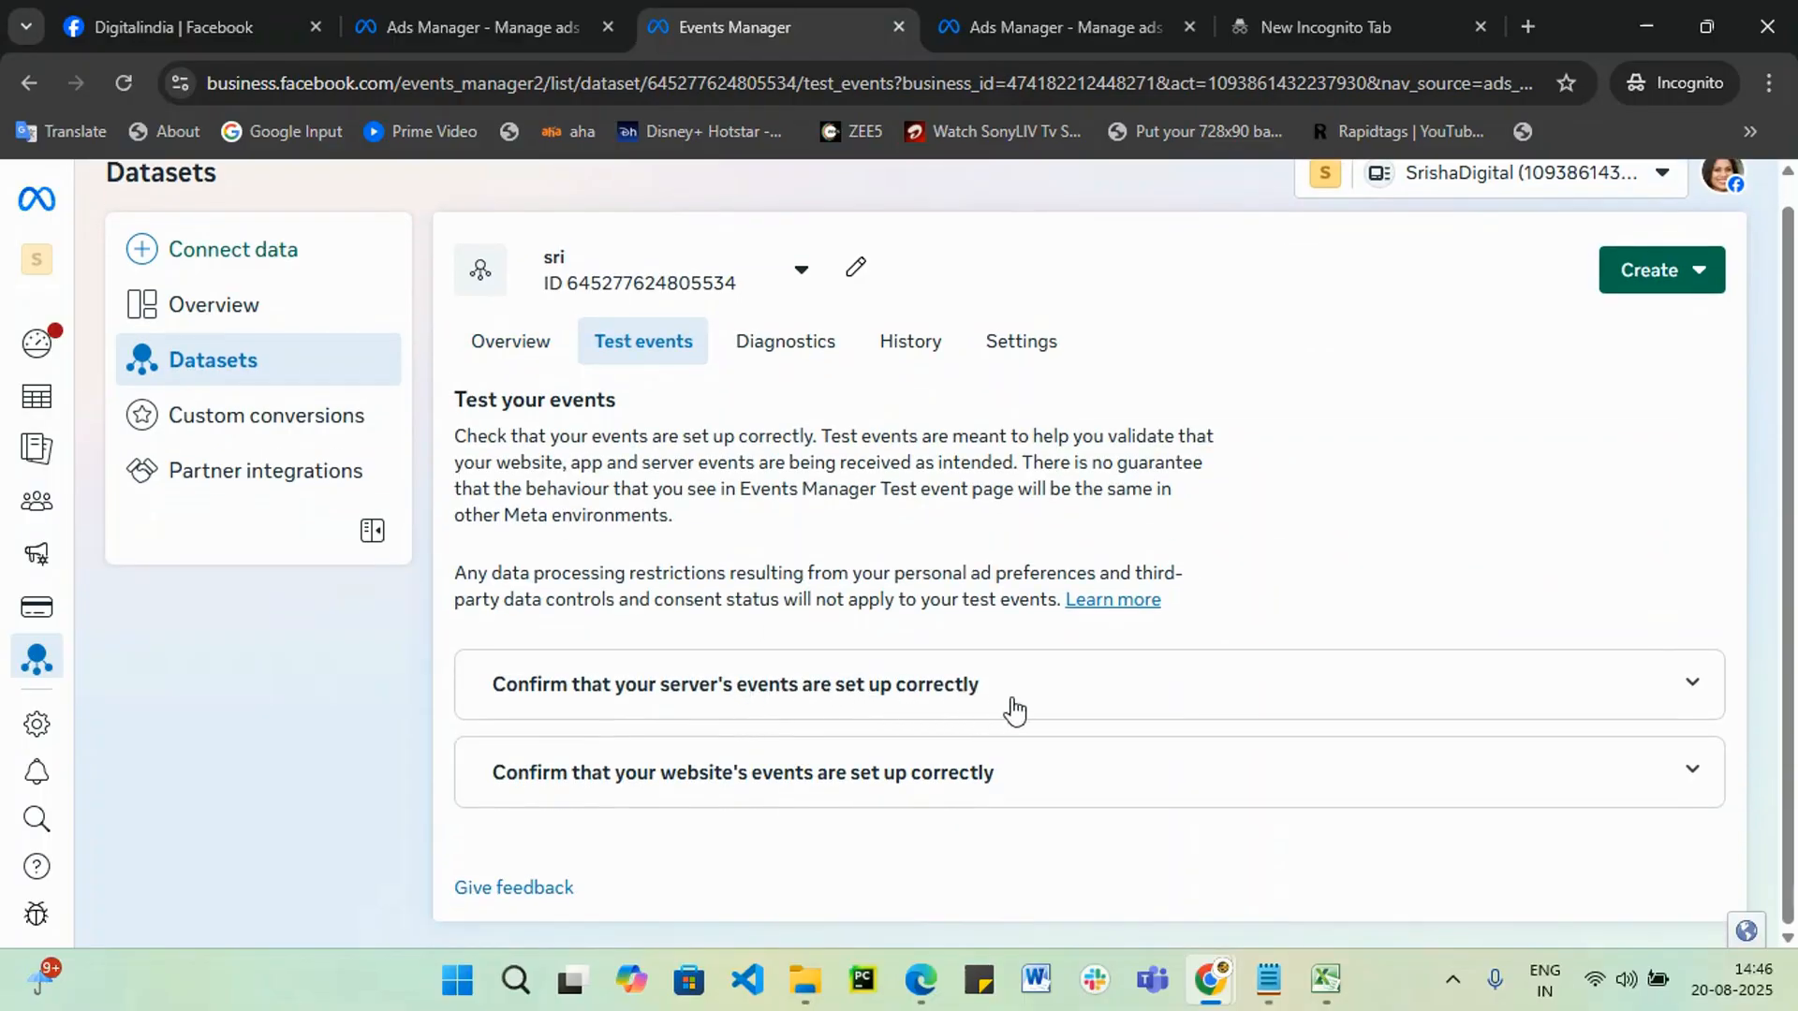
left_click(898, 713)
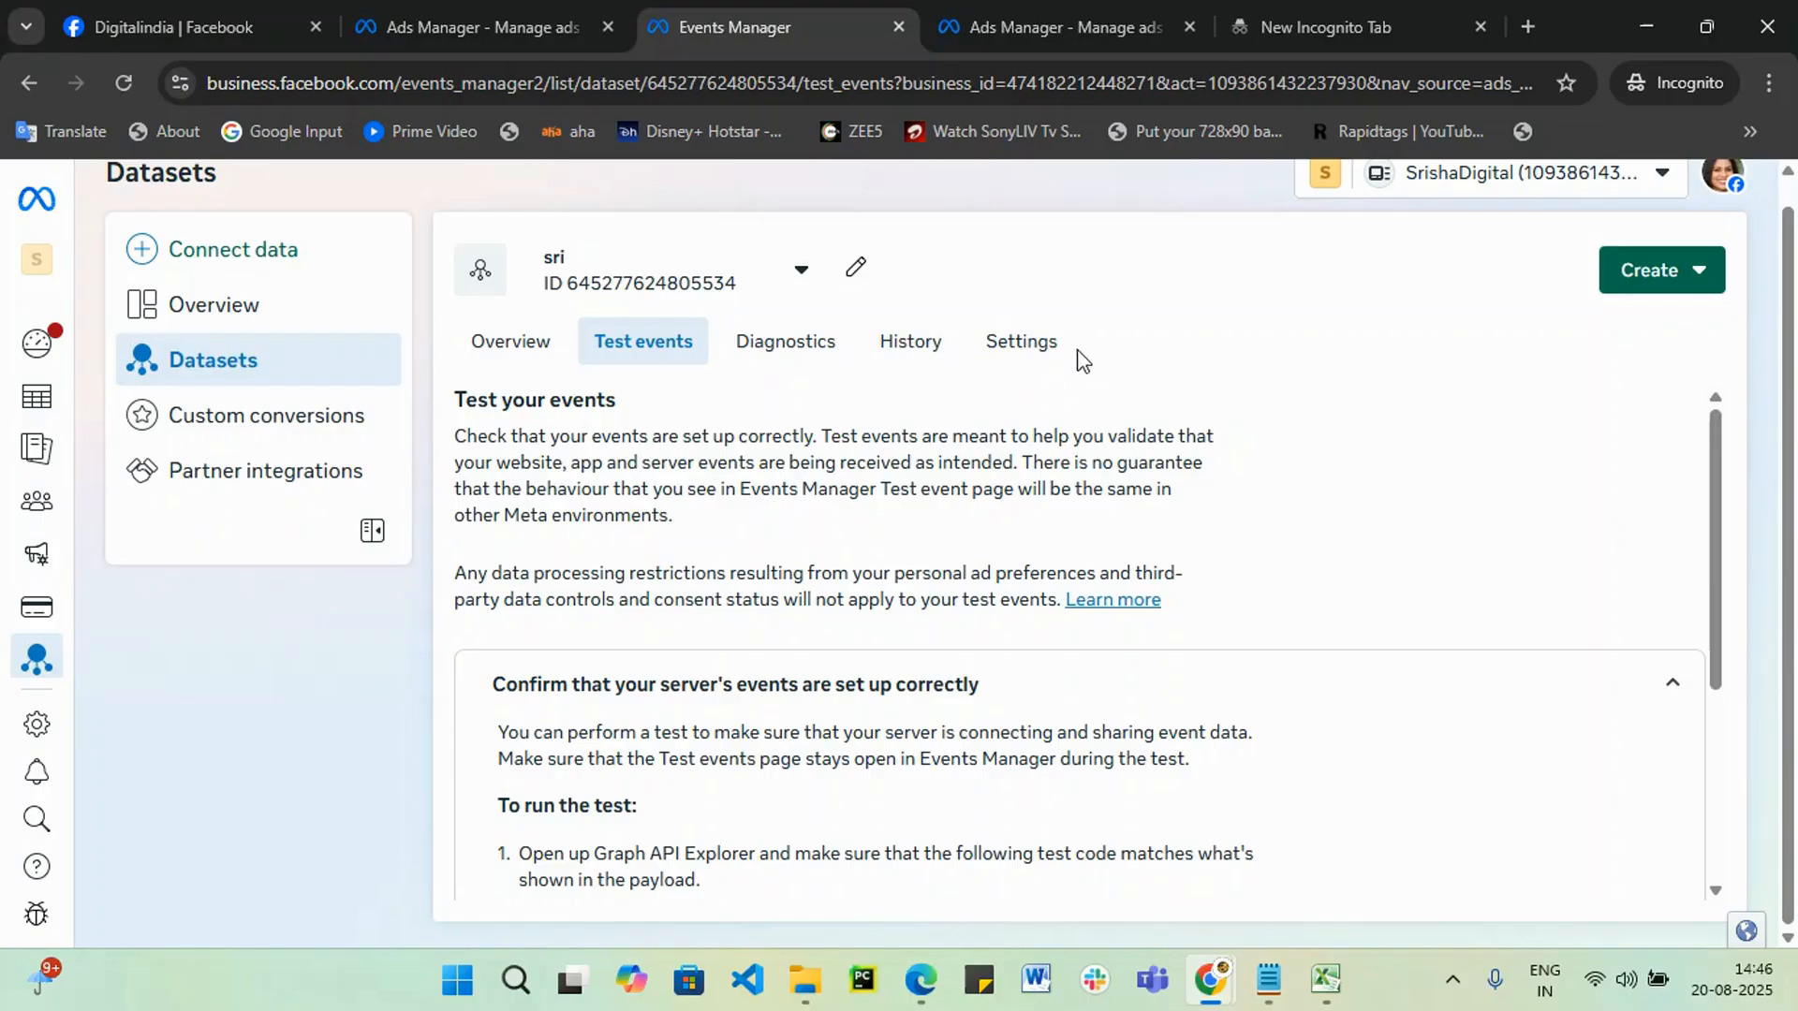
- Look at the dataset Settings, then bring up the Custom conversions get-started page
left_click(1048, 358)
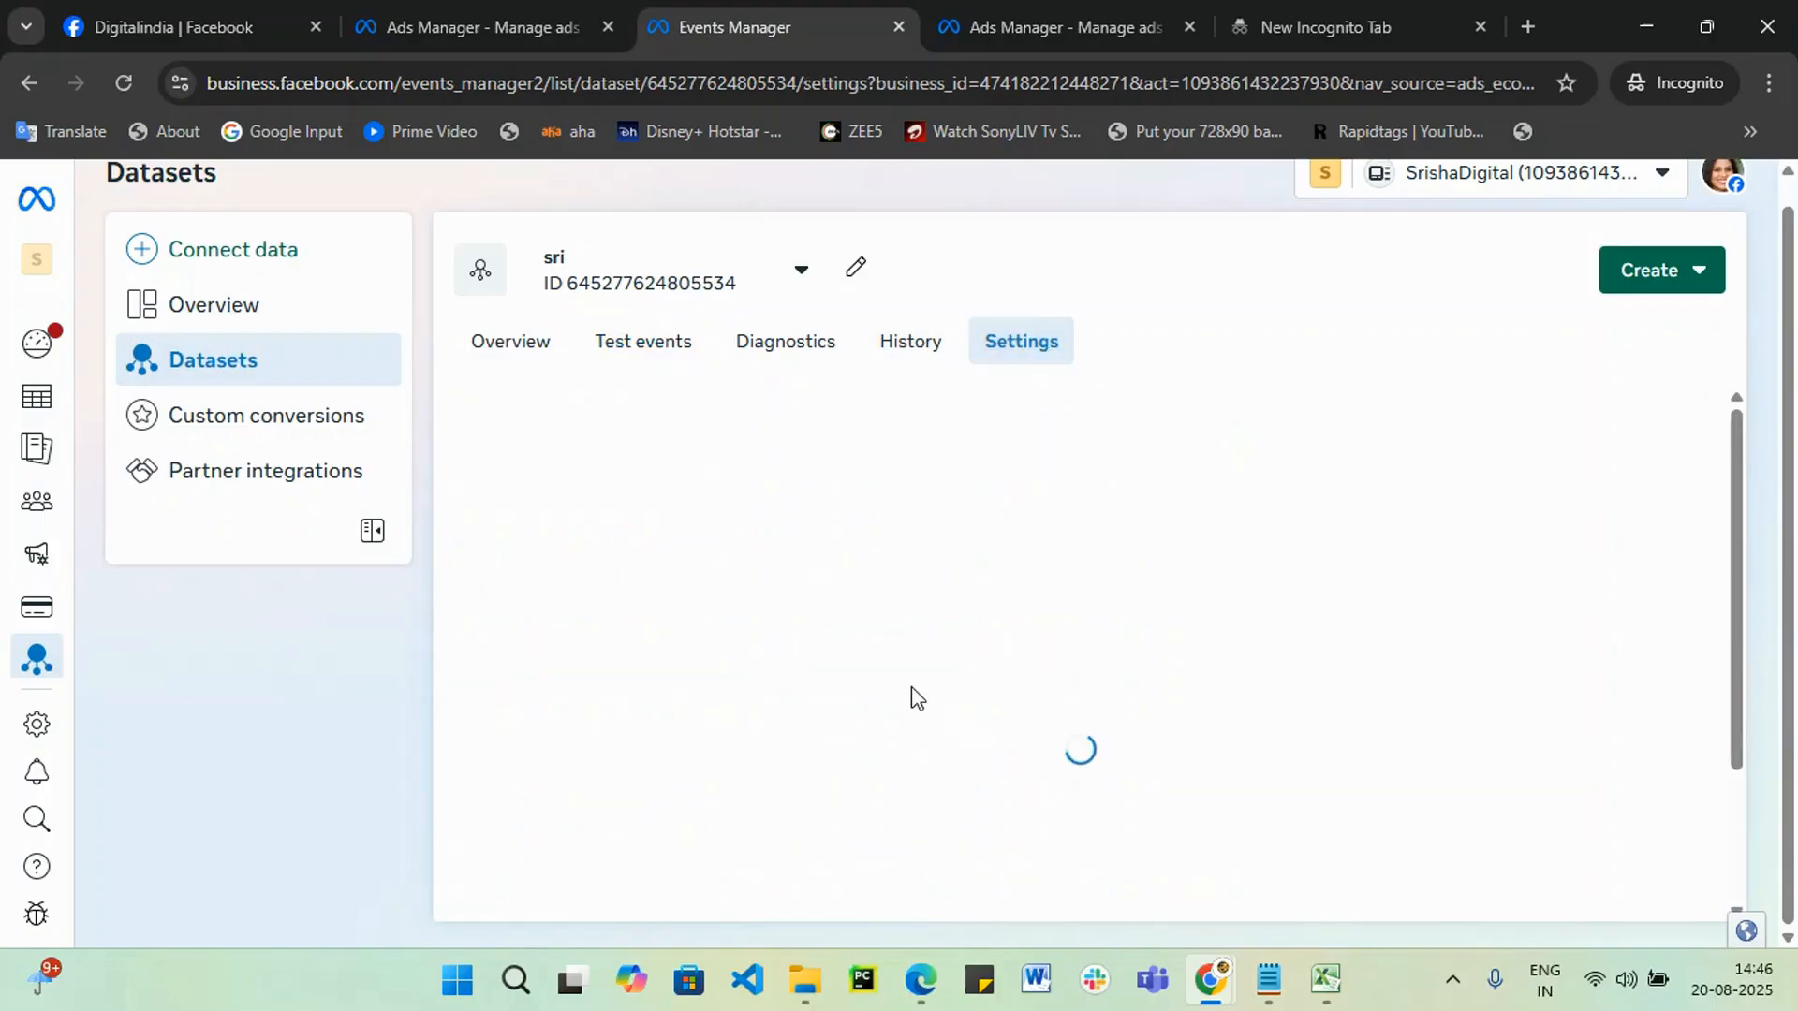
left_click(274, 413)
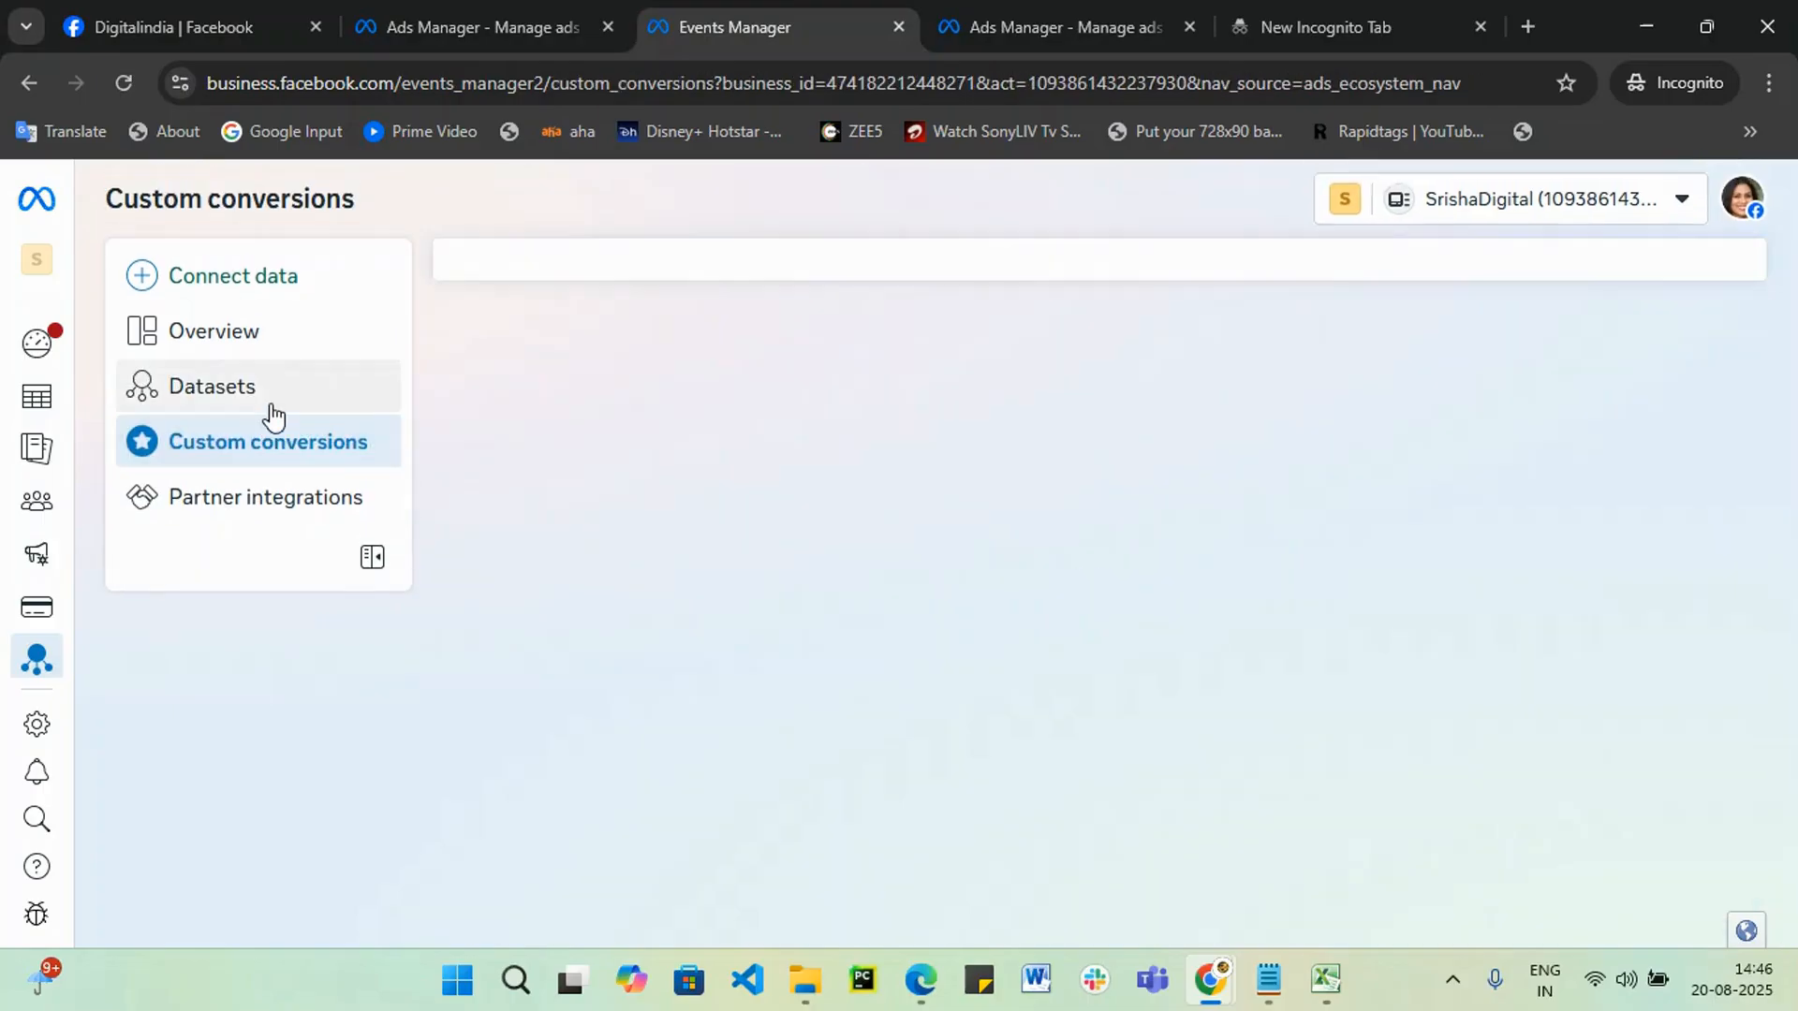
scroll(1166, 733, "down", 2)
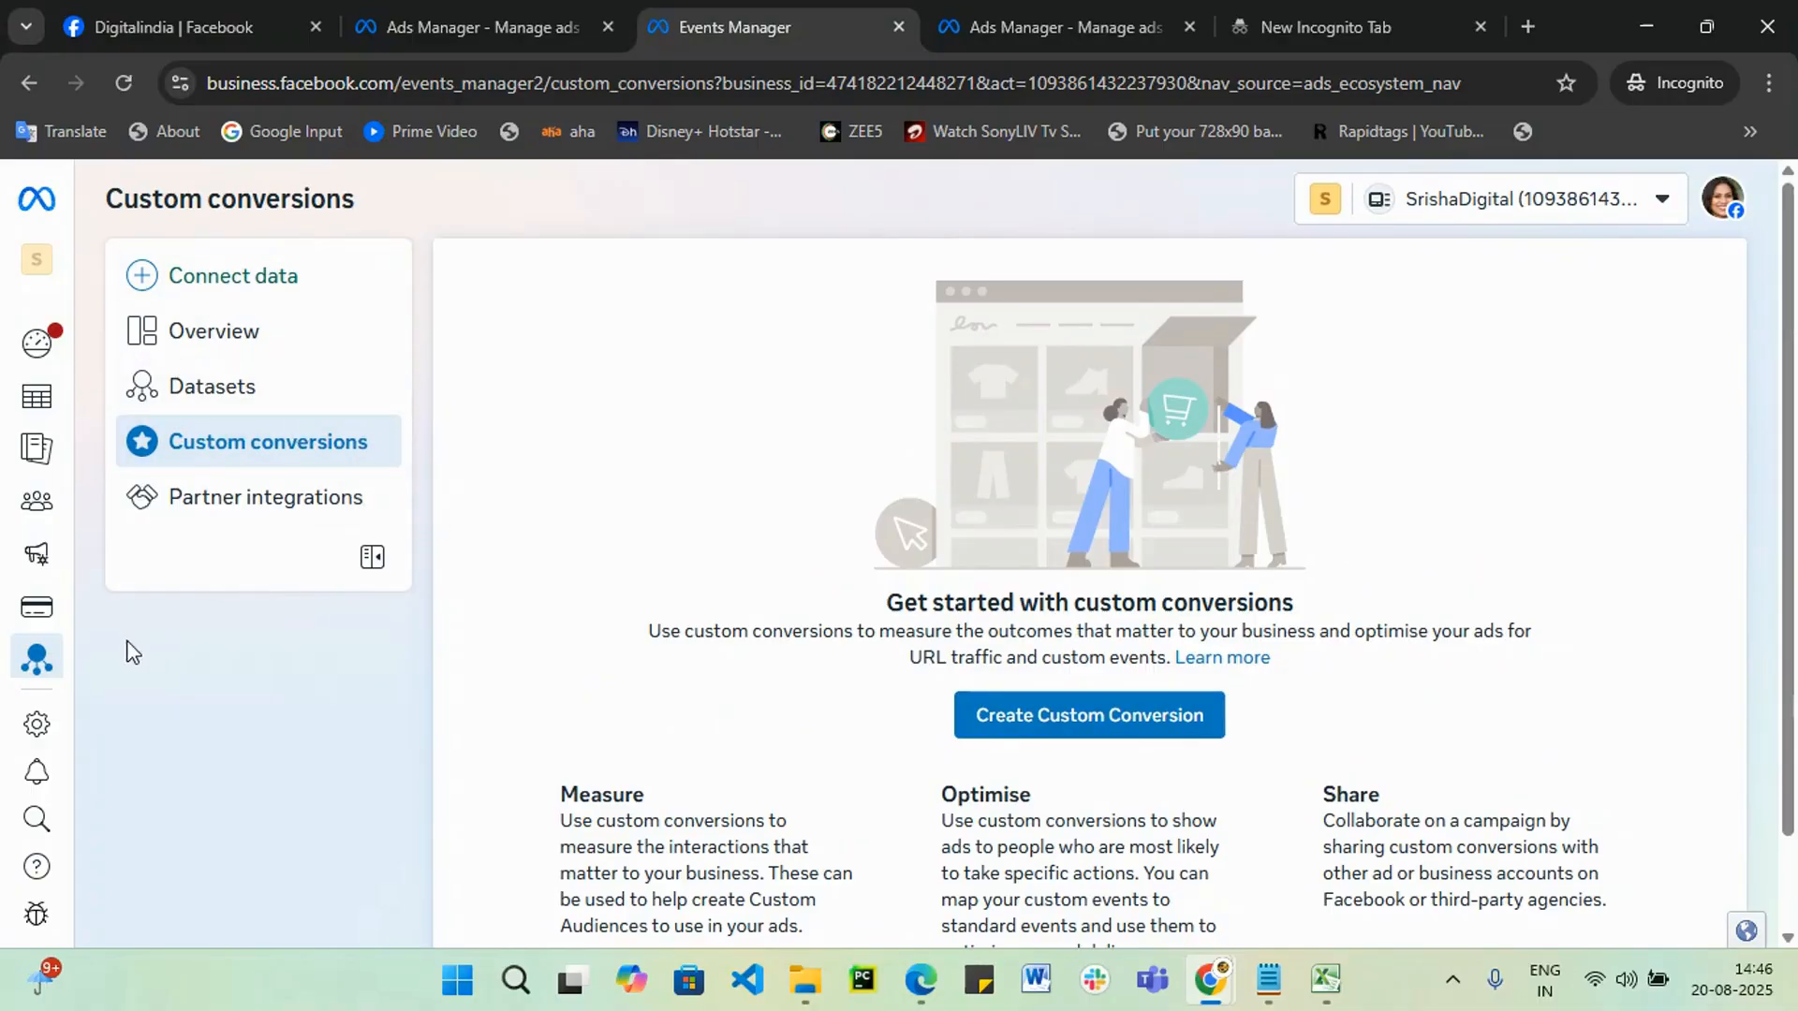
mouse_move(70, 394)
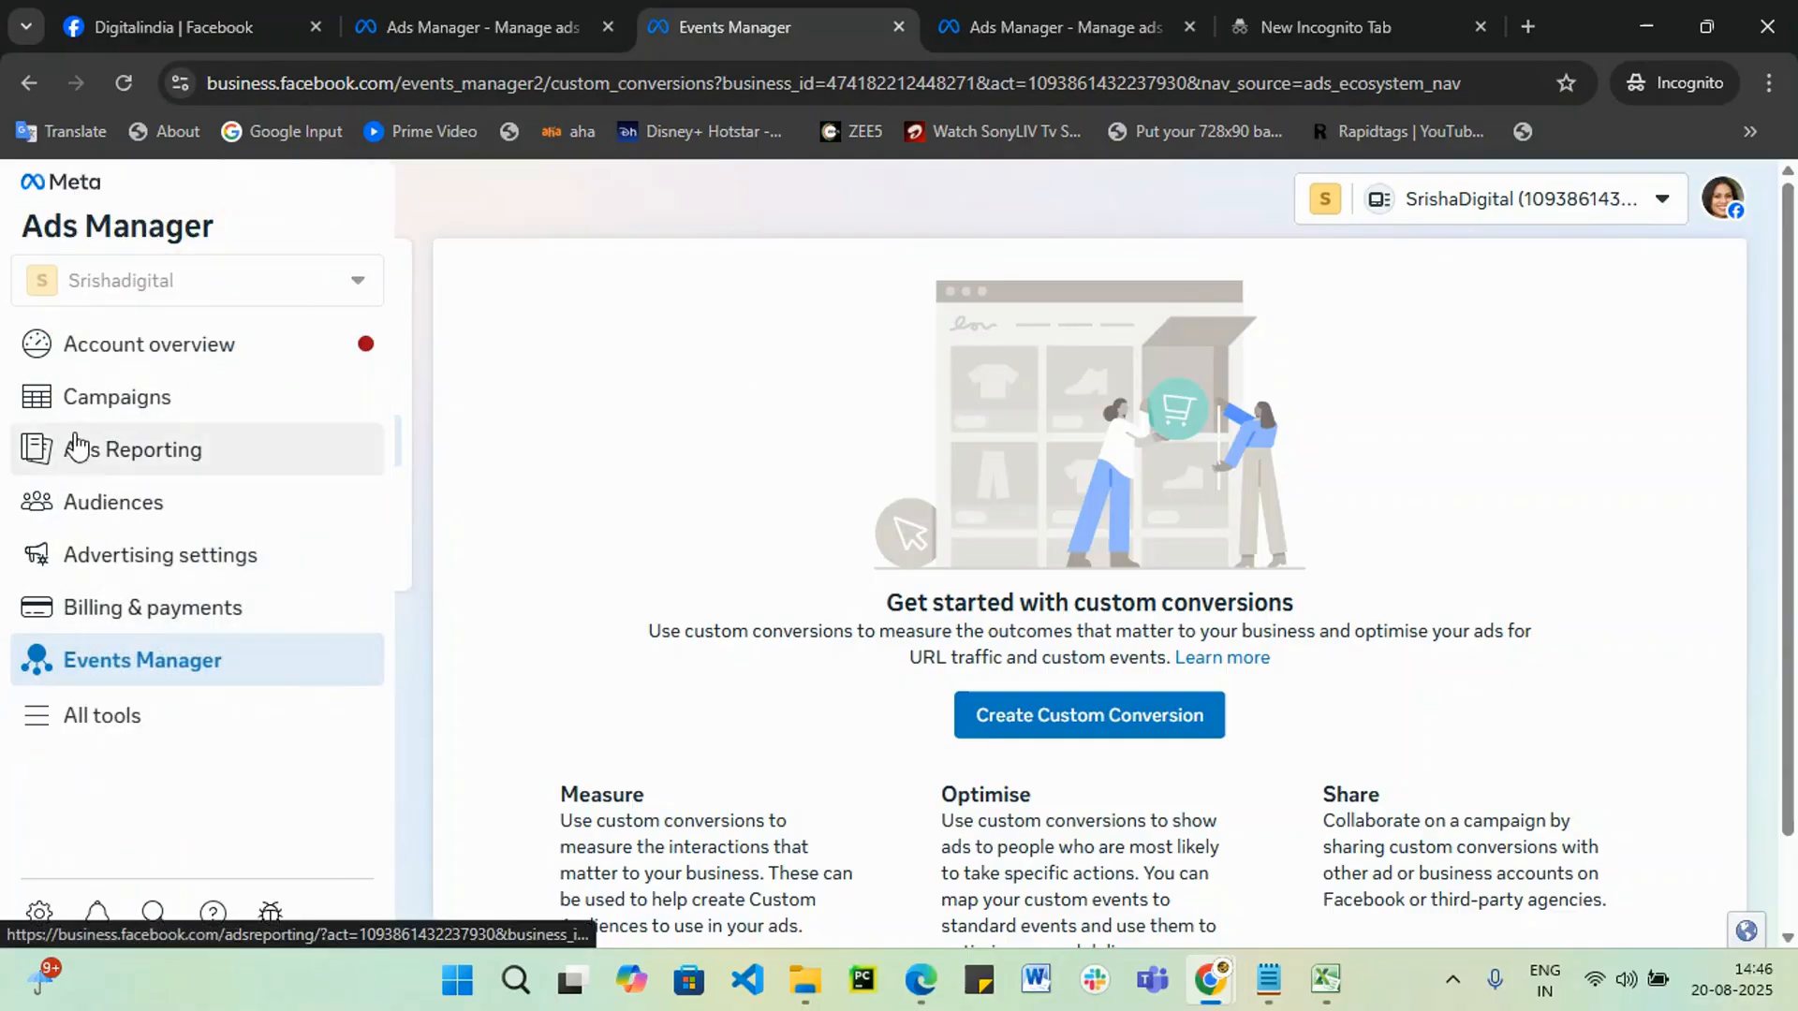
- Close the account controls, campaigns, Ads Manager and incognito tabs, then minimise the incognito window
left_click(93, 412)
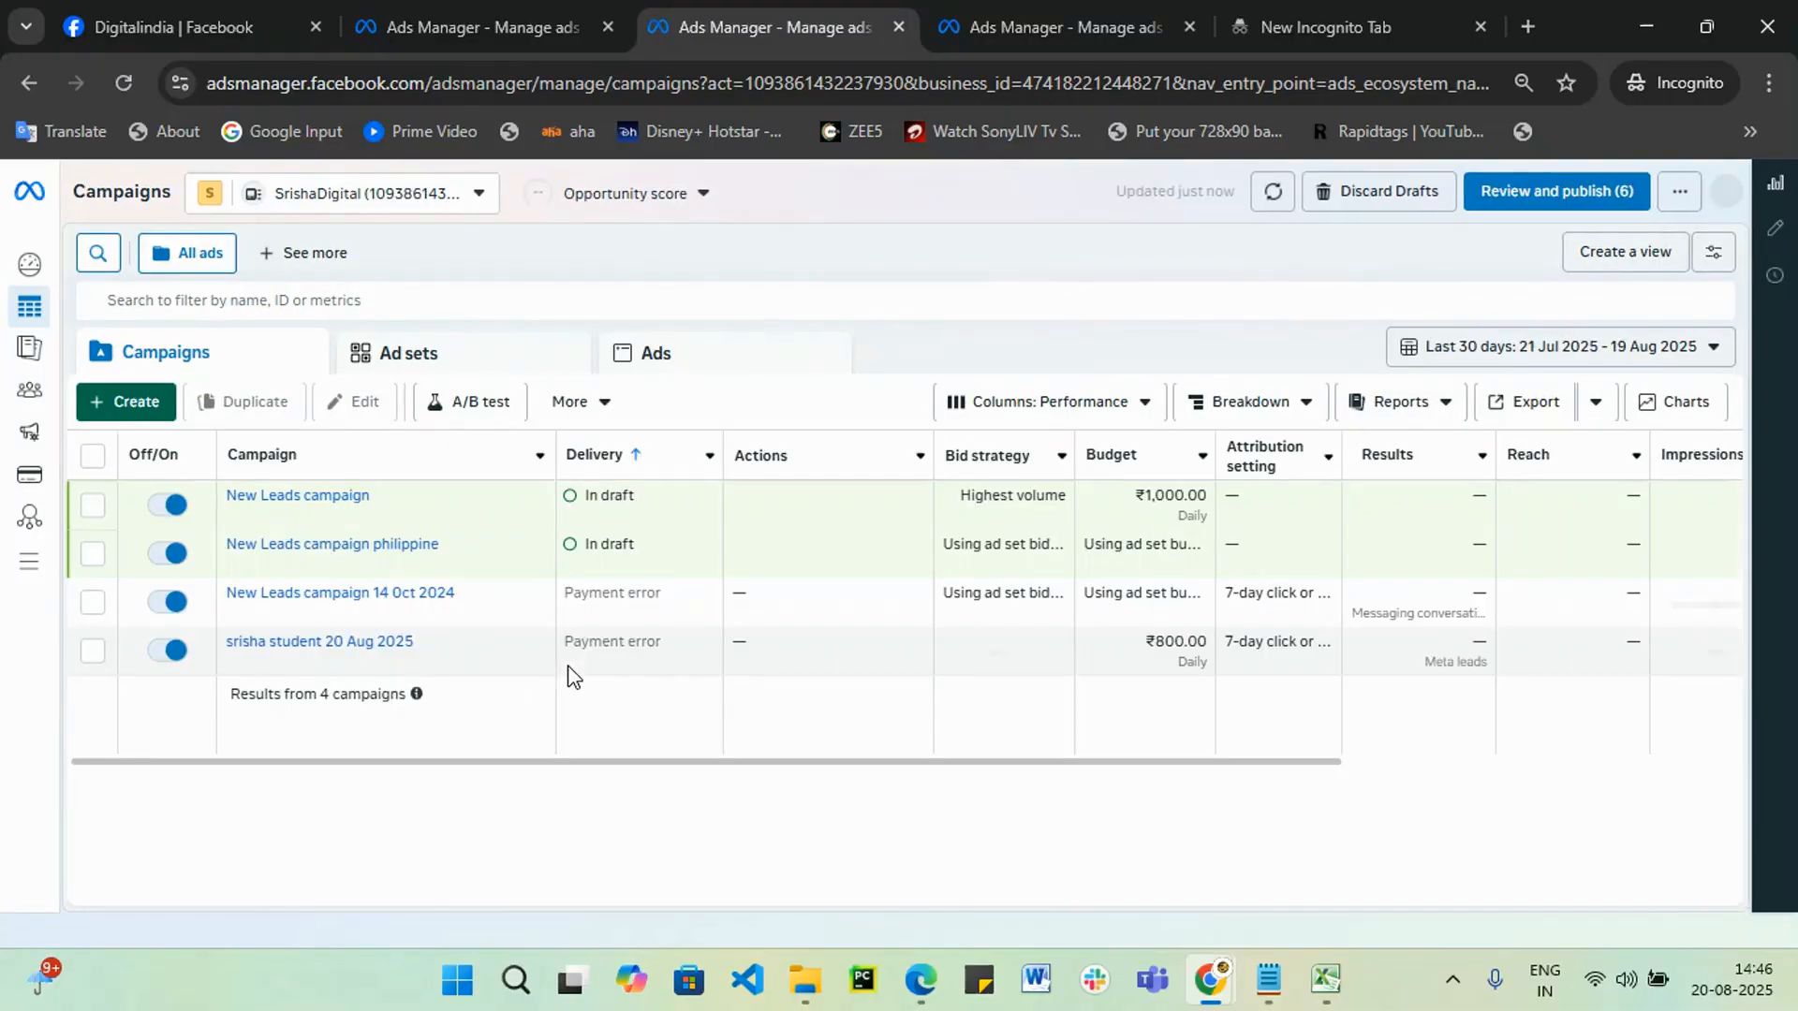
left_click(1002, 2)
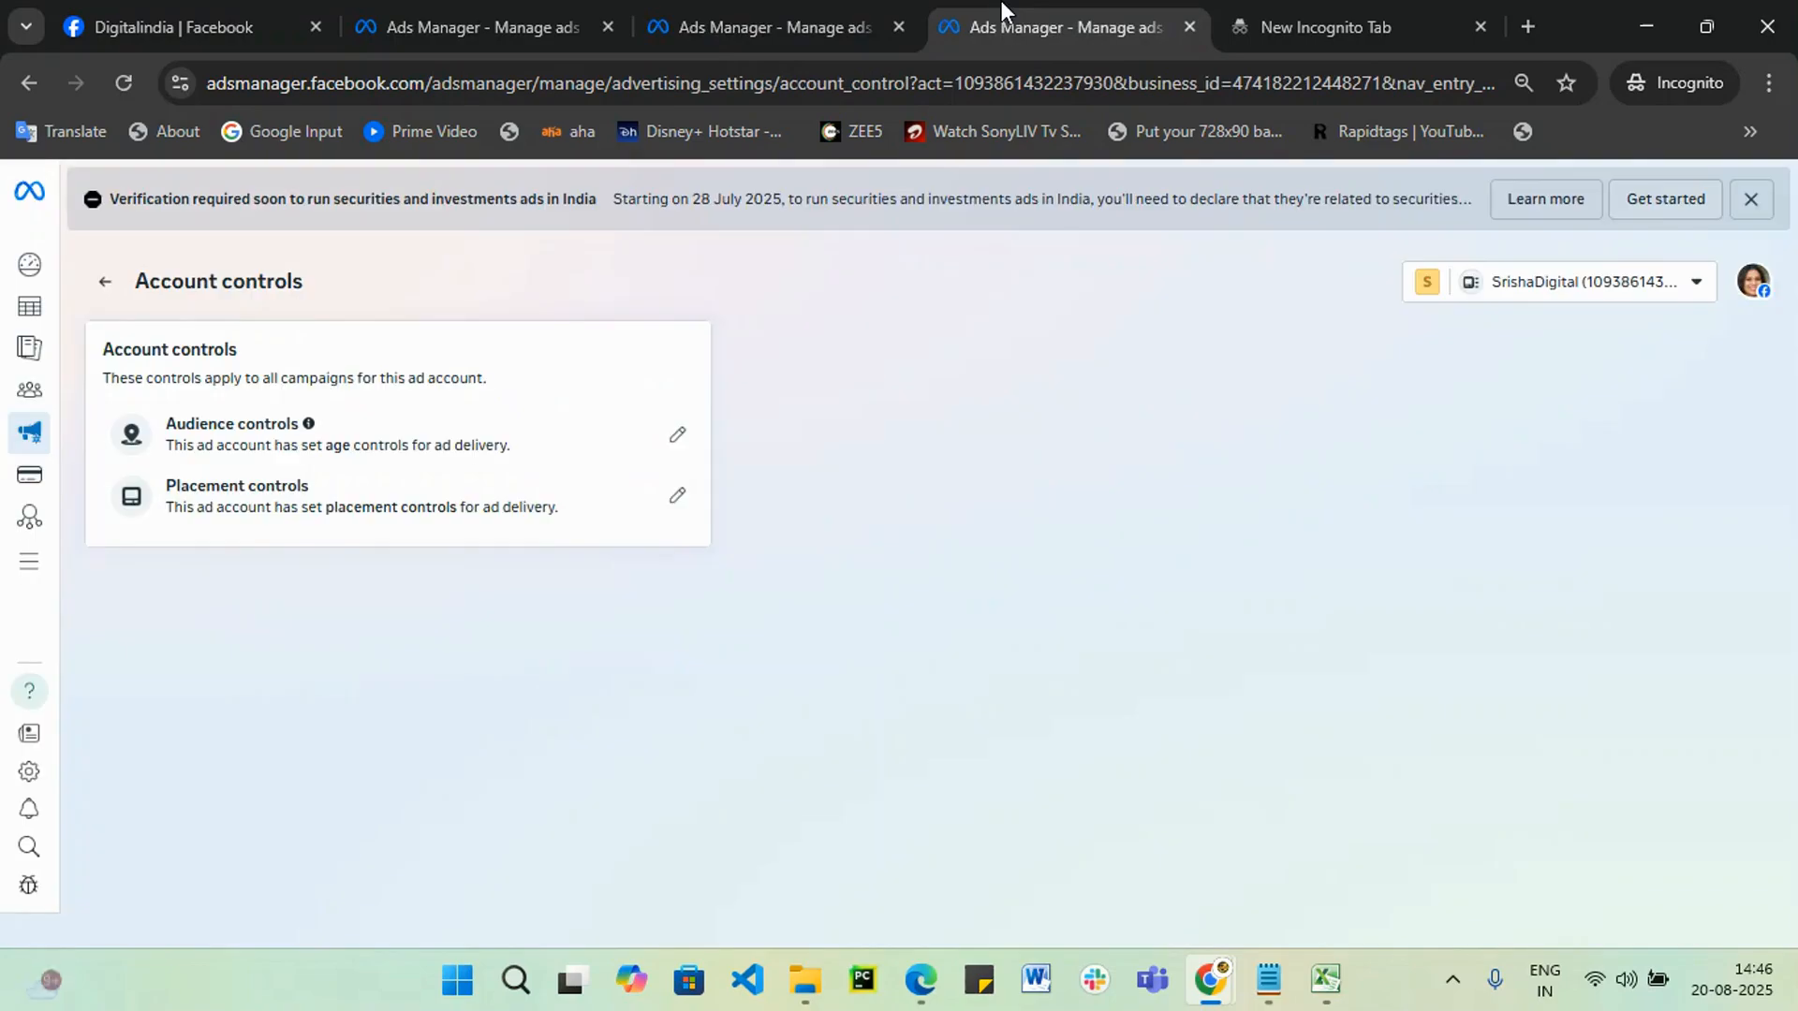
left_click(1189, 26)
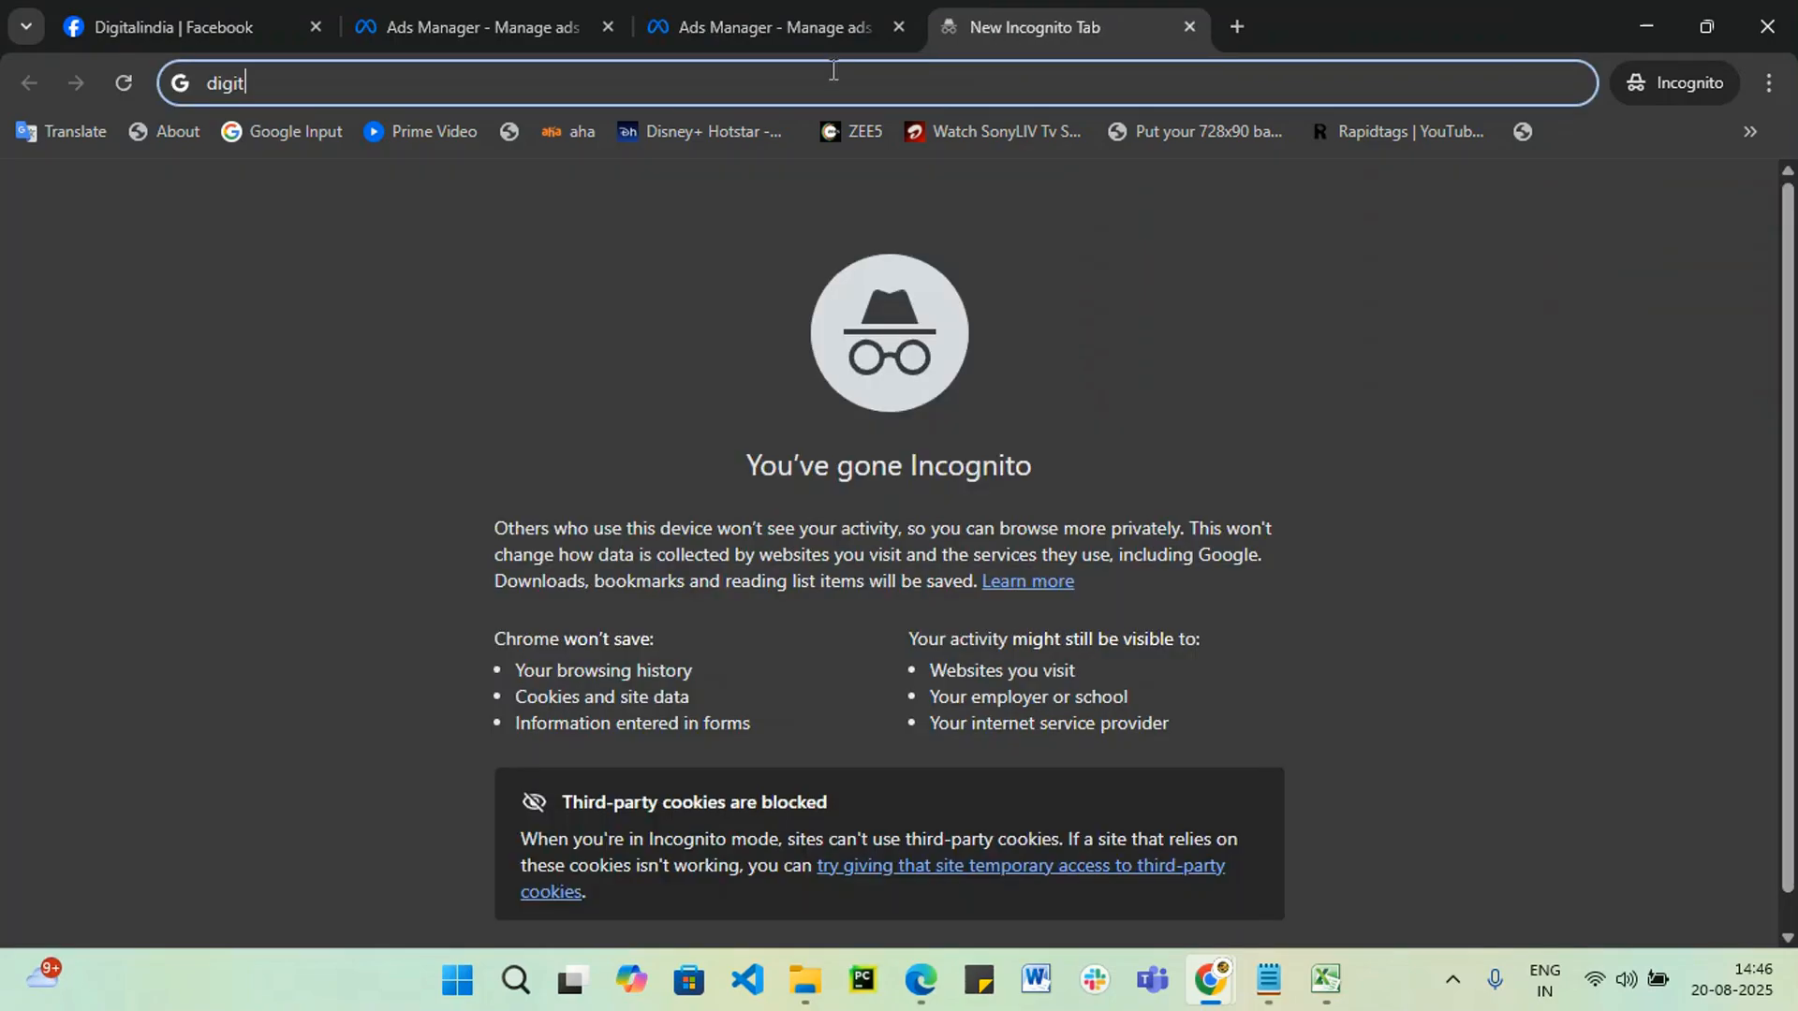
left_click(852, 28)
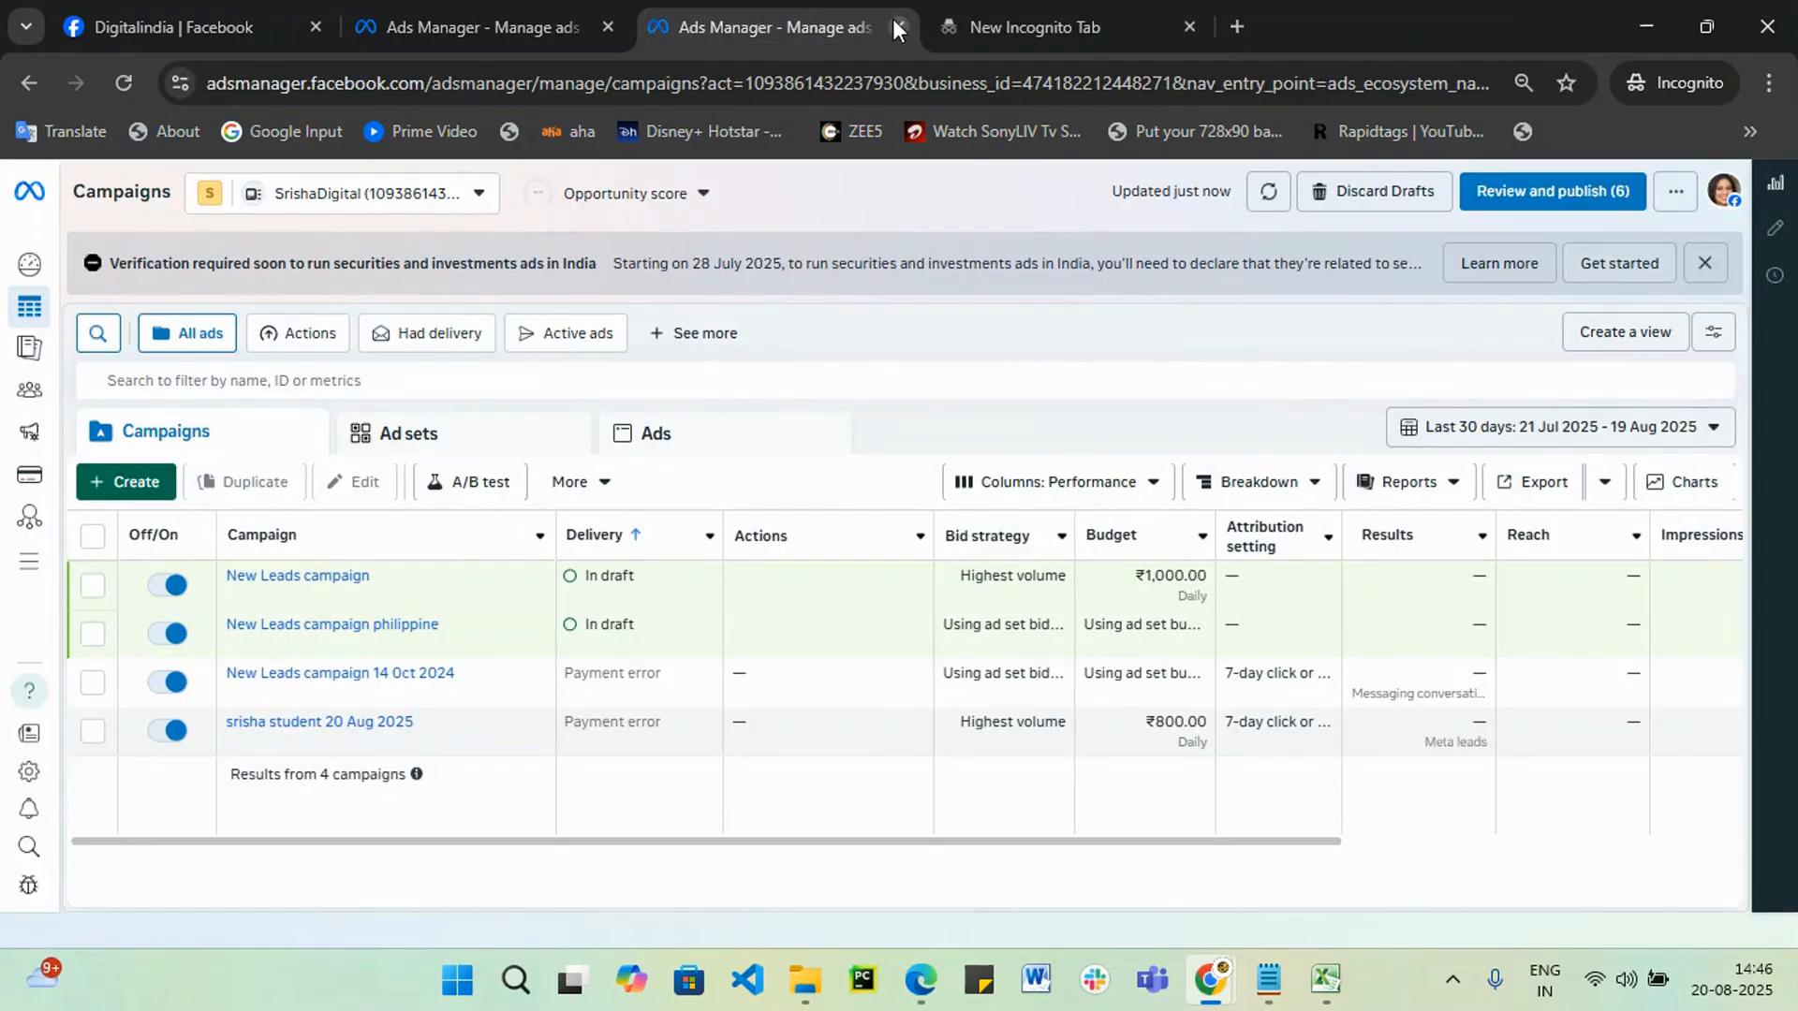
left_click(899, 27)
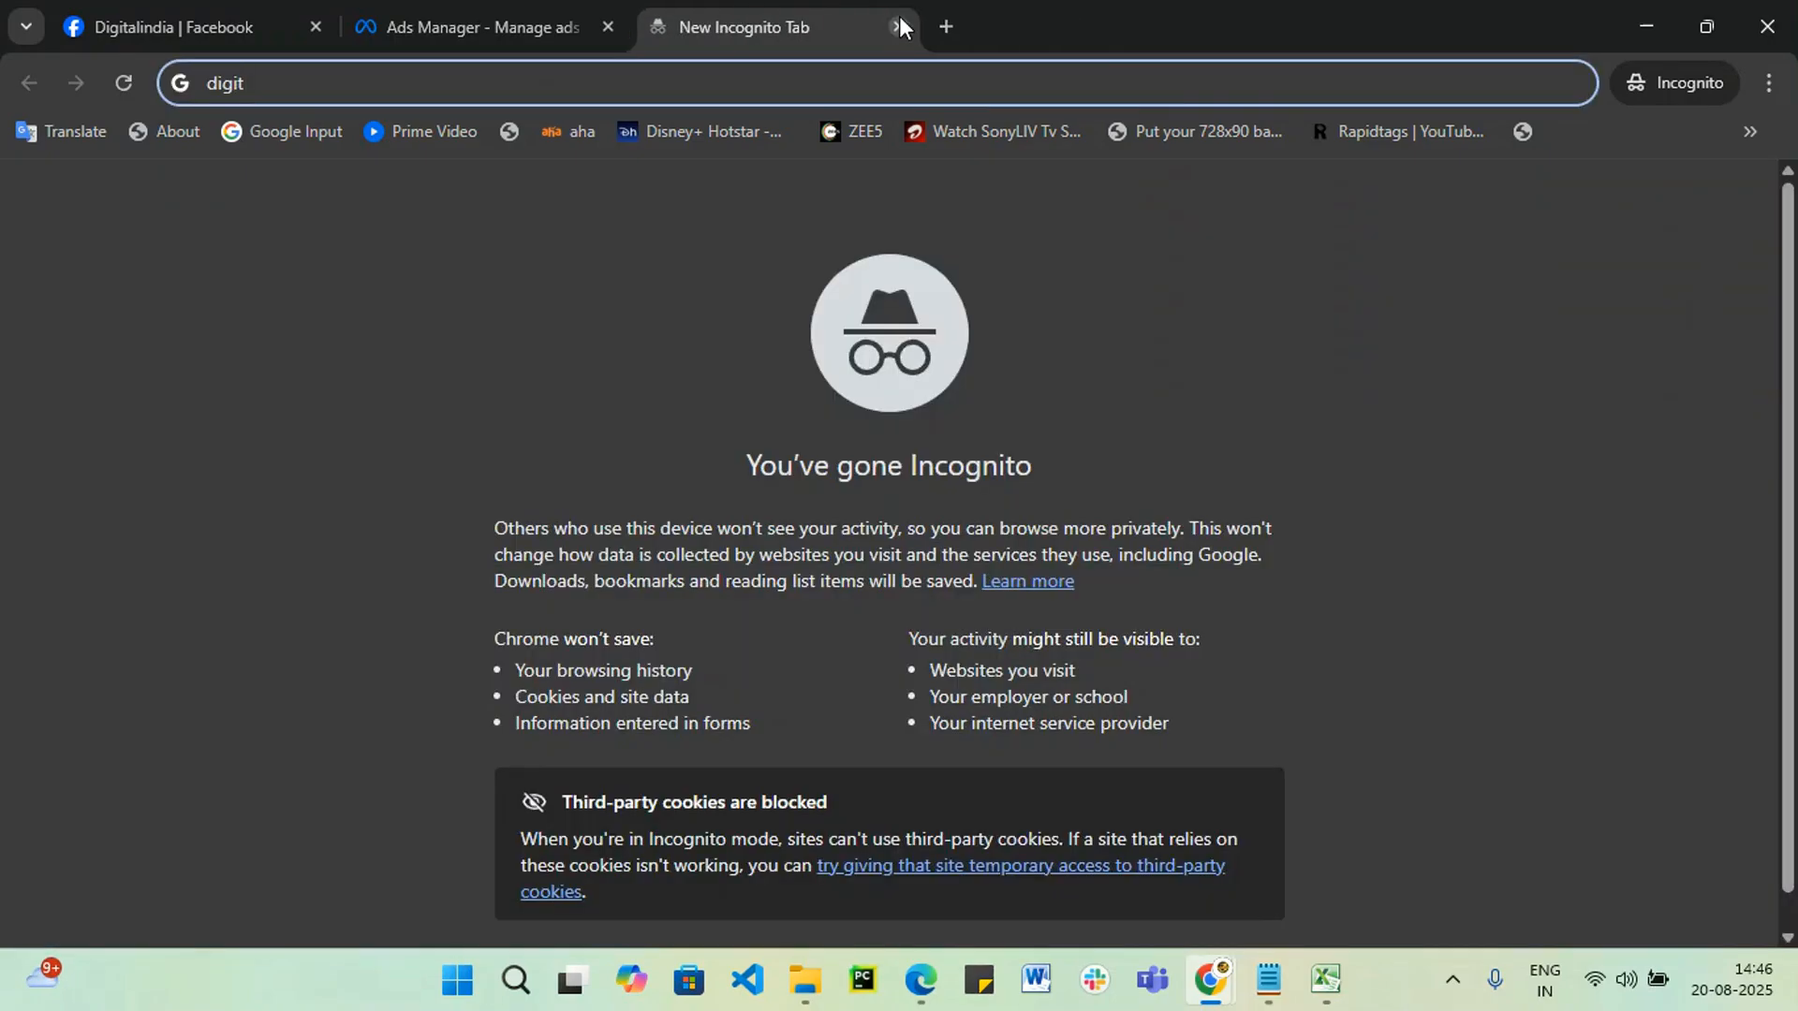
left_click(899, 26)
left_click(650, 27)
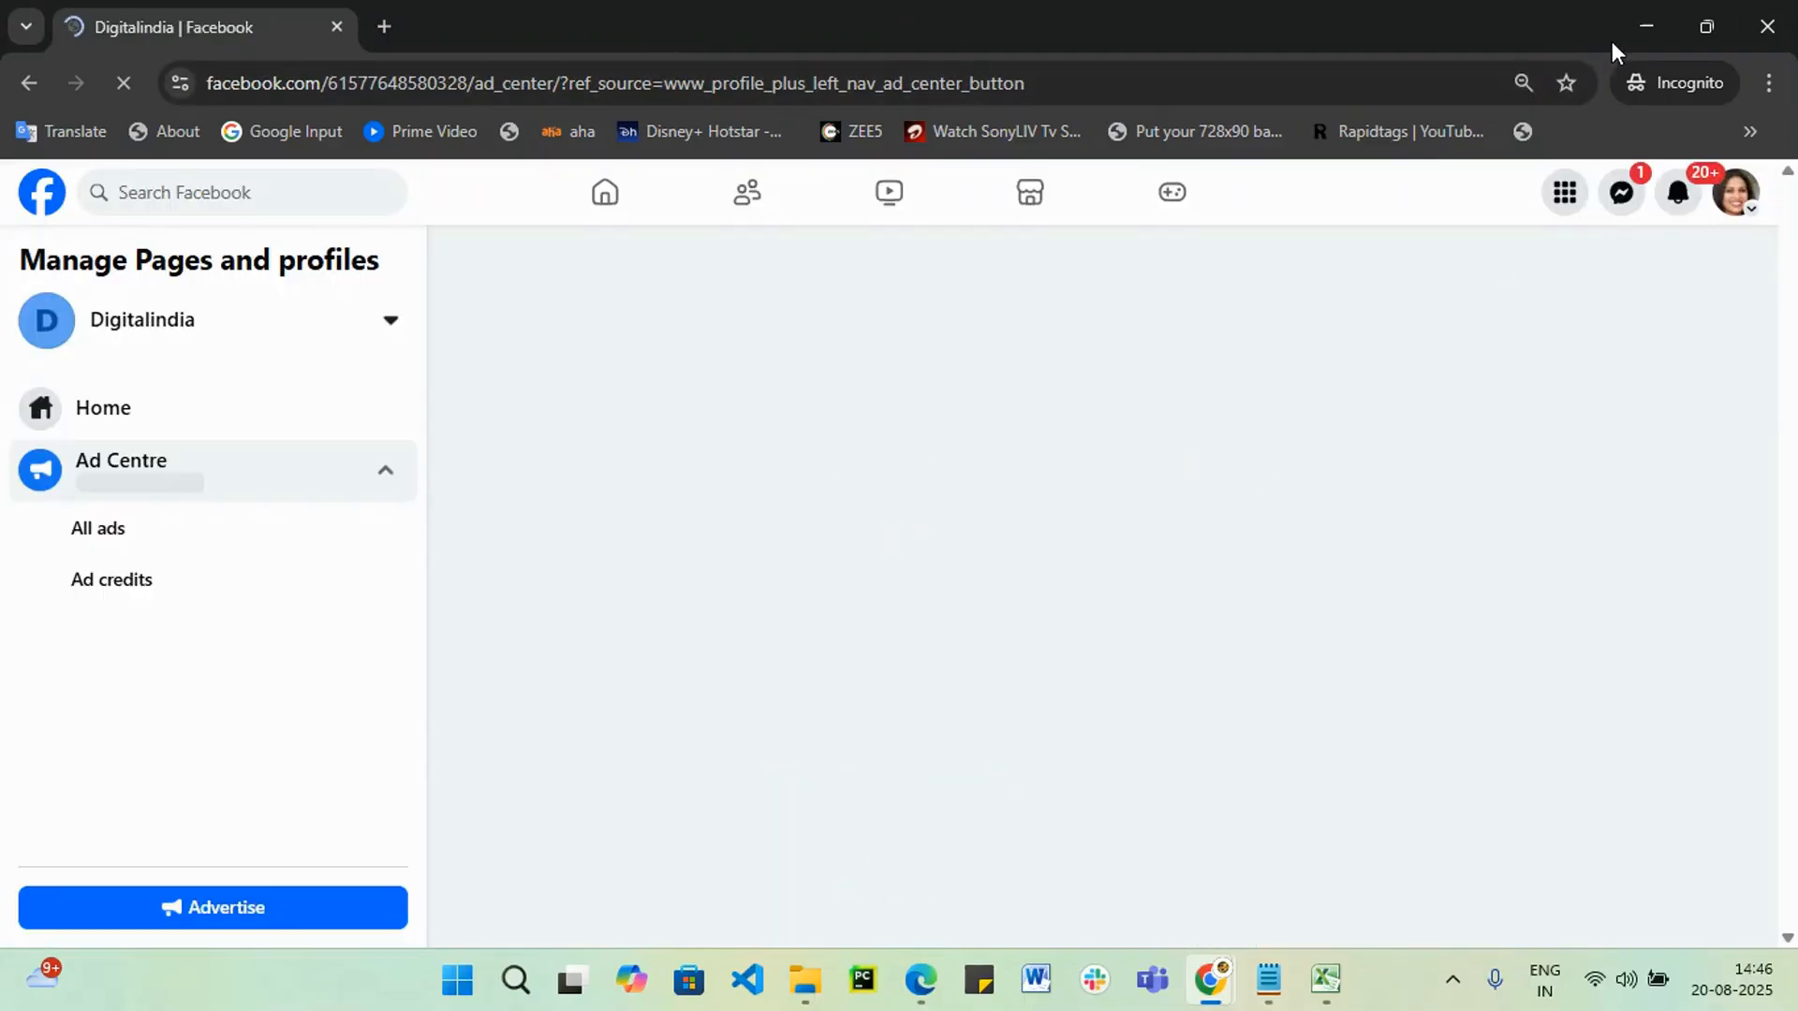
left_click(1644, 26)
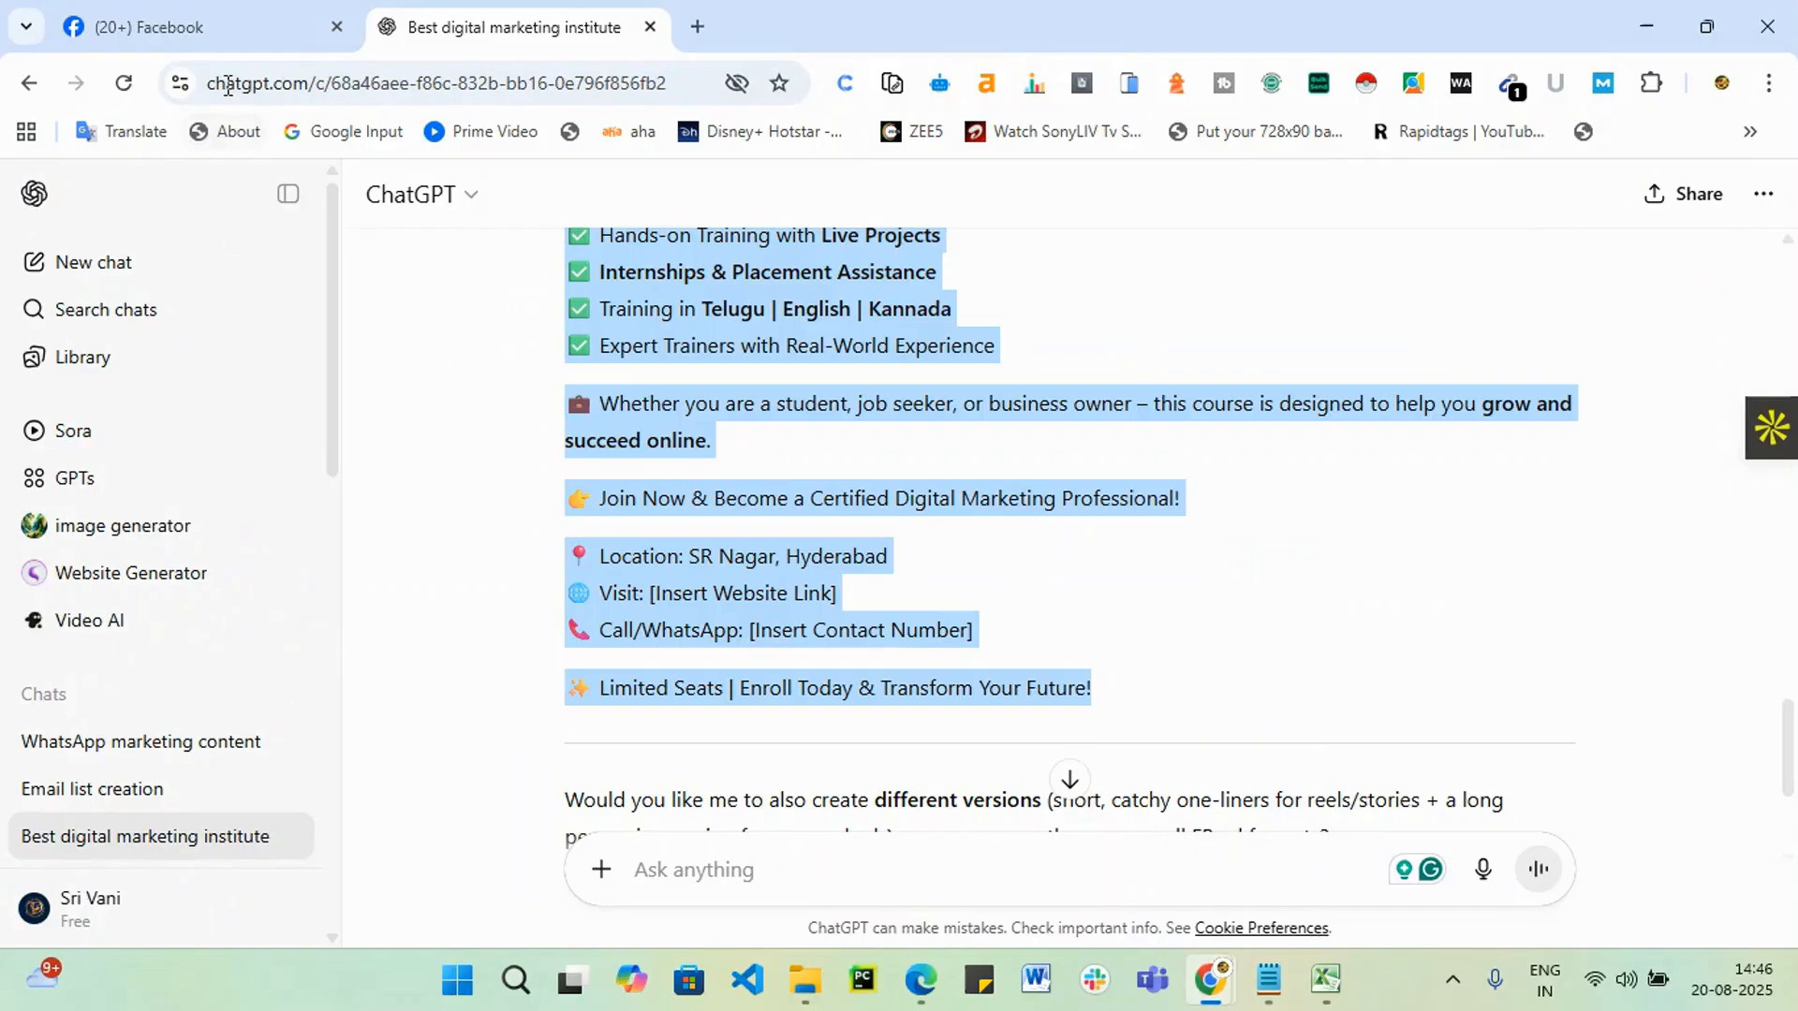
- Leave the Google Meet call and stop the screen recording at 52:05
left_click(630, 838)
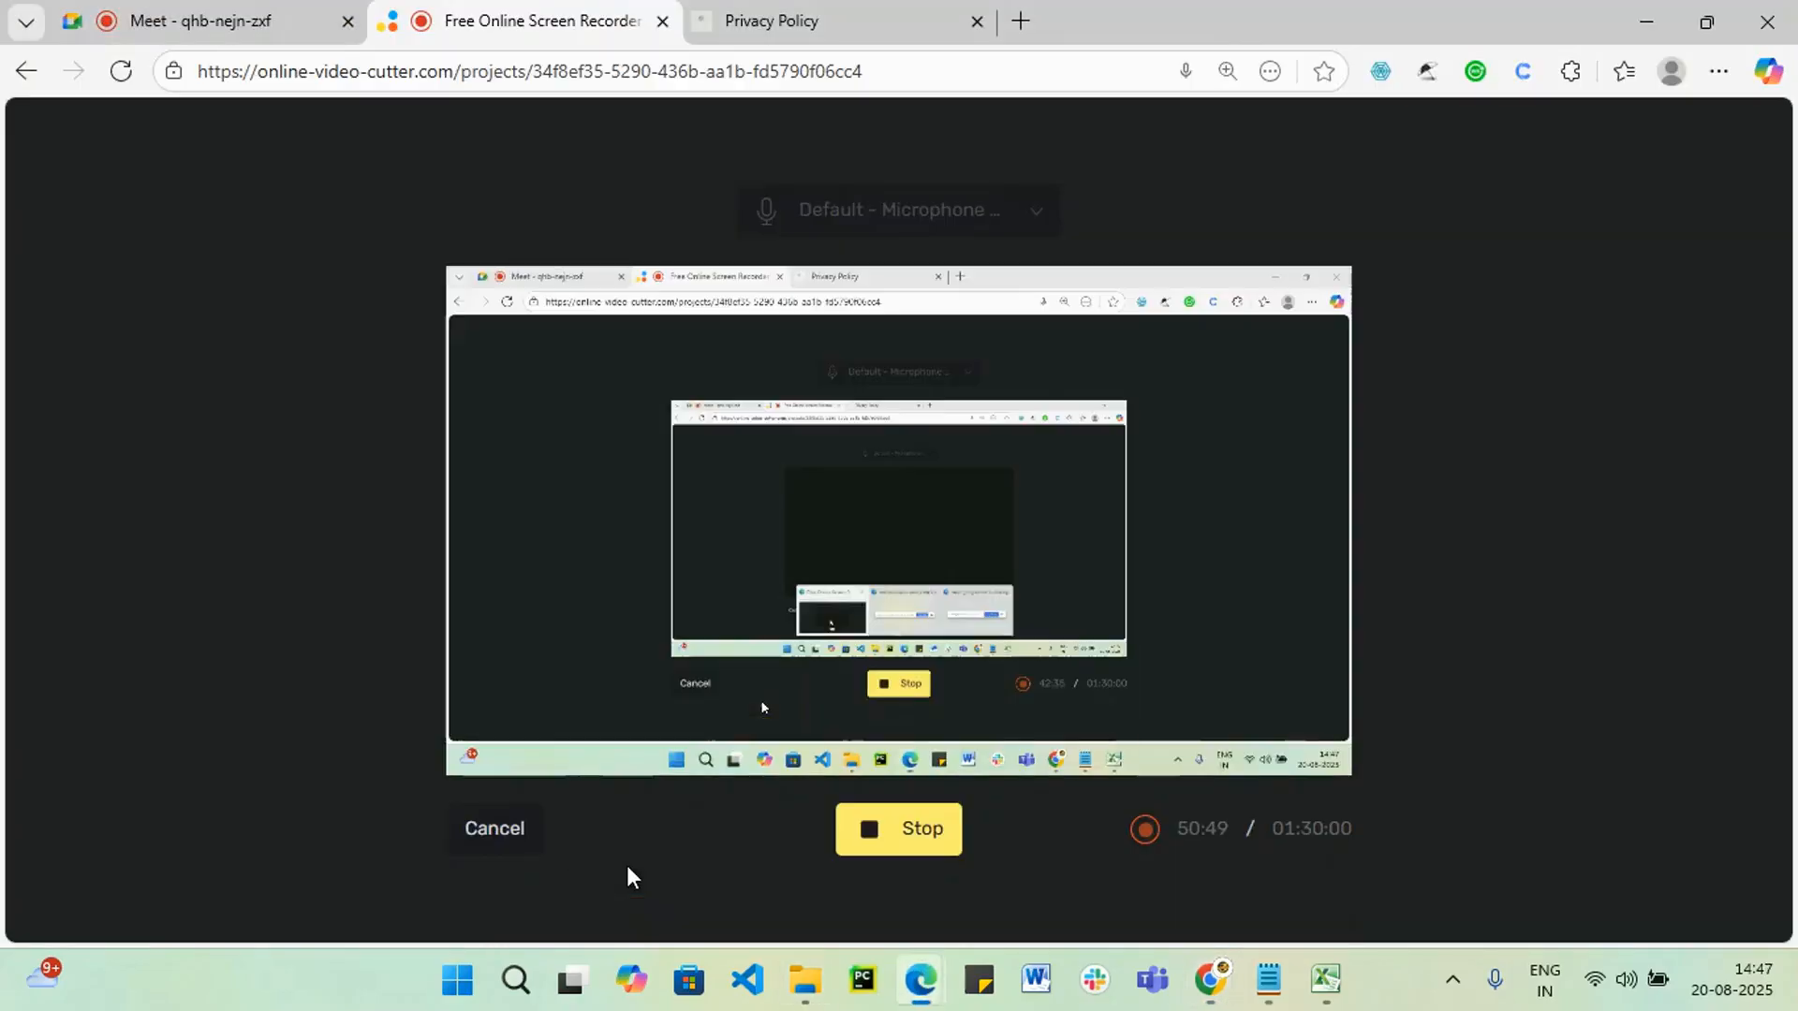
left_click(141, 20)
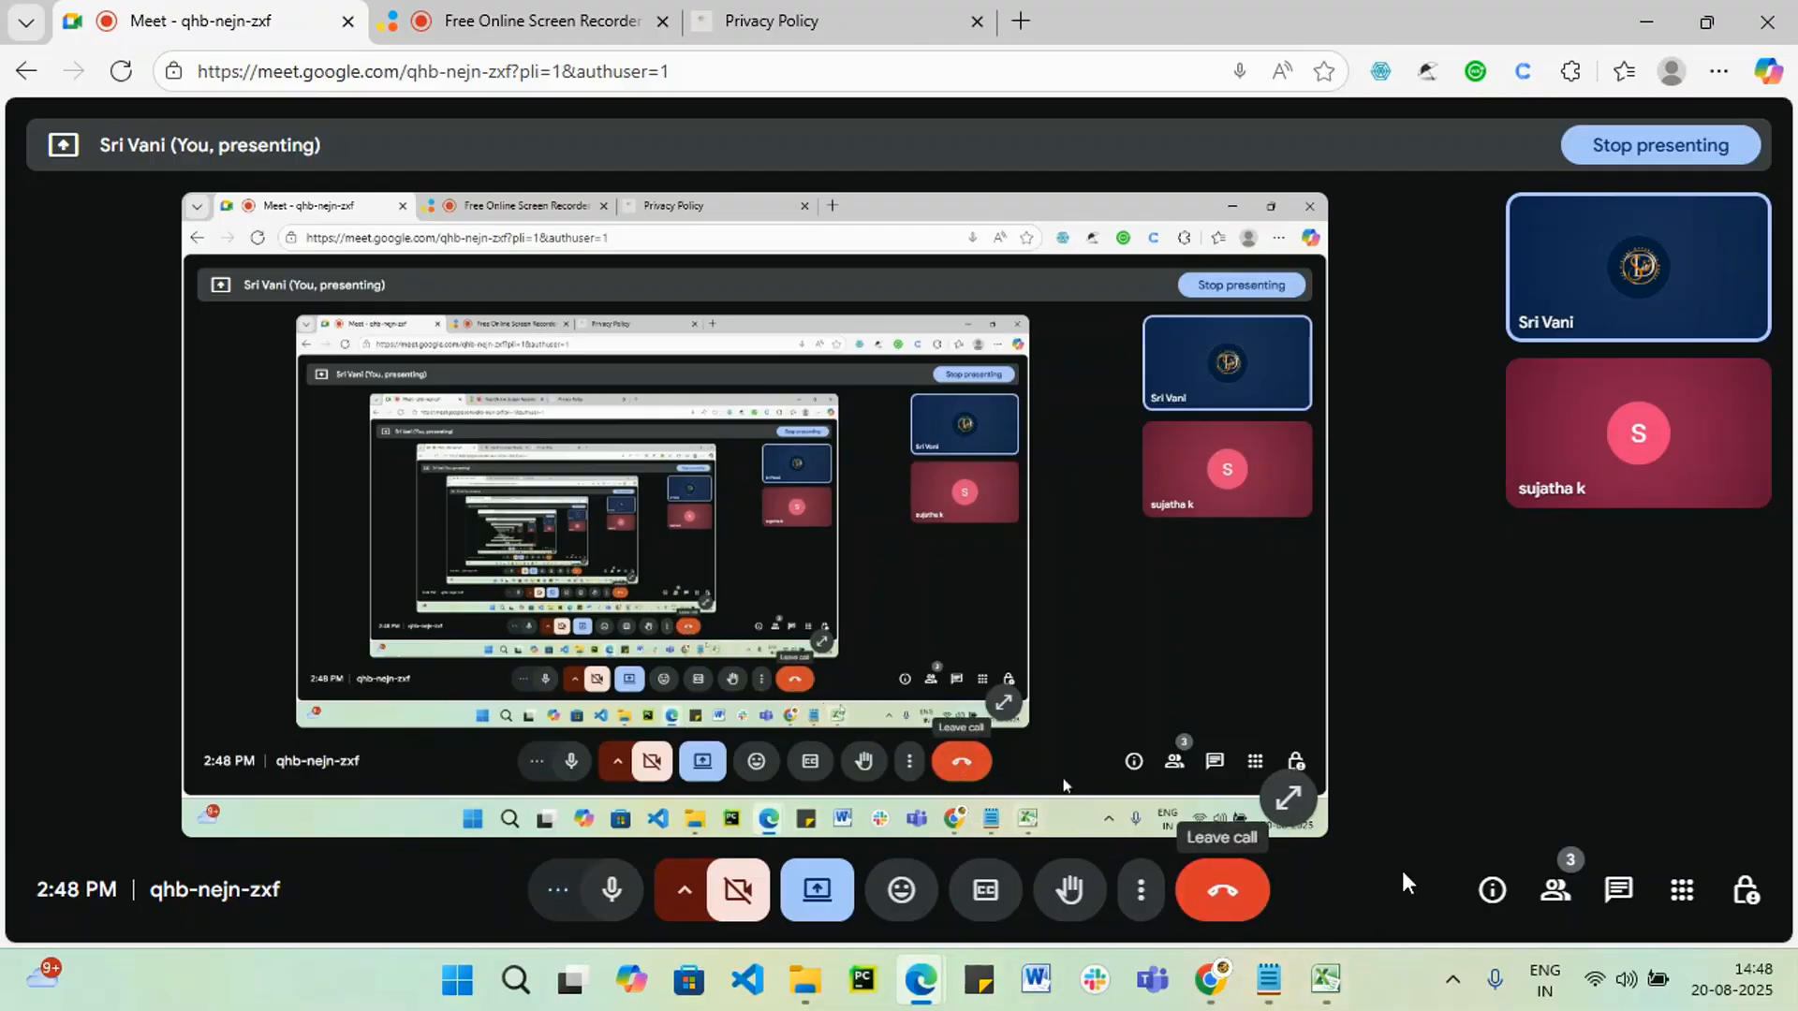
left_click(1231, 897)
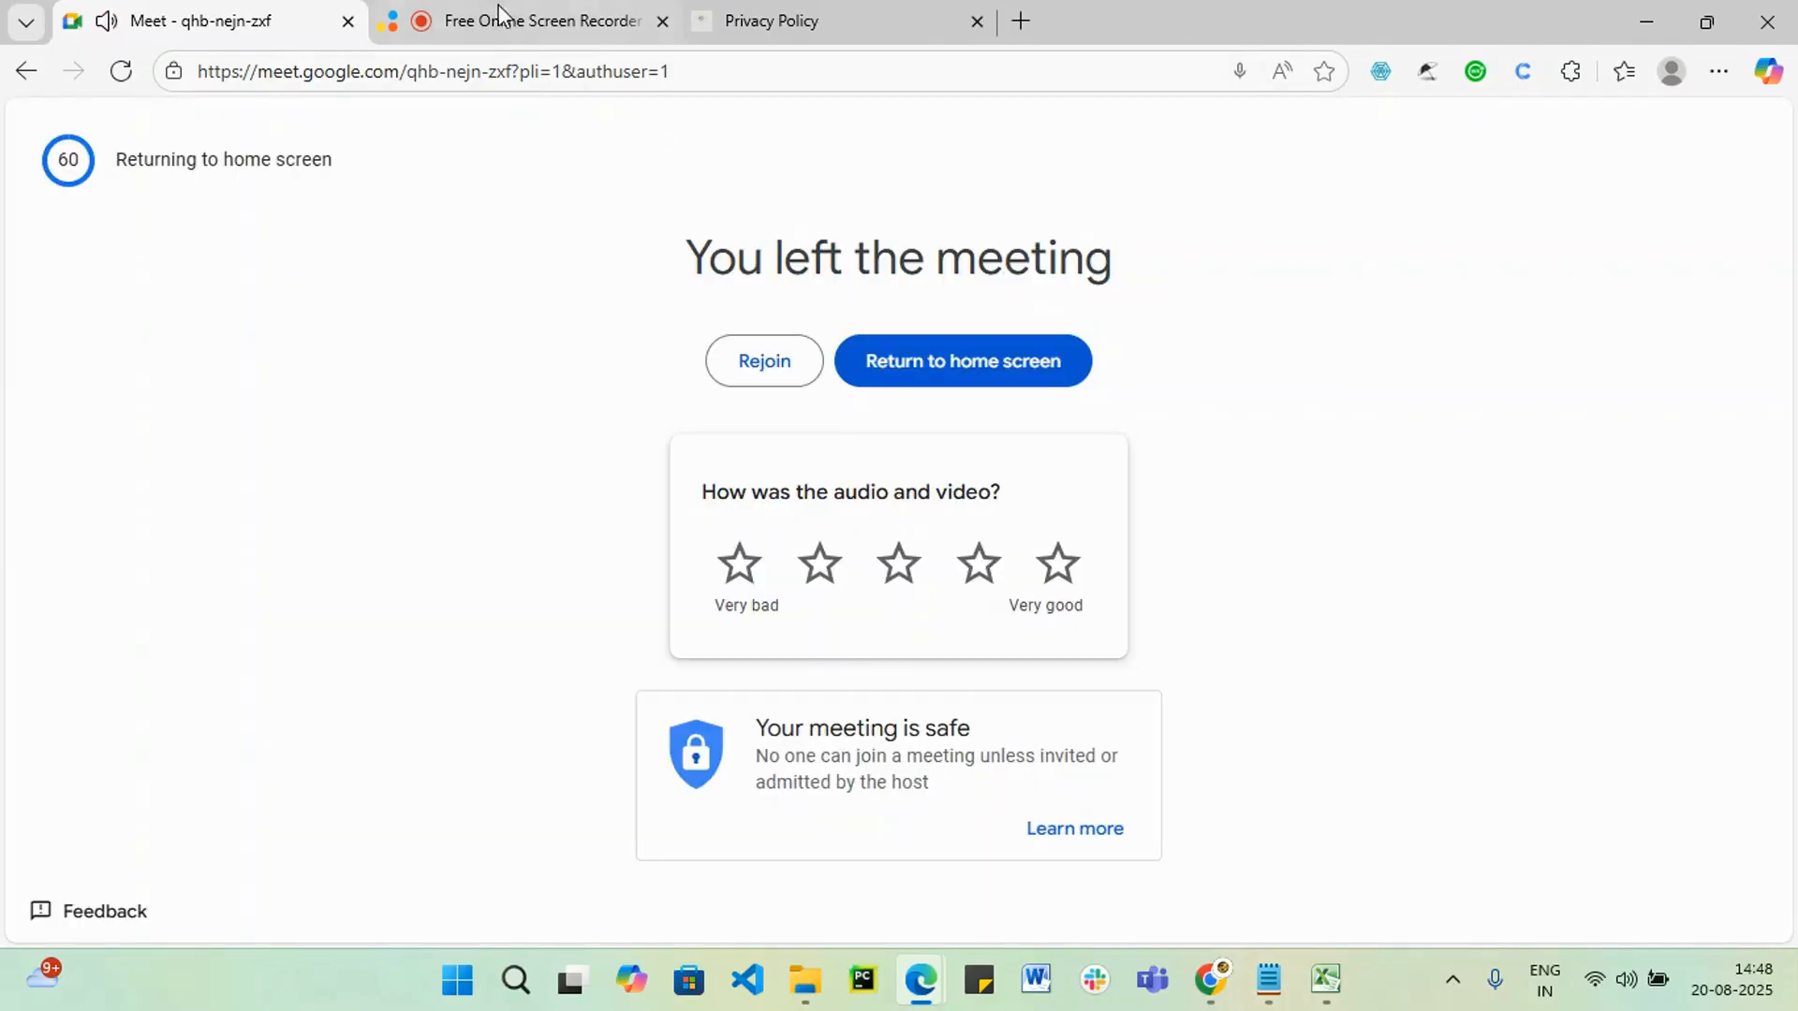
left_click(496, 21)
left_click(948, 837)
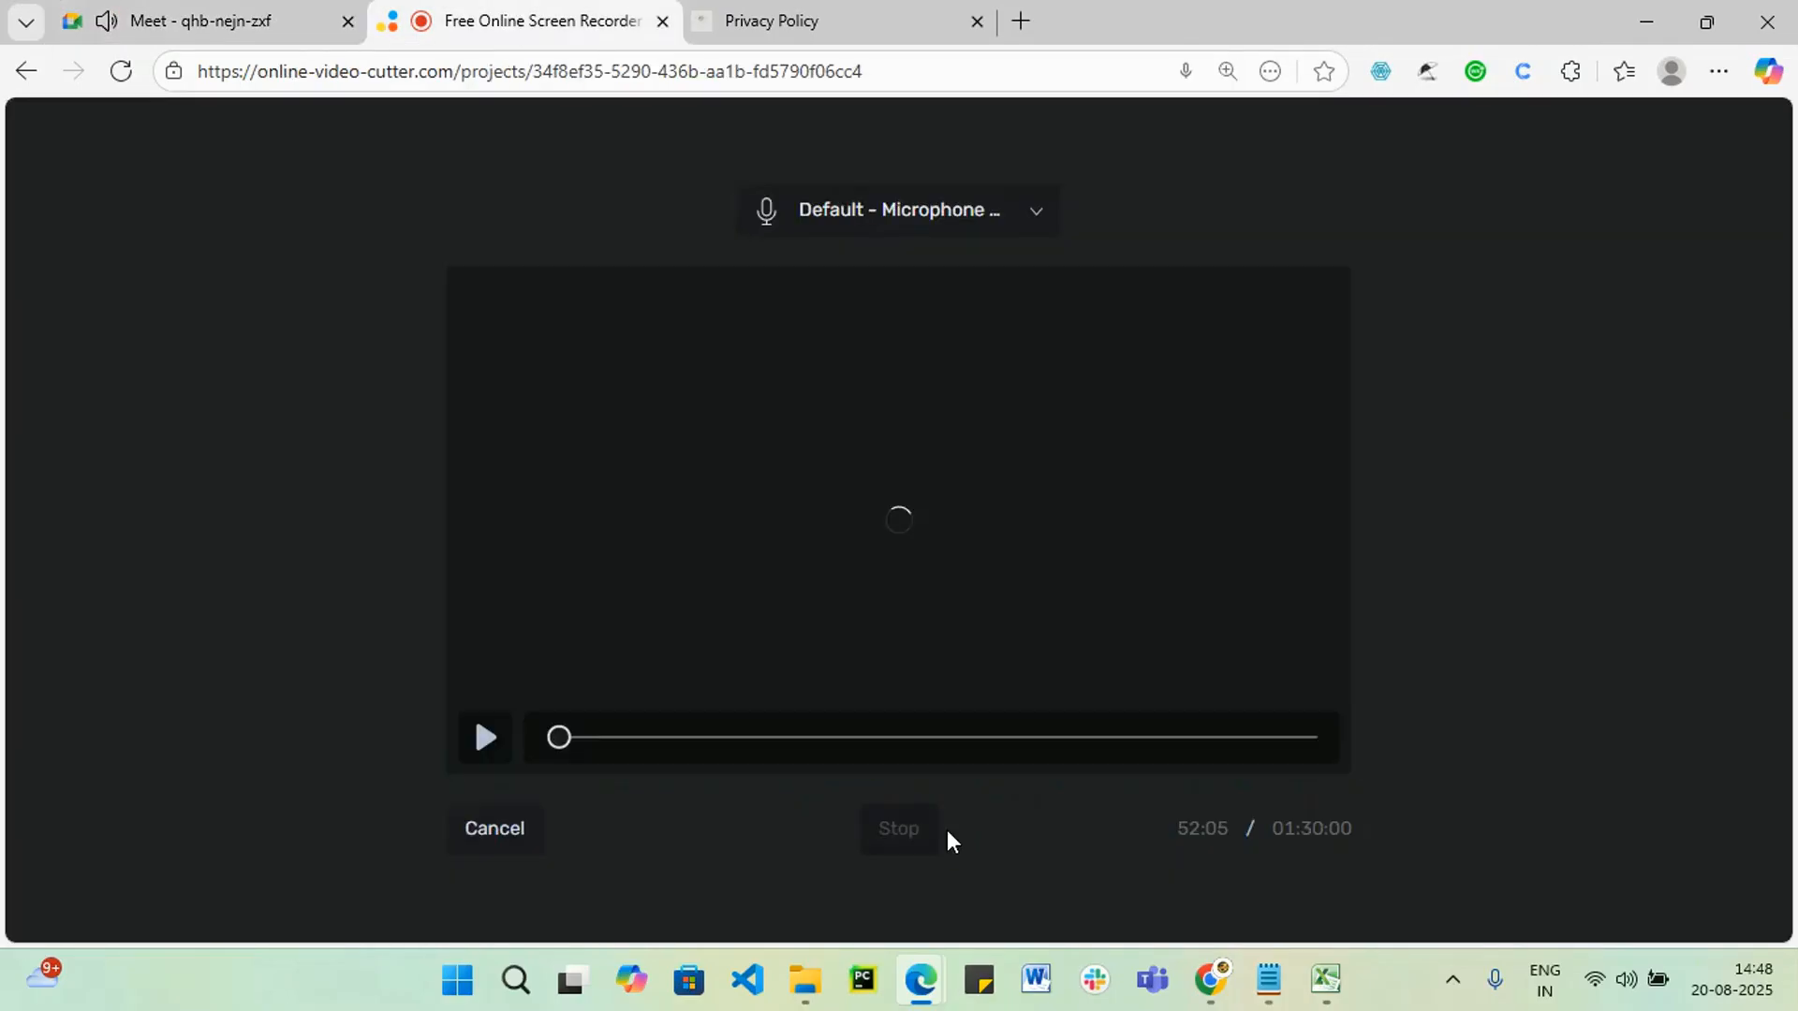